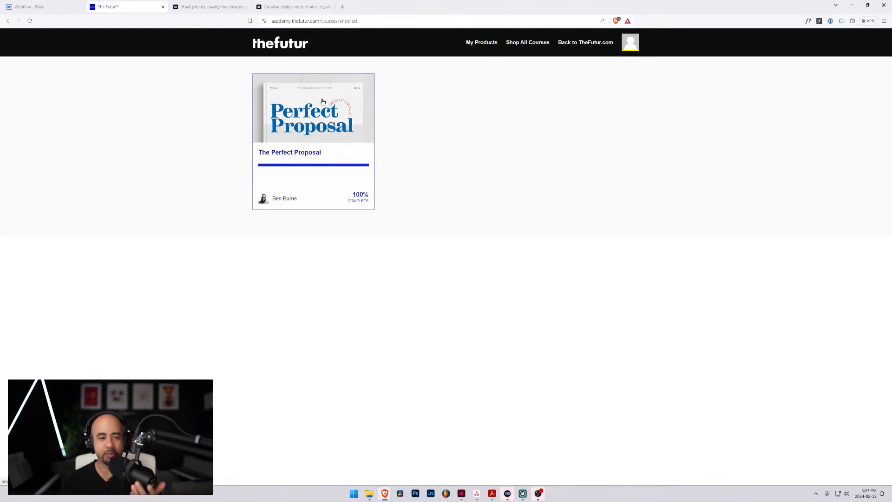
Switch from the browser to the proposal template in InDesign and close the Stream Deck window covering it
{"action": "left_click", "coordinate": [363, 85]}
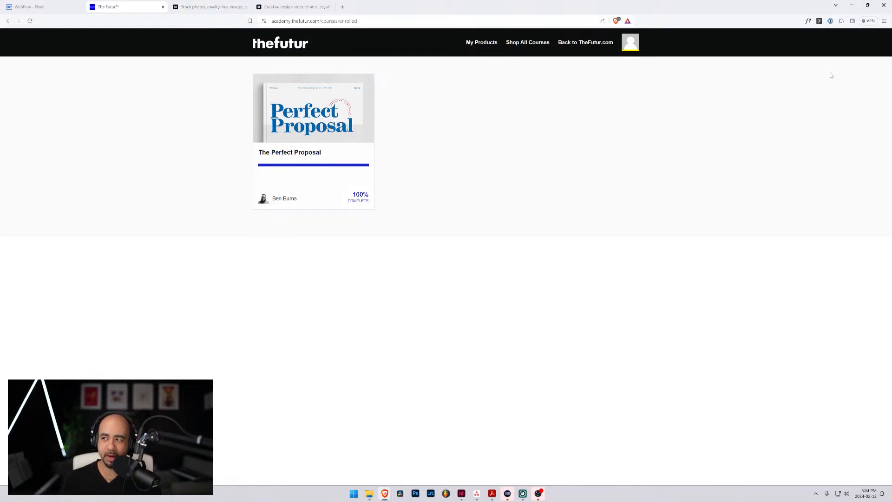
{"action": "left_click", "coordinate": [852, 6]}
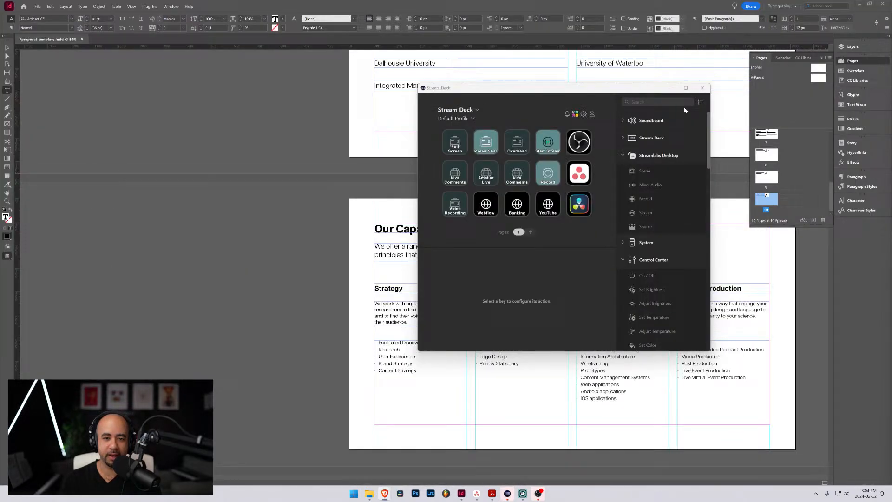
{"action": "left_click", "coordinate": [702, 88]}
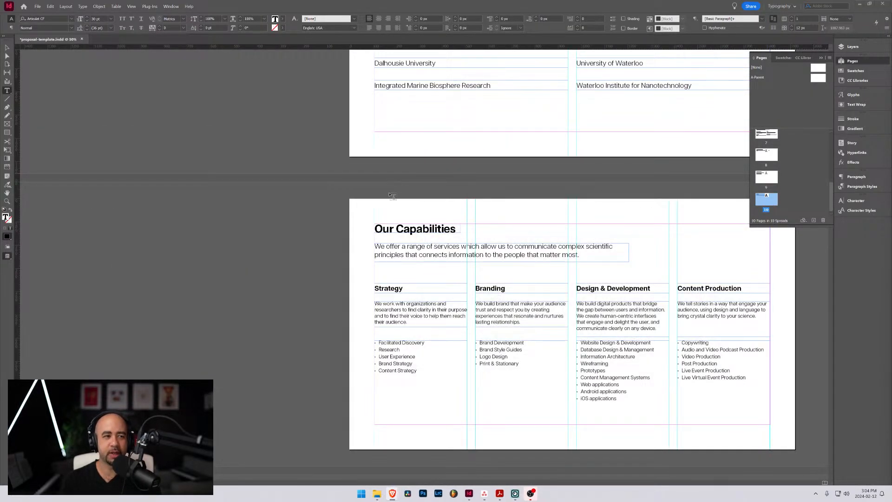
Activate the Selection tool and make the Project Name cover page the current page of the proposal template
{"action": "scroll", "coordinate": [527, 189], "scroll_direction": "up", "scroll_amount": 5}
{"action": "scroll", "coordinate": [527, 188], "scroll_direction": "up", "scroll_amount": 6}
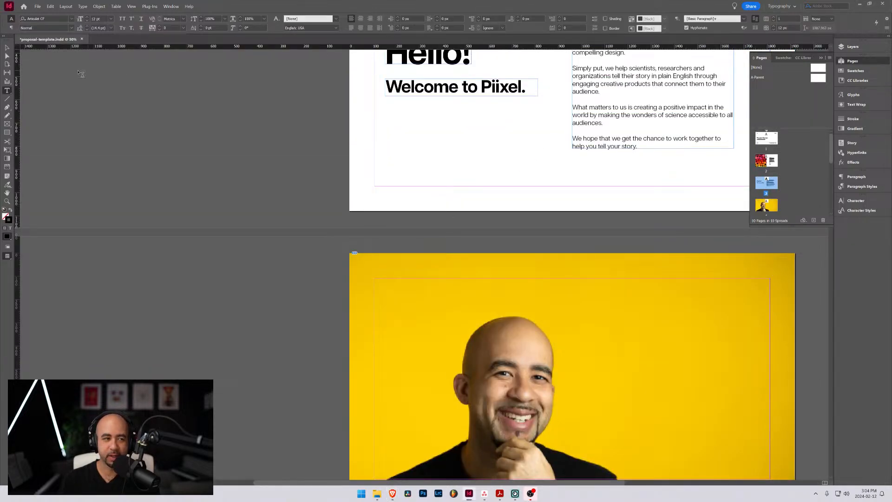
{"action": "left_click", "coordinate": [7, 47]}
{"action": "left_click_drag", "start_coordinate": [551, 102], "coordinate": [413, 251]}
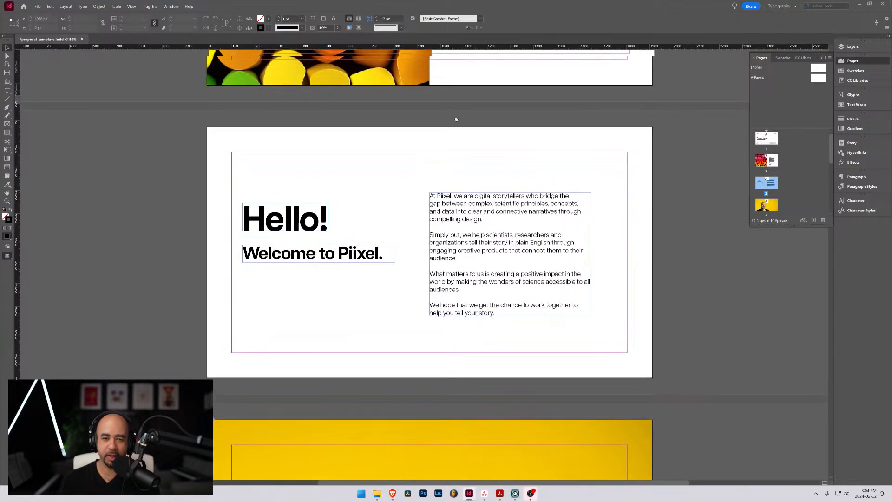
{"action": "scroll", "coordinate": [489, 89], "scroll_direction": "up", "scroll_amount": 3}
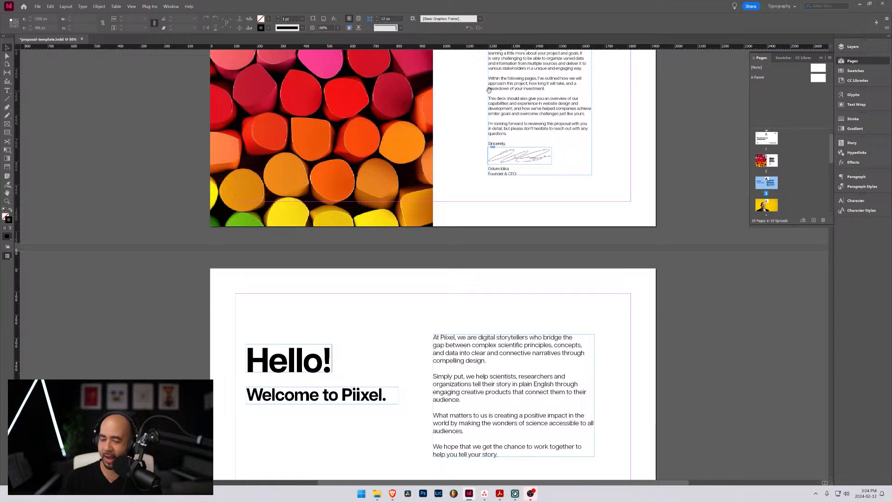
{"action": "scroll", "coordinate": [489, 90], "scroll_direction": "up", "scroll_amount": 7}
{"action": "left_click_drag", "start_coordinate": [411, 134], "coordinate": [441, 169]}
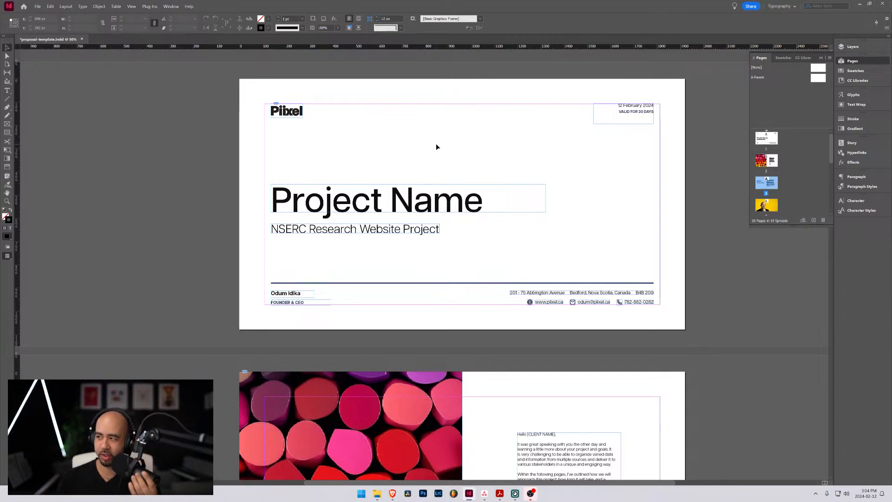
{"action": "left_click", "coordinate": [254, 86]}
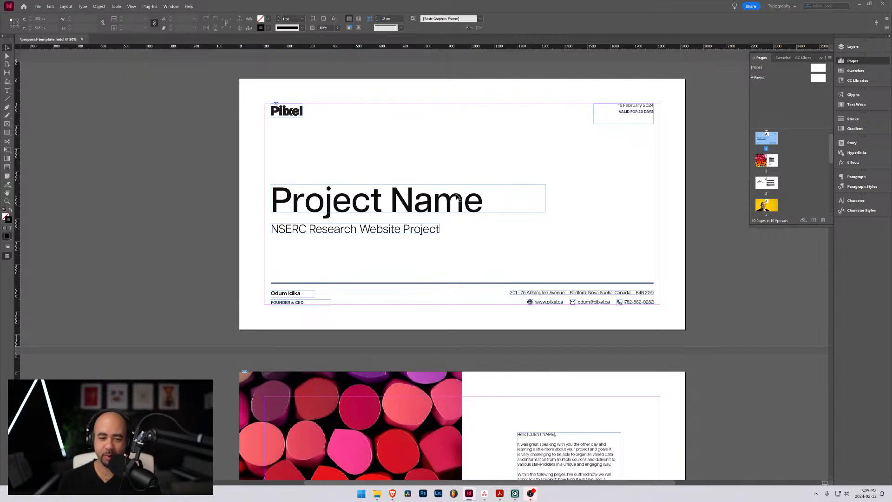
Review the cover letter page, including its full-height photo, client greeting, body text and signature block
{"action": "scroll", "coordinate": [328, 195], "scroll_direction": "down", "scroll_amount": 5}
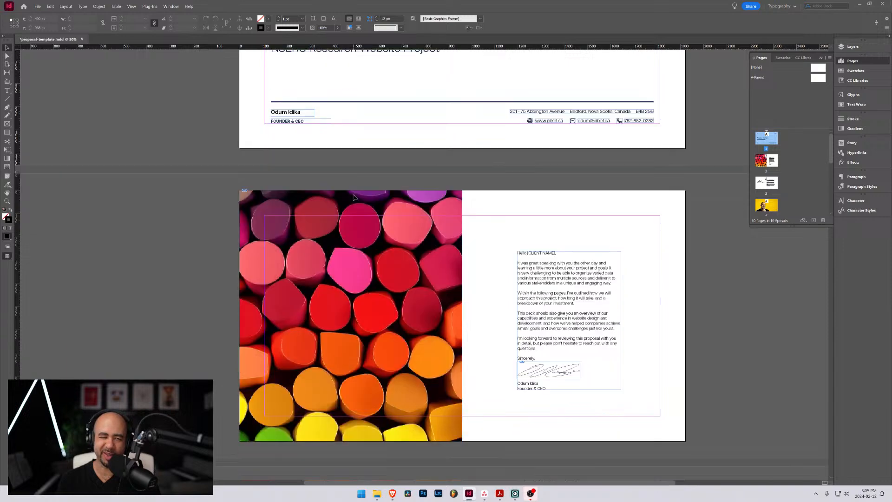
{"action": "scroll", "coordinate": [326, 151], "scroll_direction": "down", "scroll_amount": 1}
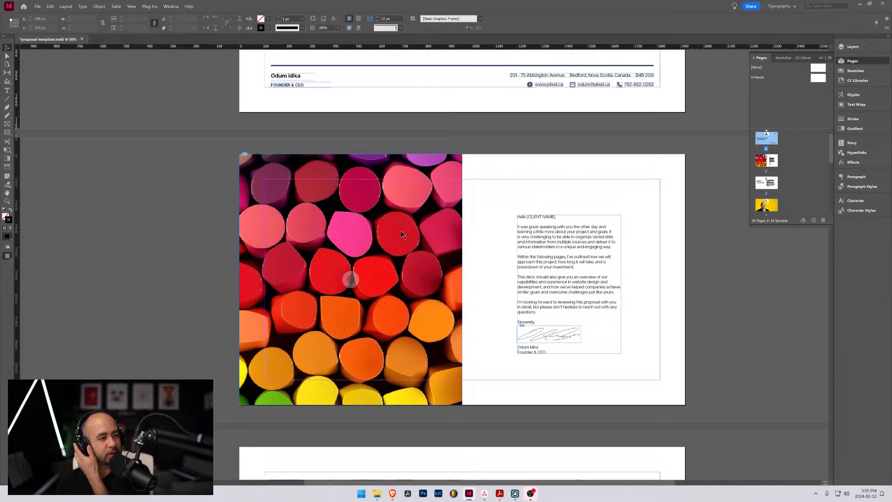
{"action": "scroll", "coordinate": [492, 172], "scroll_direction": "up", "scroll_amount": 4}
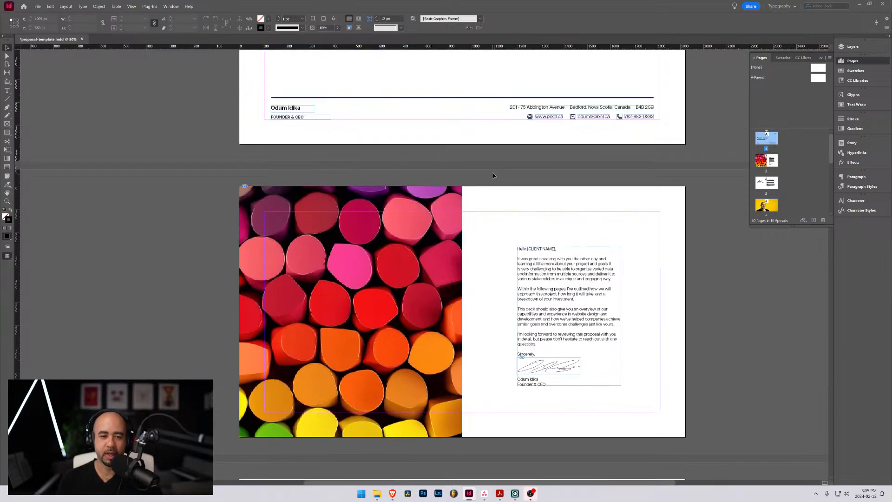
{"action": "scroll", "coordinate": [489, 186], "scroll_direction": "down", "scroll_amount": 8}
{"action": "scroll", "coordinate": [489, 187], "scroll_direction": "up", "scroll_amount": 2}
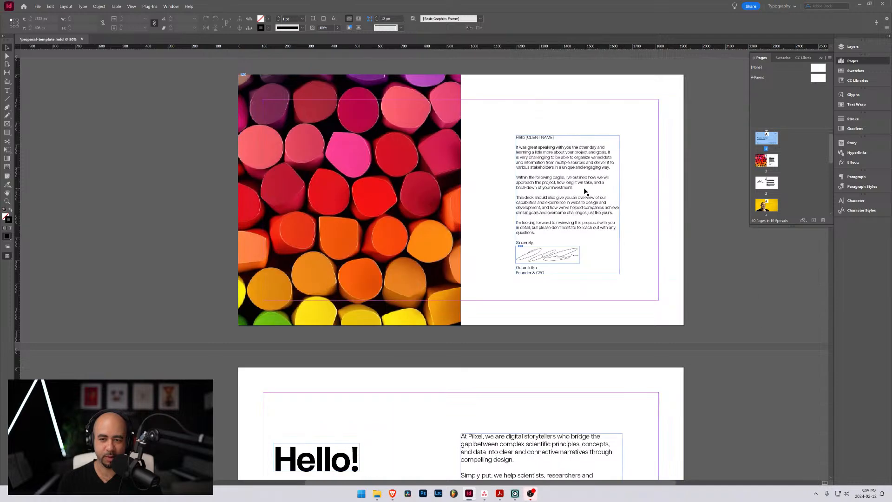
{"action": "scroll", "coordinate": [586, 192], "scroll_direction": "up", "scroll_amount": 2}
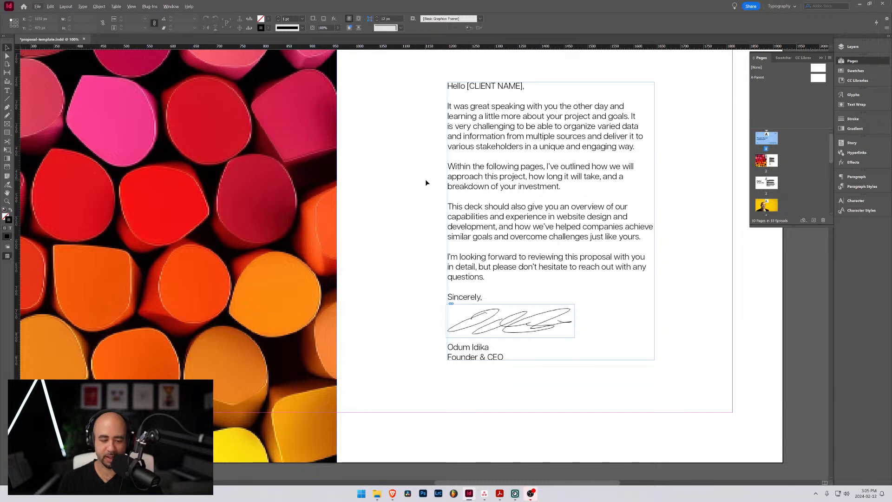
{"action": "scroll", "coordinate": [425, 179], "scroll_direction": "down", "scroll_amount": 3}
{"action": "scroll", "coordinate": [416, 223], "scroll_direction": "down", "scroll_amount": 2}
{"action": "scroll", "coordinate": [416, 223], "scroll_direction": "up", "scroll_amount": 2}
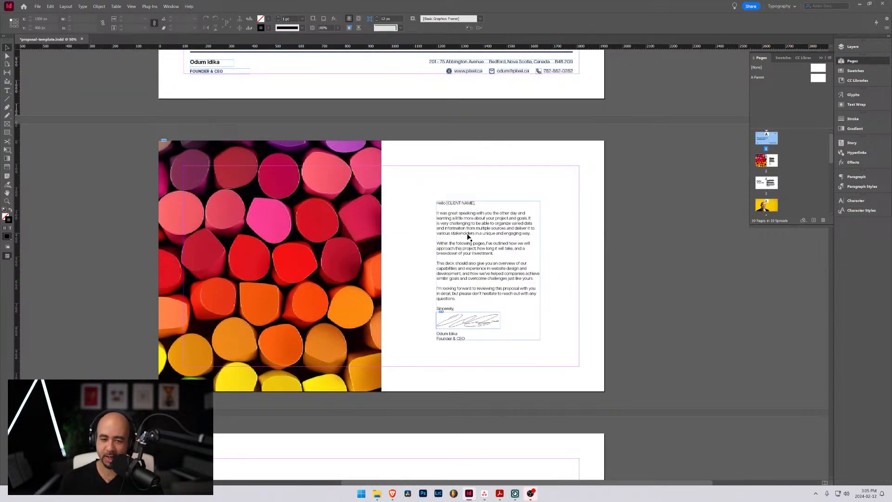
{"action": "scroll", "coordinate": [422, 221], "scroll_direction": "down", "scroll_amount": 2}
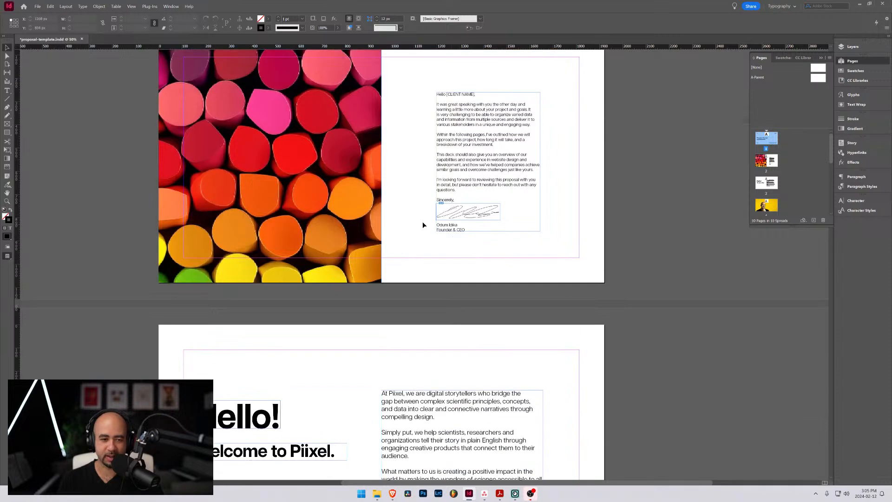
{"action": "scroll", "coordinate": [426, 227], "scroll_direction": "up", "scroll_amount": 2}
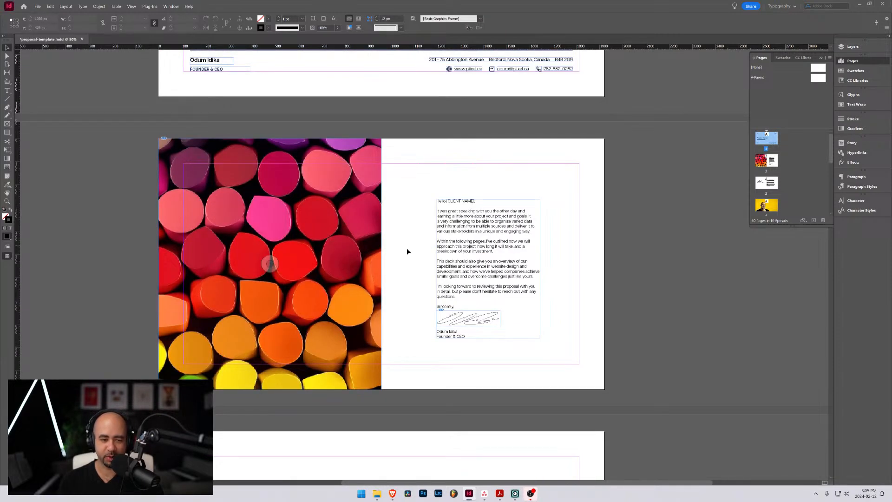
Examine the "Hello! Welcome to Piixel." introduction page and the full-page portrait that follows it
{"action": "scroll", "coordinate": [408, 246], "scroll_direction": "down", "scroll_amount": 8}
{"action": "scroll", "coordinate": [352, 235], "scroll_direction": "up", "scroll_amount": 1}
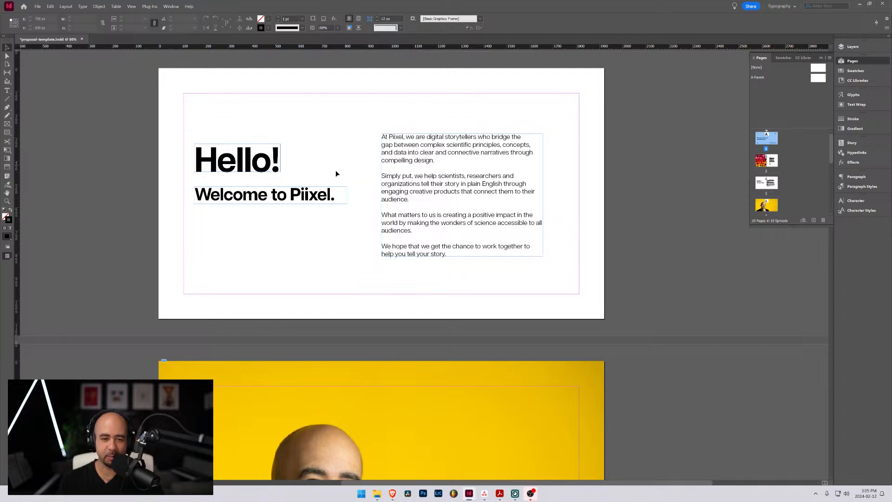
{"action": "scroll", "coordinate": [412, 197], "scroll_direction": "up", "scroll_amount": 2}
{"action": "scroll", "coordinate": [446, 197], "scroll_direction": "down", "scroll_amount": 1}
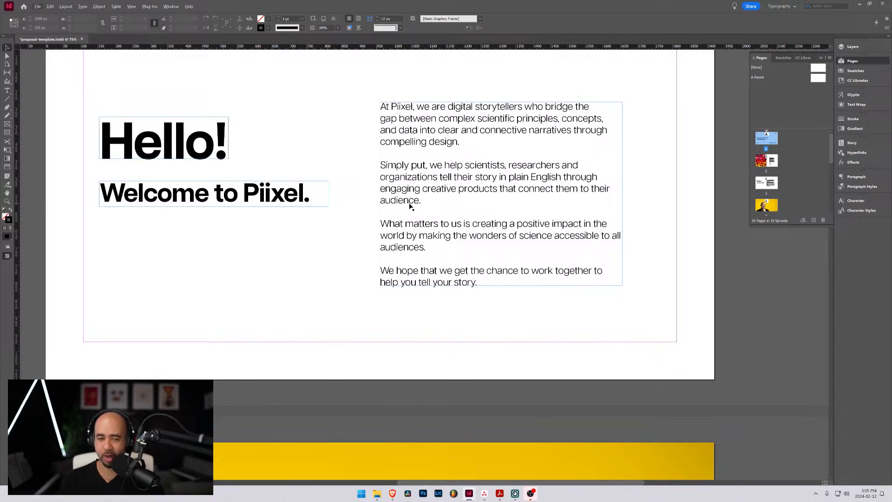
{"action": "scroll", "coordinate": [402, 206], "scroll_direction": "down", "scroll_amount": 10}
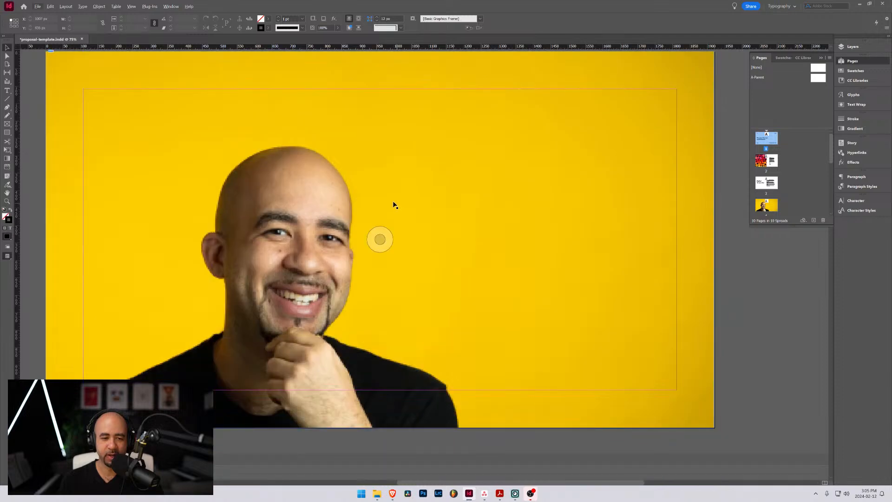
{"action": "scroll", "coordinate": [394, 205], "scroll_direction": "down", "scroll_amount": 5}
{"action": "scroll", "coordinate": [394, 205], "scroll_direction": "up", "scroll_amount": 5}
{"action": "scroll", "coordinate": [394, 204], "scroll_direction": "down", "scroll_amount": 8}
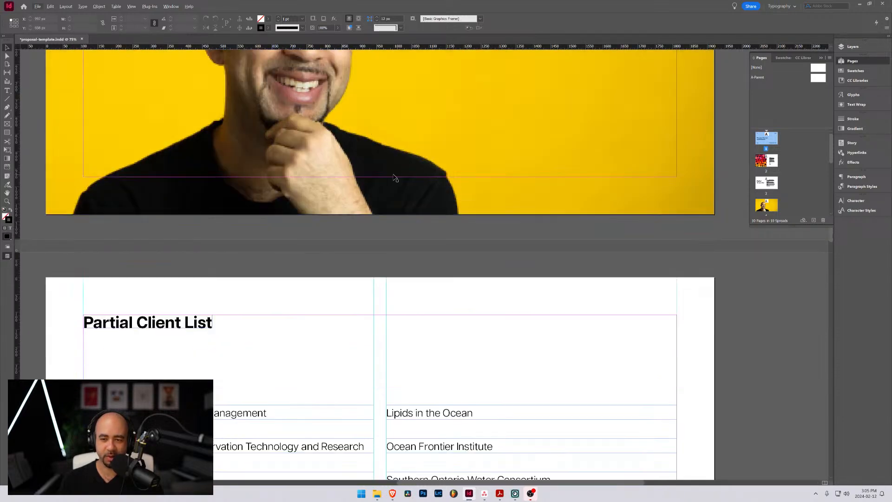
Review the Partial Client List page and its two columns of client organizations
{"action": "scroll", "coordinate": [395, 178], "scroll_direction": "down", "scroll_amount": 3}
{"action": "scroll", "coordinate": [455, 171], "scroll_direction": "down", "scroll_amount": 3}
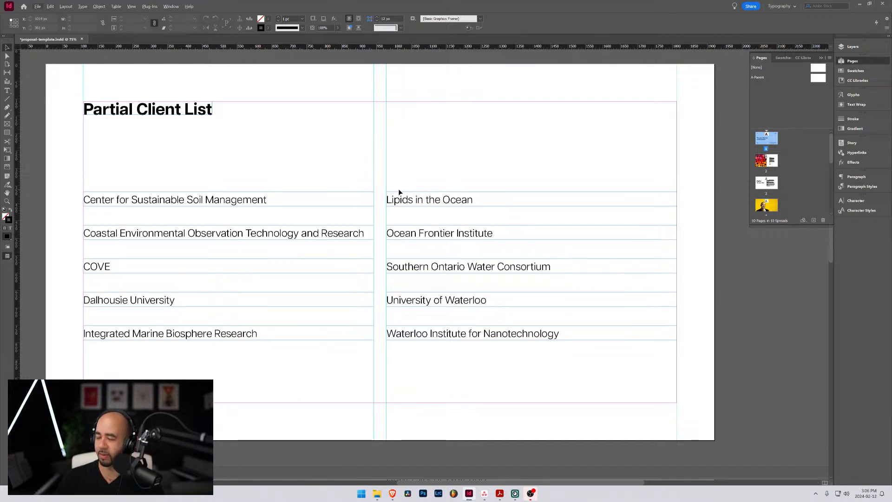
{"action": "scroll", "coordinate": [236, 181], "scroll_direction": "down", "scroll_amount": 2}
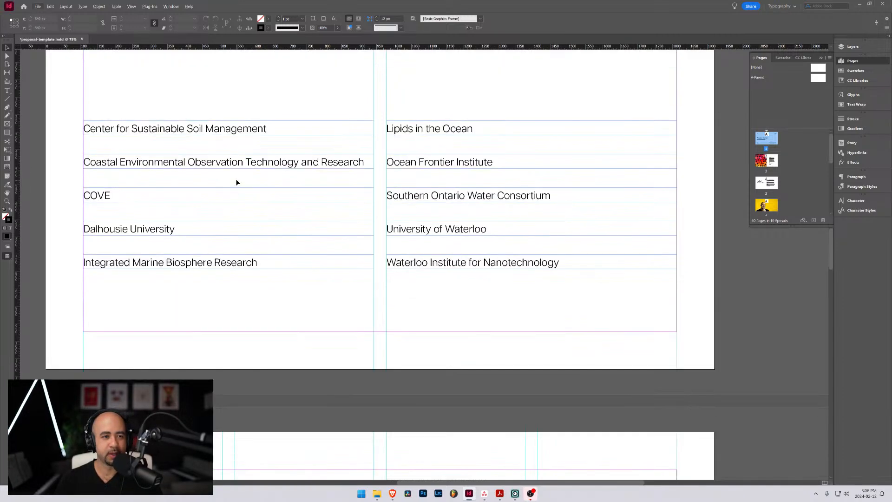
{"action": "scroll", "coordinate": [291, 173], "scroll_direction": "up", "scroll_amount": 2}
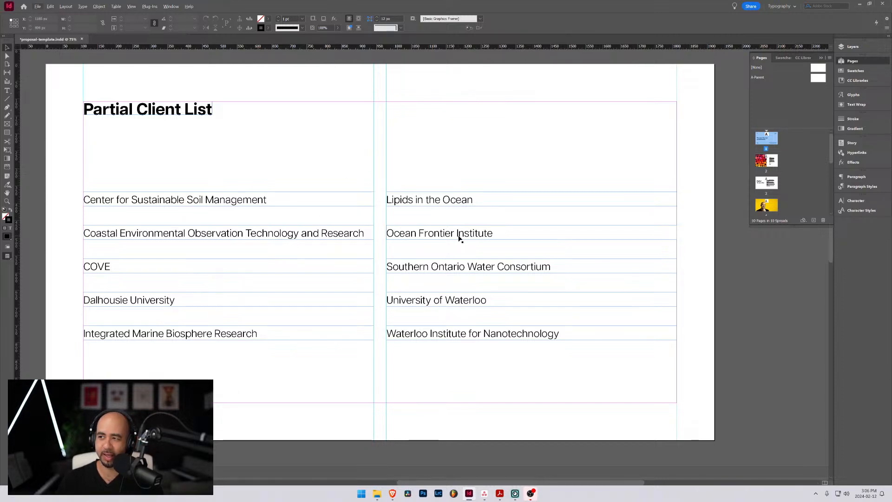
{"action": "scroll", "coordinate": [460, 236], "scroll_direction": "down", "scroll_amount": 4}
{"action": "scroll", "coordinate": [389, 236], "scroll_direction": "up", "scroll_amount": 5}
{"action": "scroll", "coordinate": [383, 236], "scroll_direction": "down", "scroll_amount": 5}
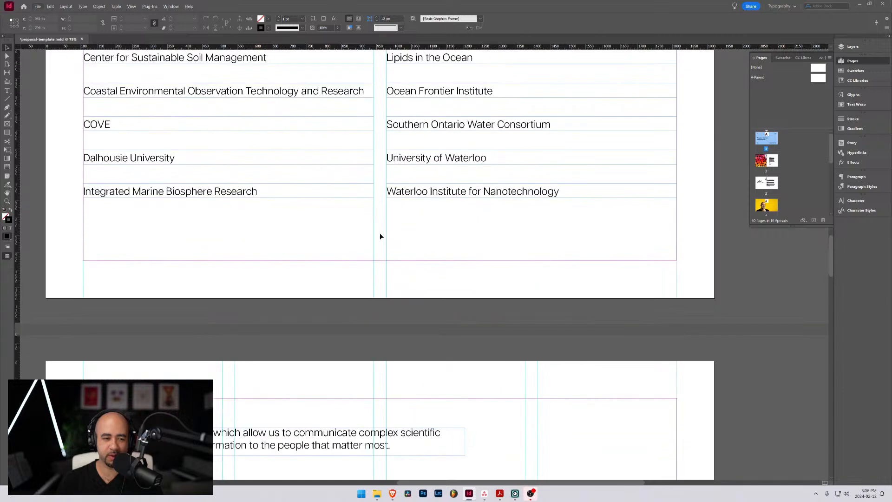
Examine the four service columns on the Our Capabilities page and the project stages on the Process/Phase page
{"action": "scroll", "coordinate": [381, 237], "scroll_direction": "down", "scroll_amount": 5}
{"action": "scroll", "coordinate": [407, 227], "scroll_direction": "down", "scroll_amount": 4}
{"action": "scroll", "coordinate": [408, 228], "scroll_direction": "up", "scroll_amount": 1}
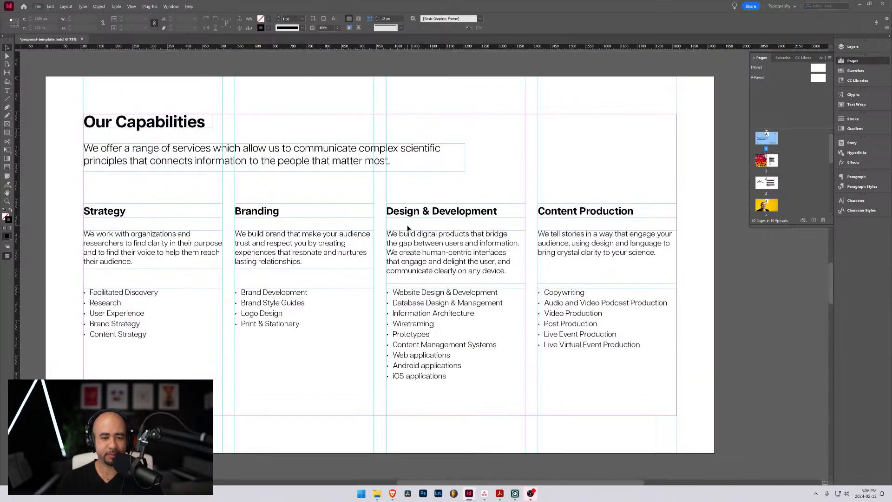
{"action": "scroll", "coordinate": [407, 227], "scroll_direction": "up", "scroll_amount": 1}
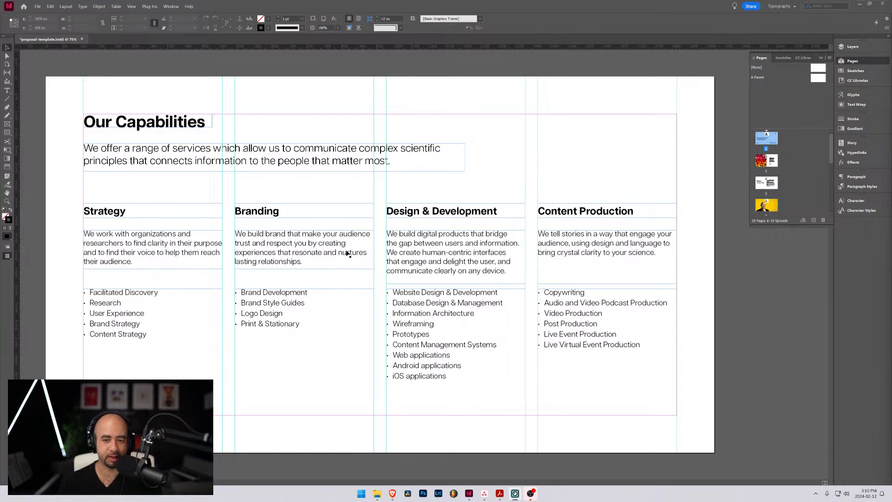
{"action": "scroll", "coordinate": [352, 250], "scroll_direction": "down", "scroll_amount": 5}
{"action": "scroll", "coordinate": [352, 248], "scroll_direction": "down", "scroll_amount": 9}
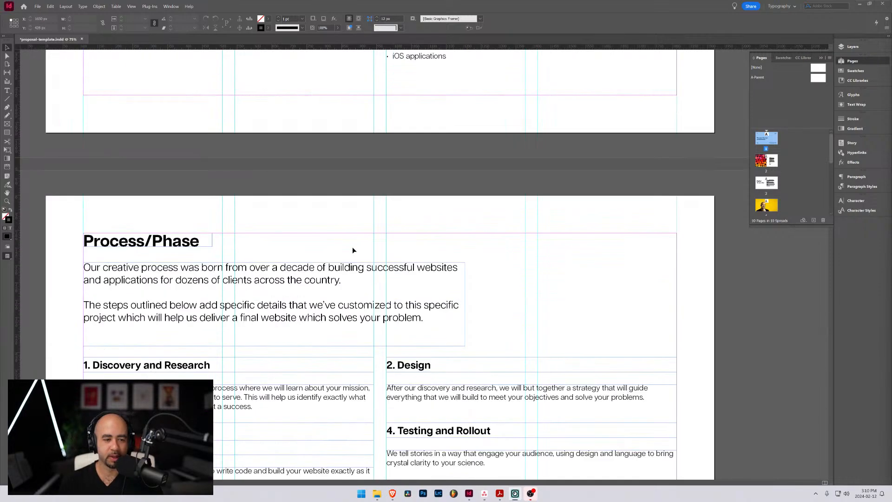
{"action": "left_click_drag", "start_coordinate": [317, 212], "coordinate": [349, 210]}
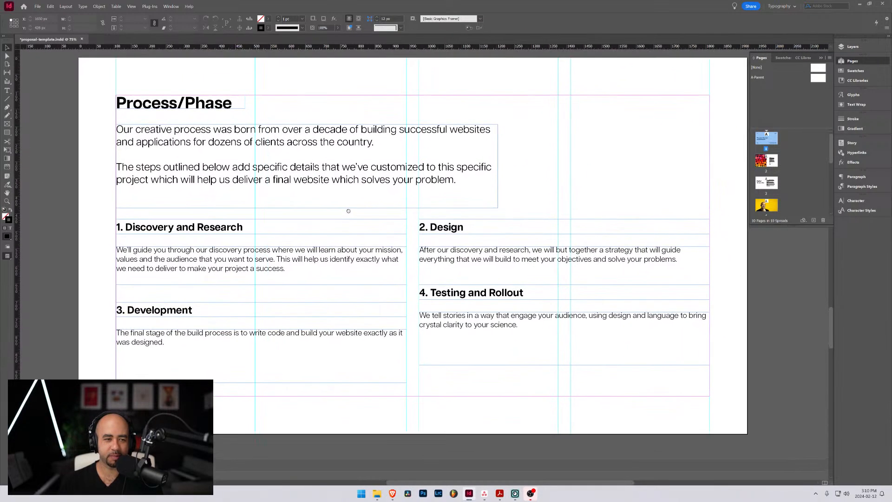
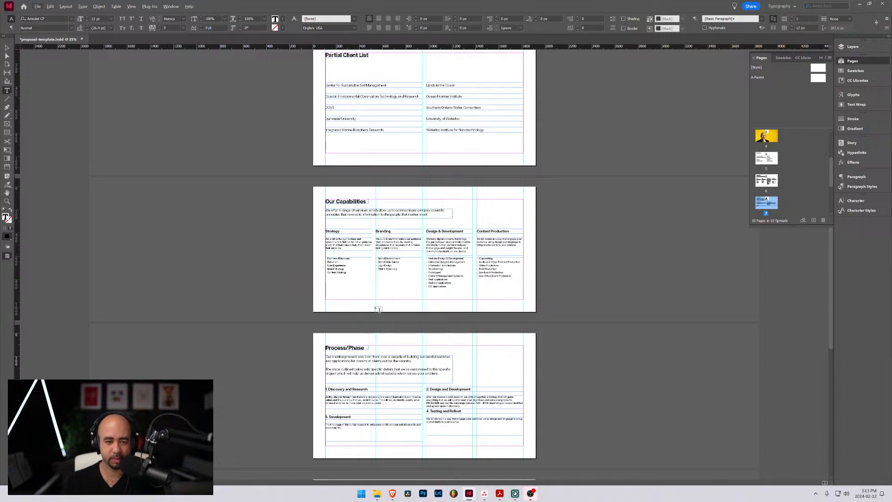
Examine the Process/Phase page up close, from its intro paragraphs to the four numbered stage descriptions
{"action": "scroll", "coordinate": [378, 308], "scroll_direction": "down", "scroll_amount": 3}
{"action": "scroll", "coordinate": [381, 250], "scroll_direction": "up", "scroll_amount": 3}
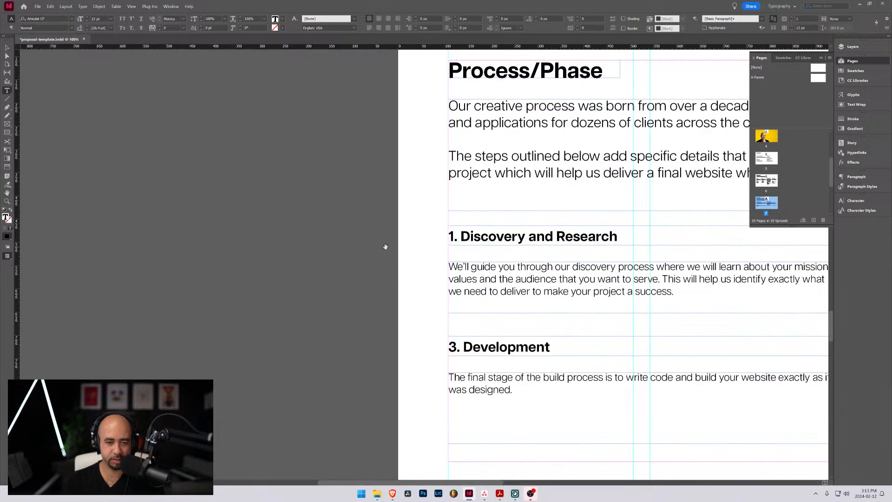
{"action": "scroll", "coordinate": [554, 256], "scroll_direction": "down", "scroll_amount": 3}
{"action": "scroll", "coordinate": [412, 243], "scroll_direction": "up", "scroll_amount": 2}
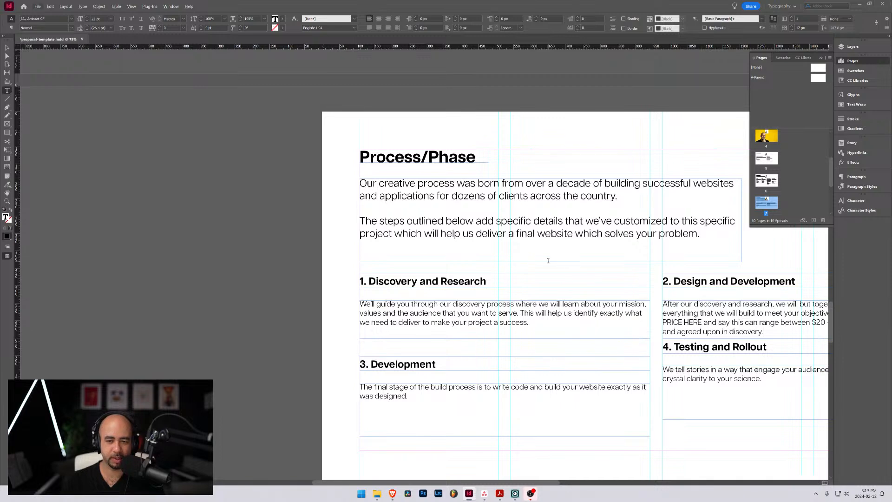
{"action": "left_click_drag", "start_coordinate": [561, 239], "coordinate": [503, 235]}
{"action": "key", "text": "ctrl+z"}
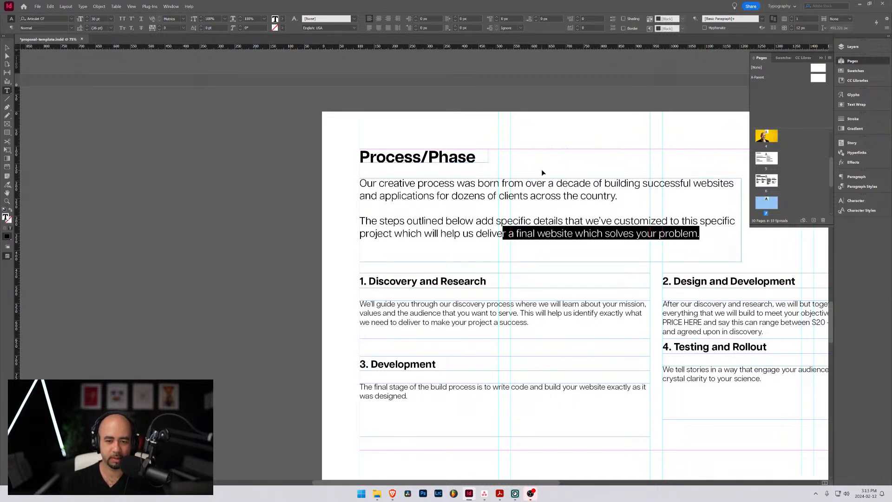
{"action": "left_click", "coordinate": [491, 138]}
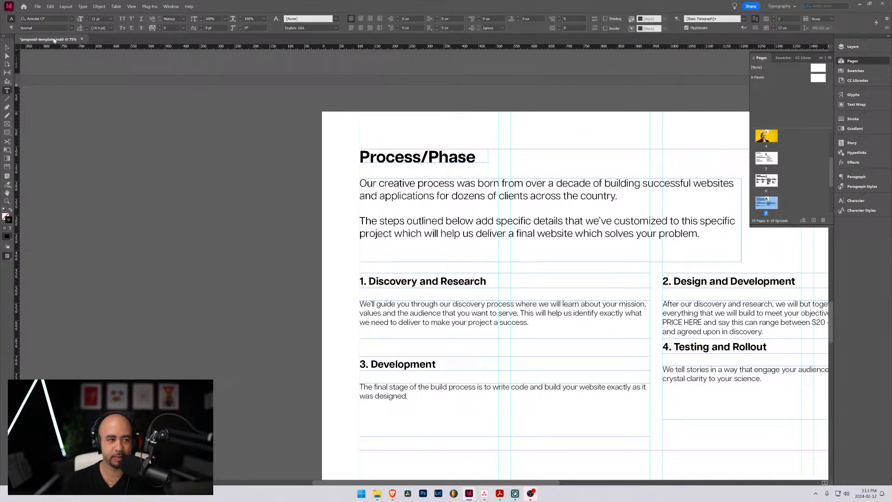
{"action": "left_click", "coordinate": [7, 48]}
{"action": "left_click_drag", "start_coordinate": [627, 155], "coordinate": [395, 121]}
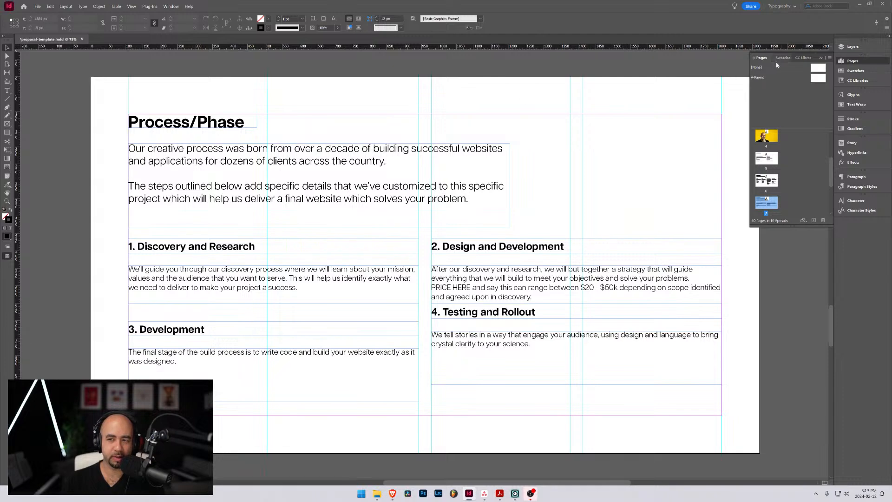
{"action": "left_click_drag", "start_coordinate": [317, 91], "coordinate": [346, 103]}
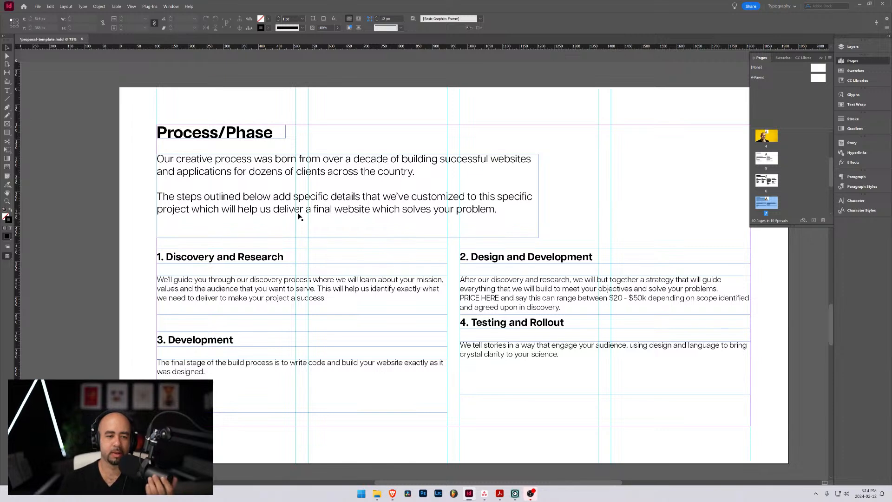
Delete the second intro paragraph on the Process/Phase page and shorten its text frame to fit the remaining two lines
{"action": "key", "text": "t"}
{"action": "left_click_drag", "start_coordinate": [497, 210], "coordinate": [156, 195]}
{"action": "key", "text": "BackSpace"}
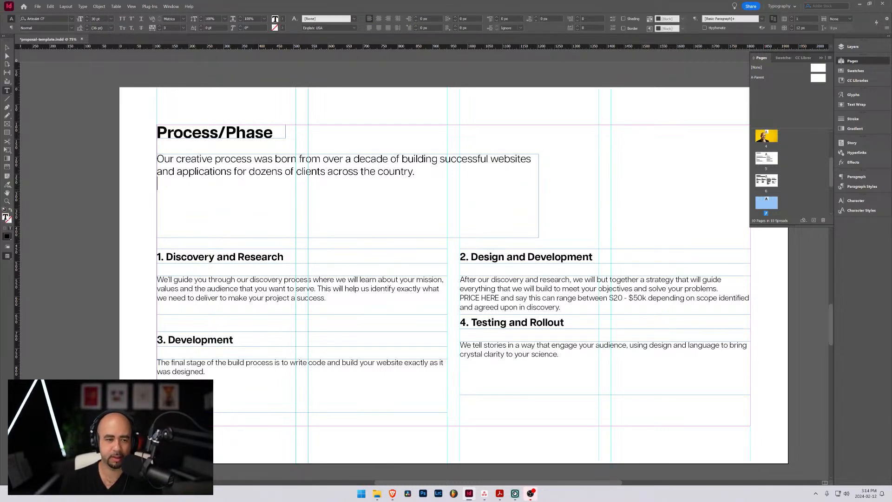
{"action": "key", "text": "Escape"}
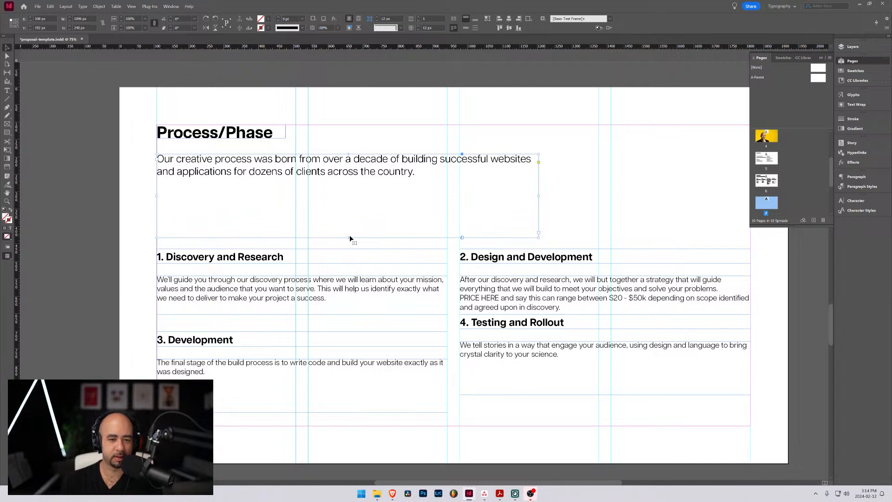
{"action": "left_click_drag", "start_coordinate": [350, 237], "coordinate": [343, 189]}
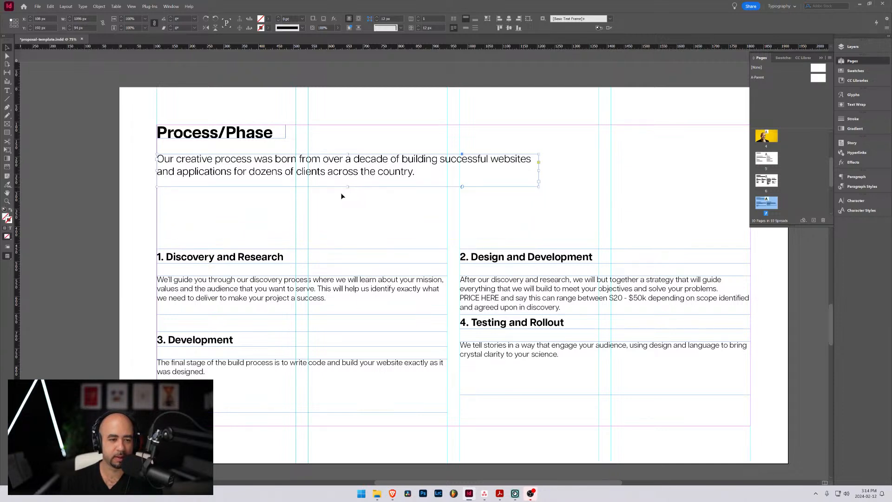
Move the Discovery and Research heading and description up beneath the intro, and shift the Design and Testing stages down
{"action": "left_click", "coordinate": [292, 257]}
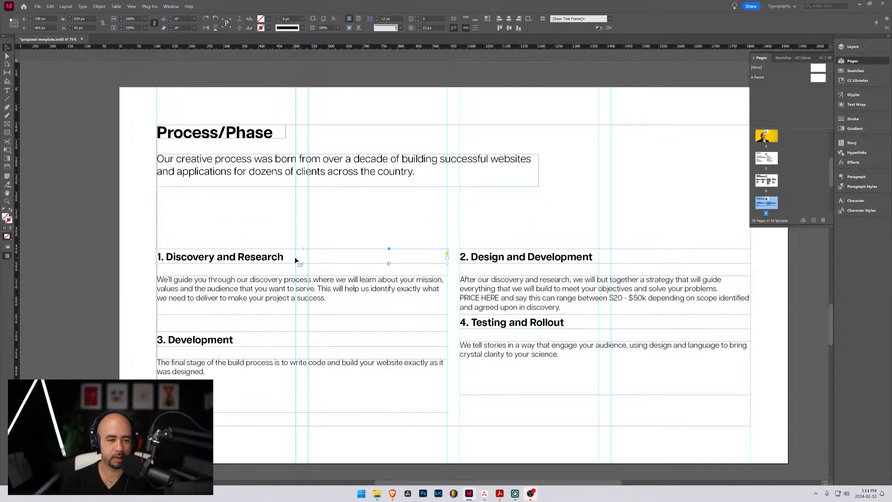
{"action": "left_click_drag", "start_coordinate": [294, 260], "coordinate": [295, 218]}
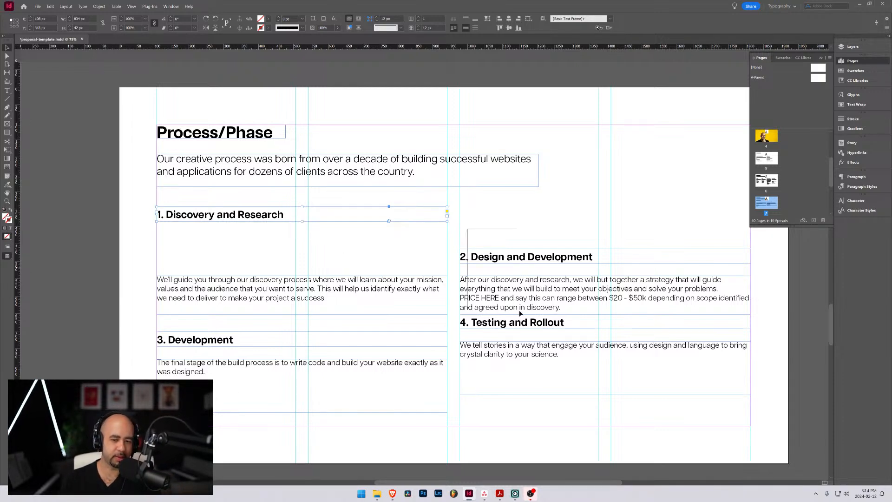
{"action": "left_click_drag", "start_coordinate": [556, 291], "coordinate": [555, 321]}
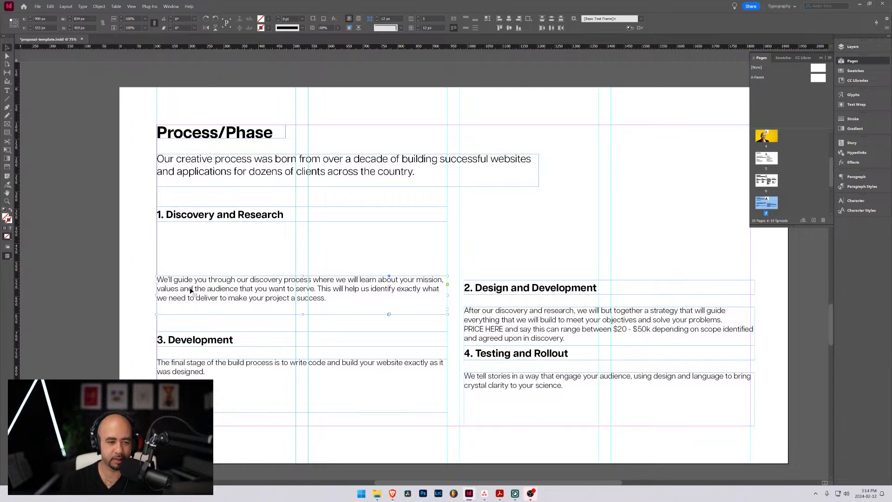
{"action": "left_click", "coordinate": [216, 293]}
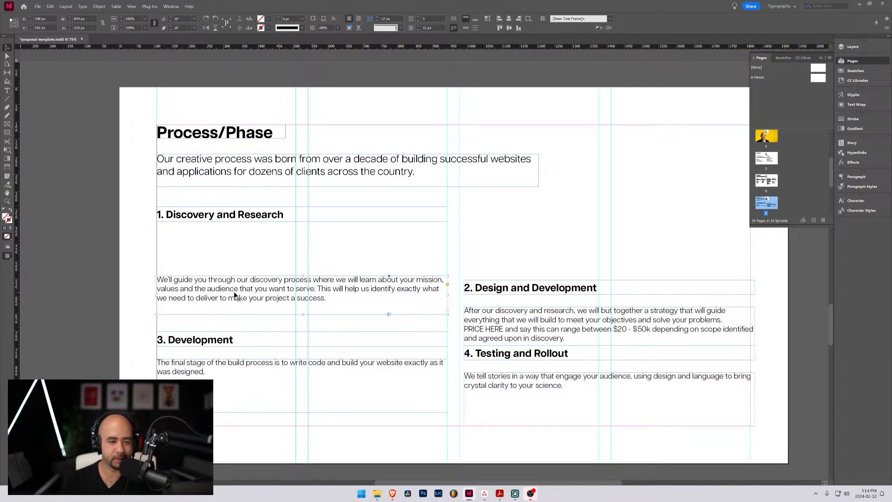
{"action": "left_click_drag", "start_coordinate": [235, 295], "coordinate": [262, 246]}
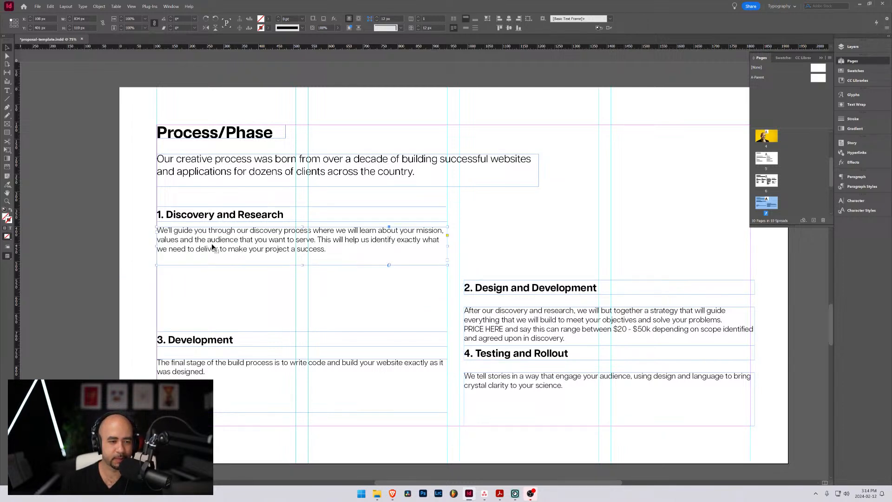
{"action": "double_click", "coordinate": [172, 230]}
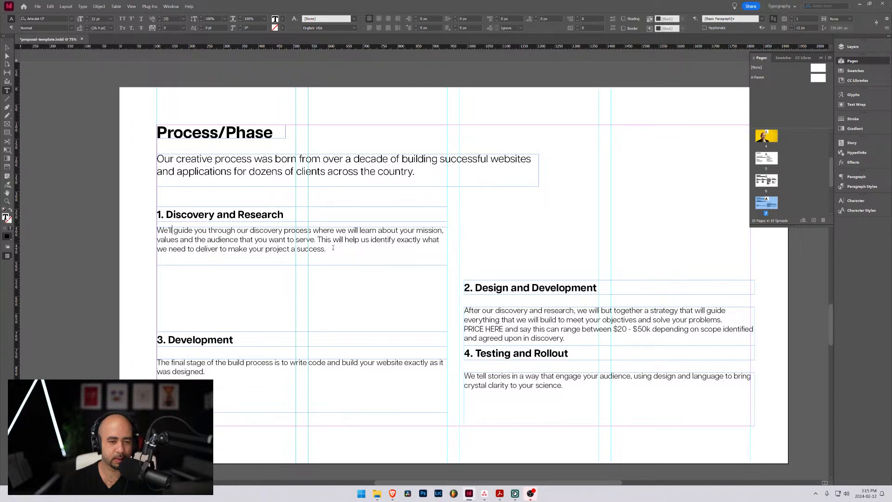
{"action": "key", "text": "Escape"}
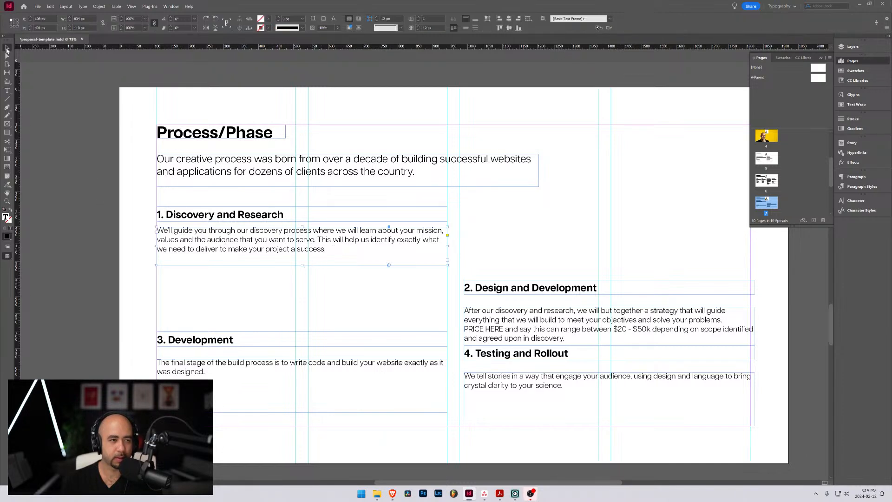
Move stages 2, 3 and 4 further down the page to clear space around the Discovery and Research section
{"action": "left_click_drag", "start_coordinate": [447, 245], "coordinate": [640, 433]}
{"action": "left_click_drag", "start_coordinate": [551, 328], "coordinate": [580, 370]}
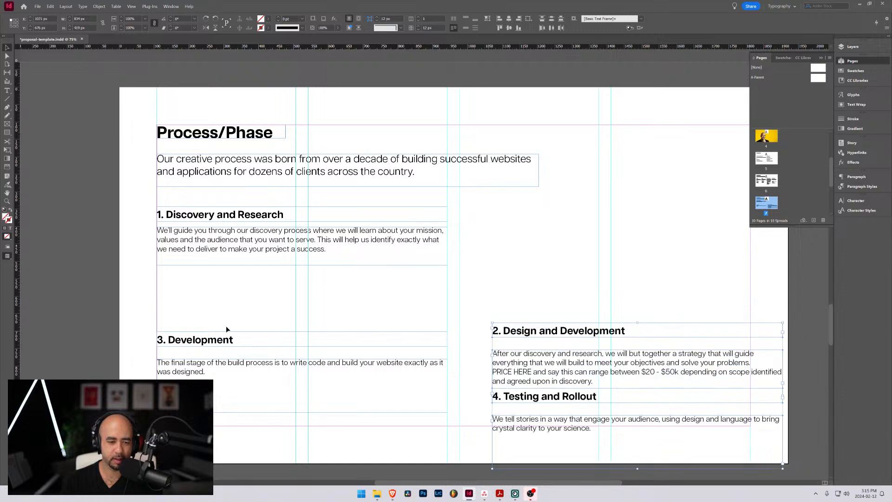
{"action": "left_click_drag", "start_coordinate": [184, 311], "coordinate": [255, 433]}
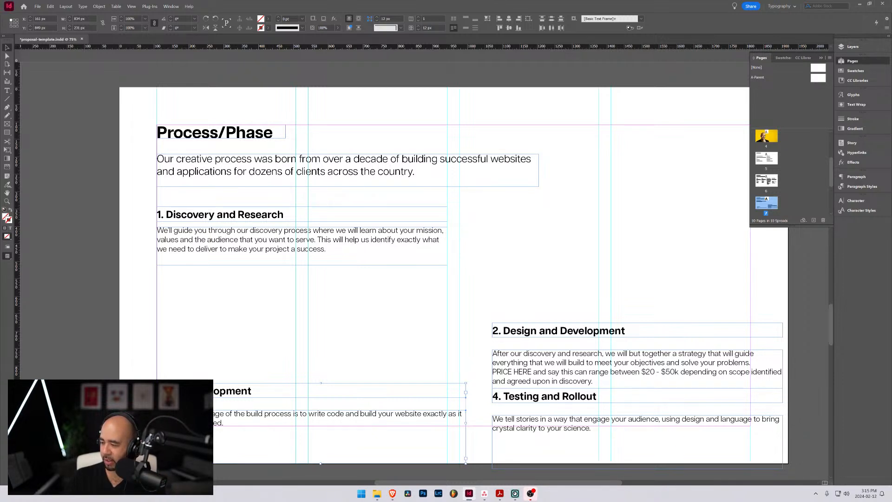
Switch to Acrobat, enlarge its window and examine the Discovery Phase description in Single-Page-Template.pdf
{"action": "key", "text": "alt+Tab"}
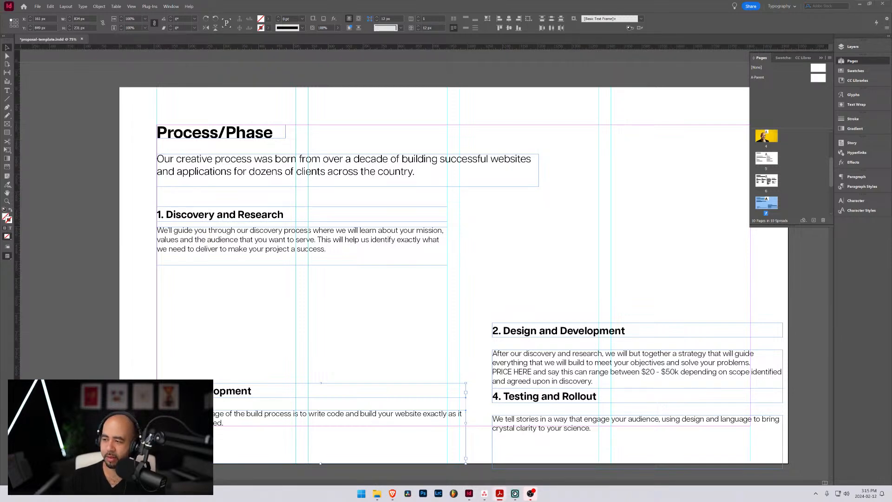
{"action": "left_click_drag", "start_coordinate": [891, 51], "coordinate": [502, 37]}
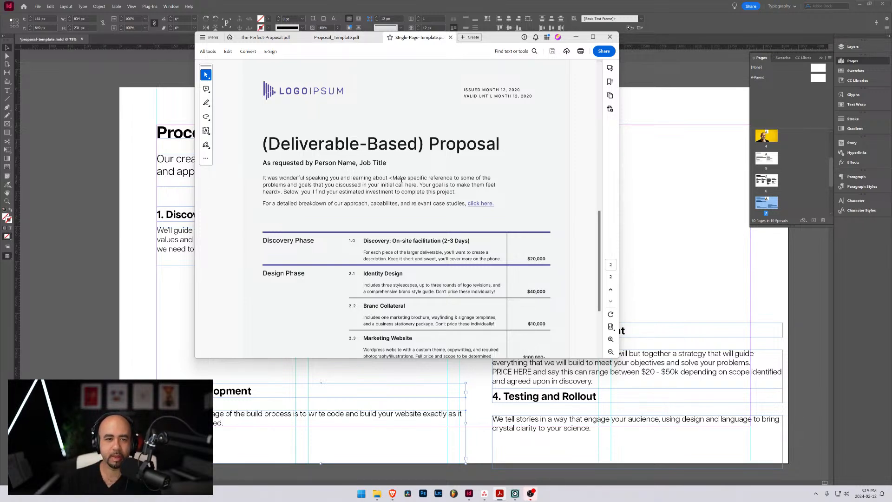
{"action": "left_click_drag", "start_coordinate": [616, 358], "coordinate": [785, 415]}
{"action": "scroll", "coordinate": [407, 250], "scroll_direction": "down", "scroll_amount": 1}
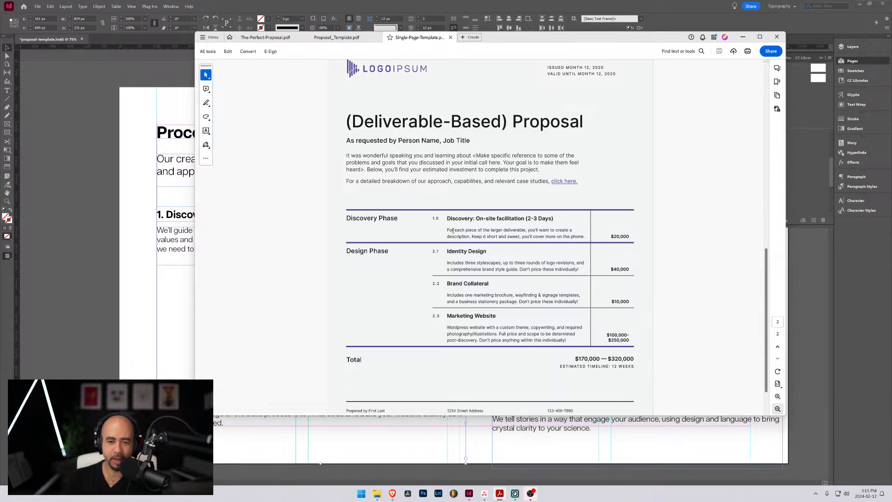
{"action": "left_click_drag", "start_coordinate": [447, 230], "coordinate": [585, 237]}
{"action": "left_click", "coordinate": [475, 234]}
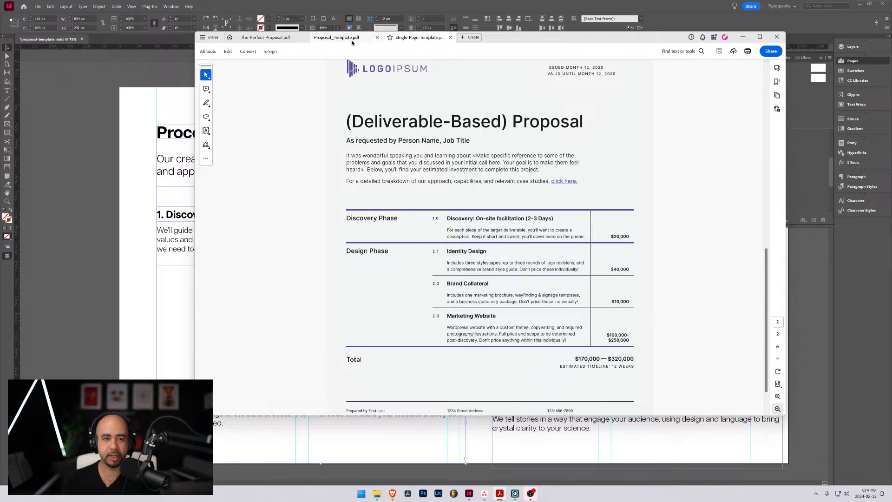
Review the Discovery Phase breakdown on page 16 of Proposal_Template.pdf, then return to the InDesign document
{"action": "left_click", "coordinate": [337, 37]}
{"action": "scroll", "coordinate": [413, 169], "scroll_direction": "up", "scroll_amount": 3}
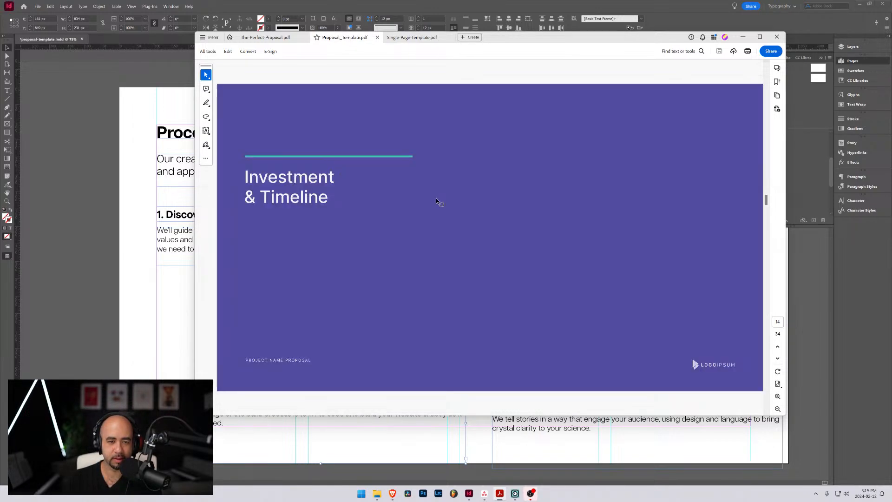
{"action": "scroll", "coordinate": [438, 198], "scroll_direction": "down", "scroll_amount": 1}
{"action": "scroll", "coordinate": [437, 197], "scroll_direction": "up", "scroll_amount": 1}
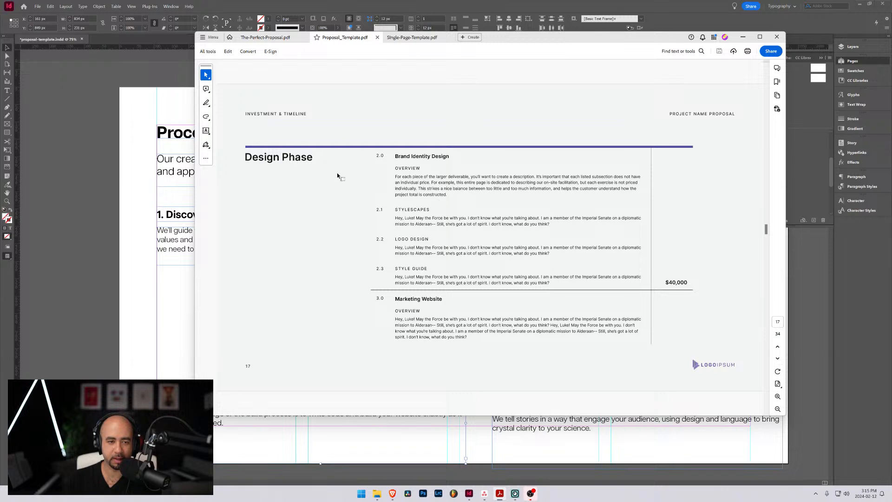
{"action": "scroll", "coordinate": [348, 181], "scroll_direction": "up", "scroll_amount": 1}
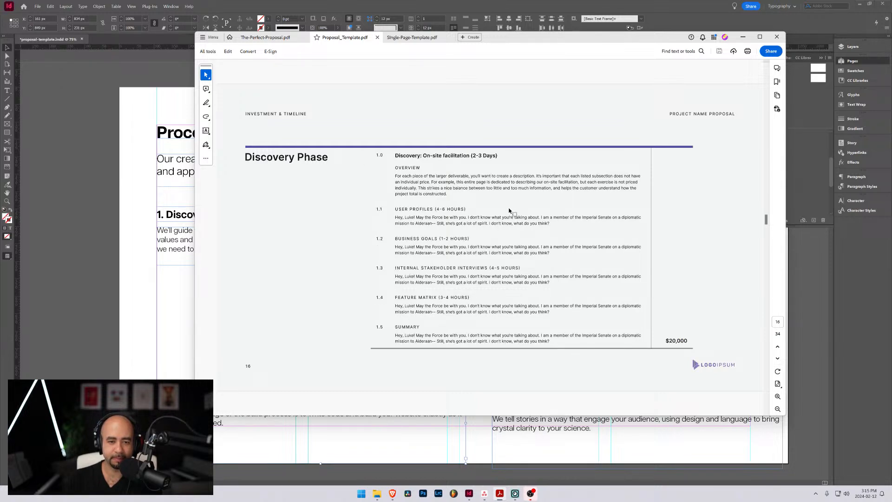
{"action": "left_click_drag", "start_coordinate": [398, 209], "coordinate": [399, 297]}
{"action": "left_click", "coordinate": [492, 301]}
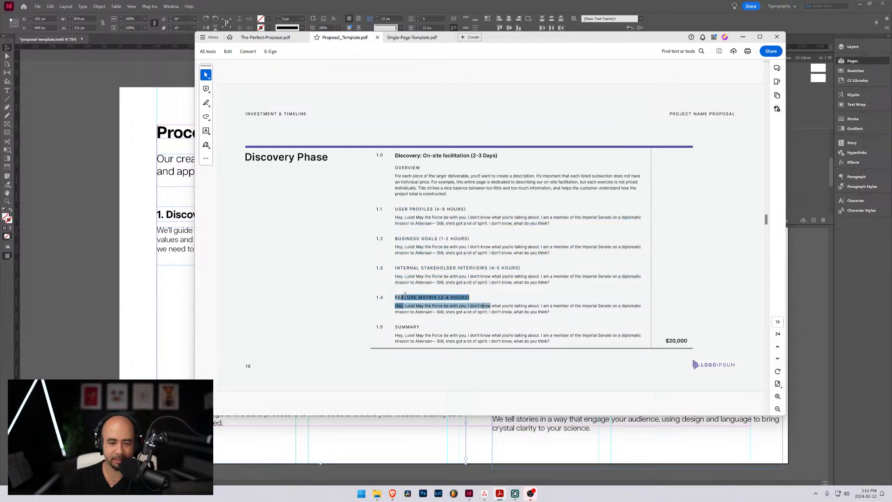
{"action": "left_click", "coordinate": [427, 246]}
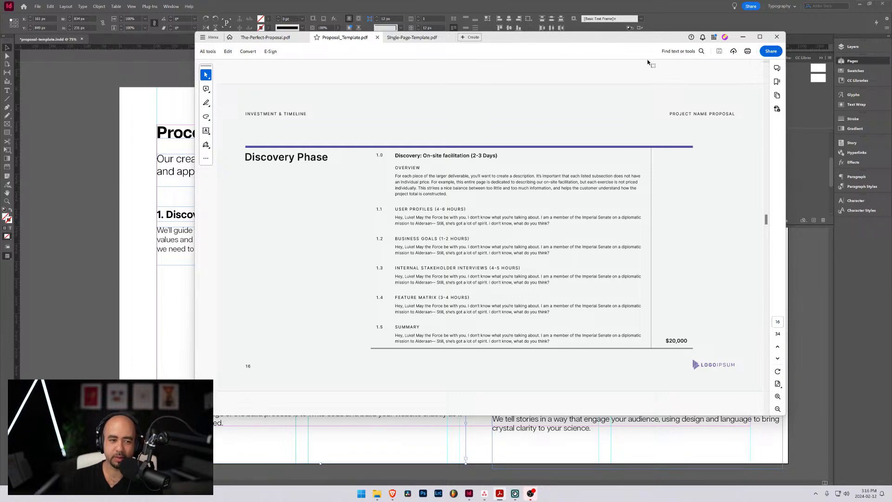
{"action": "left_click", "coordinate": [744, 38]}
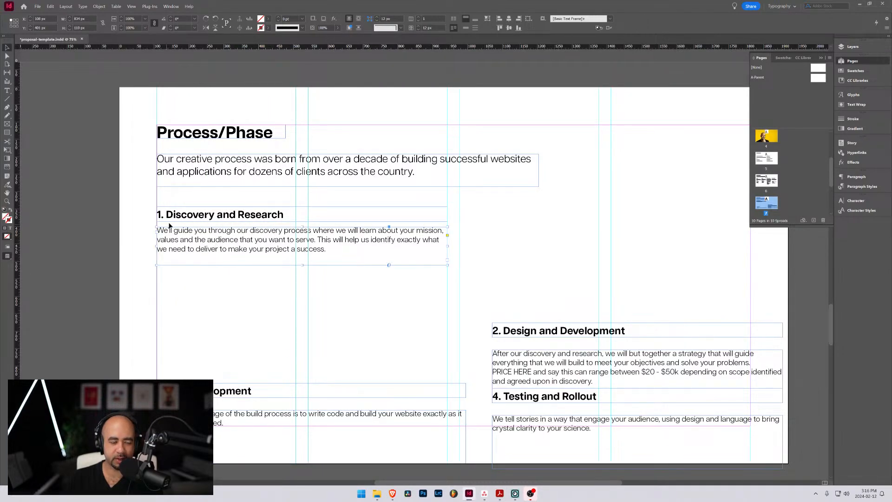
Replace "We'll guide you through our discovery process" in the Discovery and Research description with "The discovery process is"
{"action": "double_click", "coordinate": [214, 217]}
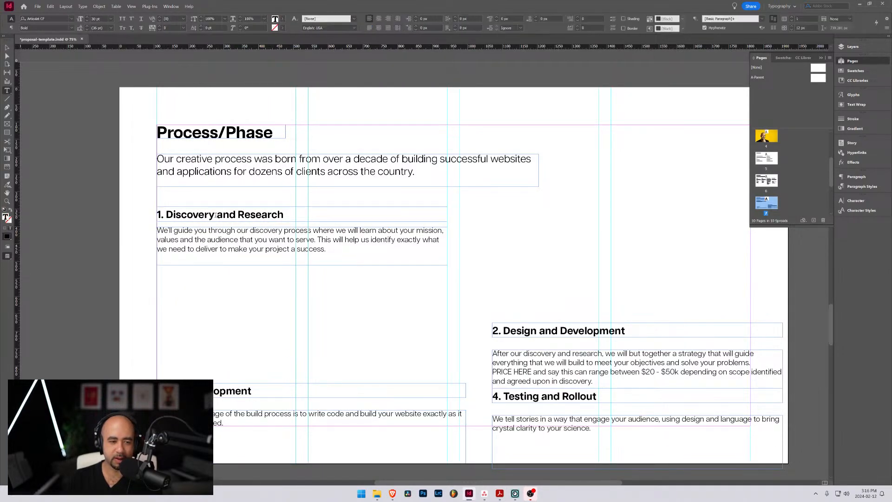
{"action": "left_click_drag", "start_coordinate": [166, 215], "coordinate": [155, 215]}
{"action": "left_click", "coordinate": [326, 246]}
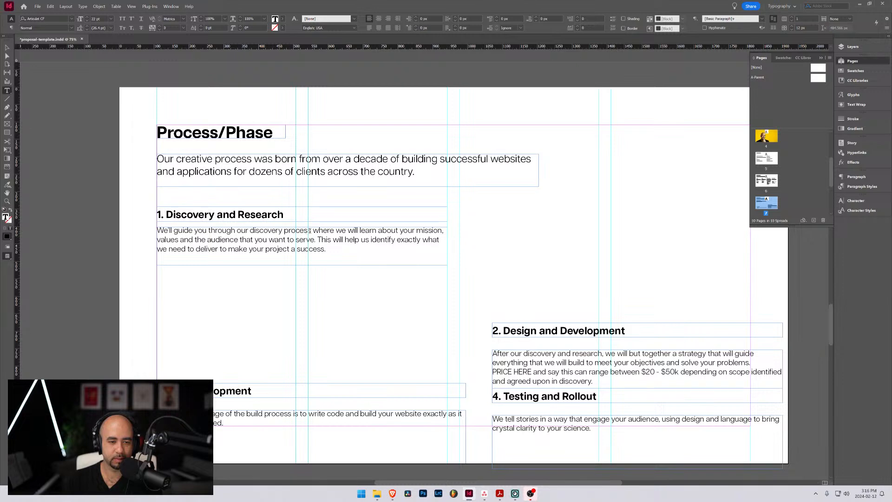
{"action": "left_click_drag", "start_coordinate": [309, 230], "coordinate": [157, 230]}
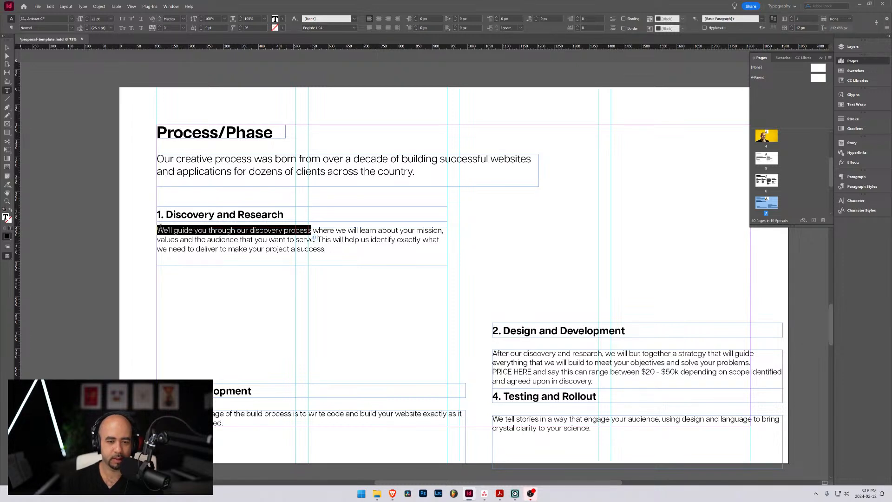
{"action": "type", "text": "The discov"}
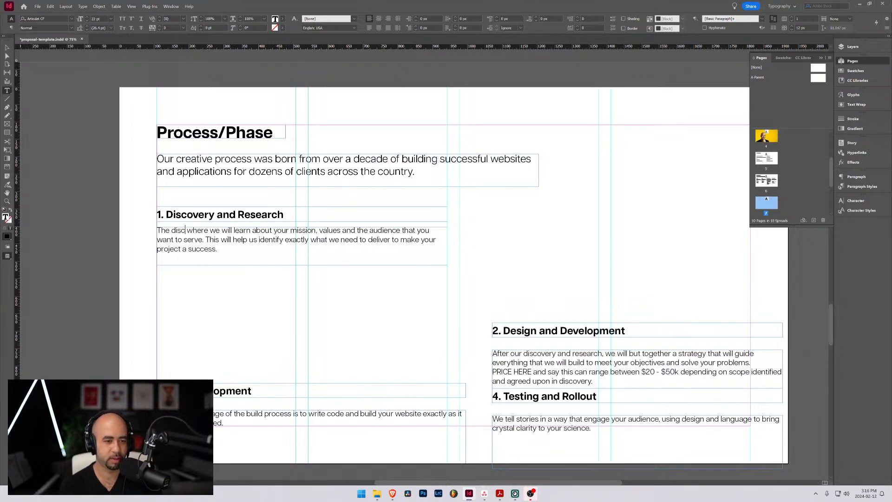
{"action": "type", "text": "ery"}
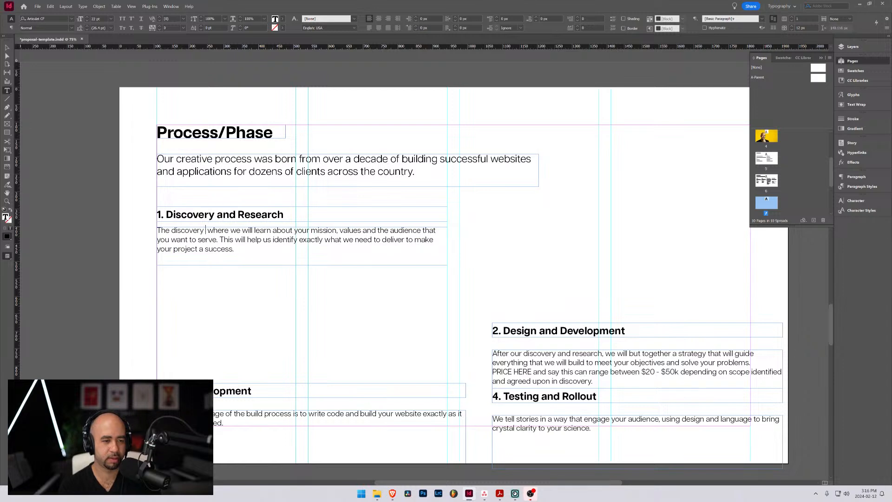
{"action": "type", "text": " process is"}
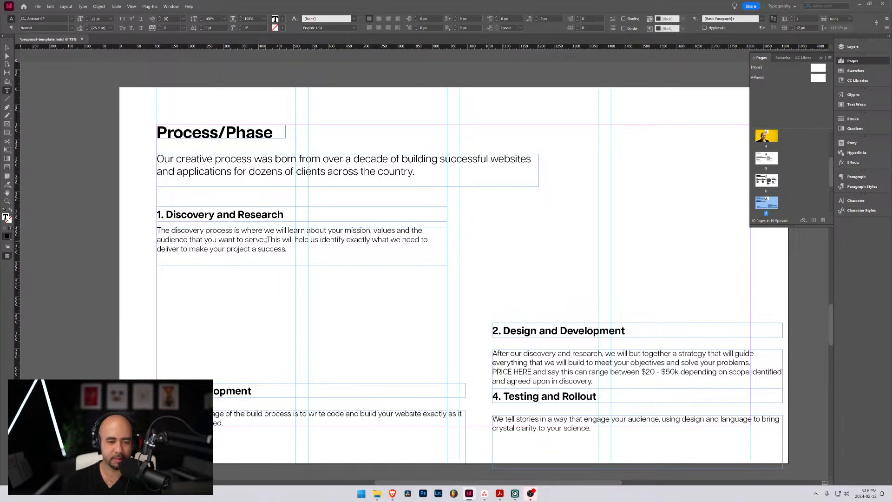
Add the placeholder "[identify the problem]." to the end of the Discovery and Research description
{"action": "left_click", "coordinate": [292, 248]}
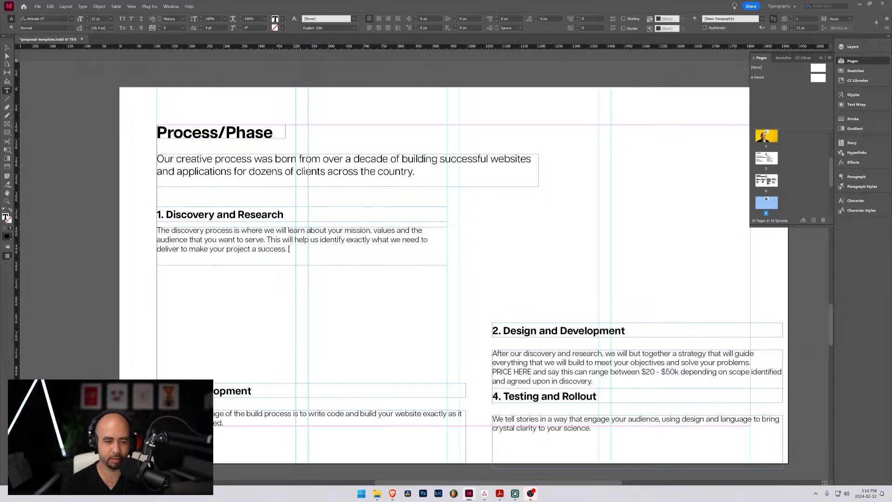
{"action": "type", "text": "["}
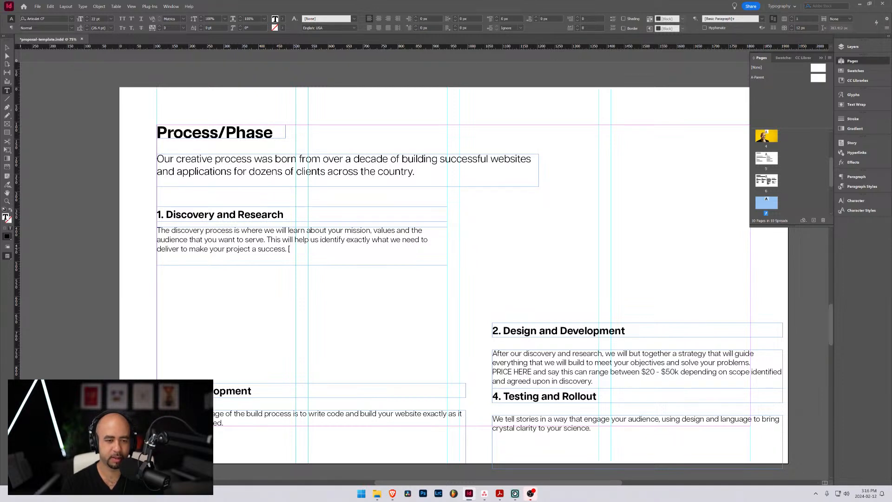
{"action": "type", "text": "identify the p"}
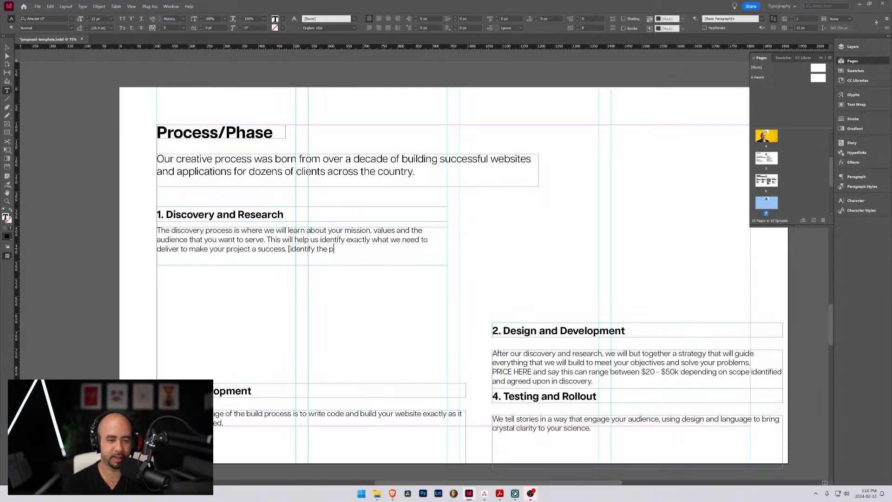
{"action": "type", "text": "roblem]."}
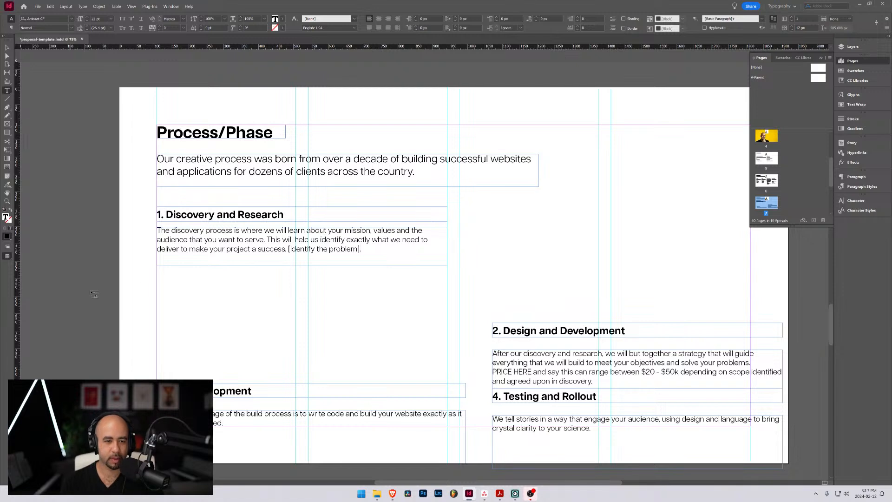
Check the "On-site facilitation" wording on the Discovery Phase page of Proposal_Template.pdf in Acrobat, then return to the InDesign document
{"action": "mouse_move", "coordinate": [486, 496]}
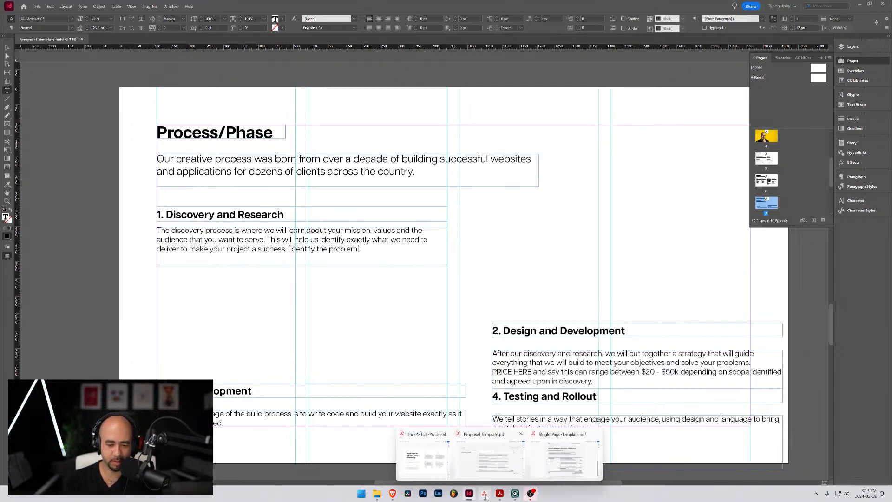
{"action": "right_click", "coordinate": [484, 493]}
{"action": "left_click", "coordinate": [478, 472]}
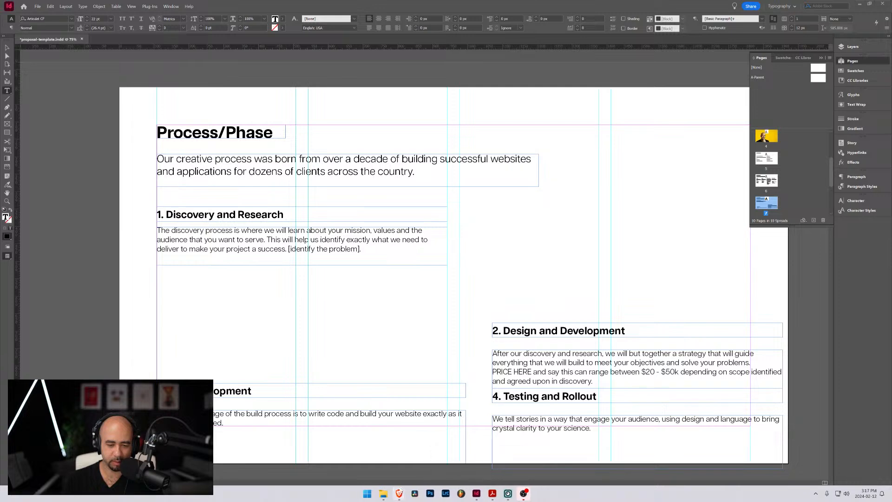
{"action": "mouse_move", "coordinate": [493, 495]}
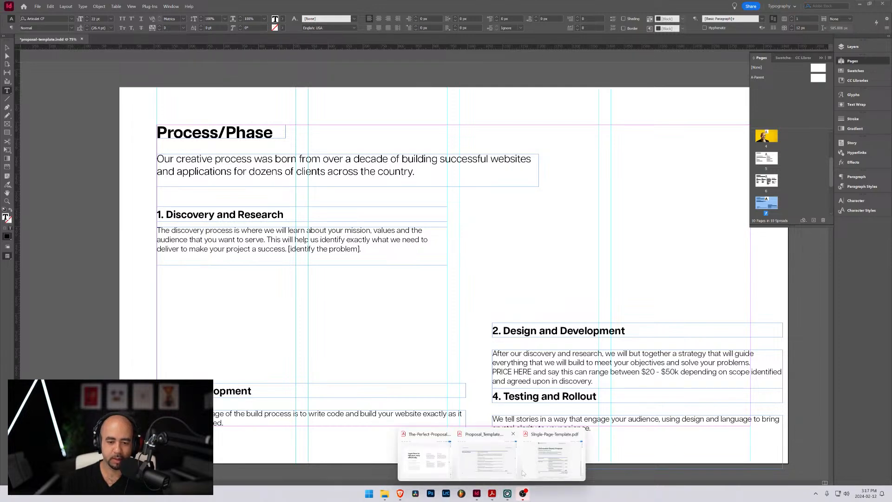
{"action": "left_click", "coordinate": [483, 465]}
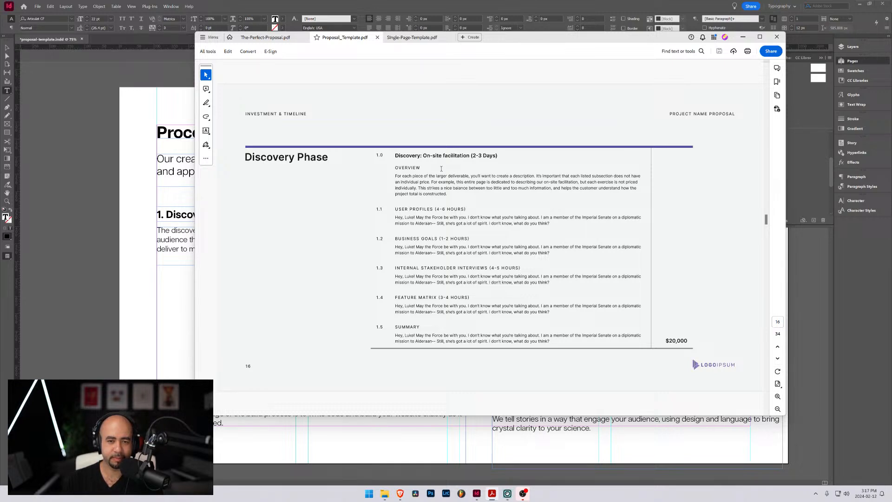
{"action": "left_click_drag", "start_coordinate": [424, 156], "coordinate": [469, 155]}
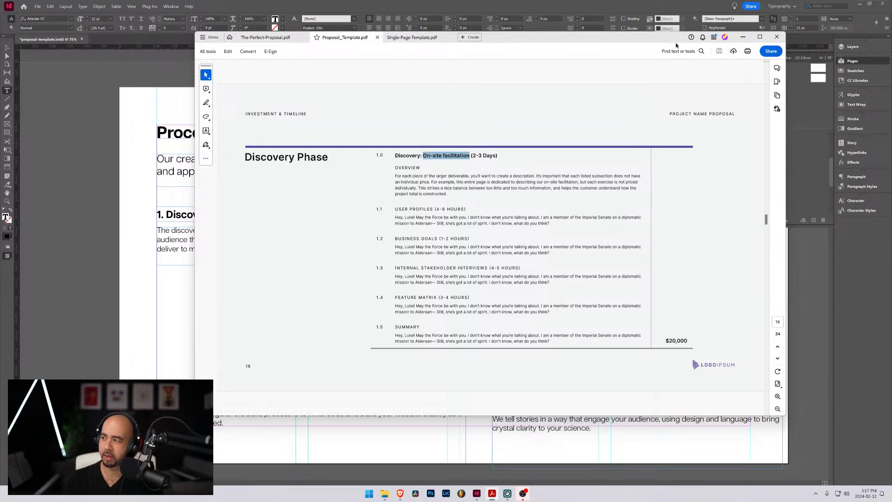
{"action": "left_click", "coordinate": [742, 36]}
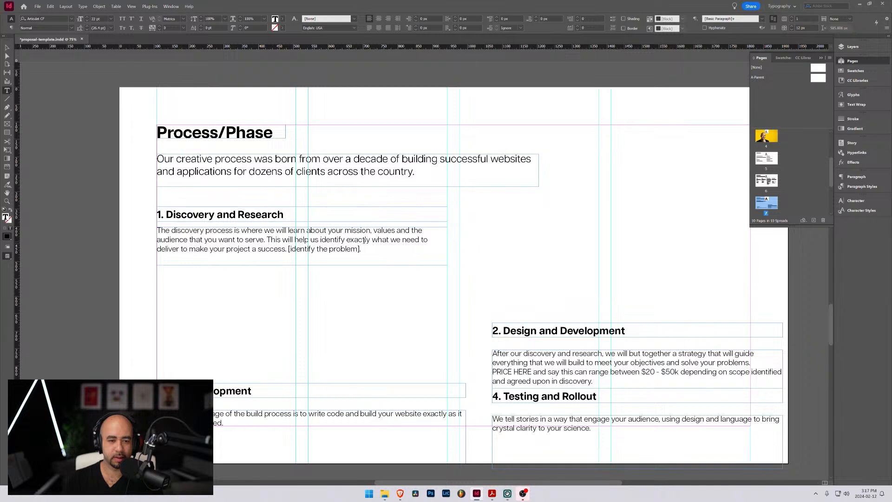
Create a text frame below the Discovery and Research description containing "On-site facilitation"
{"action": "left_click", "coordinate": [7, 91]}
{"action": "left_click_drag", "start_coordinate": [193, 282], "coordinate": [300, 318]}
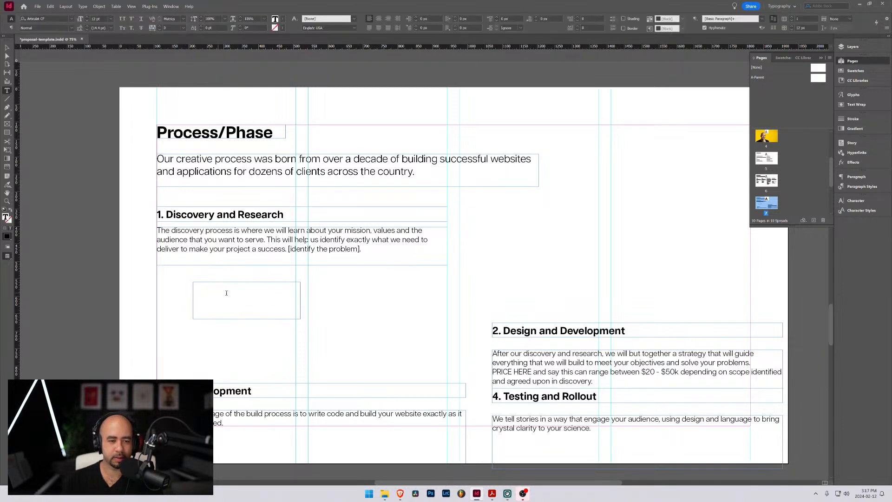
{"action": "type", "text": "On"}
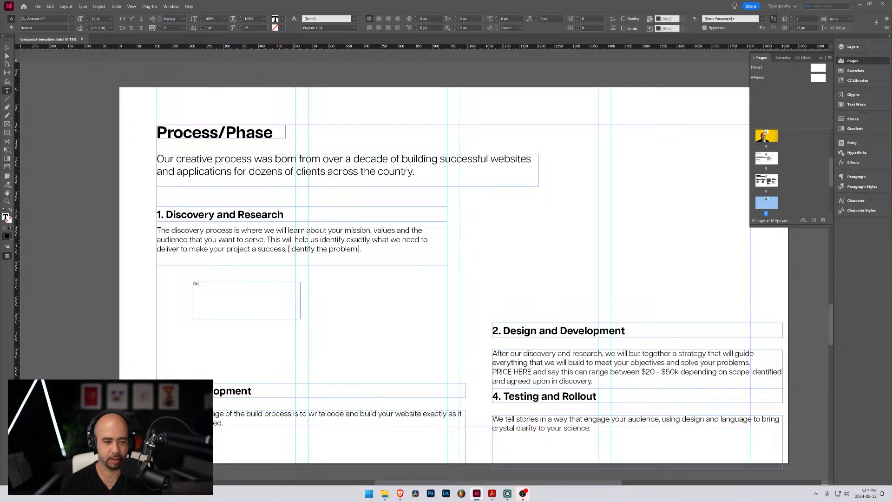
{"action": "type", "text": "-site facilitation"}
Format the On-site facilitation heading as 16 pt Bold in all caps
{"action": "key", "text": "ctrl+a"}
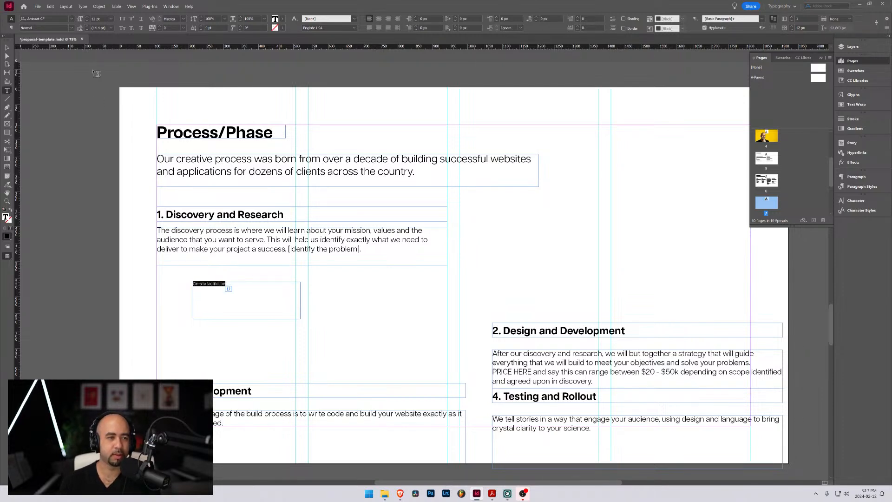
{"action": "left_click", "coordinate": [87, 18]}
{"action": "left_click", "coordinate": [88, 17]}
{"action": "left_click", "coordinate": [88, 18]}
{"action": "left_click", "coordinate": [88, 17]}
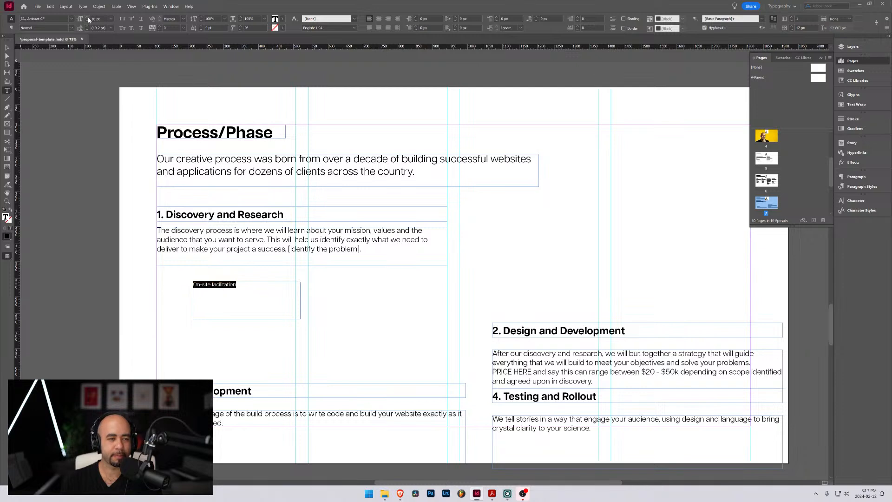
{"action": "left_click", "coordinate": [87, 17]}
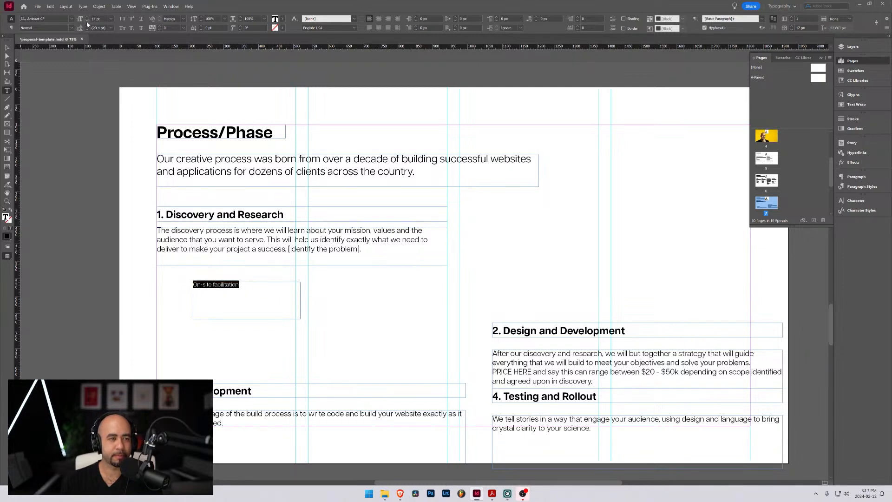
{"action": "left_click", "coordinate": [87, 21]}
{"action": "left_click", "coordinate": [72, 18]}
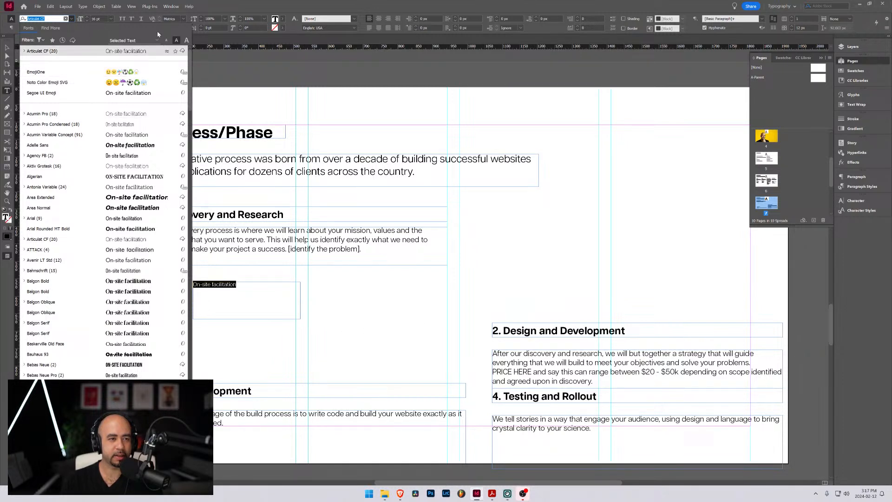
{"action": "left_click", "coordinate": [72, 19]}
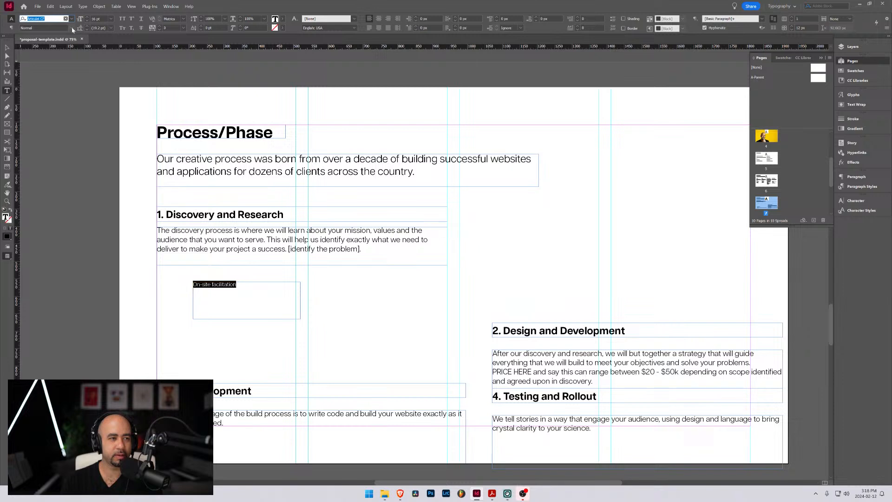
{"action": "left_click", "coordinate": [71, 28]}
{"action": "left_click", "coordinate": [47, 139]}
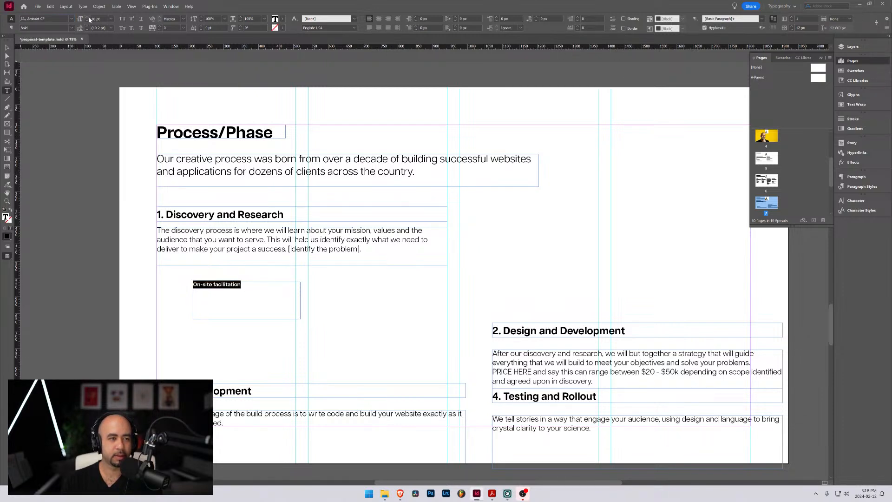
{"action": "left_click", "coordinate": [122, 18]}
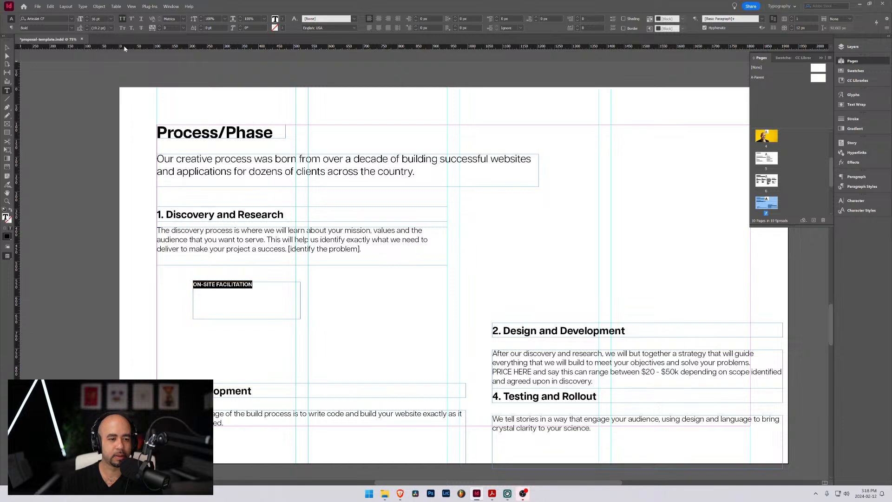
Fit the On-site facilitation frame to its text and place it slightly indented beneath the Discovery and Research description
{"action": "left_click", "coordinate": [7, 48]}
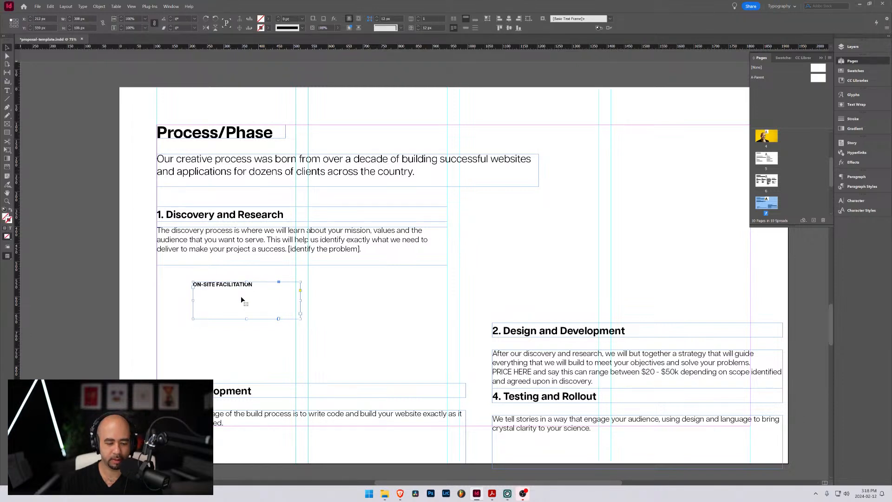
{"action": "key", "text": "ctrl+alt+c"}
{"action": "left_click_drag", "start_coordinate": [238, 284], "coordinate": [387, 296]}
Add a text frame under the On-site facilitation heading and begin its description with "This will be a live"
{"action": "left_click", "coordinate": [7, 90]}
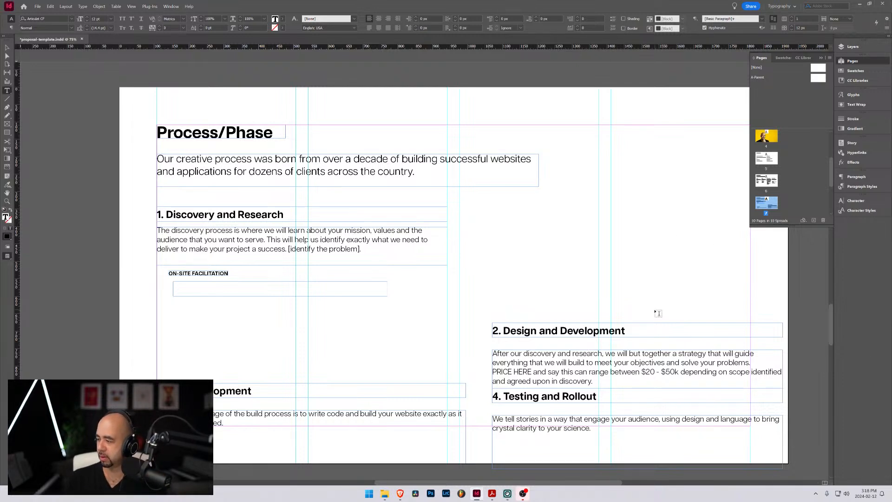
{"action": "left_click", "coordinate": [201, 286]}
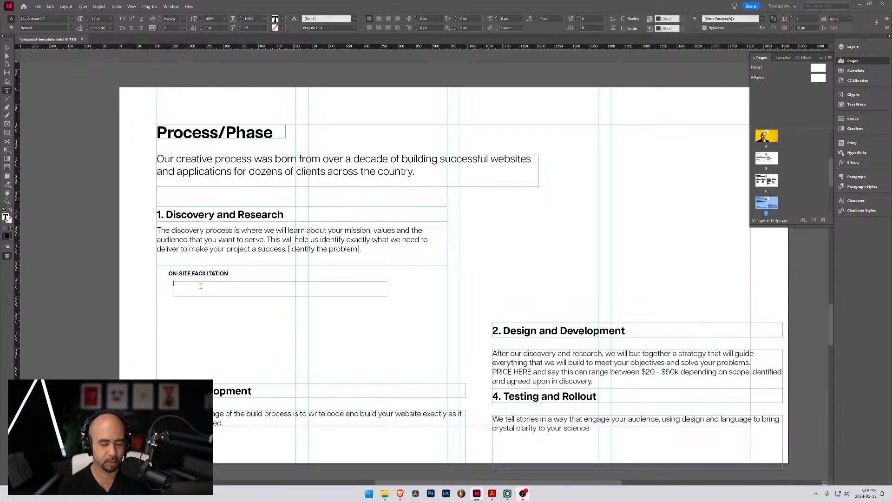
{"action": "type", "text": "A"}
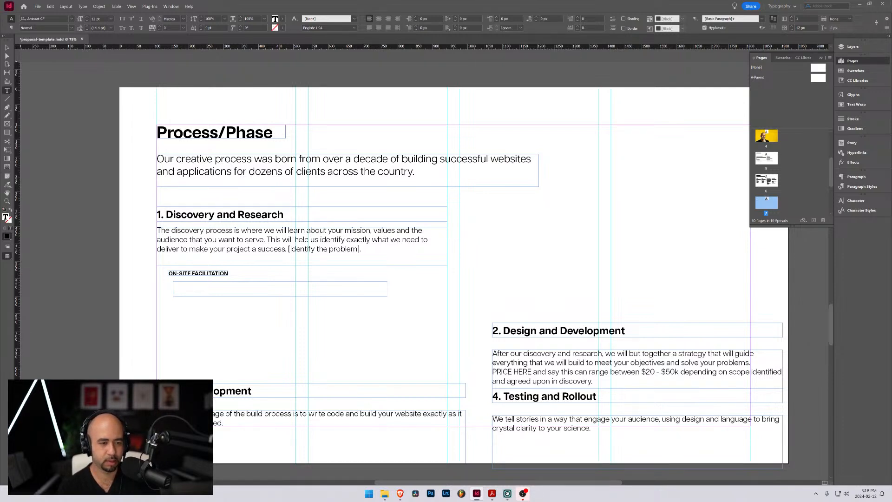
{"action": "type", "text": "This wi"}
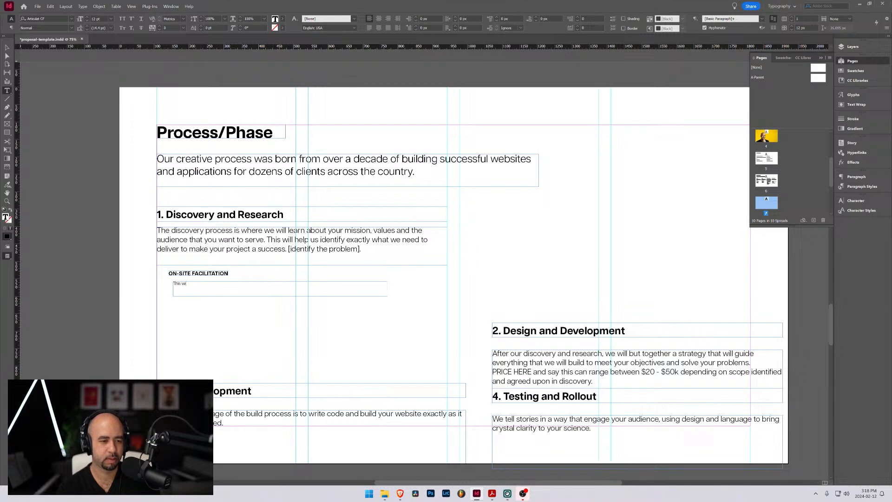
{"action": "type", "text": "ll be s live"}
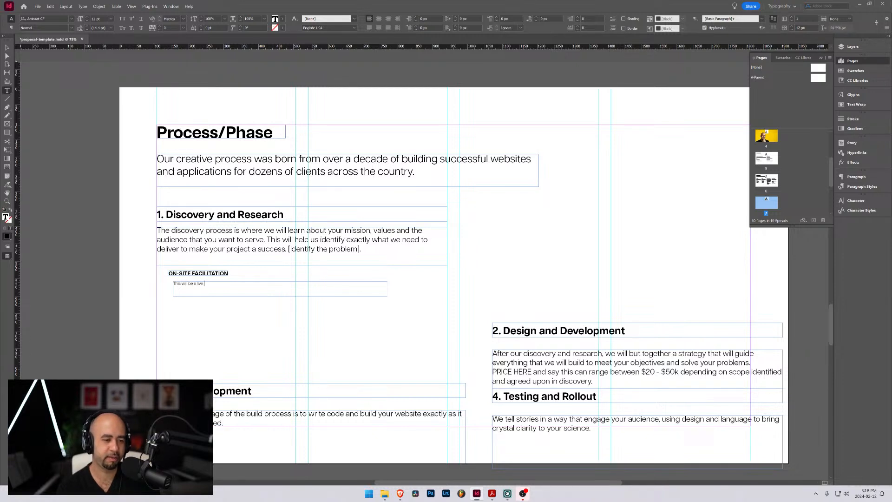
Set the font size of the On-site facilitation description to 21 pt
{"action": "key", "text": "ctrl+a"}
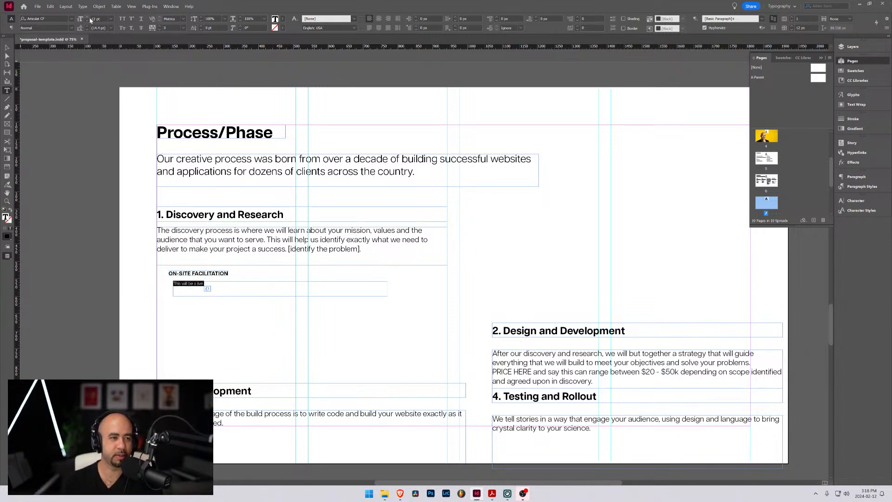
{"action": "left_click", "coordinate": [87, 18]}
{"action": "left_click", "coordinate": [87, 18]}
{"action": "left_click", "coordinate": [87, 18]}
{"action": "left_click", "coordinate": [87, 18]}
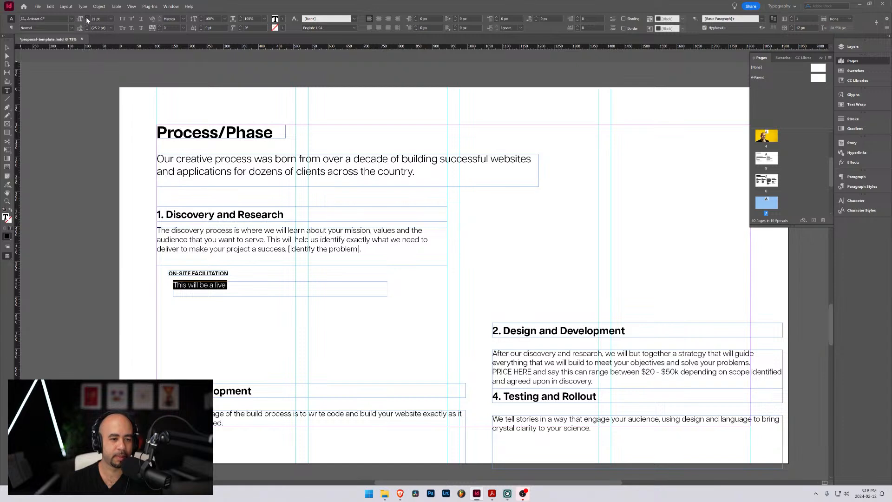
{"action": "left_click", "coordinate": [86, 18]}
{"action": "left_click", "coordinate": [87, 21]}
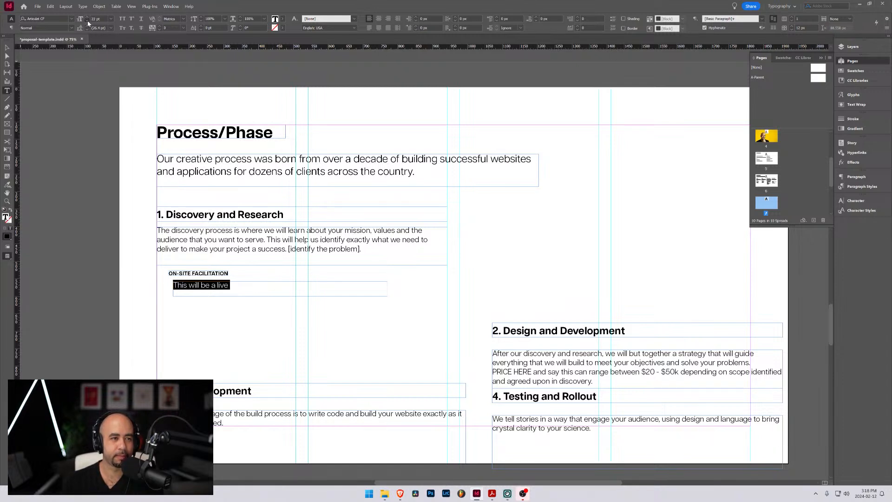
Enlarge the On-site facilitation description frame to about 1657 px wide, reaching the page's right margin, and 139 px tall
{"action": "left_click", "coordinate": [7, 48]}
{"action": "left_click_drag", "start_coordinate": [388, 289], "coordinate": [750, 289]}
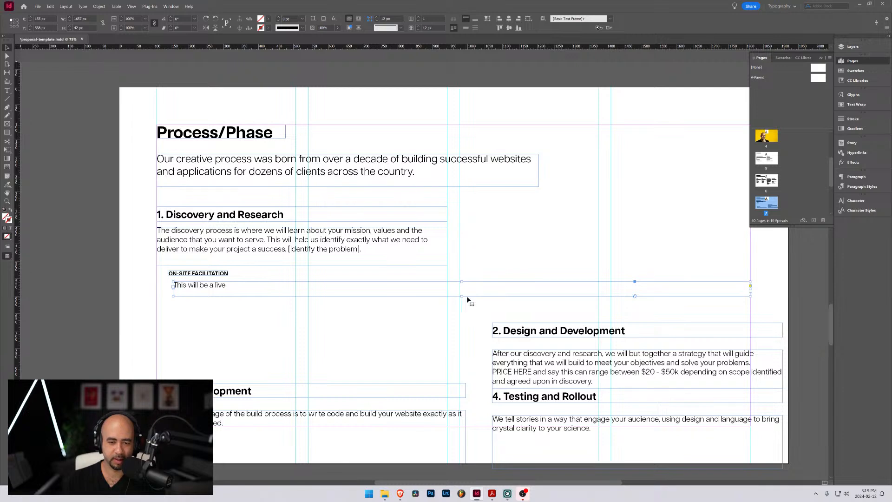
{"action": "left_click_drag", "start_coordinate": [466, 296], "coordinate": [462, 330]}
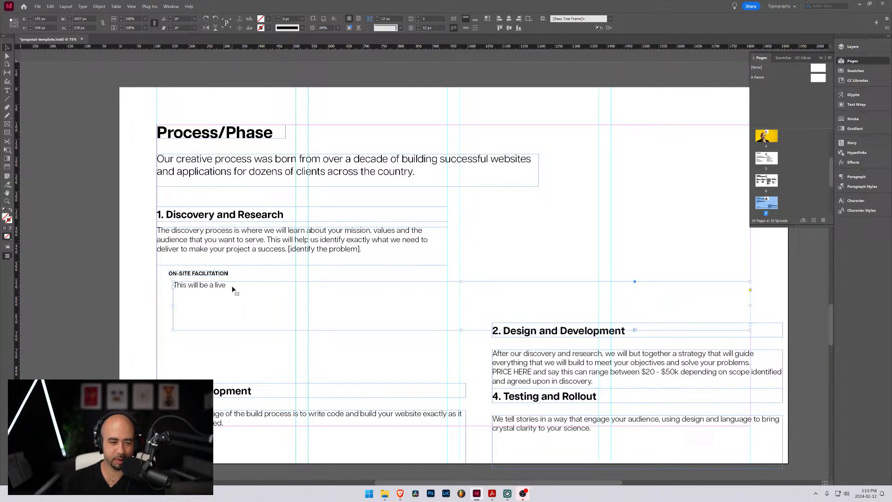
Continue the On-site facilitation description after "This will be a live" with ", in-person faciliated discovery"
{"action": "double_click", "coordinate": [227, 286]}
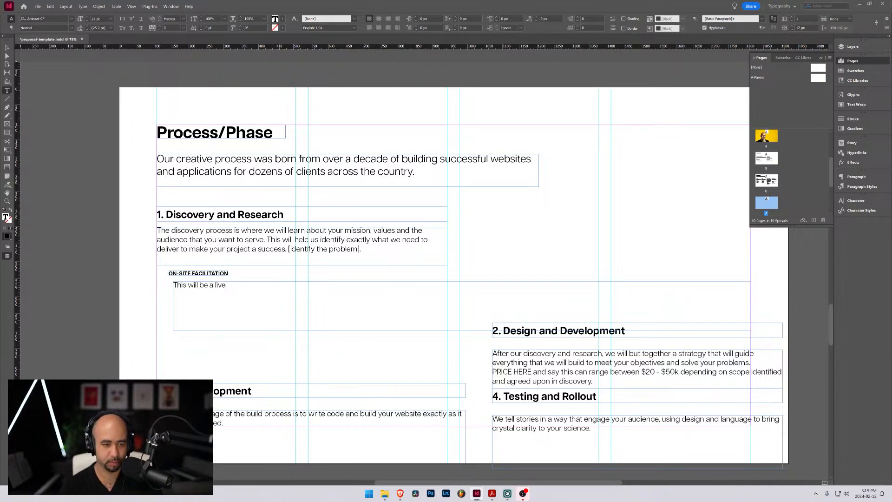
{"action": "type", "text": ", in per"}
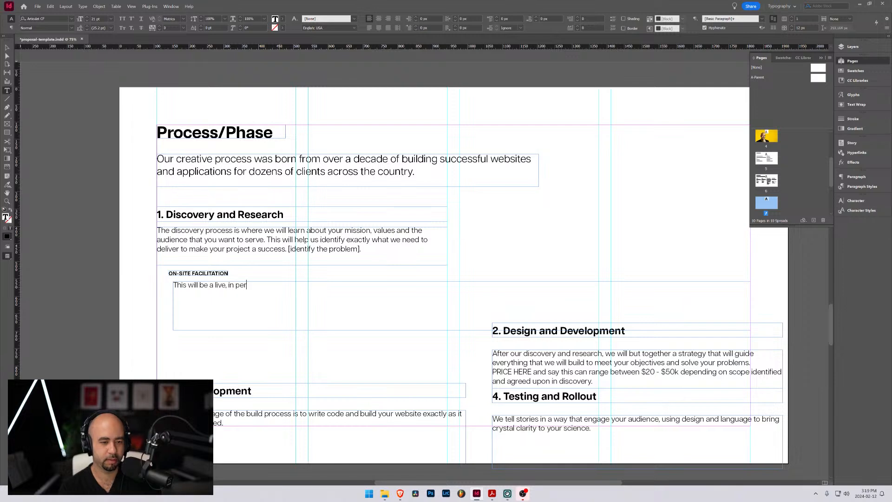
{"action": "key", "text": "BackSpace"}
{"action": "key", "text": "BackSpace"}
{"action": "key", "text": "BackSpace"}
{"action": "type", "text": "-person"}
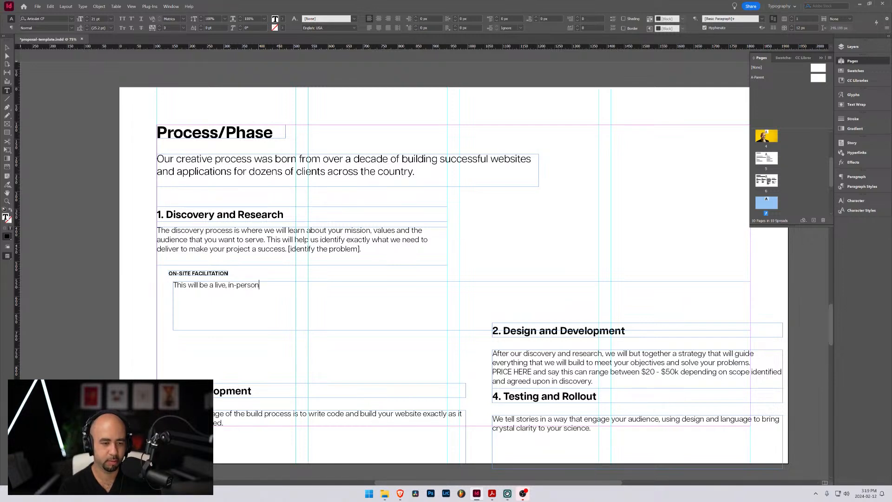
{"action": "type", "text": " faciliated "}
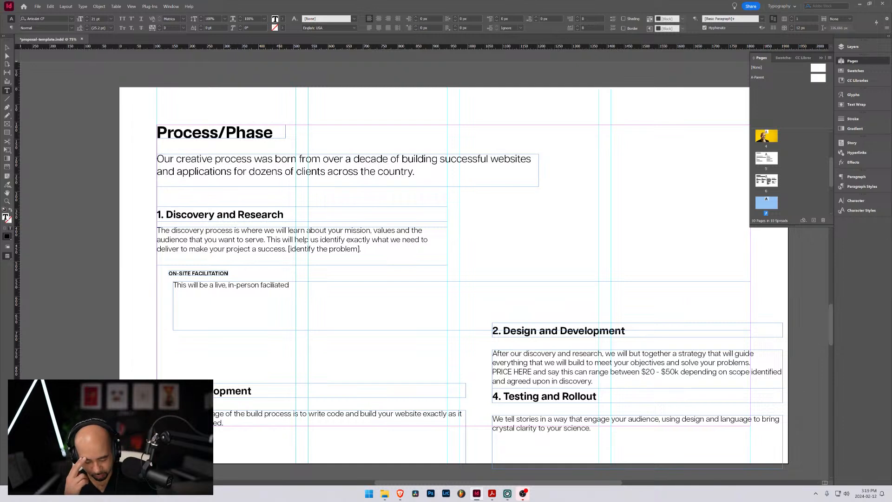
{"action": "type", "text": "disc"}
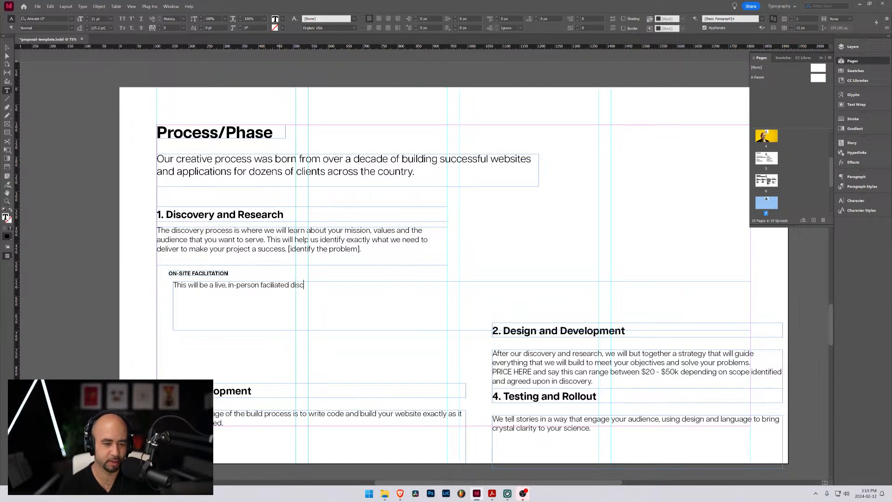
{"action": "type", "text": "overy "}
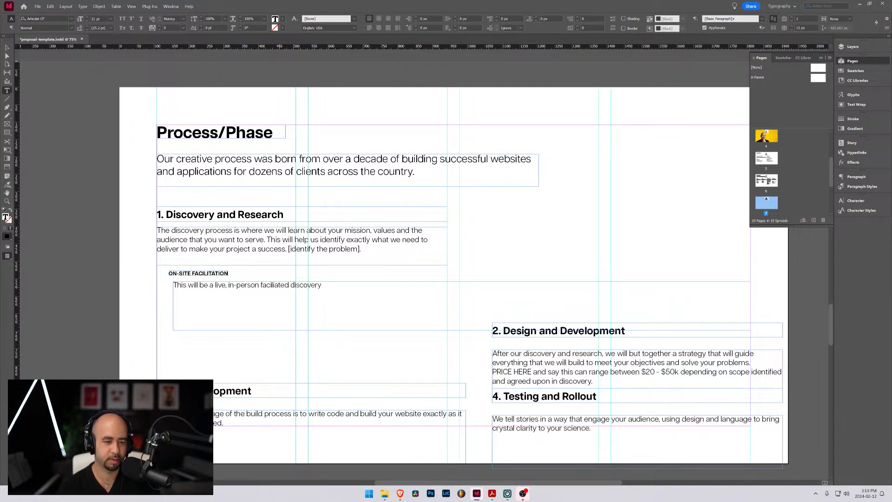
{"action": "type", "text": "with"}
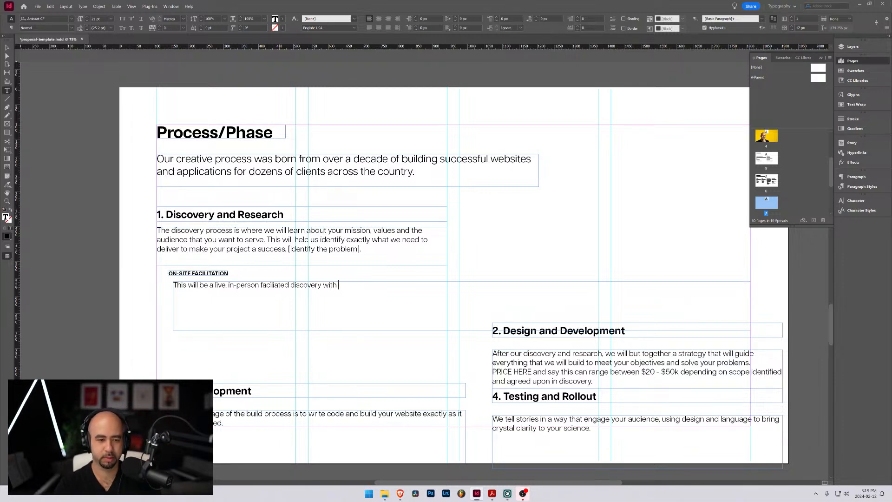
Extend the On-site facilitation sentence with "where we can get deep insights about your project"
{"action": "key", "text": "ctrl+shift+Left"}
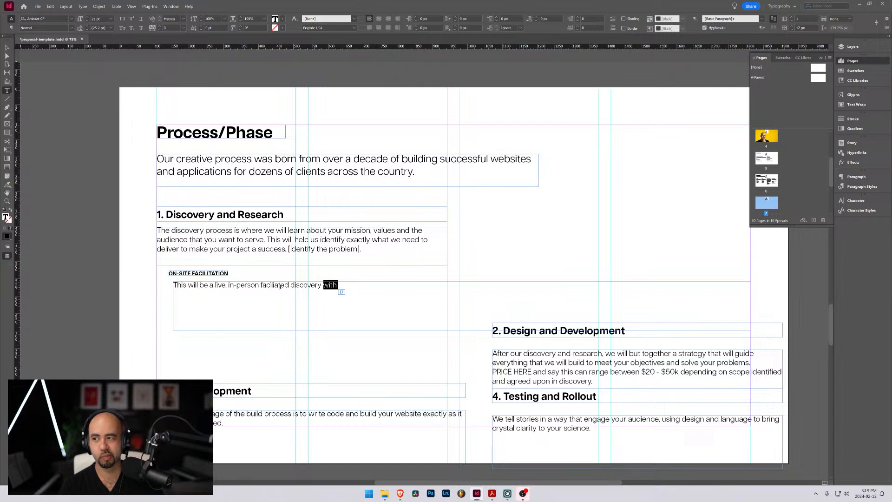
{"action": "key", "text": "Left"}
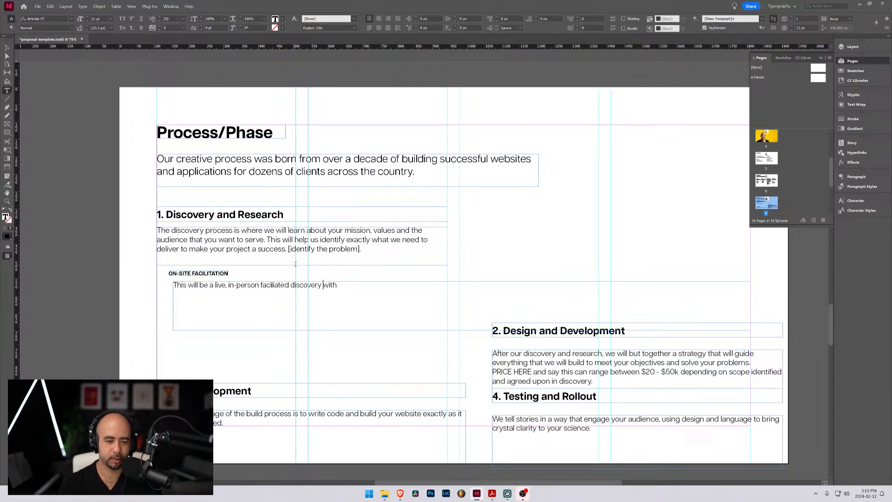
{"action": "key", "text": "ctrl+shift+Right"}
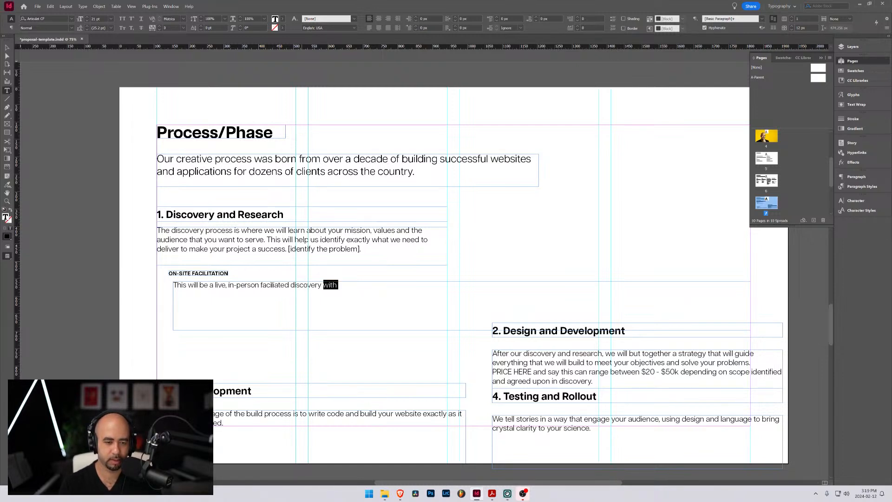
{"action": "type", "text": "where we can "}
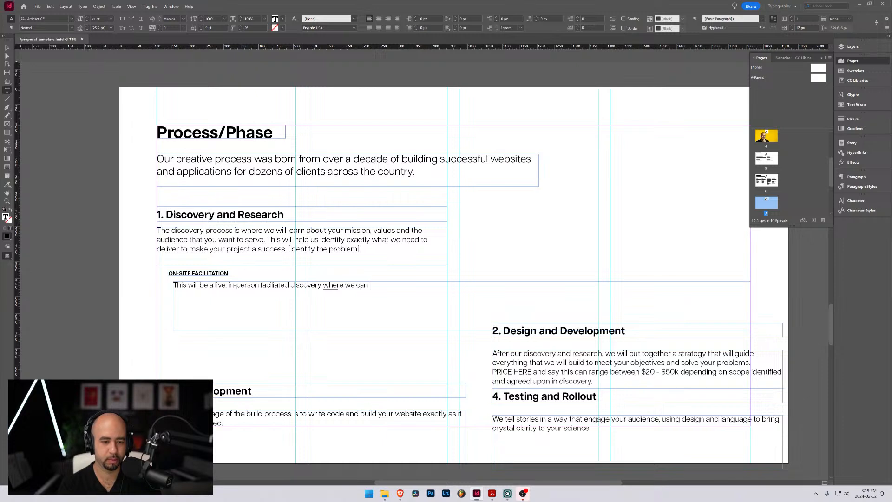
{"action": "type", "text": "get"}
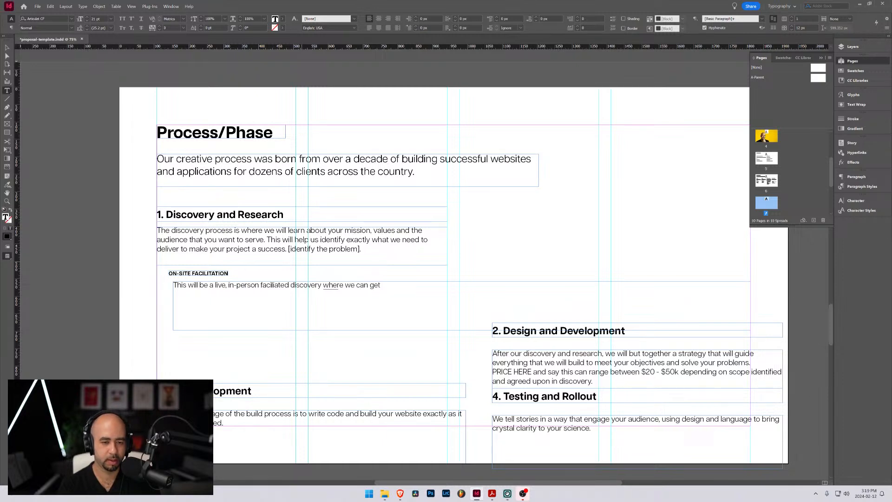
{"action": "type", "text": " deep"}
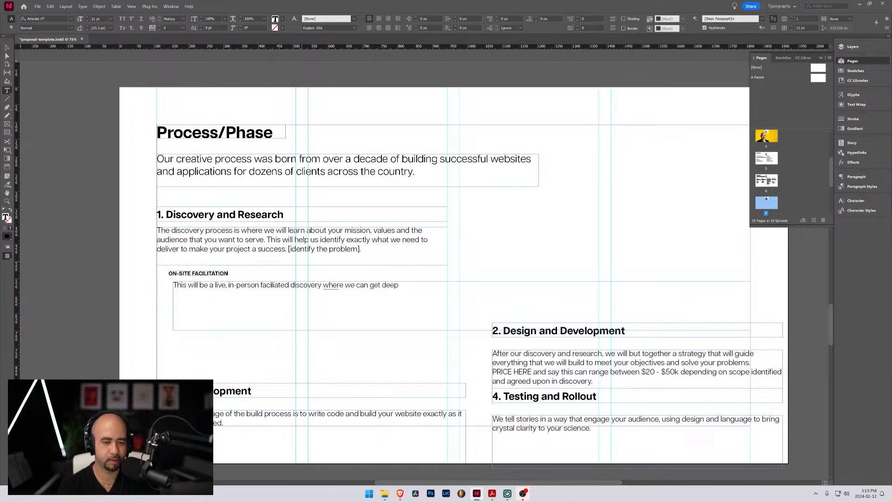
{"action": "type", "text": " insights into"}
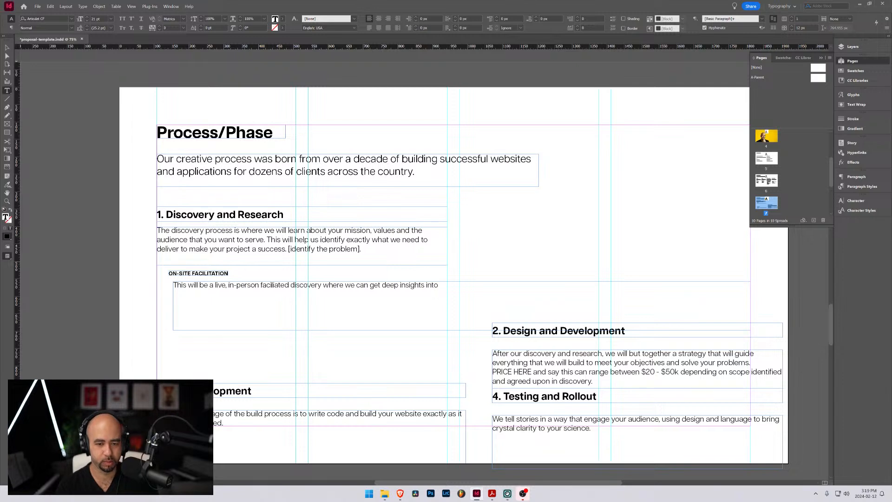
{"action": "key", "text": "ctrl+shift+Left"}
{"action": "type", "text": "about your"}
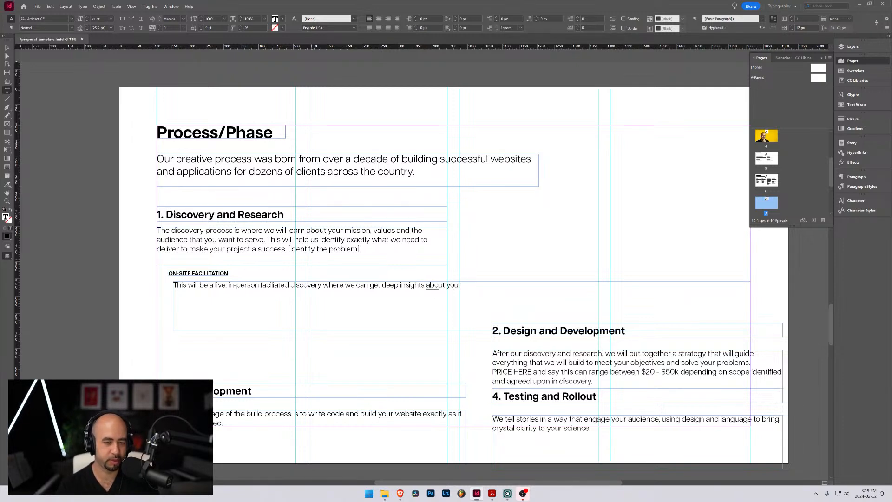
{"action": "type", "text": " project"}
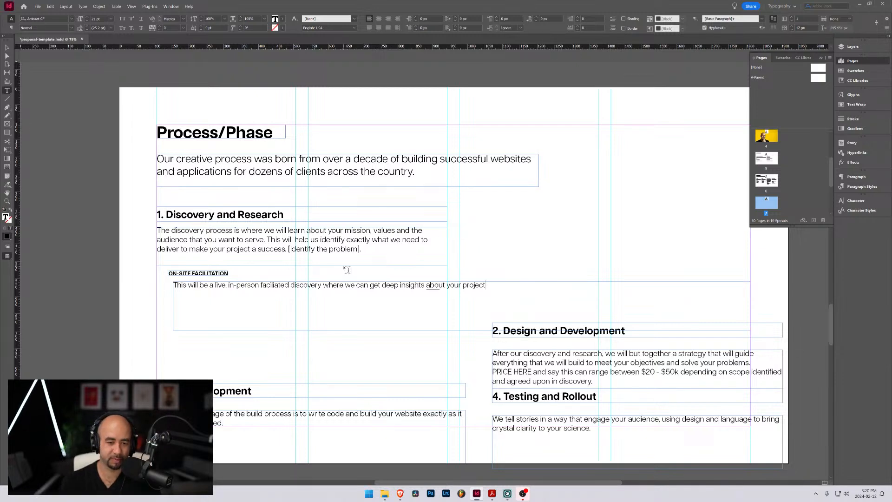
Replace "get" with "uncover" in the On-site facilitation description and finish the sentence with ", stakeholders."
{"action": "left_click_drag", "start_coordinate": [380, 285], "coordinate": [375, 285]}
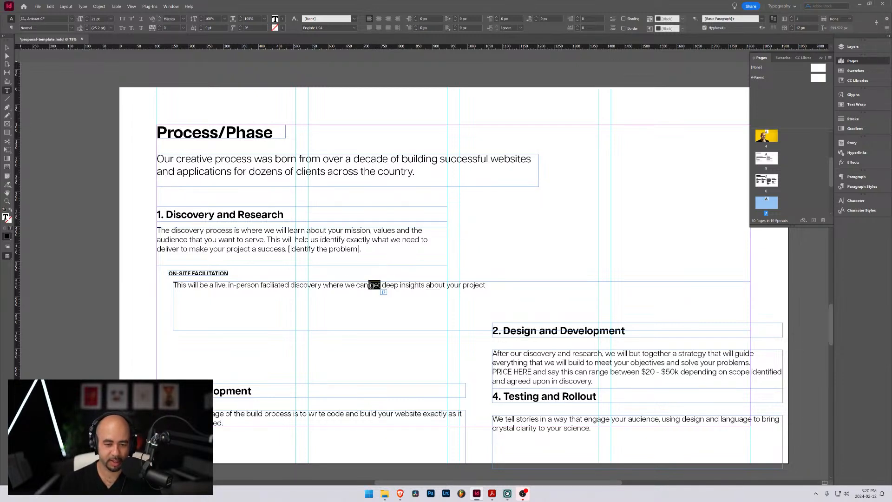
{"action": "type", "text": "uncover"}
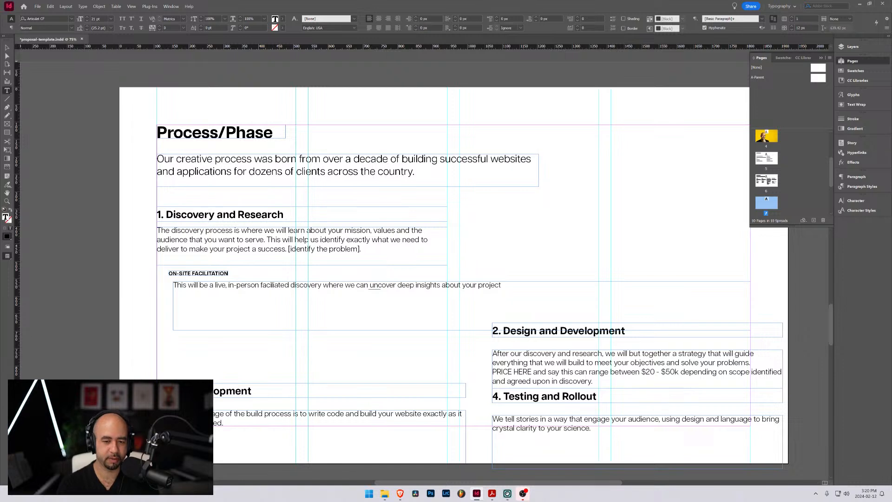
{"action": "key", "text": "End"}
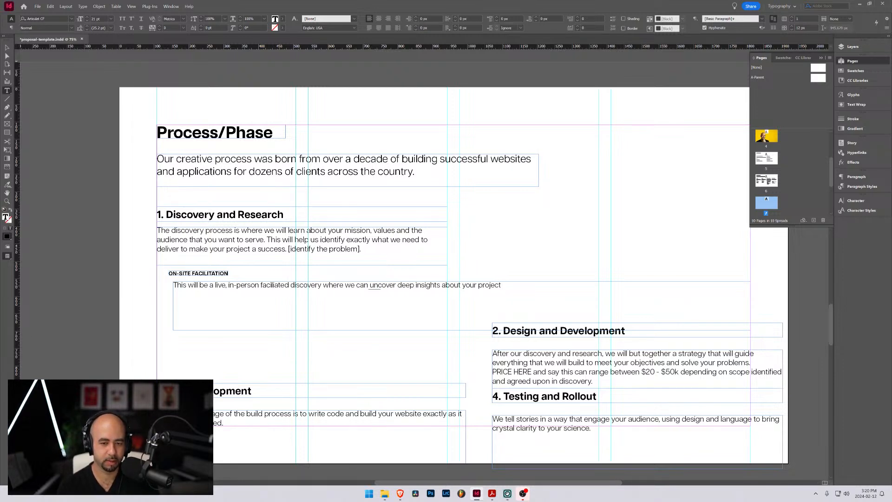
{"action": "key", "text": "BackSpace"}
{"action": "type", "text": ", stakeholders"}
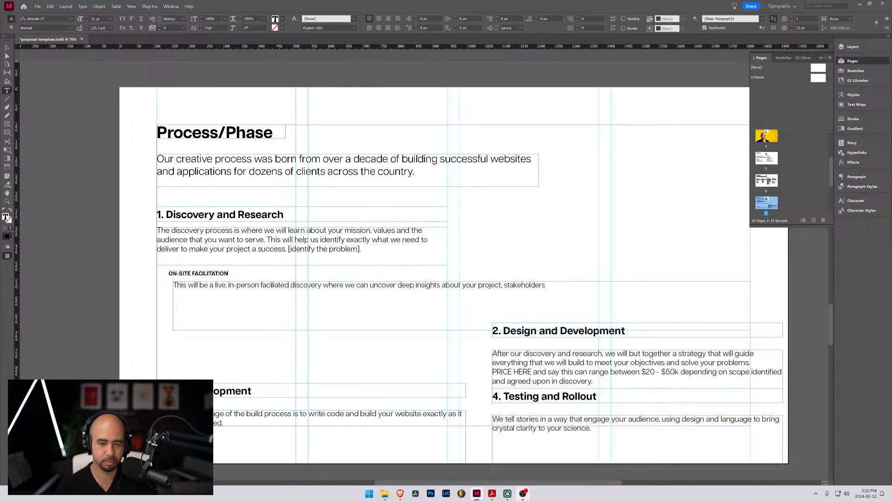
{"action": "type", "text": "."}
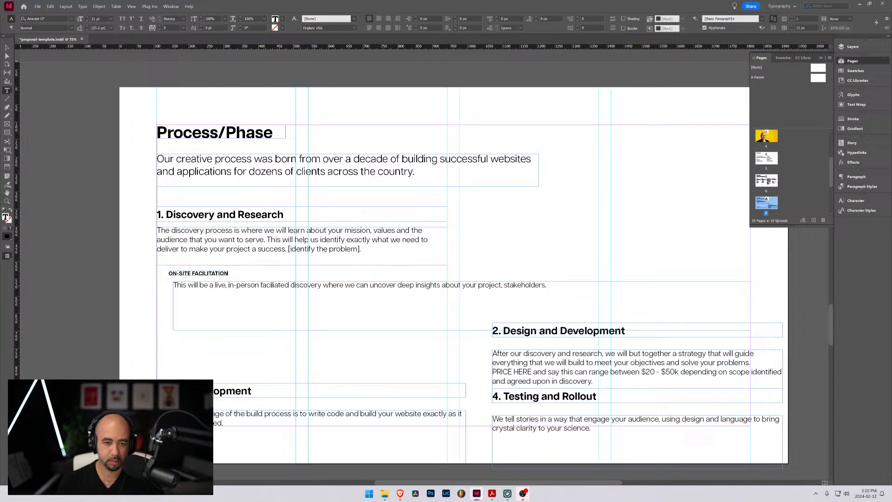
Add a second sentence to the description reading "This will help us uncover specific project goals and will shape the direction"
{"action": "type", "text": "This h"}
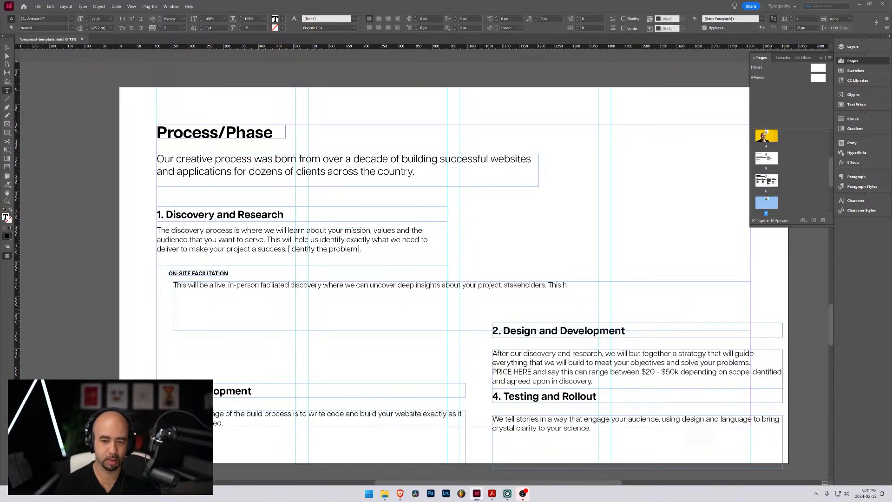
{"action": "key", "text": "BackSpace"}
{"action": "type", "text": "will "}
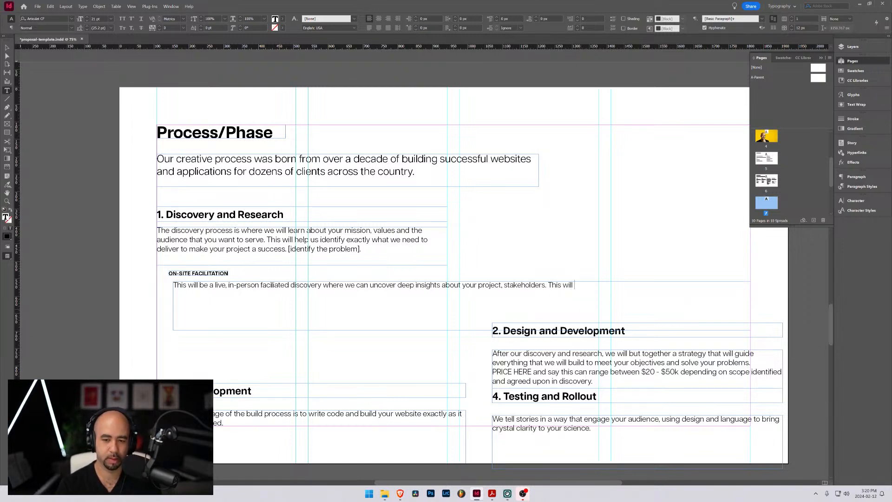
{"action": "type", "text": "help us unc"}
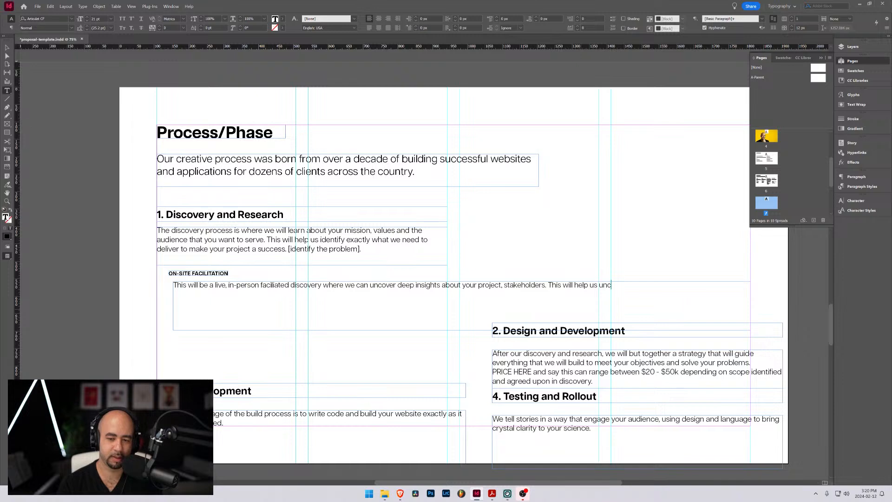
{"action": "type", "text": "over specif"}
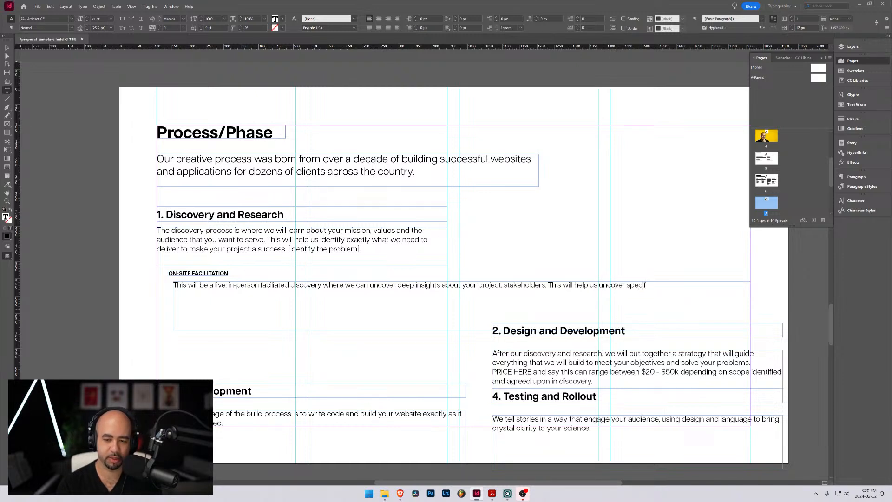
{"action": "type", "text": "ic project goals"}
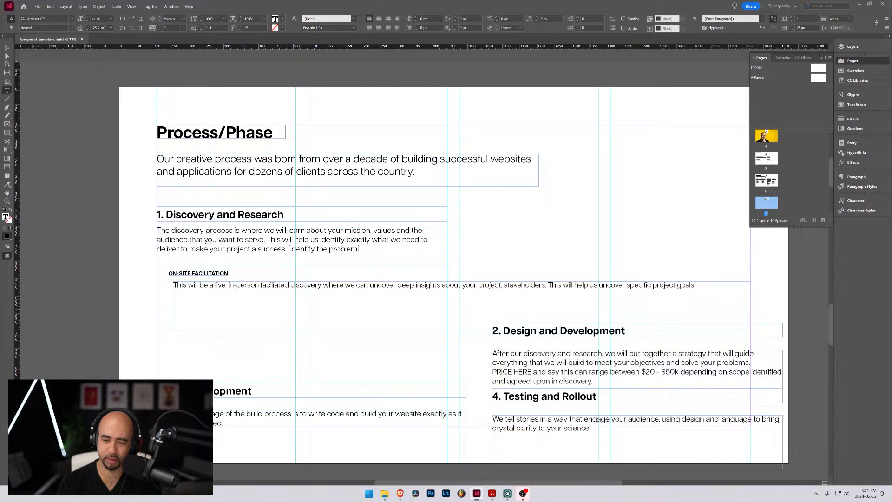
{"action": "type", "text": " and will shape the "}
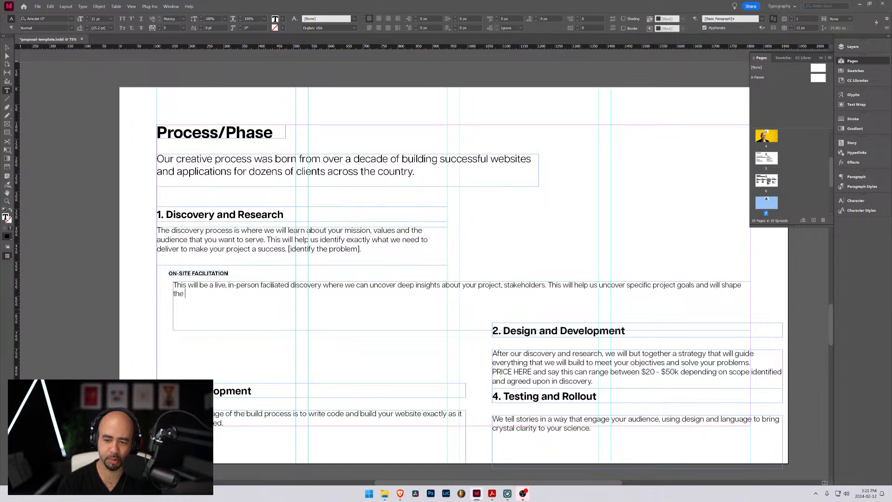
{"action": "type", "text": "direction of what"}
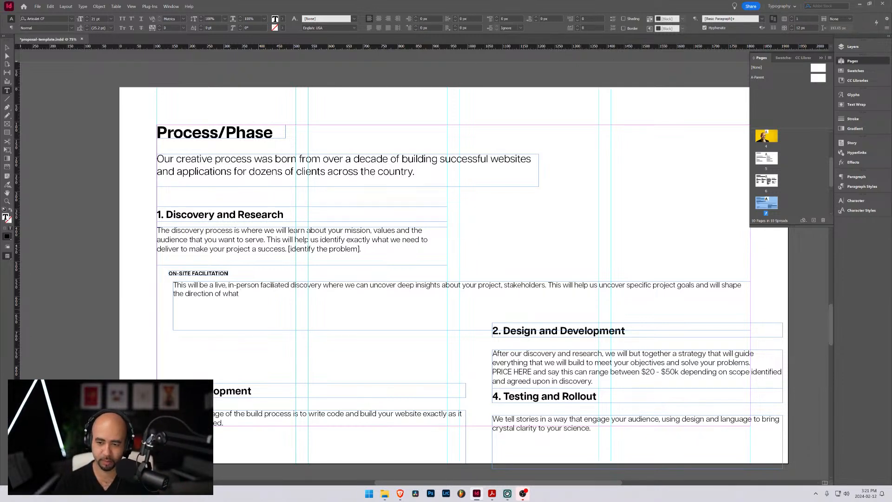
Complete the second sentence of the On-site facilitation description with "of what we need to build."
{"action": "key", "text": "ctrl+shift+Left"}
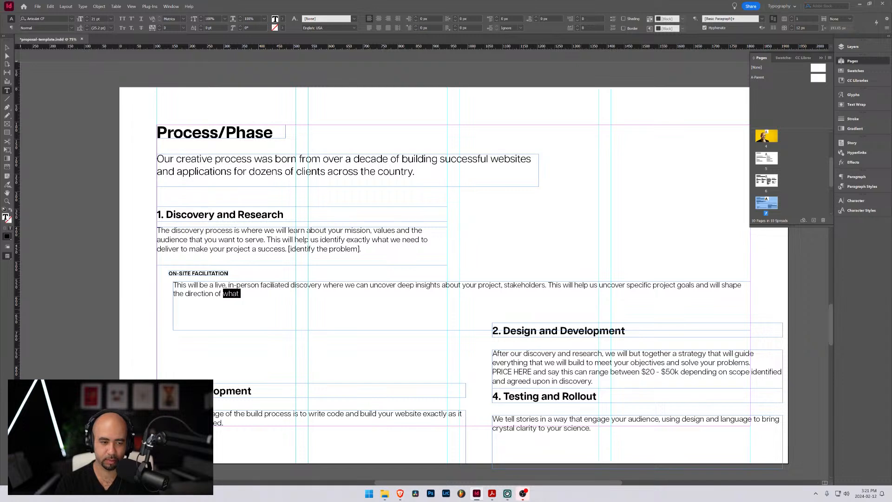
{"action": "key", "text": "ctrl+shift+Left"}
{"action": "key", "text": "ctrl+shift+Left"}
{"action": "key", "text": "ctrl+shift+Right"}
{"action": "key", "text": "ctrl+shift+Right"}
{"action": "key", "text": "ctrl+shift+Right"}
{"action": "type", "text": "we w"}
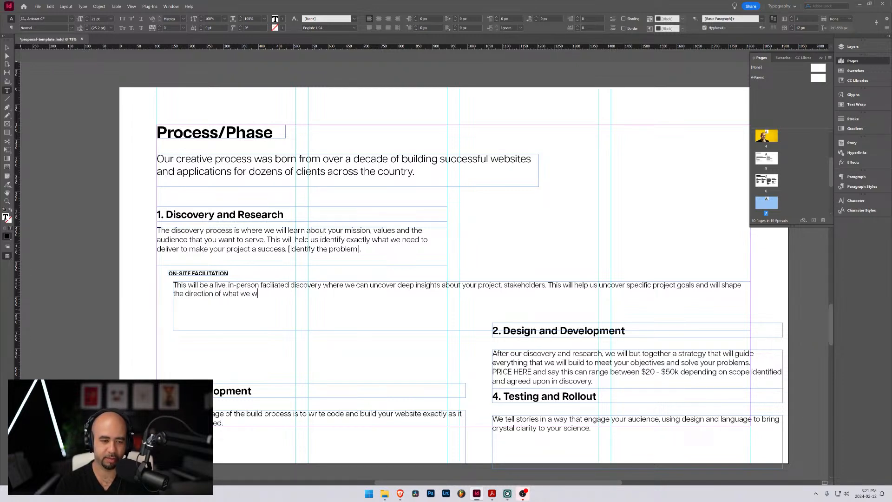
{"action": "key", "text": "BackSpace"}
{"action": "type", "text": "need to"}
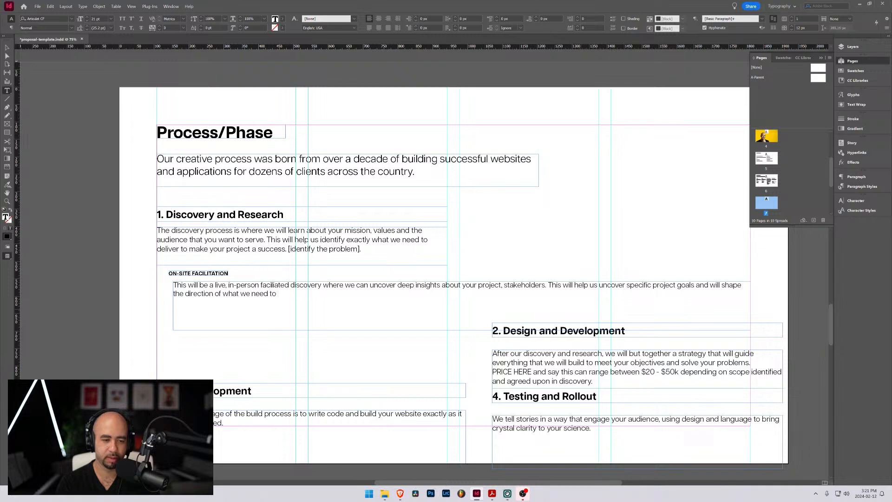
{"action": "type", "text": " build."}
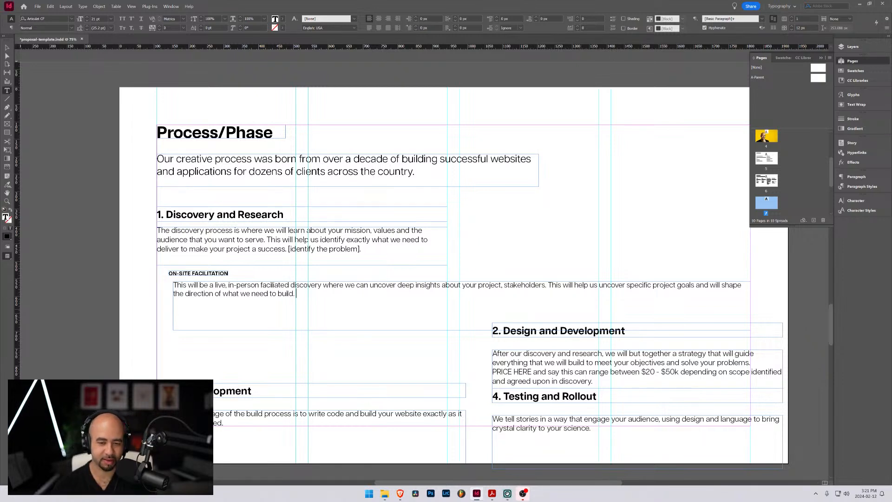
Begin a third sentence in the On-site facilitation description reading "This in-person discovery session typically lasts"
{"action": "type", "text": "This"}
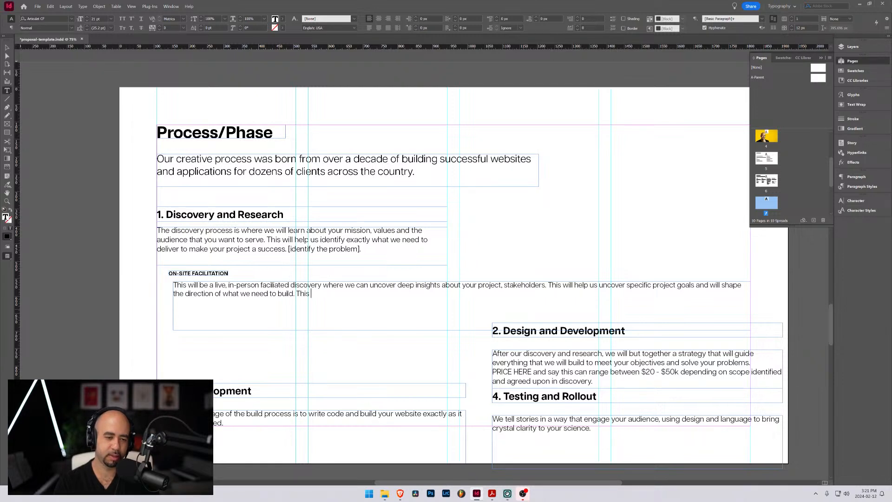
{"action": "type", "text": "on"}
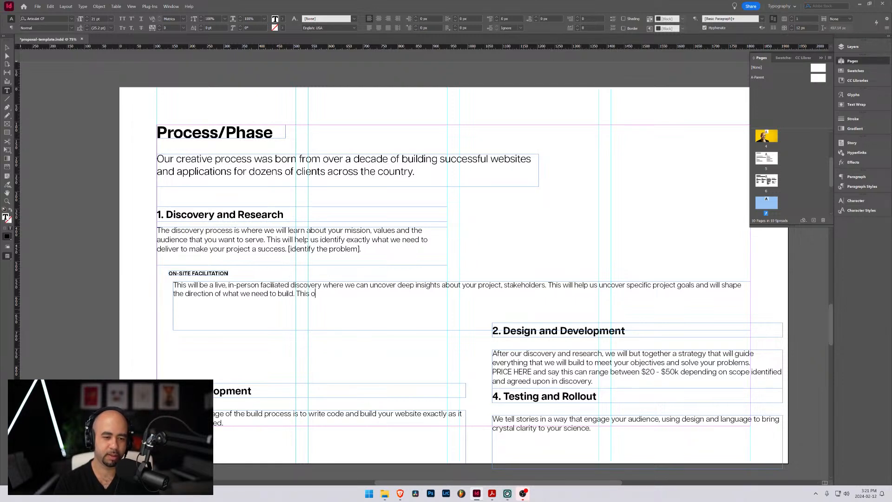
{"action": "key", "text": "BackSpace"}
{"action": "type", "text": "in-person"}
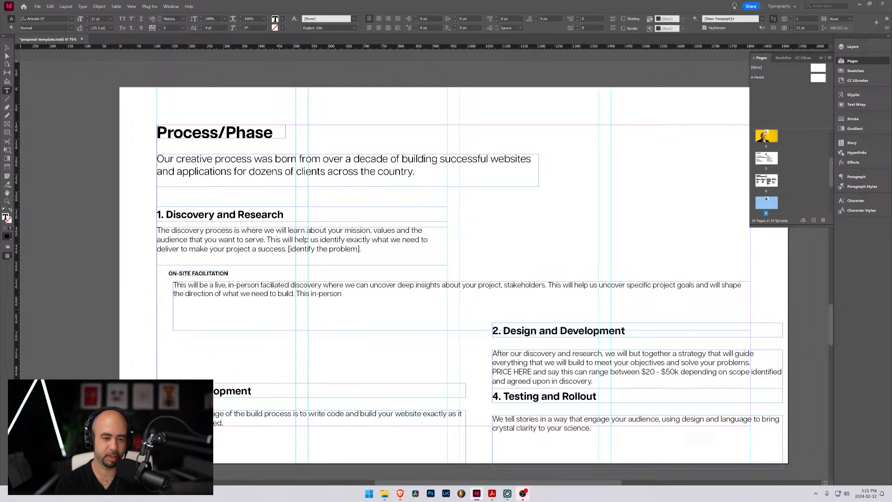
{"action": "type", "text": " dis"}
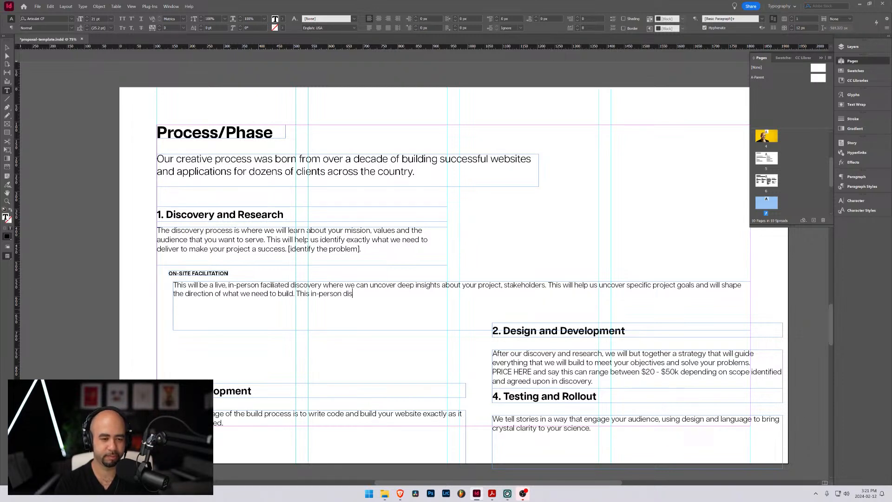
{"action": "type", "text": "covery sess"}
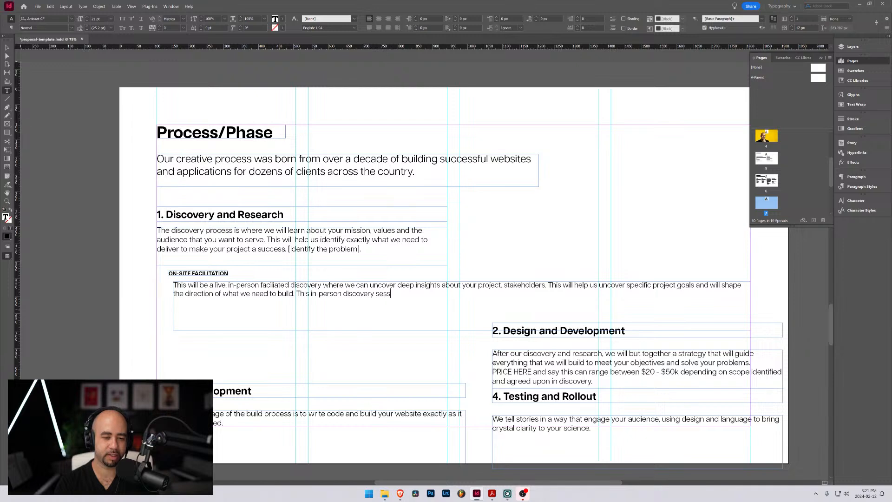
{"action": "type", "text": "ion typically lasts "}
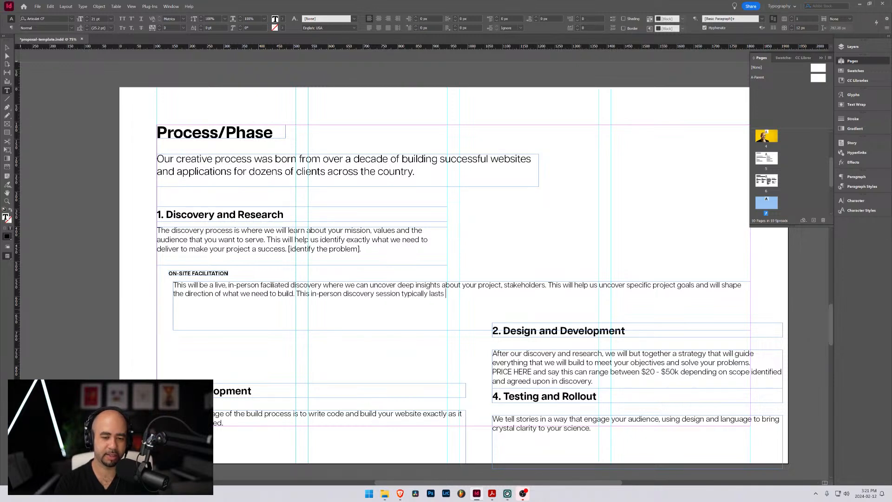
{"action": "type", "text": "bett"}
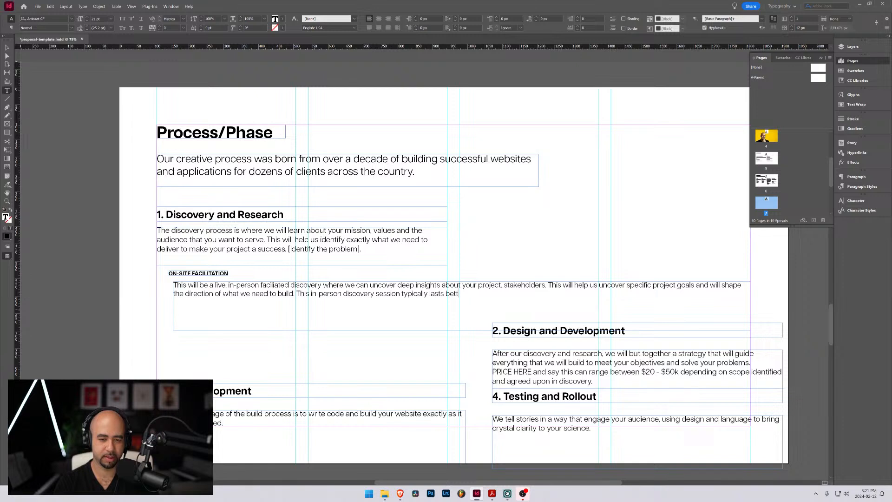
Complete the third sentence of the On-site facilitation description with "between 4 - 8 hours."
{"action": "key", "text": "BackSpace"}
{"action": "type", "text": "ween"}
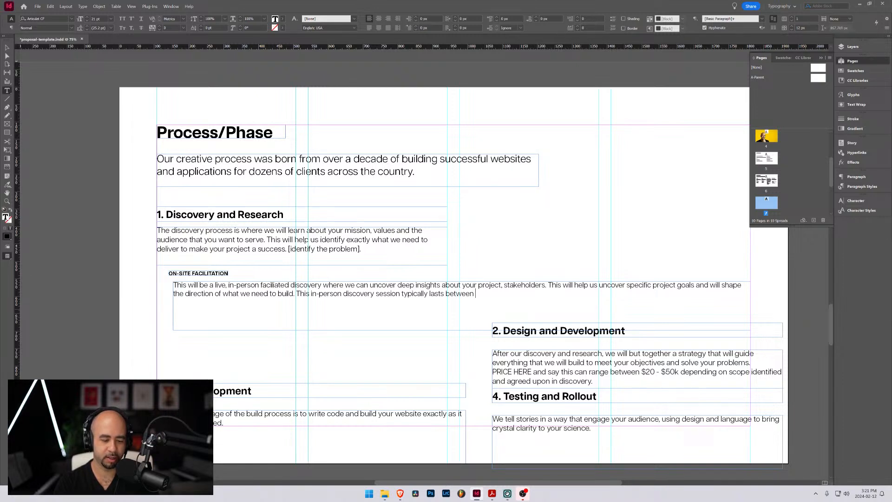
{"action": "type", "text": " 4 - 8 hourss."}
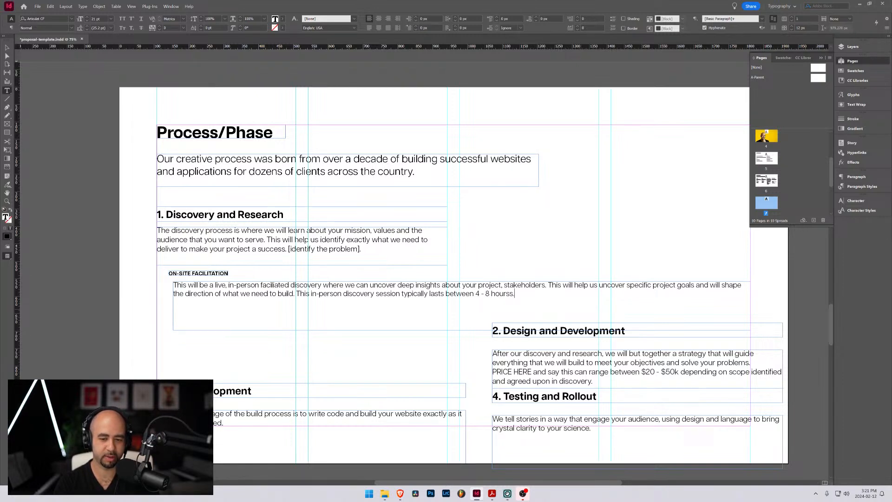
{"action": "key", "text": "BackSpace"}
{"action": "key", "text": "BackSpace"}
{"action": "type", "text": "."}
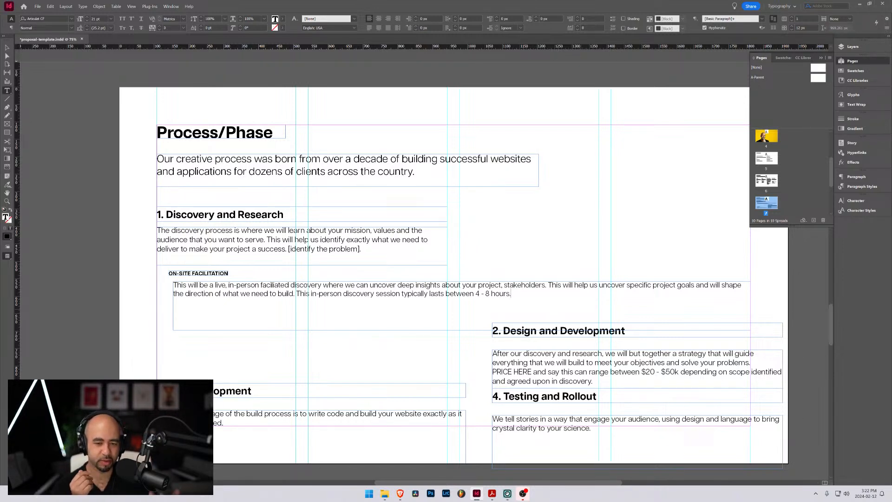
{"action": "key", "text": "BackSpace"}
{"action": "type", "text": ", "}
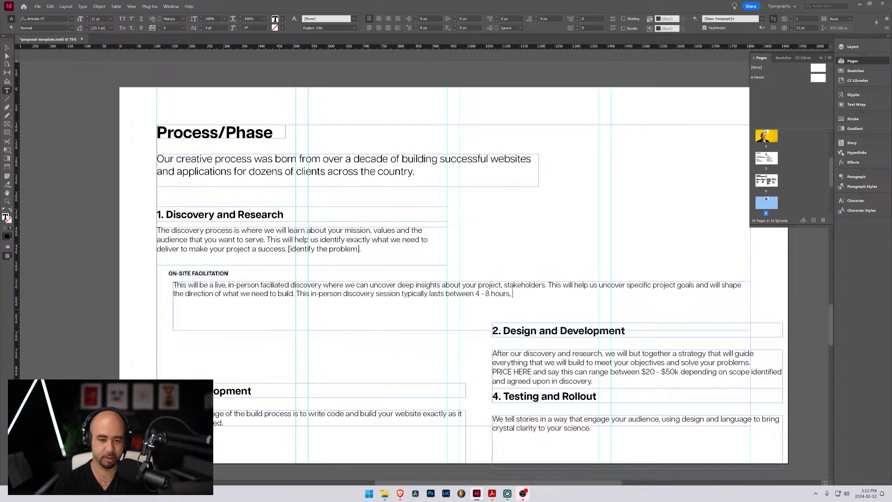
{"action": "type", "text": "depending o"}
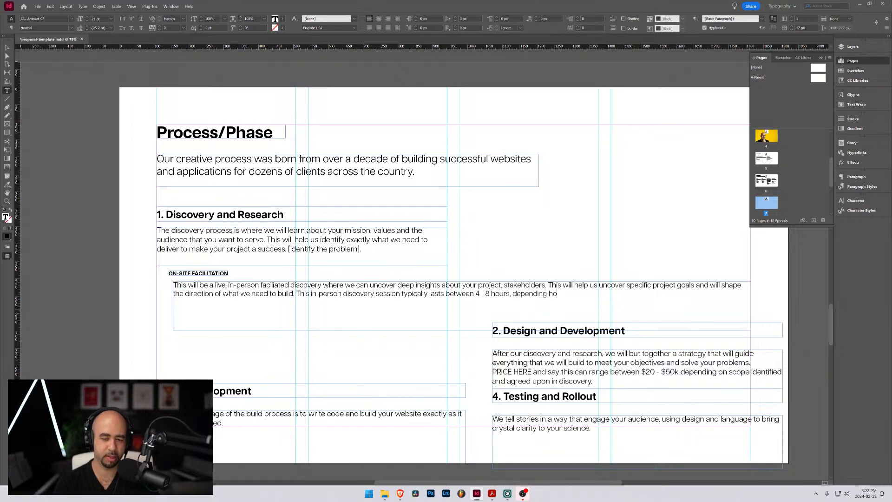
{"action": "type", "text": "n how many "}
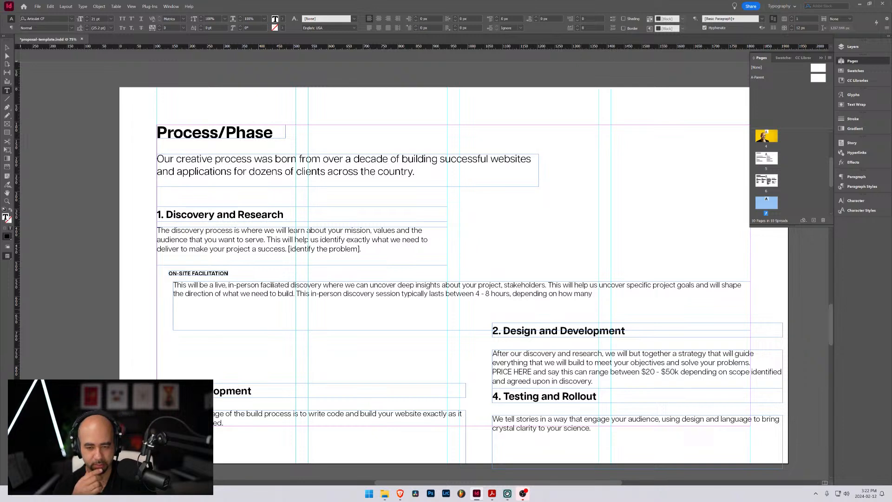
{"action": "type", "text": "stak"}
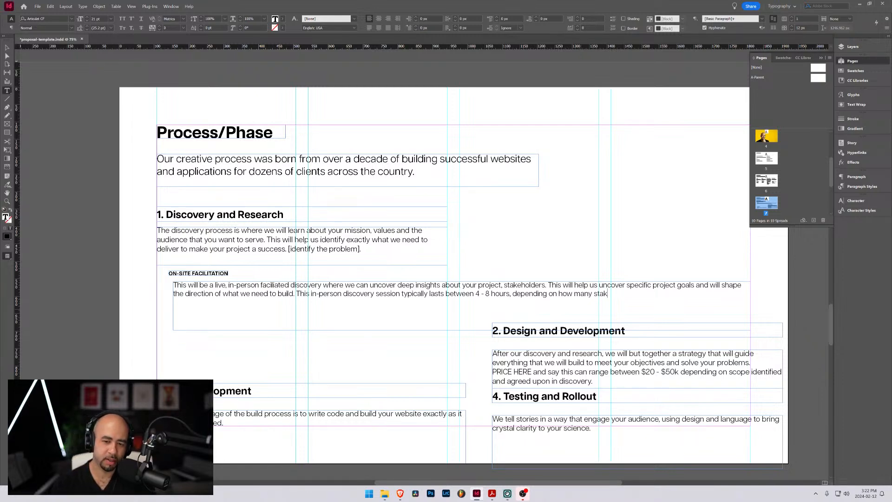
{"action": "key", "text": "ctrl+shift+Left"}
{"action": "key", "text": "ctrl+shift+Left"}
{"action": "key", "text": "ctrl+shift+Left"}
{"action": "key", "text": "ctrl+shift+Left"}
{"action": "key", "text": "ctrl+shift+Left"}
{"action": "key", "text": "shift+Left"}
{"action": "key", "text": "shift+Left"}
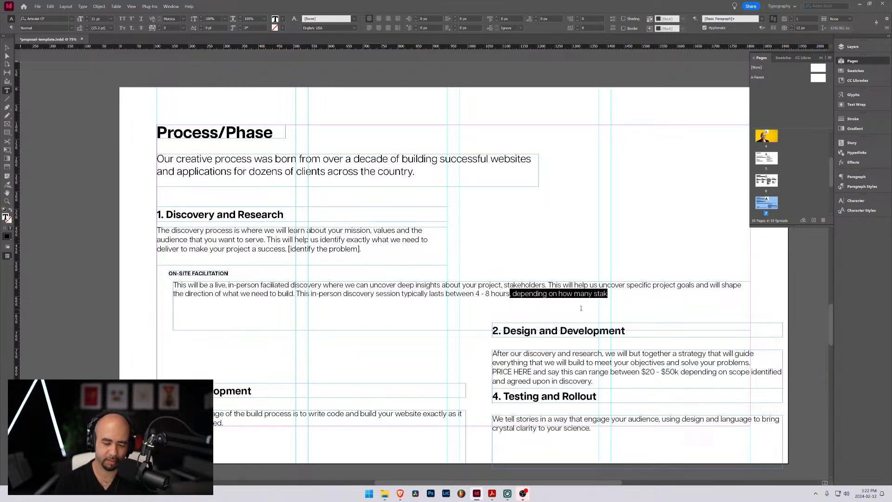
{"action": "key", "text": "BackSpace"}
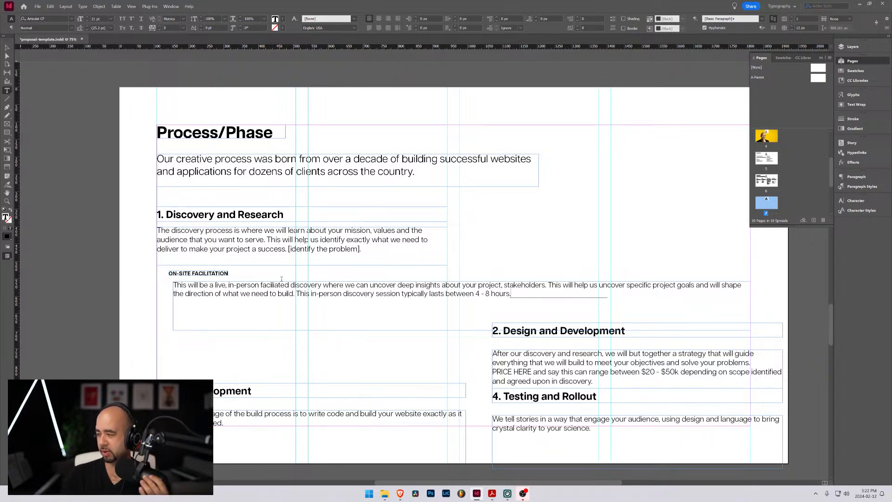
Align the On-site facilitation heading and description with the page's left margin guide and shrink the description frame to fit its two lines
{"action": "key", "text": "Escape"}
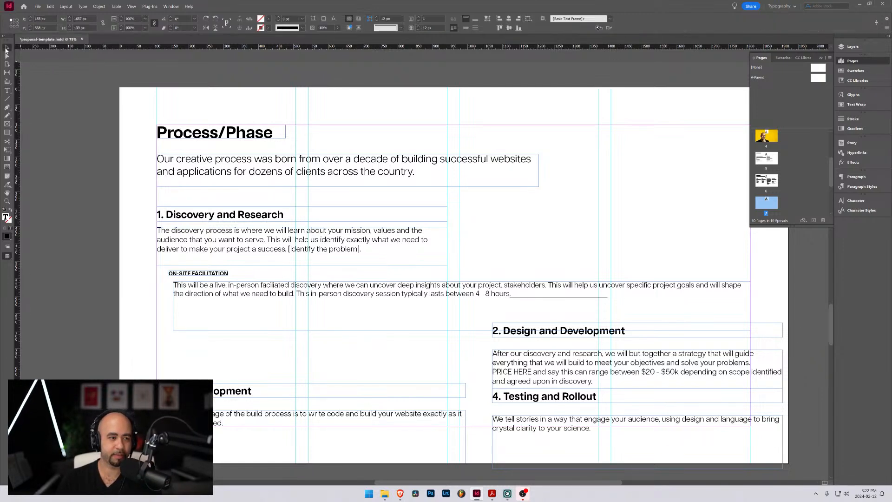
{"action": "left_click_drag", "start_coordinate": [263, 292], "coordinate": [246, 292]}
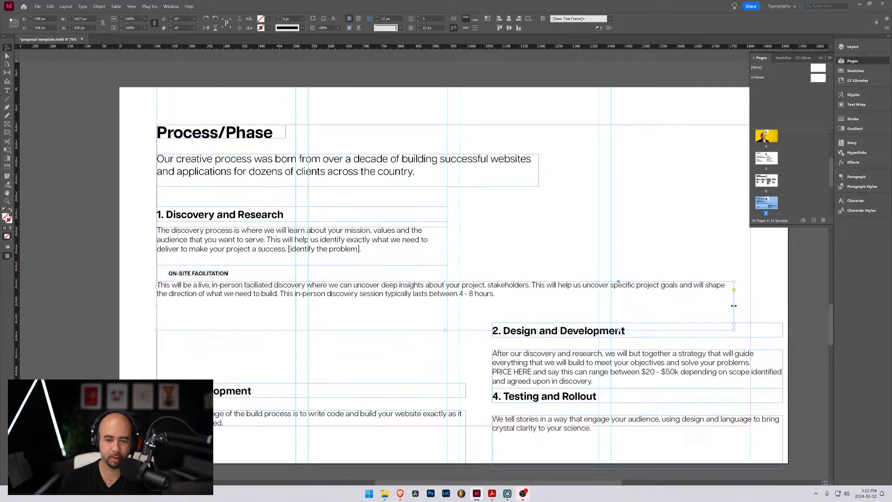
{"action": "left_click_drag", "start_coordinate": [734, 306], "coordinate": [700, 305]}
{"action": "left_click_drag", "start_coordinate": [430, 330], "coordinate": [429, 304]}
{"action": "left_click_drag", "start_coordinate": [198, 275], "coordinate": [187, 277]}
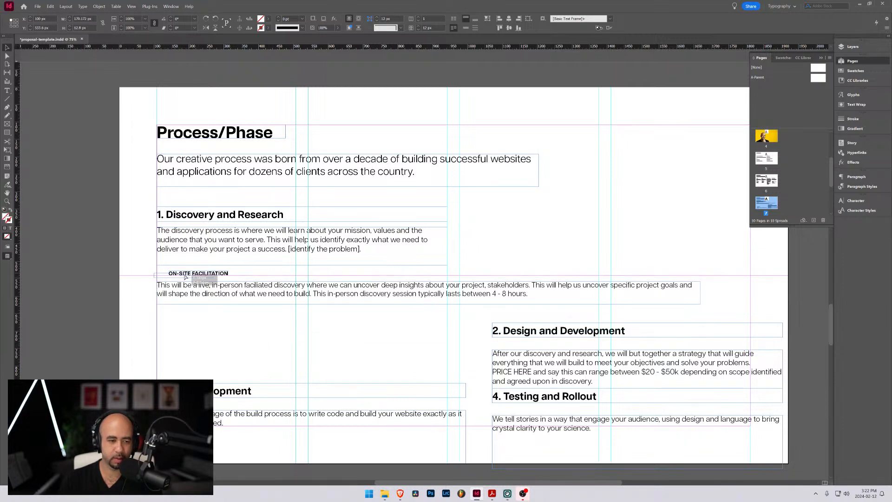
{"action": "left_click", "coordinate": [299, 311]}
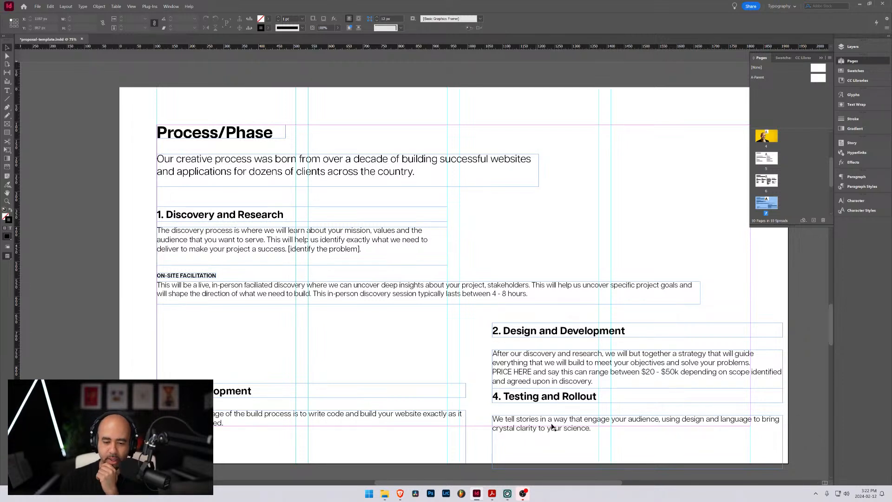
Switch to Proposal_Template.pdf in Acrobat and review the Discovery Phase sub-items, including Feature Matrix
{"action": "mouse_move", "coordinate": [492, 493]}
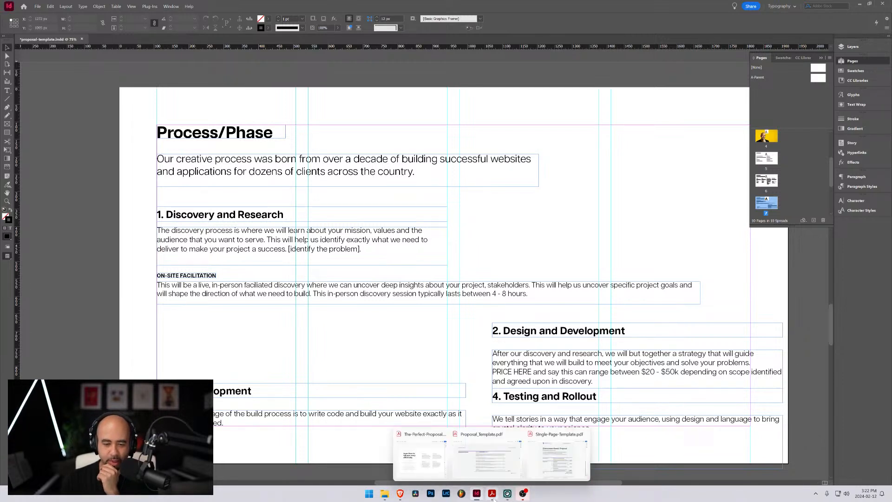
{"action": "left_click", "coordinate": [490, 470]}
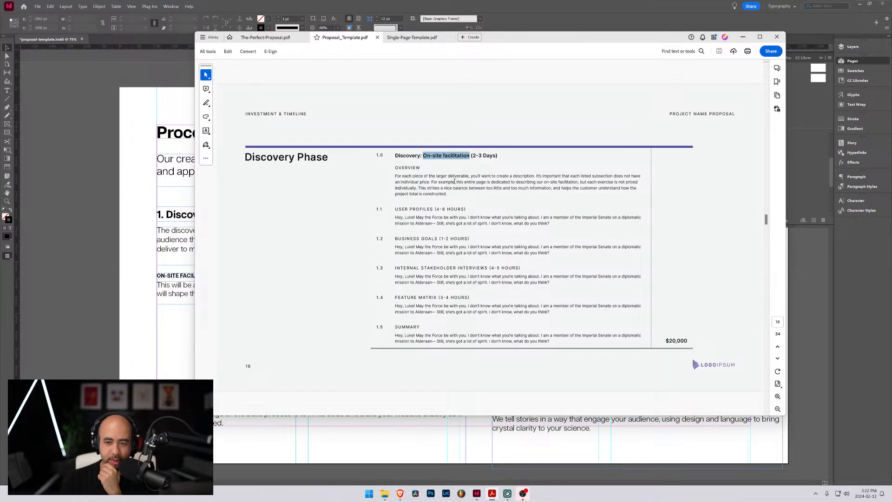
{"action": "left_click", "coordinate": [405, 166]}
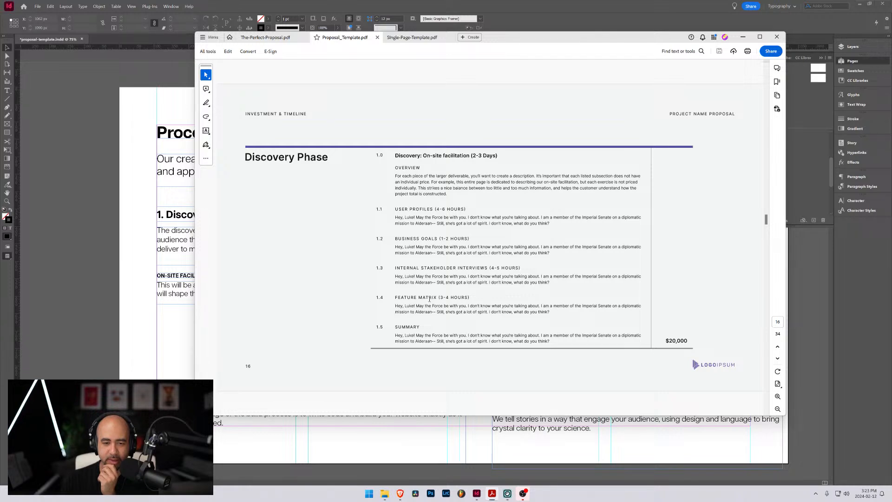
{"action": "left_click_drag", "start_coordinate": [439, 298], "coordinate": [394, 298]}
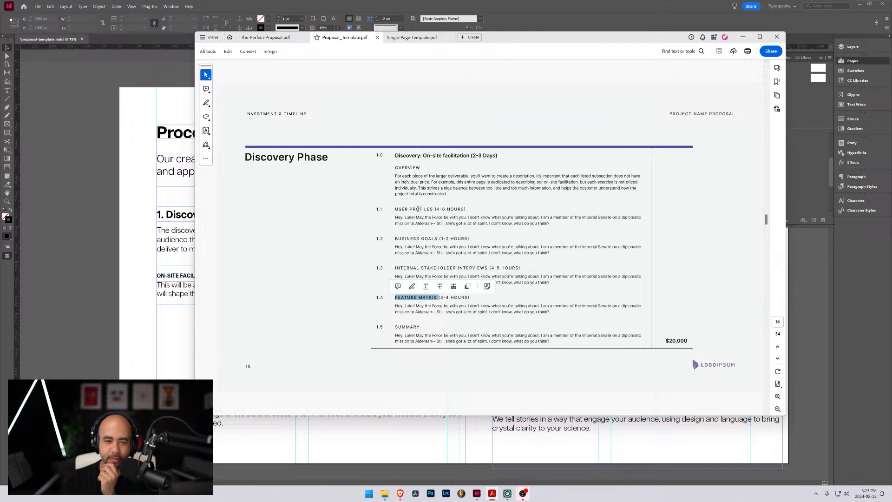
Back in InDesign, extend the On-site facilitation description frame downward and add the list item "1. Stakeholder interviews" below the paragraph
{"action": "left_click", "coordinate": [177, 293]}
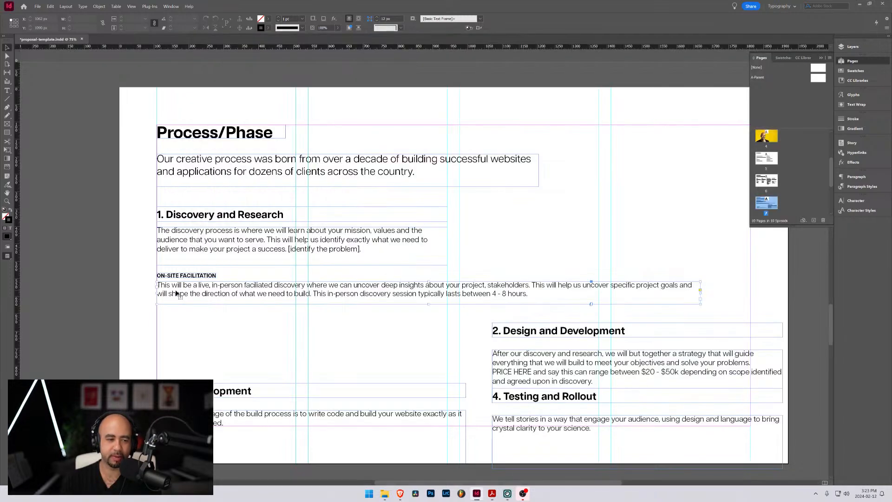
{"action": "double_click", "coordinate": [515, 301]}
{"action": "left_click", "coordinate": [535, 294]}
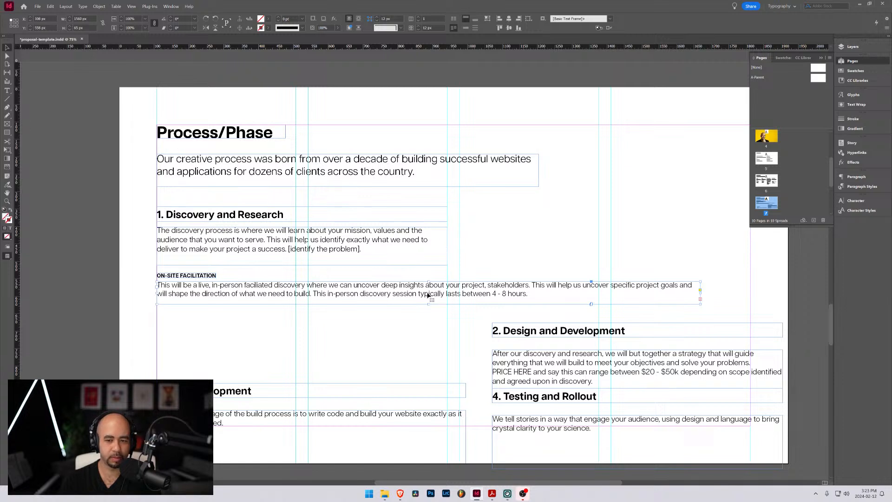
{"action": "left_click_drag", "start_coordinate": [429, 305], "coordinate": [428, 357]}
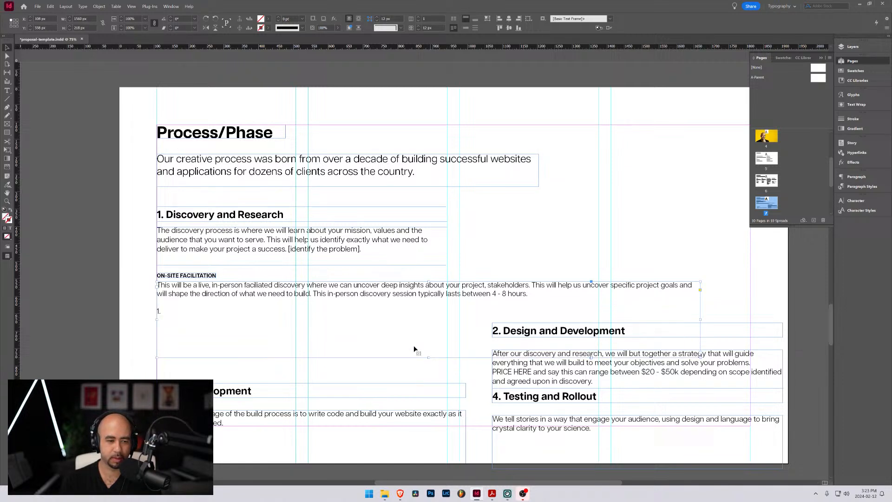
{"action": "double_click", "coordinate": [166, 312]}
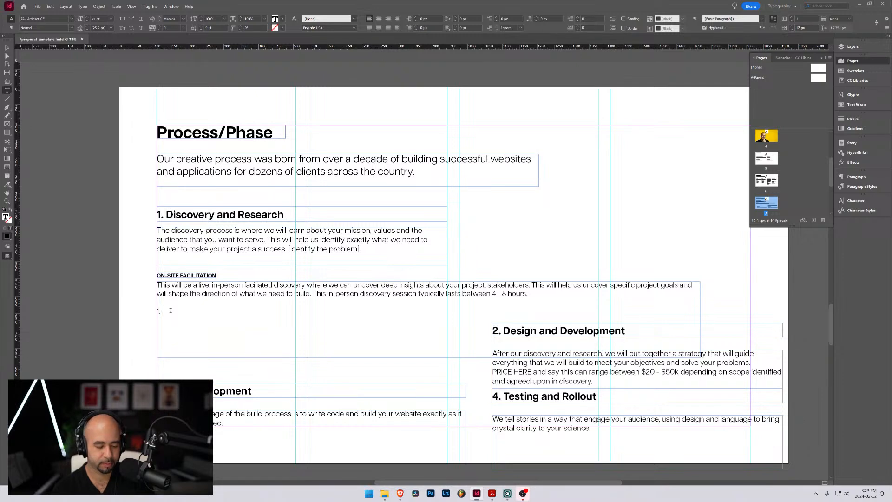
{"action": "type", "text": "Sta"}
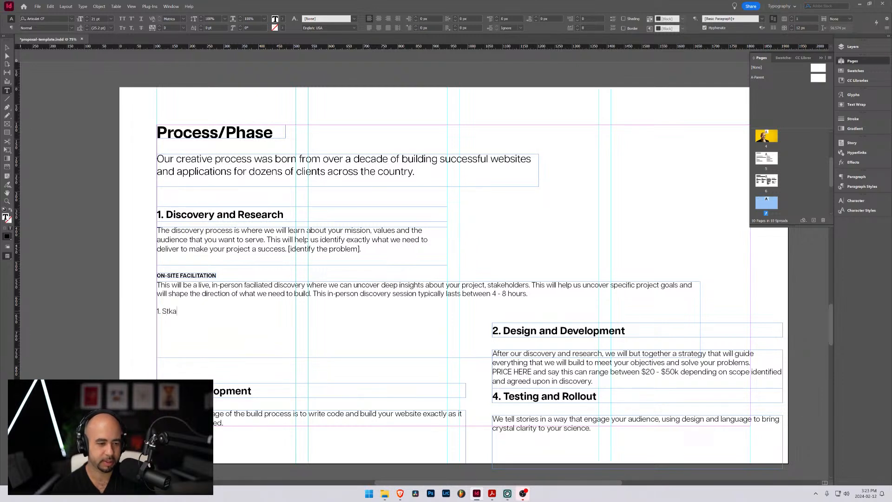
{"action": "type", "text": "keholde"}
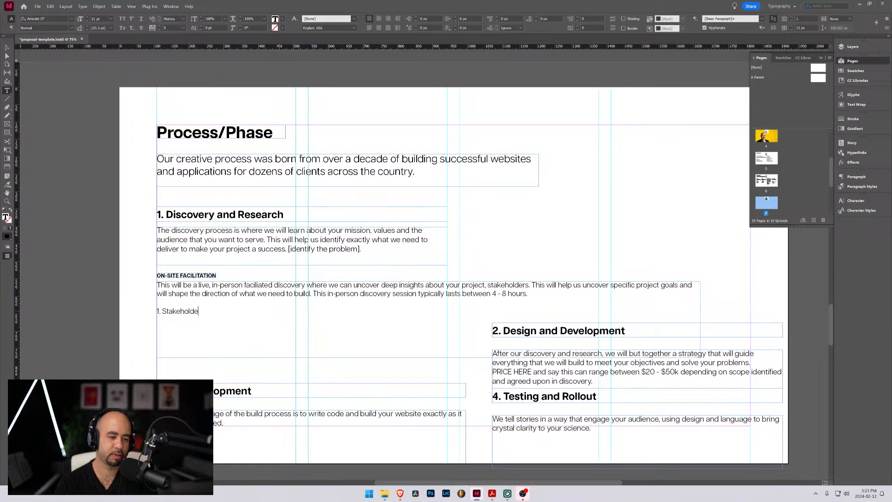
{"action": "type", "text": "r interviews"}
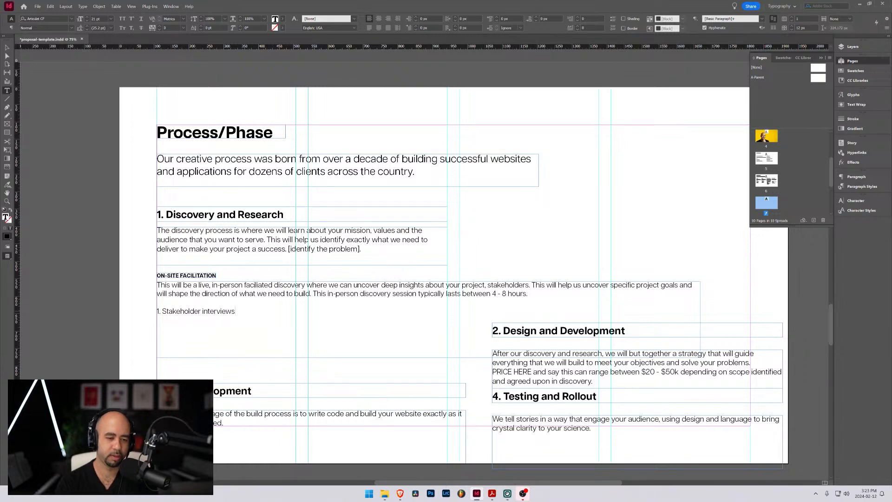
Start a second list item below Stakeholder interviews reading "2. Feature"
{"action": "key", "text": "Return"}
{"action": "type", "text": "2. "}
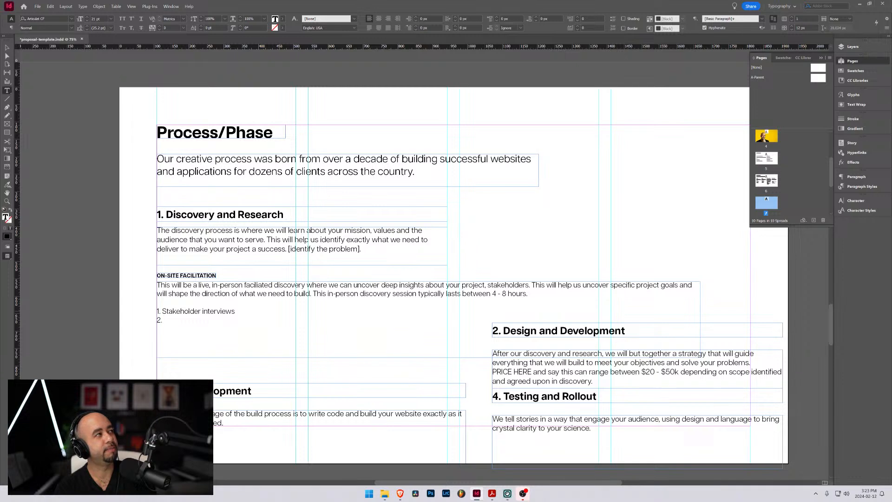
{"action": "type", "text": "Feature"}
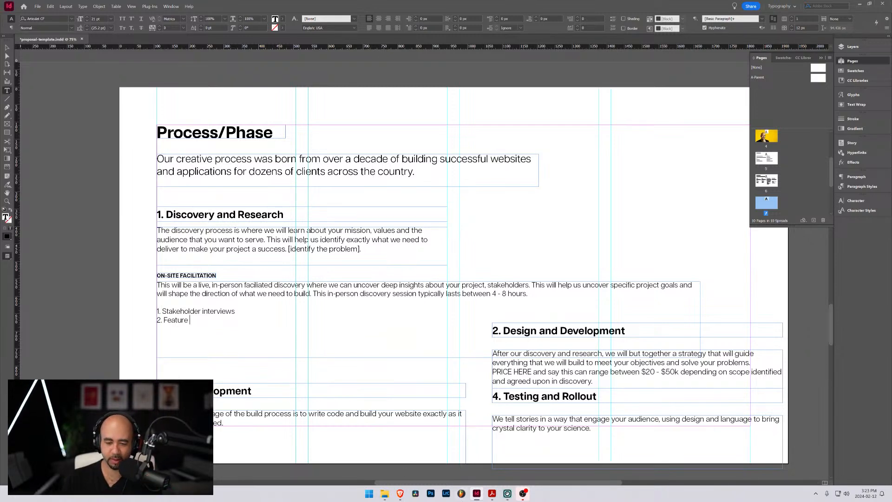
Switch to Proposal_Template.pdf in Acrobat, check the Discovery Phase sub-items, and move its window clear of the InDesign page
{"action": "mouse_move", "coordinate": [492, 494]}
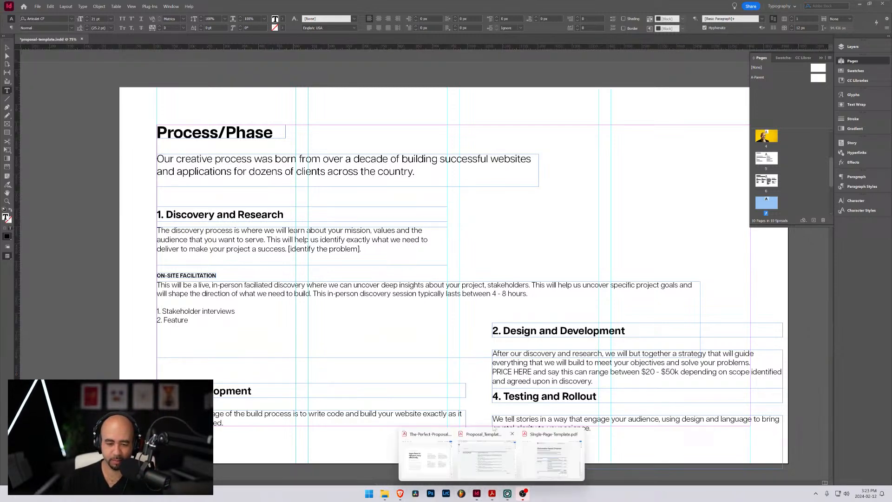
{"action": "left_click", "coordinate": [480, 457]}
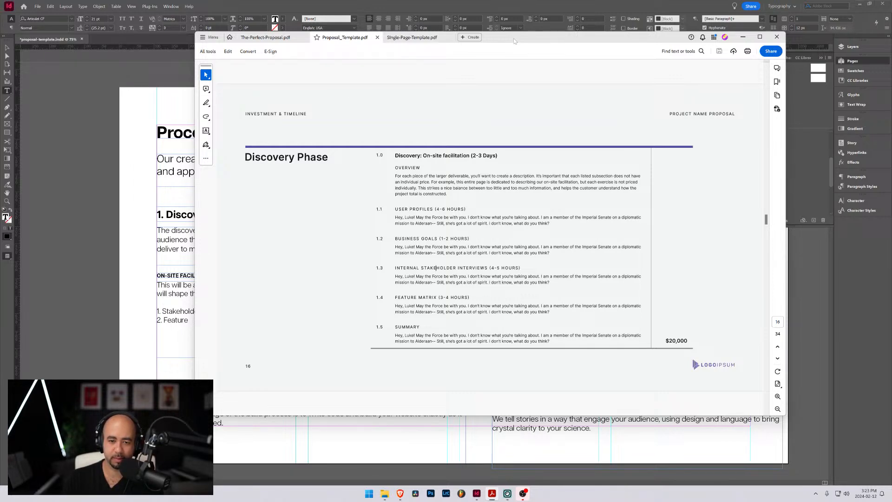
{"action": "left_click_drag", "start_coordinate": [514, 41], "coordinate": [891, 158]}
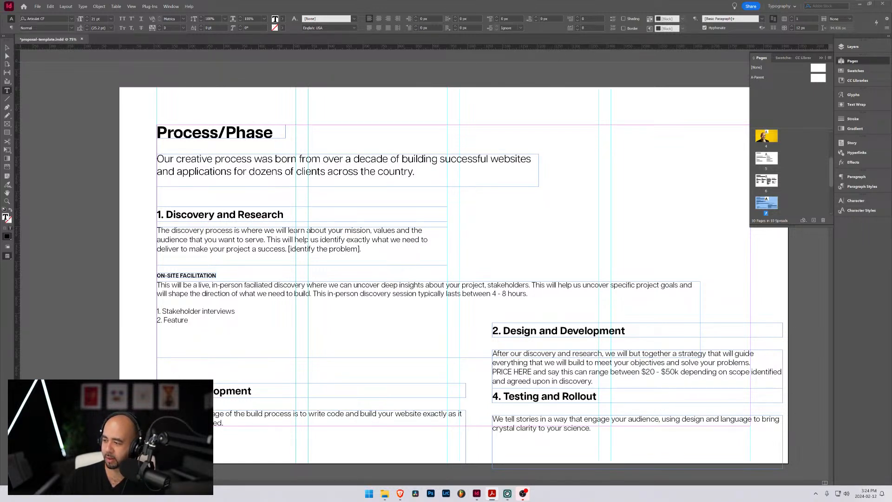
Back in InDesign, complete the second list item as "Feature determination" and add "3. User profiles" below it
{"action": "left_click", "coordinate": [195, 322]}
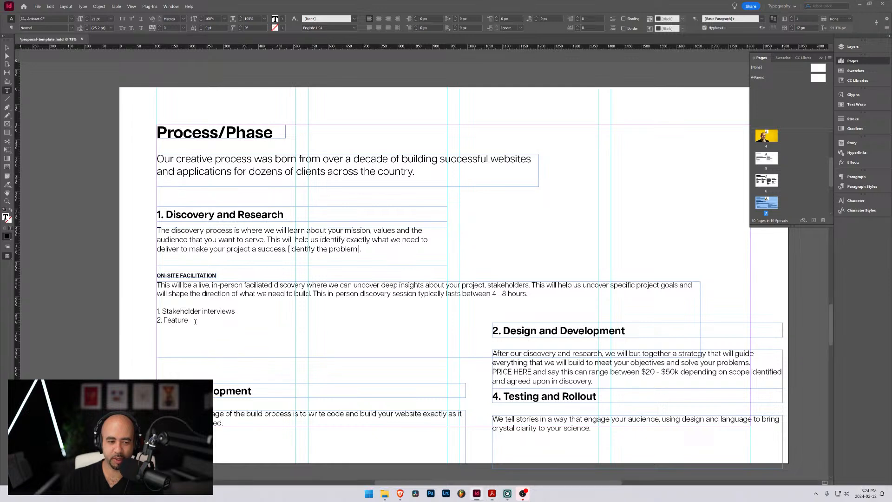
{"action": "type", "text": "determination"}
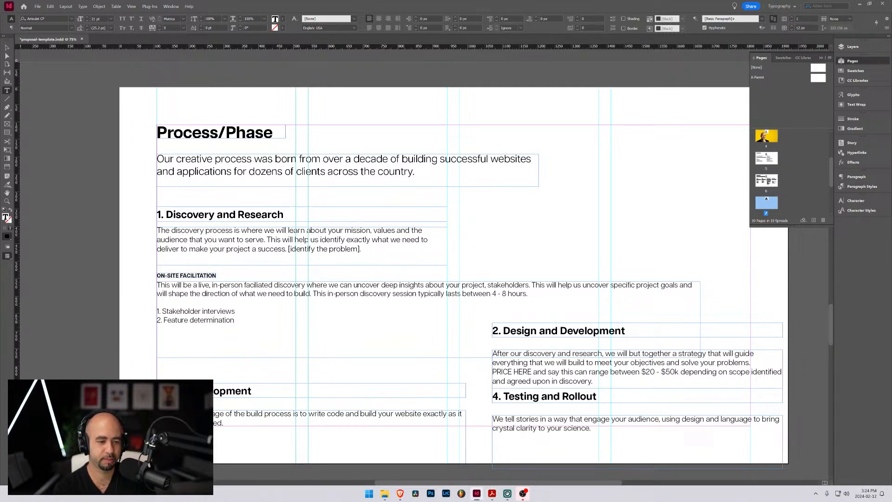
{"action": "key", "text": "Return"}
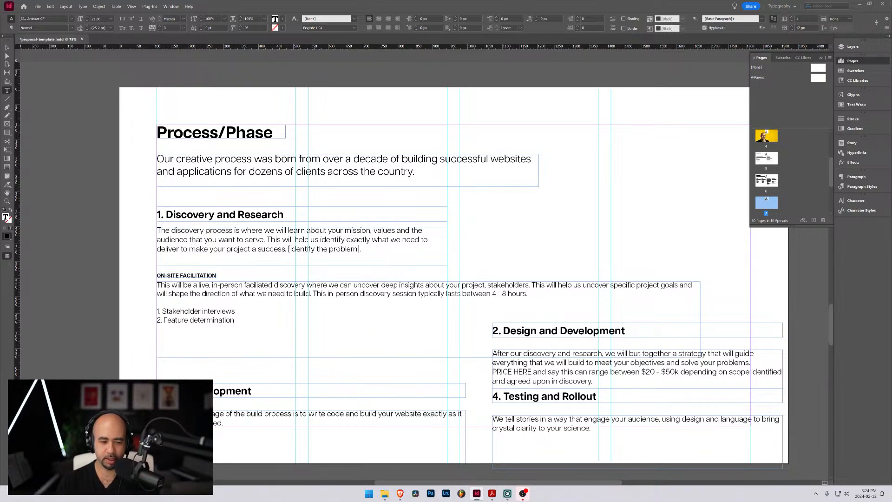
{"action": "type", "text": "3. User"}
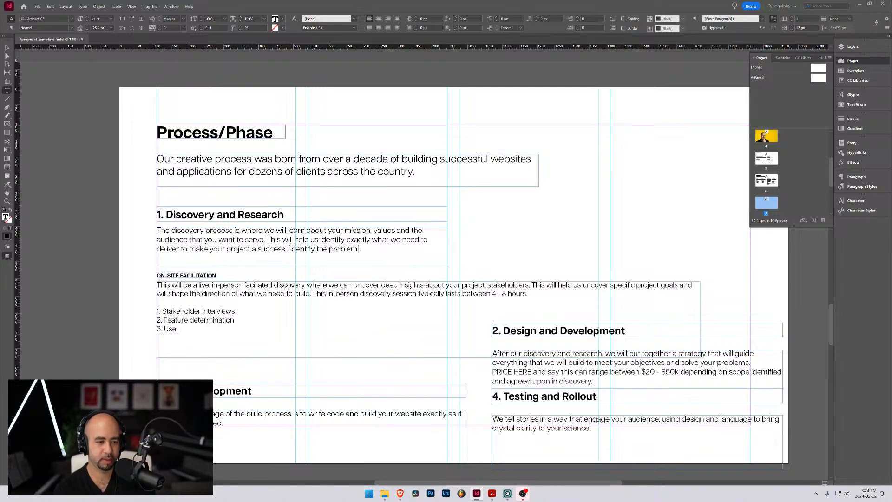
{"action": "type", "text": " profiles"}
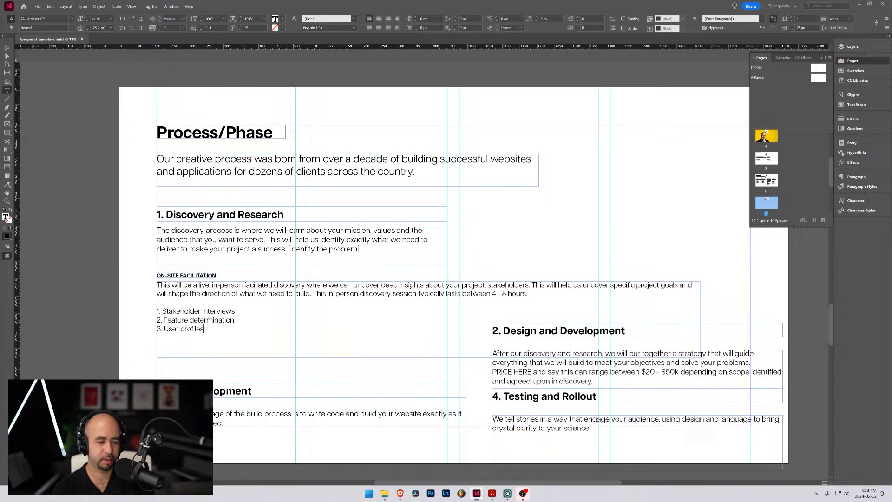
{"action": "key", "text": "Return"}
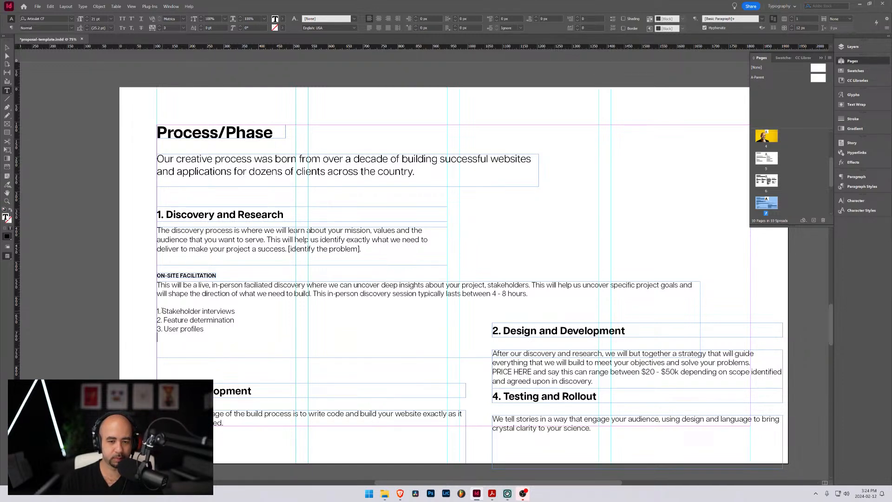
End item 1 with a period and append "This is where we will determine everything that we need to build in your platform" to item 2
{"action": "left_click", "coordinate": [240, 311]}
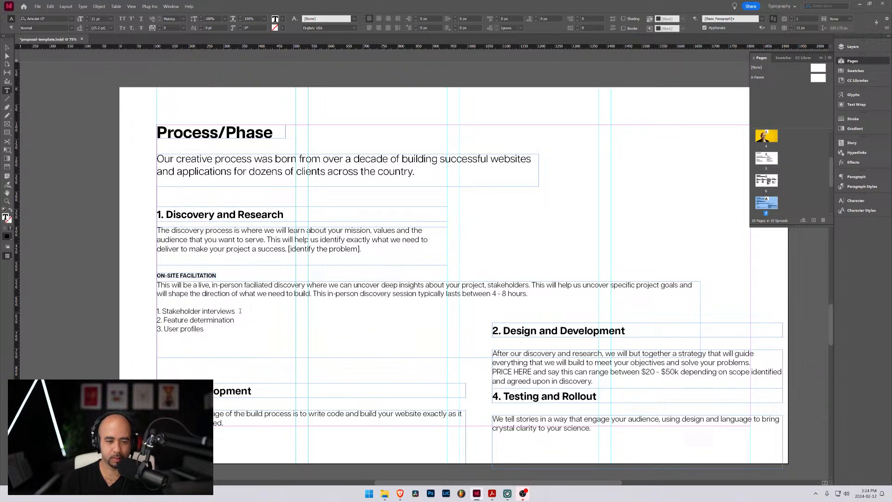
{"action": "type", "text": "."}
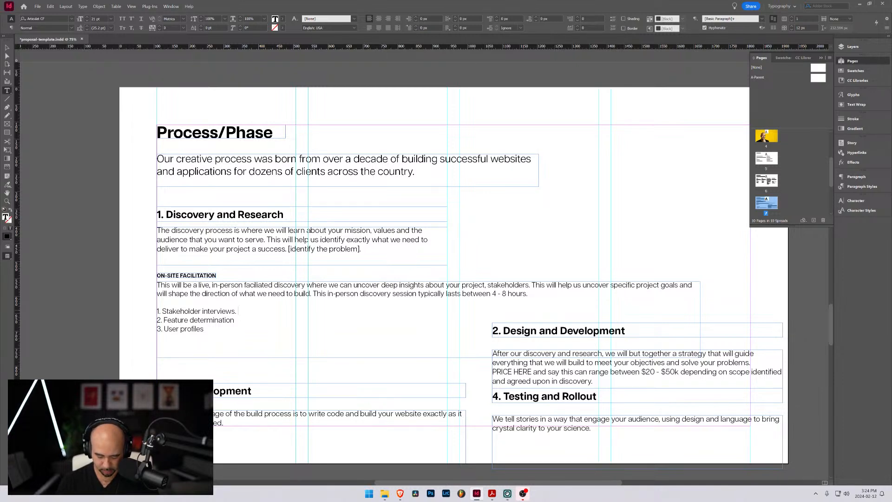
{"action": "left_click", "coordinate": [215, 328]}
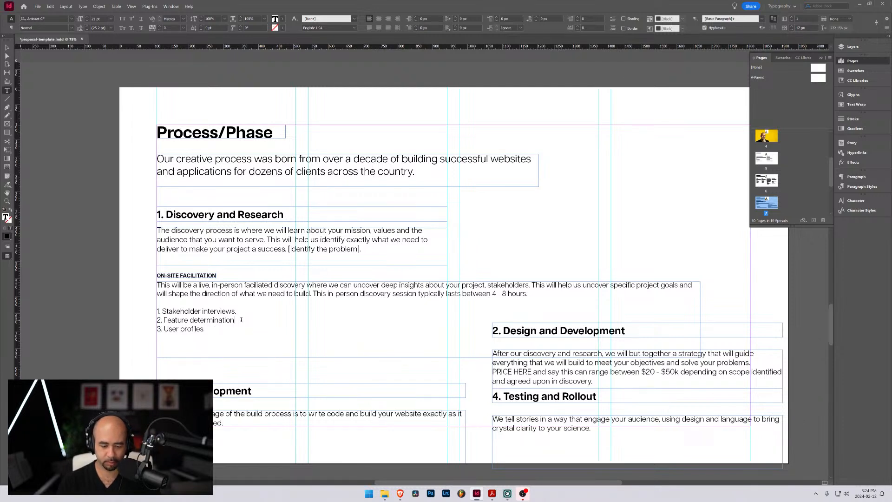
{"action": "type", "text": "."}
{"action": "type", "text": " This is w"}
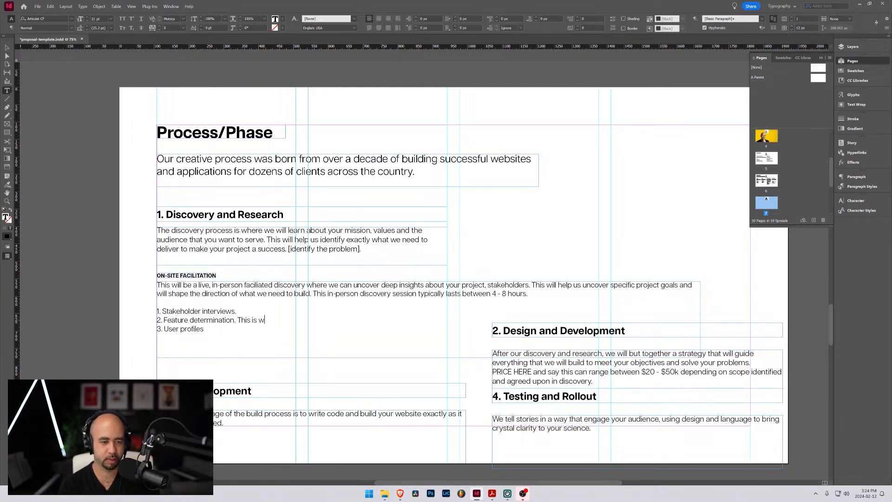
{"action": "type", "text": "here we will"}
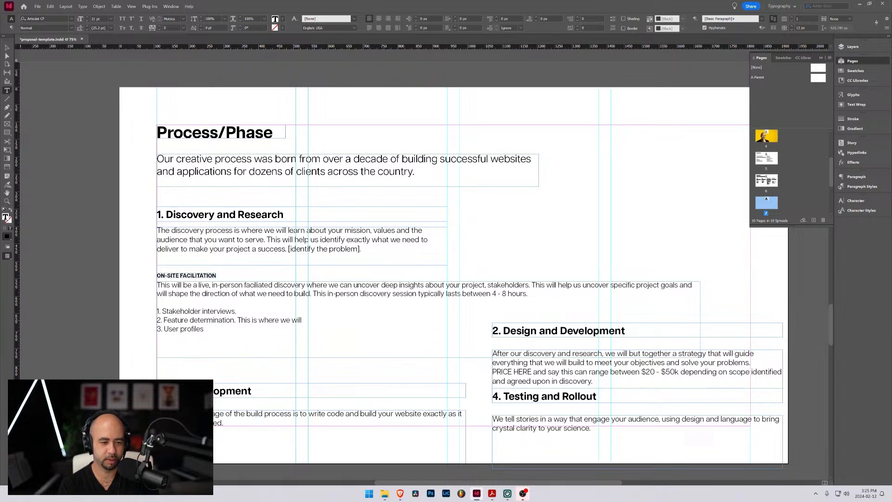
{"action": "type", "text": " determine"}
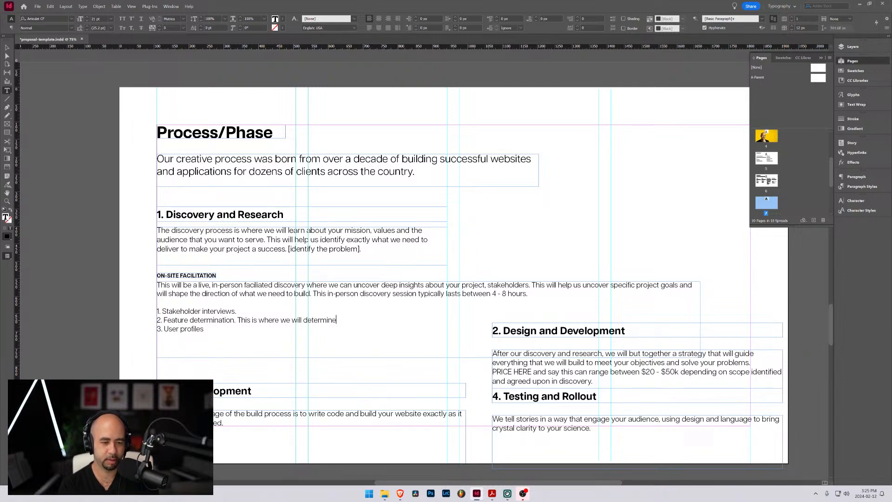
{"action": "type", "text": " everything that"}
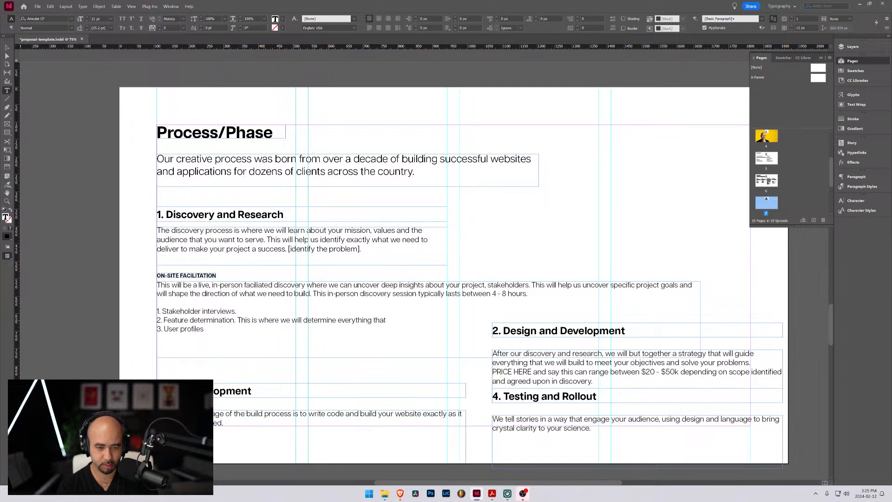
{"action": "type", "text": "we need to build "}
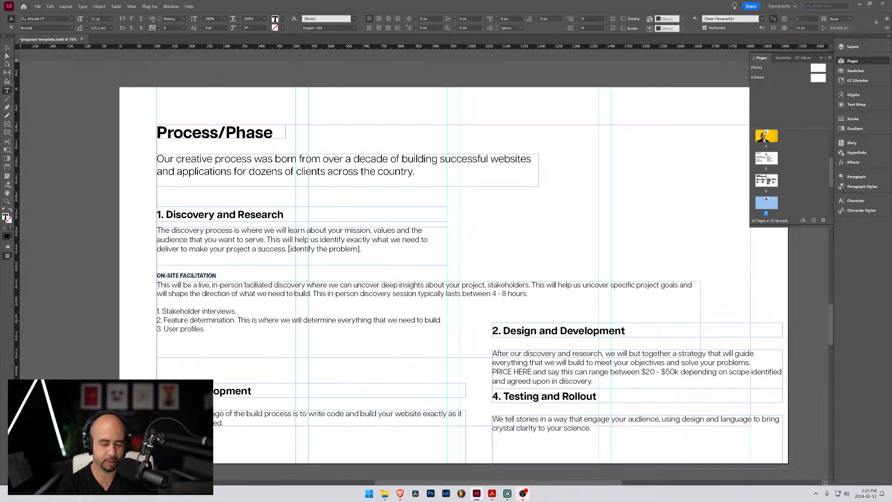
{"action": "type", "text": "in your platf"}
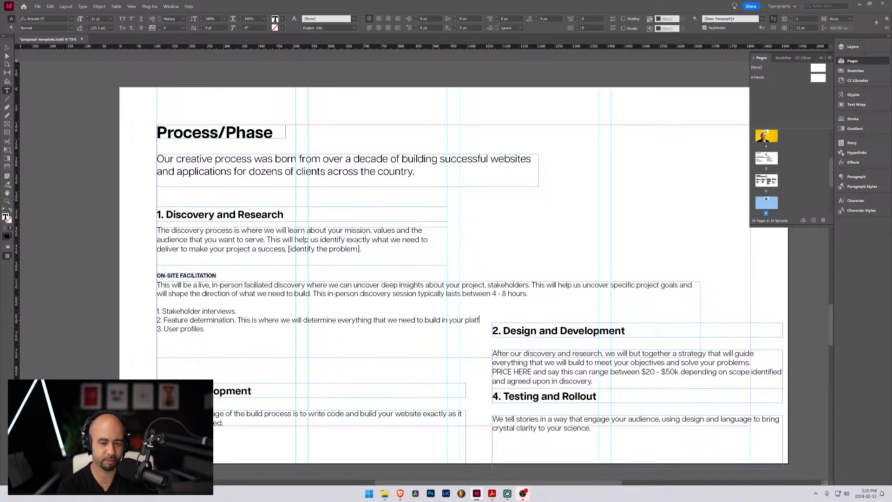
{"action": "type", "text": "orm."}
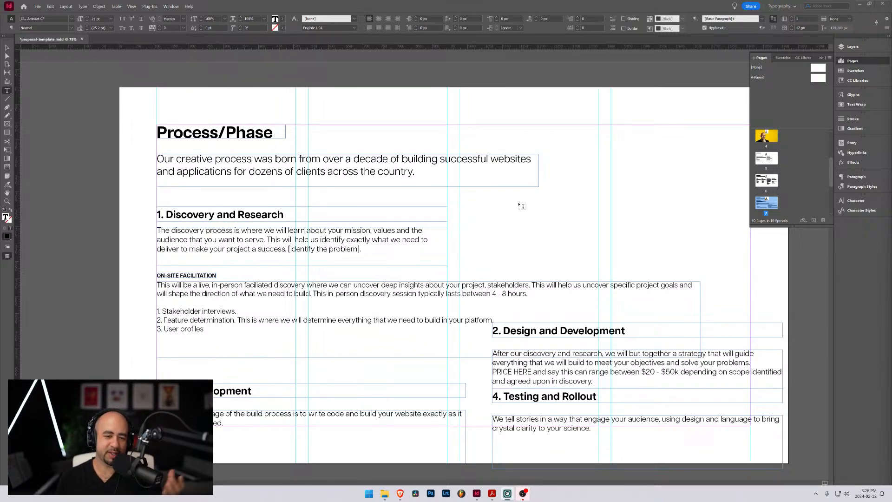
{"action": "scroll", "coordinate": [453, 275], "scroll_direction": "down", "scroll_amount": 1}
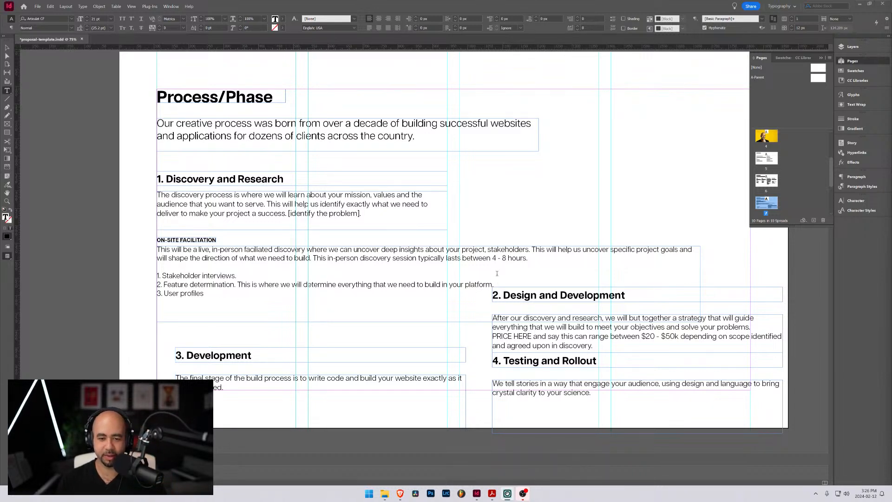
{"action": "left_click", "coordinate": [213, 293]}
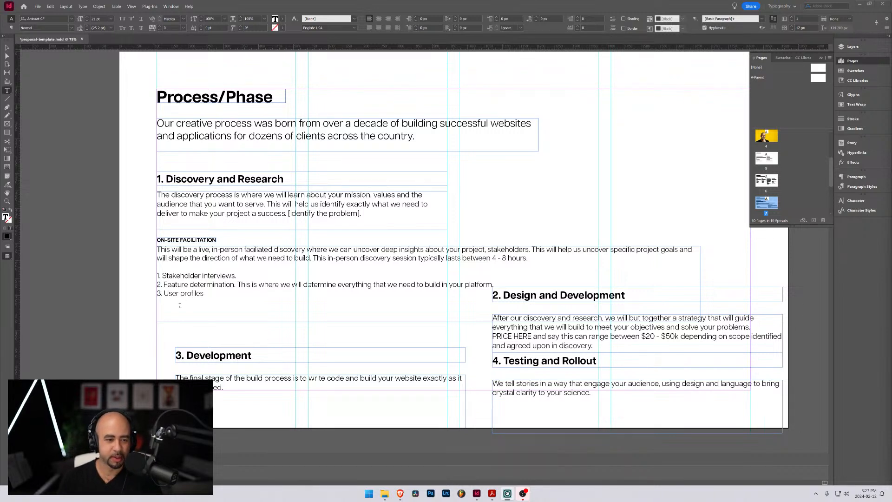
{"action": "left_click", "coordinate": [241, 285]}
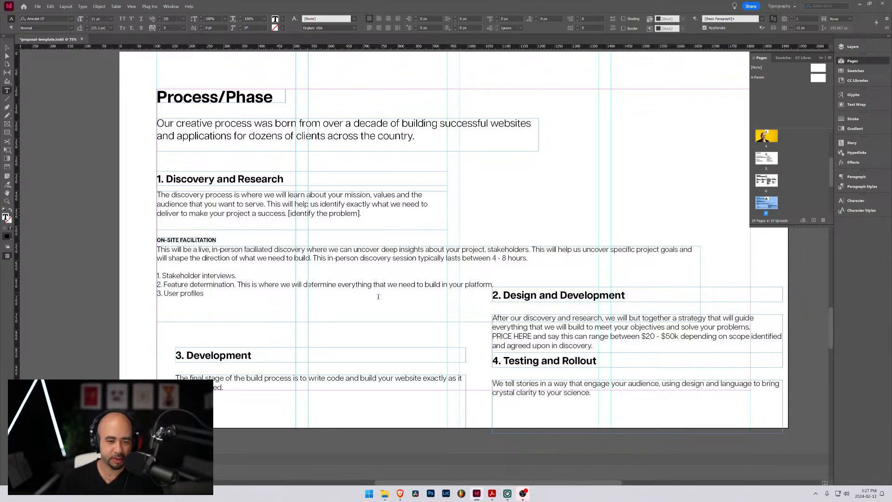
{"action": "left_click", "coordinate": [217, 293]}
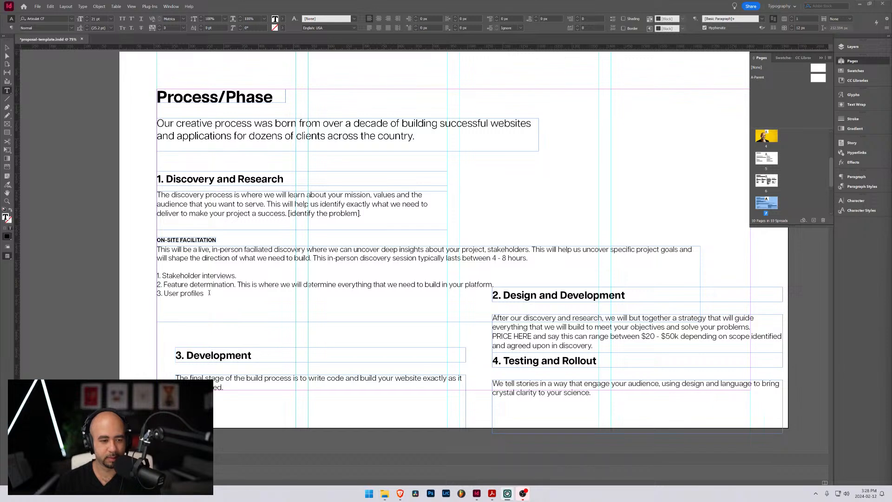
Extend the User profiles item with "Here is where we get to know your users or the types of users that you want to have use your platform"
{"action": "left_click", "coordinate": [241, 275]}
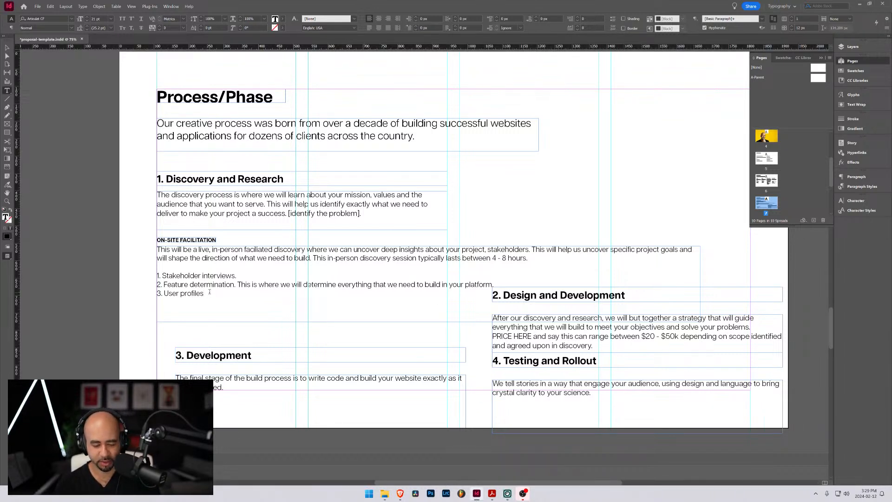
{"action": "type", "text": "."}
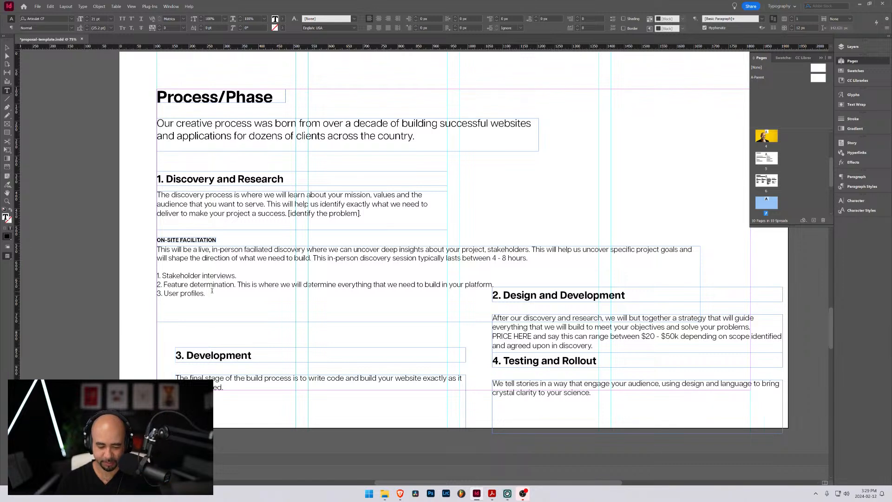
{"action": "type", "text": "Here is "}
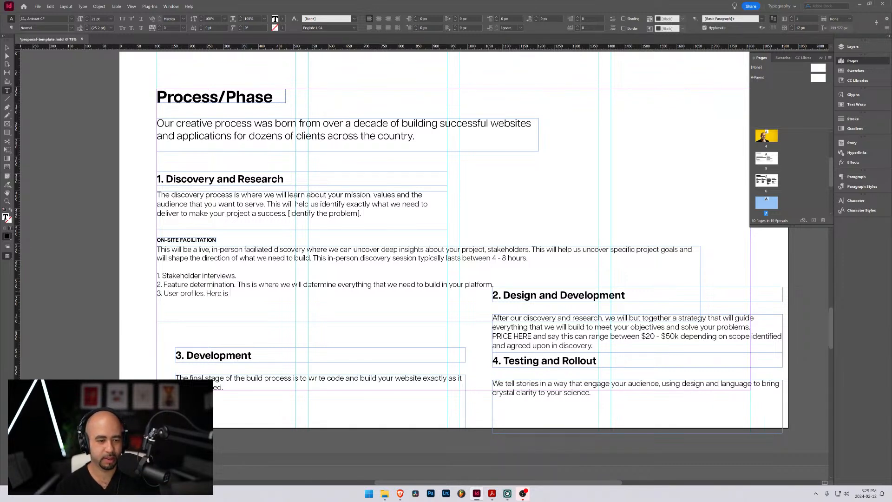
{"action": "type", "text": " where we"}
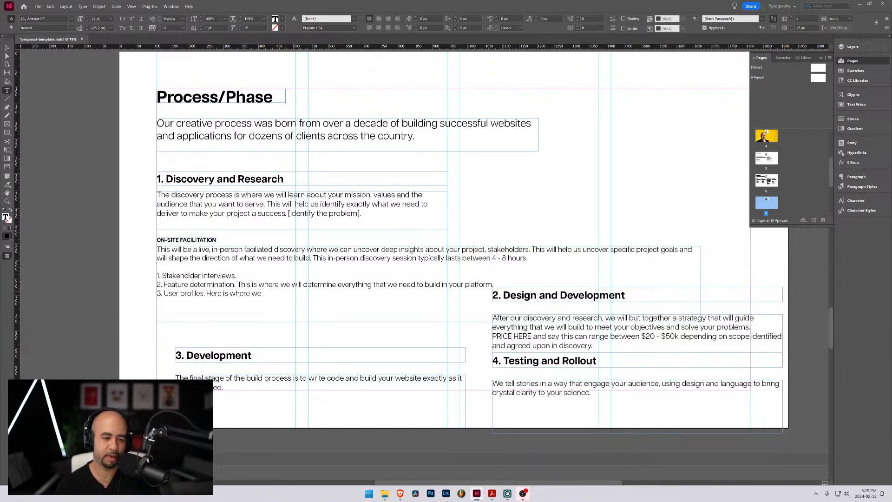
{"action": "type", "text": "re we get to know your users"}
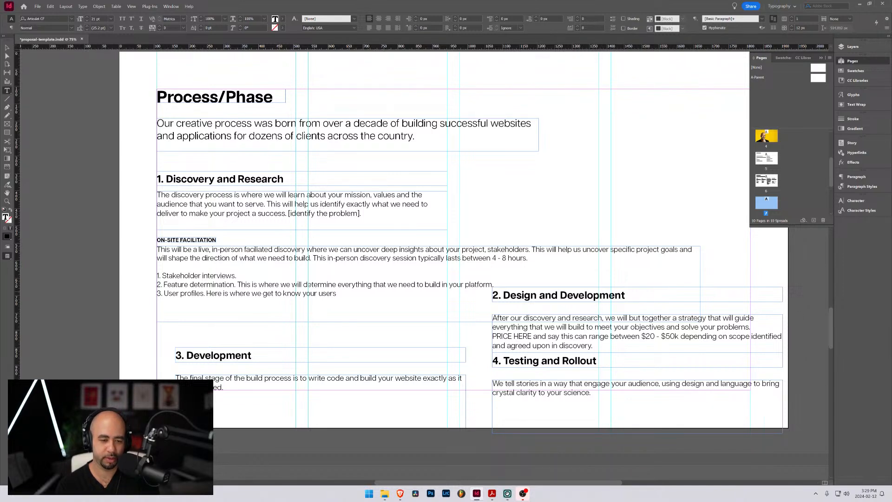
{"action": "type", "text": " or the "}
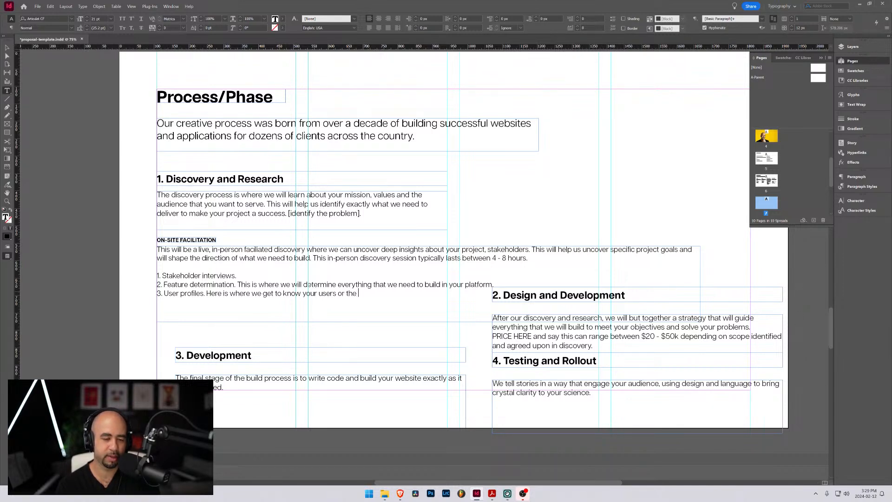
{"action": "type", "text": "typ"}
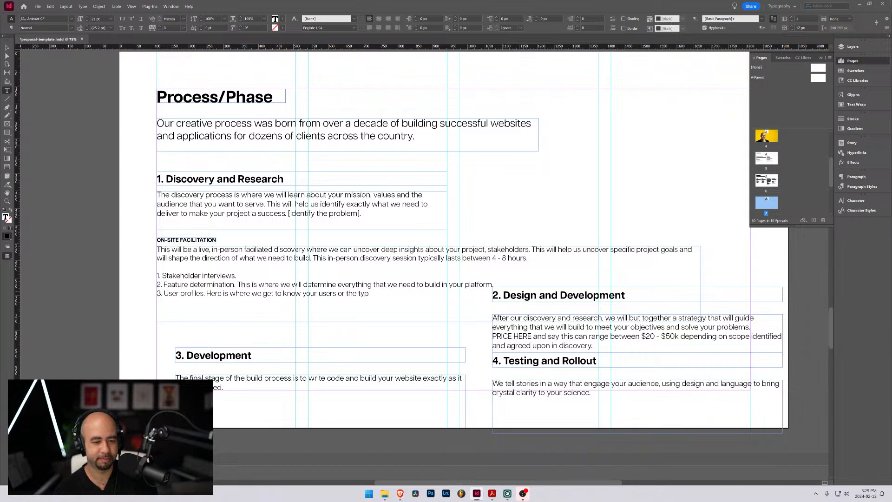
{"action": "type", "text": "es of user s that you want to"}
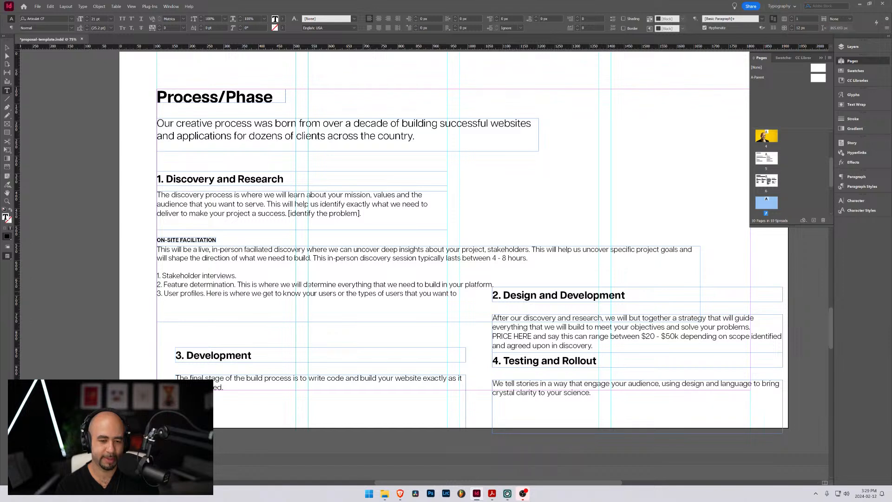
{"action": "type", "text": " have use yo"}
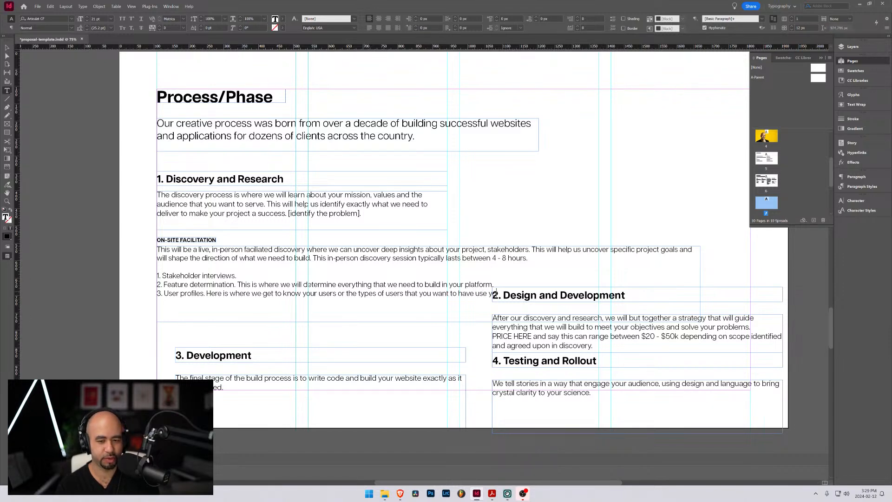
{"action": "type", "text": "ur platform"}
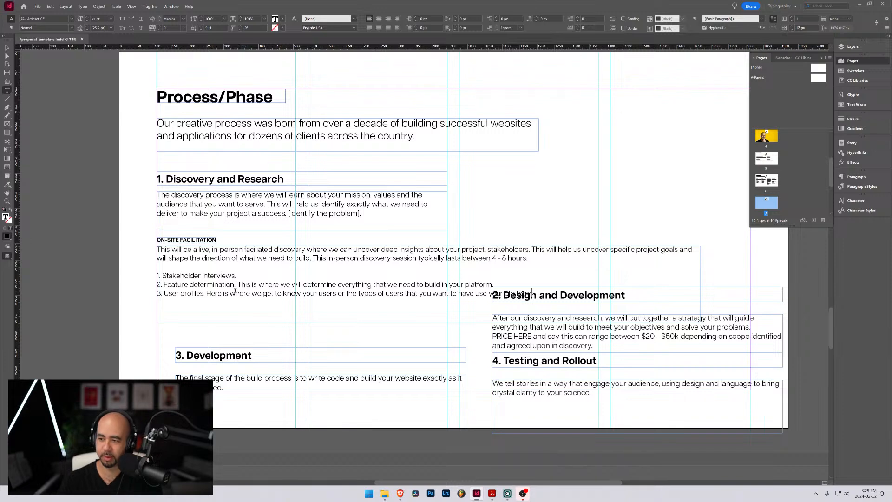
{"action": "scroll", "coordinate": [418, 261], "scroll_direction": "down", "scroll_amount": 3}
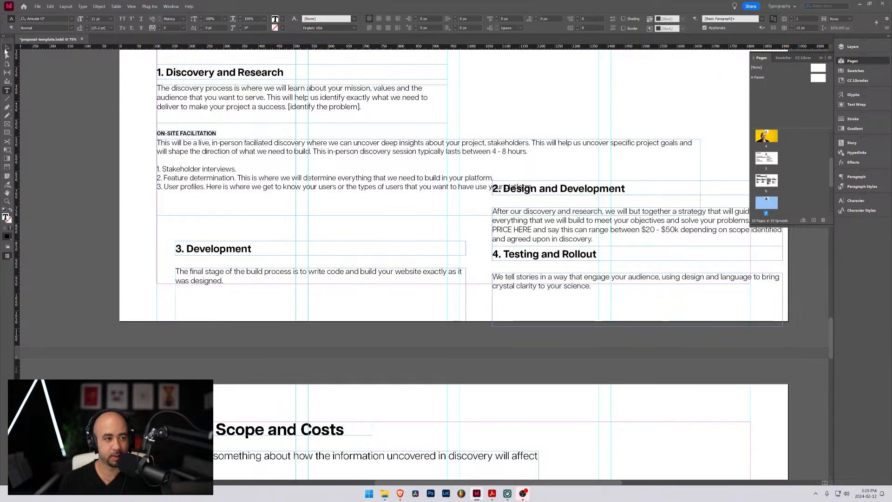
{"action": "key", "text": "Escape"}
{"action": "left_click_drag", "start_coordinate": [514, 180], "coordinate": [514, 180]}
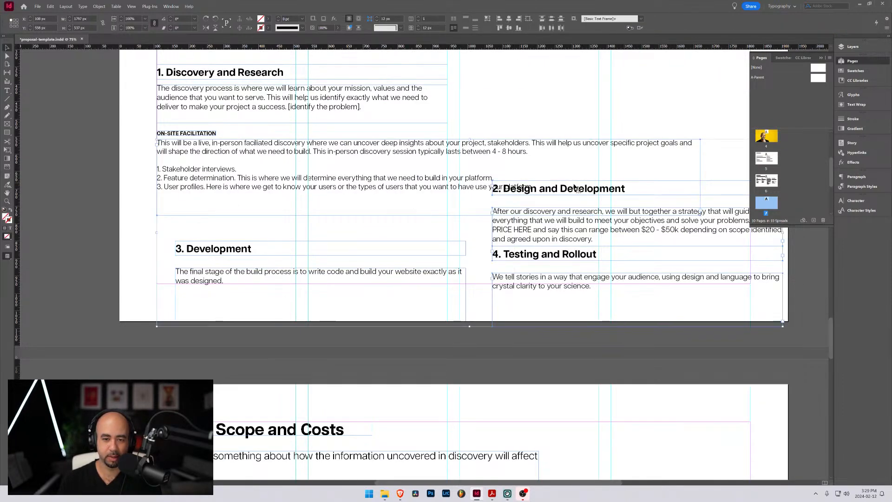
{"action": "left_click_drag", "start_coordinate": [576, 188], "coordinate": [597, 230]}
{"action": "key", "text": "ctrl+z"}
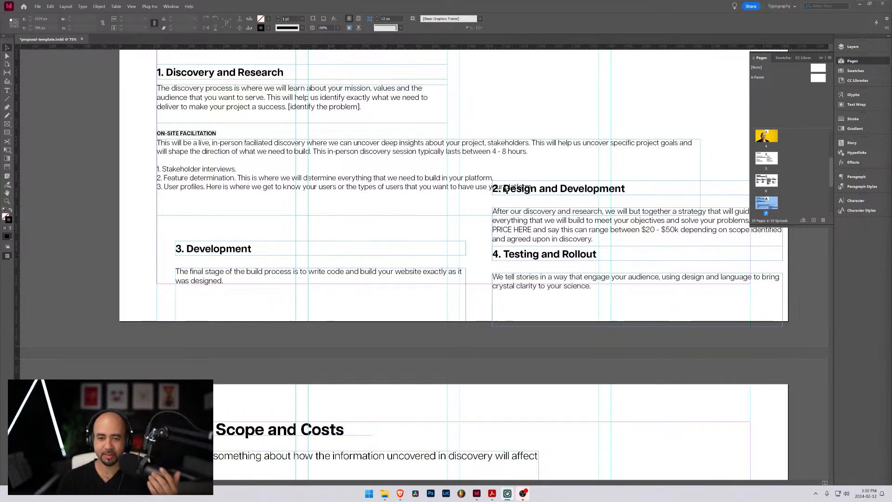
Move the Design and Development and Testing and Rollout text frames off the Process/Phase page onto the pasteboard to its right
{"action": "left_click", "coordinate": [580, 193]}
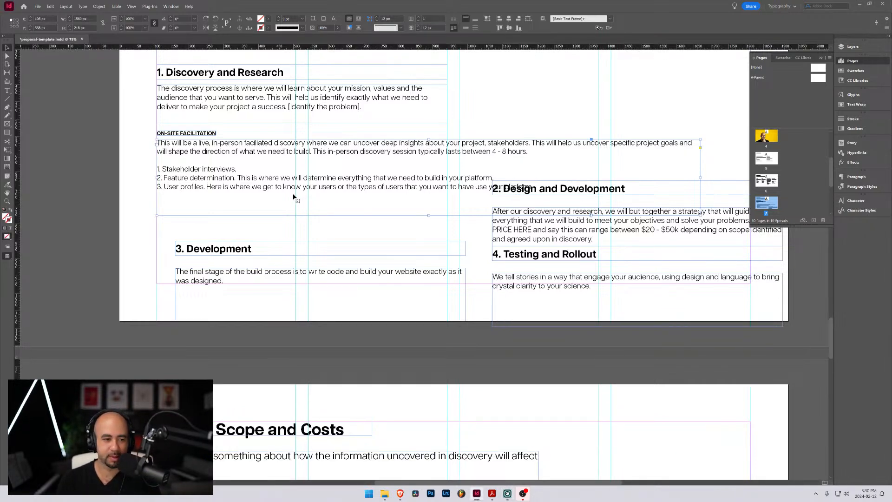
{"action": "scroll", "coordinate": [349, 205], "scroll_direction": "up", "scroll_amount": 1}
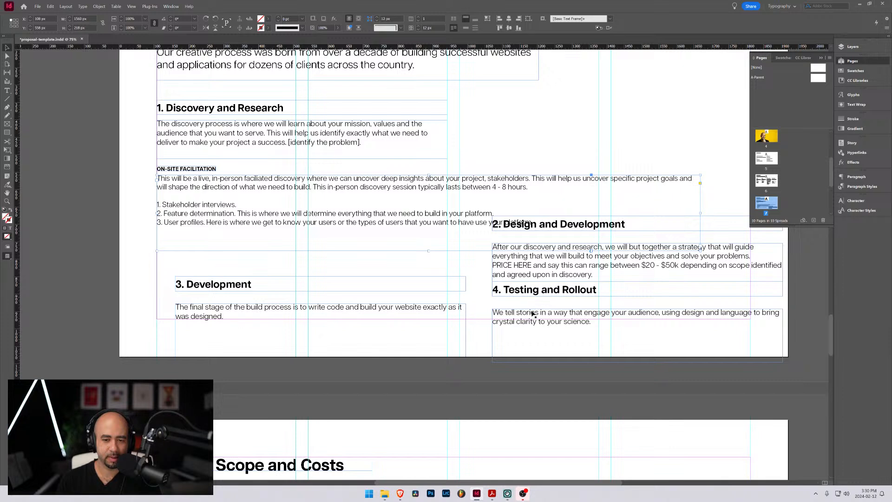
{"action": "left_click", "coordinate": [726, 223]}
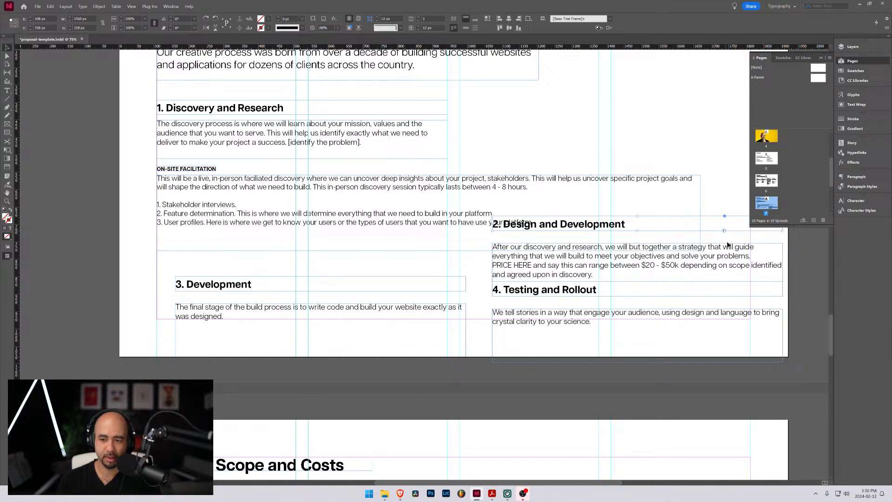
{"action": "left_click", "coordinate": [729, 276], "text": "shift"}
{"action": "left_click_drag", "start_coordinate": [604, 284], "coordinate": [667, 335]}
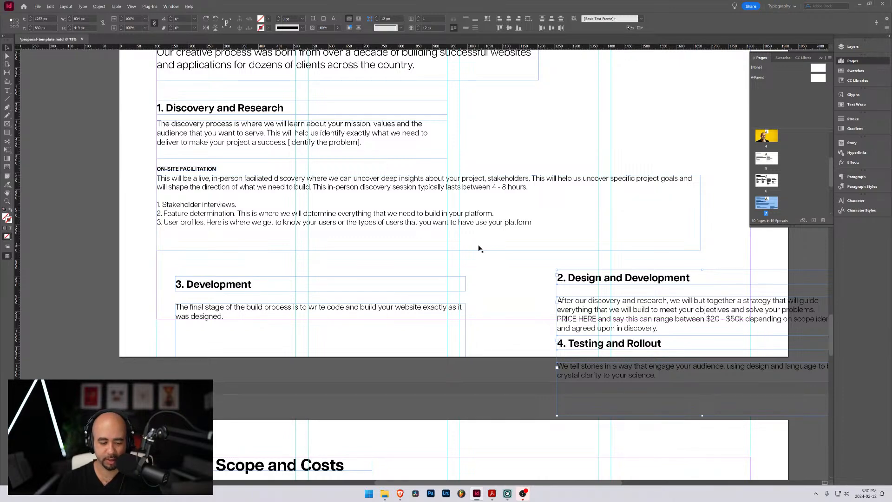
{"action": "key", "text": "ctrl+minus"}
{"action": "key", "text": "ctrl+minus"}
{"action": "key", "text": "ctrl+minus"}
{"action": "key", "text": "ctrl+minus"}
{"action": "left_click_drag", "start_coordinate": [478, 277], "coordinate": [573, 225]}
{"action": "scroll", "coordinate": [397, 260], "scroll_direction": "up", "scroll_amount": 1}
{"action": "scroll", "coordinate": [478, 266], "scroll_direction": "down", "scroll_amount": 1}
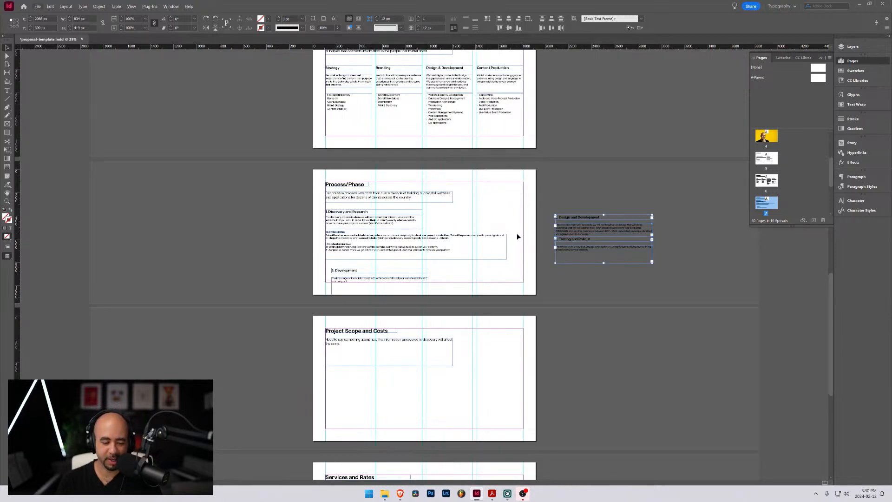
Move the Development heading and its description off the Process/Phase page onto the pasteboard to its left
{"action": "scroll", "coordinate": [518, 236], "scroll_direction": "up", "scroll_amount": 1}
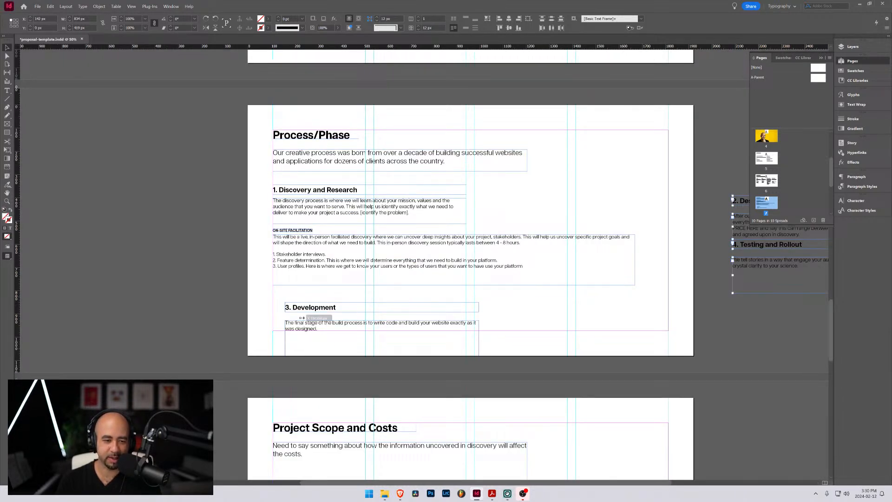
{"action": "left_click", "coordinate": [316, 307]}
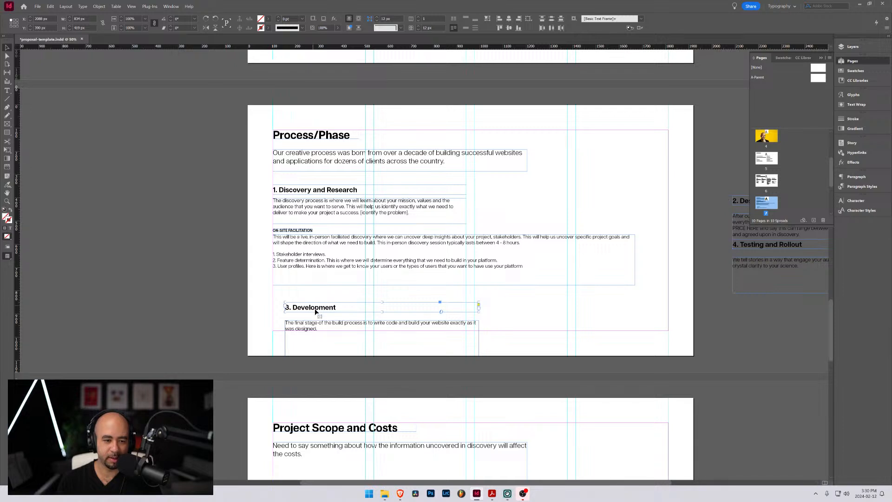
{"action": "left_click_drag", "start_coordinate": [346, 308], "coordinate": [108, 187]}
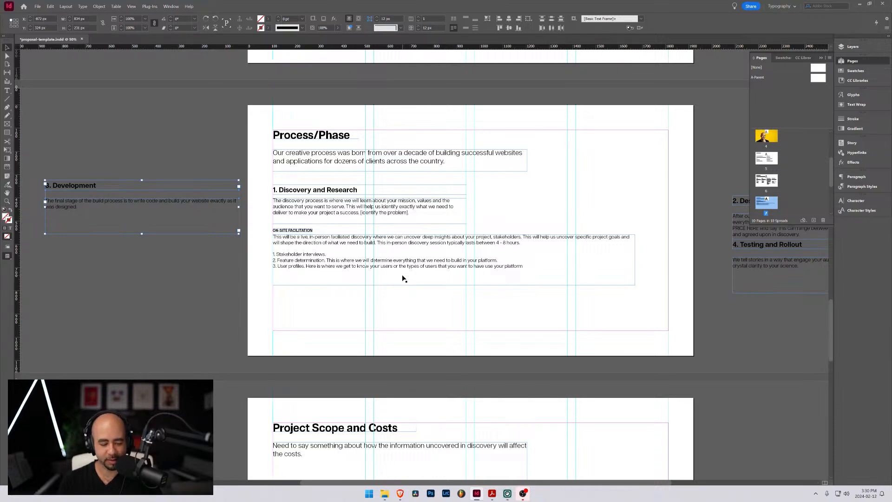
Remove "your users or" from the User profiles item so it reads "get to know the types of users"
{"action": "scroll", "coordinate": [389, 280], "scroll_direction": "up", "scroll_amount": 1, "text": "alt"}
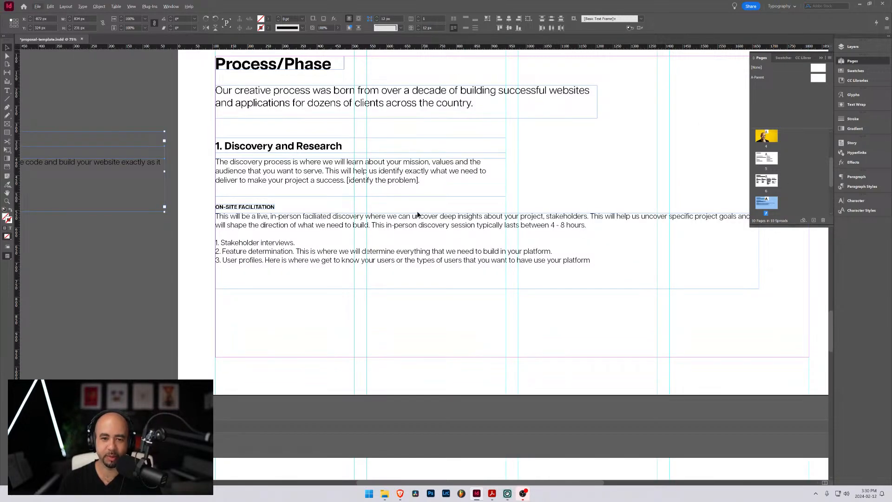
{"action": "left_click_drag", "start_coordinate": [502, 189], "coordinate": [459, 243]}
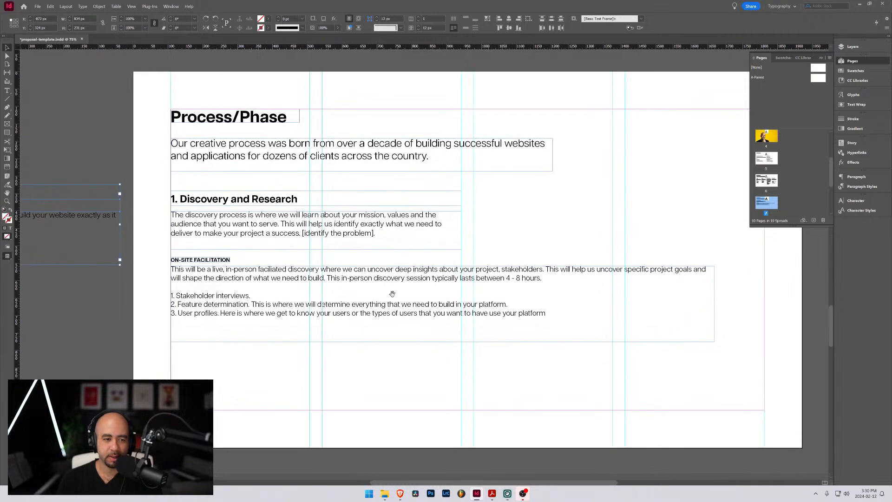
{"action": "left_click_drag", "start_coordinate": [246, 360], "coordinate": [265, 342]}
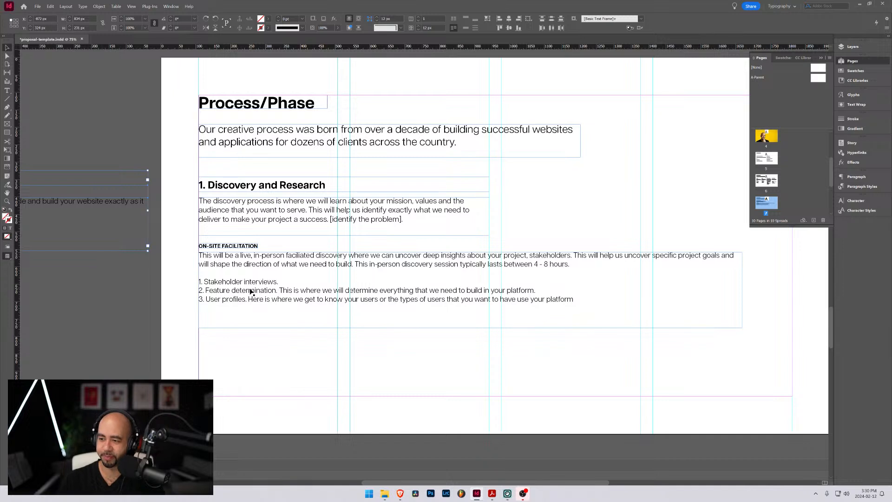
{"action": "left_click", "coordinate": [281, 284]}
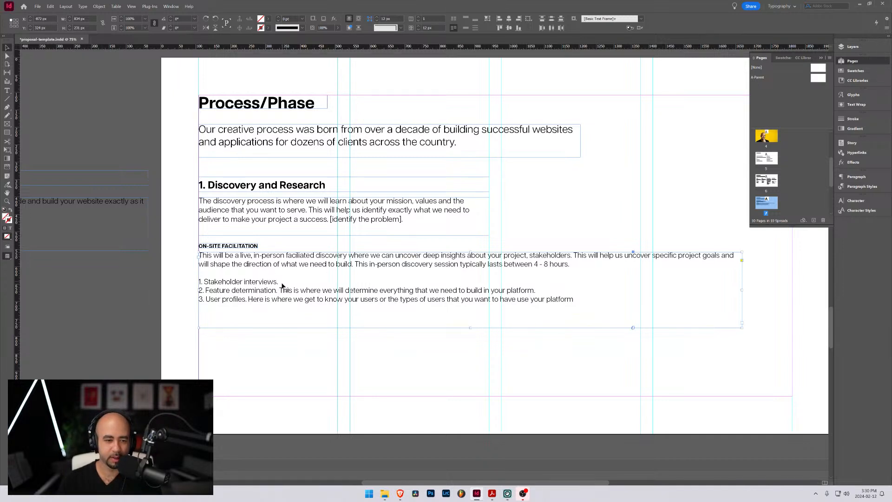
{"action": "double_click", "coordinate": [423, 303]}
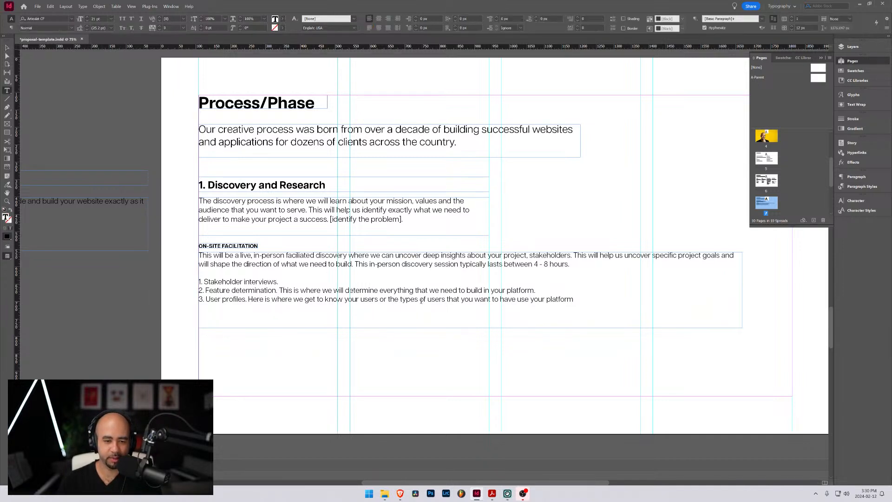
{"action": "left_click_drag", "start_coordinate": [386, 299], "coordinate": [324, 299]}
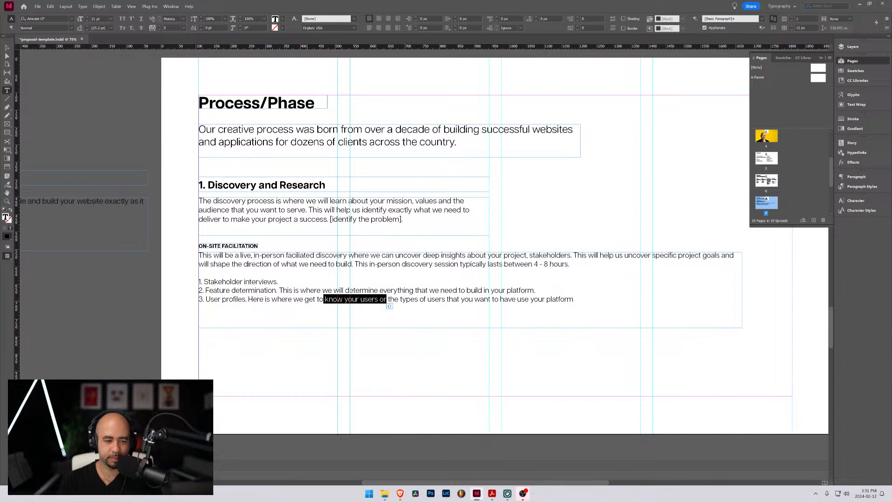
{"action": "left_click", "coordinate": [326, 300]}
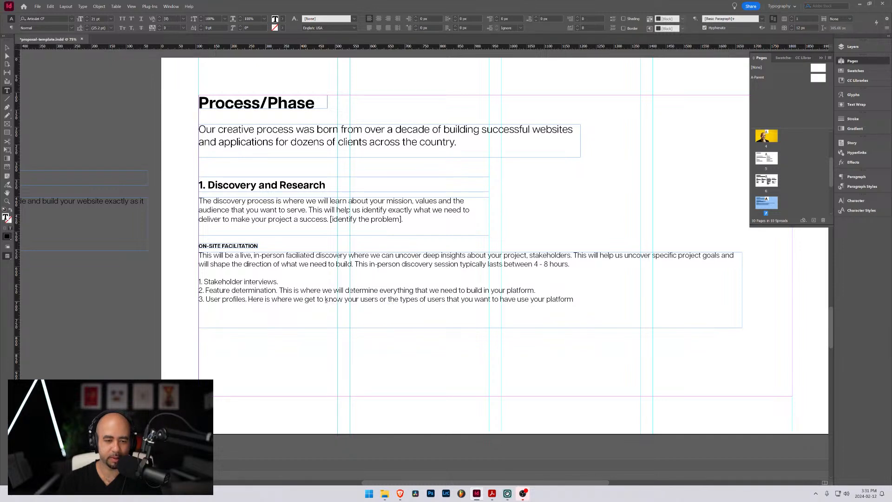
{"action": "left_click_drag", "start_coordinate": [344, 300], "coordinate": [388, 300]}
{"action": "key", "text": "BackSpace"}
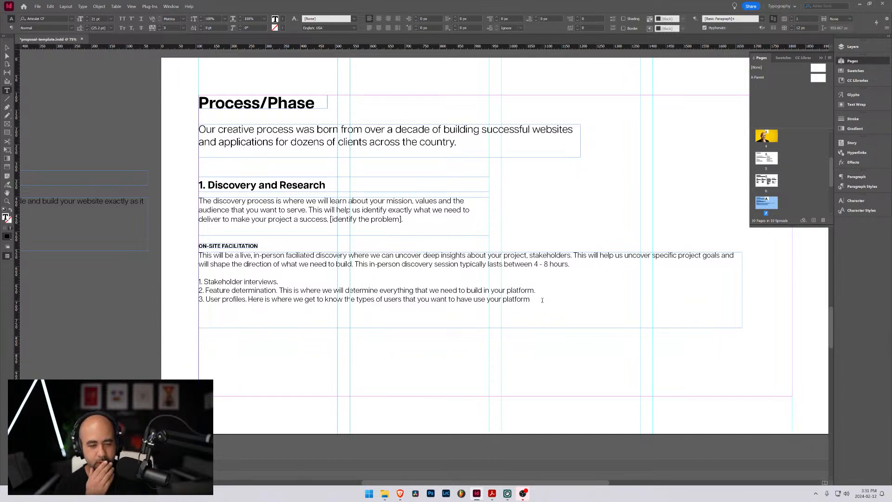
Finish the User profiles item with "which will help guide the development to suit their needs."
{"action": "type", "text": "which w"}
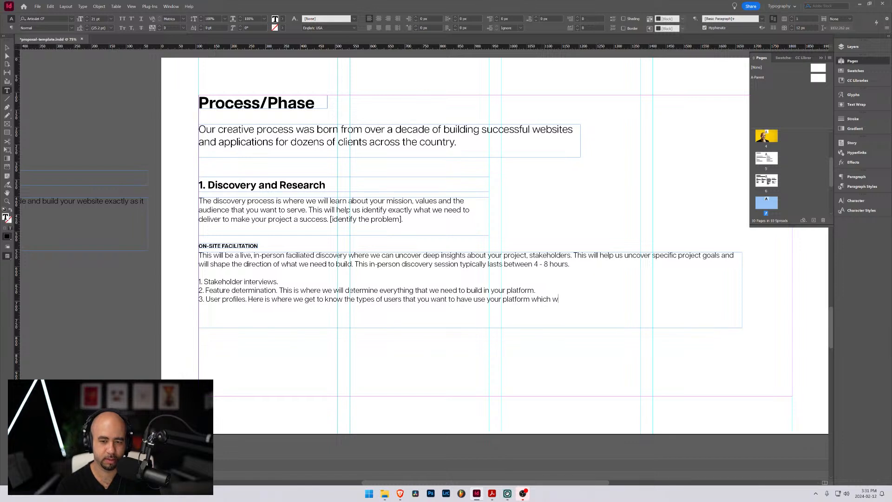
{"action": "type", "text": "ill help g"}
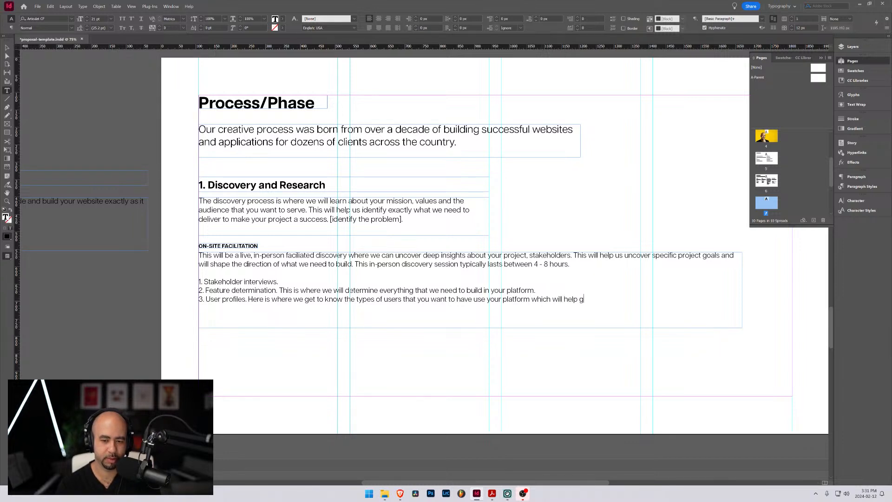
{"action": "type", "text": "uide the de"}
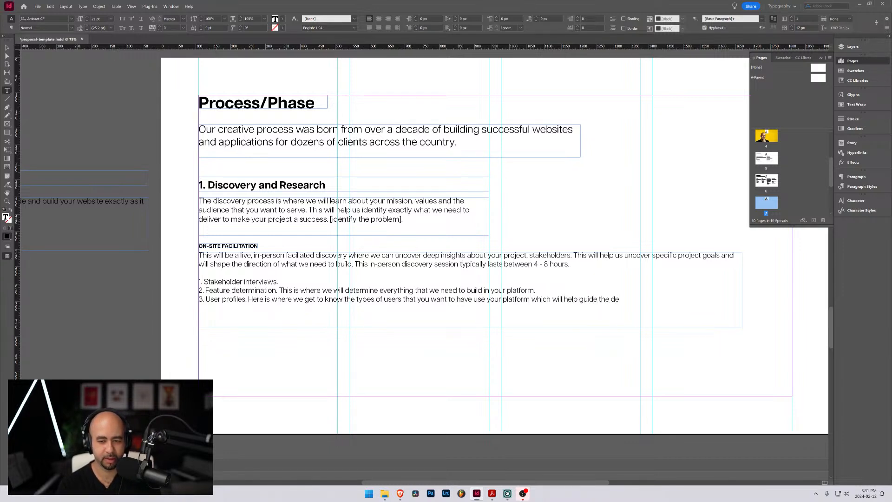
{"action": "type", "text": "velopment"}
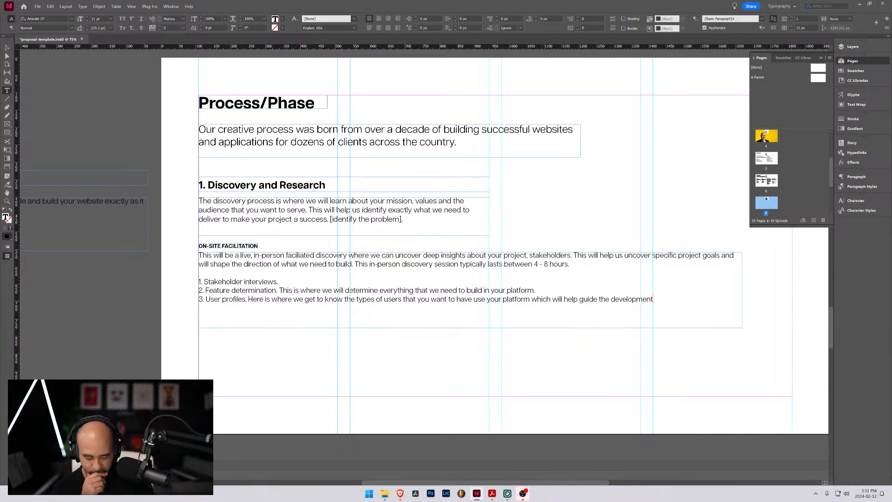
{"action": "type", "text": " to s"}
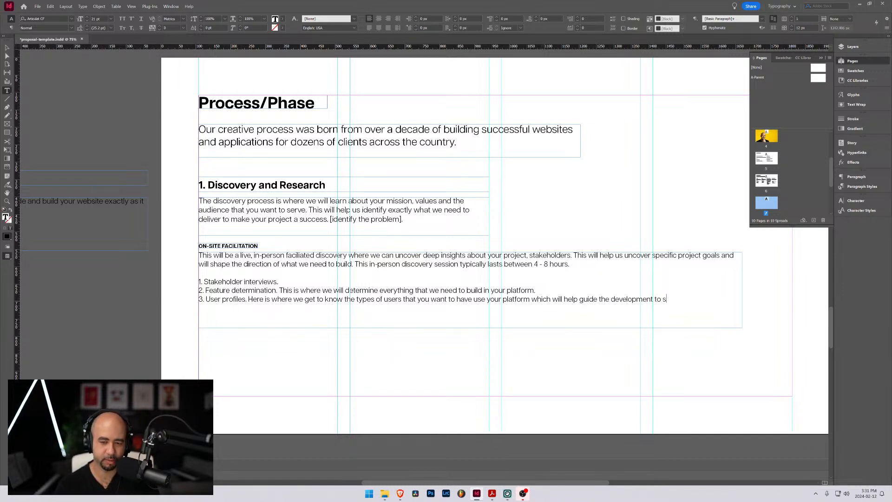
{"action": "type", "text": "uit their needs."}
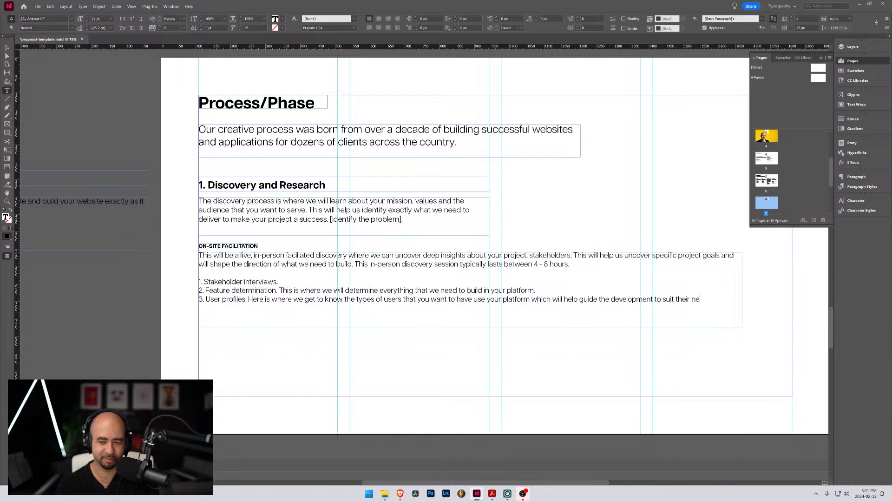
Begin the explanation of the Stakeholder interviews item with "Here is where we can really"
{"action": "left_click", "coordinate": [308, 280]}
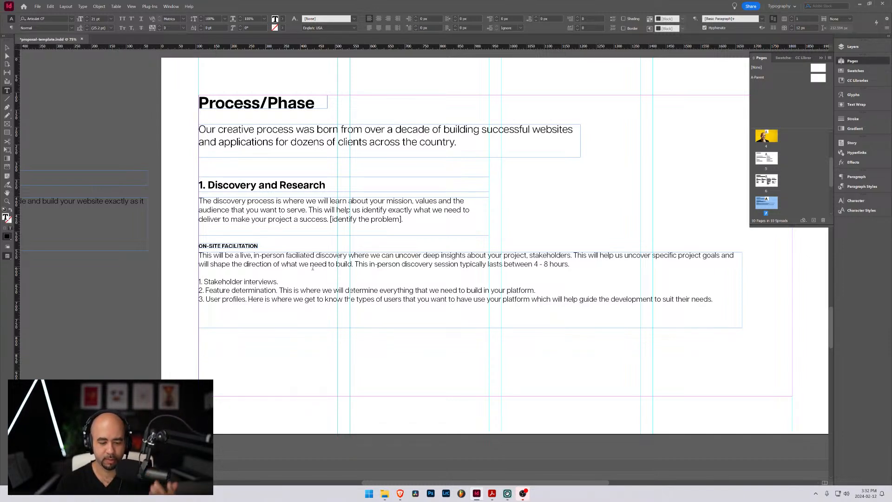
{"action": "type", "text": "Her"}
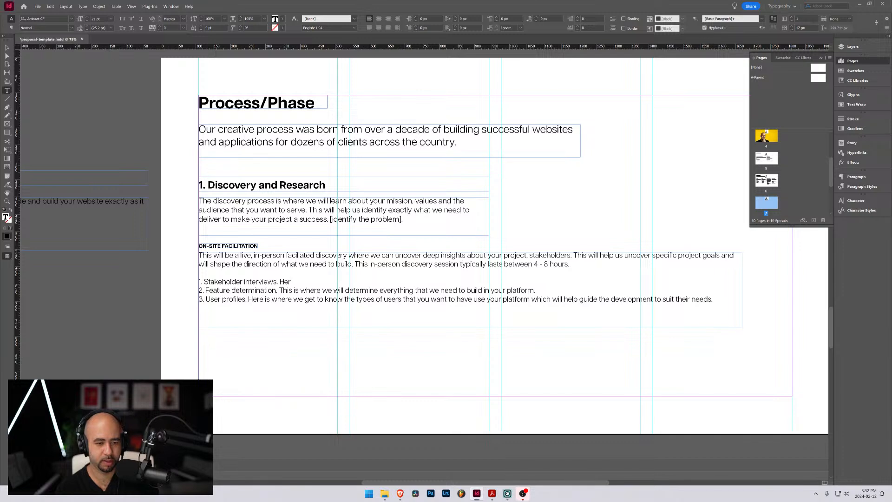
{"action": "type", "text": "e is where"}
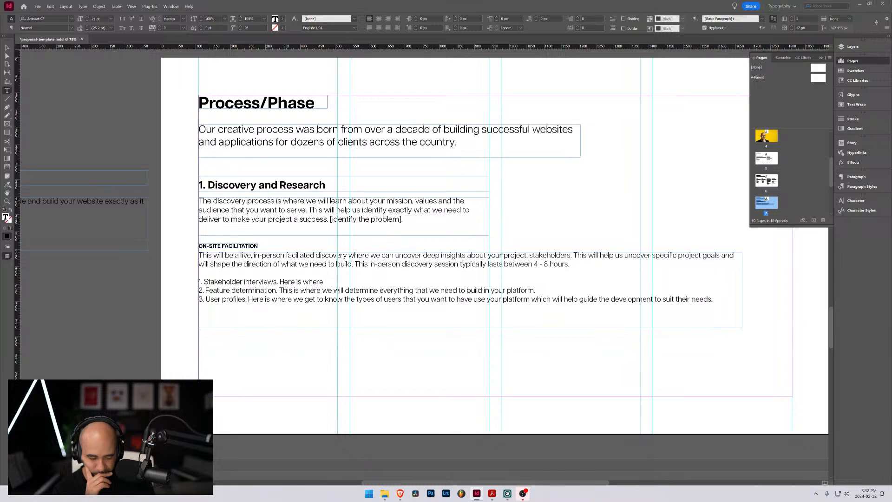
{"action": "type", "text": "we can"}
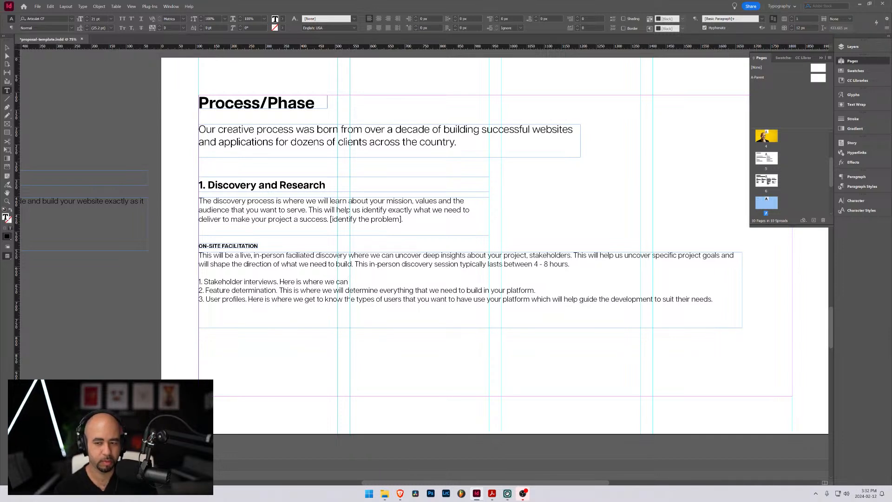
{"action": "type", "text": " really"}
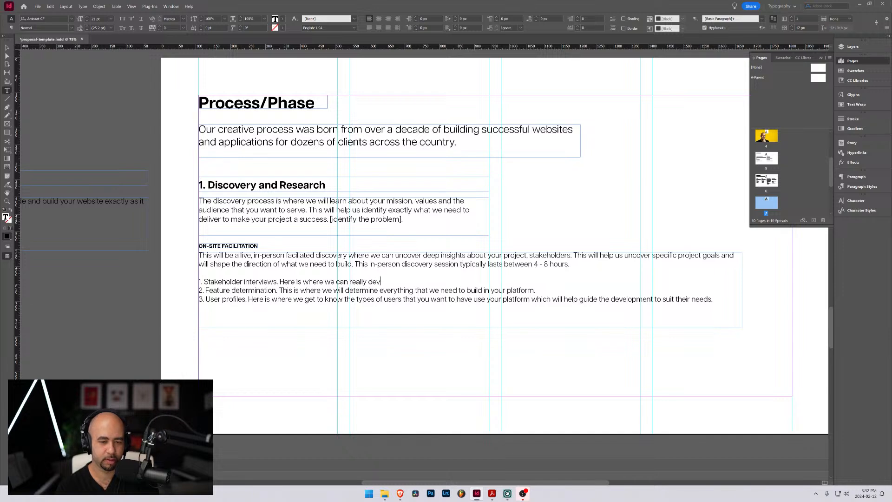
{"action": "type", "text": " dev"}
Continue the Stakeholder interviews sentence with "understand and define the problem"
{"action": "key", "text": "BackSpace"}
{"action": "type", "text": "fine the prome"}
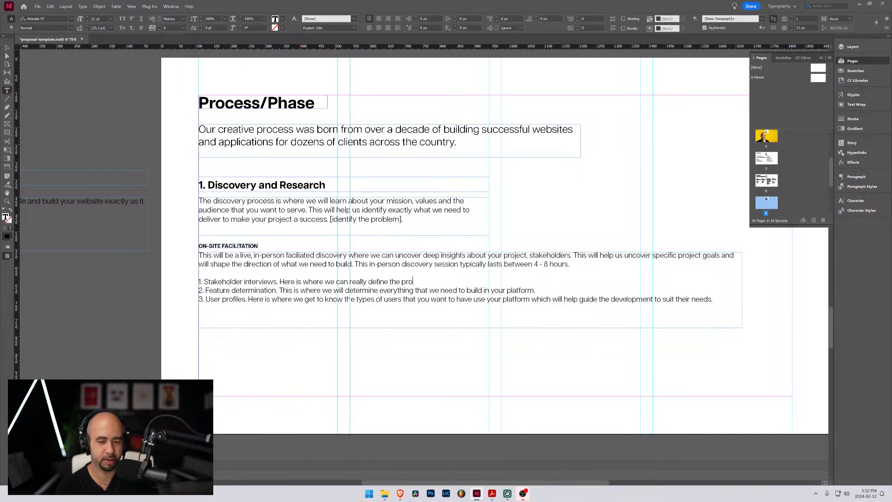
{"action": "key", "text": "BackSpace"}
{"action": "key", "text": "BackSpace"}
{"action": "key", "text": "BackSpace"}
{"action": "key", "text": "BackSpace"}
{"action": "key", "text": "BackSpace"}
{"action": "key", "text": "BackSpace"}
{"action": "key", "text": "BackSpace"}
{"action": "key", "text": "BackSpace"}
{"action": "key", "text": "BackSpace"}
{"action": "key", "text": "BackSpace"}
{"action": "key", "text": "BackSpace"}
{"action": "key", "text": "BackSpace"}
{"action": "key", "text": "BackSpace"}
{"action": "type", "text": "understand and define the"}
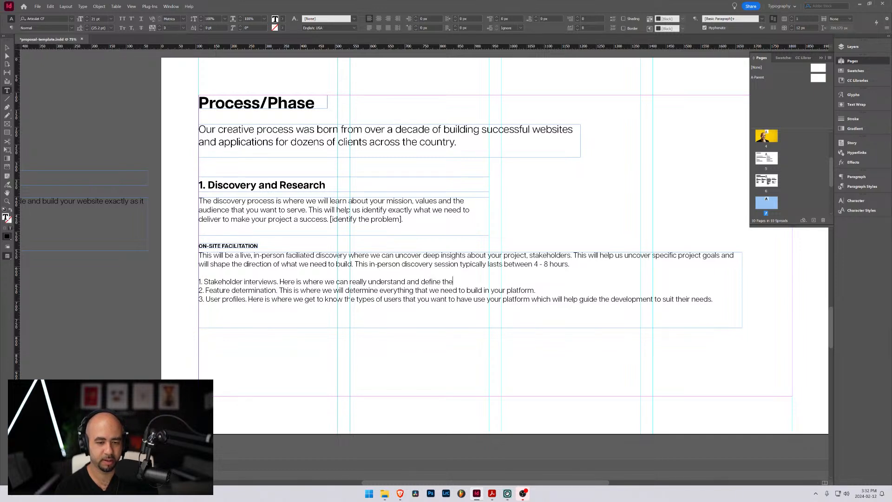
{"action": "type", "text": " problems that "}
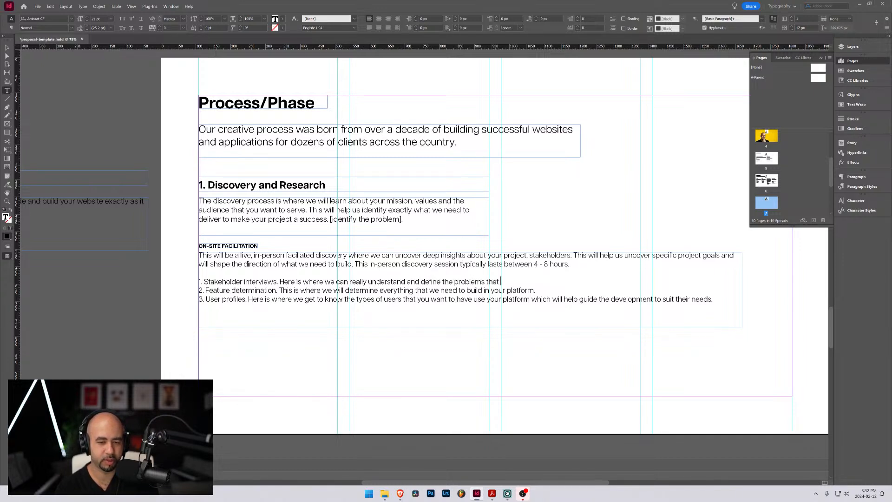
{"action": "type", "text": "we need so"}
Finish the Stakeholder interviews sentence so it reads "define the problems that this platform needs to solve."
{"action": "key", "text": "BackSpace"}
{"action": "key", "text": "BackSpace"}
{"action": "key", "text": "BackSpace"}
{"action": "key", "text": "BackSpace"}
{"action": "key", "text": "BackSpace"}
{"action": "key", "text": "BackSpace"}
{"action": "key", "text": "BackSpace"}
{"action": "key", "text": "BackSpace"}
{"action": "key", "text": "BackSpace"}
{"action": "type", "text": "this platfomr"}
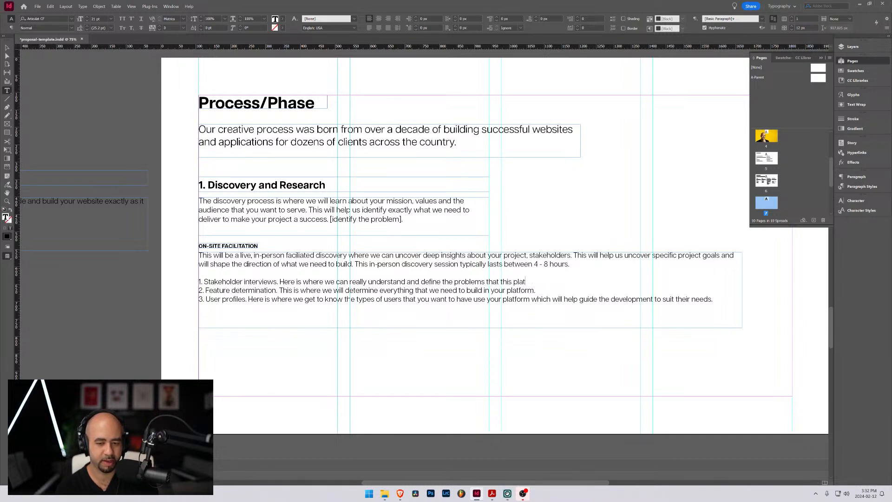
{"action": "key", "text": "BackSpace"}
{"action": "key", "text": "BackSpace"}
{"action": "type", "text": "rm nee"}
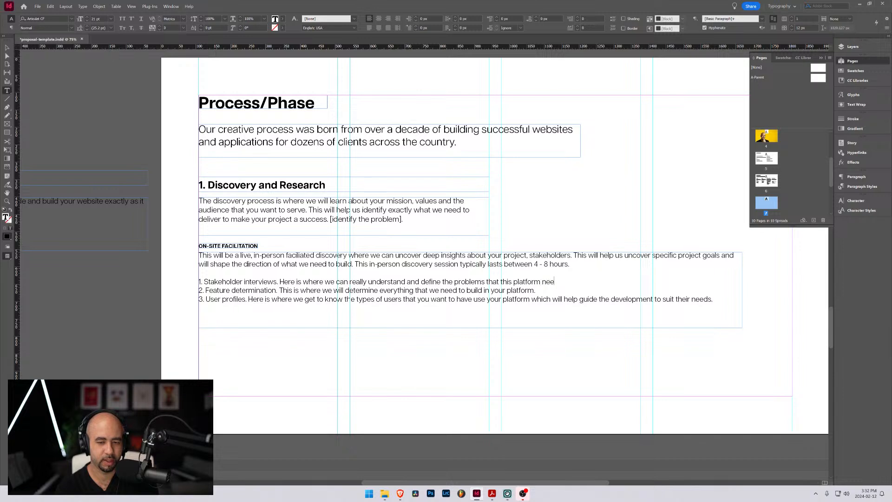
{"action": "type", "text": "ds to solve."}
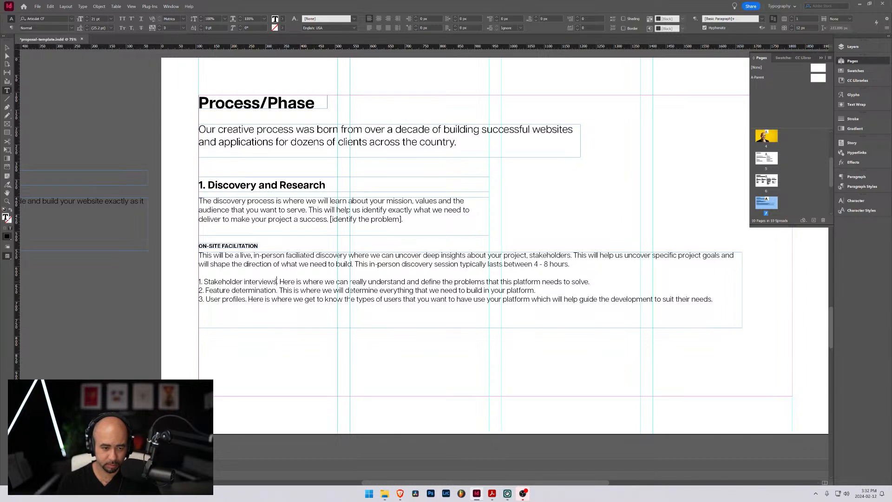
Extend the first list item's title to "Stakeholder interviews/discussions"
{"action": "left_click_drag", "start_coordinate": [277, 281], "coordinate": [204, 278]}
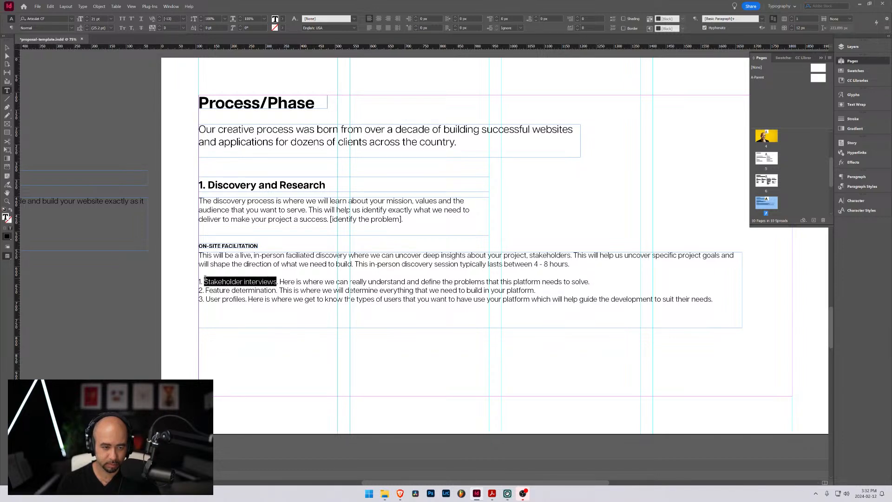
{"action": "left_click", "coordinate": [269, 282]}
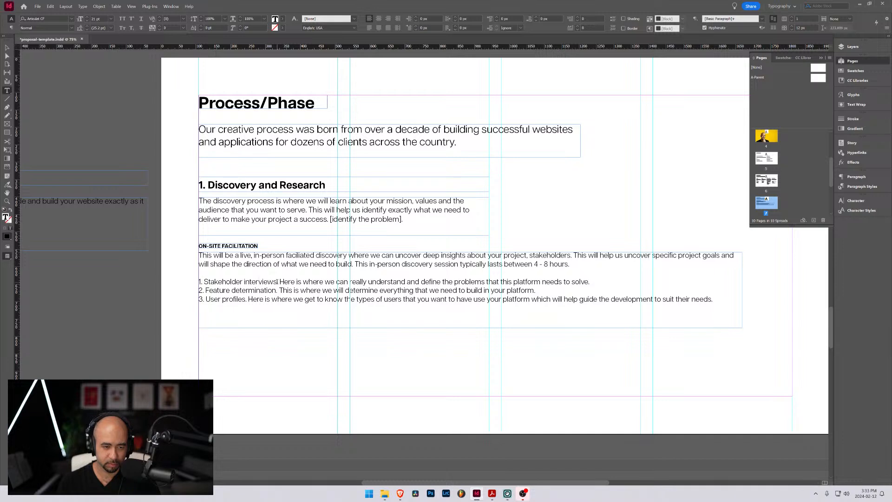
{"action": "type", "text": "/disc"}
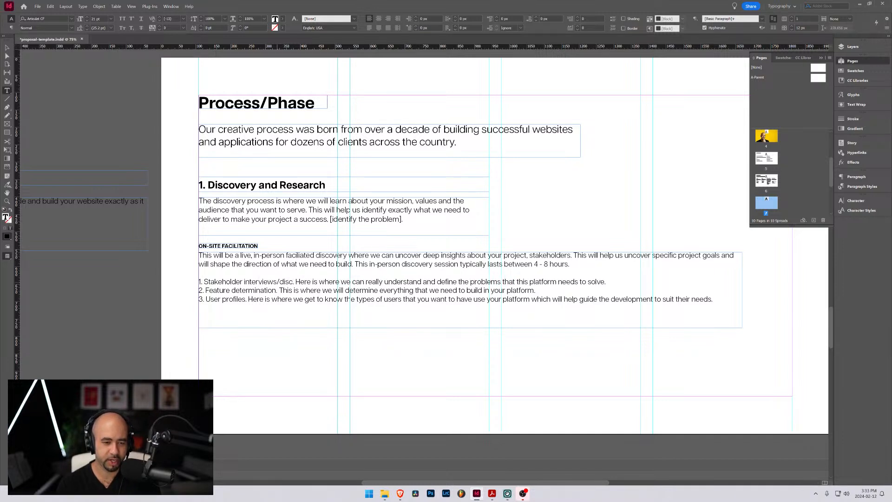
{"action": "type", "text": "ussions"}
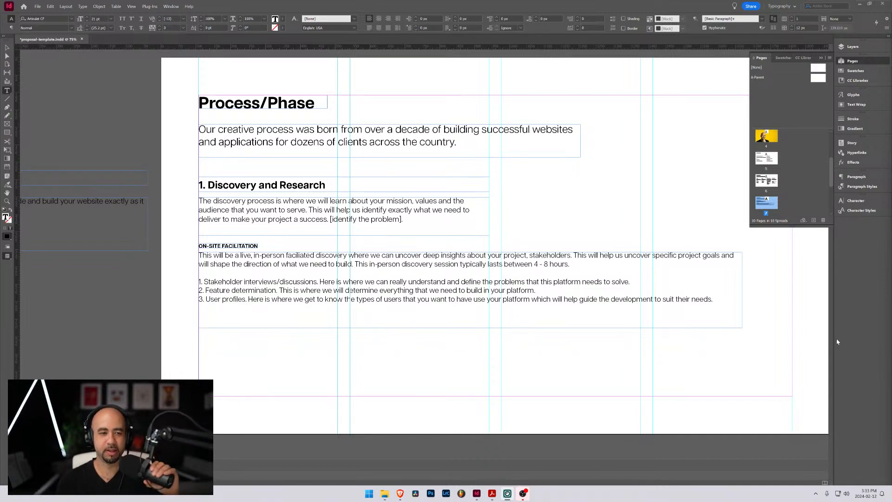
Review the preceding pages, from the welcome text through Partial Client List and Our Capabilities, back to Process/Phase
{"action": "left_click", "coordinate": [573, 264]}
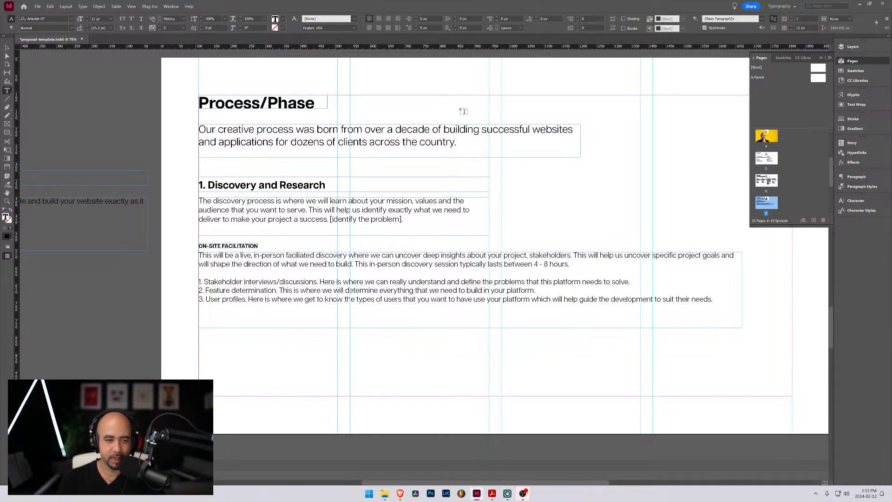
{"action": "scroll", "coordinate": [481, 246], "scroll_direction": "up", "scroll_amount": 3}
{"action": "scroll", "coordinate": [481, 246], "scroll_direction": "up", "scroll_amount": 20}
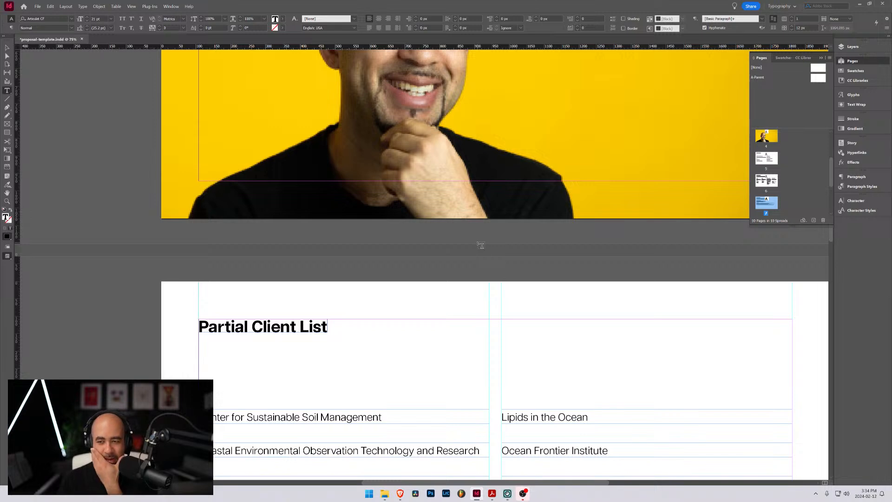
{"action": "scroll", "coordinate": [480, 246], "scroll_direction": "down", "scroll_amount": 9}
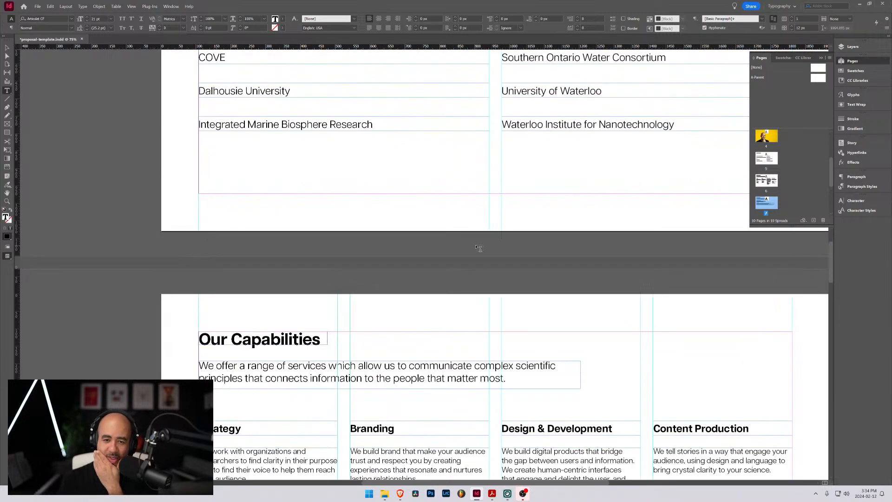
{"action": "scroll", "coordinate": [478, 248], "scroll_direction": "down", "scroll_amount": 2}
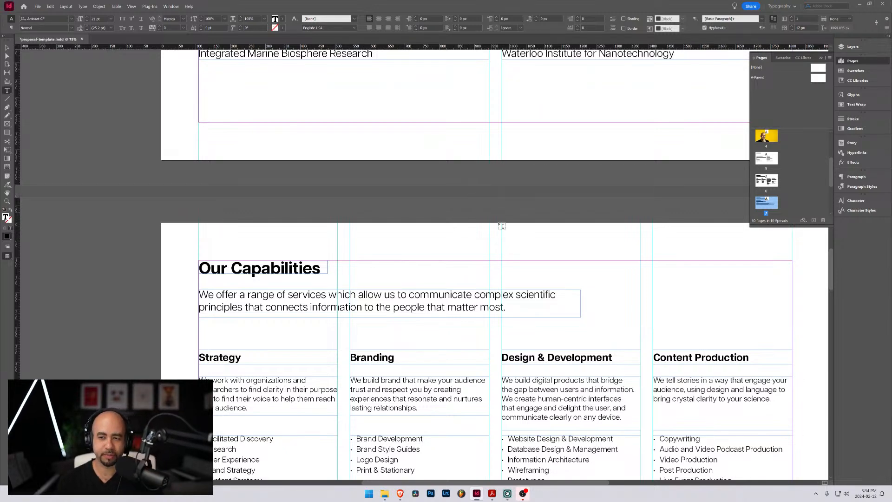
{"action": "scroll", "coordinate": [501, 226], "scroll_direction": "up", "scroll_amount": 3}
{"action": "scroll", "coordinate": [501, 226], "scroll_direction": "up", "scroll_amount": 5}
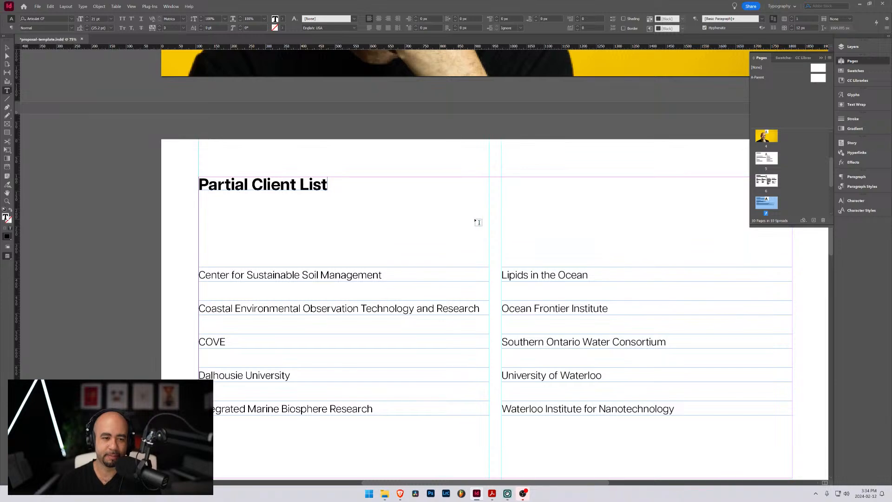
{"action": "scroll", "coordinate": [477, 222], "scroll_direction": "up", "scroll_amount": 18}
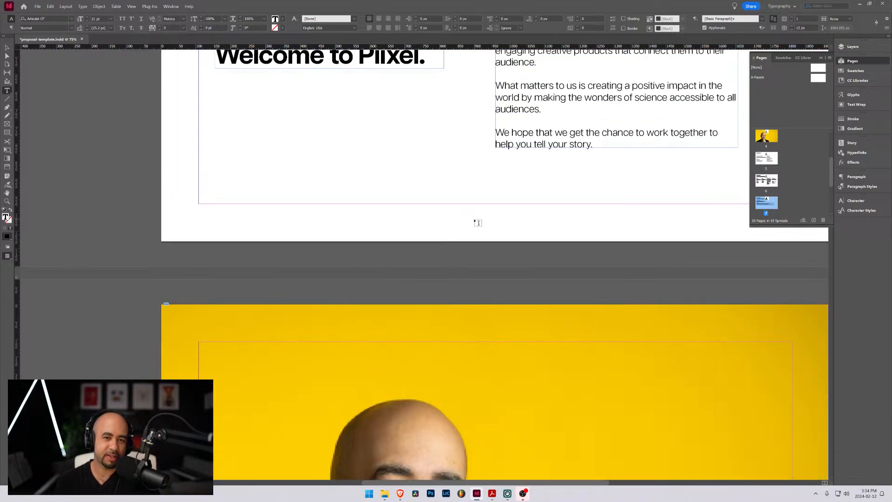
{"action": "scroll", "coordinate": [478, 222], "scroll_direction": "down", "scroll_amount": 20}
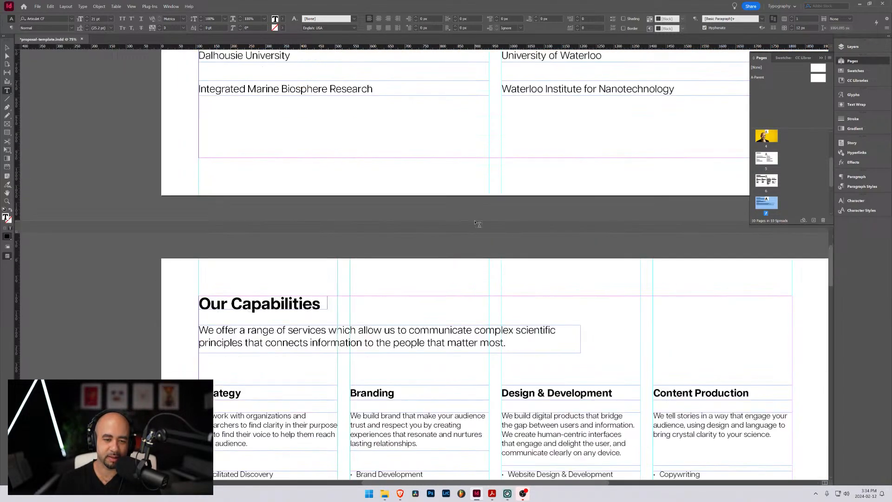
{"action": "scroll", "coordinate": [478, 224], "scroll_direction": "down", "scroll_amount": 9}
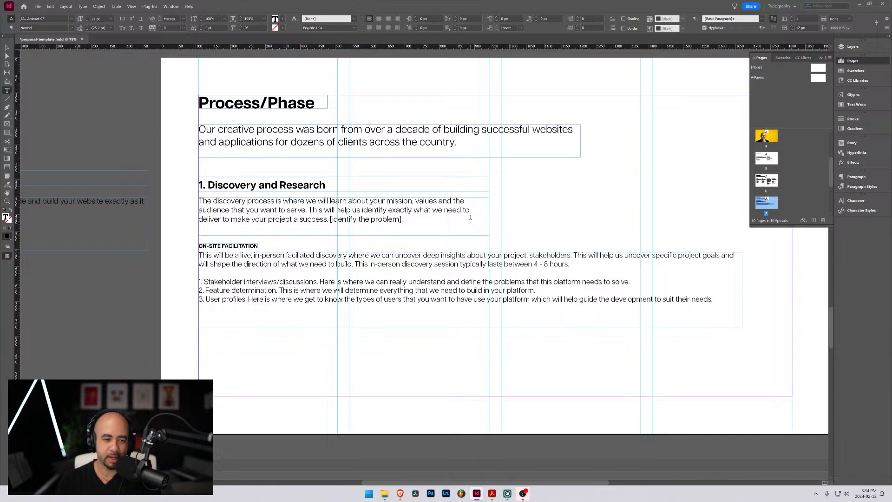
{"action": "scroll", "coordinate": [471, 217], "scroll_direction": "down", "scroll_amount": 1}
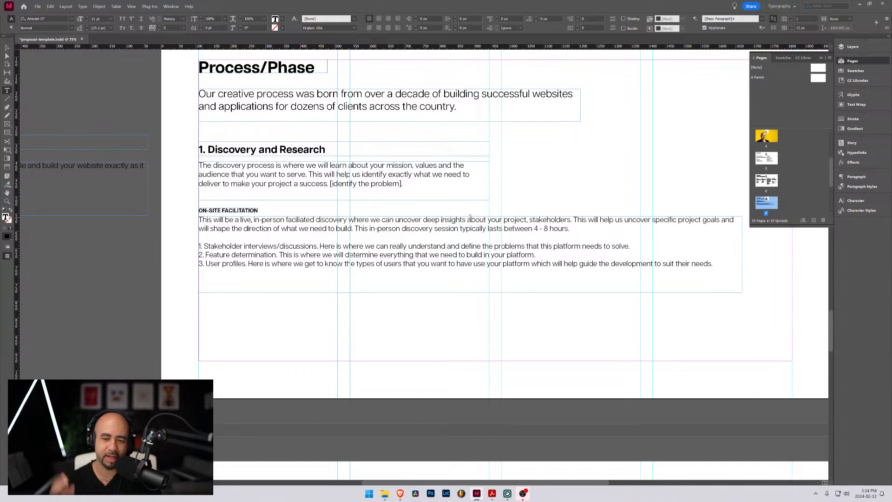
Shorten the On-site facilitation text frame so its lower edge sits just beneath the User profiles item
{"action": "left_click", "coordinate": [712, 264]}
{"action": "left_click", "coordinate": [714, 264]}
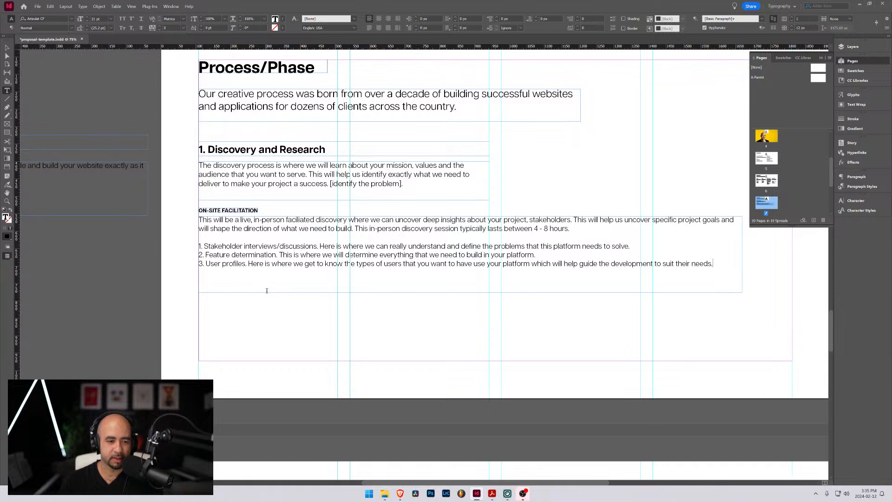
{"action": "left_click", "coordinate": [7, 48]}
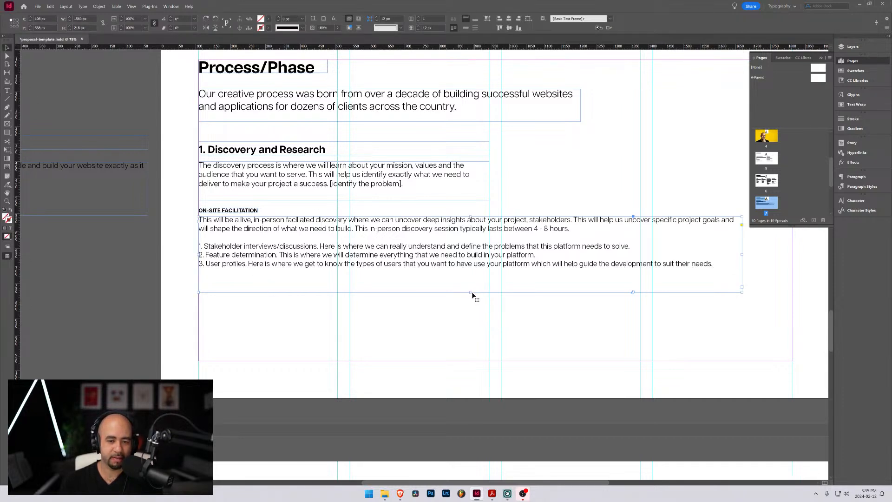
{"action": "left_click_drag", "start_coordinate": [472, 292], "coordinate": [471, 279]}
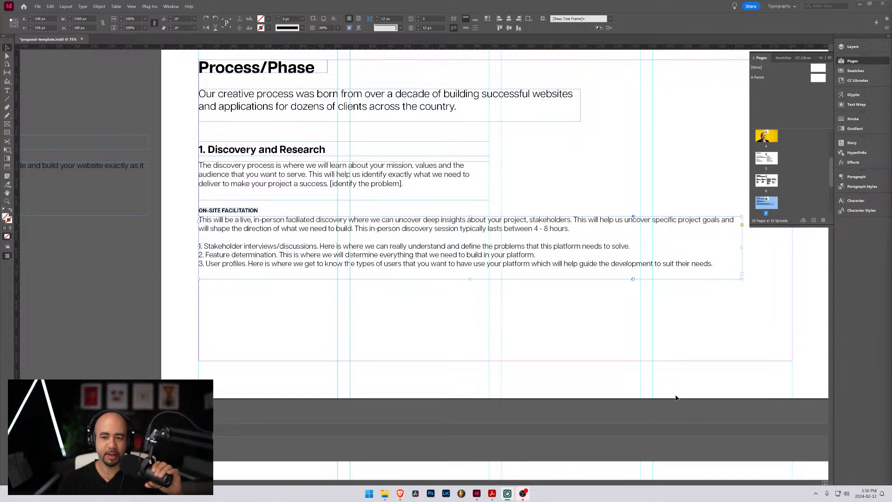
Move the "1. Discovery and Research" heading and its description off the page onto the pasteboard, above the Development text
{"action": "left_click", "coordinate": [231, 212]}
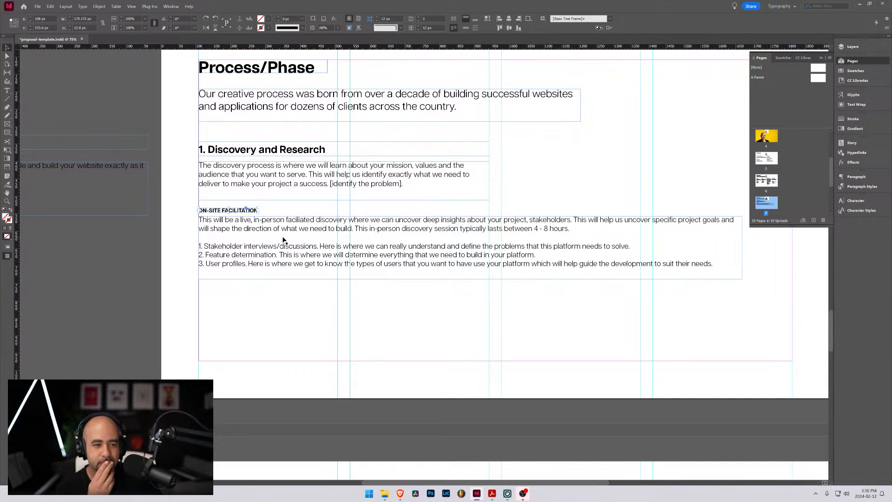
{"action": "left_click", "coordinate": [372, 183]}
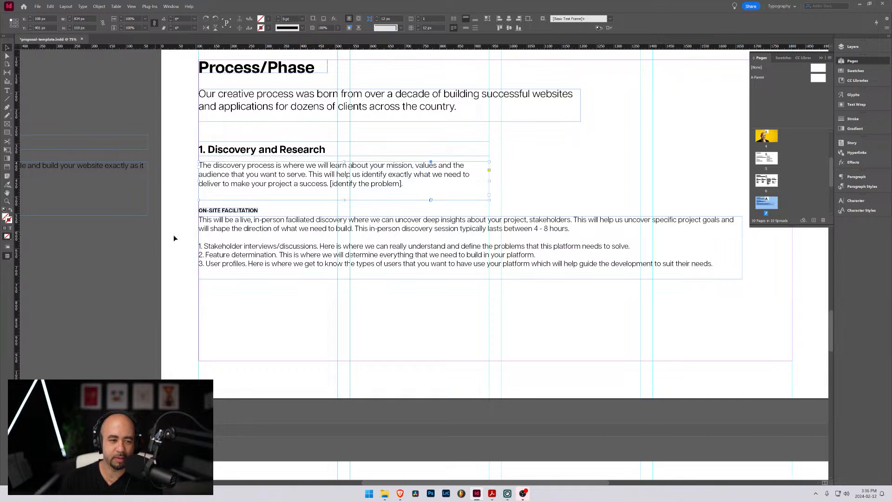
{"action": "left_click_drag", "start_coordinate": [194, 182], "coordinate": [332, 285]}
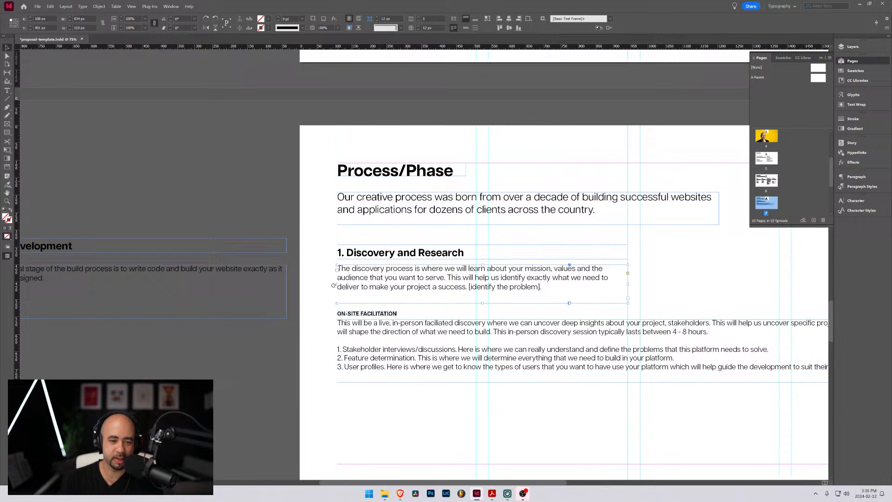
{"action": "left_click", "coordinate": [366, 255]}
{"action": "left_click", "coordinate": [400, 279], "text": "shift"}
{"action": "left_click_drag", "start_coordinate": [414, 260], "coordinate": [96, 151]}
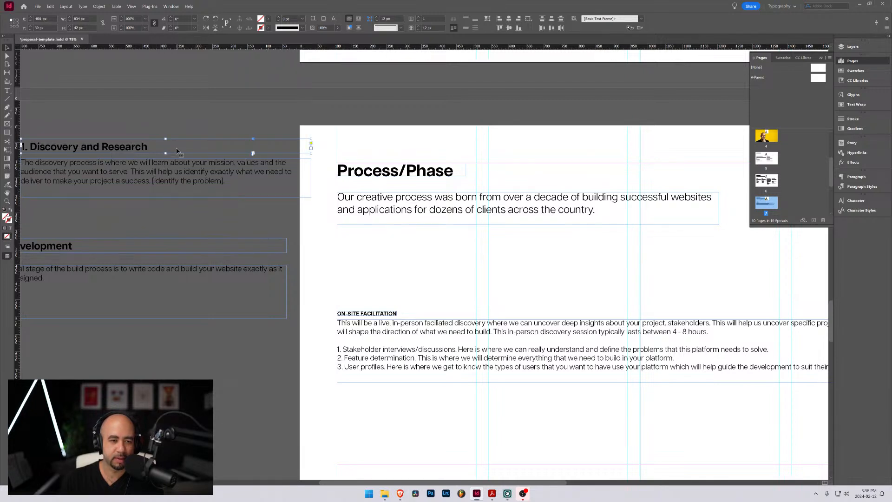
{"action": "left_click", "coordinate": [173, 153]}
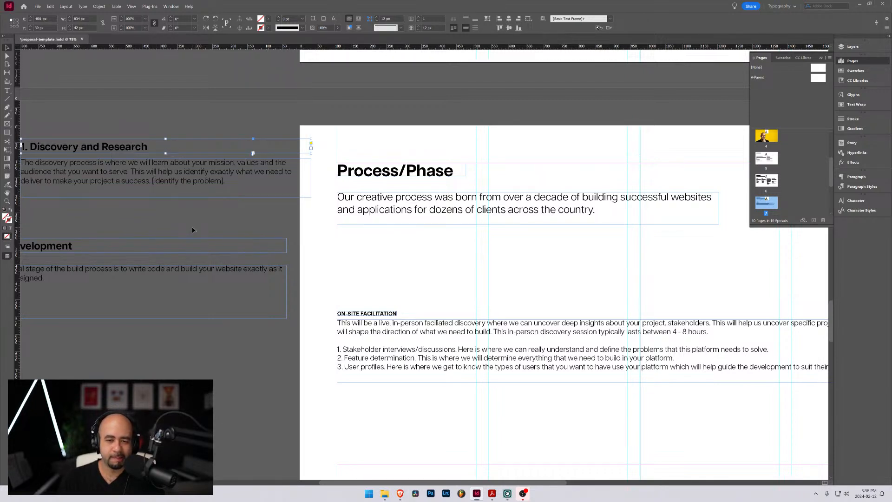
{"action": "double_click", "coordinate": [395, 171]}
{"action": "left_click_drag", "start_coordinate": [398, 171], "coordinate": [454, 170]}
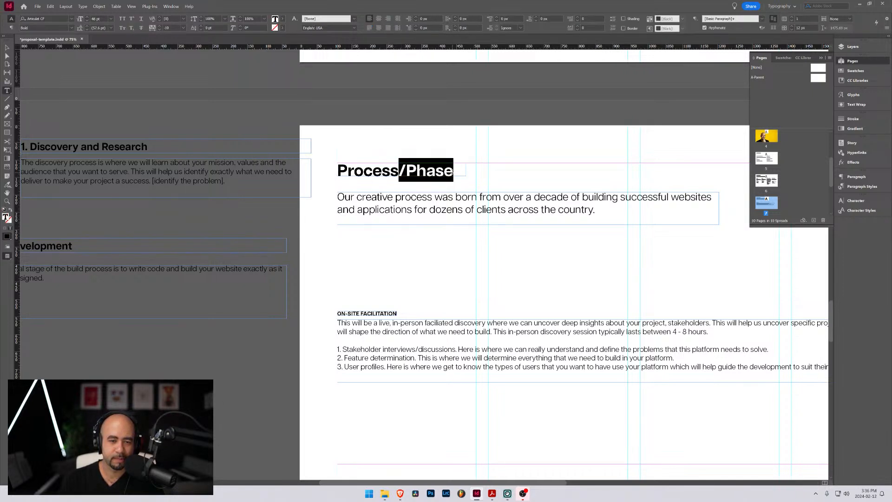
{"action": "left_click", "coordinate": [406, 171]}
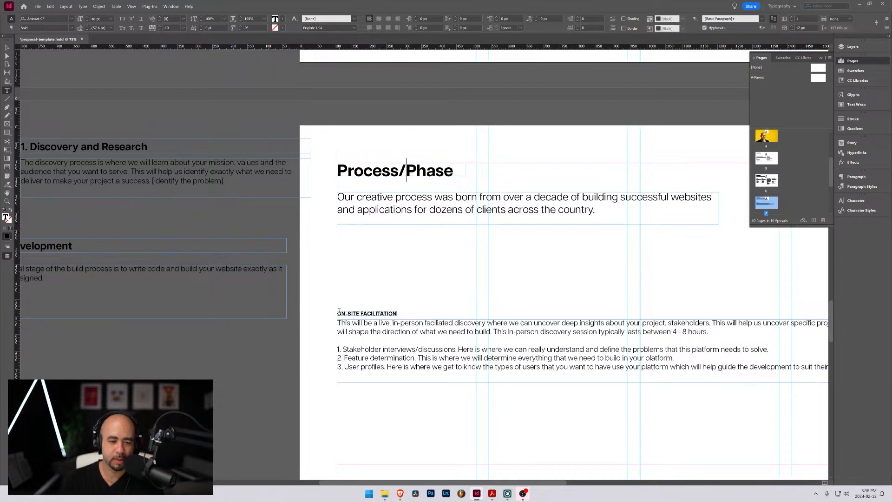
{"action": "key", "text": "Escape"}
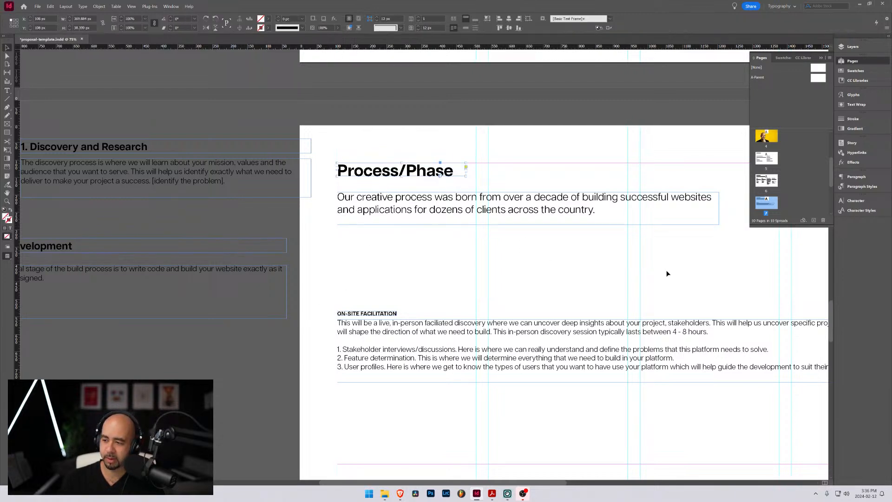
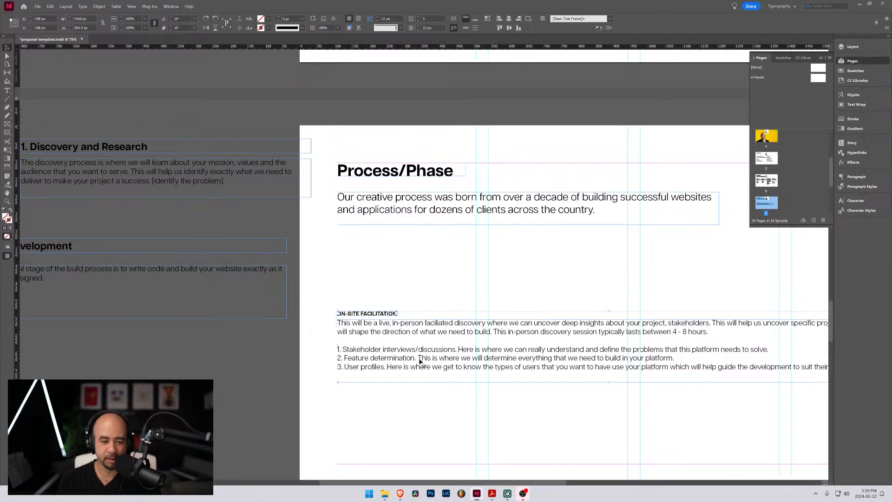
Move the On-site facilitation heading and its text frame up together to sit just beneath the Process/Phase intro paragraph
{"action": "left_click", "coordinate": [403, 339]}
{"action": "left_click_drag", "start_coordinate": [404, 339], "coordinate": [400, 278]}
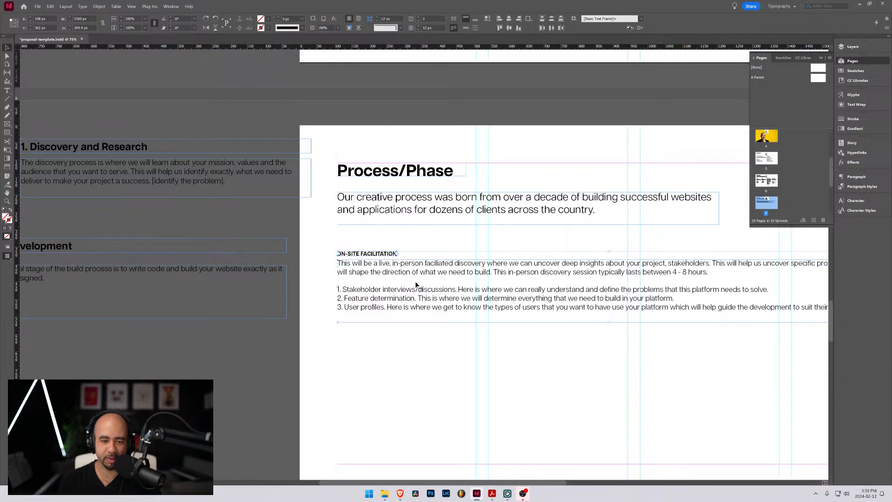
{"action": "mouse_move", "coordinate": [492, 496]}
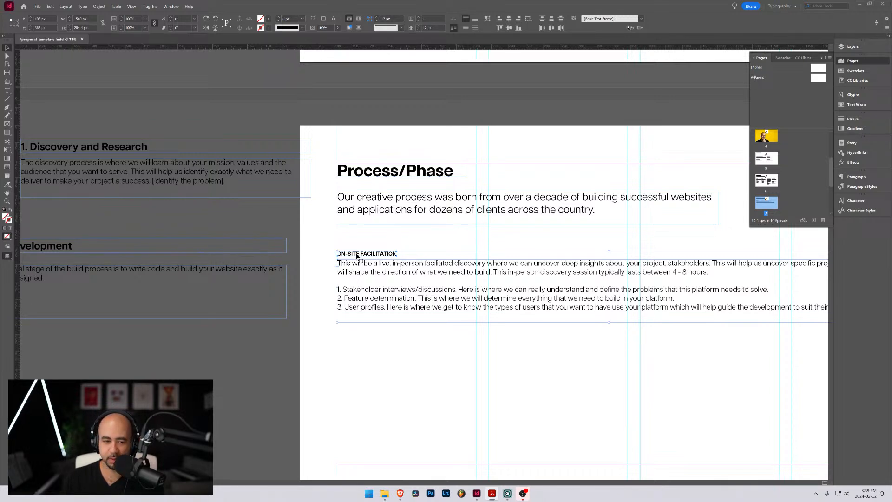
{"action": "left_click_drag", "start_coordinate": [357, 254], "coordinate": [358, 245]}
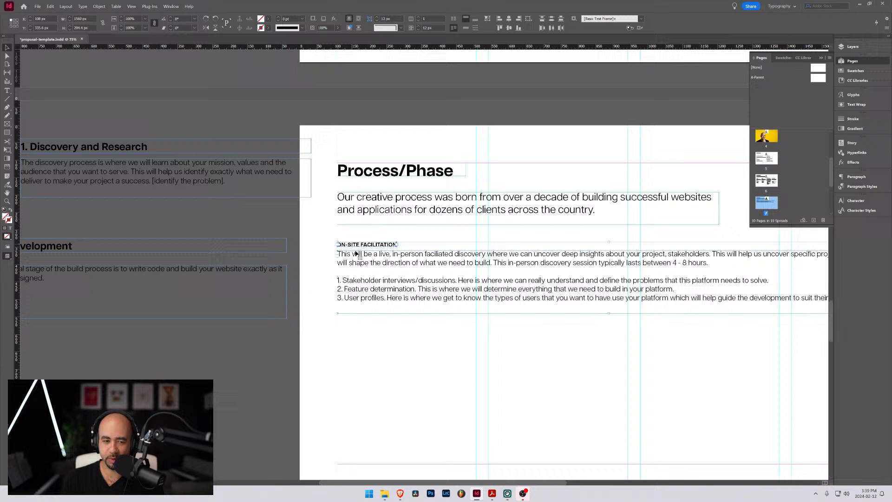
{"action": "left_click", "coordinate": [420, 336]}
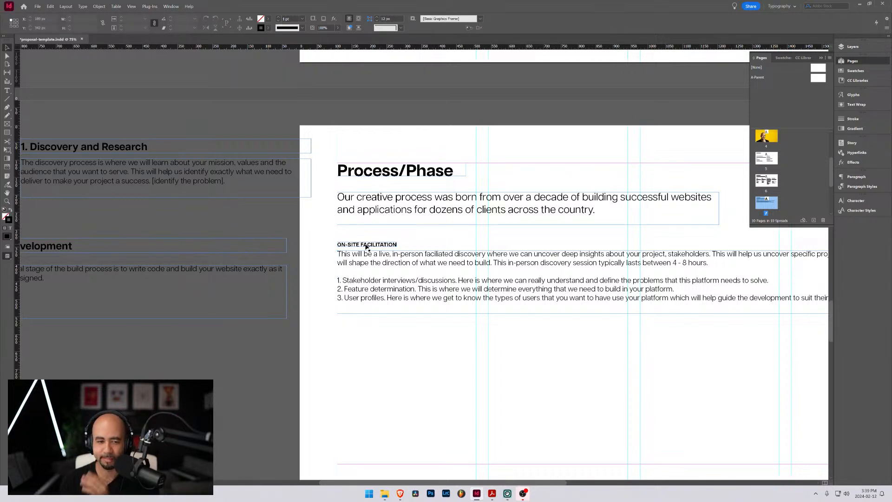
Set the font size of the ON-SITE FACILITATION heading to 24 pt
{"action": "double_click", "coordinate": [366, 247]}
{"action": "triple_click", "coordinate": [365, 245]}
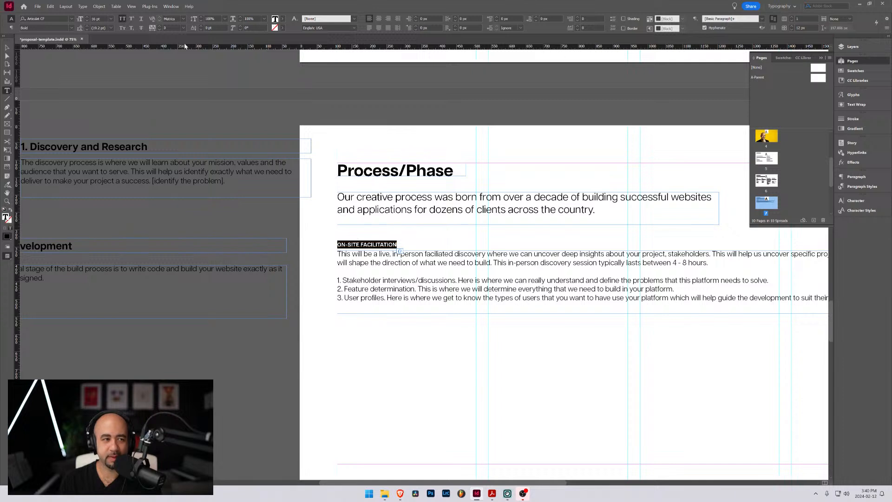
{"action": "left_click", "coordinate": [87, 17]}
{"action": "left_click", "coordinate": [87, 17]}
{"action": "left_click", "coordinate": [87, 17]}
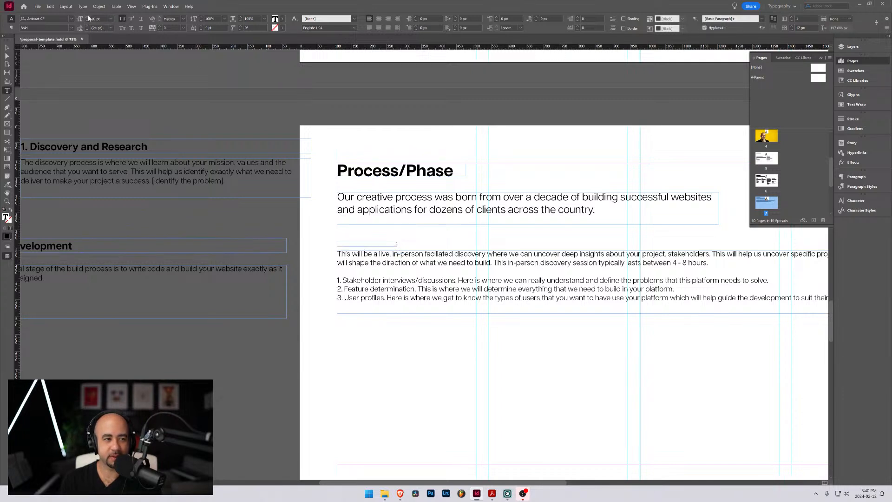
{"action": "left_click", "coordinate": [87, 17]}
{"action": "left_click", "coordinate": [87, 17]}
{"action": "left_click", "coordinate": [87, 17]}
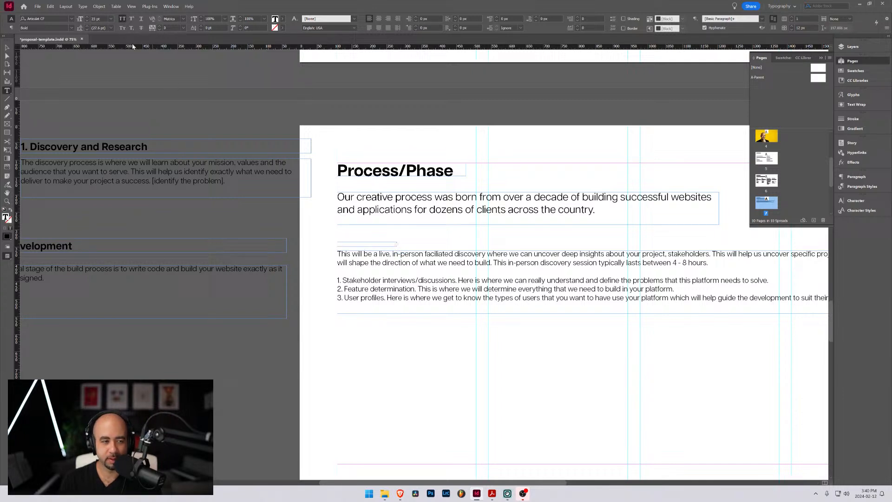
{"action": "left_click", "coordinate": [87, 17]}
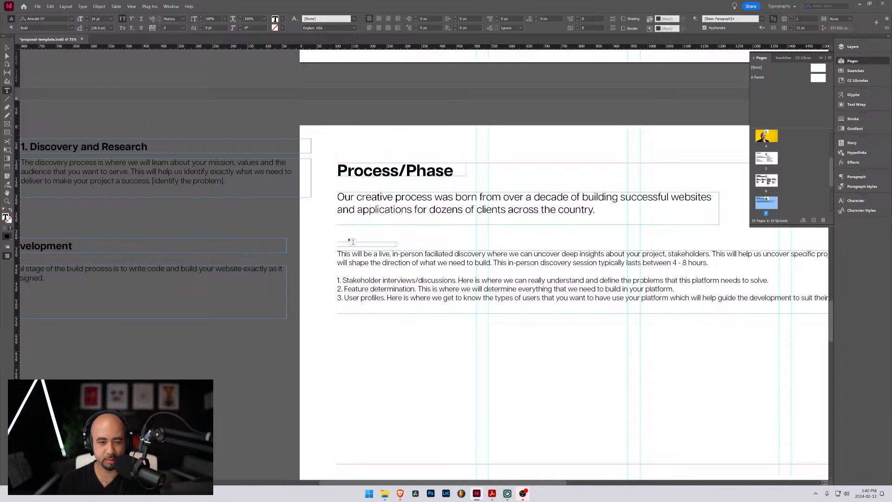
Enlarge and raise the ON-SITE FACILITATION frame so its text fits on one line, and shift the body text slightly down
{"action": "left_click", "coordinate": [7, 48]}
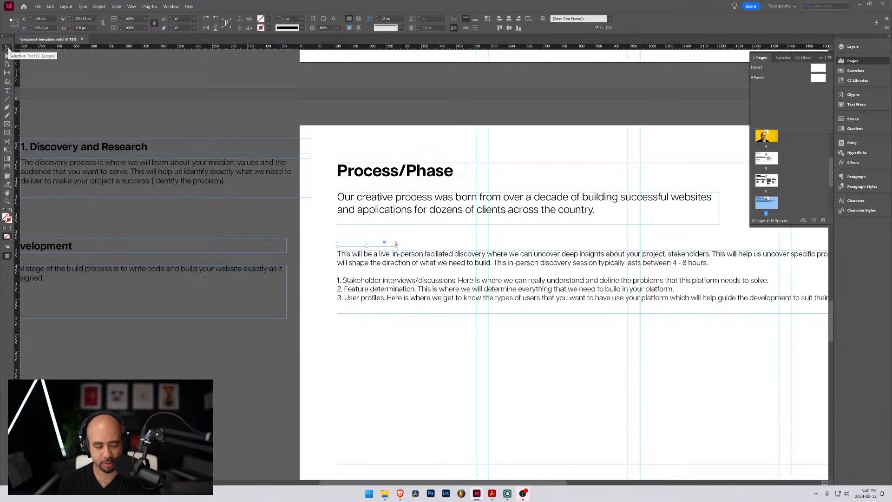
{"action": "double_click", "coordinate": [395, 242]}
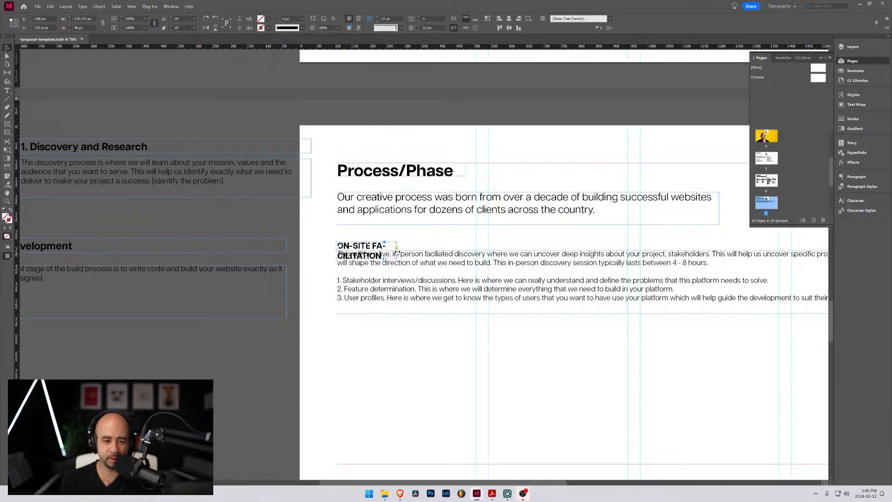
{"action": "mouse_move", "coordinate": [396, 247]}
{"action": "left_mouse_down"}
{"action": "mouse_move", "coordinate": [438, 247]}
{"action": "mouse_move", "coordinate": [409, 238]}
{"action": "left_mouse_up"}
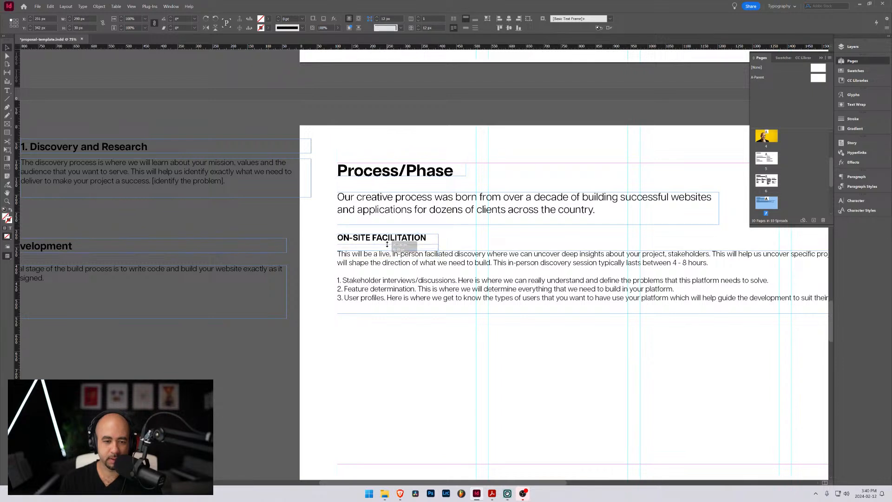
{"action": "left_click", "coordinate": [441, 266]}
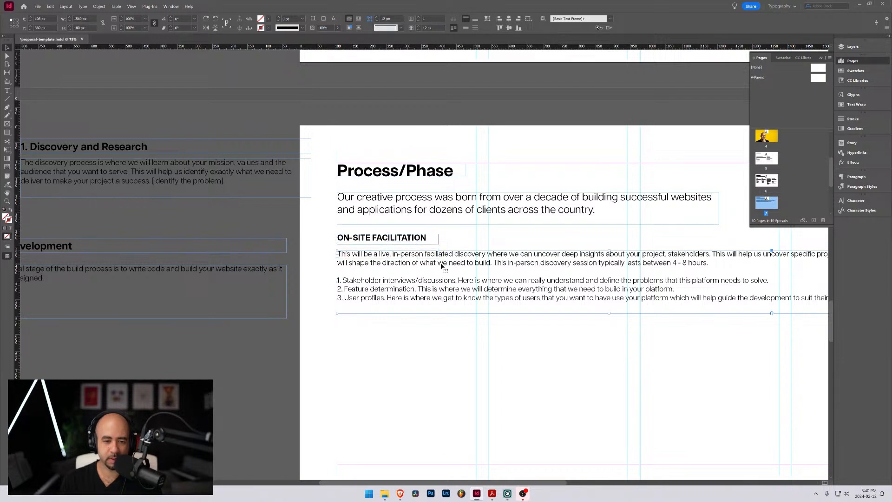
{"action": "left_click_drag", "start_coordinate": [442, 266], "coordinate": [442, 271]}
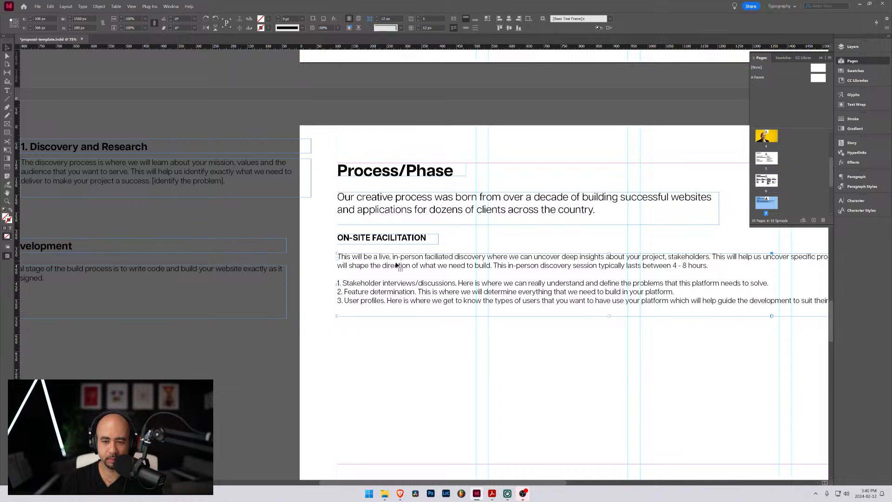
Insert an "Overview" line followed by a blank line at the start of the On-site facilitation body text
{"action": "double_click", "coordinate": [339, 257]}
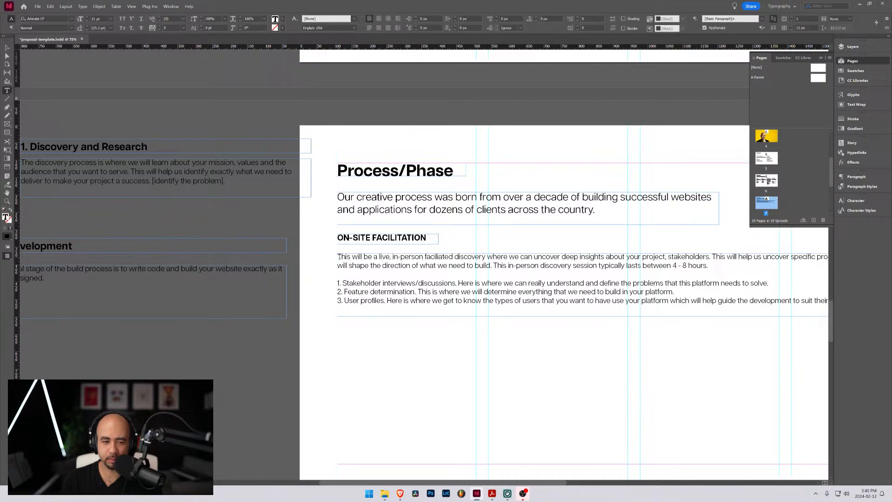
{"action": "key", "text": "Left"}
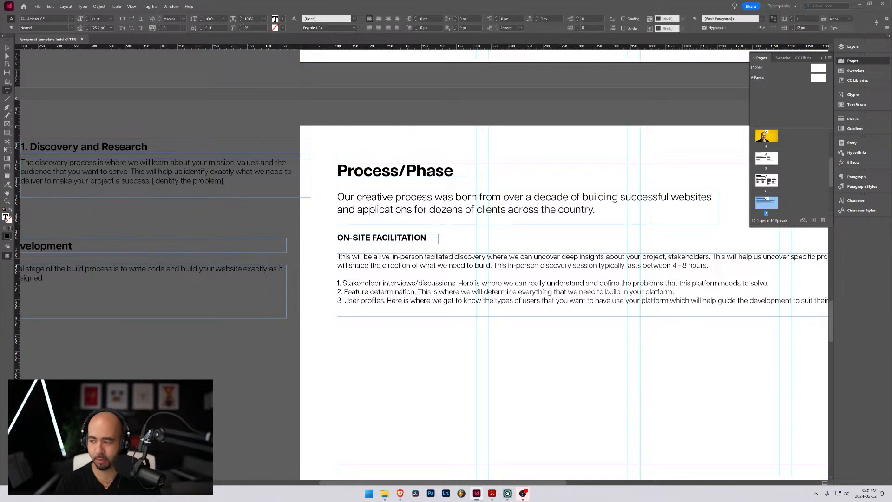
{"action": "type", "text": "Overview"}
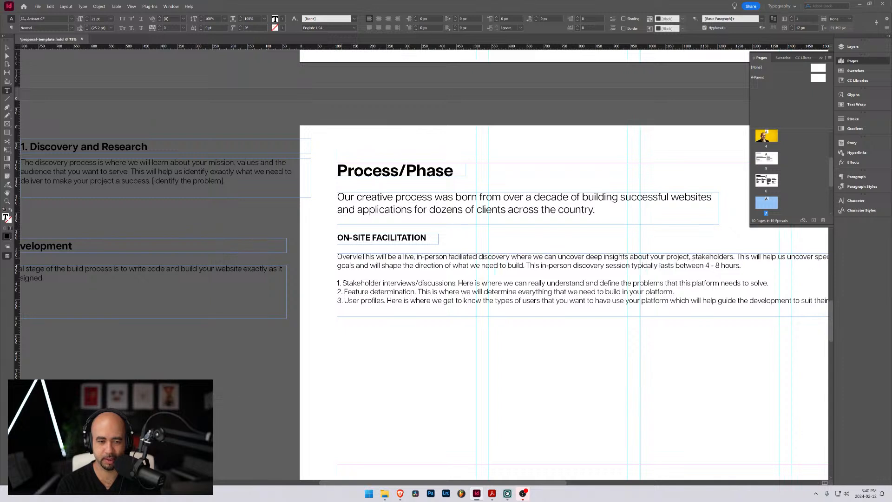
{"action": "key", "text": "Return"}
{"action": "key", "text": "Return"}
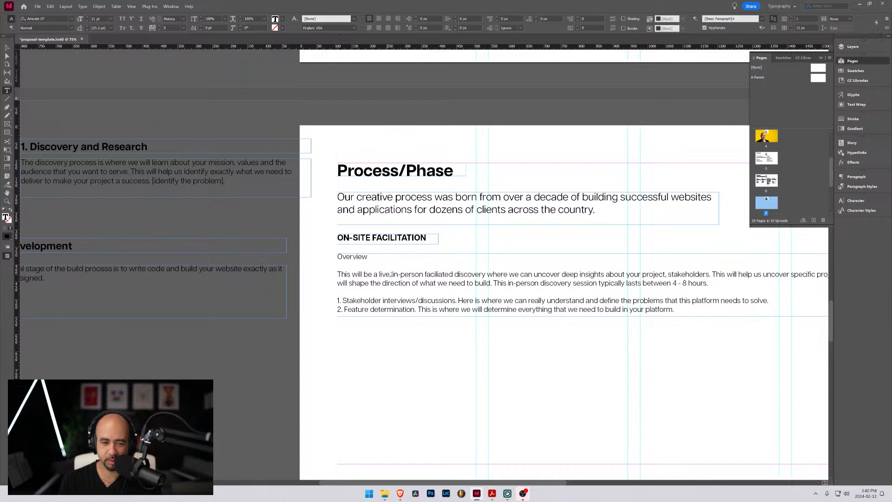
Lengthen the body text frame to about 340 px so all three list items fit, and align it beneath the ON-SITE FACILITATION heading
{"action": "left_click", "coordinate": [713, 283]}
{"action": "left_click", "coordinate": [6, 57]}
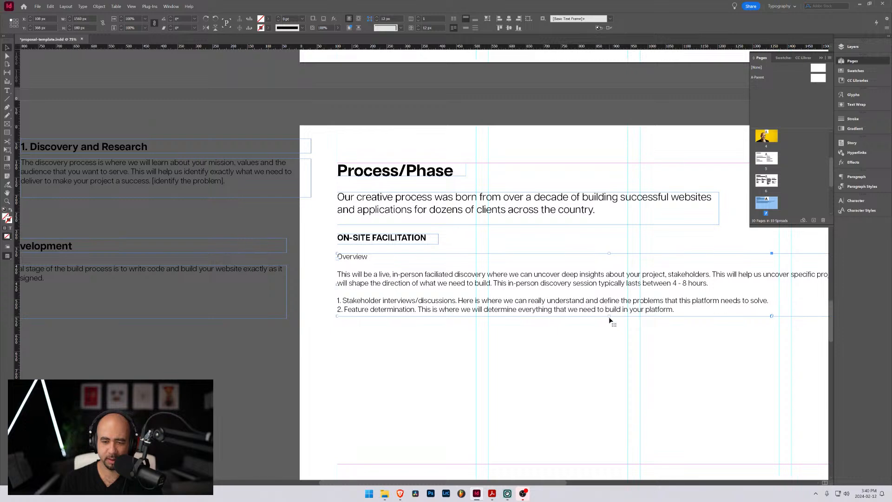
{"action": "left_click_drag", "start_coordinate": [608, 317], "coordinate": [613, 365]}
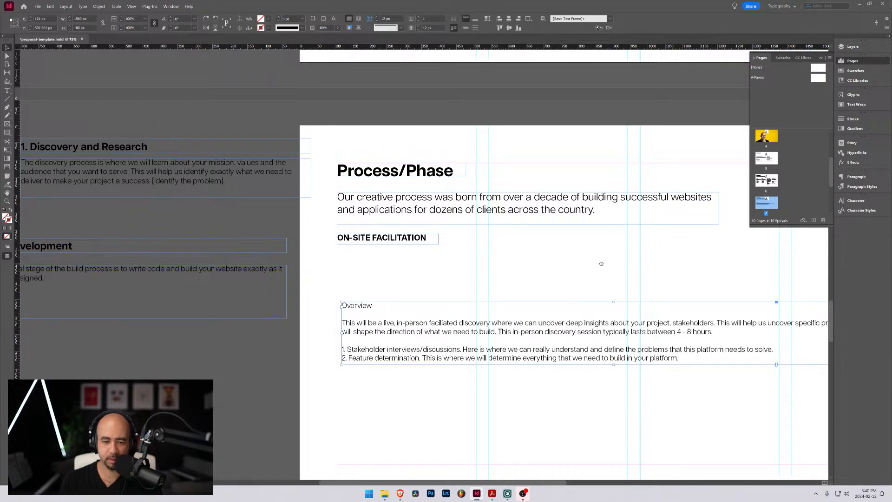
{"action": "left_click_drag", "start_coordinate": [601, 264], "coordinate": [471, 212]}
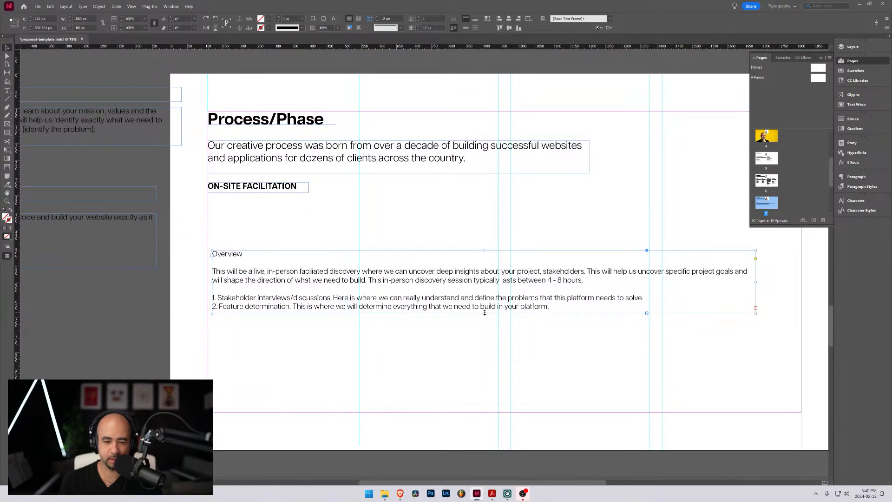
{"action": "left_click_drag", "start_coordinate": [484, 312], "coordinate": [484, 368]}
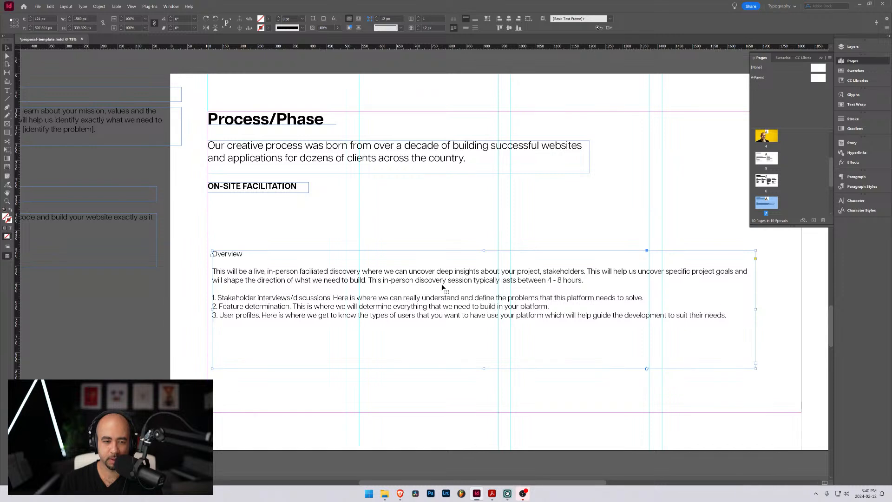
{"action": "left_click_drag", "start_coordinate": [442, 287], "coordinate": [435, 245]}
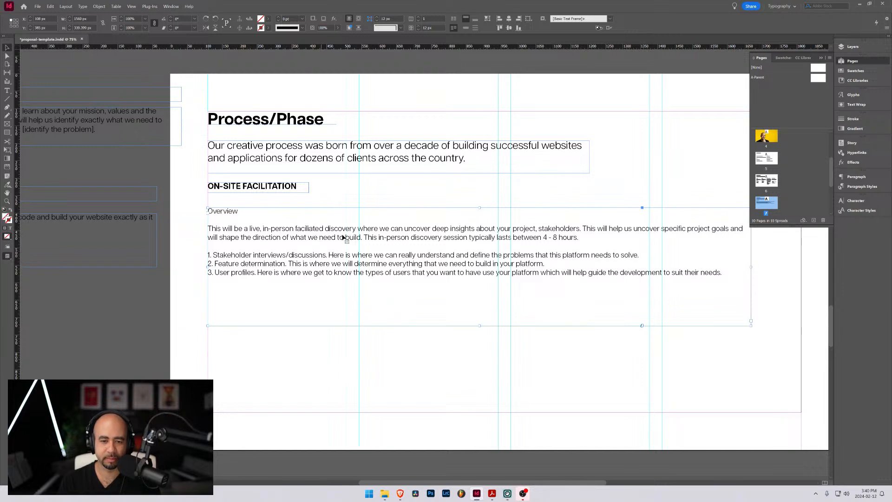
Reword the overview paragraph's first sentence to end with "your project and stakeholders" instead of using a comma
{"action": "double_click", "coordinate": [521, 228]}
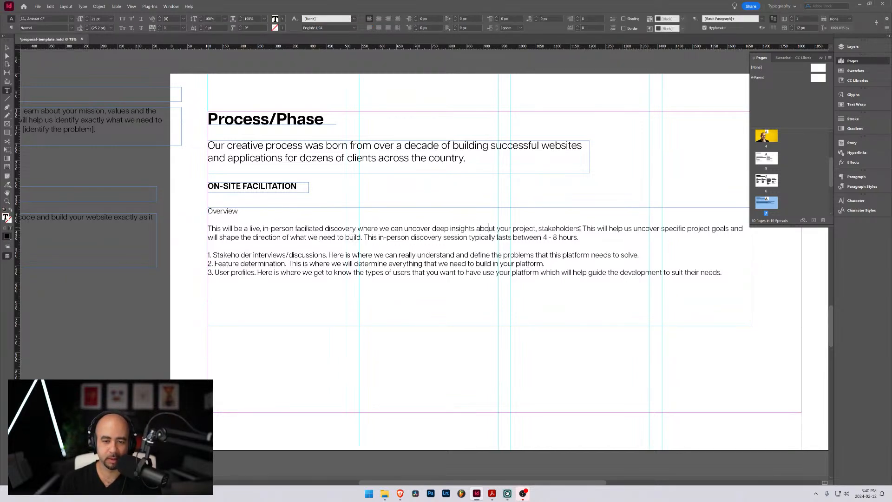
{"action": "left_click_drag", "start_coordinate": [580, 228], "coordinate": [536, 230]}
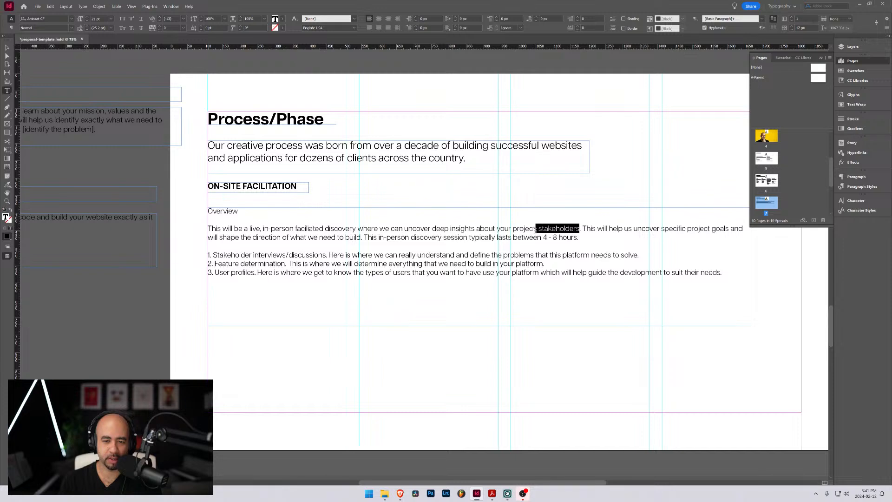
{"action": "left_click", "coordinate": [536, 228]}
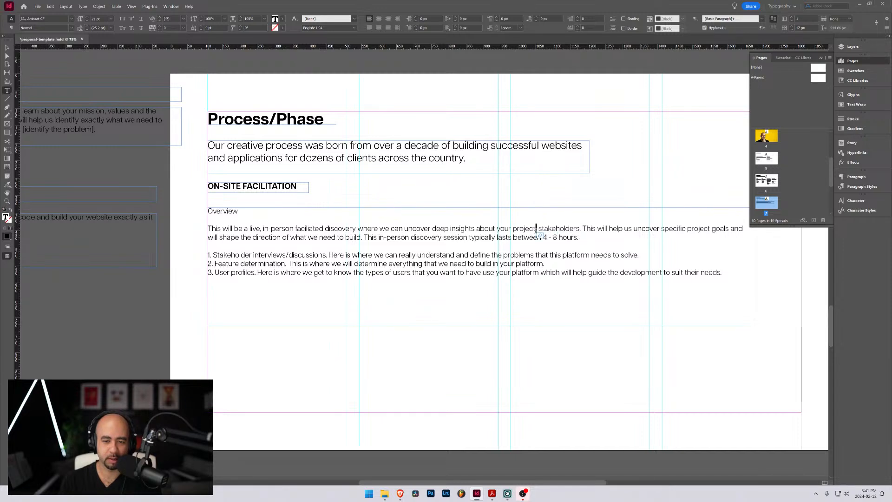
{"action": "type", "text": "and"}
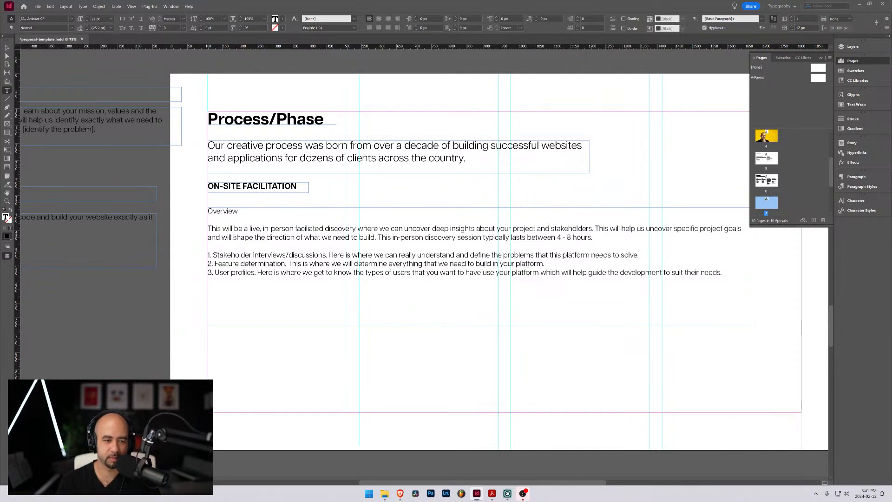
Remove the word "will" from the overview paragraph's second sentence so it reads "and shape the direction of what we need to build"
{"action": "left_click_drag", "start_coordinate": [221, 237], "coordinate": [230, 238]}
{"action": "key", "text": "BackSpace"}
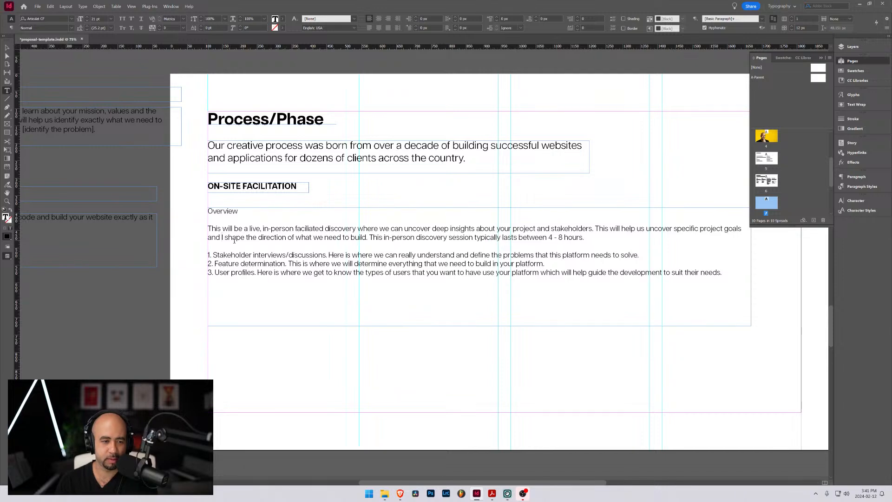
{"action": "key", "text": "ctrl+Delete"}
{"action": "key", "text": "BackSpace"}
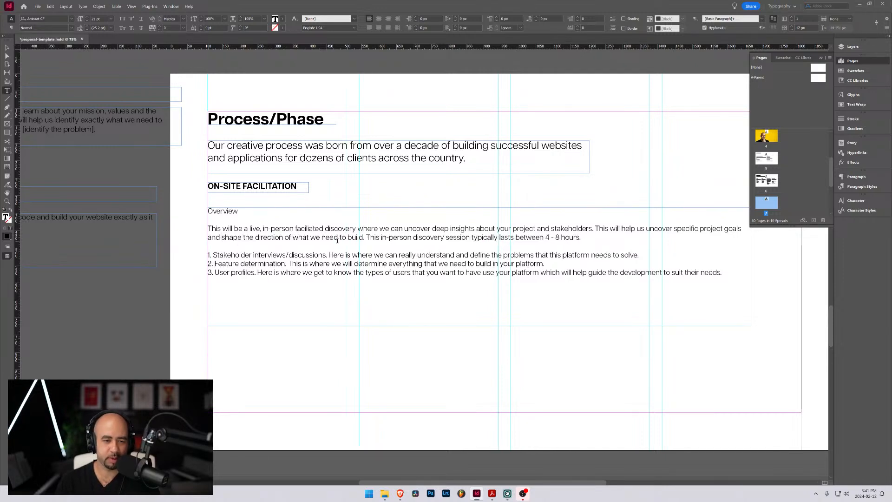
{"action": "left_click_drag", "start_coordinate": [364, 237], "coordinate": [311, 237]}
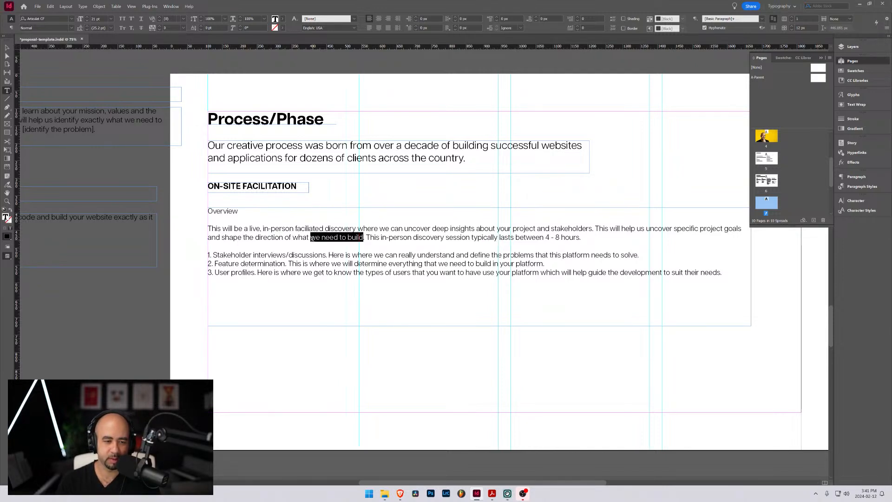
{"action": "left_click", "coordinate": [397, 237]}
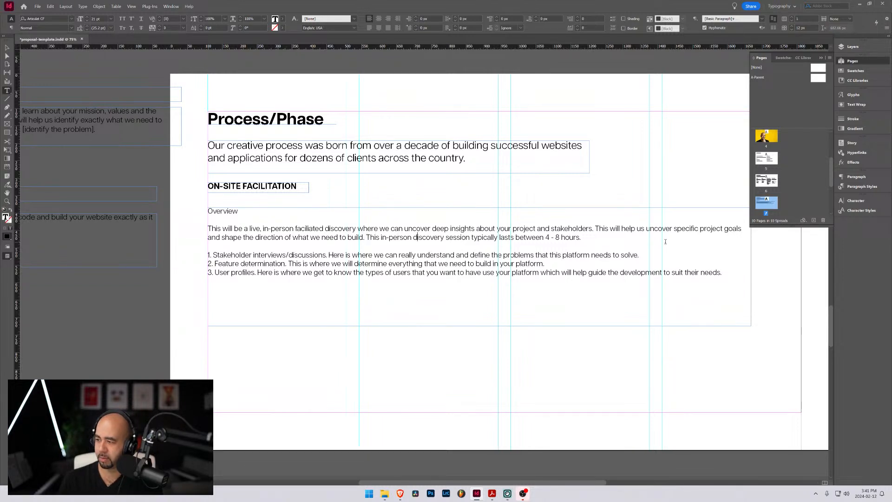
Insert a "Stakeholder Interviews" subheading line below the overview paragraph, followed by blank lines
{"action": "left_click", "coordinate": [584, 237]}
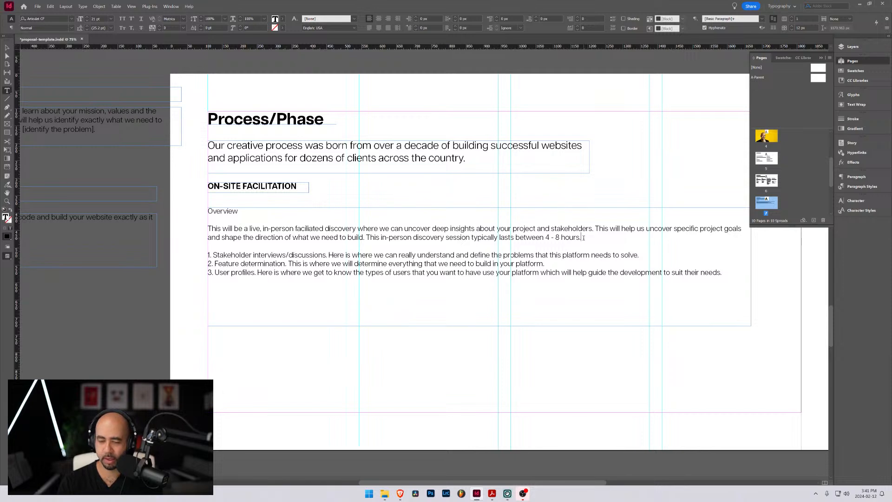
{"action": "key", "text": "Return"}
{"action": "key", "text": "Return"}
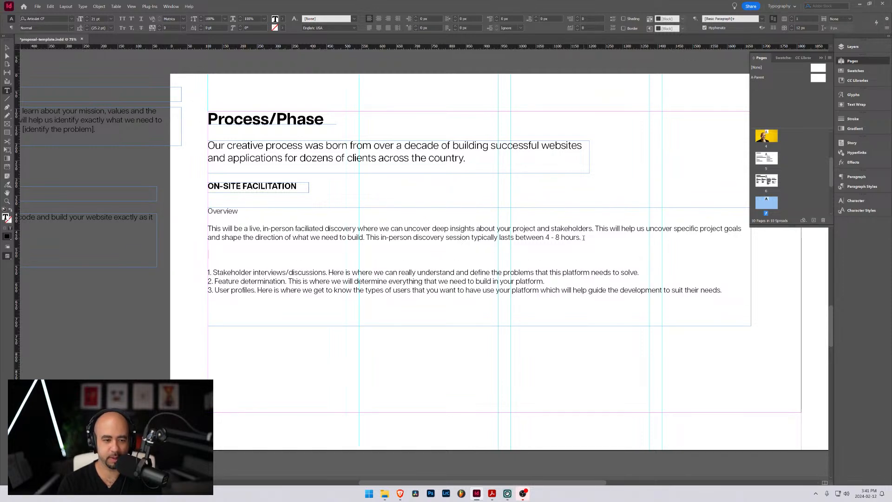
{"action": "type", "text": "S"}
{"action": "key", "text": "BackSpace"}
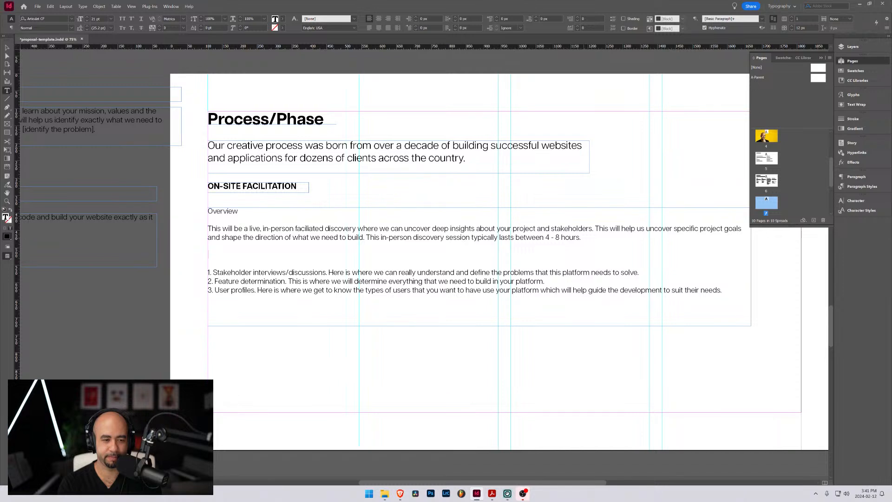
{"action": "type", "text": "Stak"}
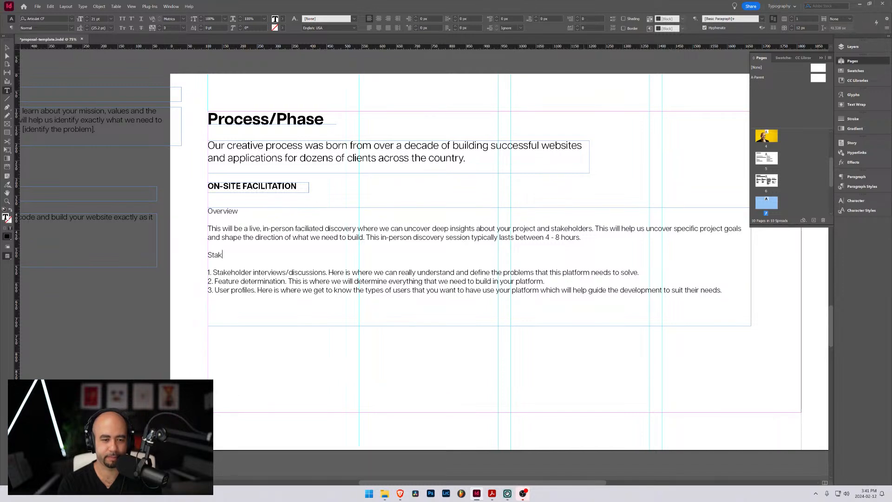
{"action": "type", "text": "eholder "}
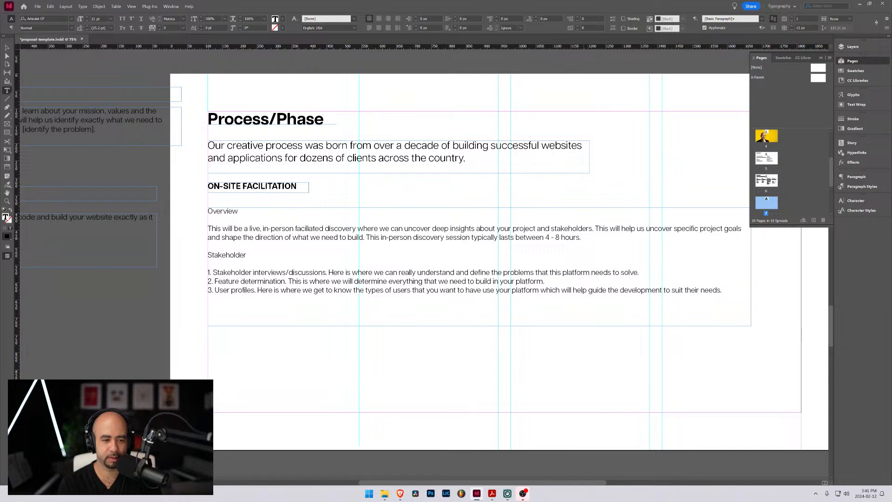
{"action": "type", "text": "Interviews"}
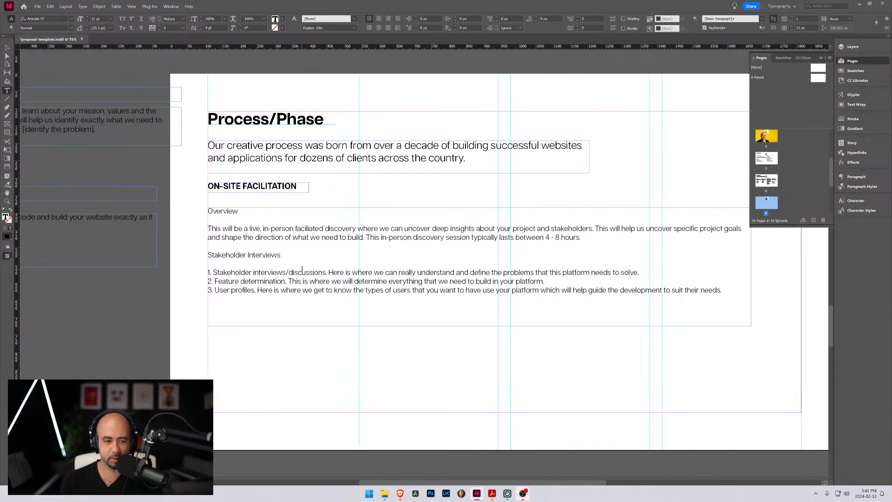
{"action": "key", "text": "Return"}
{"action": "key", "text": "Return"}
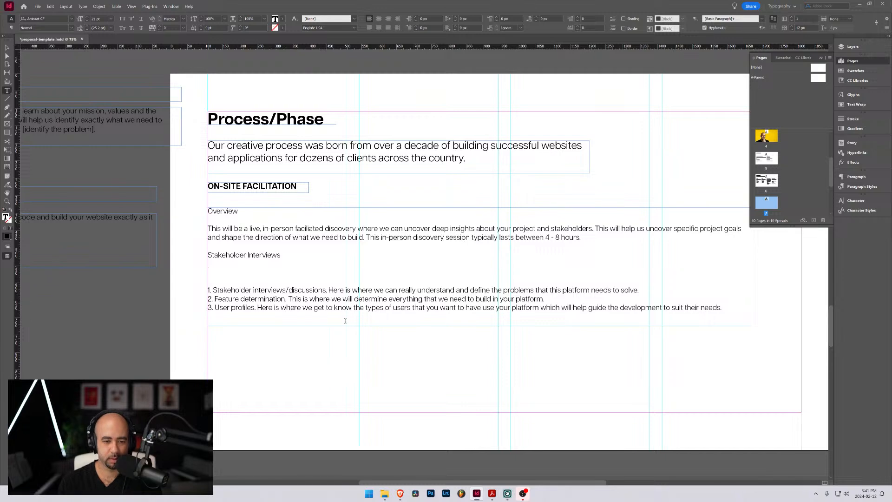
Begin the paragraph beneath the Stakeholder Interviews subheading with "We will"
{"action": "left_click_drag", "start_coordinate": [329, 290], "coordinate": [209, 281]}
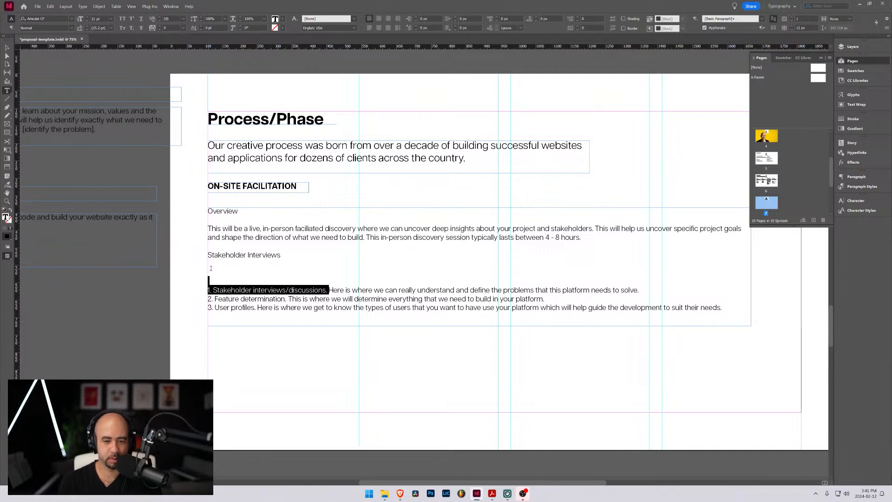
{"action": "left_click", "coordinate": [289, 285]}
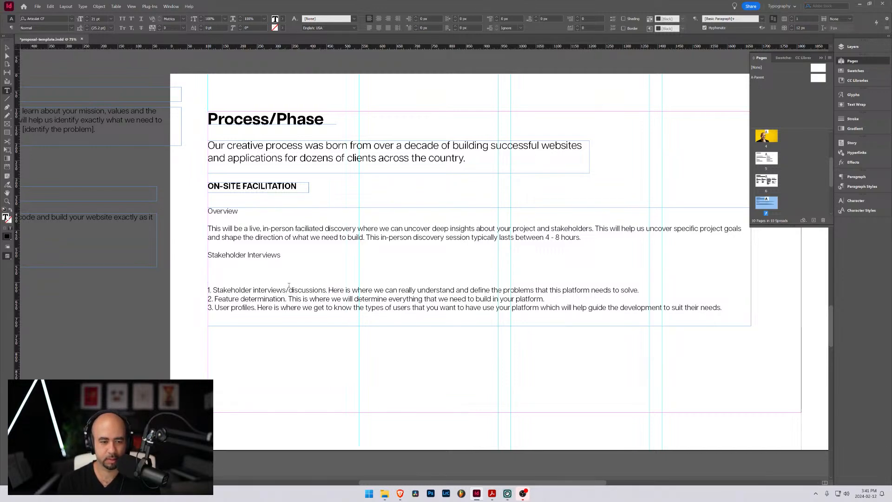
{"action": "left_click", "coordinate": [219, 271]}
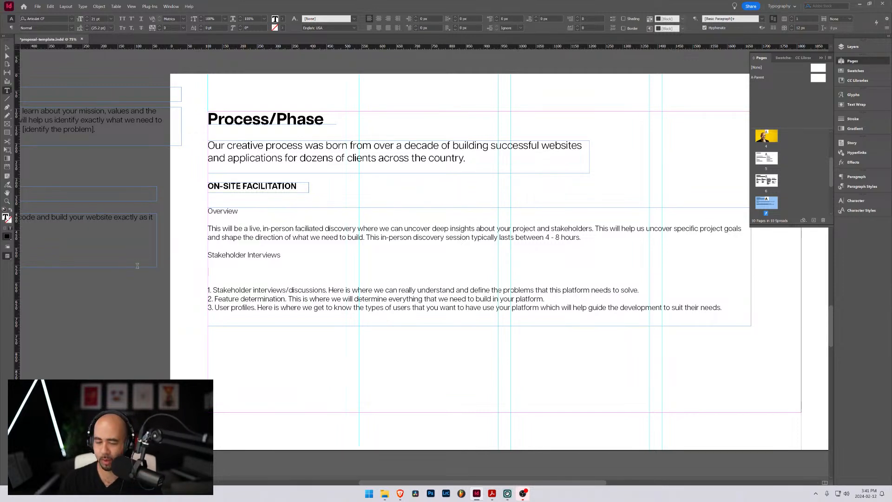
{"action": "left_click", "coordinate": [213, 269]}
{"action": "type", "text": "W"}
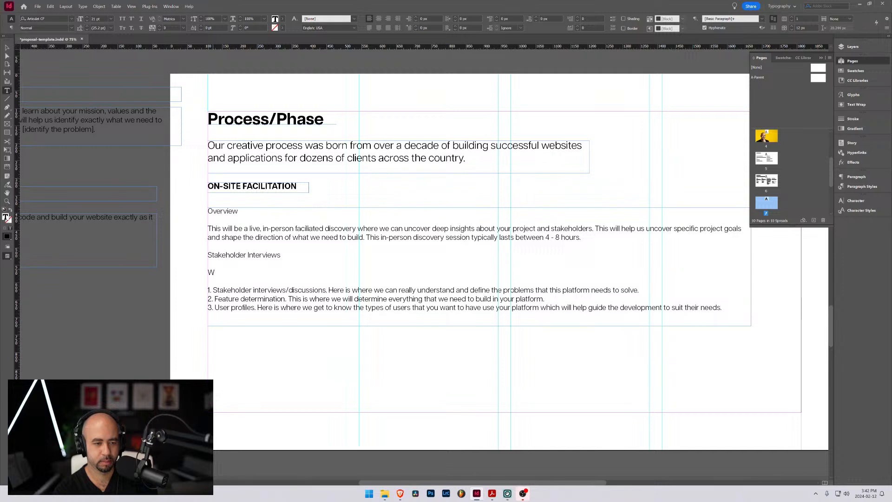
{"action": "type", "text": "e wil"}
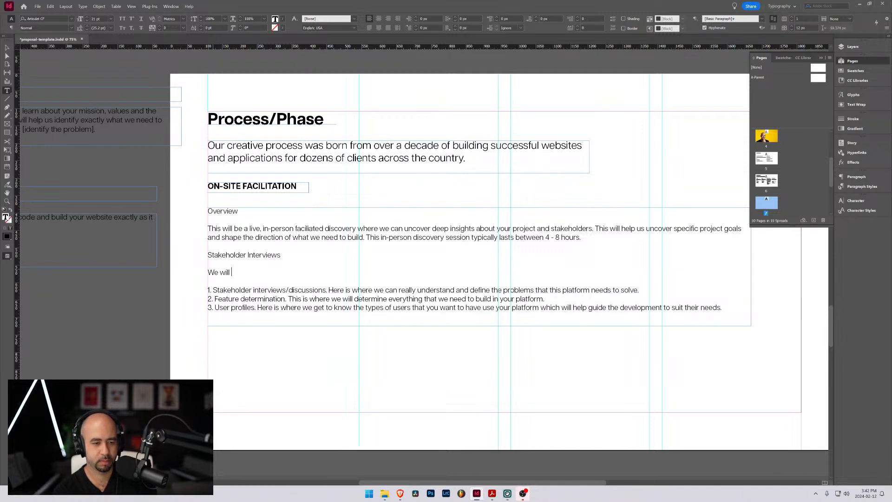
{"action": "type", "text": "l"}
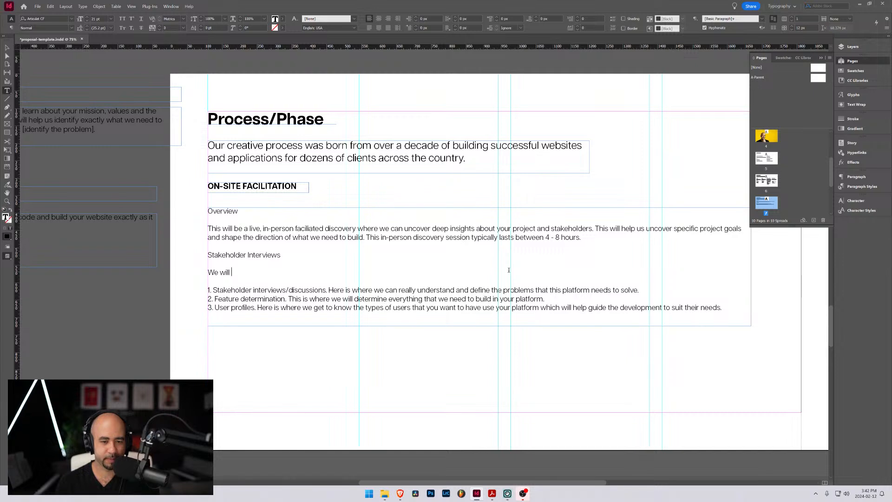
Add two line breaks after "We will" and lengthen the body text frame to 542 px so the whole list fits
{"action": "key", "text": "Return"}
{"action": "key", "text": "Return"}
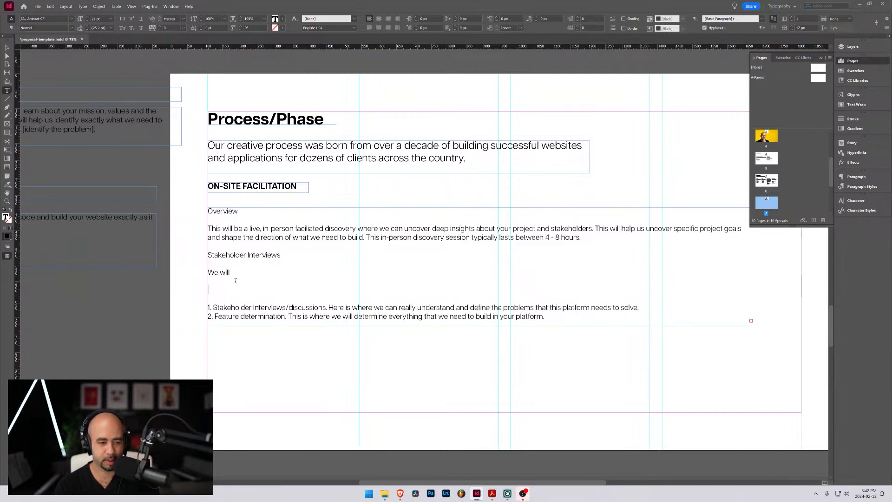
{"action": "key", "text": "Escape"}
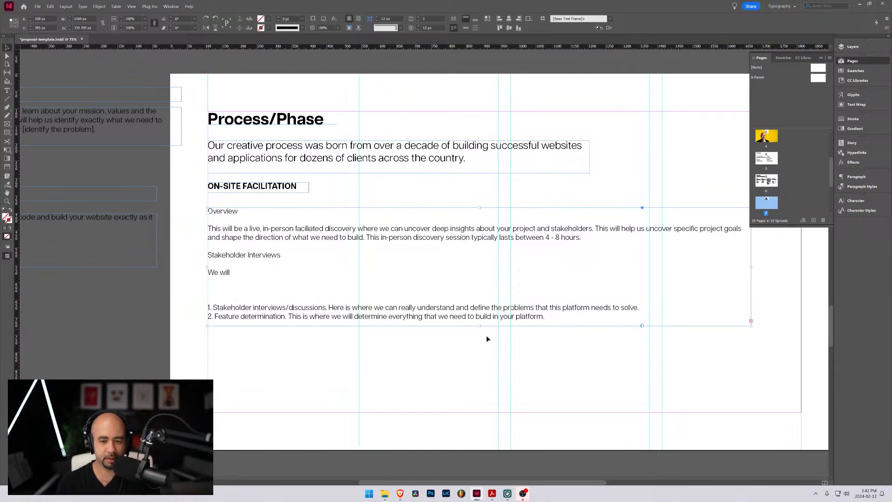
{"action": "left_click_drag", "start_coordinate": [482, 326], "coordinate": [483, 396]}
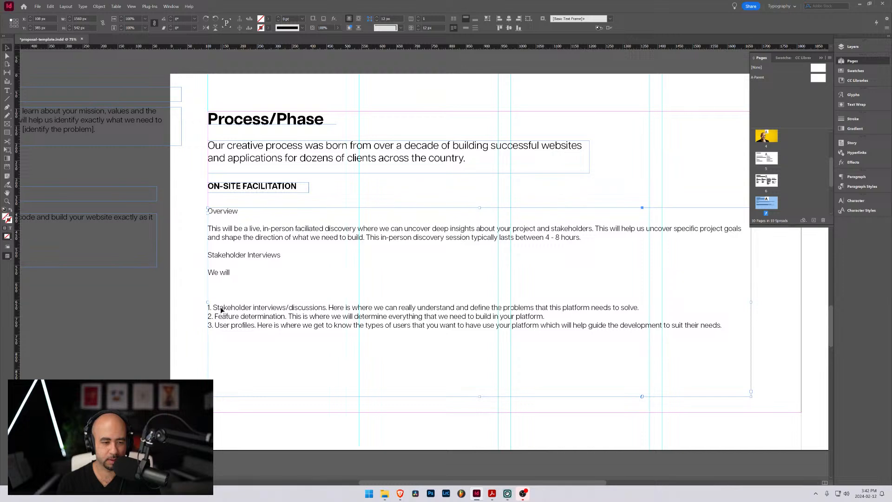
Add a "User Profiles" subheading line below "We will", with an empty line under it
{"action": "double_click", "coordinate": [214, 284]}
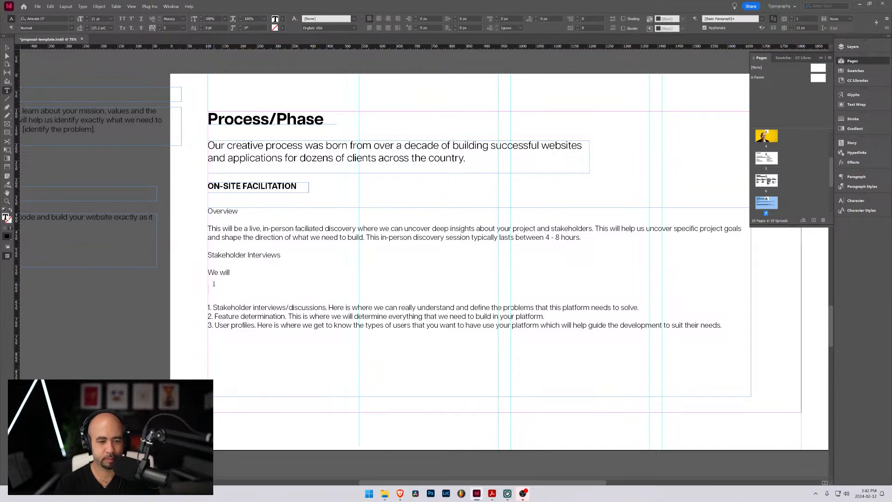
{"action": "type", "text": "User "}
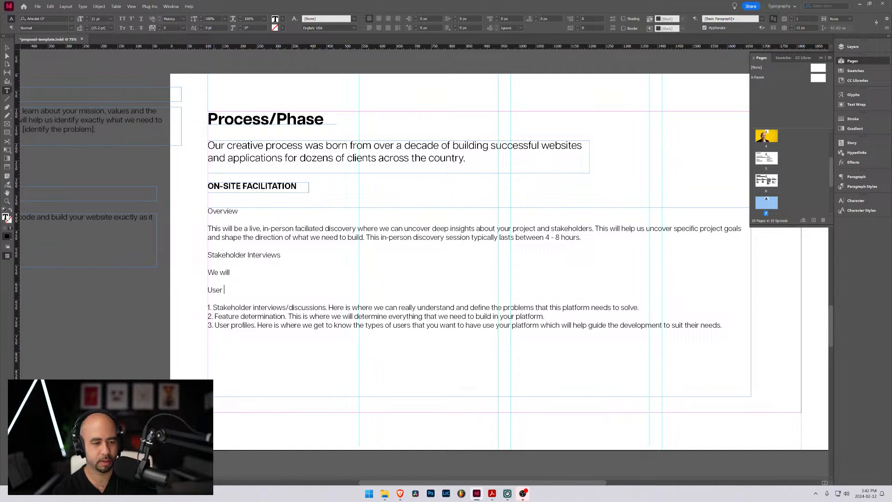
{"action": "type", "text": "Profiles"}
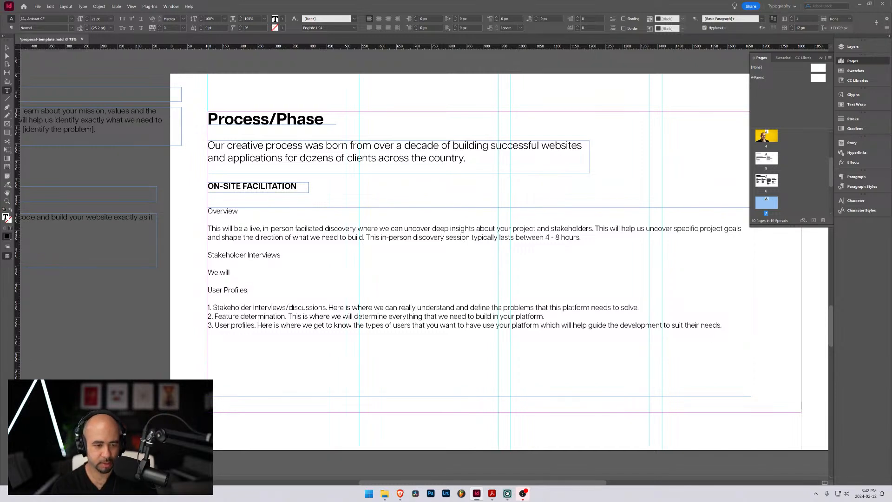
{"action": "key", "text": "Return"}
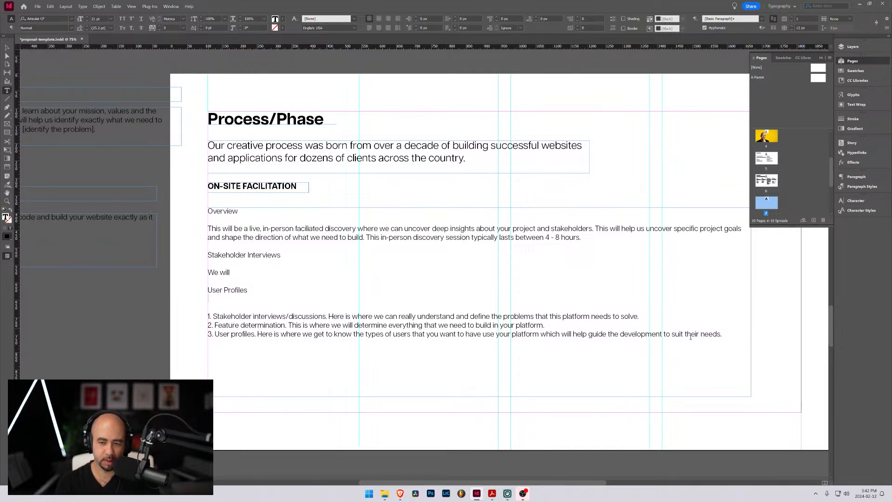
Move the description sentence from list item 3 to beneath the User Profiles subheading, separated from it by a blank line
{"action": "left_click_drag", "start_coordinate": [727, 334], "coordinate": [255, 334]}
{"action": "key", "text": "ctrl+c"}
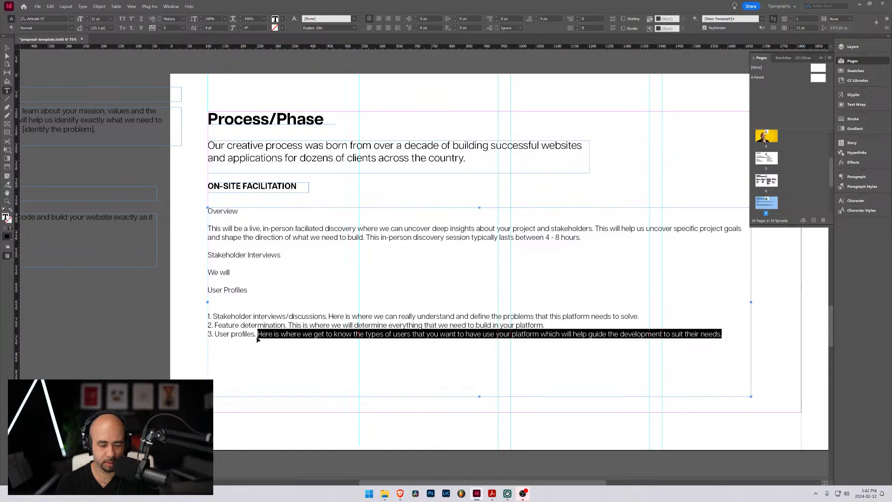
{"action": "key", "text": "BackSpace"}
{"action": "left_click", "coordinate": [218, 300]}
{"action": "key", "text": "ctrl+v"}
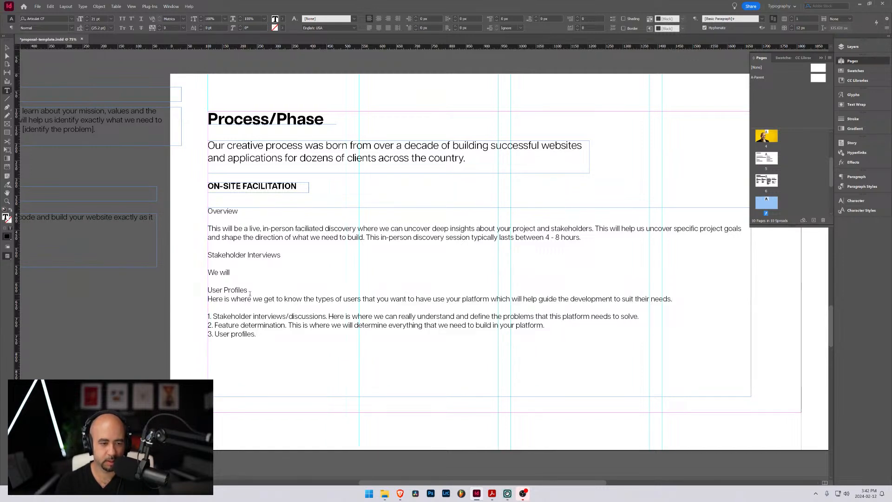
{"action": "left_click", "coordinate": [250, 290]}
{"action": "key", "text": "Return"}
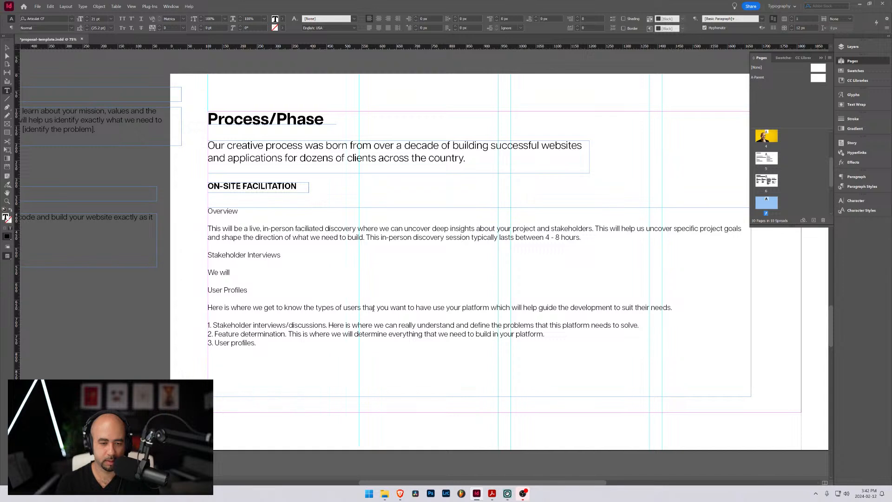
{"action": "left_click_drag", "start_coordinate": [376, 308], "coordinate": [444, 308]}
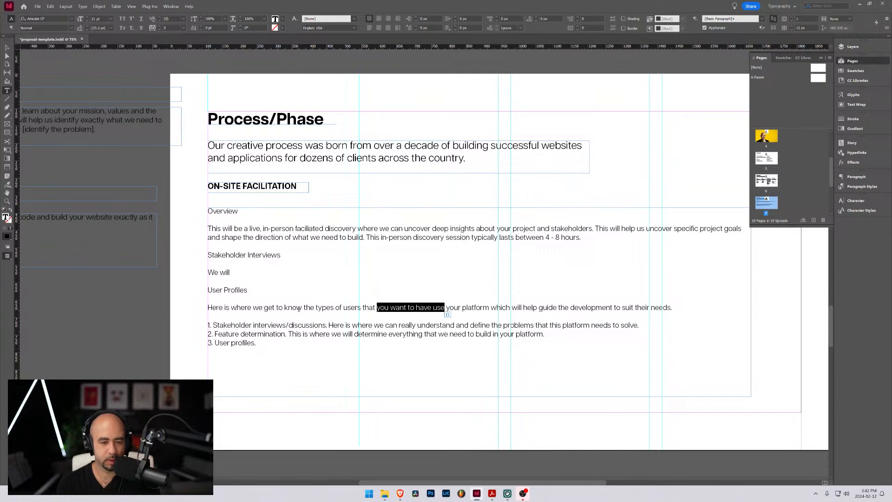
{"action": "left_click", "coordinate": [317, 307]}
{"action": "left_click_drag", "start_coordinate": [317, 307], "coordinate": [342, 308]}
{"action": "type", "text": "tartg"}
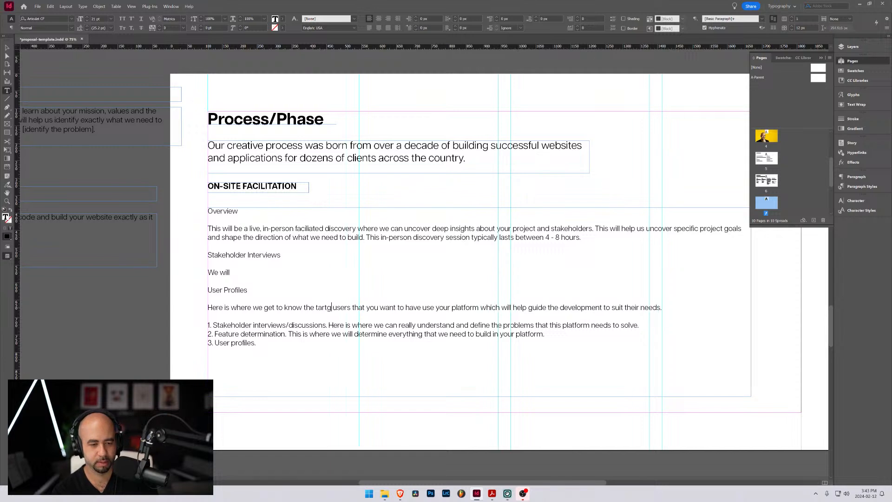
{"action": "key", "text": "ctrl+z"}
{"action": "key", "text": "ctrl+z"}
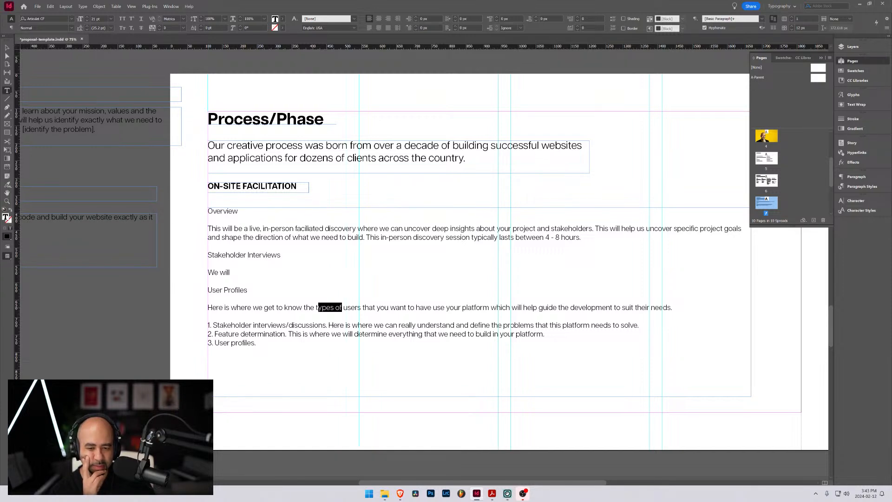
Delete "which will help guide the development to suit their needs." from the end of the User Profiles sentence
{"action": "left_click", "coordinate": [673, 307]}
{"action": "left_click_drag", "start_coordinate": [673, 307], "coordinate": [492, 307]}
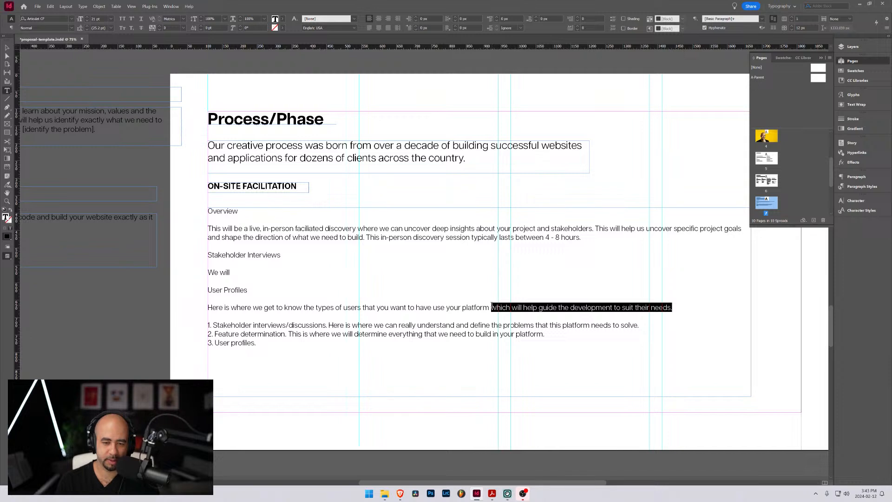
{"action": "key", "text": "BackSpace"}
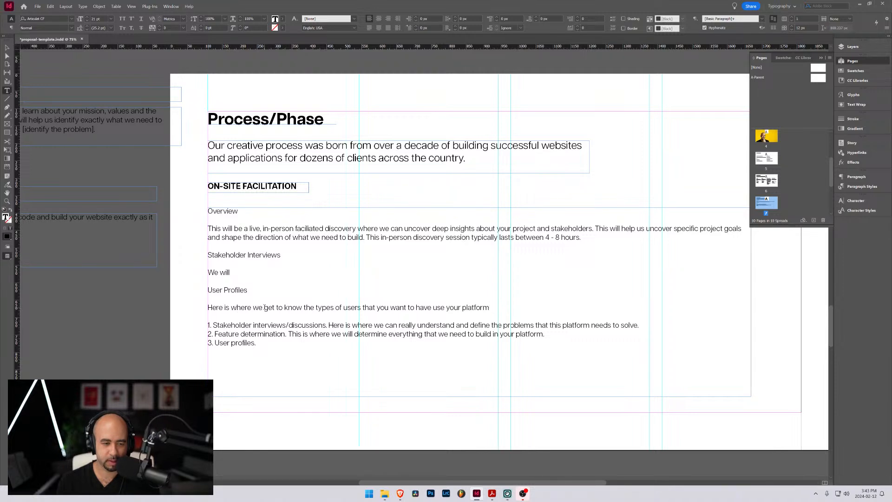
Replace "get to know" in the User Profiles sentence with "will define the key users of the platform"
{"action": "left_click_drag", "start_coordinate": [264, 307], "coordinate": [303, 308]}
{"action": "type", "text": "will define th"}
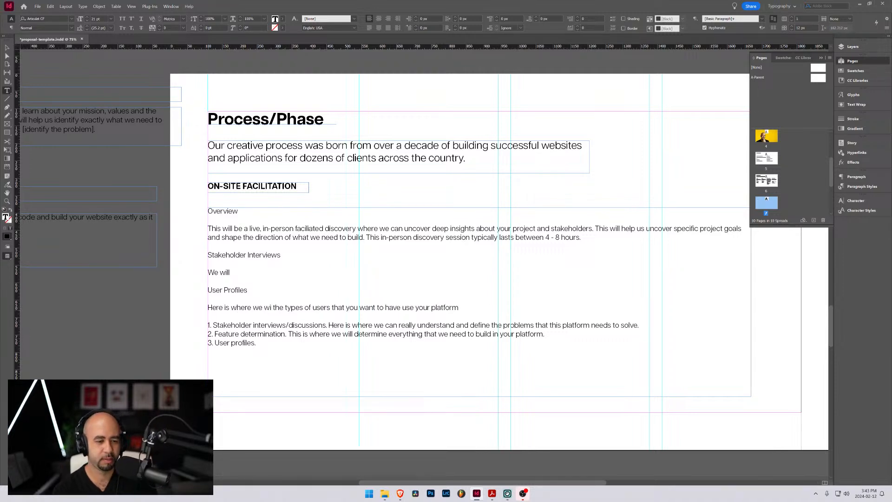
{"action": "type", "text": "e key"}
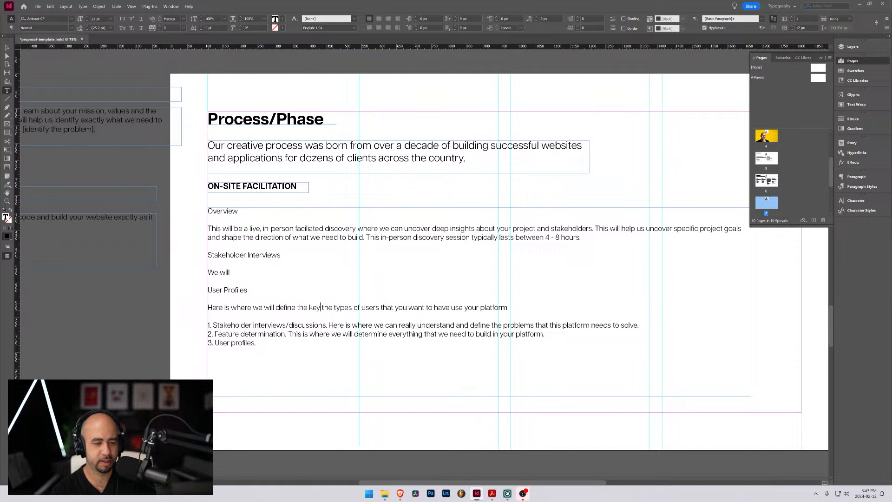
{"action": "type", "text": " users that"}
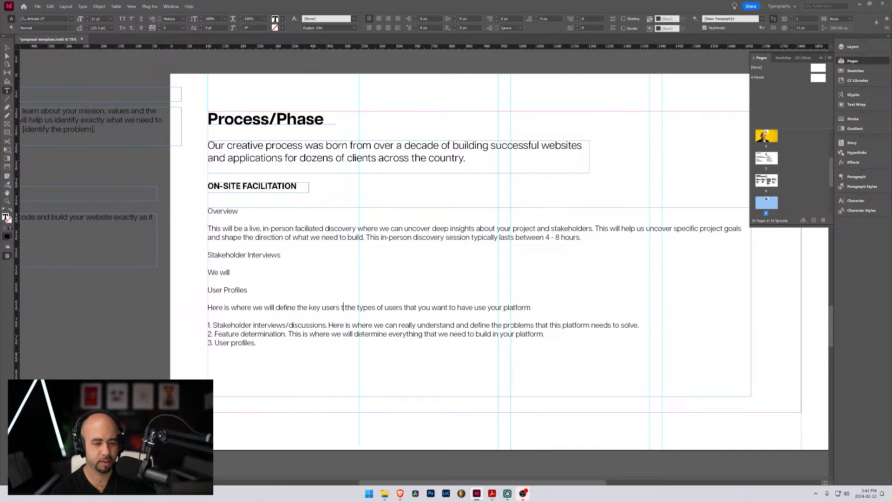
{"action": "key", "text": "BackSpace"}
{"action": "key", "text": "BackSpace"}
{"action": "key", "text": "BackSpace"}
{"action": "key", "text": "BackSpace"}
{"action": "key", "text": "BackSpace"}
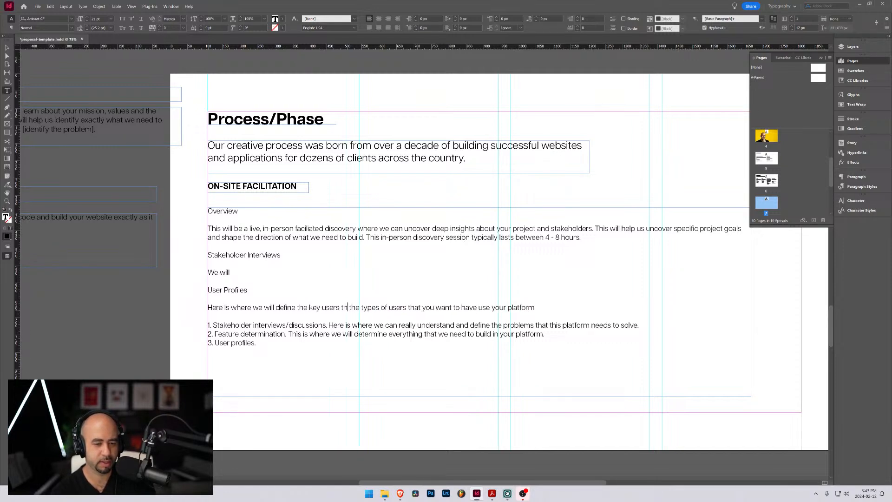
{"action": "type", "text": "of the platf"}
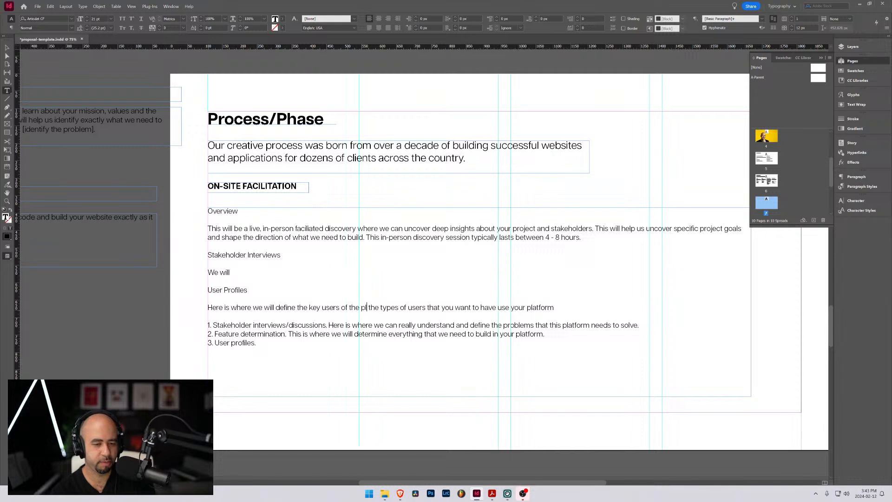
{"action": "type", "text": "orm"}
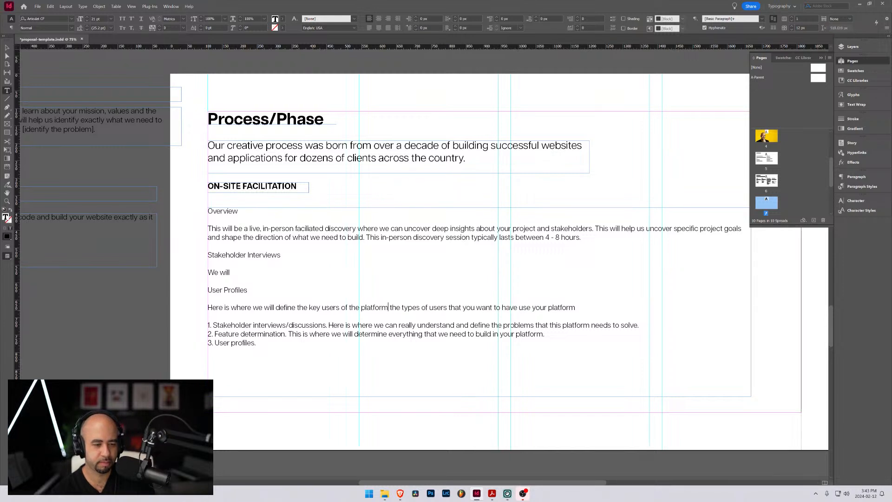
{"action": "type", "text": " and"}
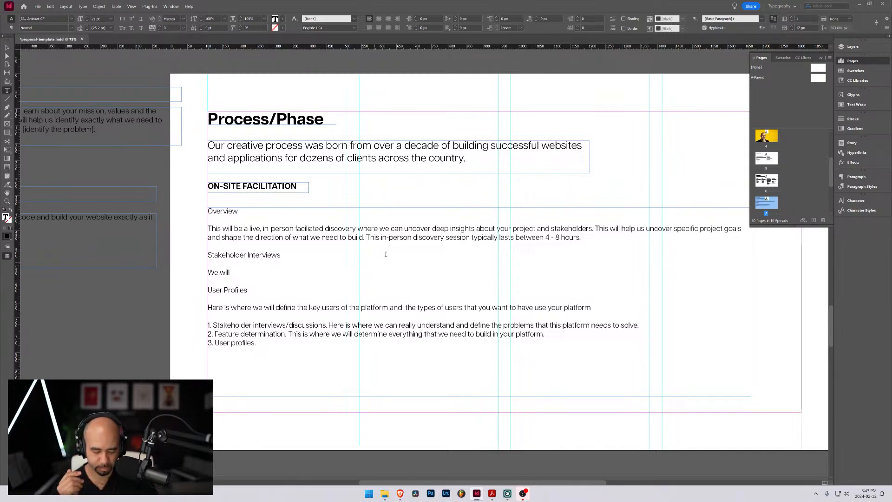
Continue the User Profiles sentence after "platform" with "and identify potential pain points they have."
{"action": "type", "text": "id"}
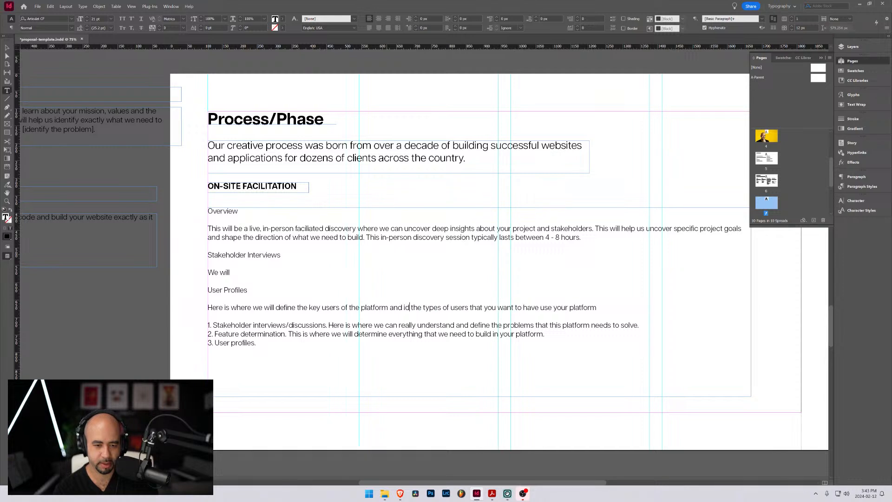
{"action": "type", "text": "entify"}
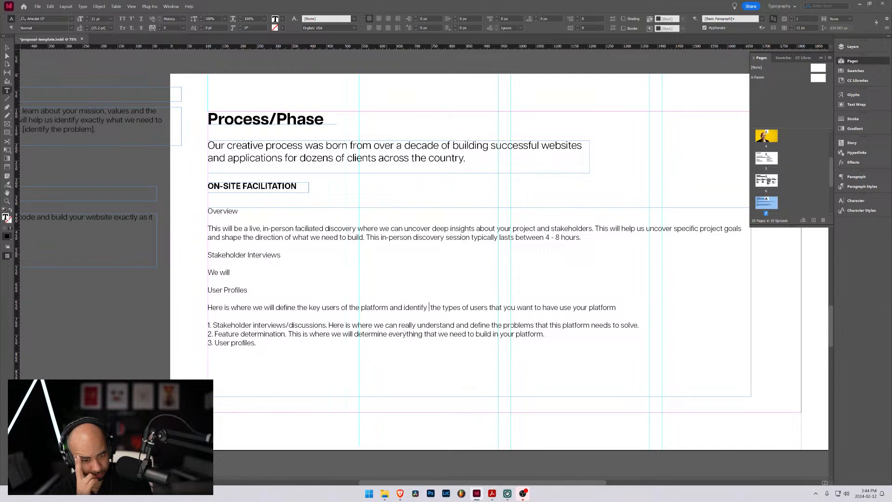
{"action": "type", "text": " potential"}
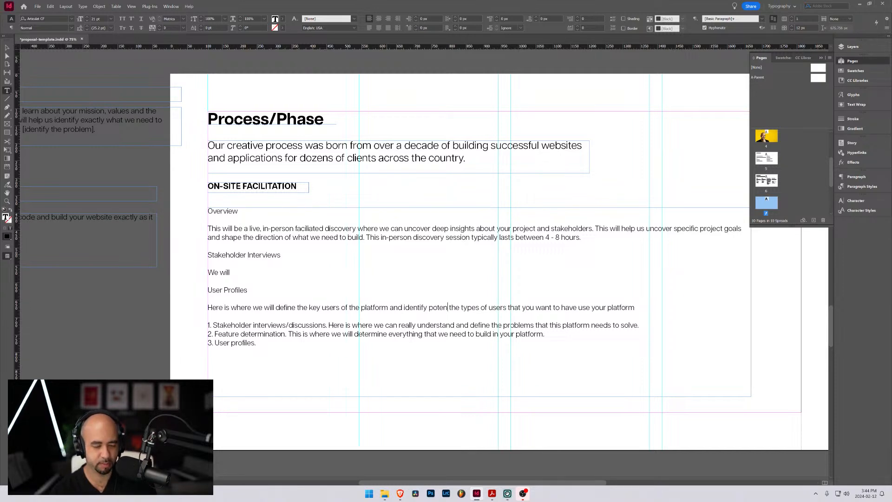
{"action": "type", "text": " pain points"}
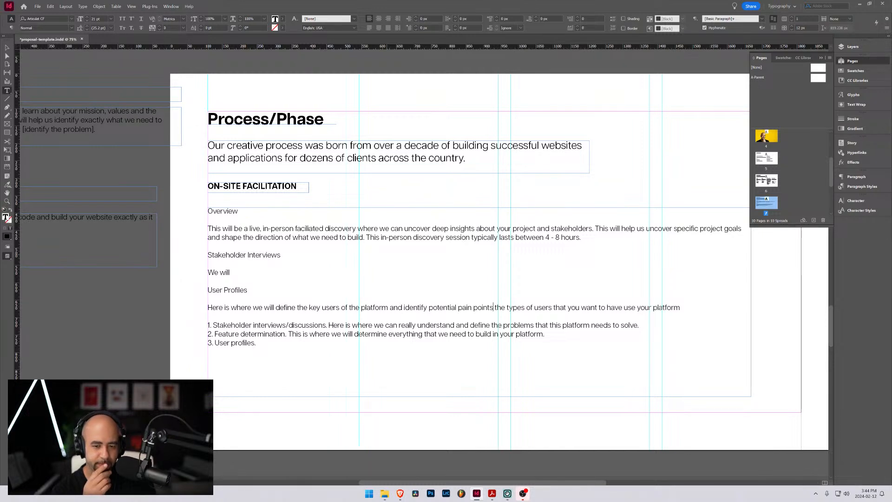
{"action": "type", "text": "they have."}
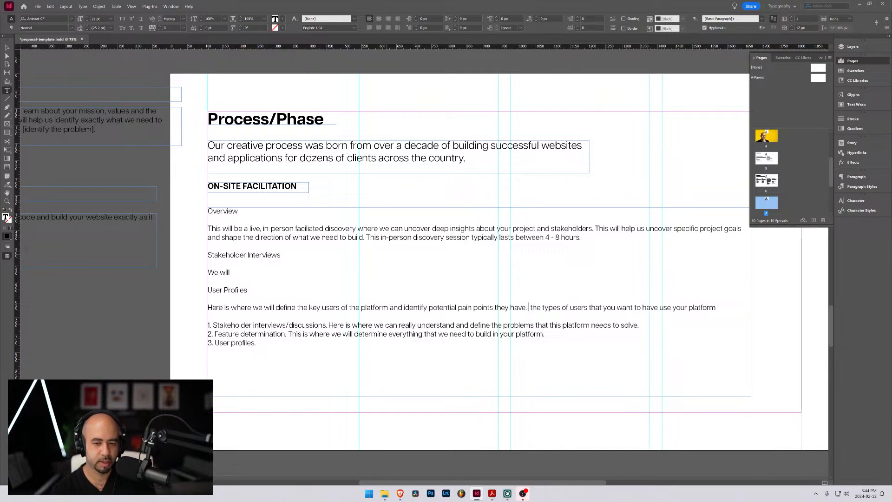
{"action": "key", "text": "BackSpace"}
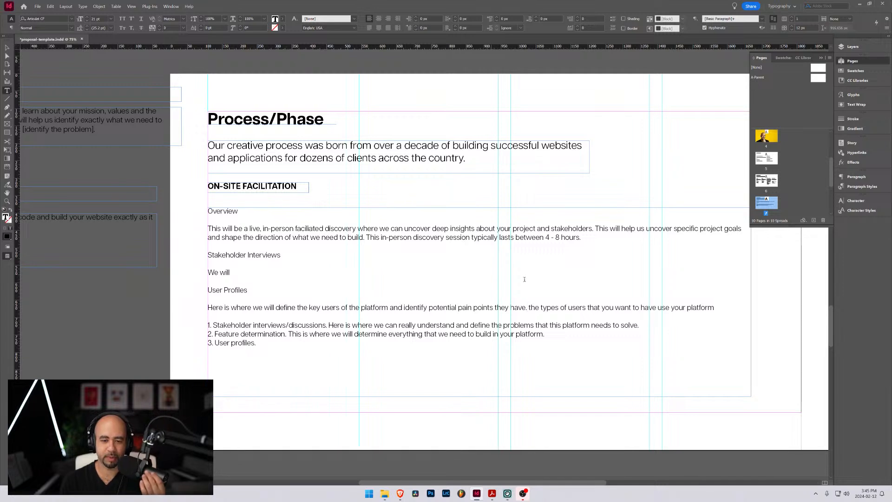
Delete the leftover "the types of users that you want to have use your platform" from the User Profiles sentence
{"action": "left_click", "coordinate": [716, 307]}
{"action": "left_click_drag", "start_coordinate": [714, 307], "coordinate": [528, 307]}
{"action": "key", "text": "BackSpace"}
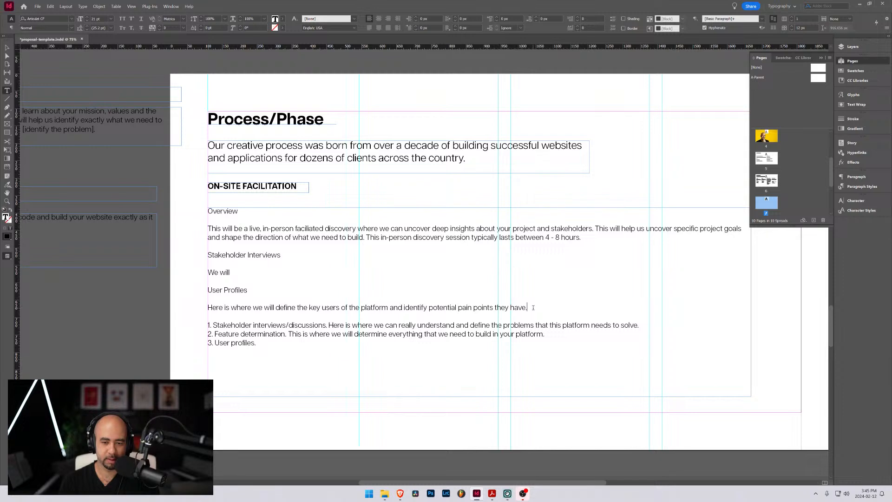
Add a "Feature Matrix" subheading below the User Profiles paragraph, followed by a blank line
{"action": "key", "text": "Return"}
{"action": "type", "text": "Fe"}
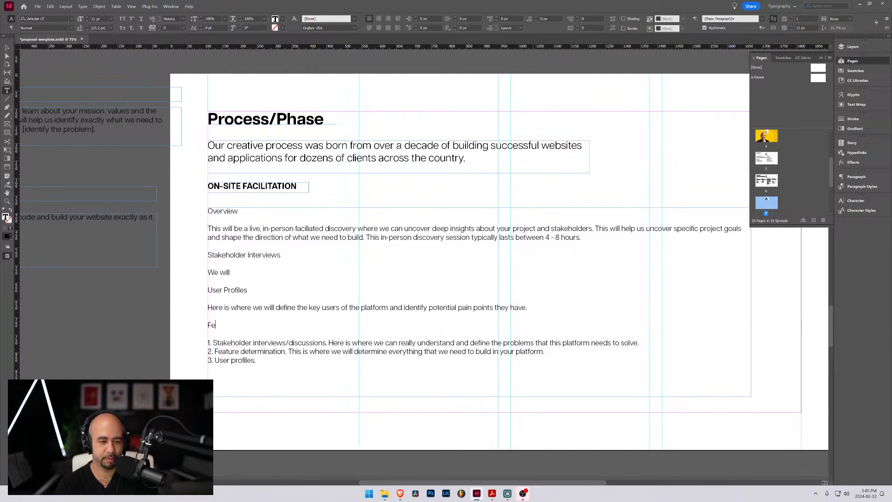
{"action": "type", "text": "ature Matrix"}
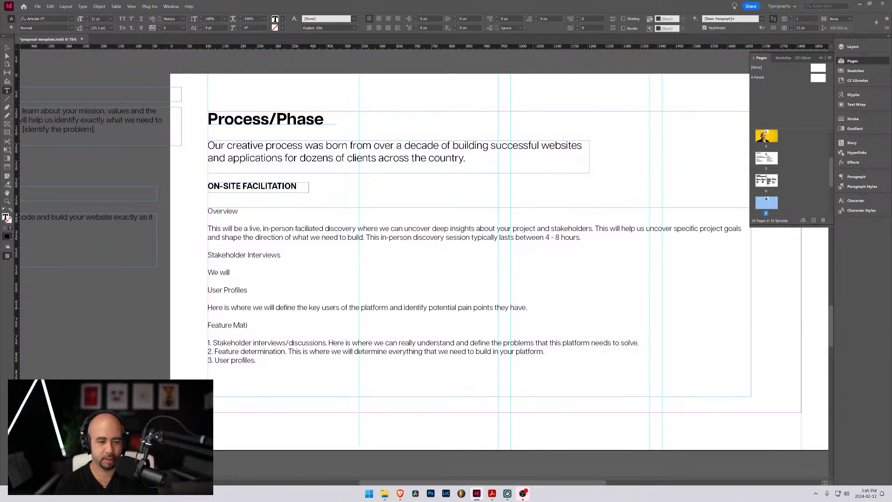
{"action": "key", "text": "Return"}
{"action": "key", "text": "Return"}
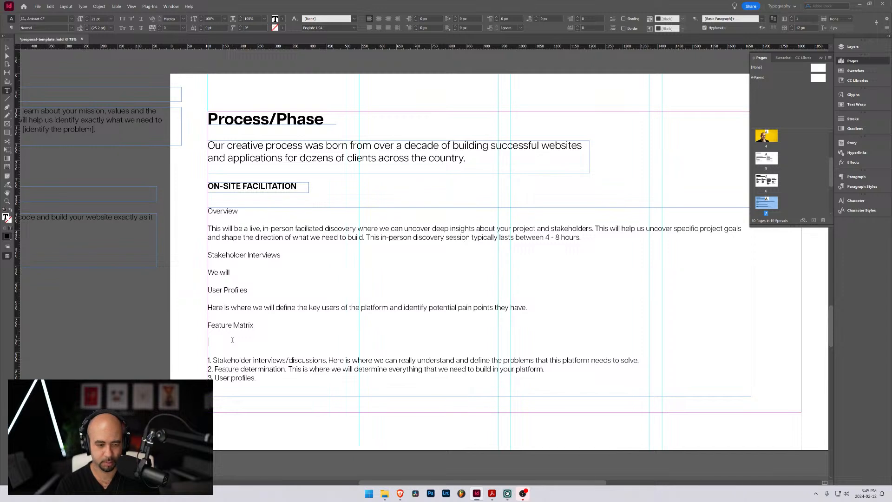
Under Feature Matrix, write "This is the heart of the project where we will decide what functionality we will develop in the platform."
{"action": "type", "text": "This is the hea"}
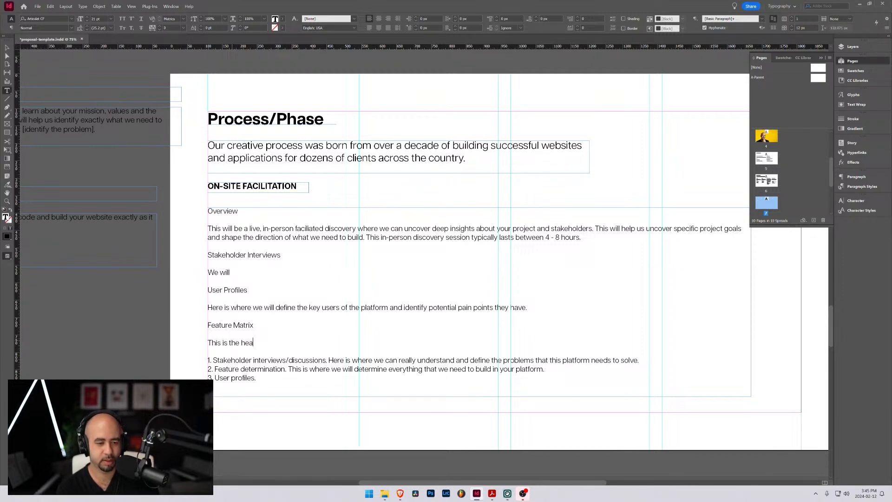
{"action": "type", "text": "rt of the project wh"}
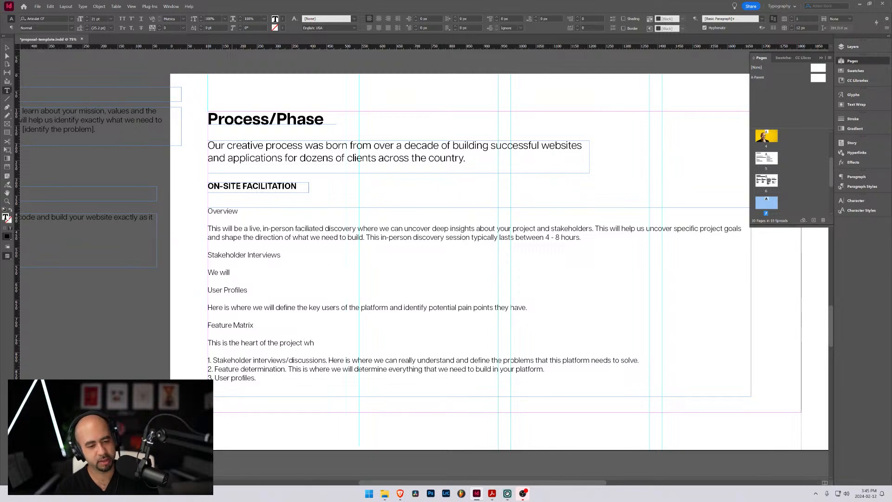
{"action": "type", "text": "ere we wi"}
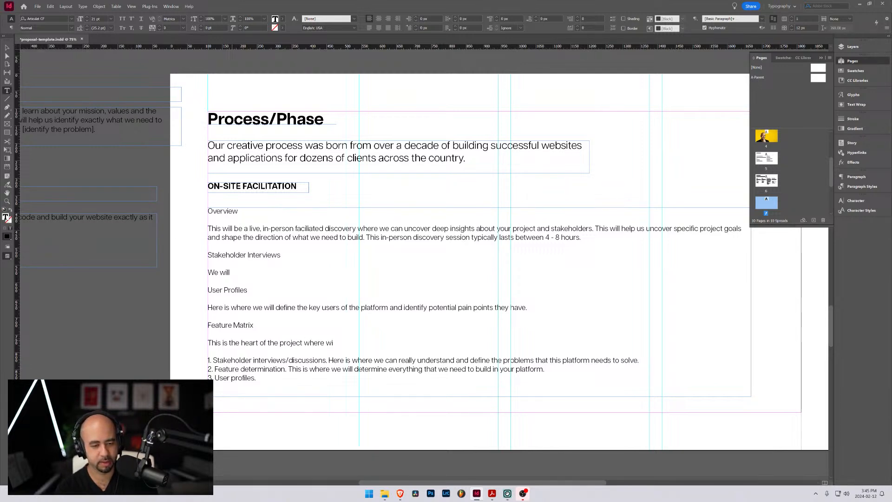
{"action": "key", "text": "BackSpace"}
{"action": "type", "text": "e will decide whate"}
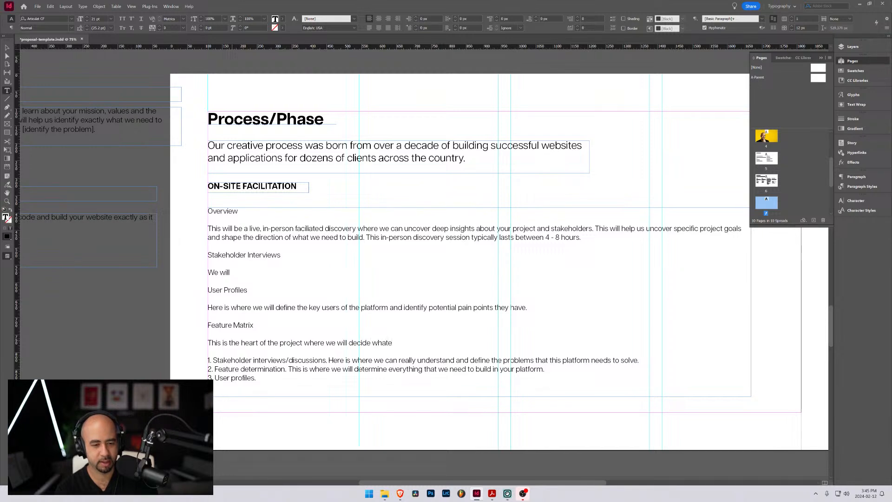
{"action": "key", "text": "BackSpace"}
{"action": "type", "text": "t functionality"}
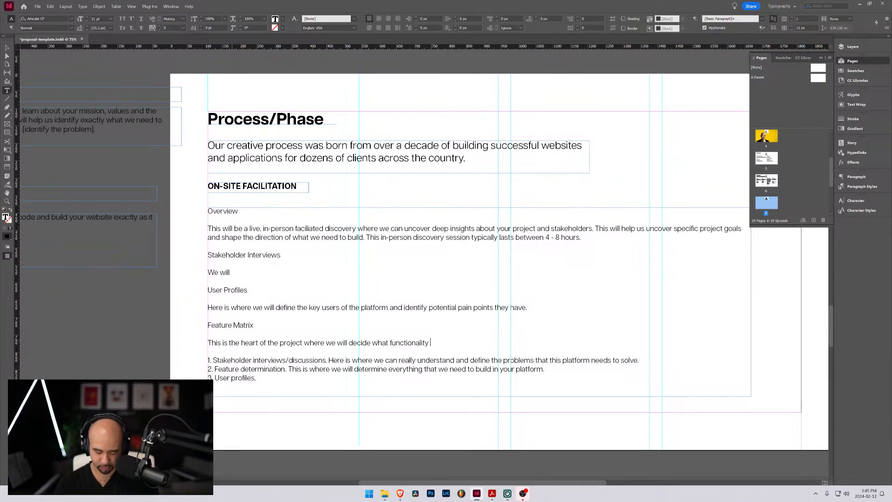
{"action": "type", "text": "we will de"}
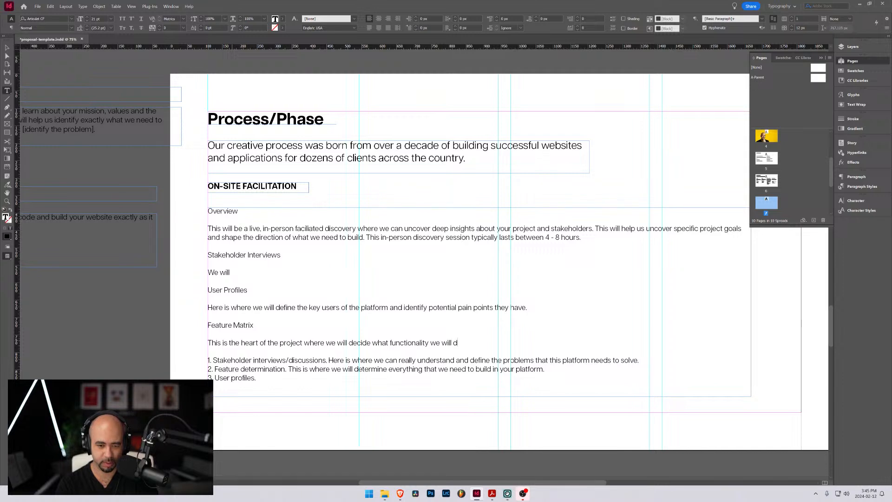
{"action": "type", "text": "velop in"}
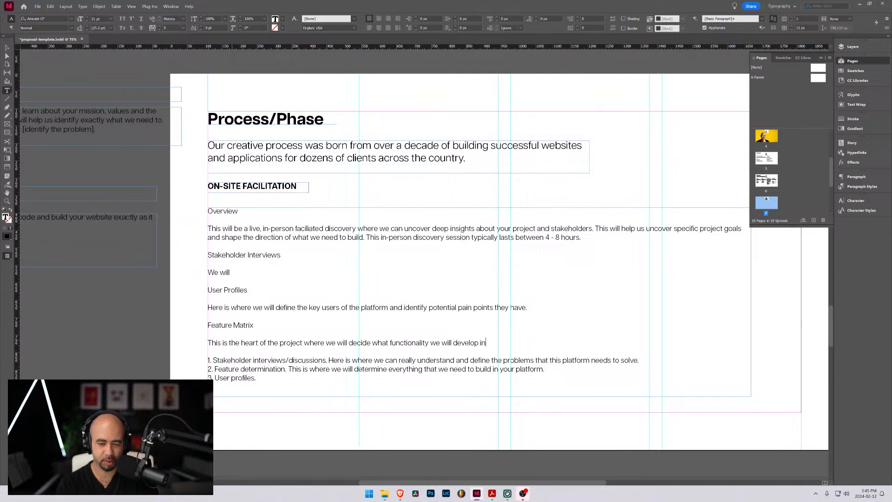
{"action": "type", "text": " the plat"}
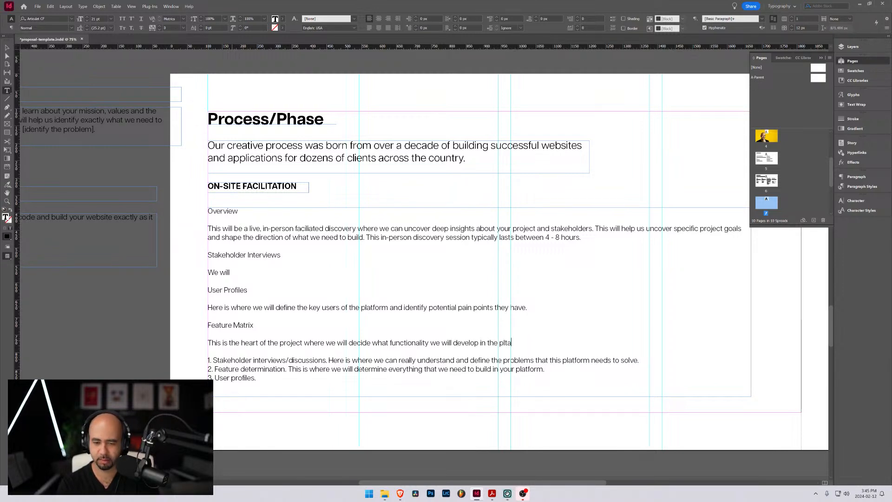
{"action": "type", "text": "form."}
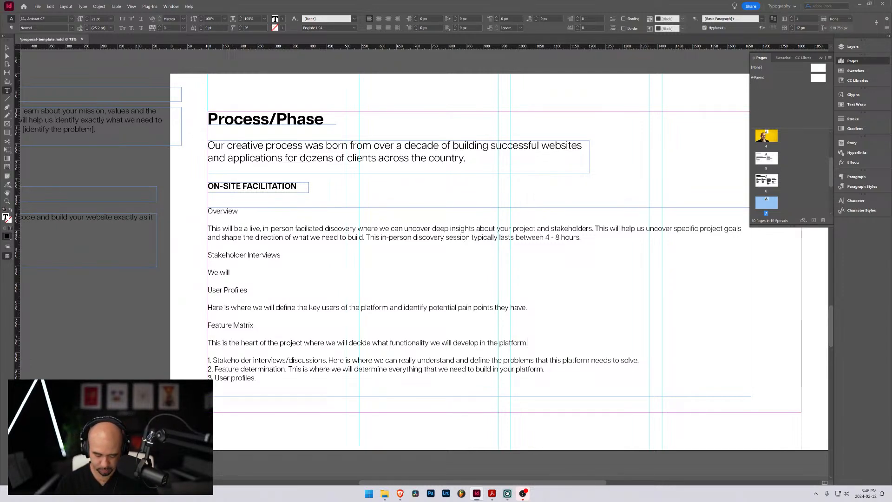
Append the sentence "This will layout the final scope for the project." to the Feature Matrix paragraph
{"action": "type", "text": "This"}
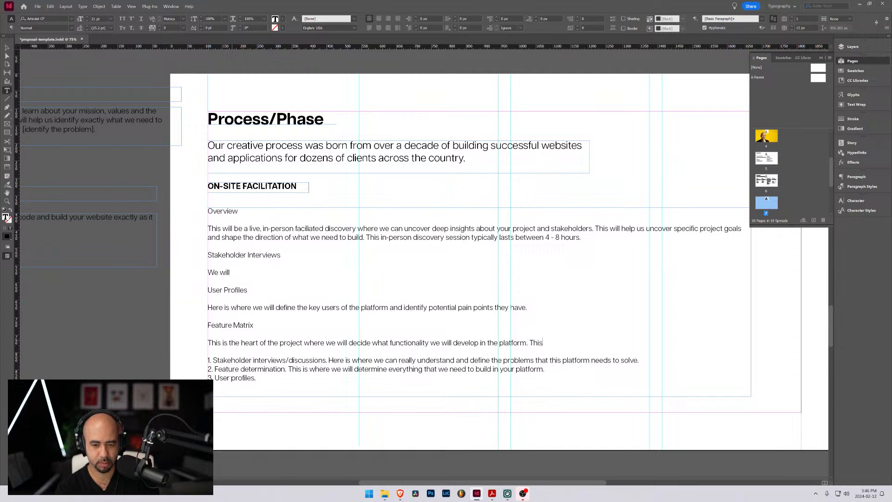
{"action": "type", "text": " will layout th"}
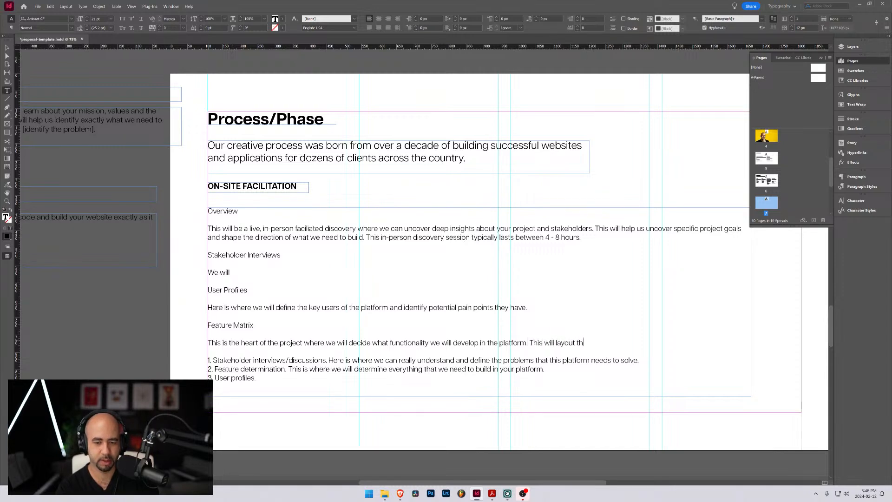
{"action": "type", "text": "e final scope"}
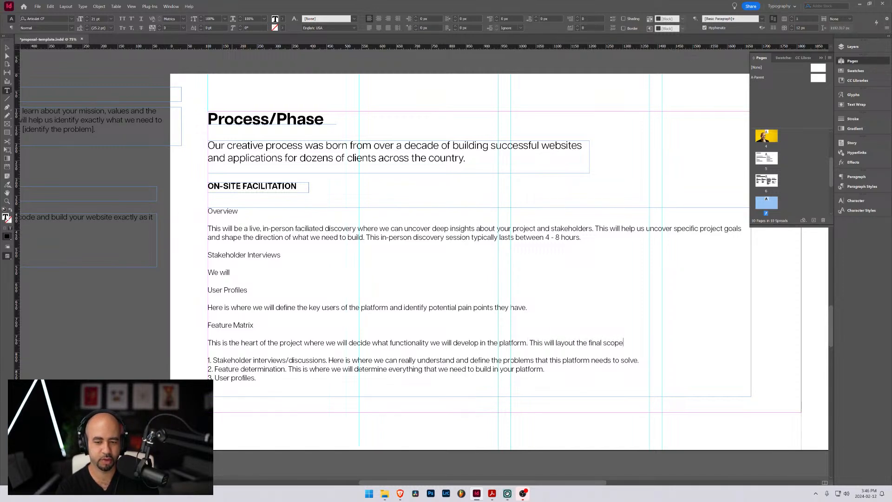
{"action": "type", "text": " for the project."}
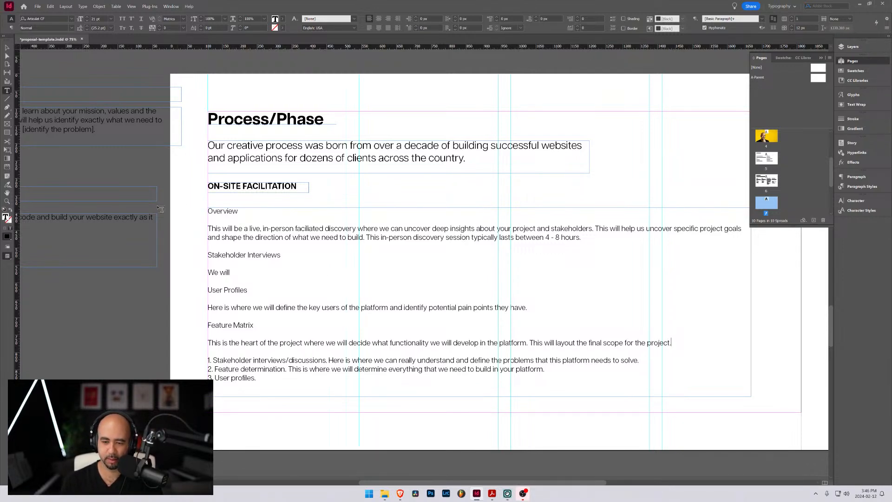
{"action": "left_click_drag", "start_coordinate": [257, 378], "coordinate": [209, 360]}
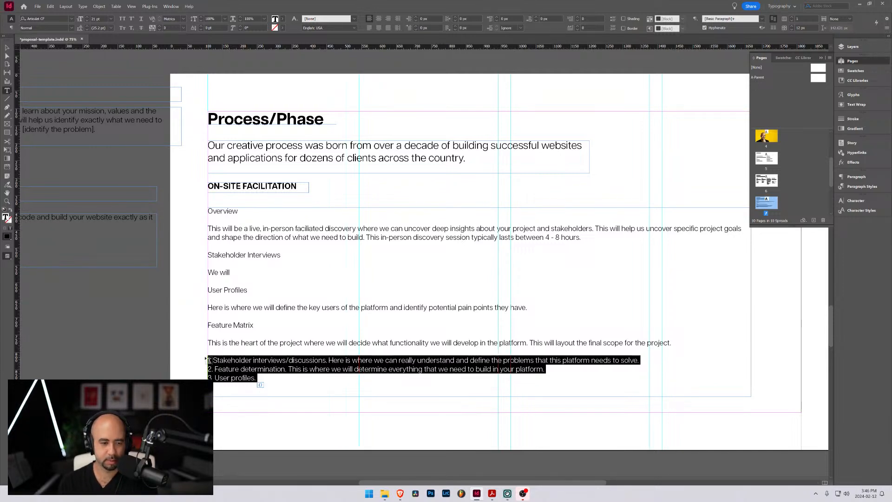
{"action": "left_click", "coordinate": [282, 380]}
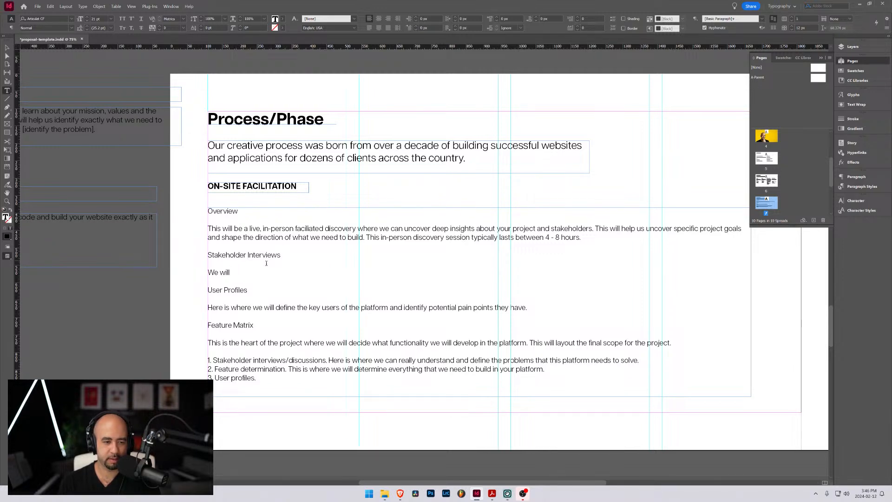
{"action": "left_click", "coordinate": [239, 272]}
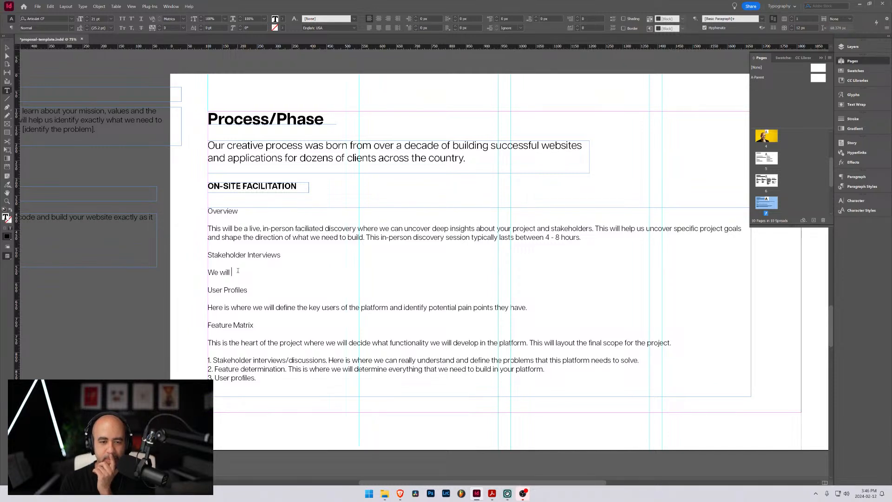
Delete the word "can" from "where we can uncover deep insights" in the Overview paragraph
{"action": "left_click_drag", "start_coordinate": [398, 228], "coordinate": [394, 238]}
{"action": "double_click", "coordinate": [397, 228]}
{"action": "key", "text": "BackSpace"}
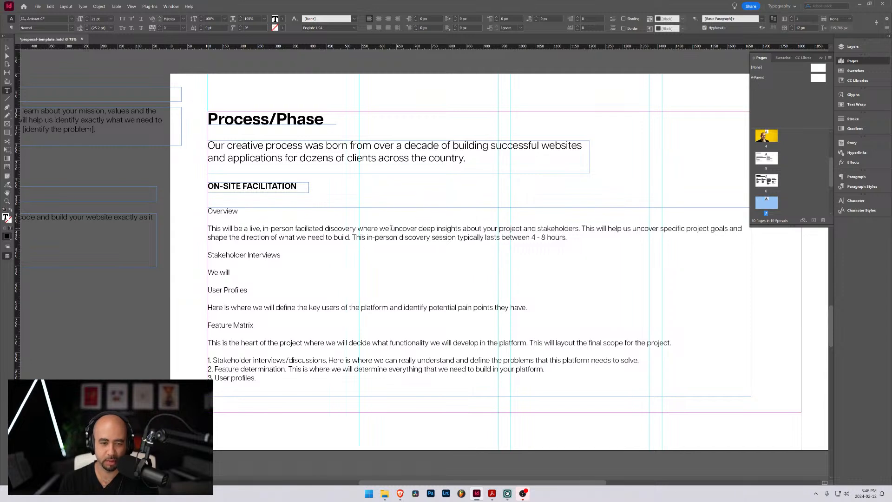
{"action": "key", "text": "BackSpace"}
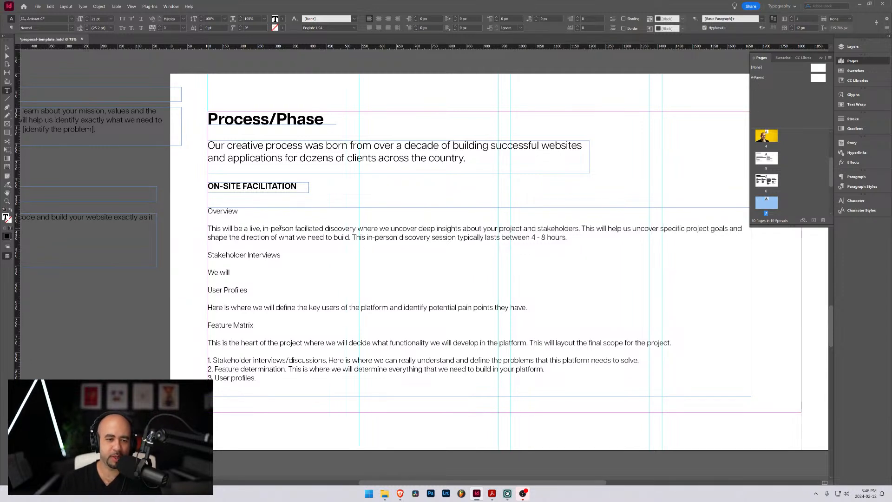
In the Overview paragraph, insert "session" after "discovery" and "identify key problems that we need to solve" after "This will help us"
{"action": "left_click", "coordinate": [356, 228]}
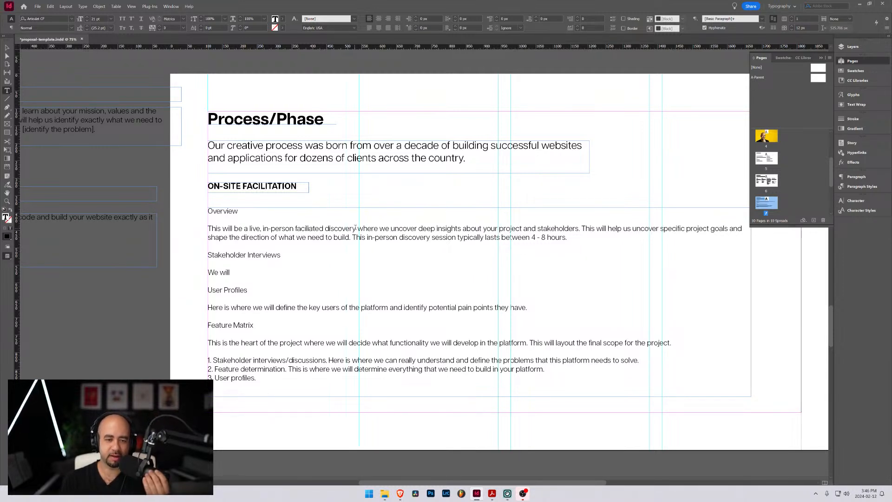
{"action": "type", "text": "session"}
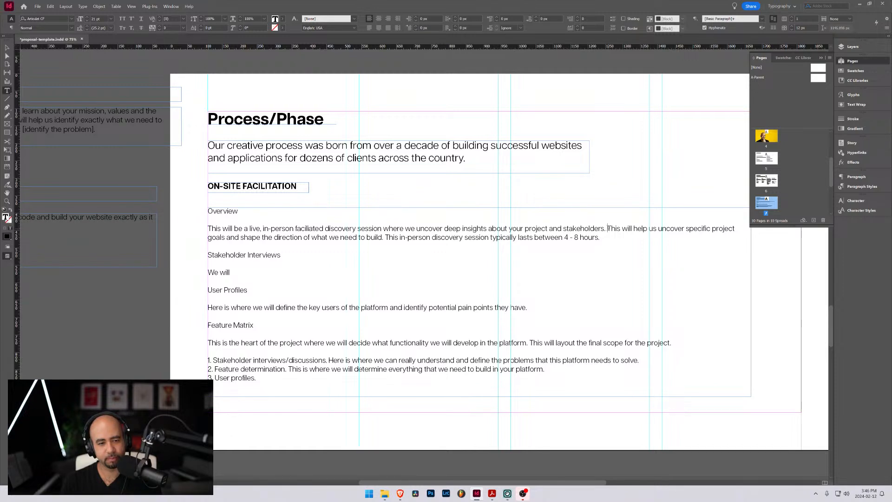
{"action": "left_click_drag", "start_coordinate": [608, 228], "coordinate": [383, 237]}
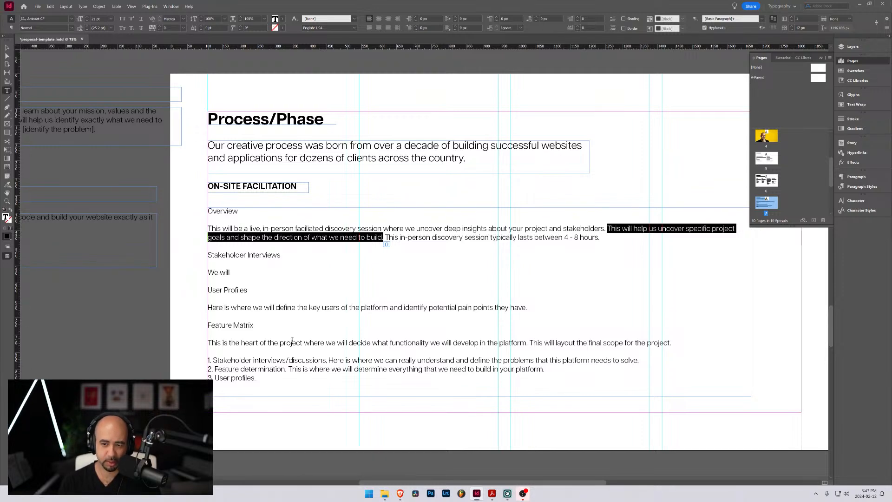
{"action": "left_click", "coordinate": [619, 226]}
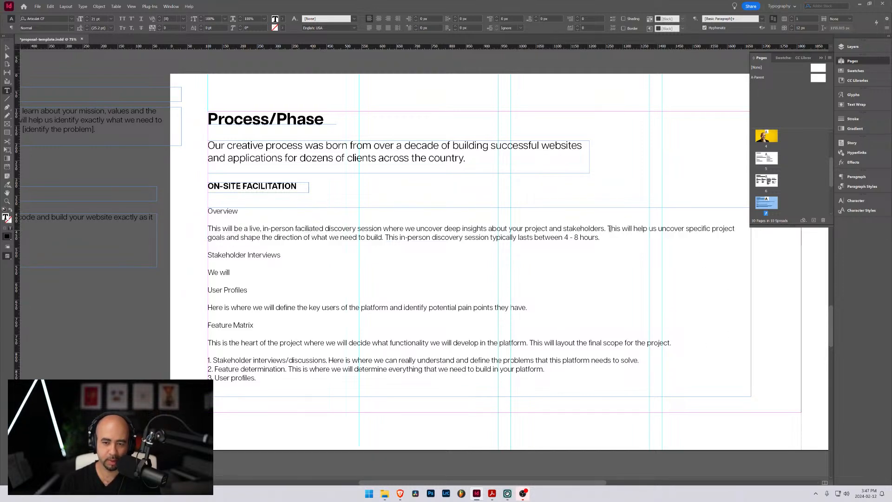
{"action": "left_click", "coordinate": [658, 229]}
{"action": "type", "text": "ident"}
{"action": "type", "text": "ify key "}
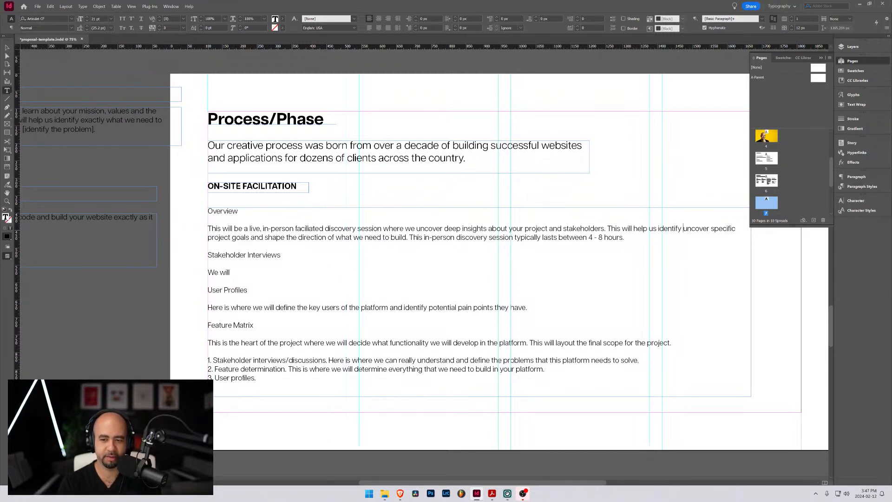
{"action": "type", "text": "problems"}
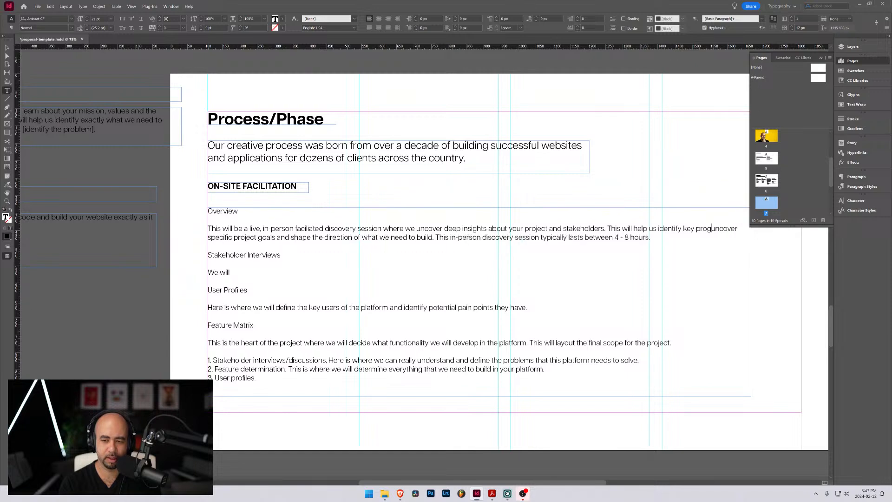
{"action": "type", "text": " that we need t"}
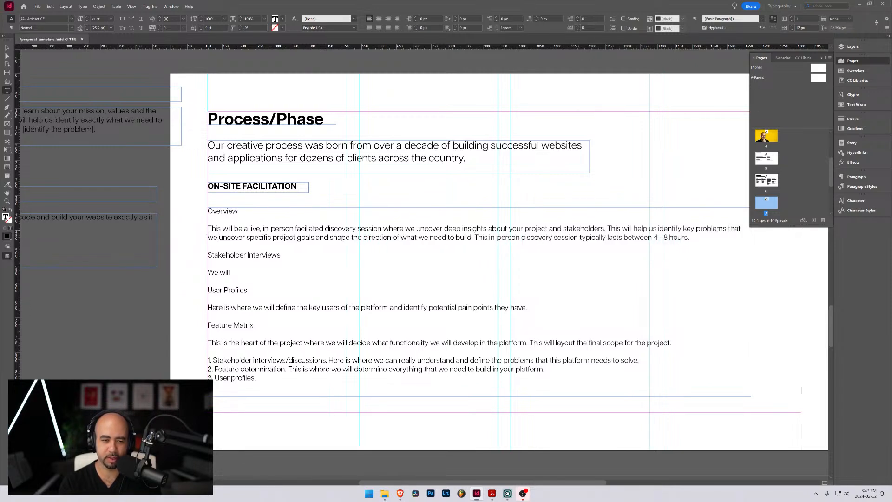
{"action": "type", "text": "o solve"}
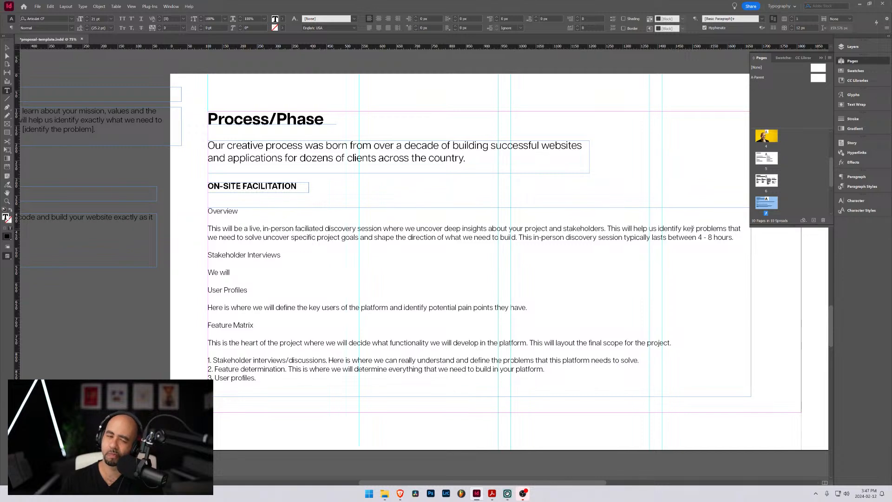
Change "key" to "key/specific" in the Overview paragraph and replace the clause starting "uncover specific project goals" with a period after "solve"
{"action": "left_click", "coordinate": [693, 228]}
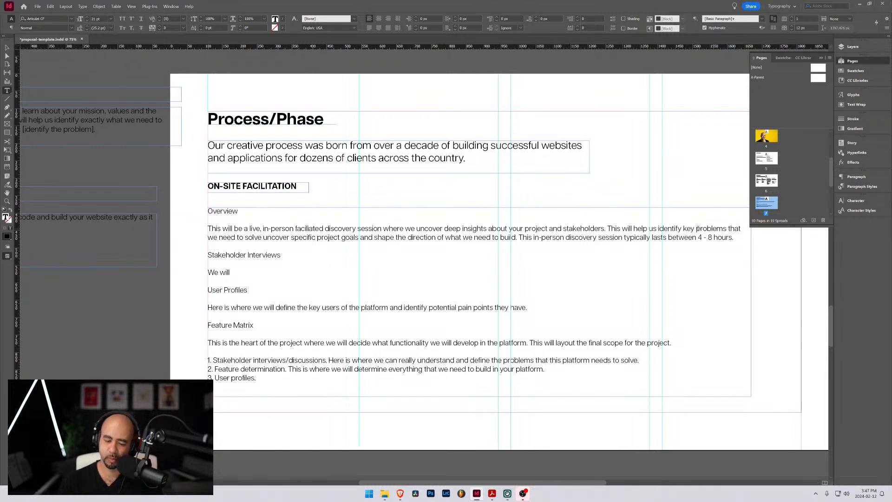
{"action": "type", "text": "/specific"}
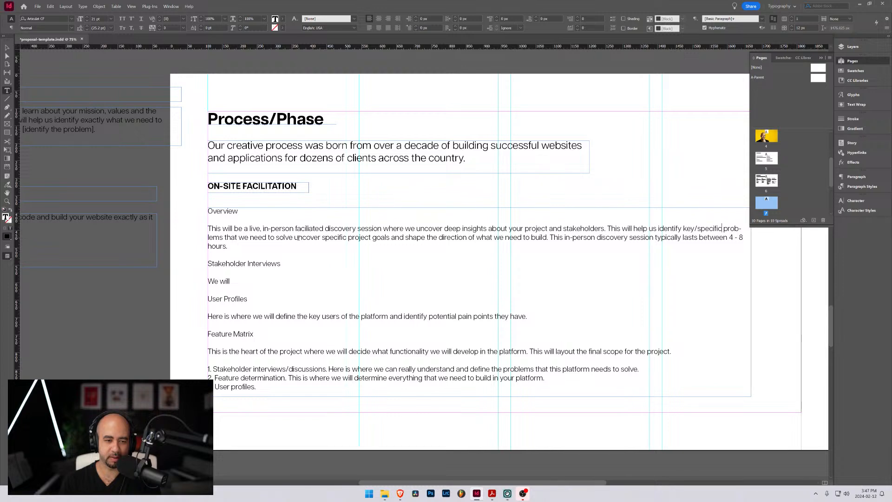
{"action": "left_click_drag", "start_coordinate": [294, 238], "coordinate": [547, 237]}
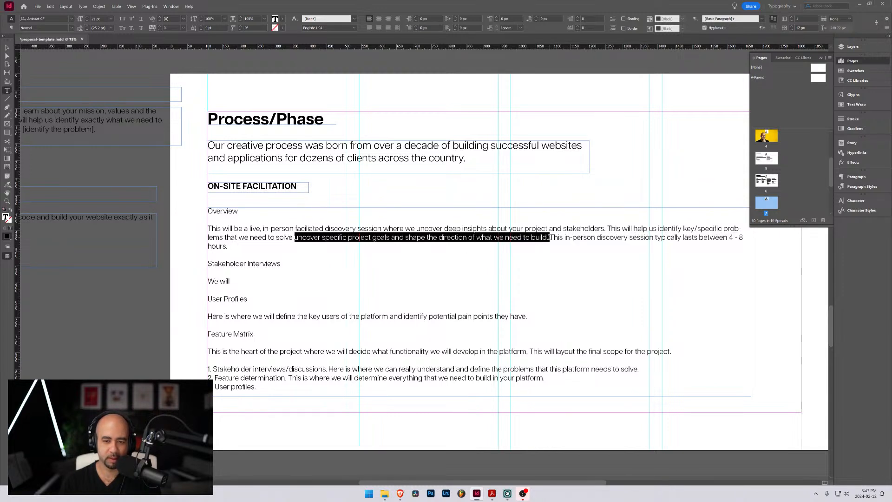
{"action": "key", "text": "BackSpace"}
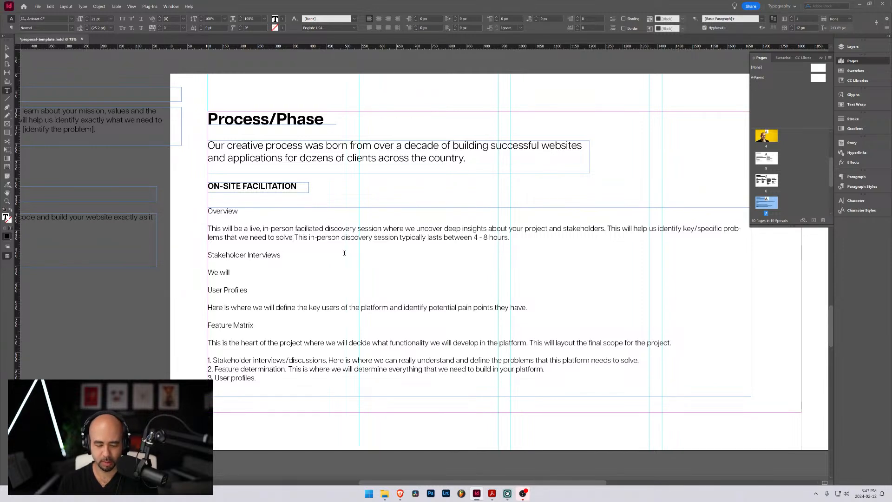
{"action": "type", "text": "."}
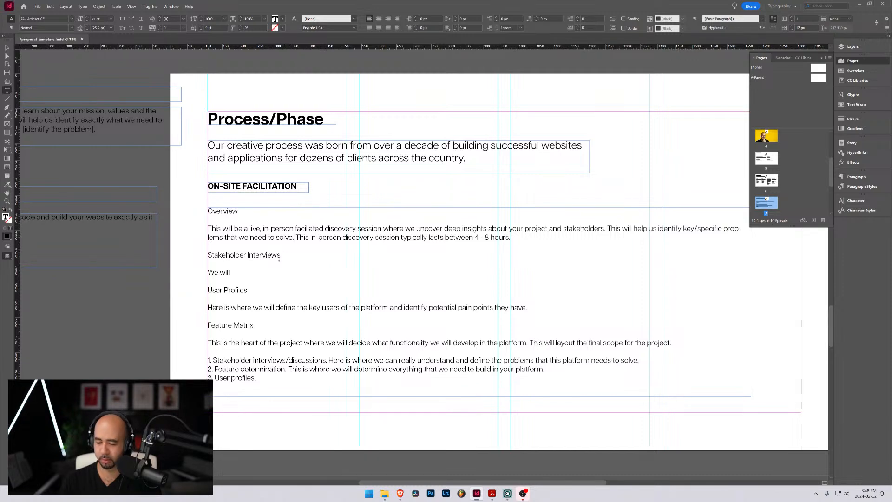
Add an opening parenthesis after the Feature Matrix subheading, and check the hour ranges on the Discovery Phase page of Proposal_Template.pdf in Acrobat
{"action": "left_click", "coordinate": [263, 323]}
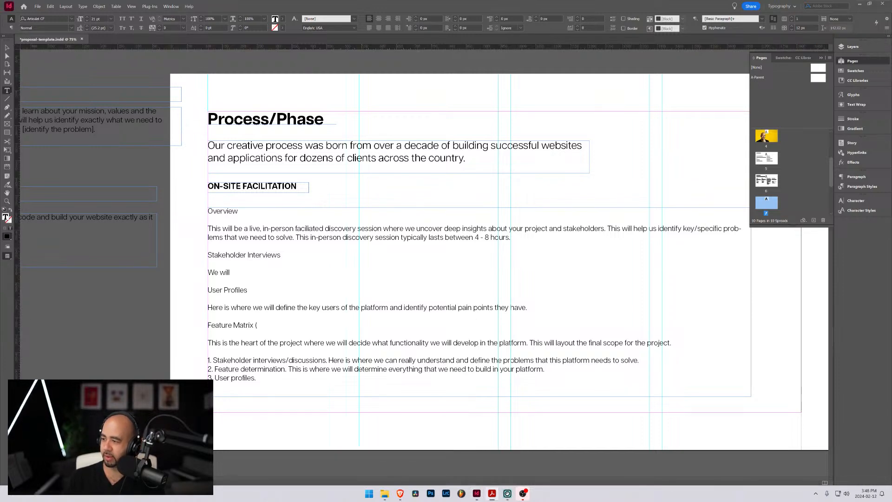
{"action": "left_click", "coordinate": [492, 493]}
{"action": "left_click_drag", "start_coordinate": [485, 84], "coordinate": [497, 93]}
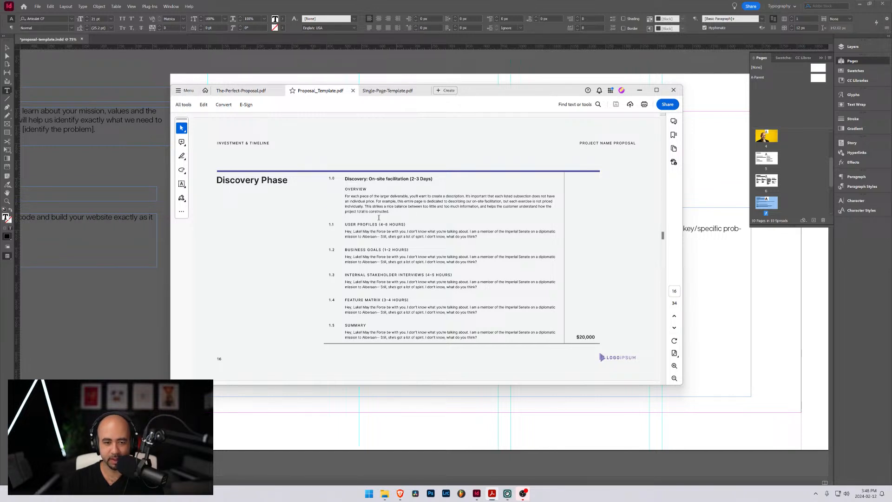
{"action": "left_click_drag", "start_coordinate": [379, 224], "coordinate": [405, 224]}
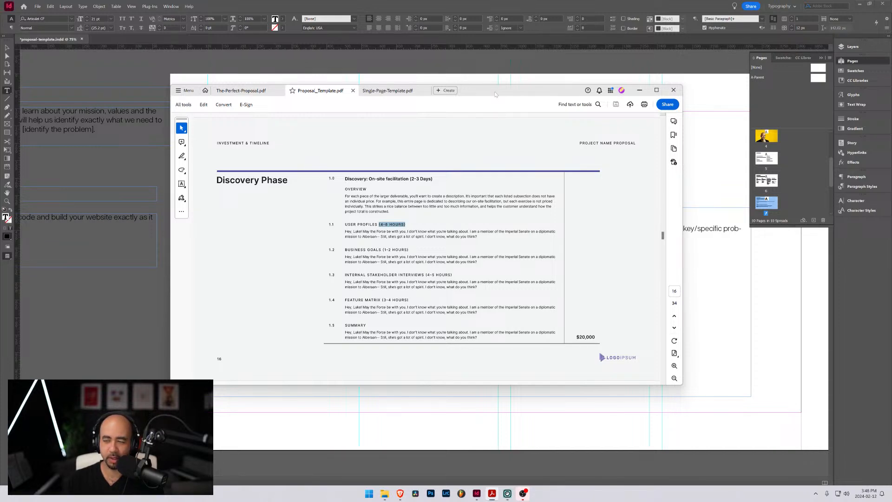
{"action": "left_click_drag", "start_coordinate": [494, 95], "coordinate": [891, 163]}
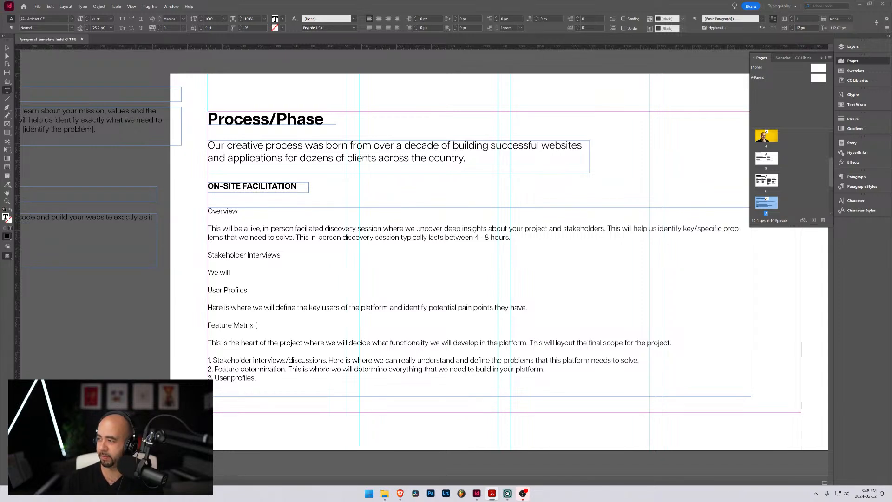
Append "(2 - 4 hours)" to the Stakeholder Interviews subheading in the InDesign proposal
{"action": "left_click", "coordinate": [286, 255]}
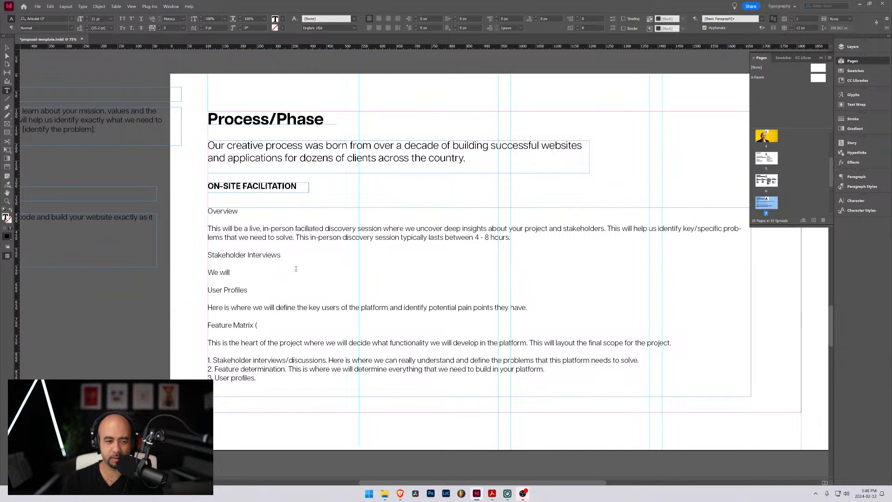
{"action": "type", "text": "("}
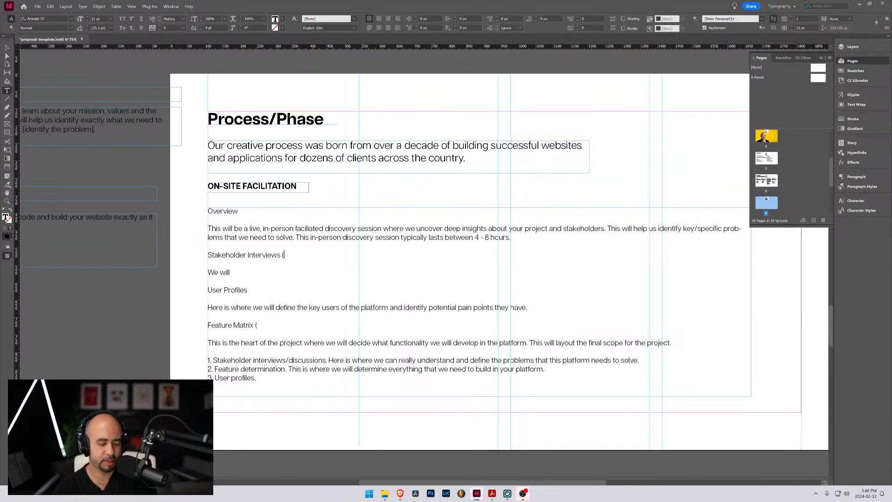
{"action": "type", "text": "2 - 4"}
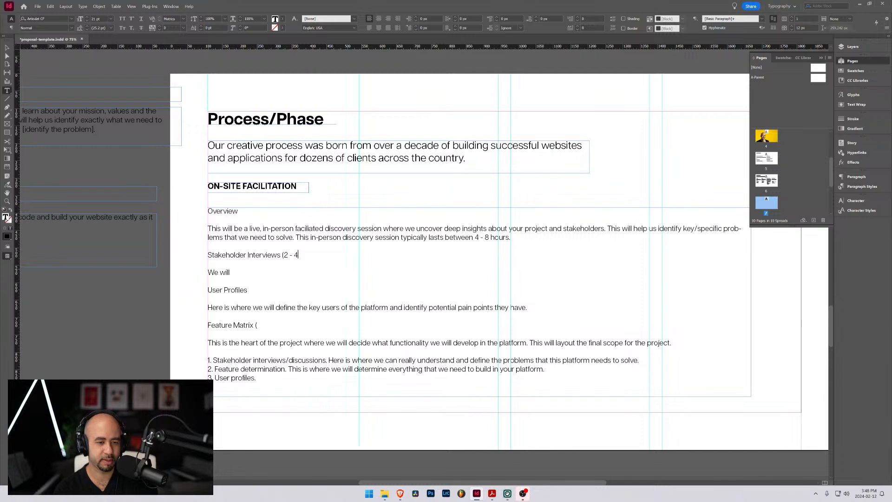
{"action": "type", "text": " hours)"}
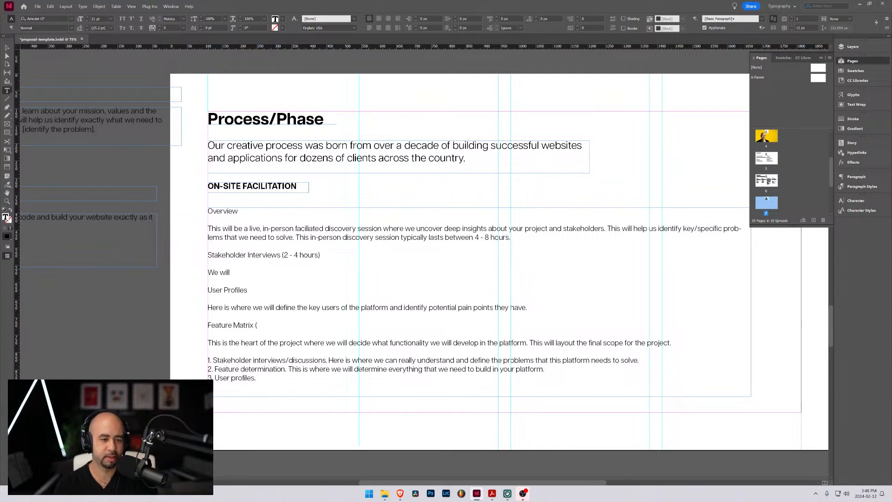
Append "(1 - 2 hours)" to the User Profiles subheading
{"action": "left_click", "coordinate": [258, 292]}
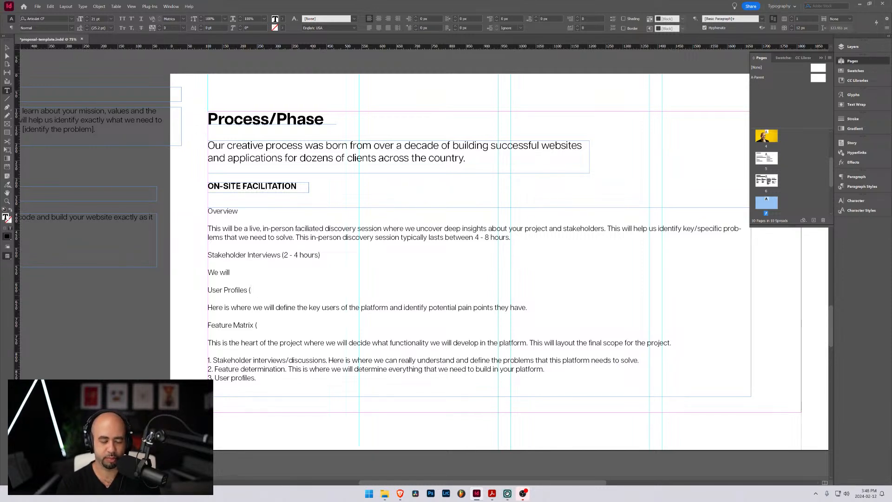
{"action": "type", "text": "("}
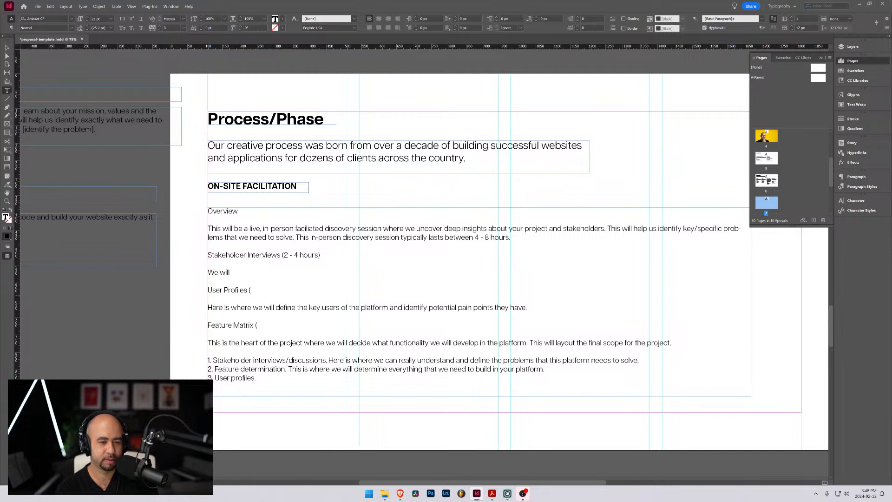
{"action": "type", "text": "1 - 2 hours"}
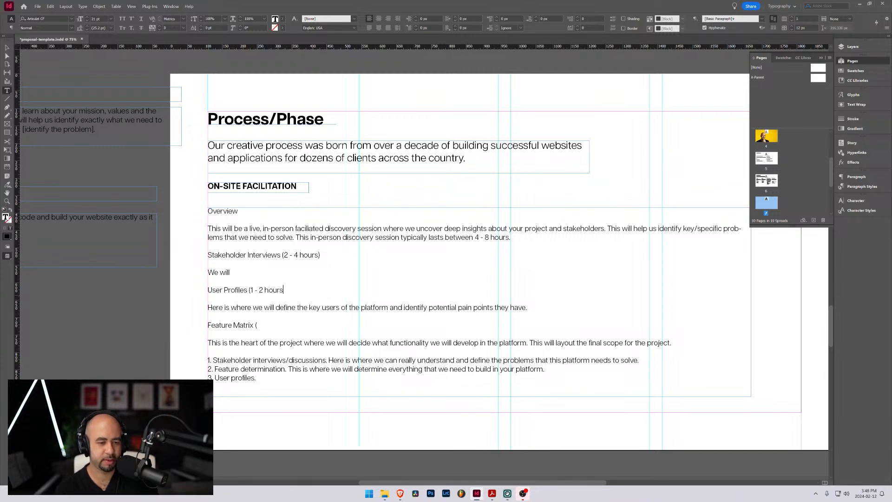
Complete the parenthesis after the Feature Matrix subheading with "2 - 4 hours)"
{"action": "left_click", "coordinate": [258, 325]}
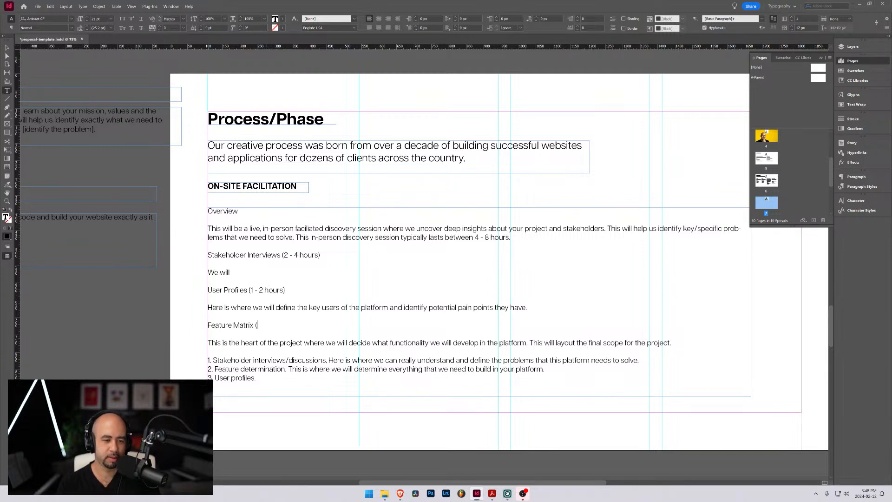
{"action": "type", "text": "2"}
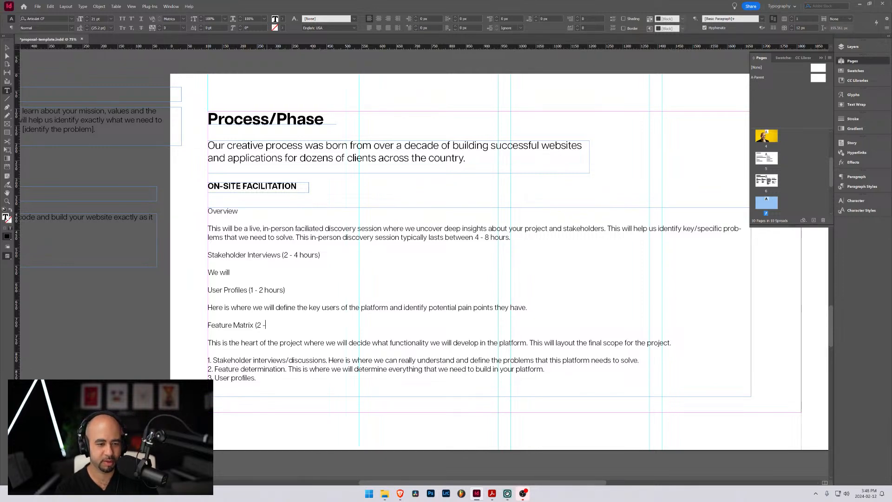
{"action": "type", "text": " -"}
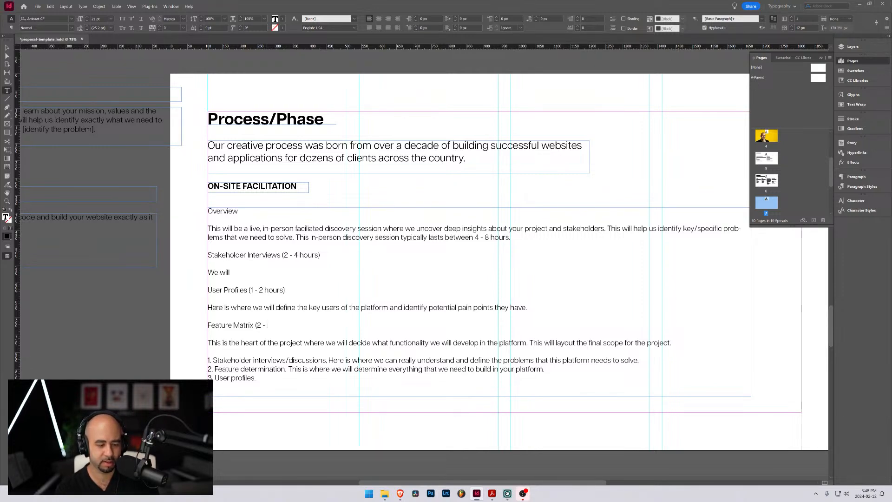
{"action": "type", "text": " 4 hours)"}
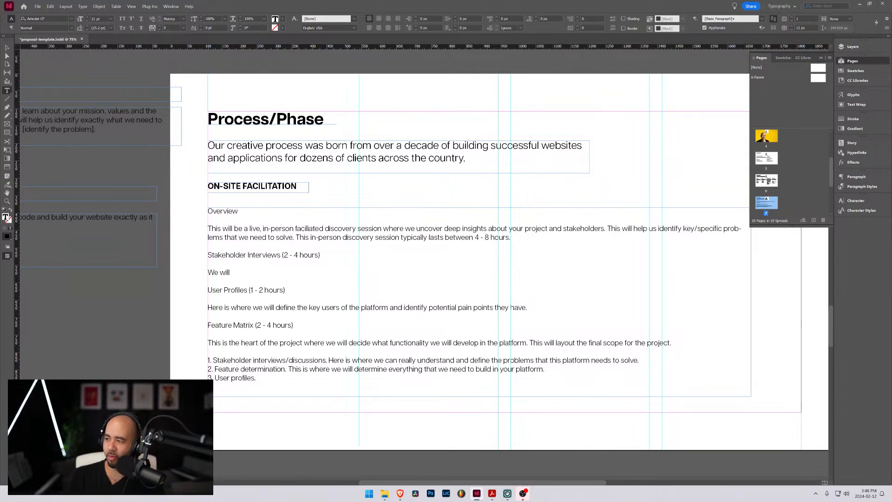
Append "(1" to the ON-SITE FACILITATION heading and leave text editing
{"action": "left_click", "coordinate": [300, 182]}
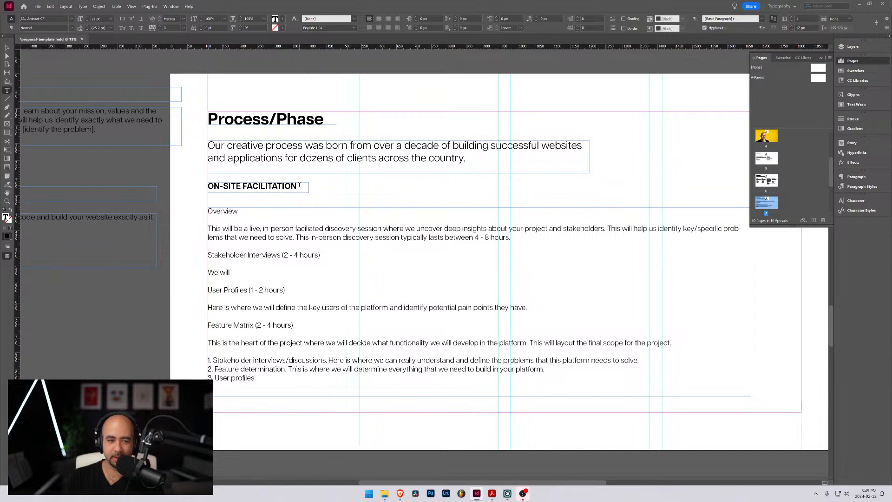
{"action": "type", "text": "(1"}
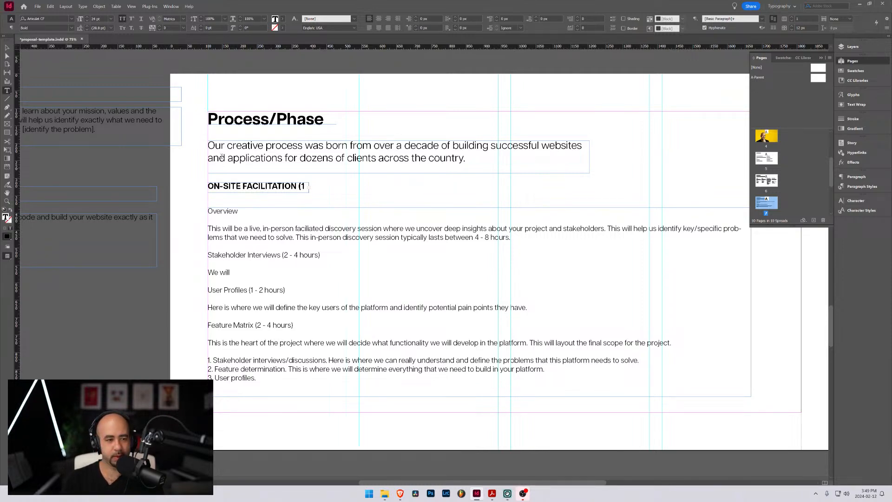
{"action": "key", "text": "Escape"}
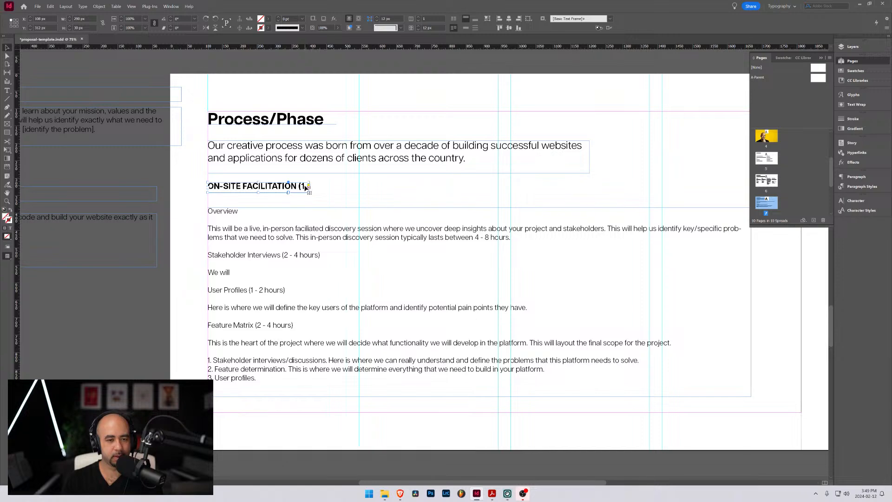
{"action": "scroll", "coordinate": [308, 189], "scroll_direction": "up", "scroll_amount": 1}
{"action": "left_click_drag", "start_coordinate": [310, 186], "coordinate": [390, 185]}
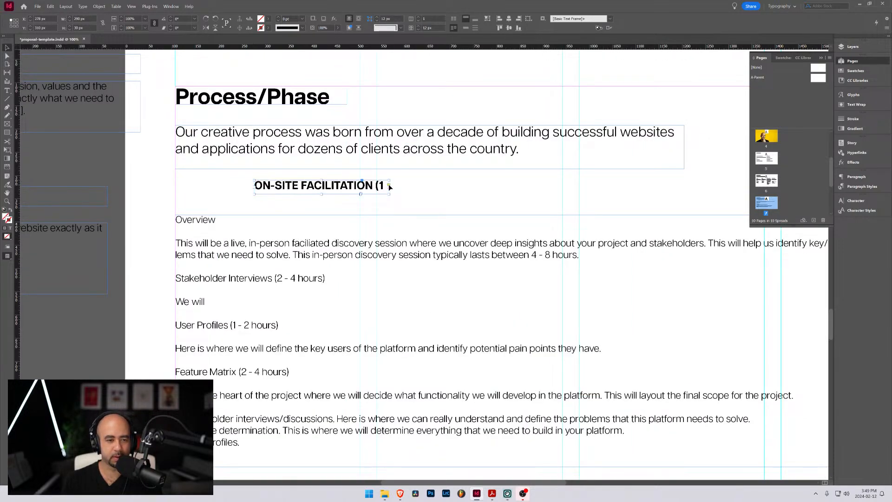
{"action": "key", "text": "ctrl+z"}
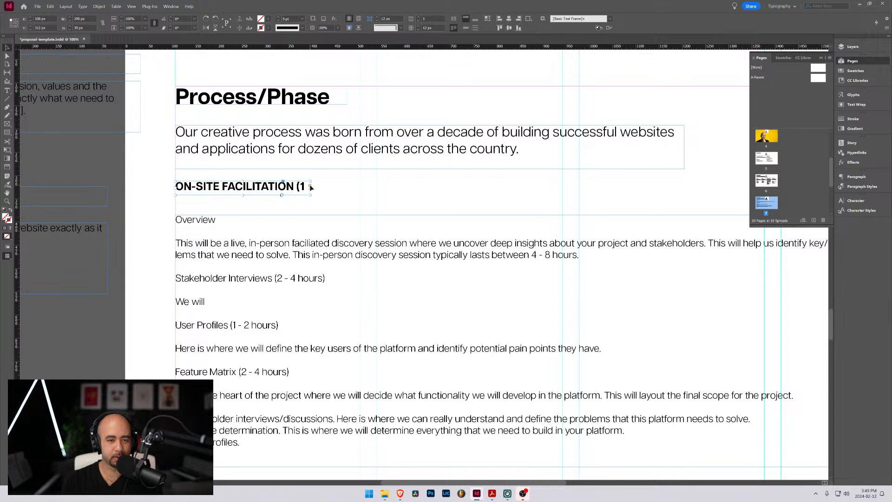
Widen the ON-SITE FACILITATION heading's text frame to about 646 px so the full heading fits
{"action": "double_click", "coordinate": [305, 187]}
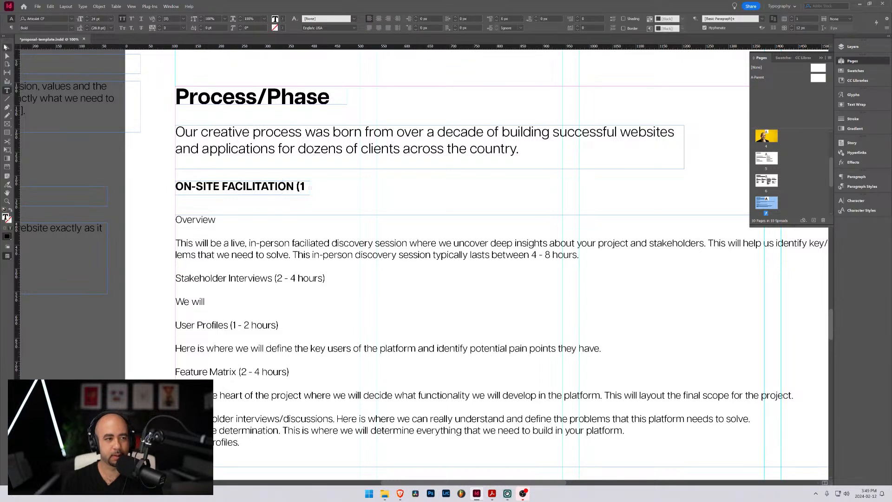
{"action": "left_click", "coordinate": [6, 46]}
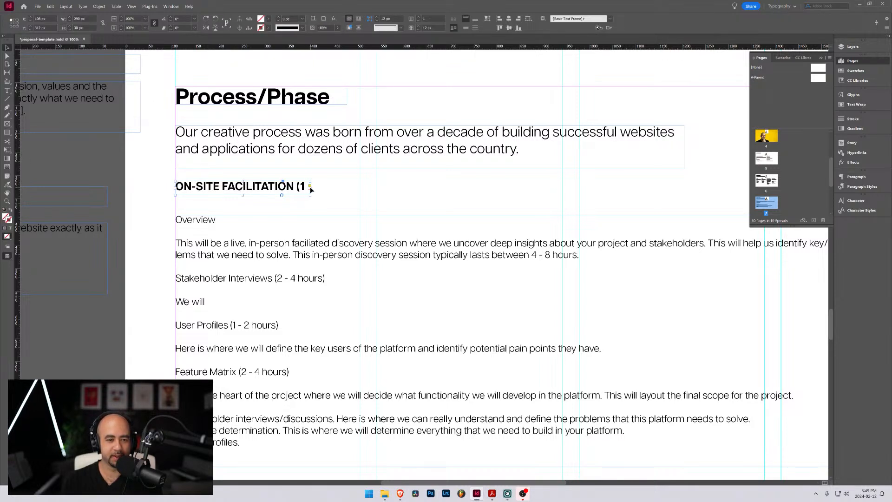
{"action": "left_click_drag", "start_coordinate": [311, 187], "coordinate": [475, 187]}
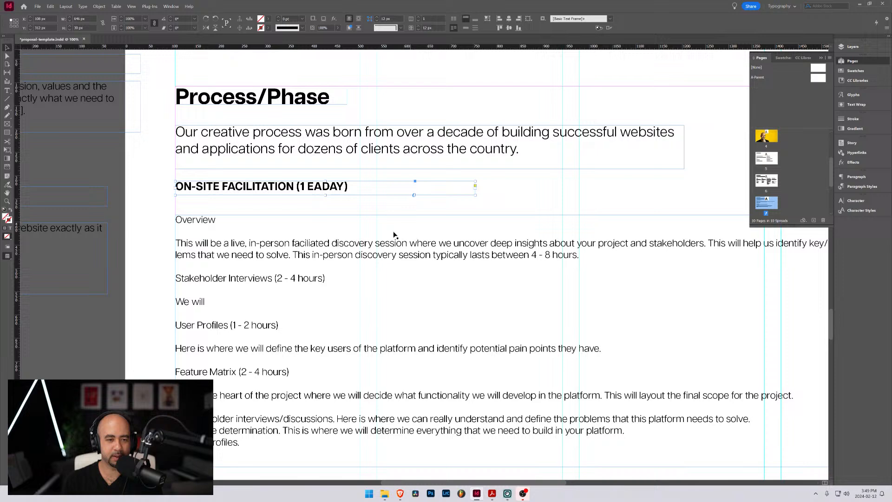
Remove the stray "EA" from the heading so it reads "ON-SITE FACILITATION (1 DAY)"
{"action": "double_click", "coordinate": [324, 188]}
{"action": "left_click_drag", "start_coordinate": [322, 186], "coordinate": [308, 187]}
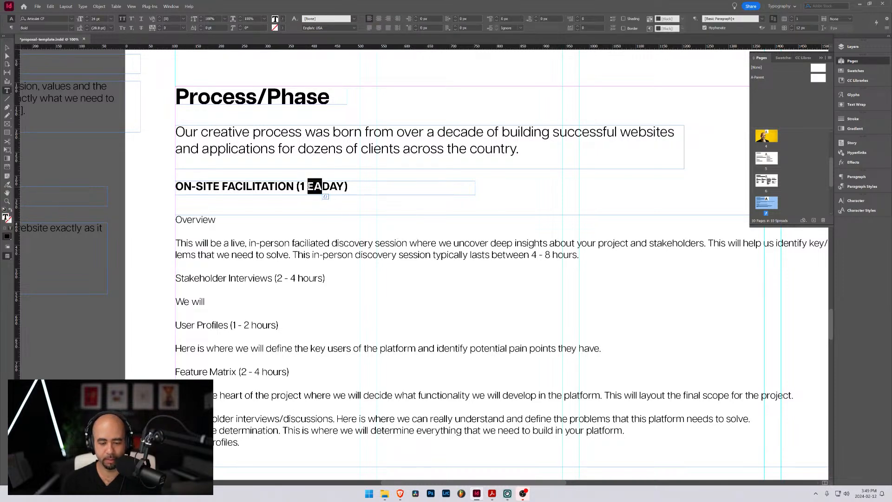
{"action": "key", "text": "BackSpace"}
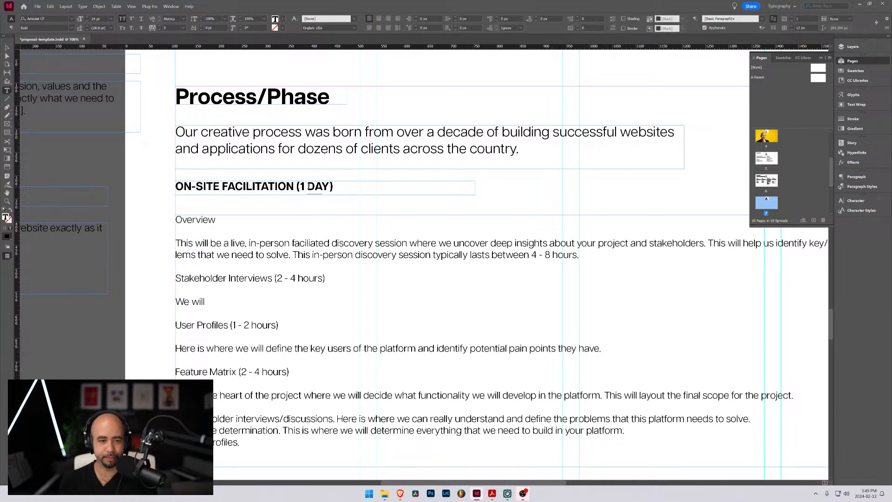
{"action": "left_click", "coordinate": [8, 49]}
Change the estimates after both the Feature Matrix and Stakeholder Interviews subheadings to "2 - 3 hours"
{"action": "scroll", "coordinate": [278, 257], "scroll_direction": "down", "scroll_amount": 1}
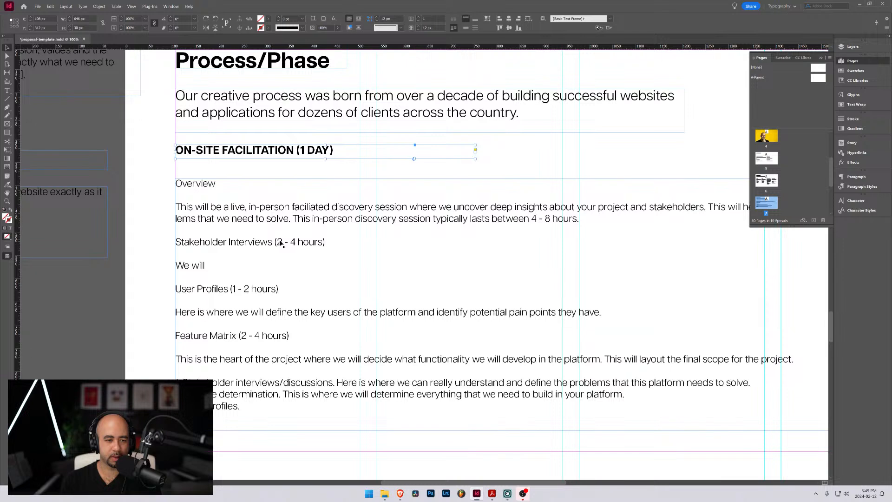
{"action": "double_click", "coordinate": [279, 242]}
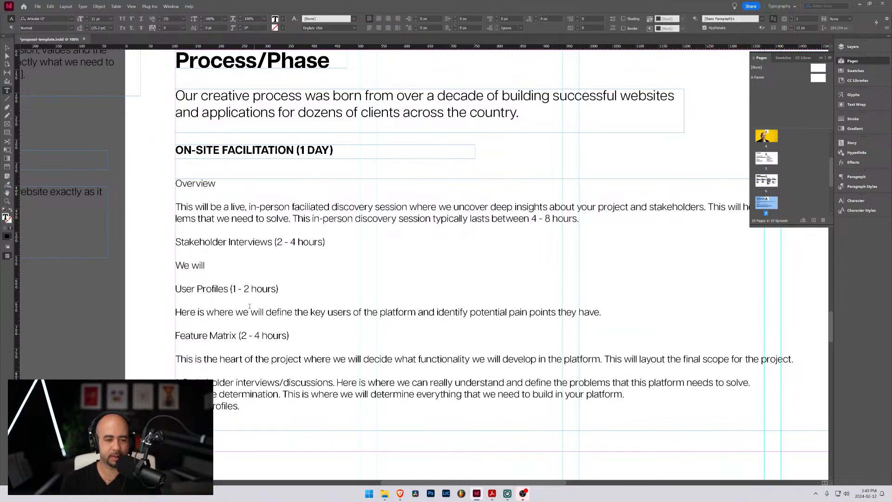
{"action": "double_click", "coordinate": [257, 335]}
{"action": "type", "text": "3"}
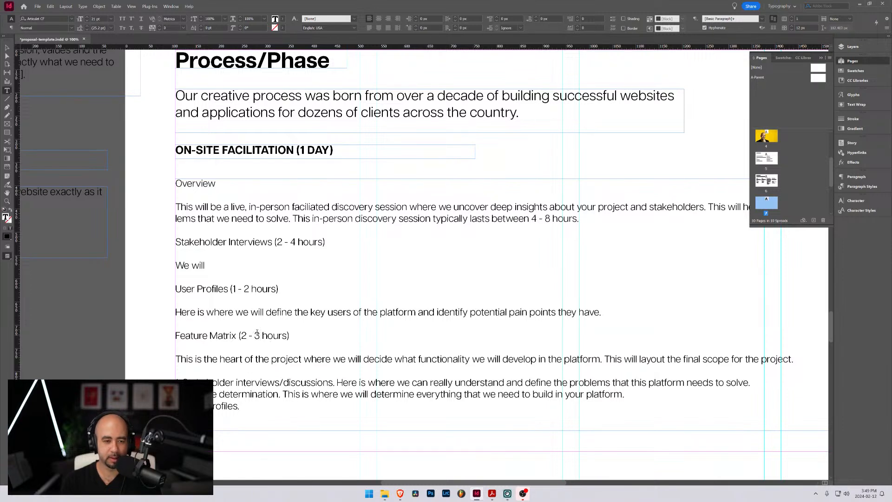
{"action": "double_click", "coordinate": [293, 241]}
{"action": "type", "text": "3"}
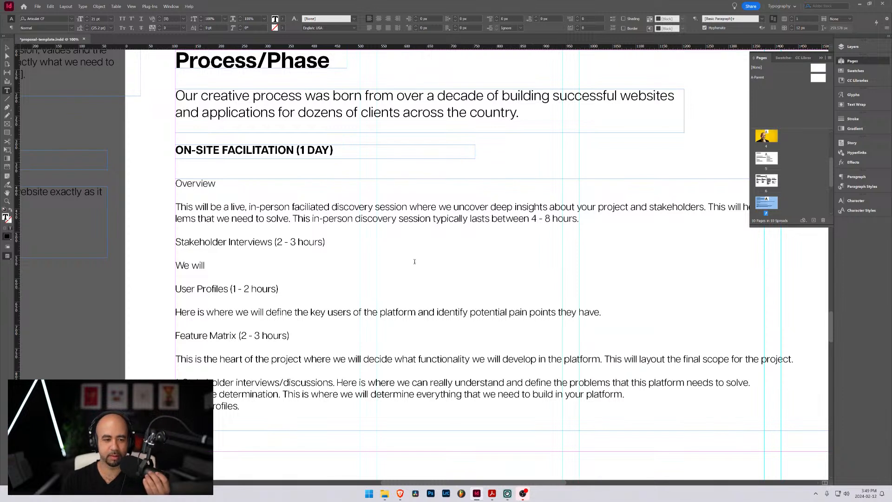
Replace "We will" under Stakeholder Interviews with "Here is where we dig deep into learning about the objectives of the project and how"
{"action": "left_click_drag", "start_coordinate": [218, 266], "coordinate": [166, 266]}
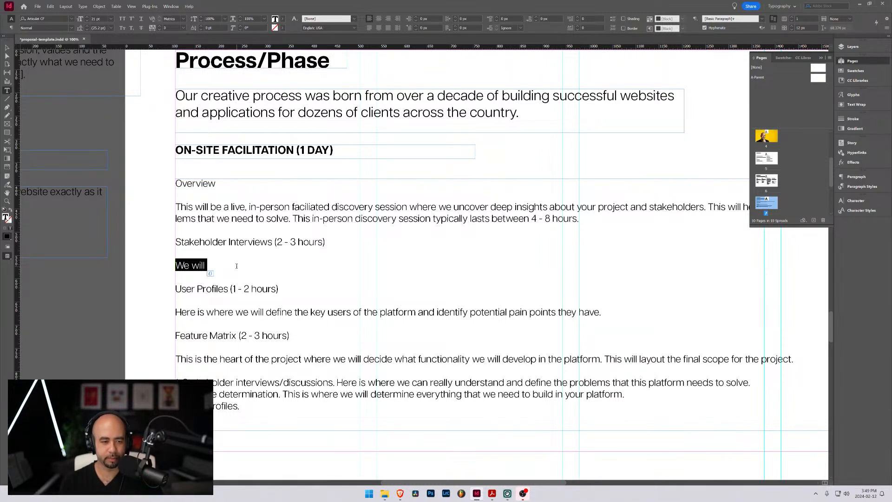
{"action": "left_click", "coordinate": [320, 270]}
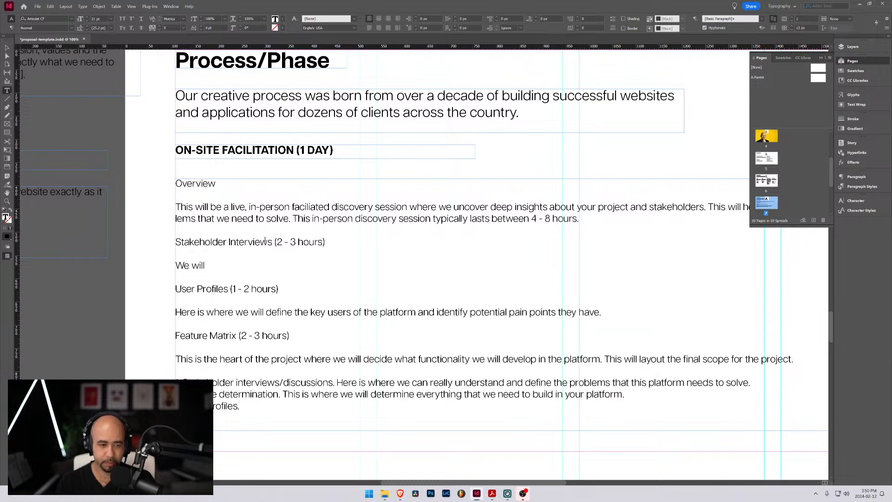
{"action": "triple_click", "coordinate": [212, 268]}
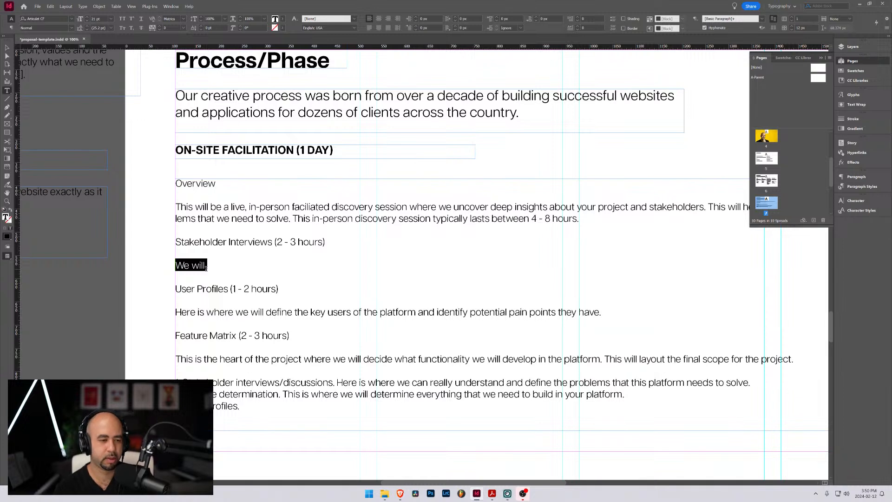
{"action": "type", "text": "H"}
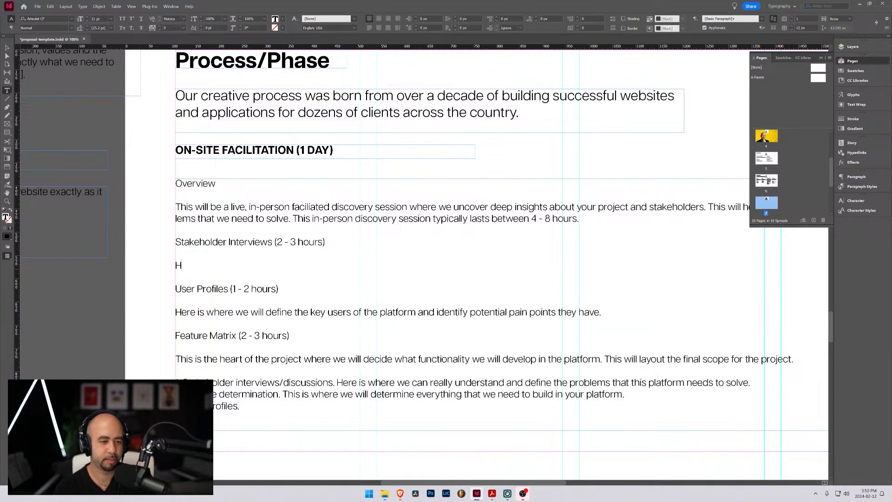
{"action": "type", "text": "ere is where we "}
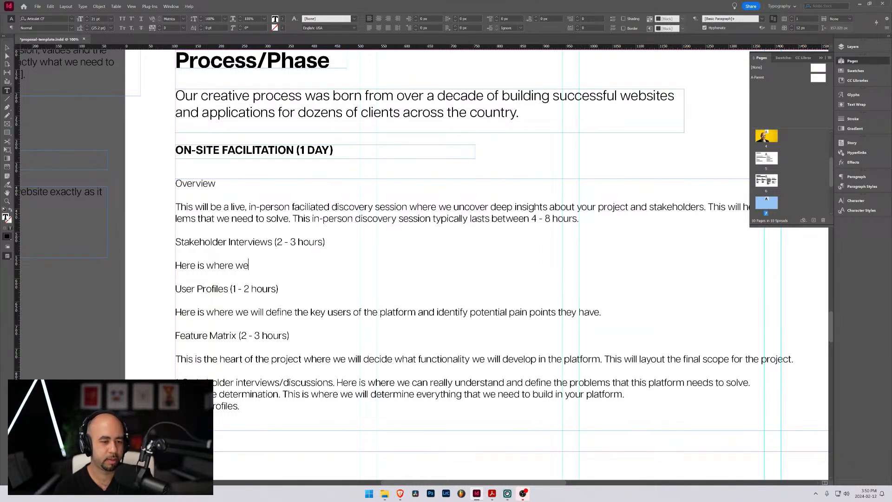
{"action": "type", "text": "dig deep into "}
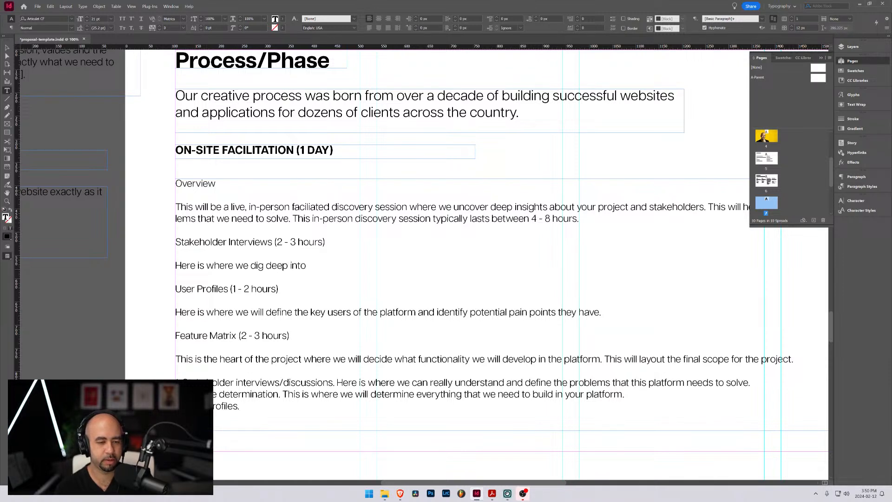
{"action": "type", "text": "learning about "}
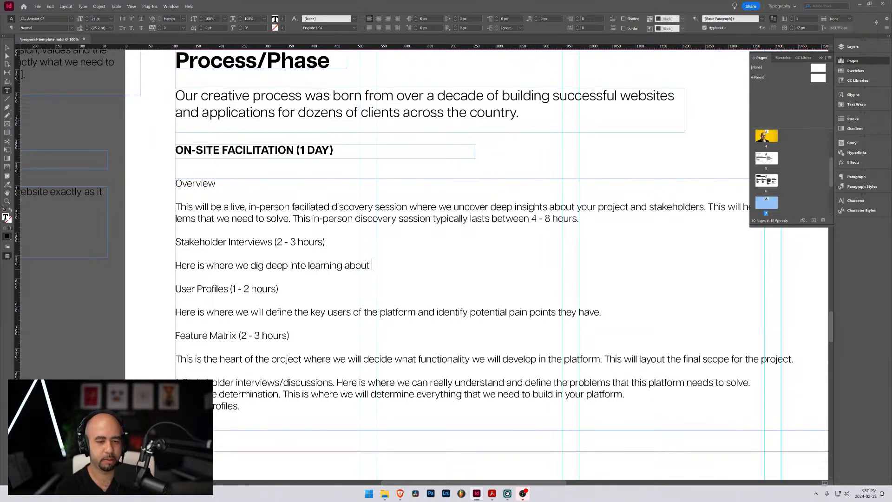
{"action": "type", "text": "the objectives "}
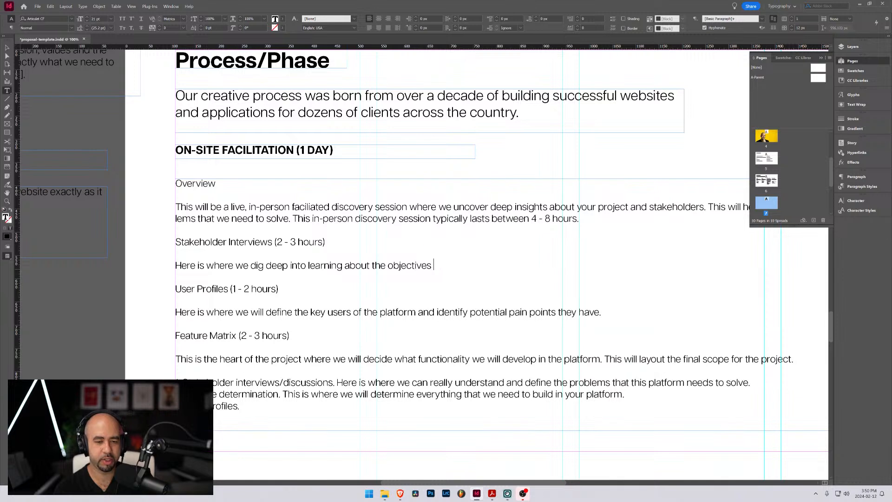
{"action": "type", "text": "of the projec"}
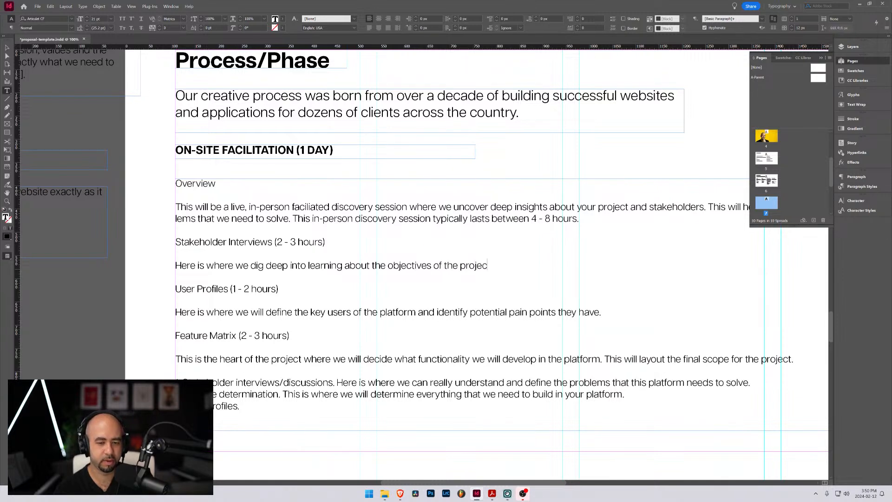
{"action": "type", "text": "t and how"}
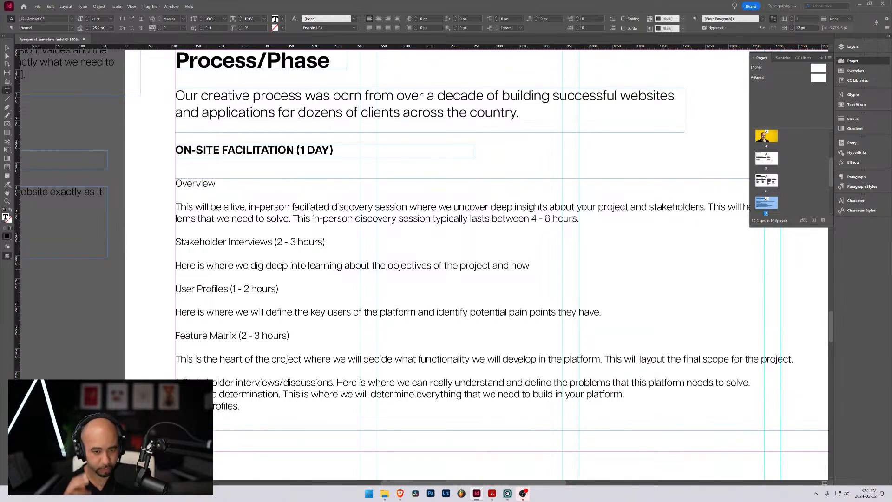
Finish the Stakeholder Interviews sentence with "the platform will help with the success of the project."
{"action": "key", "text": "ctrl+shift+Left"}
{"action": "key", "text": "ctrl+shift+Left"}
{"action": "key", "text": "ctrl+shift+Right"}
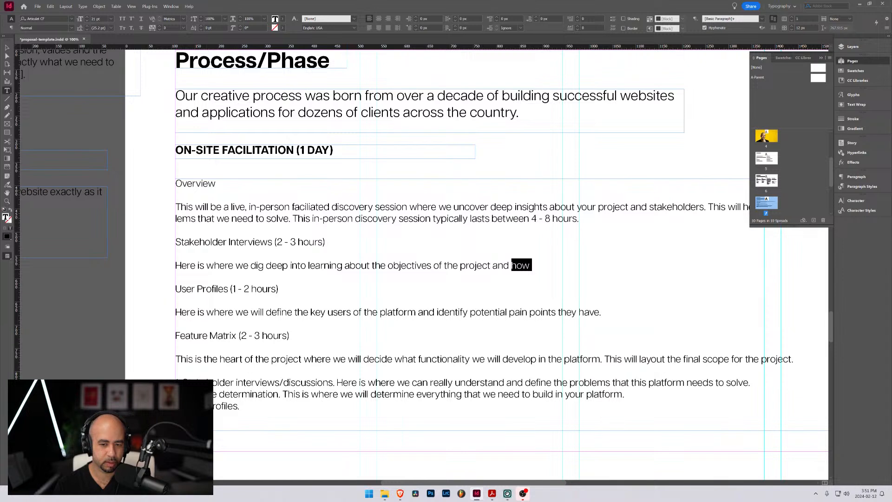
{"action": "key", "text": "Right"}
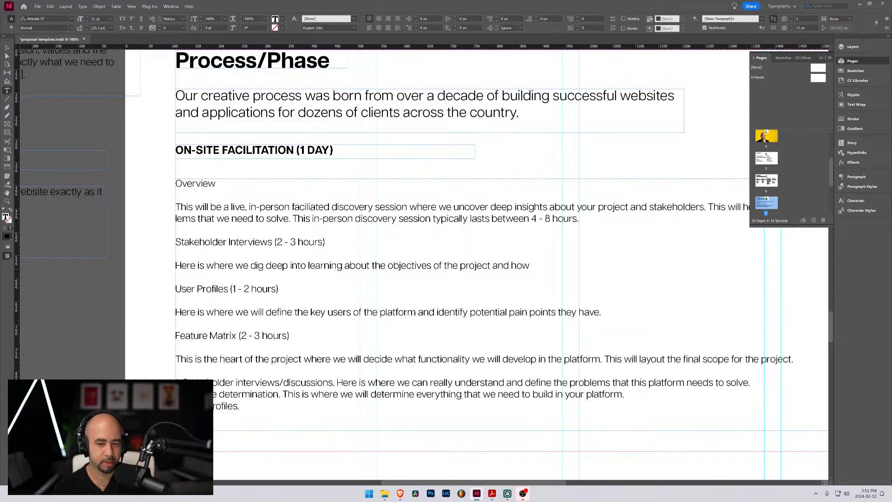
{"action": "type", "text": "thi"}
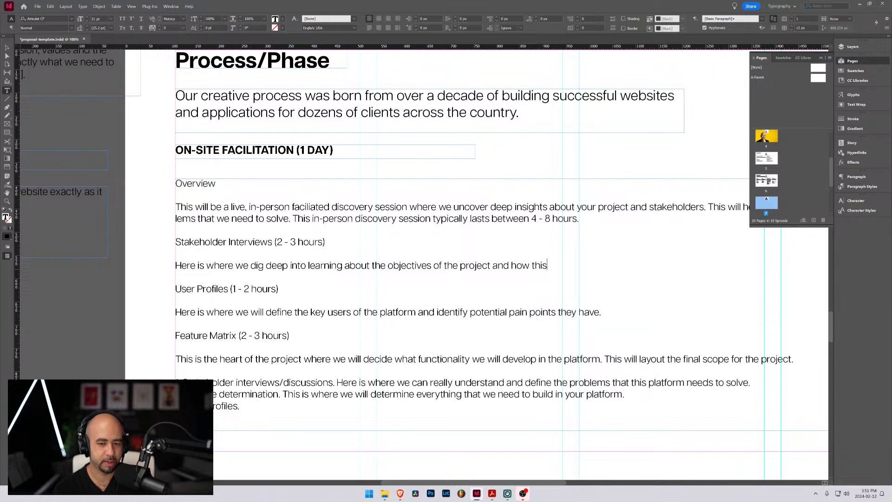
{"action": "key", "text": "BackSpace"}
{"action": "type", "text": "e palt"}
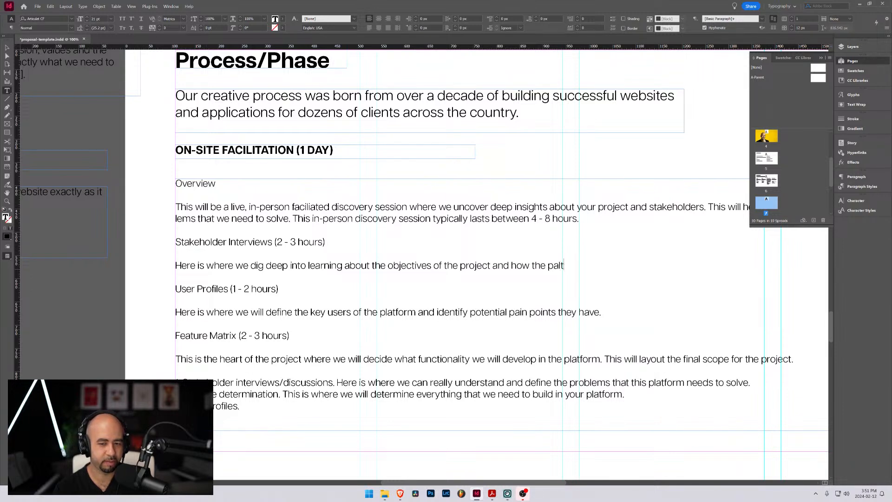
{"action": "key", "text": "BackSpace"}
{"action": "key", "text": "BackSpace"}
{"action": "key", "text": "BackSpace"}
{"action": "type", "text": "latform"}
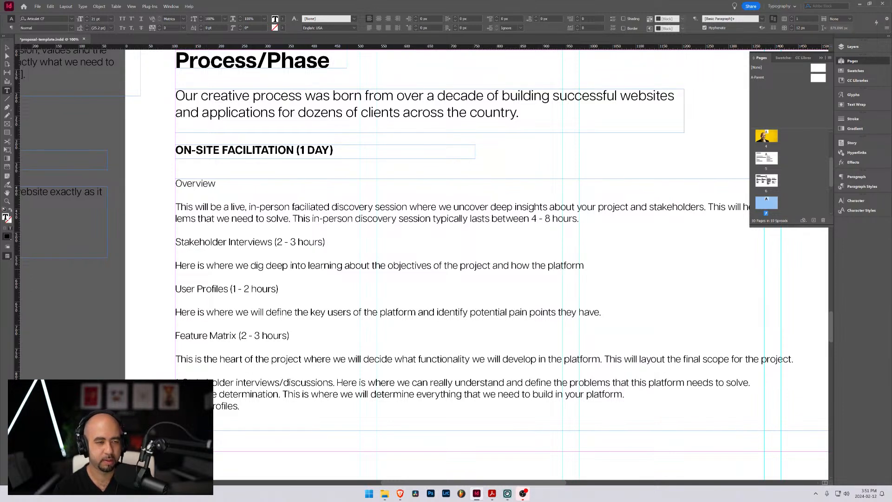
{"action": "type", "text": " will "}
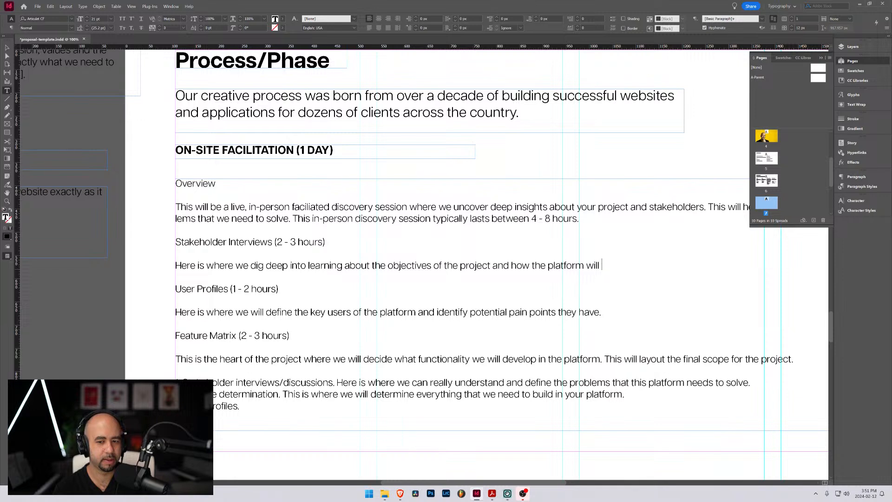
{"action": "type", "text": "help "}
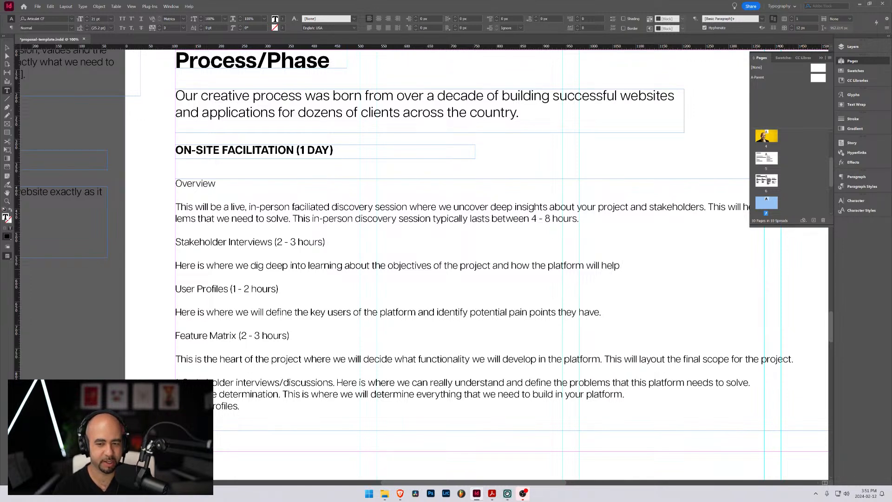
{"action": "type", "text": "with the success of the projec"}
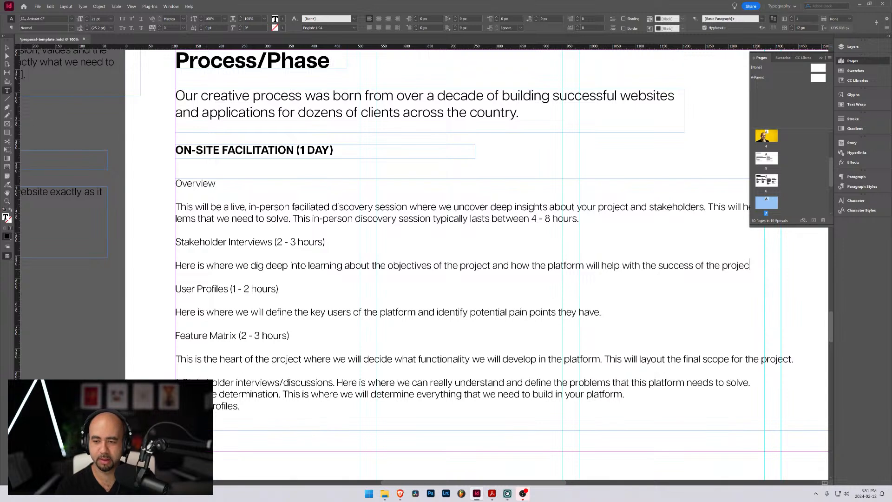
{"action": "type", "text": "t"}
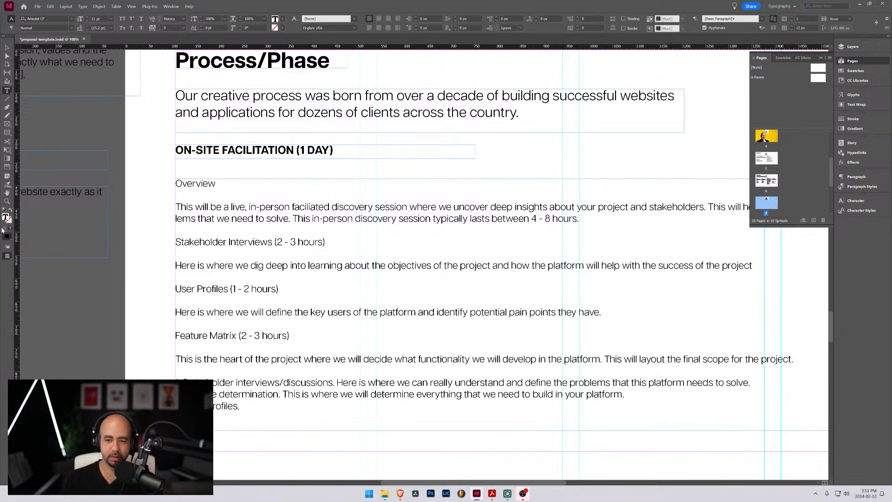
{"action": "type", "text": "."}
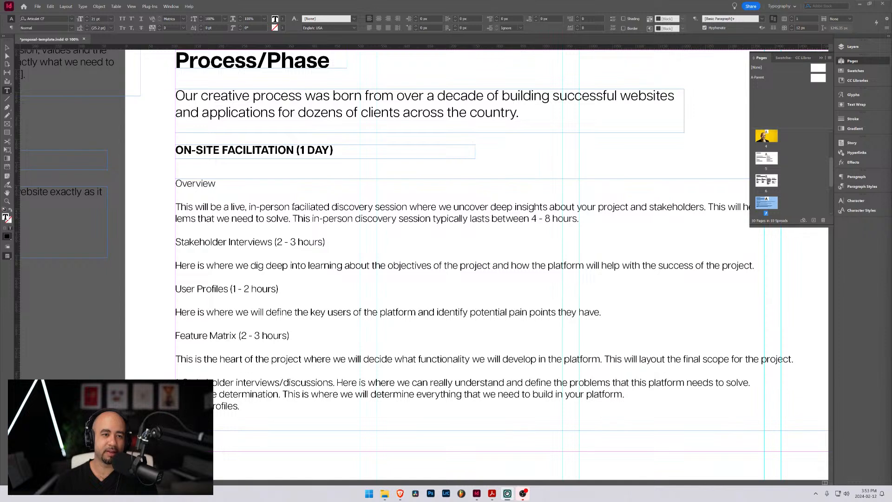
Delete the three-item numbered list below the Feature Matrix description
{"action": "left_click", "coordinate": [292, 206]}
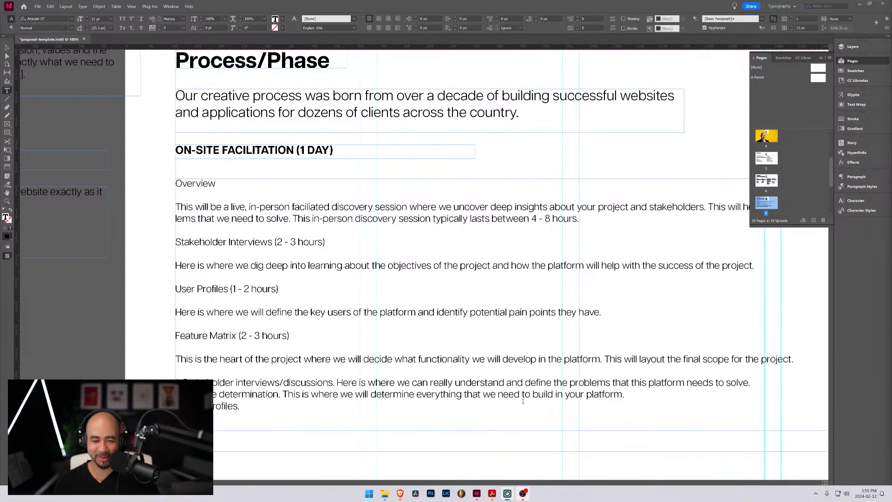
{"action": "scroll", "coordinate": [276, 394], "scroll_direction": "down", "scroll_amount": 3}
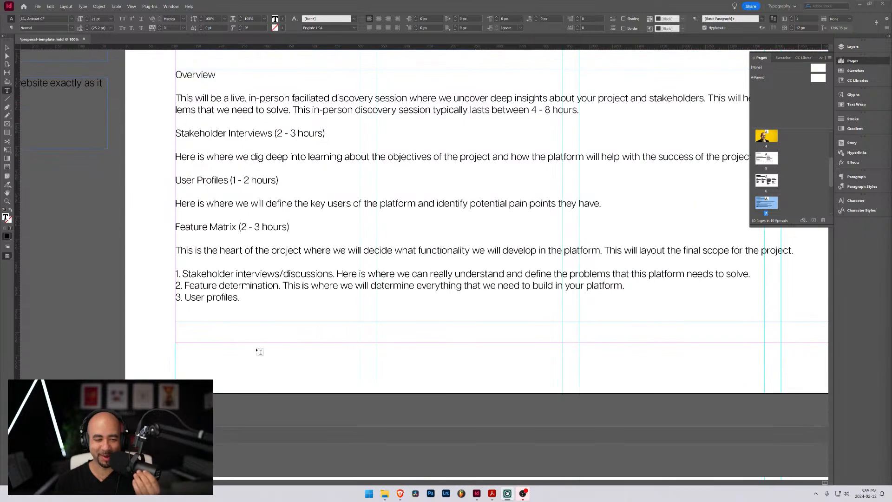
{"action": "left_click_drag", "start_coordinate": [240, 298], "coordinate": [175, 275]}
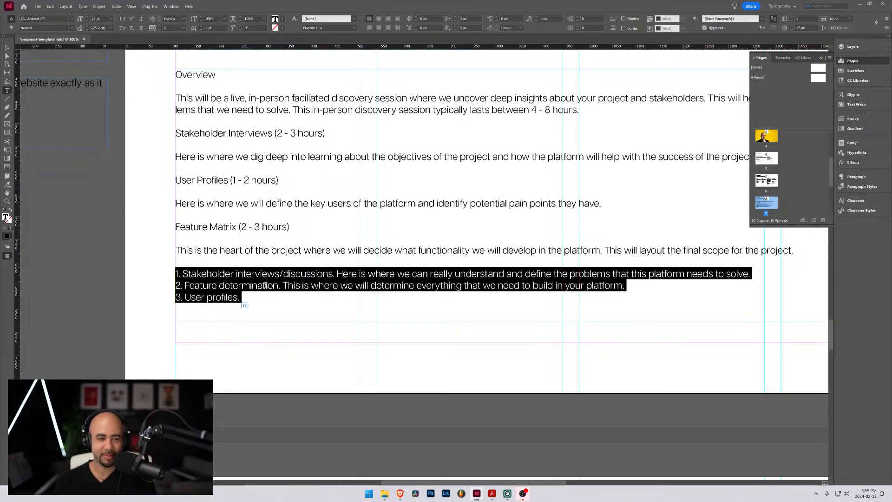
{"action": "key", "text": "BackSpace"}
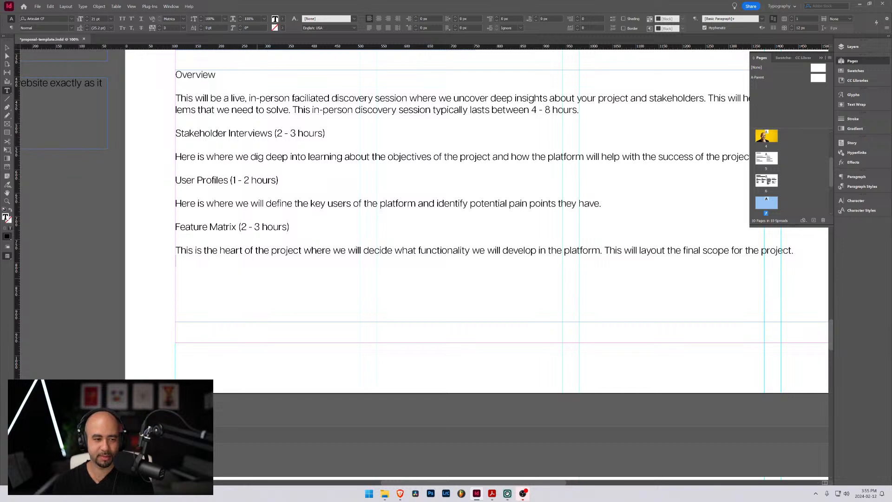
{"action": "scroll", "coordinate": [257, 275], "scroll_direction": "up", "scroll_amount": 3}
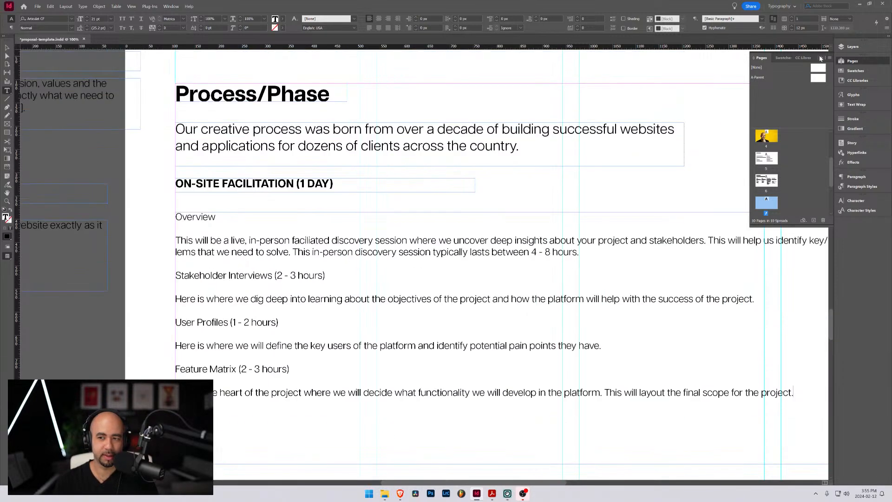
{"action": "left_click", "coordinate": [821, 58]}
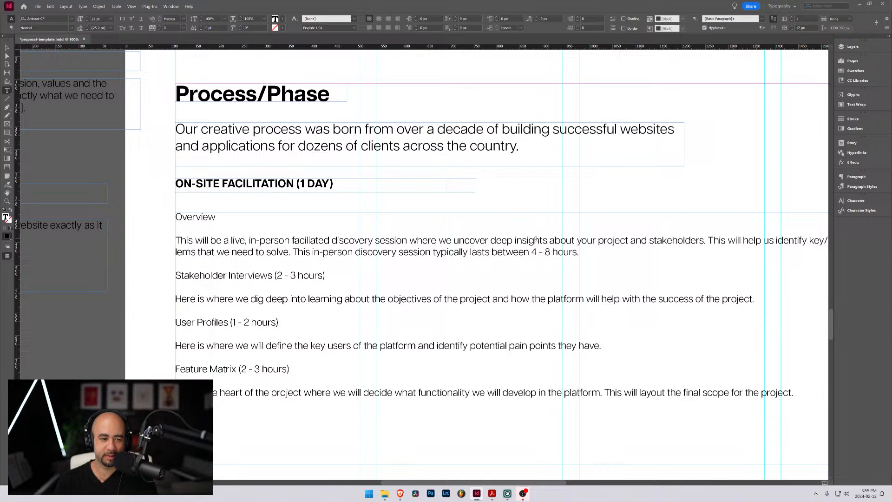
{"action": "left_click", "coordinate": [605, 195]}
{"action": "left_click", "coordinate": [7, 48]}
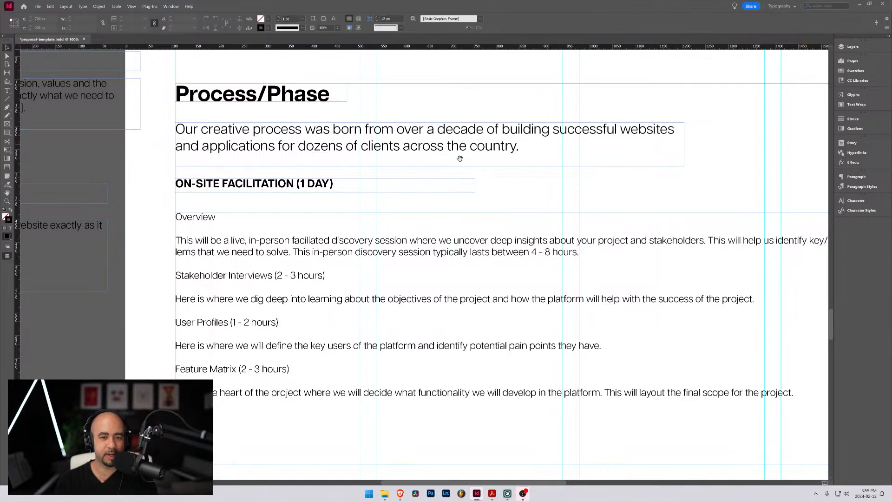
{"action": "left_click_drag", "start_coordinate": [514, 193], "coordinate": [417, 182]}
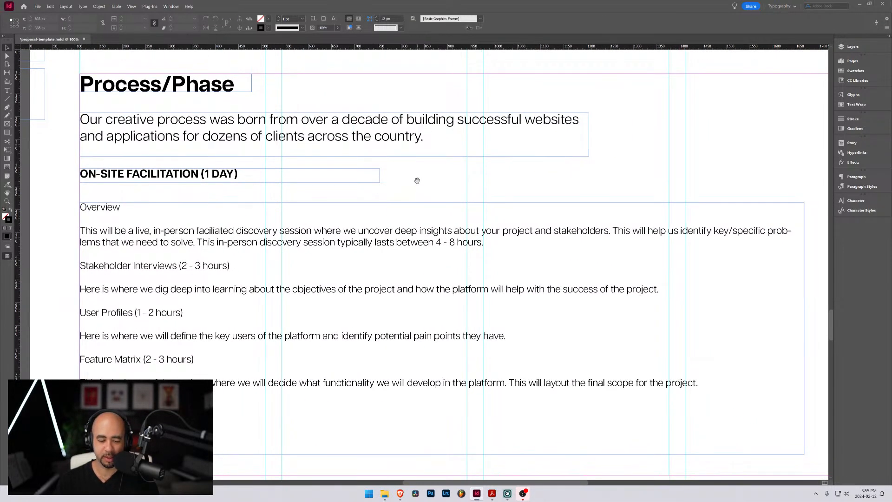
{"action": "key", "text": "super"}
{"action": "scroll", "coordinate": [417, 181], "scroll_direction": "down", "scroll_amount": 1}
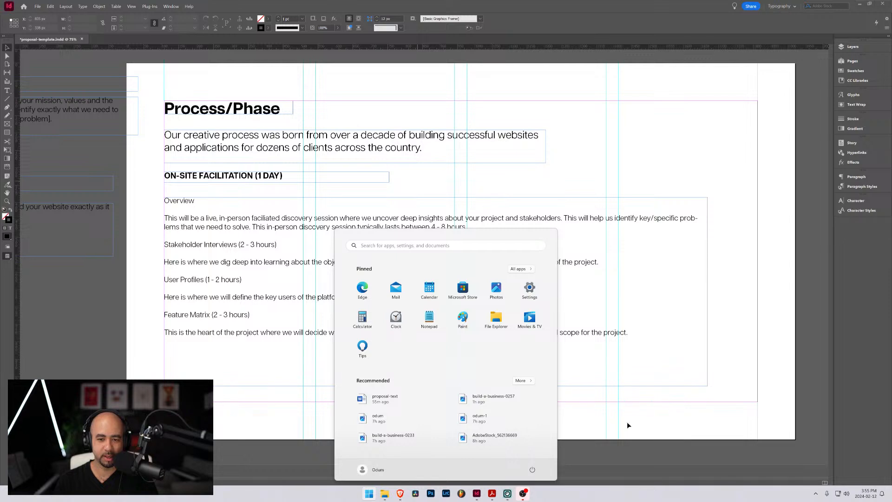
{"action": "left_click", "coordinate": [642, 464]}
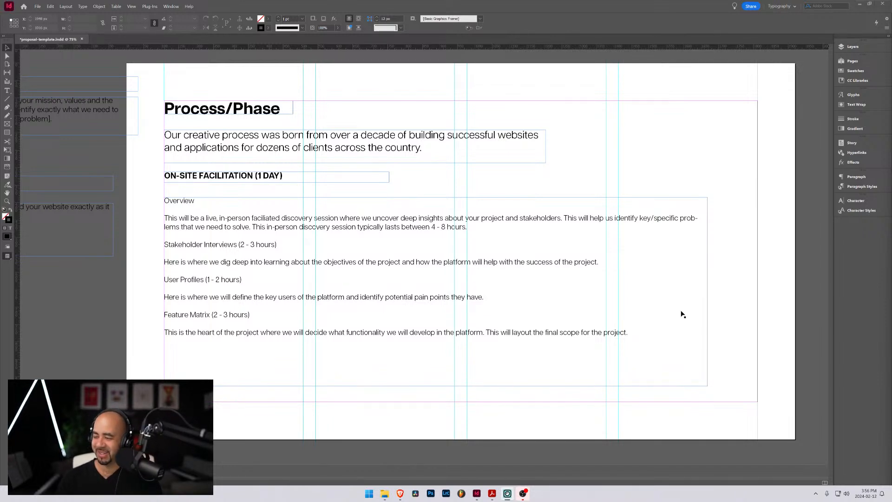
Turn off hyphenation for all the text in the On-site Facilitation body frame
{"action": "left_click", "coordinate": [354, 235]}
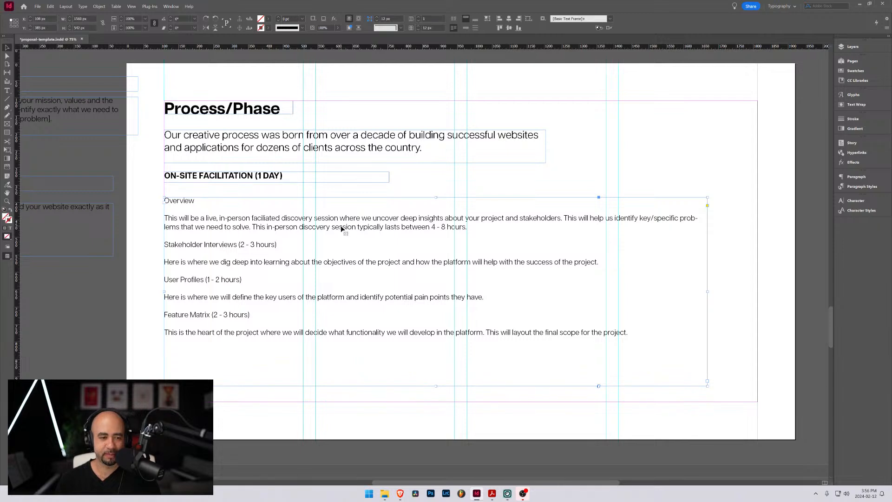
{"action": "double_click", "coordinate": [342, 226]}
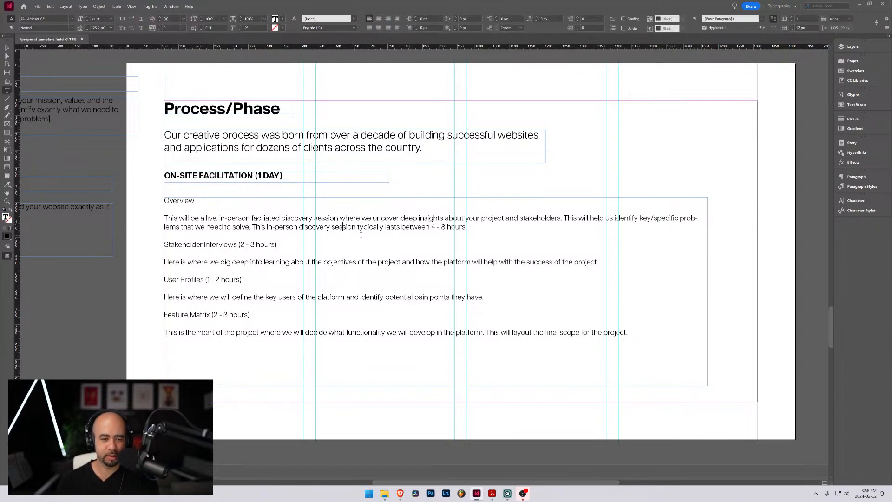
{"action": "key", "text": "ctrl+a"}
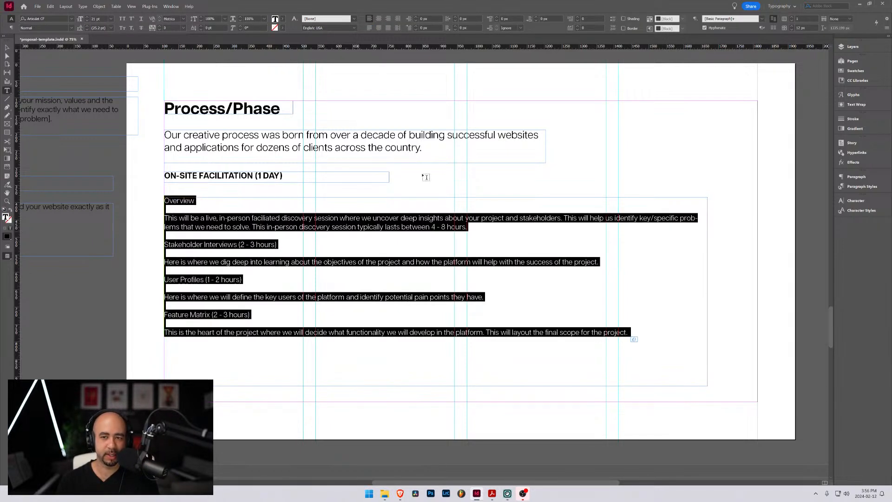
{"action": "left_click", "coordinate": [704, 27]}
{"action": "left_click", "coordinate": [514, 230]}
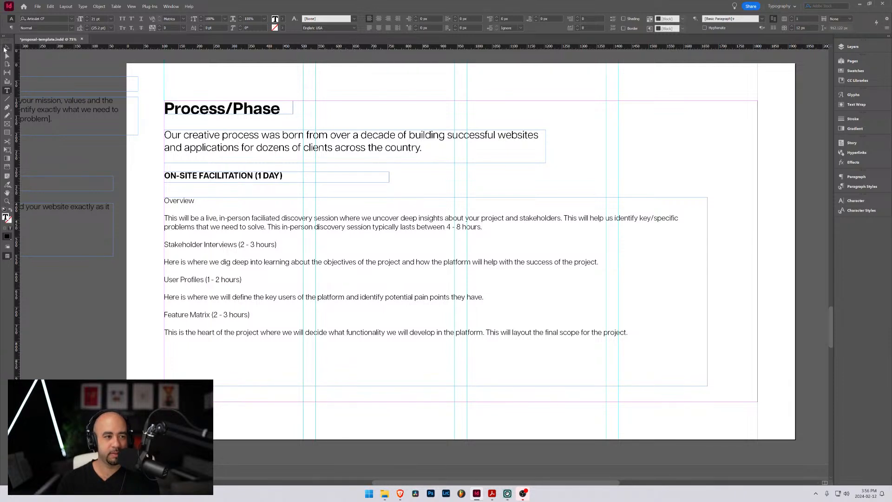
Narrow the On-site Facilitation body frame to about 1305 px wide, ending it at the column guide
{"action": "left_click", "coordinate": [6, 48]}
{"action": "left_click_drag", "start_coordinate": [708, 293], "coordinate": [619, 293]}
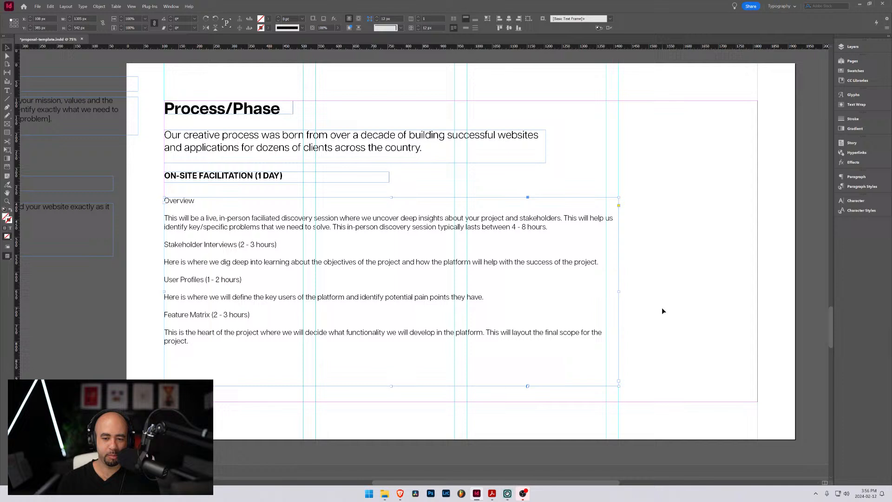
{"action": "left_click", "coordinate": [668, 331]}
Add a text frame about 326 by 110 px beside the Feature Matrix text, containing the price "$5,000"
{"action": "left_click", "coordinate": [7, 91]}
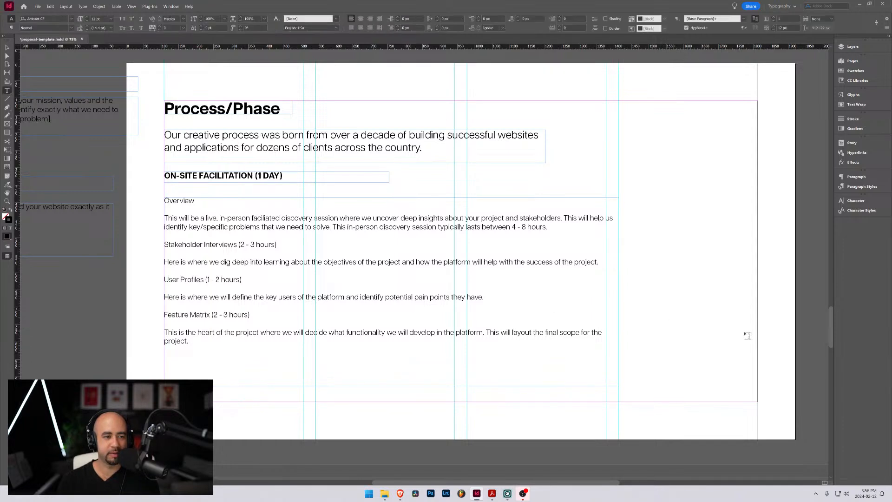
{"action": "left_click_drag", "start_coordinate": [642, 309], "coordinate": [755, 347]}
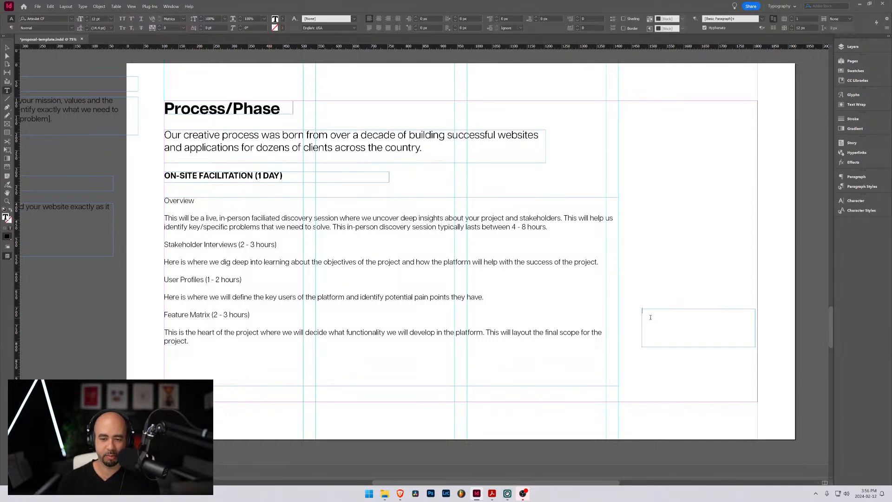
{"action": "type", "text": "s"}
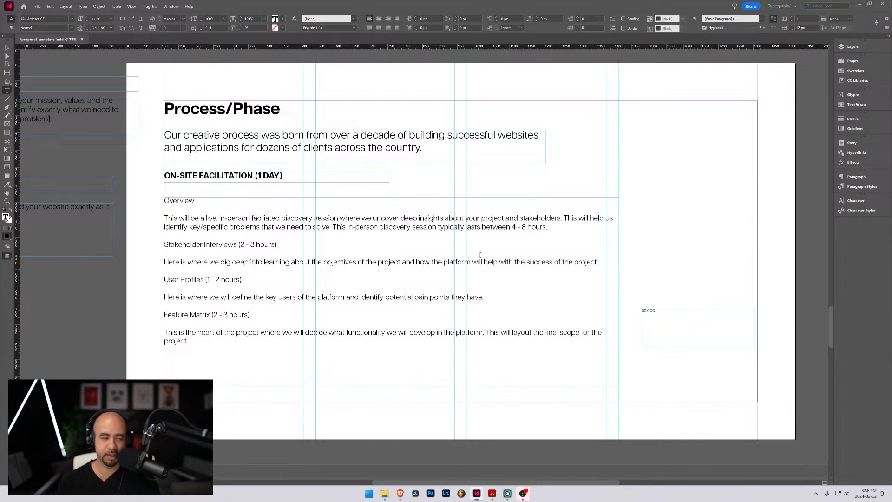
Enlarge the "$5,000" price text and move its frame toward the page's lower-right corner
{"action": "key", "text": "ctrl+a"}
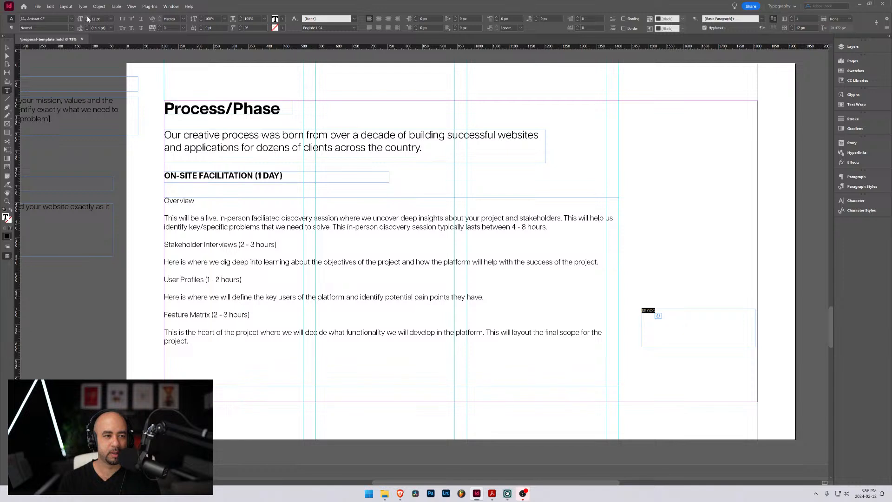
{"action": "scroll", "coordinate": [87, 19], "scroll_direction": "up", "scroll_amount": 5}
{"action": "scroll", "coordinate": [88, 19], "scroll_direction": "up", "scroll_amount": 6}
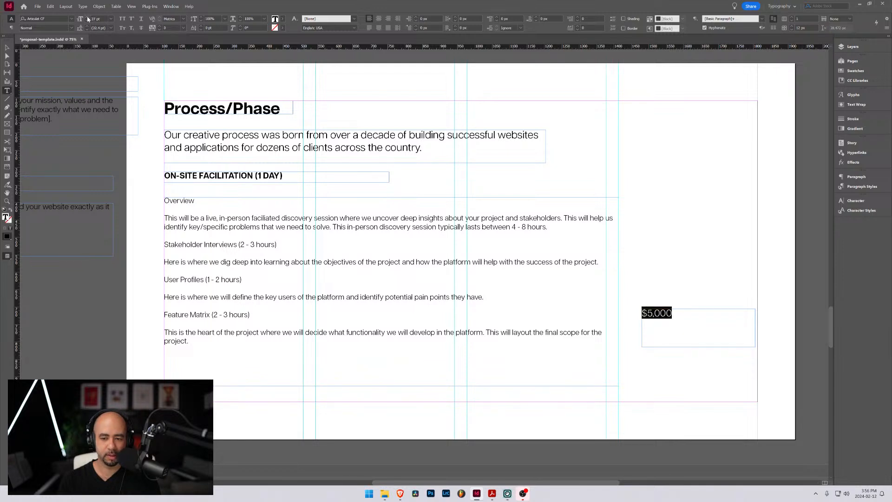
{"action": "left_click", "coordinate": [7, 48]}
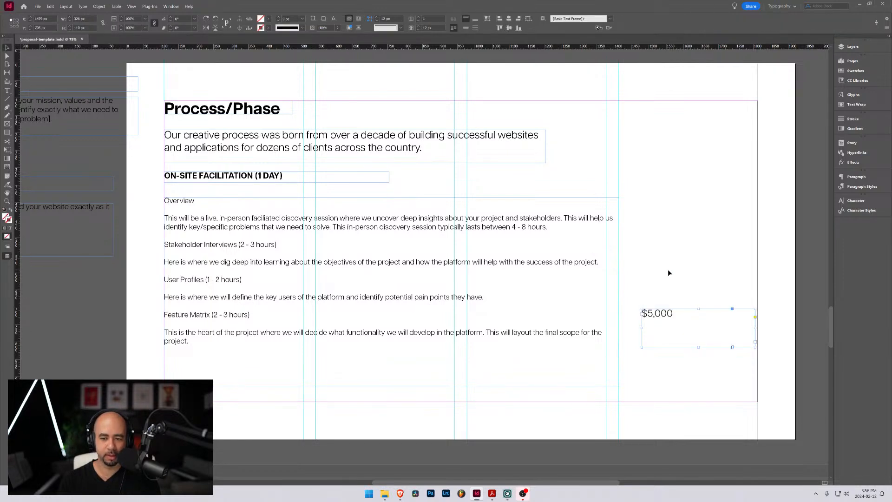
{"action": "left_click_drag", "start_coordinate": [681, 313], "coordinate": [702, 349]}
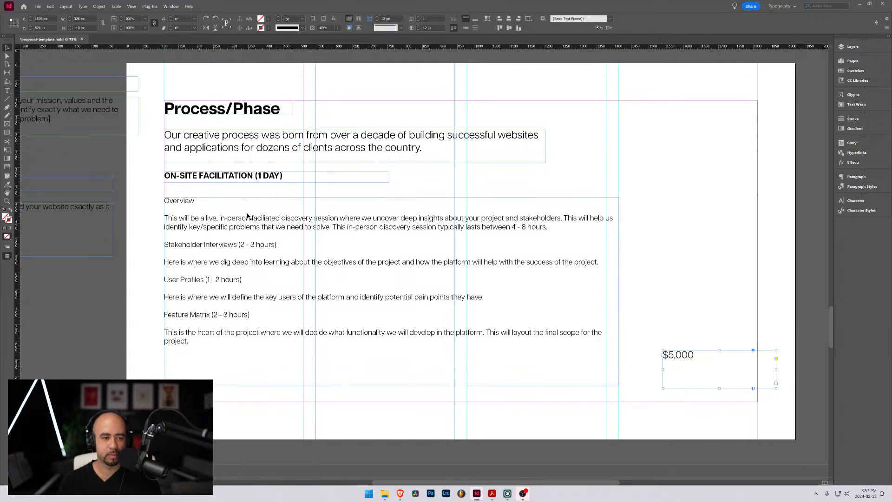
Replace the "Process/Phase" page heading with "Discovery Phase"
{"action": "scroll", "coordinate": [243, 174], "scroll_direction": "down", "scroll_amount": 3}
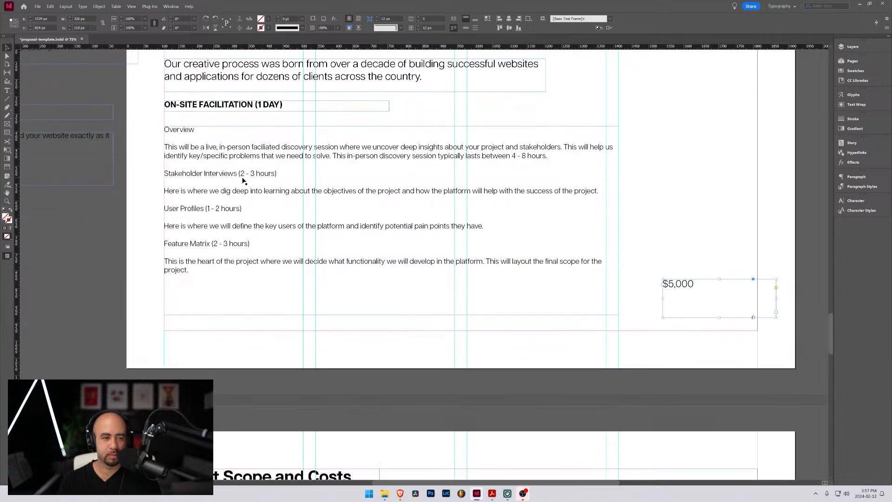
{"action": "scroll", "coordinate": [244, 184], "scroll_direction": "up", "scroll_amount": 3}
{"action": "scroll", "coordinate": [245, 184], "scroll_direction": "up", "scroll_amount": 2}
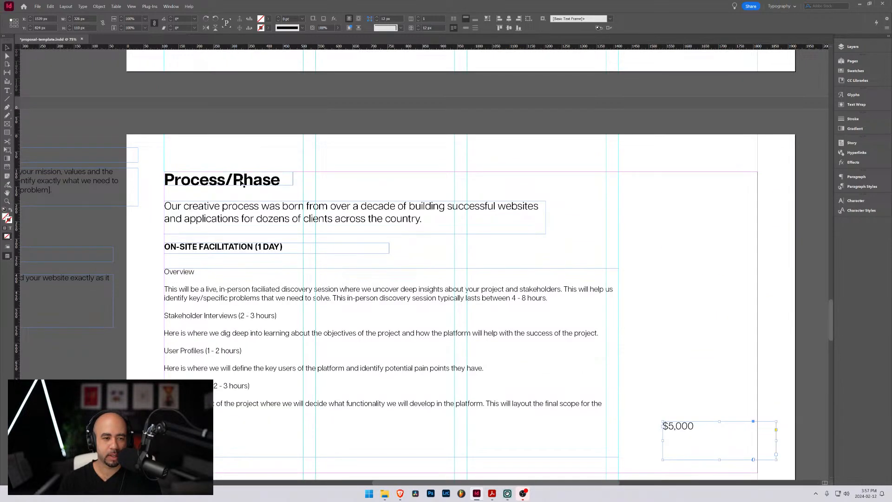
{"action": "scroll", "coordinate": [237, 172], "scroll_direction": "down", "scroll_amount": 1}
{"action": "left_click", "coordinate": [228, 146]}
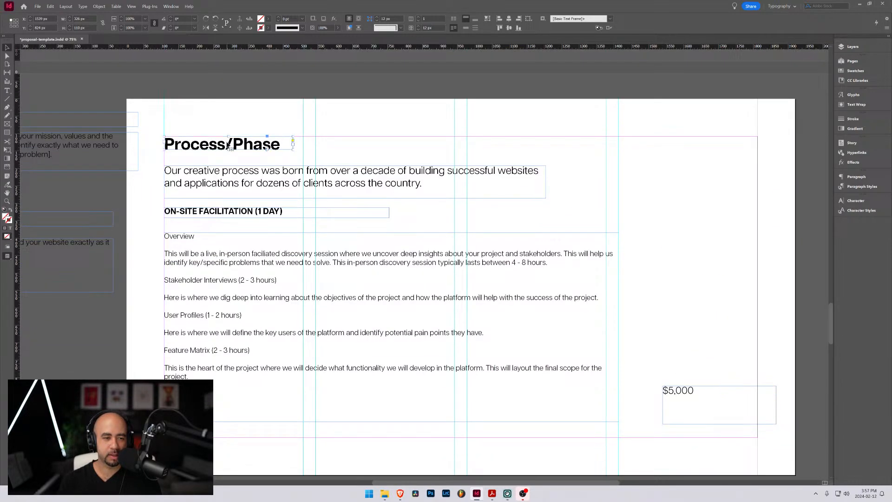
{"action": "double_click", "coordinate": [173, 142]}
{"action": "left_click_drag", "start_coordinate": [165, 143], "coordinate": [281, 145]}
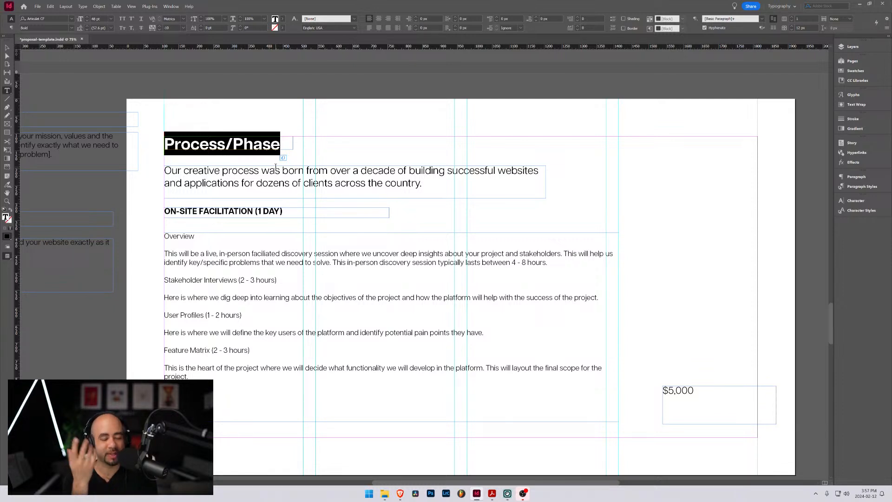
{"action": "type", "text": "Disco"}
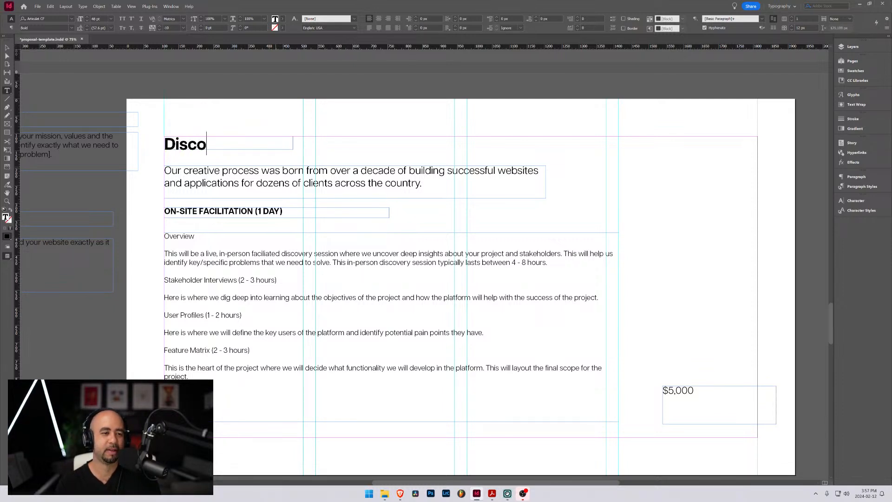
{"action": "type", "text": "very Phas"}
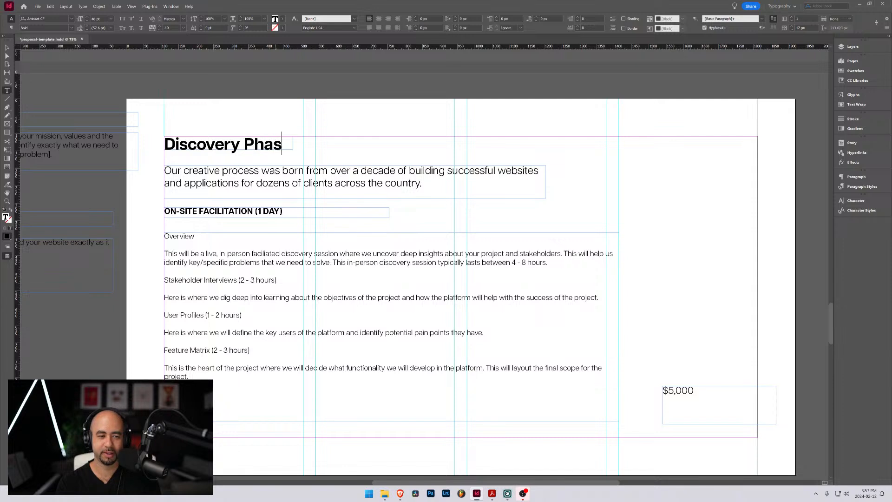
{"action": "type", "text": "e"}
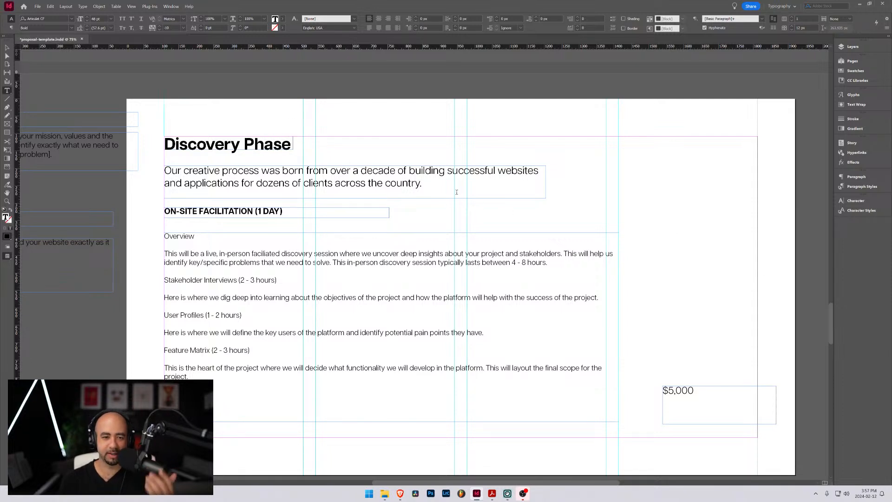
{"action": "left_click", "coordinate": [6, 48]}
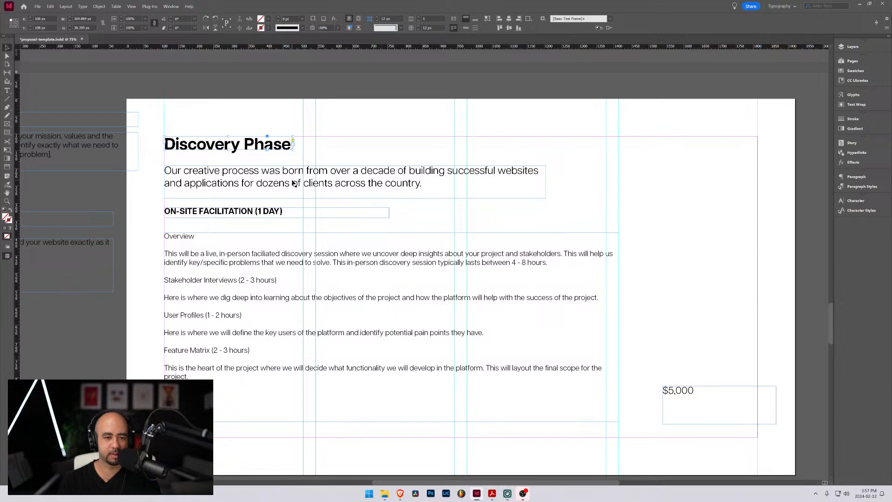
Move the "Our creative process" intro text frame off the page onto the pasteboard, below the Development notes
{"action": "left_click", "coordinate": [294, 184]}
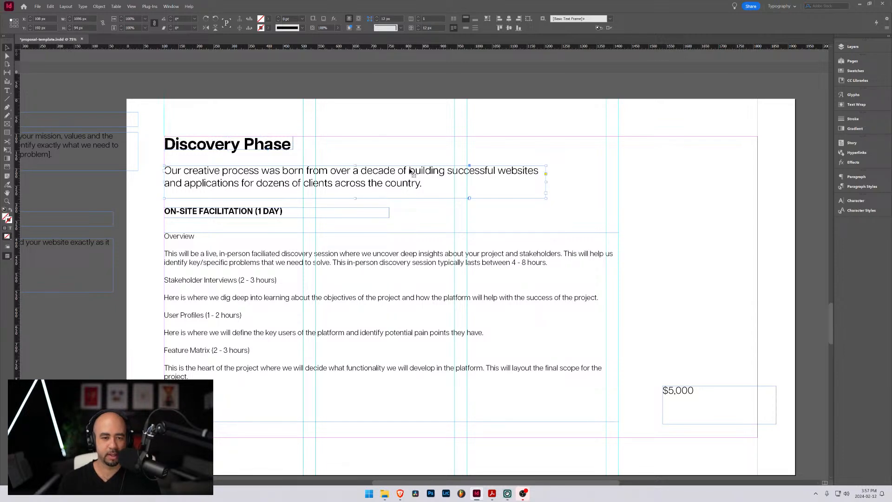
{"action": "scroll", "coordinate": [416, 182], "scroll_direction": "down", "scroll_amount": 3}
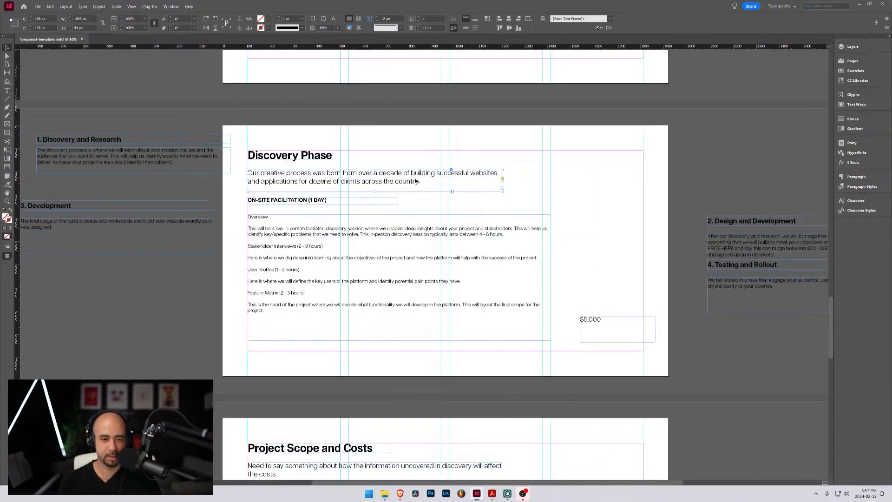
{"action": "scroll", "coordinate": [393, 236], "scroll_direction": "up", "scroll_amount": 3}
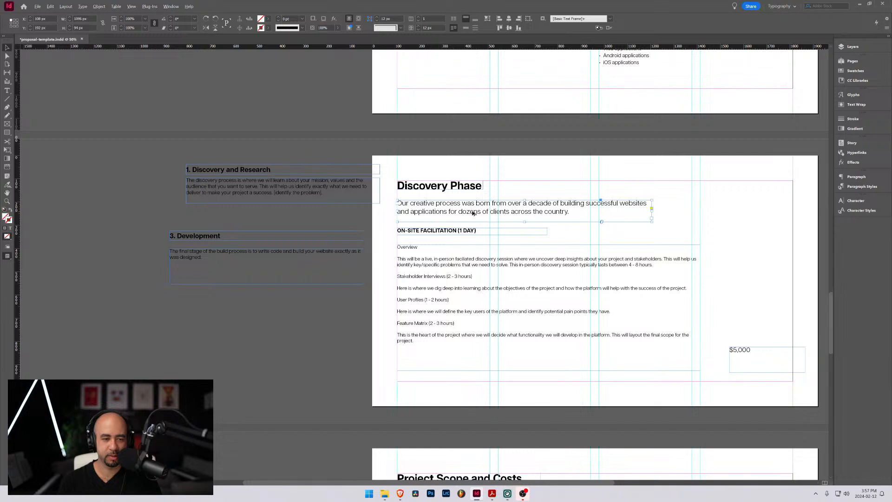
{"action": "left_click_drag", "start_coordinate": [473, 213], "coordinate": [168, 326]}
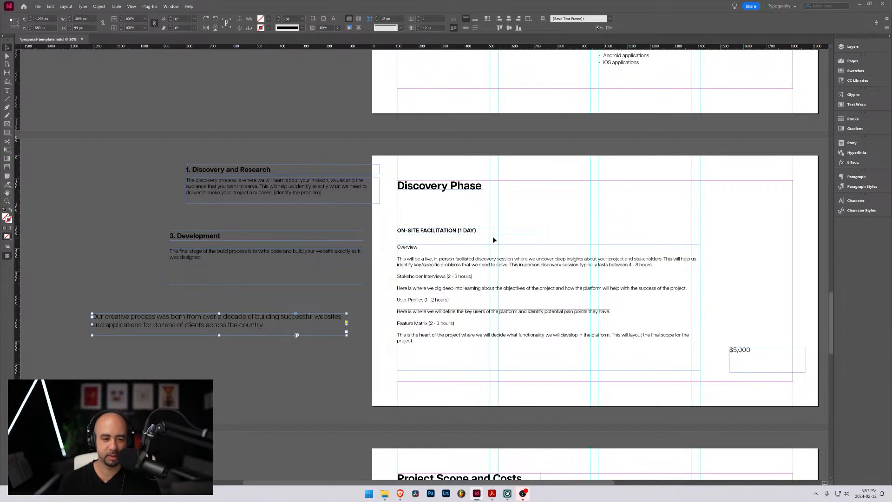
{"action": "left_click", "coordinate": [434, 233], "text": "shift"}
{"action": "left_click_drag", "start_coordinate": [434, 233], "coordinate": [433, 213]}
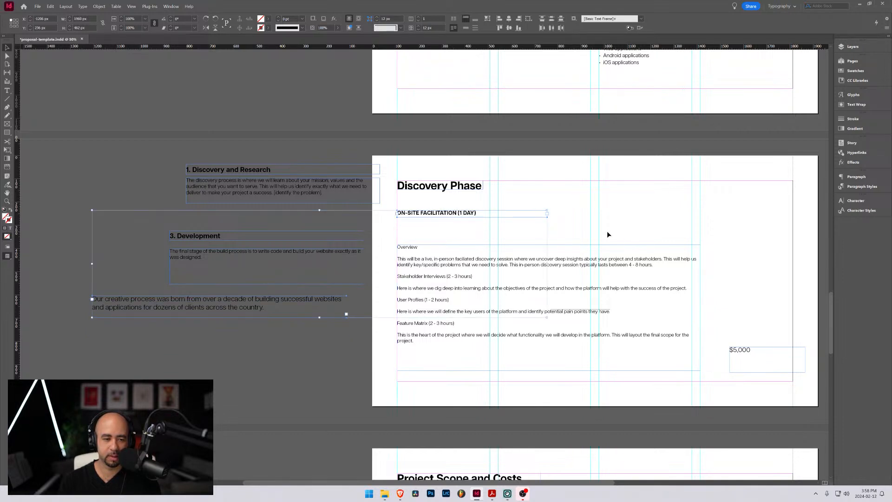
{"action": "key", "text": "ctrl+z"}
Move the On-site Facilitation subheading and its body frame up to close the gap beneath the "Discovery Phase" heading
{"action": "left_click", "coordinate": [434, 230]}
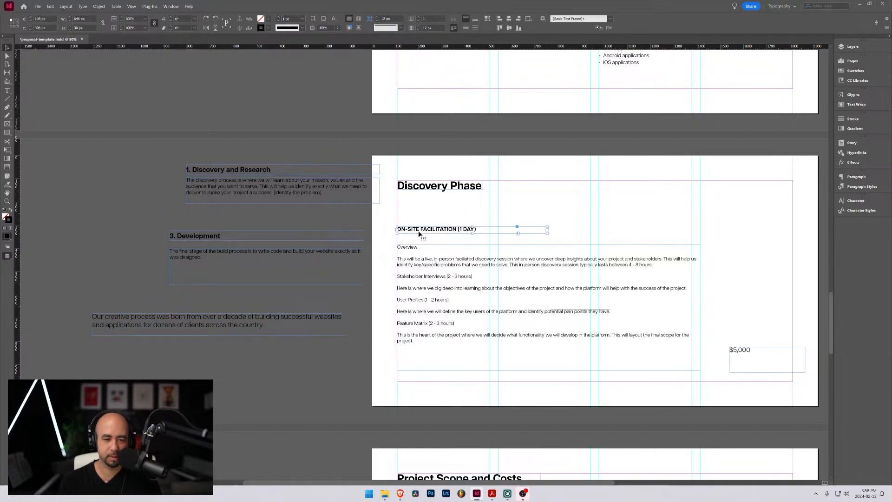
{"action": "left_click_drag", "start_coordinate": [423, 231], "coordinate": [420, 210]}
{"action": "left_click_drag", "start_coordinate": [437, 262], "coordinate": [436, 243]}
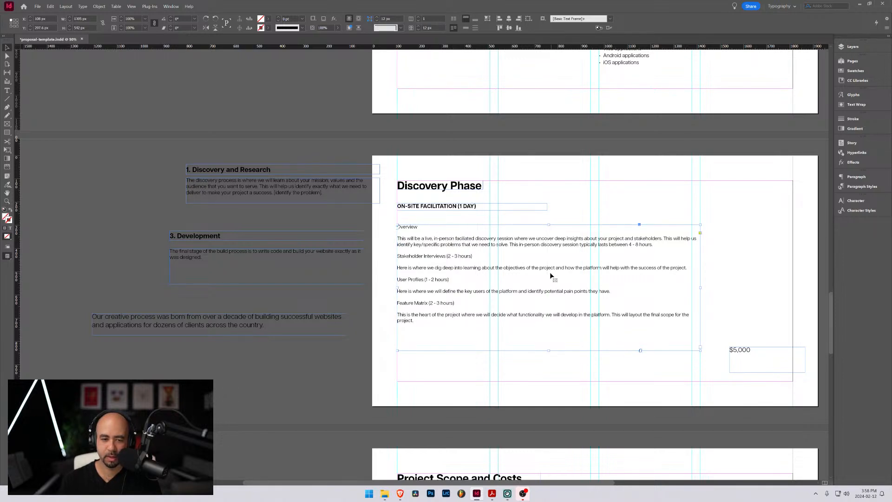
Look through the page thumbnails surrounding the Discovery Phase page
{"action": "scroll", "coordinate": [544, 271], "scroll_direction": "down", "scroll_amount": 3}
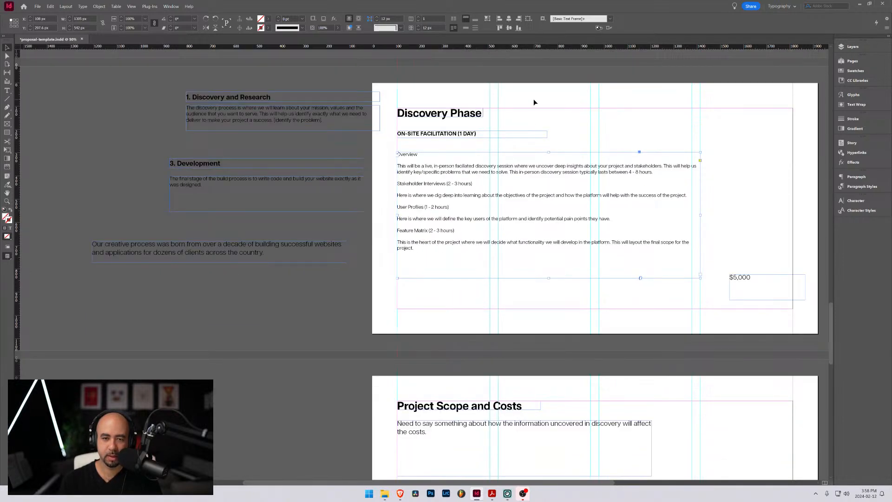
{"action": "left_click", "coordinate": [534, 101]}
{"action": "left_click", "coordinate": [853, 64]}
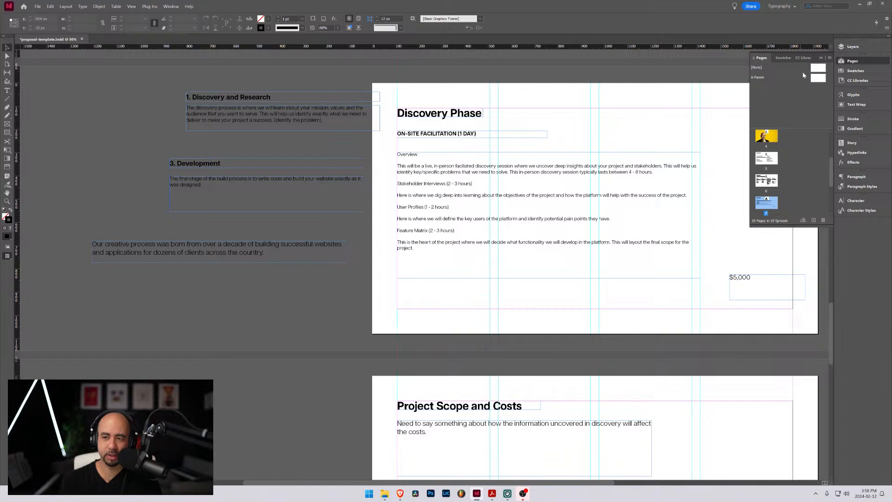
{"action": "scroll", "coordinate": [768, 170], "scroll_direction": "down", "scroll_amount": 2}
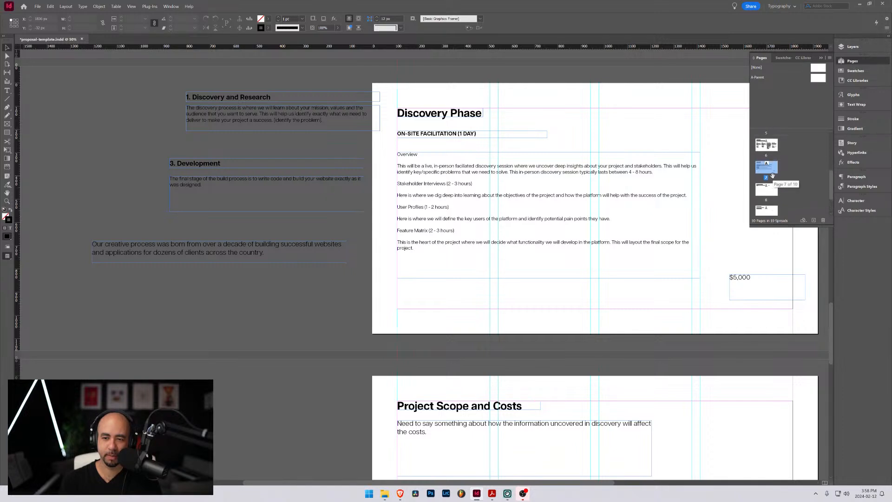
{"action": "scroll", "coordinate": [773, 175], "scroll_direction": "down", "scroll_amount": 2}
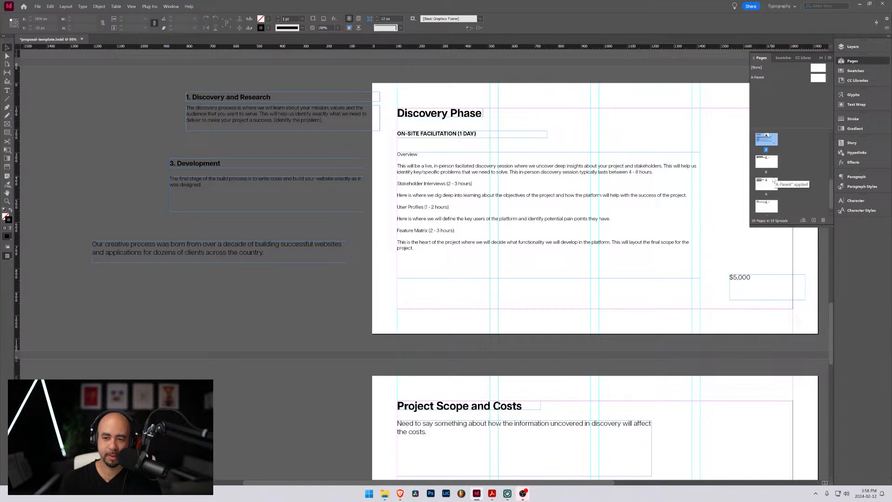
{"action": "scroll", "coordinate": [771, 176], "scroll_direction": "up", "scroll_amount": 4}
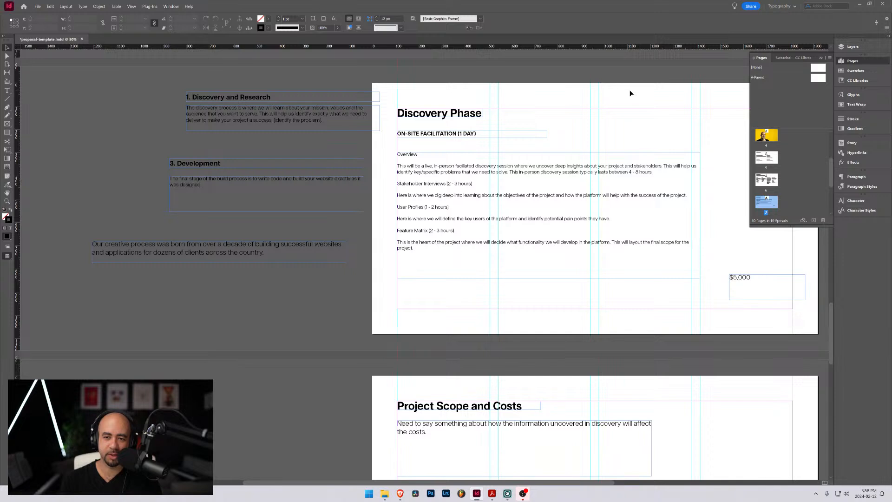
{"action": "left_click", "coordinate": [592, 144]}
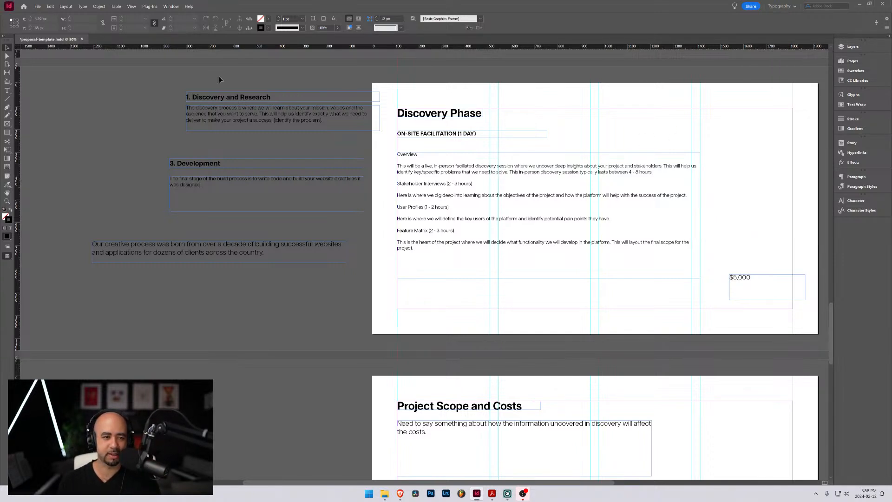
Move the Discovery and Research, Development and creative process text frames together farther away from the page on the pasteboard
{"action": "left_click_drag", "start_coordinate": [219, 76], "coordinate": [291, 281]}
{"action": "left_click_drag", "start_coordinate": [276, 114], "coordinate": [232, 133]}
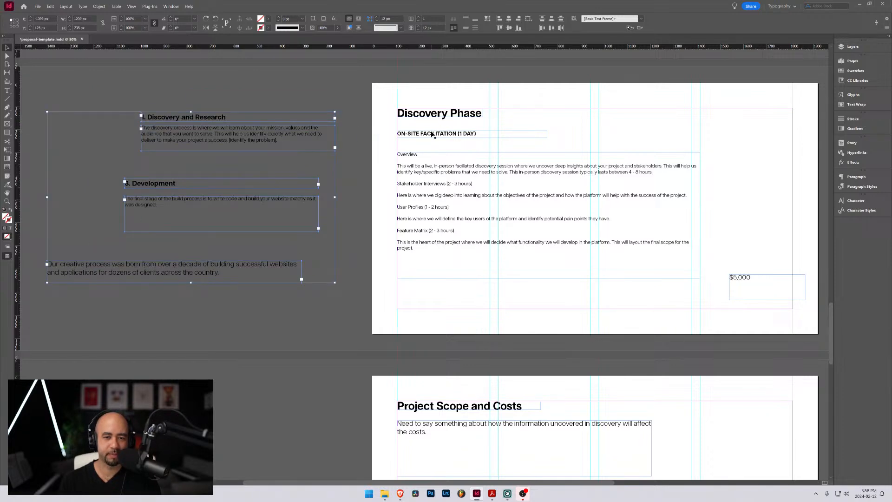
{"action": "left_click", "coordinate": [426, 149]}
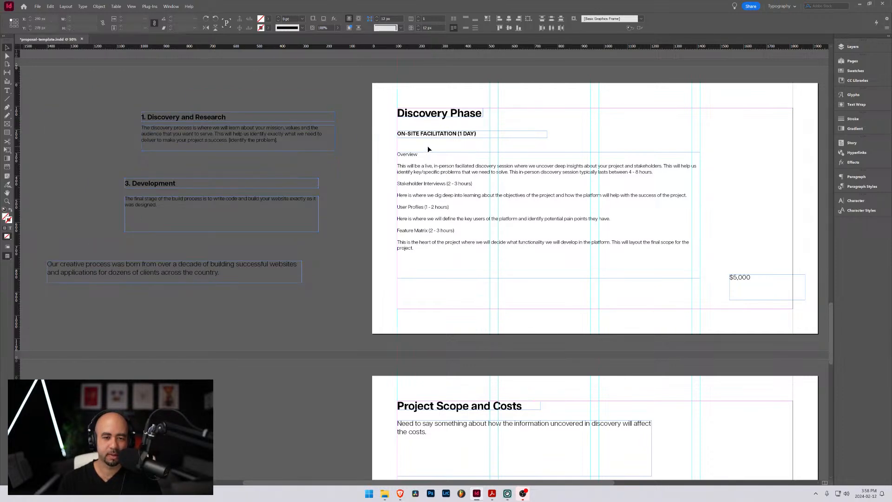
Inspect the type size of the "Strategy" heading on the Our Capabilities page
{"action": "scroll", "coordinate": [437, 138], "scroll_direction": "up", "scroll_amount": 2}
{"action": "scroll", "coordinate": [444, 143], "scroll_direction": "down", "scroll_amount": 1}
{"action": "left_click_drag", "start_coordinate": [649, 148], "coordinate": [506, 173]}
{"action": "scroll", "coordinate": [499, 177], "scroll_direction": "up", "scroll_amount": 1}
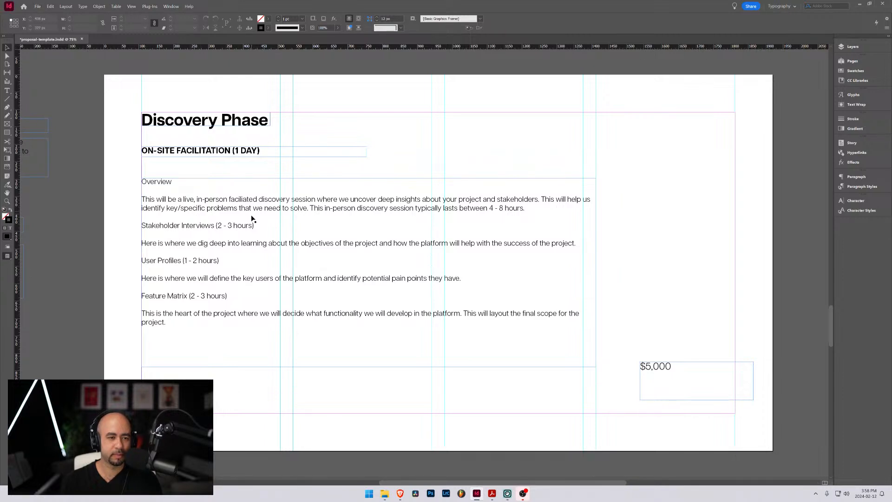
{"action": "key", "text": "ctrl+minus"}
{"action": "key", "text": "ctrl+minus"}
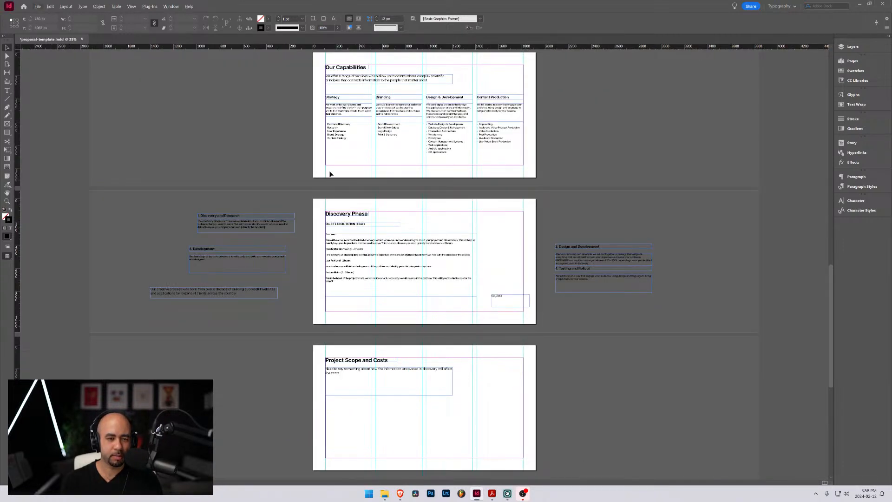
{"action": "key", "text": "ctrl+equal"}
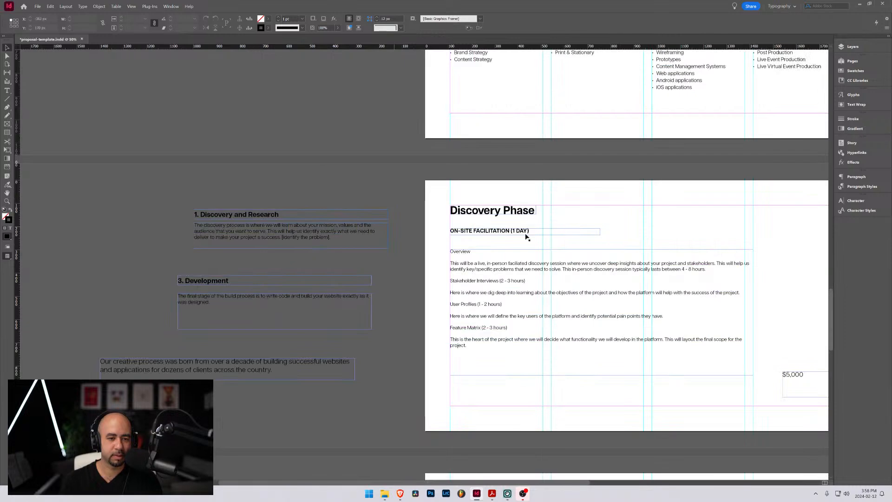
{"action": "scroll", "coordinate": [546, 216], "scroll_direction": "down", "scroll_amount": 1}
{"action": "scroll", "coordinate": [560, 189], "scroll_direction": "up", "scroll_amount": 5}
{"action": "scroll", "coordinate": [560, 189], "scroll_direction": "right", "scroll_amount": 3}
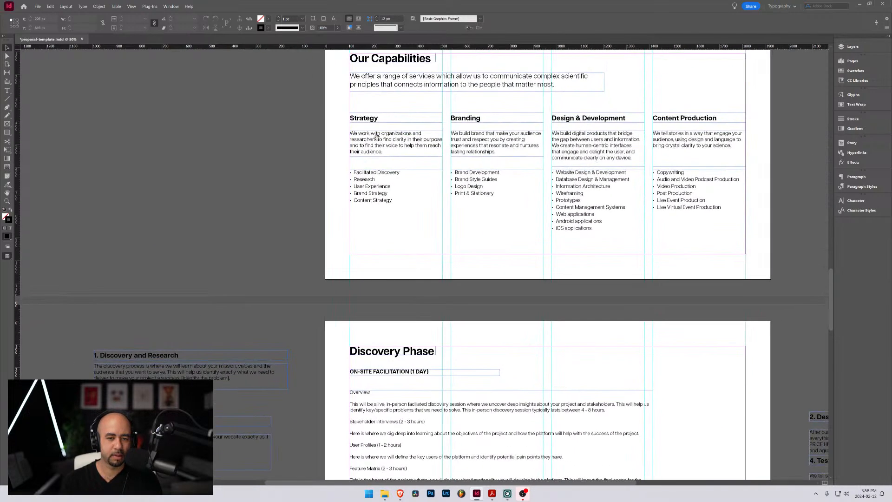
{"action": "double_click", "coordinate": [368, 122]}
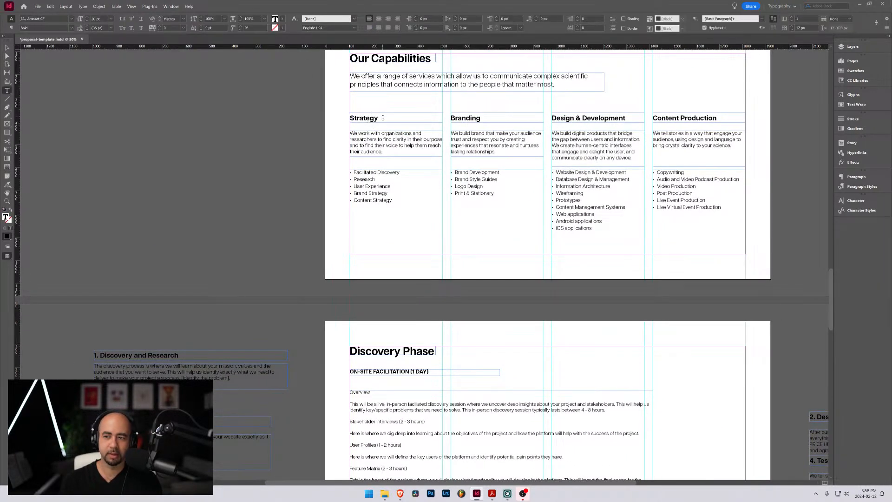
{"action": "double_click", "coordinate": [382, 116]}
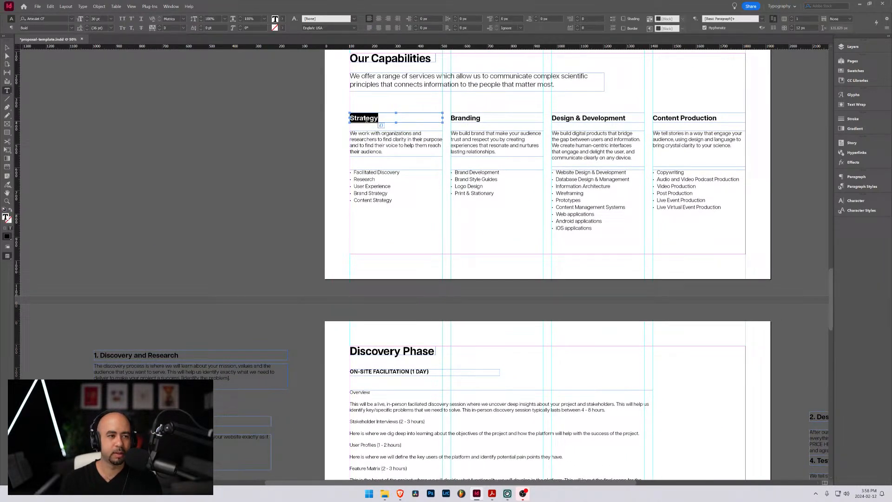
Set the On-site facilitation (1 day) subheading to 30 pt and turn off its All Caps formatting
{"action": "left_click", "coordinate": [374, 370]}
{"action": "triple_click", "coordinate": [386, 369]}
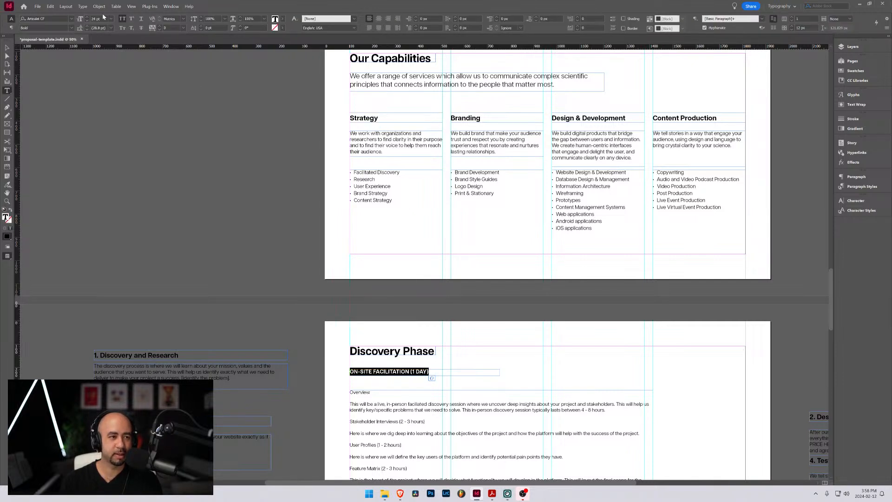
{"action": "left_click", "coordinate": [87, 17]}
{"action": "left_click", "coordinate": [87, 18]}
{"action": "left_click", "coordinate": [87, 17]}
{"action": "left_click", "coordinate": [87, 17]}
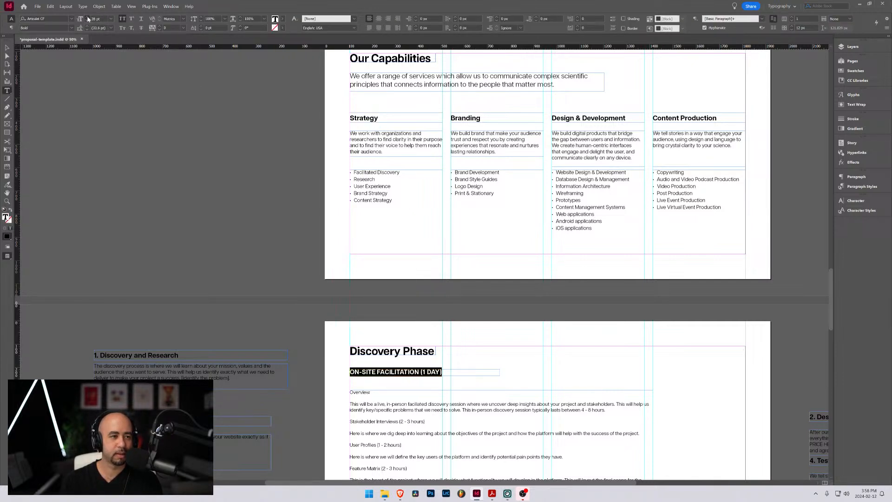
{"action": "left_click", "coordinate": [87, 17]}
{"action": "left_click", "coordinate": [87, 18]}
{"action": "left_click", "coordinate": [123, 19]}
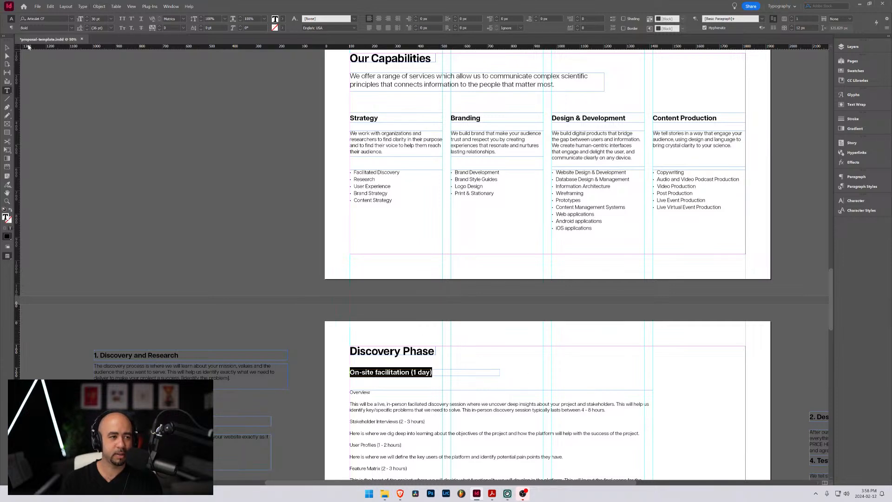
Move the On-site facilitation subheading frame down so it sits just above the Overview body text
{"action": "left_click", "coordinate": [7, 48]}
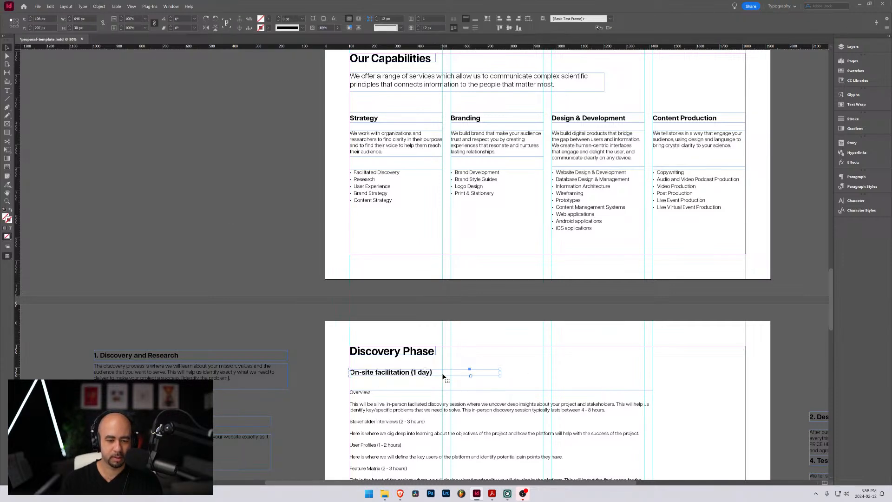
{"action": "scroll", "coordinate": [492, 352], "scroll_direction": "down", "scroll_amount": 3}
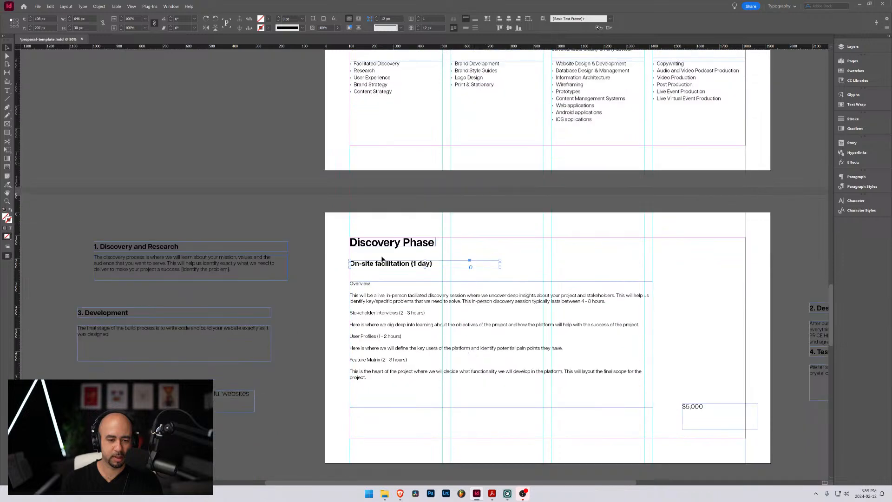
{"action": "left_click_drag", "start_coordinate": [369, 266], "coordinate": [368, 274]}
{"action": "scroll", "coordinate": [424, 291], "scroll_direction": "down", "scroll_amount": 1}
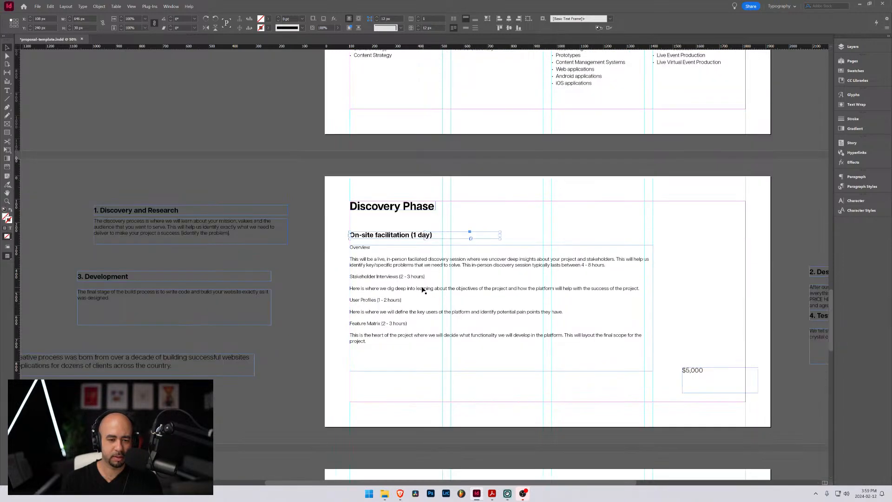
Format the "Overview" label in the body text as 18 pt, All Caps, Medium weight
{"action": "double_click", "coordinate": [367, 251]}
{"action": "left_click_drag", "start_coordinate": [372, 248], "coordinate": [348, 249]}
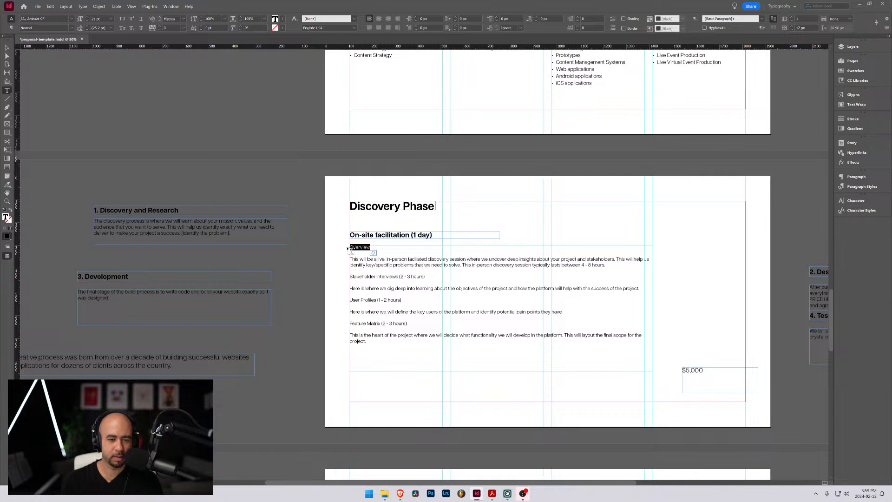
{"action": "left_click", "coordinate": [87, 21]}
{"action": "left_click", "coordinate": [87, 21]}
{"action": "left_click", "coordinate": [87, 21]}
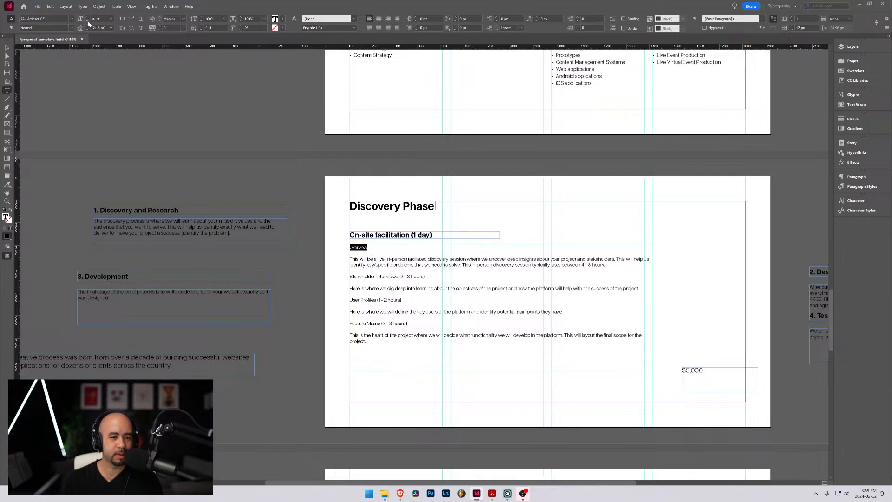
{"action": "left_click", "coordinate": [122, 19]}
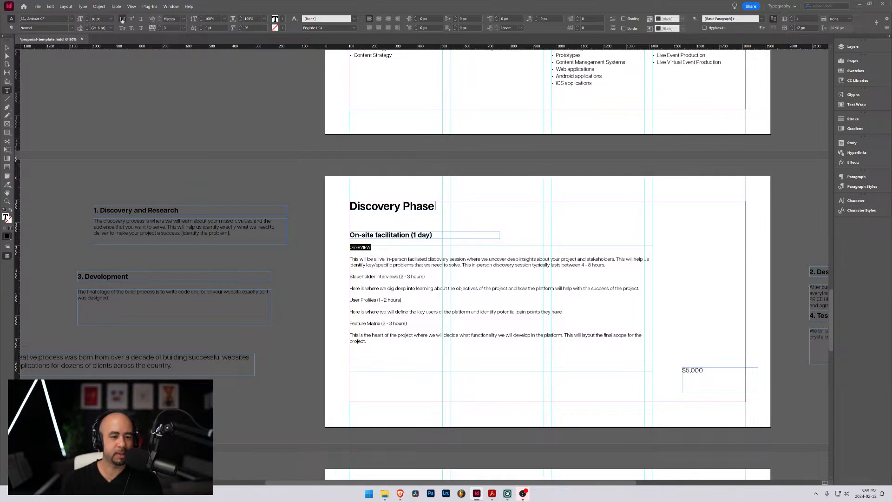
{"action": "left_click", "coordinate": [72, 28]}
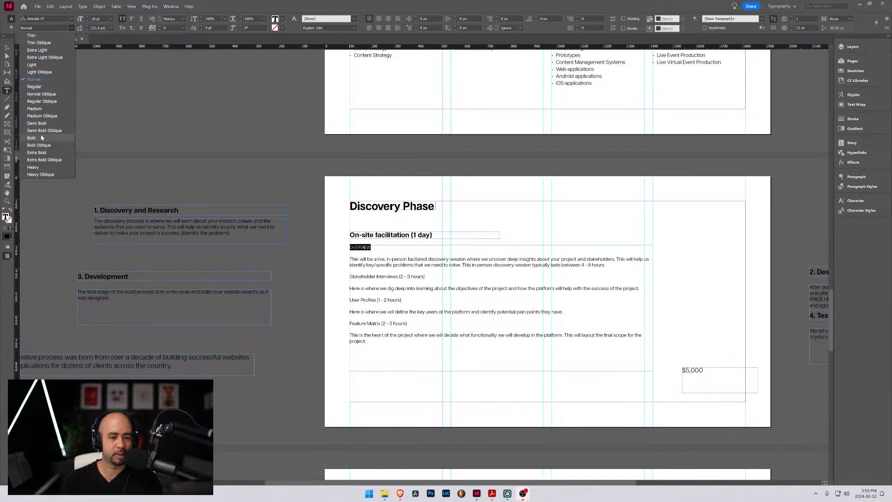
{"action": "left_click", "coordinate": [35, 109]}
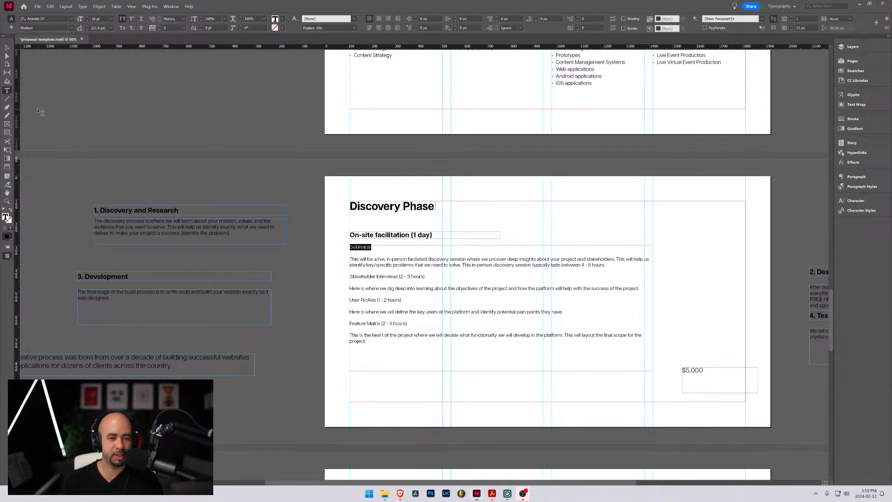
Try Demi Bold on the "OVERVIEW" label, and settle on the Bold weight
{"action": "scroll", "coordinate": [393, 258], "scroll_direction": "up", "scroll_amount": 2}
{"action": "left_click", "coordinate": [348, 258]}
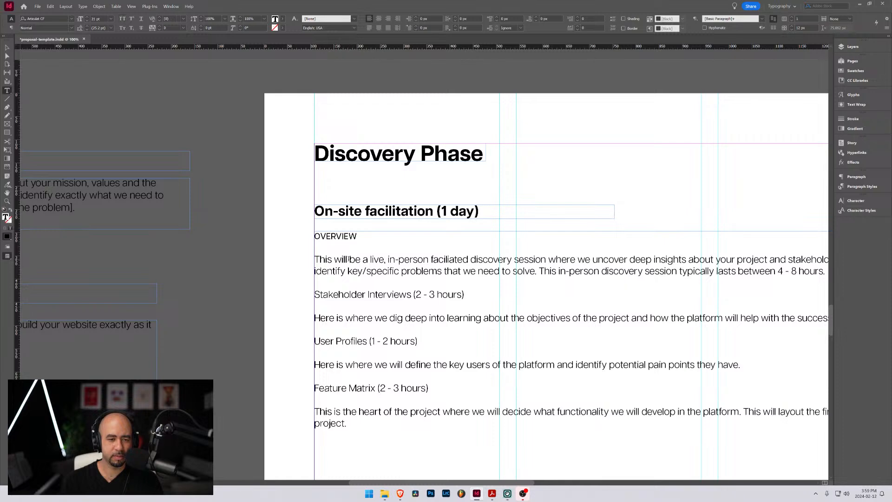
{"action": "scroll", "coordinate": [347, 258], "scroll_direction": "down", "scroll_amount": 2}
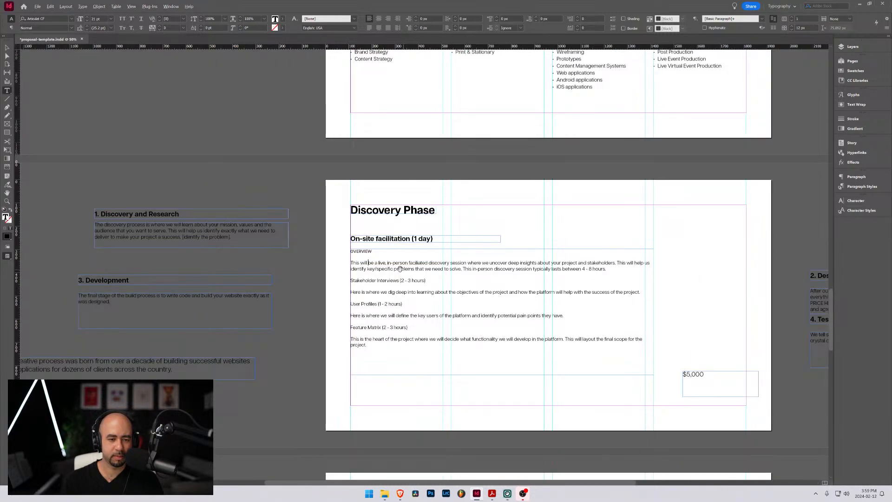
{"action": "scroll", "coordinate": [398, 268], "scroll_direction": "up", "scroll_amount": 1}
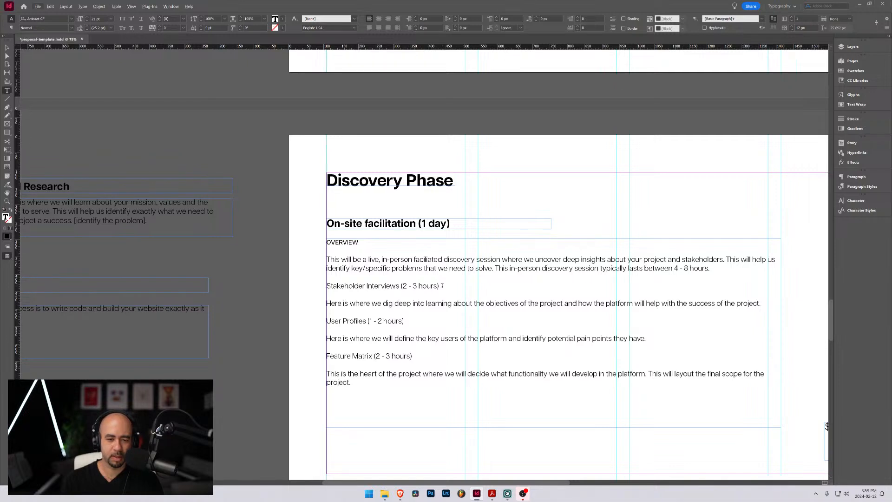
{"action": "left_click_drag", "start_coordinate": [441, 286], "coordinate": [299, 284]}
{"action": "left_click_drag", "start_coordinate": [359, 243], "coordinate": [318, 243]}
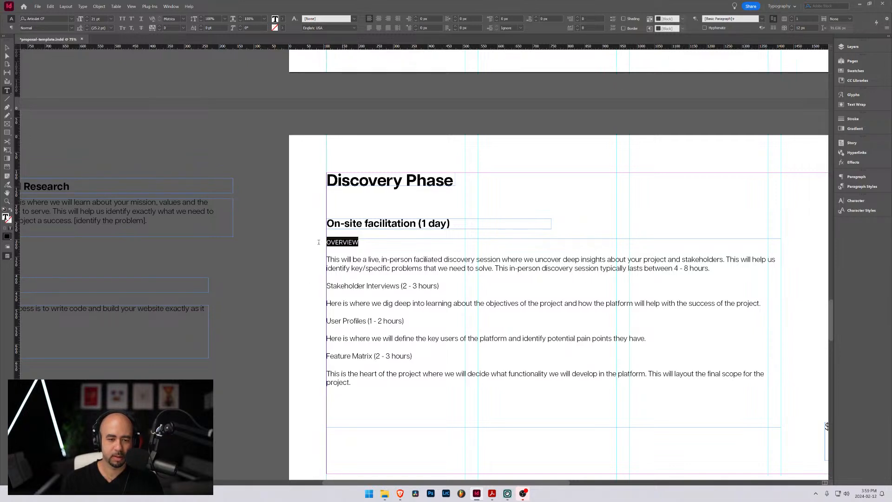
{"action": "left_click", "coordinate": [72, 28]}
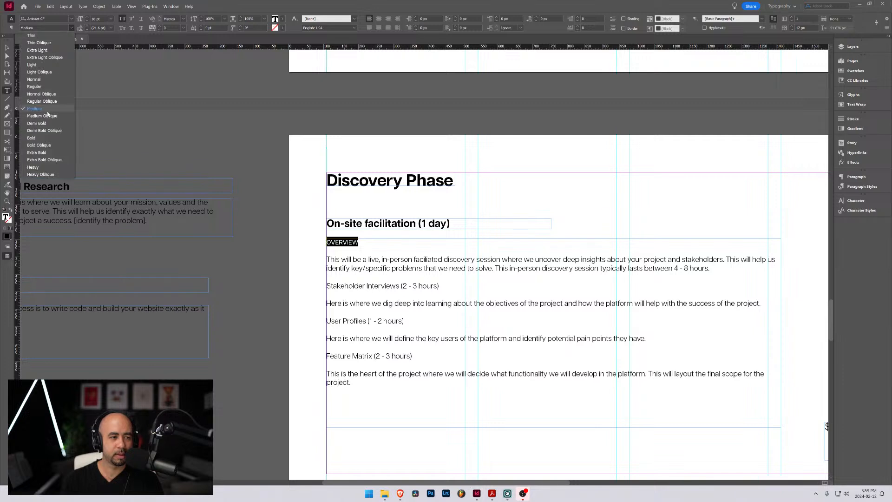
{"action": "left_click", "coordinate": [37, 124]}
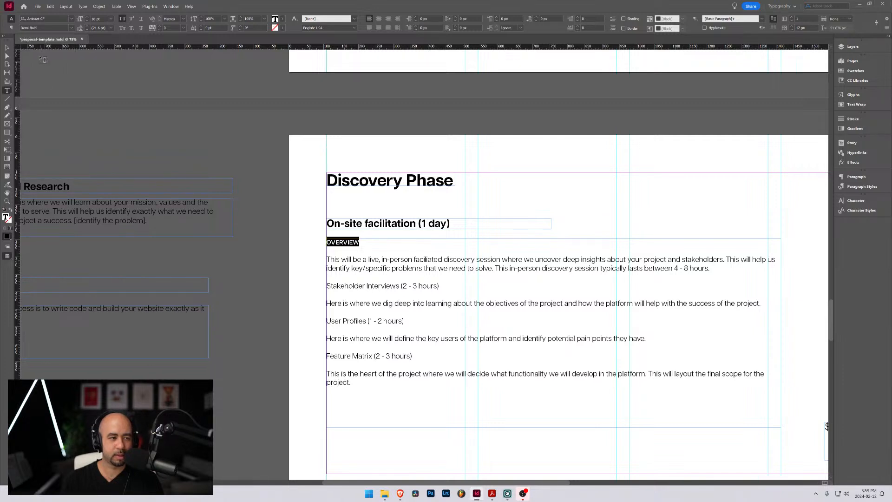
{"action": "left_click", "coordinate": [71, 28]}
{"action": "left_click", "coordinate": [37, 137]}
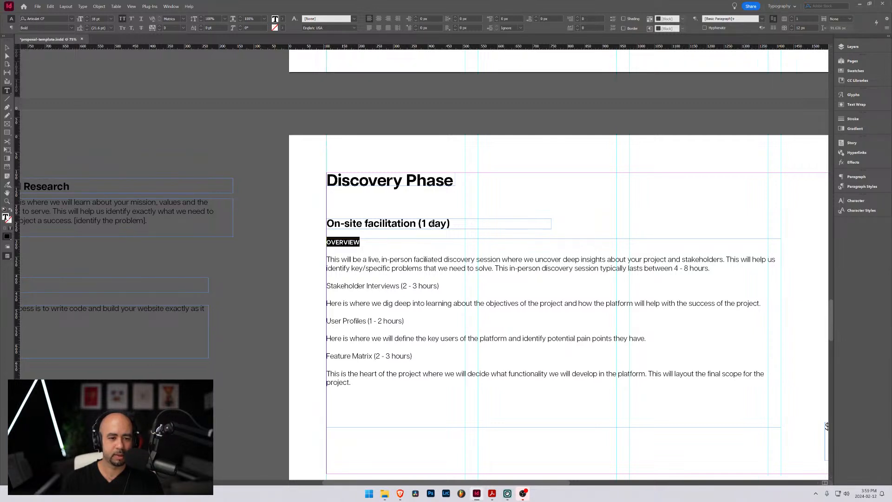
Set the "Stakeholder Interviews (2 - 3 hours)" label in the body text to the Bold weight
{"action": "left_click", "coordinate": [458, 291]}
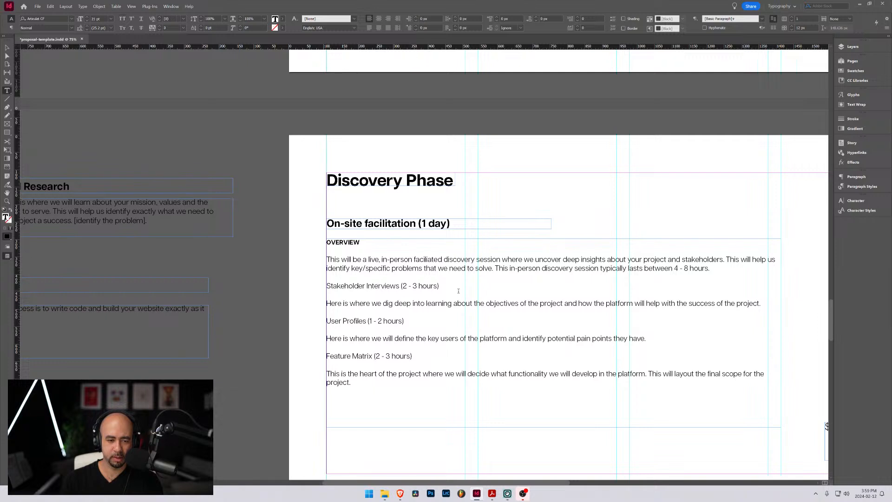
{"action": "left_click_drag", "start_coordinate": [450, 287], "coordinate": [321, 287]}
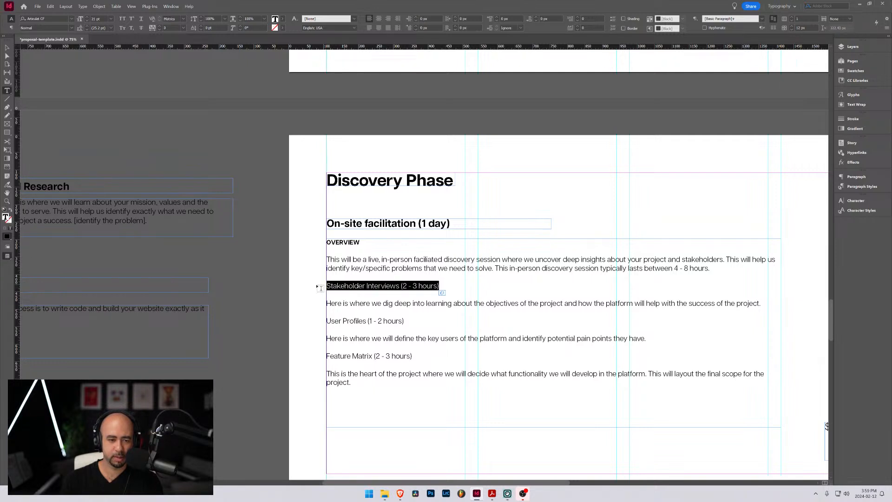
{"action": "left_click", "coordinate": [71, 29]}
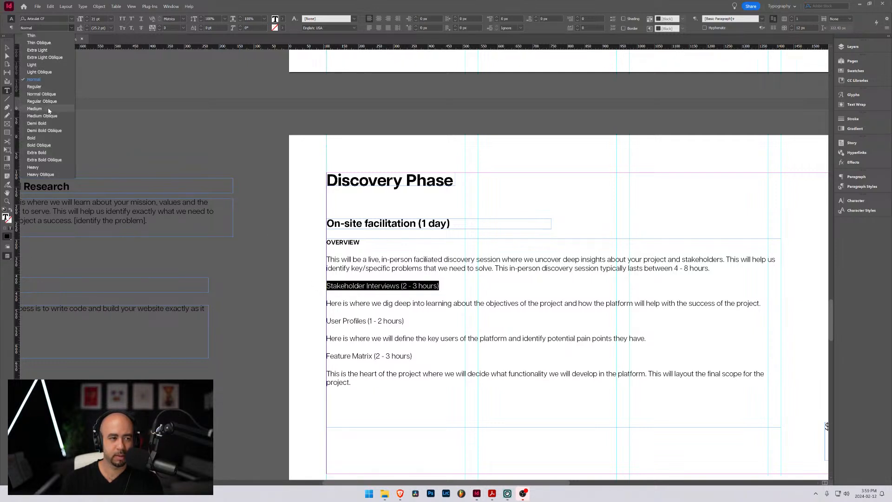
{"action": "left_click", "coordinate": [41, 138]}
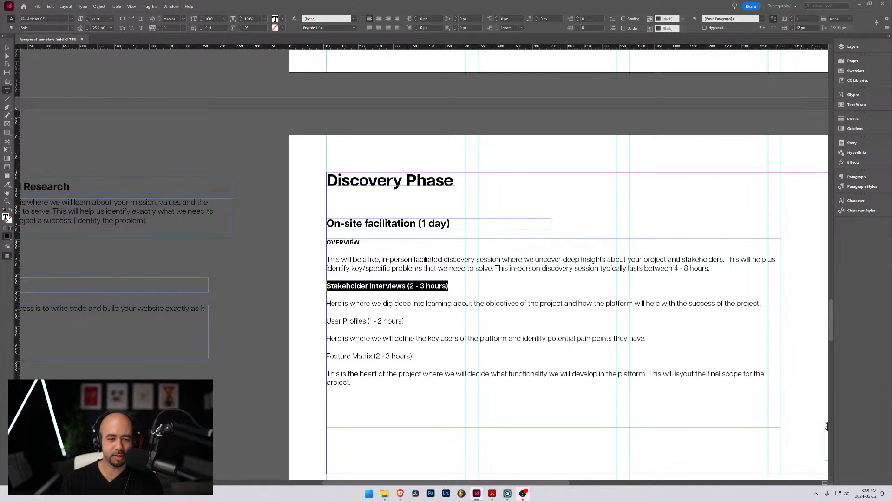
Switch to Acrobat and examine how the Discovery Phase page of Proposal_Template.pdf states its hour ranges and price
{"action": "left_click_drag", "start_coordinate": [360, 242], "coordinate": [324, 241]}
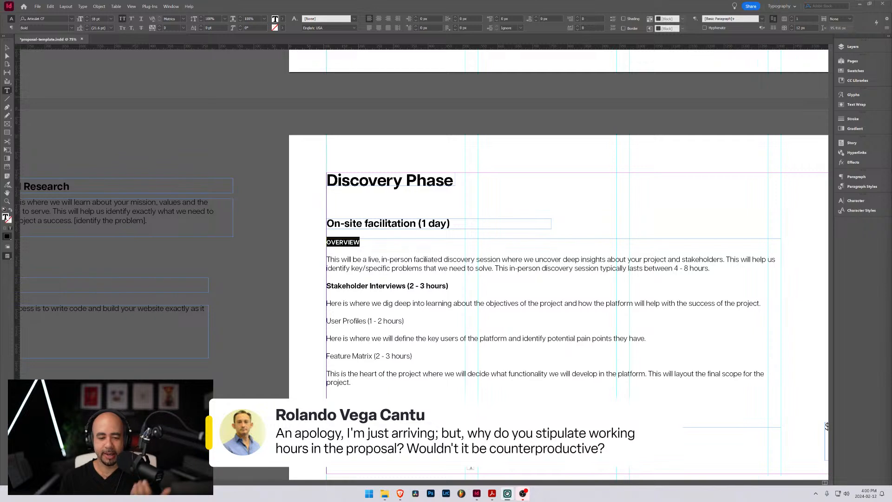
{"action": "mouse_move", "coordinate": [400, 494]}
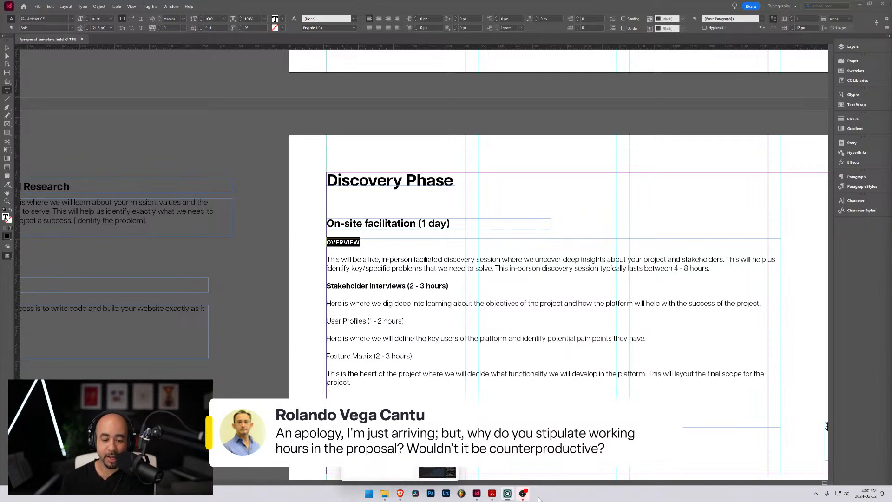
{"action": "mouse_move", "coordinate": [476, 493]}
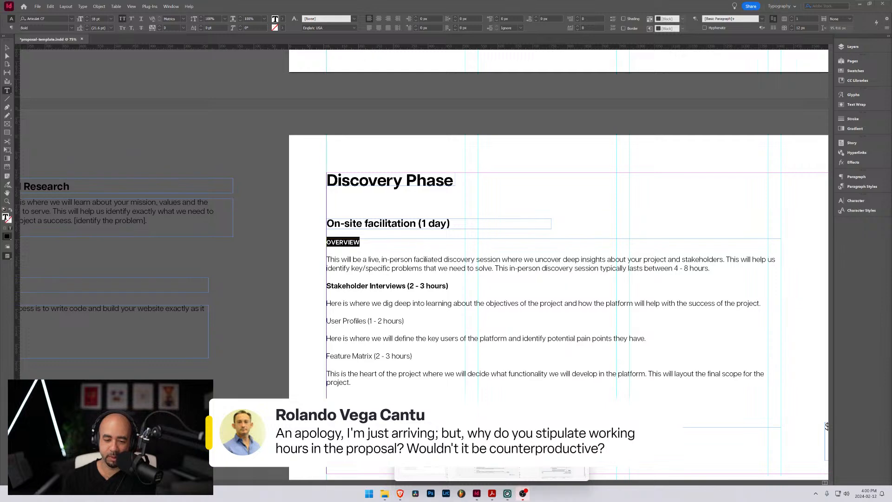
{"action": "left_click", "coordinate": [492, 441]}
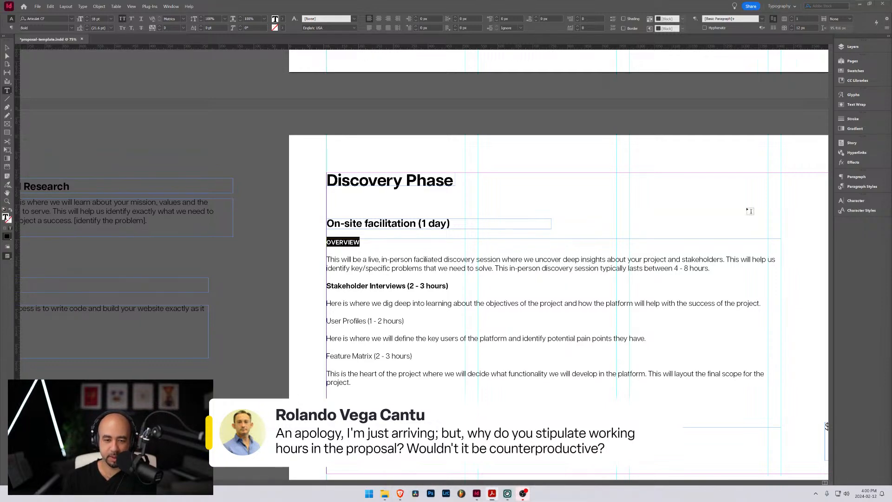
{"action": "left_click_drag", "start_coordinate": [891, 116], "coordinate": [496, 90]}
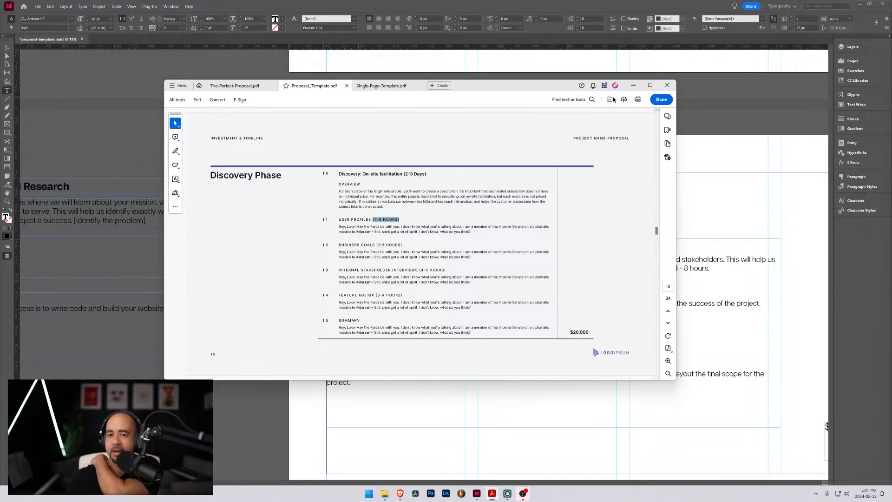
{"action": "left_click", "coordinate": [633, 85]}
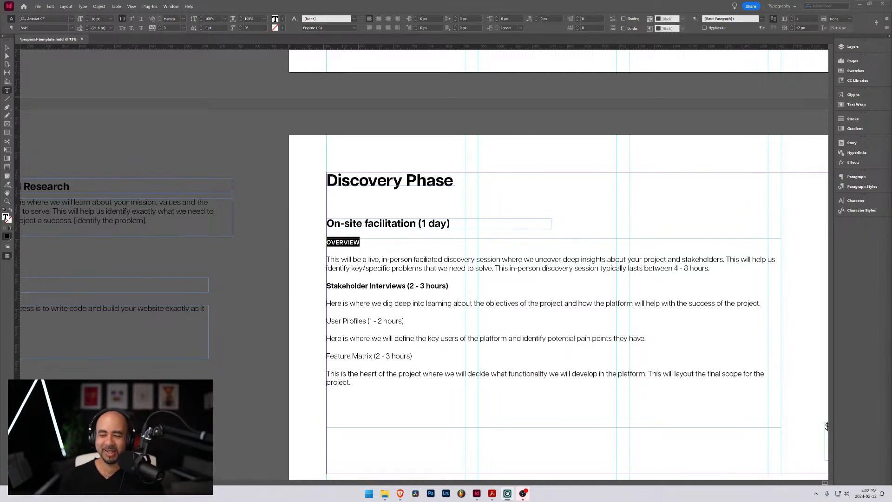
Cut the "OVERVIEW" label from the body text and paste it into a new text frame beside the Discovery Phase heading
{"action": "left_click", "coordinate": [359, 291]}
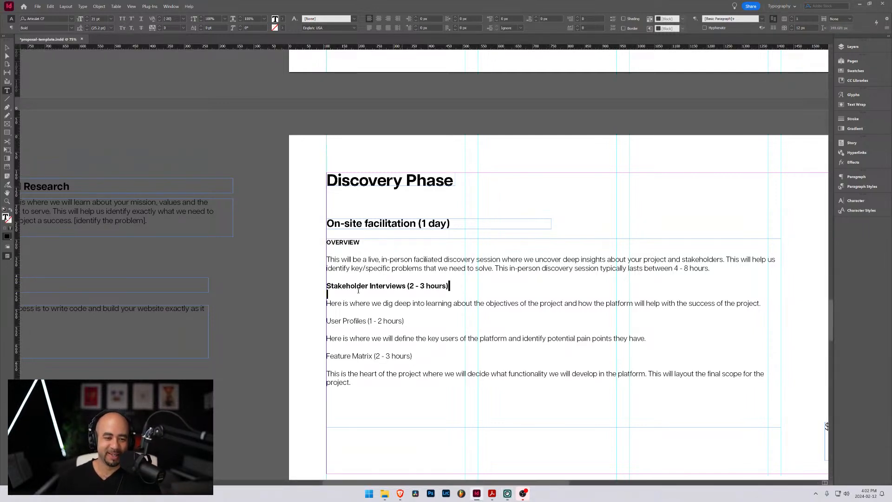
{"action": "left_click_drag", "start_coordinate": [358, 291], "coordinate": [328, 284]}
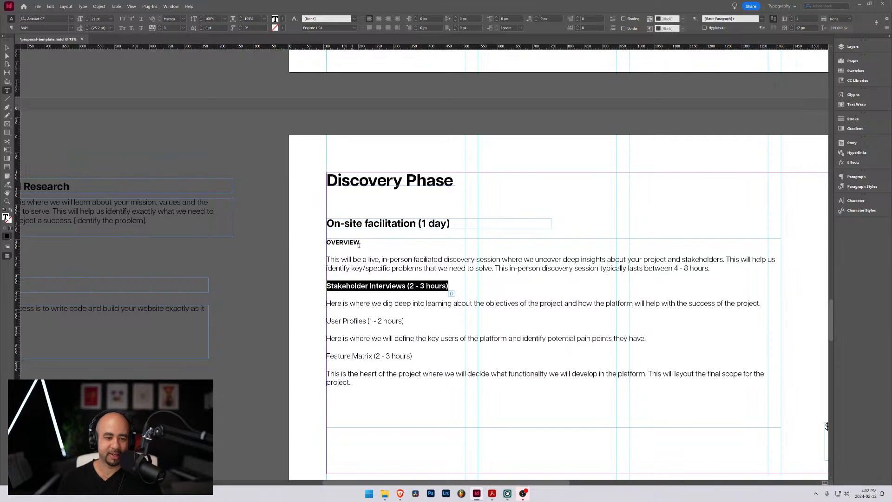
{"action": "left_click_drag", "start_coordinate": [361, 244], "coordinate": [317, 246]}
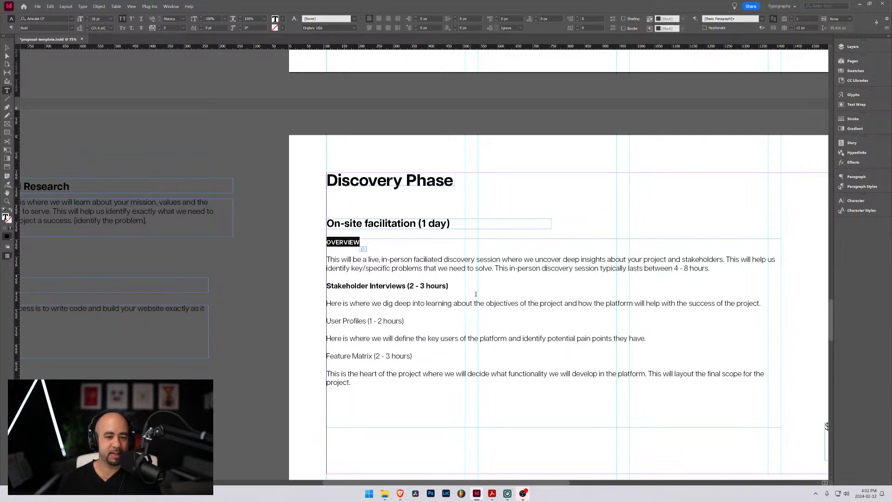
{"action": "key", "text": "Escape"}
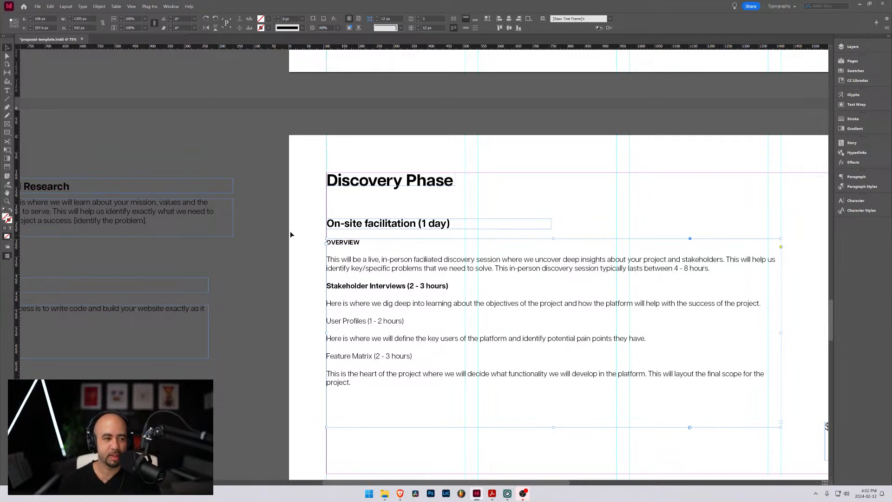
{"action": "double_click", "coordinate": [356, 243]}
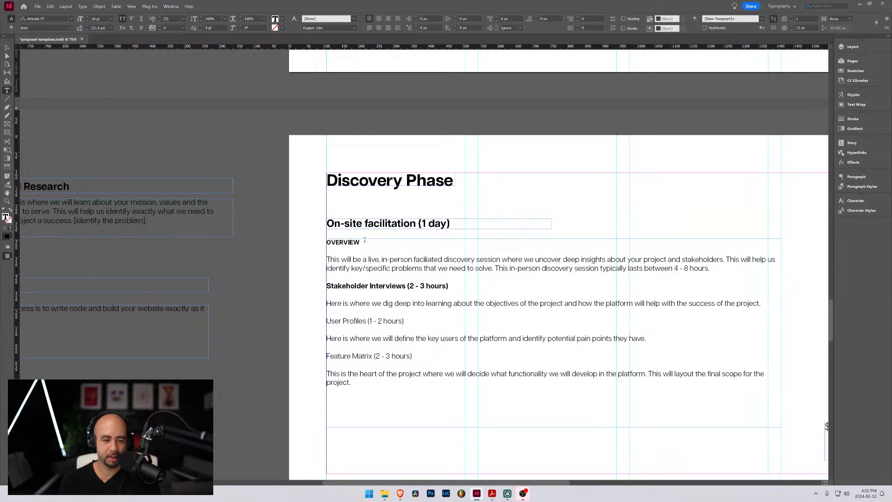
{"action": "left_click_drag", "start_coordinate": [360, 242], "coordinate": [317, 244]}
{"action": "key", "text": "ctrl+c"}
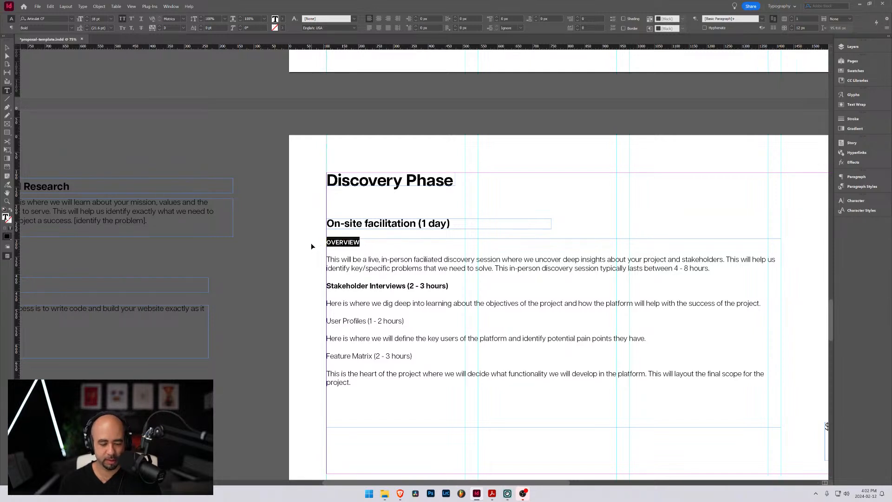
{"action": "key", "text": "BackSpace"}
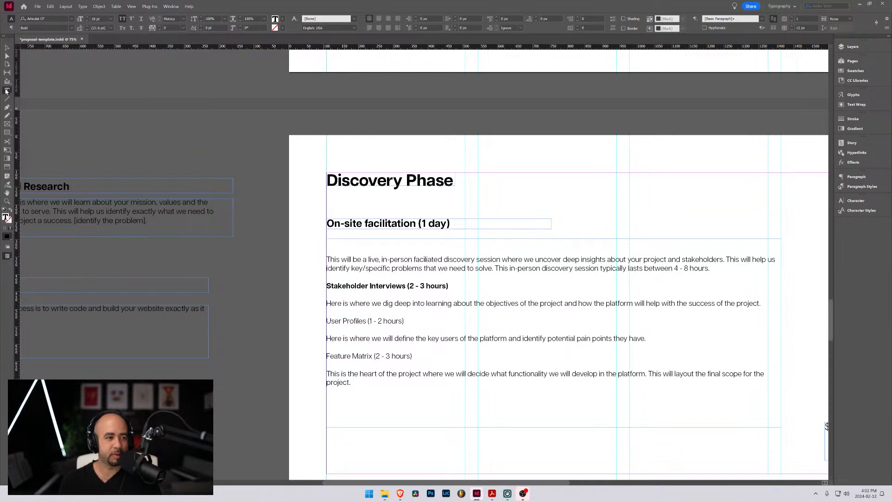
{"action": "left_click_drag", "start_coordinate": [503, 184], "coordinate": [557, 196]}
{"action": "key", "text": "ctrl+v"}
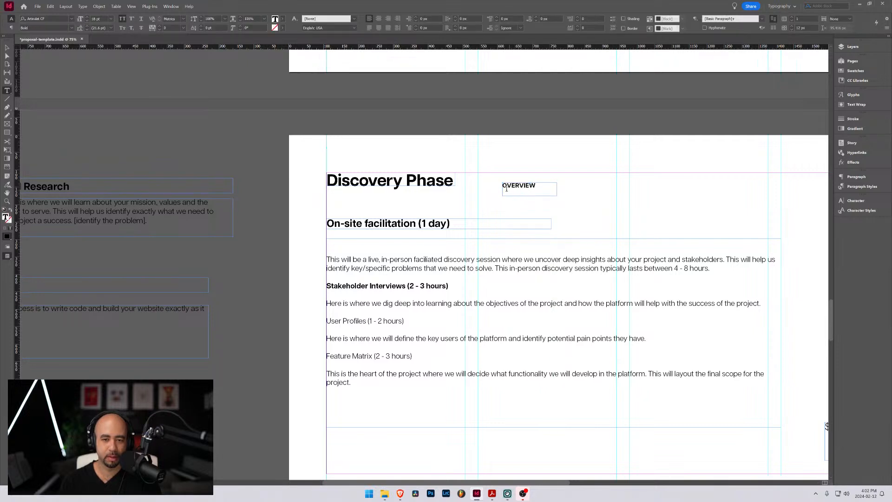
Fit the OVERVIEW frame's height to its text, widen it to about 329 px, and center the text vertically
{"action": "left_click", "coordinate": [7, 48]}
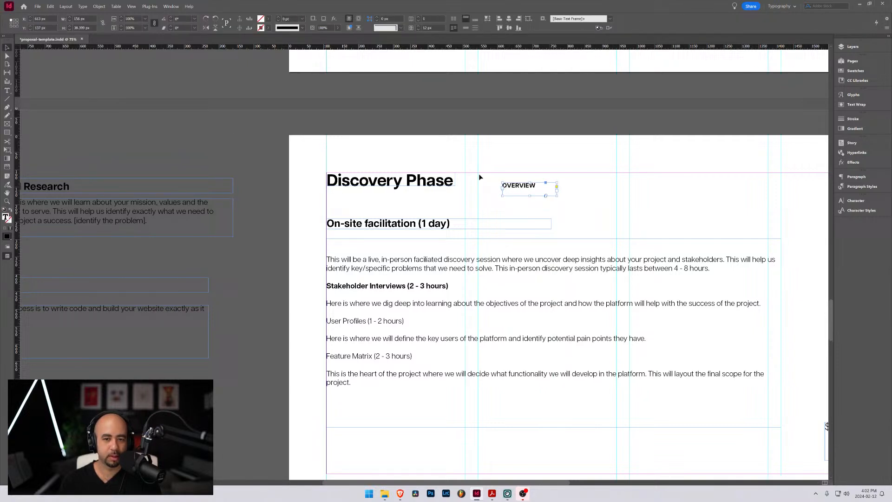
{"action": "double_click", "coordinate": [530, 196]}
{"action": "left_click_drag", "start_coordinate": [557, 187], "coordinate": [617, 187]}
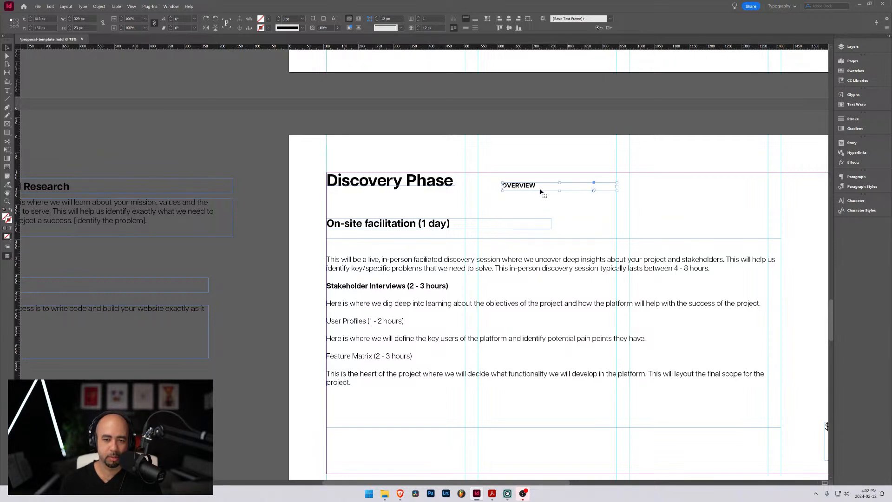
{"action": "left_click", "coordinate": [465, 28]}
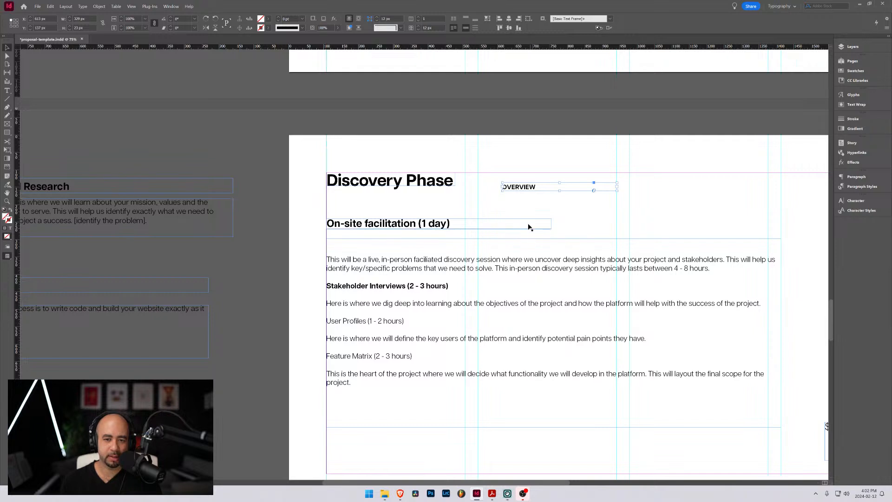
Duplicate the OVERVIEW frame beside the original and replace the copy's text with "STAKEHOLDER INTERVIEWS (2 - 3 HOURS"
{"action": "left_click_drag", "start_coordinate": [540, 188], "coordinate": [619, 201]}
{"action": "double_click", "coordinate": [614, 201]}
{"action": "double_click", "coordinate": [614, 201]}
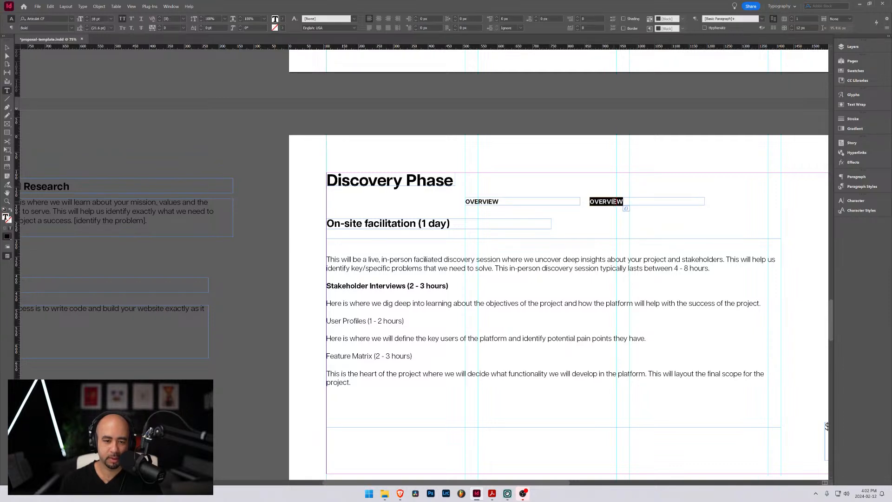
{"action": "type", "text": "STAKE"}
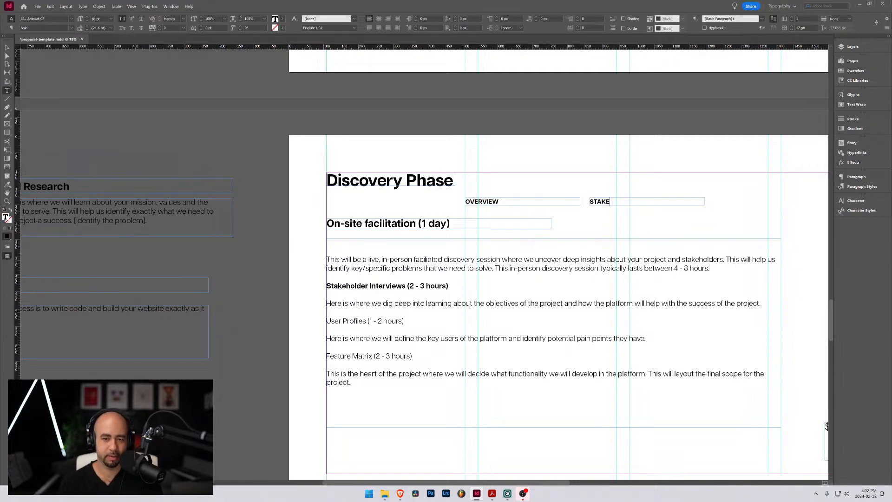
{"action": "type", "text": "HOLDER INTERVIEWS (2 - 3"}
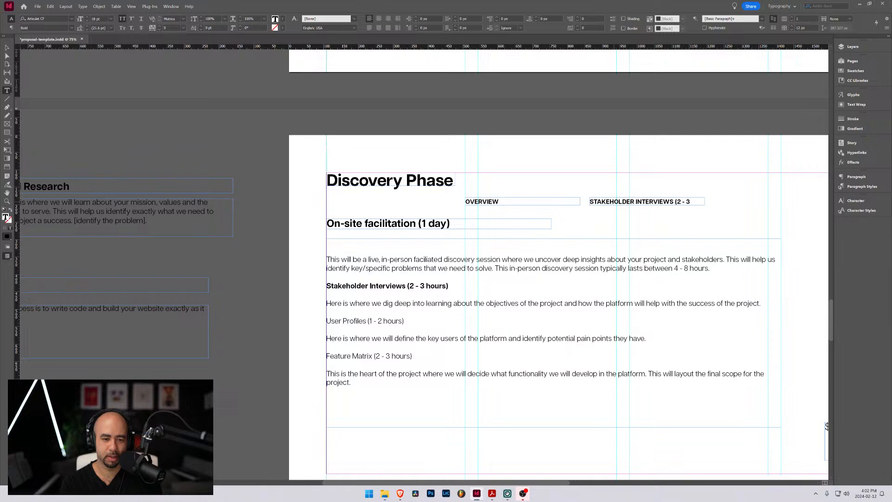
{"action": "type", "text": "H"}
{"action": "key", "text": "BackSpace"}
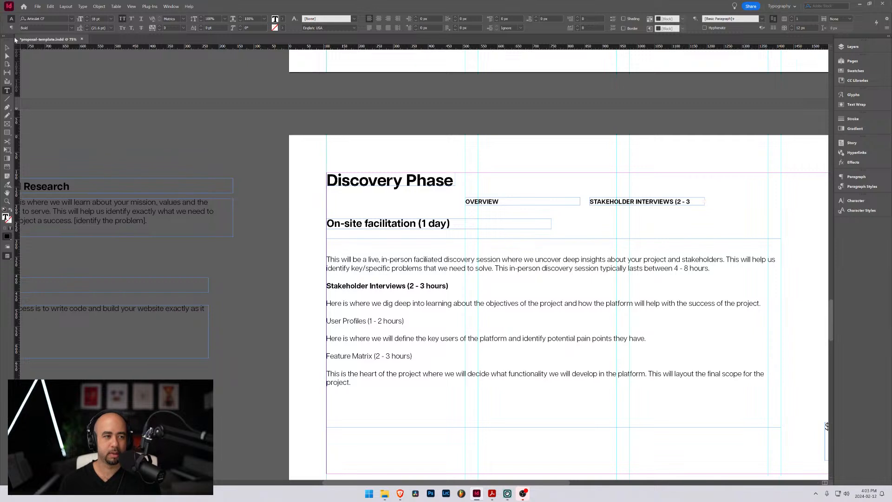
Widen the Stakeholder Interviews label frame to fit its whole text on one line and add the closing parenthesis
{"action": "key", "text": "Escape"}
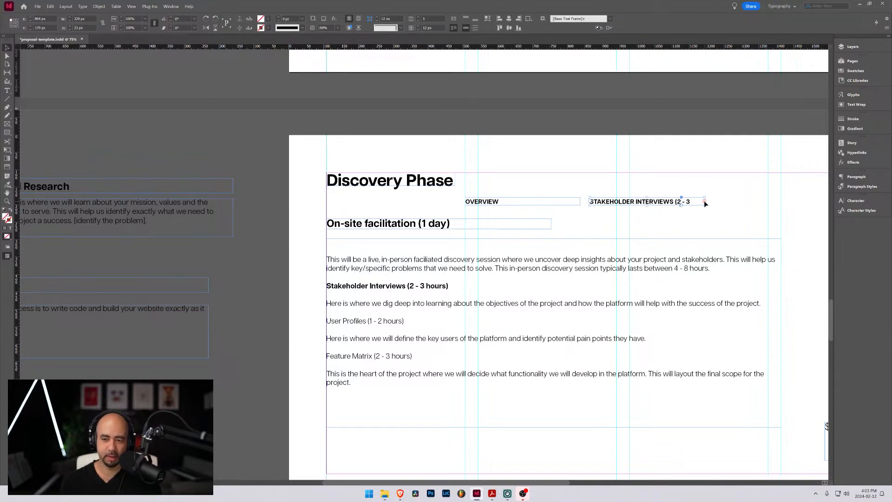
{"action": "left_click_drag", "start_coordinate": [704, 200], "coordinate": [738, 202]}
{"action": "double_click", "coordinate": [723, 203]}
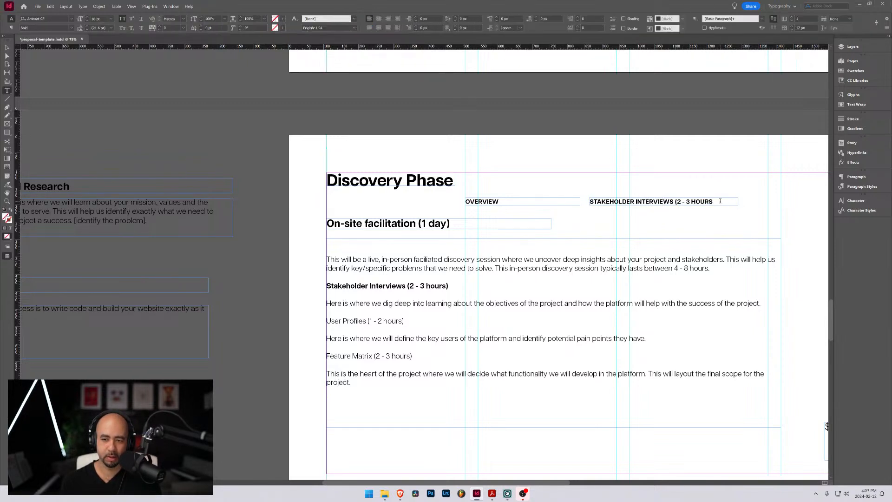
{"action": "type", "text": ")"}
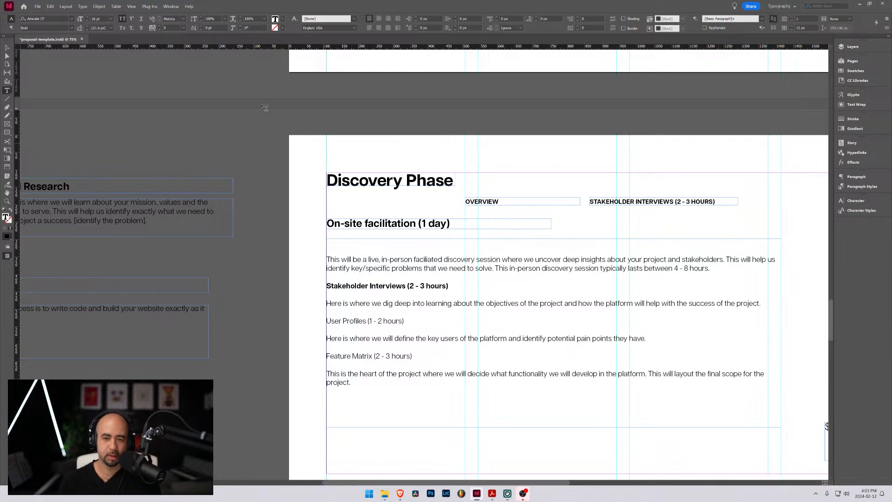
Align the Stakeholder Interviews frame beneath OVERVIEW and duplicate it below, with the text "USER PROFILES (1 - 2 HOURS)"
{"action": "key", "text": "Escape"}
{"action": "left_click_drag", "start_coordinate": [621, 207], "coordinate": [496, 216]}
{"action": "mouse_move", "coordinate": [496, 202]}
{"action": "left_mouse_down"}
{"action": "mouse_move", "coordinate": [496, 177]}
{"action": "mouse_move", "coordinate": [496, 215]}
{"action": "left_mouse_up"}
{"action": "double_click", "coordinate": [493, 212]}
{"action": "key", "text": "ctrl+a"}
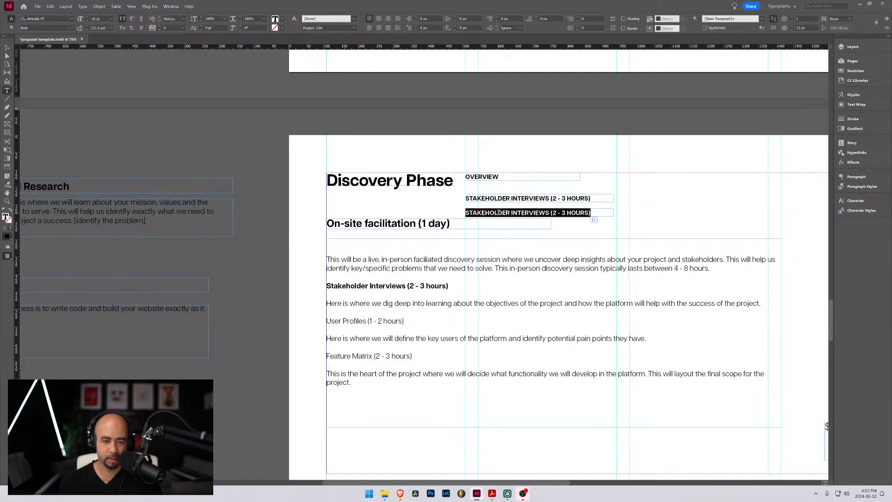
{"action": "type", "text": "USER PROFILES"}
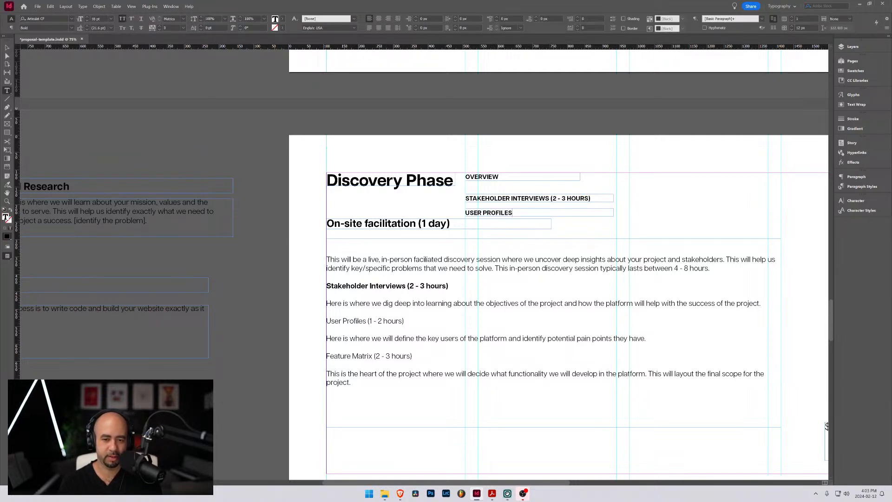
{"action": "type", "text": " (1 - 2 HOURS)"}
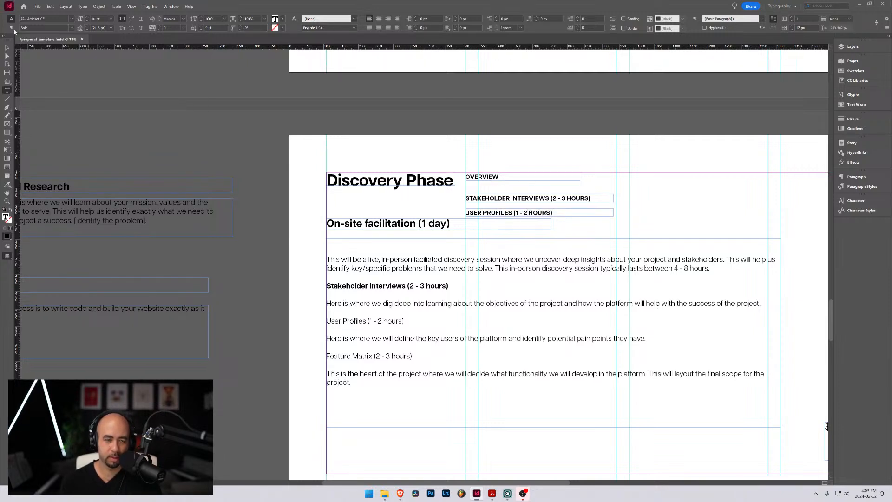
Duplicate the User Profiles frame just above the body text and change the copy's text to "FEATURE MATRIX (2 - 3 HOURS)"
{"action": "key", "text": "Escape"}
{"action": "left_click_drag", "start_coordinate": [504, 212], "coordinate": [650, 227]}
{"action": "double_click", "coordinate": [642, 228]}
{"action": "key", "text": "ctrl+a"}
{"action": "type", "text": "F"}
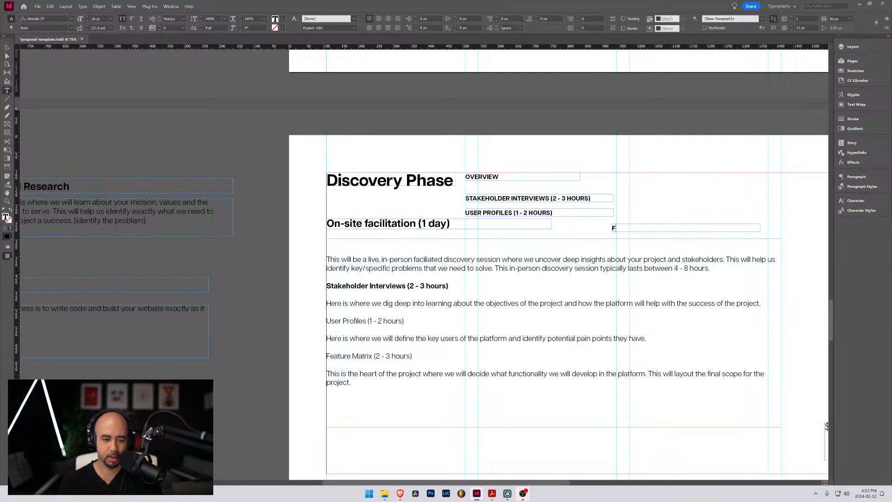
{"action": "type", "text": "EATURE MATRIX"}
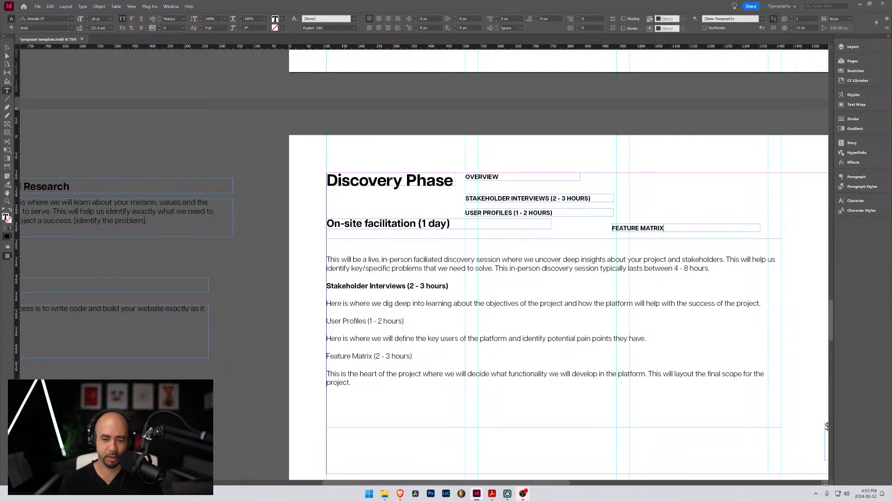
{"action": "type", "text": " (2 - 3 HOURS)"}
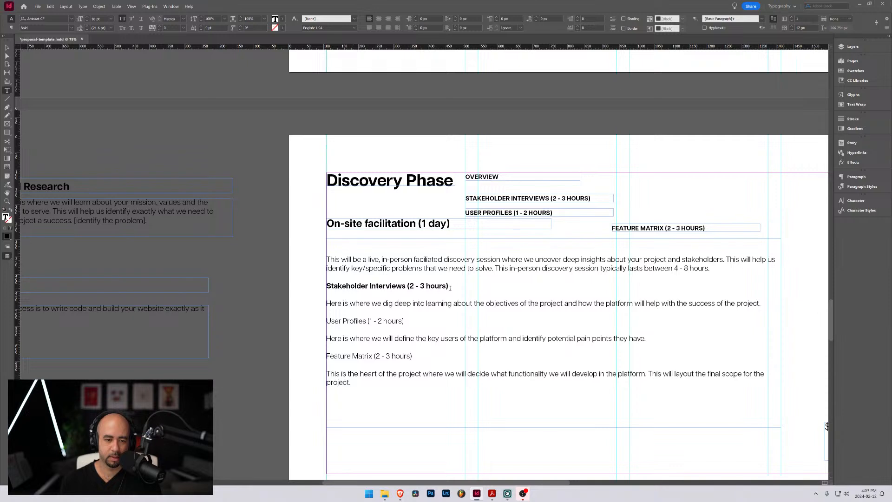
Delete the Stakeholder Interviews, User Profiles and Feature Matrix labels from the body text, keeping their descriptions
{"action": "left_click_drag", "start_coordinate": [450, 288], "coordinate": [325, 286]}
{"action": "key", "text": "BackSpace"}
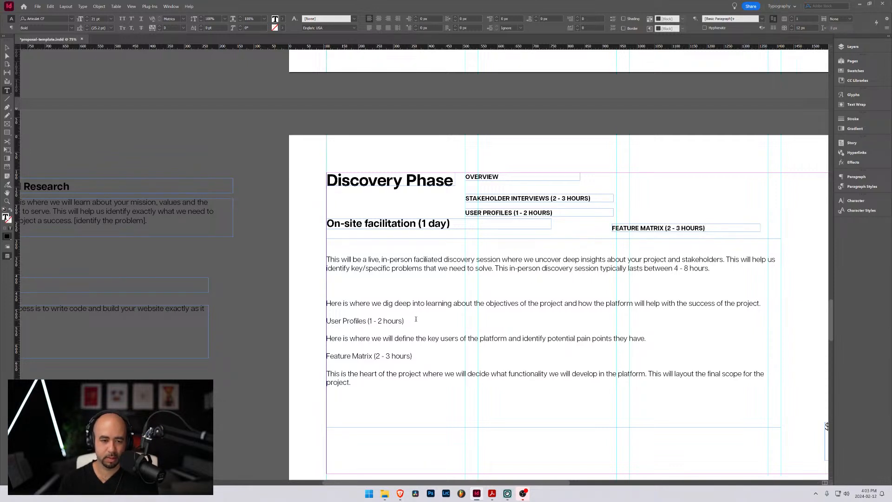
{"action": "left_click_drag", "start_coordinate": [416, 320], "coordinate": [325, 320]}
{"action": "key", "text": "BackSpace"}
{"action": "left_click_drag", "start_coordinate": [412, 355], "coordinate": [325, 356]}
{"action": "key", "text": "BackSpace"}
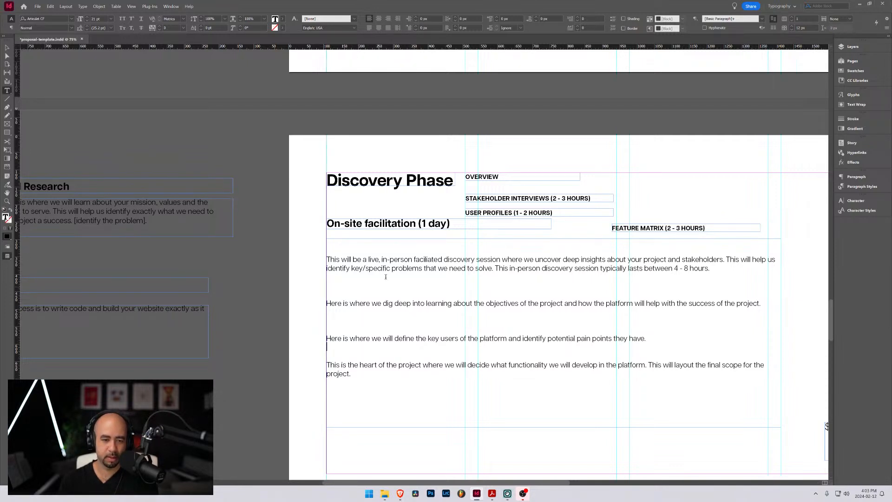
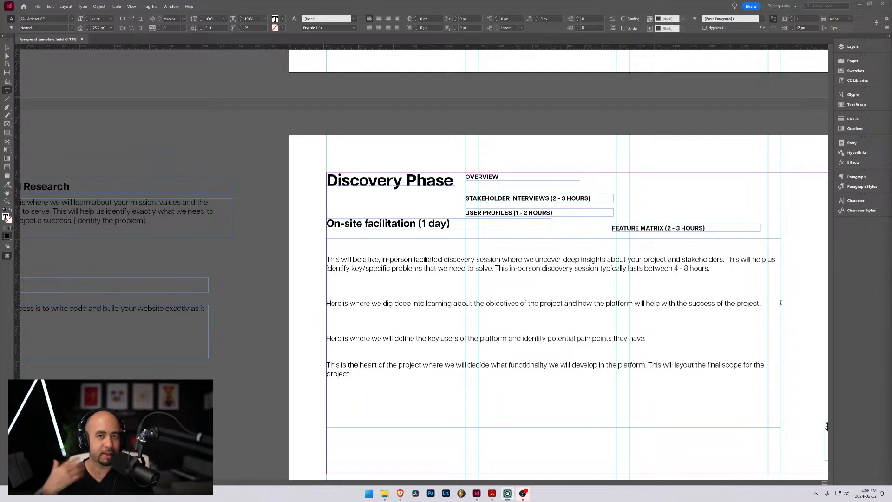
Find and launch the HEY app through the system search
{"action": "key", "text": "super"}
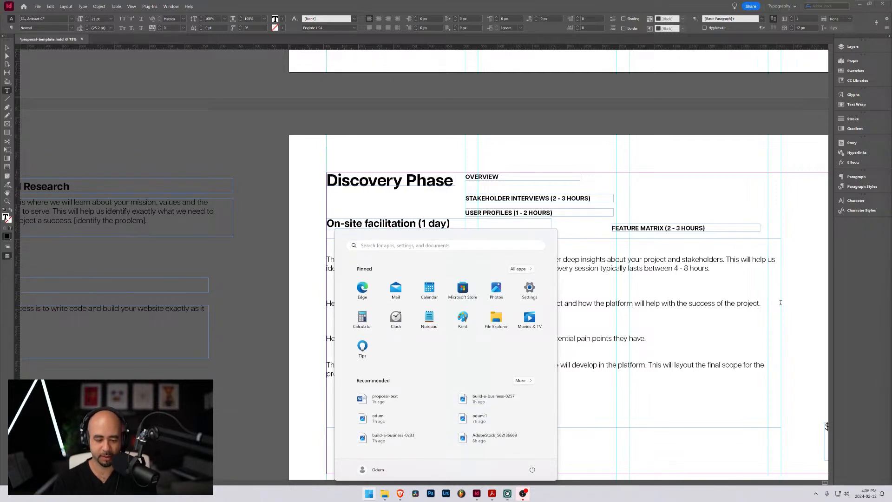
{"action": "type", "text": "hey"}
{"action": "key", "text": "Return"}
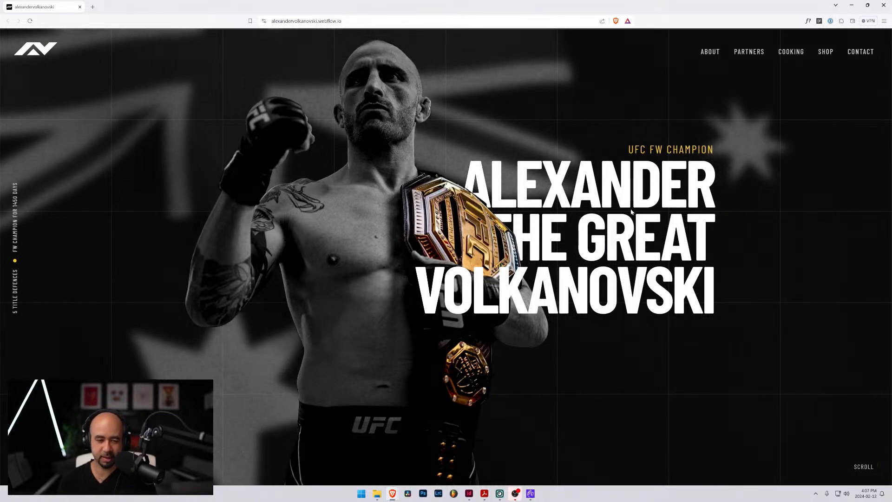
Inspect the cooking-intro-wrapper's text lines and images in the browser's developer tools on the Alexander Volkanovski site, and close the tools
{"action": "key", "text": "ctrl+shift+i"}
{"action": "left_click", "coordinate": [5, 373]}
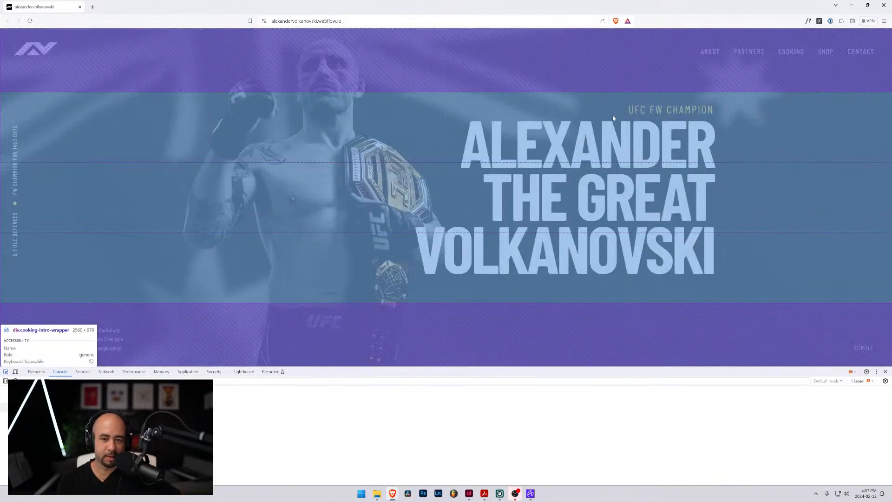
{"action": "left_click", "coordinate": [161, 284]}
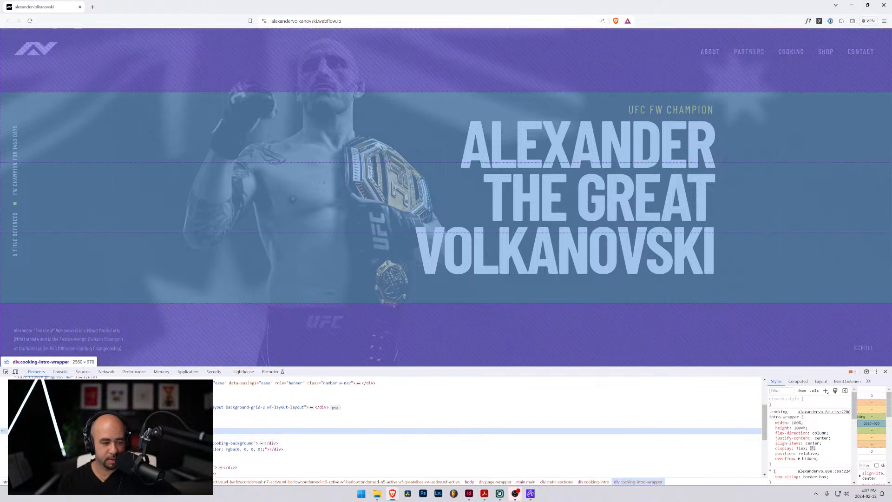
{"action": "left_click", "coordinate": [28, 431]}
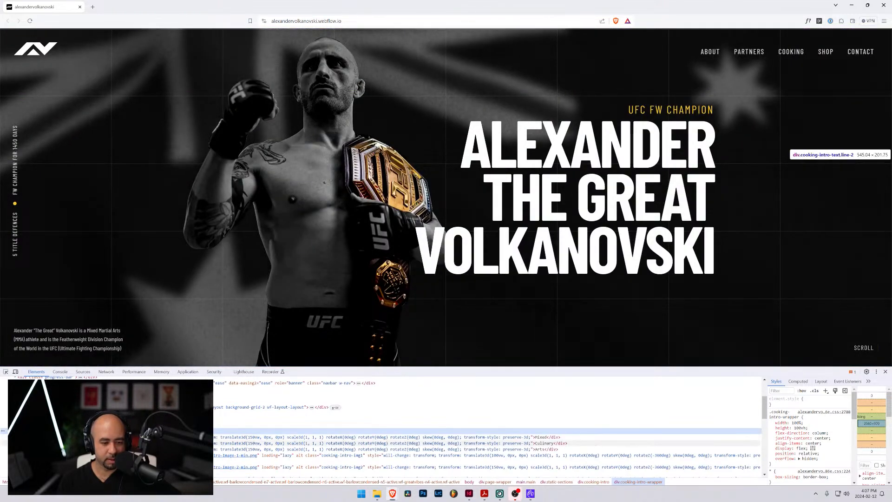
{"action": "left_click", "coordinate": [69, 437]}
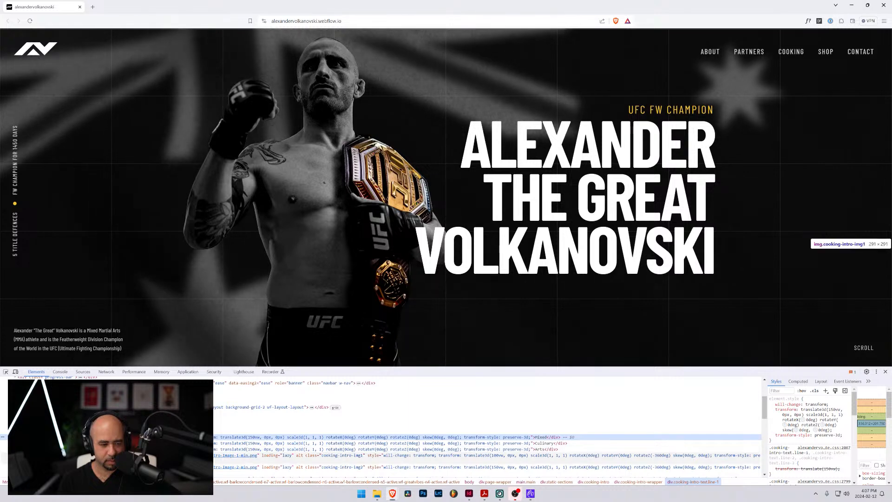
{"action": "left_click", "coordinate": [69, 456]}
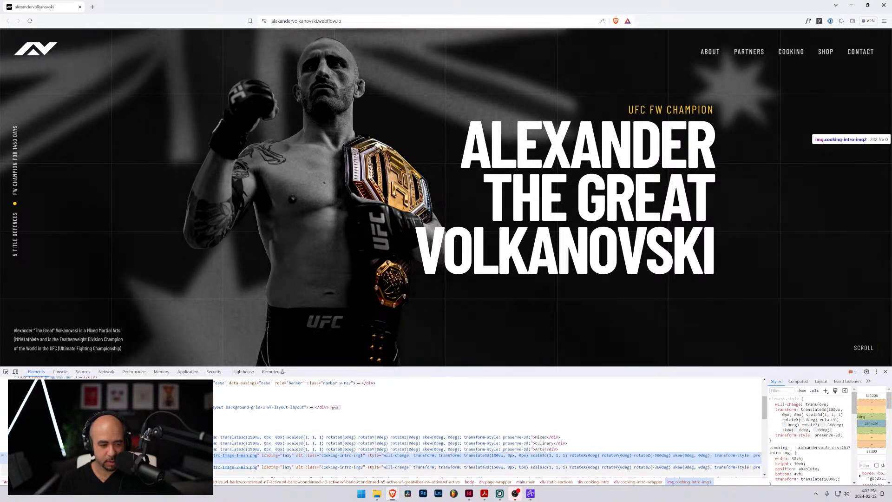
{"action": "scroll", "coordinate": [488, 428], "scroll_direction": "down", "scroll_amount": 3}
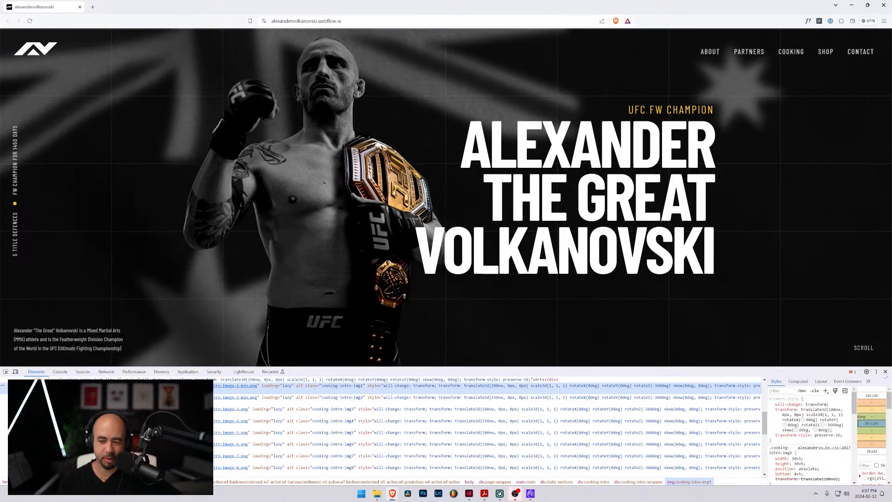
{"action": "left_click", "coordinate": [885, 372]}
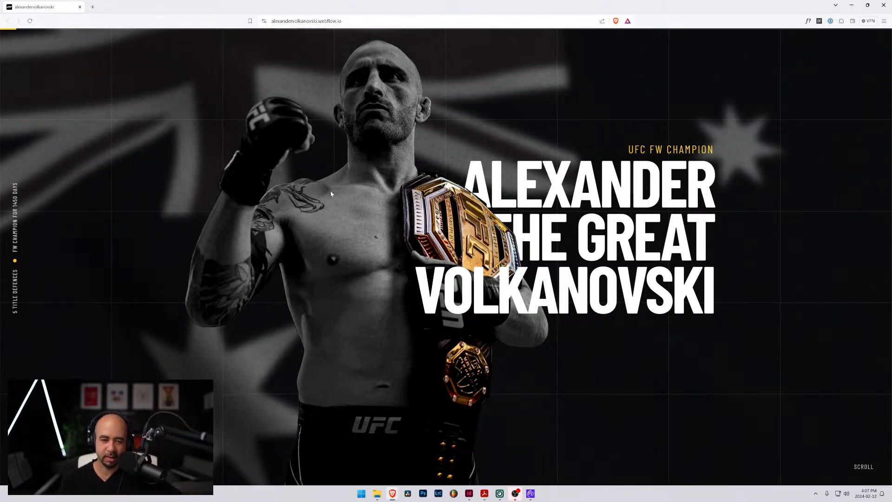
Check how the Fighter Stats grid adapts to smaller browser window sizes, and return the window to full screen
{"action": "scroll", "coordinate": [398, 223], "scroll_direction": "down", "scroll_amount": 2}
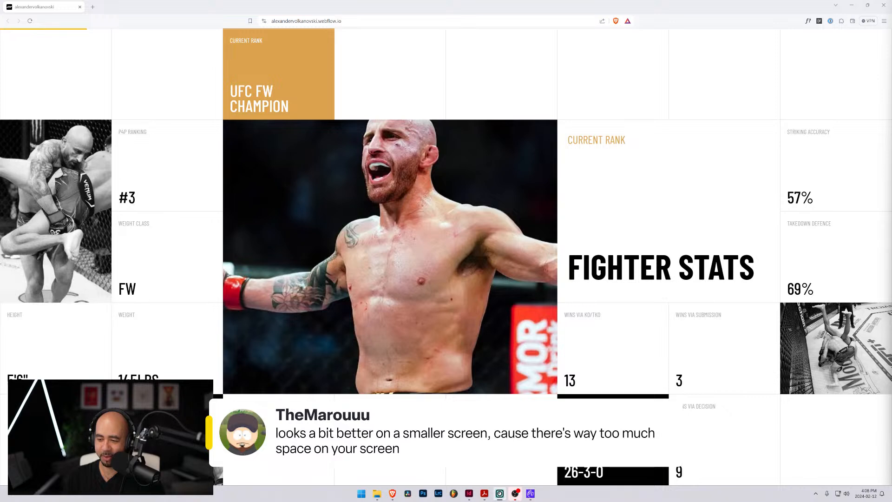
{"action": "double_click", "coordinate": [572, 3]}
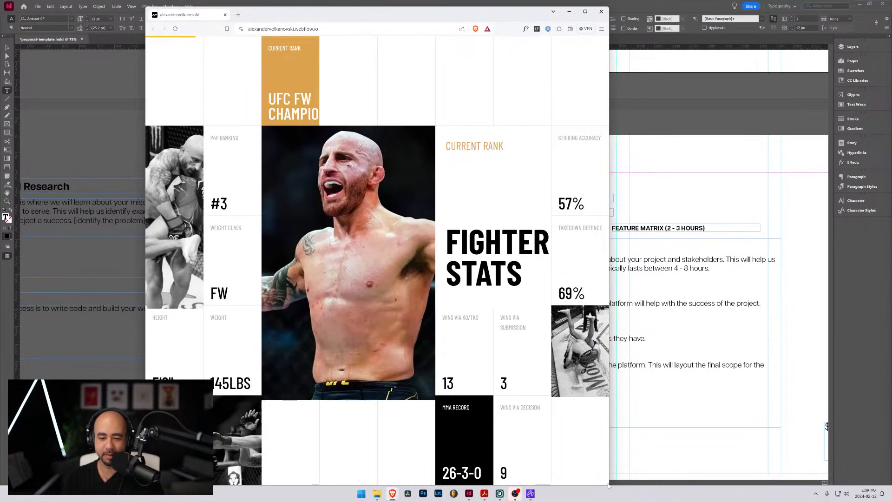
{"action": "left_click_drag", "start_coordinate": [608, 485], "coordinate": [713, 377]}
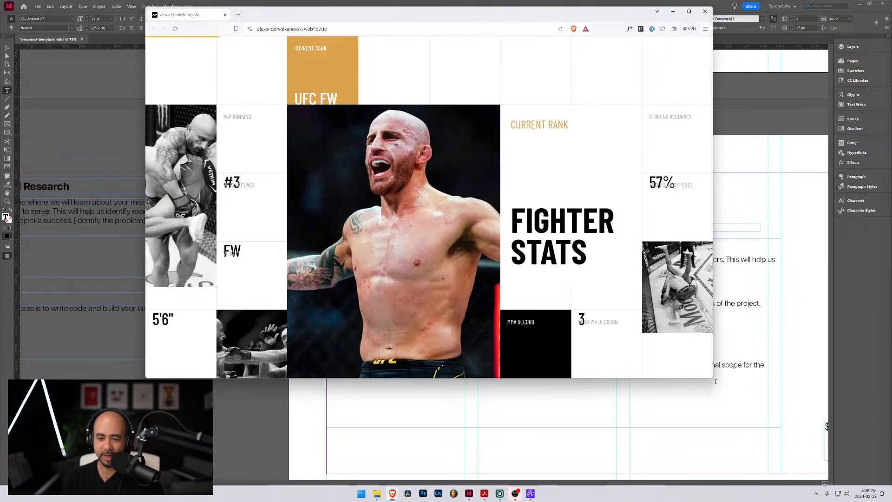
{"action": "left_click_drag", "start_coordinate": [714, 380], "coordinate": [796, 437]}
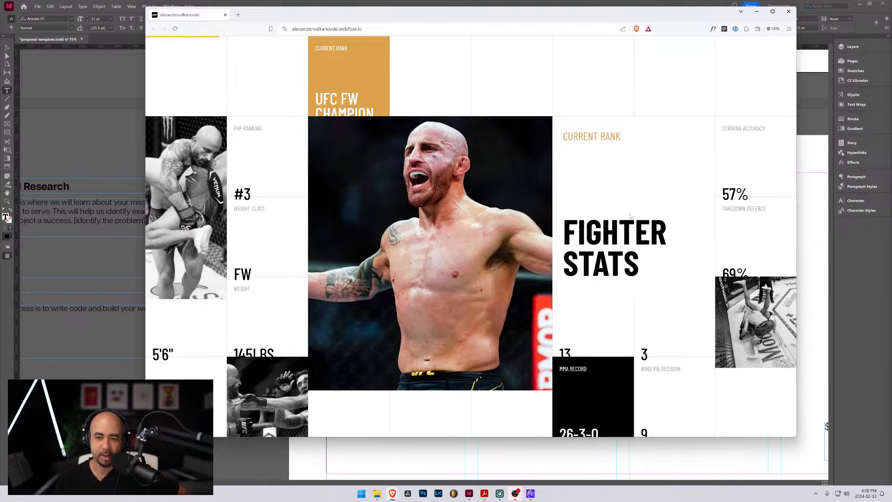
{"action": "left_click", "coordinate": [773, 11]}
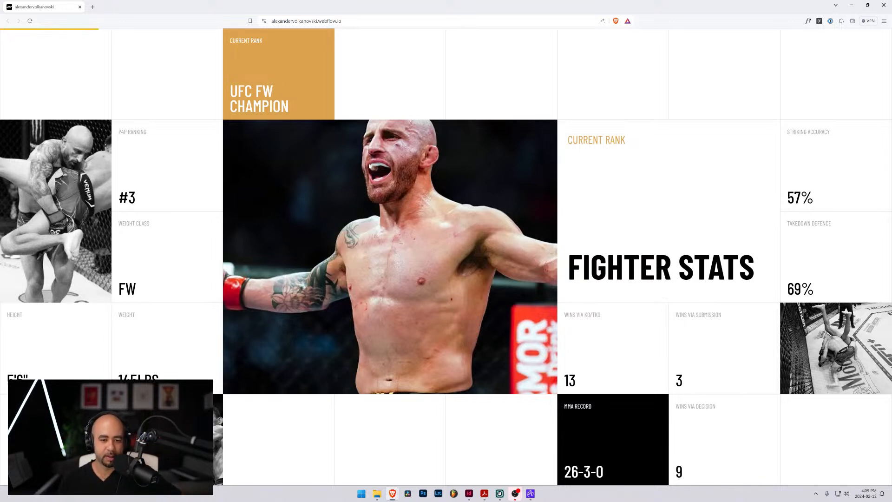
Examine the Mixed Culinary Arts scroll animation and its transition into the Cooking with Volk video banner
{"action": "scroll", "coordinate": [381, 169], "scroll_direction": "down", "scroll_amount": 5}
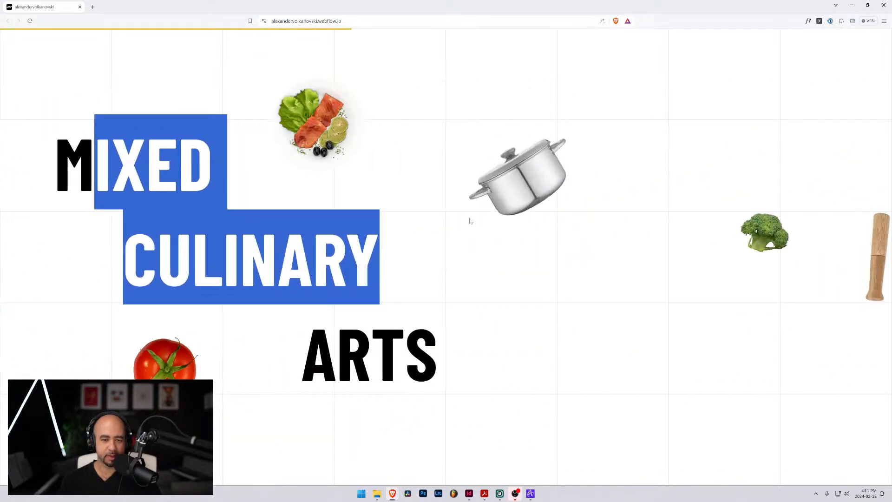
{"action": "scroll", "coordinate": [378, 237], "scroll_direction": "up", "scroll_amount": 4}
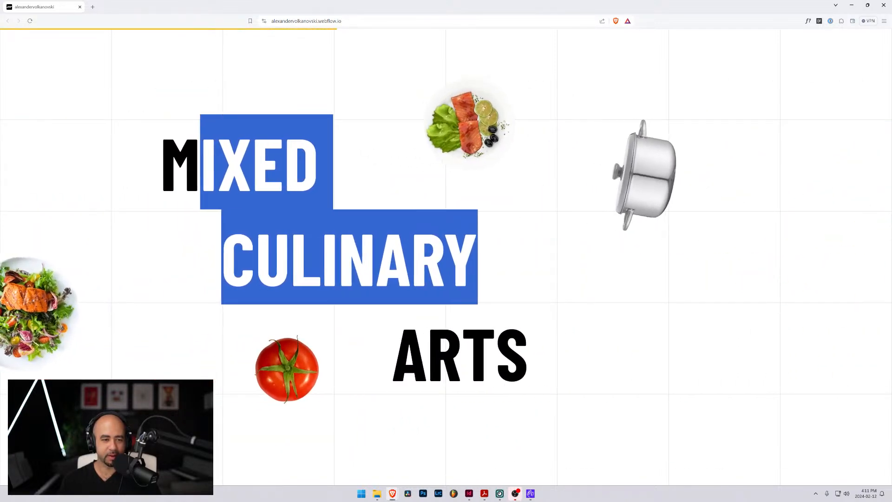
{"action": "scroll", "coordinate": [316, 241], "scroll_direction": "down", "scroll_amount": 12}
{"action": "scroll", "coordinate": [390, 245], "scroll_direction": "down", "scroll_amount": 15}
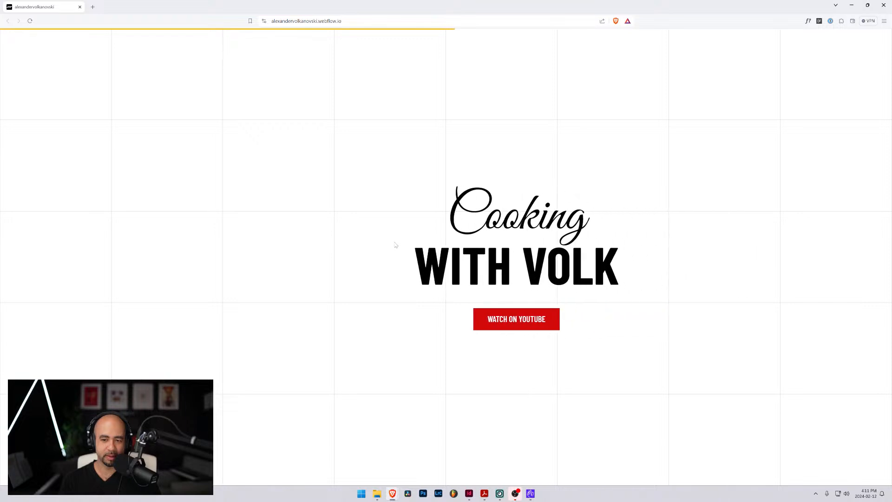
{"action": "scroll", "coordinate": [446, 257], "scroll_direction": "down", "scroll_amount": 6}
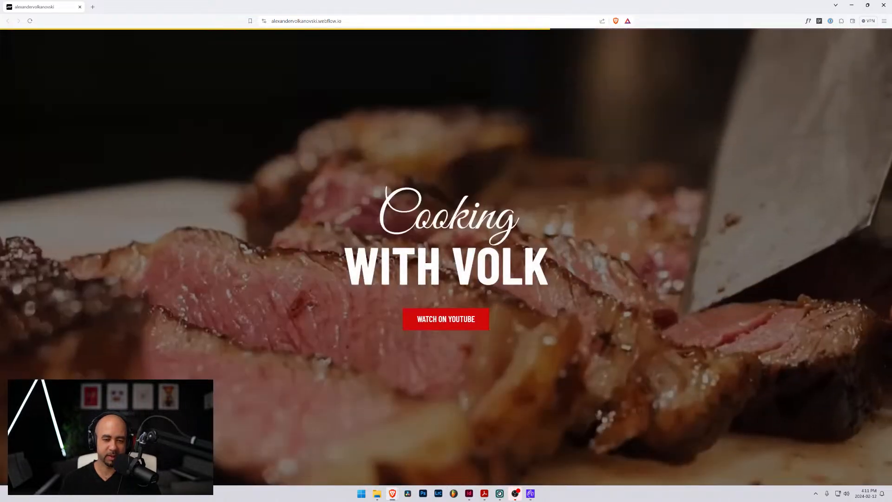
{"action": "scroll", "coordinate": [453, 321], "scroll_direction": "down", "scroll_amount": 4}
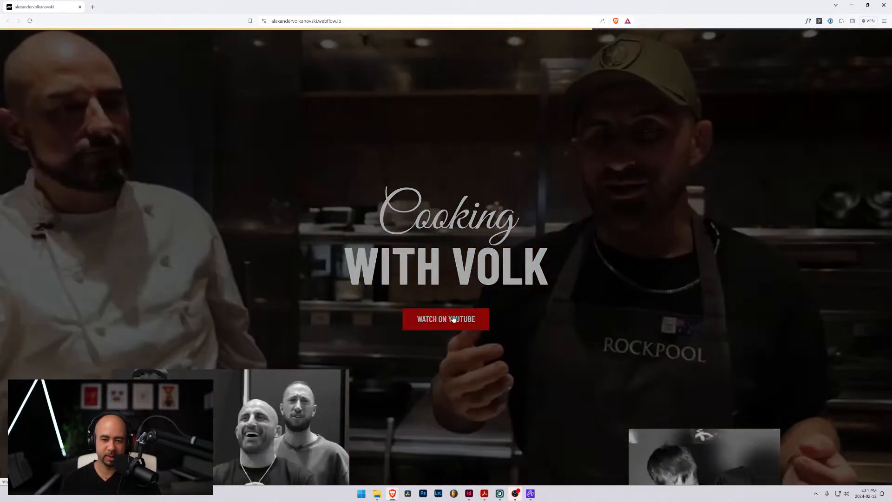
Examine the cooking video grid's staggered layout and thumbnail hover effects, down to the merchandise section
{"action": "scroll", "coordinate": [454, 319], "scroll_direction": "down", "scroll_amount": 3}
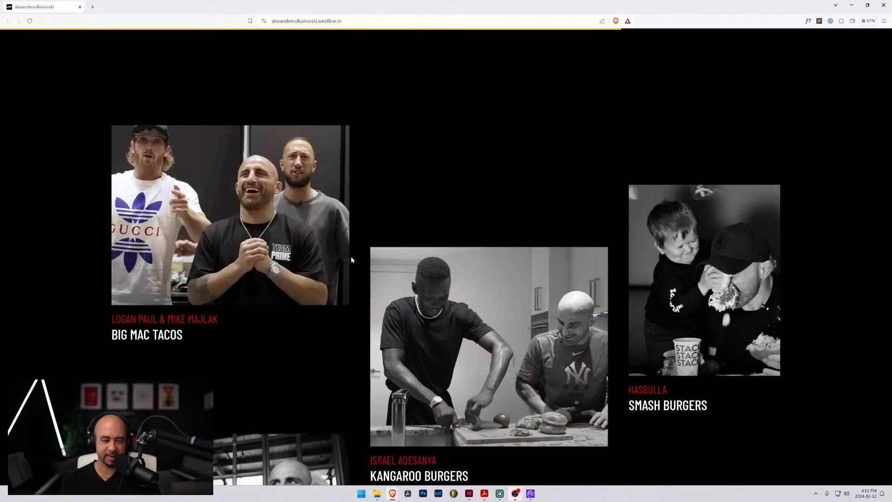
{"action": "scroll", "coordinate": [447, 222], "scroll_direction": "down", "scroll_amount": 3}
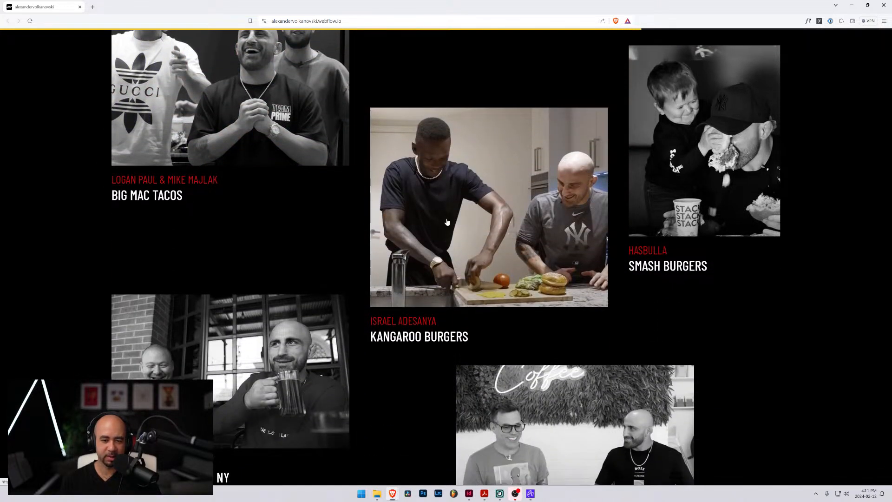
{"action": "scroll", "coordinate": [518, 222], "scroll_direction": "down", "scroll_amount": 2}
{"action": "scroll", "coordinate": [516, 222], "scroll_direction": "up", "scroll_amount": 3}
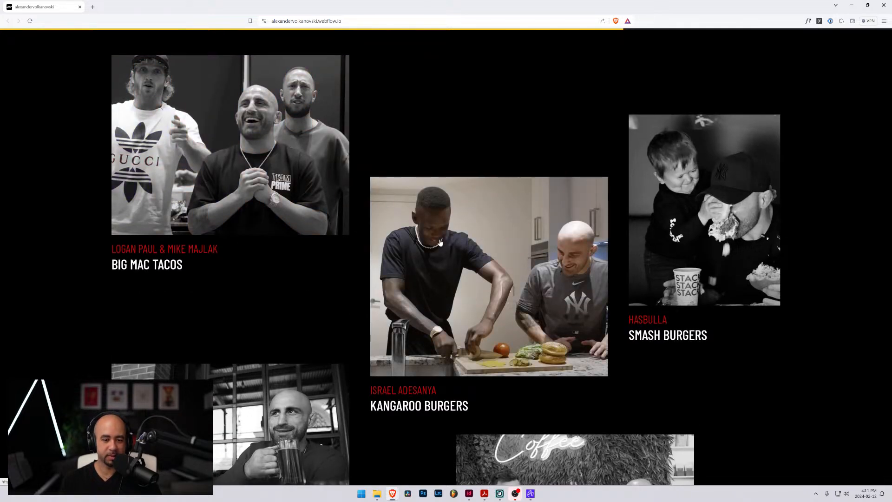
{"action": "scroll", "coordinate": [487, 231], "scroll_direction": "down", "scroll_amount": 2}
{"action": "scroll", "coordinate": [669, 188], "scroll_direction": "down", "scroll_amount": 3}
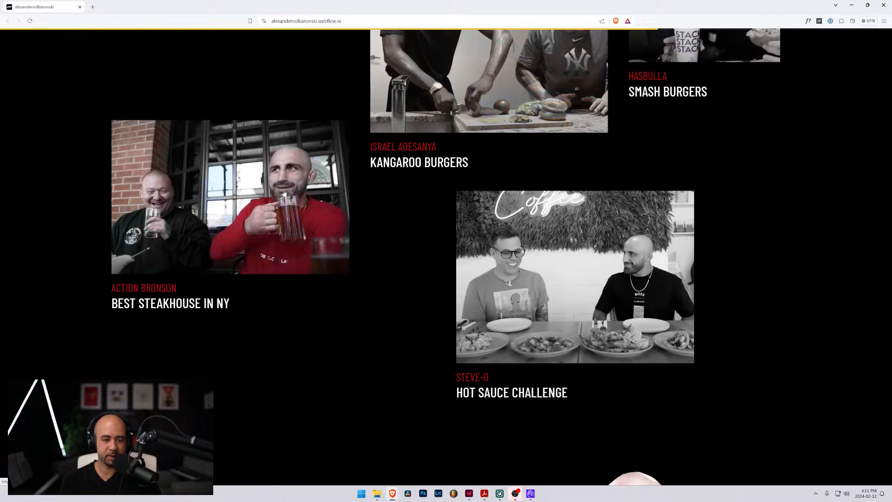
{"action": "scroll", "coordinate": [560, 282], "scroll_direction": "up", "scroll_amount": 4}
{"action": "scroll", "coordinate": [559, 281], "scroll_direction": "up", "scroll_amount": 2}
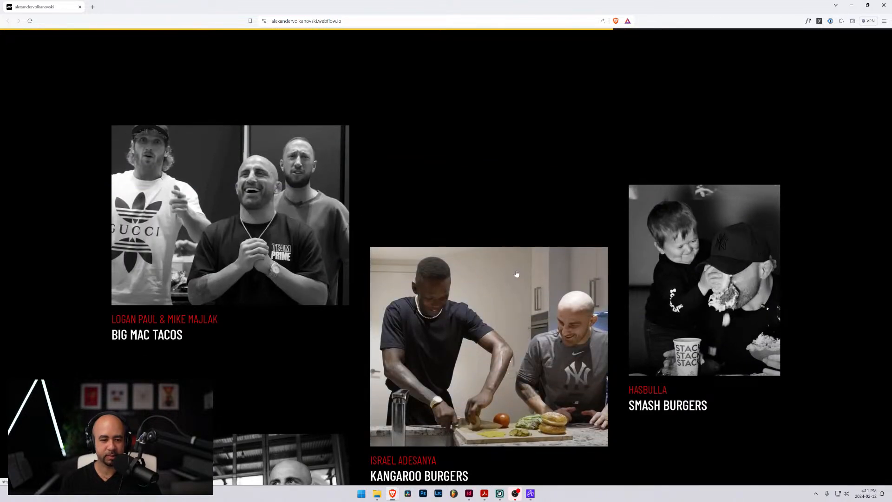
{"action": "scroll", "coordinate": [516, 273], "scroll_direction": "down", "scroll_amount": 5}
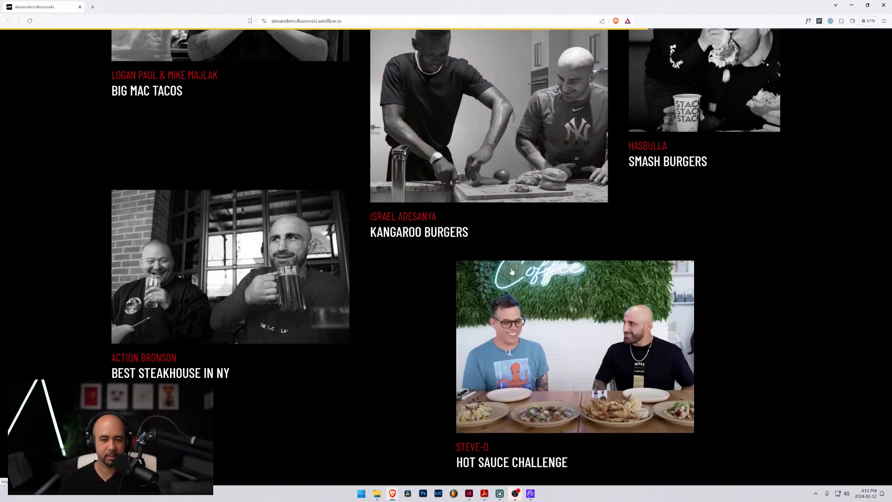
{"action": "scroll", "coordinate": [511, 271], "scroll_direction": "up", "scroll_amount": 4}
{"action": "scroll", "coordinate": [502, 259], "scroll_direction": "down", "scroll_amount": 3}
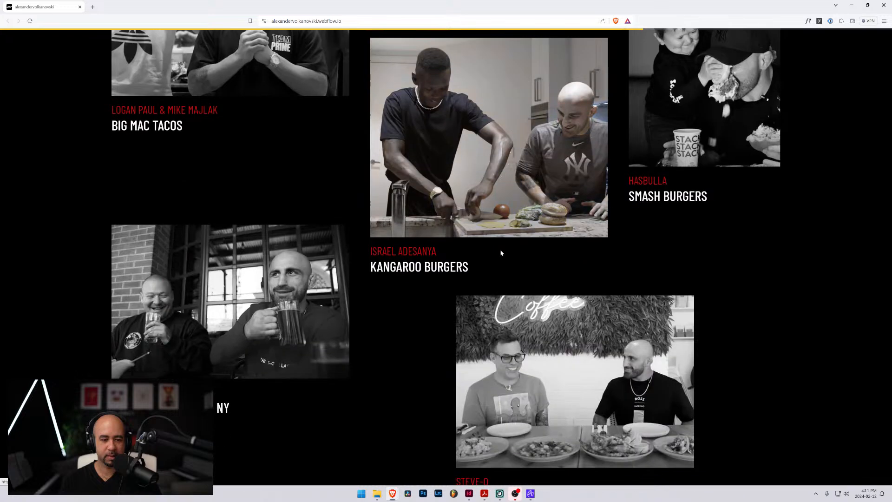
{"action": "scroll", "coordinate": [501, 259], "scroll_direction": "up", "scroll_amount": 4}
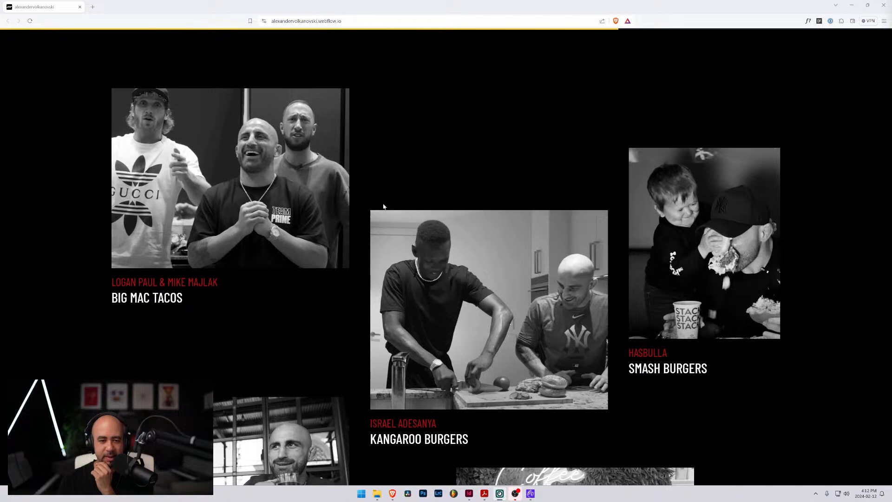
{"action": "scroll", "coordinate": [418, 216], "scroll_direction": "down", "scroll_amount": 6}
{"action": "scroll", "coordinate": [532, 269], "scroll_direction": "up", "scroll_amount": 5}
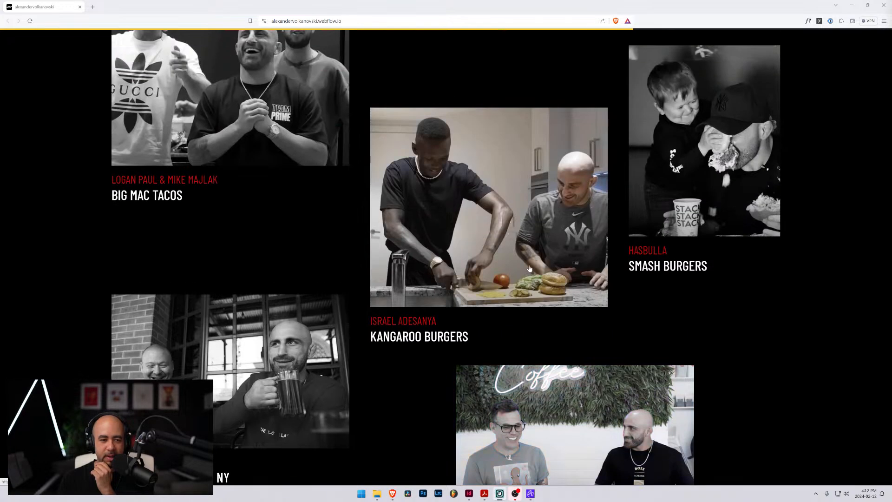
{"action": "scroll", "coordinate": [464, 254], "scroll_direction": "down", "scroll_amount": 6}
{"action": "scroll", "coordinate": [464, 254], "scroll_direction": "down", "scroll_amount": 4}
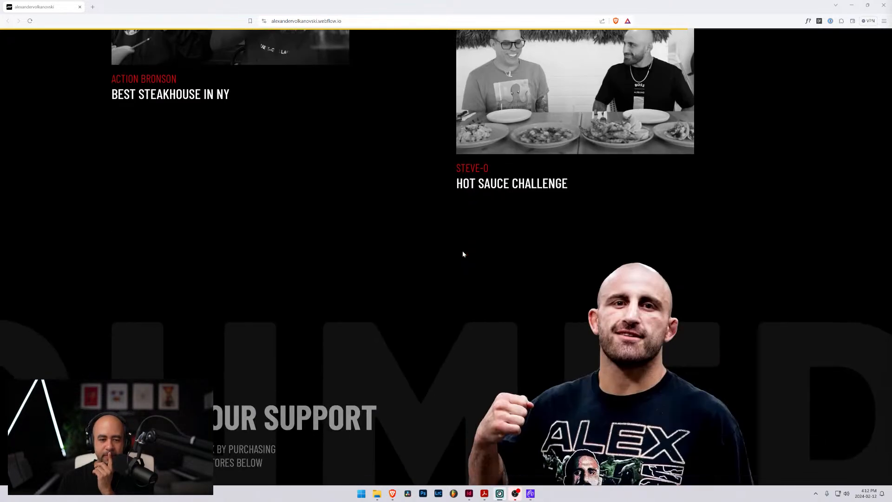
{"action": "scroll", "coordinate": [462, 252], "scroll_direction": "down", "scroll_amount": 3}
{"action": "scroll", "coordinate": [464, 255], "scroll_direction": "up", "scroll_amount": 20}
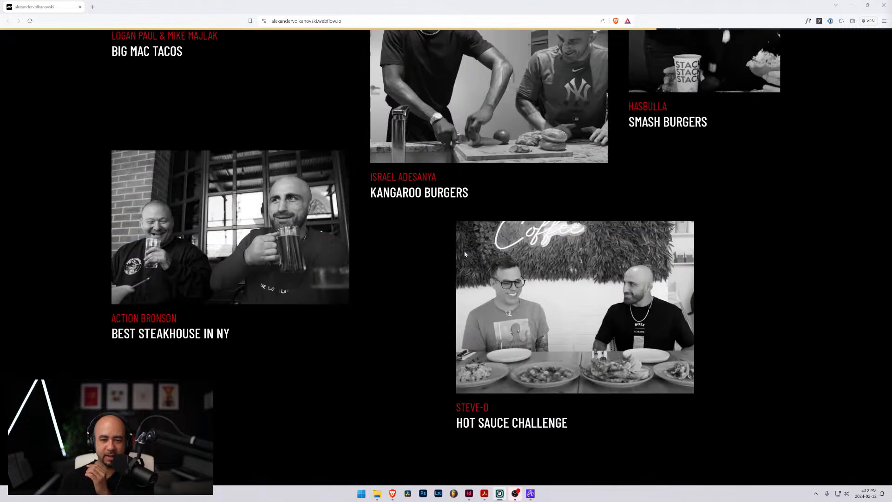
{"action": "scroll", "coordinate": [406, 212], "scroll_direction": "down", "scroll_amount": 3}
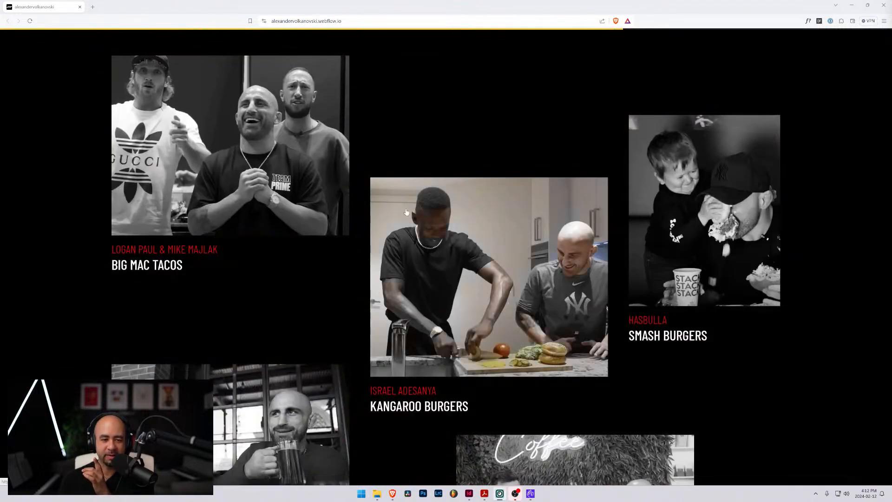
Review how the Cooking with Volk banner fades out as the video grid moves over it
{"action": "scroll", "coordinate": [284, 205], "scroll_direction": "up", "scroll_amount": 10}
{"action": "scroll", "coordinate": [281, 207], "scroll_direction": "down", "scroll_amount": 8}
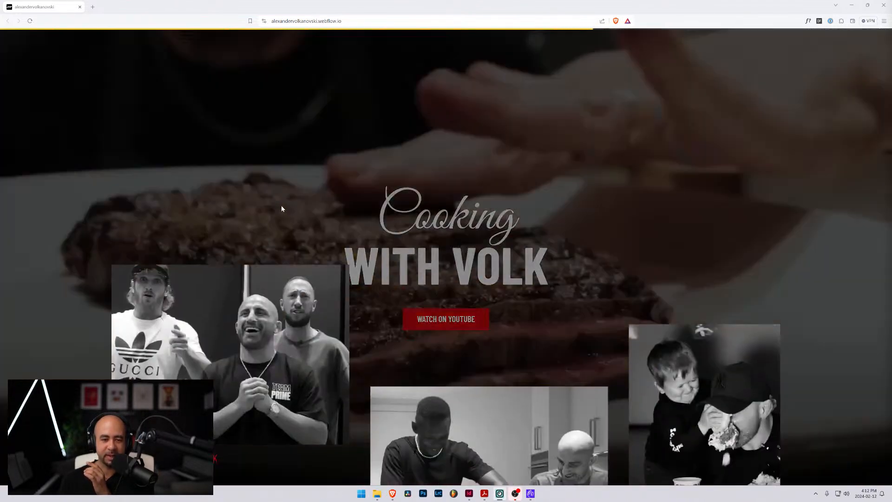
{"action": "scroll", "coordinate": [358, 240], "scroll_direction": "down", "scroll_amount": 3}
{"action": "scroll", "coordinate": [358, 240], "scroll_direction": "up", "scroll_amount": 8}
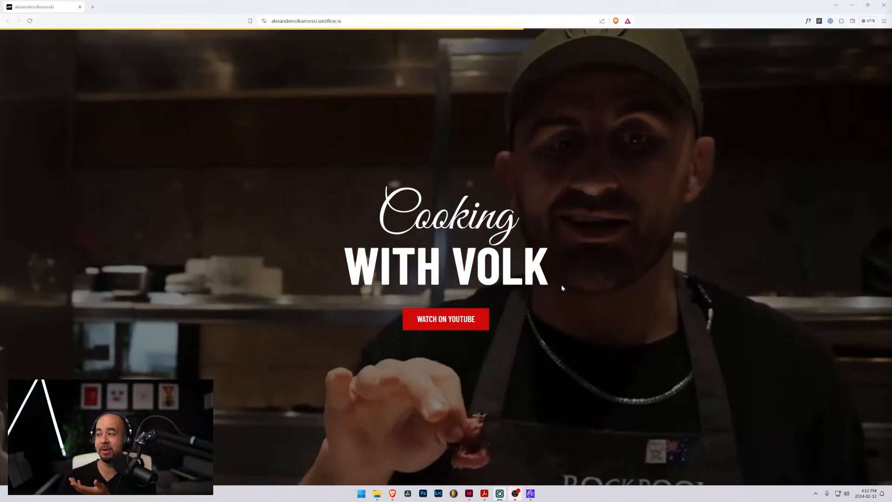
{"action": "scroll", "coordinate": [561, 300], "scroll_direction": "down", "scroll_amount": 10}
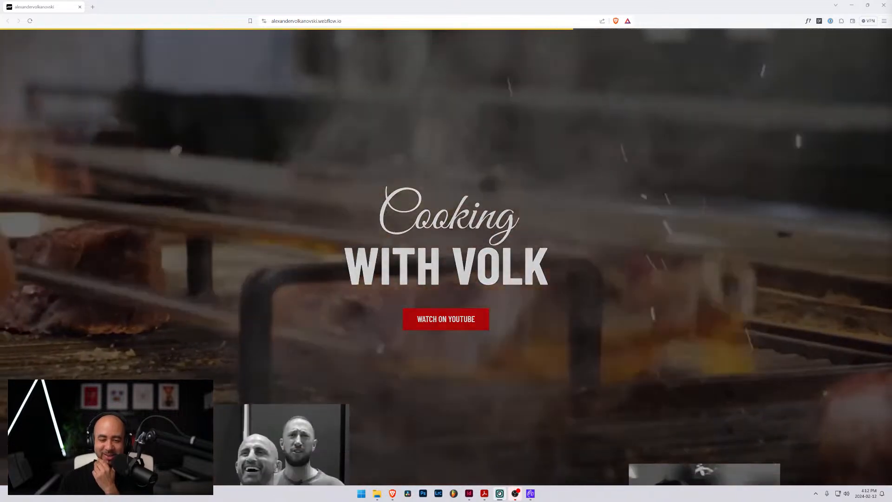
{"action": "scroll", "coordinate": [446, 256], "scroll_direction": "down", "scroll_amount": 3}
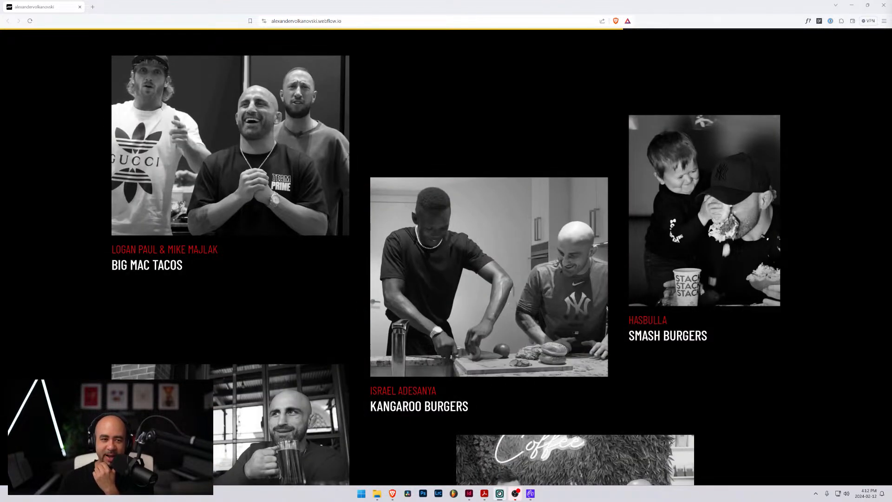
Compare the staggered spacing of the cooking video cards between Big Mac Tacos and Hot Sauce Challenge
{"action": "scroll", "coordinate": [455, 292], "scroll_direction": "down", "scroll_amount": 5}
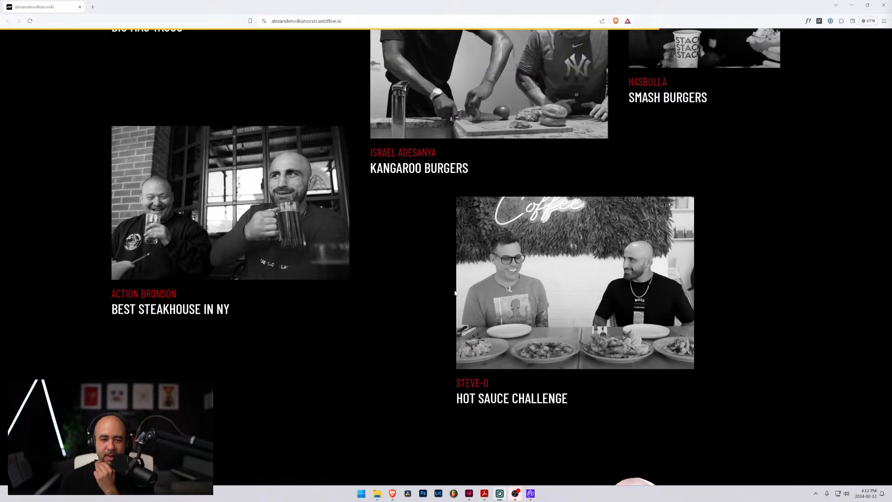
{"action": "scroll", "coordinate": [455, 293], "scroll_direction": "up", "scroll_amount": 3}
{"action": "scroll", "coordinate": [455, 293], "scroll_direction": "up", "scroll_amount": 3}
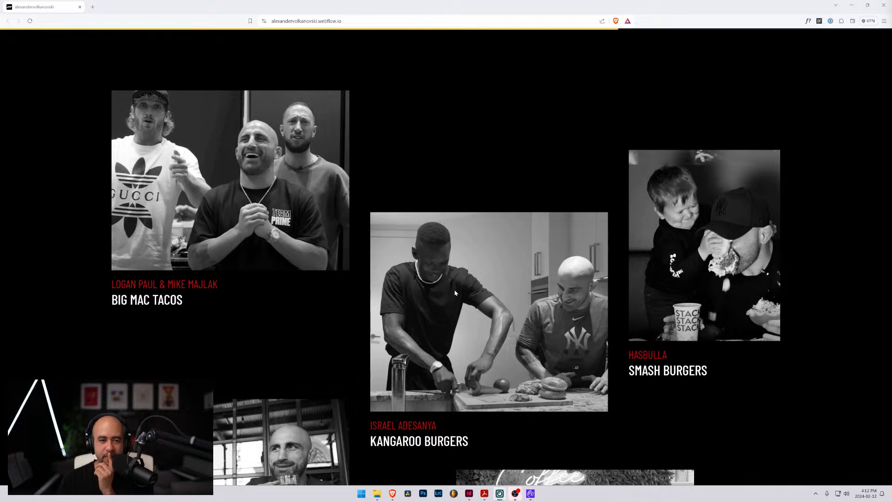
{"action": "scroll", "coordinate": [455, 293], "scroll_direction": "down", "scroll_amount": 2}
{"action": "scroll", "coordinate": [455, 293], "scroll_direction": "up", "scroll_amount": 2}
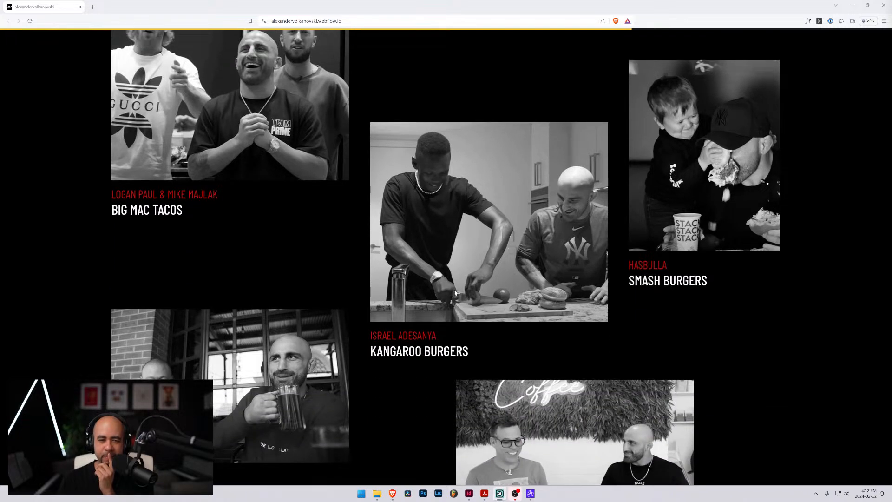
{"action": "scroll", "coordinate": [455, 293], "scroll_direction": "up", "scroll_amount": 2}
{"action": "scroll", "coordinate": [455, 292], "scroll_direction": "down", "scroll_amount": 4}
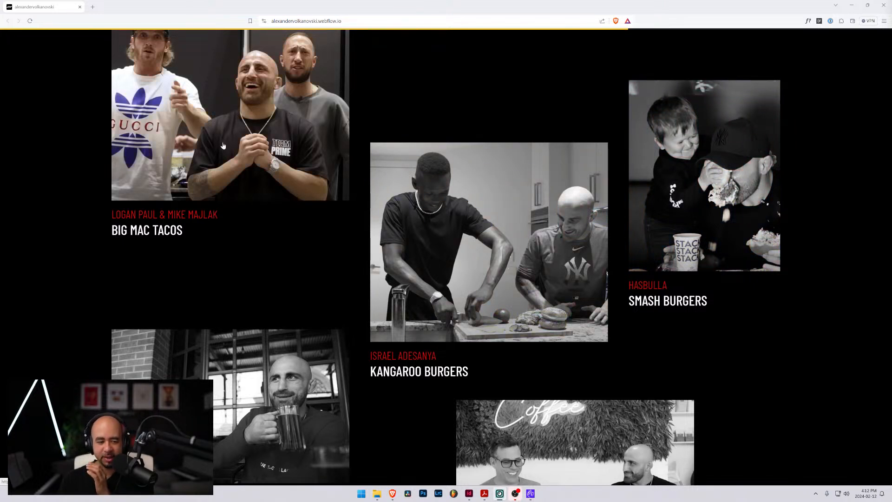
Examine the colour hover effect on the cooking thumbnails and how the offset cards move relative to one another
{"action": "scroll", "coordinate": [305, 299], "scroll_direction": "down", "scroll_amount": 2}
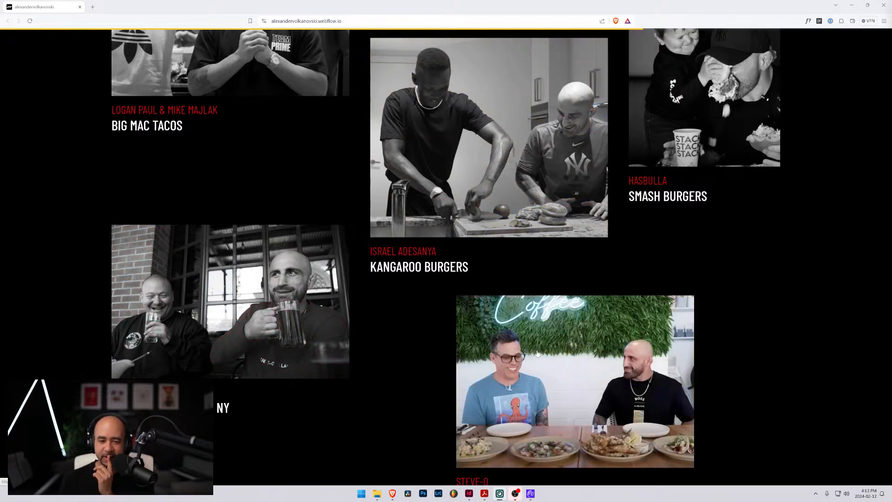
{"action": "scroll", "coordinate": [537, 353], "scroll_direction": "up", "scroll_amount": 5}
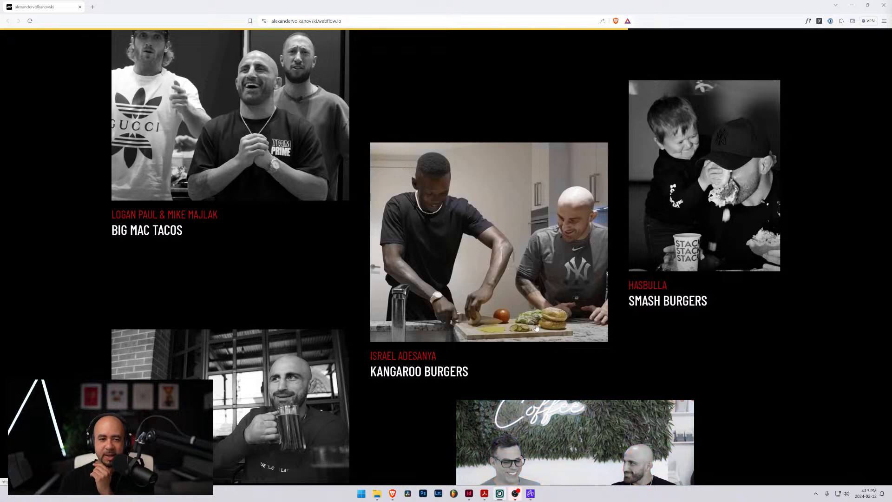
{"action": "scroll", "coordinate": [521, 318], "scroll_direction": "down", "scroll_amount": 6}
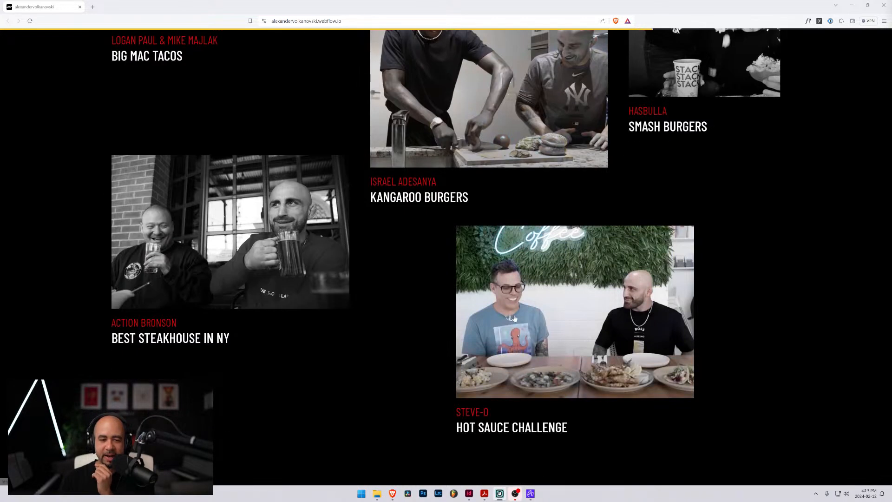
{"action": "scroll", "coordinate": [511, 317], "scroll_direction": "up", "scroll_amount": 4}
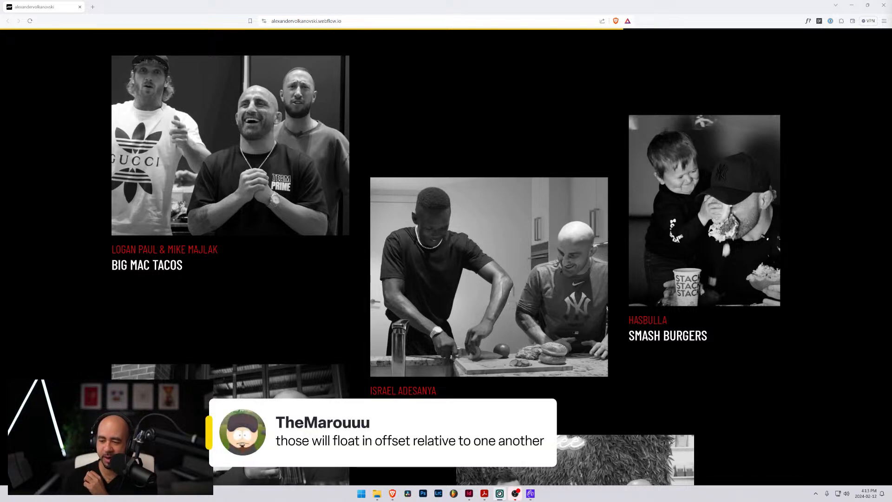
{"action": "scroll", "coordinate": [569, 307], "scroll_direction": "down", "scroll_amount": 7}
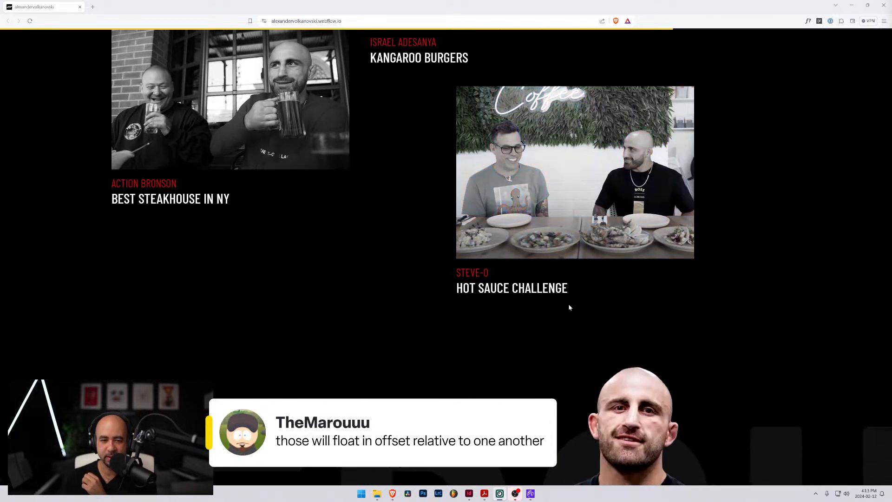
{"action": "scroll", "coordinate": [569, 307], "scroll_direction": "up", "scroll_amount": 4}
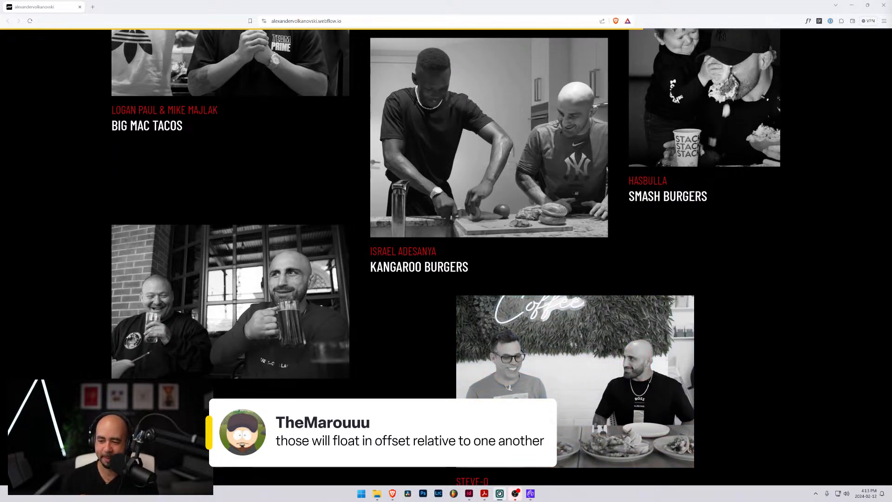
{"action": "scroll", "coordinate": [583, 285], "scroll_direction": "down", "scroll_amount": 6}
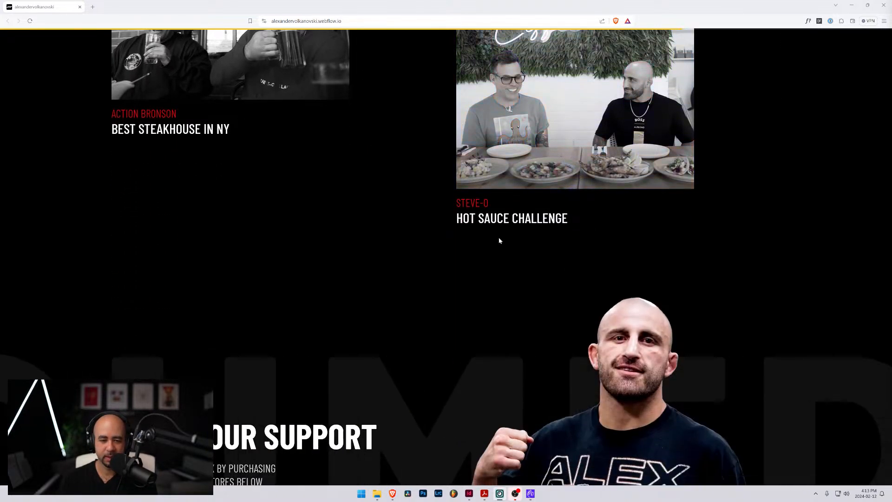
Review the Wear Your Support merchandise section, including its moving background lettering and store logo buttons
{"action": "scroll", "coordinate": [500, 240], "scroll_direction": "down", "scroll_amount": 5}
{"action": "scroll", "coordinate": [493, 240], "scroll_direction": "down", "scroll_amount": 2}
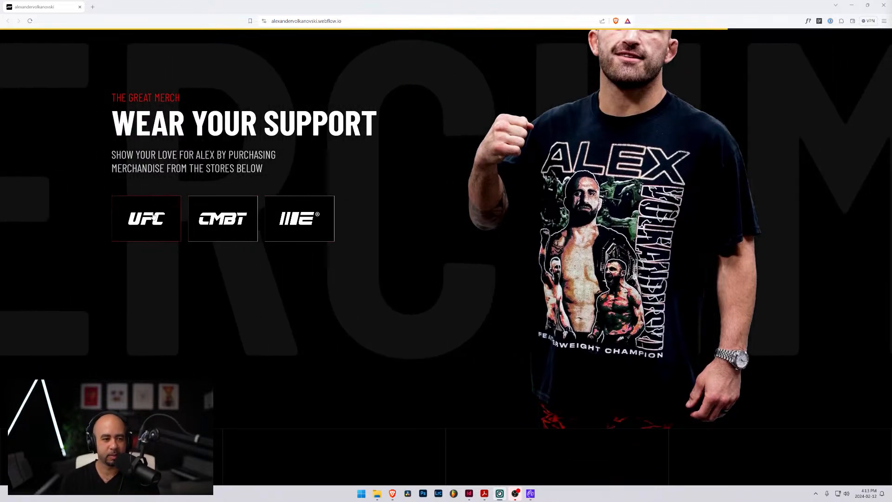
{"action": "scroll", "coordinate": [578, 254], "scroll_direction": "down", "scroll_amount": 4}
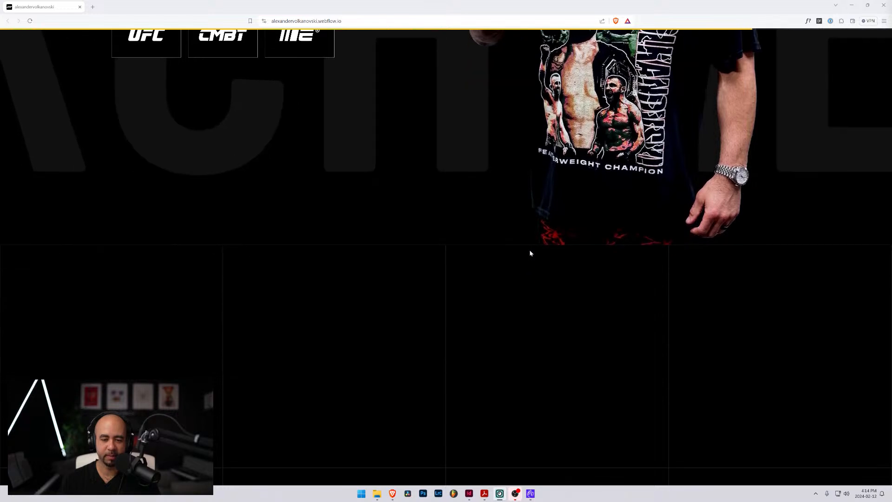
{"action": "scroll", "coordinate": [530, 253], "scroll_direction": "up", "scroll_amount": 5}
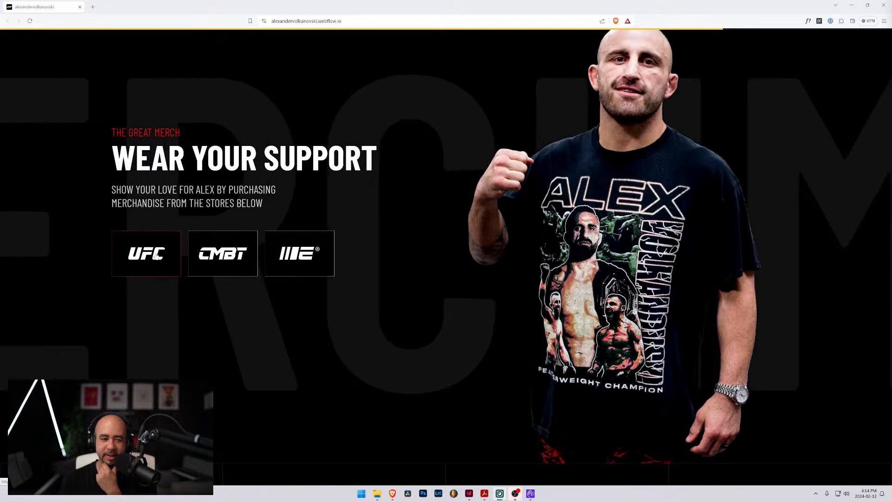
{"action": "scroll", "coordinate": [380, 240], "scroll_direction": "up", "scroll_amount": 2}
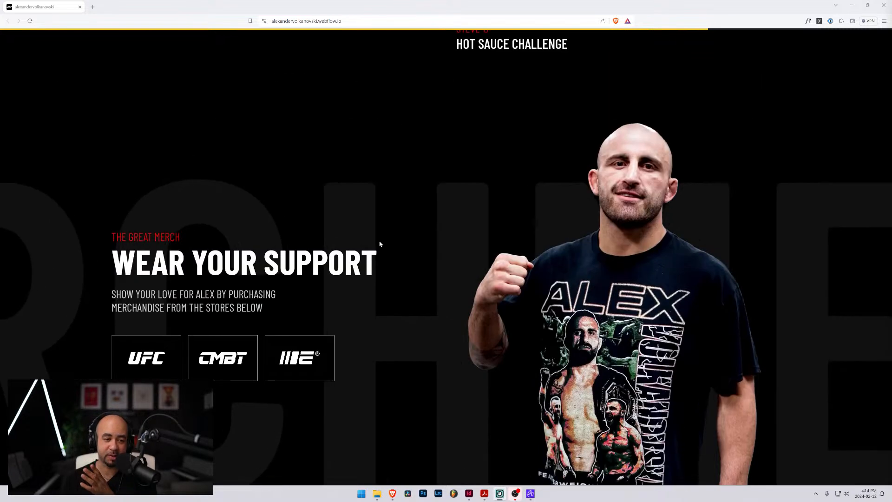
{"action": "scroll", "coordinate": [379, 244], "scroll_direction": "down", "scroll_amount": 1}
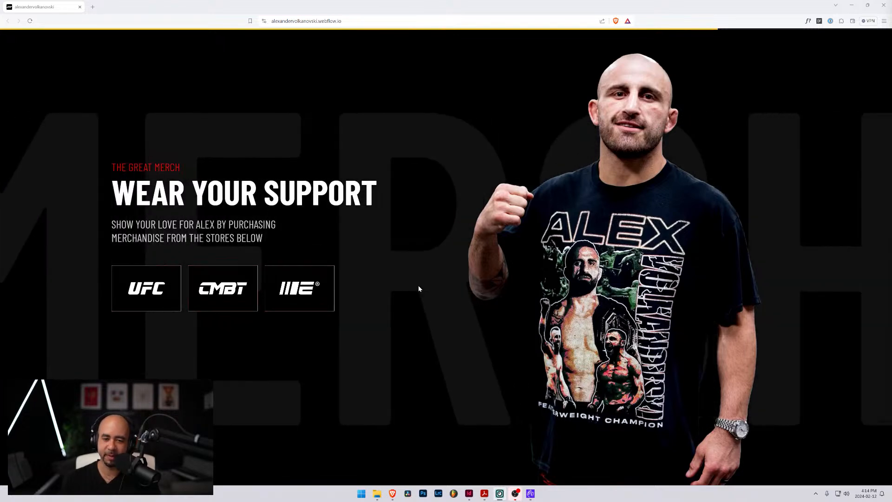
Examine the Follow Volk on Instagram photo grid and how its images load, down to the sponsor logos
{"action": "scroll", "coordinate": [418, 289], "scroll_direction": "down", "scroll_amount": 10}
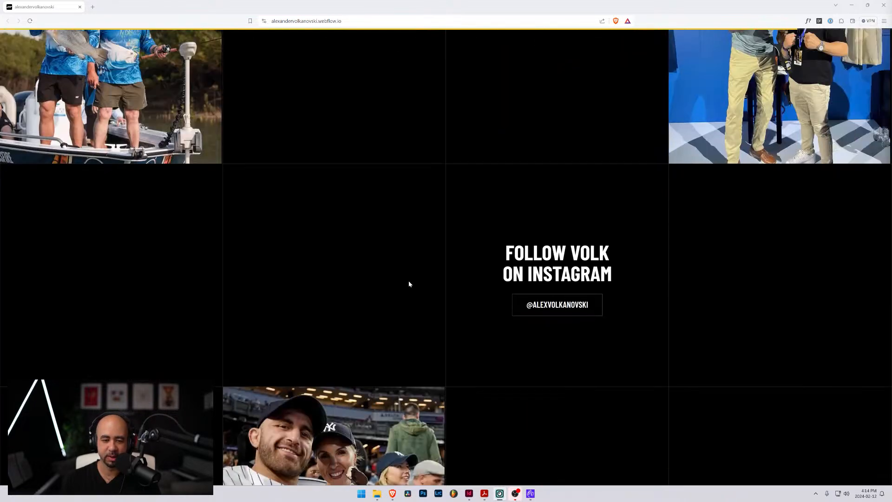
{"action": "scroll", "coordinate": [407, 281], "scroll_direction": "down", "scroll_amount": 3}
{"action": "scroll", "coordinate": [60, 155], "scroll_direction": "up", "scroll_amount": 4}
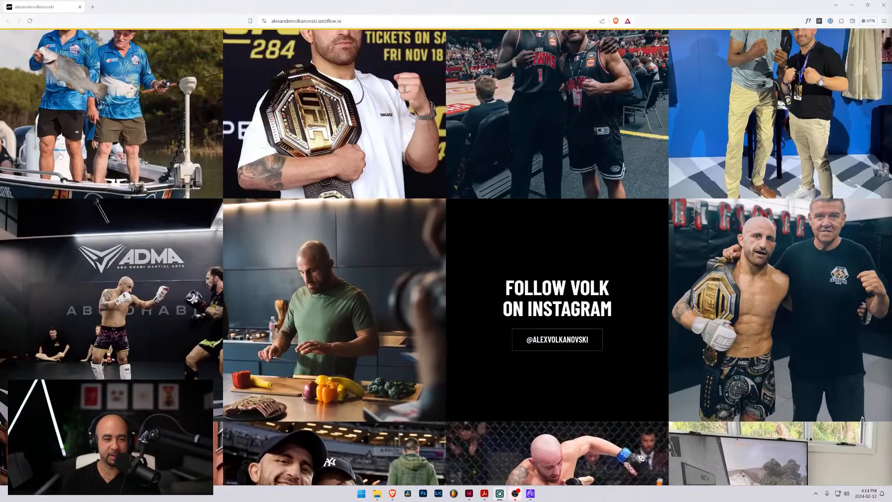
{"action": "scroll", "coordinate": [465, 192], "scroll_direction": "up", "scroll_amount": 3}
{"action": "scroll", "coordinate": [445, 223], "scroll_direction": "down", "scroll_amount": 4}
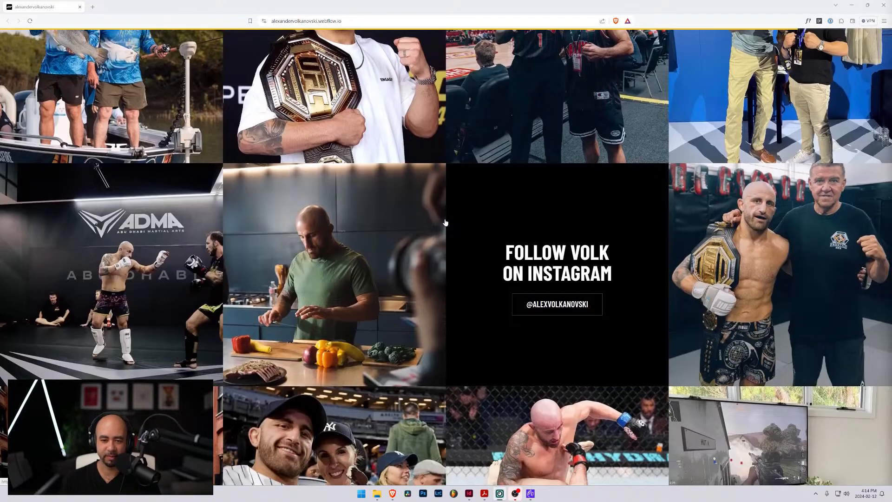
{"action": "scroll", "coordinate": [445, 222], "scroll_direction": "down", "scroll_amount": 1}
{"action": "scroll", "coordinate": [445, 223], "scroll_direction": "down", "scroll_amount": 7}
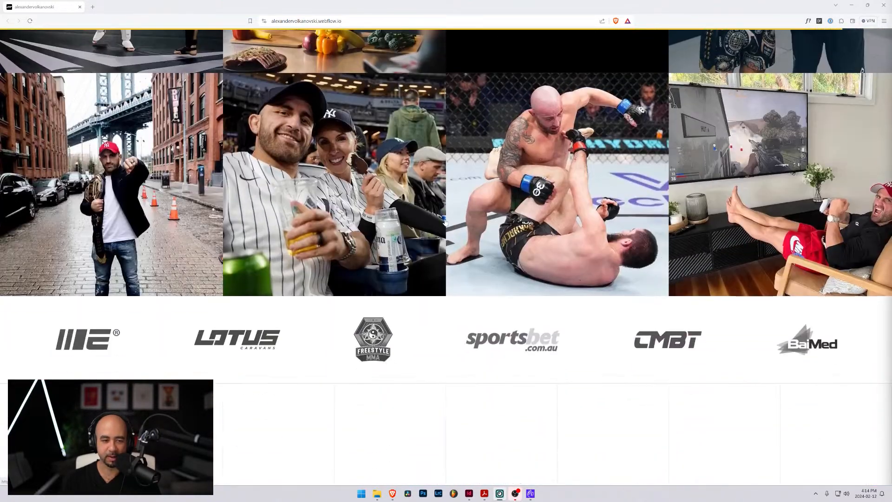
Review the sponsor logo strip and the sizing of the Get in Touch with Volk contact section
{"action": "scroll", "coordinate": [446, 222], "scroll_direction": "down", "scroll_amount": 5}
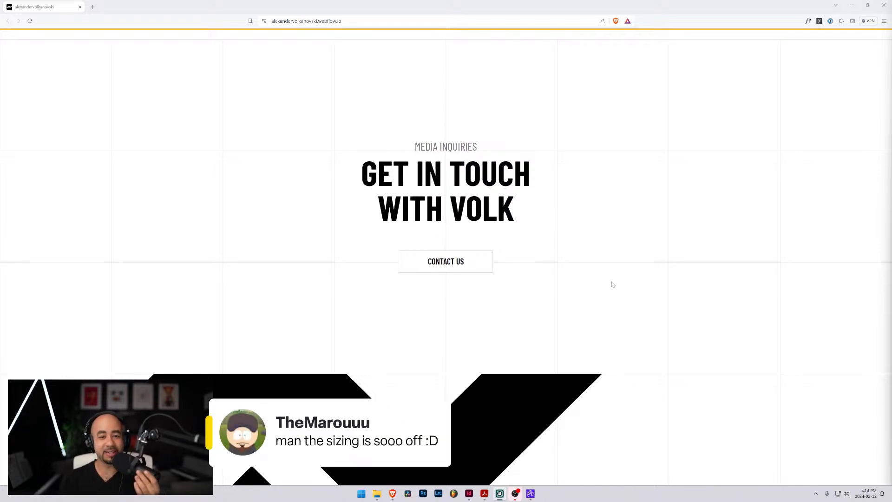
{"action": "scroll", "coordinate": [516, 319], "scroll_direction": "up", "scroll_amount": 2}
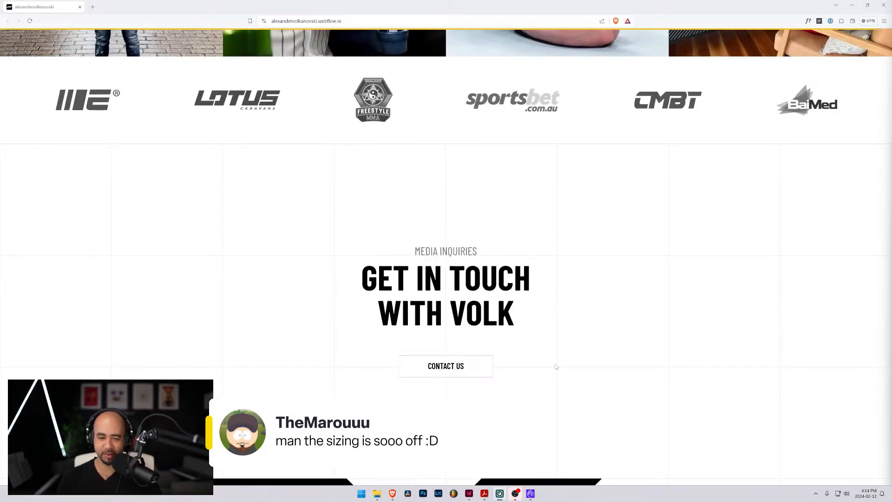
{"action": "scroll", "coordinate": [556, 361], "scroll_direction": "down", "scroll_amount": 1}
{"action": "scroll", "coordinate": [533, 333], "scroll_direction": "up", "scroll_amount": 3}
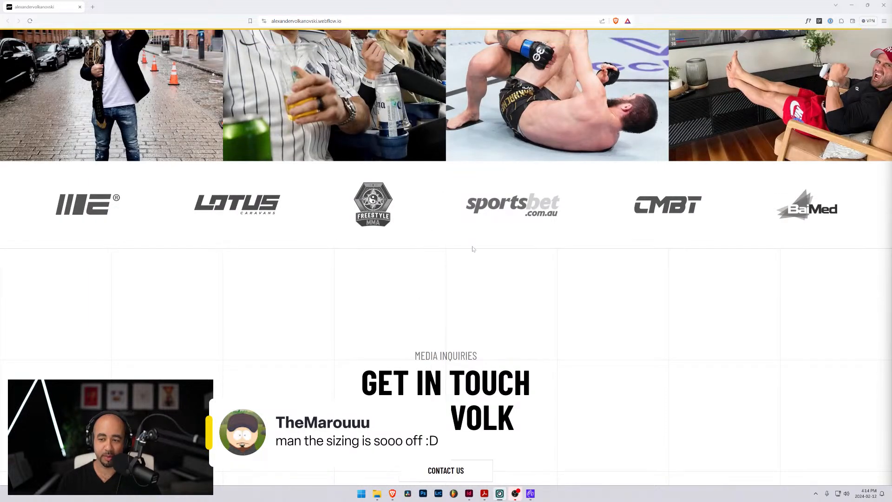
{"action": "scroll", "coordinate": [473, 249], "scroll_direction": "down", "scroll_amount": 4}
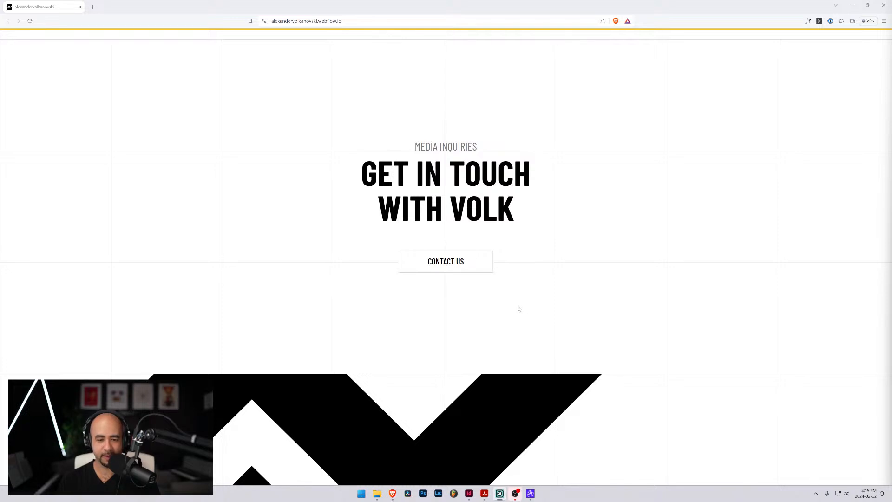
{"action": "scroll", "coordinate": [520, 308], "scroll_direction": "up", "scroll_amount": 6}
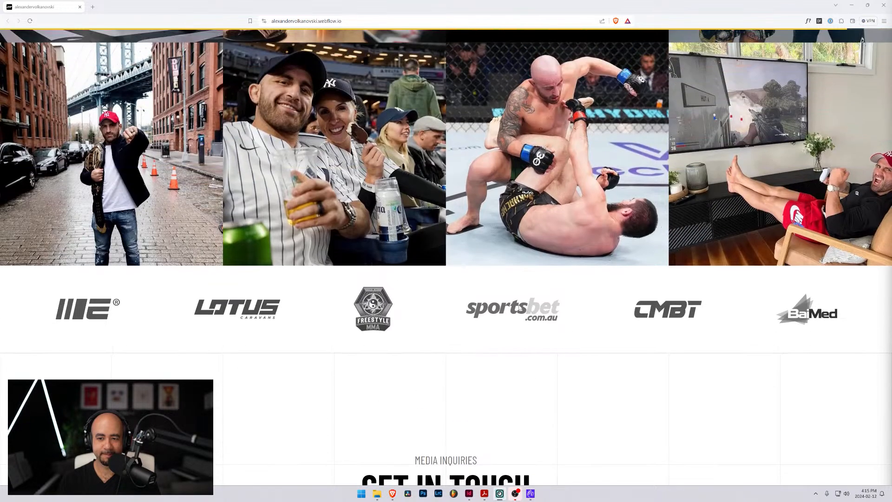
Compare the Instagram photo grid's layout with the sponsor logos below and the merchandise section above
{"action": "scroll", "coordinate": [519, 308], "scroll_direction": "up", "scroll_amount": 10}
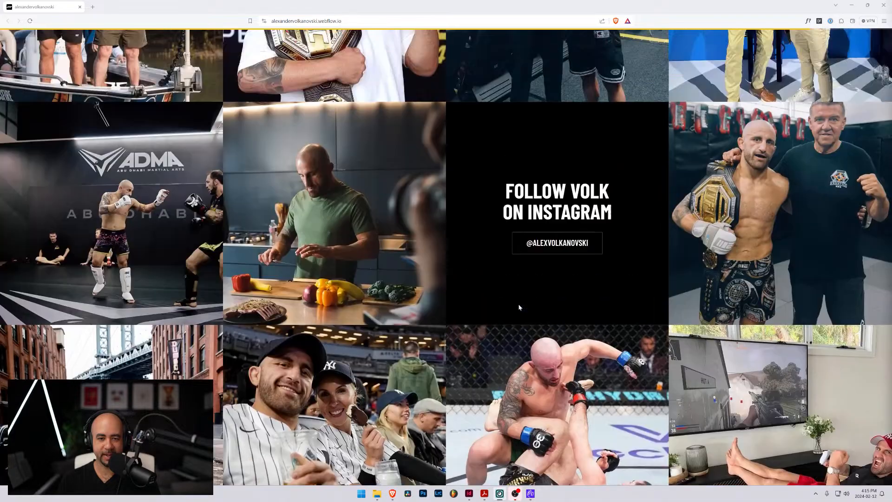
{"action": "scroll", "coordinate": [520, 307], "scroll_direction": "down", "scroll_amount": 3}
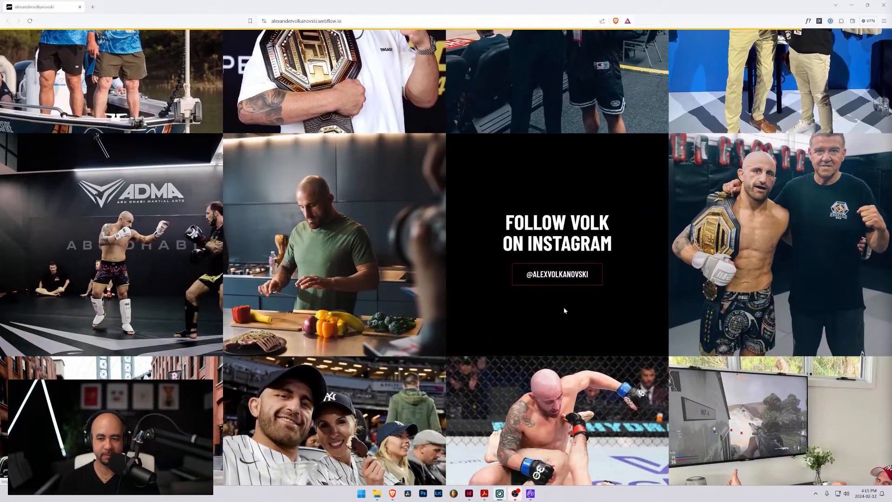
{"action": "scroll", "coordinate": [653, 290], "scroll_direction": "down", "scroll_amount": 3}
{"action": "scroll", "coordinate": [630, 293], "scroll_direction": "down", "scroll_amount": 4}
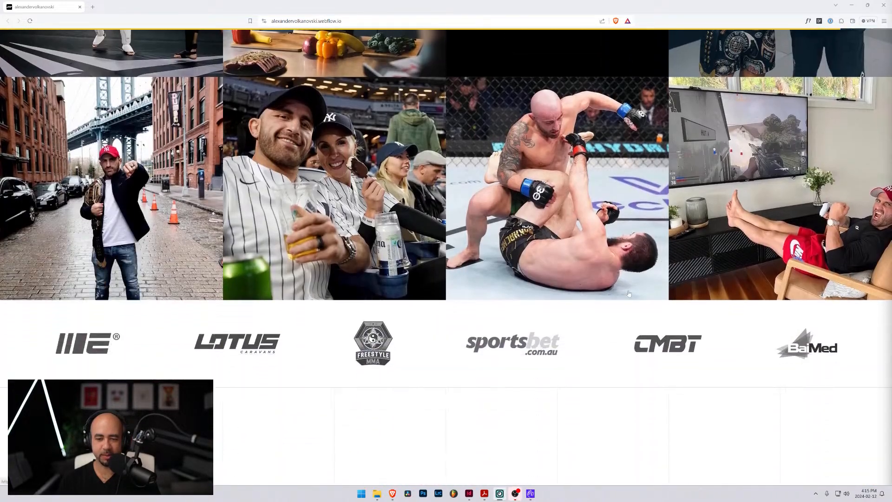
{"action": "scroll", "coordinate": [629, 293], "scroll_direction": "up", "scroll_amount": 12}
{"action": "scroll", "coordinate": [626, 294], "scroll_direction": "up", "scroll_amount": 10}
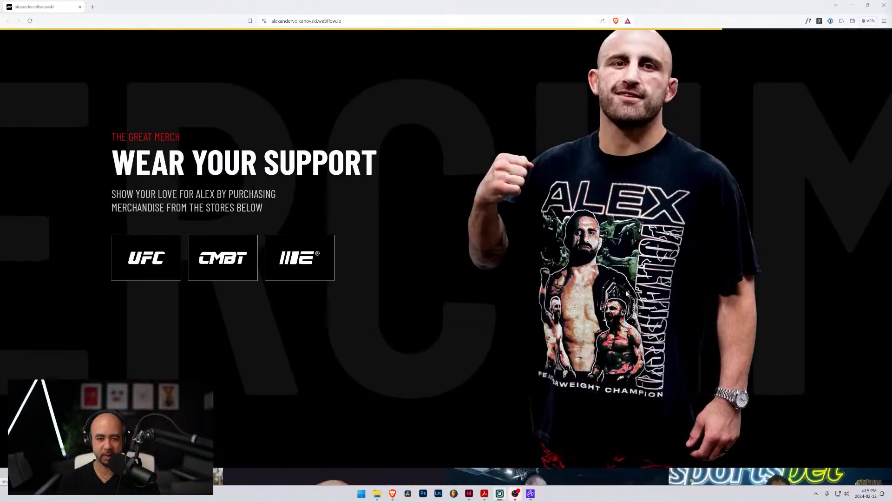
Return to the Mixed Culinary Arts section and inspect its heading text and horizontal scroll animation at full window size
{"action": "scroll", "coordinate": [627, 293], "scroll_direction": "up", "scroll_amount": 10}
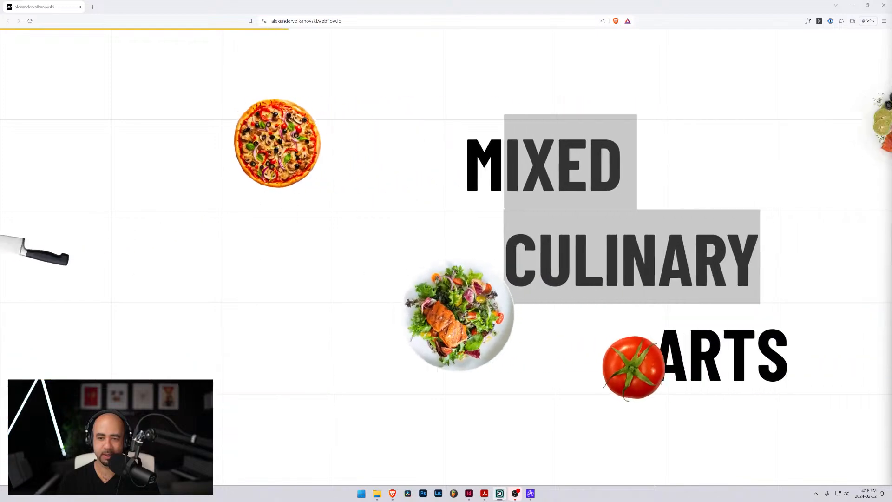
{"action": "left_click", "coordinate": [613, 179]}
{"action": "left_click_drag", "start_coordinate": [501, 167], "coordinate": [532, 176]}
{"action": "left_click", "coordinate": [532, 176]}
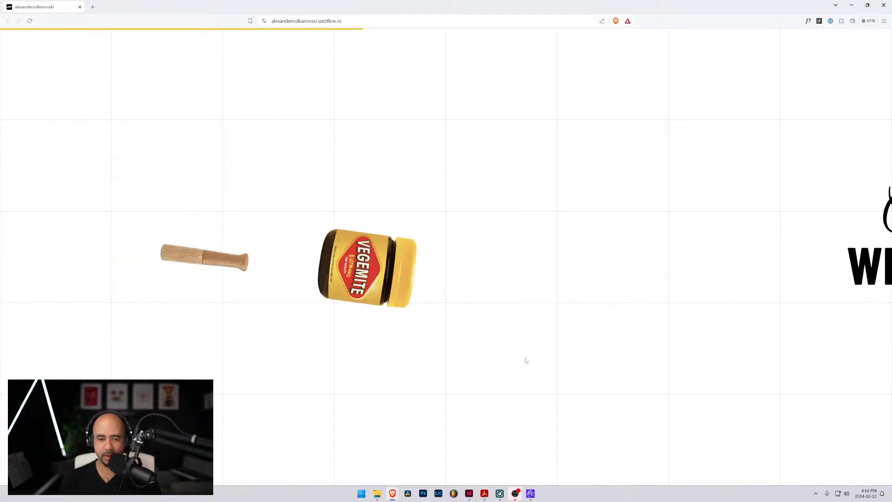
{"action": "scroll", "coordinate": [526, 360], "scroll_direction": "up", "scroll_amount": 2}
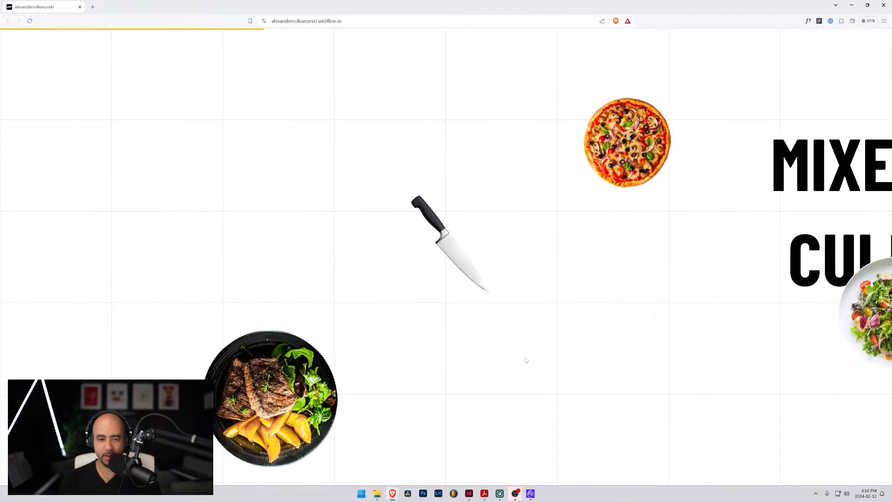
{"action": "scroll", "coordinate": [526, 360], "scroll_direction": "down", "scroll_amount": 3}
Reduce the browser from full screen to a smaller window and check how the Mixed Culinary Arts scroll animation adapts
{"action": "left_click", "coordinate": [867, 5]}
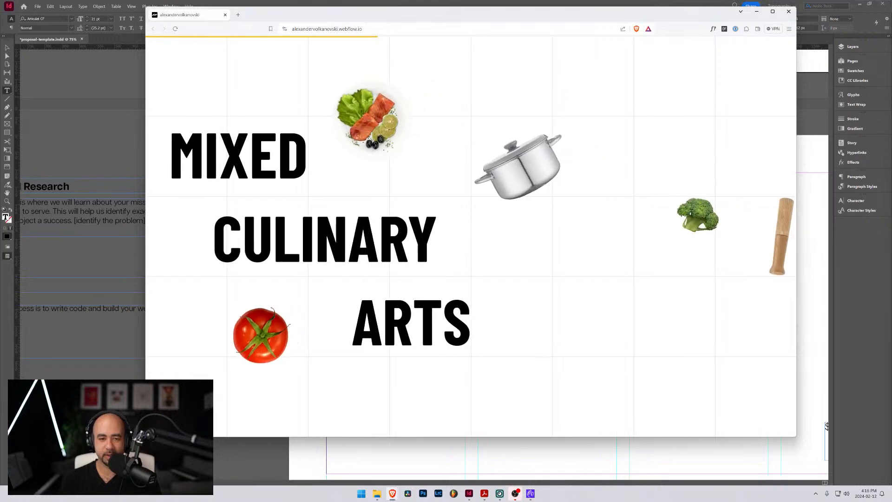
{"action": "scroll", "coordinate": [418, 242], "scroll_direction": "down", "scroll_amount": 3}
{"action": "scroll", "coordinate": [404, 239], "scroll_direction": "up", "scroll_amount": 5}
{"action": "scroll", "coordinate": [399, 237], "scroll_direction": "up", "scroll_amount": 3}
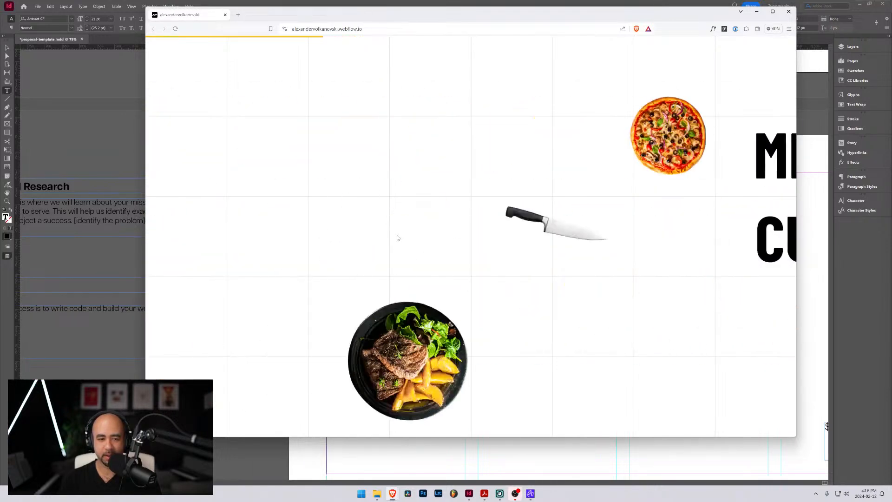
{"action": "scroll", "coordinate": [398, 236], "scroll_direction": "down", "scroll_amount": 3}
{"action": "scroll", "coordinate": [398, 237], "scroll_direction": "down", "scroll_amount": 2}
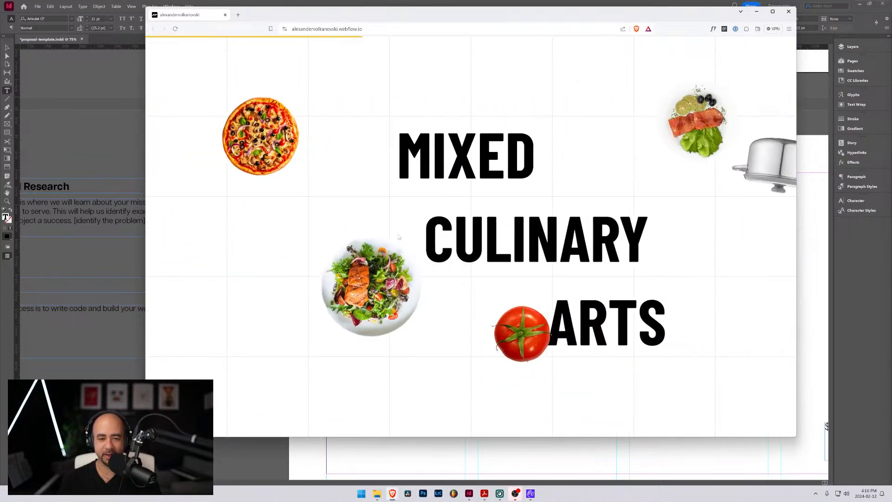
Replay the Mixed Culinary Arts horizontal scroll animation, checking how the heading and food images move towards Cooking with Volk
{"action": "scroll", "coordinate": [399, 237], "scroll_direction": "up", "scroll_amount": 3}
{"action": "scroll", "coordinate": [399, 237], "scroll_direction": "up", "scroll_amount": 3}
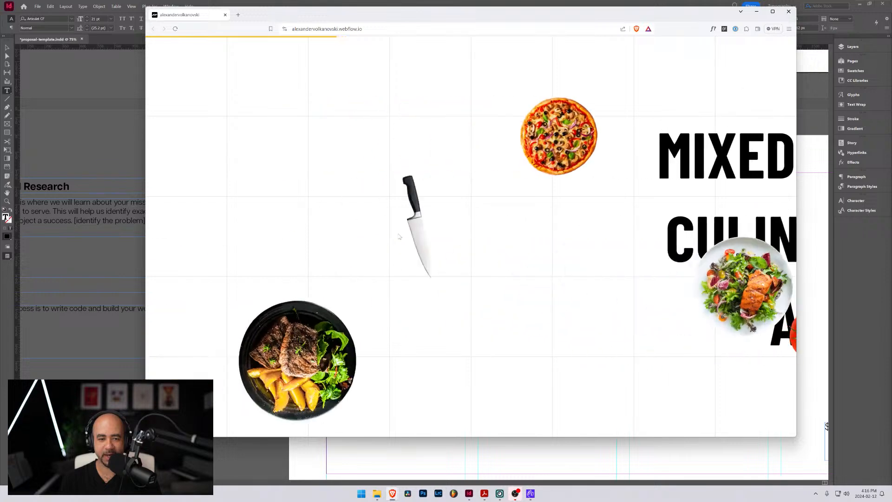
{"action": "scroll", "coordinate": [459, 203], "scroll_direction": "down", "scroll_amount": 2}
{"action": "scroll", "coordinate": [381, 181], "scroll_direction": "down", "scroll_amount": 5}
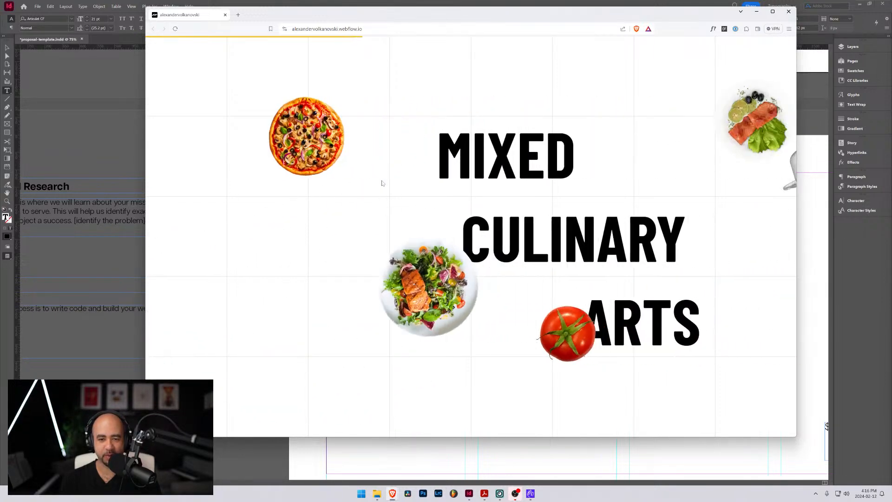
{"action": "scroll", "coordinate": [407, 206], "scroll_direction": "down", "scroll_amount": 5}
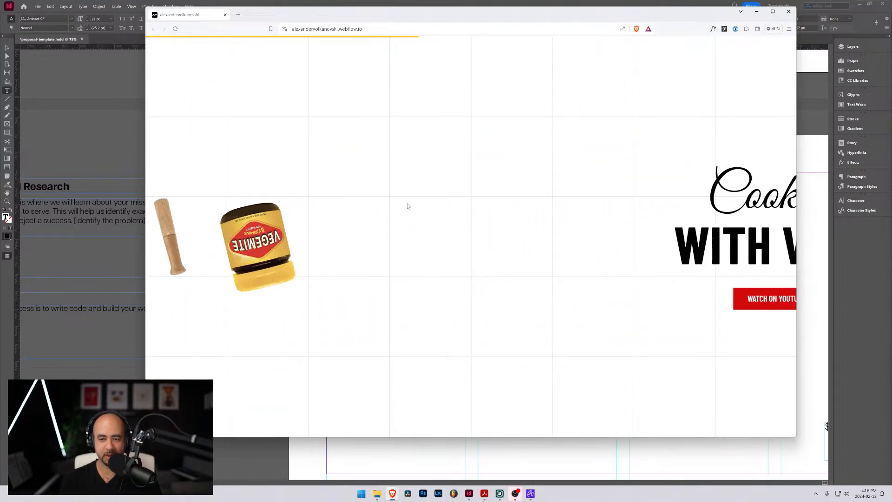
Review the Cooking with Volk video banner, the guest cooking grid and the Wear Your Support merchandise section
{"action": "scroll", "coordinate": [463, 335], "scroll_direction": "down", "scroll_amount": 3}
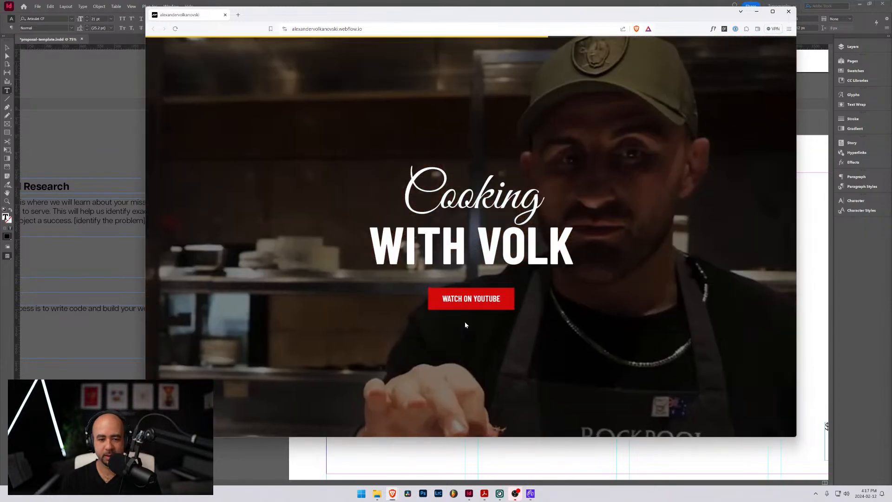
{"action": "scroll", "coordinate": [465, 322], "scroll_direction": "down", "scroll_amount": 3}
{"action": "scroll", "coordinate": [481, 321], "scroll_direction": "down", "scroll_amount": 10}
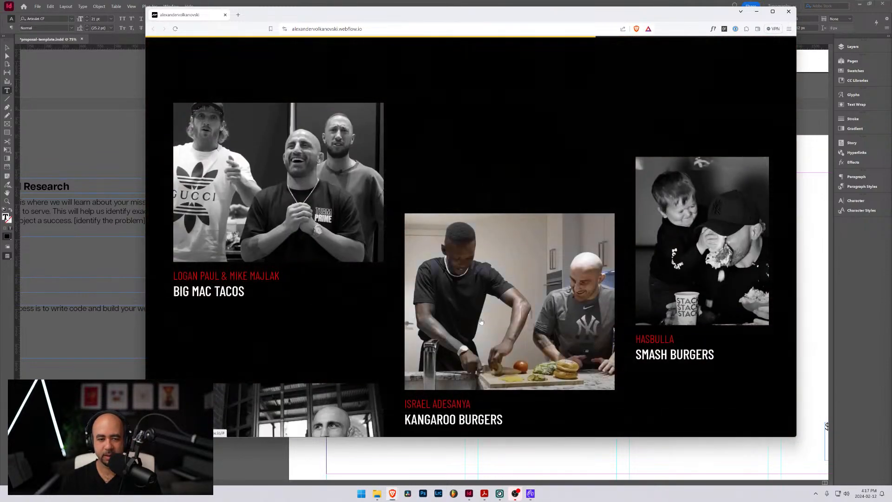
{"action": "scroll", "coordinate": [481, 321], "scroll_direction": "down", "scroll_amount": 5}
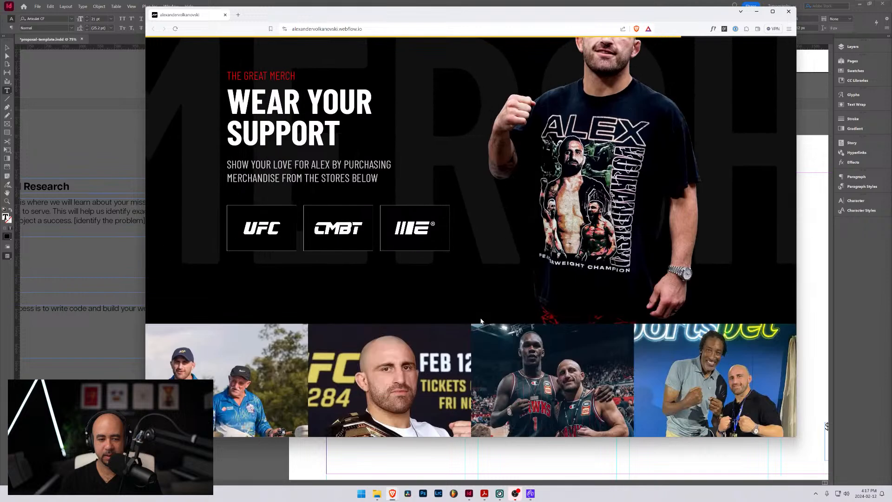
Narrow the browser window to tablet width and check how the Instagram photo grid and sponsor logos reflow
{"action": "left_click_drag", "start_coordinate": [796, 261], "coordinate": [482, 258]}
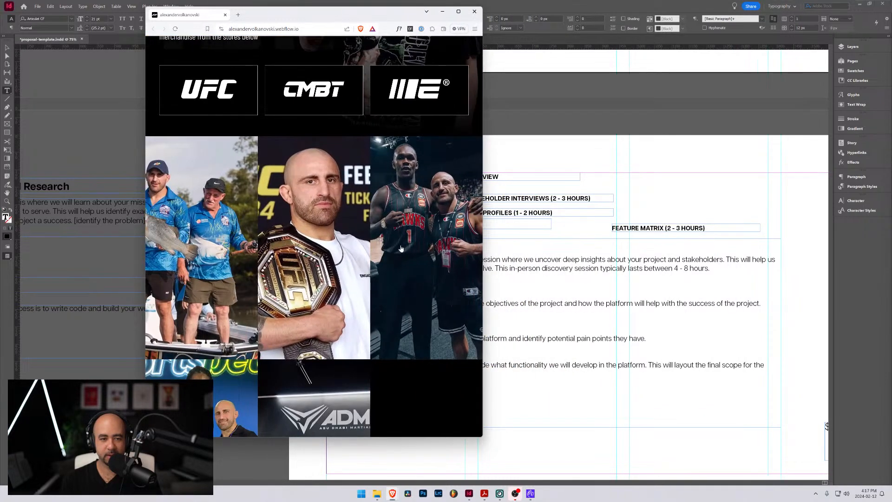
{"action": "scroll", "coordinate": [395, 246], "scroll_direction": "up", "scroll_amount": 4}
{"action": "scroll", "coordinate": [395, 246], "scroll_direction": "down", "scroll_amount": 3}
{"action": "scroll", "coordinate": [395, 248], "scroll_direction": "down", "scroll_amount": 4}
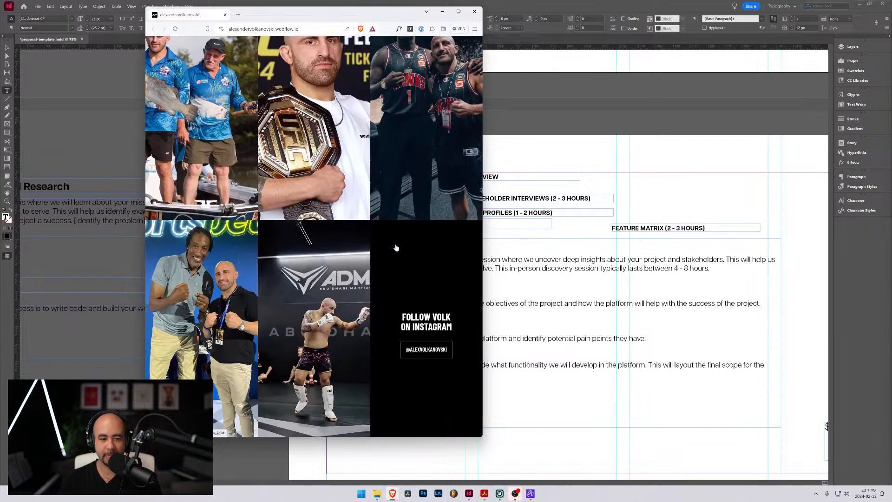
{"action": "scroll", "coordinate": [424, 251], "scroll_direction": "down", "scroll_amount": 8}
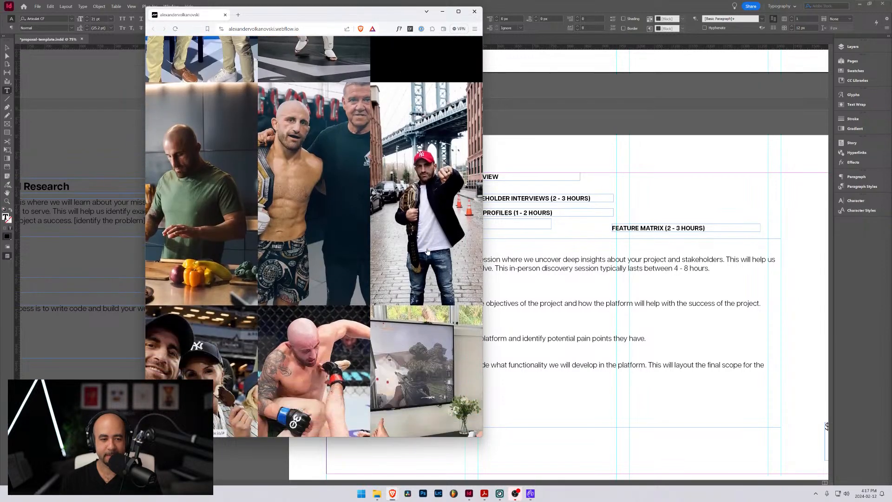
{"action": "scroll", "coordinate": [428, 251], "scroll_direction": "down", "scroll_amount": 4}
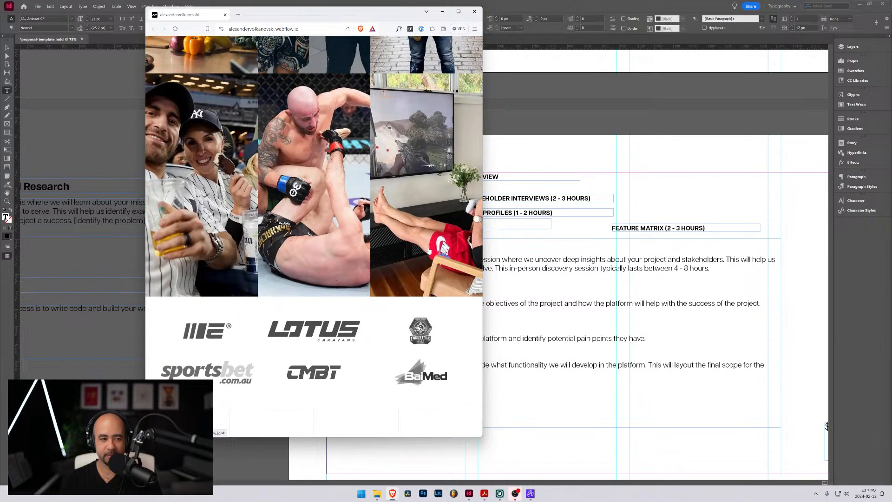
{"action": "scroll", "coordinate": [429, 250], "scroll_direction": "down", "scroll_amount": 3}
{"action": "scroll", "coordinate": [428, 248], "scroll_direction": "up", "scroll_amount": 10}
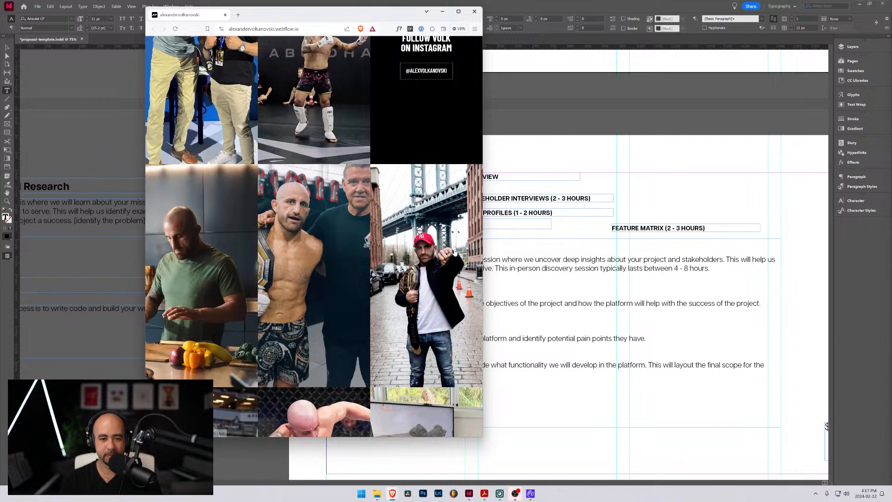
Narrow the browser slightly more and compare the merchandise store tiles with the three-column Instagram grid below
{"action": "mouse_move", "coordinate": [486, 253]}
{"action": "left_mouse_down"}
{"action": "mouse_move", "coordinate": [399, 254]}
{"action": "mouse_move", "coordinate": [477, 256]}
{"action": "left_mouse_up"}
{"action": "scroll", "coordinate": [379, 242], "scroll_direction": "up", "scroll_amount": 5}
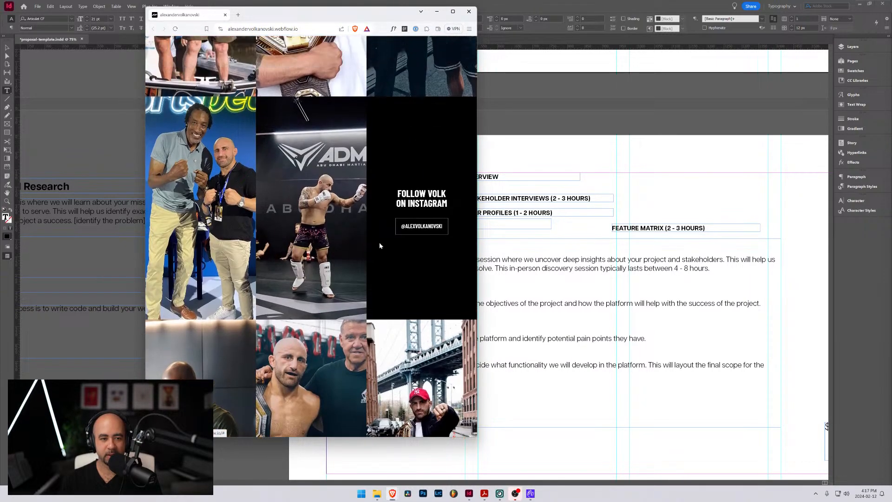
{"action": "scroll", "coordinate": [380, 245], "scroll_direction": "up", "scroll_amount": 2}
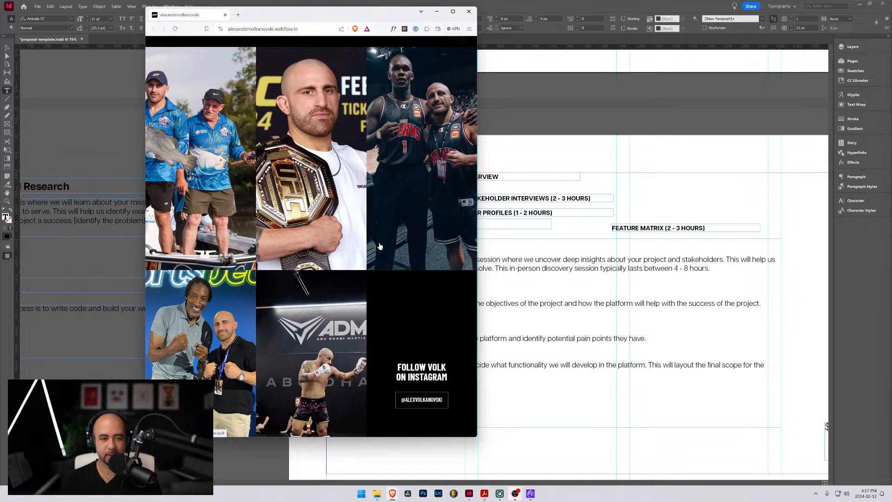
{"action": "scroll", "coordinate": [394, 228], "scroll_direction": "up", "scroll_amount": 4}
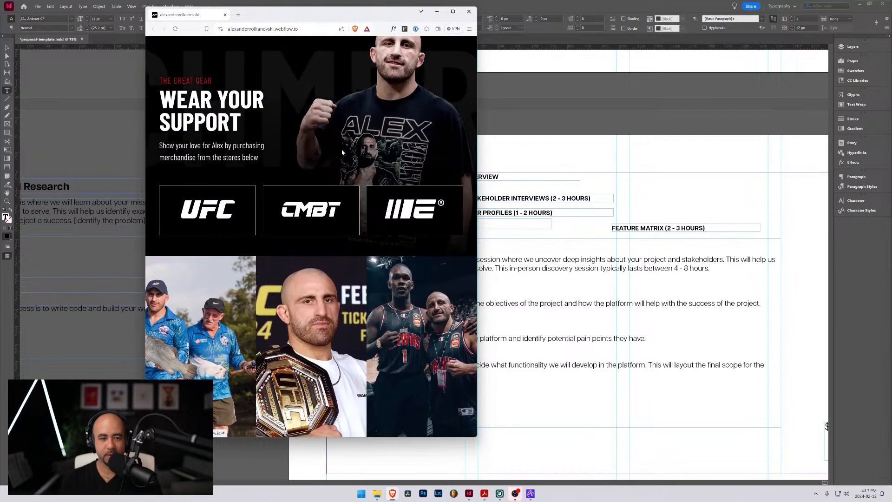
{"action": "scroll", "coordinate": [371, 209], "scroll_direction": "down", "scroll_amount": 3}
{"action": "scroll", "coordinate": [379, 220], "scroll_direction": "down", "scroll_amount": 3}
{"action": "scroll", "coordinate": [306, 109], "scroll_direction": "up", "scroll_amount": 2}
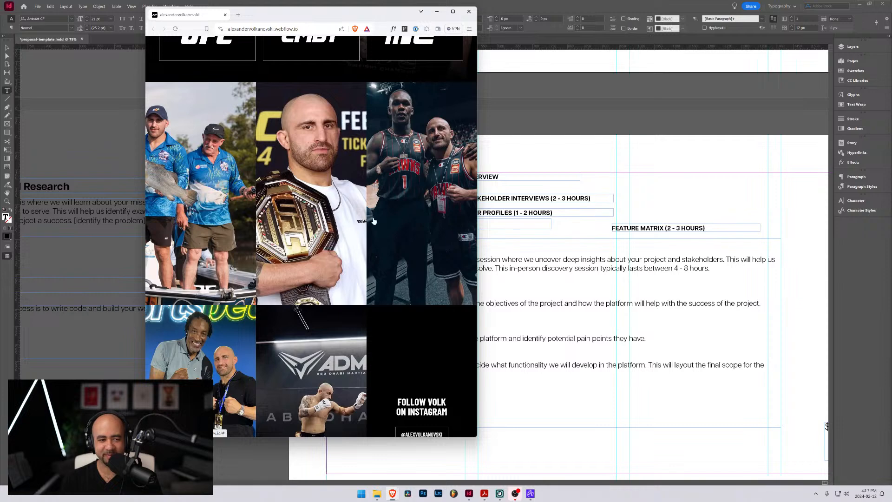
Examine the Instagram grid's rows, the Follow Volk tile and the two-row sponsor logo layout at tablet width
{"action": "scroll", "coordinate": [377, 228], "scroll_direction": "down", "scroll_amount": 4}
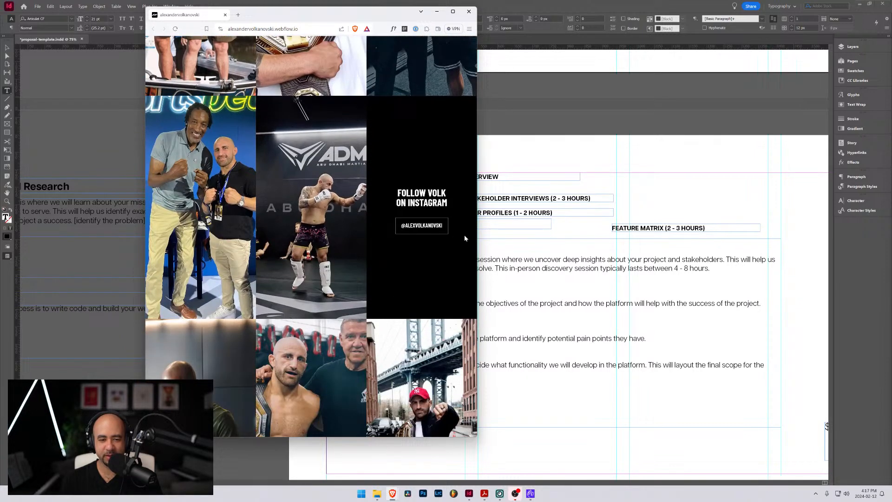
{"action": "scroll", "coordinate": [427, 238], "scroll_direction": "down", "scroll_amount": 2}
{"action": "scroll", "coordinate": [431, 240], "scroll_direction": "down", "scroll_amount": 3}
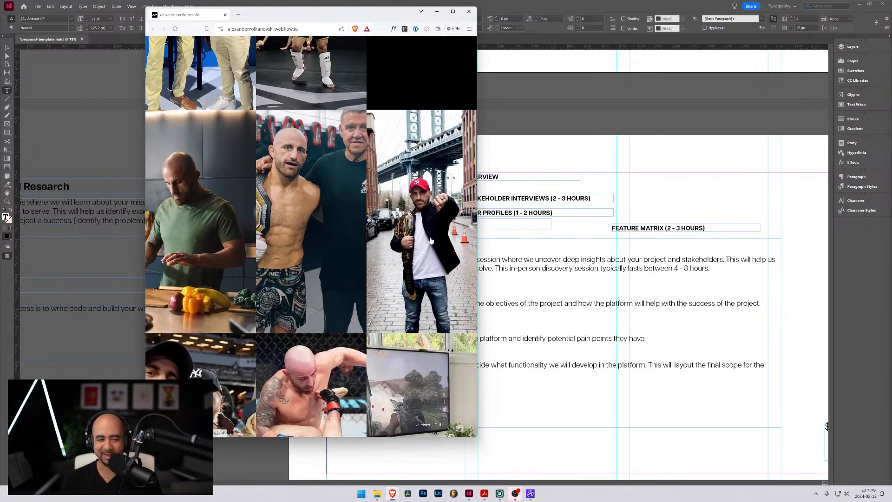
{"action": "scroll", "coordinate": [431, 240], "scroll_direction": "down", "scroll_amount": 4}
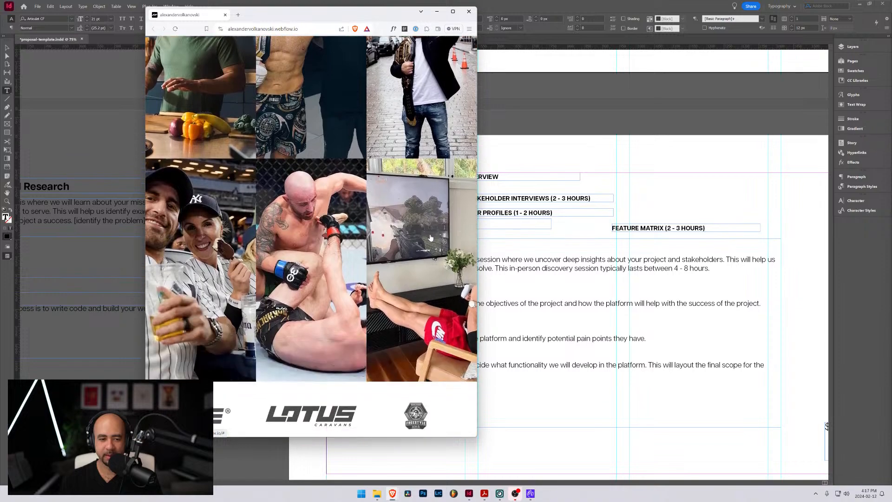
{"action": "scroll", "coordinate": [430, 238], "scroll_direction": "down", "scroll_amount": 3}
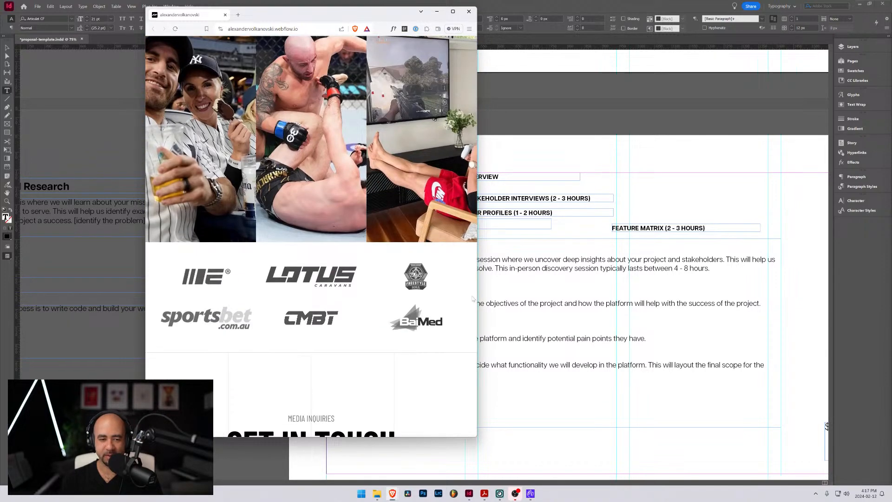
{"action": "scroll", "coordinate": [432, 268], "scroll_direction": "up", "scroll_amount": 2}
{"action": "scroll", "coordinate": [433, 268], "scroll_direction": "up", "scroll_amount": 8}
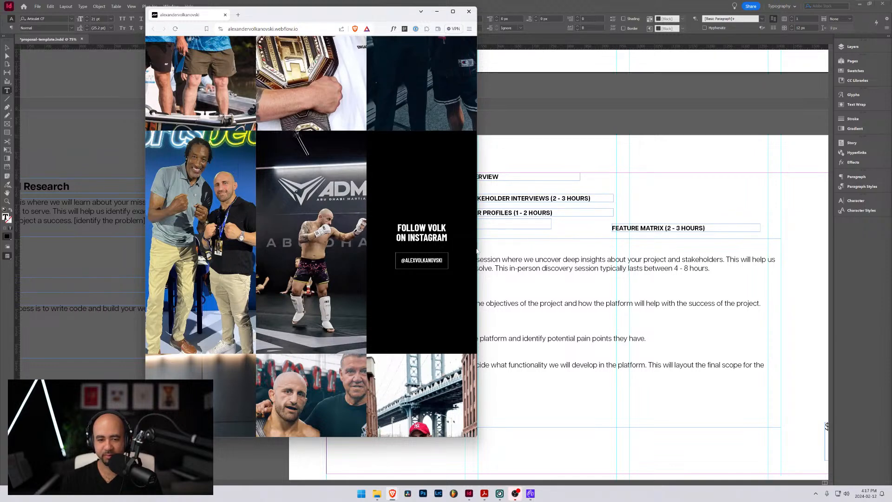
Widen the browser window and check the Instagram grid, single-row sponsor logos and Get in Touch with Volk section
{"action": "left_click_drag", "start_coordinate": [476, 251], "coordinate": [710, 251]}
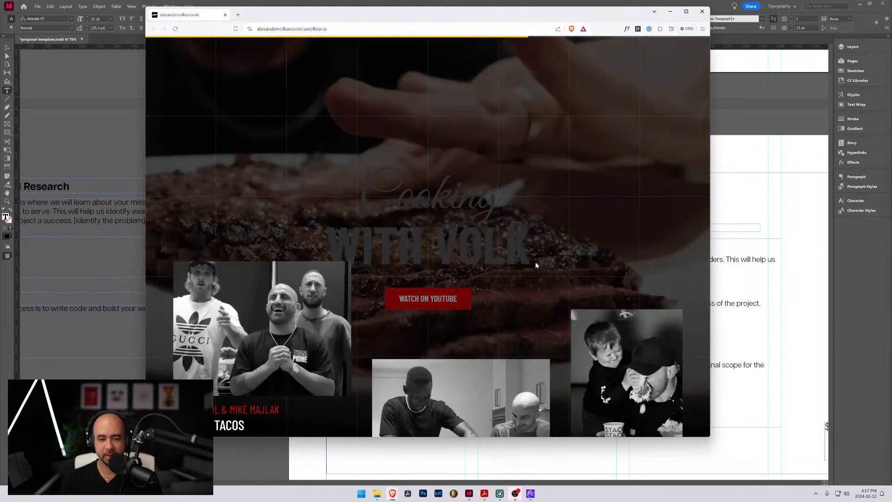
{"action": "scroll", "coordinate": [536, 265], "scroll_direction": "down", "scroll_amount": 15}
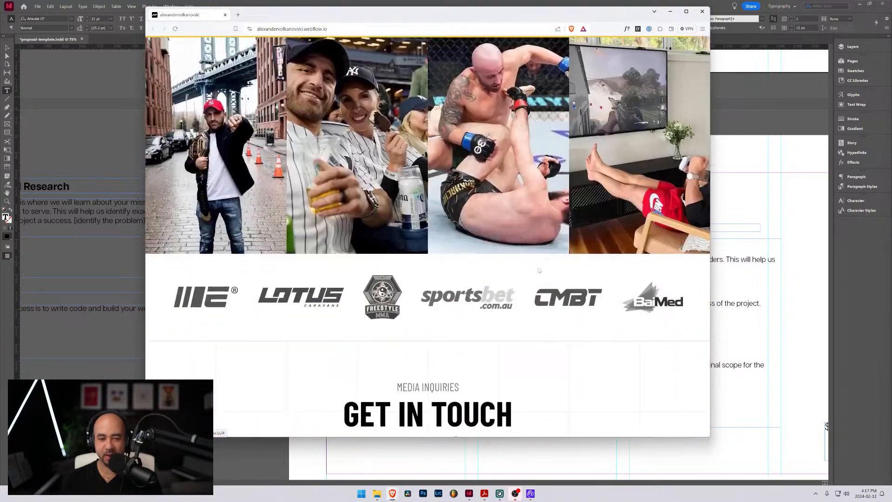
{"action": "scroll", "coordinate": [539, 271], "scroll_direction": "down", "scroll_amount": 4}
{"action": "scroll", "coordinate": [563, 286], "scroll_direction": "up", "scroll_amount": 20}
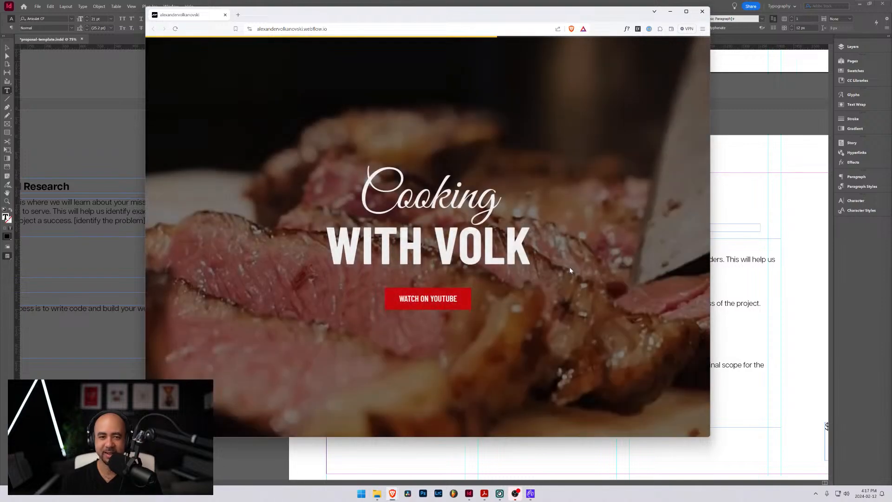
{"action": "scroll", "coordinate": [584, 278], "scroll_direction": "down", "scroll_amount": 10}
{"action": "scroll", "coordinate": [664, 301], "scroll_direction": "down", "scroll_amount": 12}
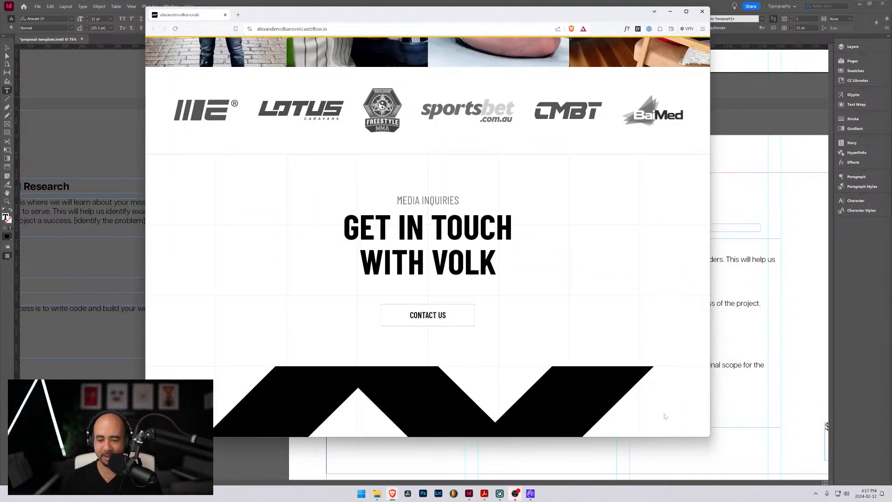
Review the page in reverse from the guest cooking grid through Mixed Culinary Arts to the hero banner
{"action": "scroll", "coordinate": [681, 418], "scroll_direction": "up", "scroll_amount": 10}
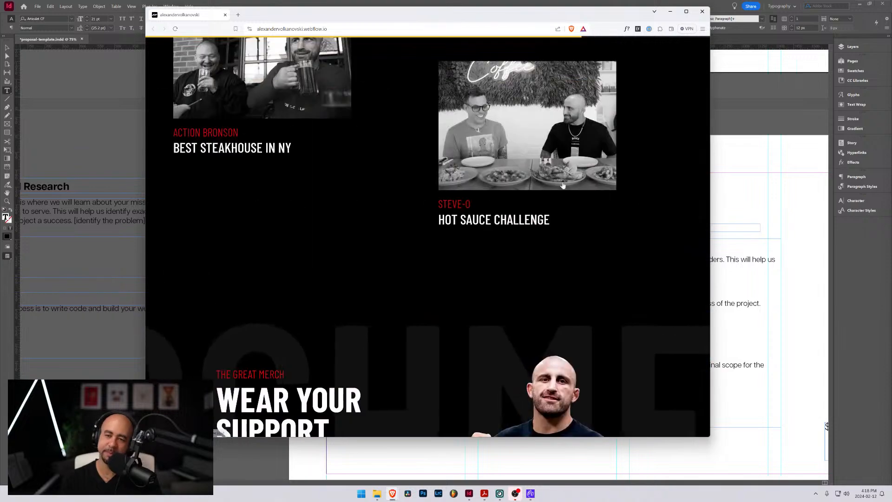
{"action": "scroll", "coordinate": [576, 184], "scroll_direction": "up", "scroll_amount": 3}
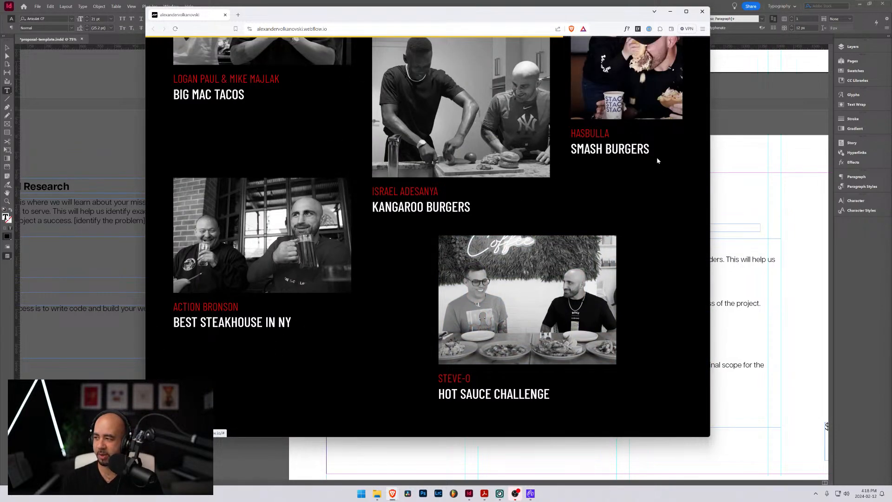
{"action": "scroll", "coordinate": [656, 157], "scroll_direction": "up", "scroll_amount": 7}
{"action": "scroll", "coordinate": [662, 170], "scroll_direction": "up", "scroll_amount": 5}
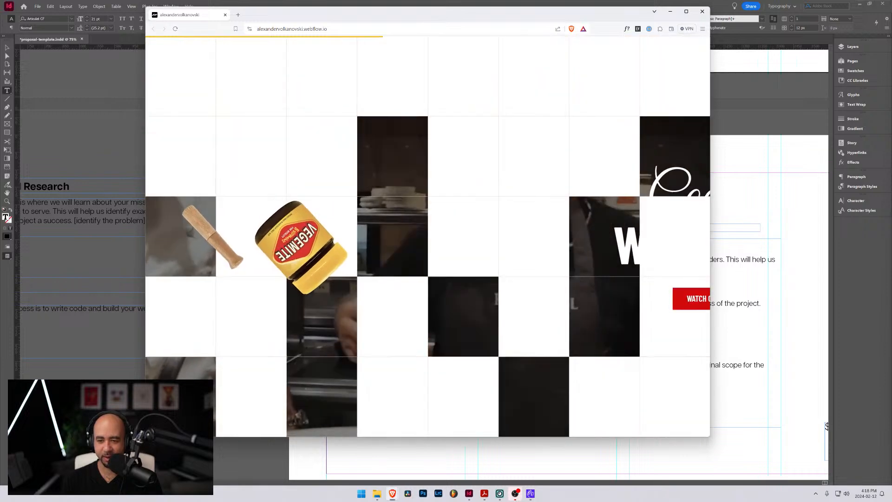
{"action": "scroll", "coordinate": [665, 235], "scroll_direction": "up", "scroll_amount": 12}
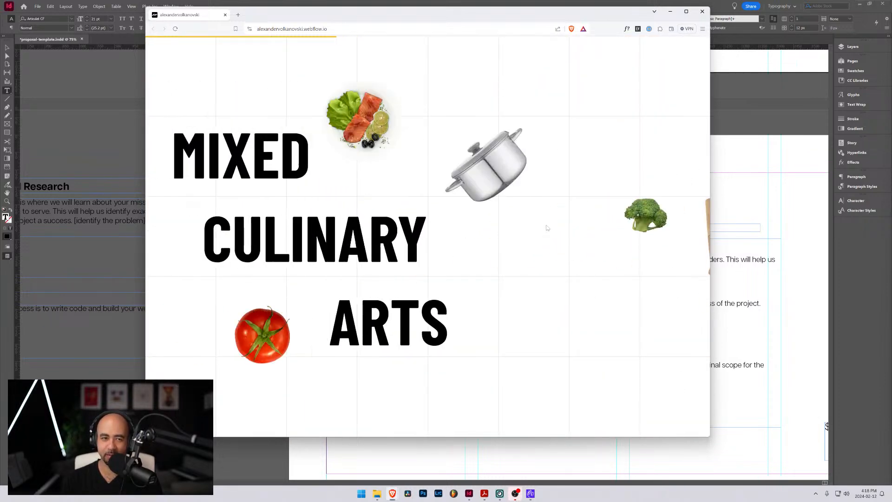
{"action": "scroll", "coordinate": [551, 220], "scroll_direction": "up", "scroll_amount": 3}
{"action": "scroll", "coordinate": [551, 220], "scroll_direction": "up", "scroll_amount": 15}
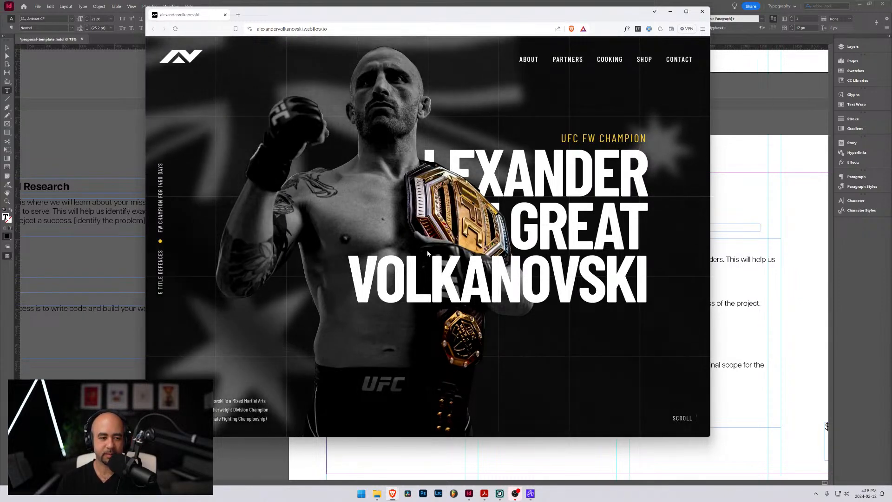
Close the website window to return to InDesign and select the body text frame on the Discovery Phase page
{"action": "left_click", "coordinate": [703, 12]}
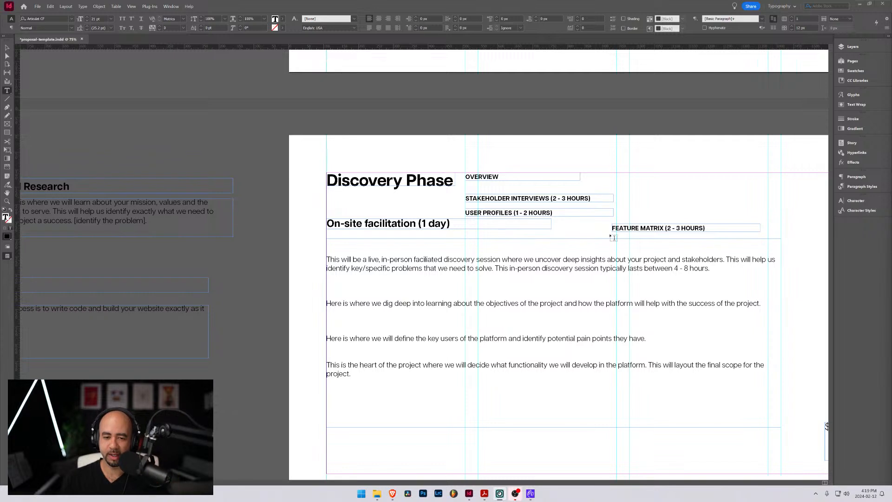
{"action": "left_click", "coordinate": [7, 47]}
{"action": "left_click", "coordinate": [598, 242]}
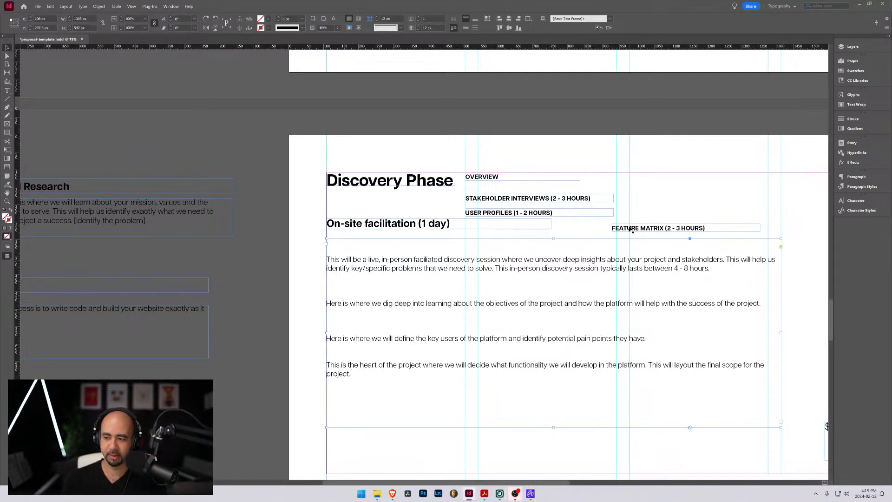
{"action": "key", "text": "alt+Tab"}
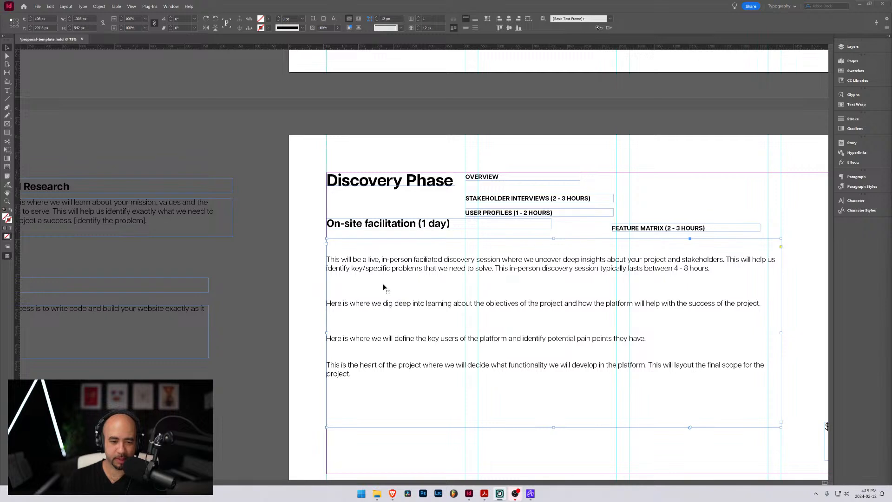
{"action": "double_click", "coordinate": [385, 268]}
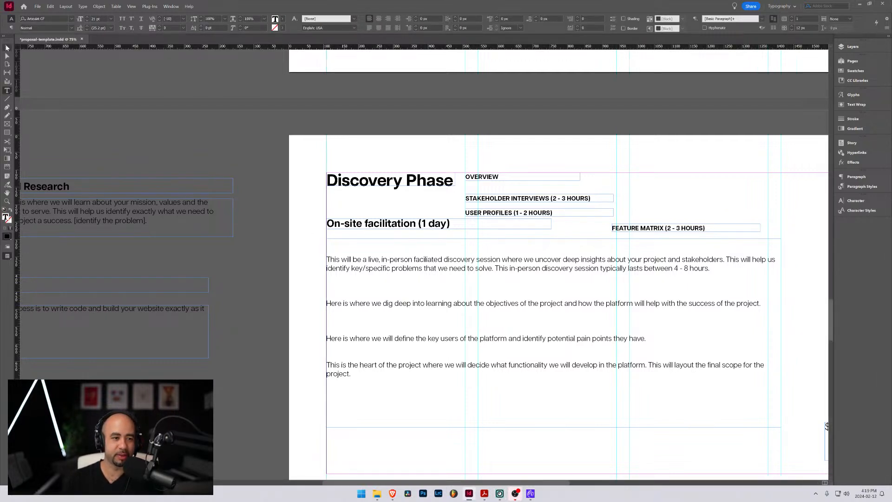
{"action": "left_click", "coordinate": [7, 48]}
{"action": "double_click", "coordinate": [486, 269]}
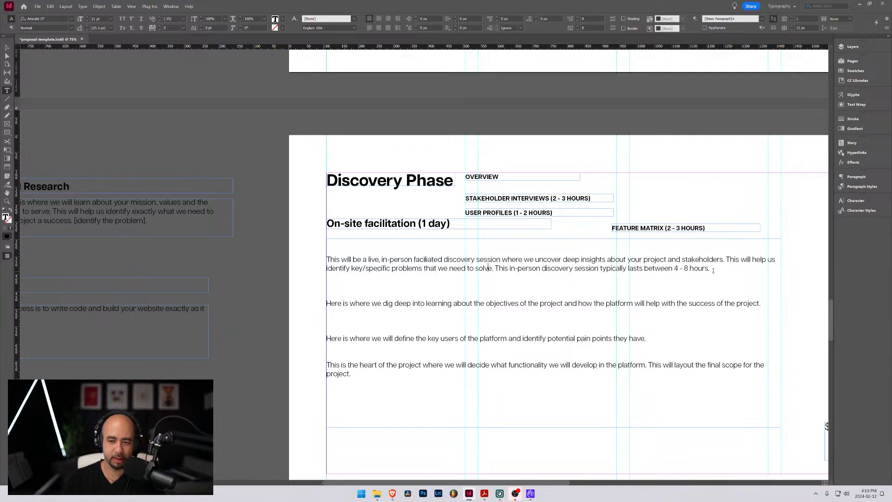
{"action": "left_click", "coordinate": [7, 48]}
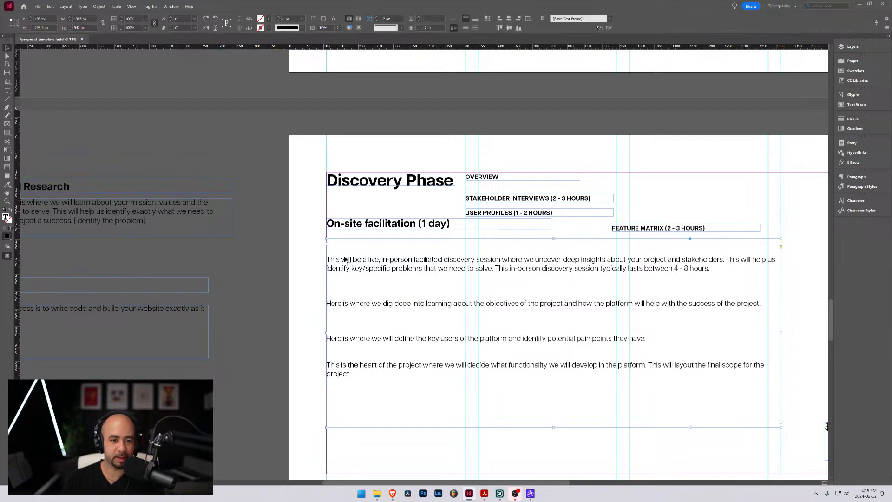
Duplicate the body text frame lower on the Discovery Phase page, and trim the original's text and height to its live in-person session paragraph
{"action": "left_click_drag", "start_coordinate": [357, 247], "coordinate": [430, 301]}
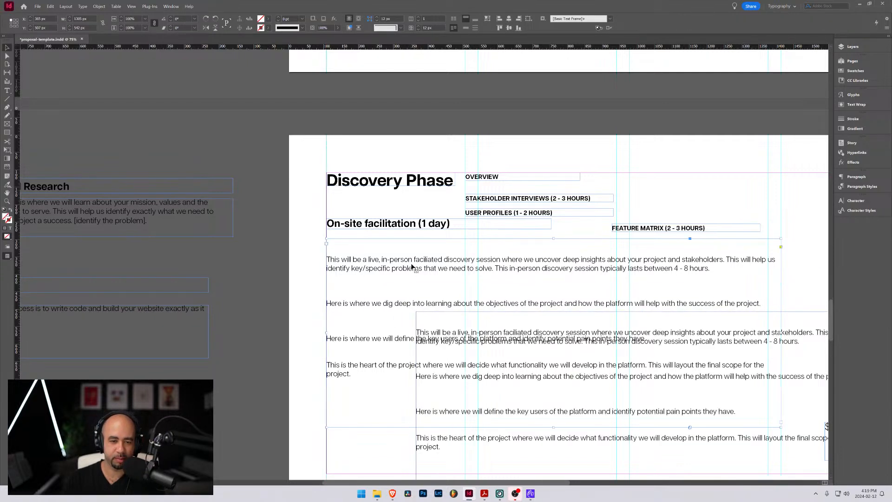
{"action": "double_click", "coordinate": [461, 247]}
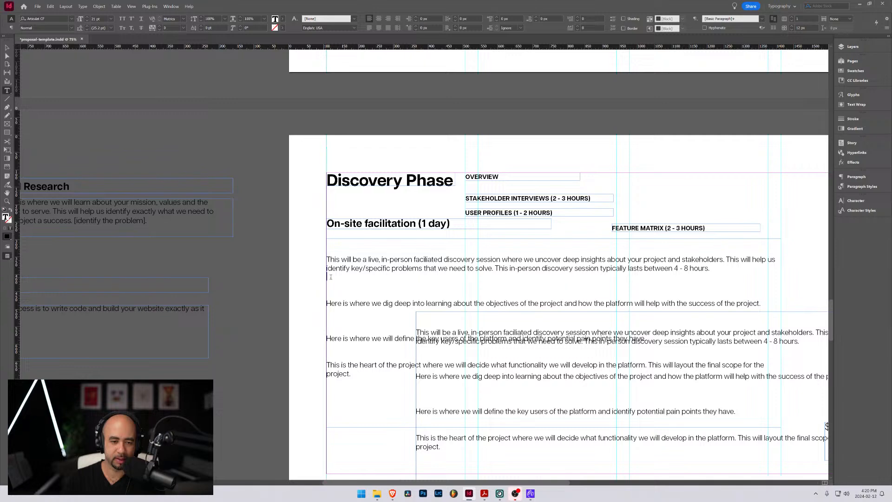
{"action": "left_click_drag", "start_coordinate": [335, 278], "coordinate": [483, 303]}
{"action": "scroll", "coordinate": [483, 304], "scroll_direction": "down", "scroll_amount": 3}
{"action": "key", "text": "BackSpace"}
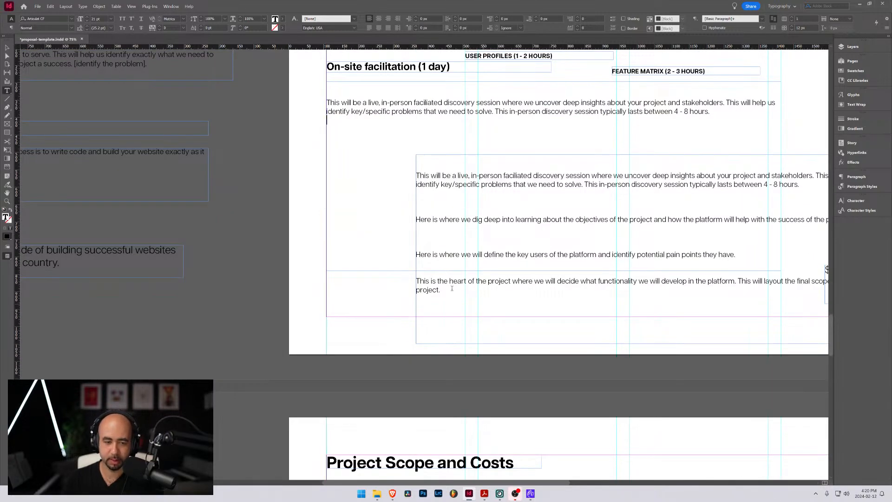
{"action": "key", "text": "BackSpace"}
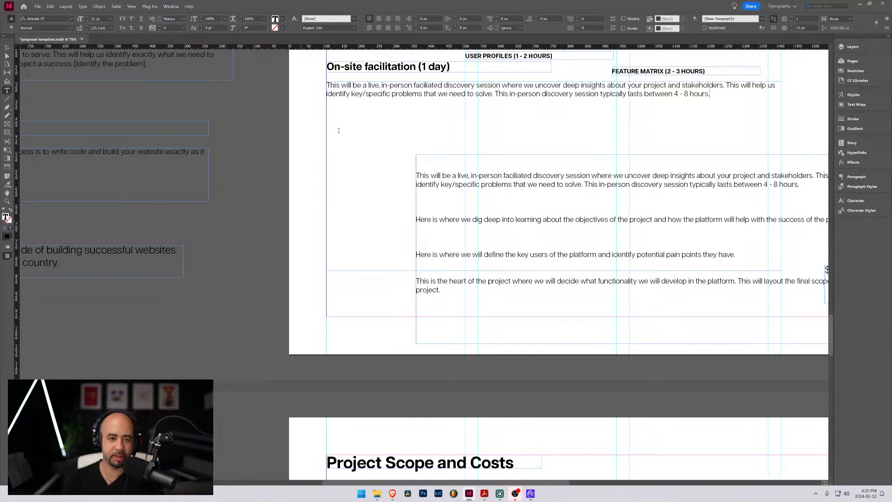
{"action": "key", "text": "Escape"}
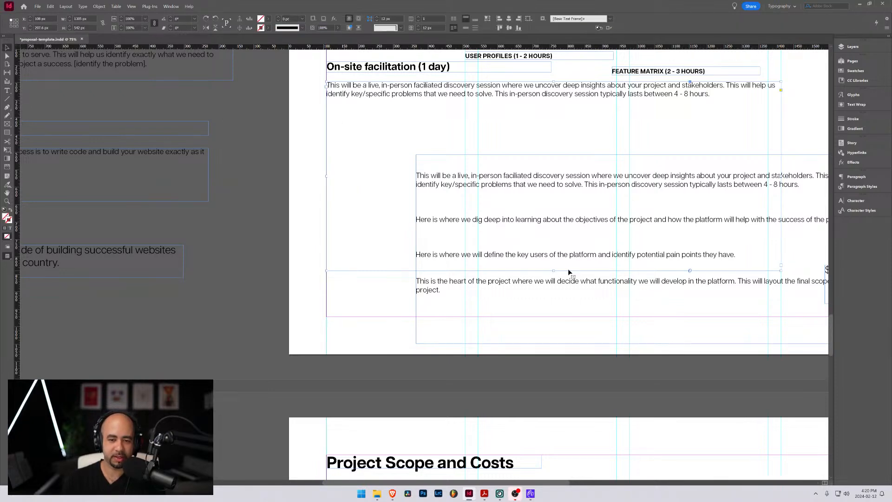
{"action": "left_click_drag", "start_coordinate": [553, 270], "coordinate": [554, 109]}
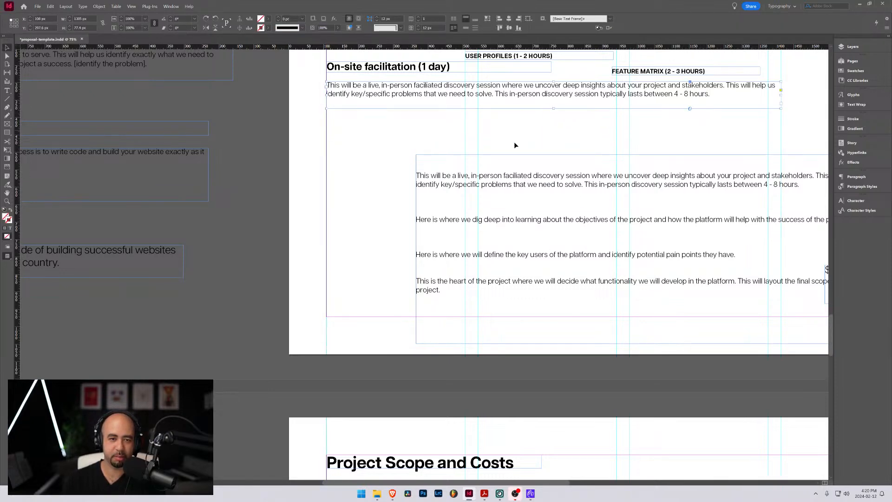
Delete the in-person session paragraph from the duplicate frame, and fit the shortened frame directly beneath the original paragraph
{"action": "scroll", "coordinate": [514, 141], "scroll_direction": "up", "scroll_amount": 2}
{"action": "scroll", "coordinate": [521, 172], "scroll_direction": "up", "scroll_amount": 1}
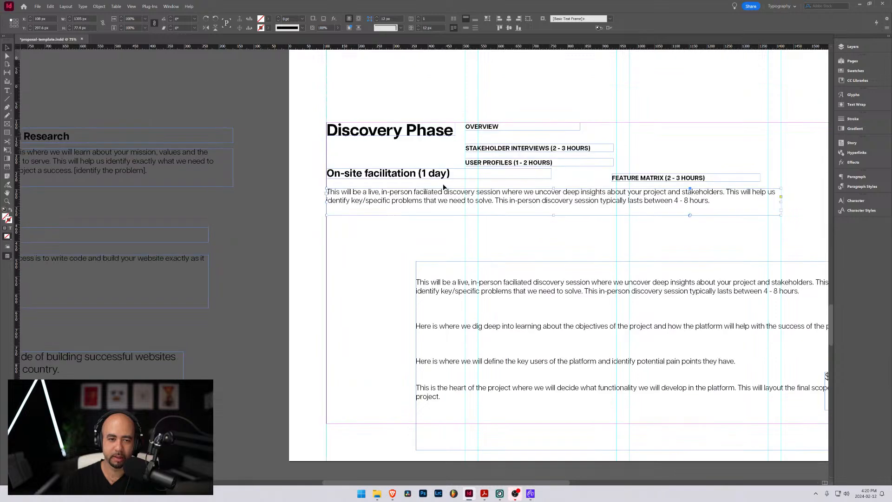
{"action": "double_click", "coordinate": [477, 282]}
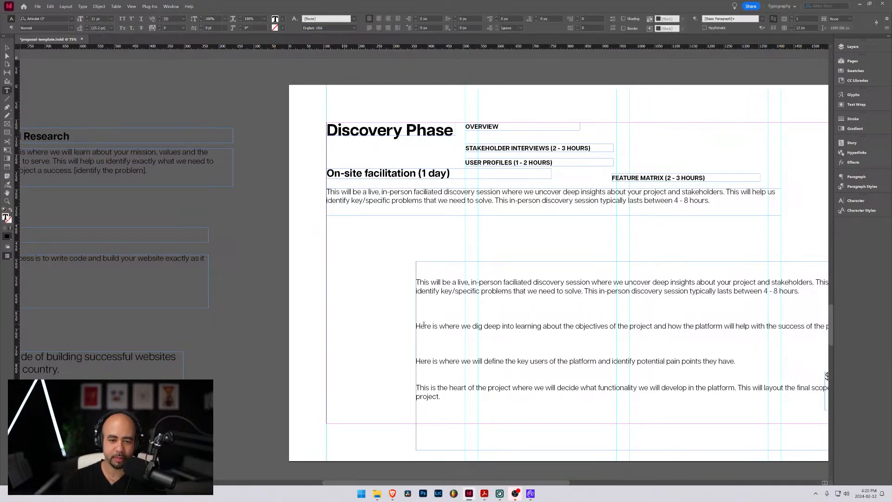
{"action": "left_click_drag", "start_coordinate": [417, 327], "coordinate": [416, 263]}
{"action": "key", "text": "BackSpace"}
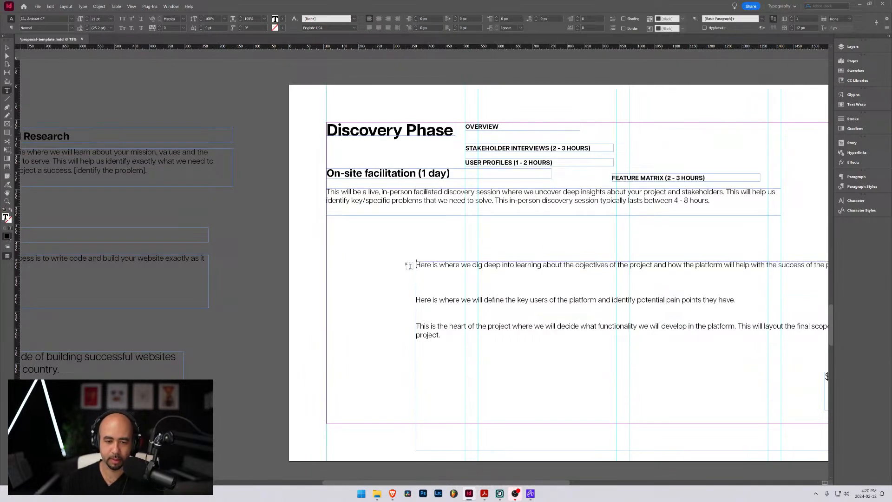
{"action": "key", "text": "Escape"}
{"action": "left_click_drag", "start_coordinate": [523, 303], "coordinate": [317, 231]}
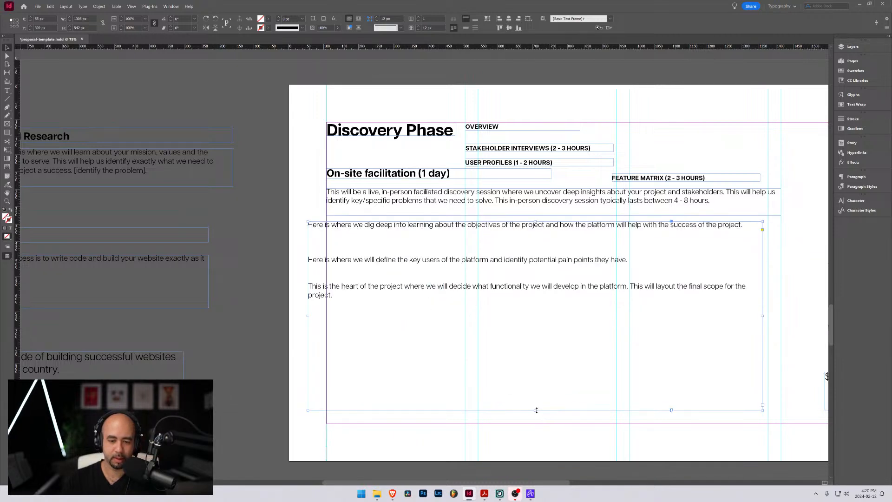
{"action": "left_click_drag", "start_coordinate": [535, 410], "coordinate": [536, 312]}
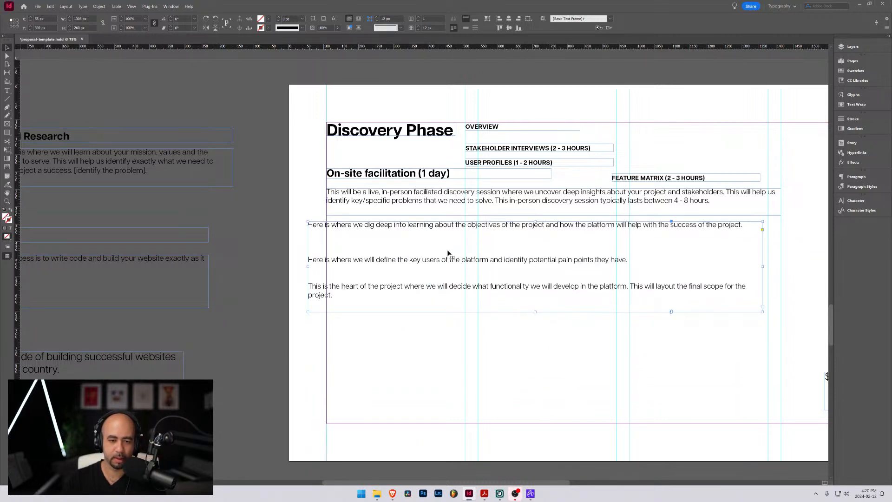
Duplicate the three-paragraph frame below itself and delete the project objectives paragraph from the new copy
{"action": "left_click_drag", "start_coordinate": [451, 253], "coordinate": [485, 359], "text": "alt"}
{"action": "key", "text": "t"}
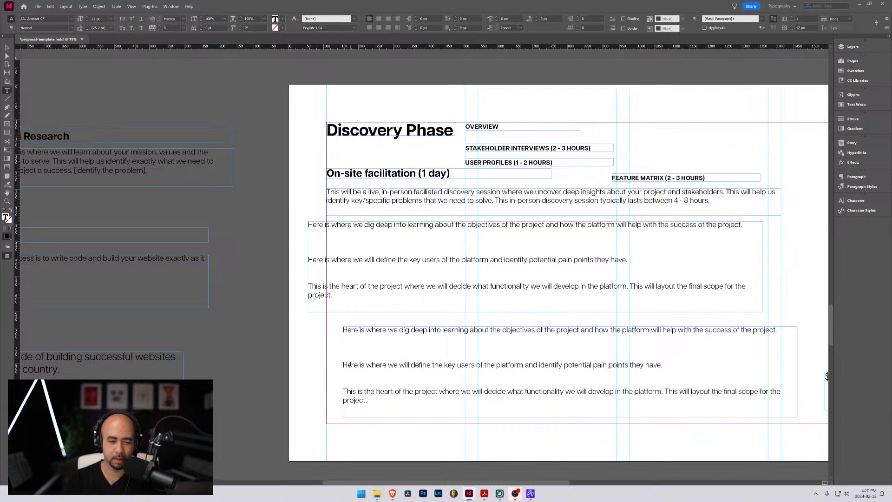
{"action": "left_click_drag", "start_coordinate": [344, 364], "coordinate": [335, 324]}
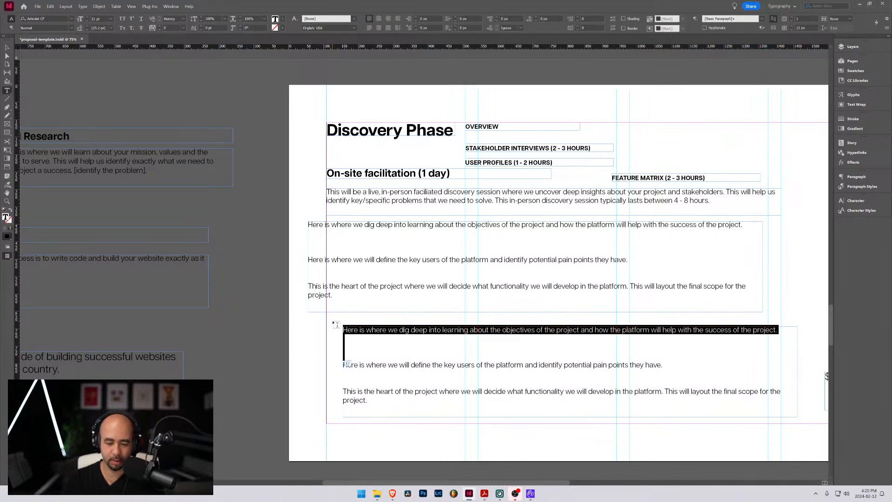
{"action": "key", "text": "BackSpace"}
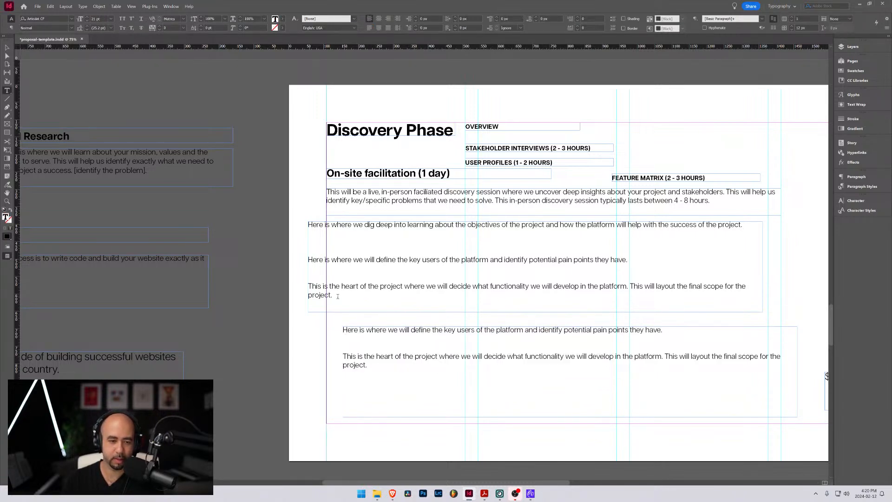
Trim the upper frame to the project objectives paragraph alone, and reposition the shortened frame slightly down and closer to the left margin
{"action": "left_click_drag", "start_coordinate": [338, 296], "coordinate": [304, 239]}
{"action": "key", "text": "BackSpace"}
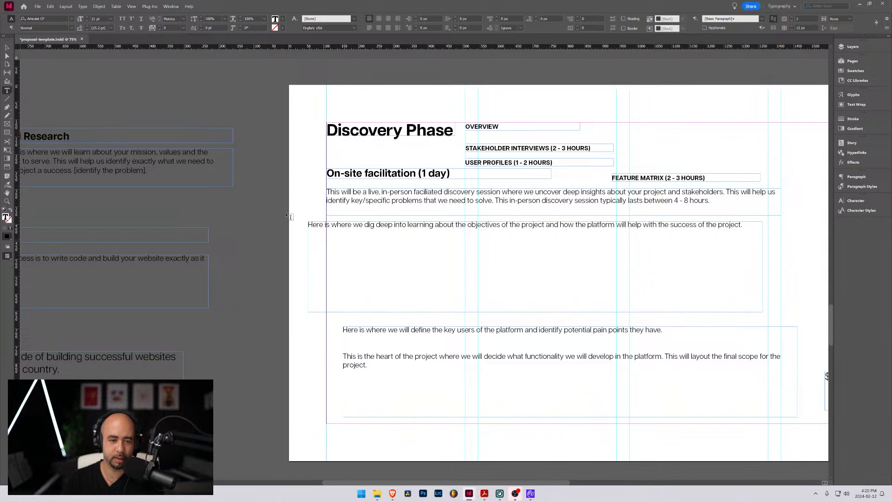
{"action": "key", "text": "Escape"}
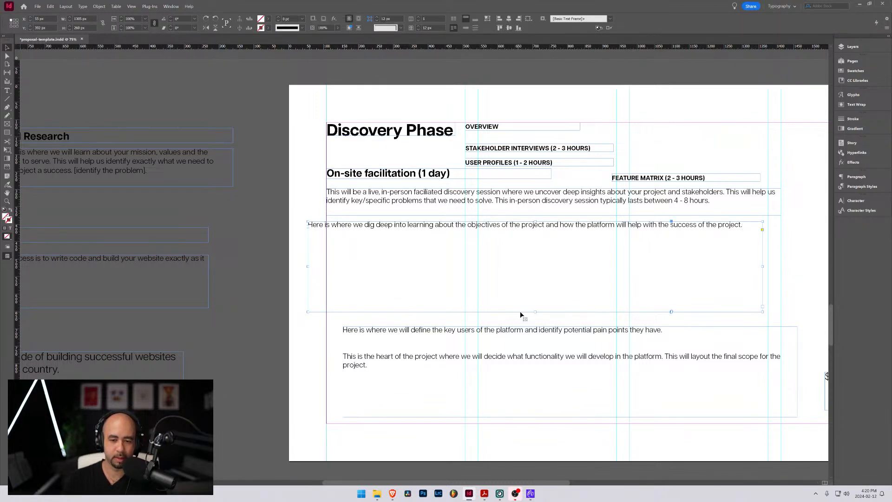
{"action": "left_click_drag", "start_coordinate": [536, 312], "coordinate": [535, 240]}
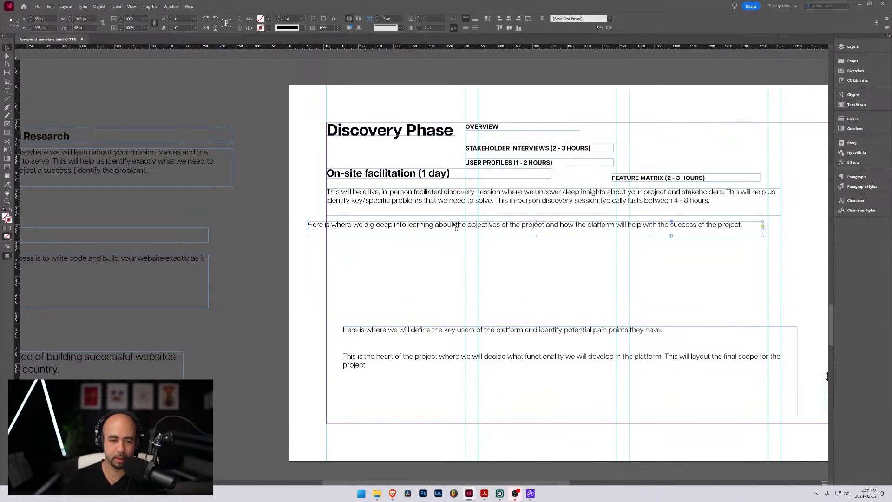
{"action": "left_click_drag", "start_coordinate": [454, 224], "coordinate": [465, 233]}
Move the frame with the key users and heart-of-the-project paragraphs up beneath the objectives paragraph and shorten it to fit its text
{"action": "left_click_drag", "start_coordinate": [457, 356], "coordinate": [439, 292]}
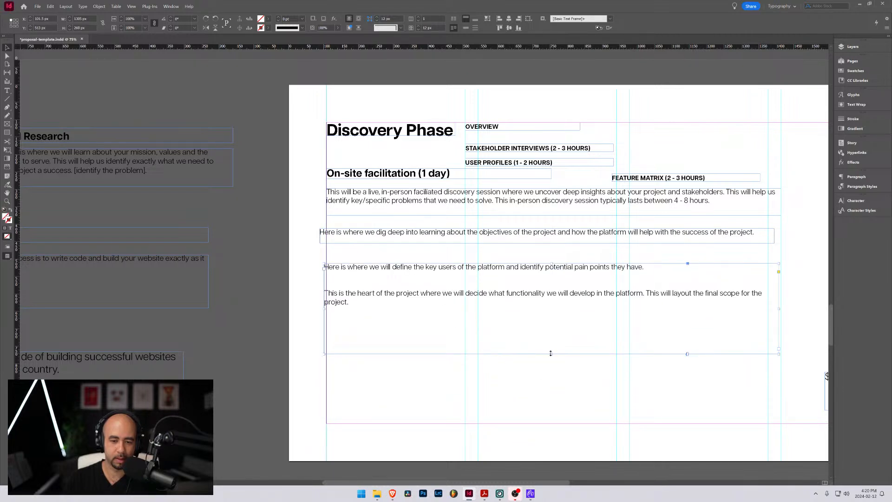
{"action": "left_click_drag", "start_coordinate": [550, 353], "coordinate": [551, 316]}
{"action": "double_click", "coordinate": [354, 303]}
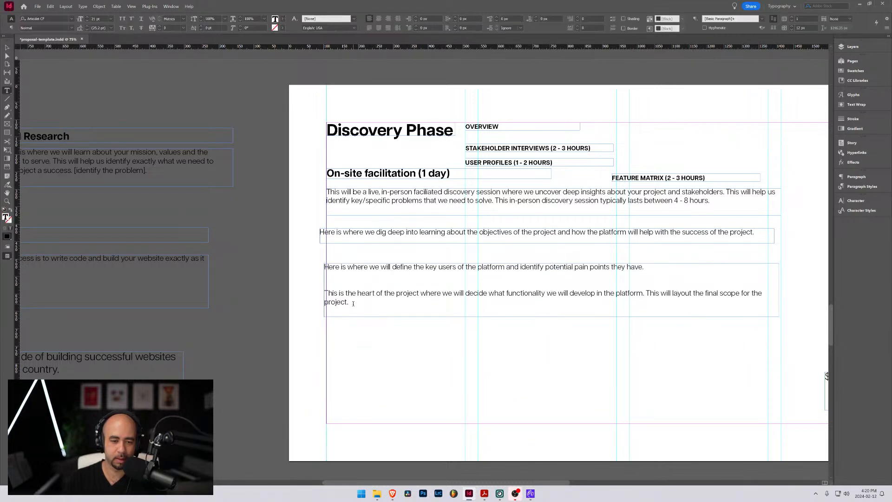
{"action": "left_click", "coordinate": [7, 48]}
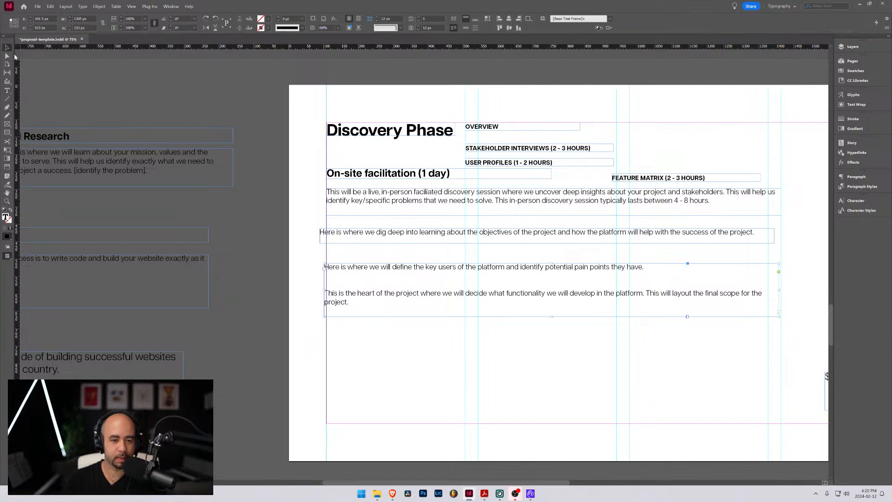
Duplicate the two-paragraph frame below itself, and trim the copy's text and height to the heart-of-the-project paragraph
{"action": "left_click_drag", "start_coordinate": [437, 292], "coordinate": [446, 356]}
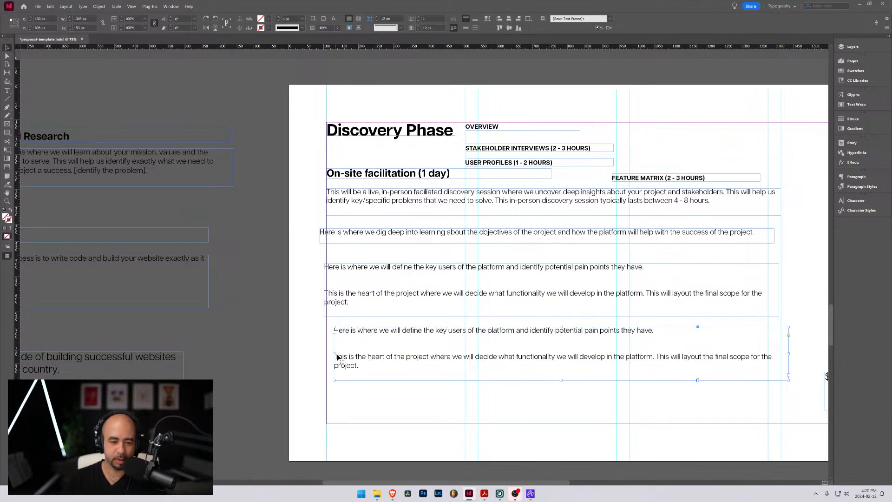
{"action": "double_click", "coordinate": [337, 357]}
{"action": "key", "text": "shift+Up"}
{"action": "key", "text": "shift+Up"}
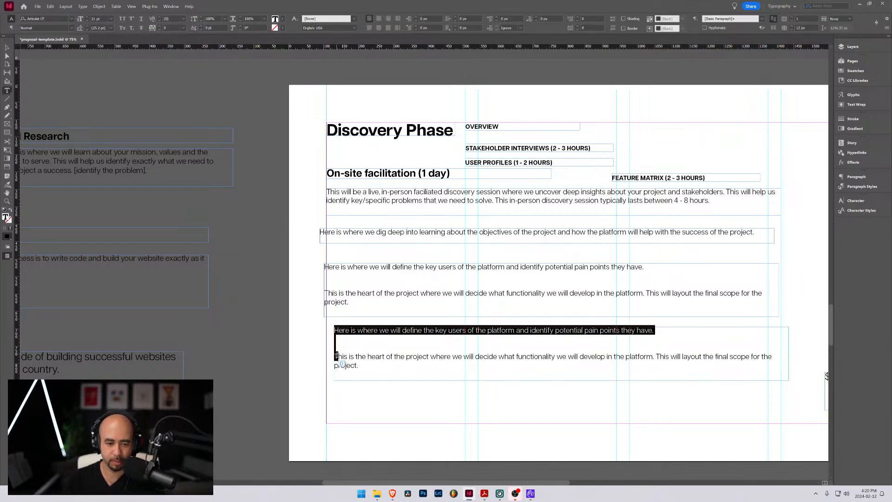
{"action": "key", "text": "BackSpace"}
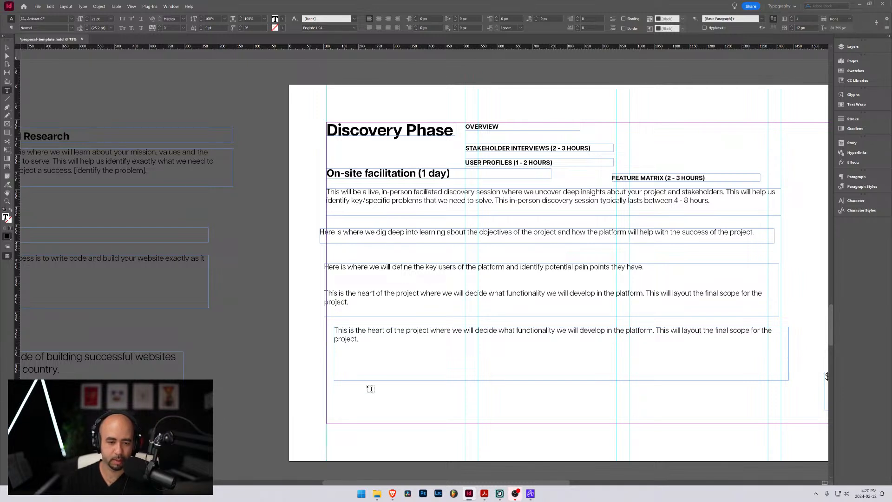
{"action": "left_click", "coordinate": [7, 47]}
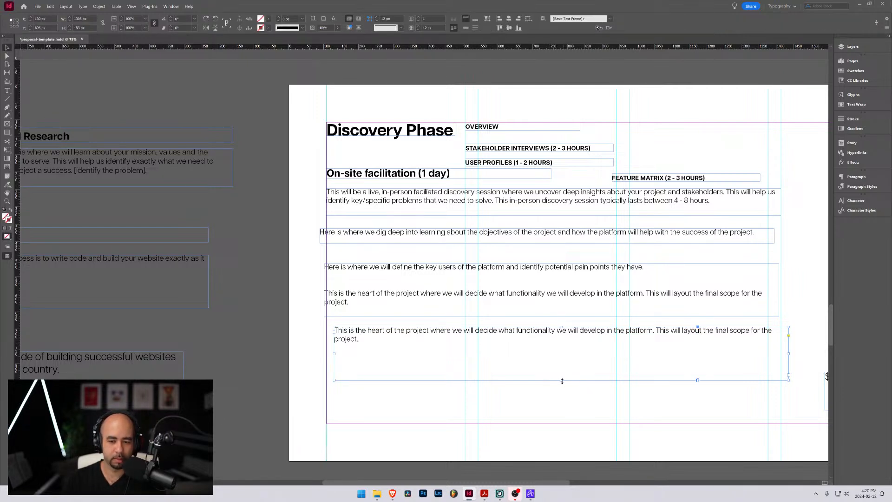
{"action": "left_click_drag", "start_coordinate": [562, 381], "coordinate": [554, 349]}
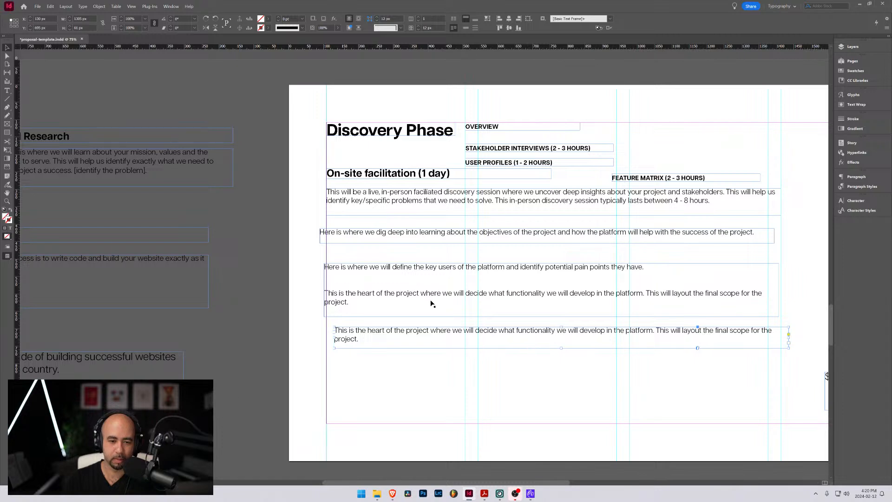
Delete the heart-of-the-project paragraph from the key users frame and shorten the frame to its single remaining line
{"action": "key", "text": "t"}
{"action": "triple_click", "coordinate": [316, 289]}
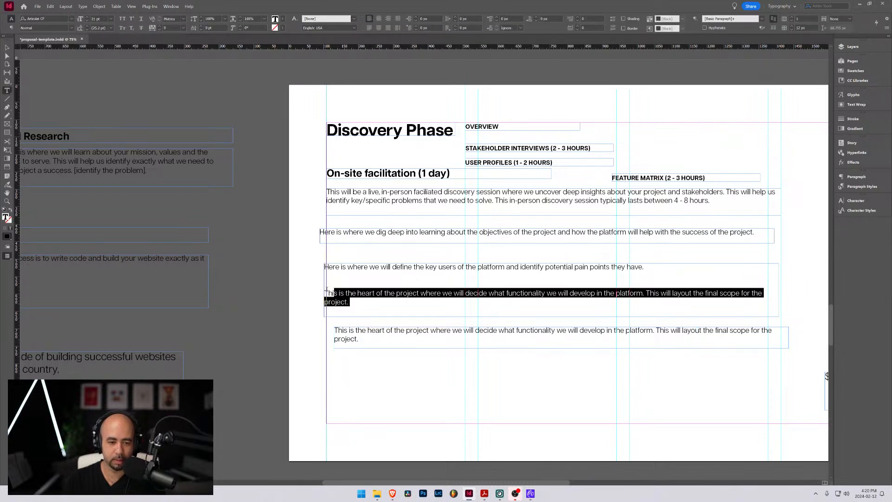
{"action": "key", "text": "BackSpace"}
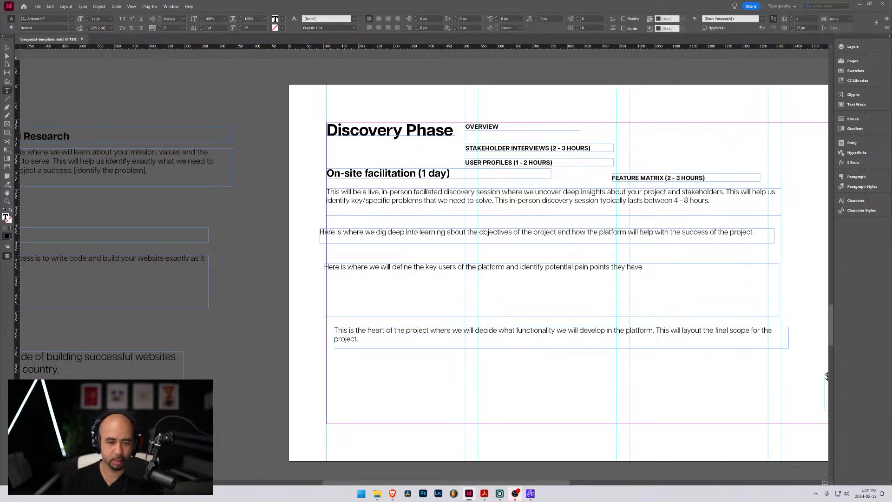
{"action": "left_click", "coordinate": [7, 47]}
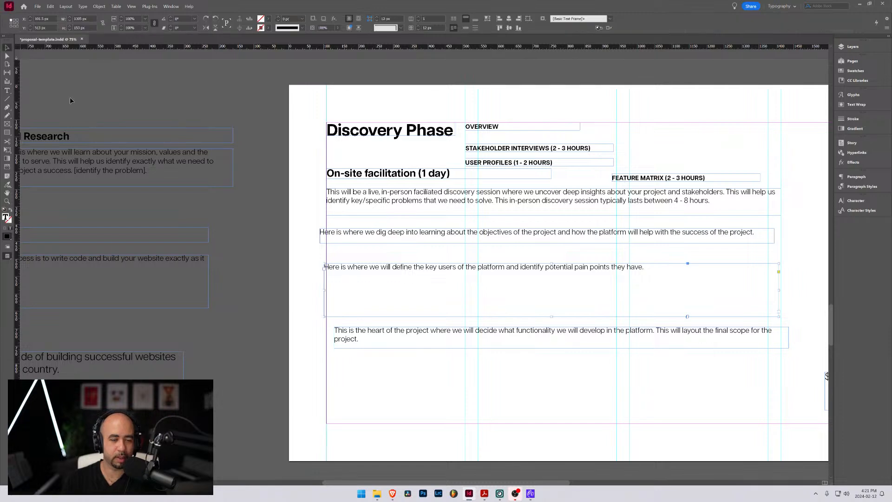
{"action": "left_click_drag", "start_coordinate": [551, 317], "coordinate": [537, 275]}
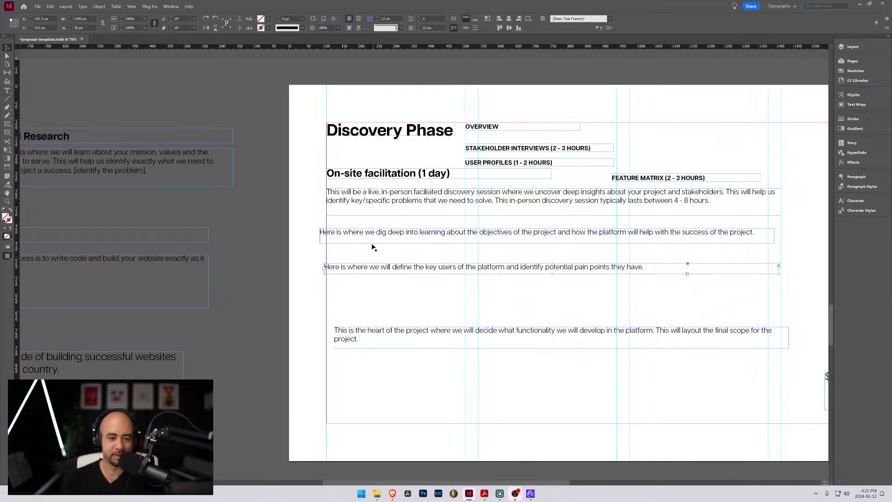
Align the objectives and key users frames with the left margin, and move the lower three paragraph frames down the page
{"action": "left_click_drag", "start_coordinate": [361, 236], "coordinate": [368, 236]}
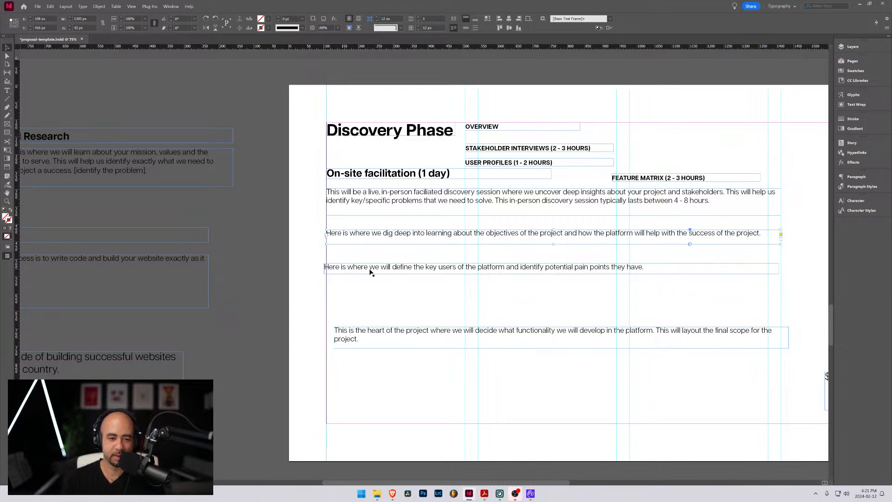
{"action": "left_click_drag", "start_coordinate": [372, 269], "coordinate": [372, 269]}
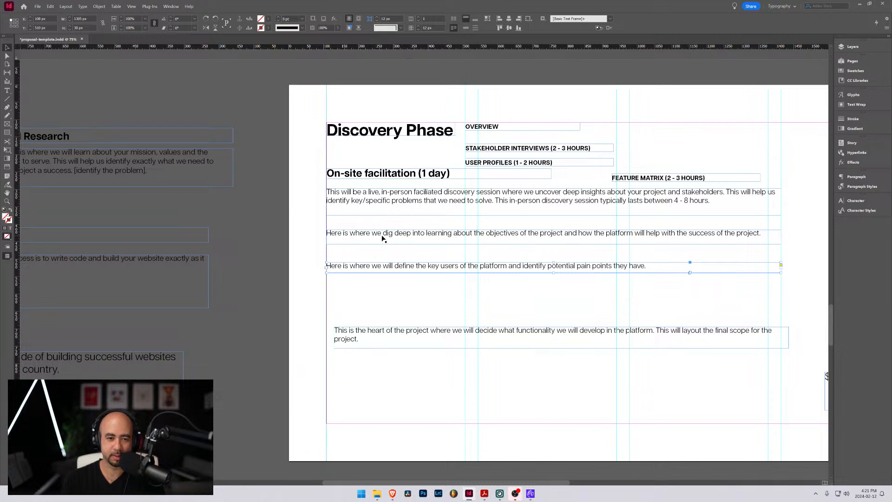
{"action": "left_click_drag", "start_coordinate": [388, 391], "coordinate": [334, 298]}
Move the in-person session paragraph down below the On-site facilitation heading and place the OVERVIEW label directly above it at the left margin
{"action": "left_click_drag", "start_coordinate": [370, 204], "coordinate": [369, 233]}
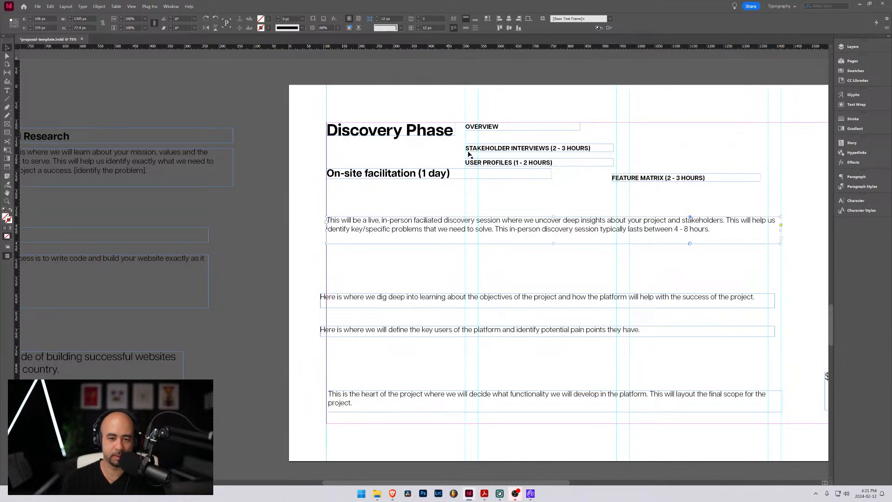
{"action": "left_click_drag", "start_coordinate": [492, 125], "coordinate": [392, 233]}
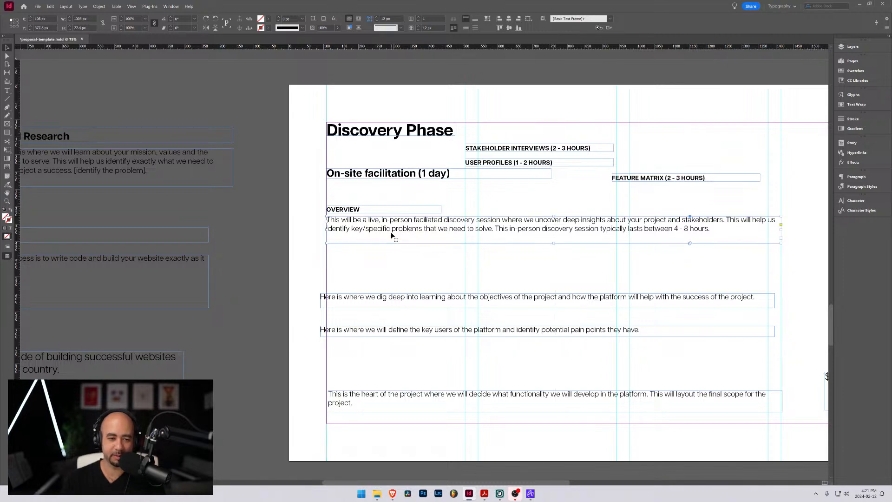
{"action": "left_click", "coordinate": [395, 253]}
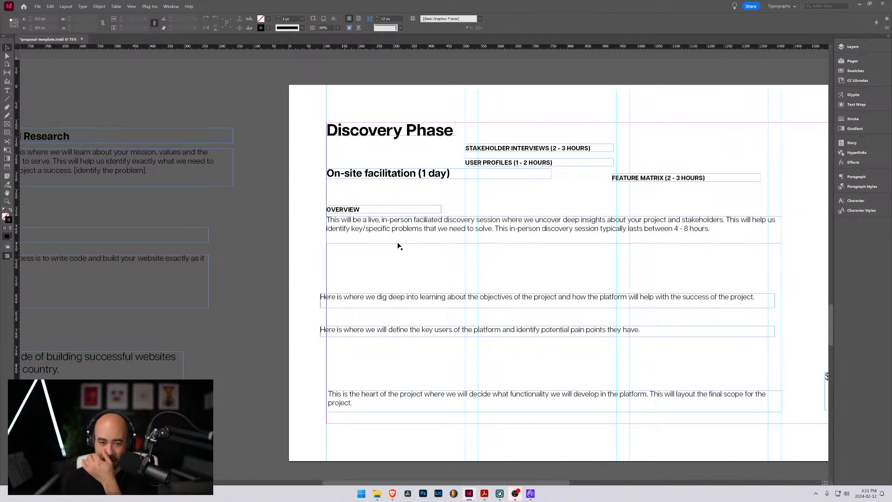
{"action": "left_click", "coordinate": [384, 213]}
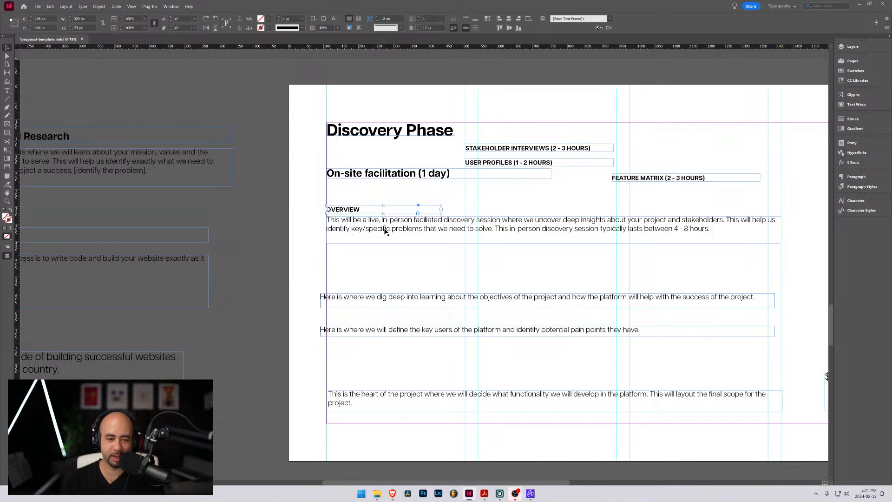
Space the in-person session paragraph just below OVERVIEW, and stack the STAKEHOLDER INTERVIEWS heading and objectives paragraph beneath it at the left margin
{"action": "left_click_drag", "start_coordinate": [386, 230], "coordinate": [407, 235]}
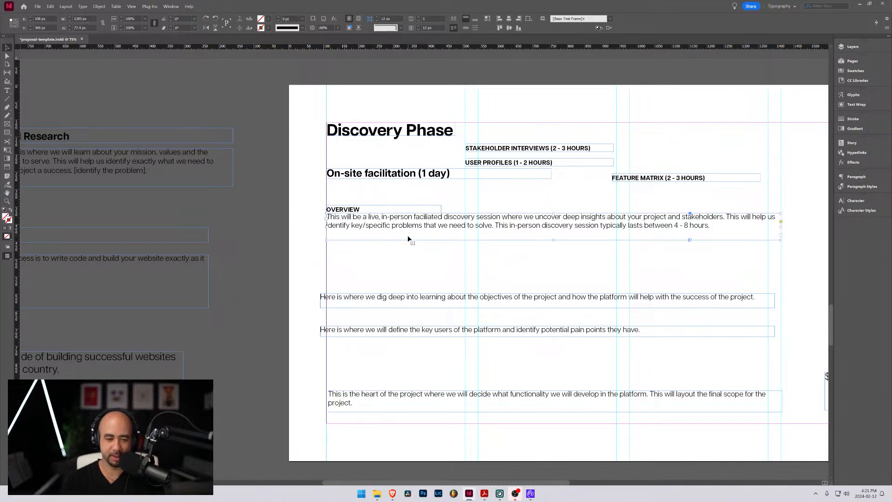
{"action": "key", "text": "shift+Down"}
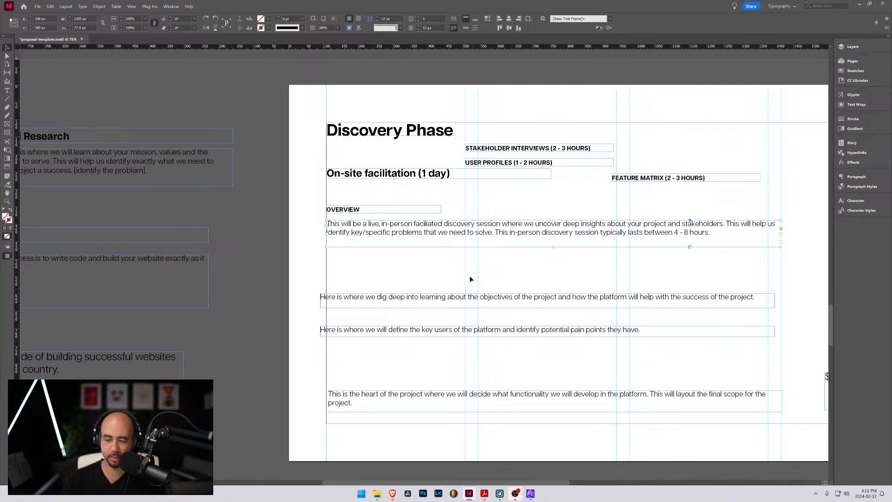
{"action": "left_click", "coordinate": [504, 150]}
{"action": "left_click_drag", "start_coordinate": [504, 149], "coordinate": [370, 268]}
{"action": "left_click_drag", "start_coordinate": [369, 301], "coordinate": [376, 278]}
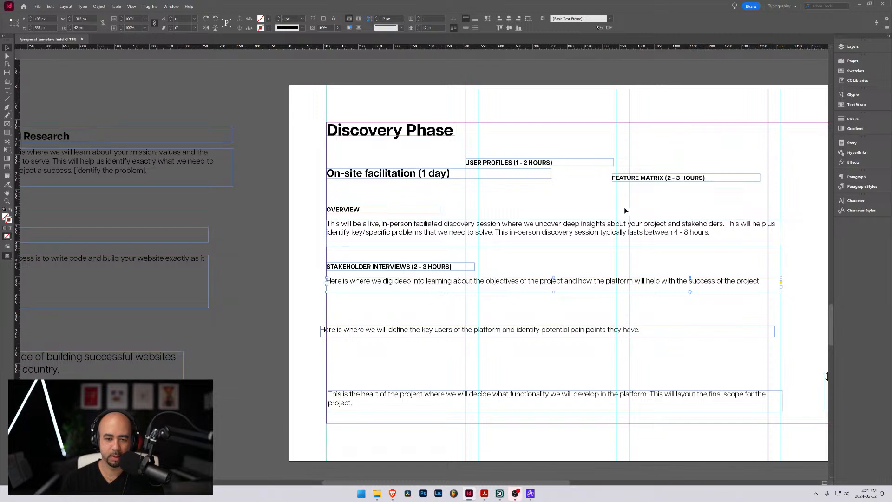
Stack the USER PROFILES and FEATURE MATRIX headings down the left margin, each with its paragraph spaced directly below
{"action": "left_click_drag", "start_coordinate": [548, 162], "coordinate": [410, 318]}
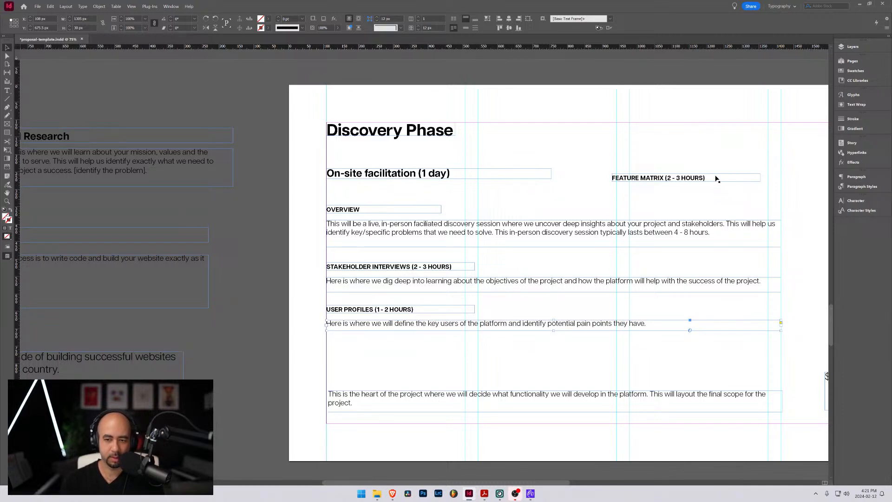
{"action": "left_click_drag", "start_coordinate": [675, 181], "coordinate": [399, 356]}
{"action": "left_click_drag", "start_coordinate": [384, 393], "coordinate": [386, 367]}
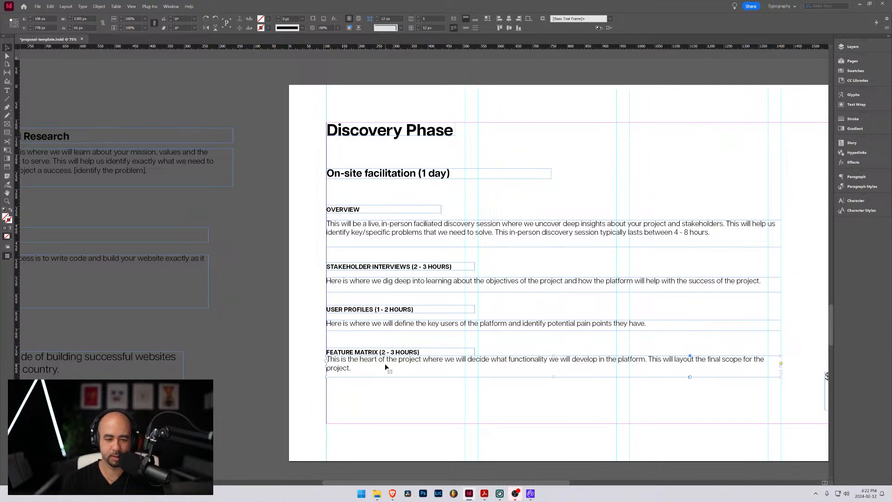
{"action": "key", "text": "shift+Down"}
{"action": "key", "text": "shift+Down"}
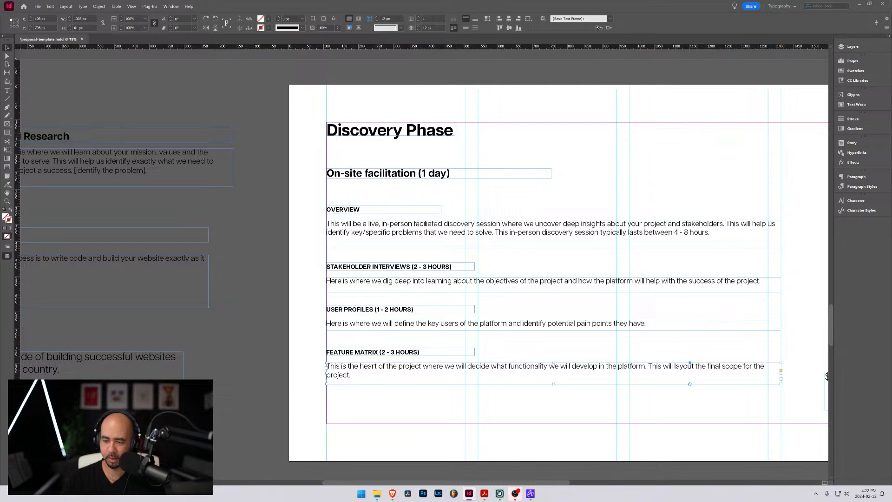
{"action": "key", "text": "alt+Tab"}
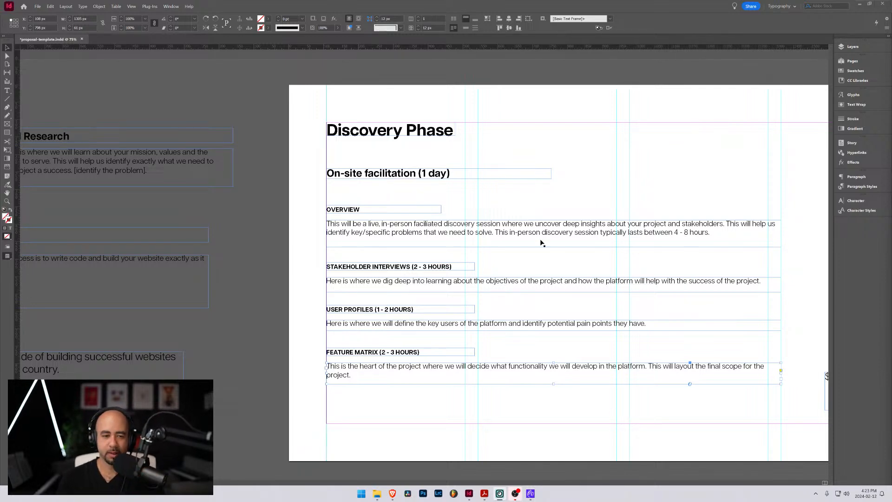
{"action": "scroll", "coordinate": [478, 233], "scroll_direction": "down", "scroll_amount": 3}
{"action": "scroll", "coordinate": [475, 227], "scroll_direction": "up", "scroll_amount": 4}
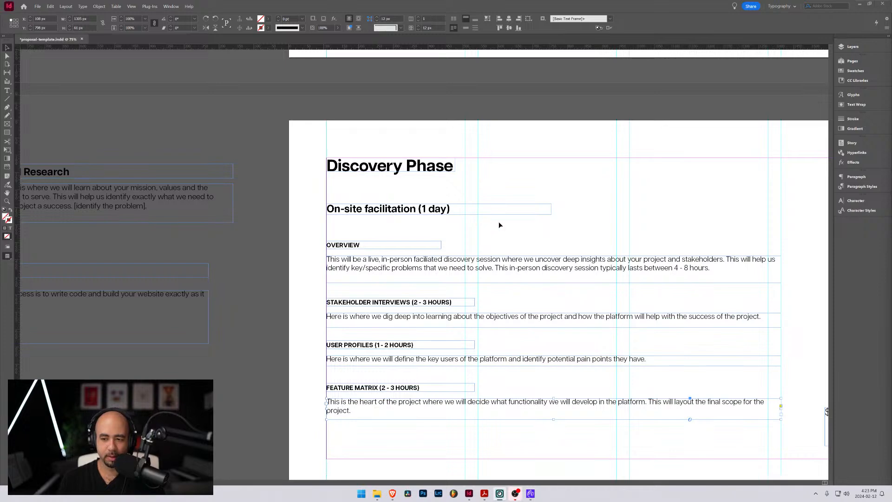
{"action": "scroll", "coordinate": [500, 224], "scroll_direction": "down", "scroll_amount": 2}
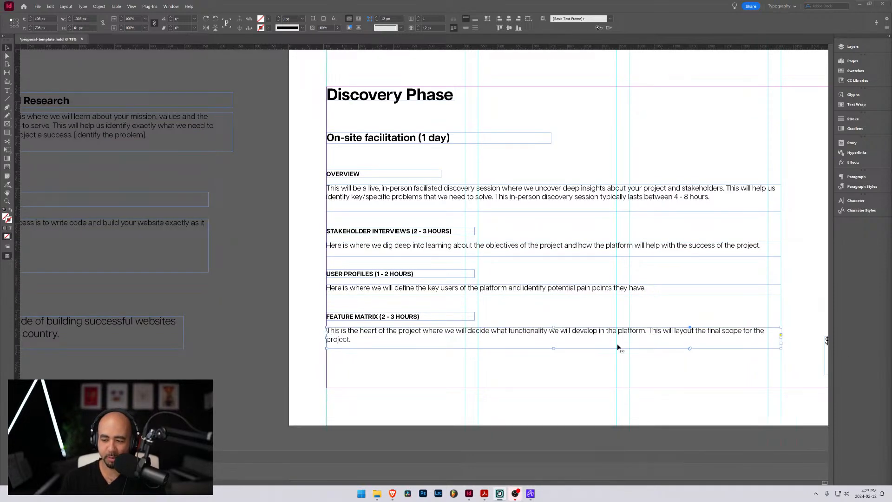
{"action": "scroll", "coordinate": [523, 301], "scroll_direction": "up", "scroll_amount": 2}
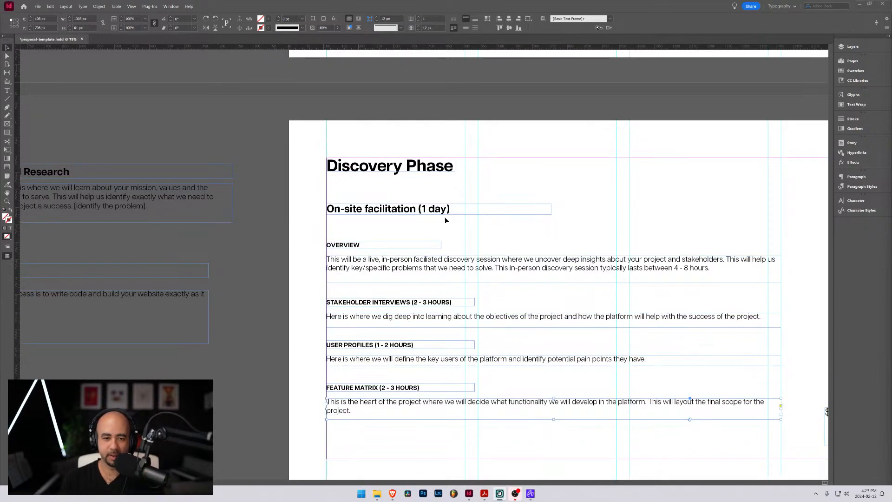
{"action": "left_click", "coordinate": [361, 210]}
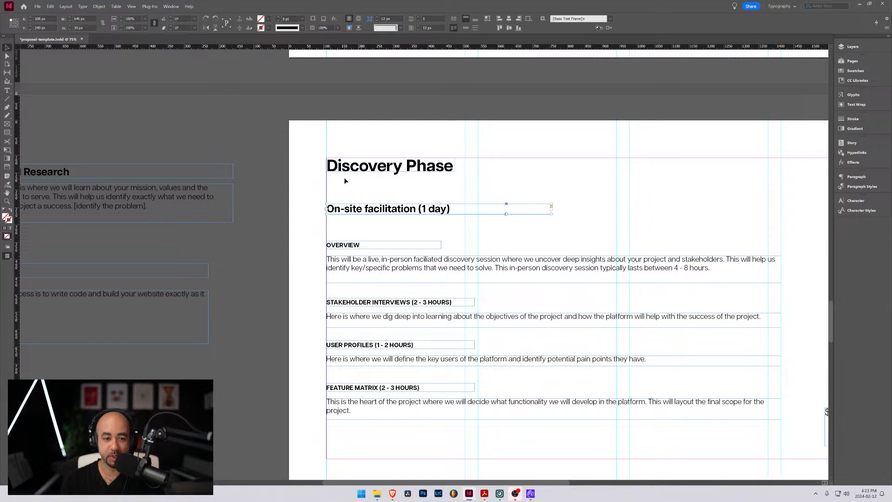
{"action": "scroll", "coordinate": [441, 227], "scroll_direction": "down", "scroll_amount": 2}
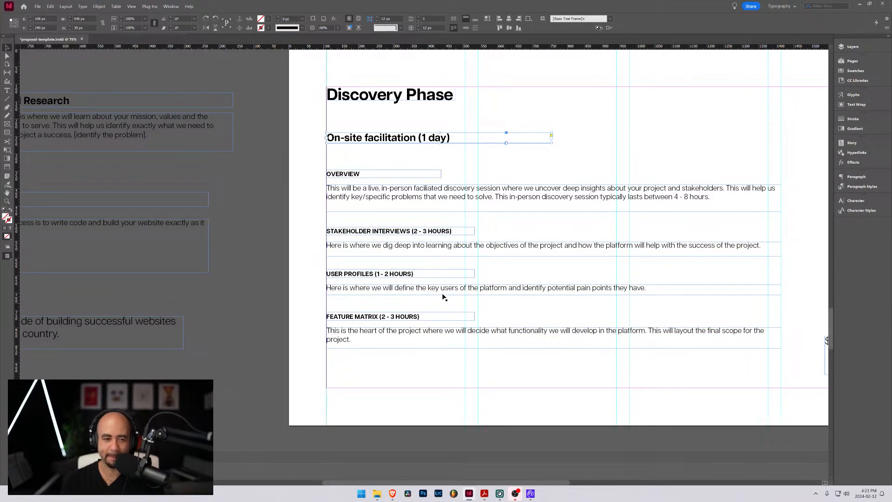
{"action": "left_click", "coordinate": [300, 171]}
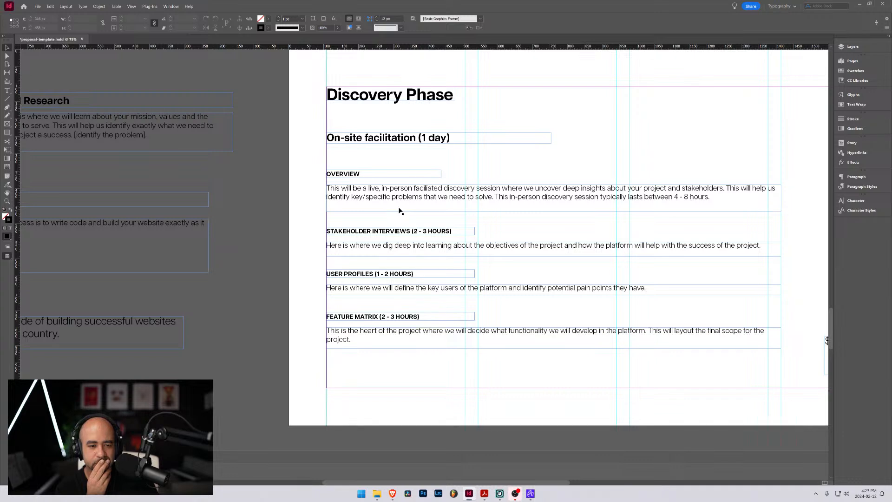
Select the in-person session paragraph together with the STAKEHOLDER INTERVIEWS heading and examine their entries in the layer list
{"action": "left_click", "coordinate": [398, 233]}
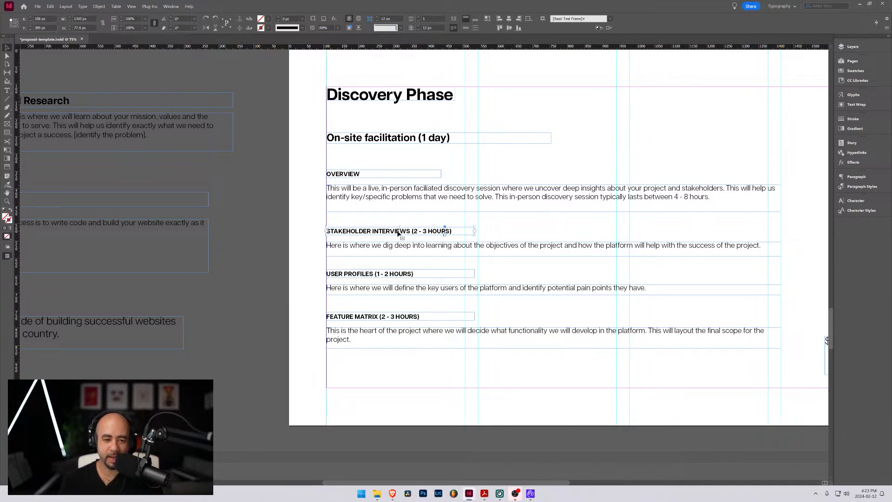
{"action": "left_click", "coordinate": [351, 201]}
{"action": "left_click", "coordinate": [339, 231], "text": "shift"}
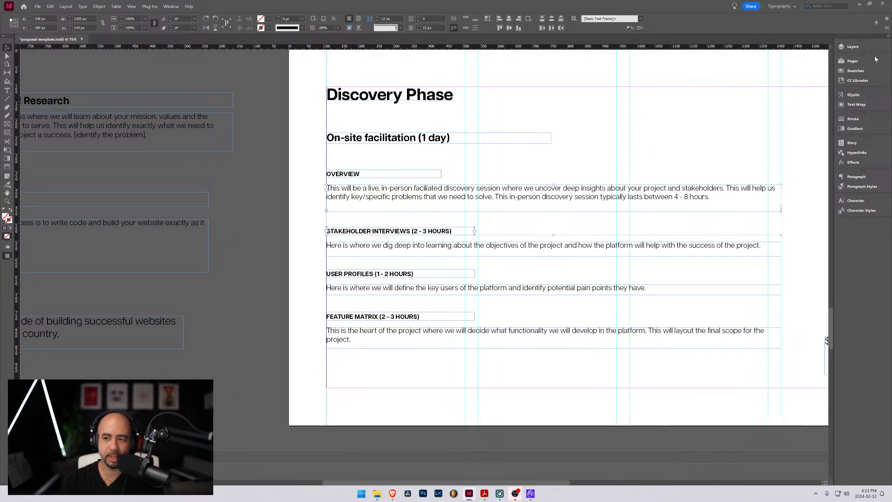
{"action": "left_click", "coordinate": [853, 47]}
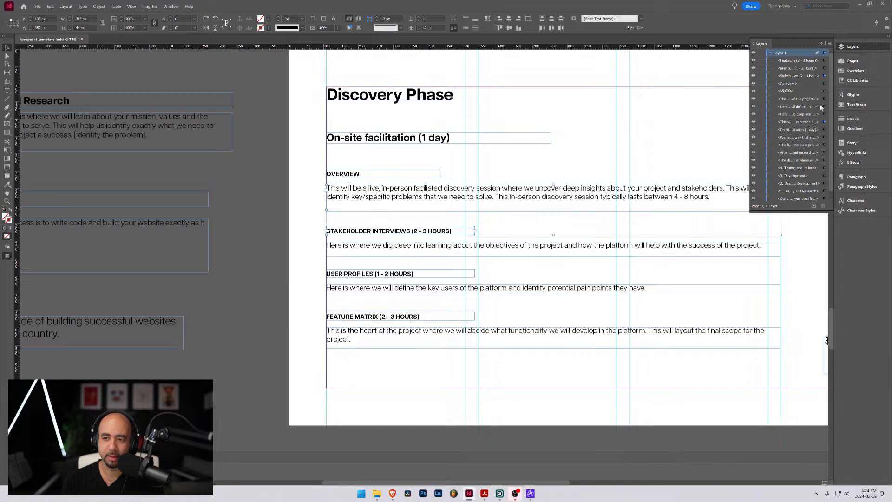
{"action": "left_click", "coordinate": [818, 76]}
{"action": "left_click", "coordinate": [821, 122], "text": "ctrl"}
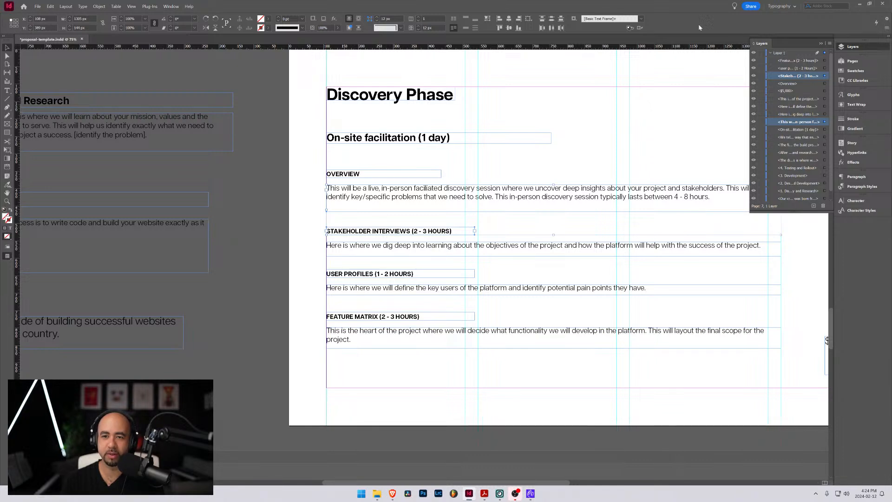
{"action": "left_click", "coordinate": [66, 7]}
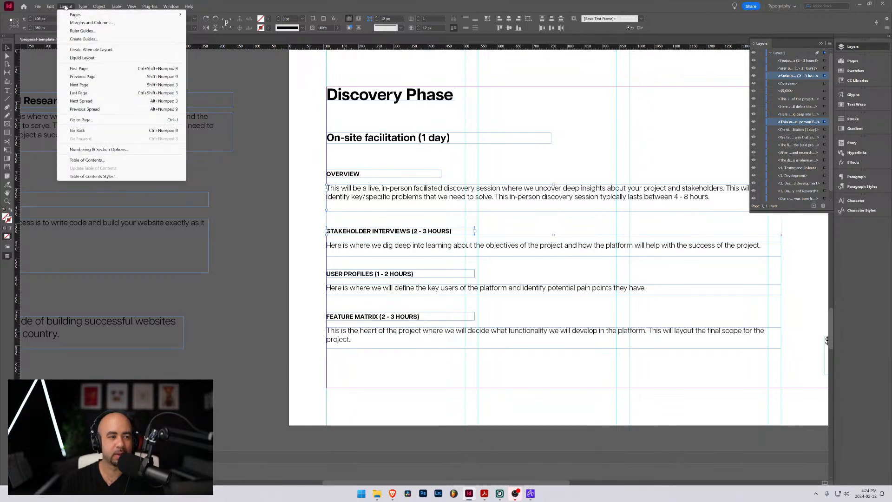
{"action": "left_click", "coordinate": [630, 2]}
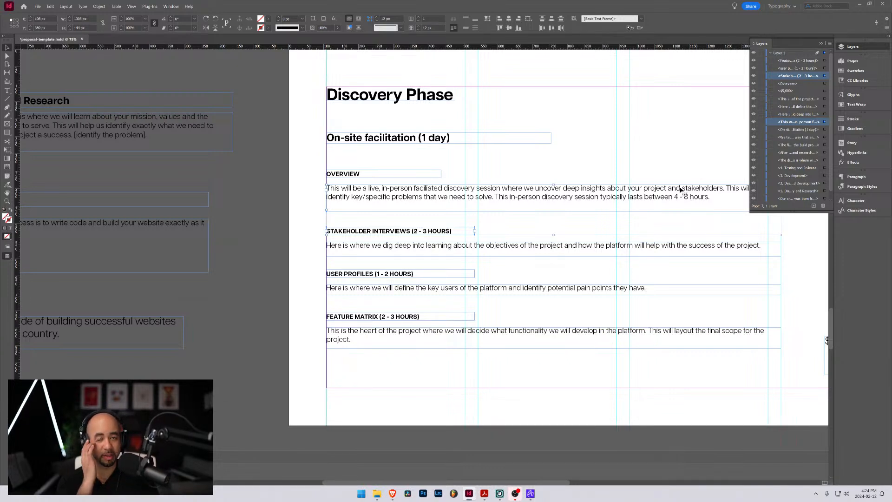
{"action": "left_click", "coordinate": [821, 44]}
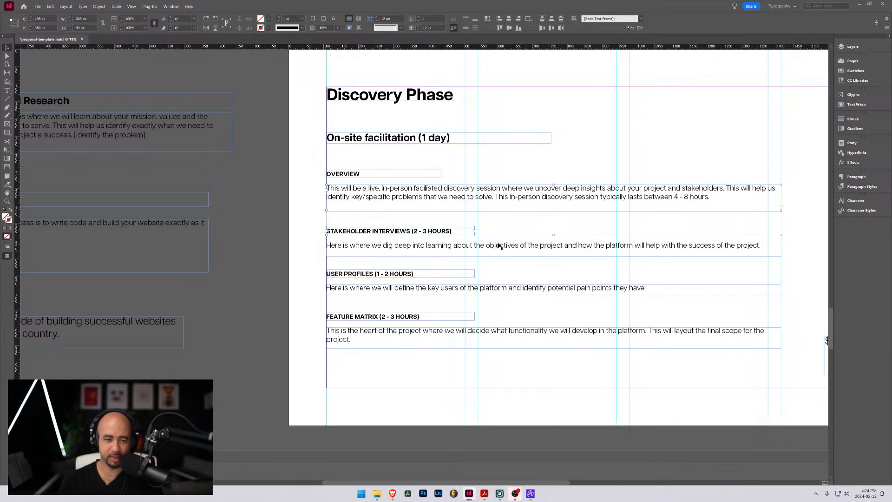
Move the $5,000 price frame to the left margin below the FEATURE MATRIX paragraph and fit the frame to its text
{"action": "left_click_drag", "start_coordinate": [589, 158], "coordinate": [545, 144]}
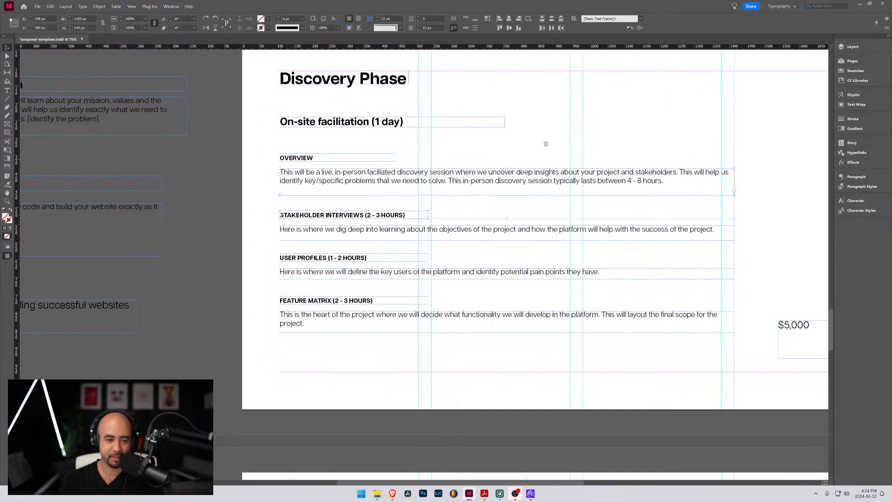
{"action": "left_click_drag", "start_coordinate": [790, 331], "coordinate": [297, 370]}
{"action": "key", "text": "ctrl+alt+c"}
{"action": "left_click", "coordinate": [400, 358]}
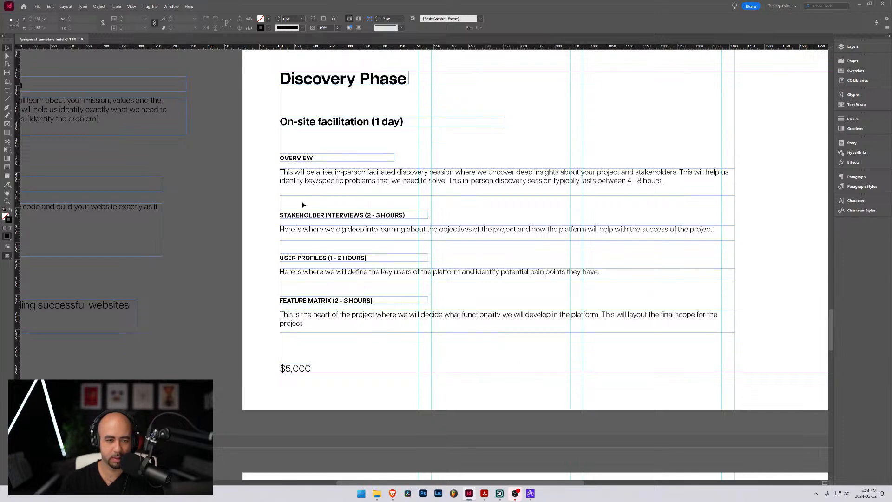
Preview the Discovery Phase page without guides and frame edges, and return to the normal view
{"action": "key", "text": "w"}
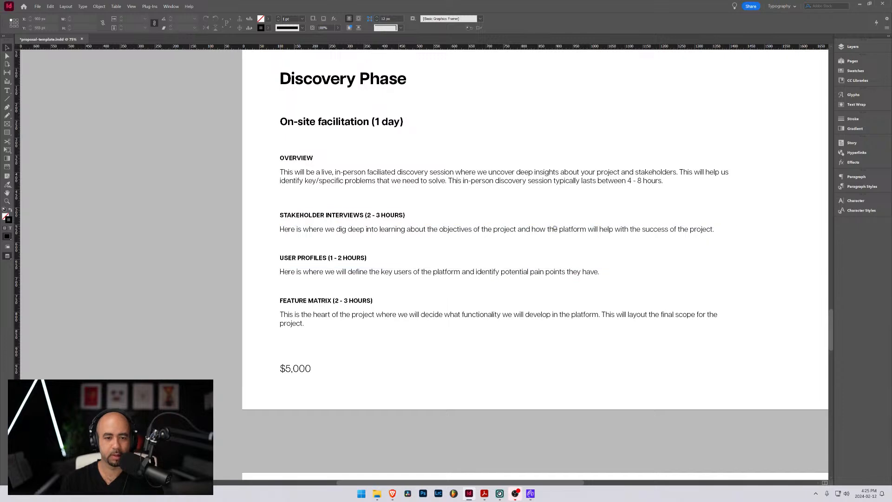
{"action": "left_click_drag", "start_coordinate": [558, 227], "coordinate": [438, 256]}
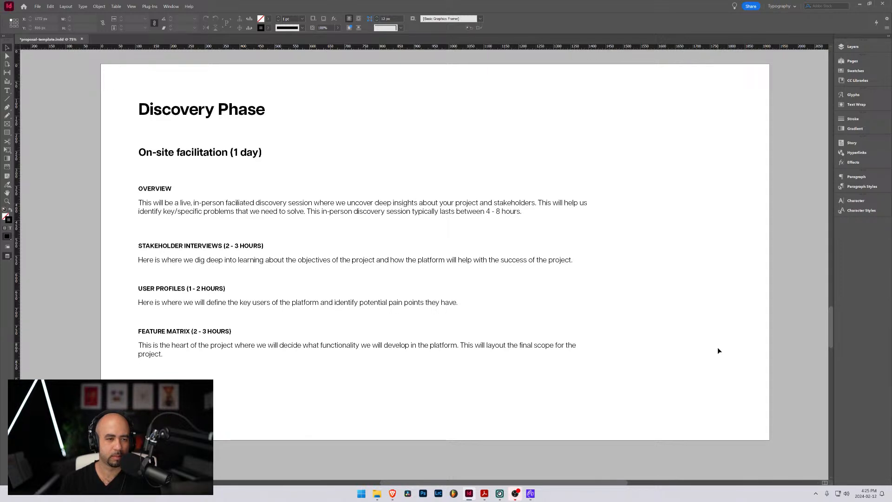
{"action": "key", "text": "w"}
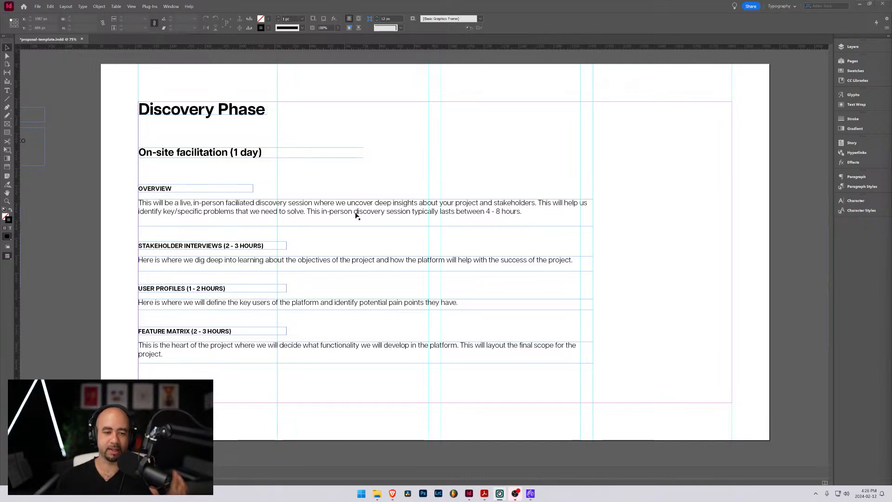
Fit the frames of the in-person session, objectives, key users and heart-of-the-project paragraphs to their text
{"action": "left_click", "coordinate": [355, 212]}
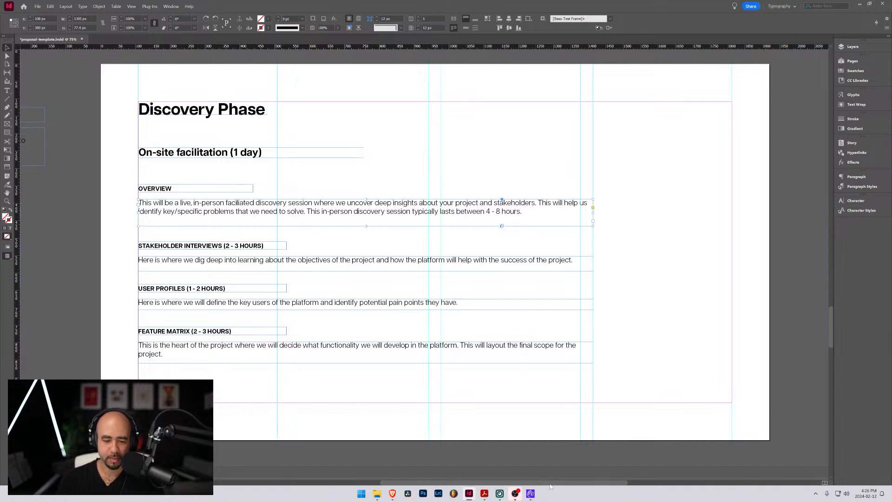
{"action": "mouse_move", "coordinate": [536, 496]}
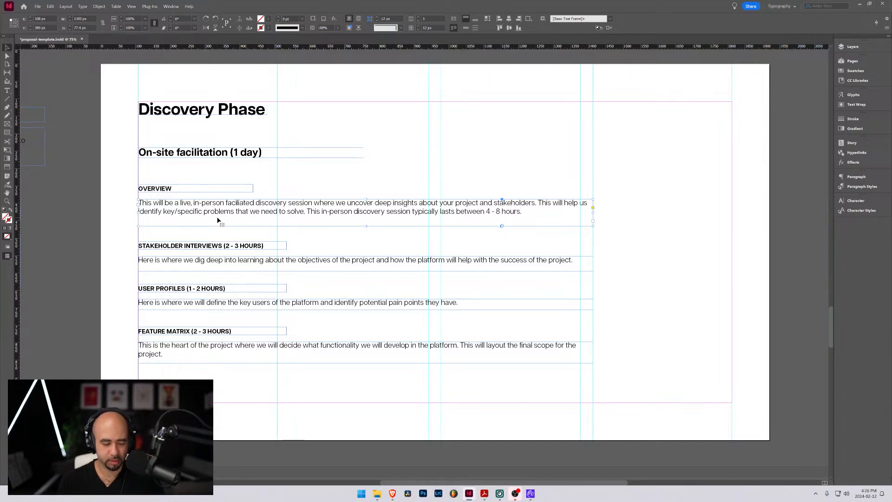
{"action": "key", "text": "ctrl+alt+c"}
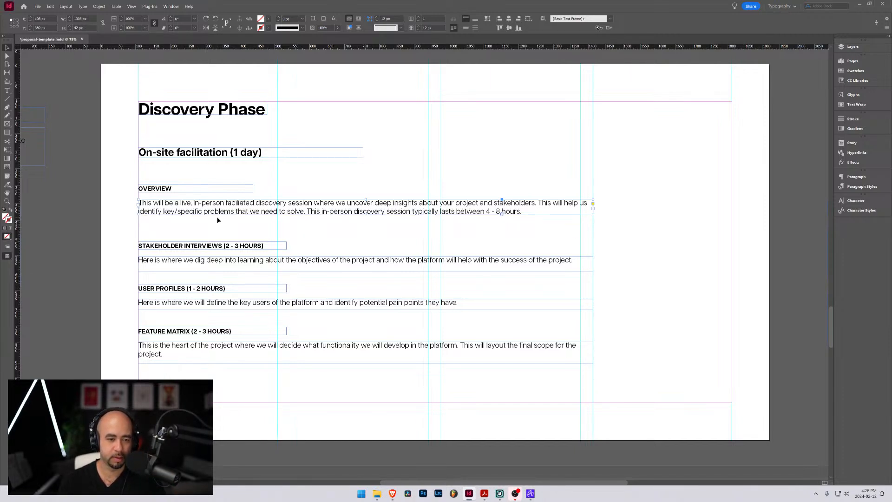
{"action": "left_click", "coordinate": [174, 266]}
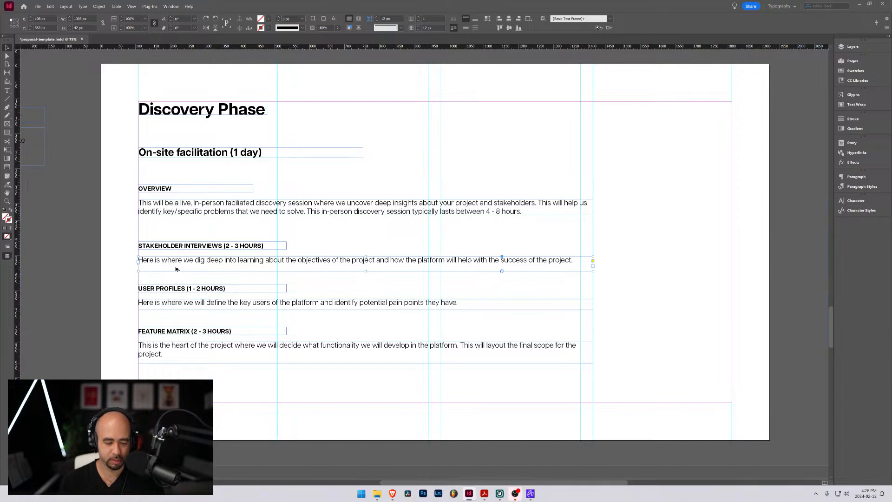
{"action": "key", "text": "ctrl+alt+c"}
{"action": "left_click", "coordinate": [203, 305]}
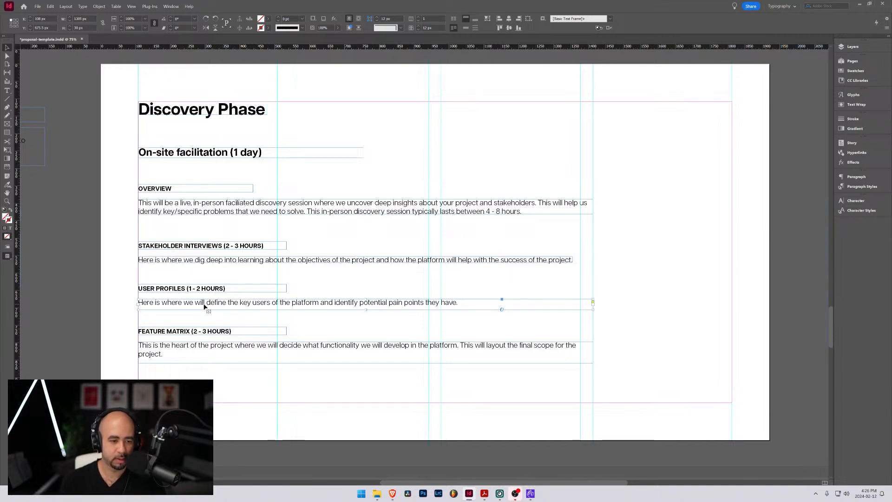
{"action": "left_click", "coordinate": [240, 360]}
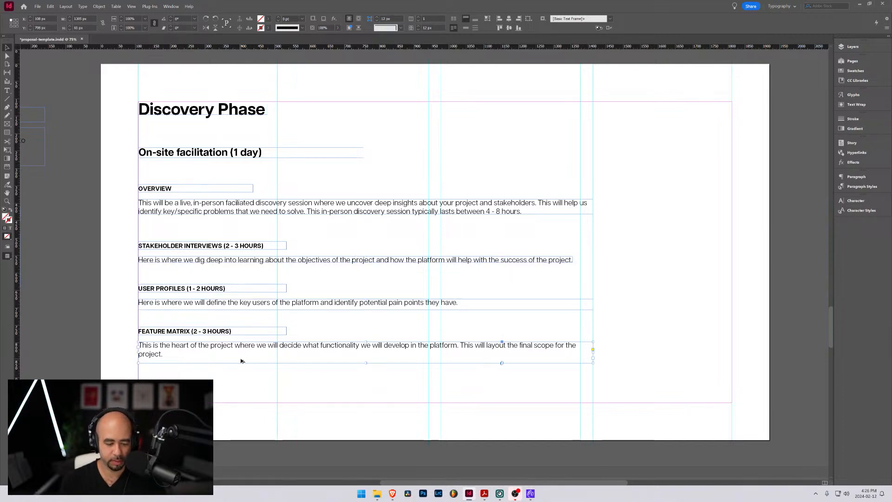
{"action": "key", "text": "ctrl+alt+c"}
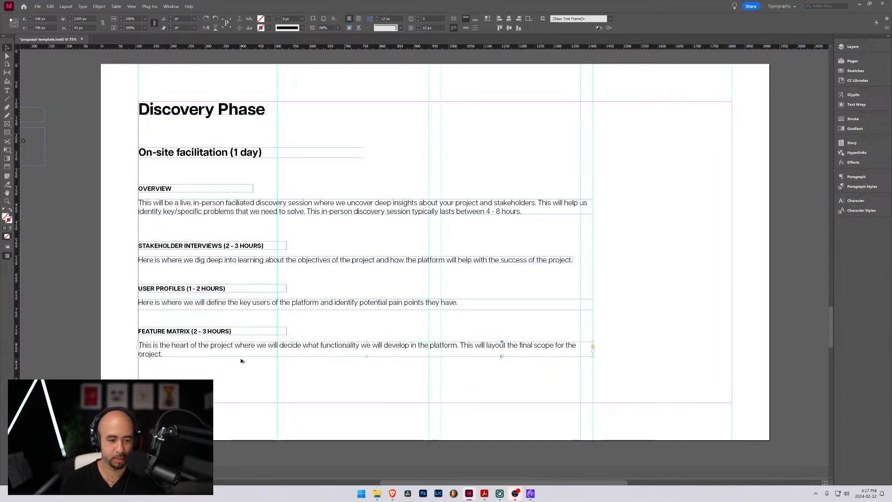
{"action": "left_click", "coordinate": [254, 304]}
{"action": "key", "text": "ctrl+alt+c"}
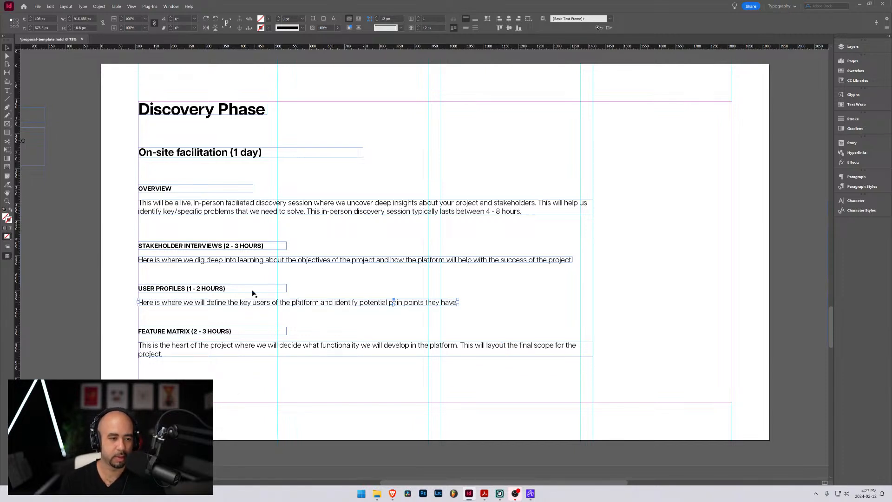
Move the STAKEHOLDER INTERVIEWS heading and its paragraph together slightly closer to the OVERVIEW paragraph above
{"action": "left_click_drag", "start_coordinate": [130, 229], "coordinate": [180, 222]}
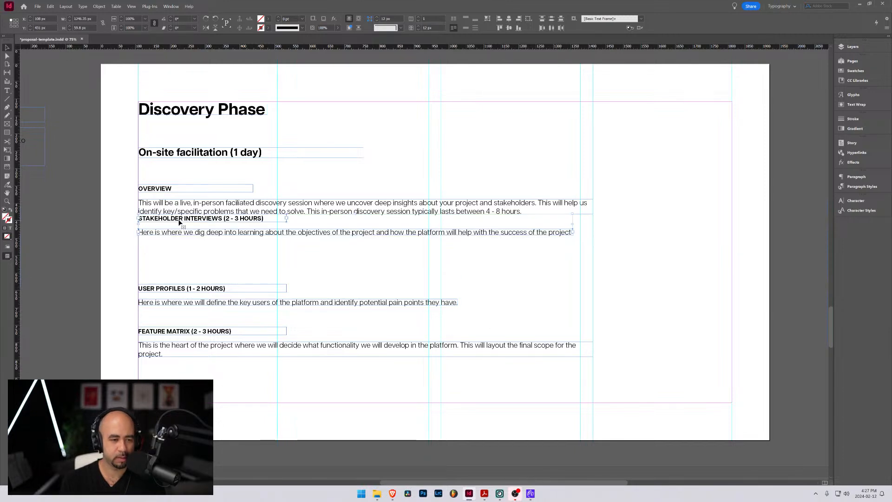
{"action": "key", "text": "Down"}
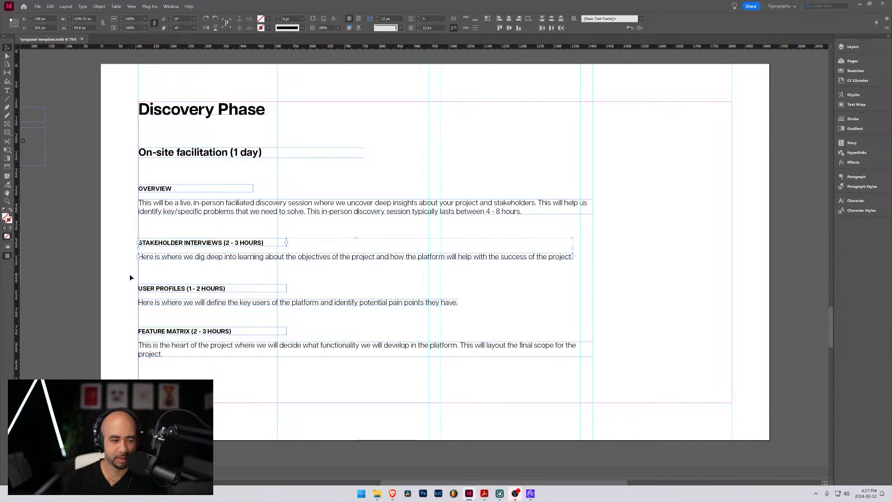
Move the USER PROFILES heading and its paragraph together so their gap to the STAKEHOLDER INTERVIEWS paragraph matches the section spacing
{"action": "left_click_drag", "start_coordinate": [130, 275], "coordinate": [155, 265]}
{"action": "key", "text": "shift+Down"}
{"action": "key", "text": "shift+Down"}
{"action": "key", "text": "shift+Down"}
{"action": "key", "text": "shift+Down"}
{"action": "key", "text": "shift+Down"}
{"action": "key", "text": "shift+Down"}
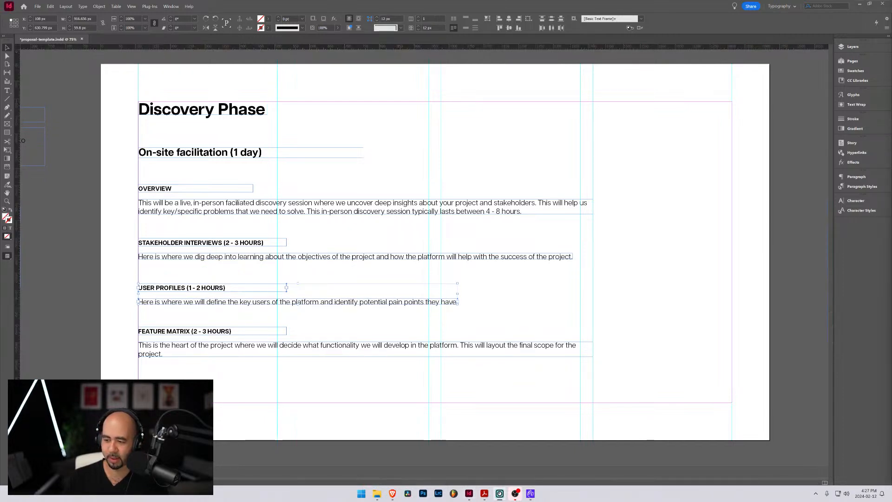
Reposition the FEATURE MATRIX heading and its paragraph together below the USER PROFILES paragraph, using the same gap as the sections above
{"action": "left_click_drag", "start_coordinate": [130, 314], "coordinate": [210, 369]}
{"action": "left_click_drag", "start_coordinate": [206, 332], "coordinate": [206, 311]}
{"action": "key", "text": "shift+Down"}
{"action": "key", "text": "shift+Down"}
{"action": "key", "text": "shift+Down"}
{"action": "key", "text": "shift+Down"}
{"action": "key", "text": "shift+Down"}
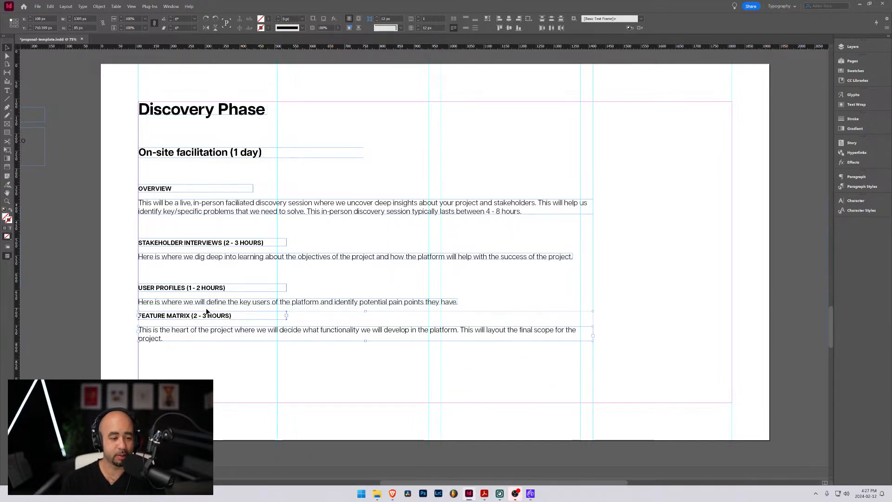
{"action": "key", "text": "shift+Down"}
{"action": "key", "text": "shift+Down"}
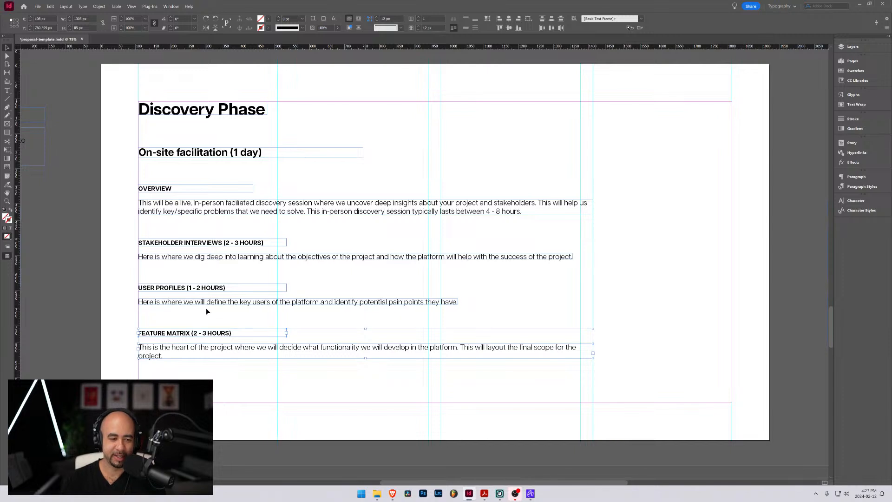
{"action": "left_click", "coordinate": [125, 284]}
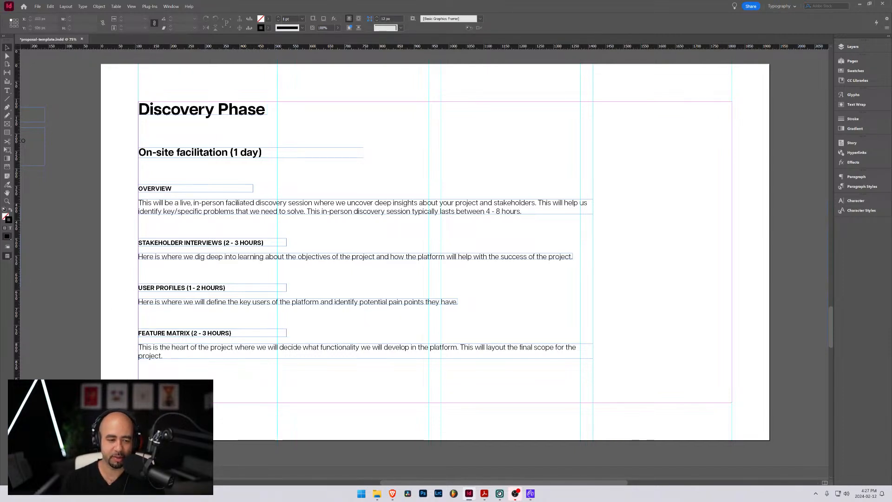
Adjust the $5,000 price frame's vertical position below the FEATURE MATRIX paragraph, checking the page without guides and frame edges
{"action": "left_click_drag", "start_coordinate": [155, 399], "coordinate": [152, 380]}
{"action": "left_click", "coordinate": [314, 388]}
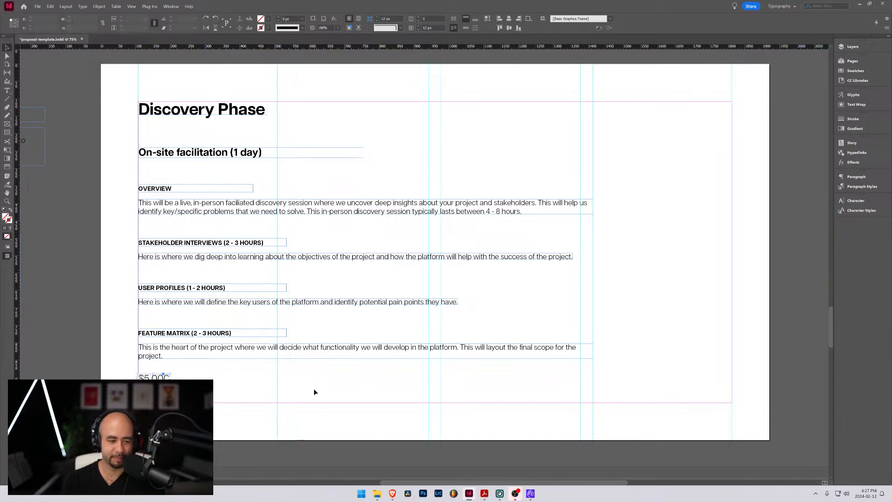
{"action": "key", "text": "w"}
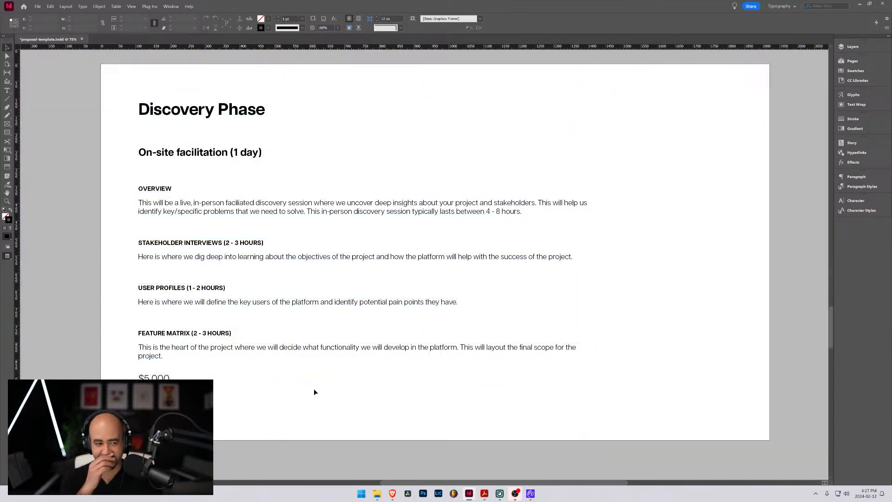
{"action": "key", "text": "w"}
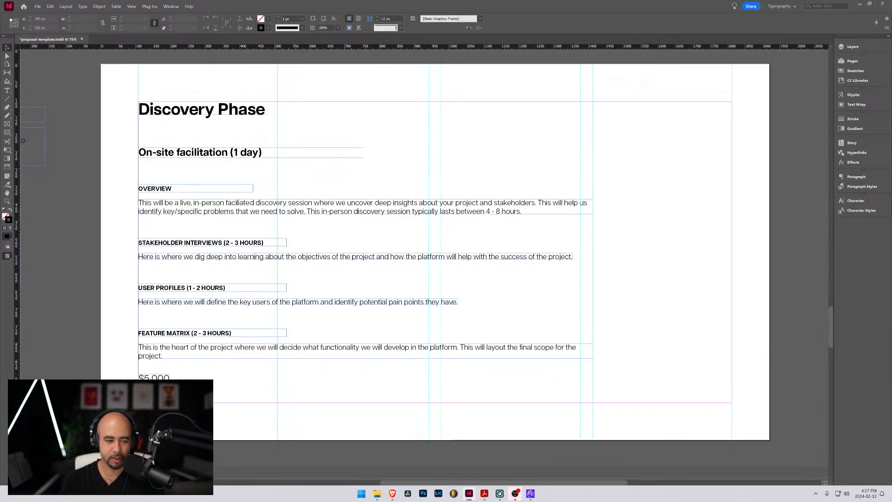
{"action": "mouse_move", "coordinate": [157, 378]}
{"action": "left_mouse_down"}
{"action": "mouse_move", "coordinate": [625, 345]}
{"action": "mouse_move", "coordinate": [721, 354]}
{"action": "mouse_move", "coordinate": [154, 398]}
{"action": "mouse_move", "coordinate": [149, 387]}
{"action": "left_mouse_up"}
{"action": "key", "text": "w"}
{"action": "key", "text": "w"}
{"action": "left_click", "coordinate": [234, 377]}
{"action": "key", "text": "w"}
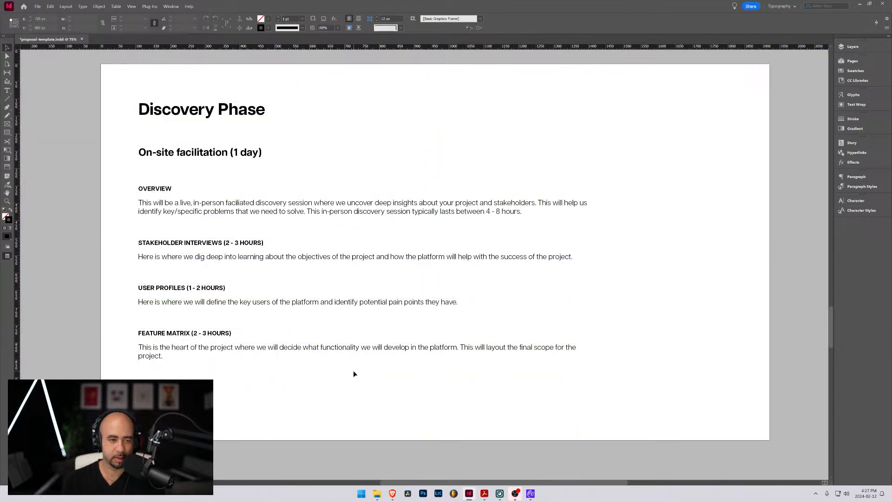
{"action": "key", "text": "w"}
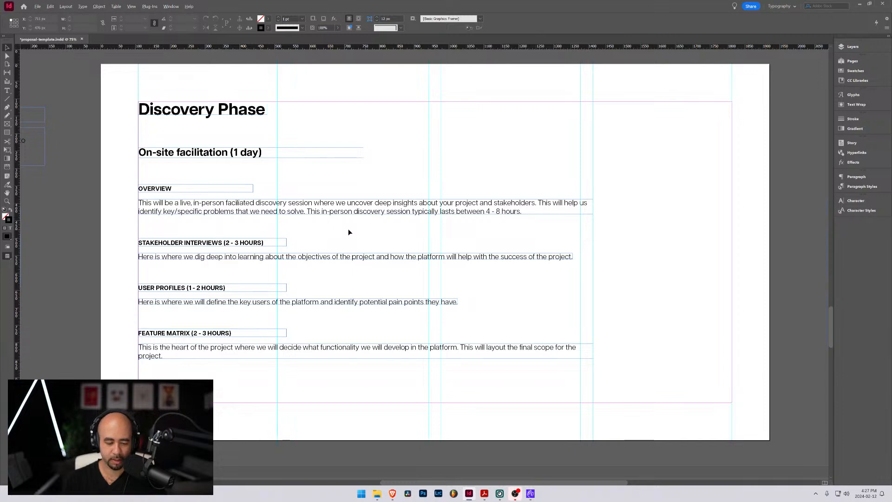
Duplicate the Discovery Phase spread and compare the copy with the original page
{"action": "scroll", "coordinate": [349, 232], "scroll_direction": "down", "scroll_amount": 3}
{"action": "scroll", "coordinate": [390, 266], "scroll_direction": "up", "scroll_amount": 2}
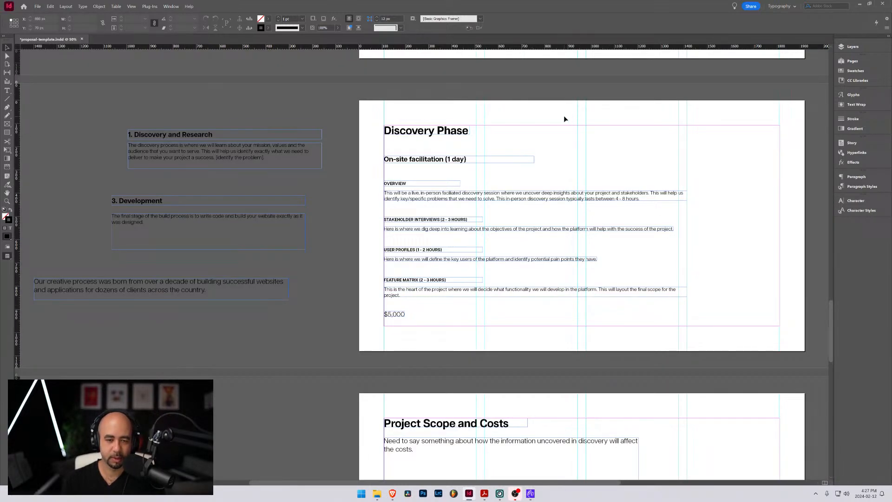
{"action": "left_click", "coordinate": [852, 61]}
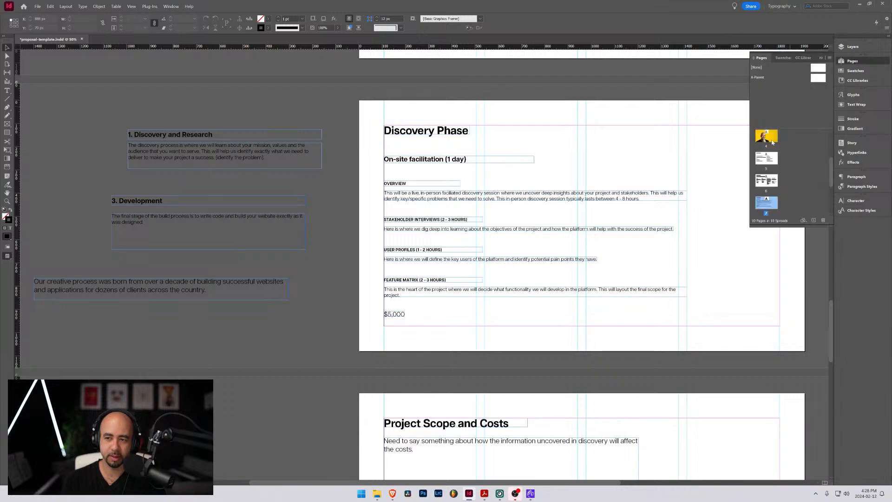
{"action": "right_click", "coordinate": [763, 204]}
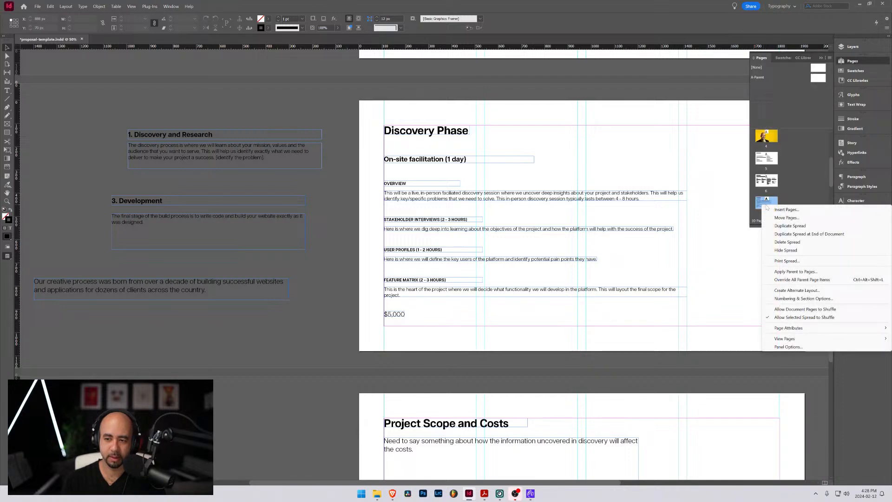
{"action": "left_click", "coordinate": [790, 226]}
{"action": "scroll", "coordinate": [395, 322], "scroll_direction": "down", "scroll_amount": 3}
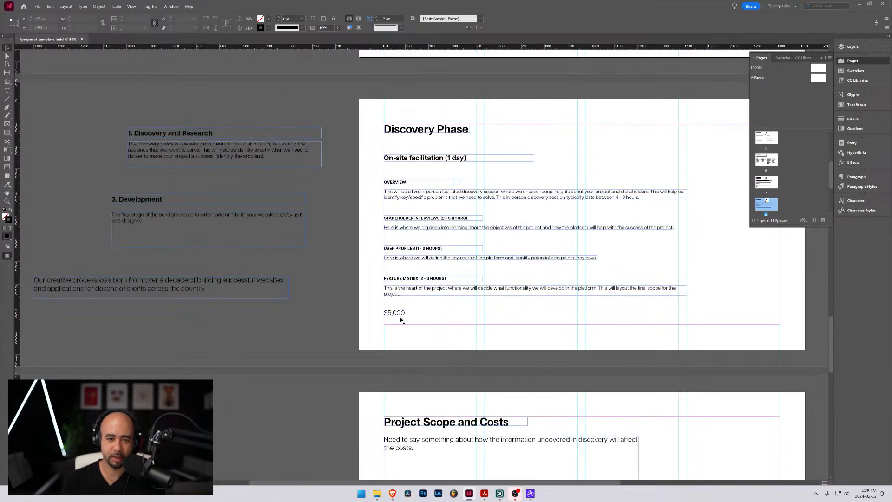
{"action": "scroll", "coordinate": [400, 319], "scroll_direction": "up", "scroll_amount": 3}
{"action": "scroll", "coordinate": [392, 293], "scroll_direction": "down", "scroll_amount": 3}
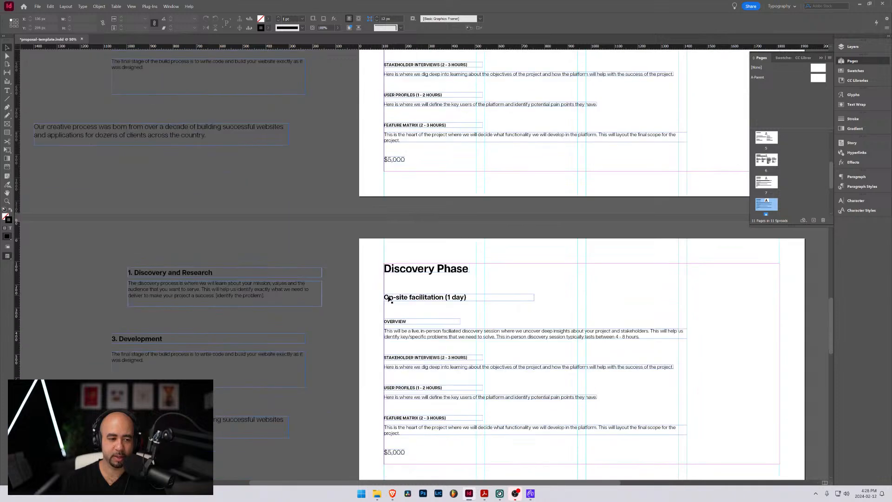
{"action": "scroll", "coordinate": [478, 269], "scroll_direction": "up", "scroll_amount": 3}
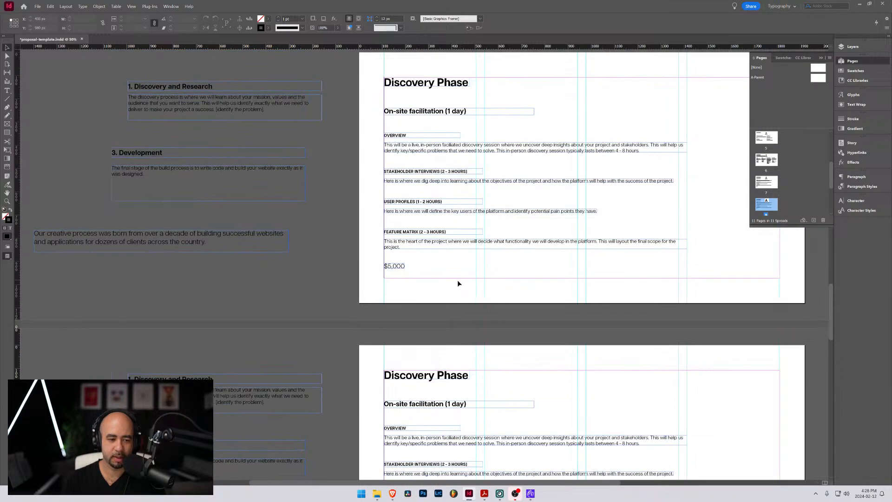
{"action": "scroll", "coordinate": [457, 280], "scroll_direction": "down", "scroll_amount": 3}
Replace the duplicated page's title with "Design and Development Phase" and widen its frame to fit the title on one line
{"action": "double_click", "coordinate": [425, 266]}
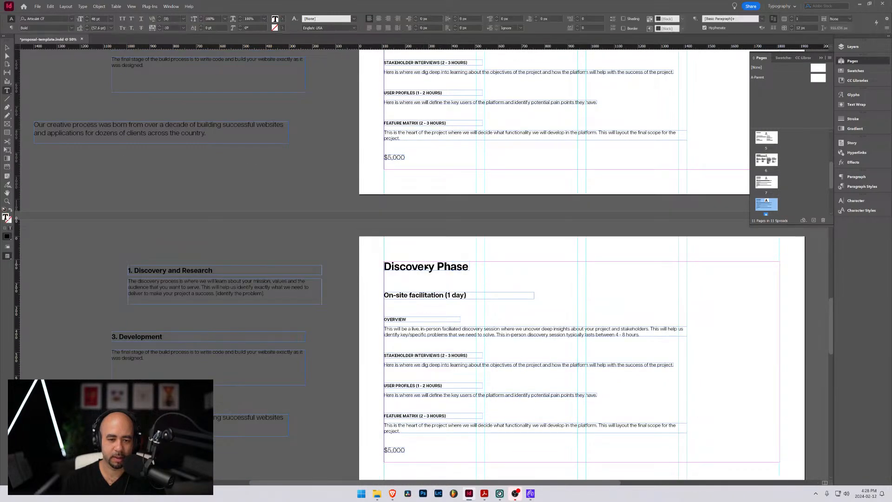
{"action": "triple_click", "coordinate": [425, 265]}
{"action": "type", "text": "De"}
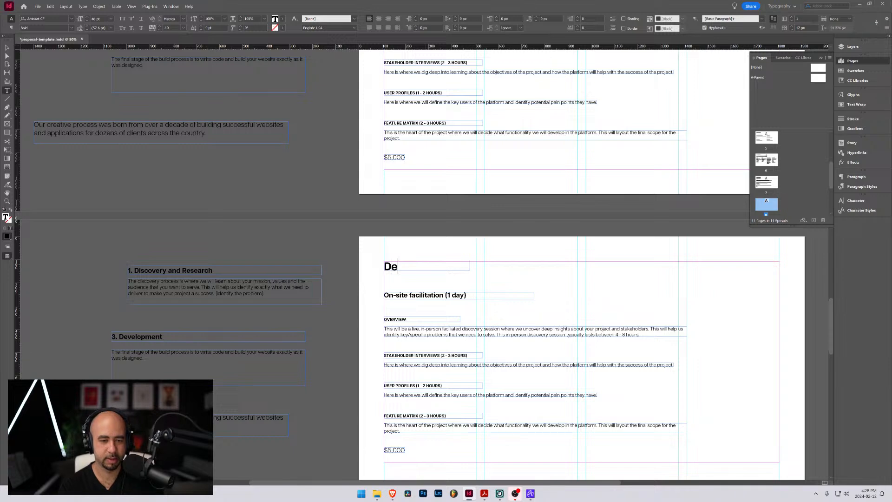
{"action": "type", "text": "sign and Develo"}
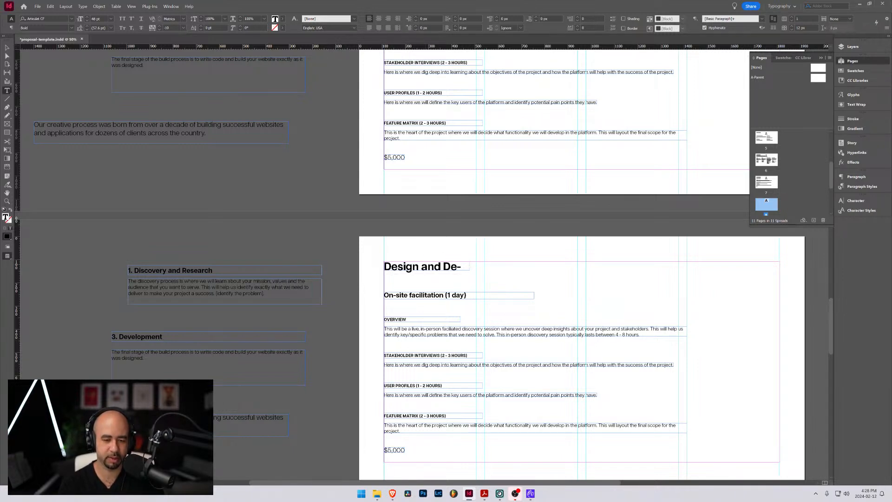
{"action": "left_click", "coordinate": [8, 48]}
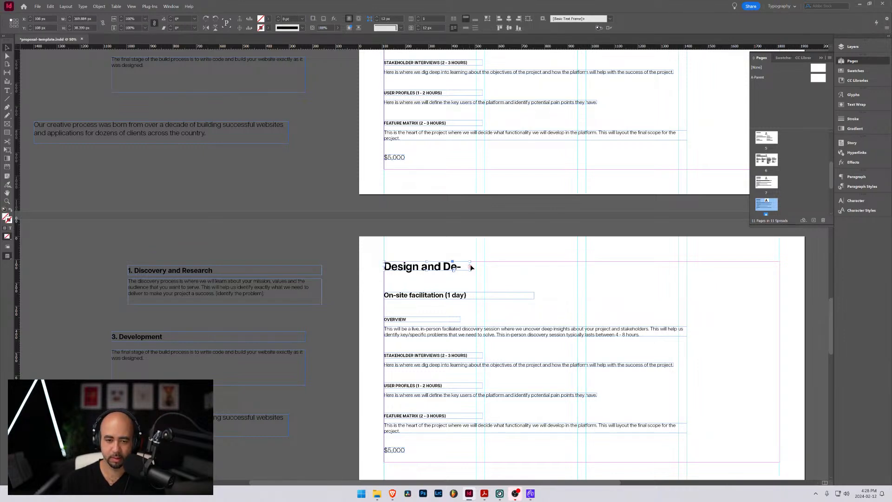
{"action": "left_click_drag", "start_coordinate": [470, 267], "coordinate": [584, 265]}
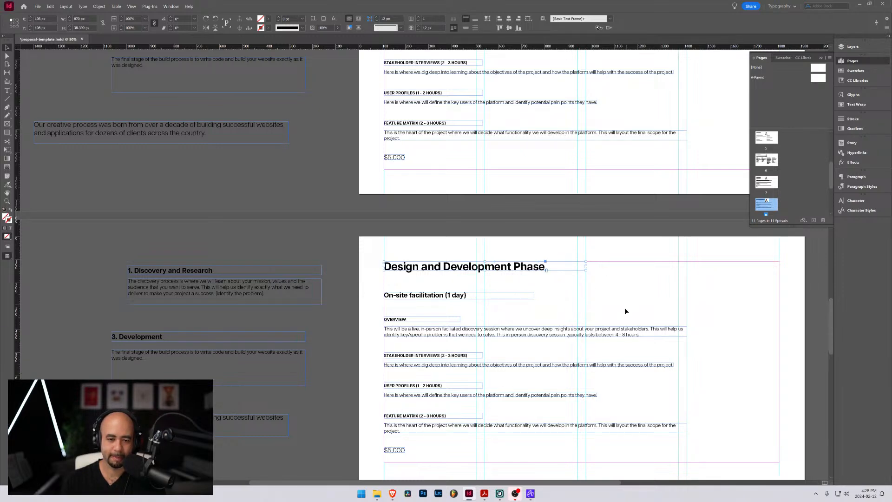
Replace the OVERVIEW heading on the Design and Development Phase page with "WIREFRAMING"
{"action": "scroll", "coordinate": [556, 274], "scroll_direction": "up", "scroll_amount": 3}
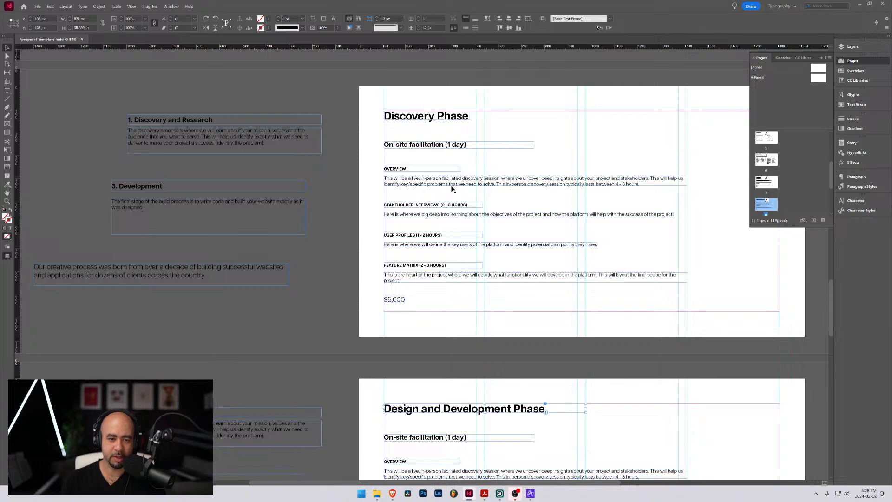
{"action": "scroll", "coordinate": [485, 247], "scroll_direction": "down", "scroll_amount": 3}
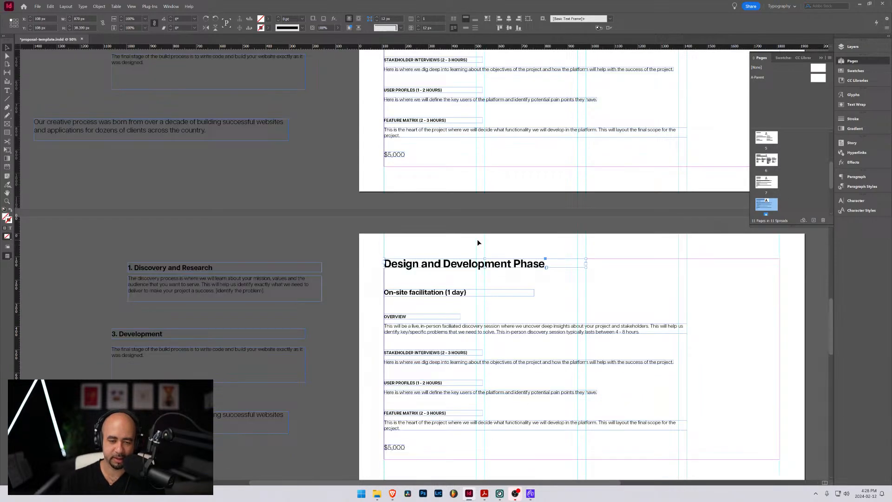
{"action": "scroll", "coordinate": [474, 245], "scroll_direction": "down", "scroll_amount": 2}
{"action": "double_click", "coordinate": [434, 222]}
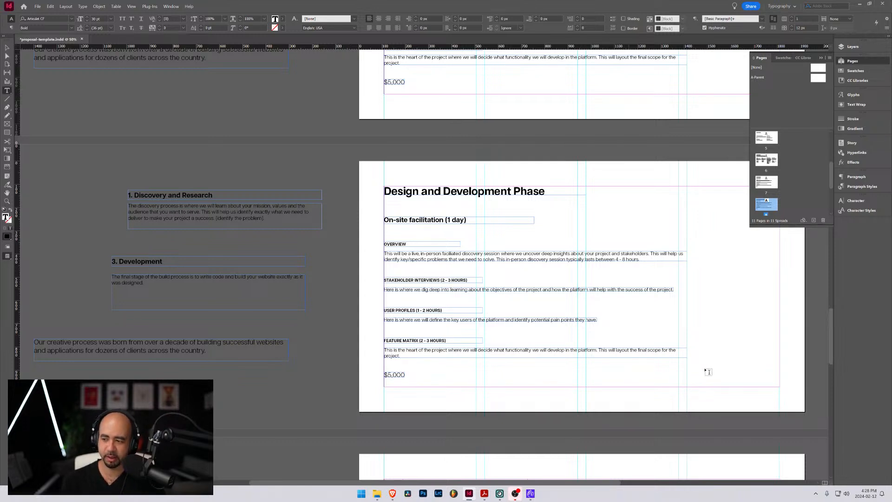
{"action": "mouse_move", "coordinate": [531, 496]}
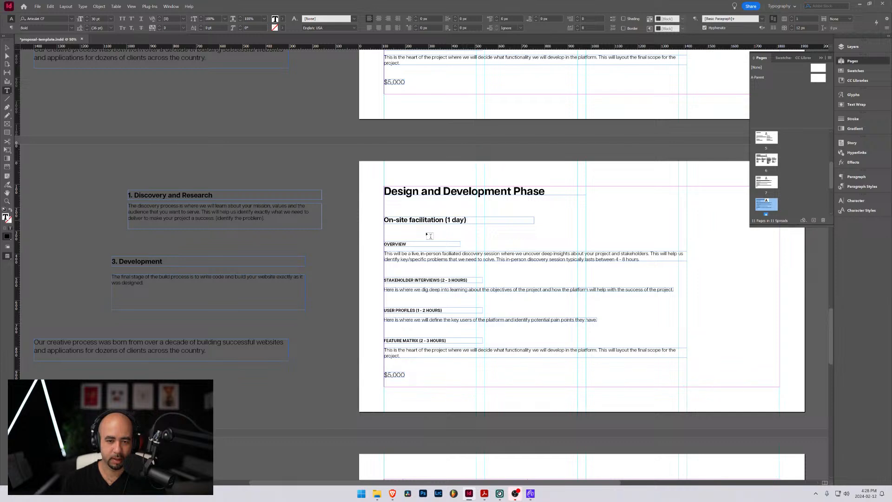
{"action": "left_click_drag", "start_coordinate": [407, 244], "coordinate": [398, 244]}
{"action": "double_click", "coordinate": [398, 243]}
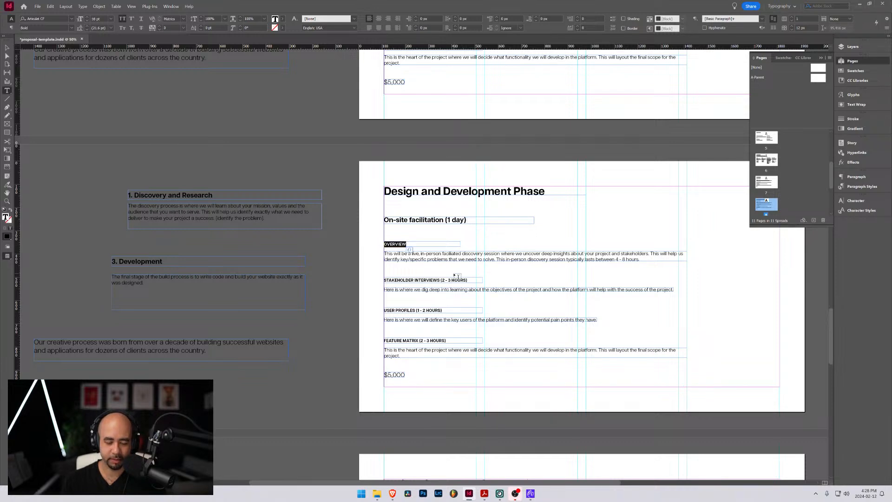
{"action": "type", "text": "WIR"}
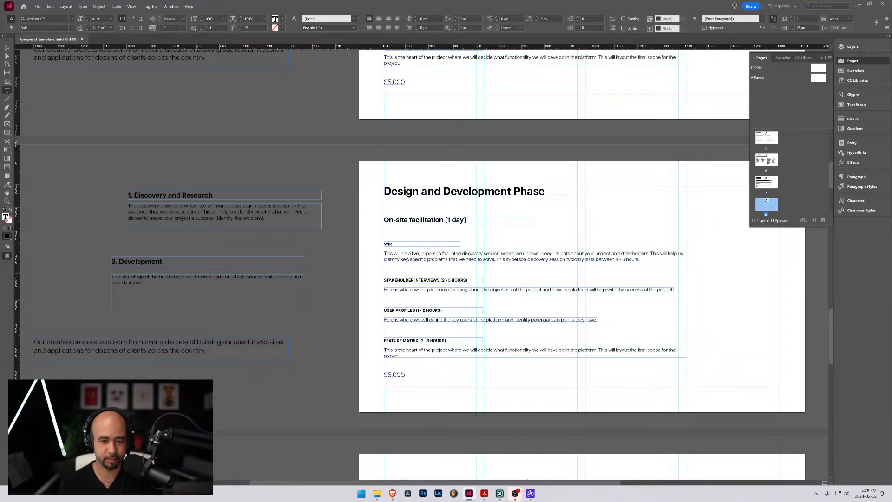
{"action": "type", "text": "EFRAM"}
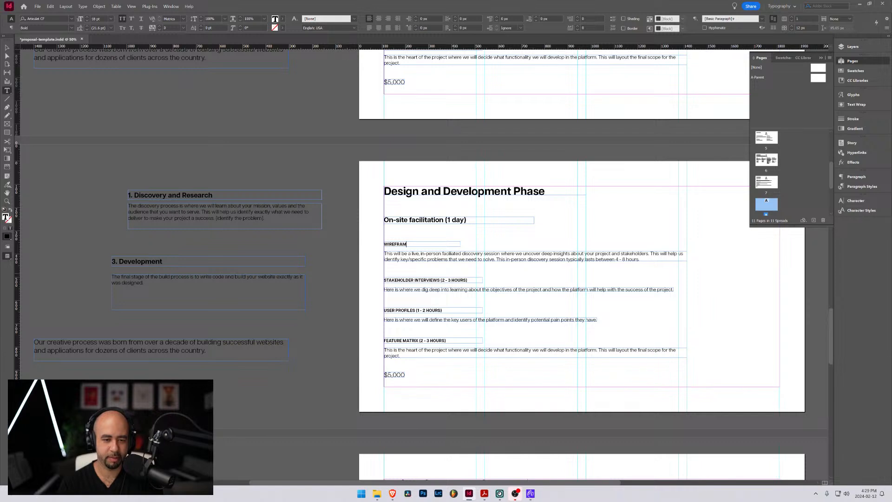
{"action": "type", "text": "ING"}
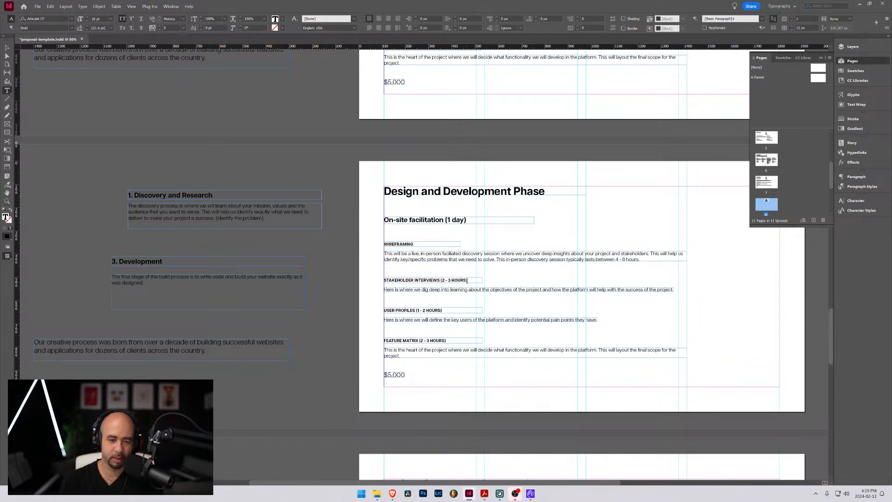
Replace the STAKEHOLDER INTERVIEWS (2 - 3 HOURS) heading on the Design and Development Phase page with "PROTOTYPE"
{"action": "left_click_drag", "start_coordinate": [383, 280], "coordinate": [468, 281]}
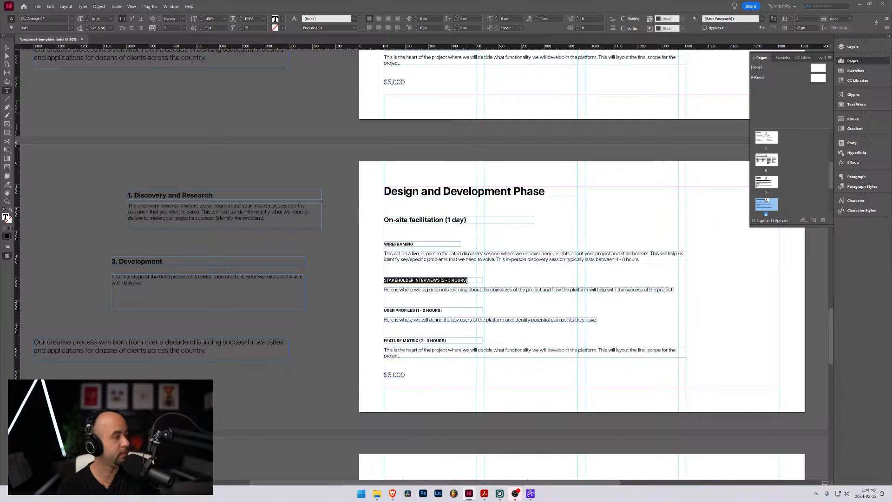
{"action": "type", "text": "PROTYP"}
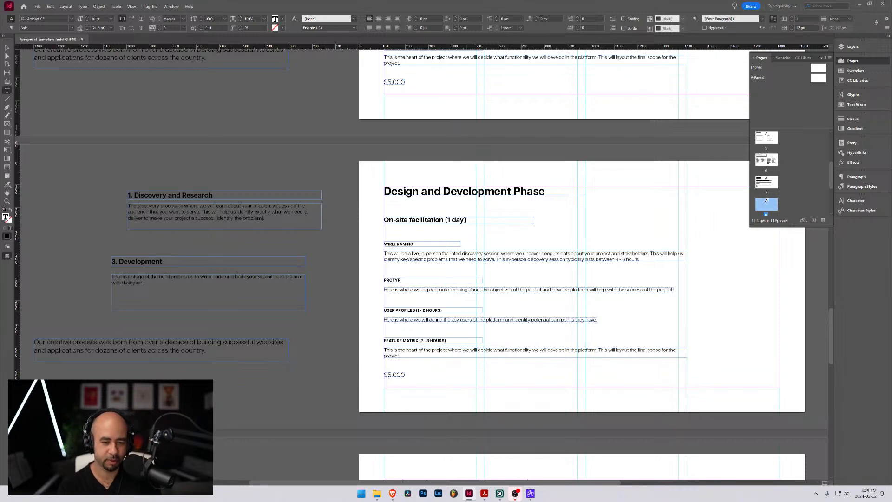
{"action": "type", "text": "E"}
{"action": "key", "text": "BackSpace"}
{"action": "key", "text": "BackSpace"}
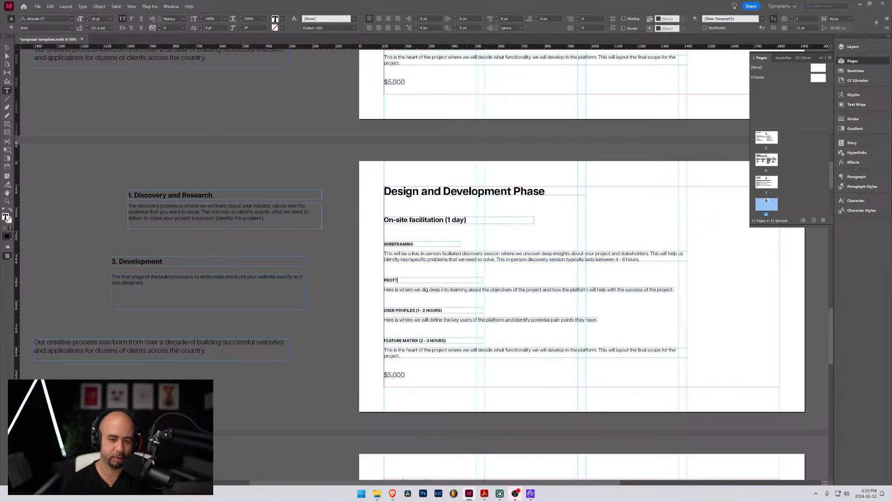
{"action": "type", "text": "OTYPE"}
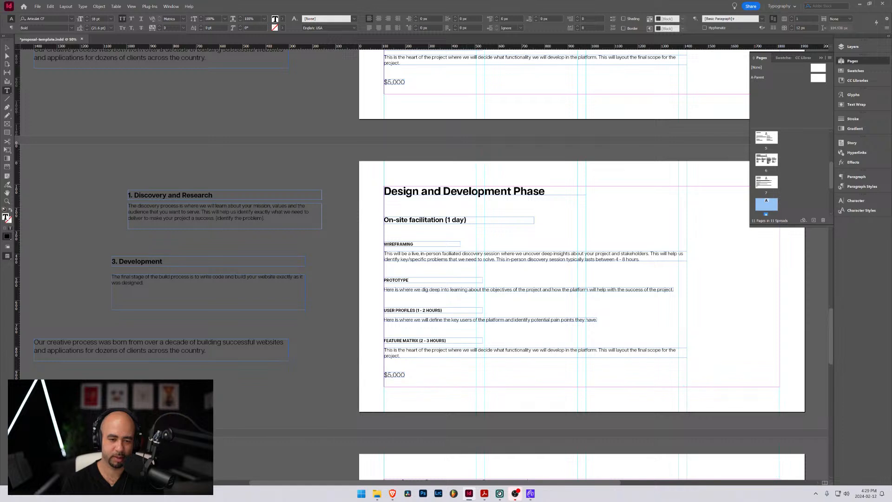
Select the full USER PROFILES (1 - 2 HOURS) heading text on the Design and Development Phase page
{"action": "triple_click", "coordinate": [387, 314]}
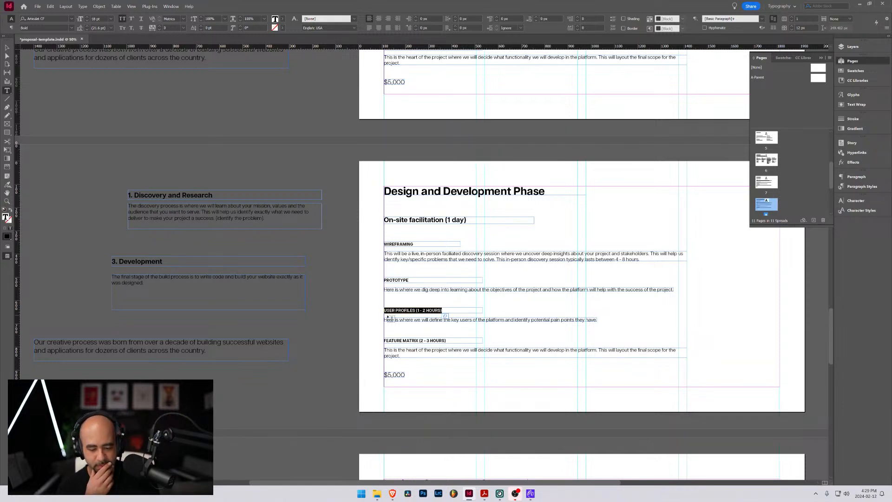
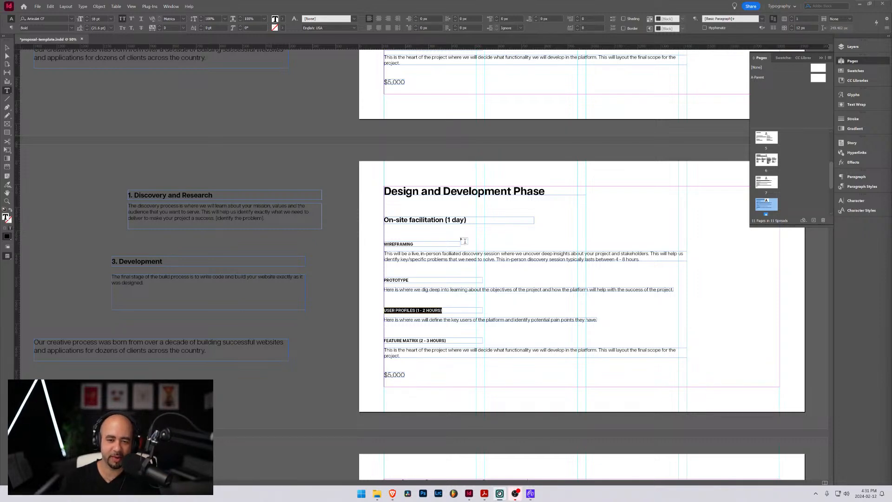
Review the proposal's other pages, including Services and Rates, Timeline, the Hello! welcome page, Partial Client List and Discovery Phase
{"action": "scroll", "coordinate": [468, 232], "scroll_direction": "down", "scroll_amount": 5}
{"action": "scroll", "coordinate": [467, 264], "scroll_direction": "down", "scroll_amount": 9}
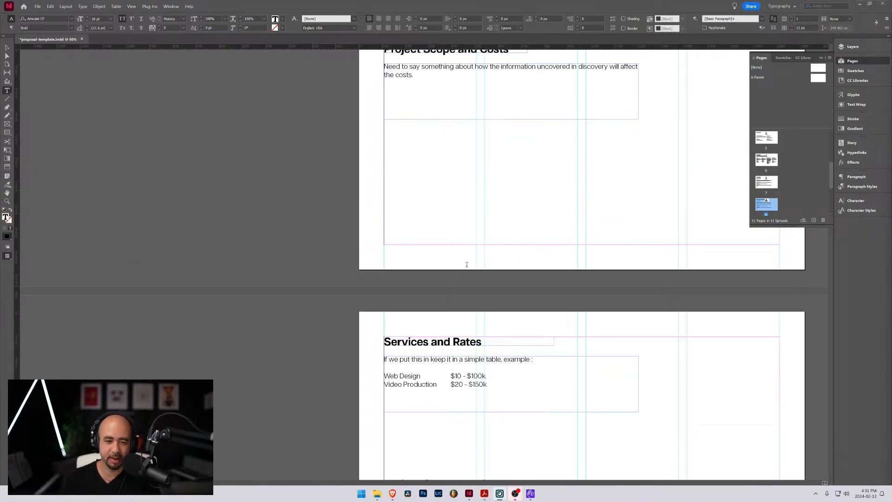
{"action": "scroll", "coordinate": [446, 262], "scroll_direction": "up", "scroll_amount": 3}
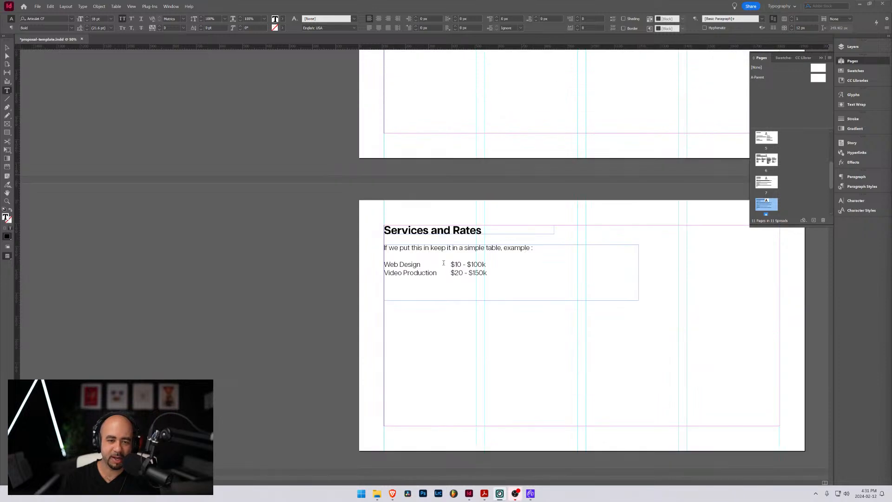
{"action": "scroll", "coordinate": [447, 266], "scroll_direction": "down", "scroll_amount": 4}
{"action": "scroll", "coordinate": [445, 266], "scroll_direction": "up", "scroll_amount": 10}
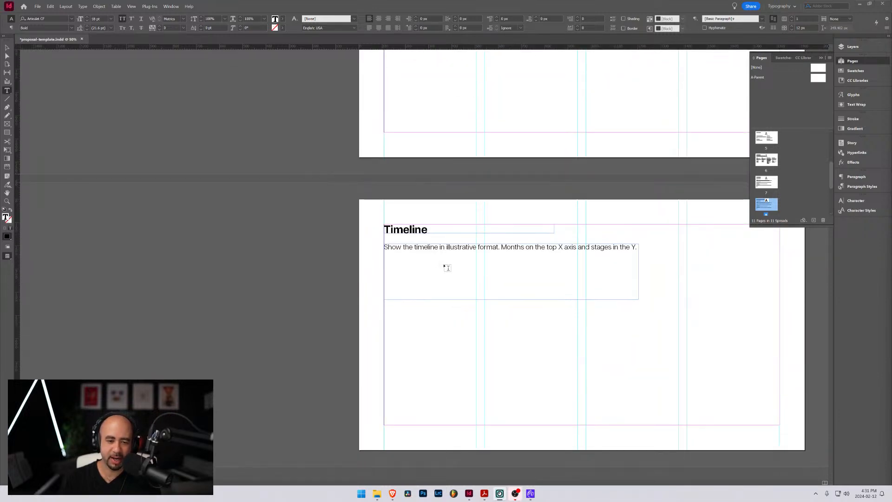
{"action": "scroll", "coordinate": [445, 267], "scroll_direction": "up", "scroll_amount": 20}
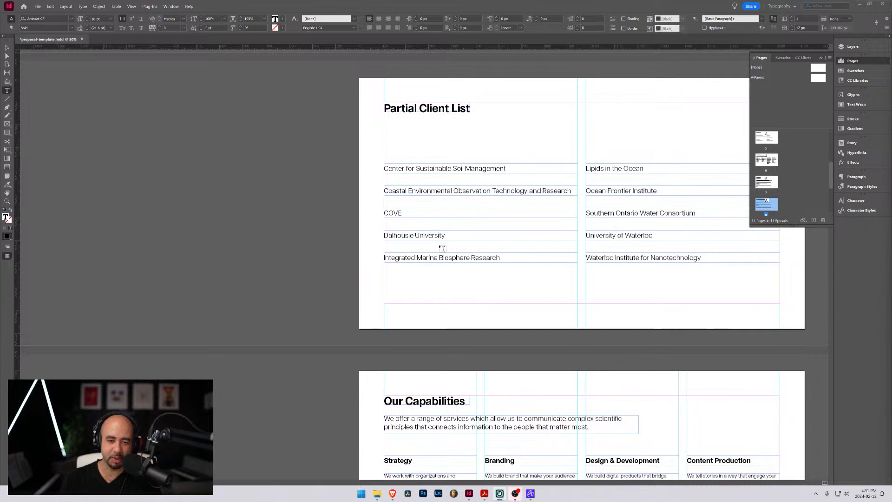
{"action": "scroll", "coordinate": [442, 247], "scroll_direction": "up", "scroll_amount": 13}
{"action": "scroll", "coordinate": [511, 284], "scroll_direction": "down", "scroll_amount": 5}
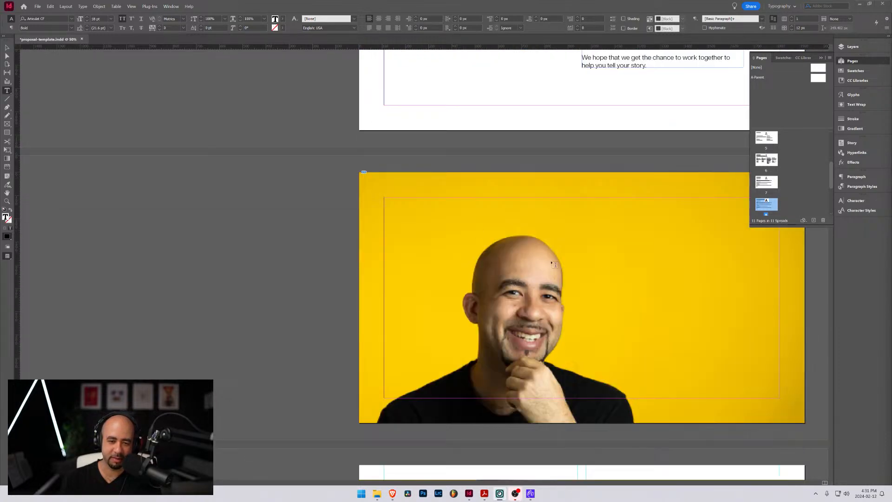
{"action": "scroll", "coordinate": [512, 277], "scroll_direction": "up", "scroll_amount": 5}
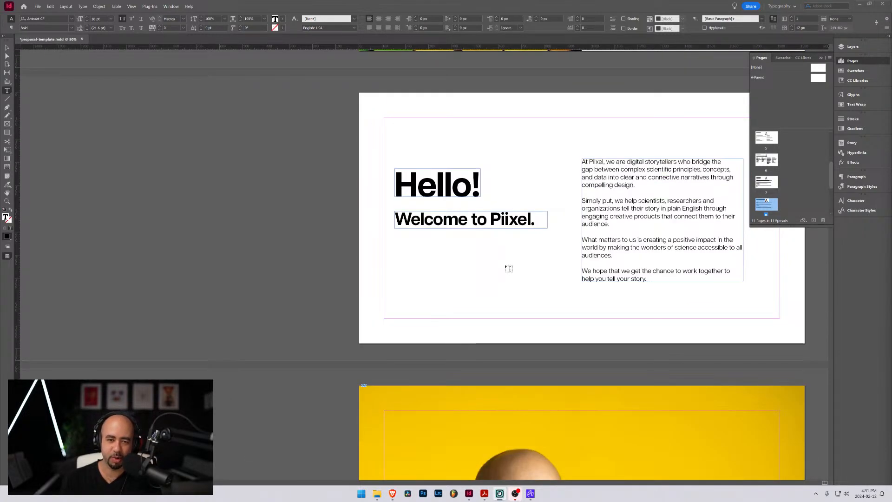
{"action": "scroll", "coordinate": [509, 268], "scroll_direction": "up", "scroll_amount": 4}
{"action": "scroll", "coordinate": [509, 269], "scroll_direction": "down", "scroll_amount": 20}
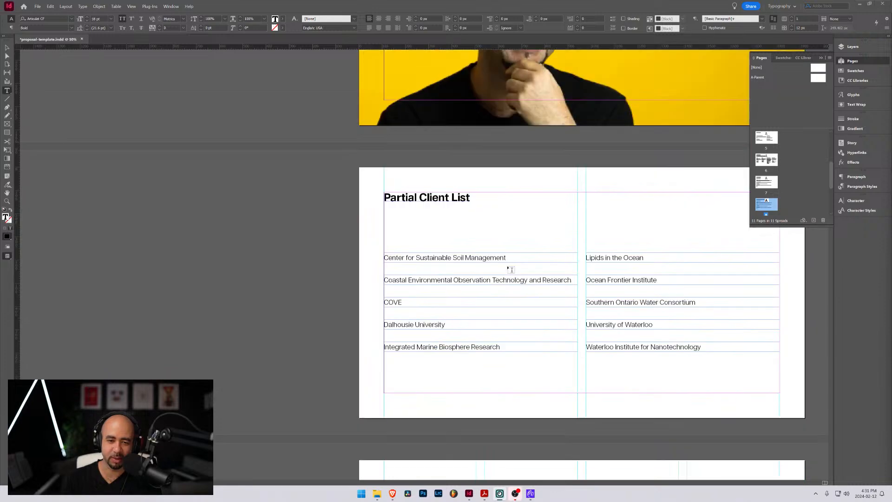
{"action": "scroll", "coordinate": [511, 270], "scroll_direction": "down", "scroll_amount": 5}
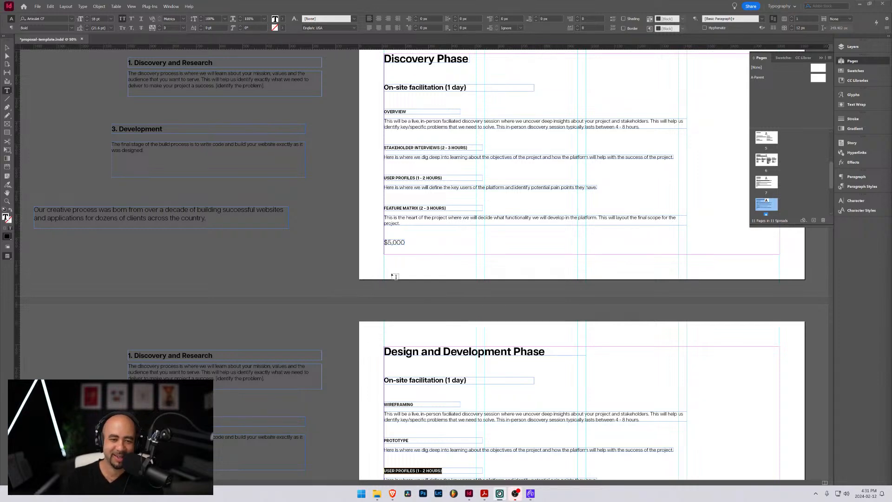
{"action": "scroll", "coordinate": [394, 276], "scroll_direction": "down", "scroll_amount": 2}
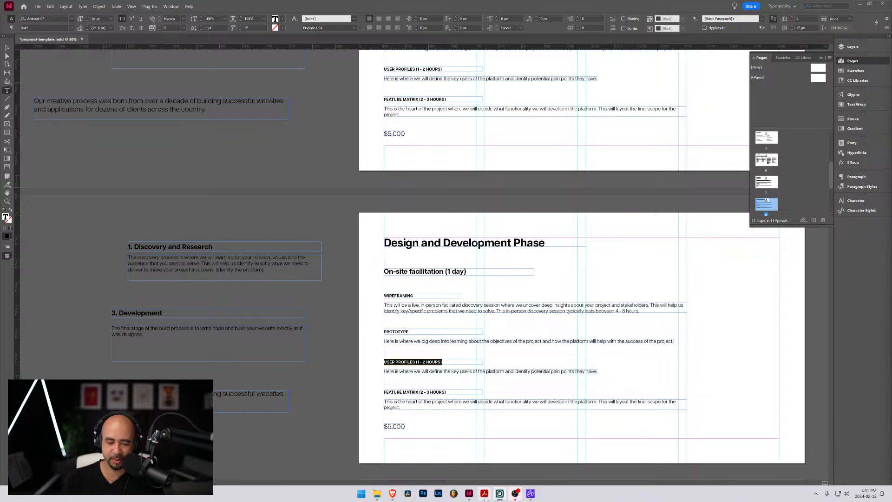
Switch to Proposal_Template.pdf in Acrobat to consult its Discovery Phase page, and move that window aside
{"action": "mouse_move", "coordinate": [485, 497]}
{"action": "left_click", "coordinate": [476, 458]}
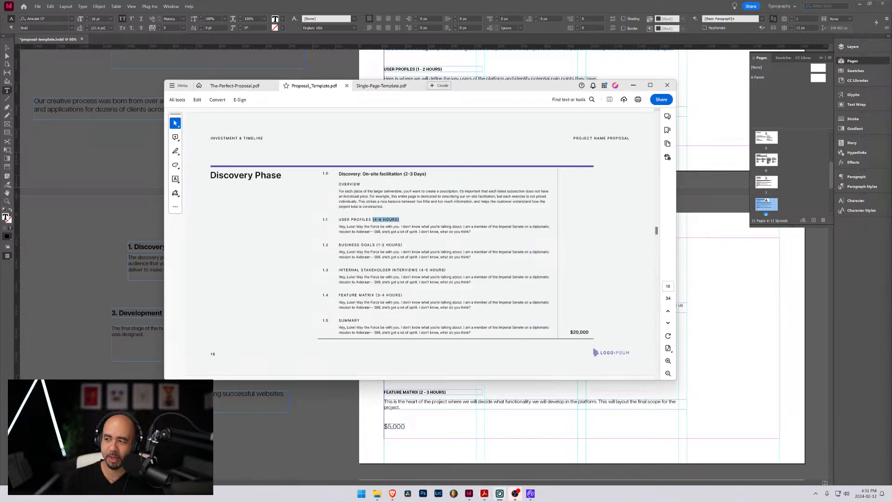
{"action": "left_click_drag", "start_coordinate": [484, 90], "coordinate": [891, 142]}
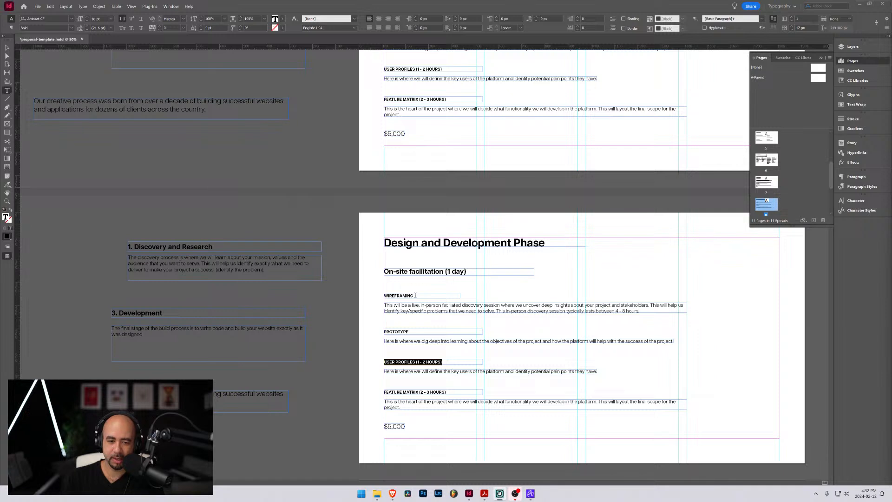
Overwrite the USER PROFILES (1 - 2 HOURS) heading on the InDesign file's Design and Development Phase page with the letter U
{"action": "left_click", "coordinate": [408, 331]}
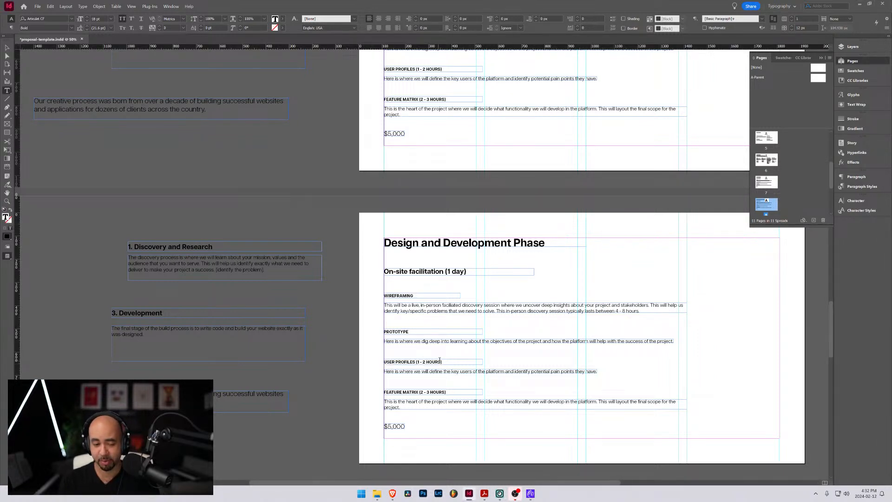
{"action": "left_click_drag", "start_coordinate": [440, 362], "coordinate": [388, 361]}
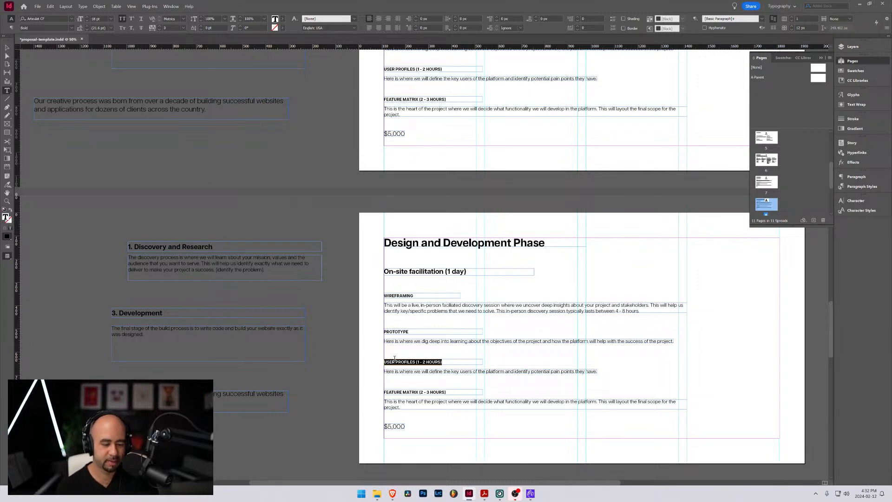
{"action": "type", "text": "U"}
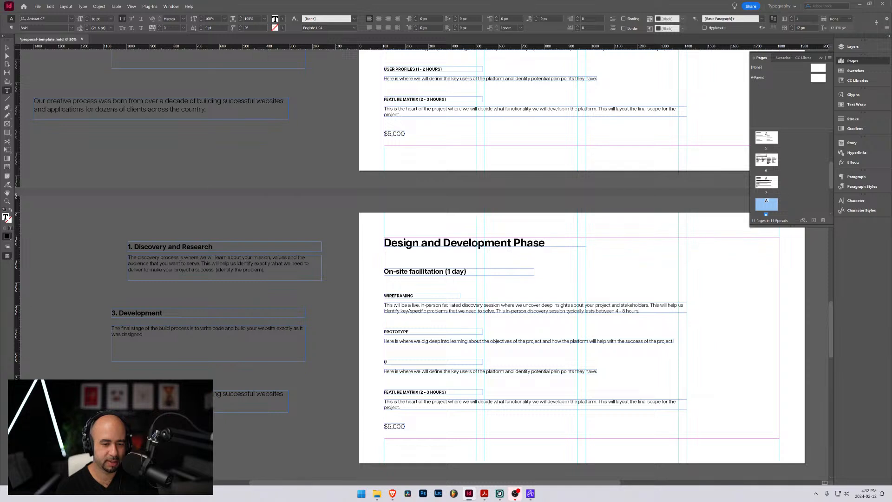
{"action": "type", "text": "SER"}
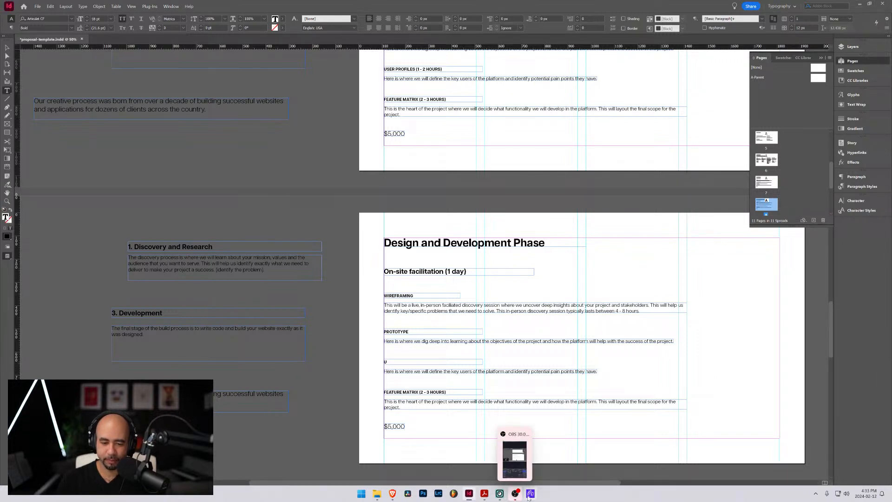
Bring up Proposal_Template.pdf in Acrobat again to check its phase sections
{"action": "mouse_move", "coordinate": [529, 498]}
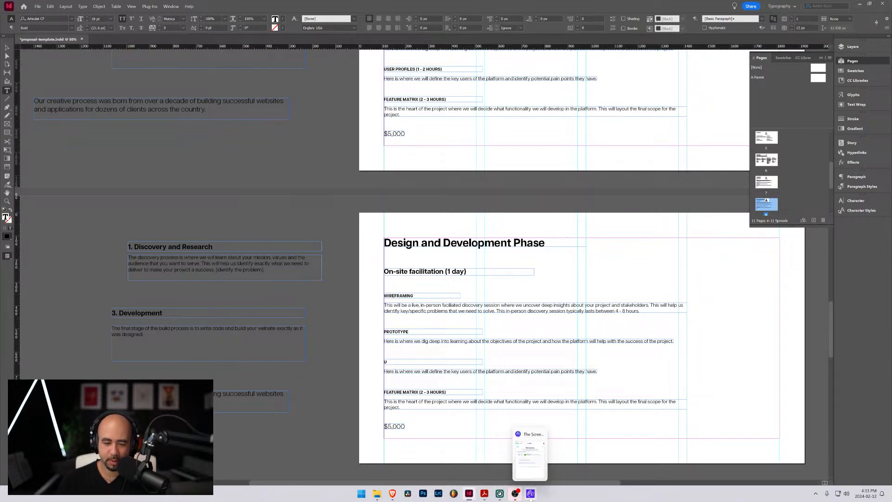
{"action": "mouse_move", "coordinate": [484, 496]}
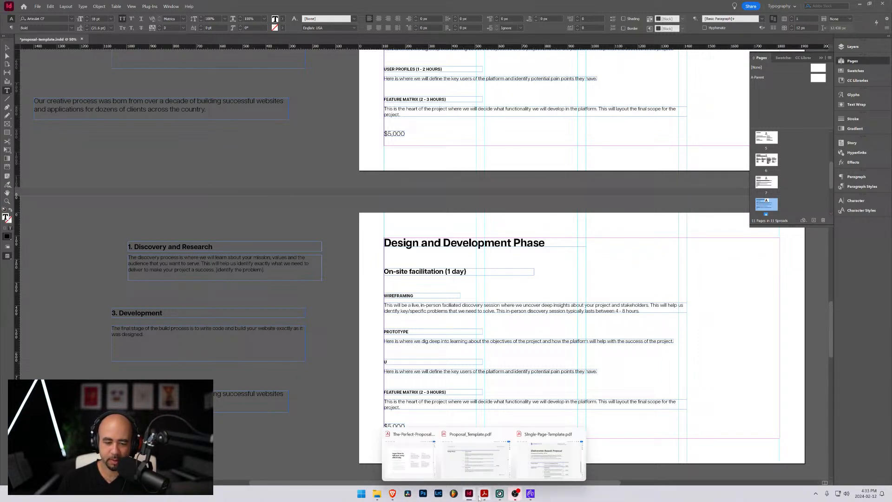
{"action": "left_click", "coordinate": [484, 455]}
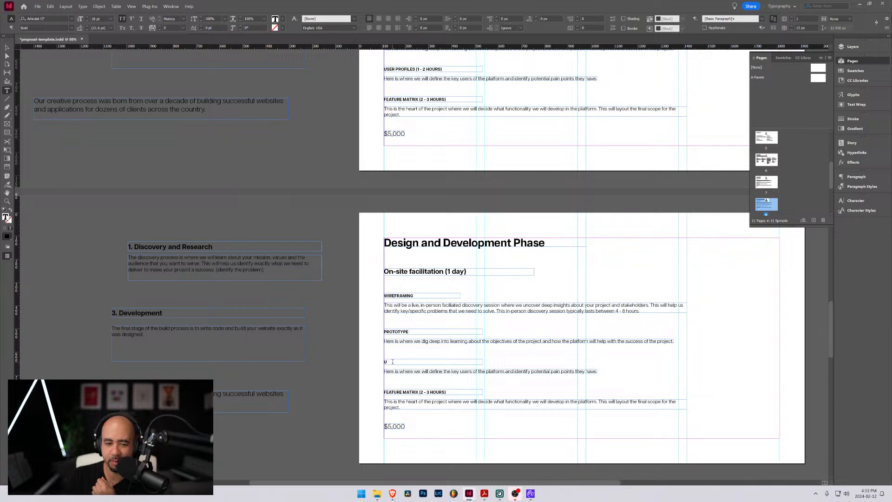
Set the third section heading on the InDesign file's Design and Development Phase page to "PLATFORM DEVELOPMENT"
{"action": "key", "text": "BackSpace"}
{"action": "type", "text": "D"}
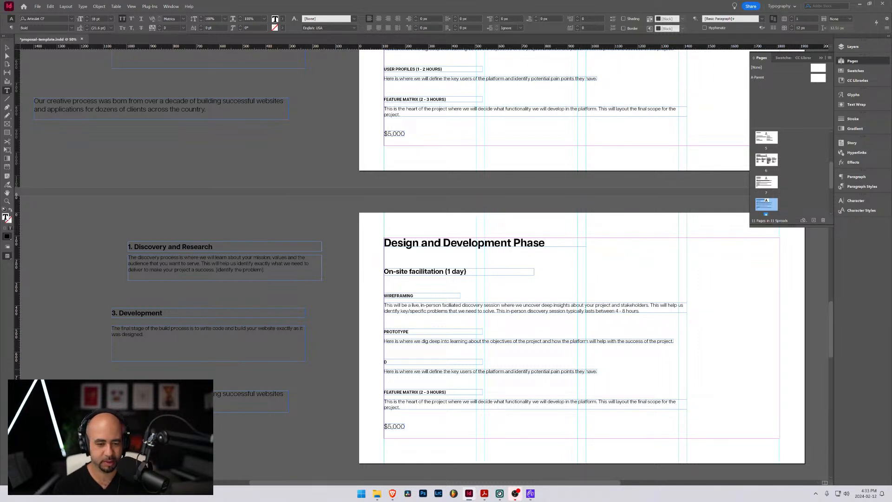
{"action": "key", "text": "BackSpace"}
{"action": "type", "text": "A"}
{"action": "key", "text": "BackSpace"}
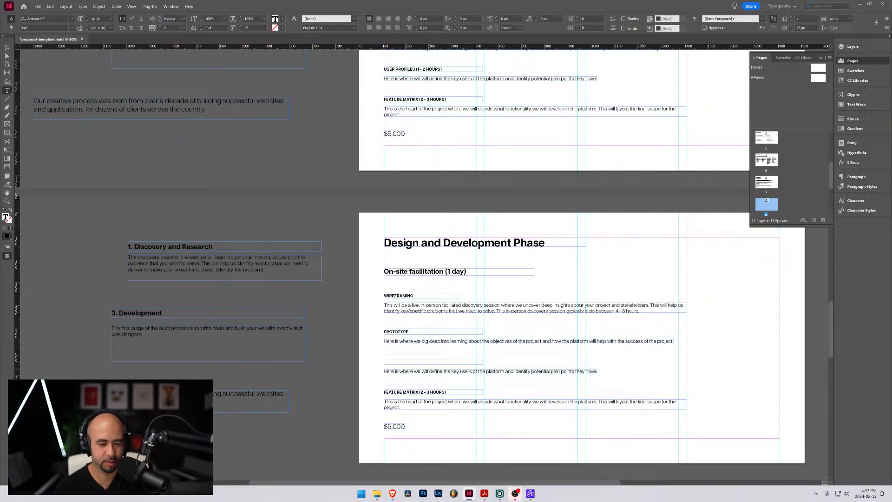
{"action": "type", "text": "P"}
{"action": "key", "text": "BackSpace"}
{"action": "type", "text": "DEVELOPMENT"}
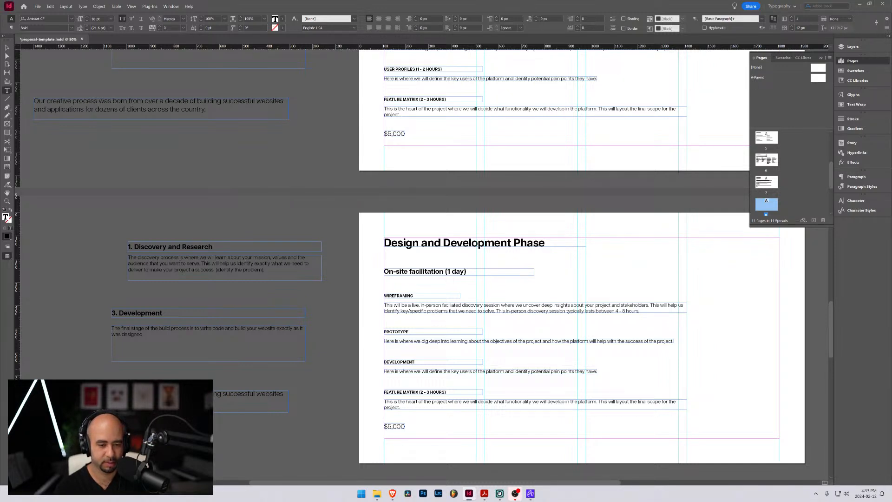
{"action": "key", "text": "Home"}
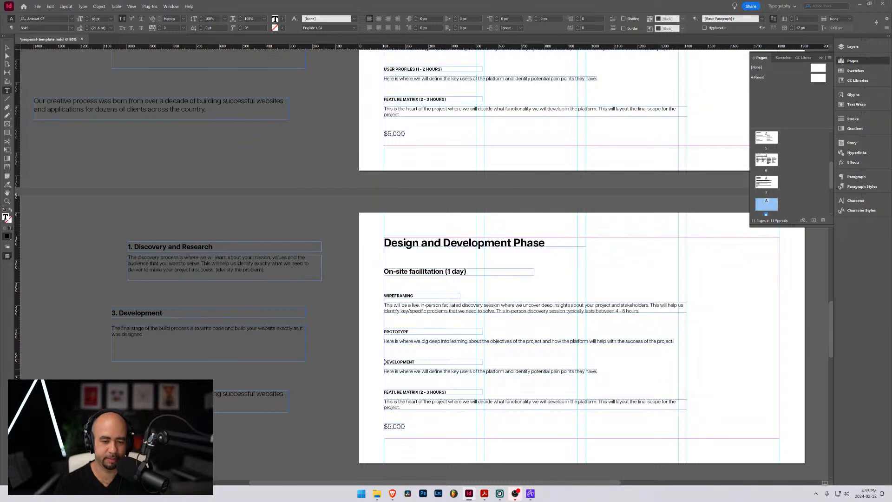
{"action": "type", "text": "PLATFORM"}
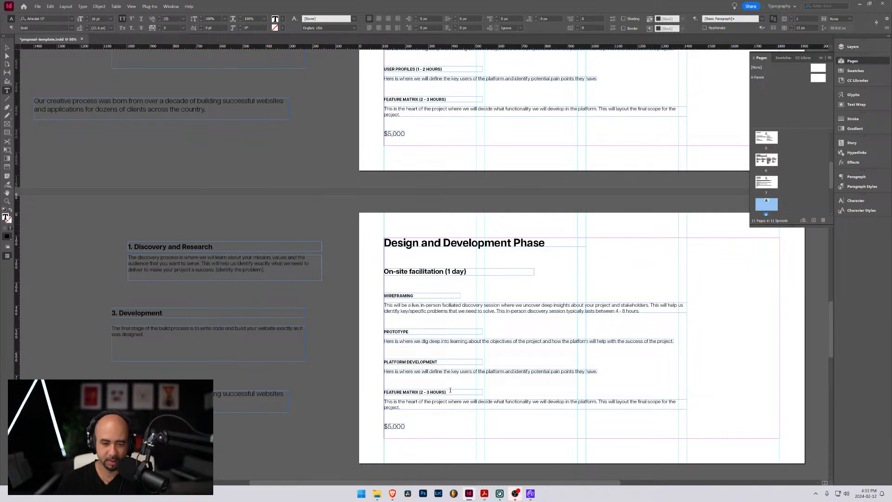
{"action": "key", "text": "Escape"}
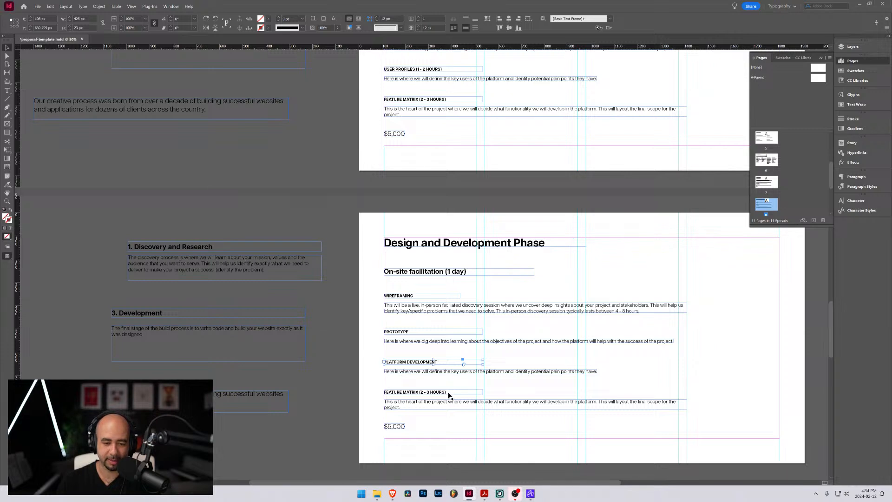
Delete the FEATURE MATRIX (2 - 3 HOURS) heading and its description from the Design and Development Phase page
{"action": "left_click", "coordinate": [446, 394]}
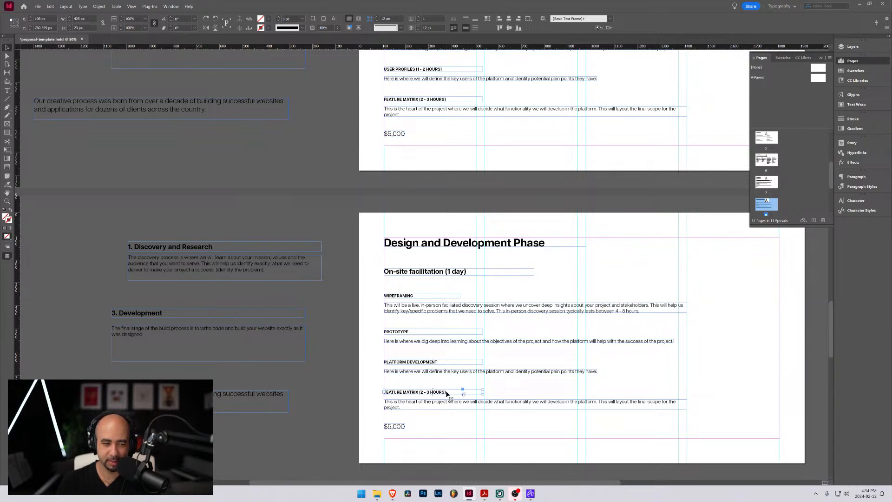
{"action": "key", "text": "Delete"}
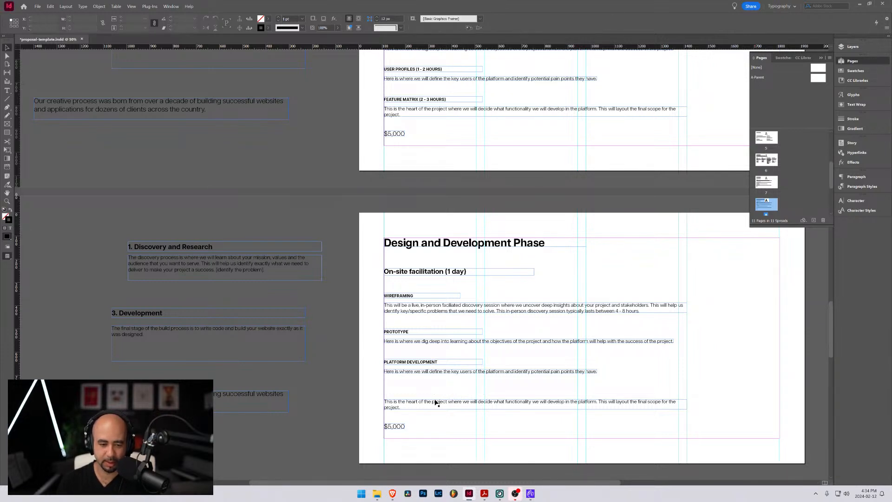
{"action": "left_click", "coordinate": [434, 405]}
{"action": "key", "text": "Delete"}
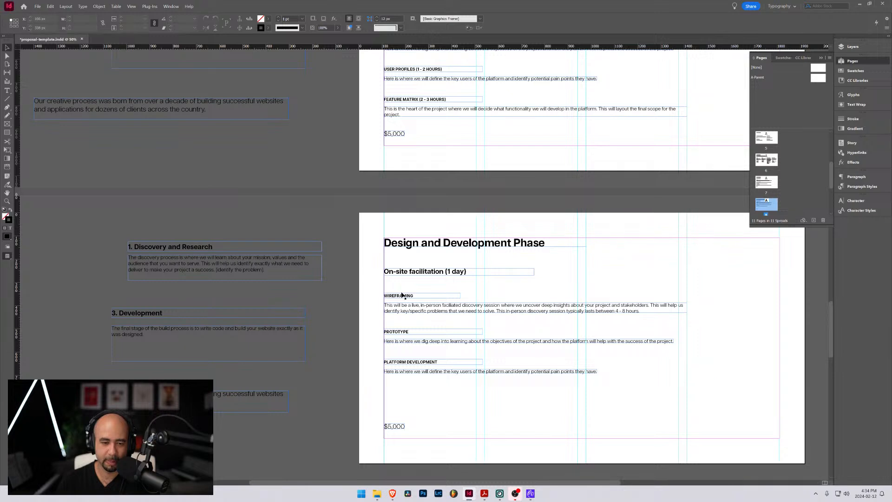
{"action": "left_click", "coordinate": [420, 297]}
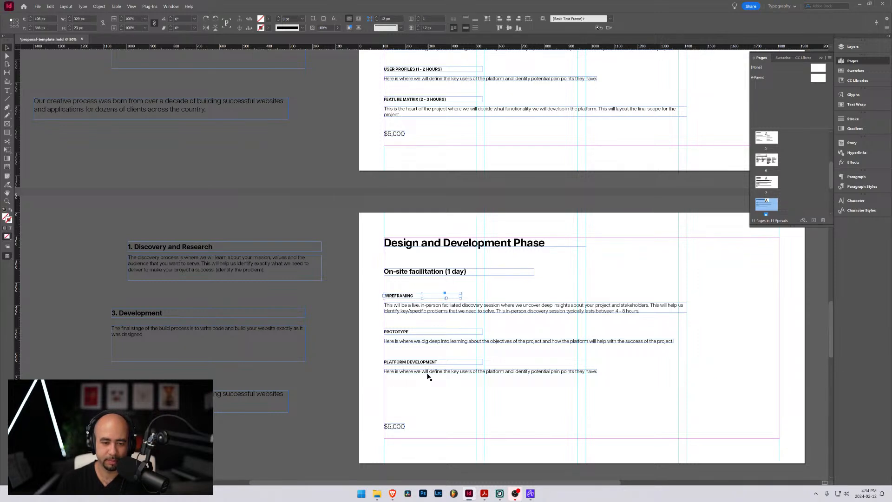
{"action": "double_click", "coordinate": [422, 306]}
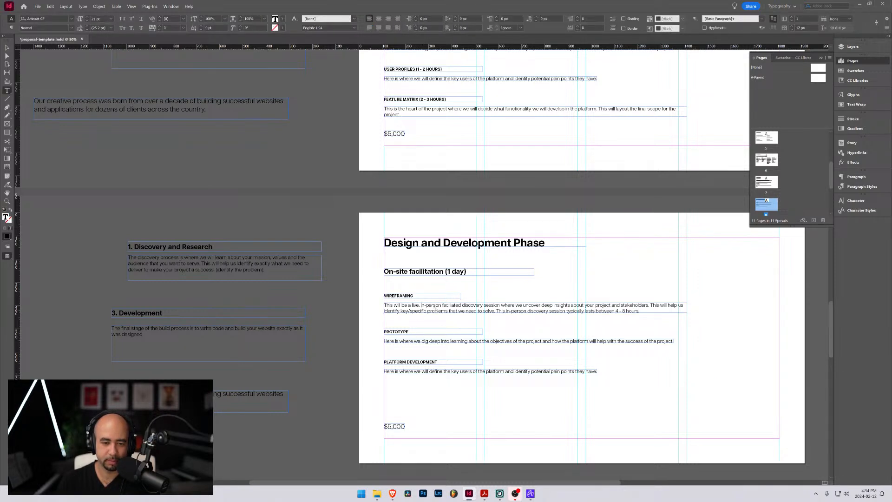
{"action": "key", "text": "ctrl+a"}
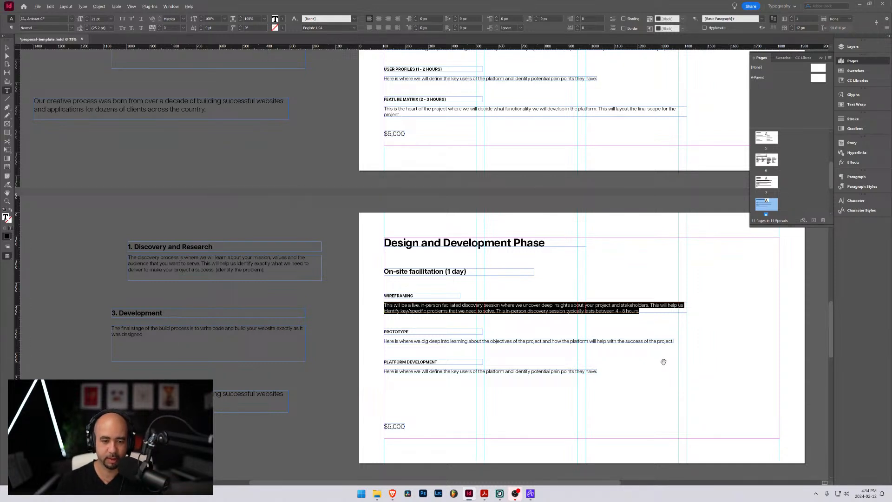
{"action": "scroll", "coordinate": [663, 361], "scroll_direction": "up", "scroll_amount": 1}
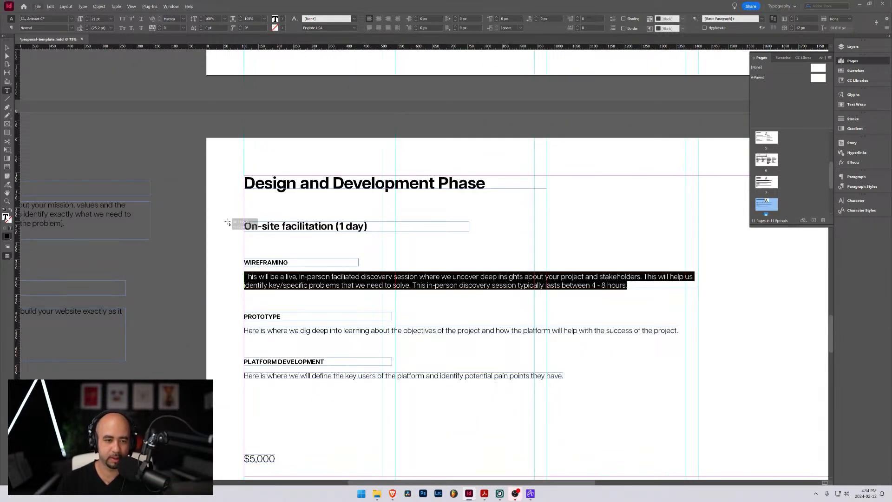
{"action": "left_click", "coordinate": [271, 242]}
Compare with the Discovery Phase page, and delete the "On-site facilitation (1 day)" subheading from the Design and Development Phase page
{"action": "scroll", "coordinate": [337, 231], "scroll_direction": "up", "scroll_amount": 5}
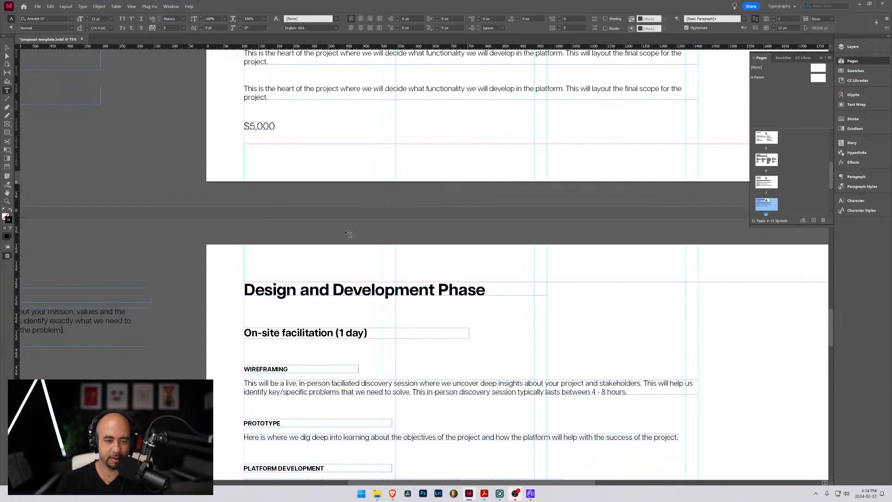
{"action": "scroll", "coordinate": [337, 231], "scroll_direction": "up", "scroll_amount": 3}
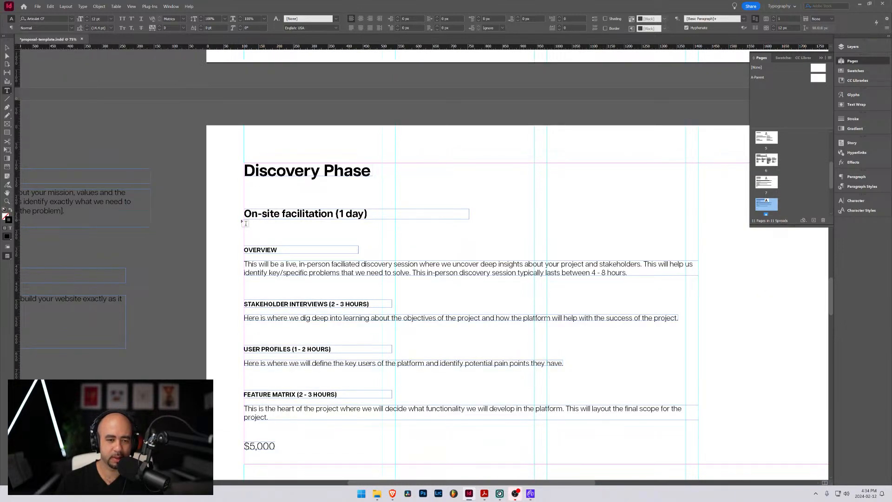
{"action": "scroll", "coordinate": [246, 223], "scroll_direction": "down", "scroll_amount": 7}
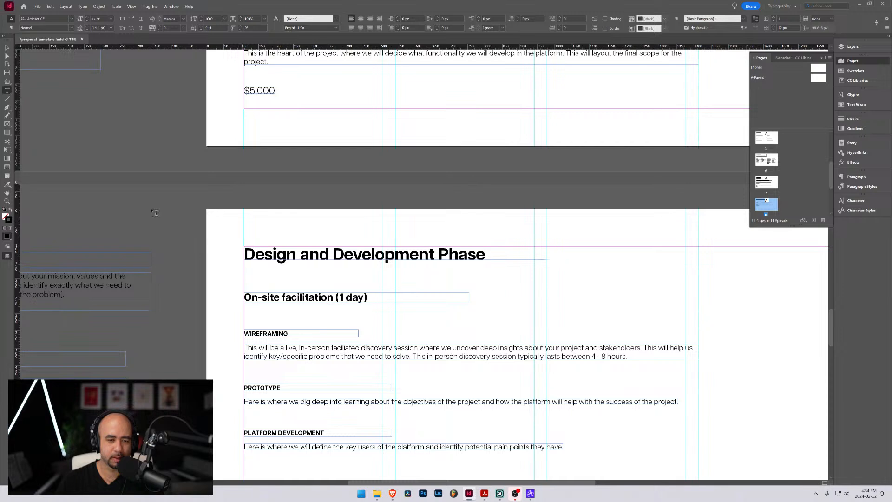
{"action": "left_click", "coordinate": [6, 48]}
{"action": "left_click", "coordinate": [281, 298]}
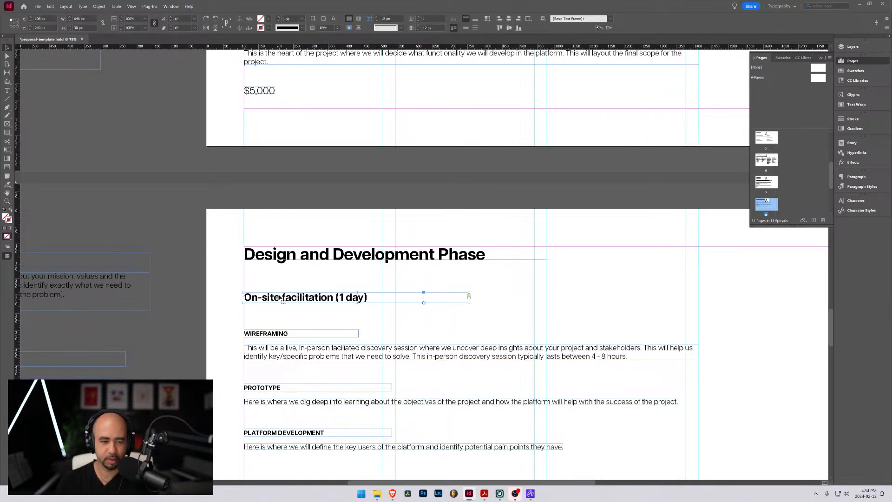
{"action": "key", "text": "Delete"}
Replace the description under the WIREFRAMING heading with "After we gather all information from our"
{"action": "scroll", "coordinate": [277, 293], "scroll_direction": "down", "scroll_amount": 2}
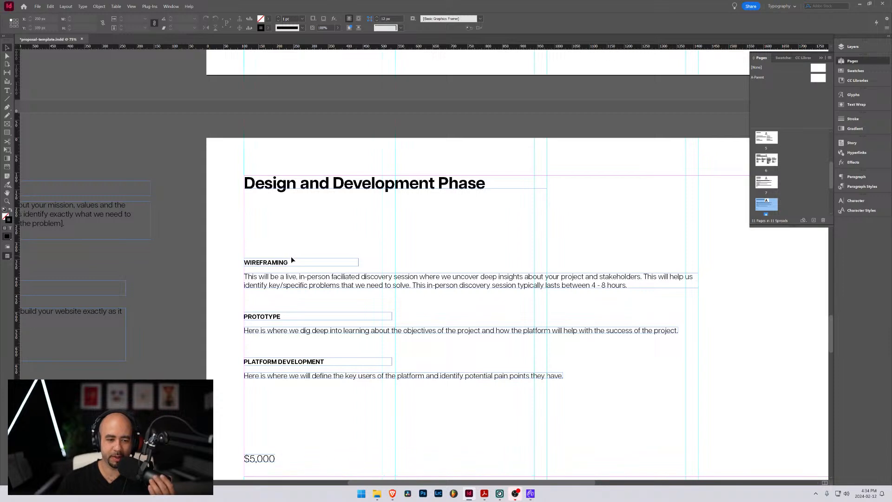
{"action": "double_click", "coordinate": [275, 281]}
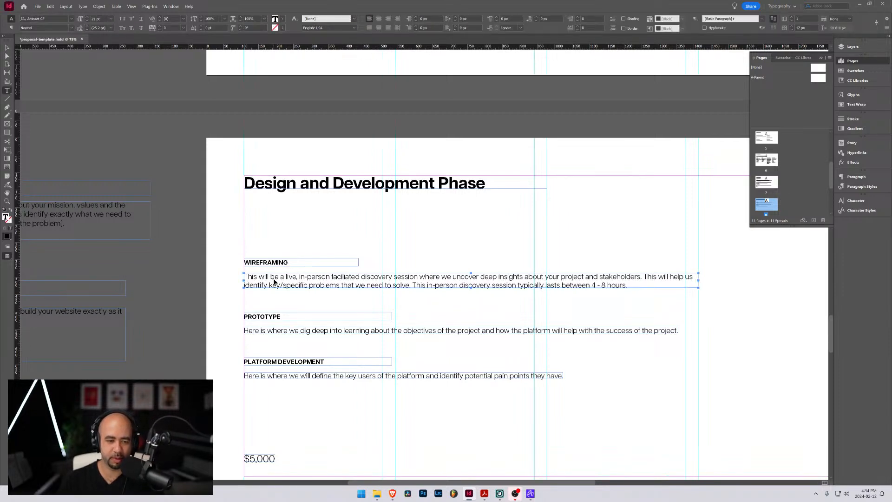
{"action": "key", "text": "ctrl+a"}
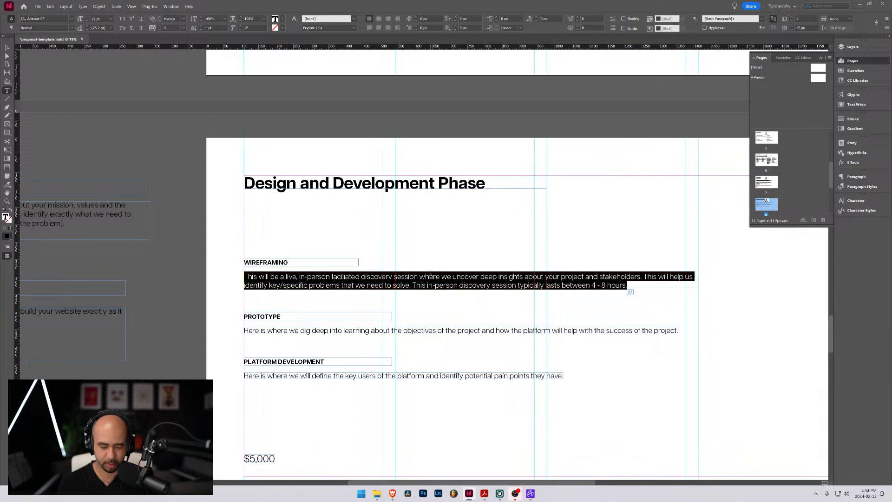
{"action": "type", "text": "After"}
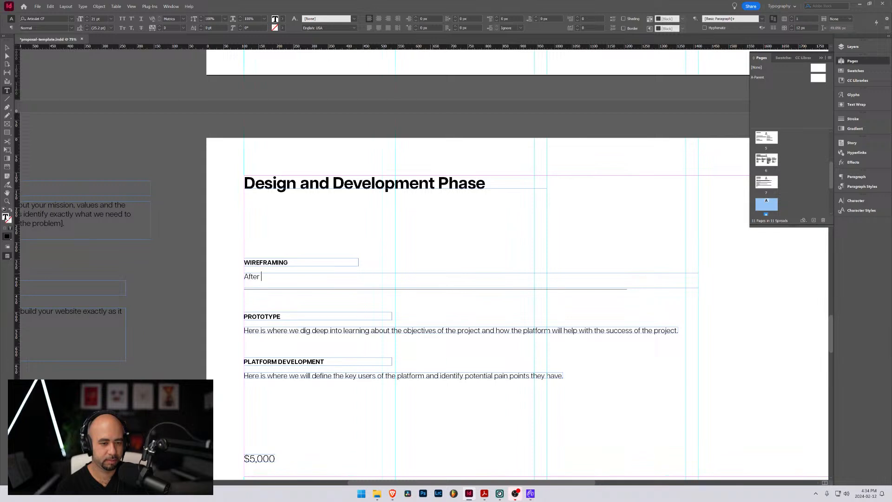
{"action": "type", "text": "our"}
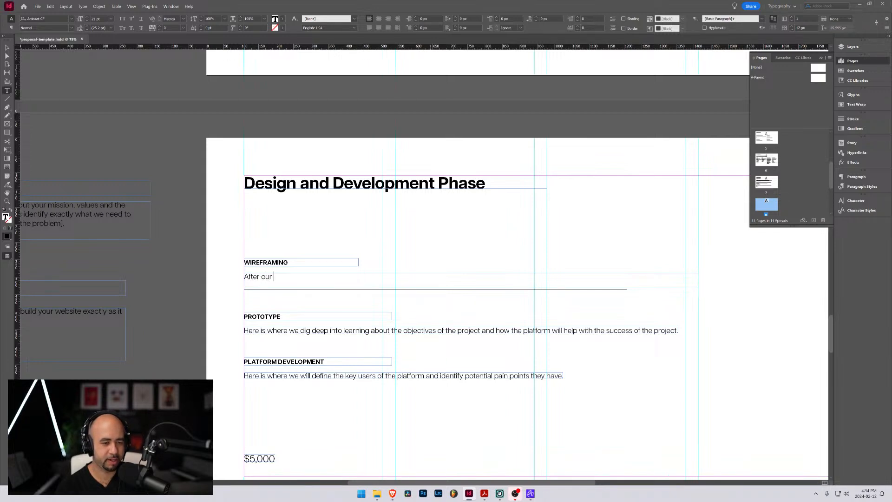
{"action": "key", "text": "BackSpace"}
{"action": "key", "text": "BackSpace"}
{"action": "key", "text": "BackSpace"}
{"action": "key", "text": "BackSpace"}
{"action": "type", "text": "we"}
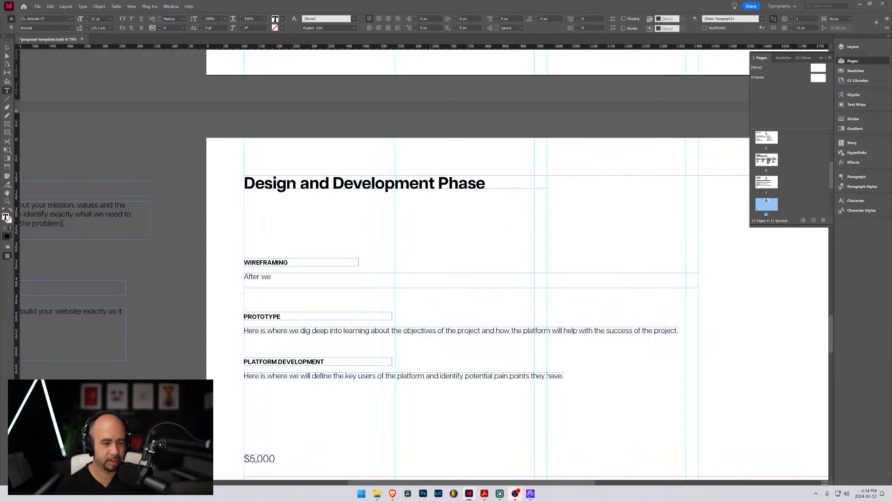
{"action": "type", "text": " gather all infromation"}
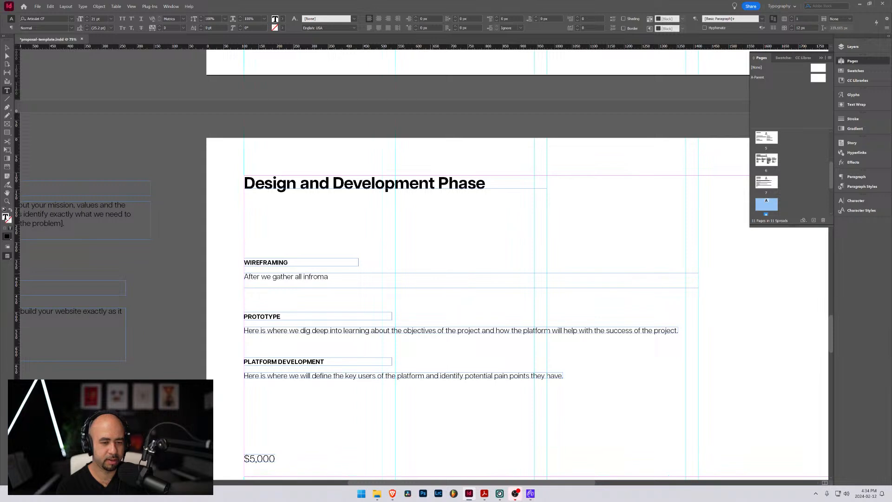
{"action": "key", "text": "BackSpace"}
{"action": "key", "text": "BackSpace"}
{"action": "key", "text": "BackSpace"}
{"action": "key", "text": "BackSpace"}
{"action": "key", "text": "BackSpace"}
{"action": "key", "text": "BackSpace"}
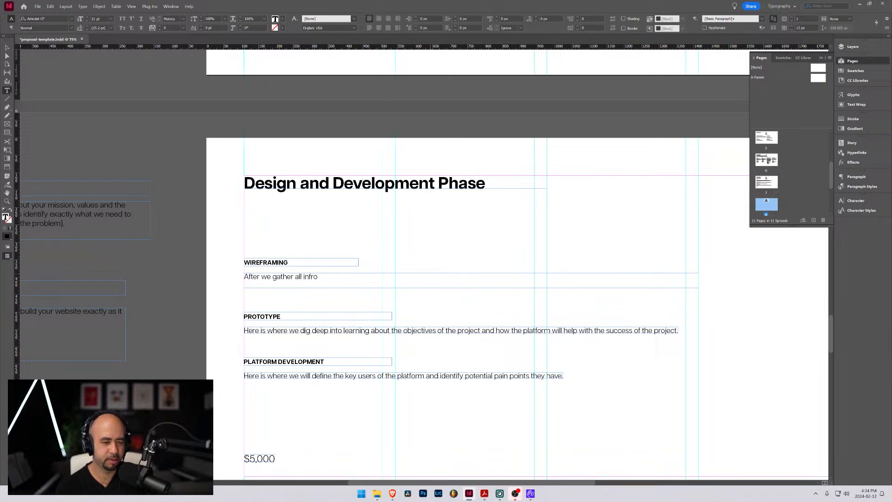
{"action": "type", "text": "ormation from "}
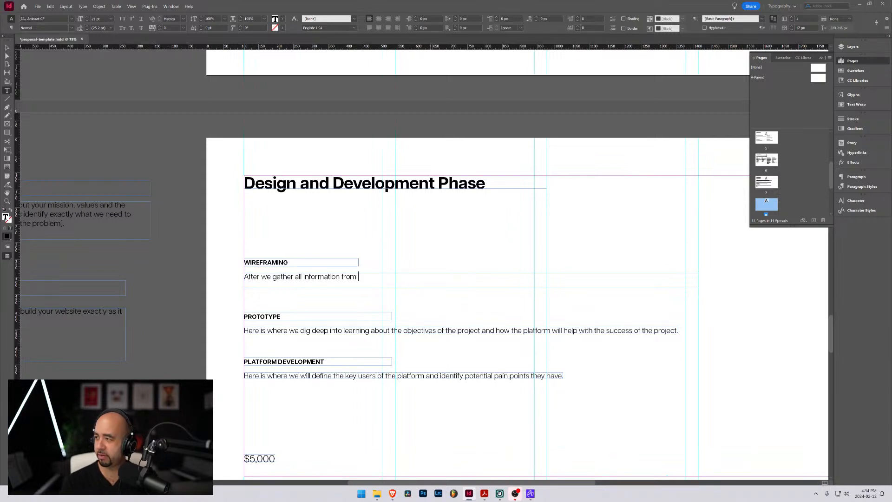
{"action": "type", "text": "our"}
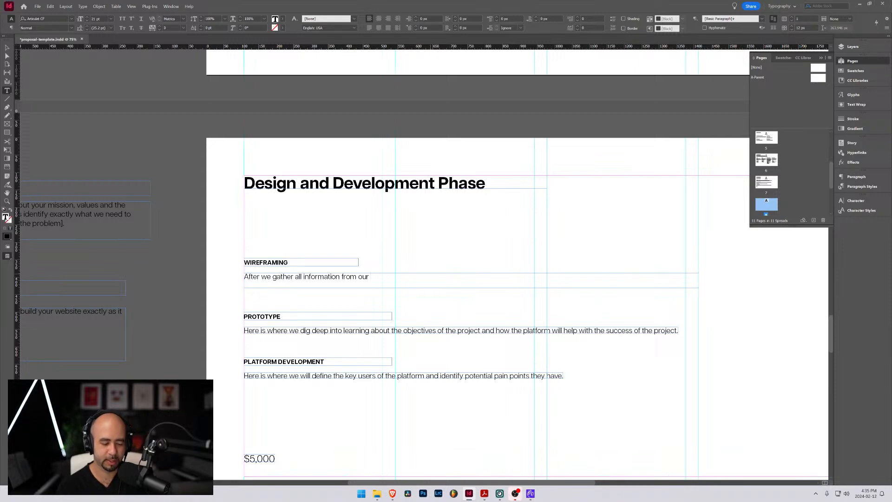
Check the Discovery Phase page and continue the WIREFRAMING description with "discovery phase, we will design a"
{"action": "scroll", "coordinate": [430, 273], "scroll_direction": "up", "scroll_amount": 10}
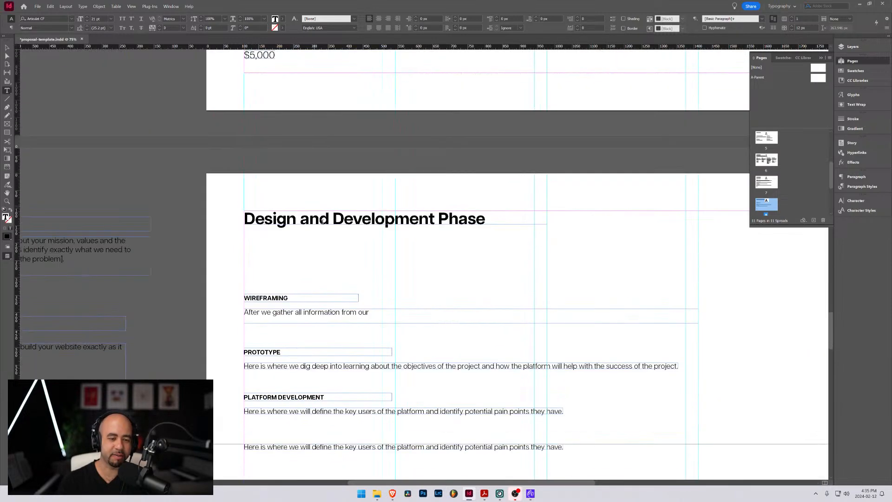
{"action": "scroll", "coordinate": [323, 222], "scroll_direction": "down", "scroll_amount": 1}
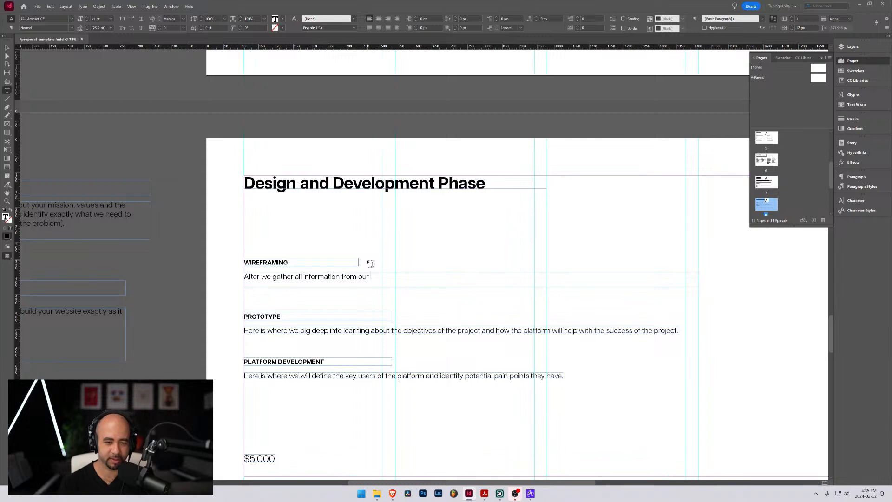
{"action": "type", "text": "disc"}
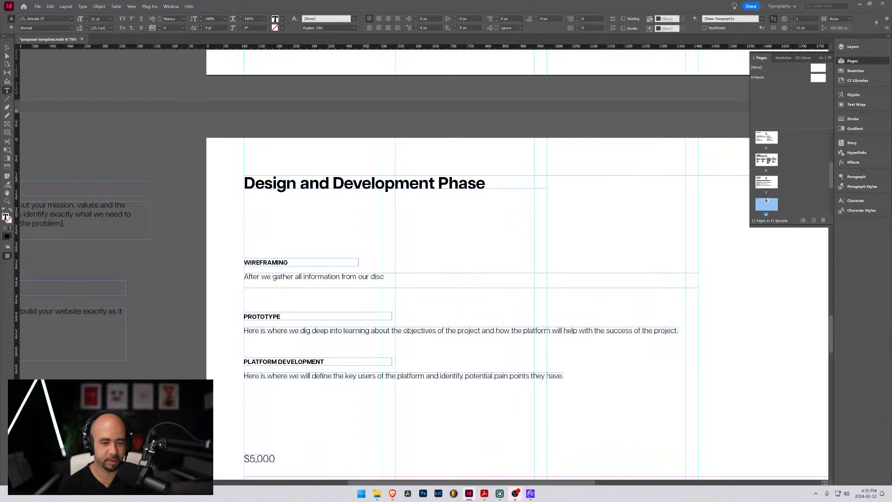
{"action": "type", "text": "overy phase, we will"}
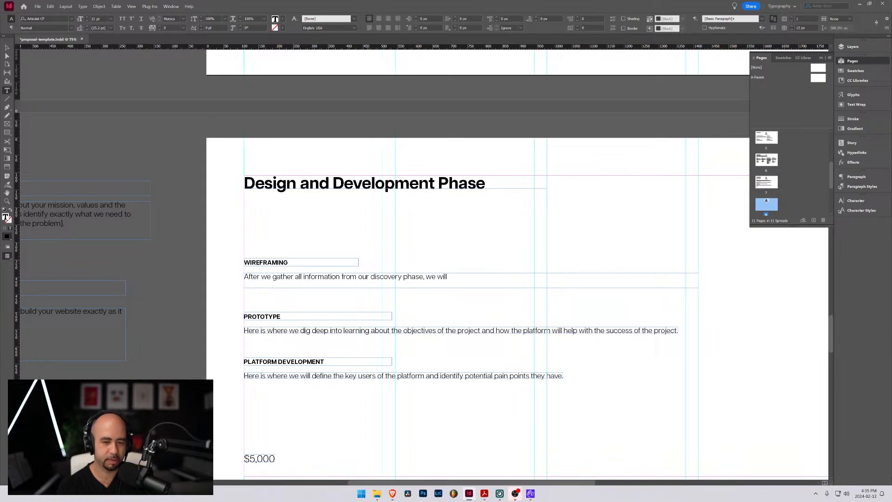
{"action": "type", "text": "put toge"}
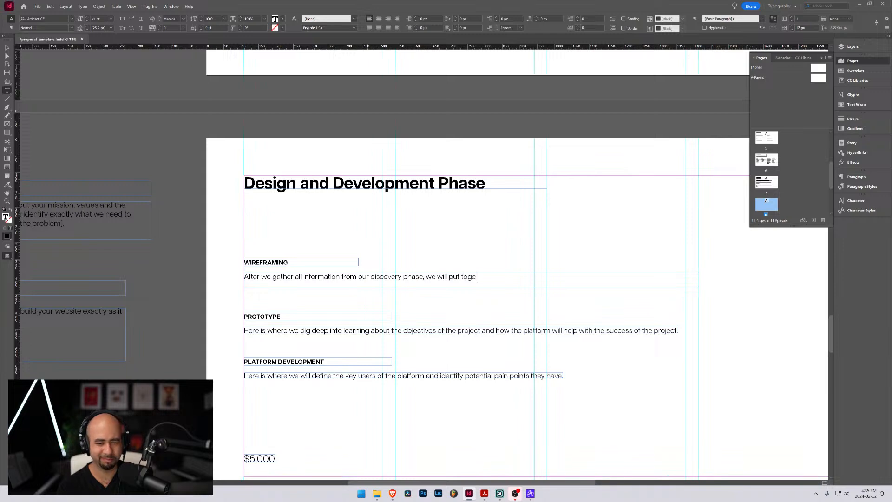
{"action": "key", "text": "BackSpace"}
{"action": "key", "text": "BackSpace"}
{"action": "key", "text": "BackSpace"}
{"action": "key", "text": "BackSpace"}
{"action": "key", "text": "BackSpace"}
{"action": "key", "text": "BackSpace"}
{"action": "key", "text": "BackSpace"}
{"action": "key", "text": "BackSpace"}
{"action": "type", "text": "design a"}
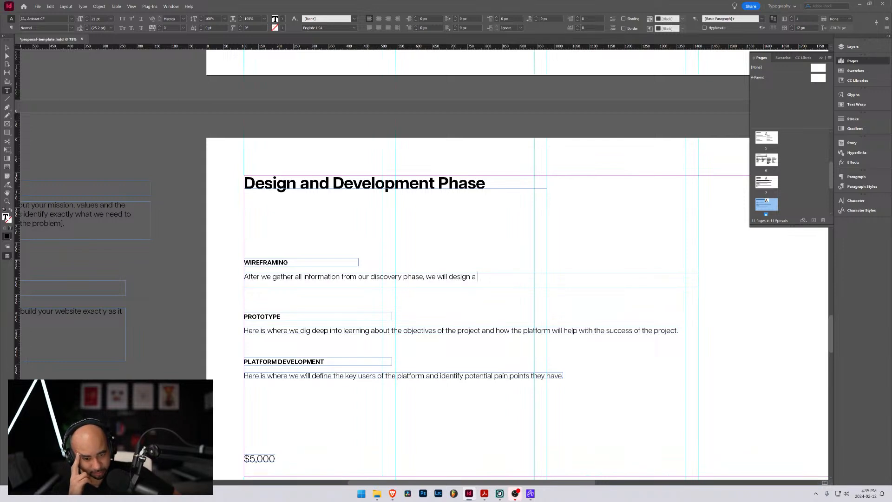
Extend the WIREFRAMING description with "wireframe which will act a bare-bones"
{"action": "type", "text": "wirefr"}
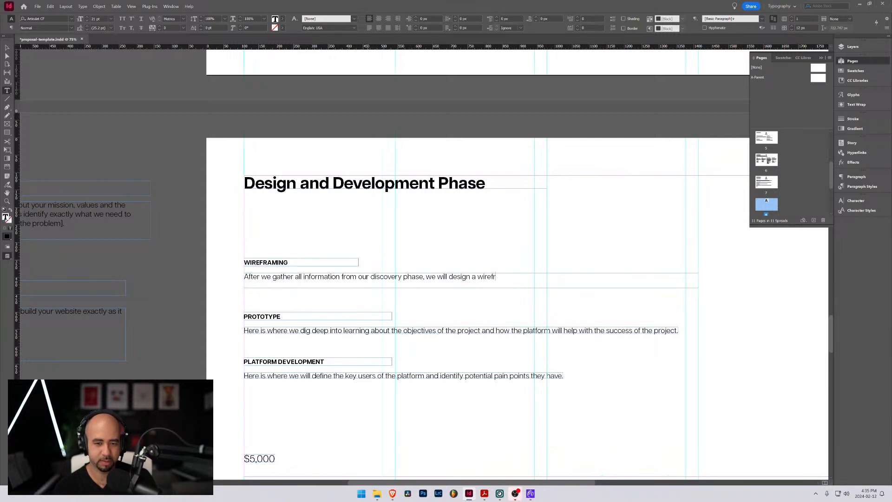
{"action": "type", "text": "ame which will "}
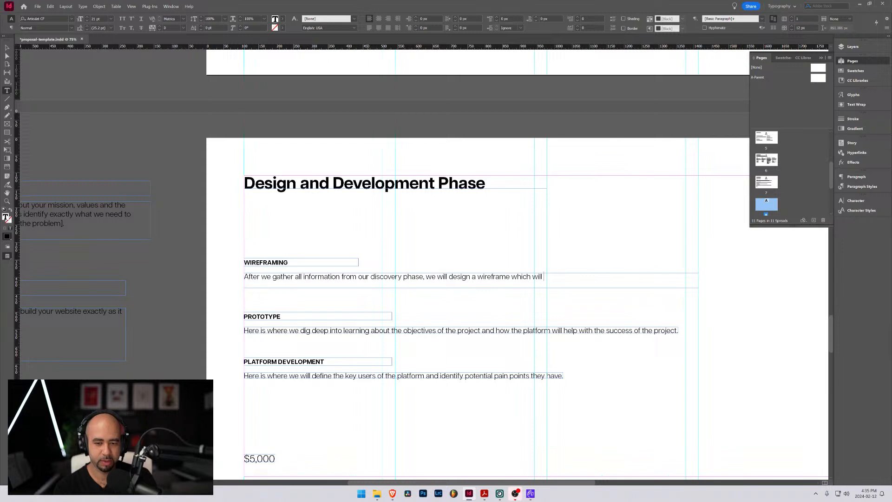
{"action": "type", "text": "act a "}
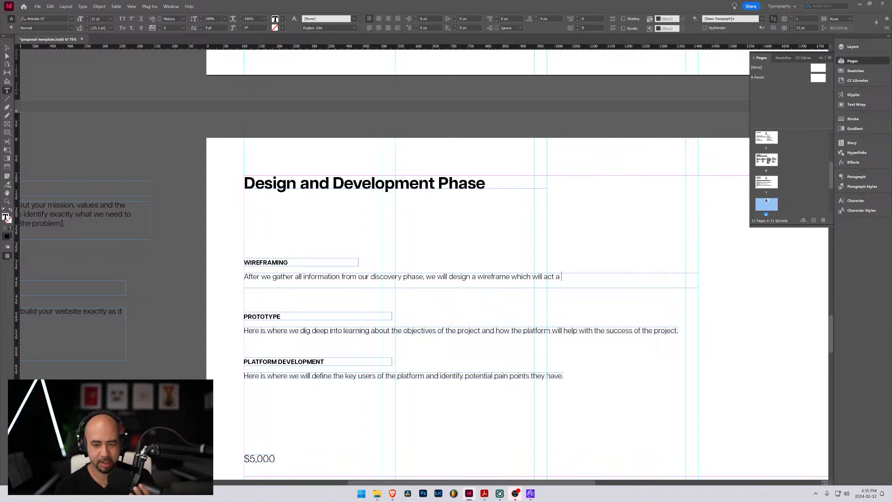
{"action": "type", "text": "bbareb"}
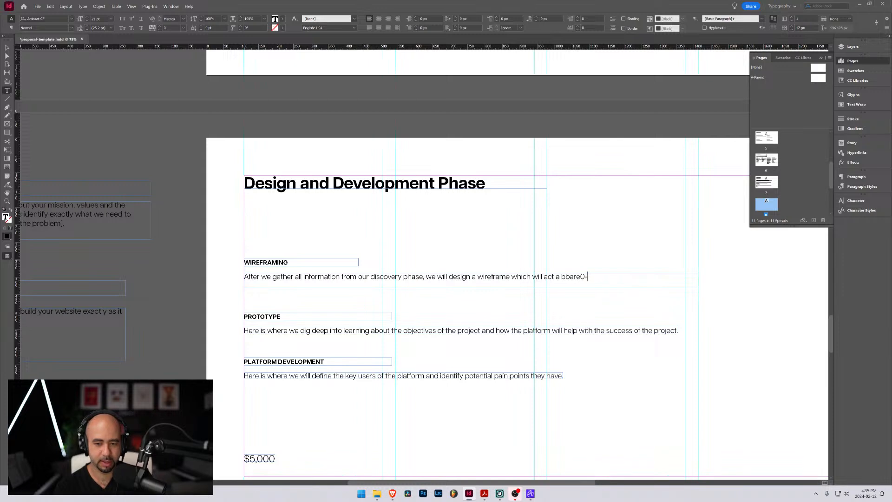
{"action": "key", "text": "BackSpace"}
{"action": "key", "text": "BackSpace"}
{"action": "key", "text": "BackSpace"}
{"action": "key", "text": "BackSpace"}
{"action": "key", "text": "BackSpace"}
{"action": "key", "text": "BackSpace"}
{"action": "type", "text": "are-bones "}
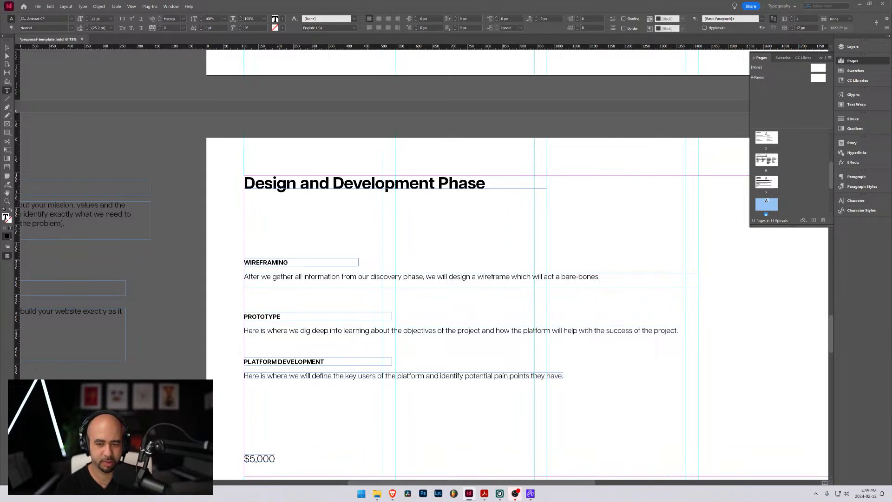
{"action": "type", "text": "version of thw a"}
Finish the WIREFRAMING description with "version of what the platform will look like." and correct "act a" to "act as"
{"action": "key", "text": "BackSpace"}
{"action": "key", "text": "BackSpace"}
{"action": "key", "text": "BackSpace"}
{"action": "key", "text": "BackSpace"}
{"action": "key", "text": "BackSpace"}
{"action": "type", "text": "wa"}
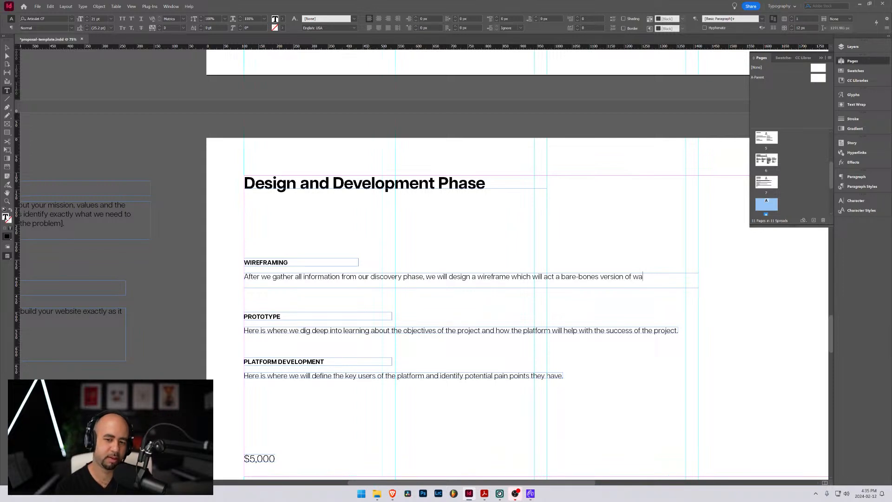
{"action": "key", "text": "BackSpace"}
{"action": "type", "text": "hat the palt"}
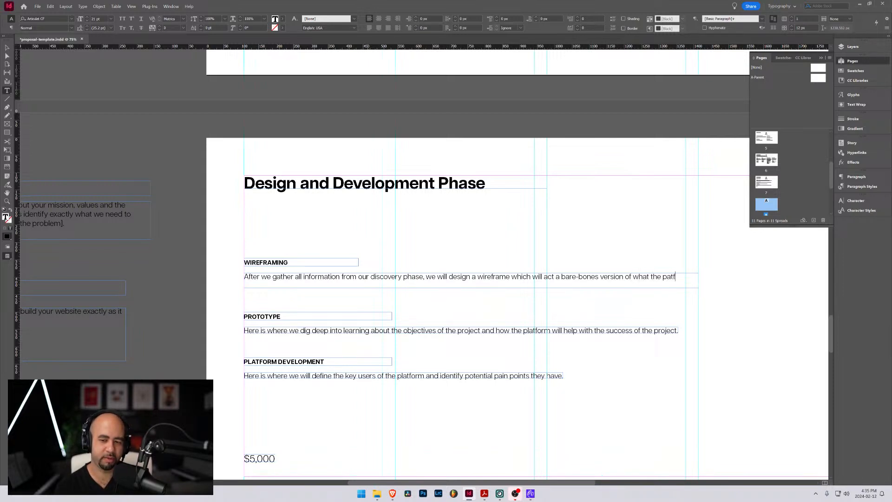
{"action": "key", "text": "BackSpace"}
{"action": "key", "text": "BackSpace"}
{"action": "key", "text": "BackSpace"}
{"action": "type", "text": "latform wi"}
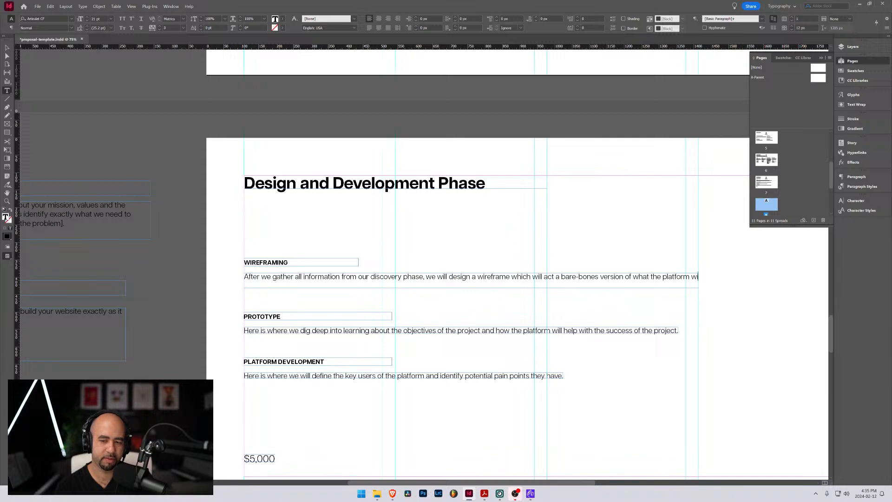
{"action": "type", "text": "ll look like."}
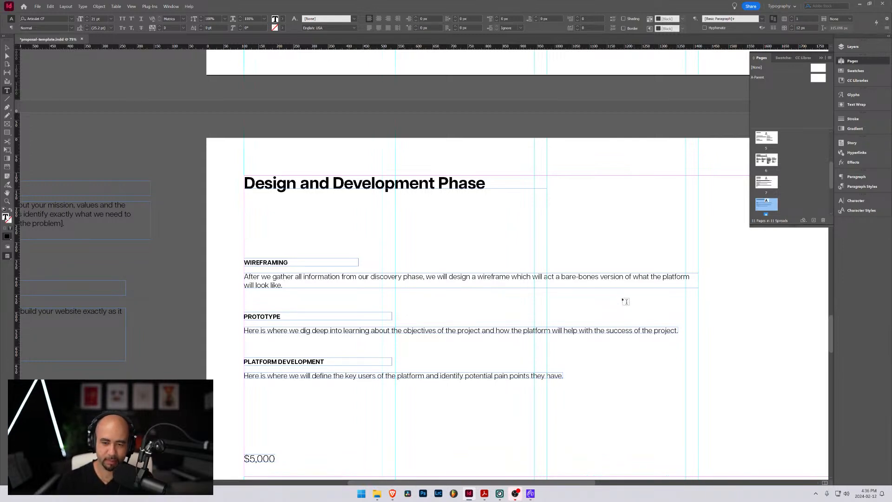
{"action": "left_click", "coordinate": [561, 276]}
{"action": "type", "text": "s"}
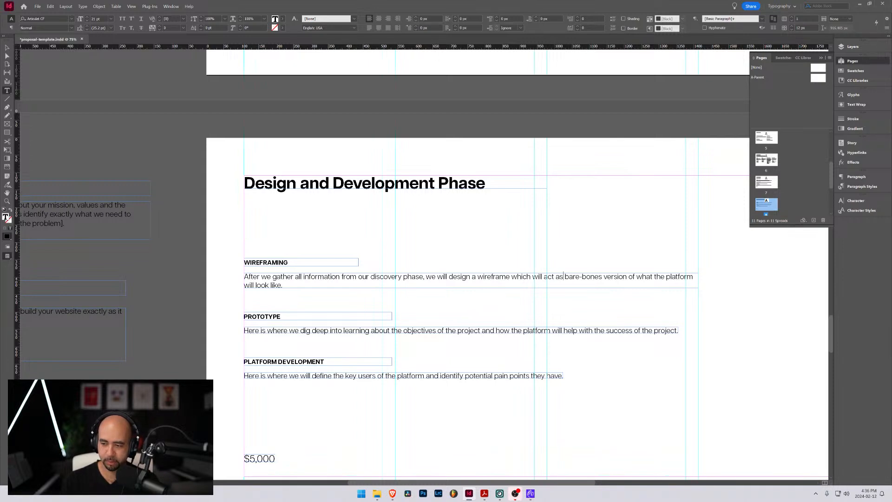
Switch to The Futur window in Brave to view The Perfect Proposal course among the enrolled courses, then minimize the browser
{"action": "key", "text": "alt+Tab"}
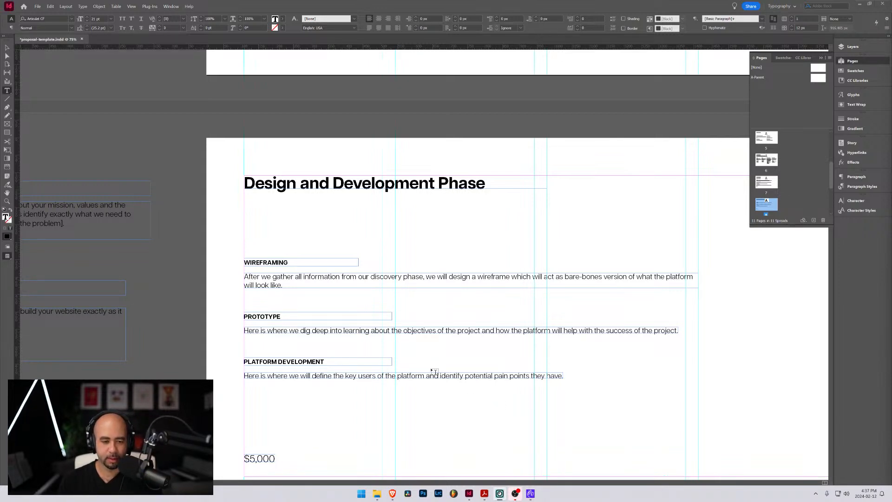
{"action": "scroll", "coordinate": [335, 360], "scroll_direction": "down", "scroll_amount": 3}
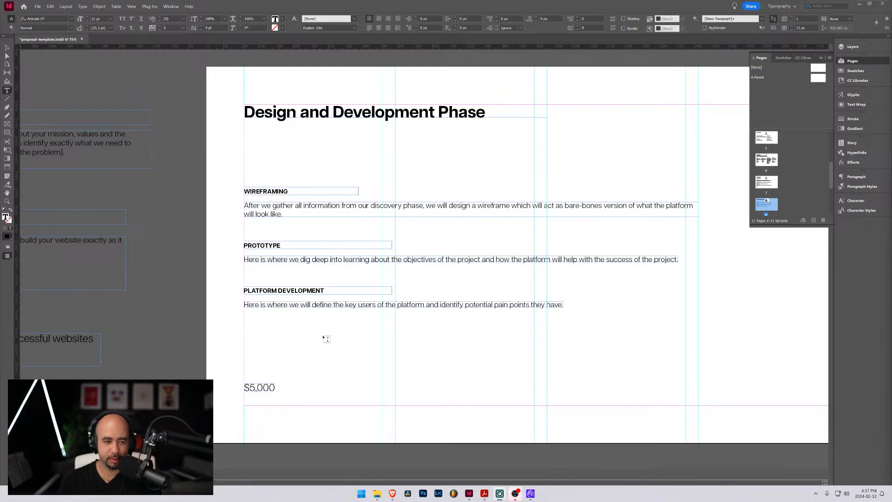
{"action": "scroll", "coordinate": [325, 338], "scroll_direction": "up", "scroll_amount": 3}
{"action": "mouse_move", "coordinate": [393, 493]}
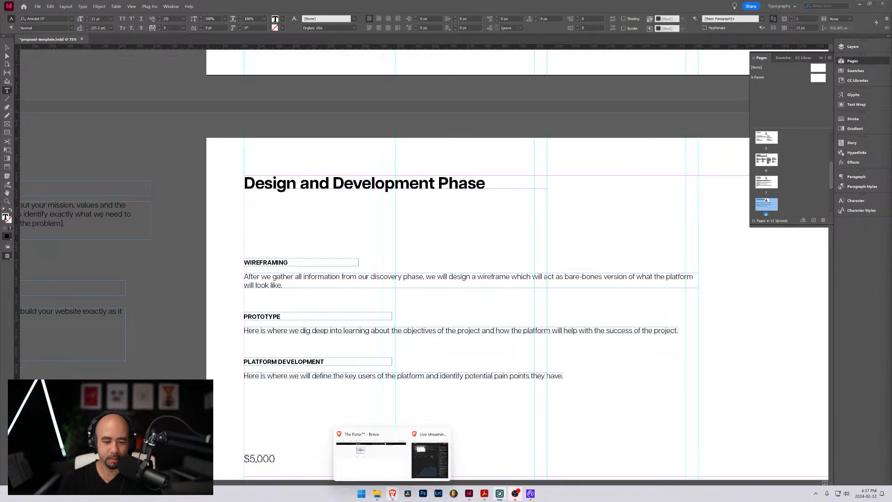
{"action": "left_click", "coordinate": [379, 464]}
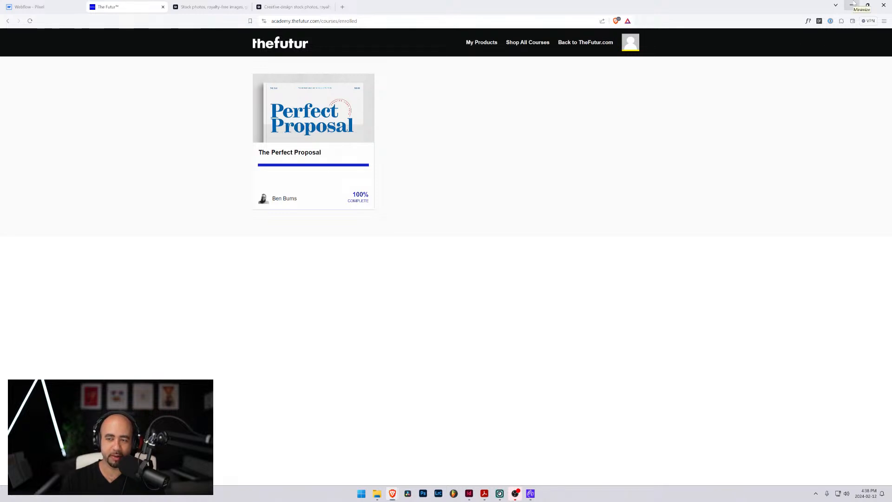
{"action": "left_click", "coordinate": [854, 5]}
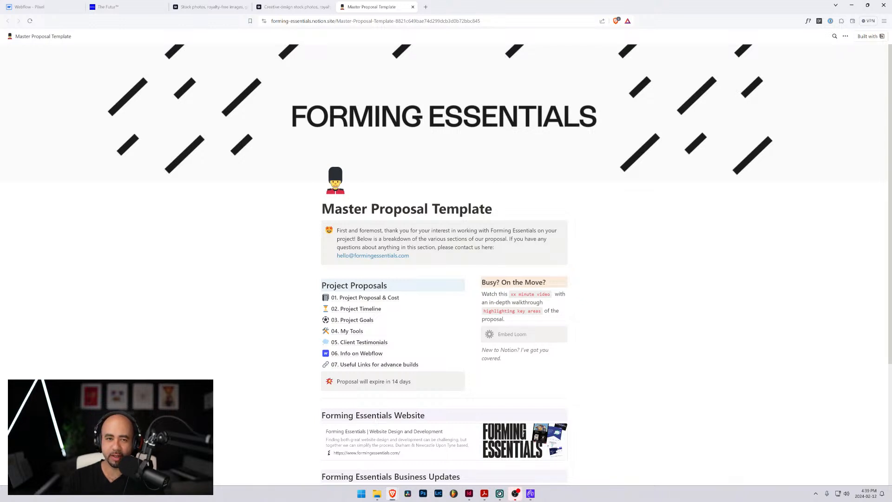
Look over the Master Proposal Template overview page, from the Project Proposals list to the Forming Essentials Business Updates section
{"action": "scroll", "coordinate": [444, 261], "scroll_direction": "down", "scroll_amount": 2}
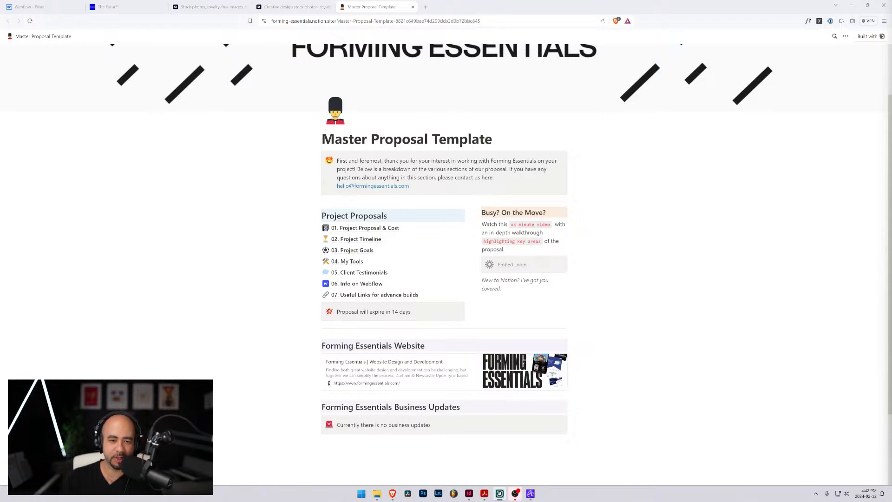
{"action": "scroll", "coordinate": [437, 263], "scroll_direction": "down", "scroll_amount": 2}
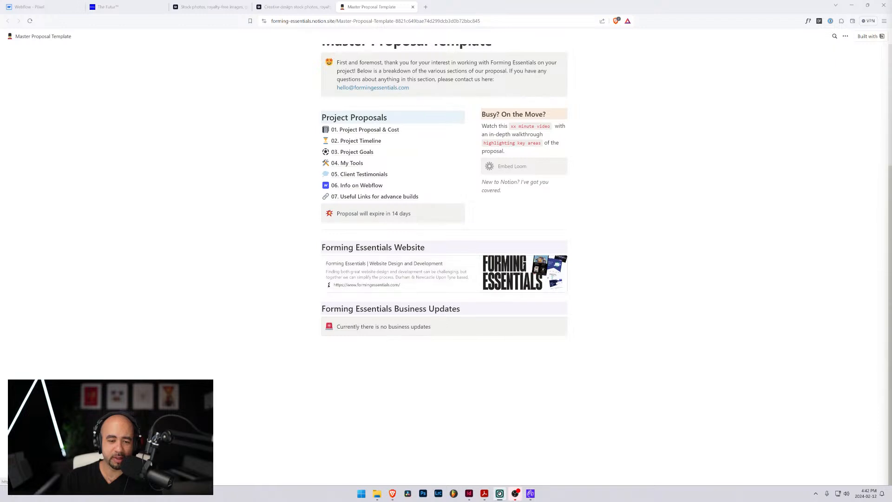
{"action": "scroll", "coordinate": [432, 306], "scroll_direction": "up", "scroll_amount": 4}
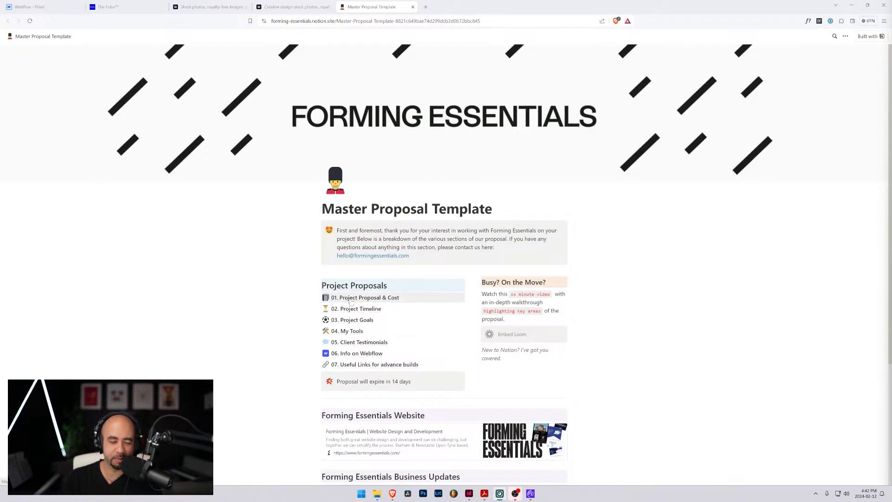
{"action": "scroll", "coordinate": [351, 303], "scroll_direction": "down", "scroll_amount": 2}
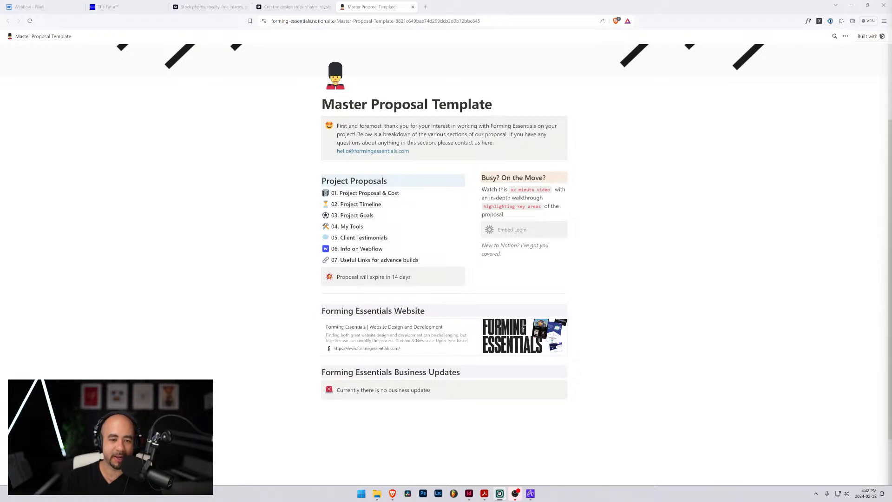
Open the 01. Project Proposal & Cost page and review its Design Phase, Webflow Development Phase, page list and inclusions
{"action": "left_click", "coordinate": [357, 195]}
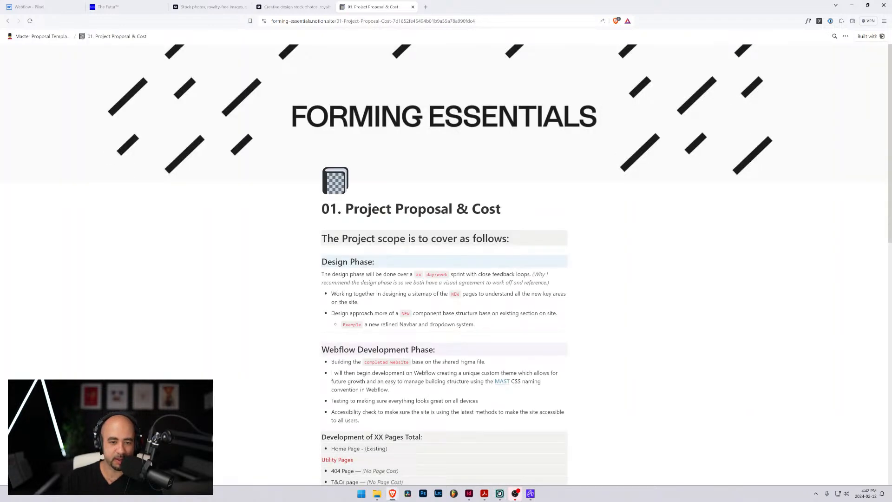
{"action": "scroll", "coordinate": [444, 265], "scroll_direction": "down", "scroll_amount": 3}
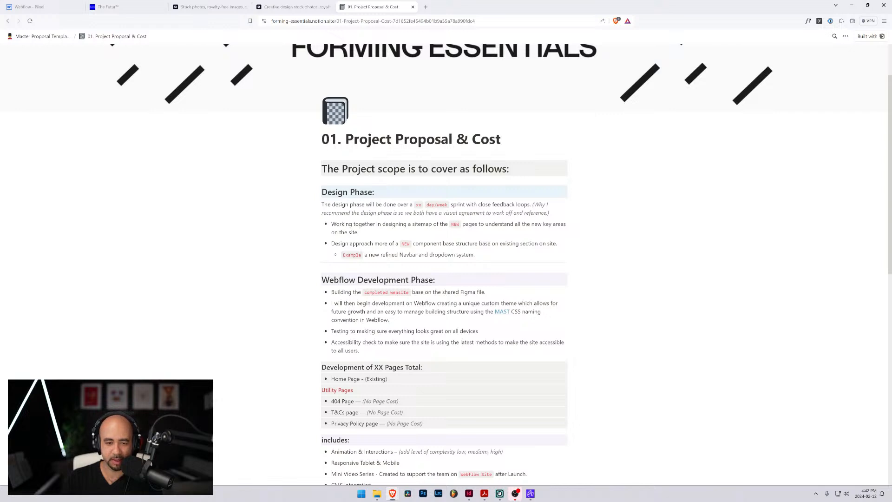
{"action": "left_click_drag", "start_coordinate": [450, 224], "coordinate": [466, 224]}
{"action": "left_click", "coordinate": [465, 224]}
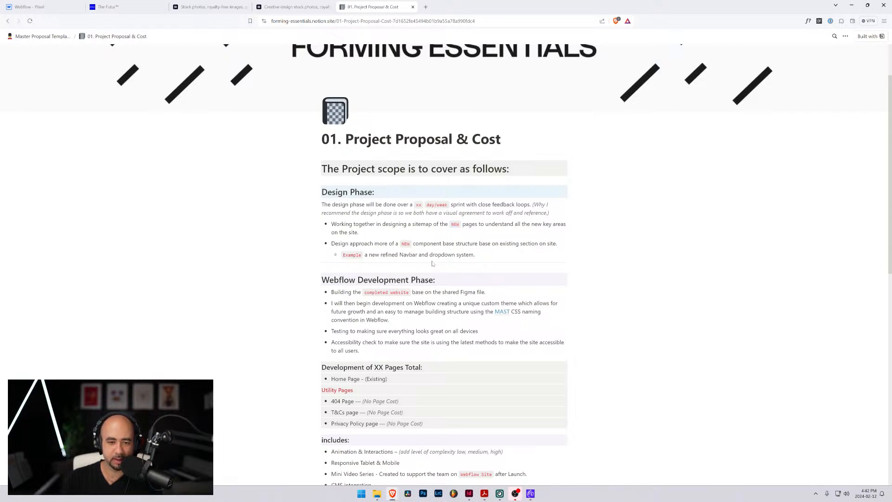
{"action": "scroll", "coordinate": [443, 265], "scroll_direction": "down", "scroll_amount": 2}
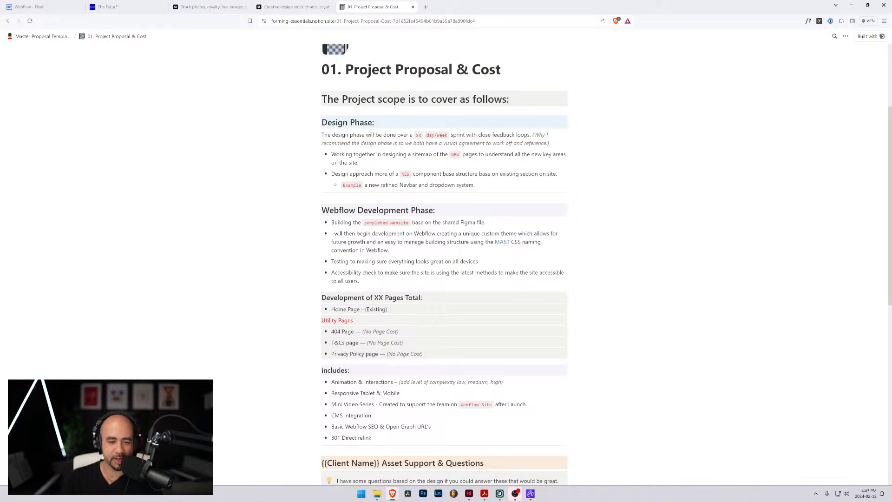
{"action": "scroll", "coordinate": [443, 264], "scroll_direction": "down", "scroll_amount": 2}
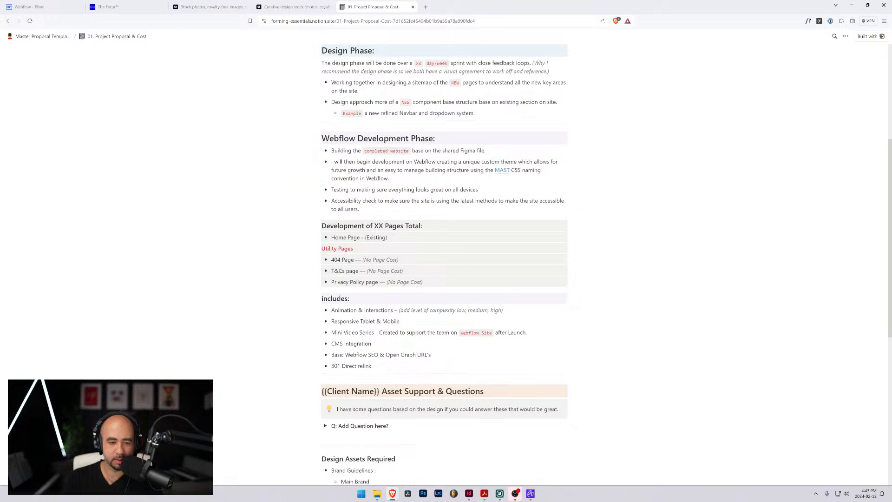
{"action": "scroll", "coordinate": [444, 264], "scroll_direction": "down", "scroll_amount": 3}
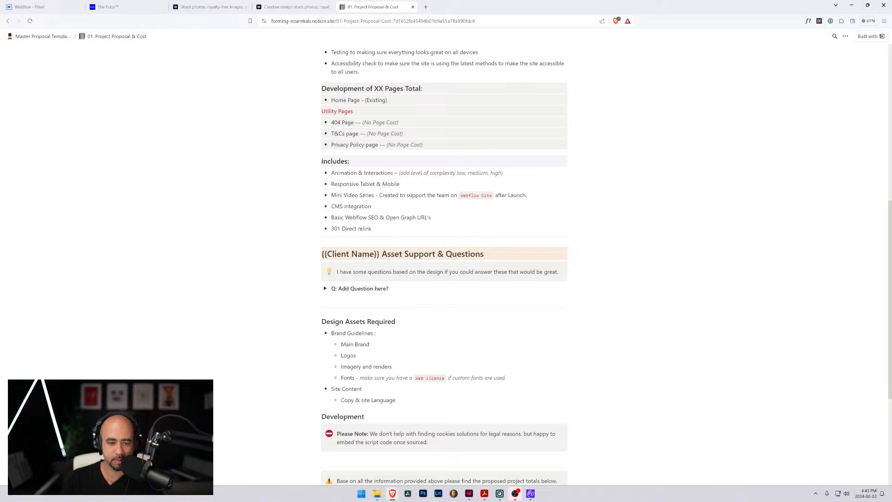
Examine the Design Assets Required list and the Development note about cookie solutions
{"action": "left_click_drag", "start_coordinate": [321, 322], "coordinate": [371, 344]}
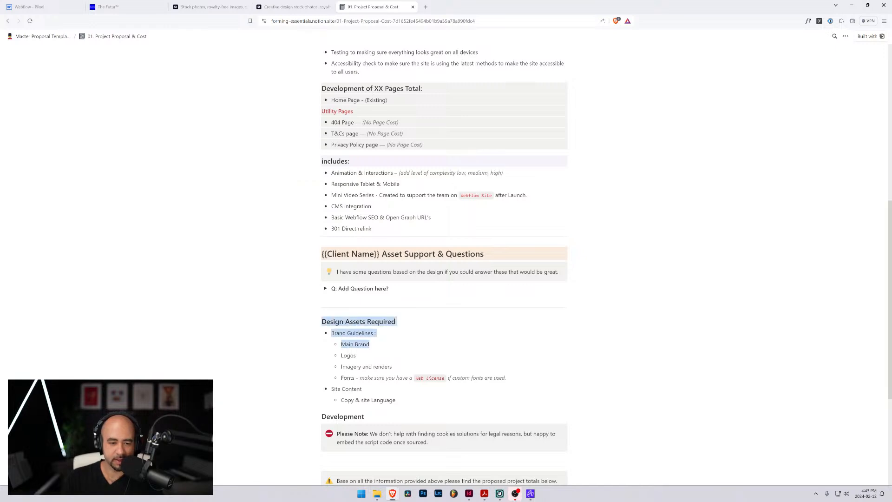
{"action": "left_click", "coordinate": [372, 345]}
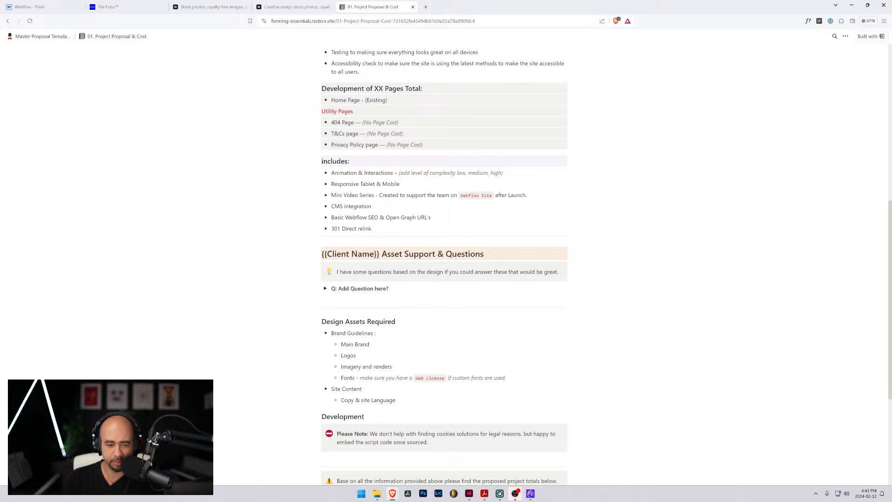
{"action": "scroll", "coordinate": [443, 260], "scroll_direction": "down", "scroll_amount": 1}
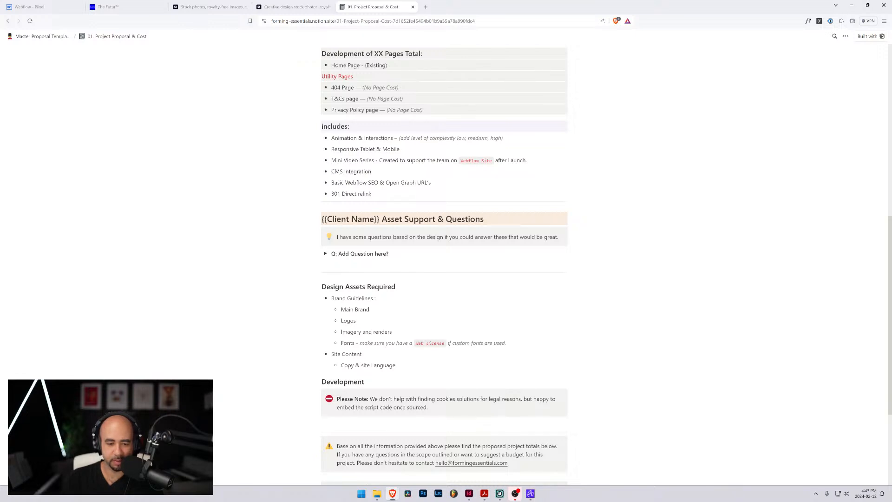
{"action": "left_click_drag", "start_coordinate": [399, 399], "coordinate": [504, 399]}
Expand the Project total Breakdown to view its cost lines, collapse it, and skim back through the proposal page
{"action": "scroll", "coordinate": [444, 264], "scroll_direction": "down", "scroll_amount": 4}
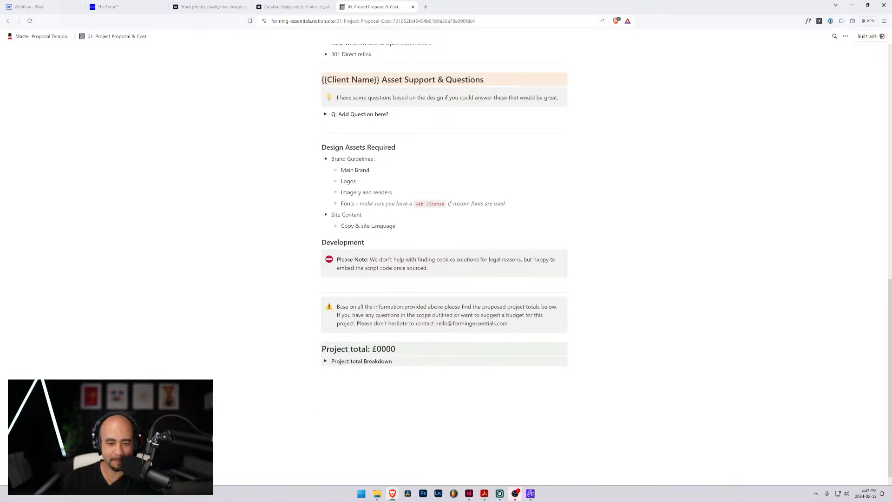
{"action": "left_click", "coordinate": [325, 362]}
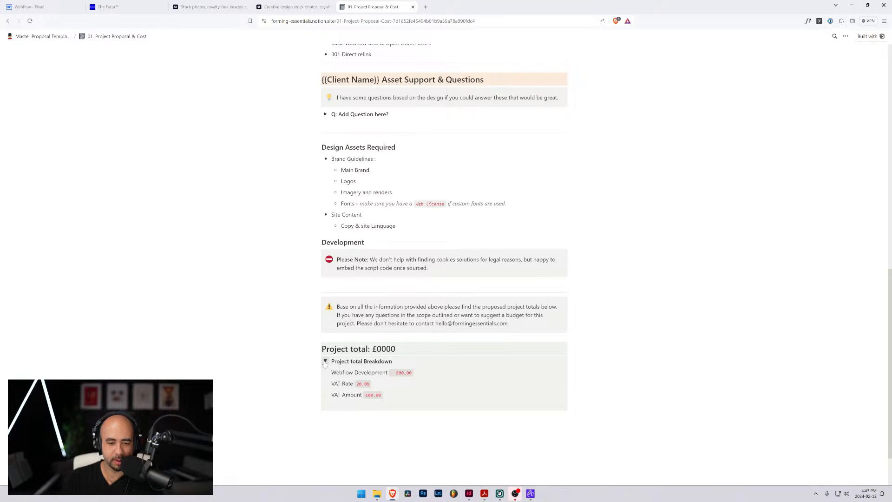
{"action": "left_click", "coordinate": [325, 362]}
{"action": "scroll", "coordinate": [325, 365], "scroll_direction": "up", "scroll_amount": 10}
{"action": "scroll", "coordinate": [325, 365], "scroll_direction": "down", "scroll_amount": 1}
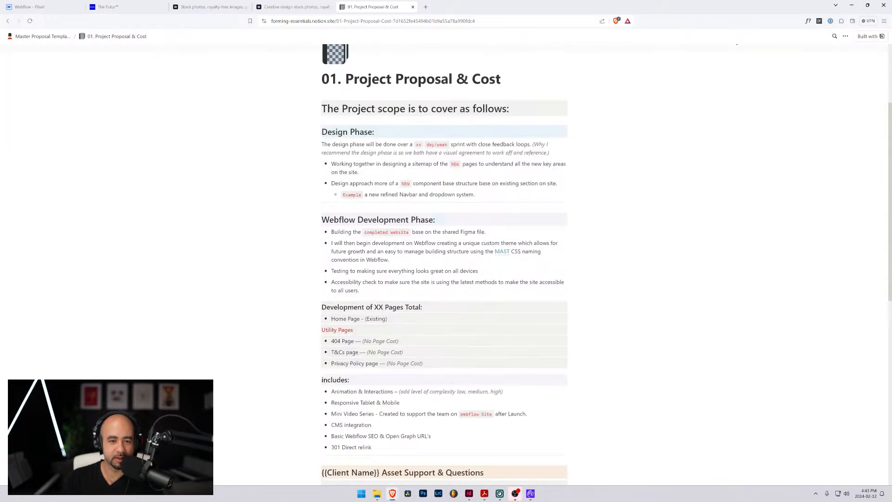
{"action": "scroll", "coordinate": [444, 279], "scroll_direction": "down", "scroll_amount": 10}
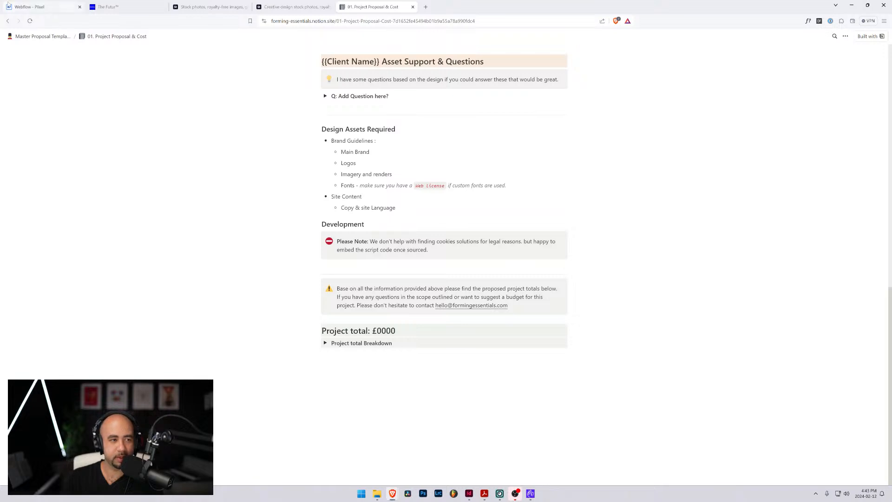
Go back to the Master Proposal Template, open 02. Project Timeline, and review its deliverables and Project Timeline Estimate calendar
{"action": "left_click", "coordinate": [42, 36]}
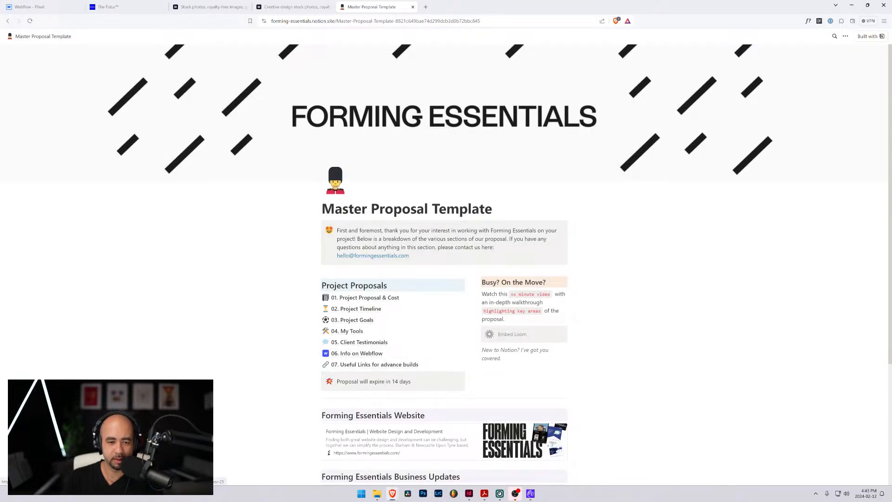
{"action": "left_click", "coordinate": [360, 309]}
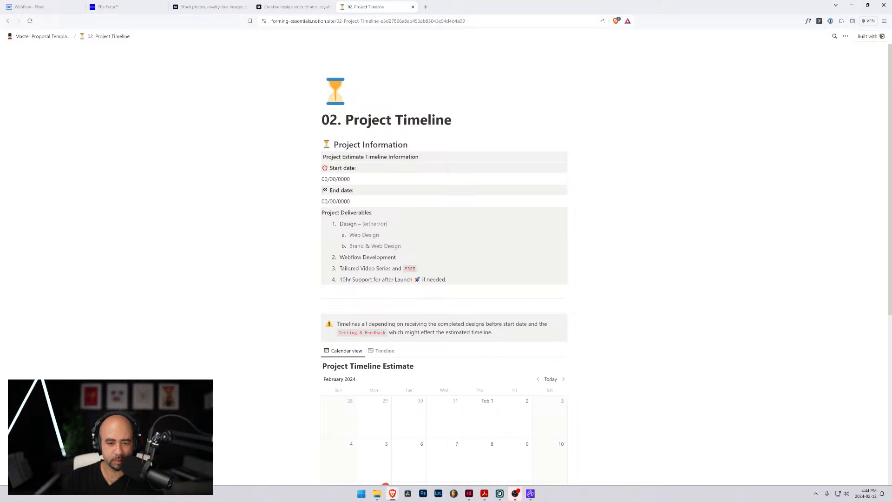
{"action": "scroll", "coordinate": [444, 279], "scroll_direction": "down", "scroll_amount": 4}
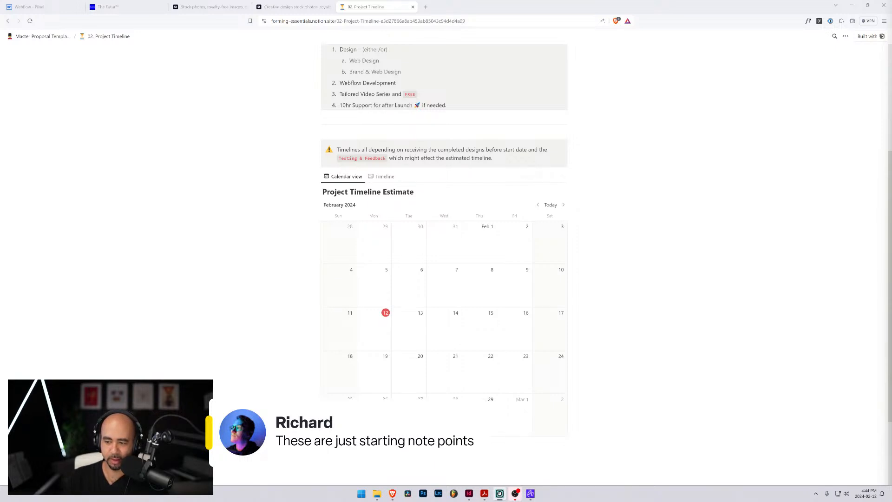
{"action": "scroll", "coordinate": [444, 265], "scroll_direction": "down", "scroll_amount": 2}
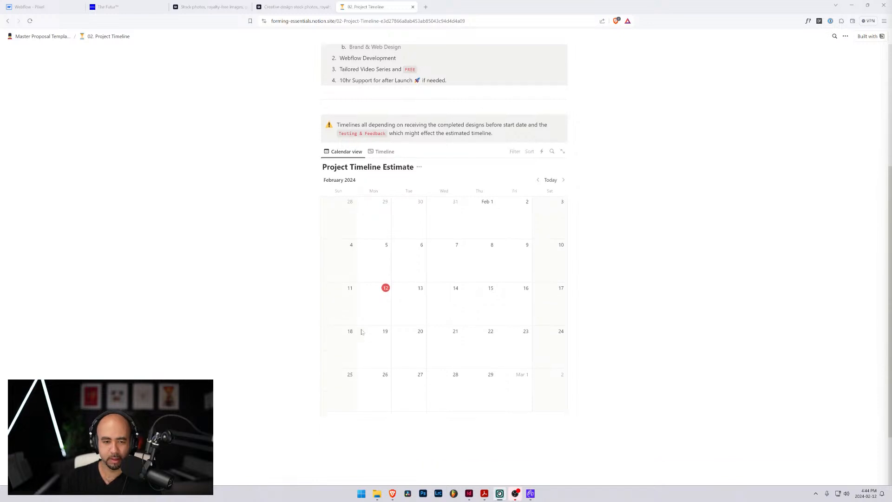
{"action": "scroll", "coordinate": [444, 264], "scroll_direction": "up", "scroll_amount": 7}
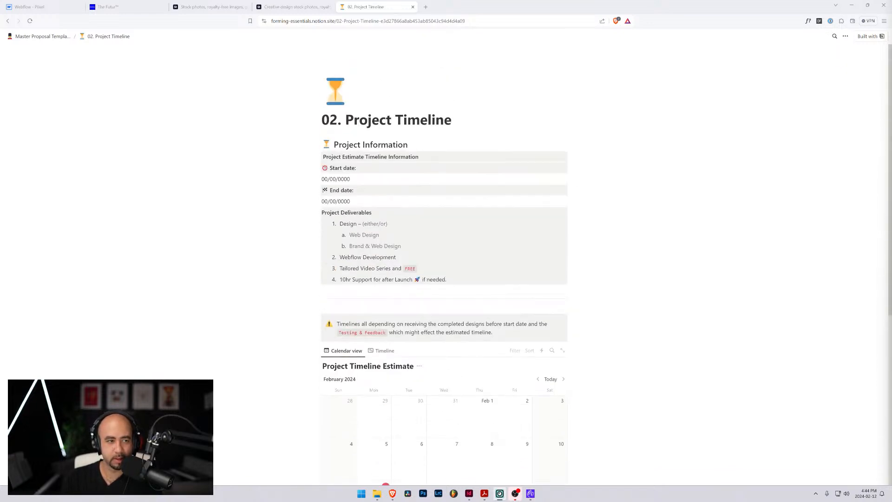
View the 03. Project Goals page from the Master Proposal Template and return to the overview
{"action": "left_click", "coordinate": [41, 36]}
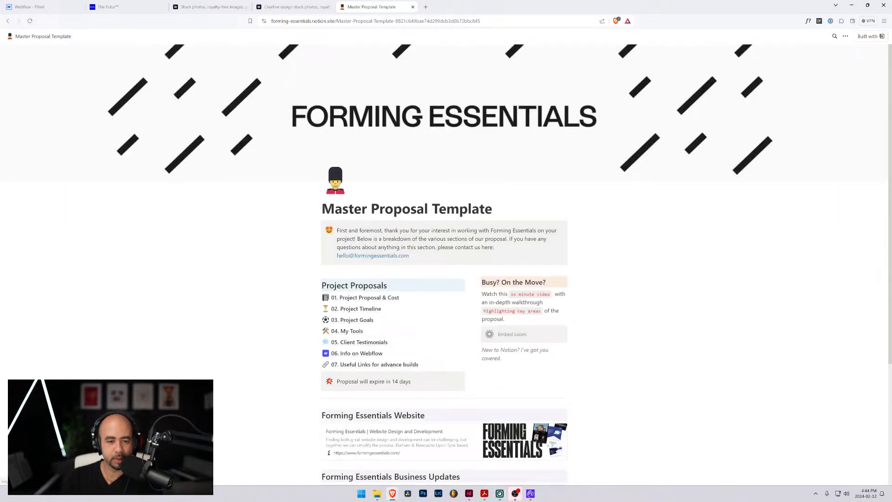
{"action": "left_click", "coordinate": [360, 320]}
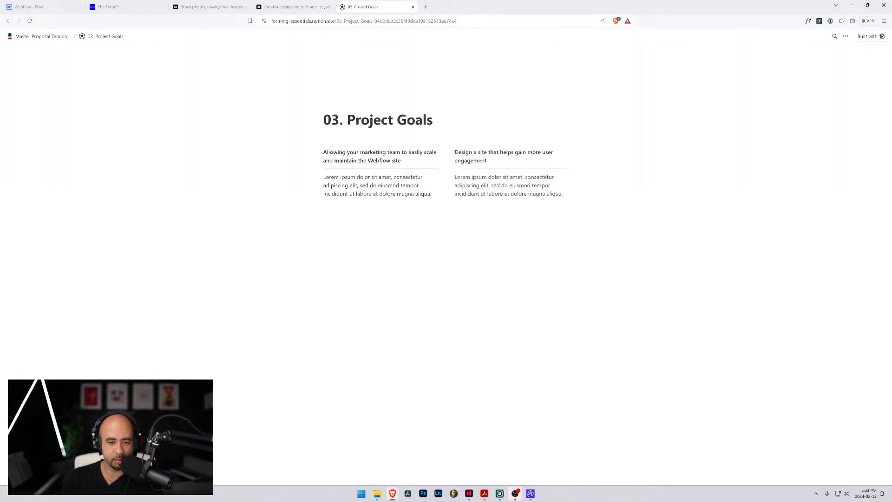
{"action": "left_click", "coordinate": [48, 38]}
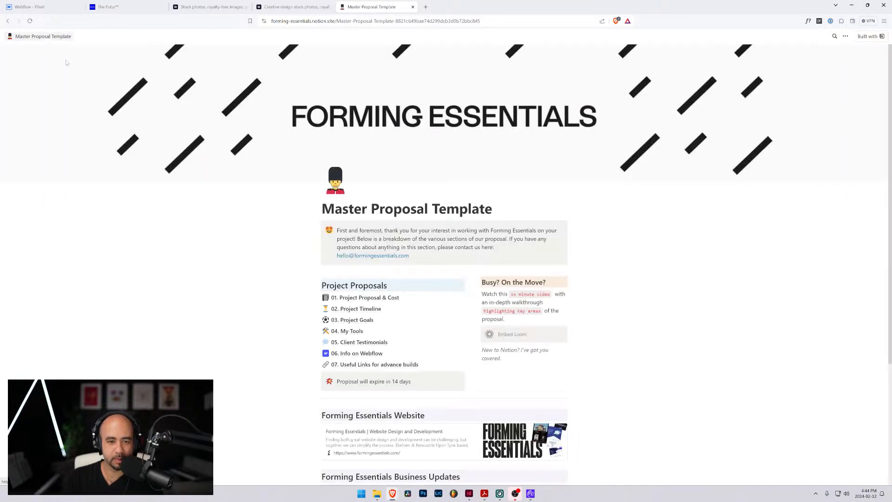
Open the 04. My Tools page from the template overview and look through its tool categories from Design Tools to Feedback
{"action": "left_click", "coordinate": [341, 336]}
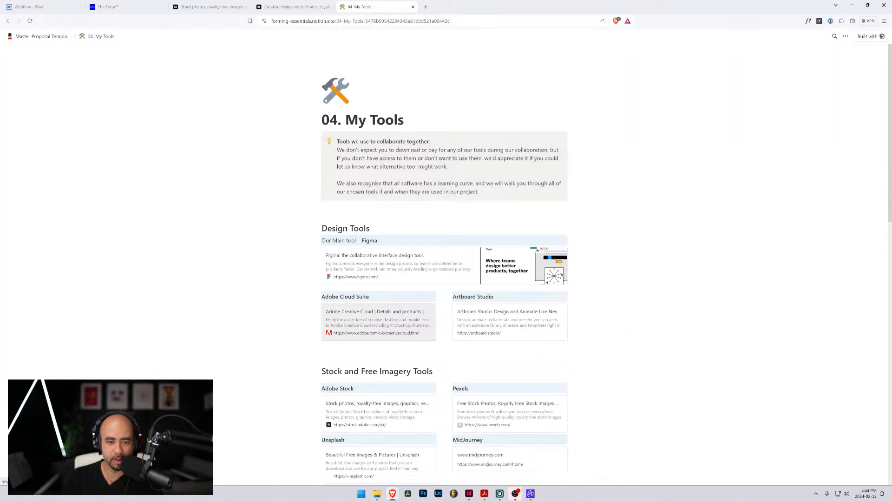
{"action": "left_click", "coordinate": [39, 37]}
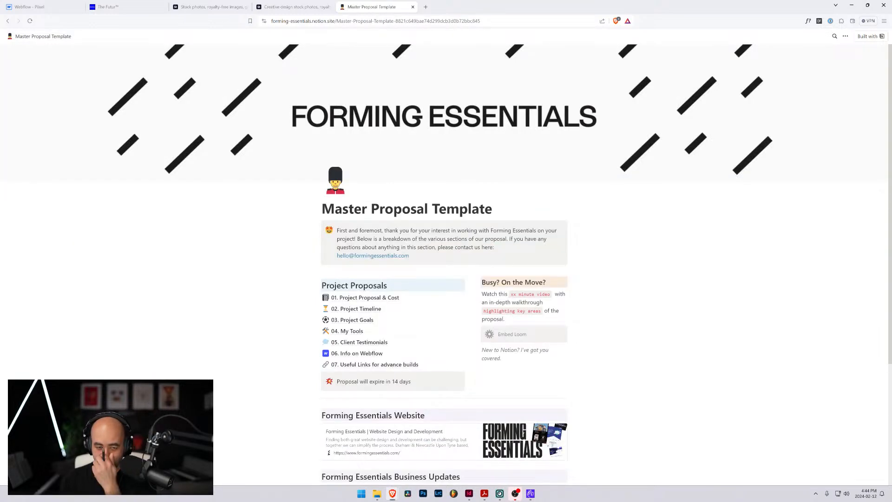
{"action": "scroll", "coordinate": [348, 260], "scroll_direction": "down", "scroll_amount": 2}
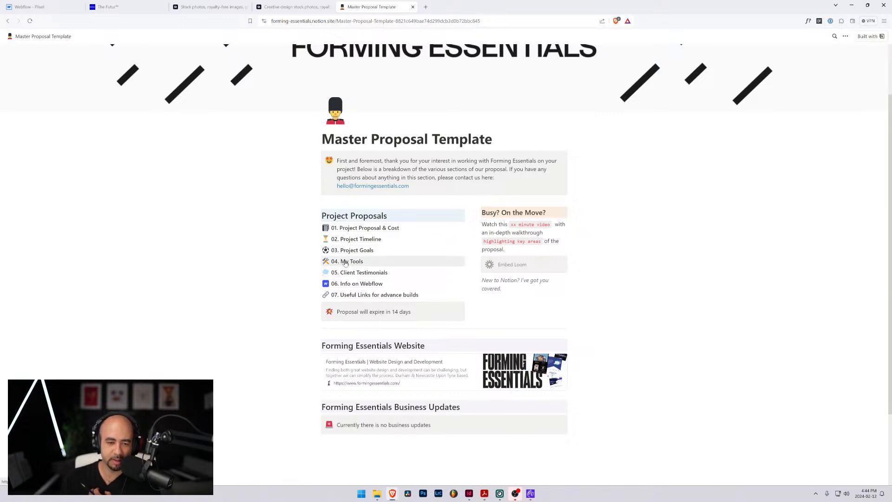
{"action": "left_click", "coordinate": [346, 261]}
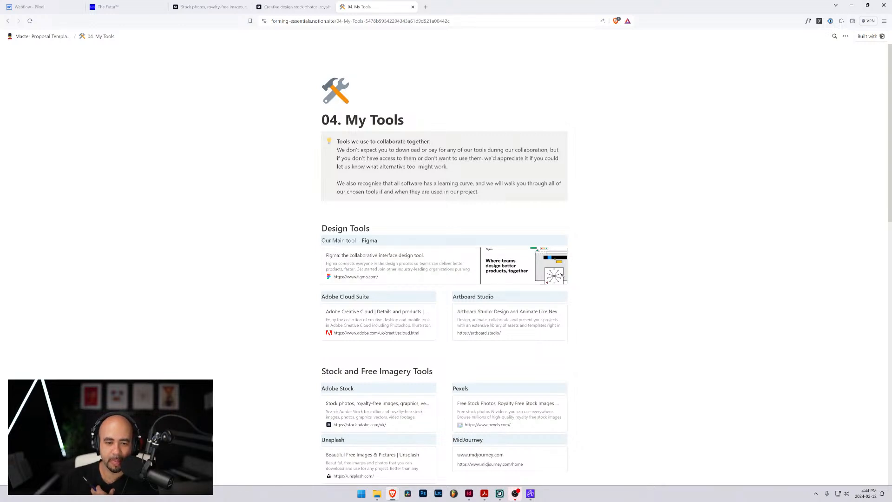
{"action": "scroll", "coordinate": [444, 265], "scroll_direction": "down", "scroll_amount": 2}
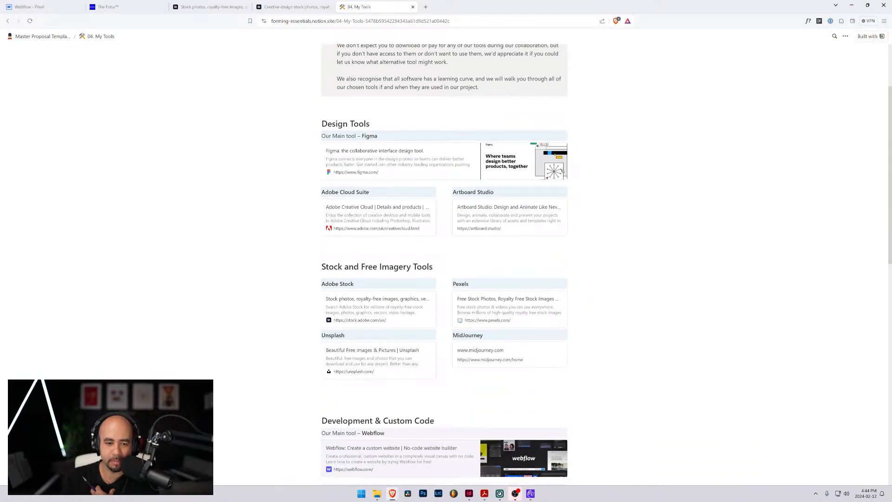
{"action": "scroll", "coordinate": [444, 265], "scroll_direction": "down", "scroll_amount": 2}
{"action": "scroll", "coordinate": [562, 66], "scroll_direction": "down", "scroll_amount": 3}
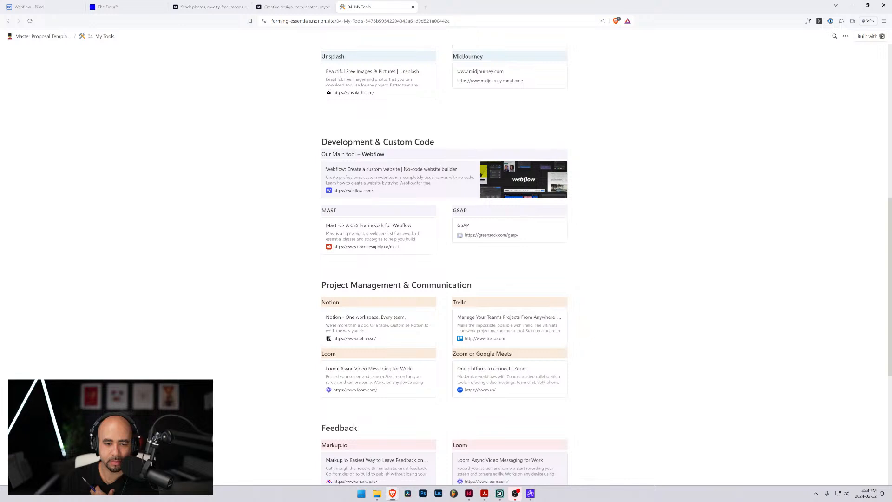
{"action": "scroll", "coordinate": [444, 265], "scroll_direction": "down", "scroll_amount": 3}
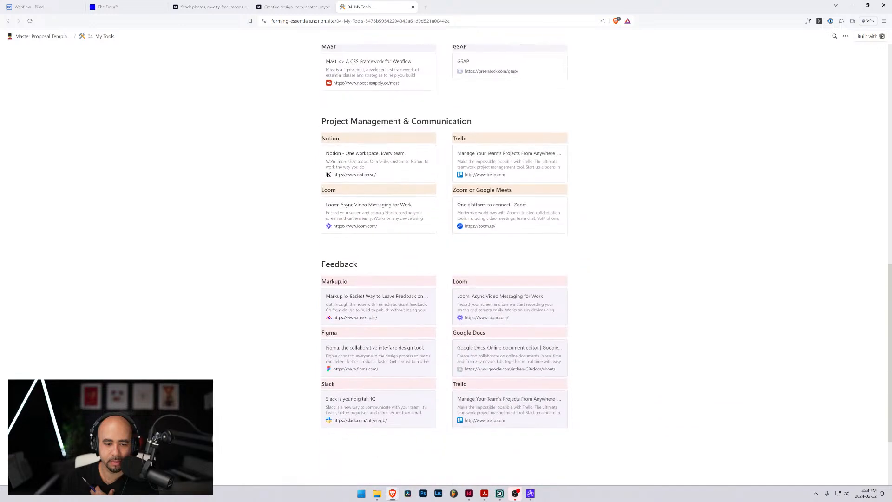
Go back over the My Tools page's design, stock imagery, development and project management tools
{"action": "scroll", "coordinate": [562, 276], "scroll_direction": "up", "scroll_amount": 10}
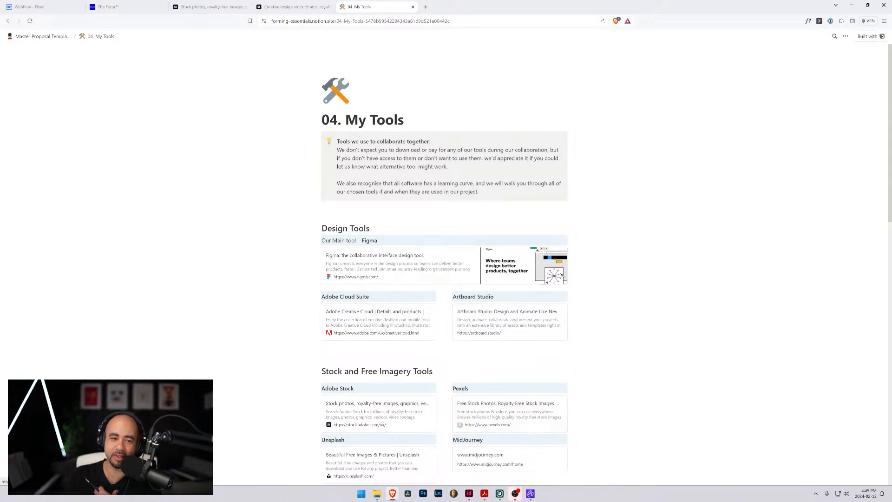
{"action": "scroll", "coordinate": [428, 278], "scroll_direction": "down", "scroll_amount": 3}
{"action": "scroll", "coordinate": [430, 341], "scroll_direction": "down", "scroll_amount": 6}
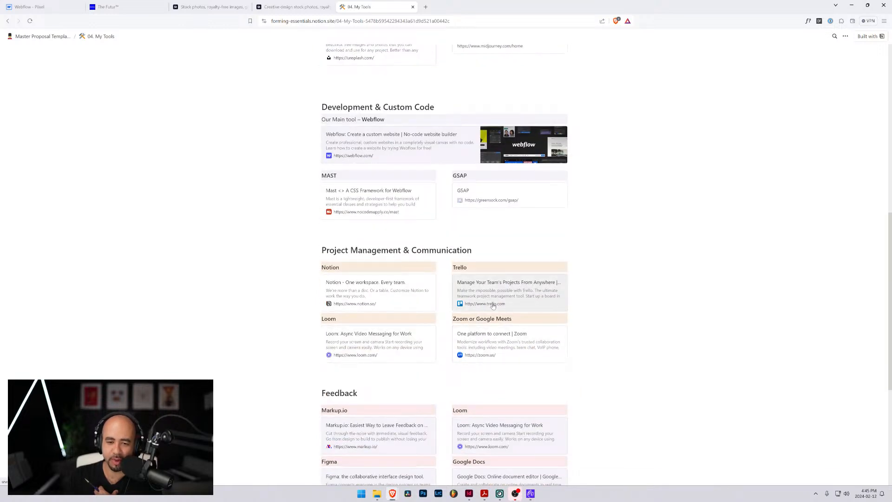
{"action": "scroll", "coordinate": [424, 303], "scroll_direction": "up", "scroll_amount": 3}
{"action": "scroll", "coordinate": [424, 303], "scroll_direction": "up", "scroll_amount": 2}
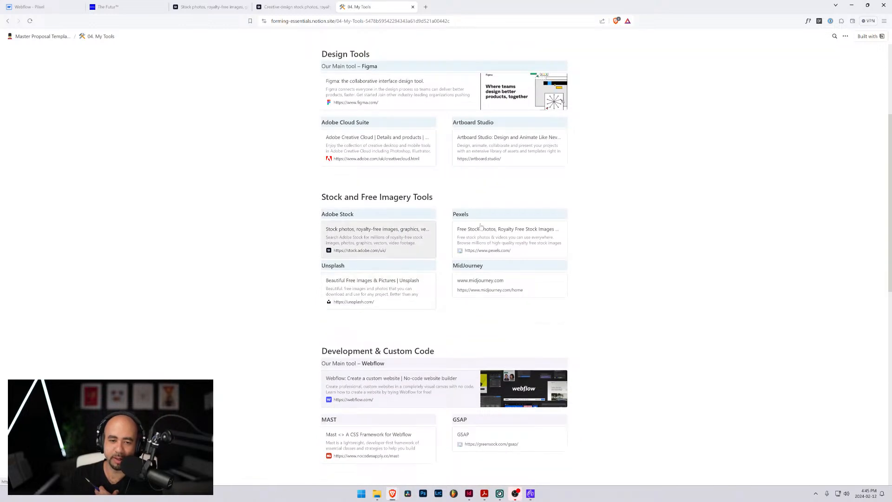
Review the 04. My Tools page once more, from the collaboration note and Design Tools through to the Feedback tools
{"action": "scroll", "coordinate": [424, 303], "scroll_direction": "up", "scroll_amount": 3}
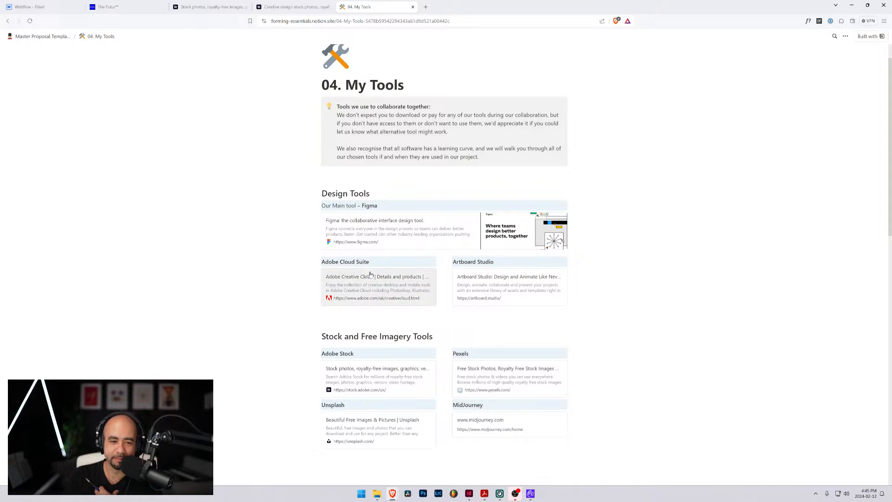
{"action": "scroll", "coordinate": [361, 277], "scroll_direction": "down", "scroll_amount": 9}
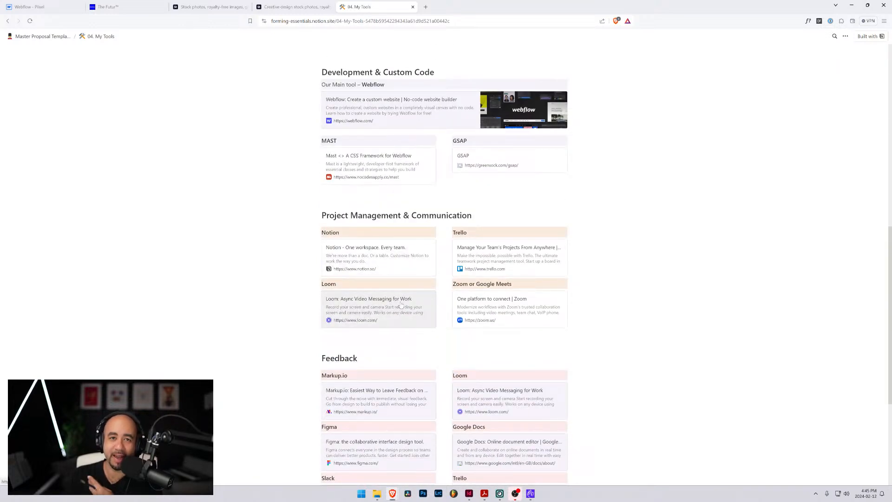
{"action": "scroll", "coordinate": [399, 301], "scroll_direction": "up", "scroll_amount": 4}
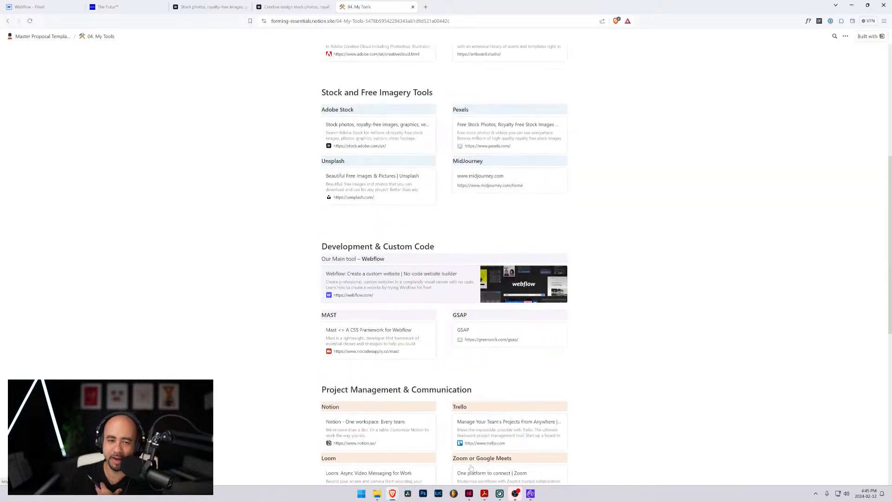
{"action": "scroll", "coordinate": [562, 205], "scroll_direction": "up", "scroll_amount": 4}
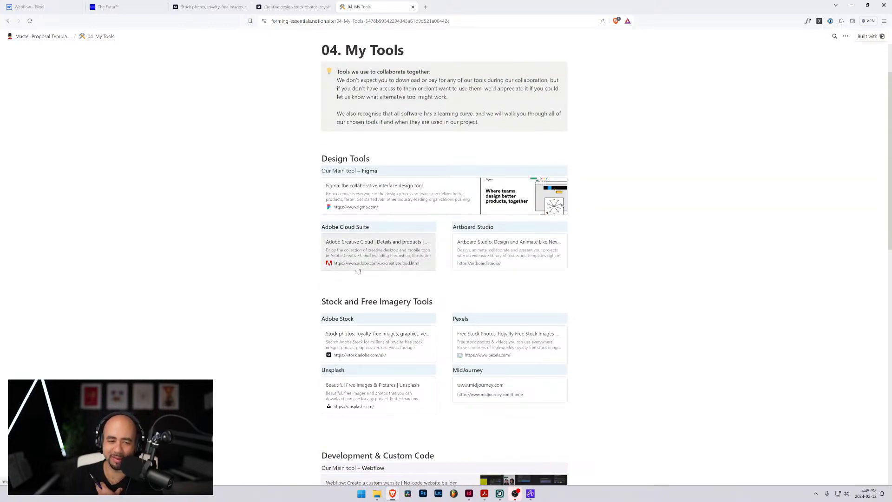
{"action": "scroll", "coordinate": [362, 342], "scroll_direction": "down", "scroll_amount": 4}
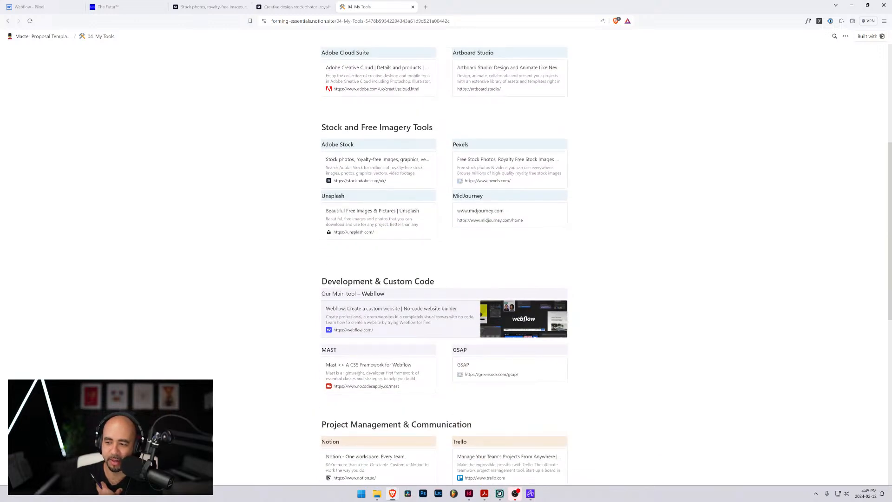
{"action": "scroll", "coordinate": [444, 264], "scroll_direction": "down", "scroll_amount": 1}
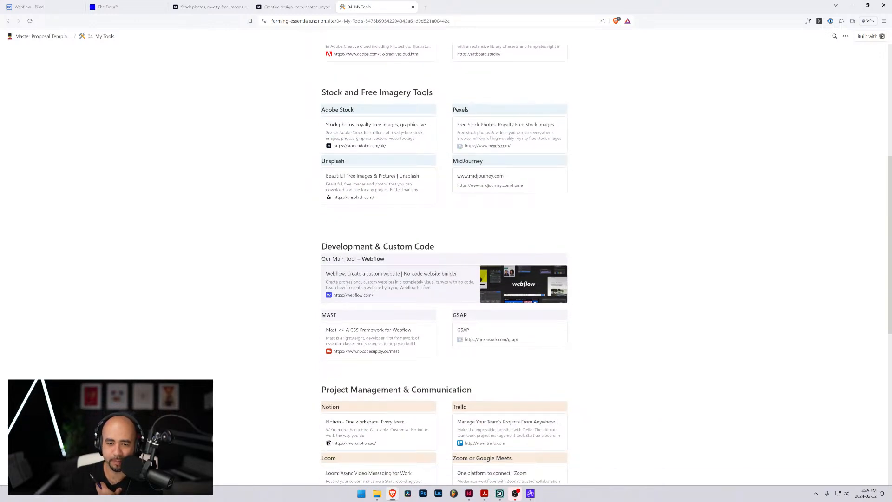
{"action": "scroll", "coordinate": [332, 261], "scroll_direction": "down", "scroll_amount": 5}
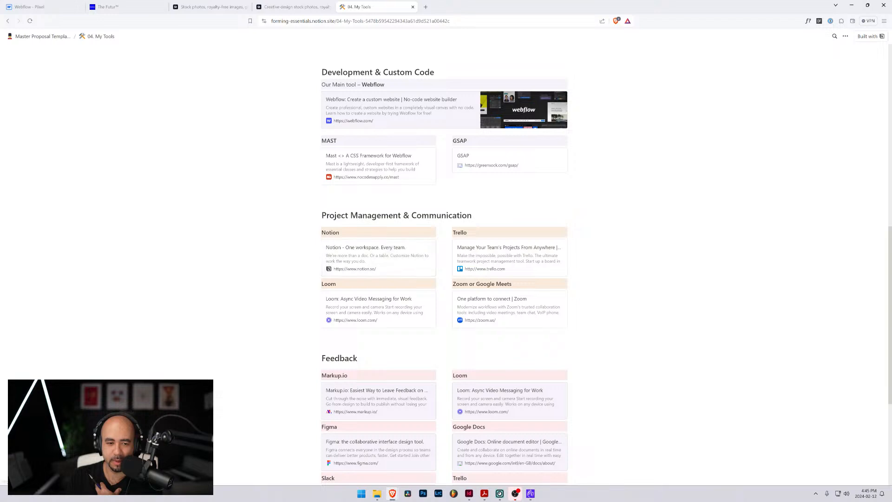
{"action": "scroll", "coordinate": [444, 264], "scroll_direction": "up", "scroll_amount": 5}
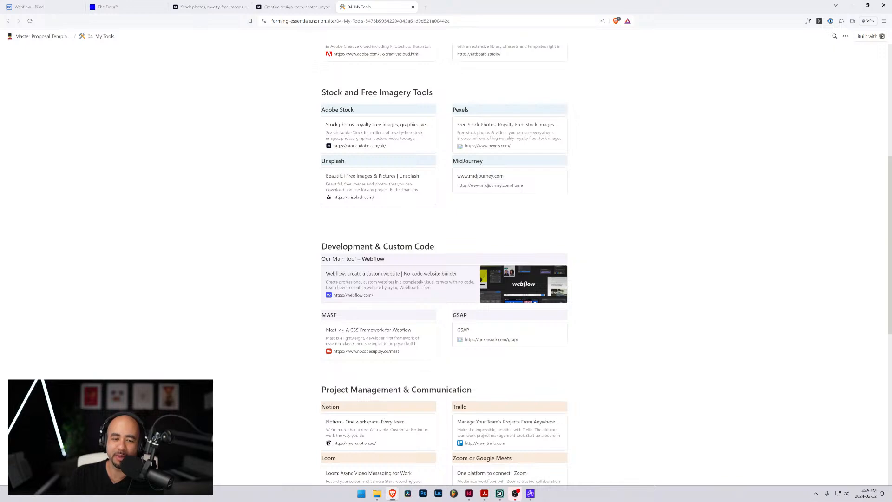
{"action": "scroll", "coordinate": [390, 271], "scroll_direction": "down", "scroll_amount": 10}
{"action": "scroll", "coordinate": [390, 271], "scroll_direction": "up", "scroll_amount": 12}
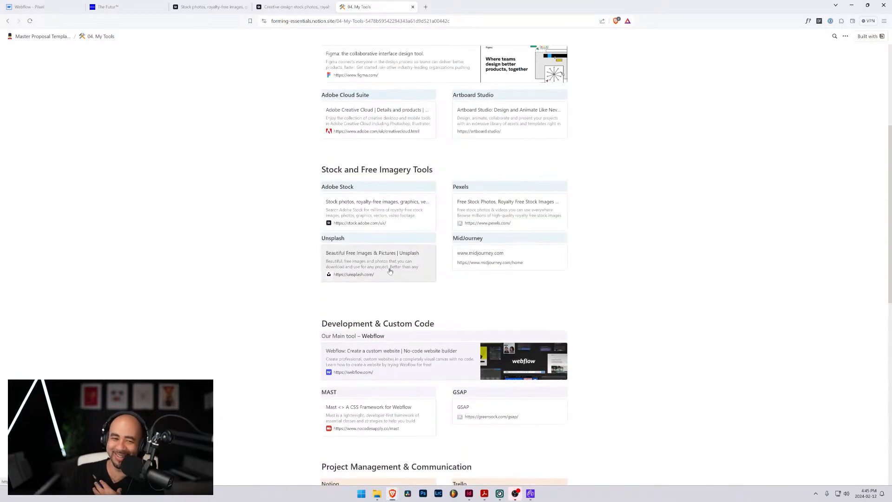
{"action": "scroll", "coordinate": [390, 271], "scroll_direction": "up", "scroll_amount": 5}
Open the 05. Client Testimonials page from the template overview and read through the testimonials from Aphex to Carlo Arquint GmbH
{"action": "left_click", "coordinate": [36, 36]}
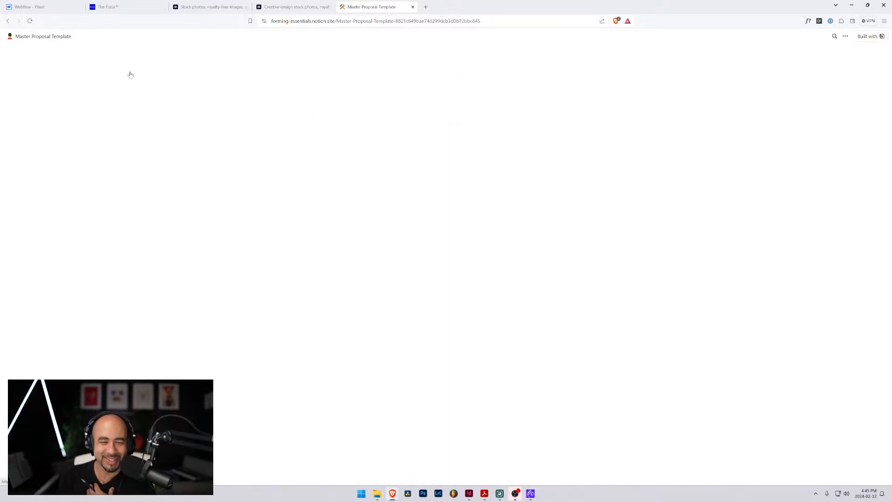
{"action": "scroll", "coordinate": [373, 274], "scroll_direction": "down", "scroll_amount": 3}
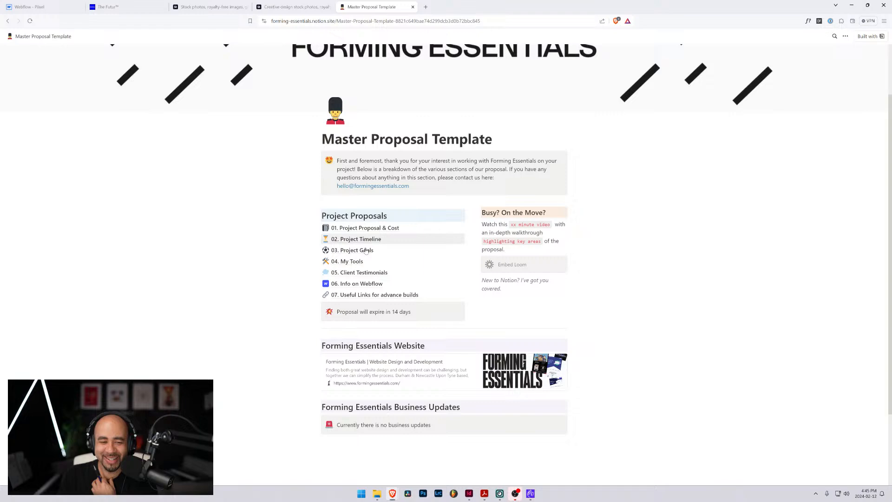
{"action": "left_click", "coordinate": [373, 274]}
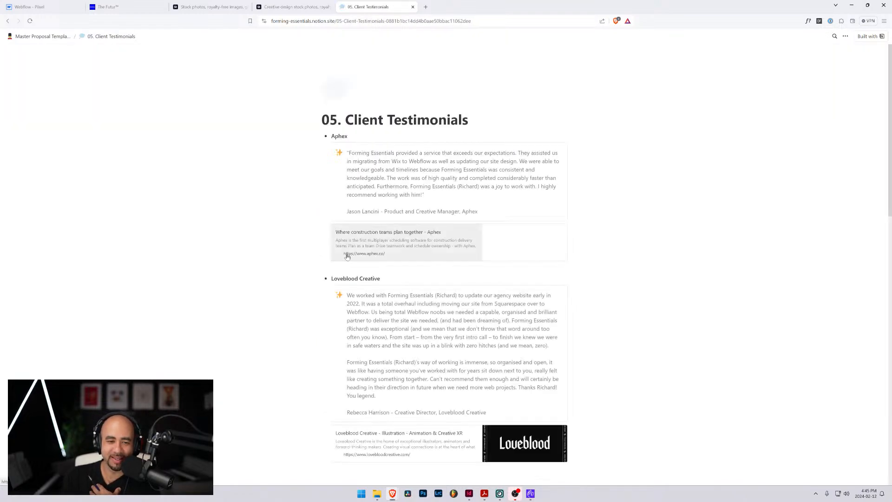
{"action": "scroll", "coordinate": [448, 260], "scroll_direction": "down", "scroll_amount": 13}
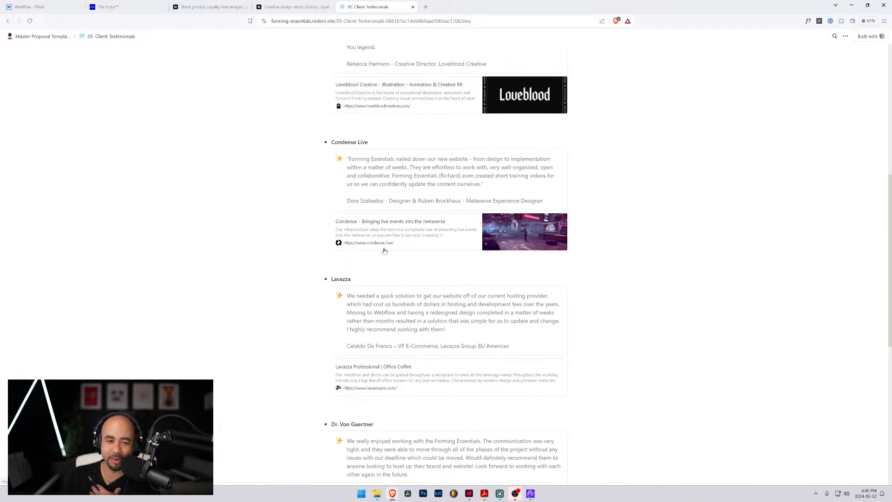
{"action": "scroll", "coordinate": [448, 260], "scroll_direction": "down", "scroll_amount": 2}
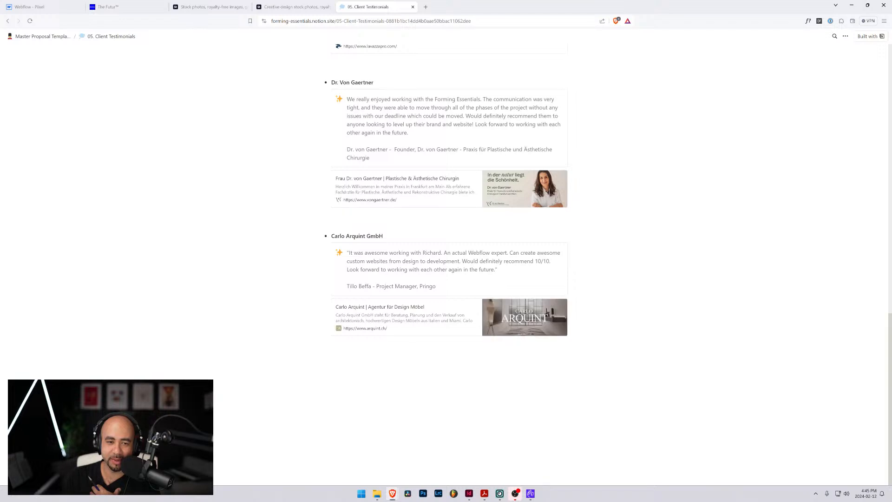
{"action": "scroll", "coordinate": [448, 260], "scroll_direction": "up", "scroll_amount": 2}
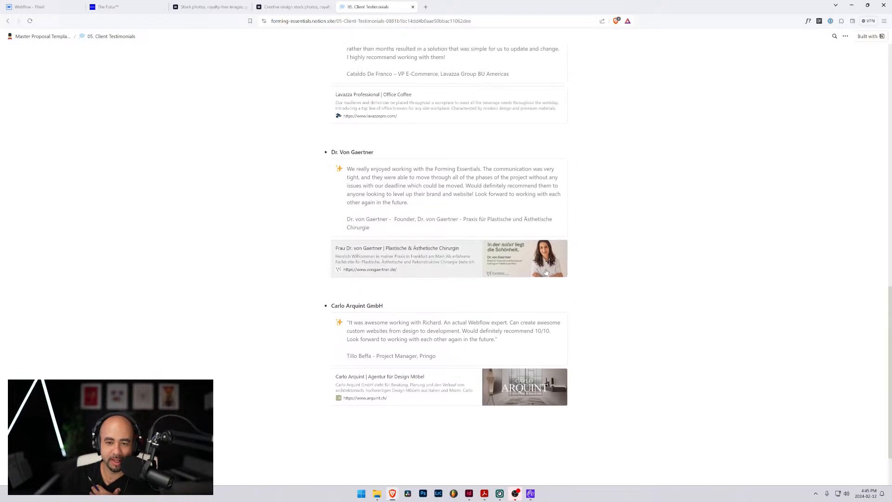
{"action": "scroll", "coordinate": [448, 260], "scroll_direction": "up", "scroll_amount": 4}
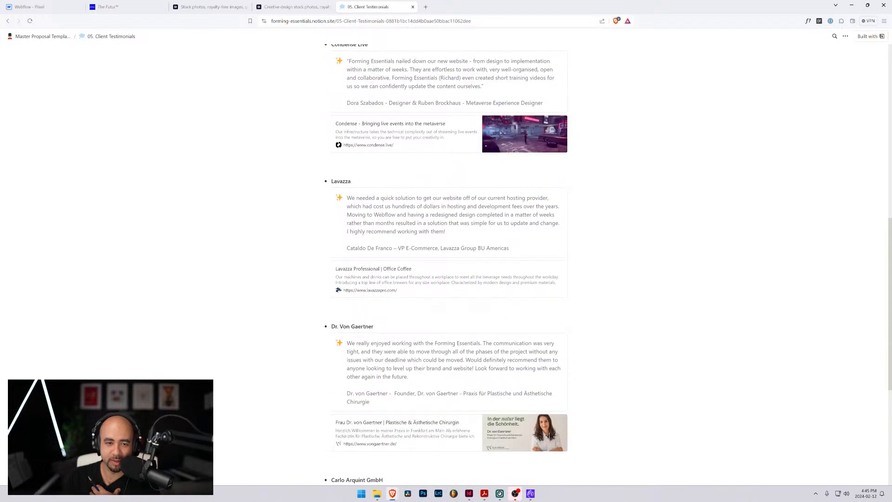
{"action": "scroll", "coordinate": [448, 260], "scroll_direction": "up", "scroll_amount": 3}
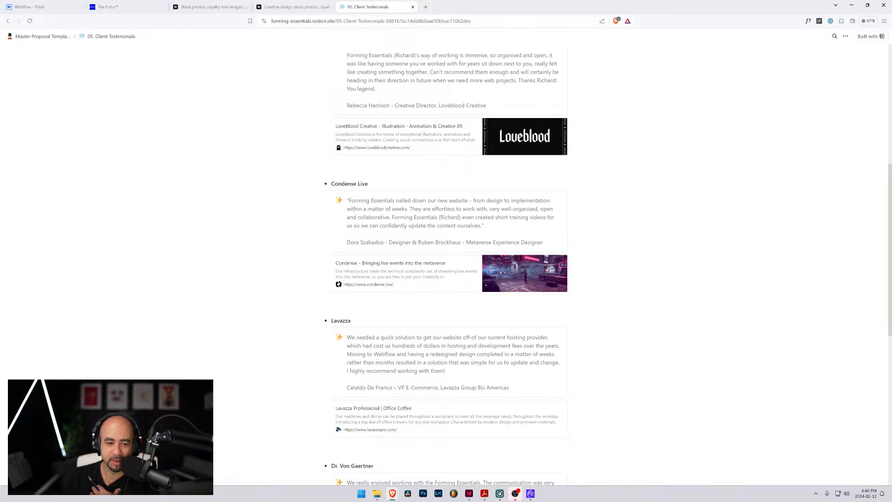
{"action": "scroll", "coordinate": [448, 260], "scroll_direction": "up", "scroll_amount": 7}
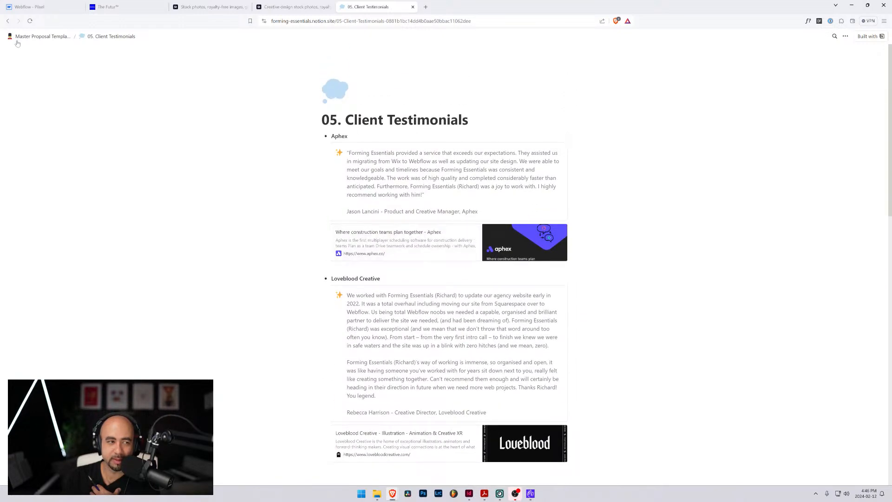
Go back to the template overview, open 06. Info on Webflow, and review its sections on building, optimising and scaling a site
{"action": "left_click", "coordinate": [16, 41]}
{"action": "scroll", "coordinate": [377, 218], "scroll_direction": "down", "scroll_amount": 3}
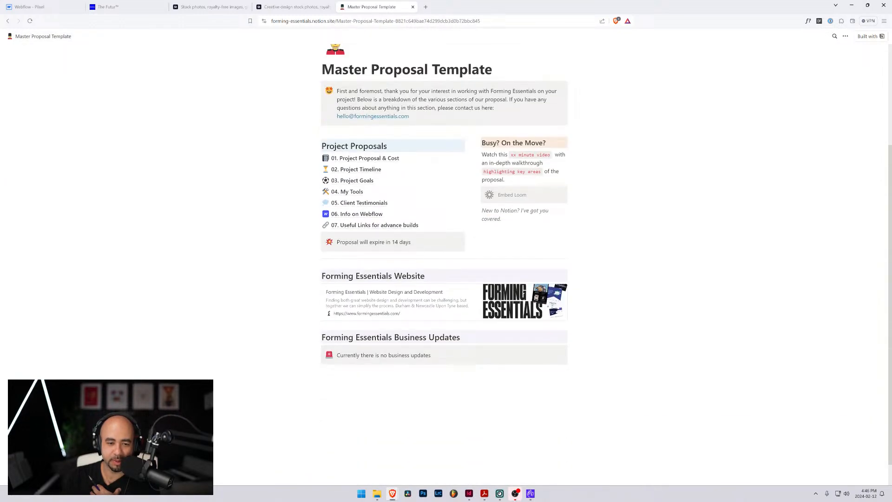
{"action": "left_click", "coordinate": [377, 216]}
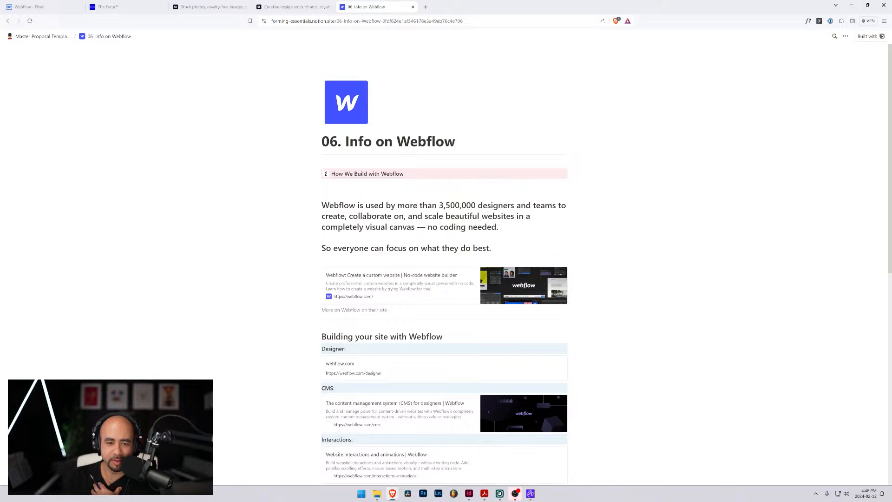
{"action": "scroll", "coordinate": [443, 260], "scroll_direction": "down", "scroll_amount": 3}
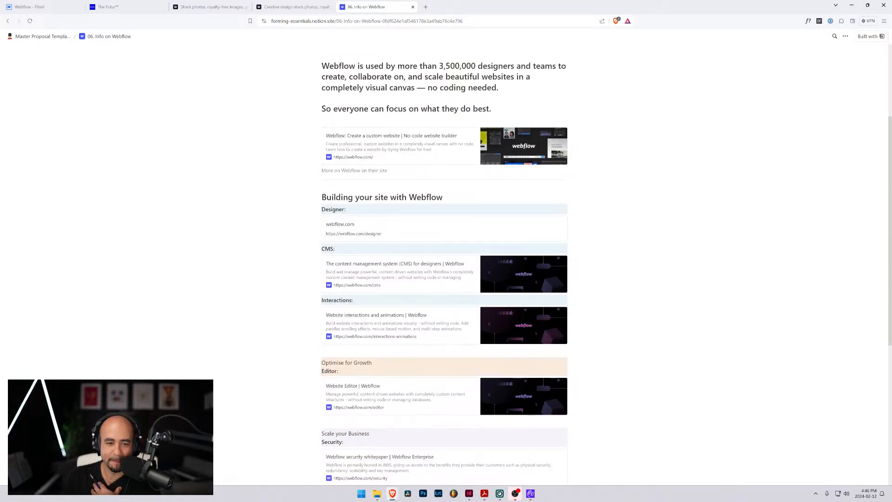
{"action": "scroll", "coordinate": [443, 267], "scroll_direction": "down", "scroll_amount": 6}
{"action": "scroll", "coordinate": [444, 268], "scroll_direction": "up", "scroll_amount": 3}
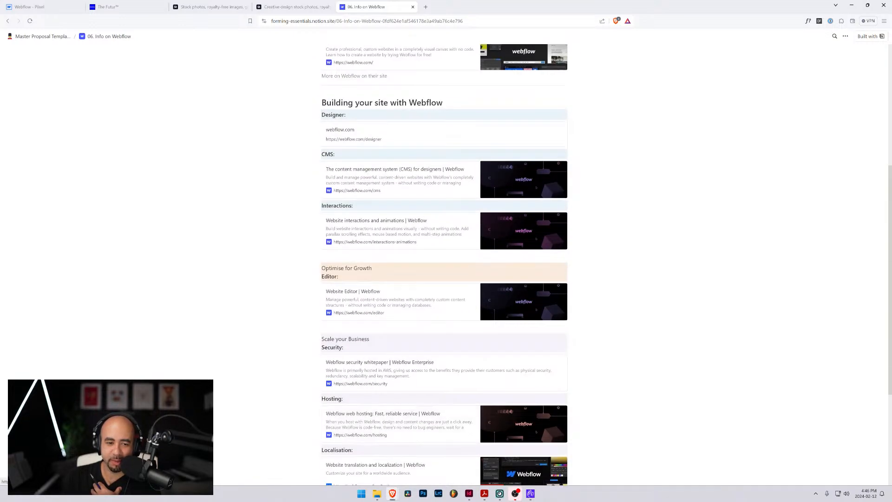
{"action": "scroll", "coordinate": [443, 270], "scroll_direction": "up", "scroll_amount": 5}
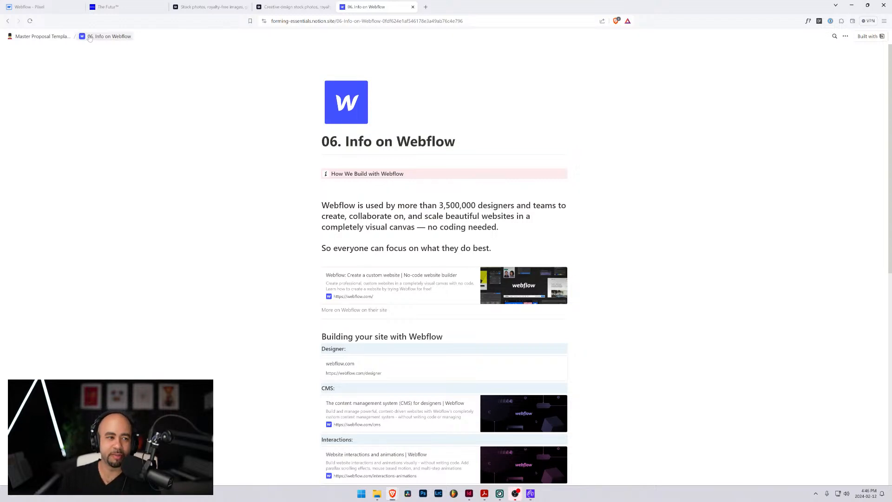
View the 07. Useful Links for advance builds page from the template overview and return to the overview
{"action": "left_click", "coordinate": [45, 37]}
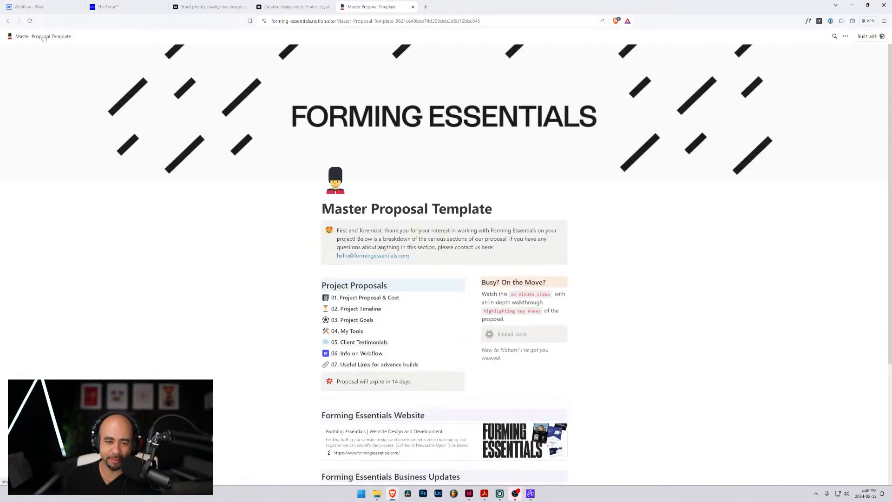
{"action": "scroll", "coordinate": [349, 262], "scroll_direction": "down", "scroll_amount": 2}
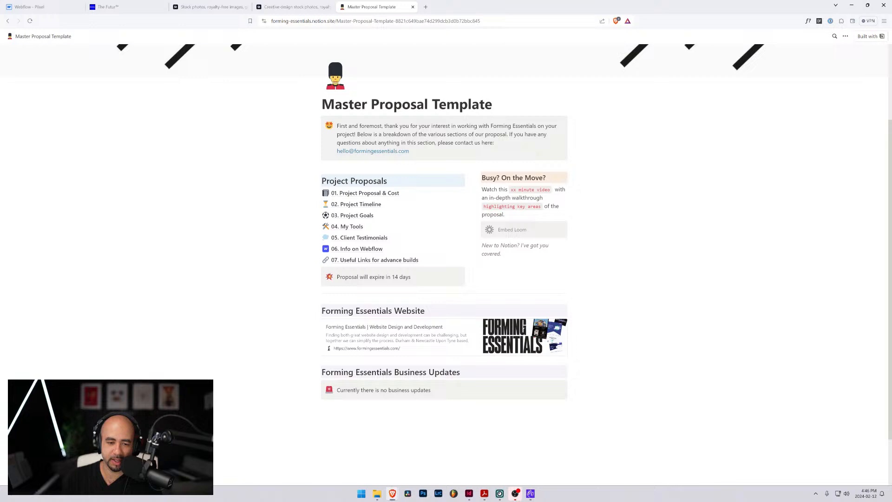
{"action": "left_click", "coordinate": [350, 261]}
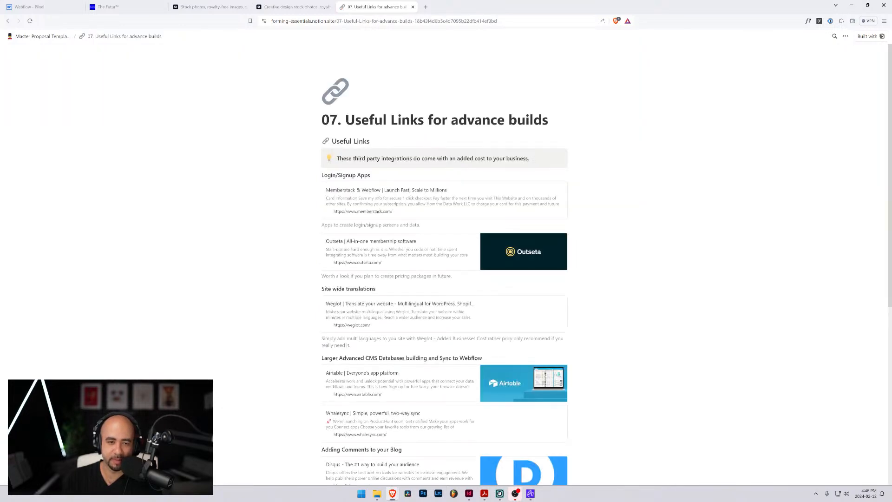
{"action": "left_click", "coordinate": [42, 36]}
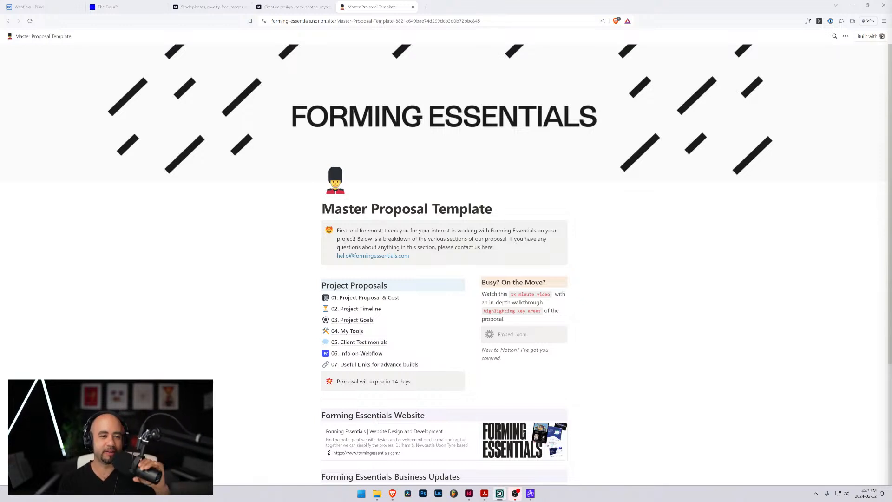
Reopen 02. Project Timeline from the overview, recheck its deliverables and calendar, and return to the Master Proposal Template
{"action": "scroll", "coordinate": [444, 260], "scroll_direction": "down", "scroll_amount": 3}
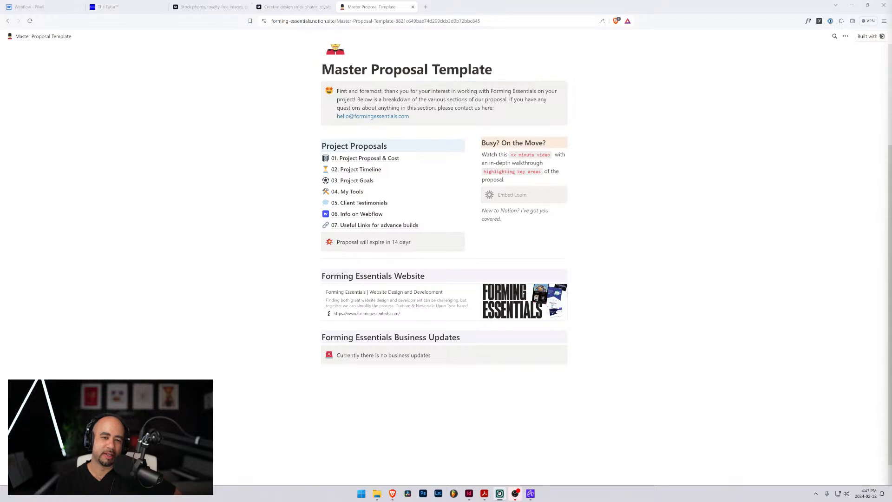
{"action": "scroll", "coordinate": [444, 260], "scroll_direction": "down", "scroll_amount": 1}
{"action": "scroll", "coordinate": [444, 260], "scroll_direction": "up", "scroll_amount": 1}
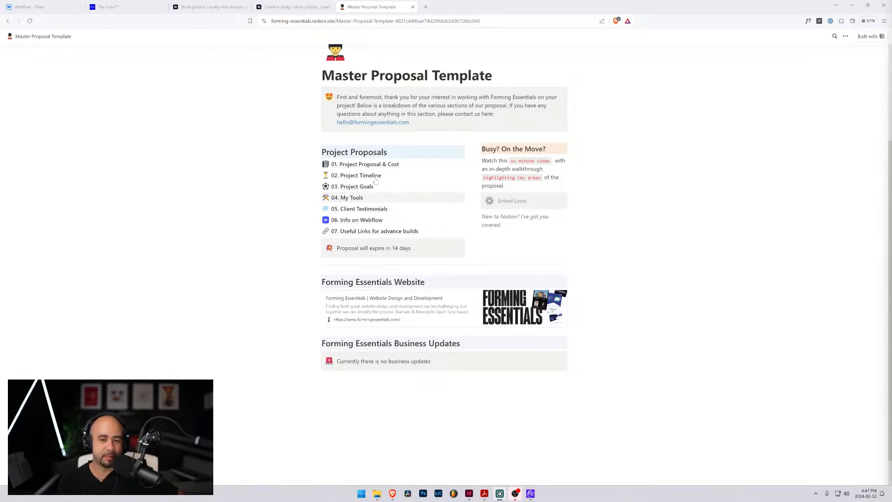
{"action": "left_click", "coordinate": [344, 180]}
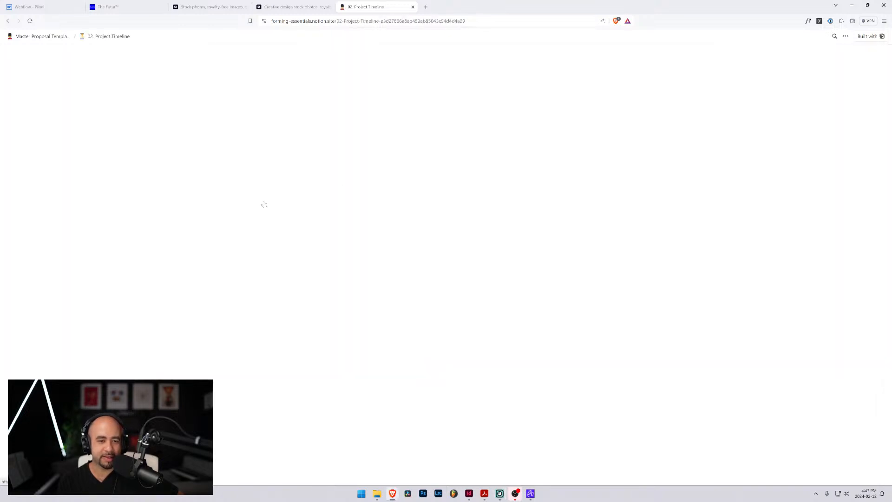
{"action": "scroll", "coordinate": [443, 233], "scroll_direction": "down", "scroll_amount": 3}
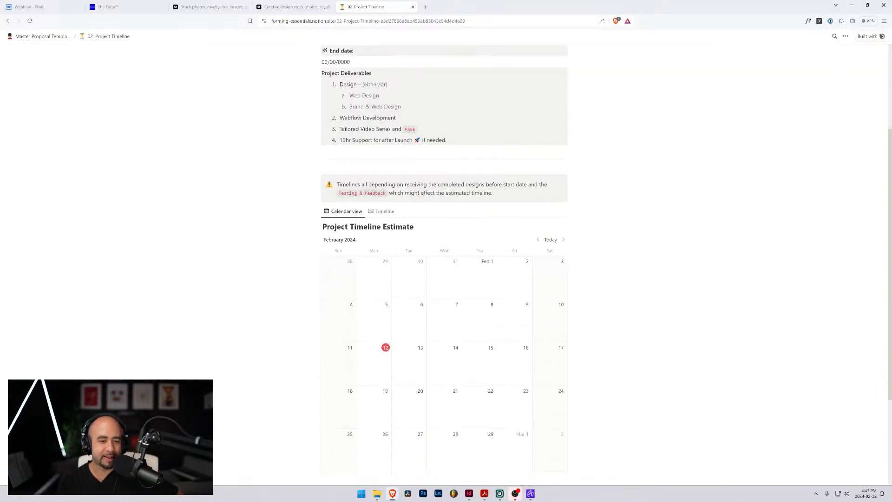
{"action": "scroll", "coordinate": [444, 232], "scroll_direction": "up", "scroll_amount": 3}
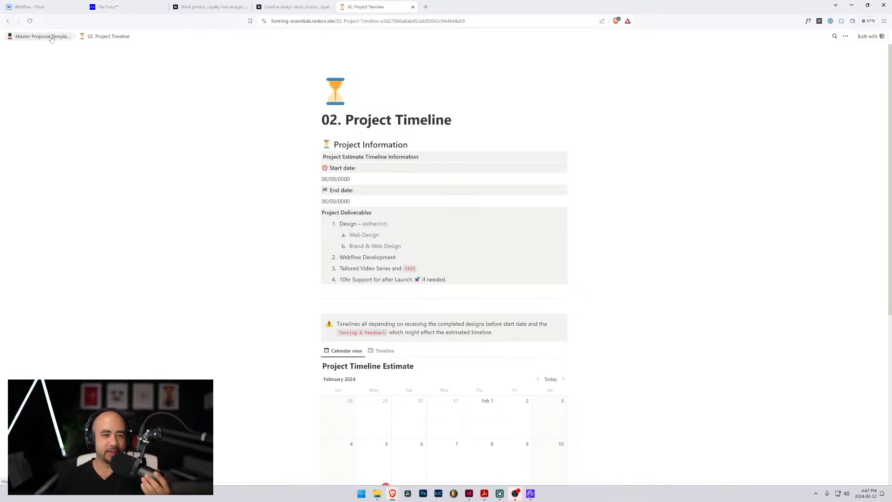
{"action": "left_click", "coordinate": [52, 40]}
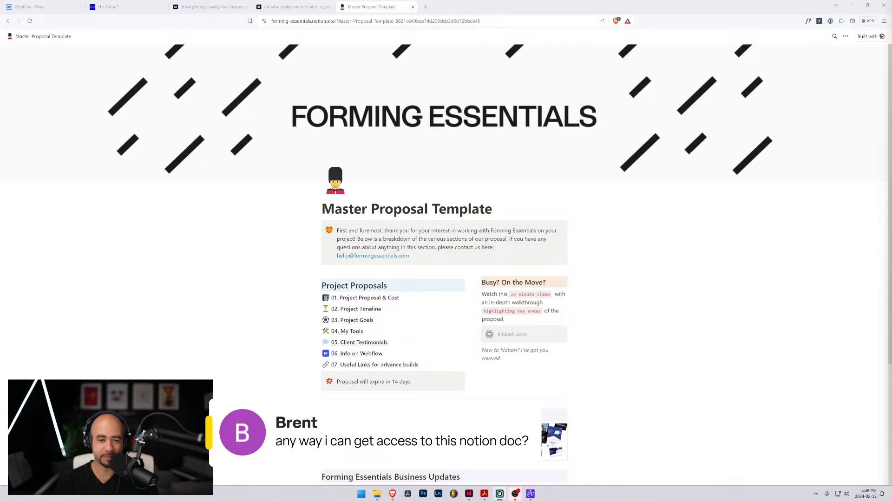
Check the additional page options available for the Master Proposal Template
{"action": "scroll", "coordinate": [443, 260], "scroll_direction": "down", "scroll_amount": 3}
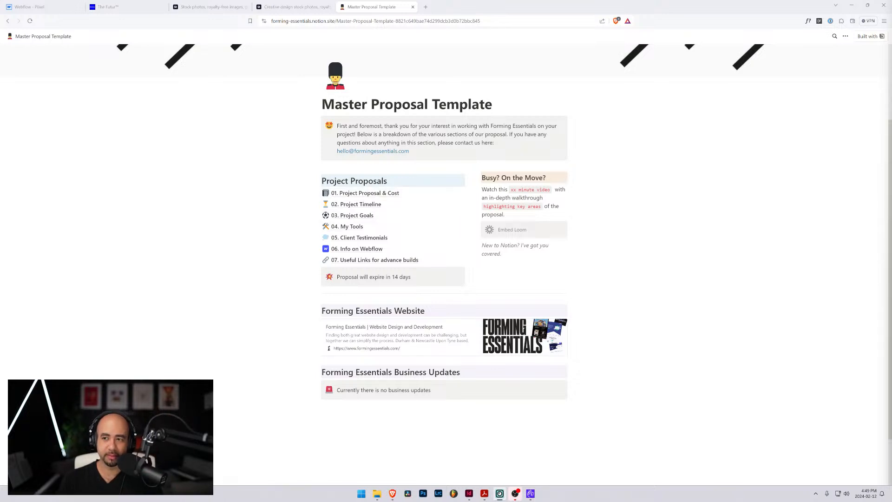
{"action": "left_click", "coordinate": [845, 37]}
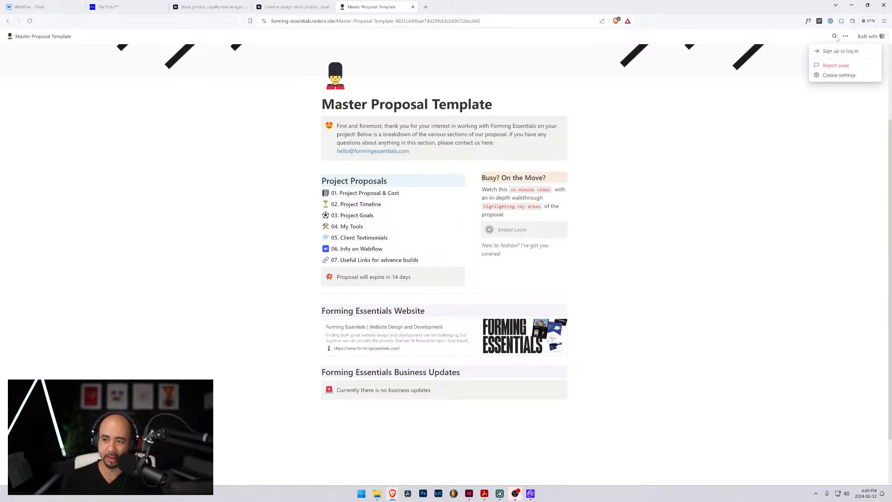
Dismiss the page options, look over the Master Proposal Template overview, and view 01. Project Proposal & Cost before returning to the overview
{"action": "left_click", "coordinate": [248, 138]}
{"action": "scroll", "coordinate": [430, 272], "scroll_direction": "down", "scroll_amount": 2}
{"action": "scroll", "coordinate": [430, 272], "scroll_direction": "up", "scroll_amount": 4}
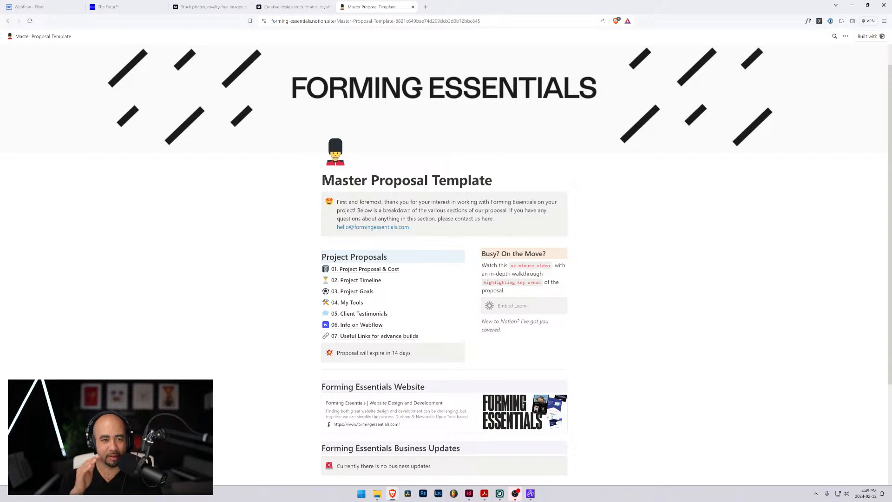
{"action": "scroll", "coordinate": [444, 264], "scroll_direction": "down", "scroll_amount": 3}
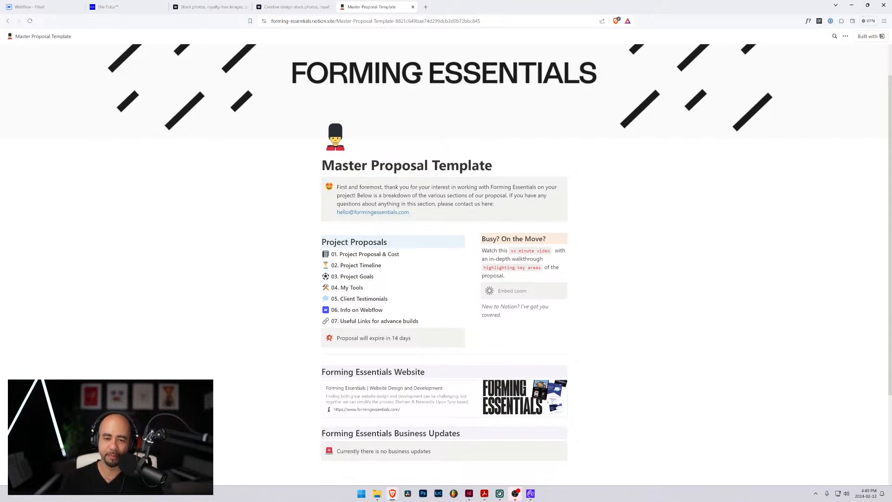
{"action": "scroll", "coordinate": [445, 264], "scroll_direction": "up", "scroll_amount": 3}
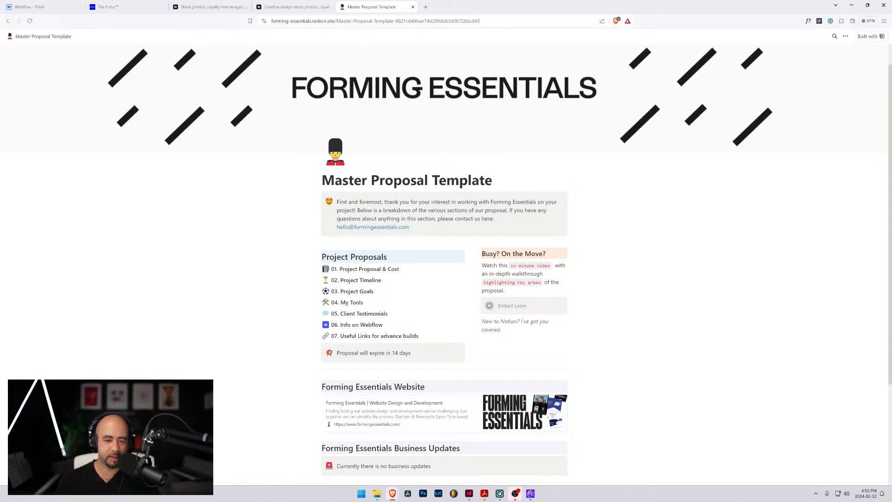
{"action": "left_click", "coordinate": [365, 269]}
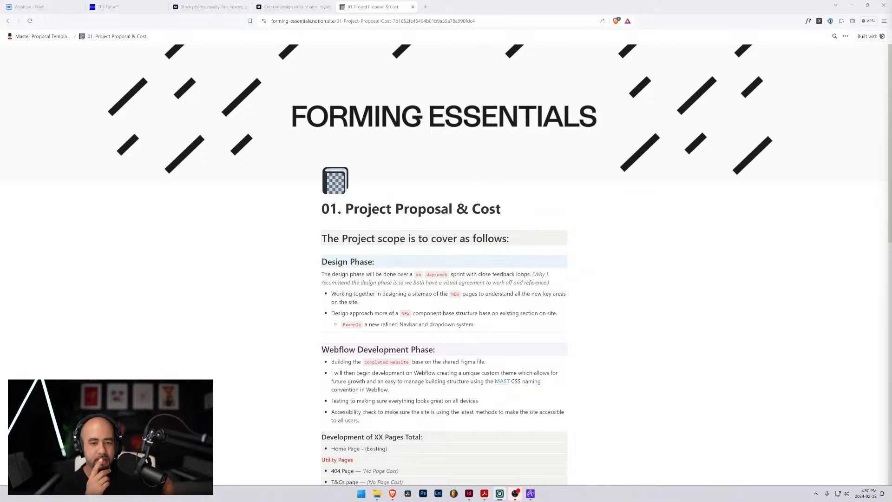
{"action": "left_click", "coordinate": [43, 37]}
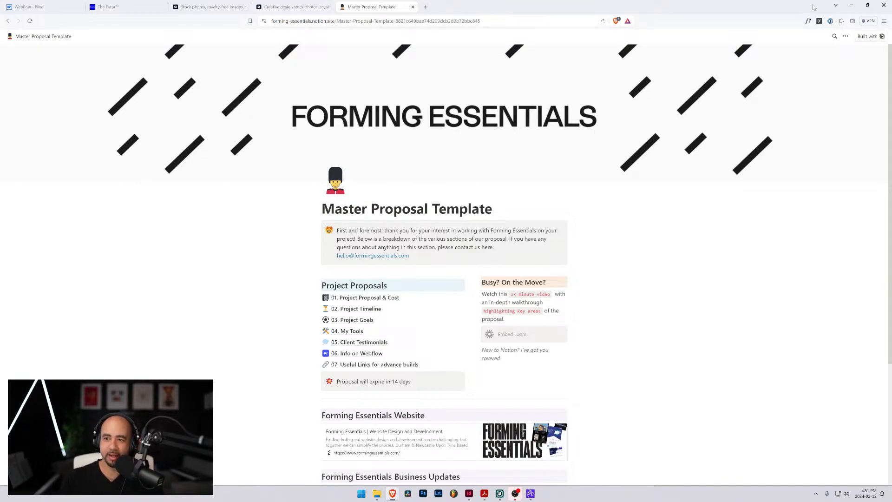
Switch back to the proposal template in InDesign and bring the introduction letter addressed to [CLIENT NAME] into close view
{"action": "left_click", "coordinate": [852, 5]}
{"action": "scroll", "coordinate": [402, 257], "scroll_direction": "up", "scroll_amount": 5}
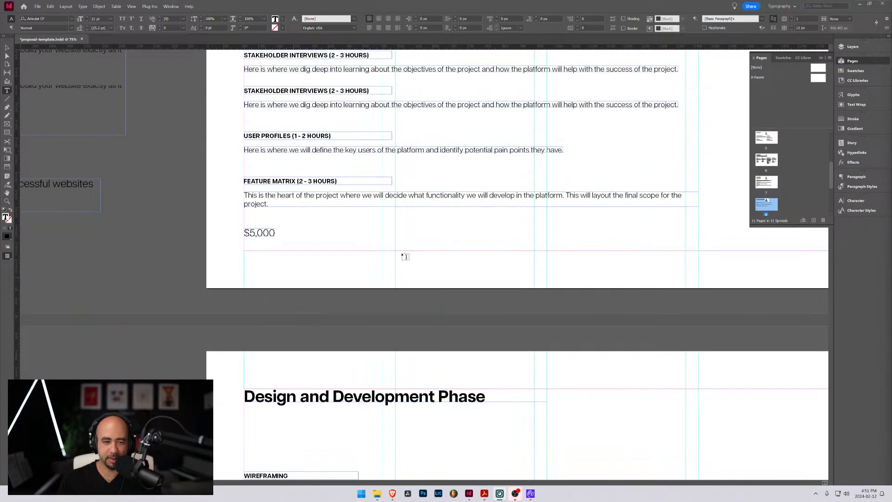
{"action": "scroll", "coordinate": [402, 256], "scroll_direction": "up", "scroll_amount": 20}
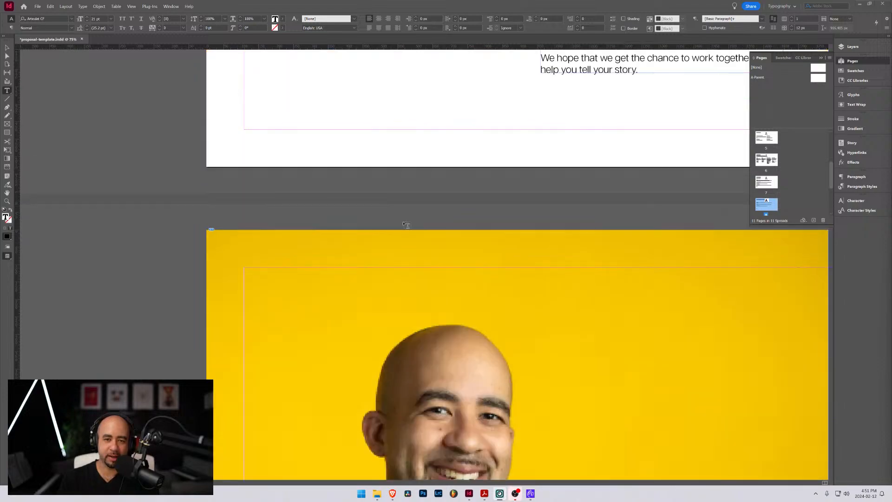
{"action": "scroll", "coordinate": [404, 225], "scroll_direction": "up", "scroll_amount": 15}
{"action": "scroll", "coordinate": [496, 217], "scroll_direction": "down", "scroll_amount": 3}
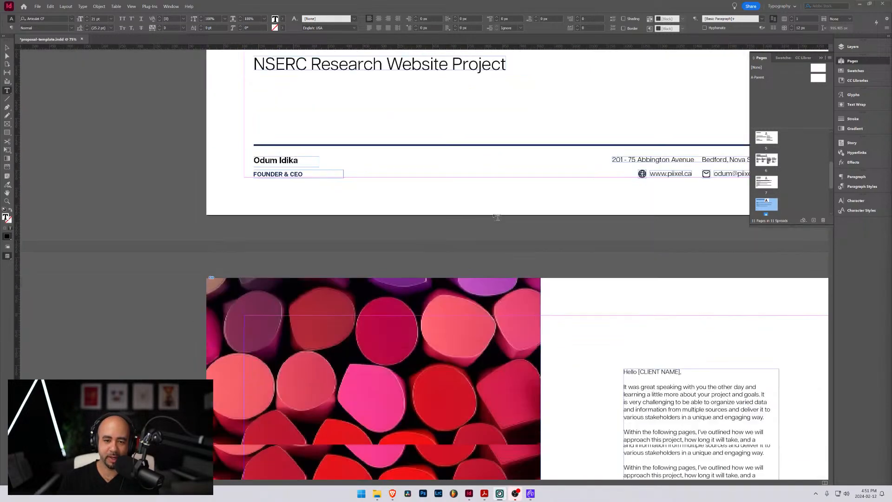
{"action": "scroll", "coordinate": [496, 217], "scroll_direction": "down", "scroll_amount": 4}
{"action": "left_click", "coordinate": [604, 225]}
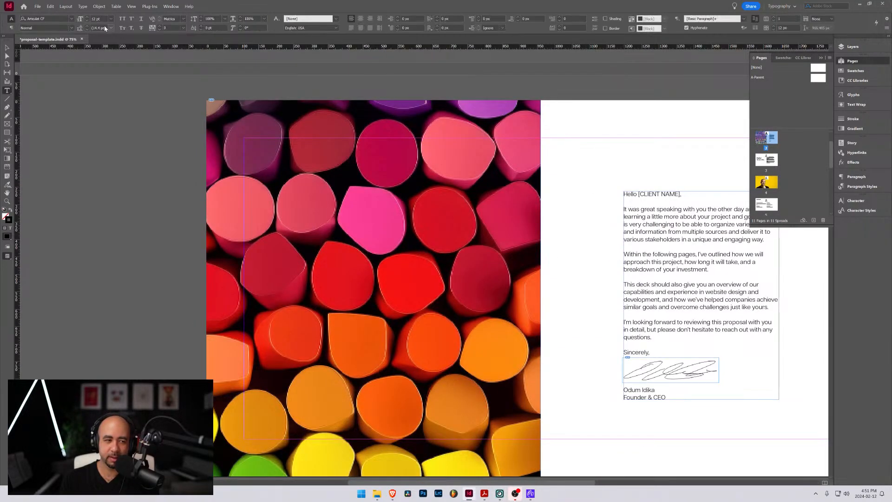
{"action": "left_click", "coordinate": [7, 48]}
{"action": "left_click_drag", "start_coordinate": [591, 181], "coordinate": [350, 172]}
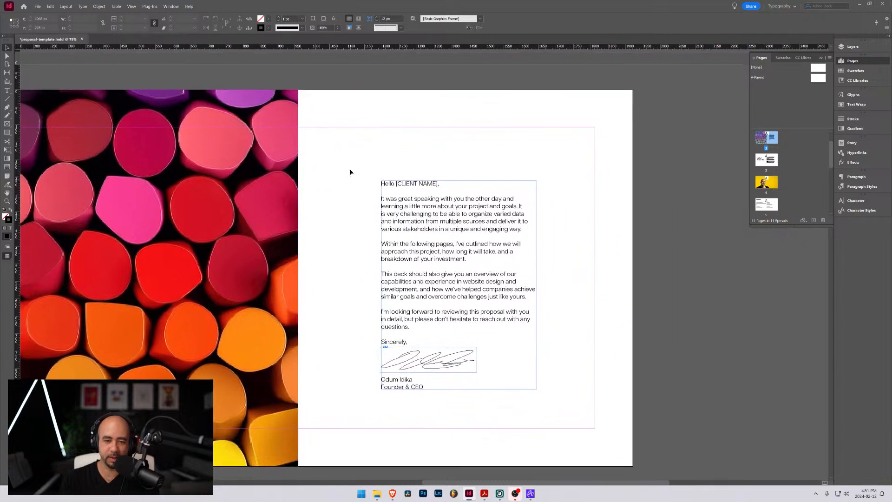
{"action": "scroll", "coordinate": [417, 216], "scroll_direction": "up", "scroll_amount": 3}
{"action": "scroll", "coordinate": [437, 198], "scroll_direction": "down", "scroll_amount": 2}
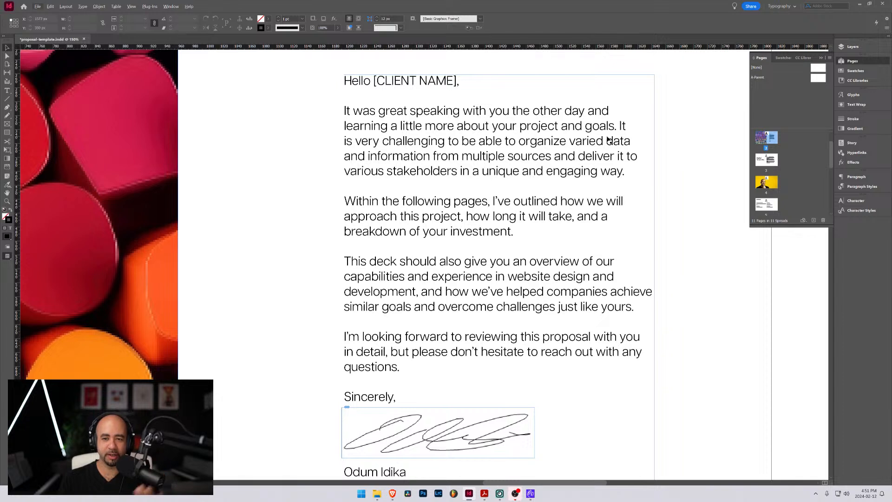
Review the introduction letter, highlighting the sentence about the client's challenge and the paragraph on approach, duration and investment
{"action": "left_click", "coordinate": [622, 127]}
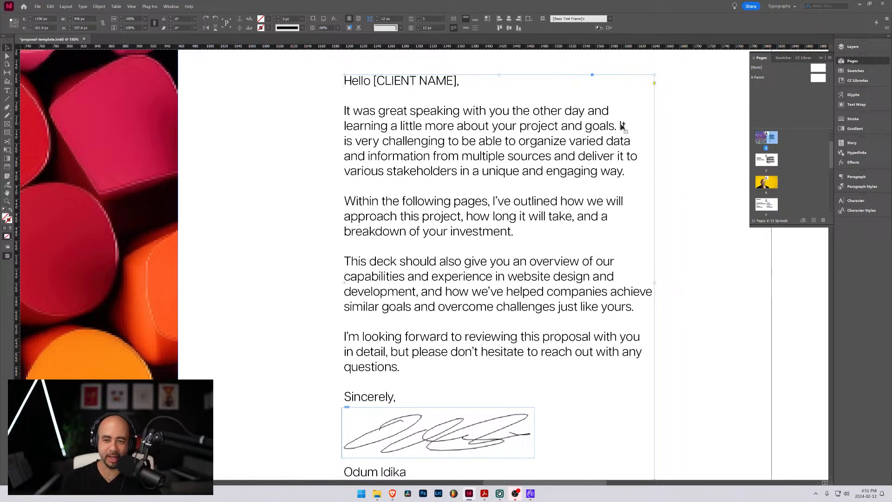
{"action": "double_click", "coordinate": [622, 127]}
{"action": "left_click_drag", "start_coordinate": [621, 125], "coordinate": [631, 170]}
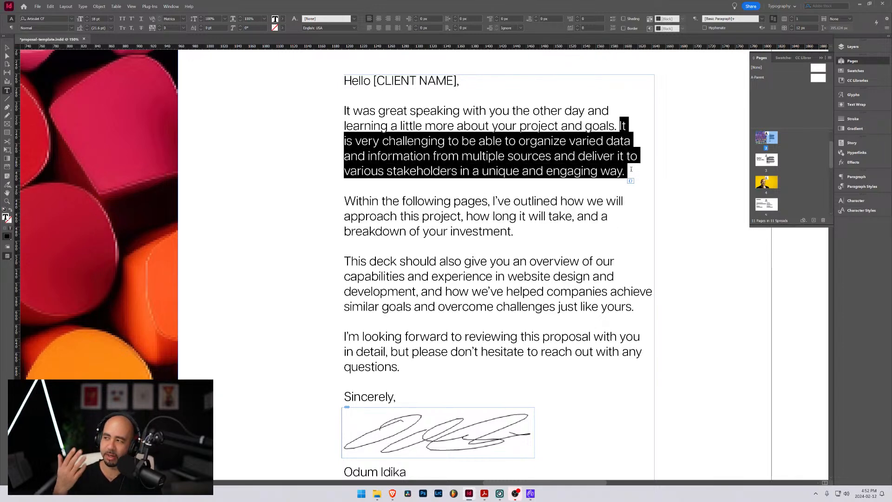
{"action": "scroll", "coordinate": [339, 181], "scroll_direction": "down", "scroll_amount": 1}
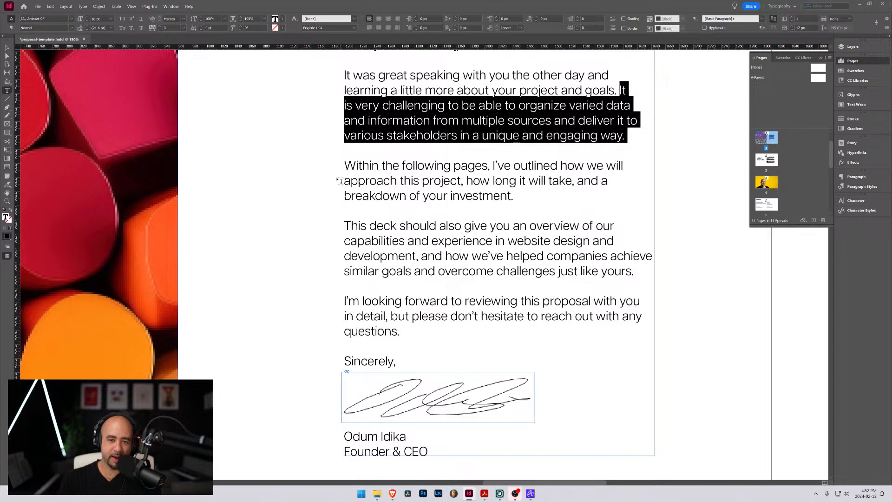
{"action": "left_click_drag", "start_coordinate": [343, 166], "coordinate": [505, 215]}
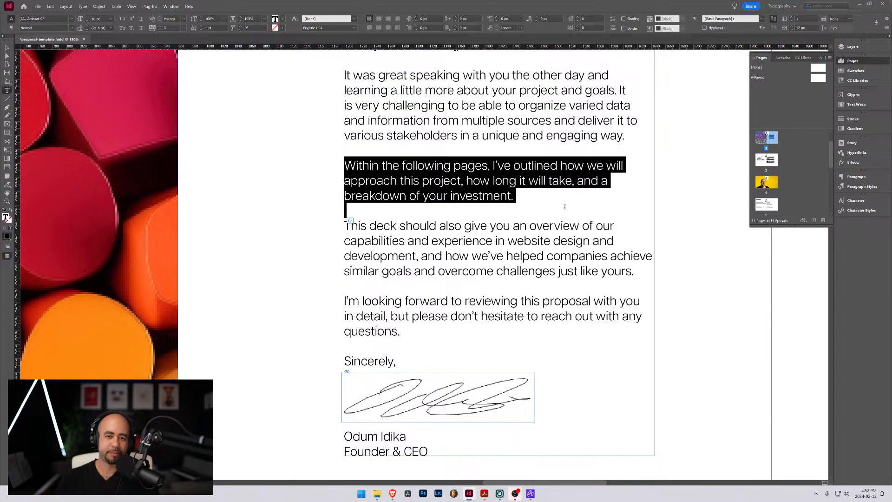
{"action": "left_click", "coordinate": [530, 202]}
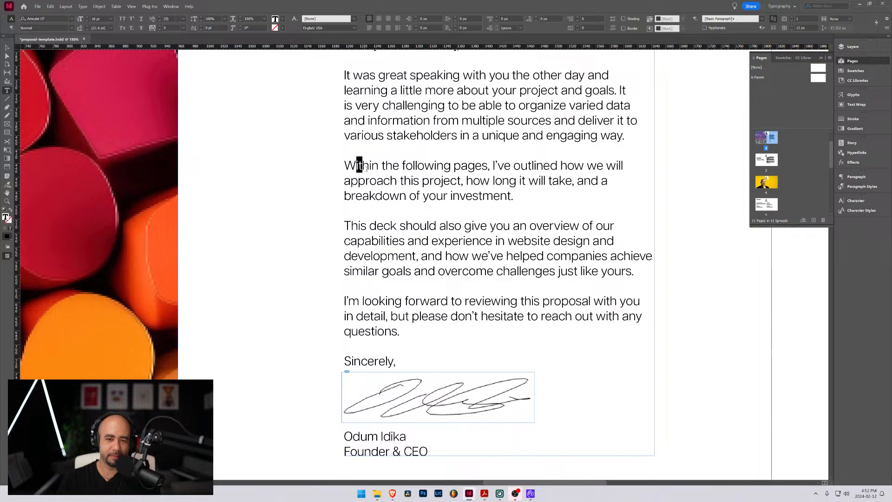
{"action": "left_click_drag", "start_coordinate": [355, 166], "coordinate": [524, 201]}
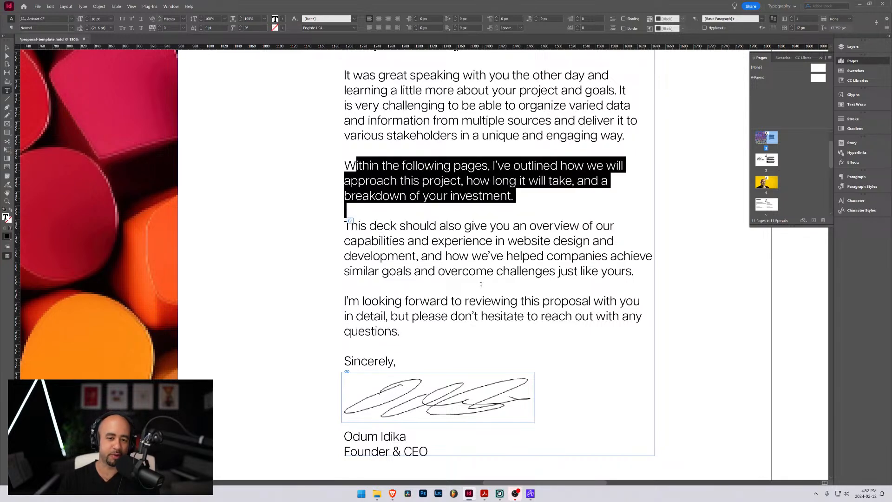
{"action": "scroll", "coordinate": [474, 264], "scroll_direction": "down", "scroll_amount": 5}
{"action": "scroll", "coordinate": [487, 273], "scroll_direction": "up", "scroll_amount": 3}
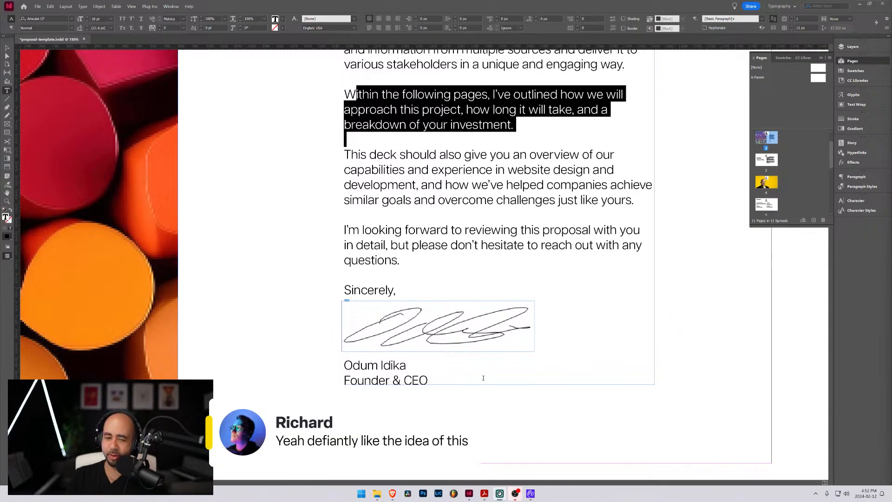
{"action": "left_click", "coordinate": [390, 173]}
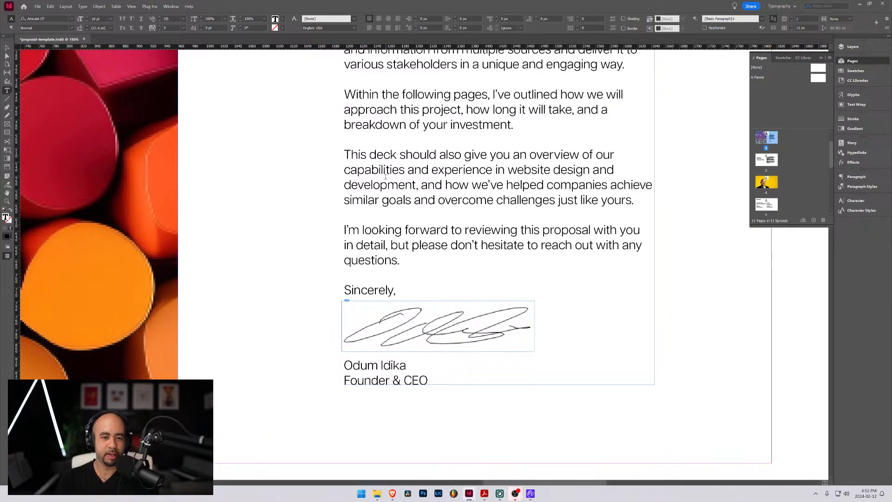
Skim the following pages and return to examine the "Hello! Welcome to Piixel." page in full
{"action": "scroll", "coordinate": [384, 177], "scroll_direction": "down", "scroll_amount": 3}
{"action": "scroll", "coordinate": [341, 189], "scroll_direction": "down", "scroll_amount": 6}
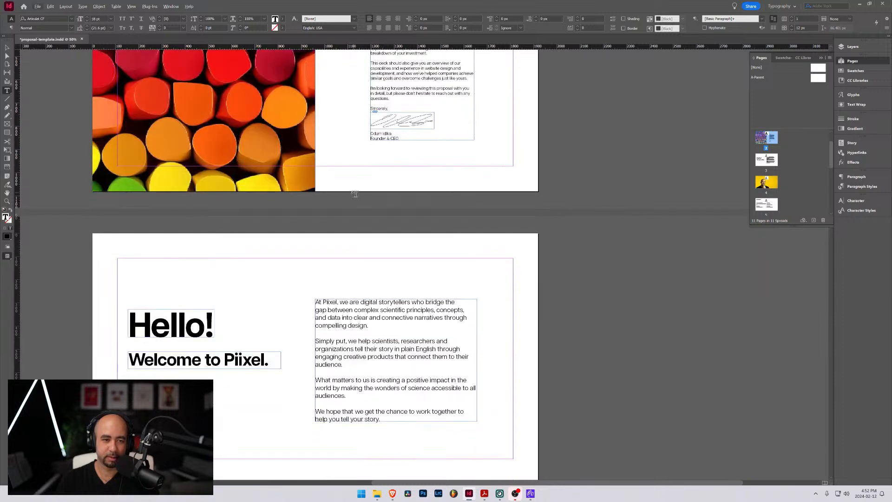
{"action": "scroll", "coordinate": [341, 188], "scroll_direction": "down", "scroll_amount": 10}
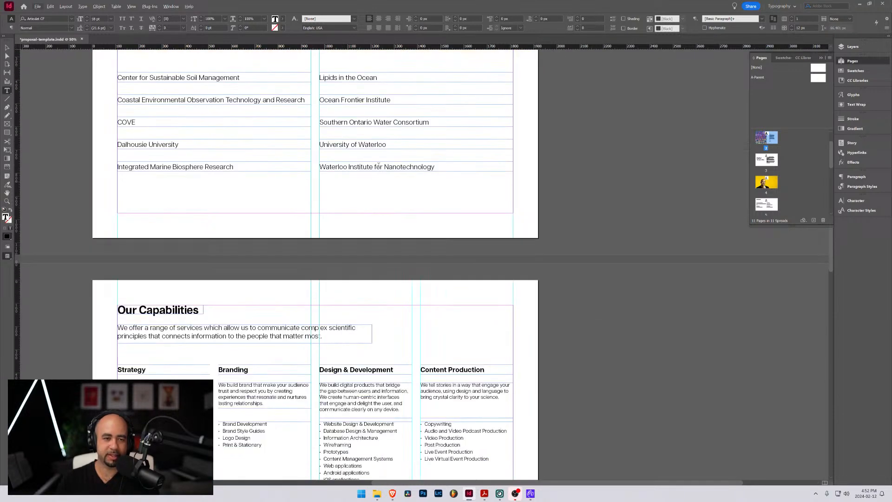
{"action": "scroll", "coordinate": [346, 195], "scroll_direction": "up", "scroll_amount": 12}
{"action": "left_click", "coordinate": [7, 47]}
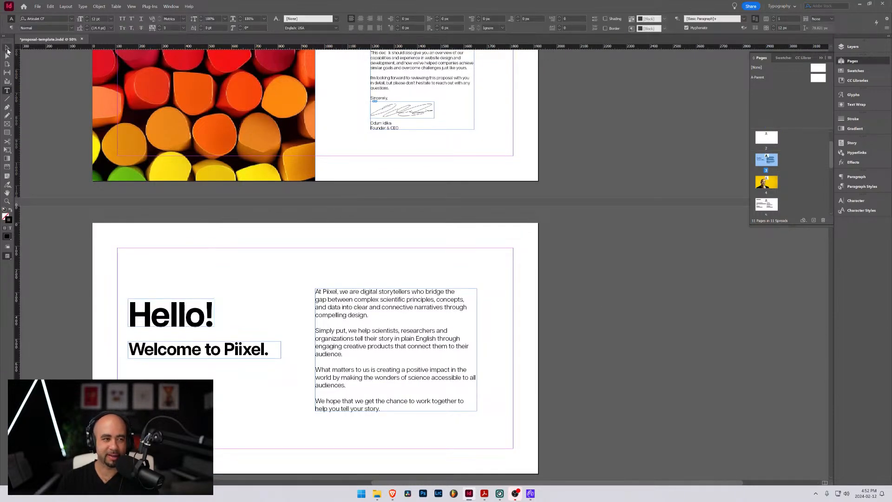
{"action": "left_click_drag", "start_coordinate": [300, 187], "coordinate": [481, 187]}
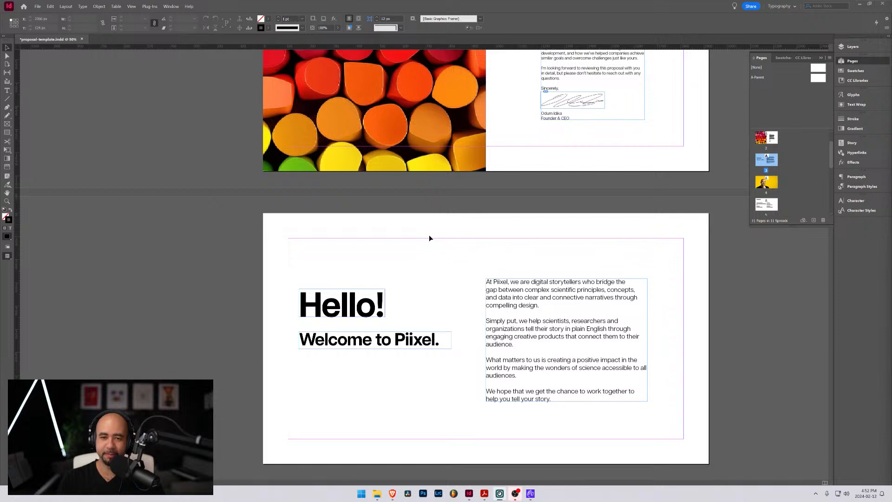
{"action": "scroll", "coordinate": [430, 238], "scroll_direction": "down", "scroll_amount": 3}
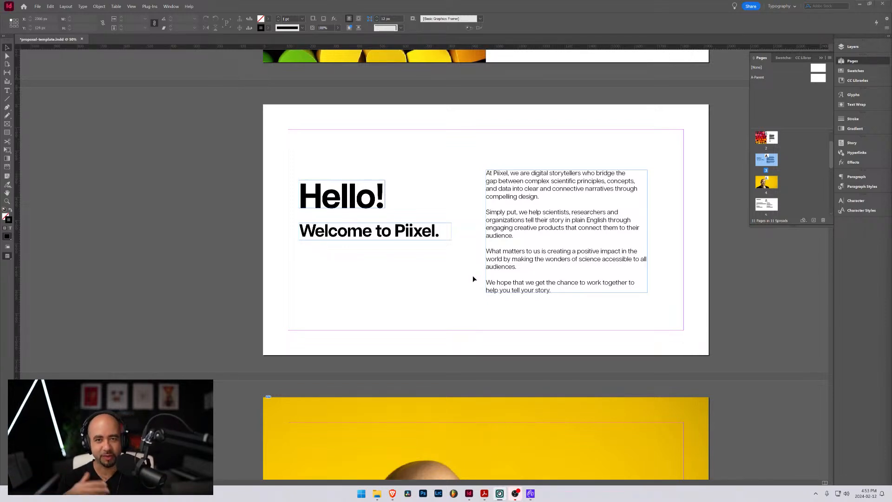
Look through the pages from Our Capabilities to Design and Development Phase
{"action": "scroll", "coordinate": [479, 284], "scroll_direction": "down", "scroll_amount": 15}
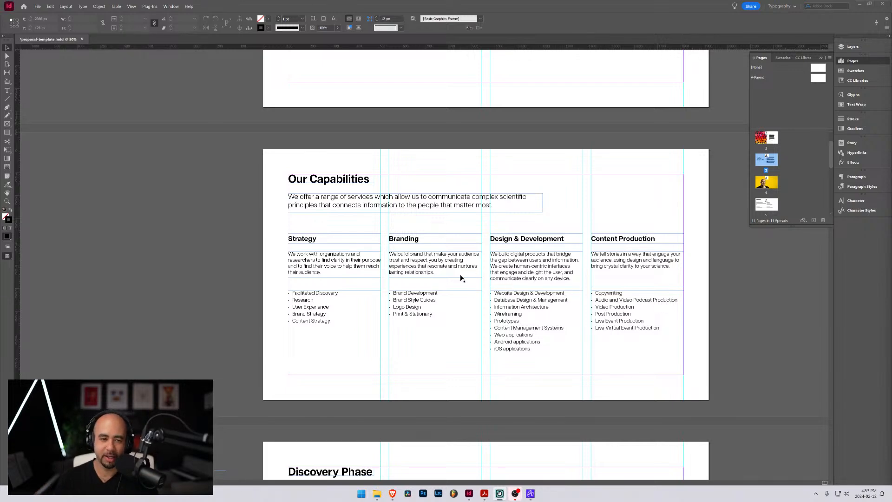
{"action": "scroll", "coordinate": [462, 278], "scroll_direction": "down", "scroll_amount": 6}
{"action": "scroll", "coordinate": [453, 278], "scroll_direction": "down", "scroll_amount": 9}
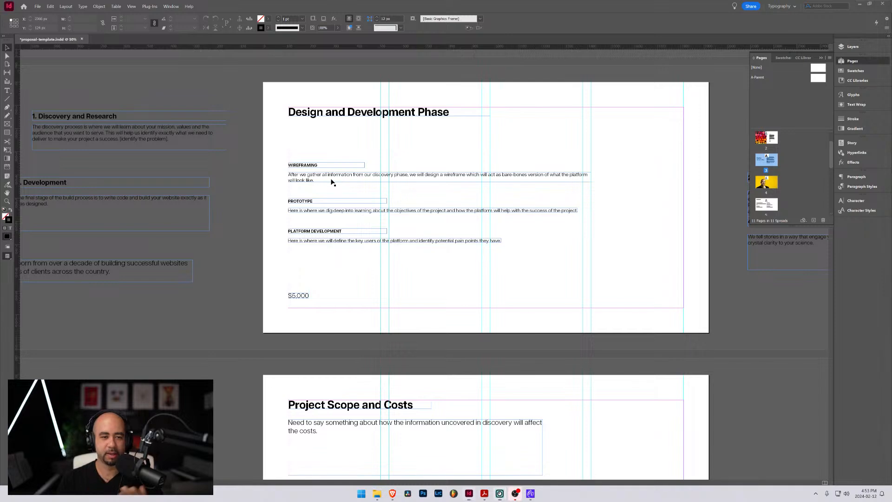
Select the Wireframing description on the Design and Development Phase page and collapse the page thumbnails to uncover the canvas
{"action": "left_click", "coordinate": [330, 179]}
{"action": "scroll", "coordinate": [345, 209], "scroll_direction": "up", "scroll_amount": 1}
{"action": "scroll", "coordinate": [347, 211], "scroll_direction": "up", "scroll_amount": 1}
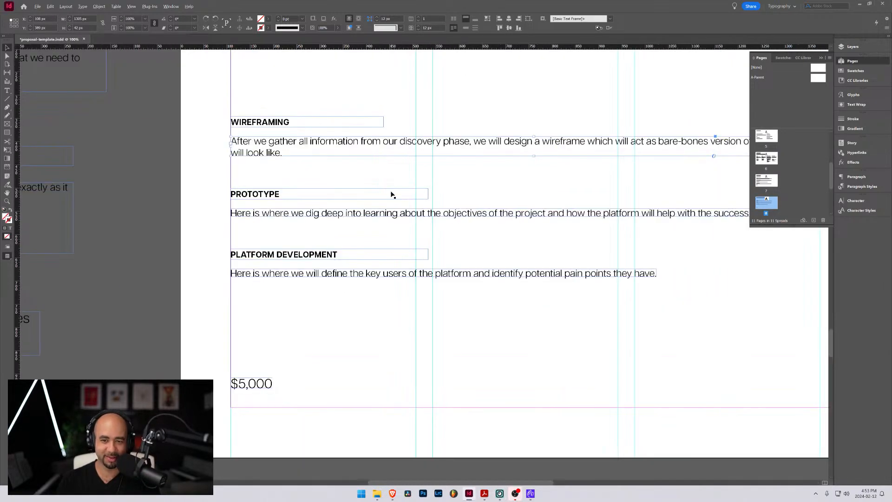
{"action": "scroll", "coordinate": [389, 193], "scroll_direction": "down", "scroll_amount": 1}
{"action": "left_click", "coordinate": [821, 58]}
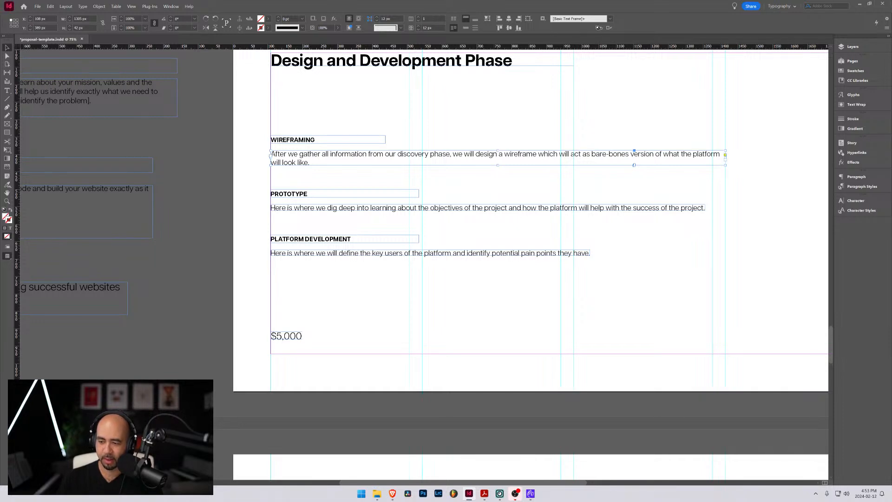
{"action": "key", "text": "alt+Tab"}
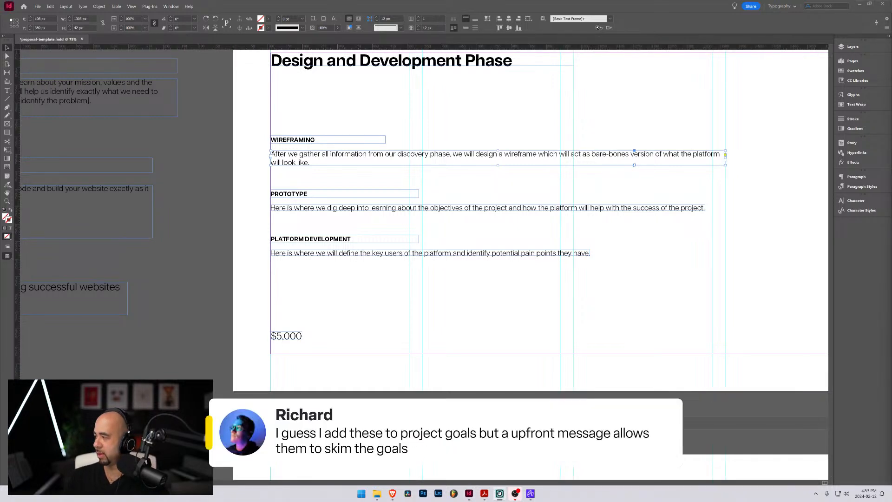
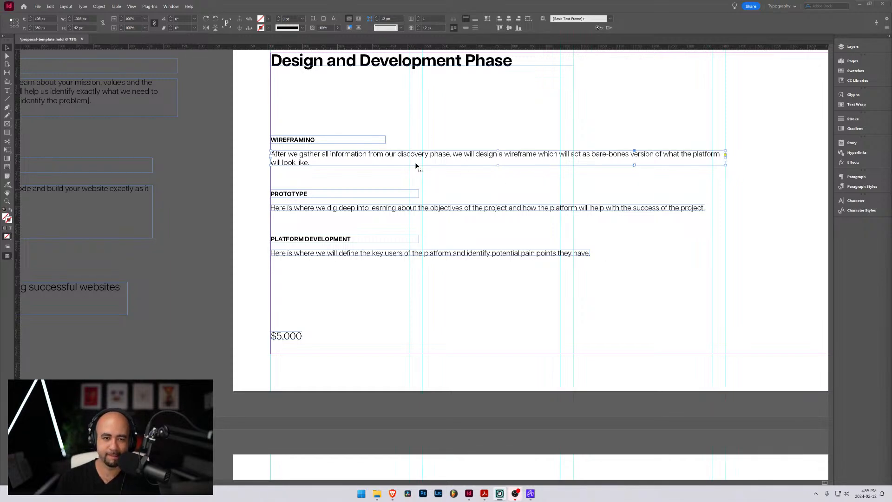
Insert "Armed with the insights from the discovery phase," at the start of the Wireframing description
{"action": "scroll", "coordinate": [415, 164], "scroll_direction": "up", "scroll_amount": 3}
{"action": "scroll", "coordinate": [328, 175], "scroll_direction": "down", "scroll_amount": 3}
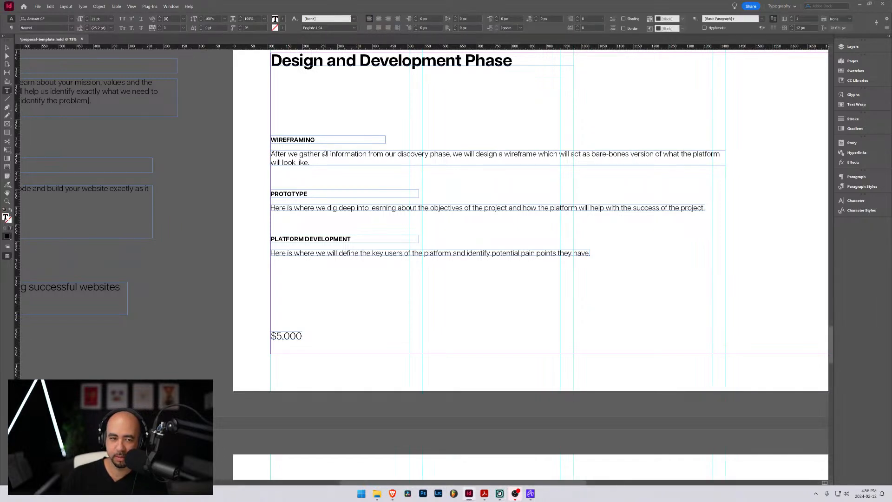
{"action": "double_click", "coordinate": [326, 156]}
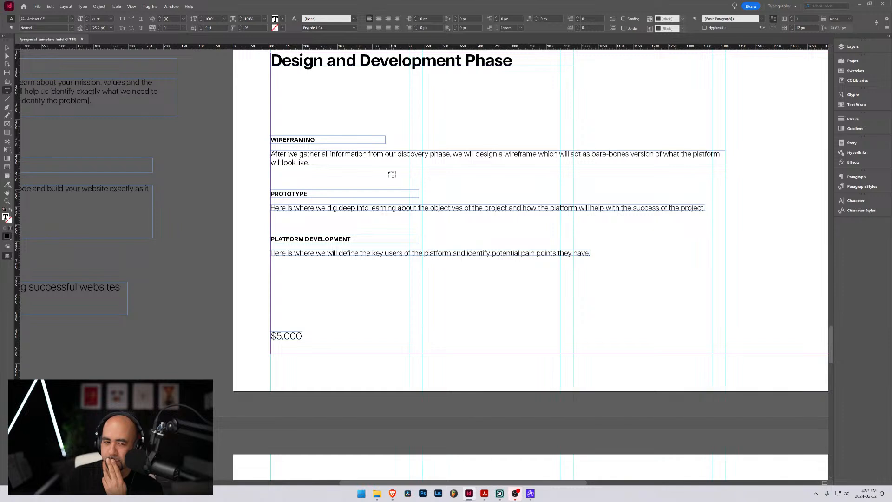
{"action": "left_click", "coordinate": [273, 154]}
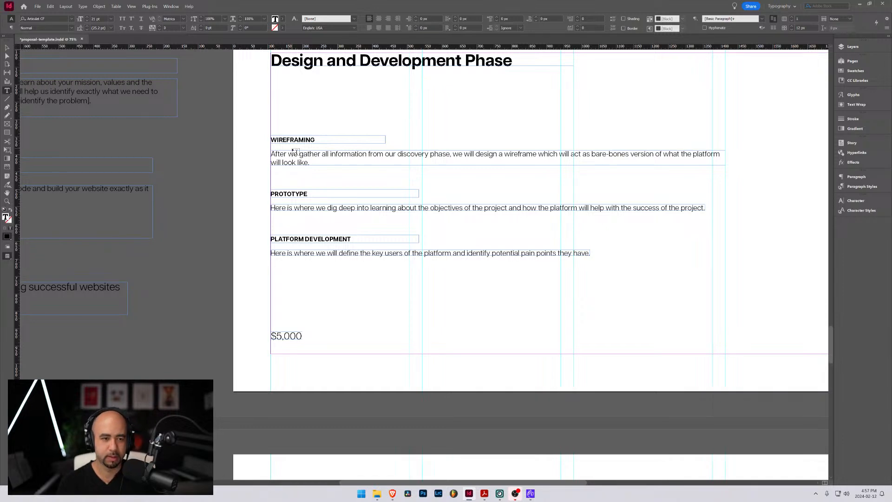
{"action": "type", "text": "Armed with"}
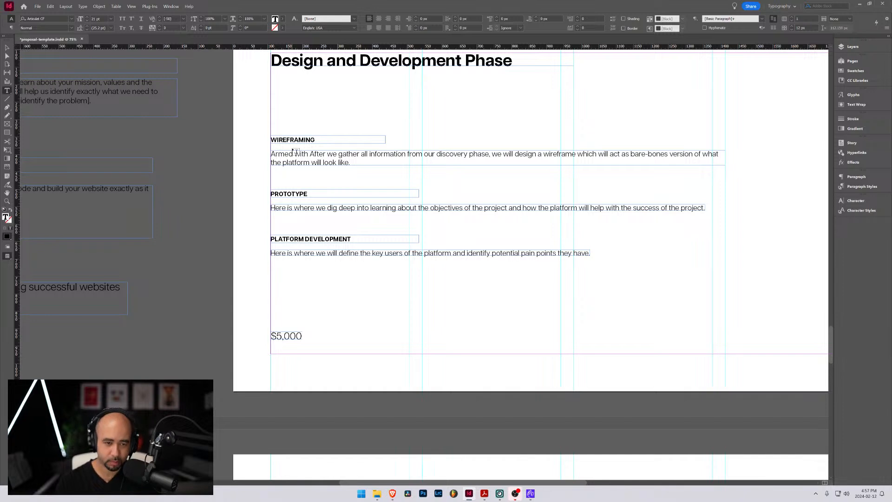
{"action": "type", "text": " the insights "}
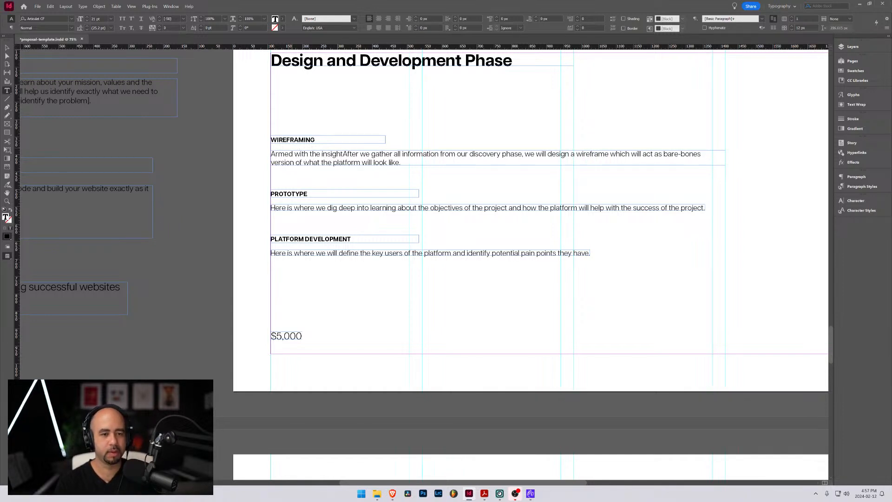
{"action": "type", "text": "from the"}
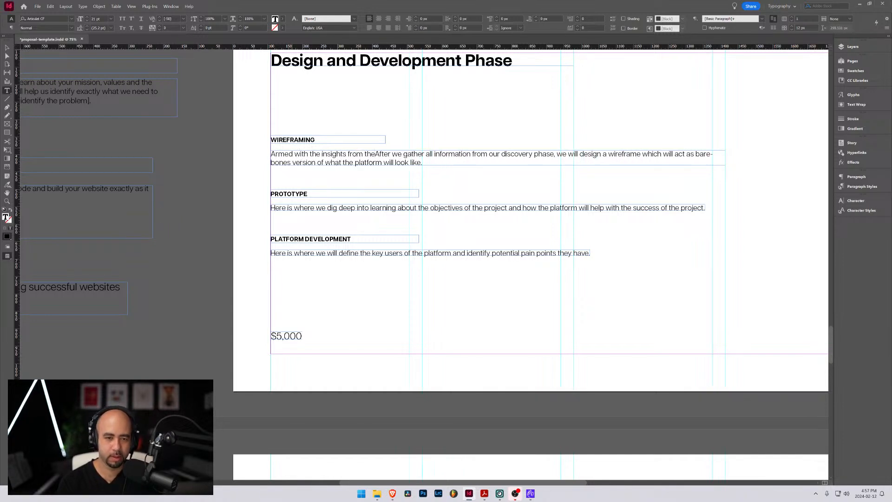
{"action": "type", "text": " disc"}
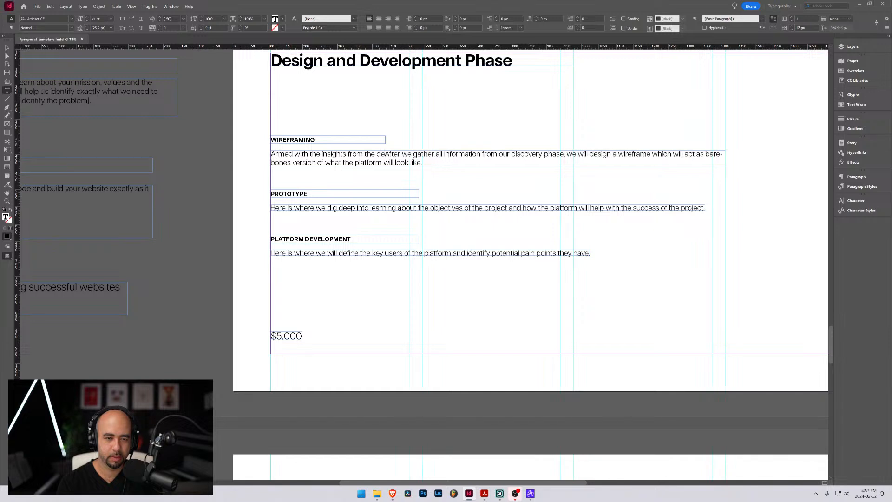
{"action": "type", "text": "overy phase,"}
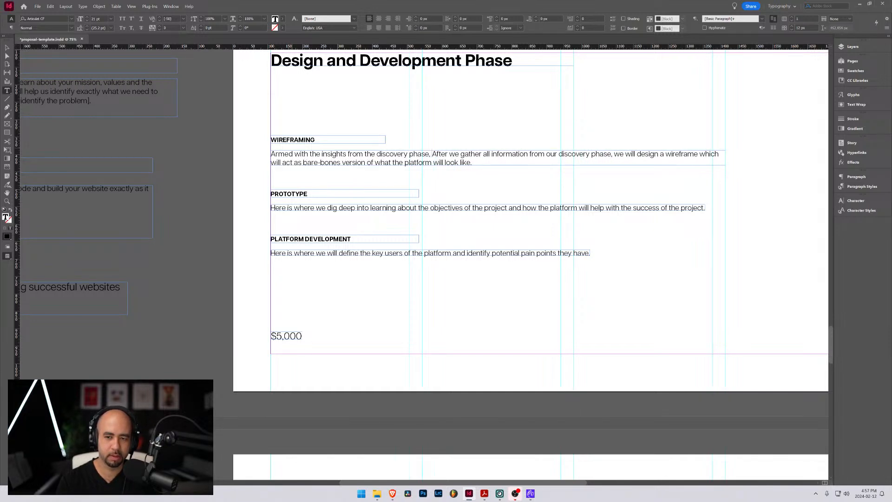
Delete the old opening clause "After we gather all information from our discovery phase," from the Wireframing description
{"action": "key", "text": "ctrl+shift+Right"}
{"action": "key", "text": "ctrl+shift+Right"}
{"action": "key", "text": "ctrl+shift+Right"}
{"action": "key", "text": "ctrl+shift+Right"}
{"action": "key", "text": "ctrl+shift+Right"}
{"action": "key", "text": "ctrl+shift+Right"}
{"action": "key", "text": "ctrl+shift+Right"}
{"action": "key", "text": "ctrl+shift+Right"}
{"action": "key", "text": "ctrl+shift+Right"}
{"action": "key", "text": "shift+Right"}
{"action": "key", "text": "shift+Right"}
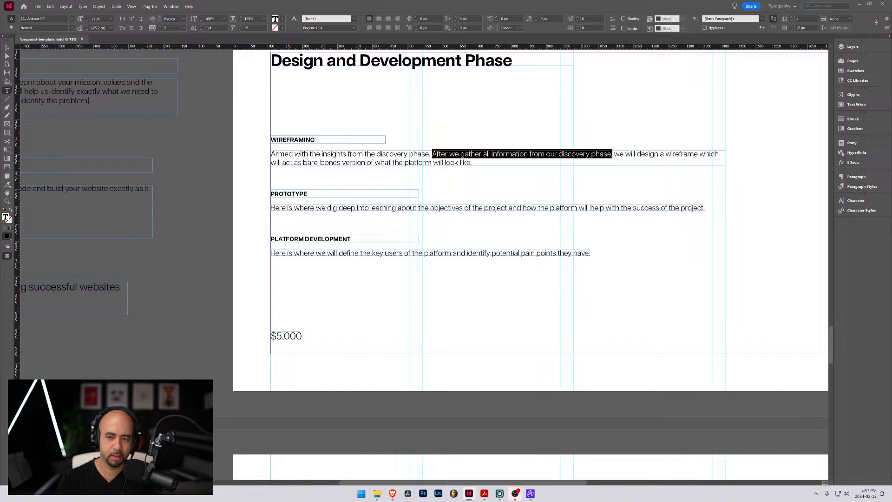
{"action": "key", "text": "BackSpace"}
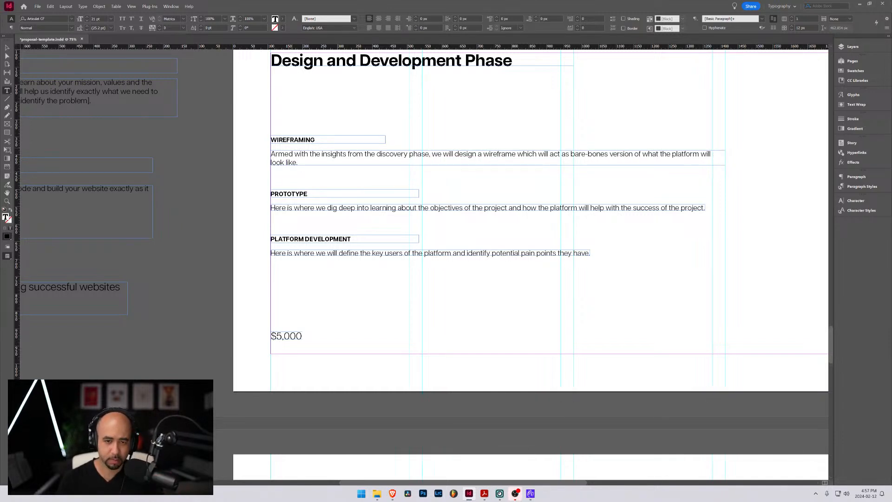
Insert "will organize all ideas into a wireframe" after "we" in the Wireframing description
{"action": "left_click", "coordinate": [446, 154]}
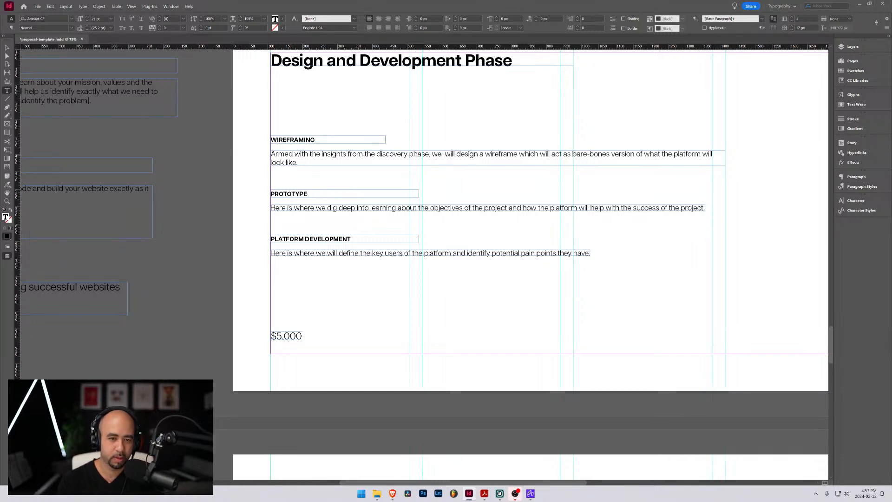
{"action": "type", "text": "will org"}
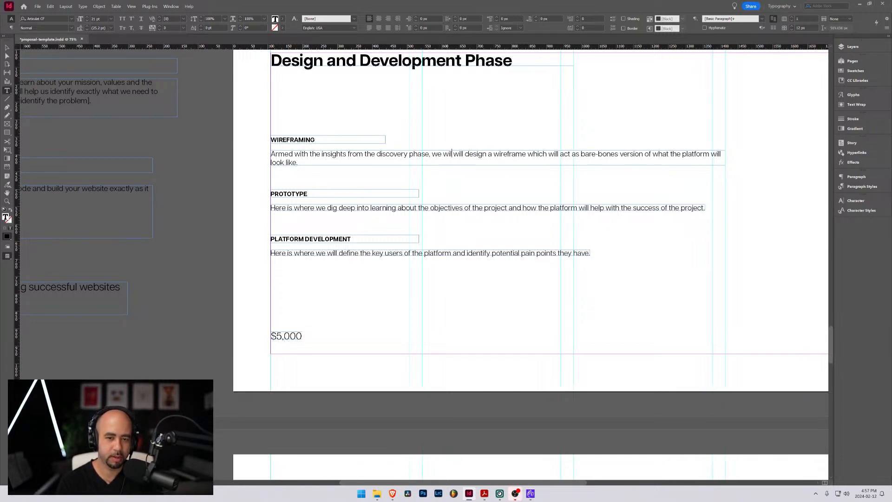
{"action": "type", "text": "anize all "}
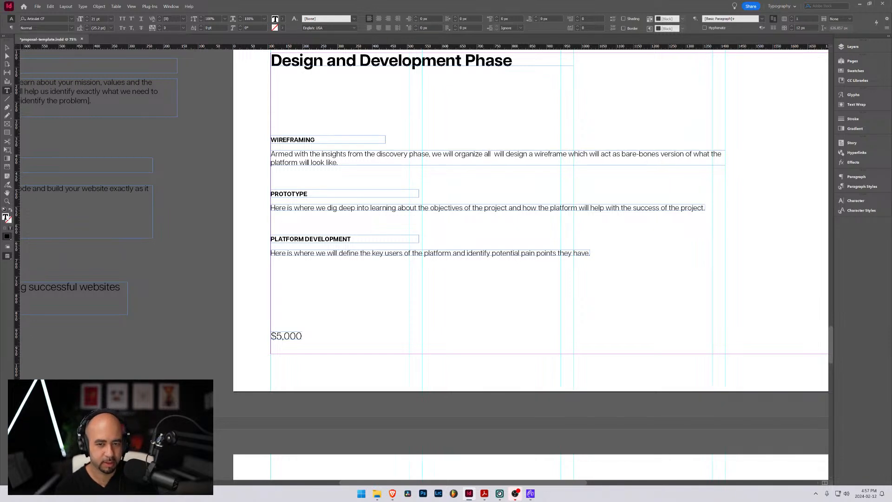
{"action": "type", "text": "ideas"}
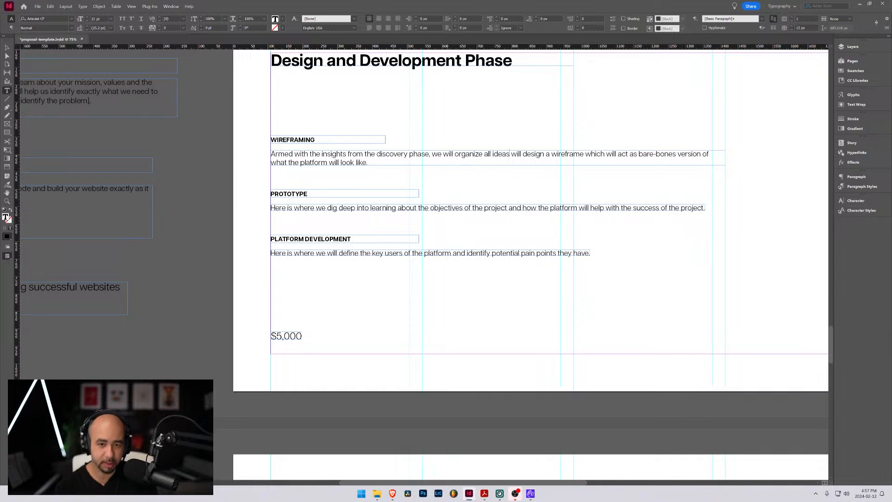
{"action": "type", "text": " int"}
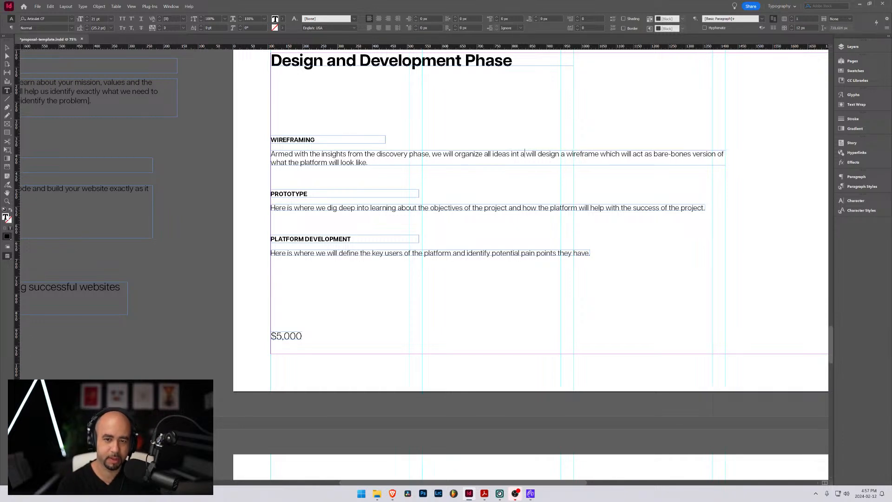
{"action": "type", "text": "o a wireframe"}
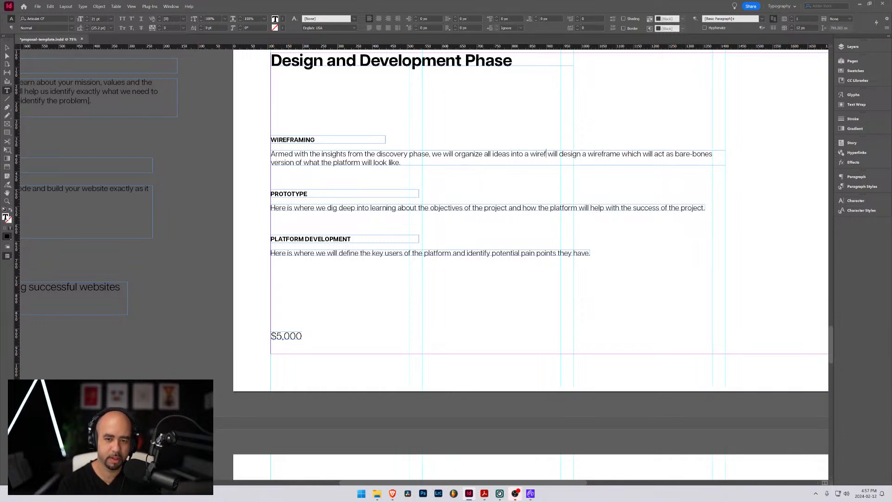
Delete the leftover words "will design a wireframe" from the Wireframing description
{"action": "key", "text": "ctrl+shift+Right"}
{"action": "key", "text": "ctrl+shift+Right"}
{"action": "key", "text": "ctrl+shift+Right"}
{"action": "key", "text": "ctrl+shift+Right"}
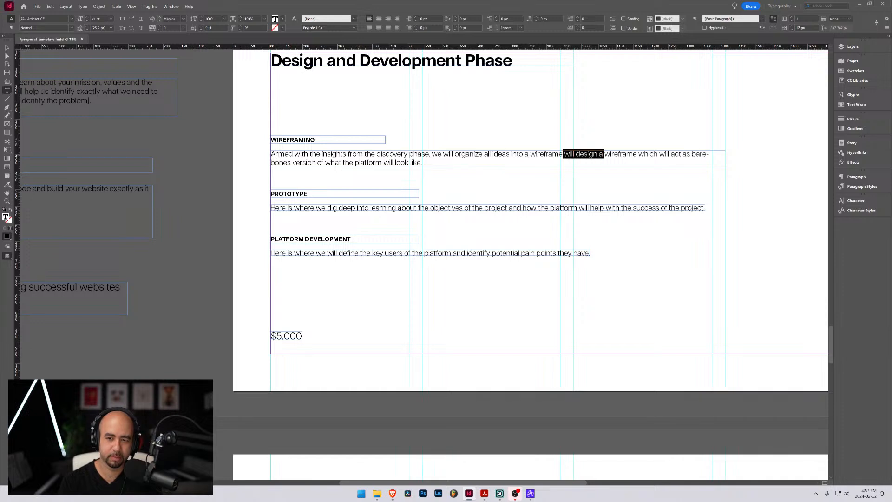
{"action": "key", "text": "BackSpace"}
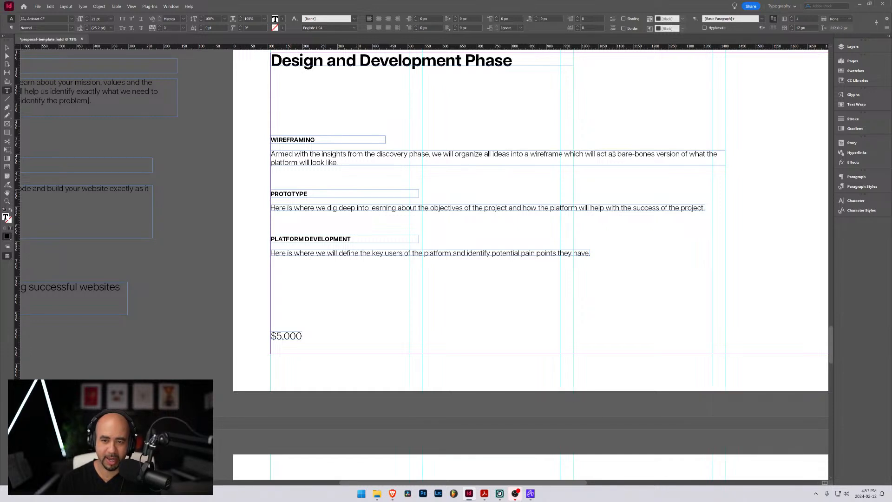
Replace "version" with "copy" and insert "final" before "platform" in the Wireframing description
{"action": "left_click_drag", "start_coordinate": [618, 154], "coordinate": [681, 155]}
{"action": "left_click", "coordinate": [654, 151]}
{"action": "type", "text": "copy"}
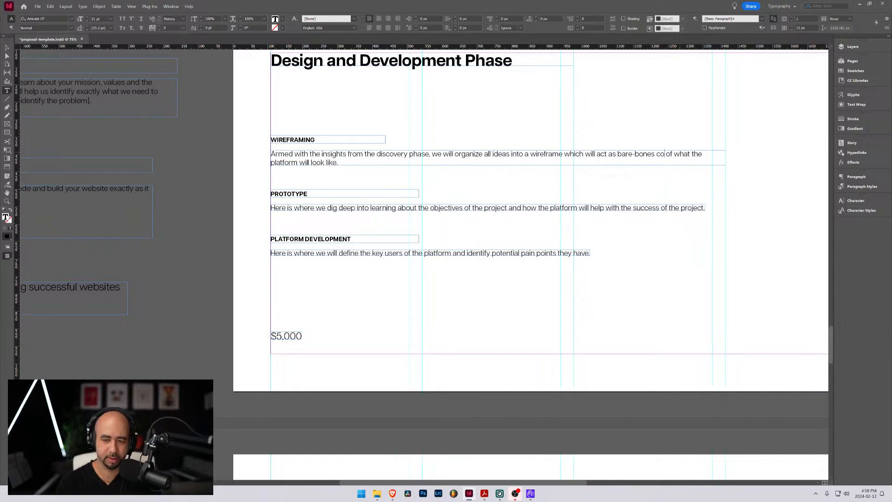
{"action": "left_click", "coordinate": [682, 154]}
{"action": "type", "text": "final"}
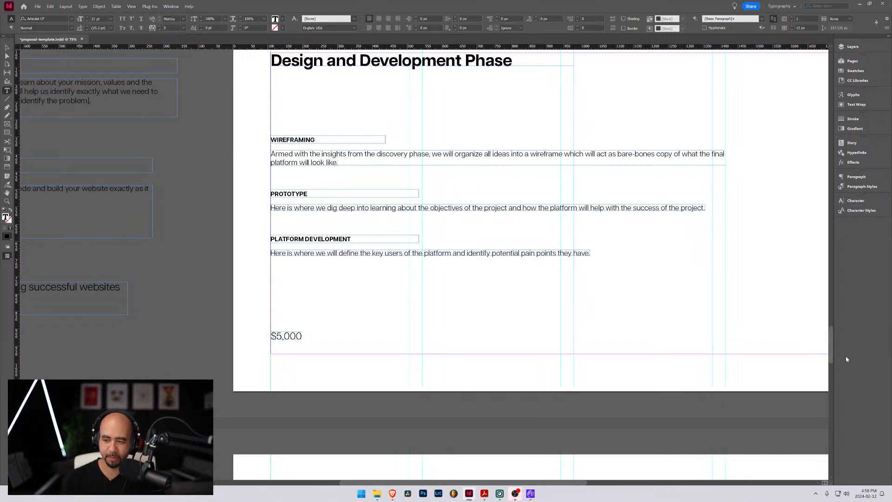
{"action": "key", "text": "BackSpace"}
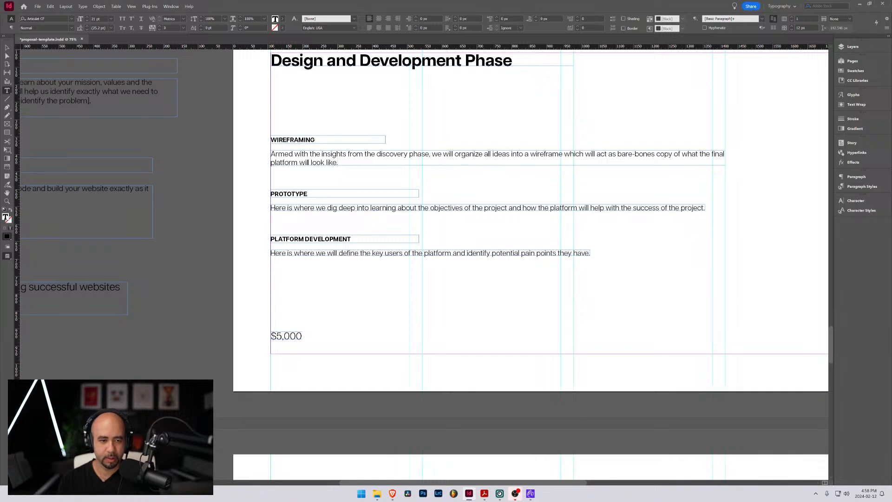
{"action": "scroll", "coordinate": [400, 228], "scroll_direction": "up", "scroll_amount": 2}
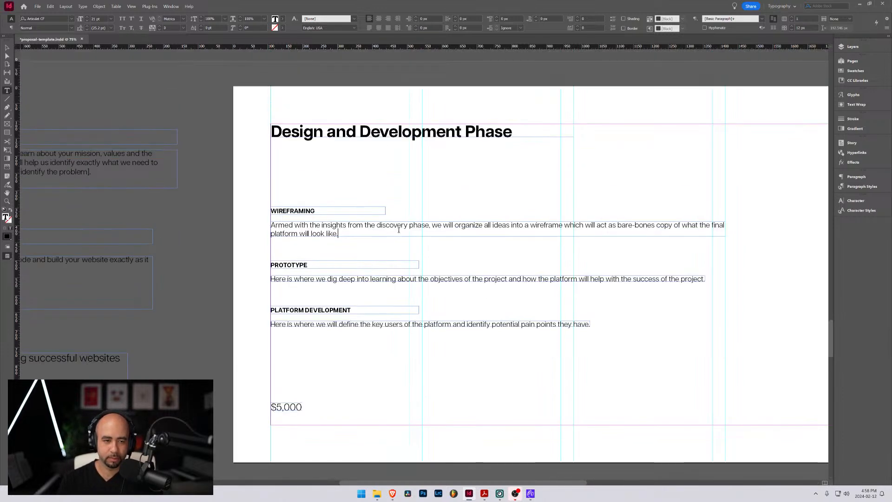
{"action": "scroll", "coordinate": [399, 230], "scroll_direction": "down", "scroll_amount": 2}
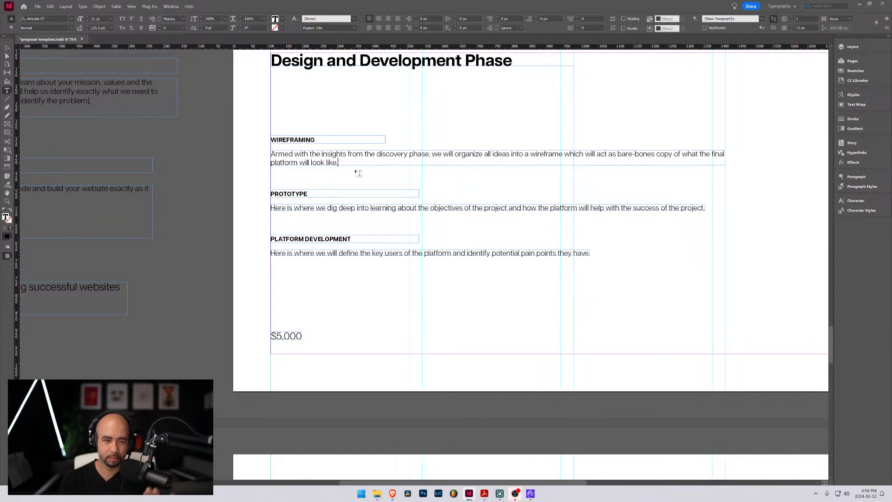
Extend the Prototype description's text frame downward to just above the Platform Development heading and select its paragraph
{"action": "left_click", "coordinate": [323, 207]}
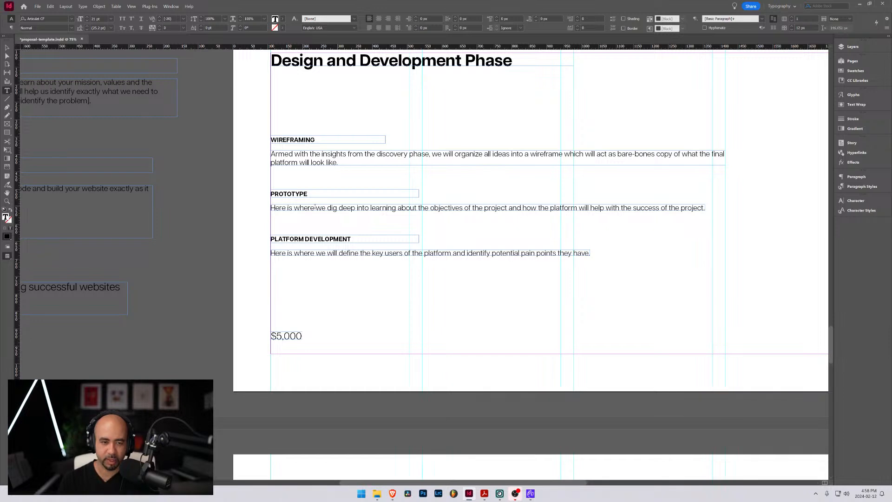
{"action": "key", "text": "Escape"}
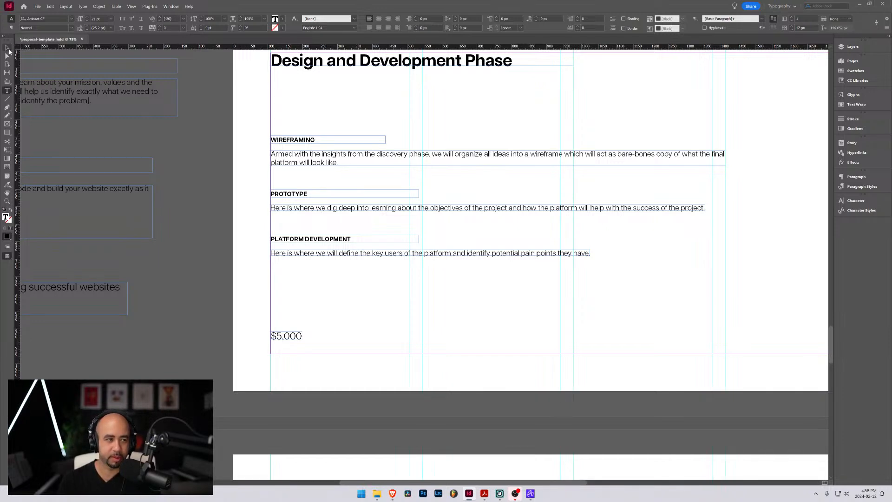
{"action": "double_click", "coordinate": [488, 210]}
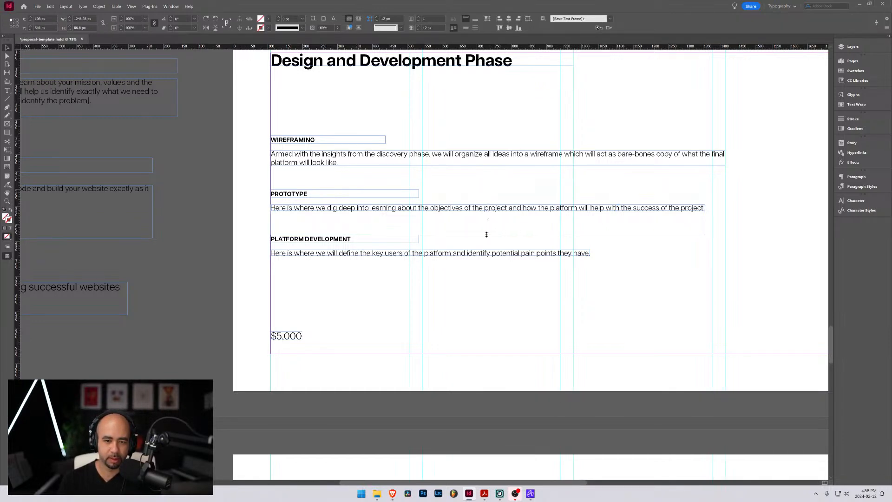
{"action": "triple_click", "coordinate": [420, 212]}
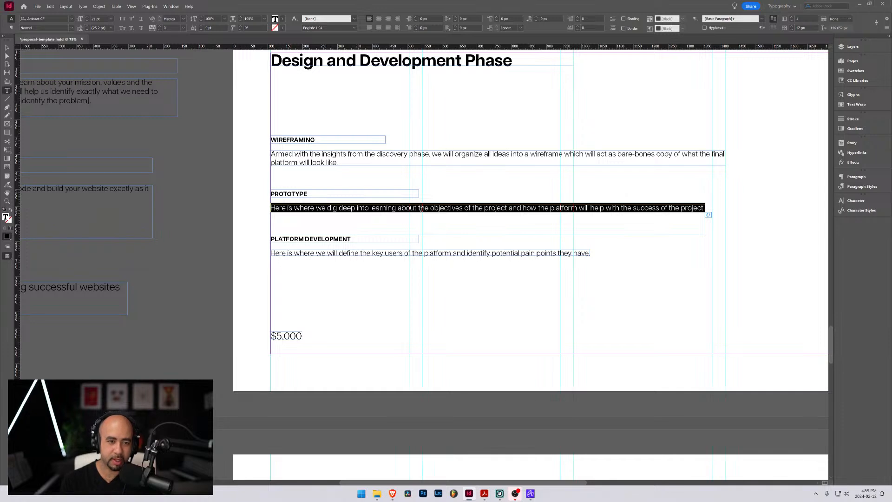
Append "(CLIKABLE)" to the Prototype heading
{"action": "left_click", "coordinate": [312, 193]}
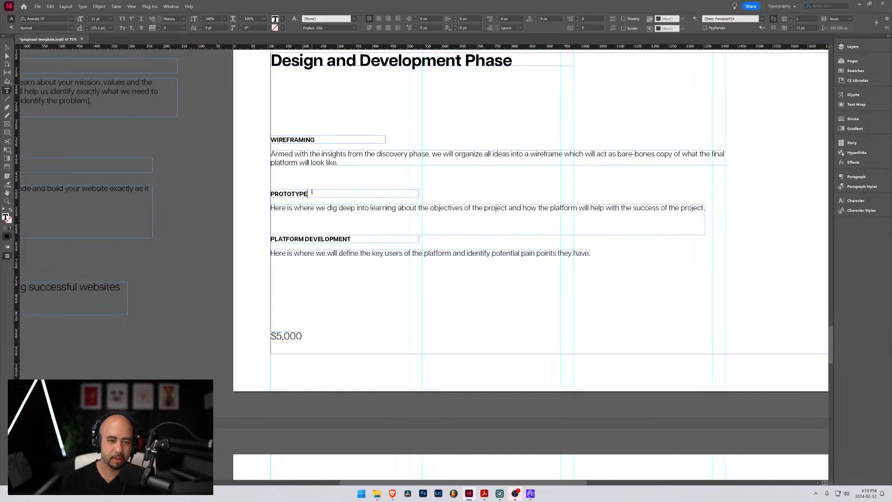
{"action": "type", "text": "&"}
{"action": "key", "text": "BackSpace"}
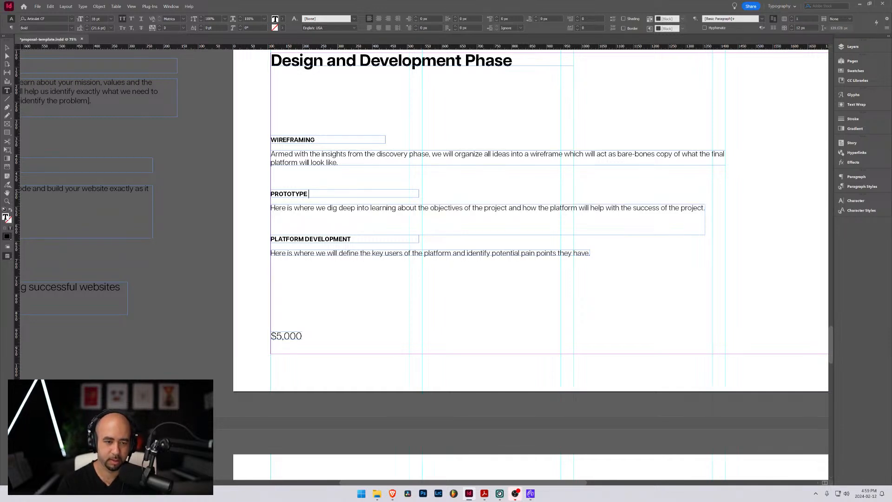
{"action": "type", "text": "(CLIKABLE"}
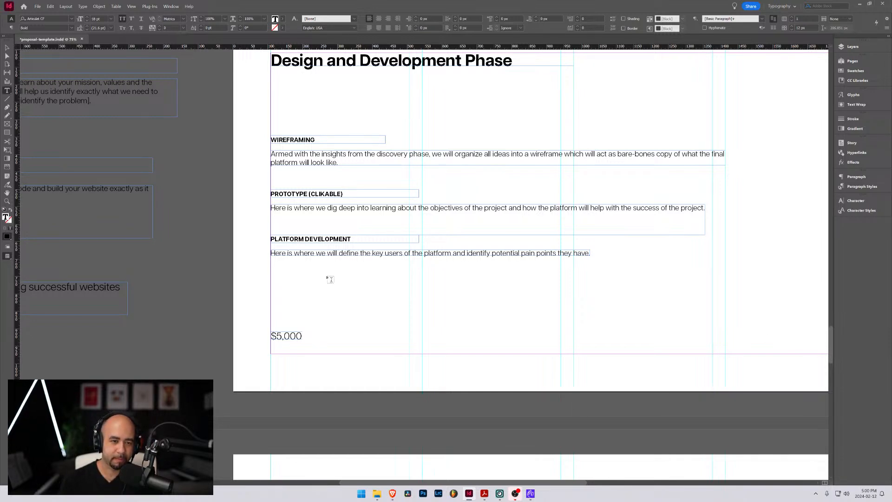
Try to move the Prototype description and the Platform Development heading and text farther down the page, and undo the move
{"action": "left_click", "coordinate": [272, 194]}
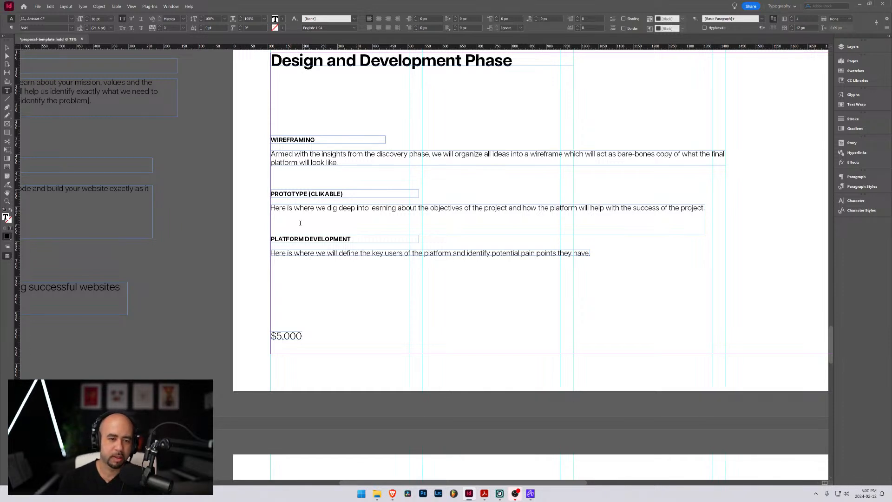
{"action": "key", "text": "Escape"}
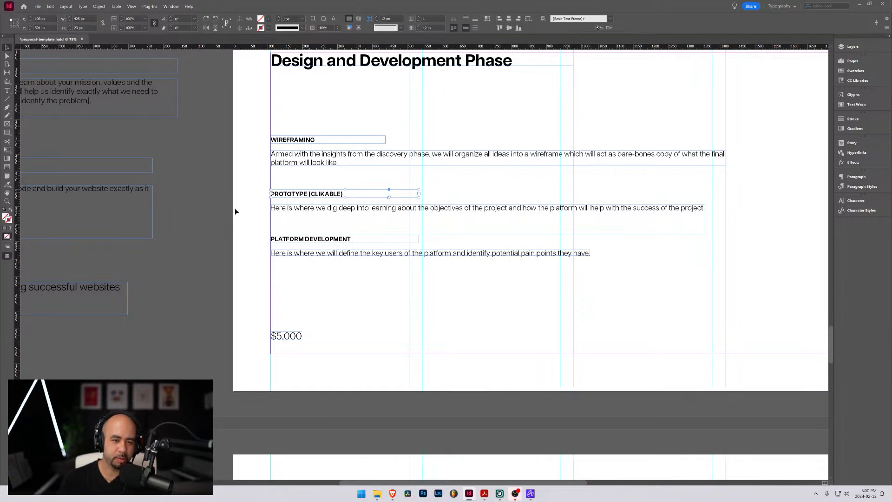
{"action": "left_click_drag", "start_coordinate": [297, 255], "coordinate": [309, 277]}
{"action": "double_click", "coordinate": [308, 194]}
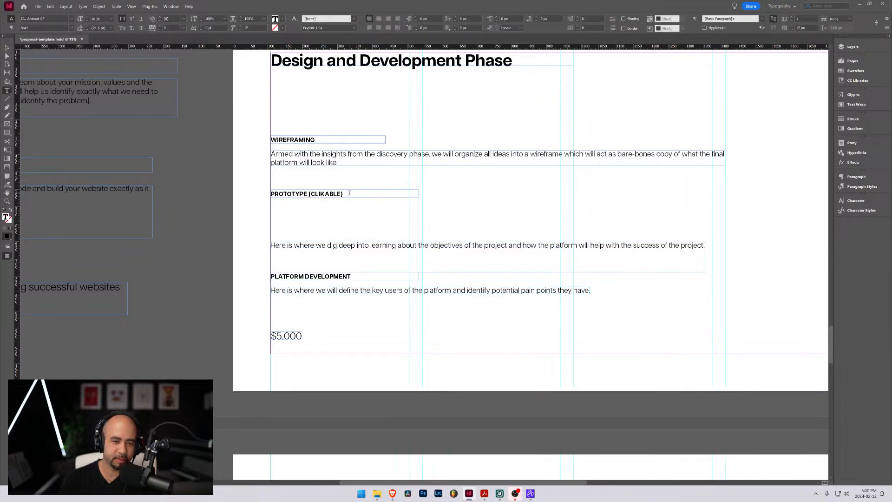
{"action": "left_click_drag", "start_coordinate": [344, 194], "coordinate": [310, 194]}
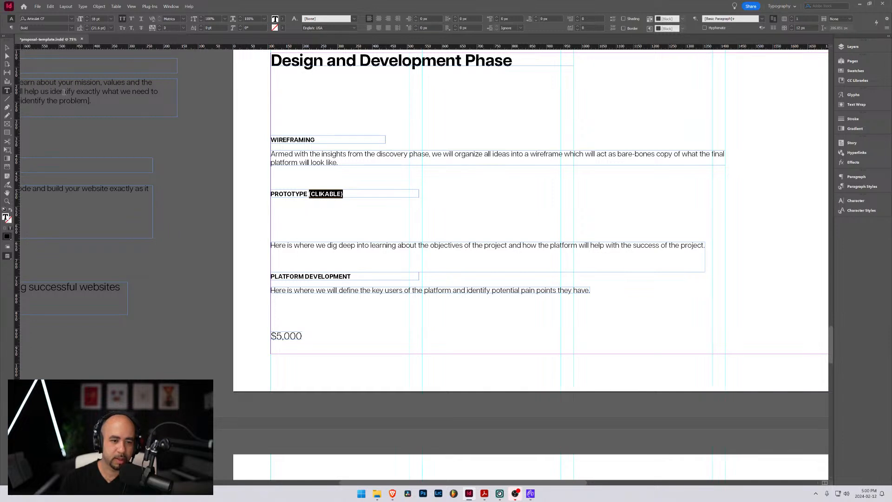
{"action": "key", "text": "ctrl+z"}
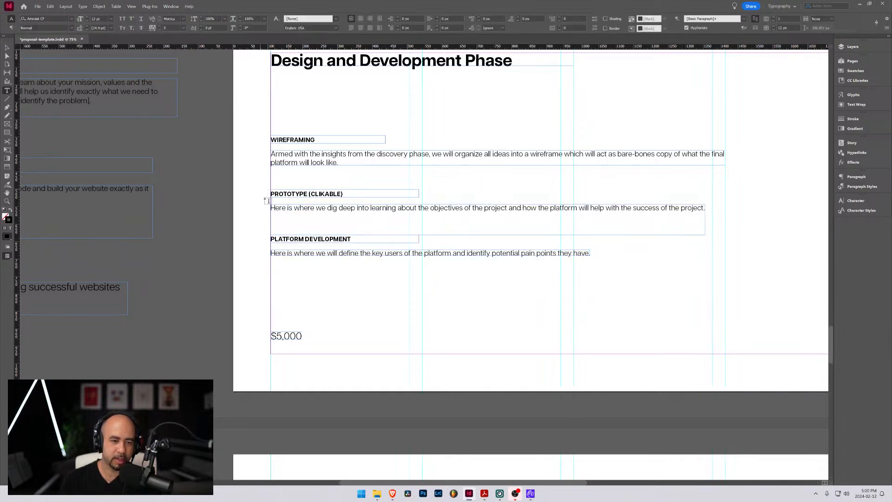
Shorten the Prototype description's text frame and move the Platform Development heading and text farther down, just above the $5,000 price
{"action": "key", "text": "Escape"}
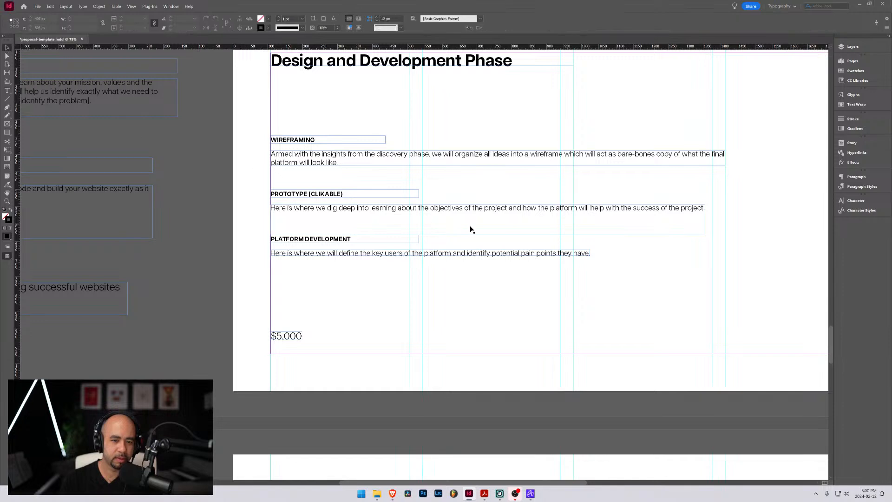
{"action": "left_click", "coordinate": [483, 235]}
{"action": "left_click_drag", "start_coordinate": [488, 235], "coordinate": [484, 227]}
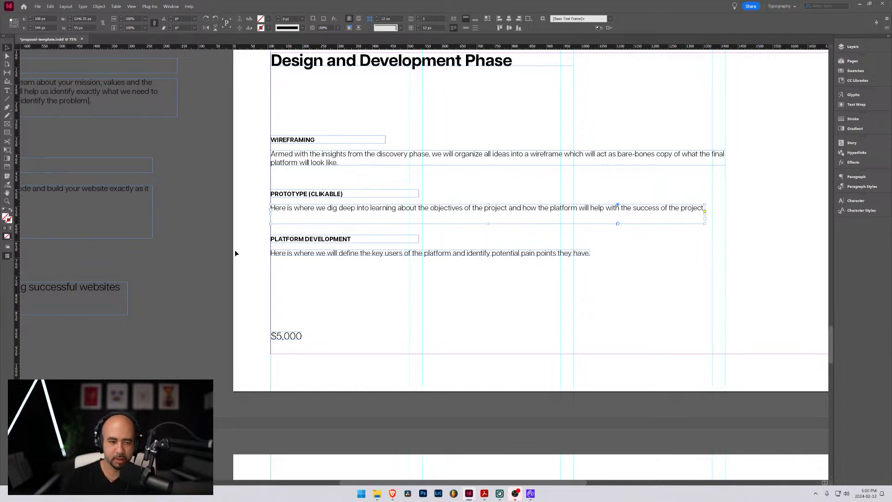
{"action": "left_click_drag", "start_coordinate": [254, 229], "coordinate": [297, 281]}
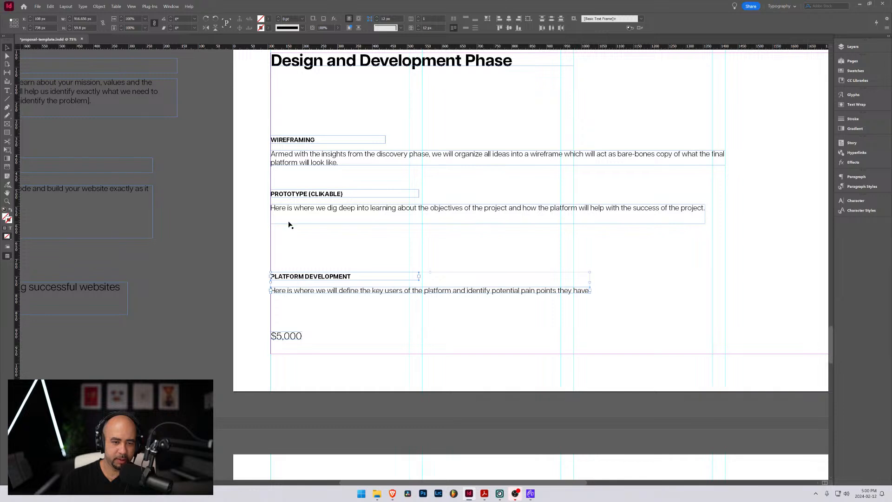
Duplicate the Prototype heading and description directly below the originals, and change the original heading to "PROTOTYPE: CLIKABLE WIREFRAME"
{"action": "left_click_drag", "start_coordinate": [263, 182], "coordinate": [312, 255]}
{"action": "double_click", "coordinate": [307, 194]}
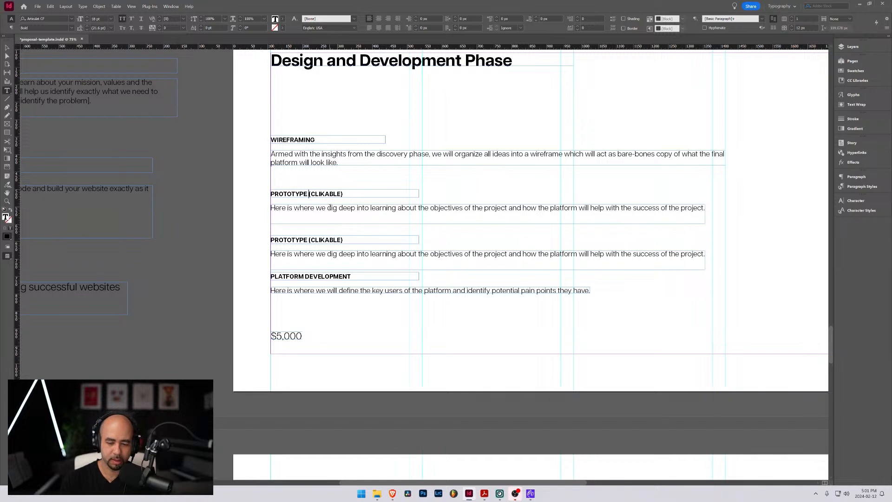
{"action": "type", "text": ":"}
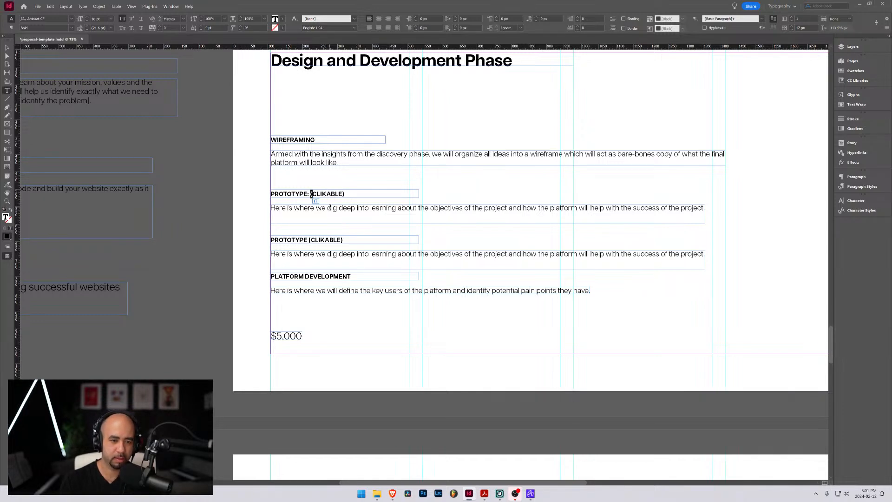
{"action": "key", "text": "Delete"}
{"action": "key", "text": "End"}
{"action": "key", "text": "BackSpace"}
{"action": "type", "text": "WIREFRAME"}
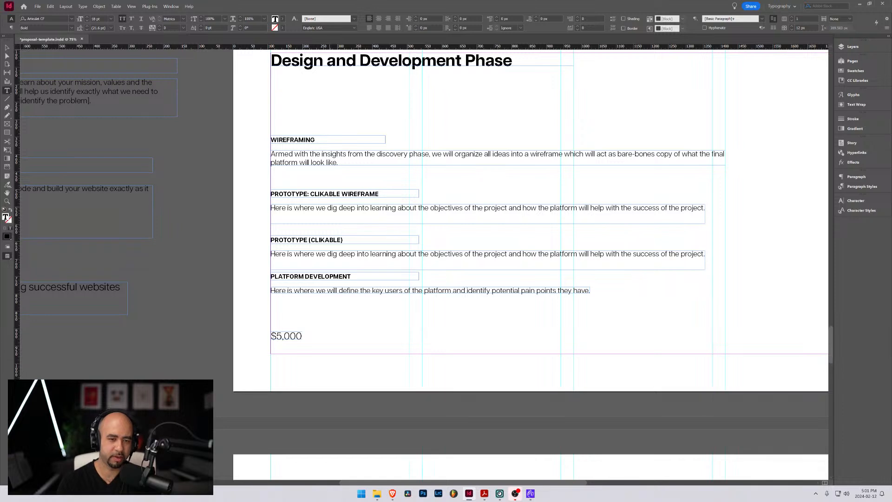
Change the duplicated Prototype heading to "PROTOTYPE: CLICKABLE DESIGN"
{"action": "left_click_drag", "start_coordinate": [309, 239], "coordinate": [367, 242]}
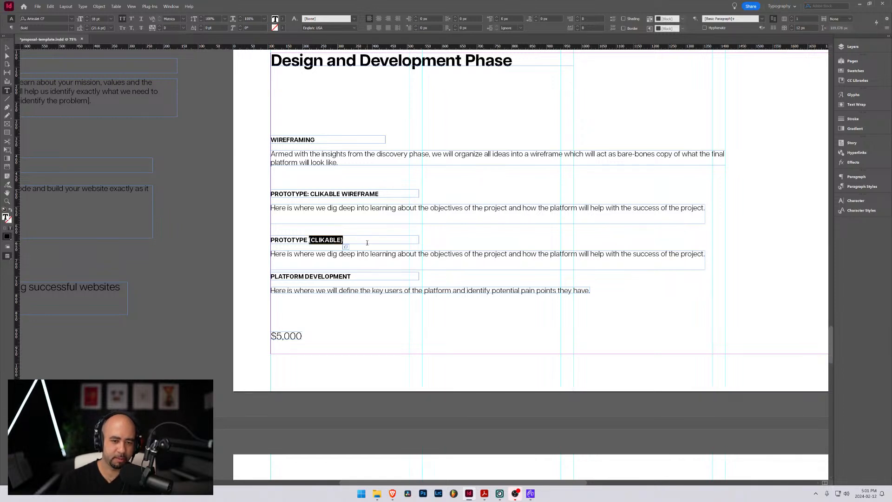
{"action": "key", "text": "BackSpace"}
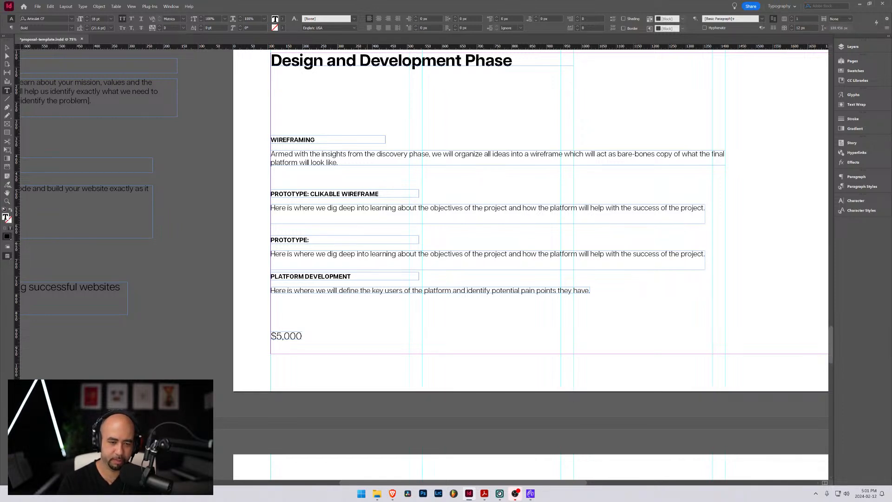
{"action": "type", "text": "CLICKAB"}
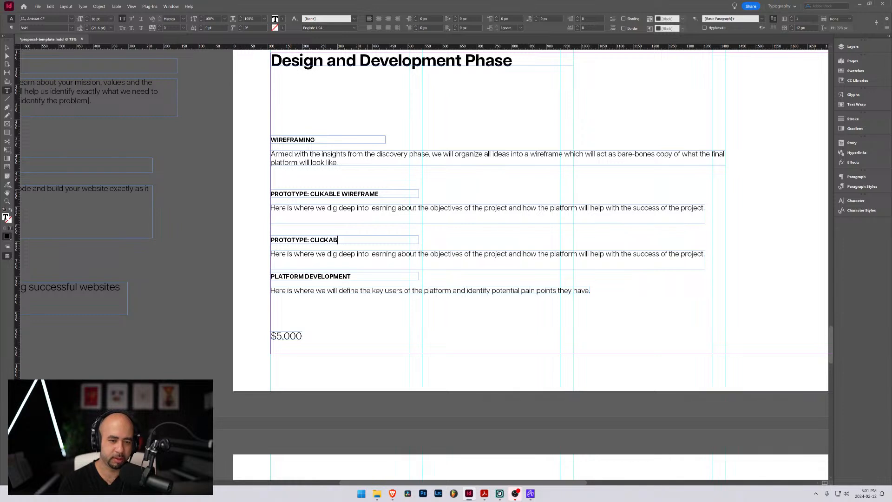
{"action": "type", "text": "LE DES"}
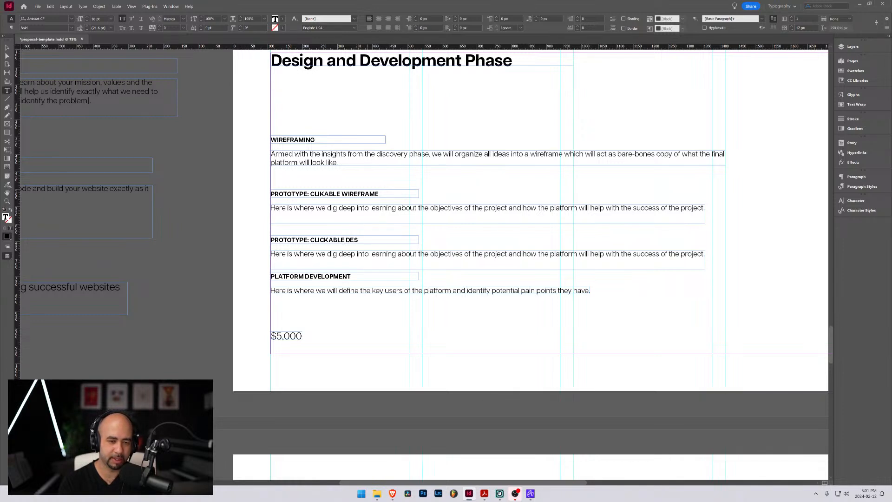
{"action": "type", "text": "IGN"}
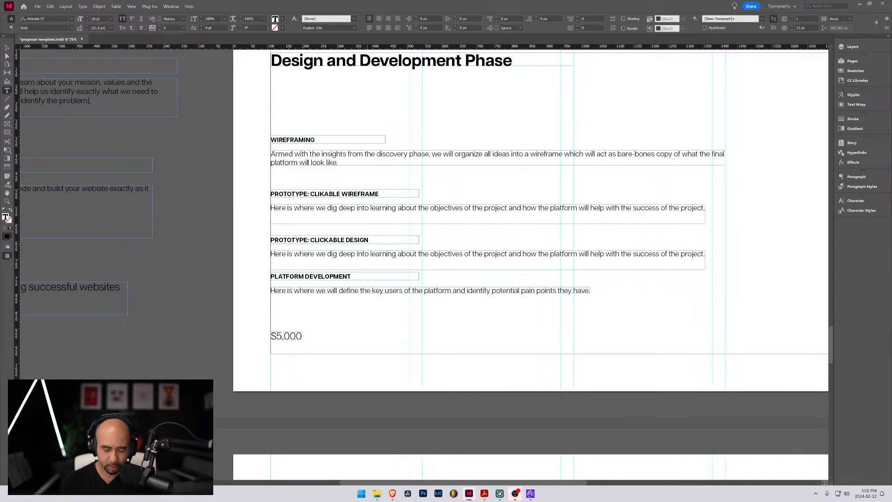
Extend the Wireframing heading to read "WIREFRAMING & COPYWRITING"
{"action": "left_click", "coordinate": [315, 139]}
{"action": "type", "text": "& "}
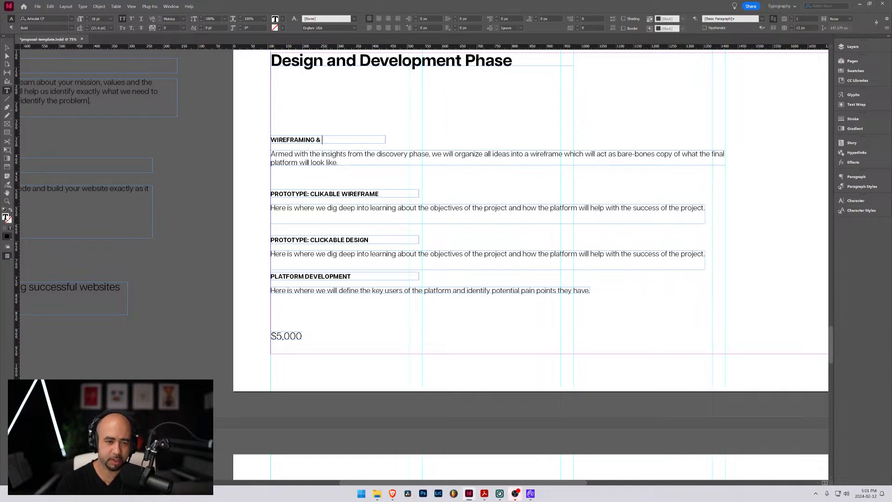
{"action": "type", "text": "COPY"}
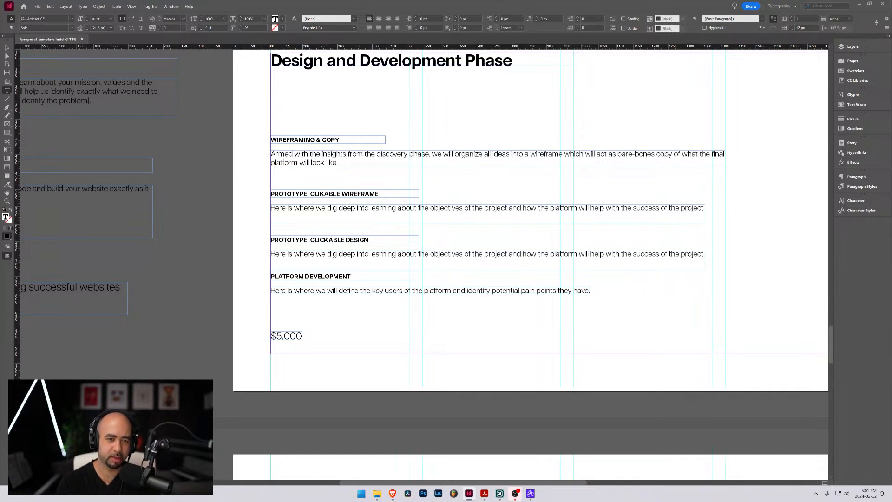
{"action": "type", "text": "WRITING"}
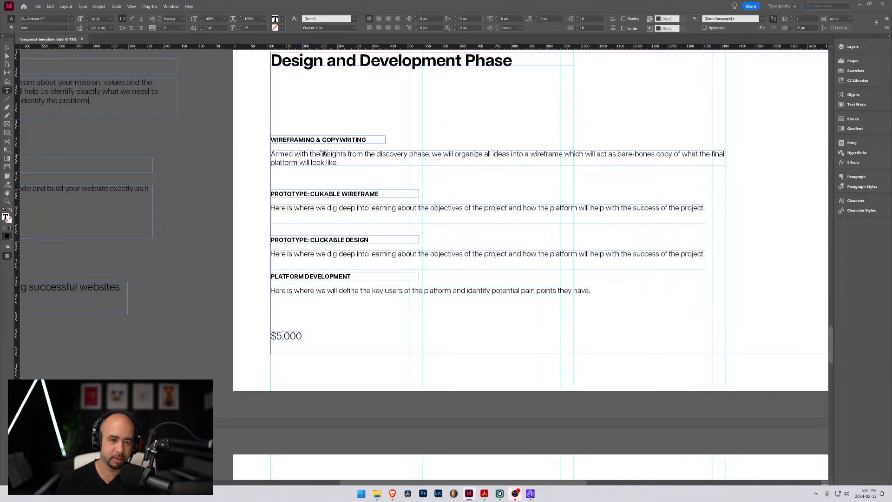
Replace "what the final platform will look like" with "the structure fo the platform" in the Wireframing & Copywriting description
{"action": "left_click", "coordinate": [339, 162]}
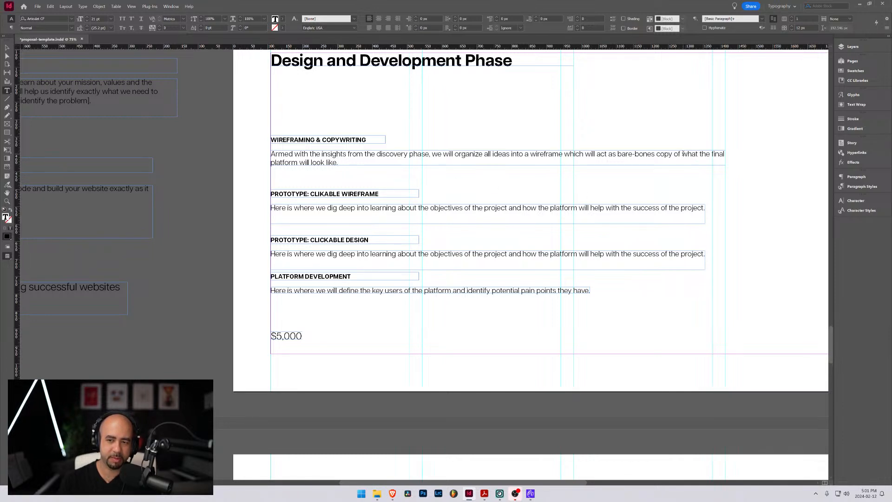
{"action": "left_click_drag", "start_coordinate": [681, 154], "coordinate": [342, 159]}
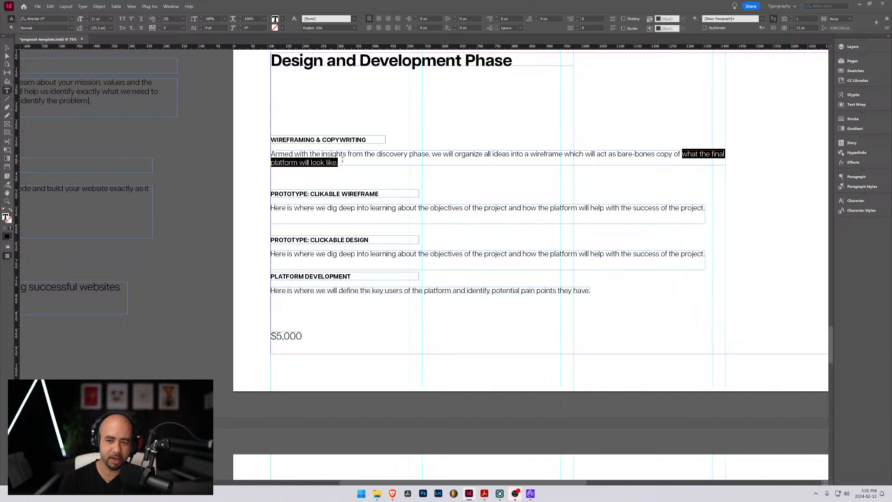
{"action": "left_click", "coordinate": [328, 162]}
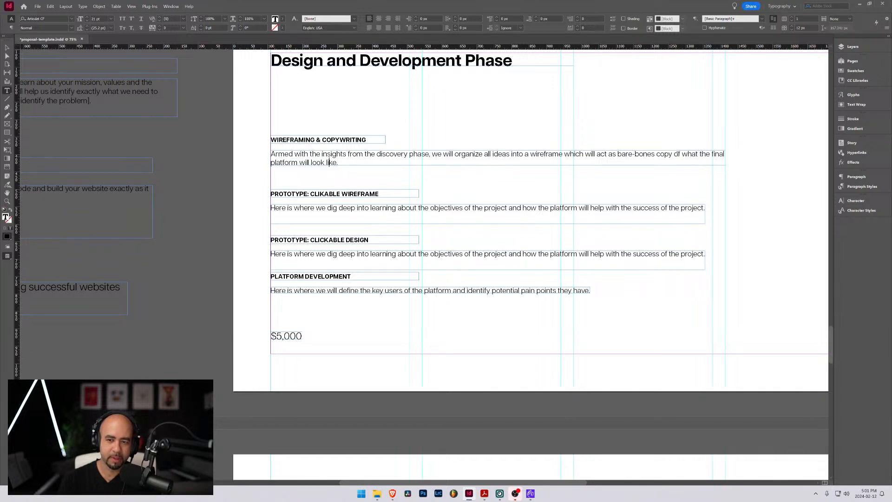
{"action": "left_click_drag", "start_coordinate": [682, 154], "coordinate": [336, 162]}
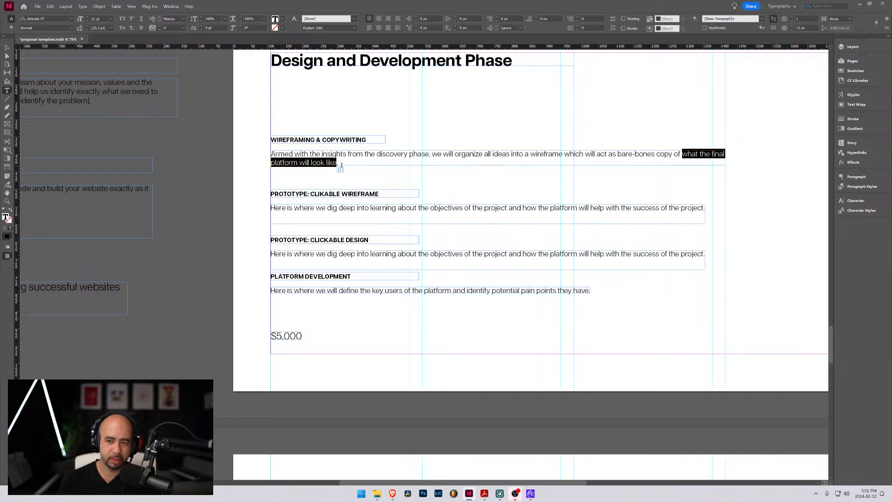
{"action": "key", "text": "BackSpace"}
{"action": "type", "text": "the s"}
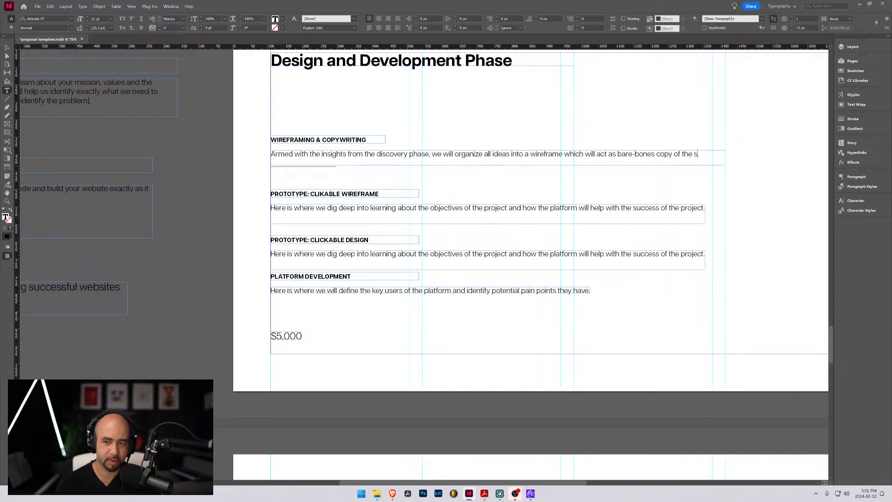
{"action": "type", "text": "tructure"}
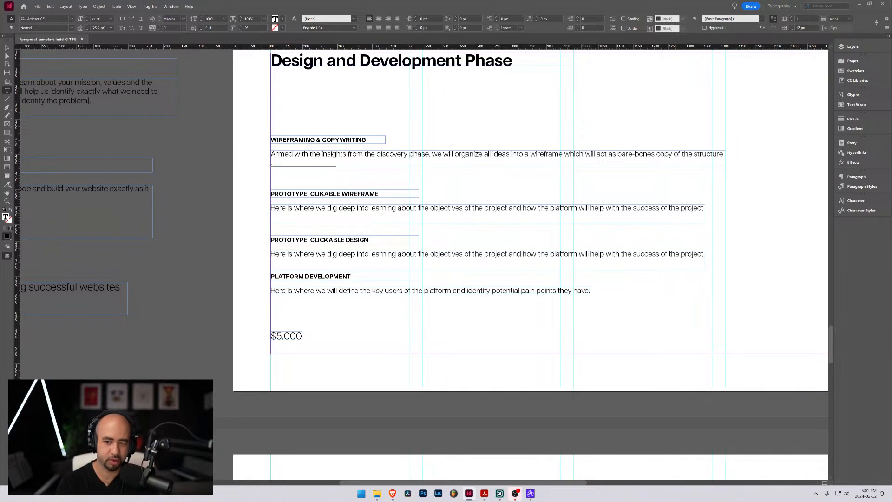
{"action": "type", "text": " to the"}
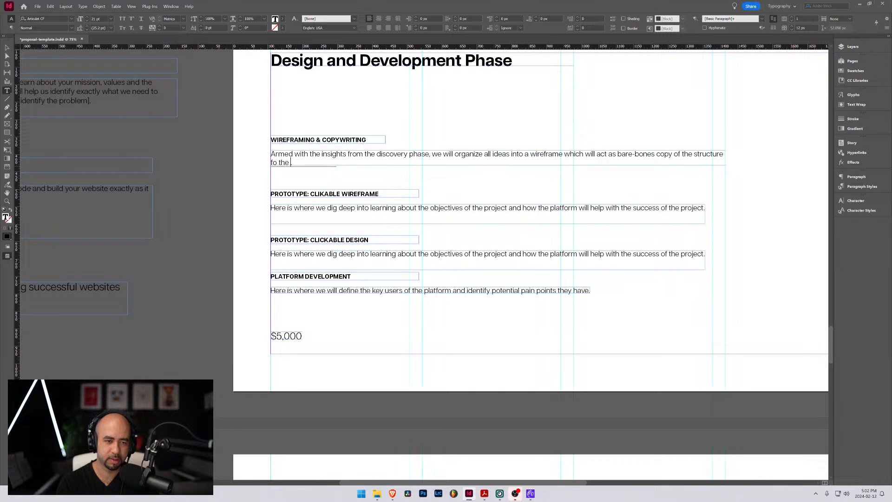
{"action": "type", "text": " platform."}
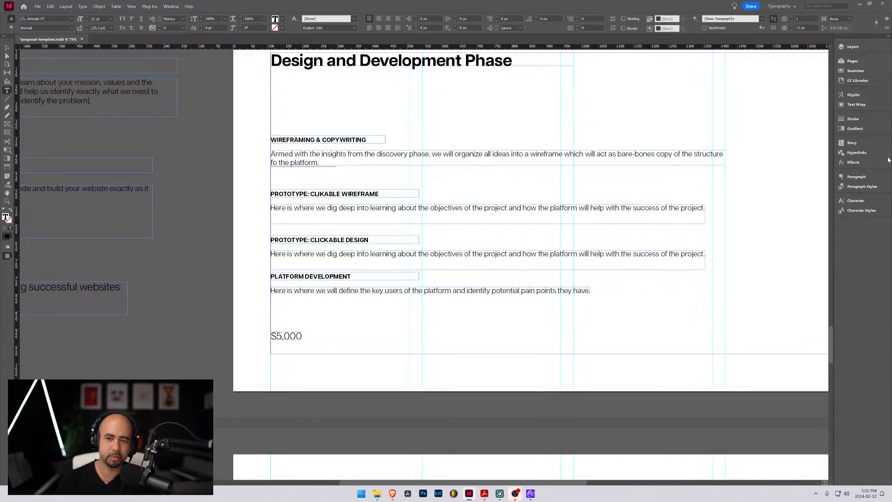
Replace the Wireframing & Copywriting description's ending from "bare-bones" onward with "a basic outline containing site copy."
{"action": "left_click_drag", "start_coordinate": [618, 154], "coordinate": [751, 160]}
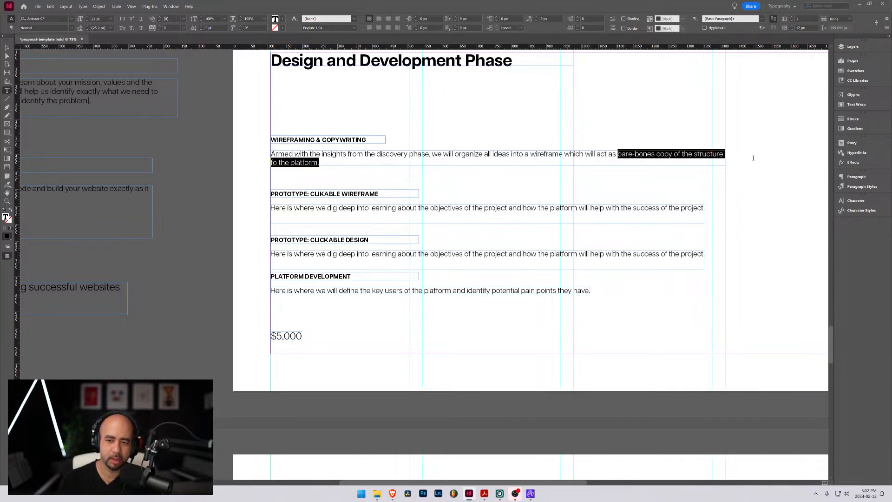
{"action": "type", "text": "a basic "}
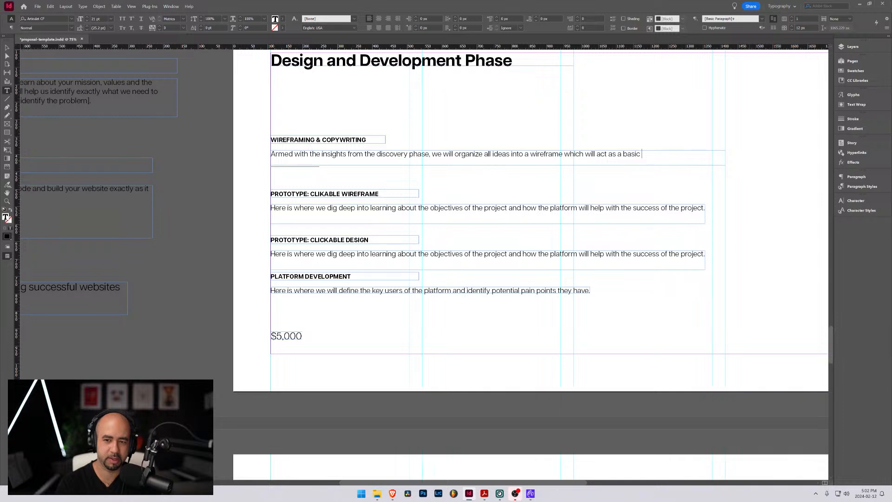
{"action": "type", "text": "outline"}
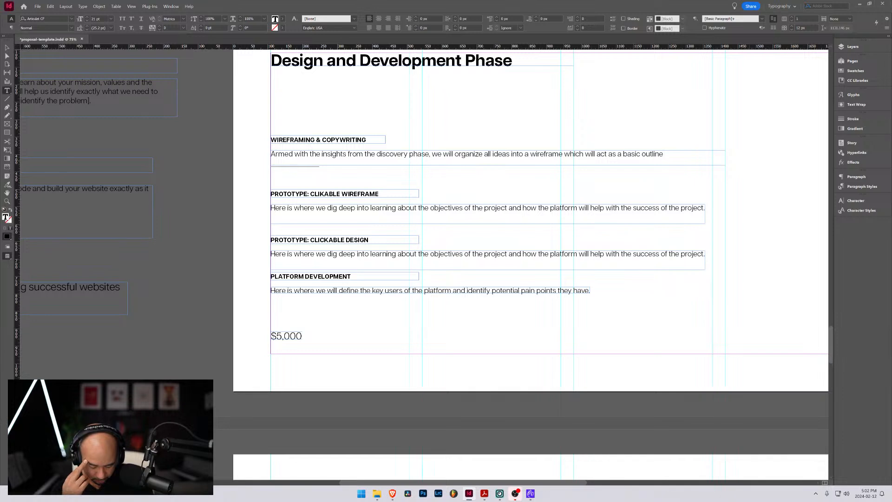
{"action": "type", "text": "contain"}
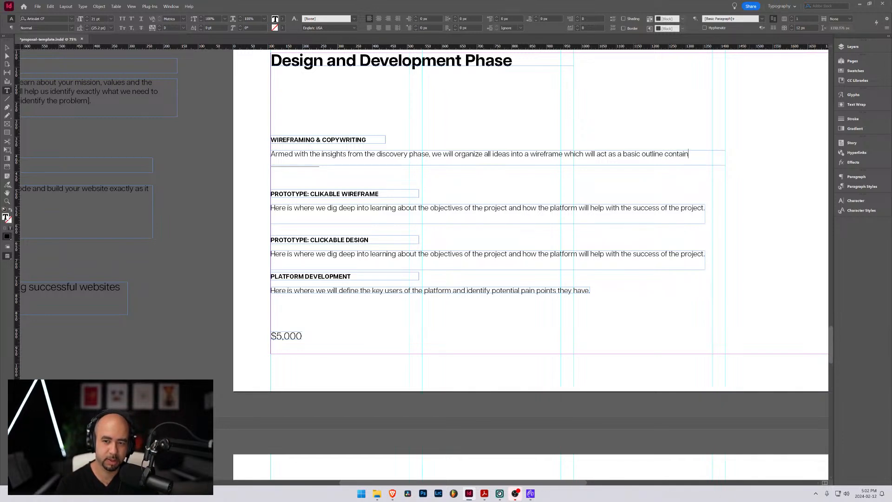
{"action": "type", "text": "ing "}
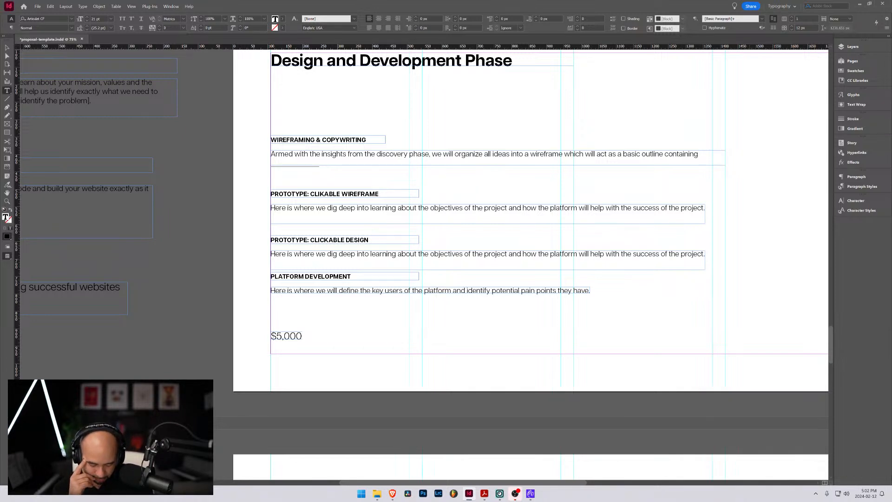
{"action": "type", "text": "site coy"}
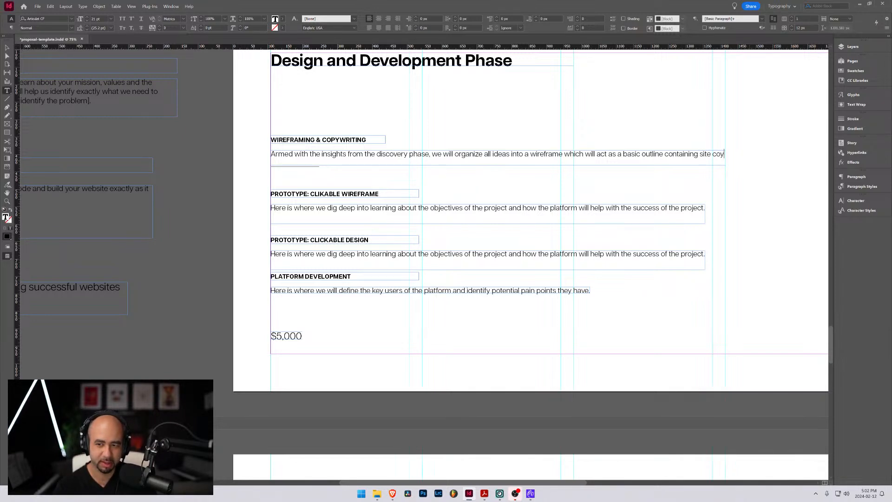
{"action": "key", "text": "BackSpace"}
{"action": "type", "text": "py."}
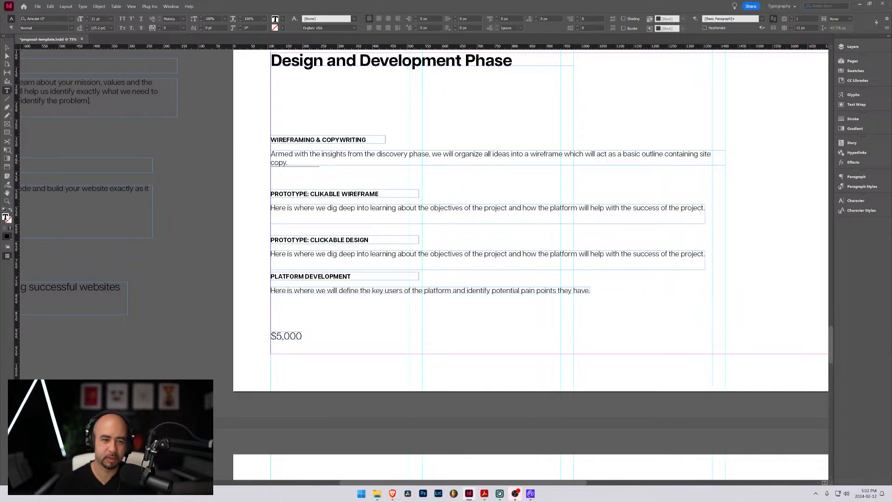
{"action": "left_click", "coordinate": [8, 47]}
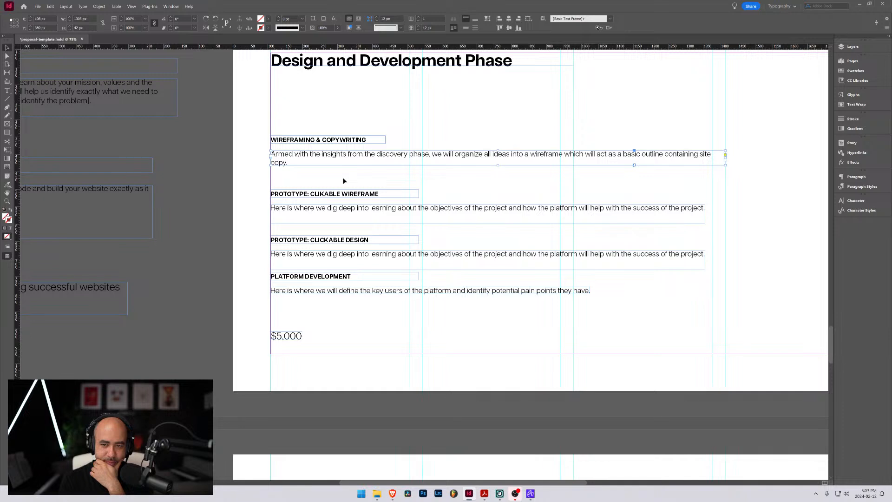
Replace the Prototype: Clikable Wireframe description with "This wireframe will outline the entire user flow and how a user will interact with the platform."
{"action": "key", "text": "t"}
{"action": "triple_click", "coordinate": [305, 208]}
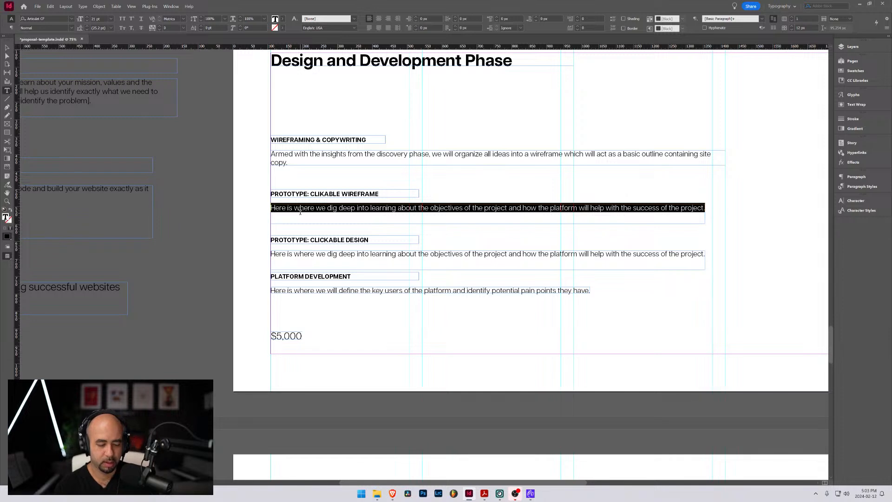
{"action": "type", "text": "This wire"}
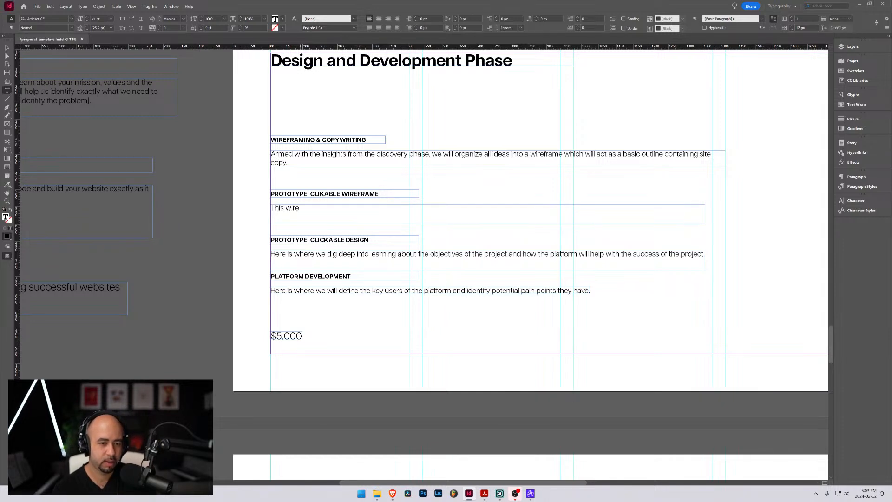
{"action": "type", "text": "frame will"}
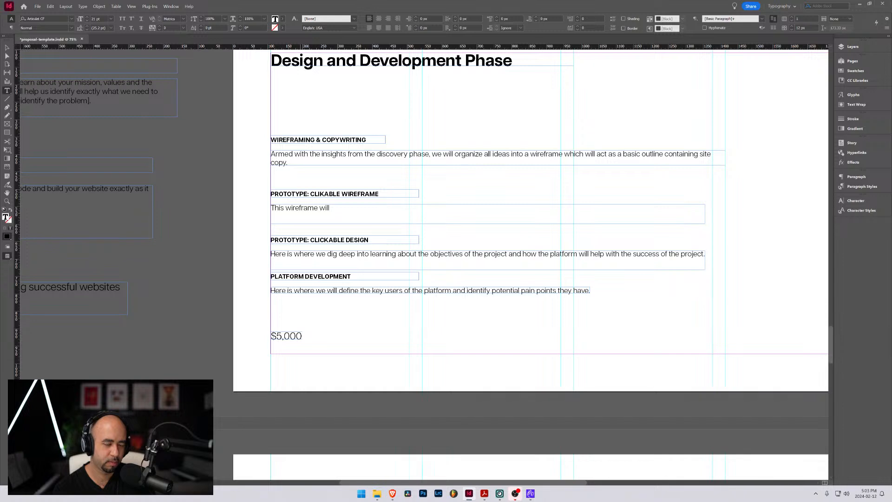
{"action": "type", "text": " outline the"}
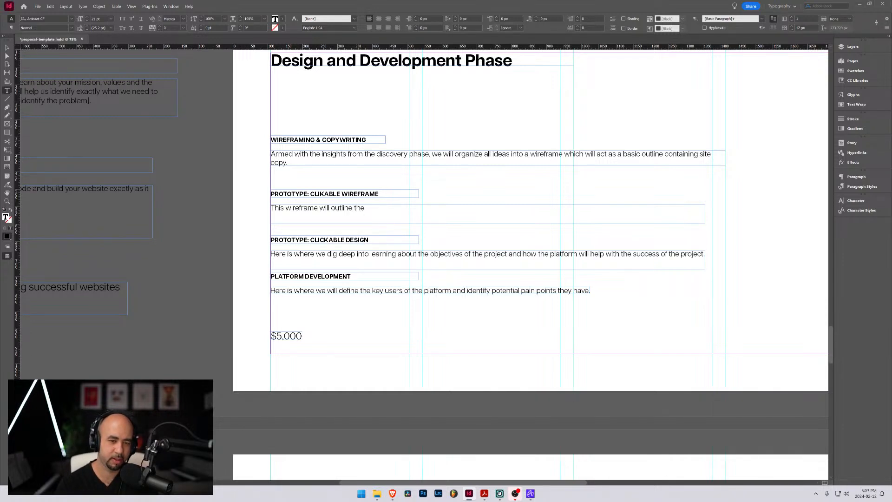
{"action": "type", "text": " entire user flow"}
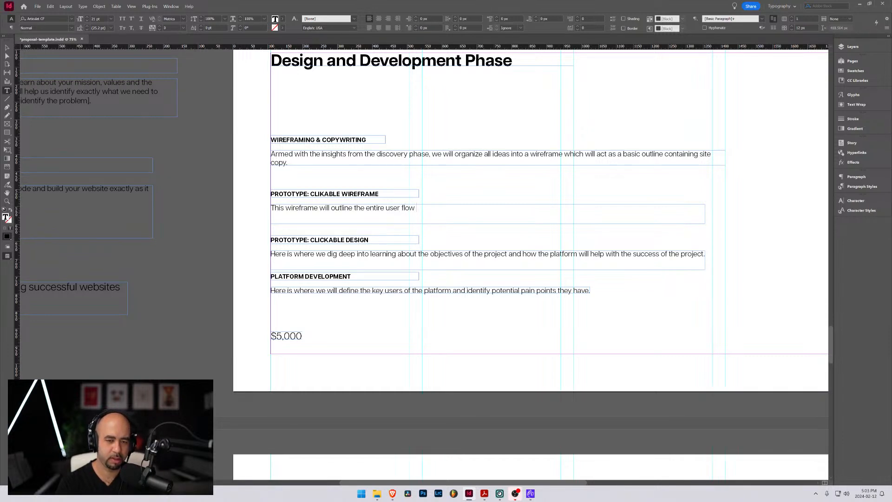
{"action": "type", "text": "and"}
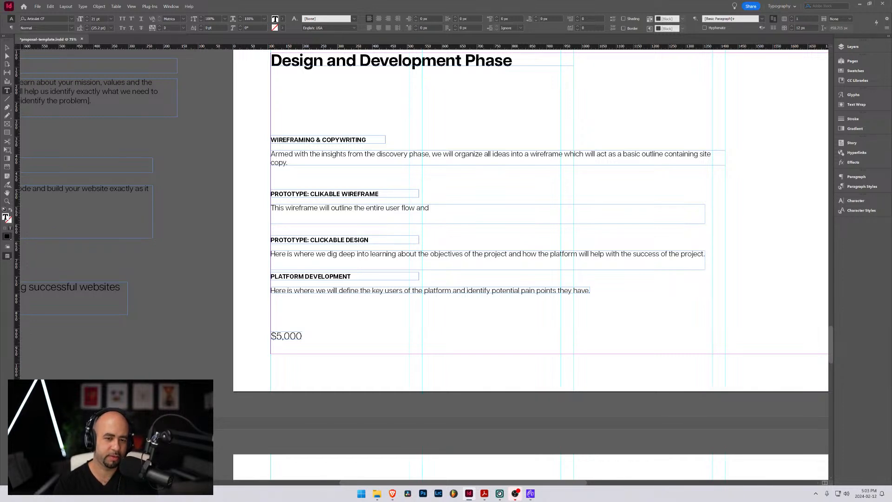
{"action": "type", "text": " how a use"}
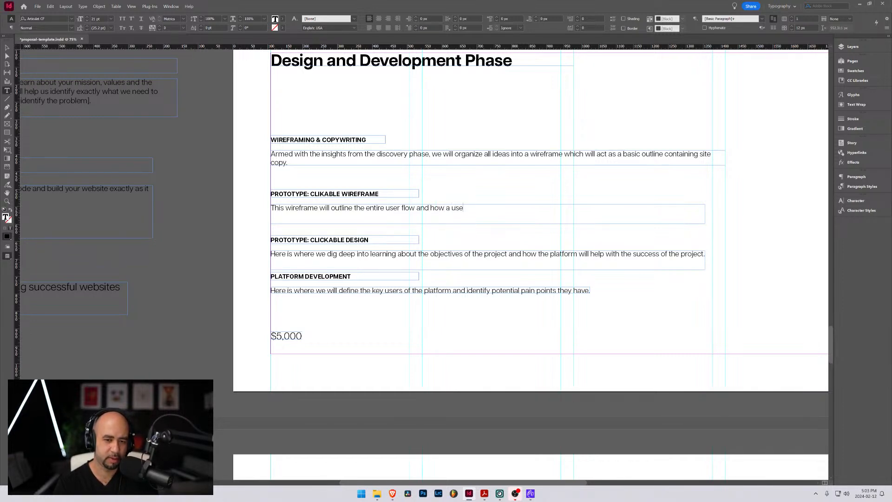
{"action": "type", "text": "r will interact "}
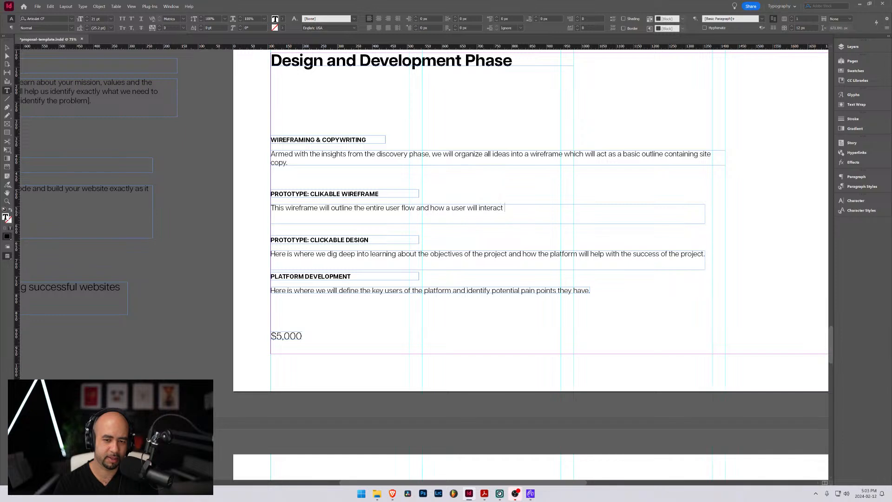
{"action": "type", "text": "with the platform."}
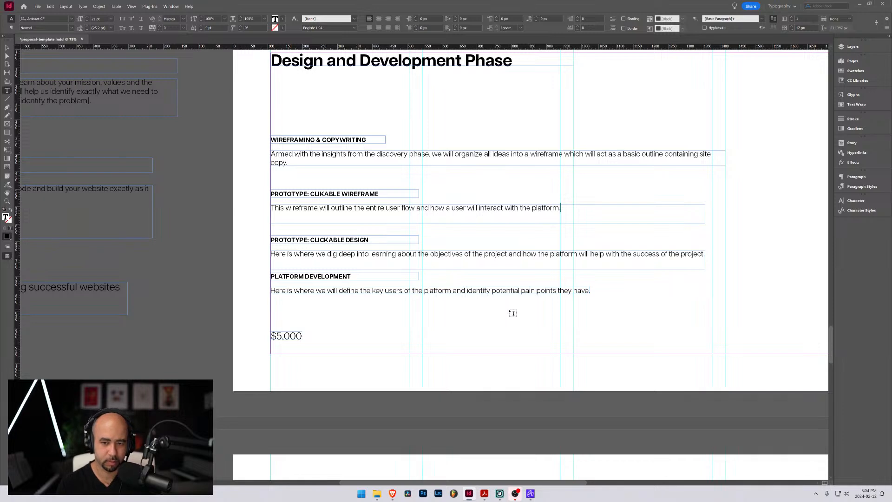
Continue the Clikable Wireframe description with "This will inform the information architecture, user experience,"
{"action": "type", "text": "This wi"}
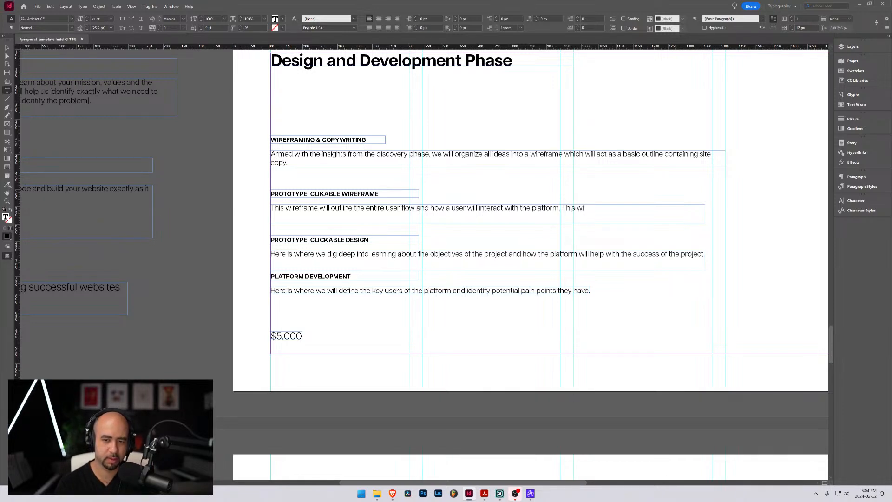
{"action": "type", "text": "ll inform "}
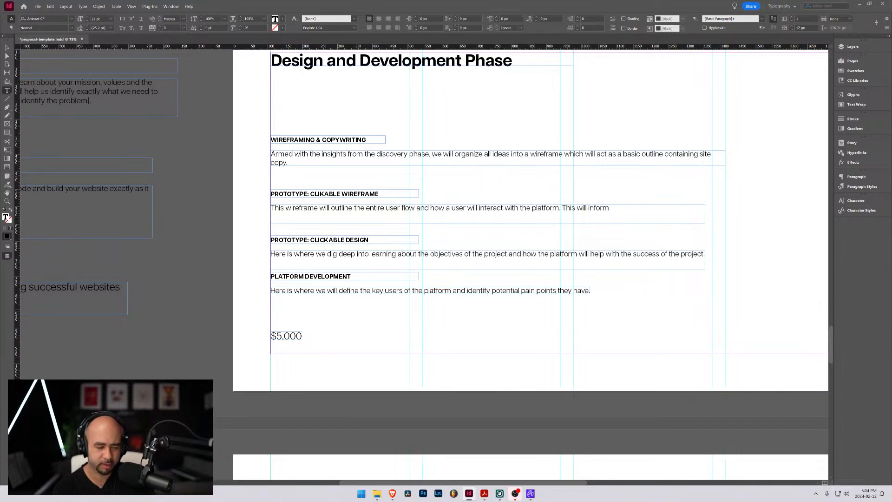
{"action": "type", "text": "the inf"}
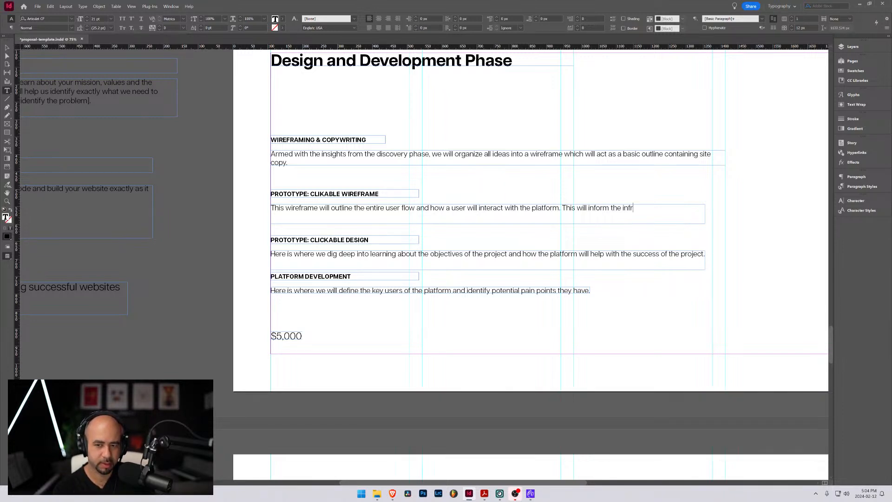
{"action": "type", "text": "orm"}
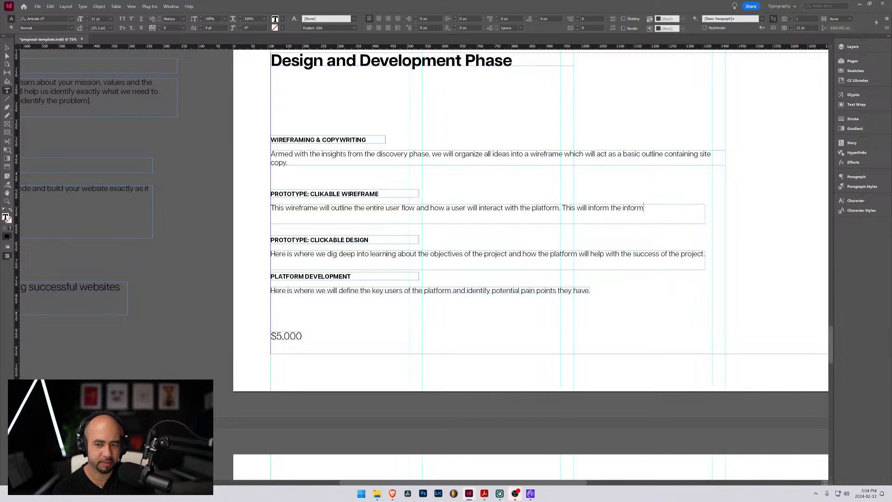
{"action": "type", "text": "ation ar"}
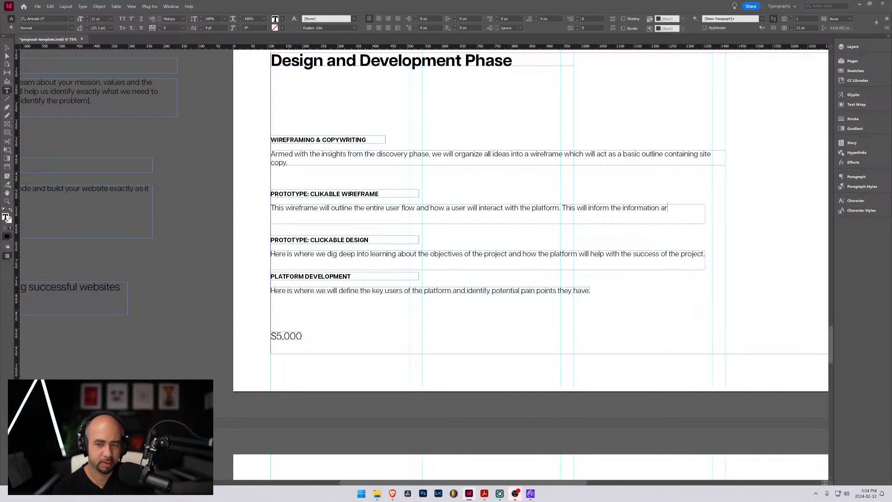
{"action": "type", "text": "chitecture"}
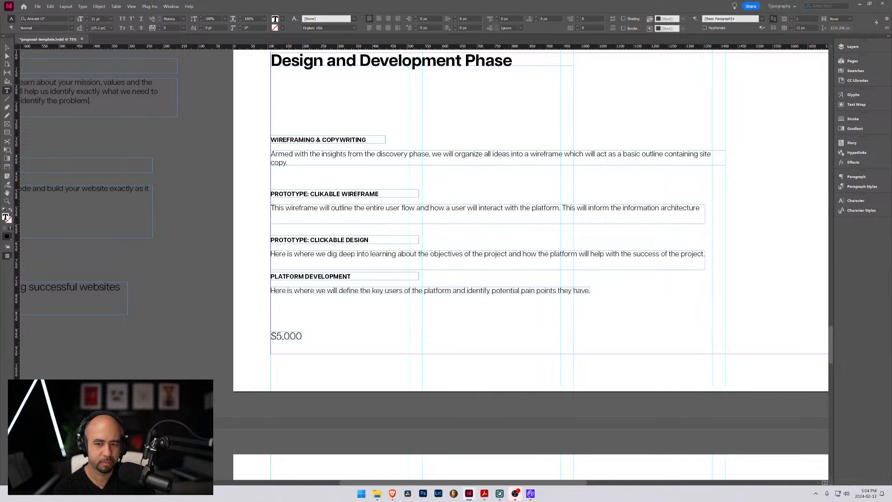
{"action": "type", "text": ", user e"}
{"action": "type", "text": "xp"}
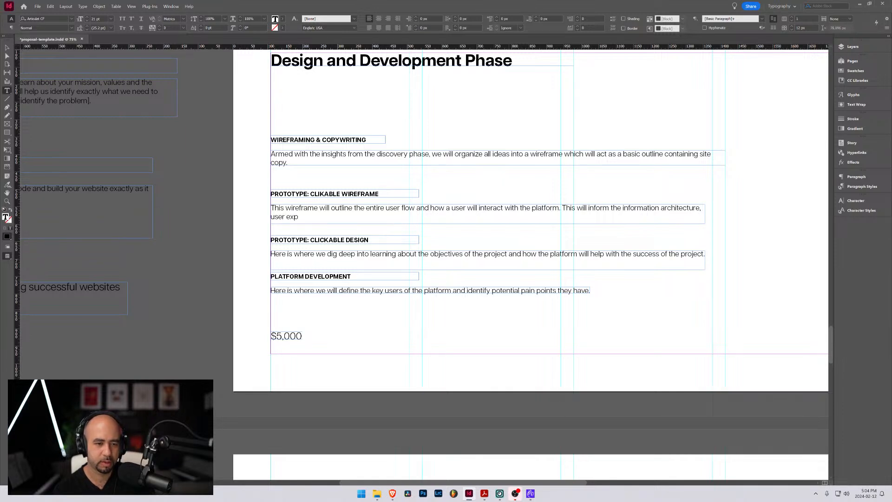
{"action": "type", "text": "erience,"}
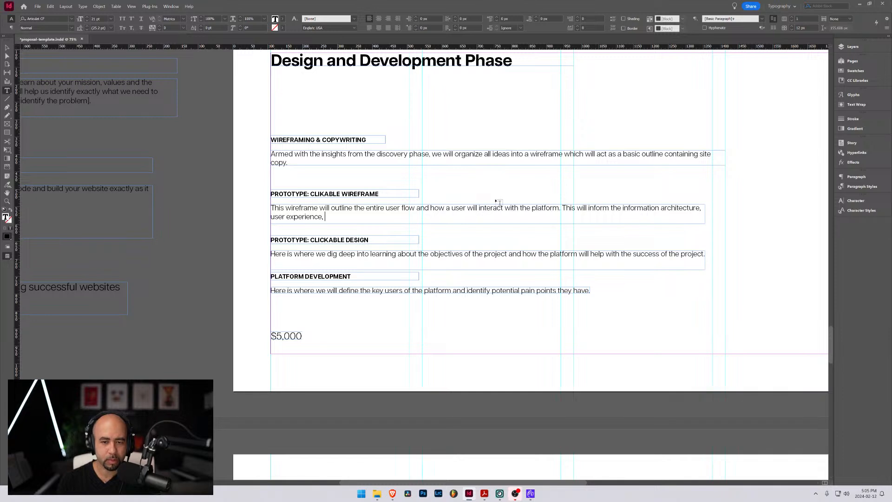
Reword "interact with the platform" in the Clikable Wireframe description to "interact and navigation within the platform"
{"action": "left_click_drag", "start_coordinate": [504, 209], "coordinate": [484, 209]}
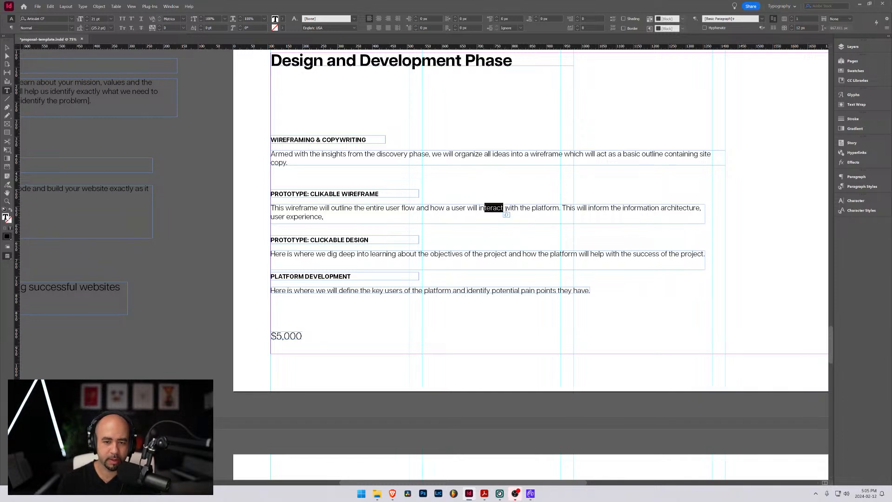
{"action": "type", "text": "teract and navigat"}
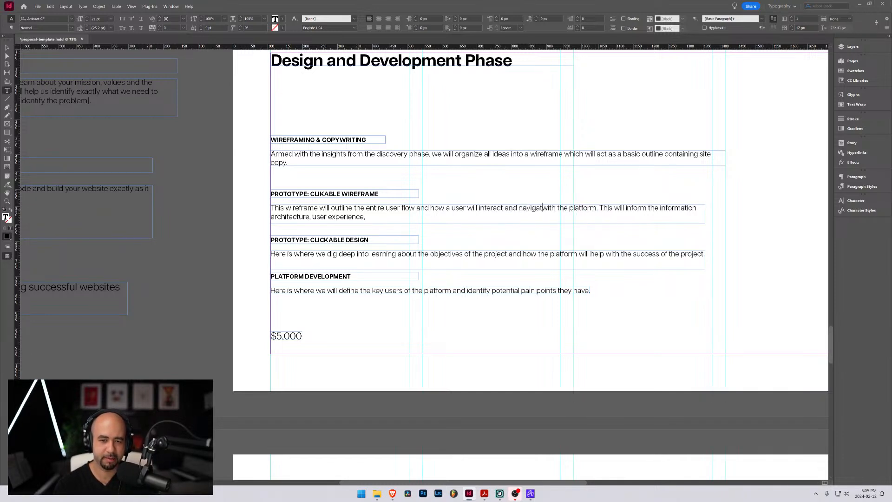
{"action": "type", "text": "ion within"}
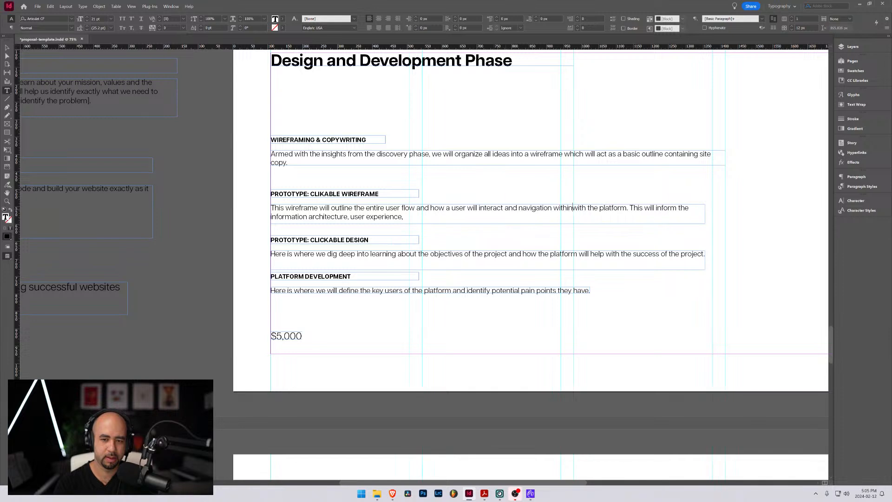
{"action": "key", "text": "Delete"}
{"action": "key", "text": "Delete"}
{"action": "key", "text": "Delete"}
{"action": "key", "text": "Delete"}
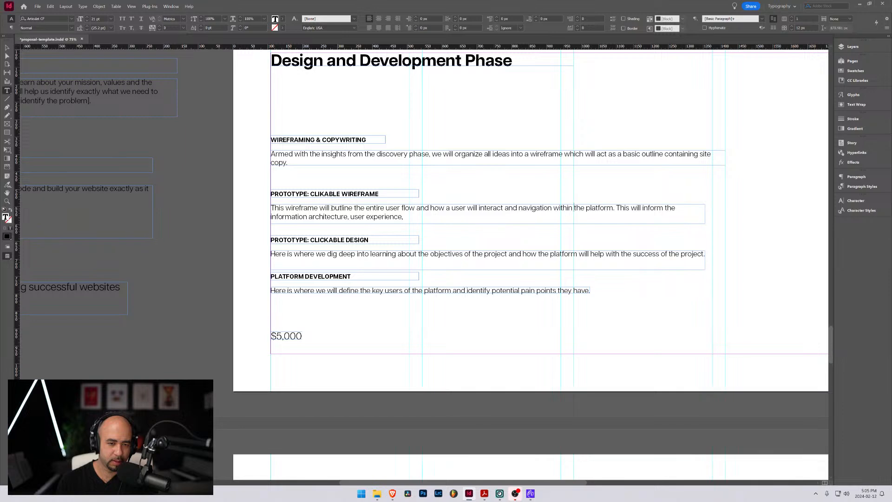
Replace "will" before "outline" in the Clikable Wireframe description with "is interactive, allowing us to"
{"action": "left_click_drag", "start_coordinate": [331, 208], "coordinate": [416, 208]}
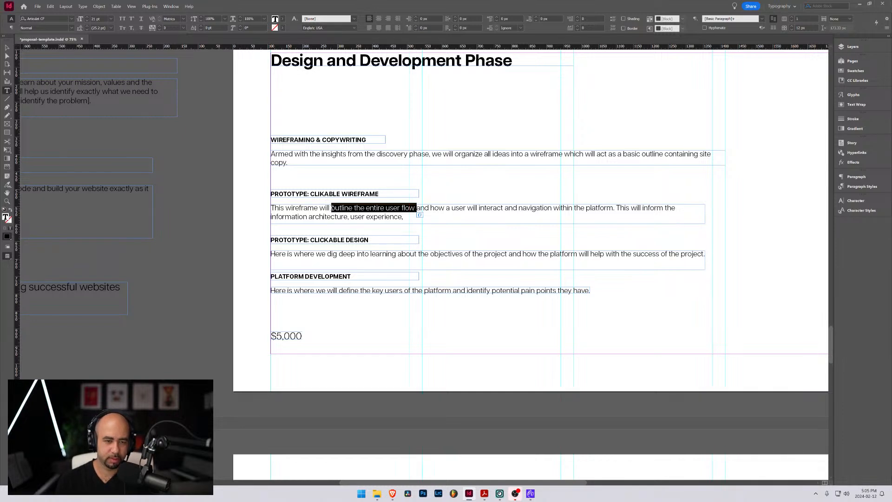
{"action": "left_click", "coordinate": [331, 208]}
{"action": "type", "text": "be inte"}
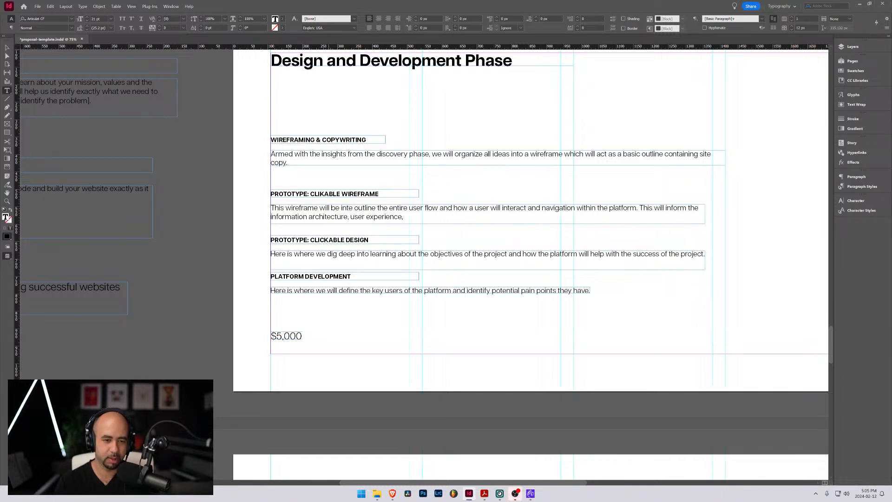
{"action": "key", "text": "BackSpace"}
{"action": "key", "text": "BackSpace"}
{"action": "key", "text": "BackSpace"}
{"action": "key", "text": "BackSpace"}
{"action": "key", "text": "BackSpace"}
{"action": "key", "text": "BackSpace"}
{"action": "key", "text": "BackSpace"}
{"action": "key", "text": "BackSpace"}
{"action": "key", "text": "BackSpace"}
{"action": "key", "text": "BackSpace"}
{"action": "key", "text": "BackSpace"}
{"action": "key", "text": "BackSpace"}
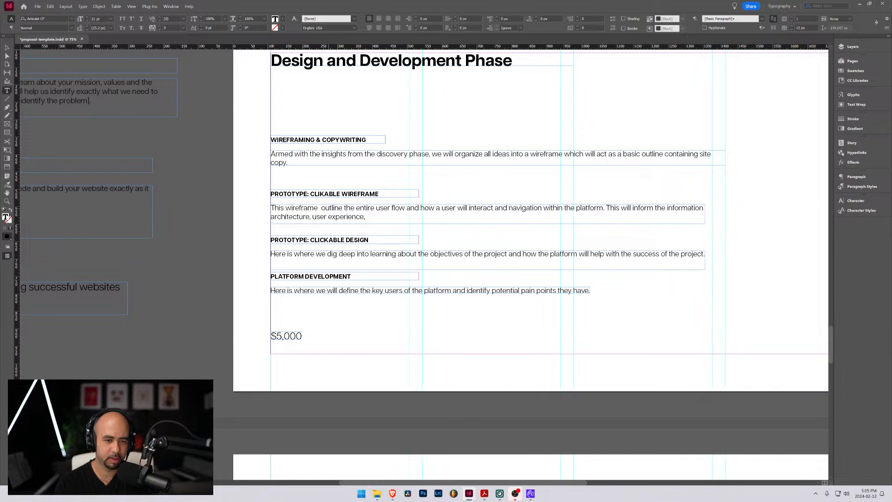
{"action": "type", "text": "is interactive"}
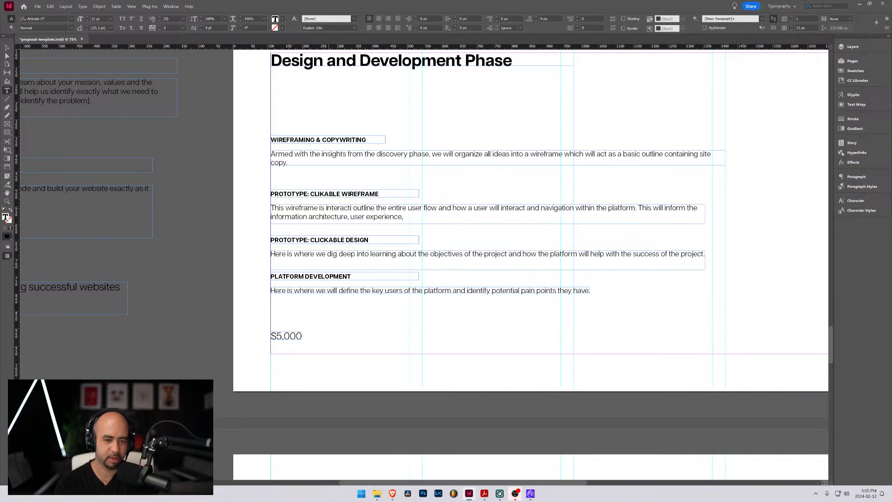
{"action": "type", "text": ", "}
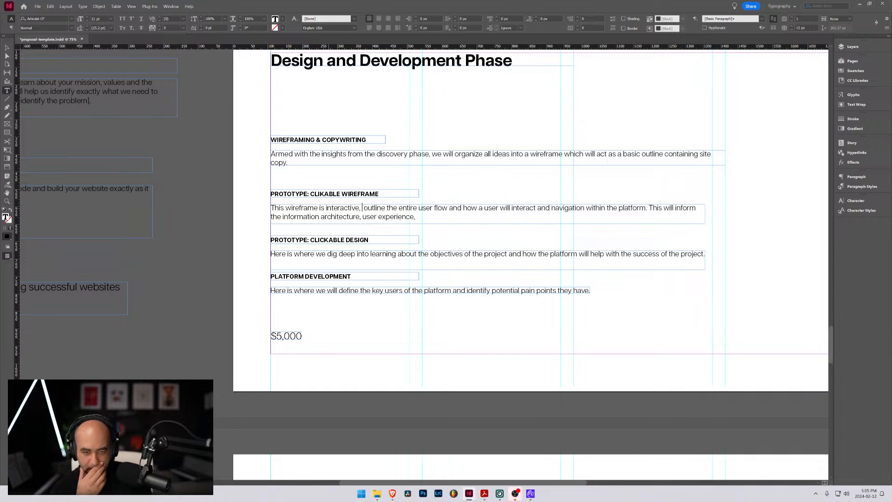
{"action": "type", "text": "allowing us "}
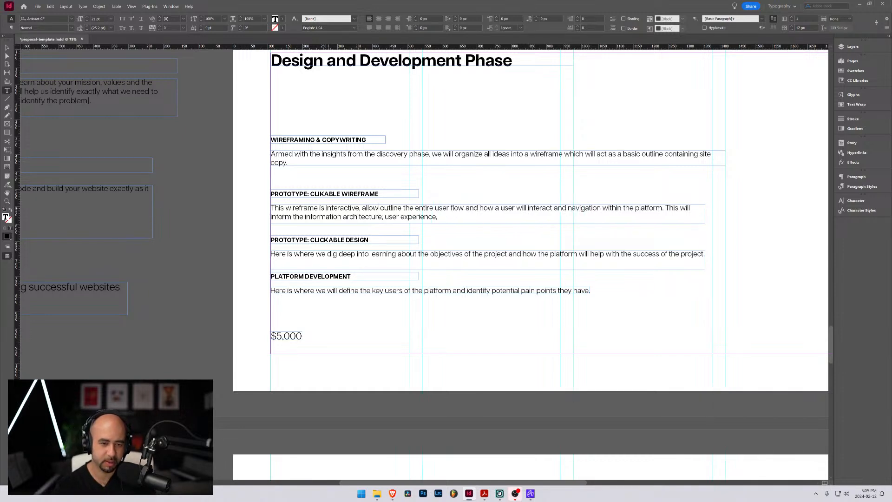
{"action": "type", "text": "to"}
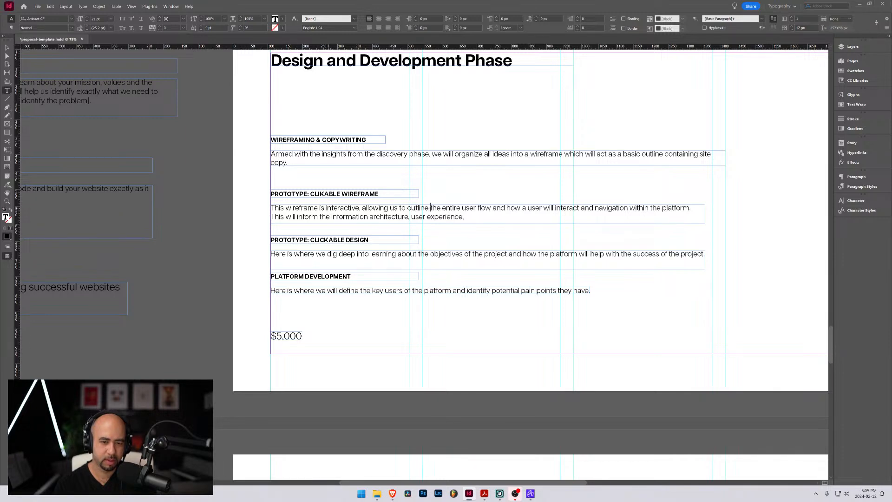
Shorten "the entire user flow" in the Clikable Wireframe description to "user journeys"
{"action": "key", "text": "ctrl+shift+Right"}
{"action": "key", "text": "ctrl+shift+Right"}
{"action": "key", "text": "BackSpace"}
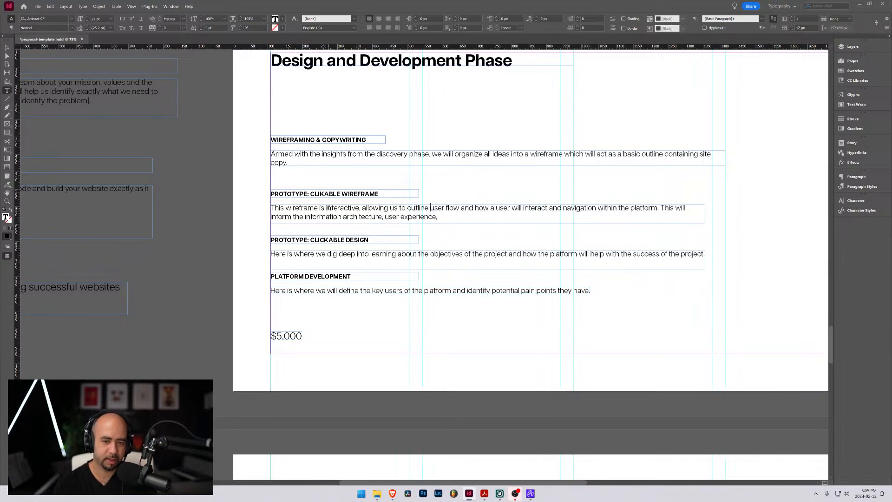
{"action": "key", "text": "Right"}
{"action": "key", "text": "Right"}
{"action": "key", "text": "ctrl+shift+Right"}
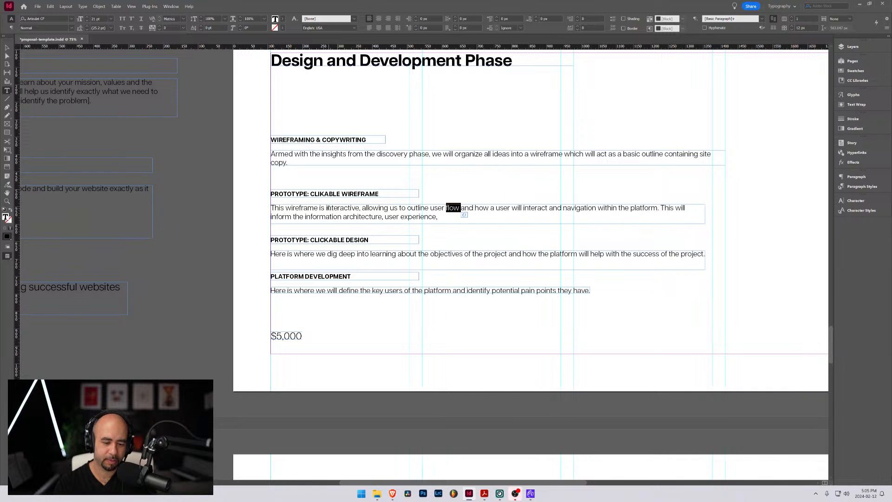
{"action": "type", "text": "journeys"}
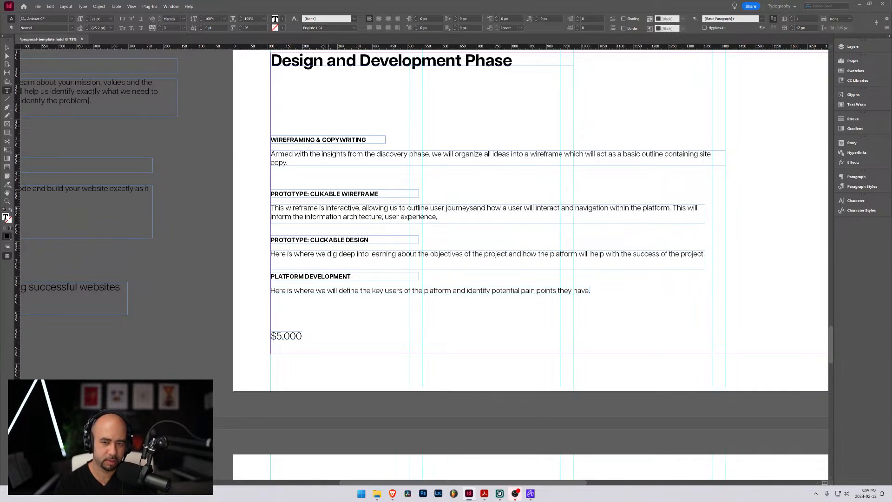
{"action": "key", "text": "ctrl+shift+Right"}
{"action": "key", "text": "ctrl+shift+Right"}
{"action": "key", "text": "ctrl+shift+Right"}
{"action": "key", "text": "ctrl+shift+Right"}
{"action": "key", "text": "ctrl+shift+Right"}
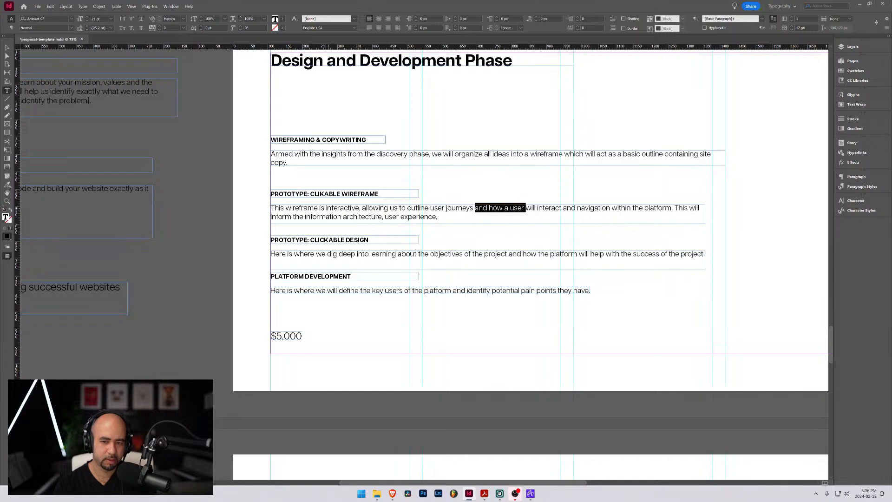
{"action": "key", "text": "ctrl+shift+Left"}
{"action": "key", "text": "ctrl+shift+Right"}
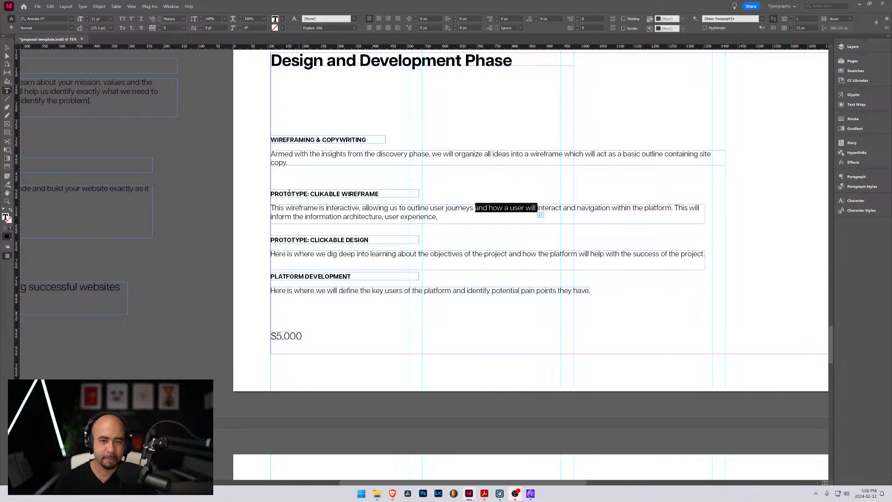
Insert ", use cases, and" after "user journeys" in the Clikable Wireframe description
{"action": "left_click", "coordinate": [473, 207]}
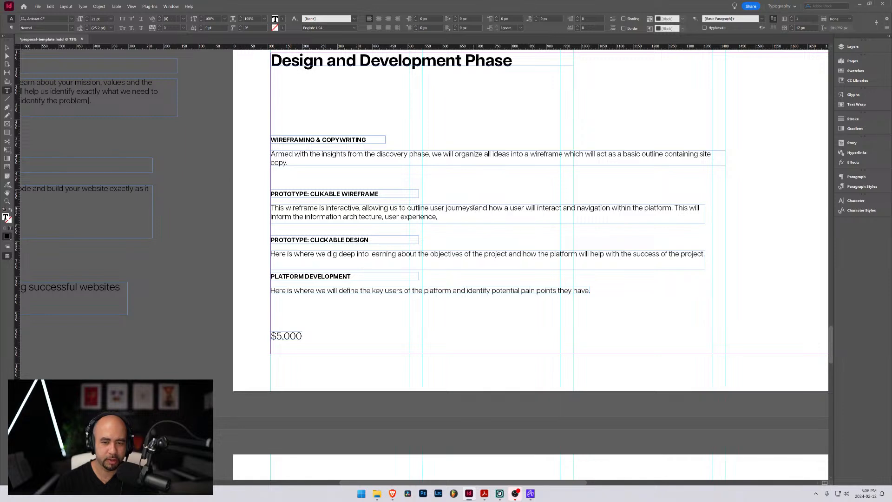
{"action": "type", "text": ", us"}
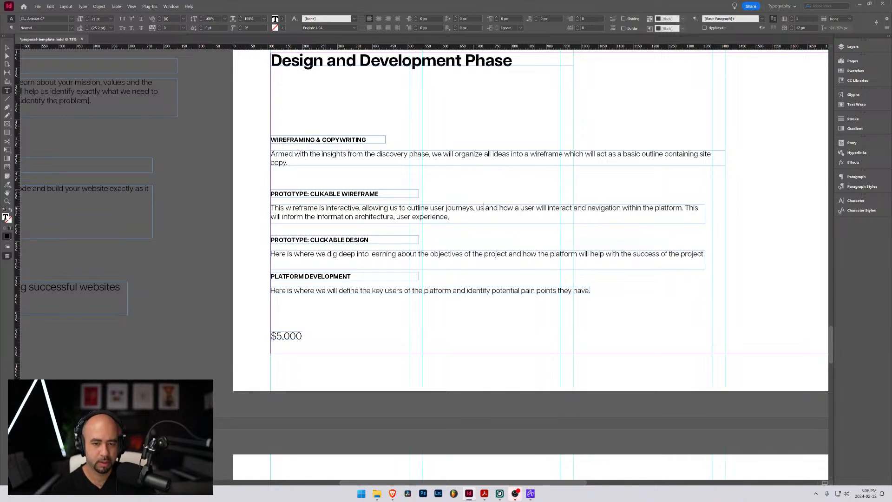
{"action": "type", "text": "e cases,"}
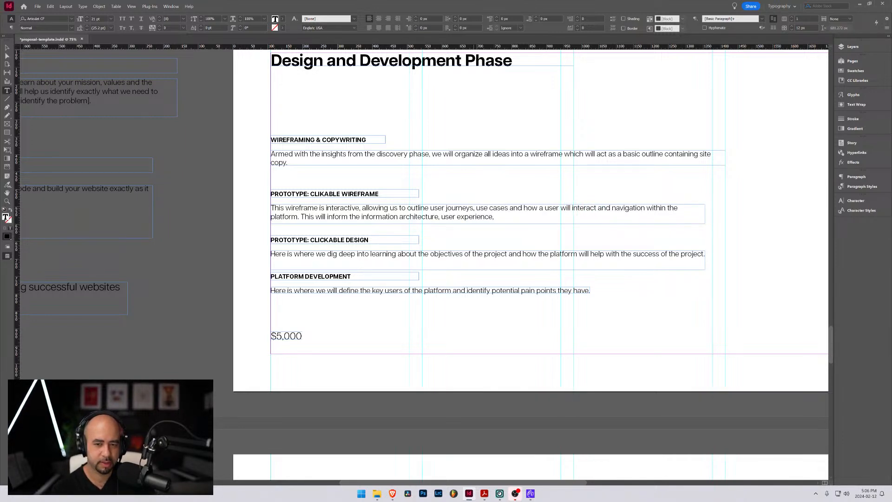
{"action": "key", "text": "BackSpace"}
{"action": "type", "text": ","}
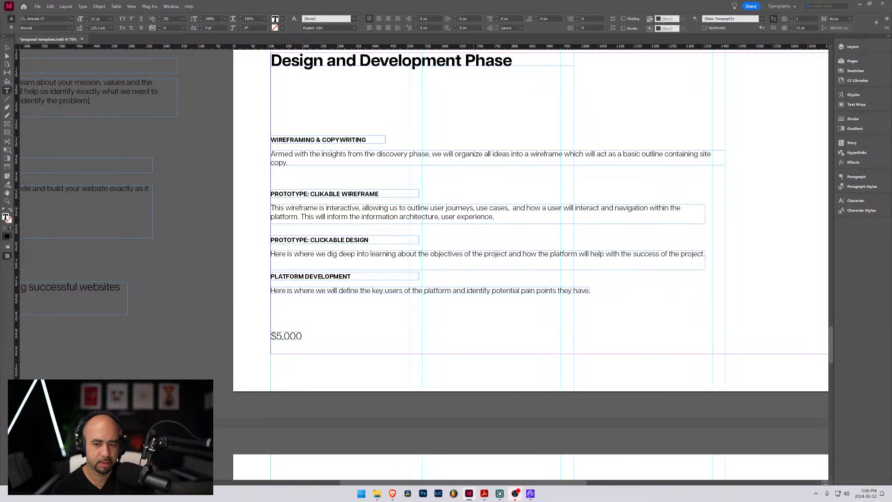
{"action": "key", "text": "BackSpace"}
{"action": "type", "text": "and "}
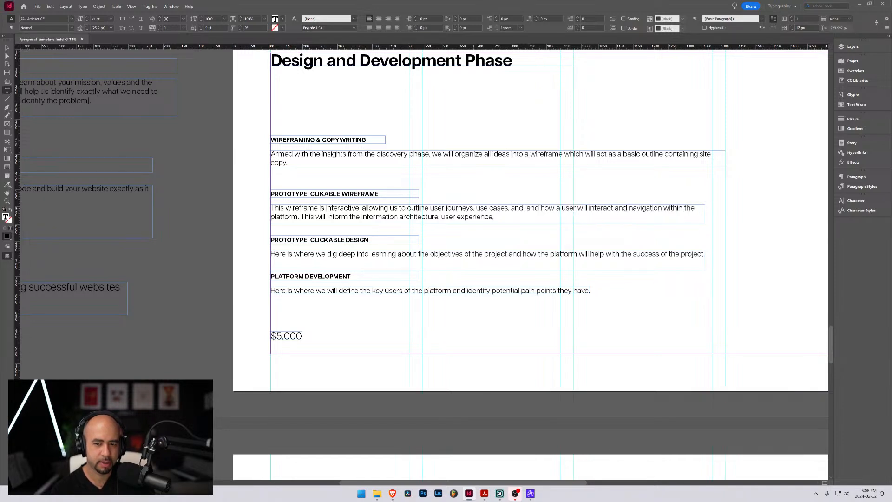
{"action": "type", "text": "inf"}
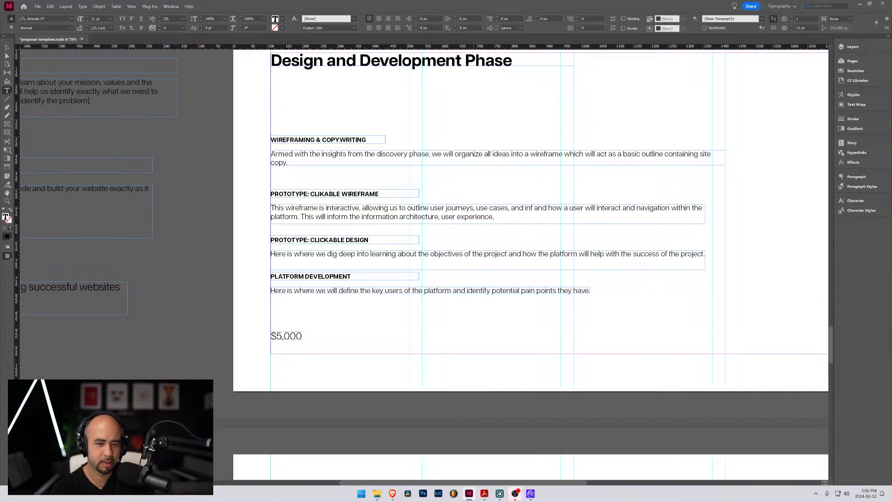
Continue the inserted text after "use cases, and" with "inform the information architecture"
{"action": "key", "text": "BackSpace"}
{"action": "key", "text": "BackSpace"}
{"action": "key", "text": "BackSpace"}
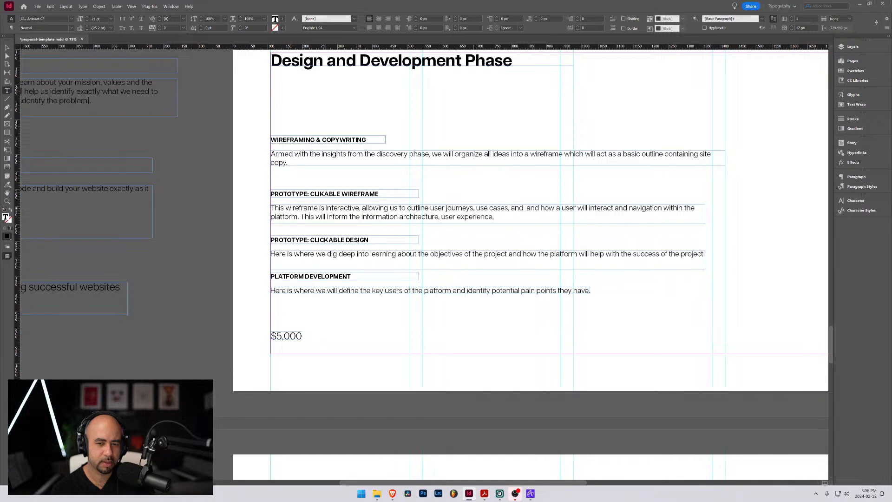
{"action": "type", "text": "inform"}
{"action": "type", "text": "the informat"}
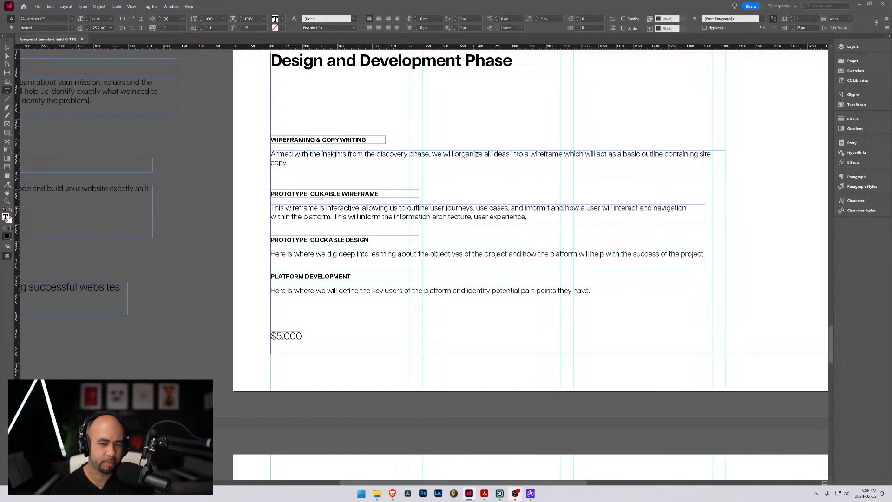
{"action": "type", "text": "ion arc"}
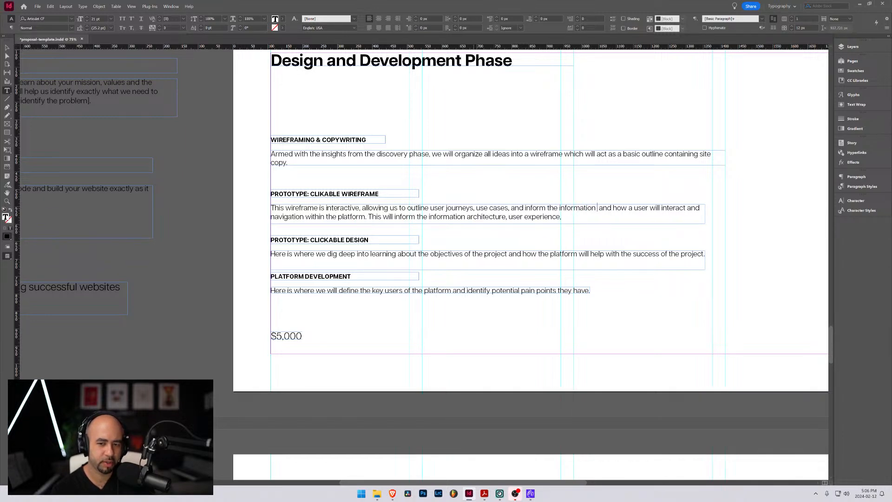
{"action": "type", "text": "hitecture"}
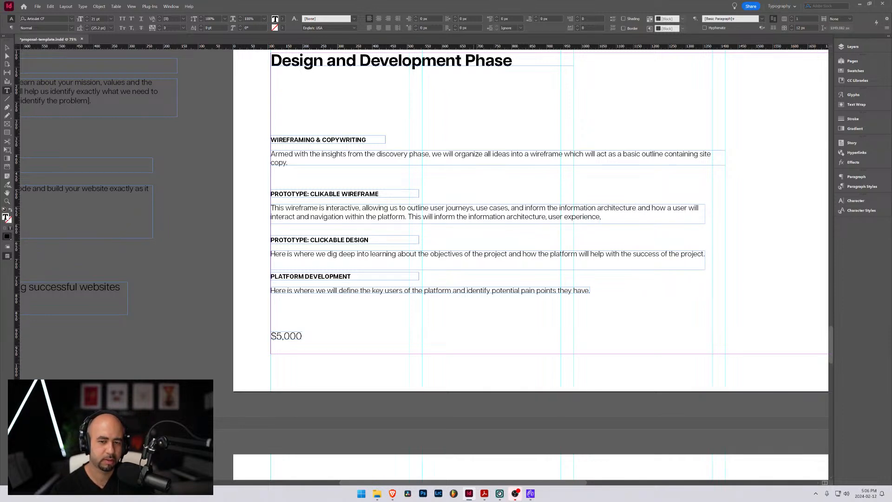
End the Clikable Wireframe sentence with a period after "information architecture" and delete all the leftover text following it
{"action": "type", "text": "."}
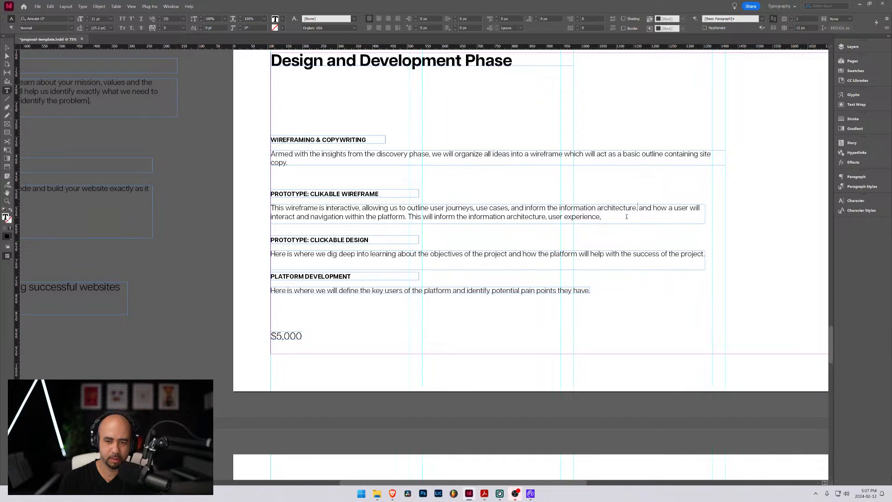
{"action": "left_click_drag", "start_coordinate": [640, 208], "coordinate": [637, 219]}
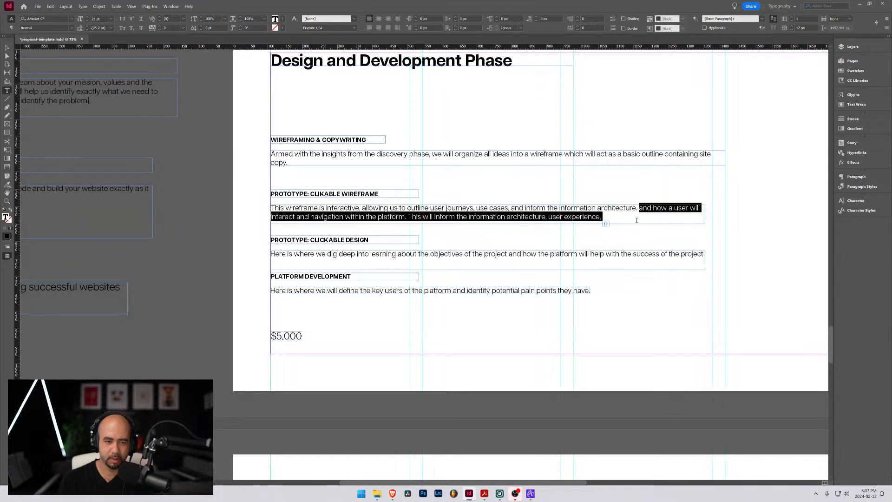
{"action": "key", "text": "BackSpace"}
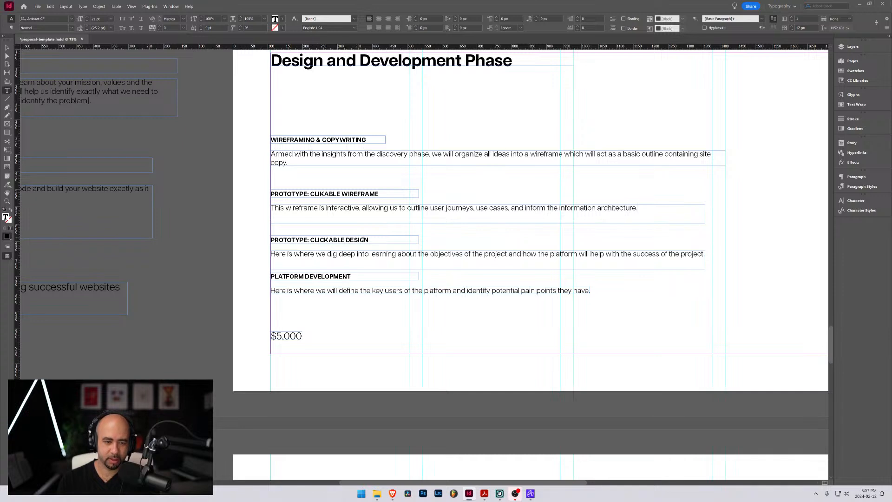
Replace the placeholder description under Prototype: Clickable Design with "Here is where the magic happens. Design"
{"action": "triple_click", "coordinate": [338, 255]}
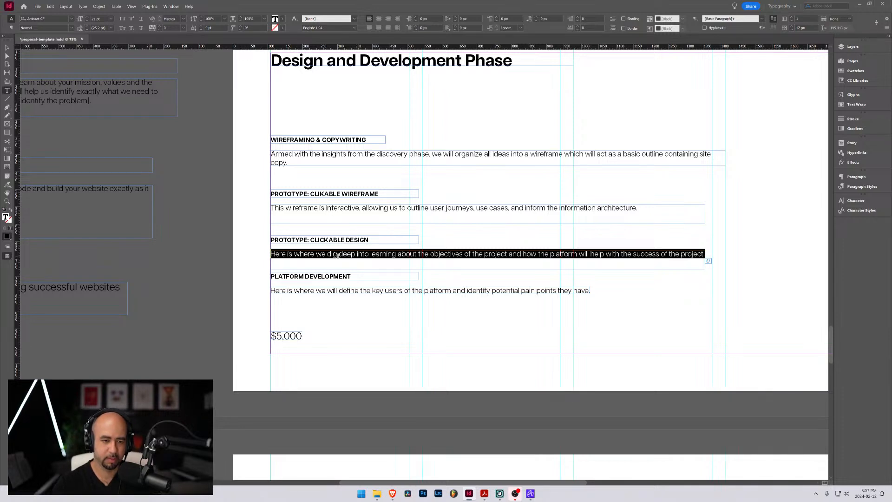
{"action": "type", "text": "Here"}
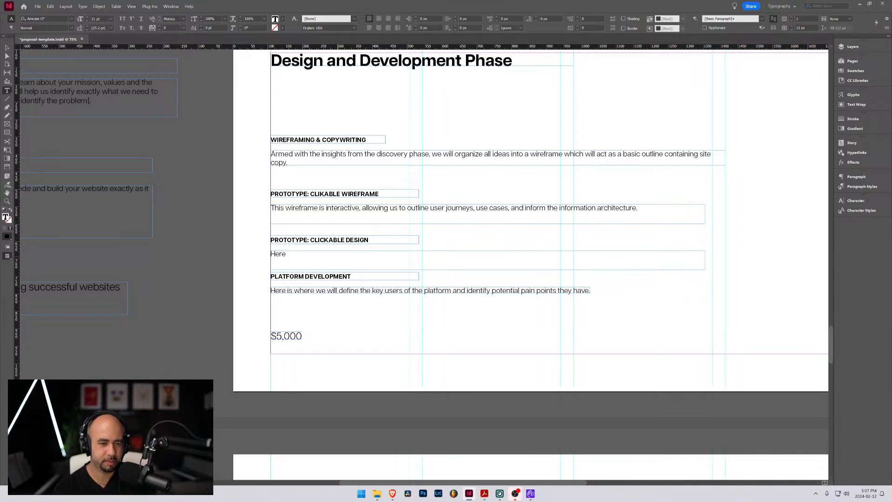
{"action": "type", "text": " is where th"}
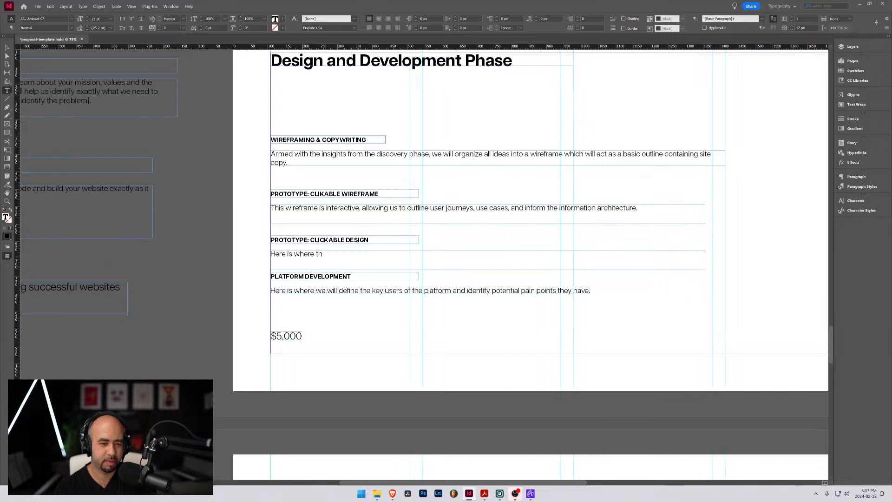
{"action": "type", "text": "e magic "}
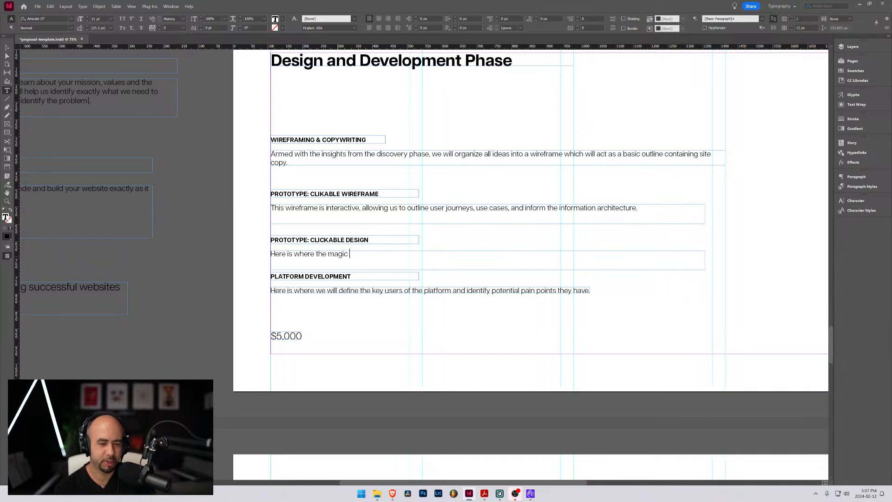
{"action": "type", "text": "happens. Design"}
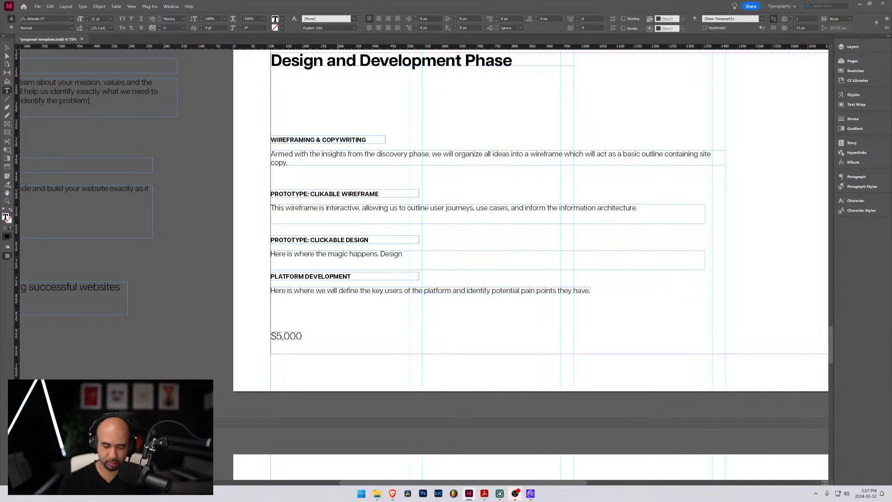
Replace ". Design" in the Clickable Design description with ", where visual design meets user experience."
{"action": "key", "text": "ctrl+shift+Left"}
{"action": "key", "text": "shift+Left"}
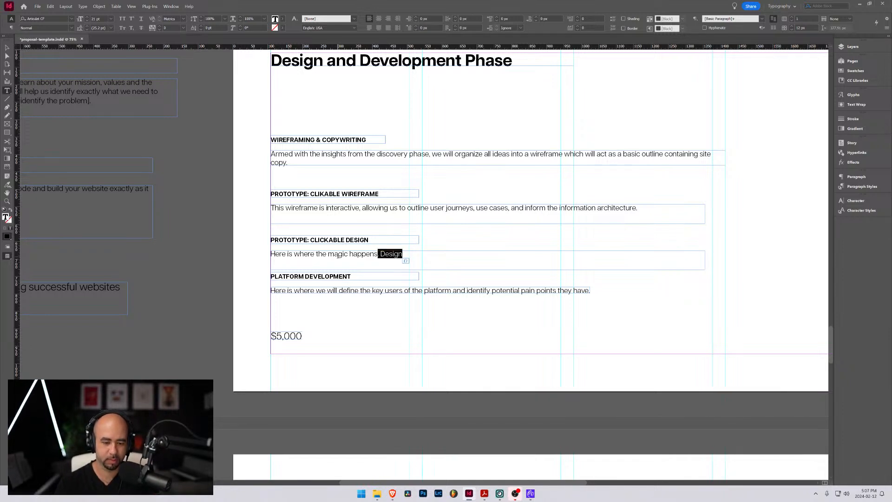
{"action": "type", "text": ", where user u"}
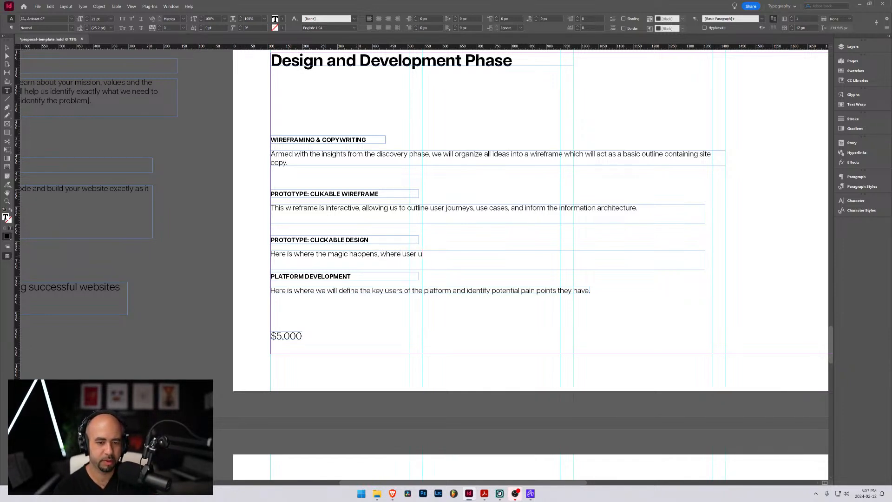
{"action": "key", "text": "BackSpace"}
{"action": "type", "text": "des"}
{"action": "key", "text": "BackSpace"}
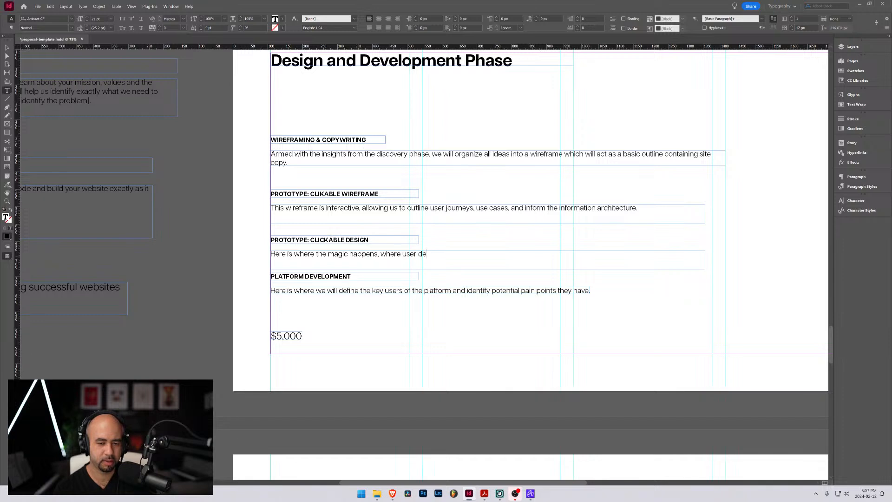
{"action": "key", "text": "BackSpace"}
{"action": "key", "text": "BackSpace"}
{"action": "key", "text": "BackSpace"}
{"action": "key", "text": "BackSpace"}
{"action": "key", "text": "BackSpace"}
{"action": "key", "text": "BackSpace"}
{"action": "key", "text": "BackSpace"}
{"action": "type", "text": "vis"}
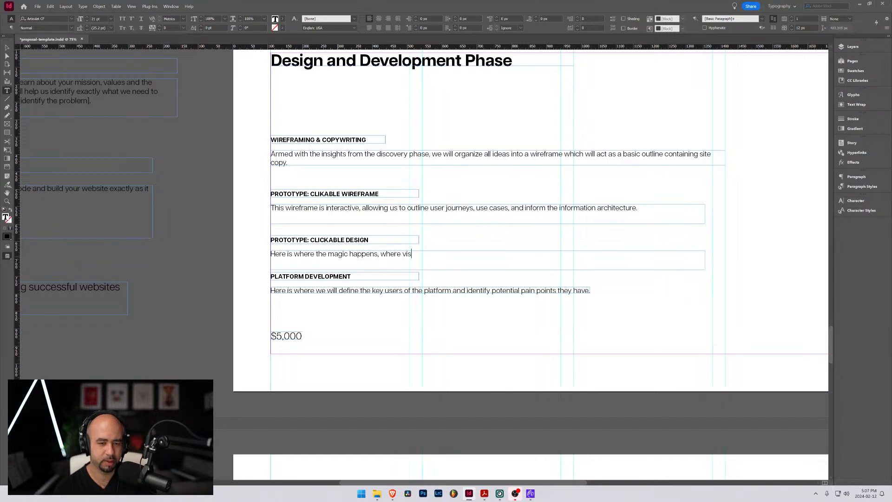
{"action": "type", "text": "ua"}
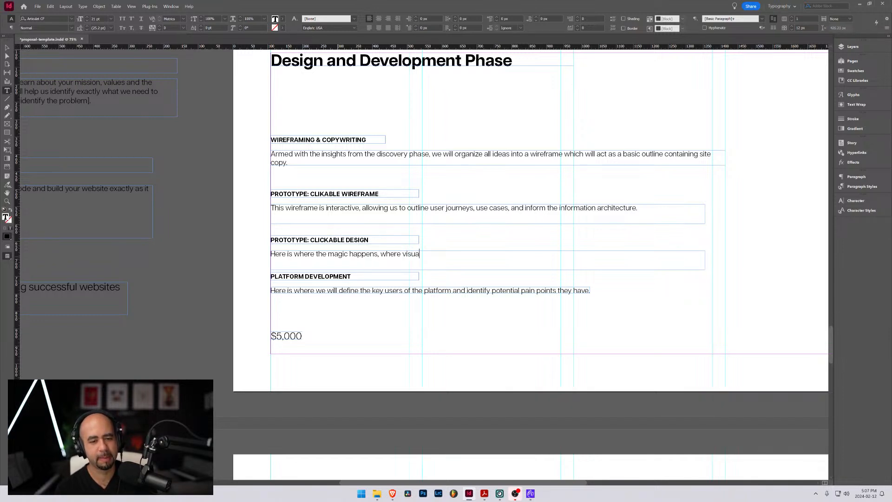
{"action": "type", "text": "l design meets "}
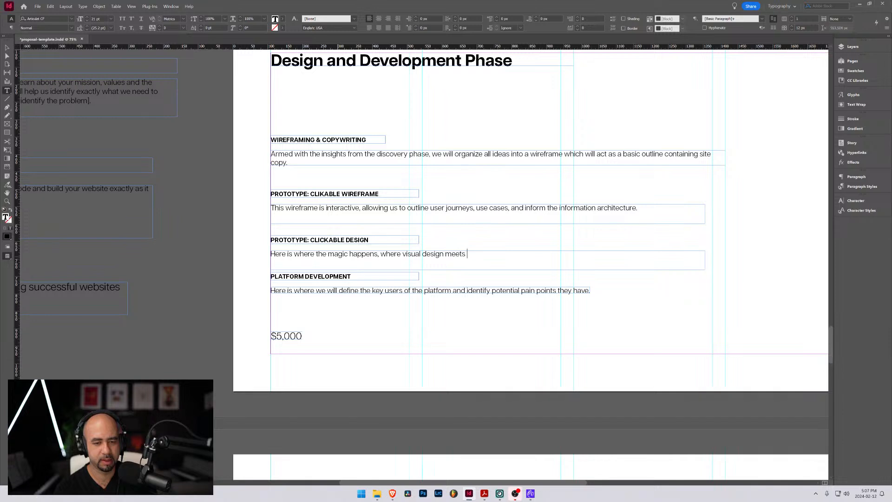
{"action": "type", "text": "user experience."}
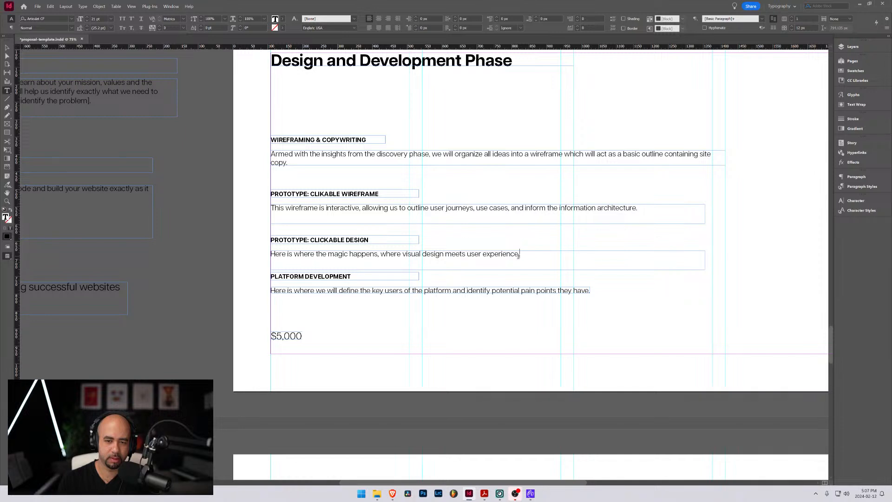
Continue the Clickable Design description after "user experience" with ". We will develop the look and feel of the platform, including"
{"action": "type", "text": "We "}
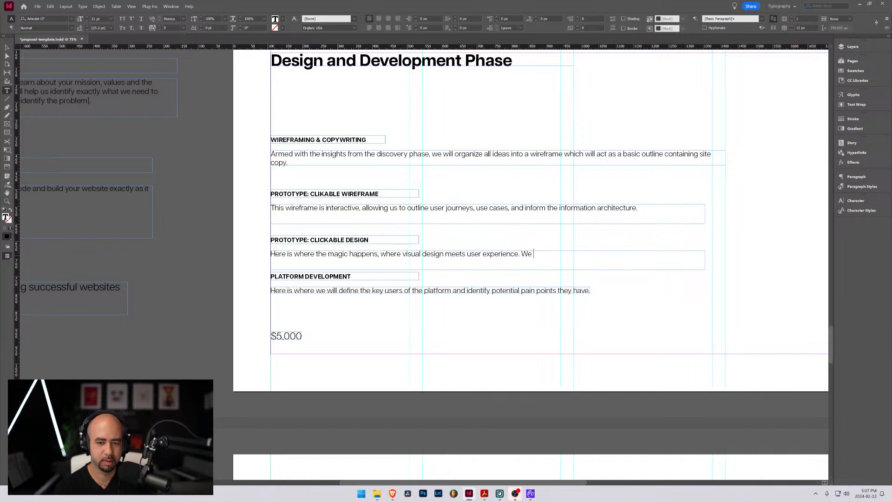
{"action": "type", "text": "will develop the"}
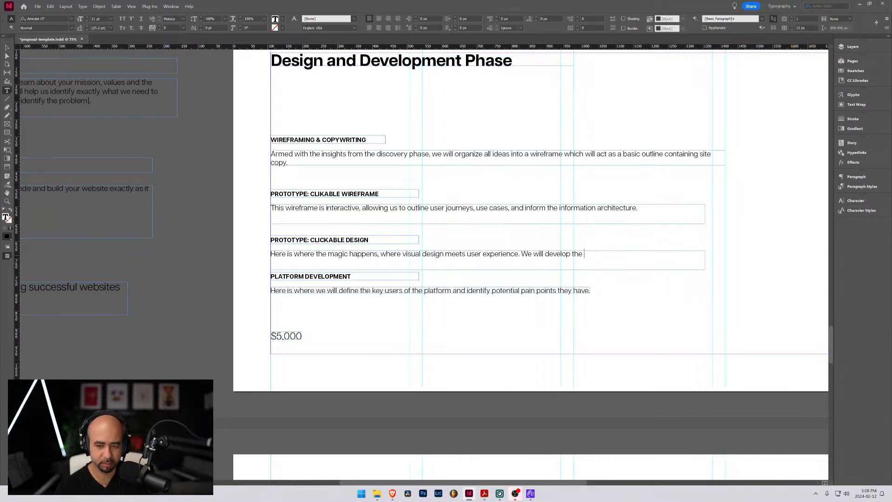
{"action": "type", "text": "loo"}
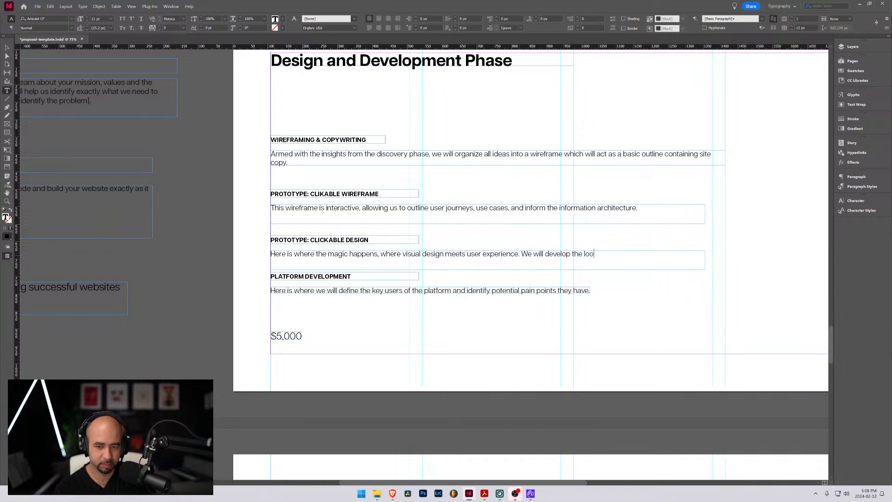
{"action": "type", "text": "k and feel,"}
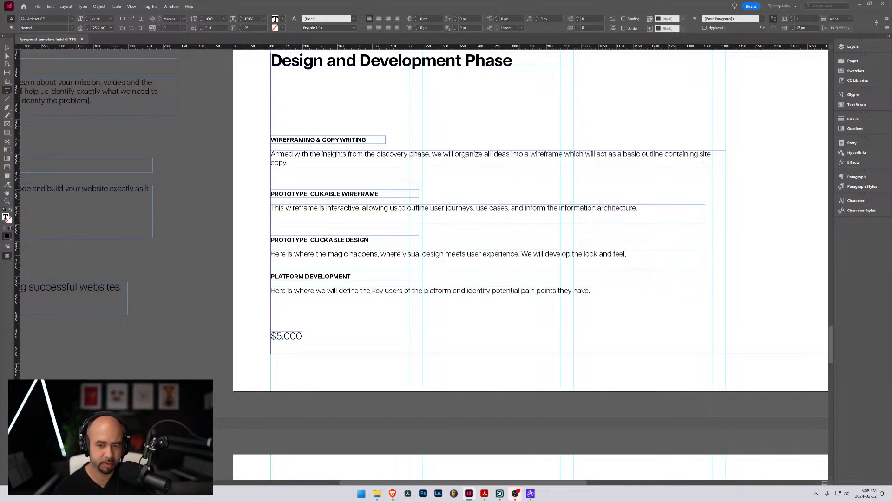
{"action": "key", "text": "BackSpace"}
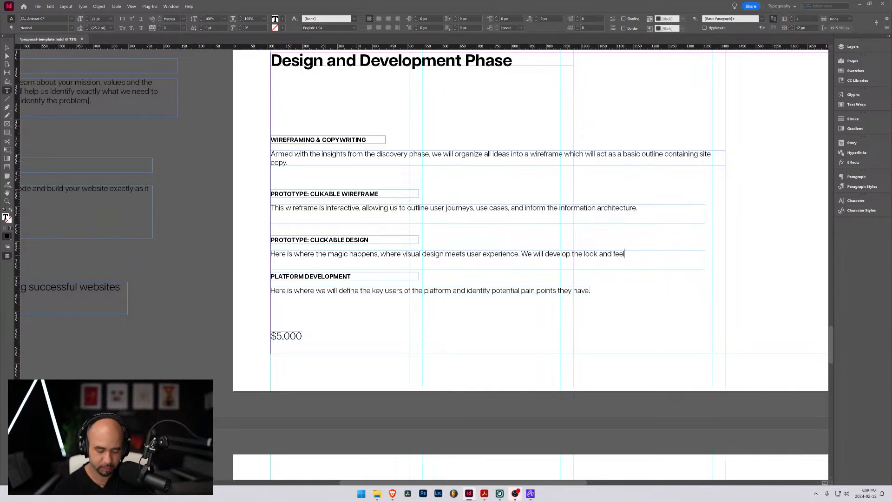
{"action": "type", "text": "of "}
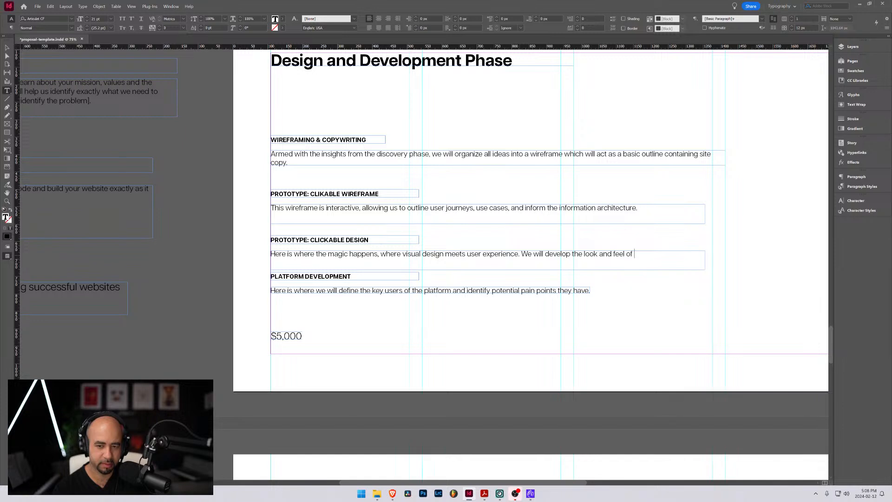
{"action": "type", "text": "the platform"}
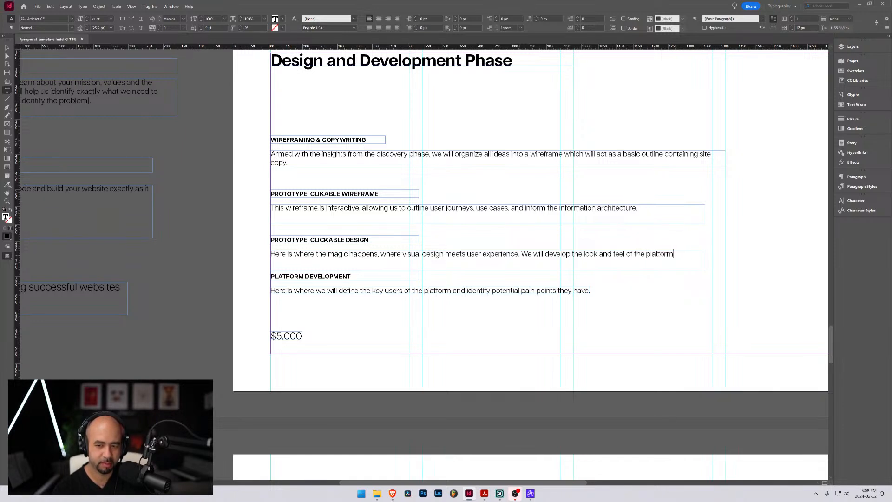
{"action": "type", "text": ", including"}
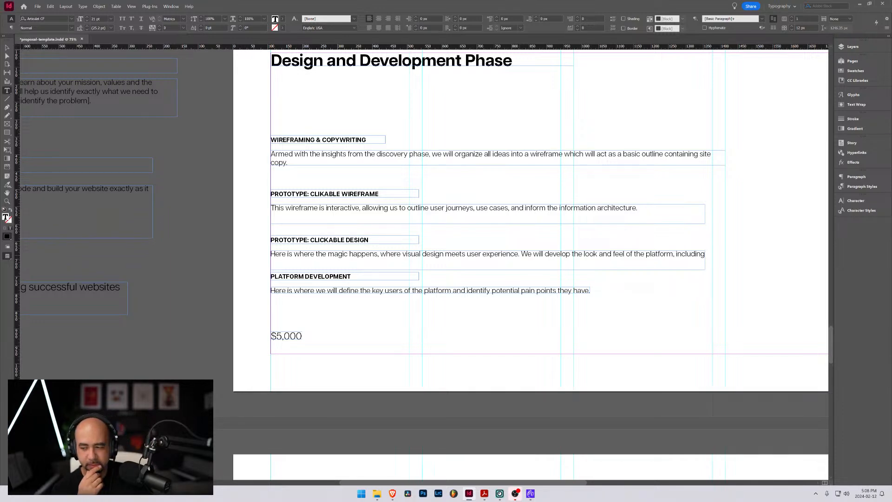
Continue the Clickable Design description after "including" with "all illustrations, graphics, images"
{"action": "scroll", "coordinate": [742, 261], "scroll_direction": "down", "scroll_amount": 3}
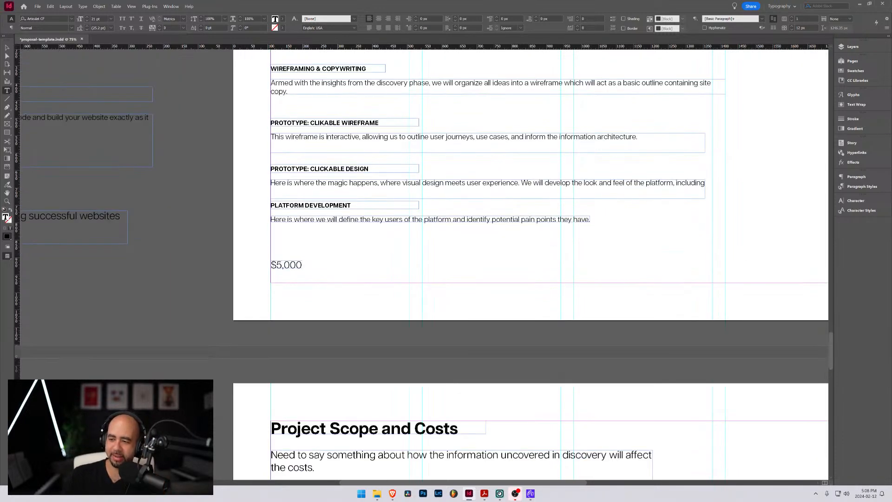
{"action": "scroll", "coordinate": [653, 266], "scroll_direction": "up", "scroll_amount": 3}
{"action": "scroll", "coordinate": [653, 265], "scroll_direction": "up", "scroll_amount": 2}
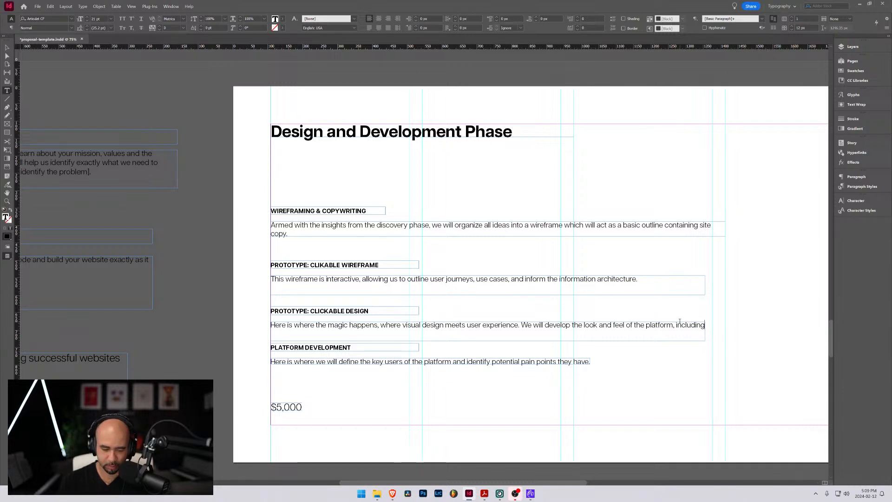
{"action": "type", "text": "all"}
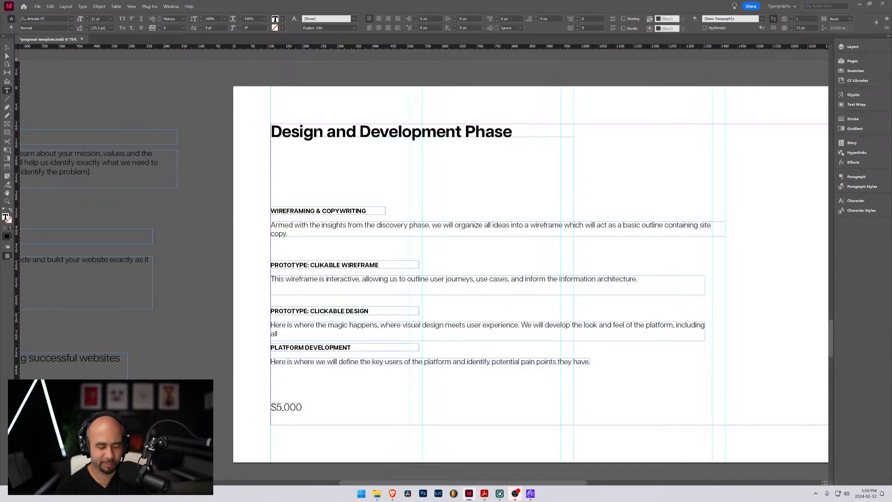
{"action": "type", "text": "i"}
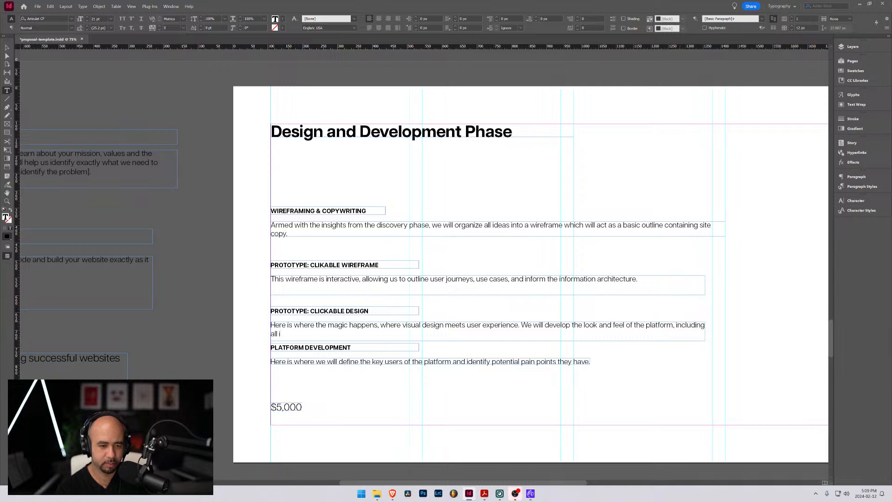
{"action": "type", "text": "llustrations,"}
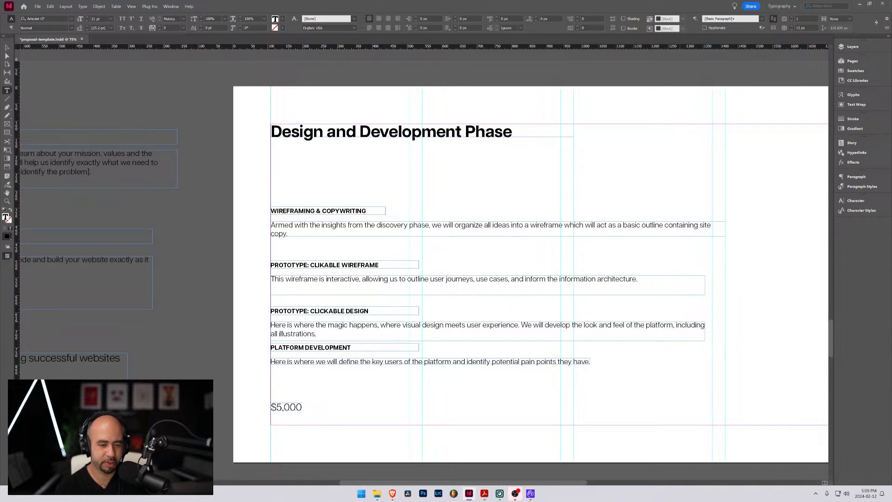
{"action": "type", "text": " graphics, image"}
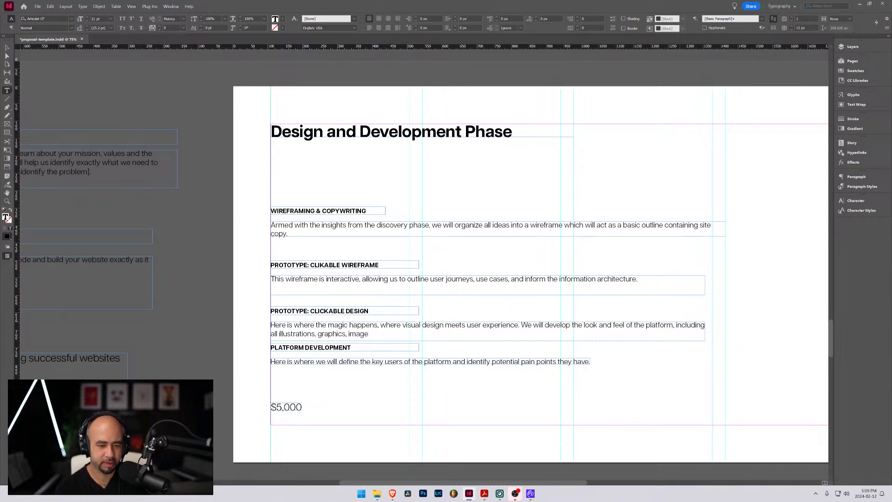
{"action": "type", "text": "s"}
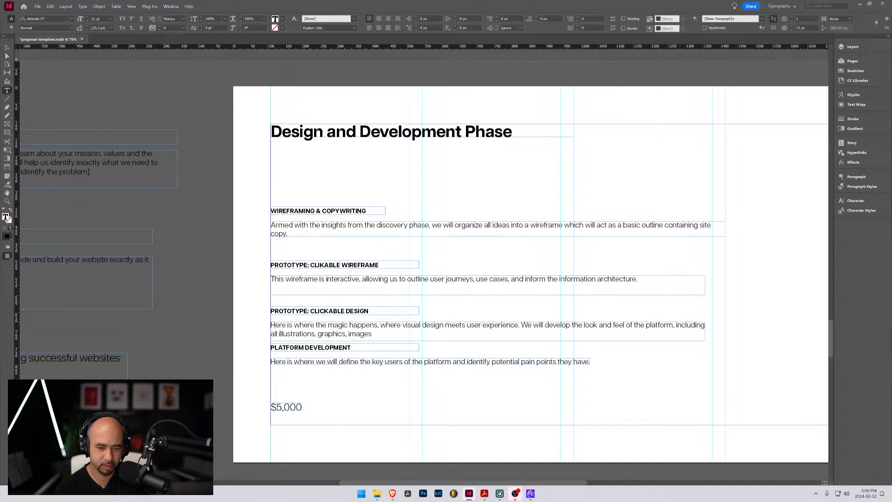
{"action": "type", "text": " that we"}
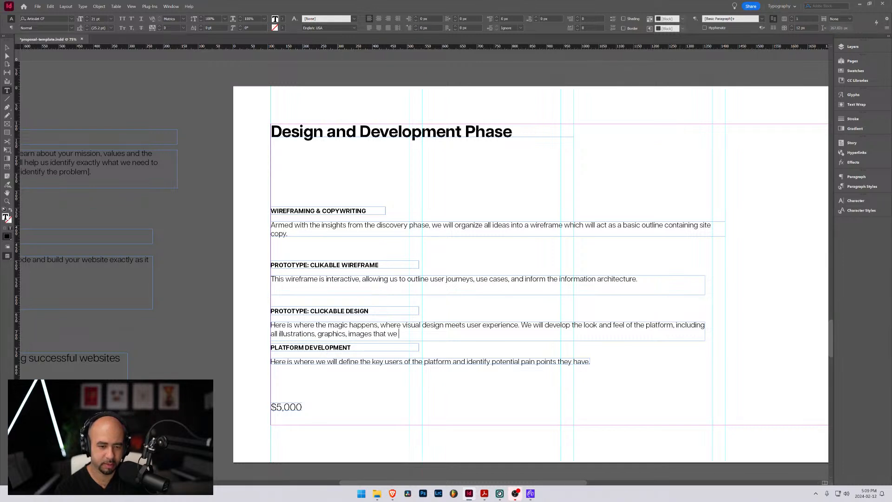
{"action": "type", "text": " will create"}
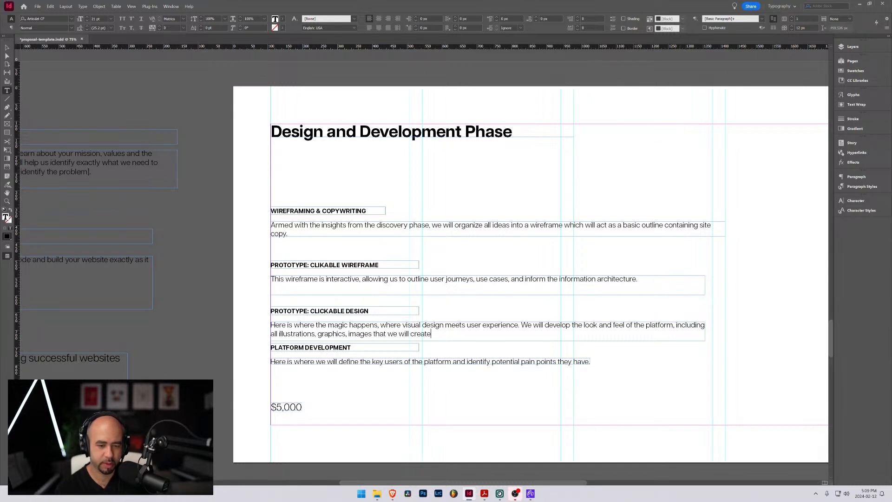
{"action": "type", "text": "/pro"}
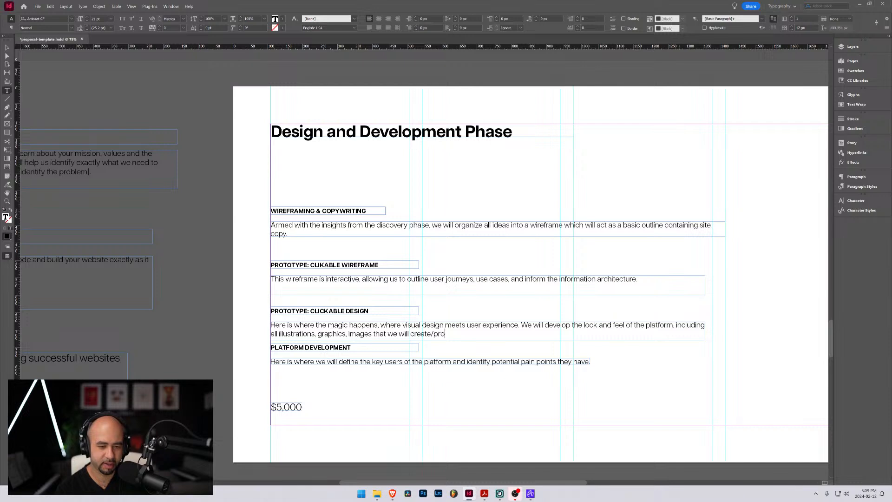
Finish the Clickable Design sentence with "that we will create/provide."
{"action": "type", "text": "vide."}
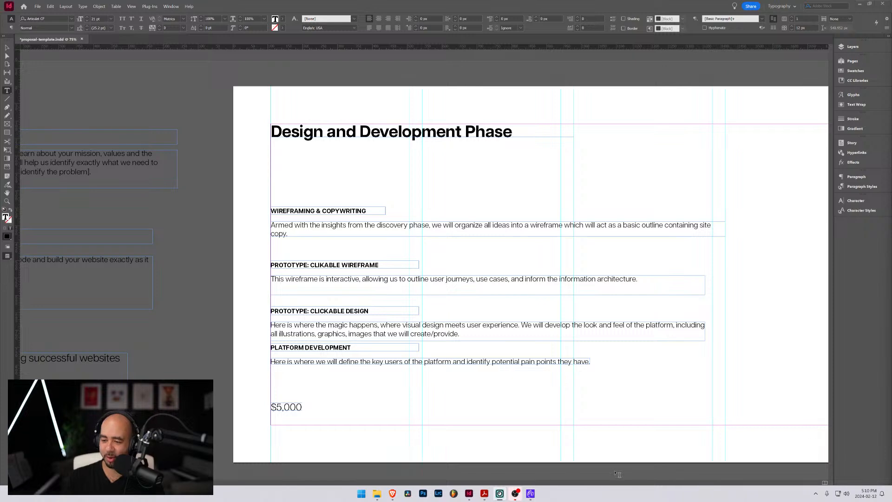
Change the price at the foot of the Design and Development Phase page to $25,000
{"action": "scroll", "coordinate": [316, 374], "scroll_direction": "down", "scroll_amount": 3}
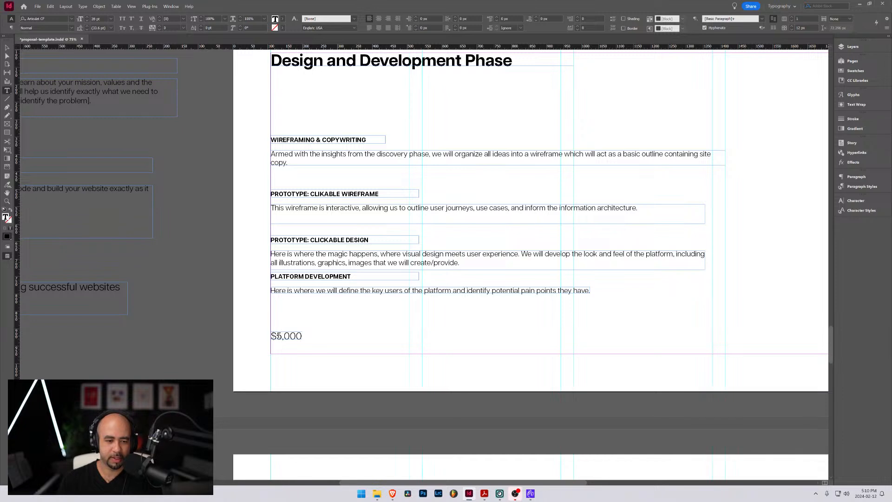
{"action": "left_click_drag", "start_coordinate": [276, 336], "coordinate": [282, 335]}
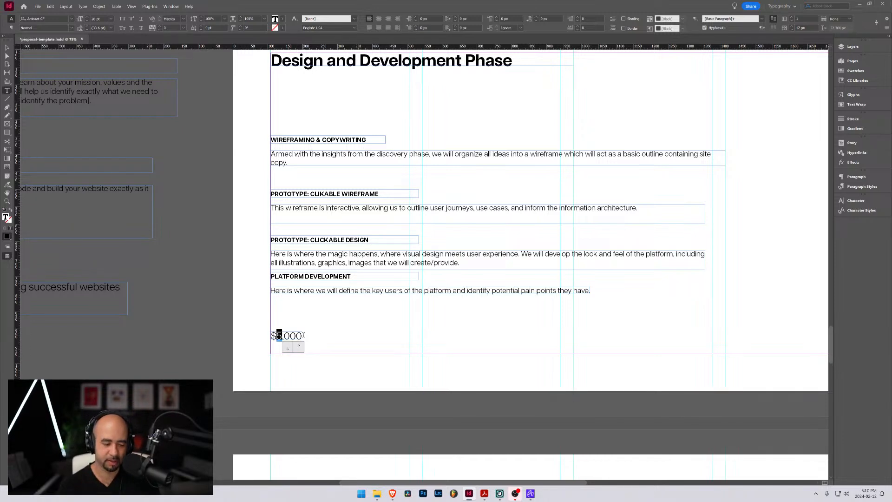
{"action": "type", "text": "20"}
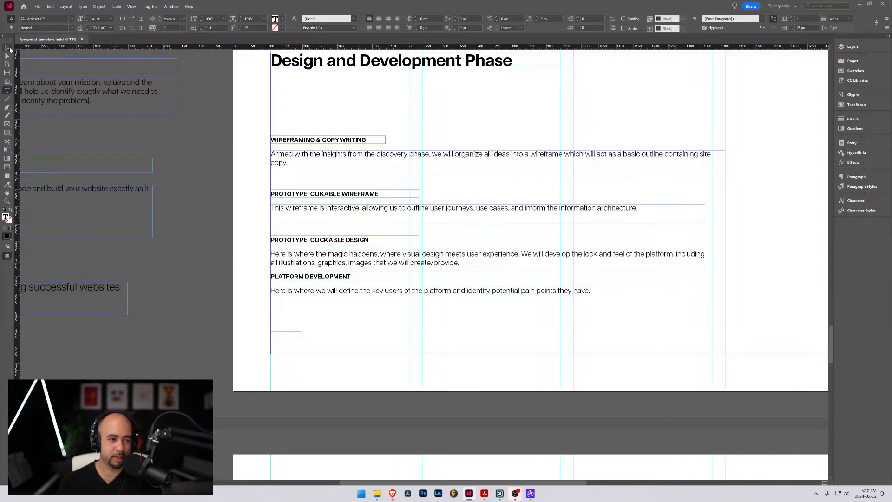
Widen the price text frame and extend the amount into the range "$25,000 - $50,000"
{"action": "left_click", "coordinate": [9, 47]}
{"action": "left_click_drag", "start_coordinate": [302, 336], "coordinate": [375, 336]}
{"action": "double_click", "coordinate": [308, 335]}
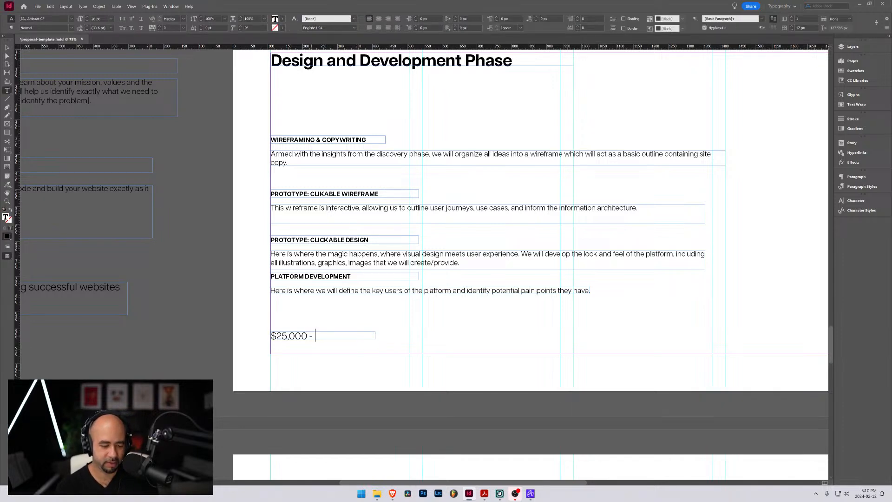
{"action": "type", "text": "- $"}
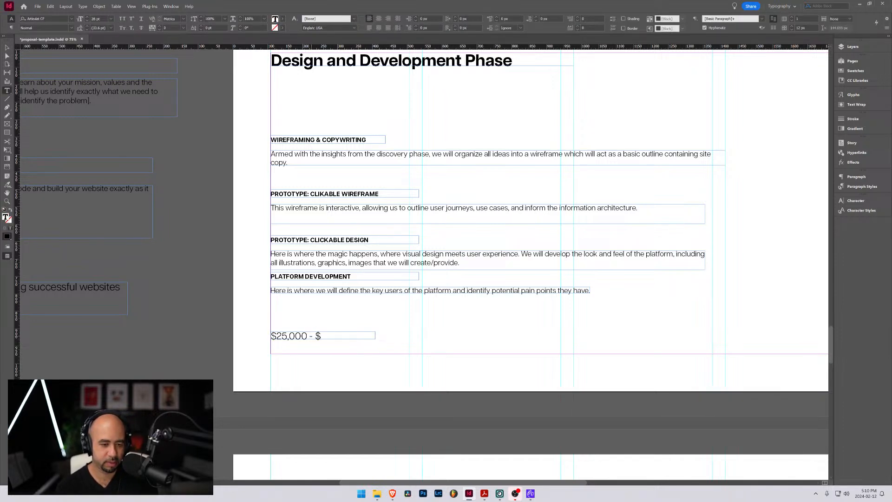
{"action": "type", "text": "50,000"}
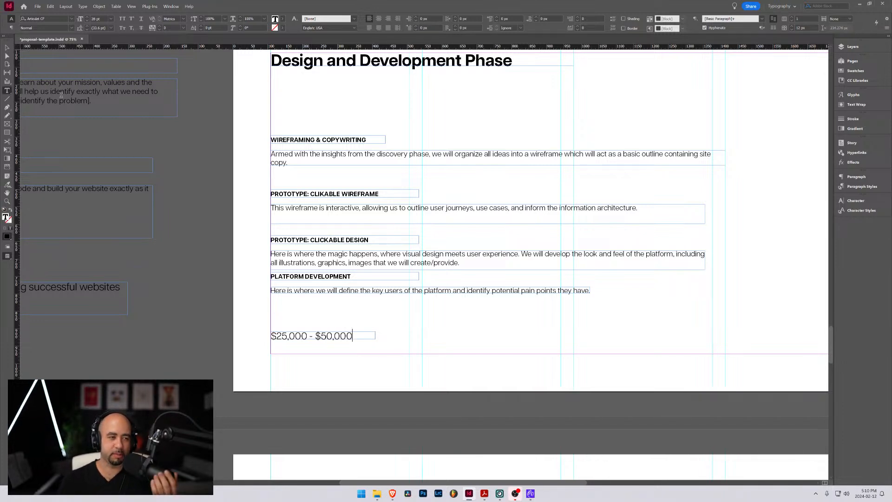
{"action": "key", "text": "Escape"}
{"action": "left_click", "coordinate": [424, 339]}
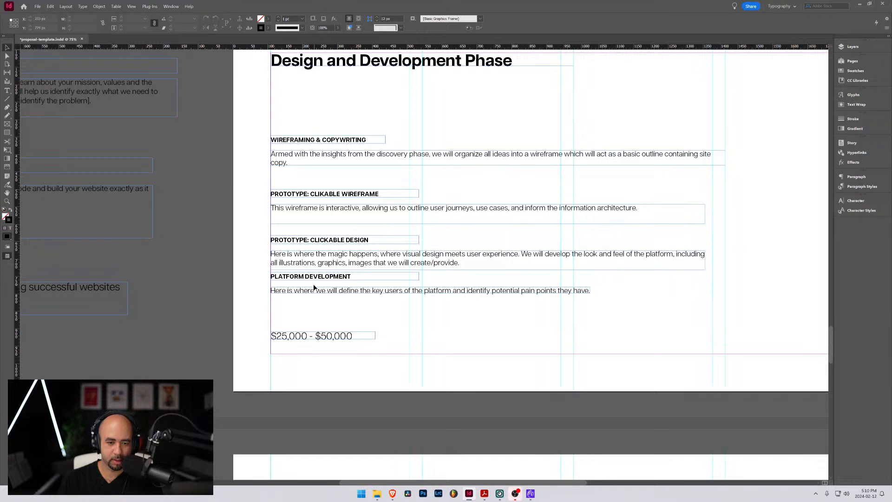
Replace the slash between "create" and "provide" in the Clickable Design description with "and/or", spaced as a separate word
{"action": "double_click", "coordinate": [433, 264]}
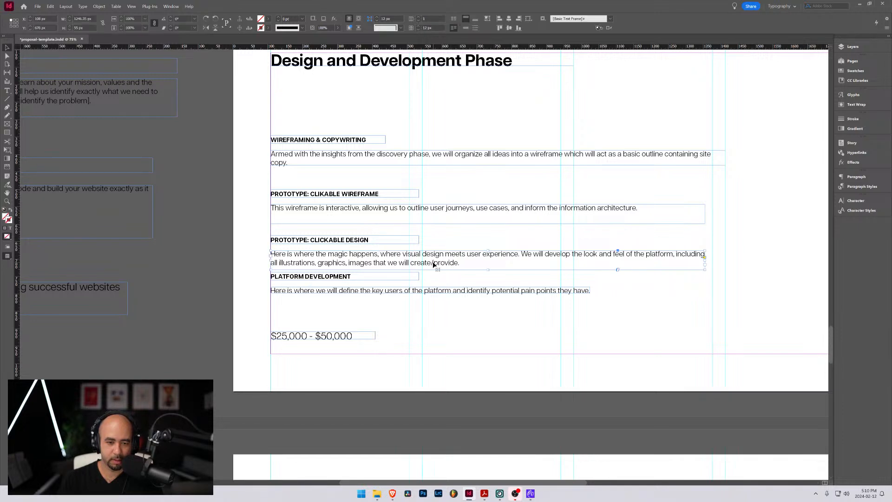
{"action": "triple_click", "coordinate": [439, 264]}
{"action": "left_click", "coordinate": [437, 263]}
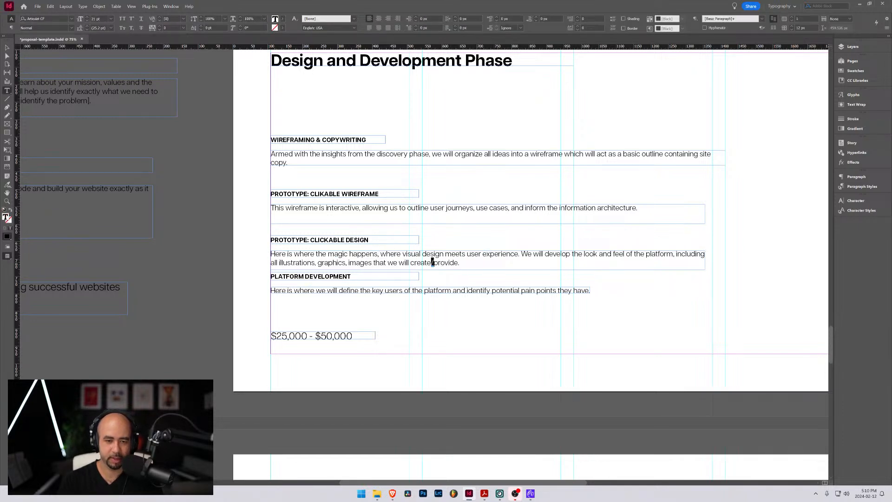
{"action": "type", "text": "and"}
{"action": "key", "text": "Right"}
{"action": "type", "text": "or"}
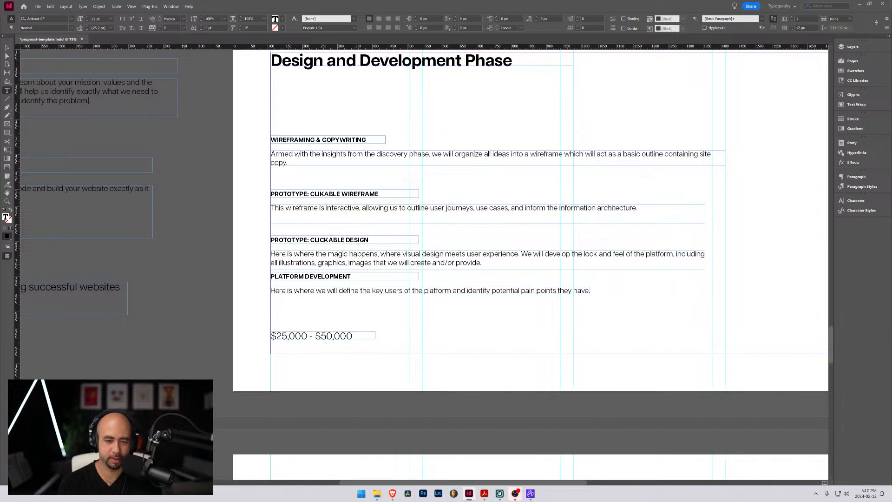
Delete "and/or" before "provide" in the Clickable Design description and retype it
{"action": "key", "text": "BackSpace"}
{"action": "key", "text": "BackSpace"}
{"action": "key", "text": "BackSpace"}
{"action": "key", "text": "BackSpace"}
{"action": "key", "text": "BackSpace"}
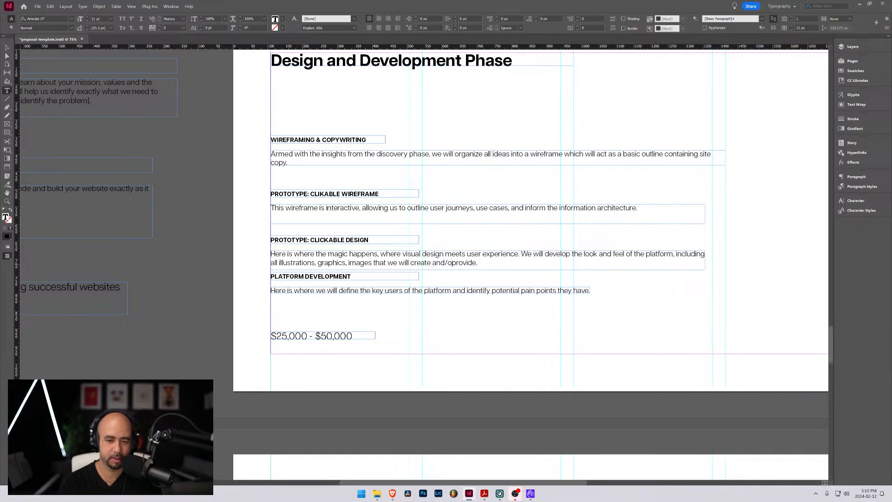
{"action": "key", "text": "BackSpace"}
{"action": "key", "text": "BackSpace"}
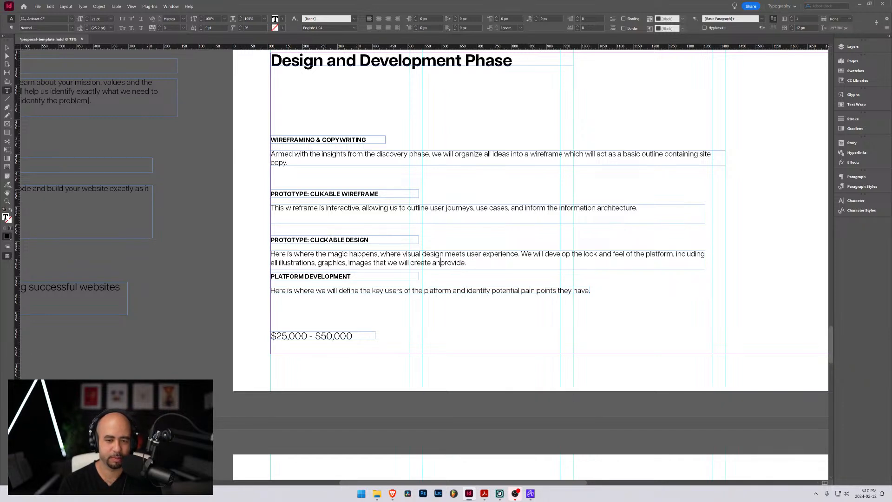
{"action": "type", "text": "or"}
{"action": "key", "text": "BackSpace"}
{"action": "key", "text": "BackSpace"}
{"action": "type", "text": "and/or"}
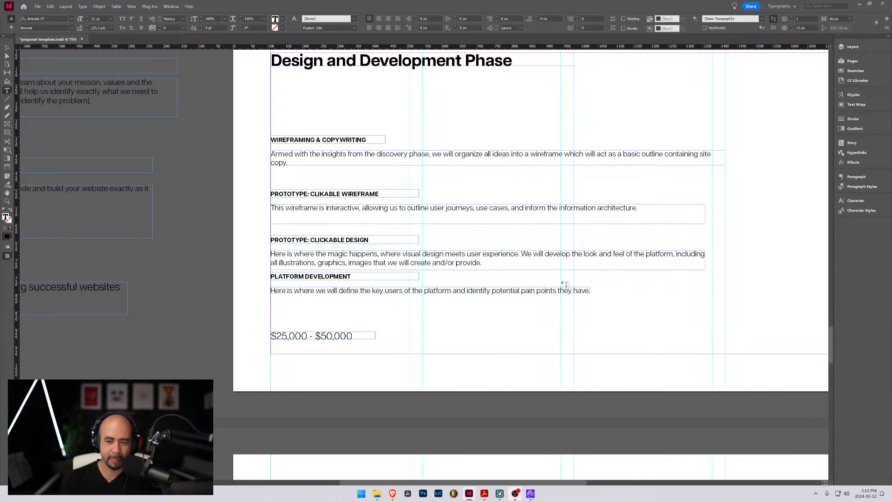
{"action": "left_click", "coordinate": [489, 263]}
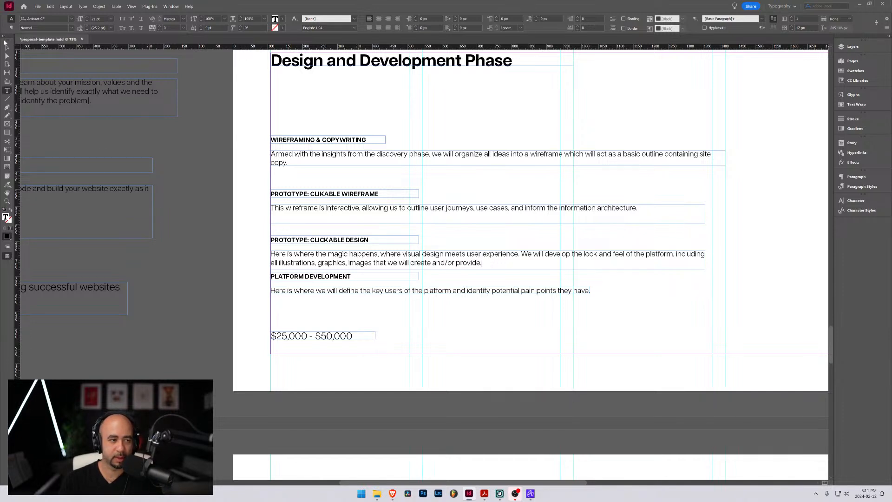
Move the Platform Development heading and its description down together to leave a gap below the Clickable Design text
{"action": "left_click", "coordinate": [6, 45]}
{"action": "left_click", "coordinate": [282, 276]}
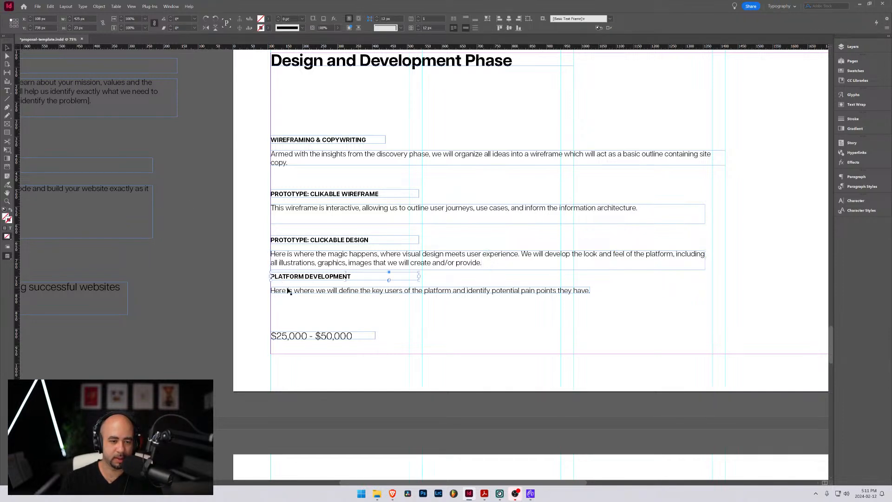
{"action": "left_click", "coordinate": [288, 291], "text": "shift"}
{"action": "left_click_drag", "start_coordinate": [288, 291], "coordinate": [347, 311]}
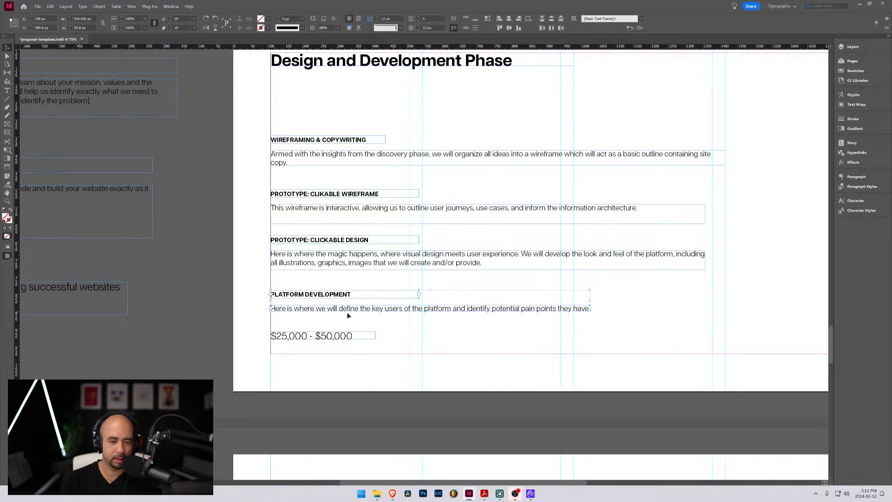
Replace the Platform Development description with "Once the visual design has been approved we get to work writing code to develop the entire platform"
{"action": "double_click", "coordinate": [346, 309]}
{"action": "key", "text": "ctrl+a"}
{"action": "type", "text": "O"}
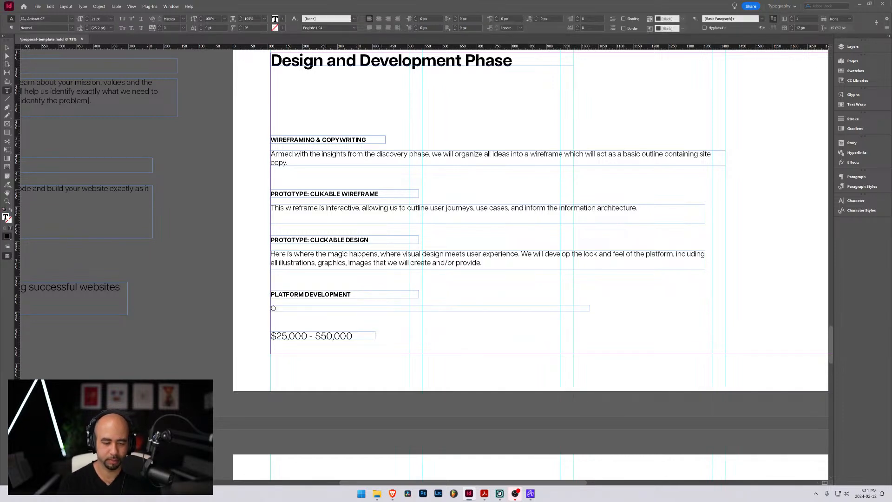
{"action": "type", "text": "nce all the"}
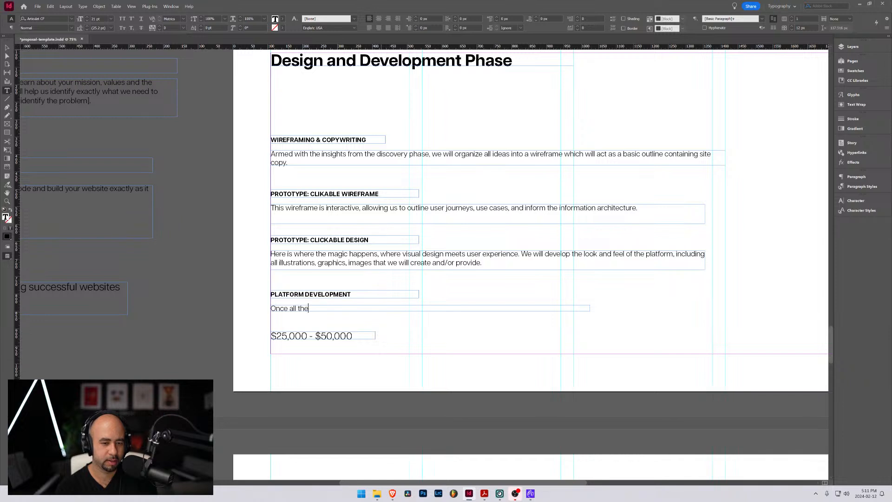
{"action": "key", "text": "BackSpace"}
{"action": "key", "text": "BackSpace"}
{"action": "key", "text": "BackSpace"}
{"action": "key", "text": "BackSpace"}
{"action": "key", "text": "BackSpace"}
{"action": "key", "text": "BackSpace"}
{"action": "key", "text": "BackSpace"}
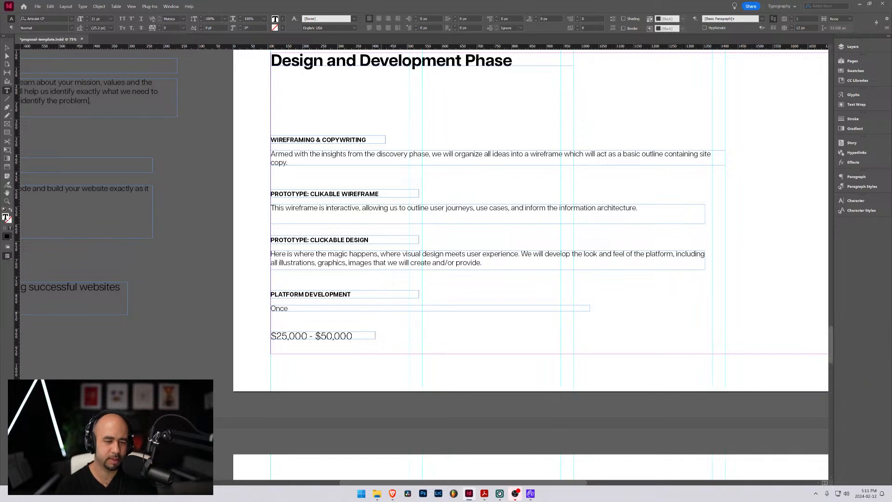
{"action": "type", "text": "the visual d"}
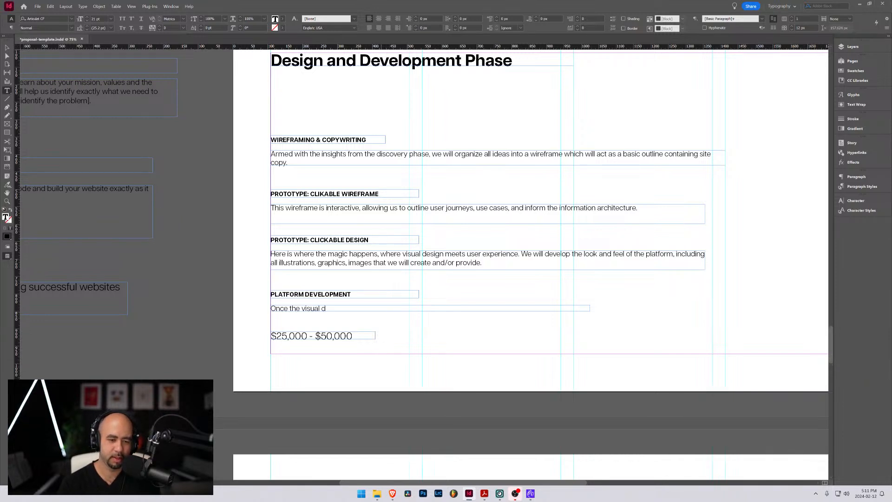
{"action": "type", "text": "esign "}
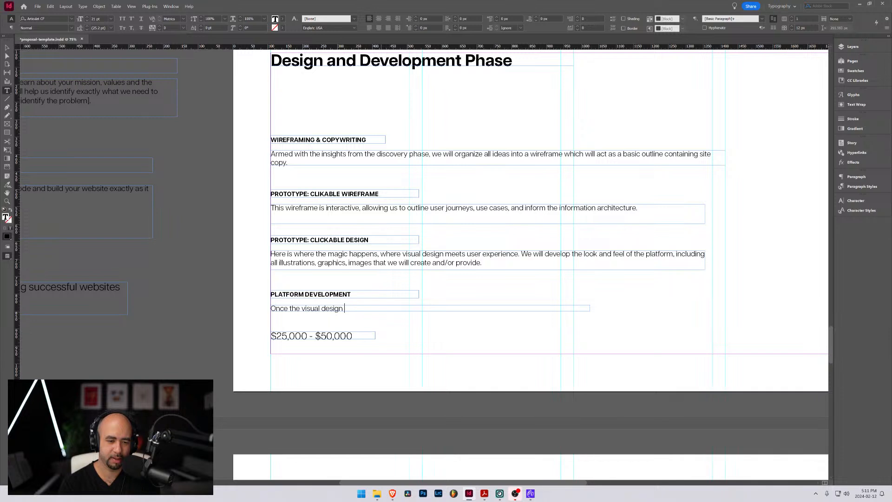
{"action": "type", "text": "has been a"}
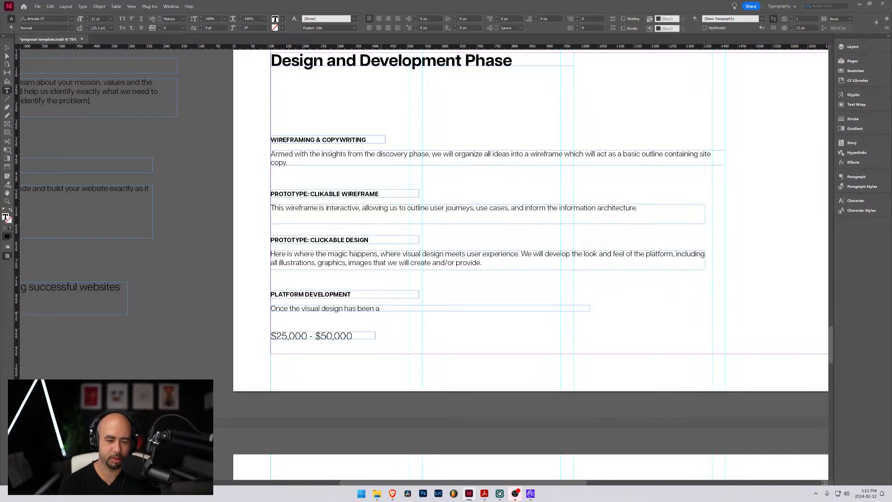
{"action": "type", "text": "pproved we"}
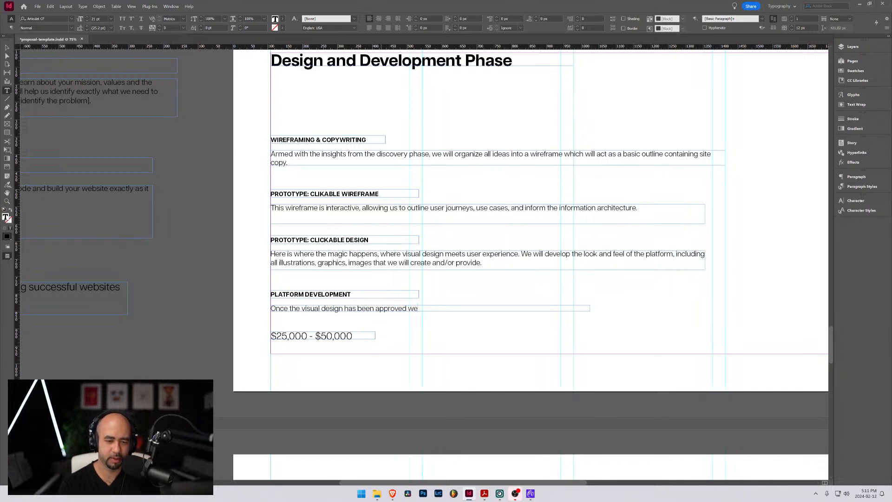
{"action": "type", "text": " get to work"}
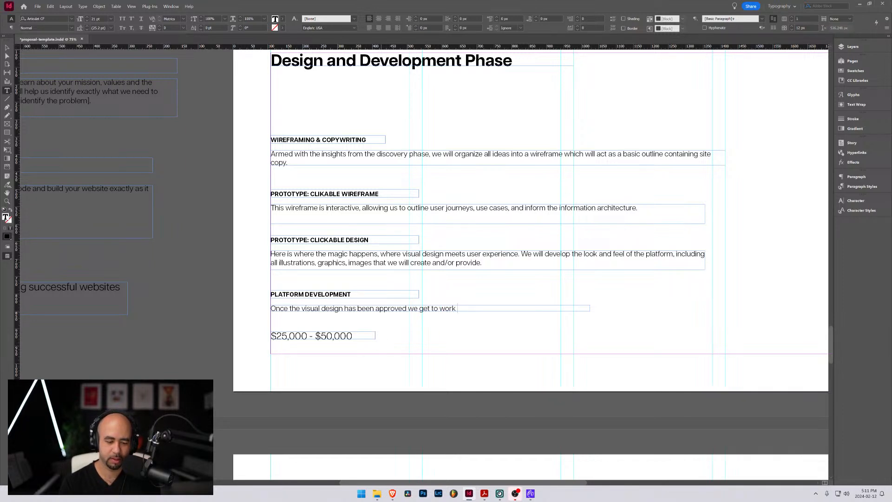
{"action": "type", "text": " writing code to "}
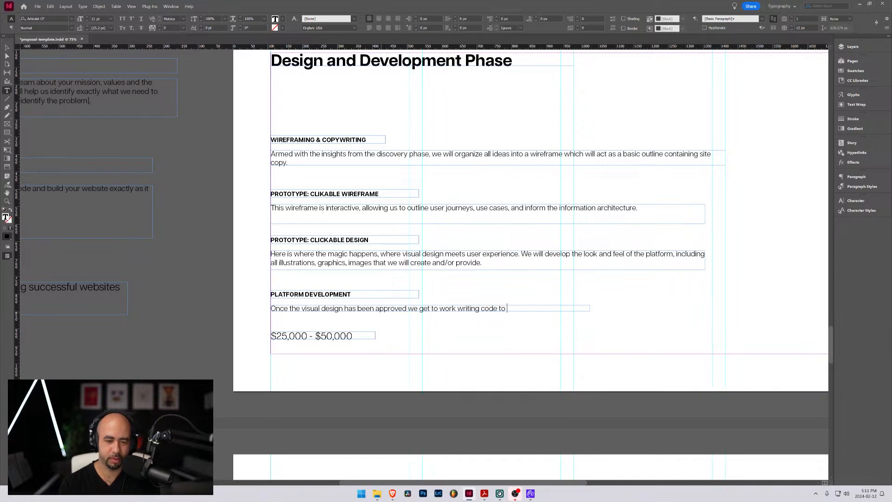
{"action": "type", "text": "develop the entire platf"}
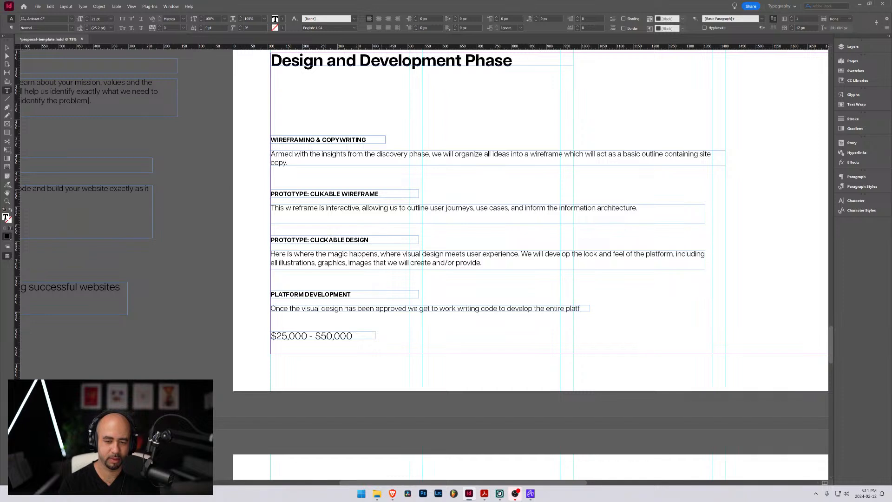
{"action": "key", "text": "BackSpace"}
{"action": "key", "text": "BackSpace"}
{"action": "key", "text": "BackSpace"}
{"action": "key", "text": "BackSpace"}
{"action": "key", "text": "BackSpace"}
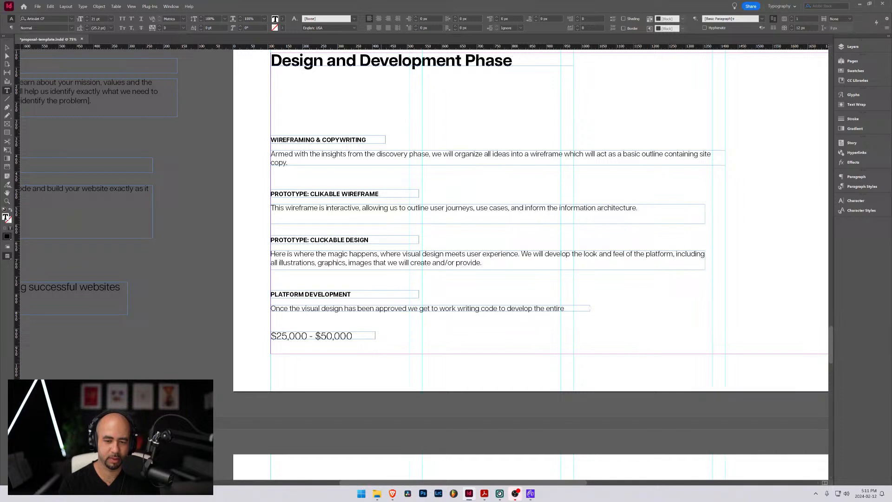
Widen the Platform Development text frame to about the width of the frame above and insert "Here is where we put our heads down and" at its start
{"action": "left_click", "coordinate": [8, 47]}
{"action": "left_click_drag", "start_coordinate": [590, 308], "coordinate": [708, 310]}
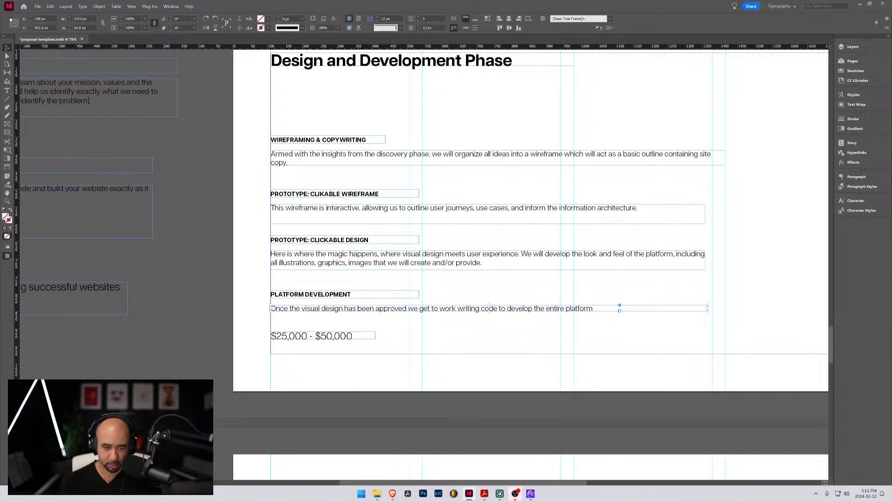
{"action": "double_click", "coordinate": [273, 308]}
{"action": "type", "text": "Here is"}
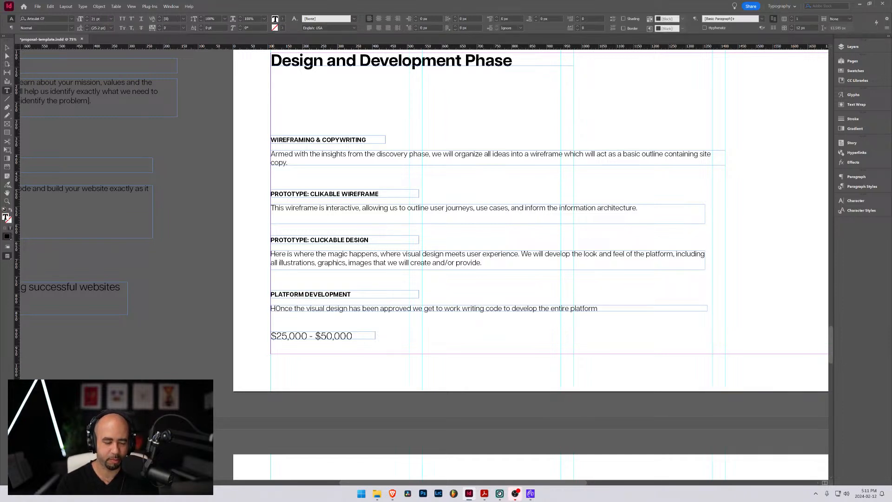
{"action": "type", "text": " wh"}
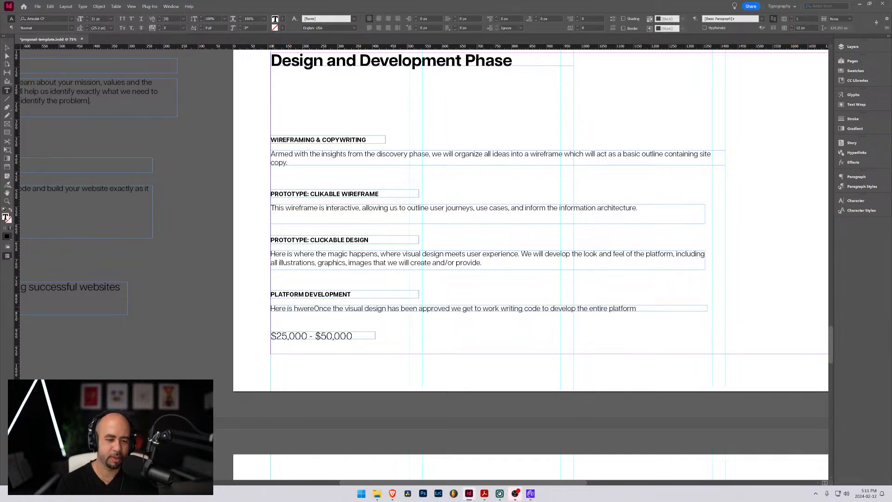
{"action": "type", "text": "ere we put "}
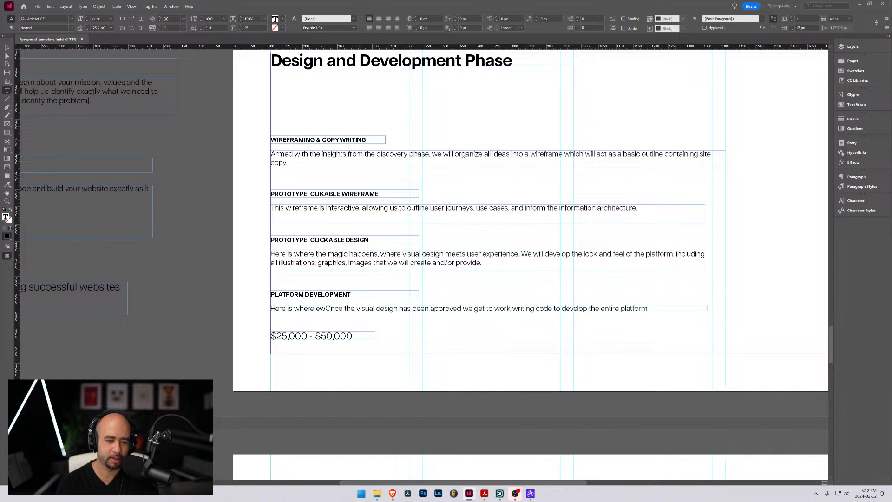
{"action": "type", "text": "our heads"}
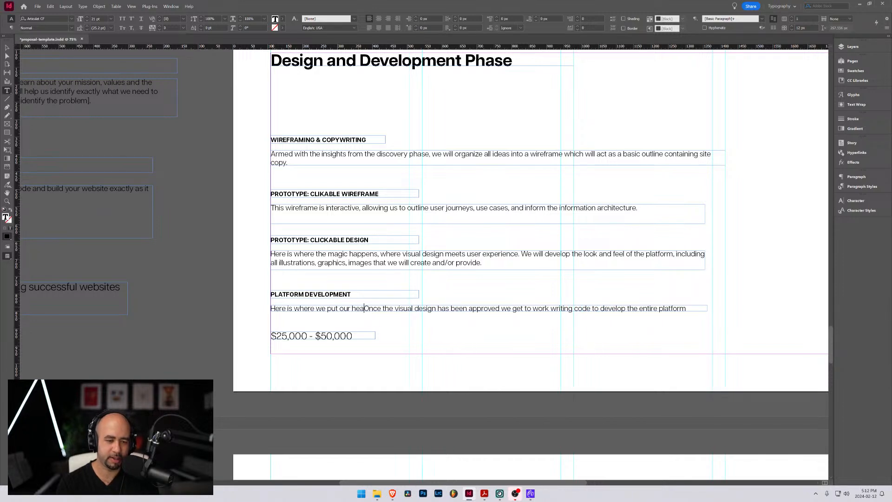
{"action": "type", "text": " down and "}
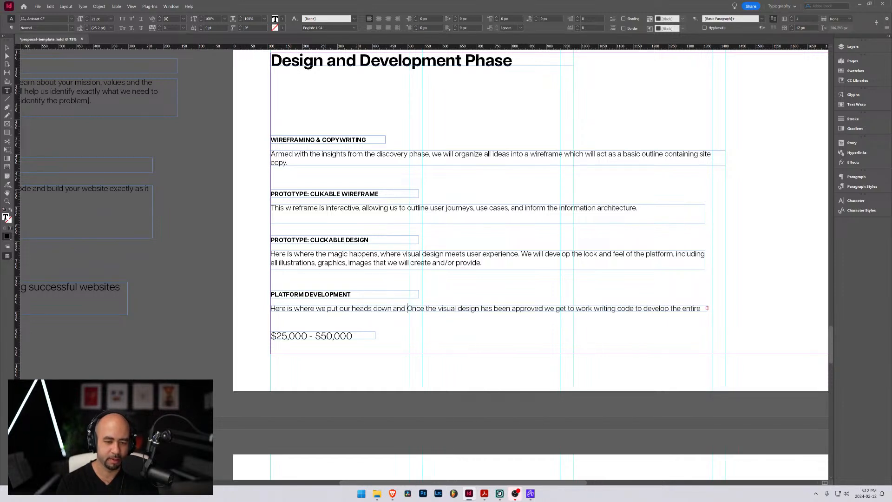
{"action": "type", "text": "dive ddep"}
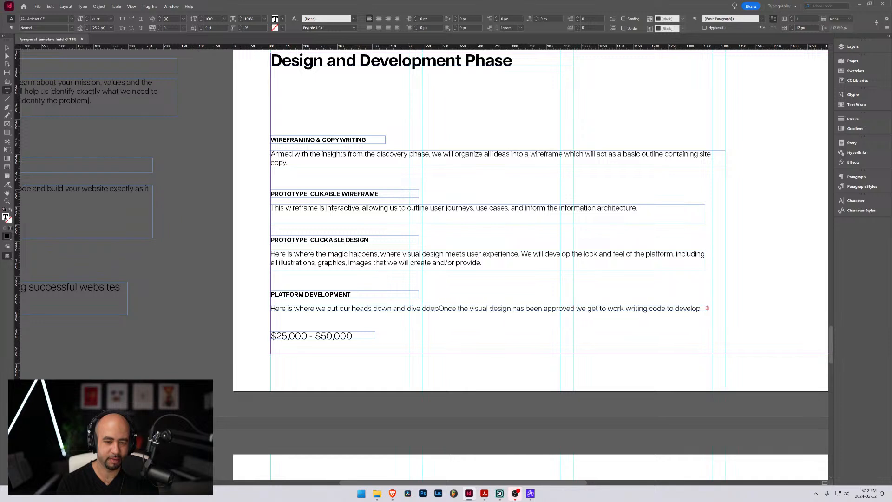
Complete the new opening sentence under Platform Development with "dive deep into writing code to build the platform."
{"action": "key", "text": "BackSpace"}
{"action": "key", "text": "BackSpace"}
{"action": "key", "text": "BackSpace"}
{"action": "type", "text": "eep into wri"}
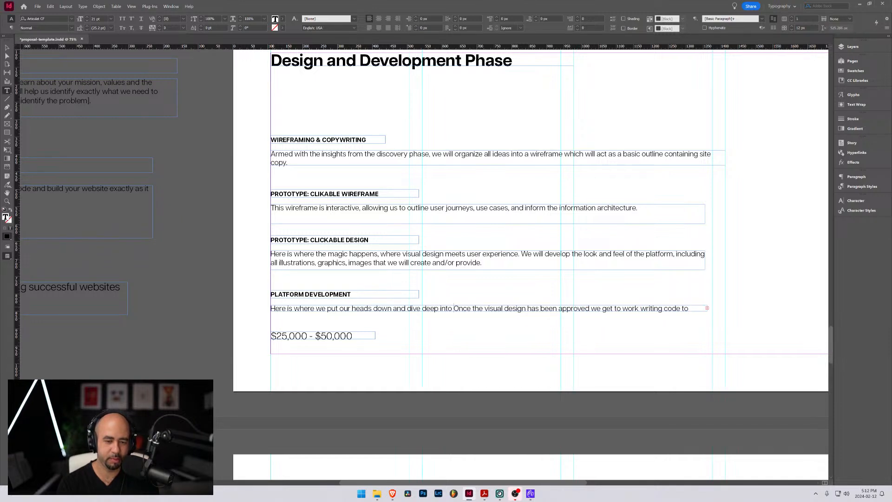
{"action": "type", "text": "ting "}
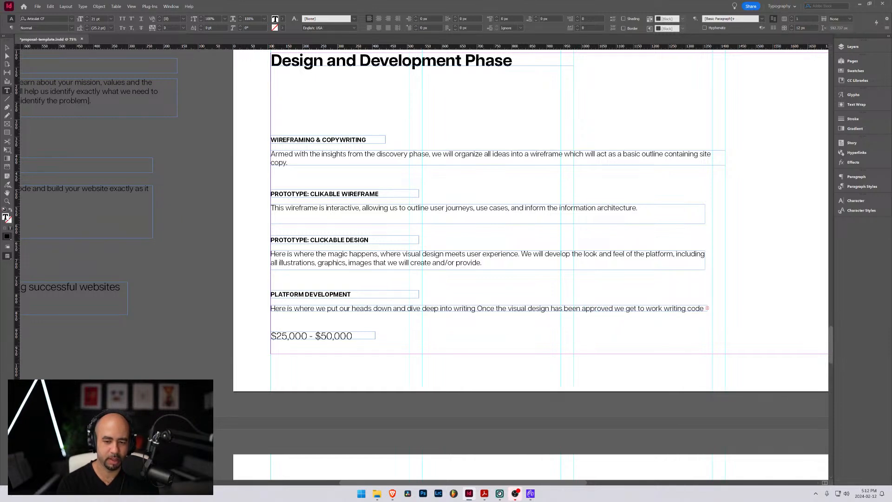
{"action": "type", "text": "code"}
{"action": "type", "text": " to build the pla"}
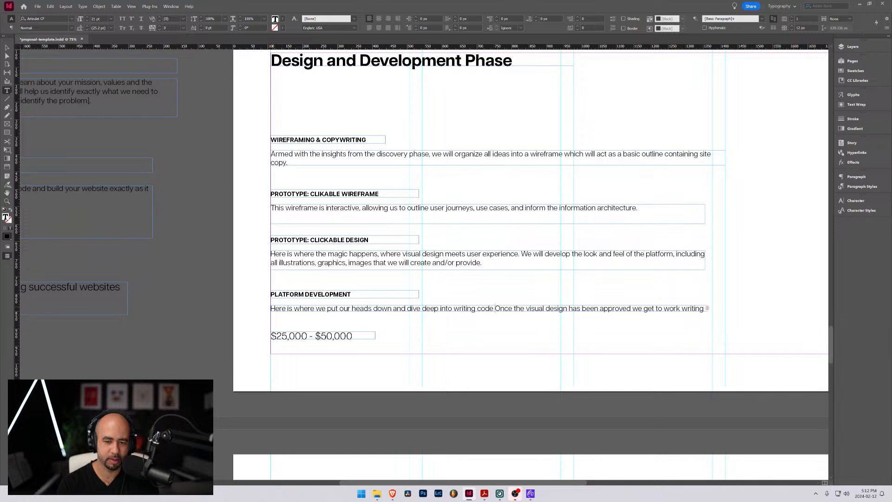
{"action": "type", "text": "t"}
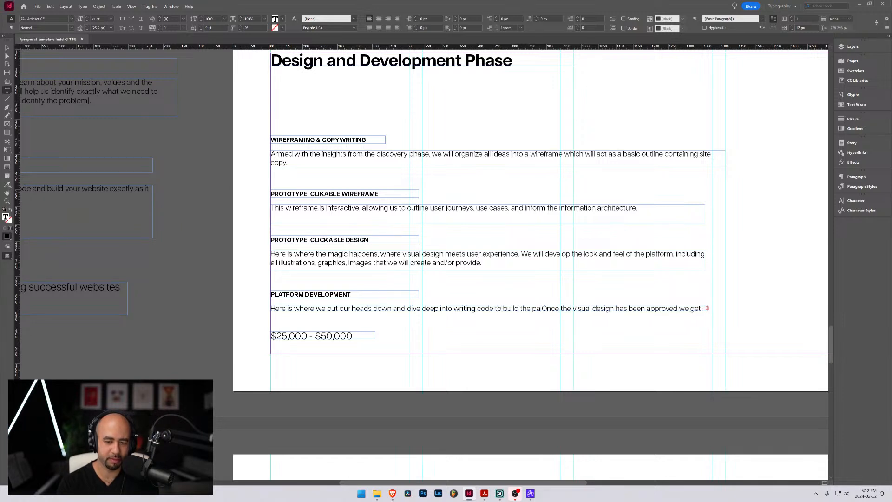
{"action": "type", "text": "form."}
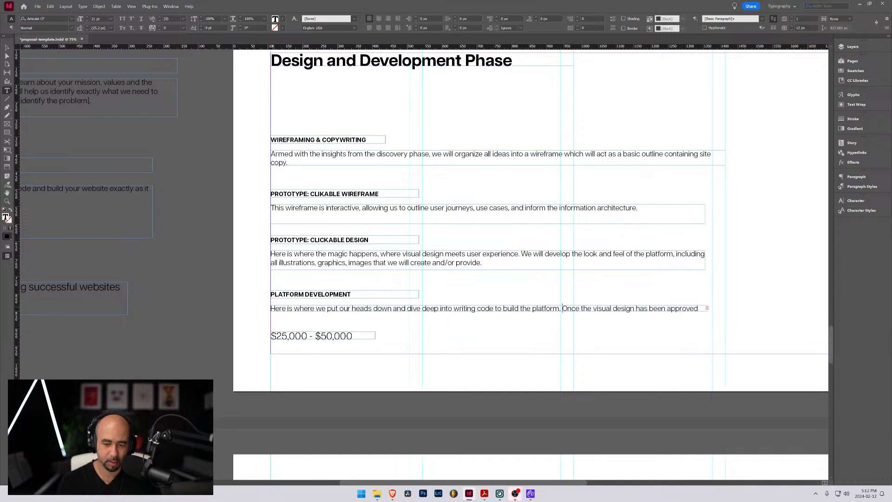
Extend the Platform Development description frame downward to fit a second line of text
{"action": "key", "text": "shift+End"}
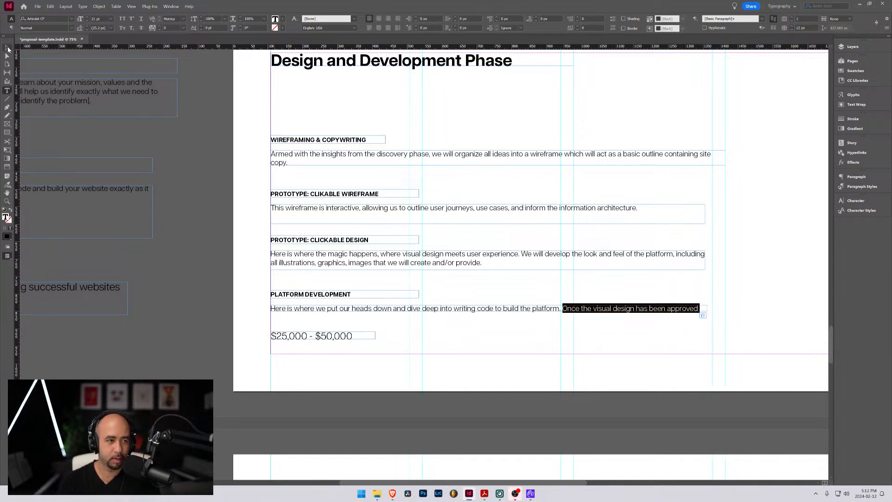
{"action": "left_click", "coordinate": [8, 48]}
{"action": "left_click_drag", "start_coordinate": [490, 311], "coordinate": [493, 322]}
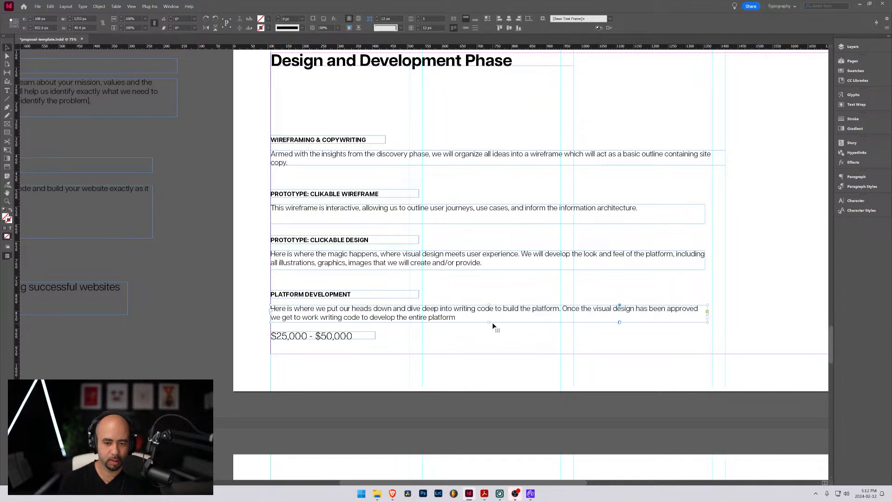
Replace the trailing text starting "Once the visual design" in the Platform Development description with "The technical tools that we will use"
{"action": "double_click", "coordinate": [564, 309]}
{"action": "triple_click", "coordinate": [564, 309]}
{"action": "left_click", "coordinate": [564, 308]}
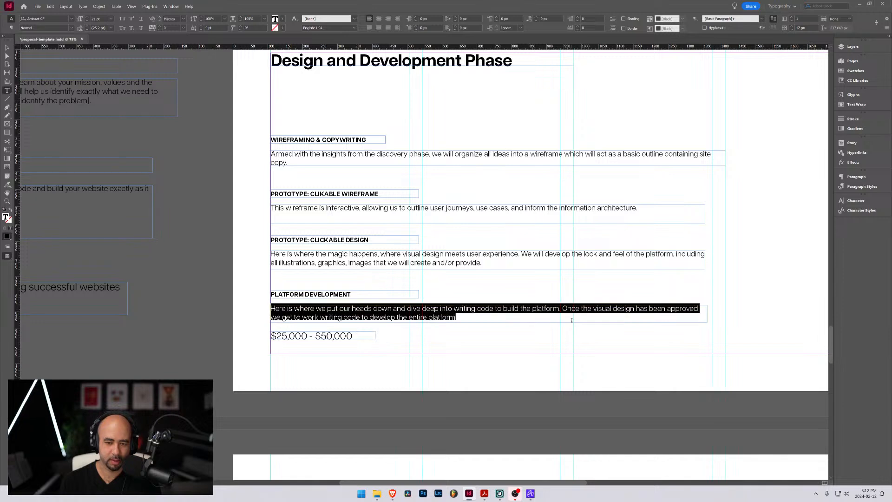
{"action": "left_click", "coordinate": [566, 319]}
{"action": "left_click", "coordinate": [564, 309], "text": "shift"}
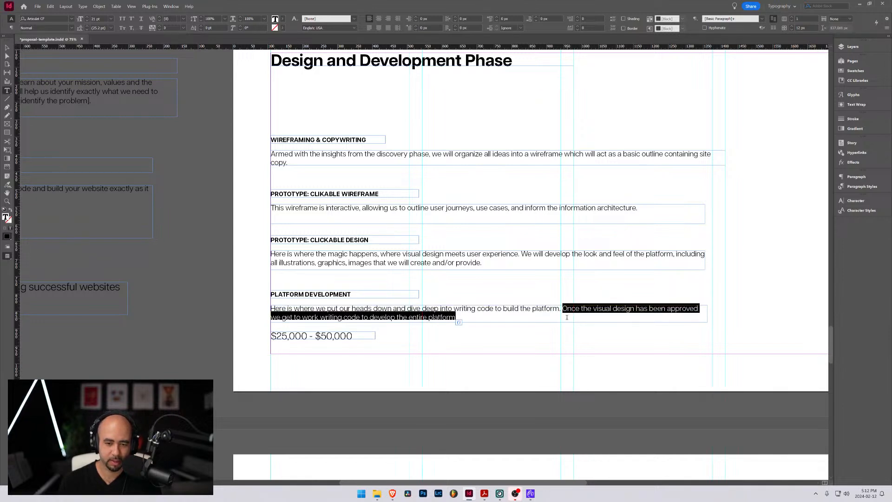
{"action": "type", "text": "The techno"}
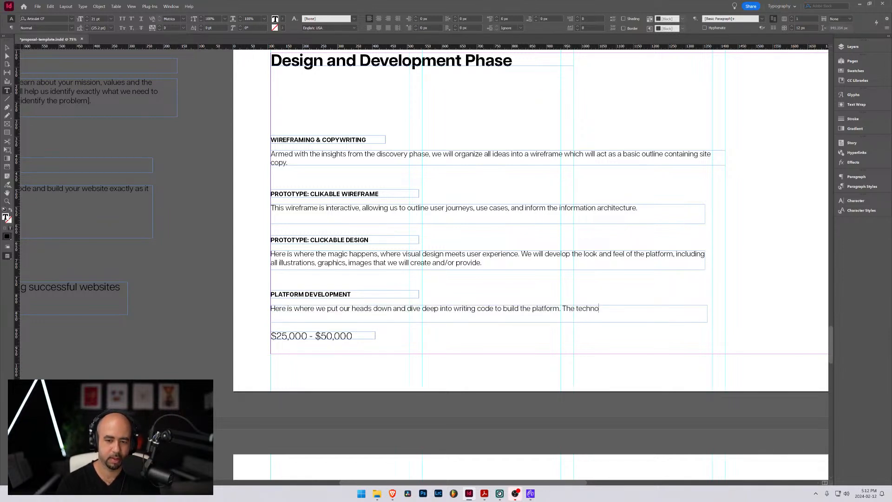
{"action": "key", "text": "BackSpace"}
{"action": "key", "text": "BackSpace"}
{"action": "type", "text": "nical tools that "}
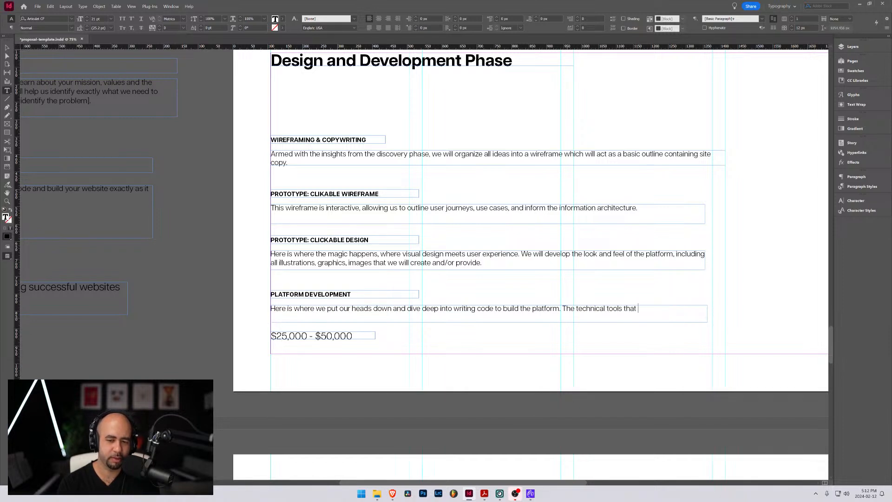
{"action": "type", "text": "we w"}
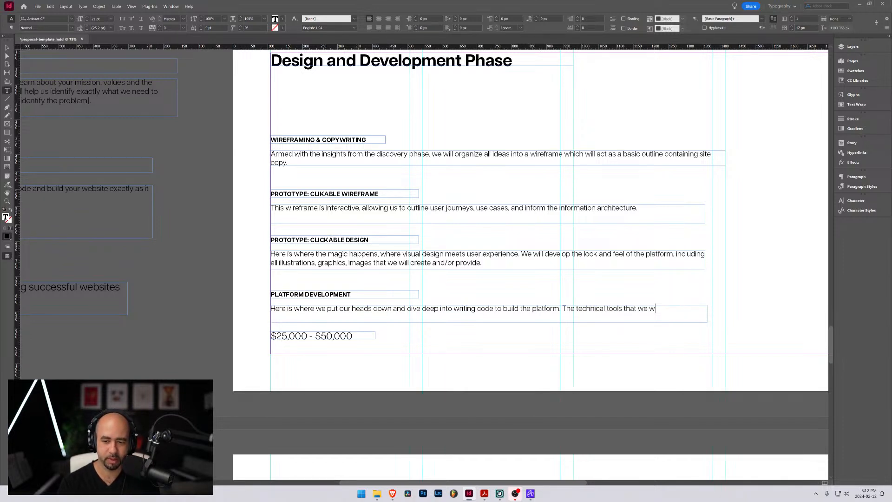
{"action": "type", "text": "ill use "}
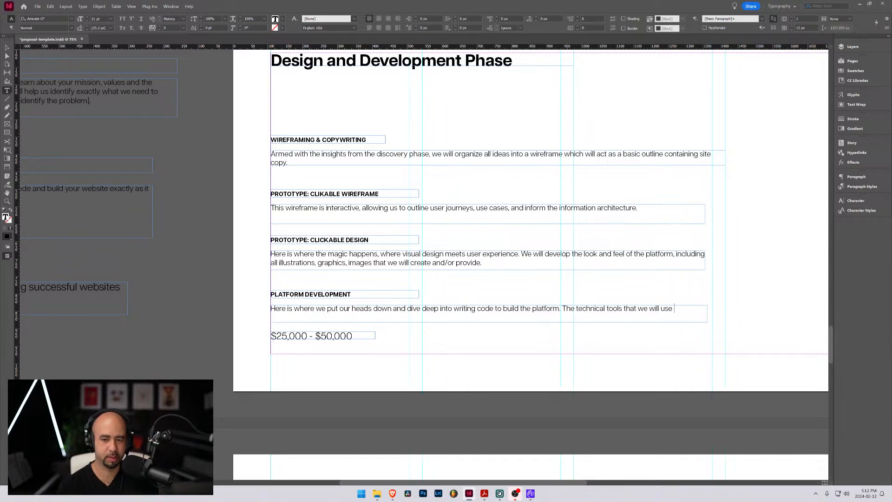
{"action": "type", "text": "will"}
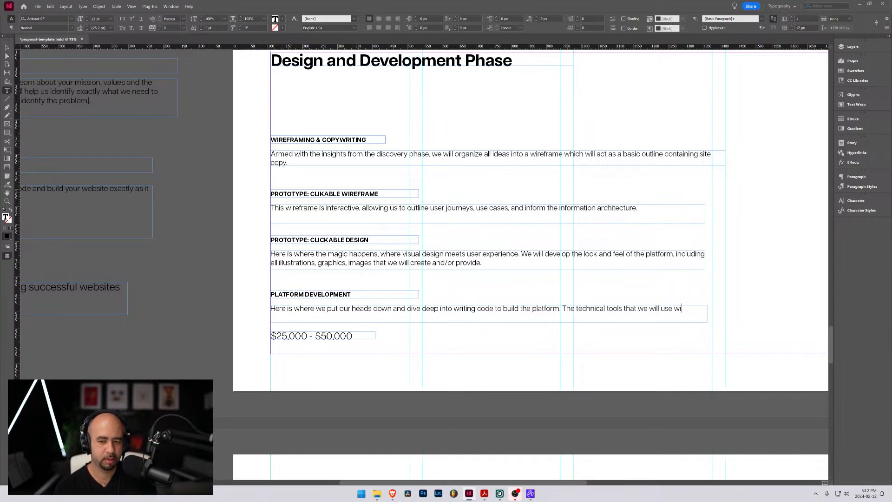
{"action": "key", "text": "BackSpace"}
{"action": "key", "text": "BackSpace"}
{"action": "key", "text": "BackSpace"}
{"action": "key", "text": "BackSpace"}
{"action": "key", "text": "BackSpace"}
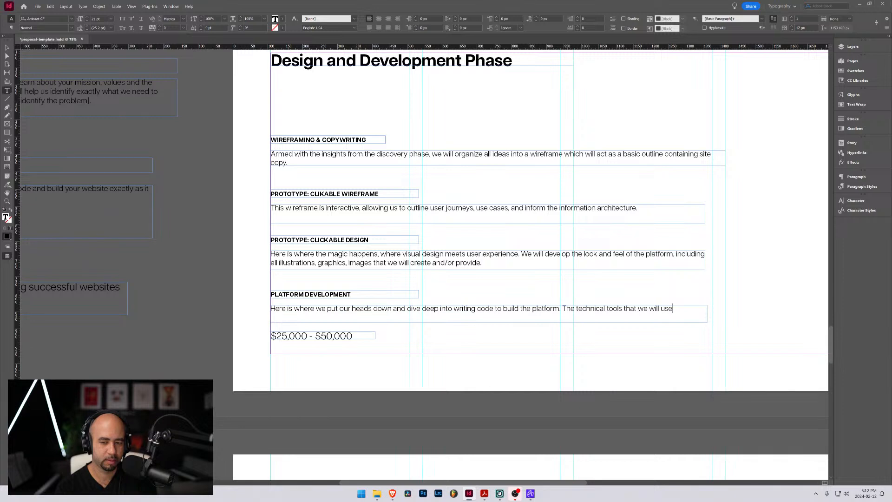
{"action": "type", "text": "will"}
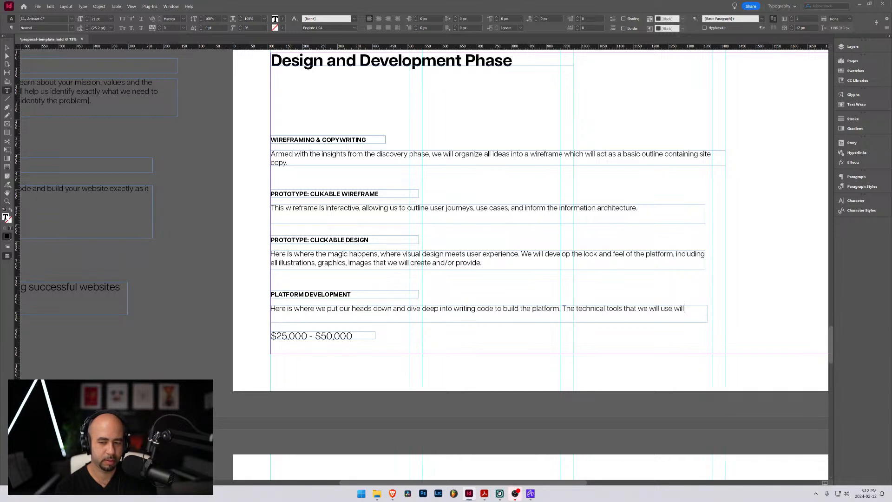
{"action": "key", "text": "BackSpace"}
{"action": "key", "text": "BackSpace"}
{"action": "key", "text": "BackSpace"}
{"action": "key", "text": "BackSpace"}
{"action": "key", "text": "BackSpace"}
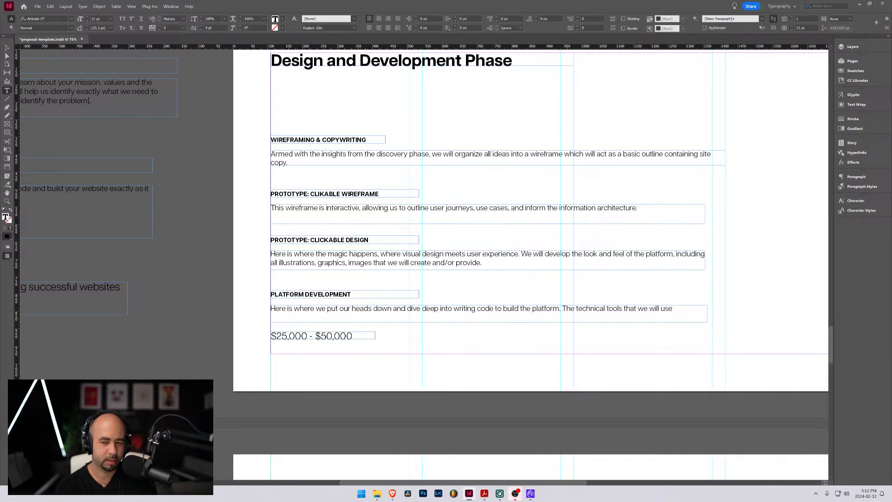
{"action": "type", "text": "w"}
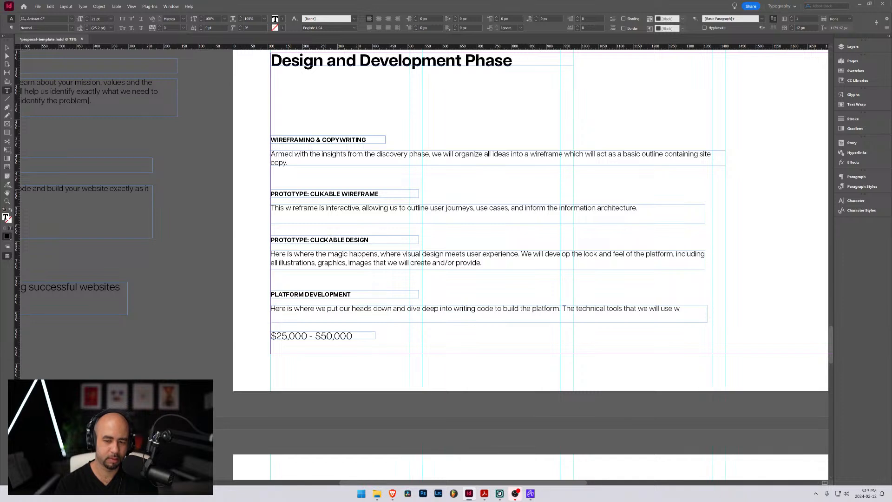
Replace "that we will use w" at the end of the Platform Development description with "will be decide on after the discovery phase."
{"action": "key", "text": "ctrl+shift+Left"}
{"action": "key", "text": "ctrl+shift+Left"}
{"action": "key", "text": "ctrl+shift+Left"}
{"action": "key", "text": "ctrl+shift+Left"}
{"action": "key", "text": "ctrl+shift+Left"}
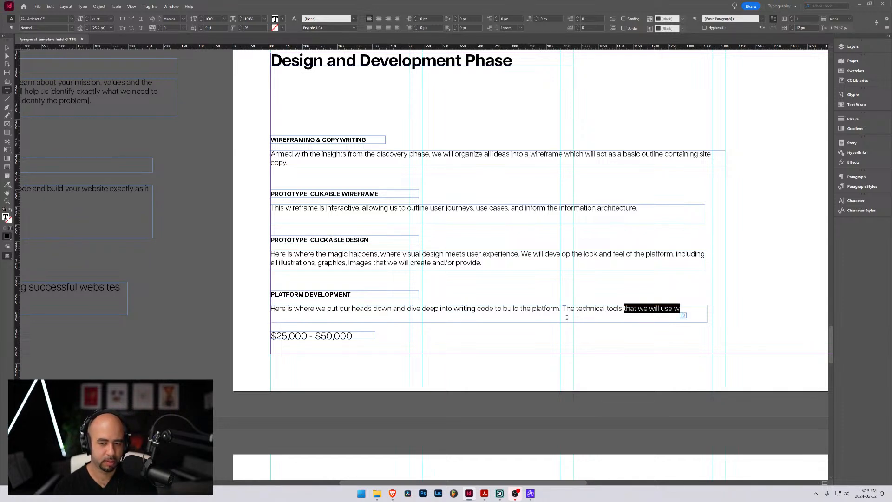
{"action": "type", "text": "will be"}
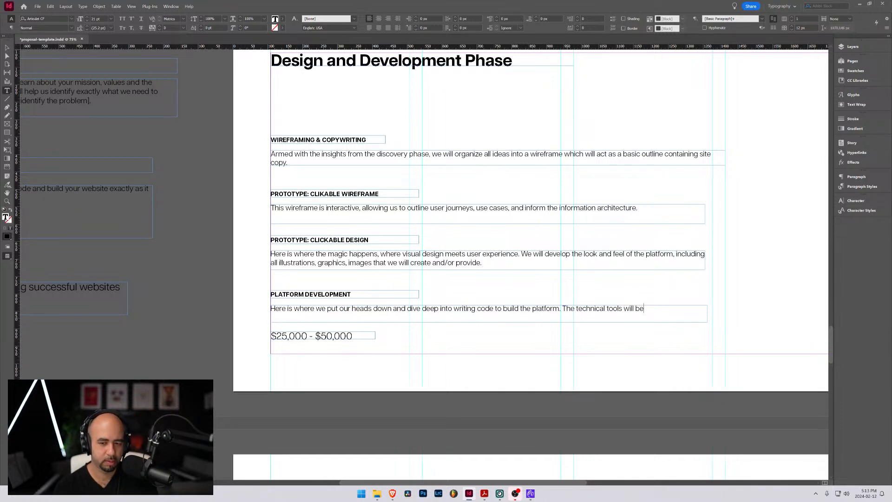
{"action": "type", "text": " decide on"}
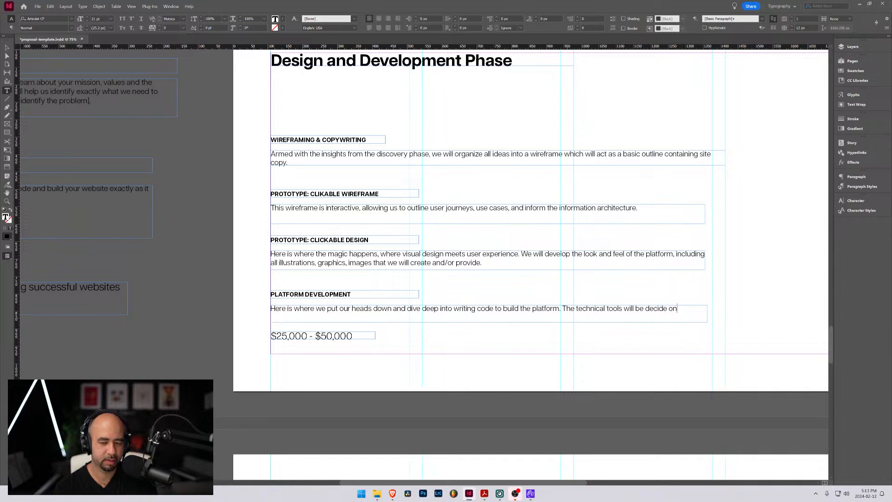
{"action": "type", "text": " after the"}
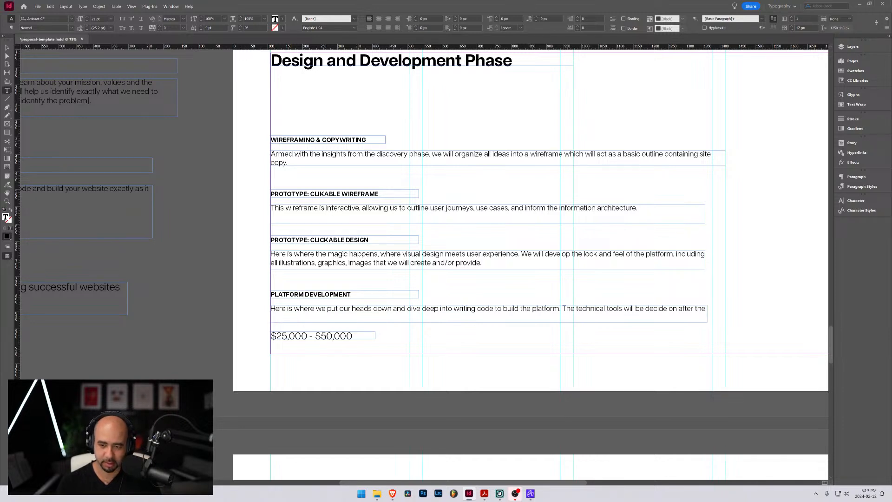
{"action": "type", "text": "d"}
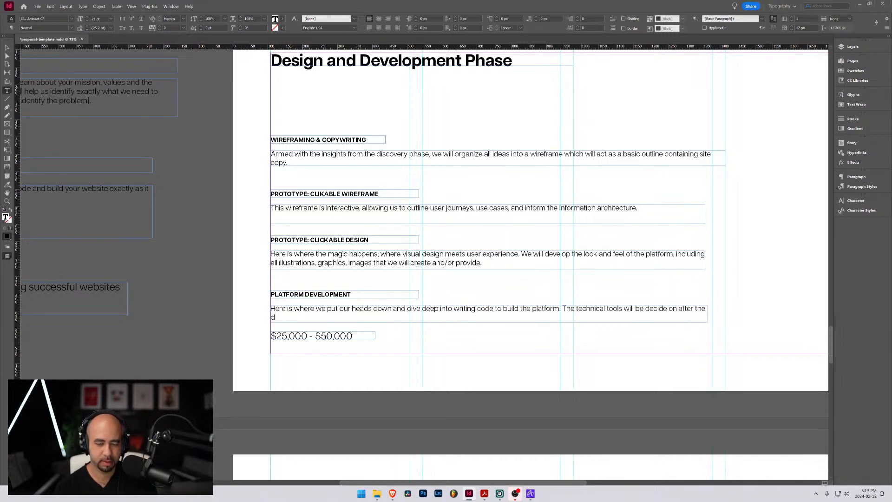
{"action": "type", "text": "esc"}
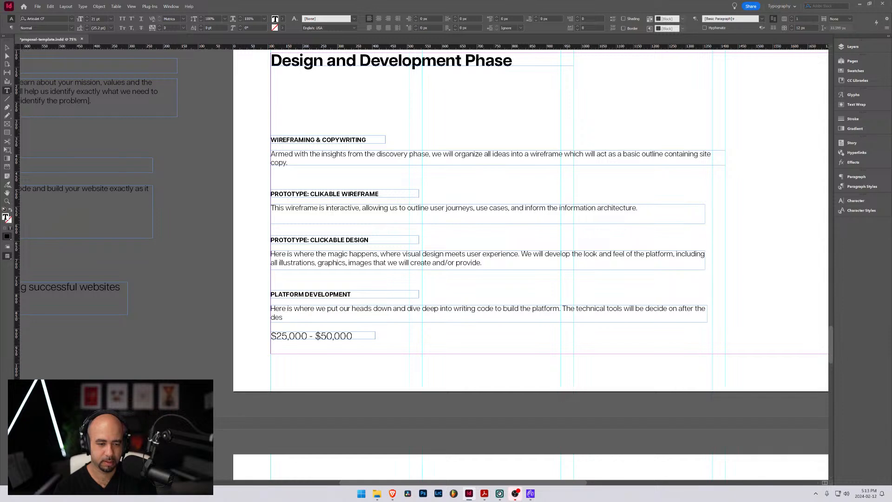
{"action": "key", "text": "BackSpace"}
{"action": "key", "text": "BackSpace"}
{"action": "type", "text": "iscovery"}
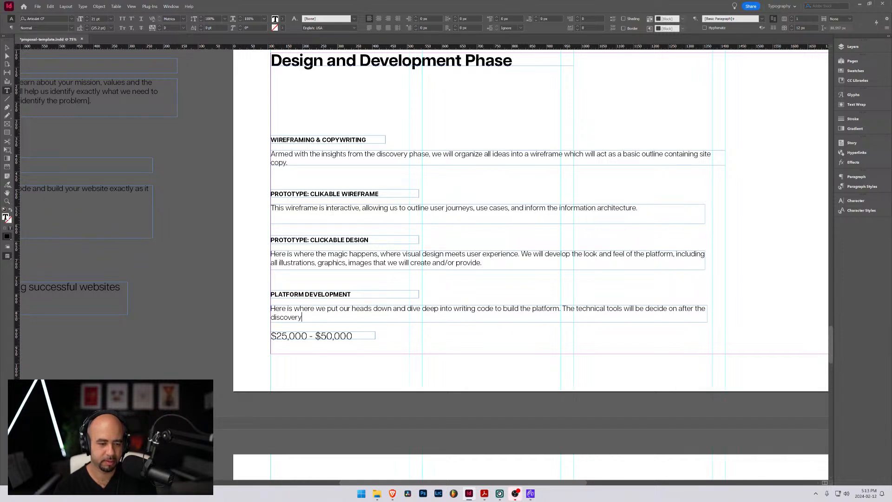
{"action": "type", "text": " phase."}
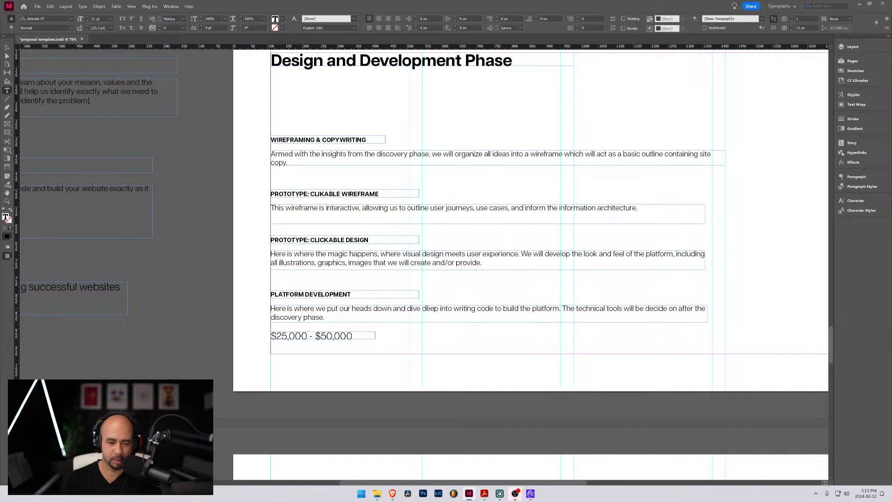
Insert "All our hard work leads up to creating the final" before "The technical tools" in the Platform Development description
{"action": "left_click", "coordinate": [562, 308]}
{"action": "type", "text": "All our "}
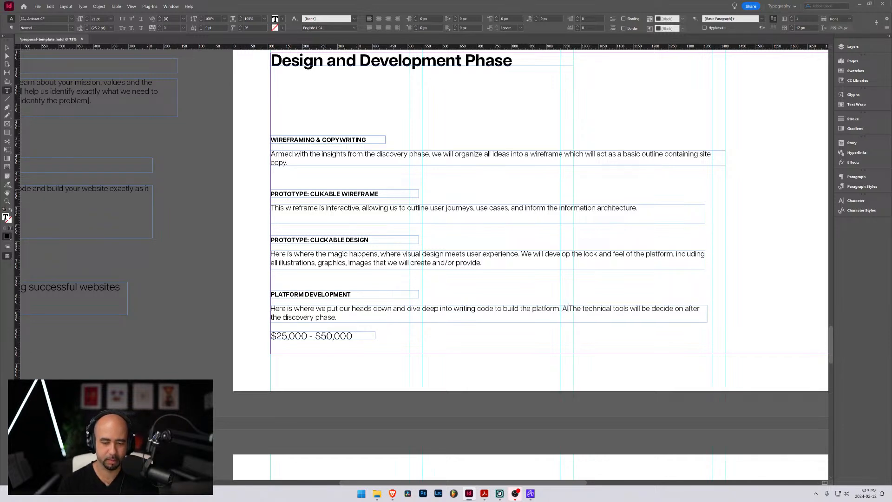
{"action": "type", "text": "hard work "}
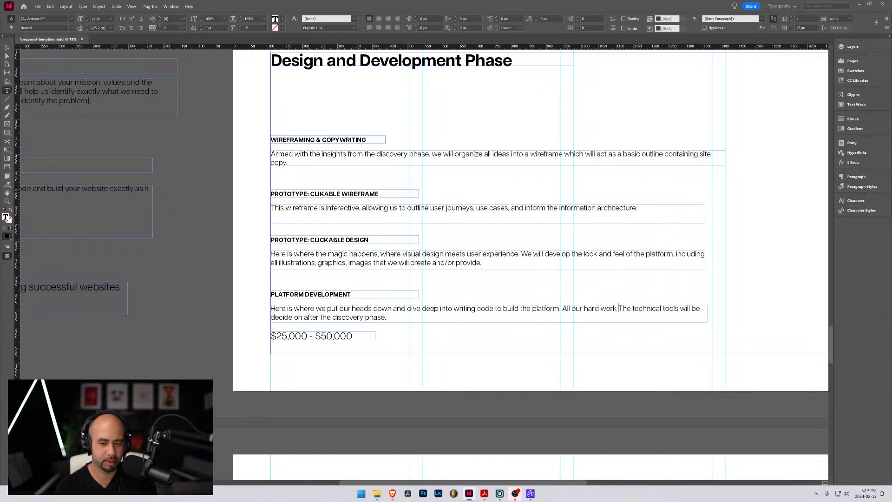
{"action": "type", "text": "leads"}
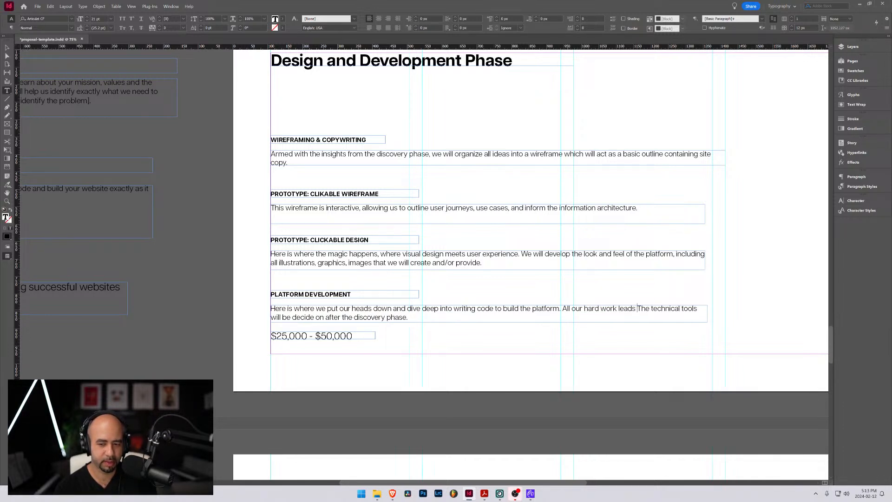
{"action": "key", "text": "BackSpace"}
{"action": "key", "text": "BackSpace"}
{"action": "key", "text": "BackSpace"}
{"action": "key", "text": "BackSpace"}
{"action": "key", "text": "BackSpace"}
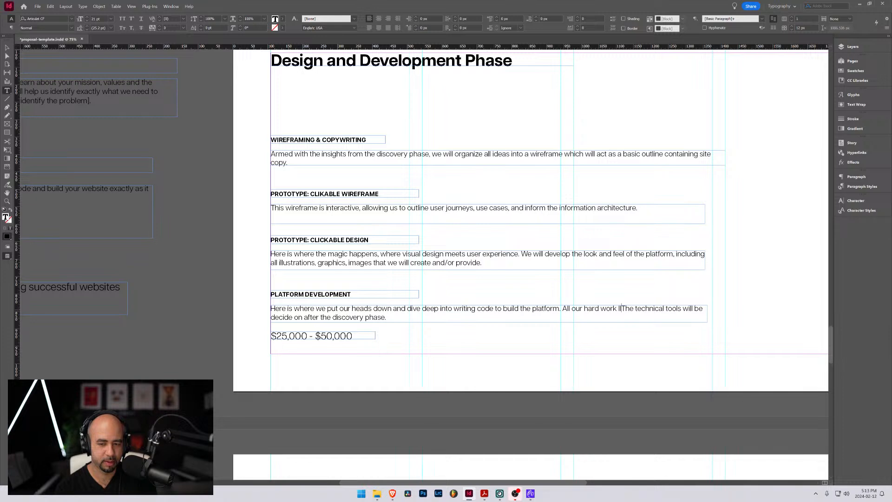
{"action": "type", "text": "eads up to"}
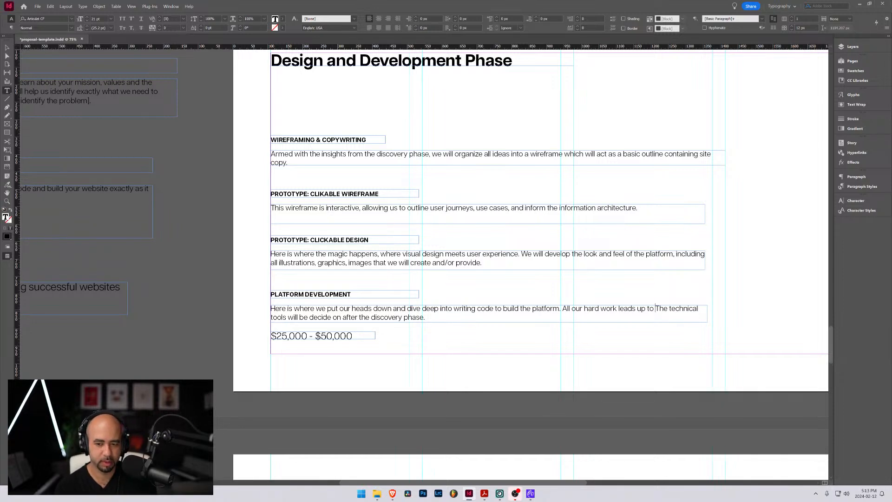
{"action": "type", "text": "creating th"}
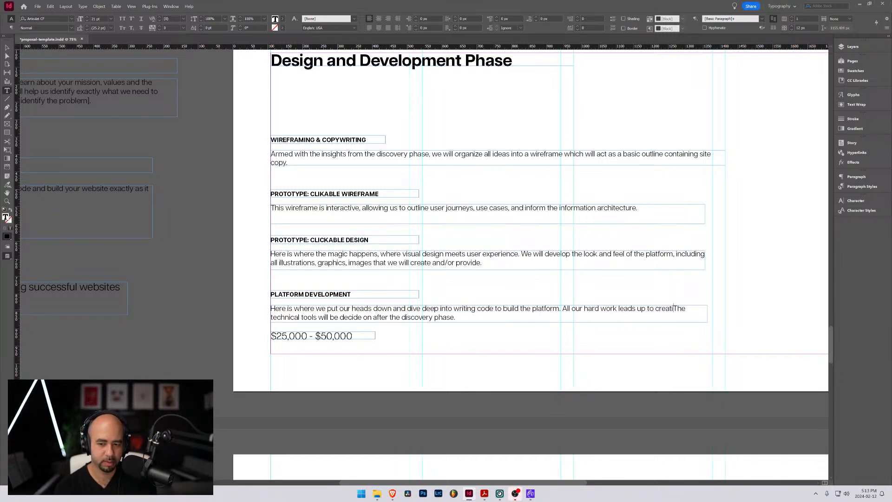
{"action": "type", "text": "e final "}
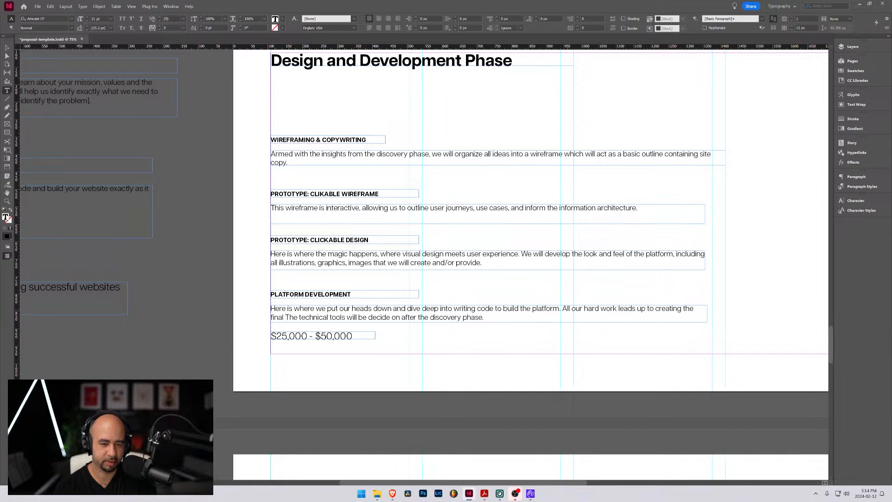
{"action": "type", "text": "p"}
{"action": "key", "text": "BackSpace"}
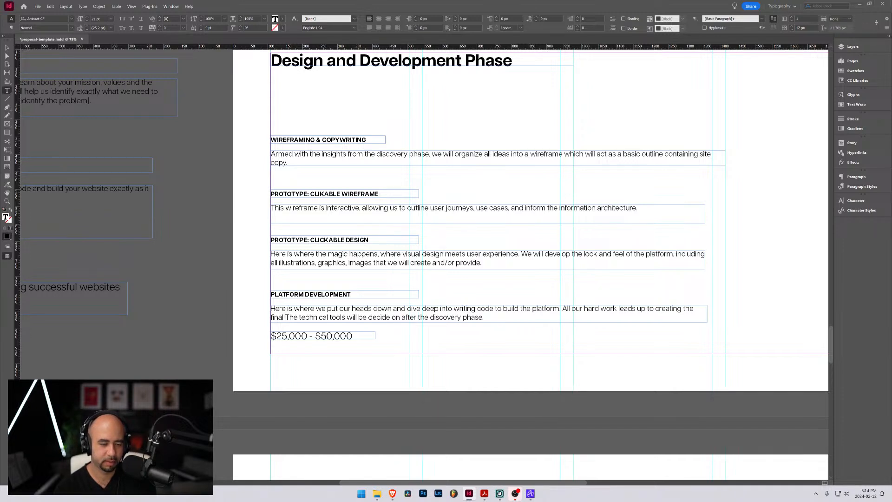
{"action": "type", "text": "d"}
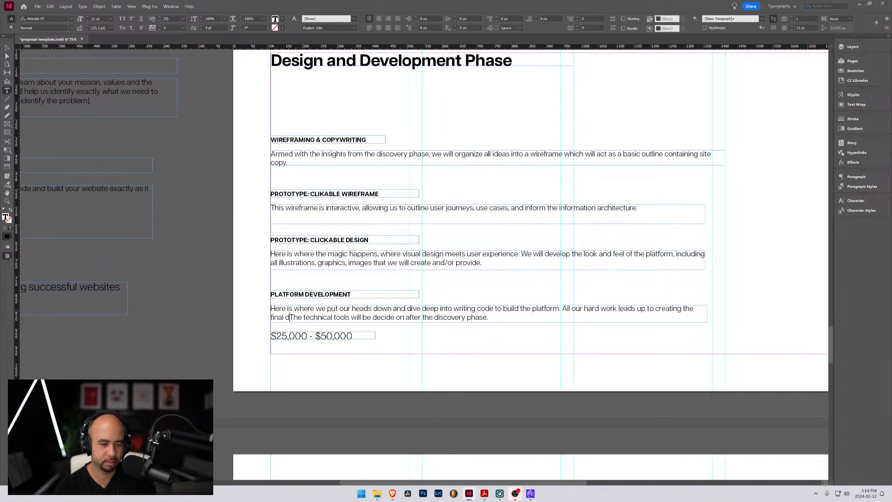
{"action": "type", "text": "elivera"}
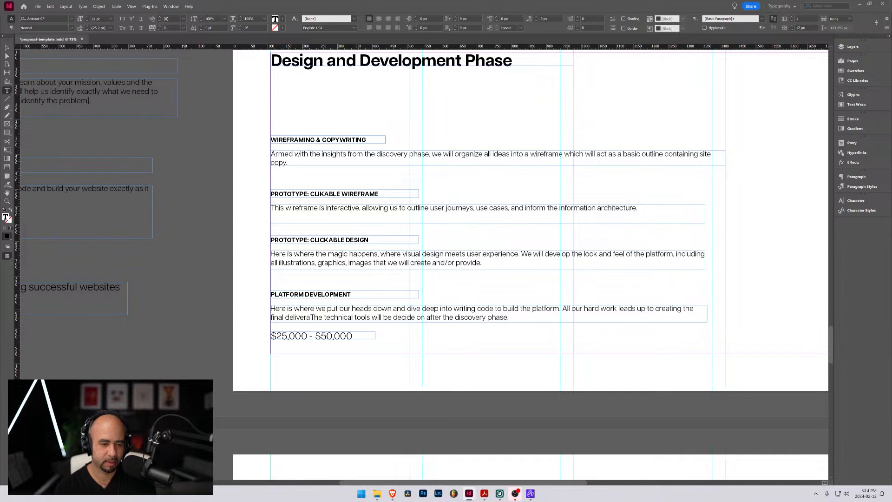
{"action": "key", "text": "BackSpace"}
{"action": "key", "text": "BackSpace"}
{"action": "key", "text": "BackSpace"}
{"action": "key", "text": "BackSpace"}
{"action": "key", "text": "BackSpace"}
{"action": "key", "text": "BackSpace"}
{"action": "key", "text": "BackSpace"}
{"action": "key", "text": "BackSpace"}
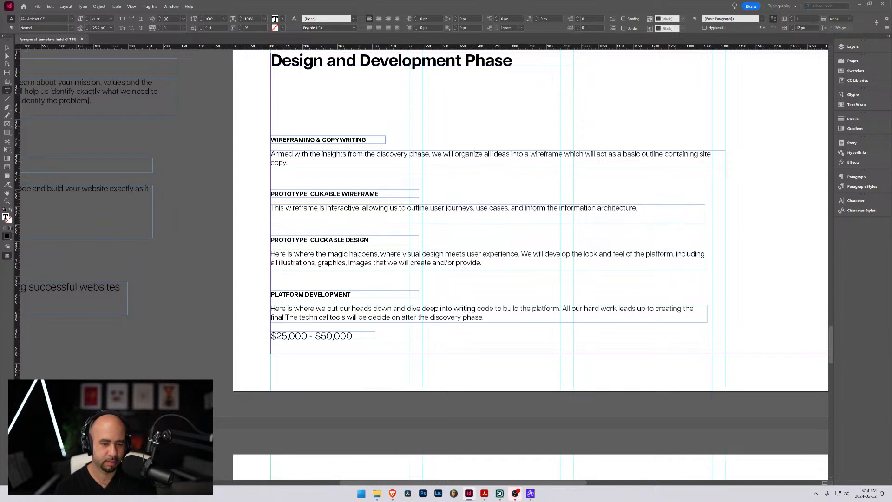
{"action": "type", "text": "website"}
{"action": "key", "text": "BackSpace"}
{"action": "key", "text": "BackSpace"}
{"action": "key", "text": "BackSpace"}
{"action": "key", "text": "BackSpace"}
{"action": "key", "text": "BackSpace"}
{"action": "key", "text": "BackSpace"}
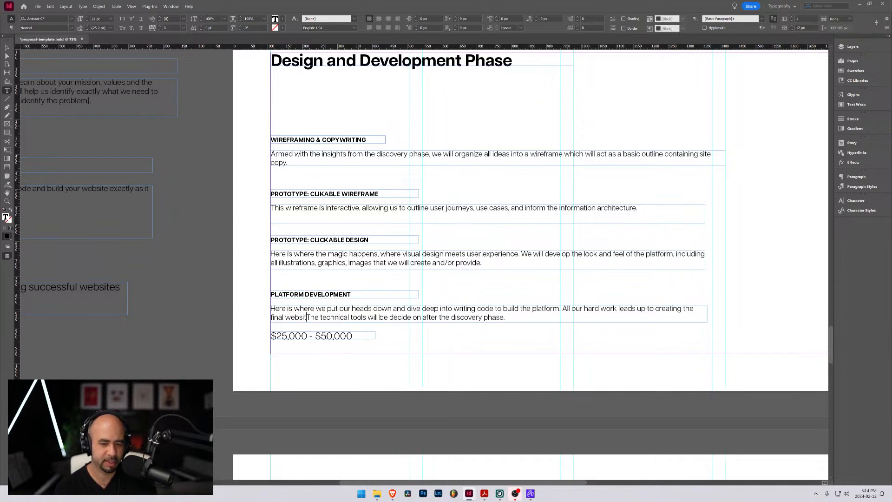
{"action": "key", "text": "BackSpace"}
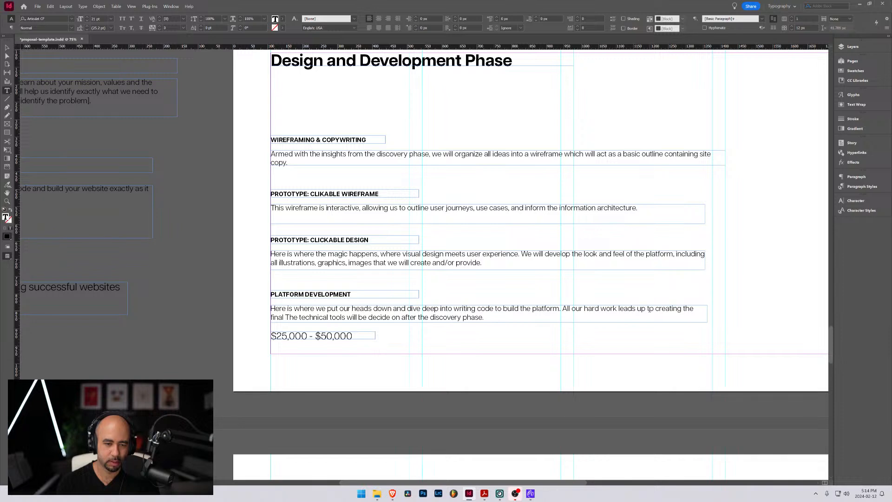
Continue the inserted Platform Development sentence after "final" with "product, using the right"
{"action": "left_click", "coordinate": [284, 317]}
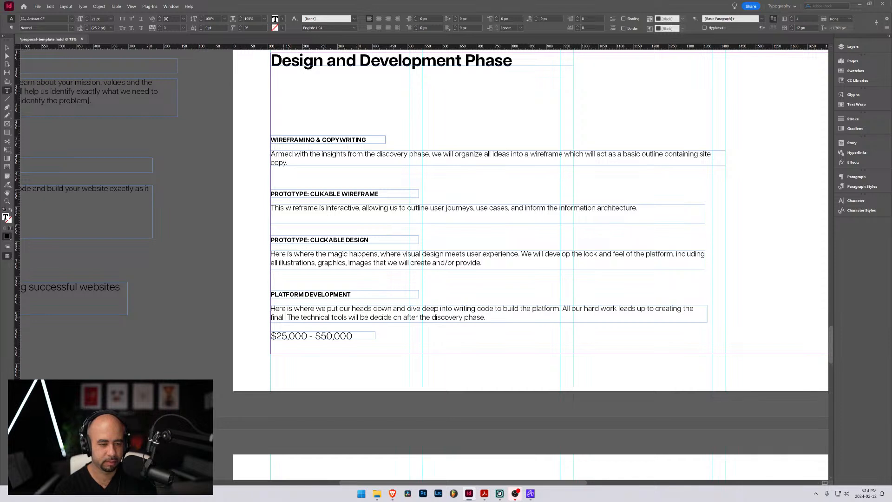
{"action": "type", "text": "product, using"}
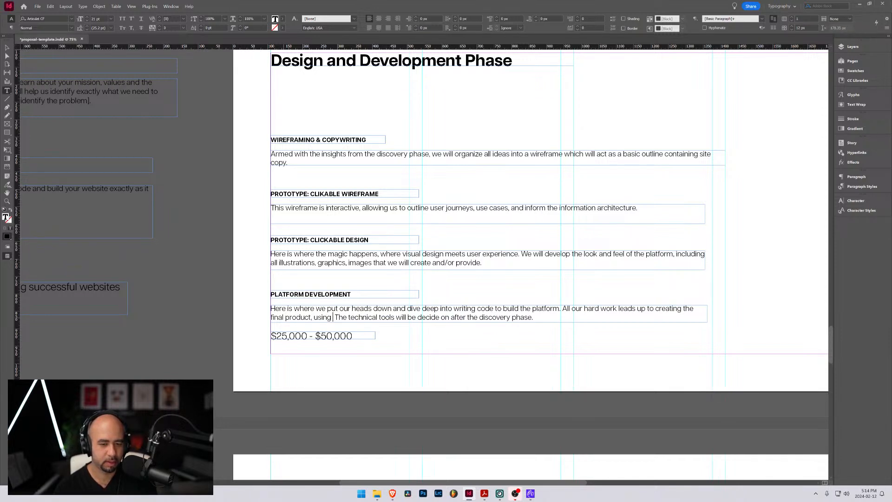
{"action": "type", "text": " the"}
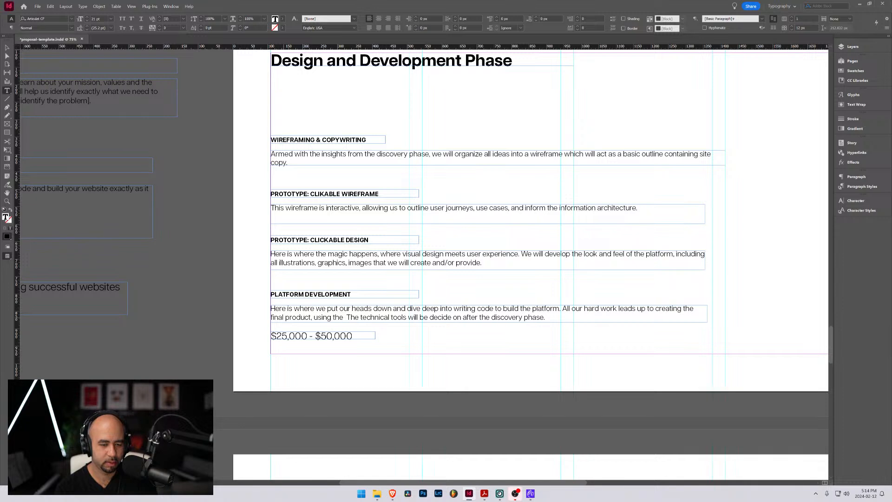
{"action": "type", "text": " right tools"}
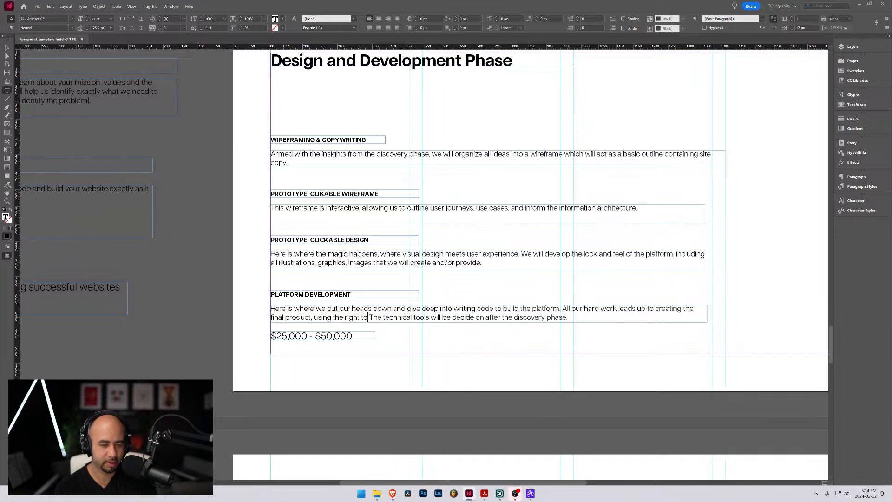
Continue the Platform Development sentence after "using the right" with "technical tools for the job" and an opening parenthesis
{"action": "key", "text": "BackSpace"}
{"action": "key", "text": "BackSpace"}
{"action": "key", "text": "BackSpace"}
{"action": "key", "text": "BackSpace"}
{"action": "key", "text": "BackSpace"}
{"action": "type", "text": "technica"}
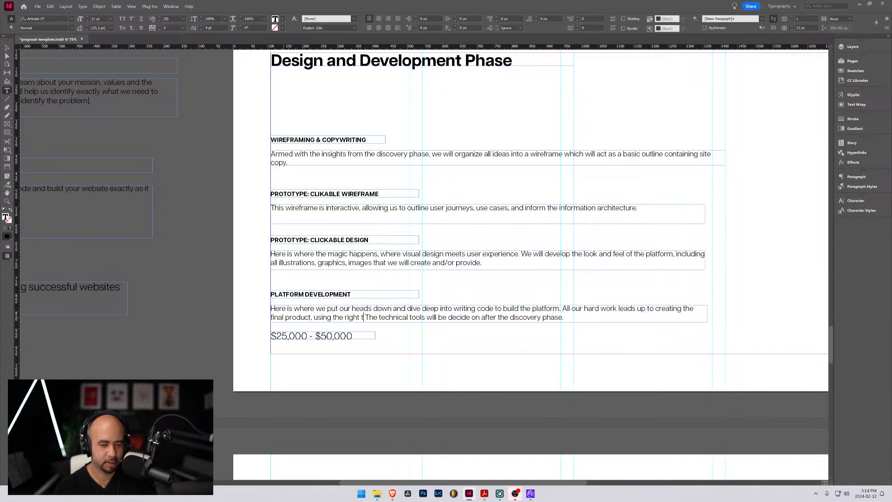
{"action": "type", "text": "l toll"}
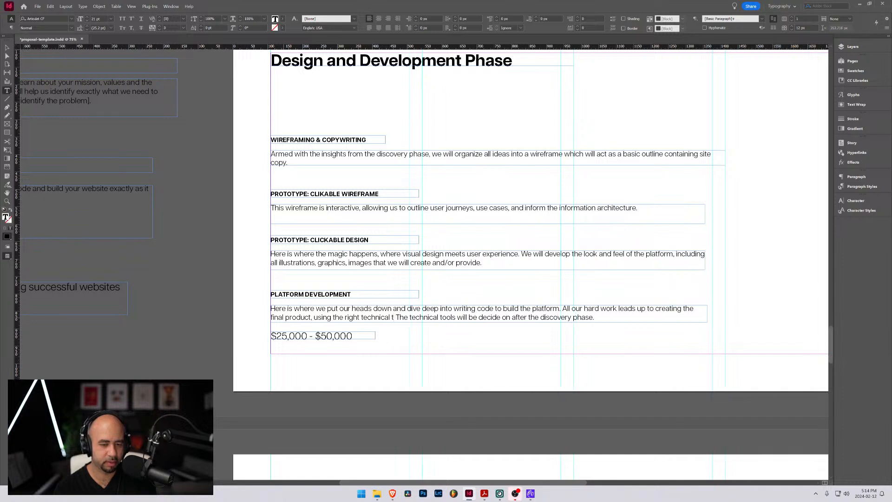
{"action": "key", "text": "BackSpace"}
{"action": "key", "text": "BackSpace"}
{"action": "type", "text": "ols for ht"}
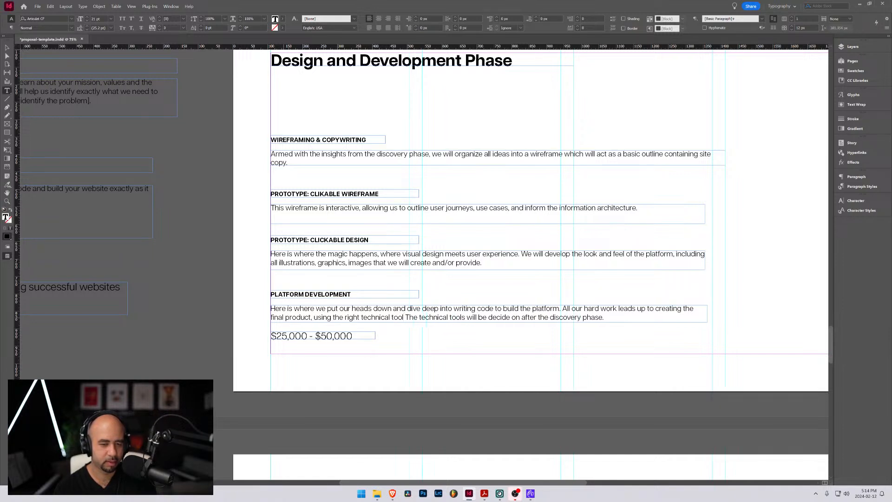
{"action": "key", "text": "BackSpace"}
{"action": "key", "text": "BackSpace"}
{"action": "type", "text": "the "}
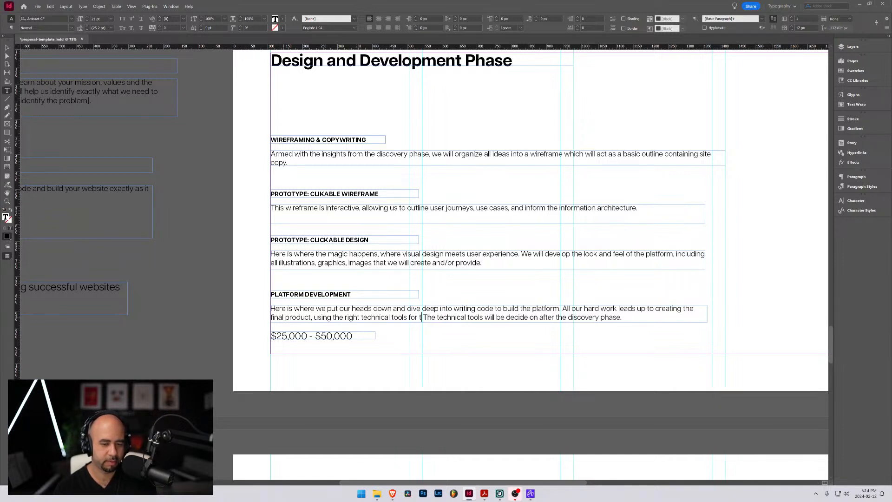
{"action": "type", "text": "job ("}
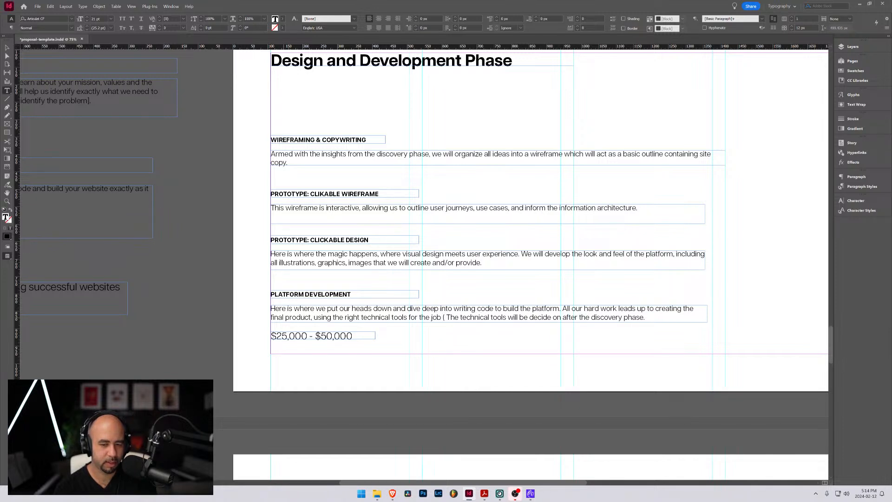
{"action": "type", "text": "to be decided"}
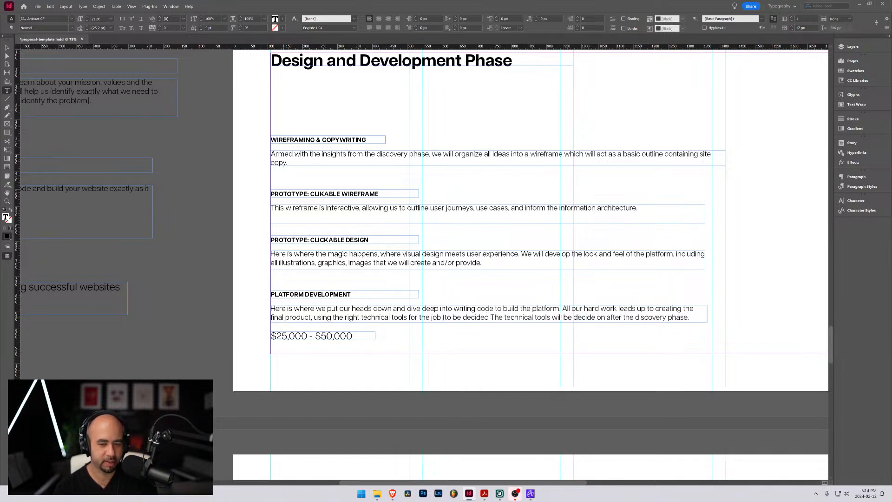
{"action": "type", "text": " upon aft "}
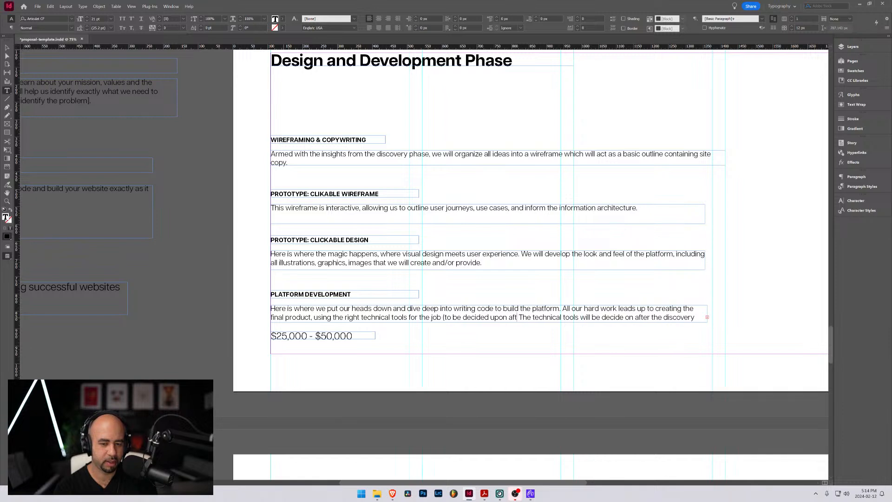
{"action": "type", "text": "er the discov"}
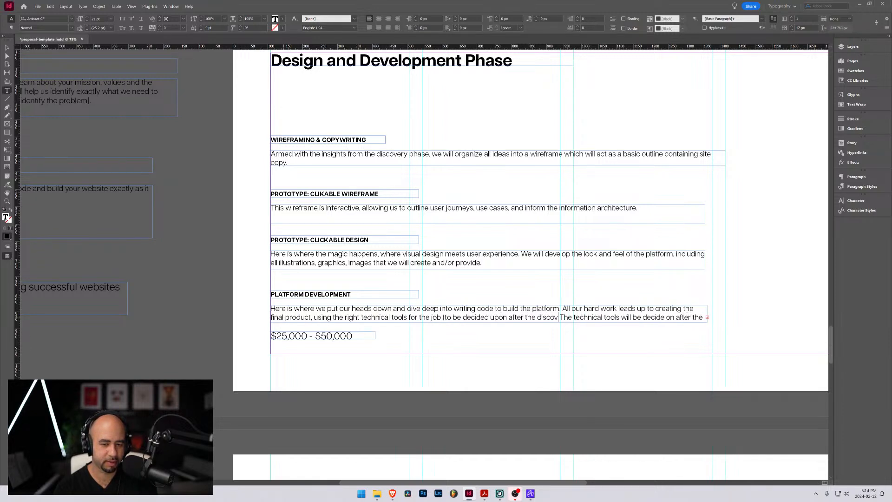
{"action": "type", "text": "ery pah"}
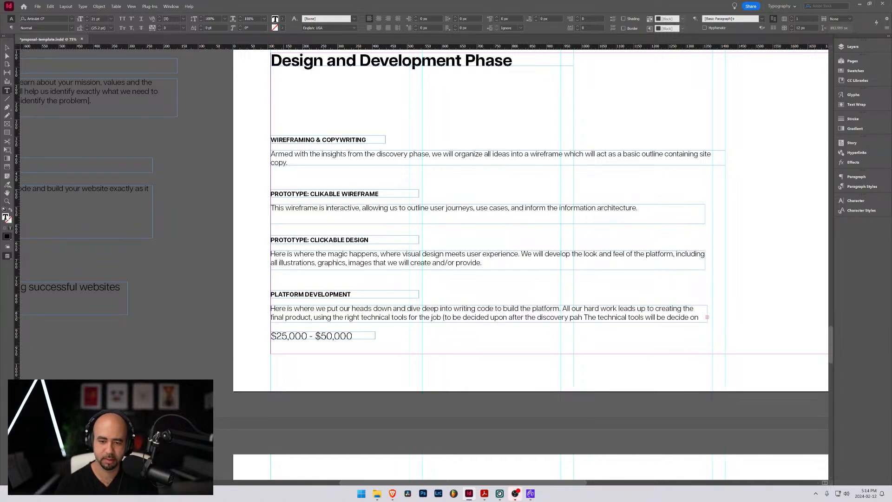
Complete the parenthetical in the Platform Development description with "to be decided upon after the discovery phase)."
{"action": "key", "text": "BackSpace"}
{"action": "key", "text": "BackSpace"}
{"action": "type", "text": "hase"}
{"action": "type", "text": ")."}
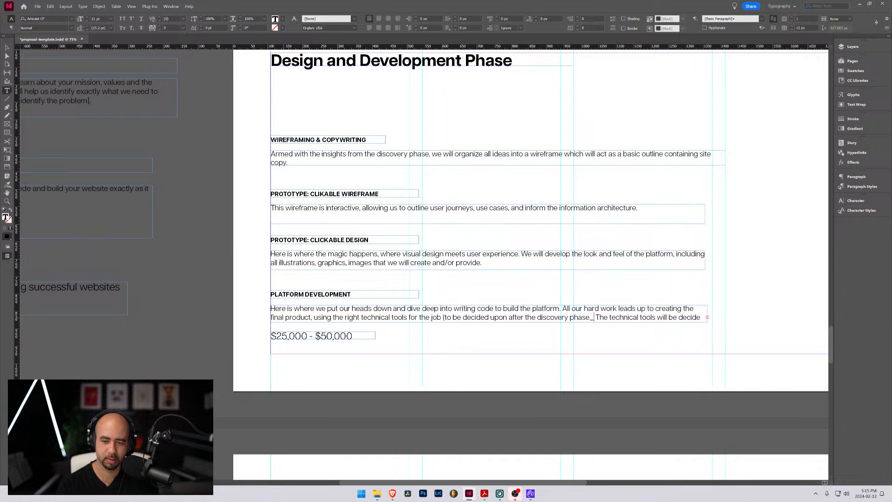
Delete the leftover sentence starting "The technical tools will be decide" from the end of the Platform Development description
{"action": "key", "text": "shift+End"}
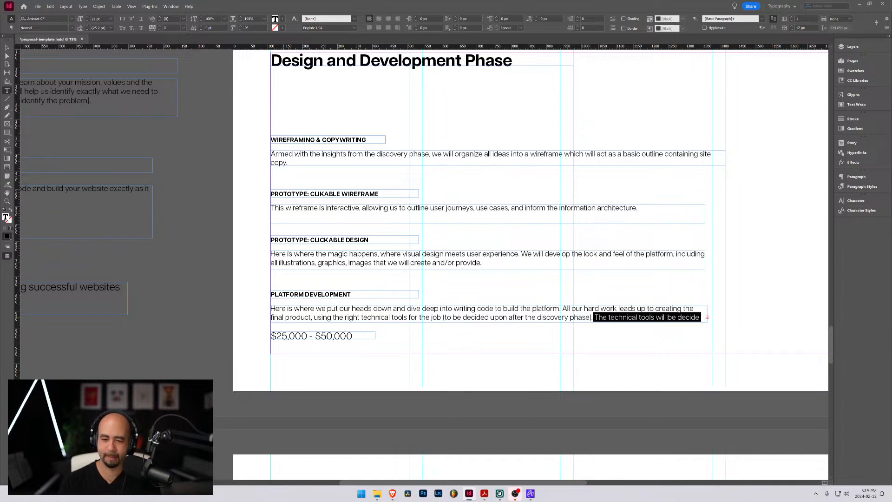
{"action": "key", "text": "BackSpace"}
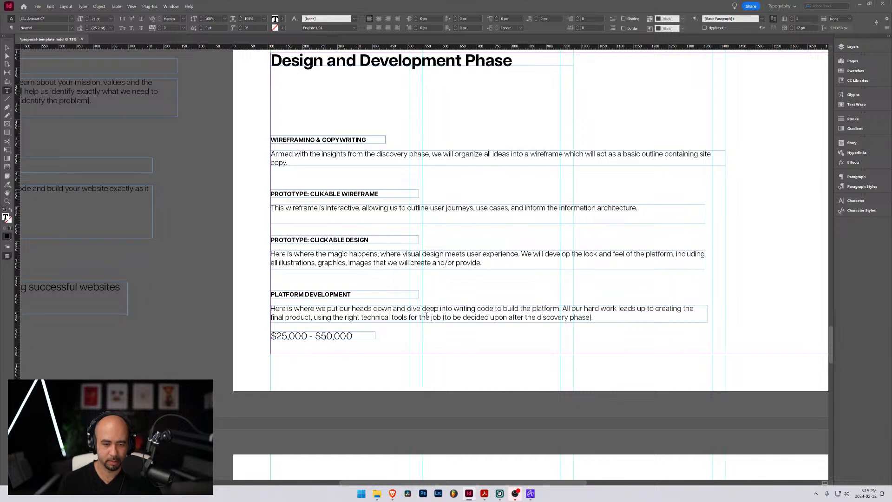
{"action": "left_click", "coordinate": [444, 318]}
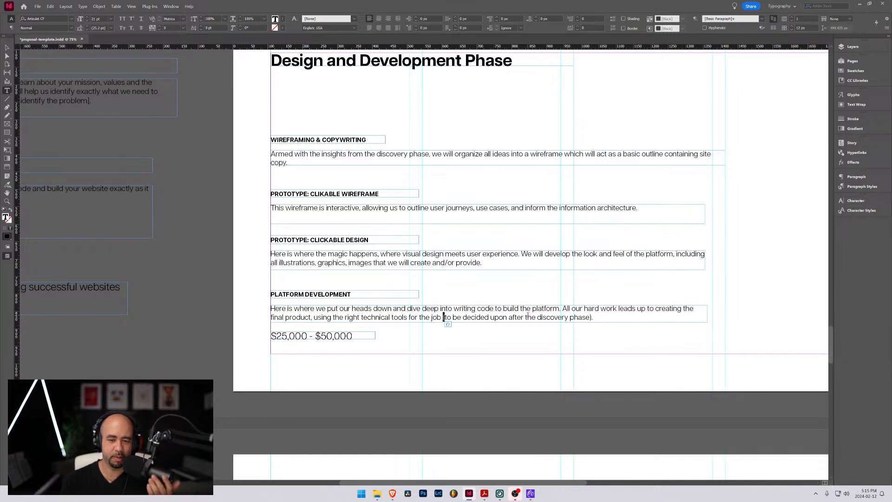
{"action": "left_click", "coordinate": [608, 320]}
{"action": "left_click", "coordinate": [609, 316]}
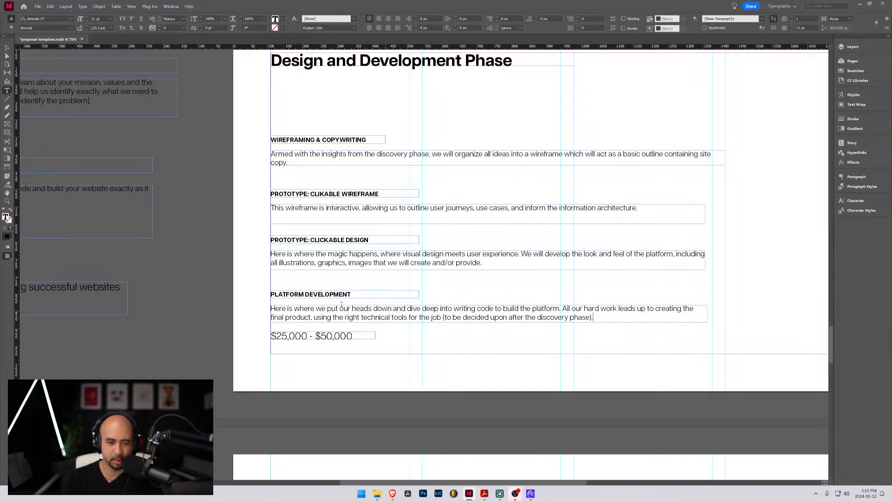
Move all four section headings and their descriptions up together to just below the Design and Development Phase title
{"action": "scroll", "coordinate": [265, 282], "scroll_direction": "up", "scroll_amount": 2}
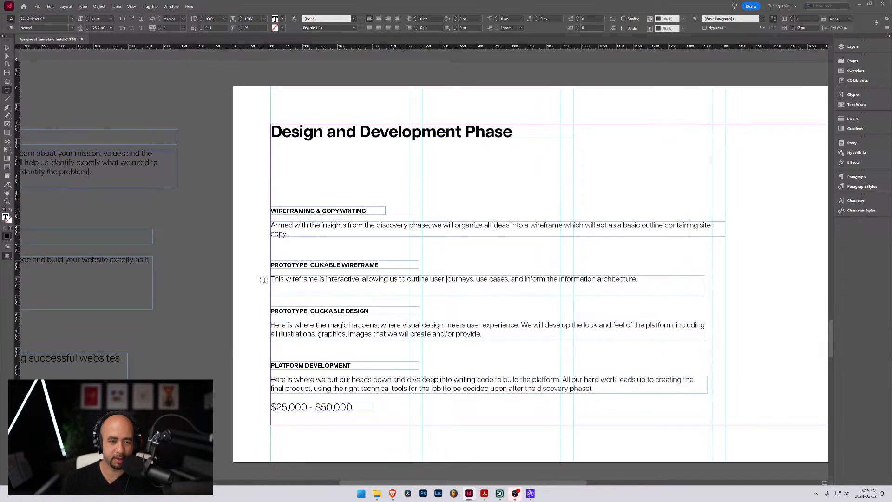
{"action": "scroll", "coordinate": [264, 281], "scroll_direction": "down", "scroll_amount": 2}
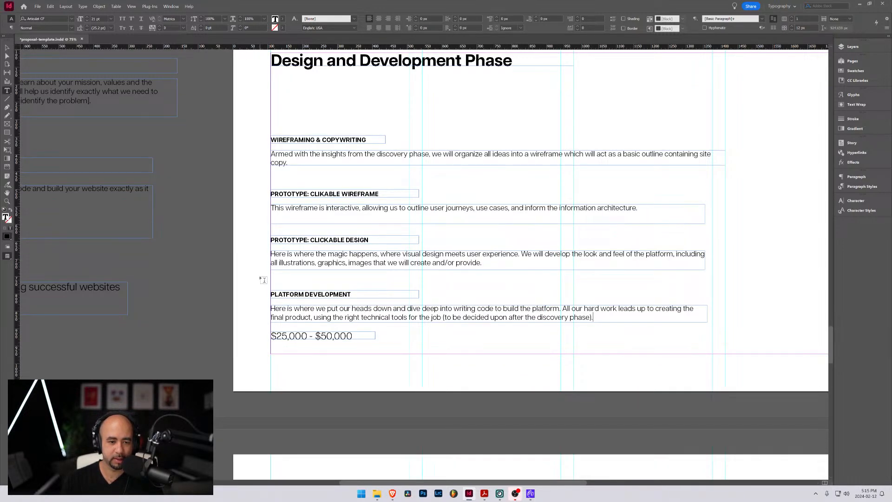
{"action": "scroll", "coordinate": [264, 279], "scroll_direction": "down", "scroll_amount": 3}
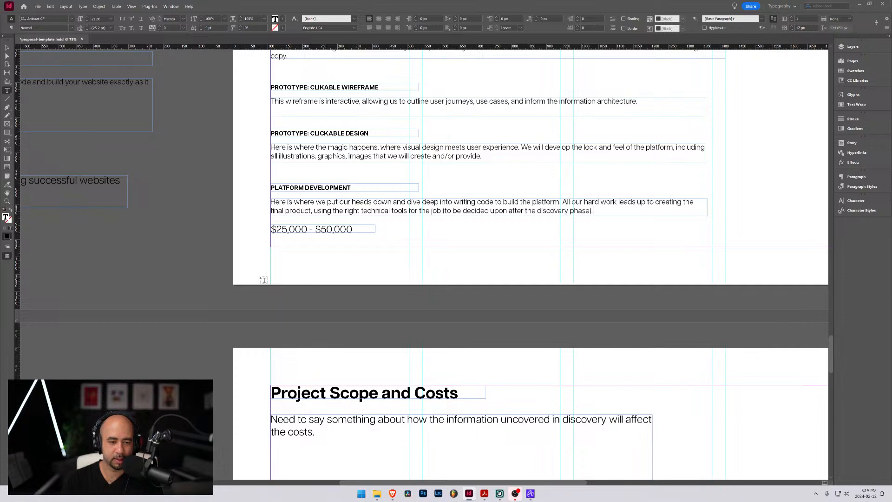
{"action": "scroll", "coordinate": [264, 279], "scroll_direction": "up", "scroll_amount": 4}
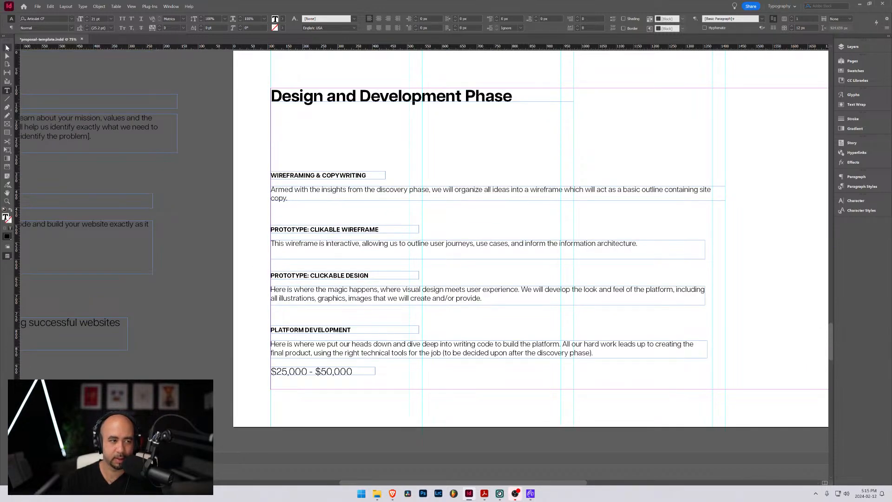
{"action": "left_click", "coordinate": [7, 48]}
{"action": "left_click_drag", "start_coordinate": [250, 149], "coordinate": [430, 360]}
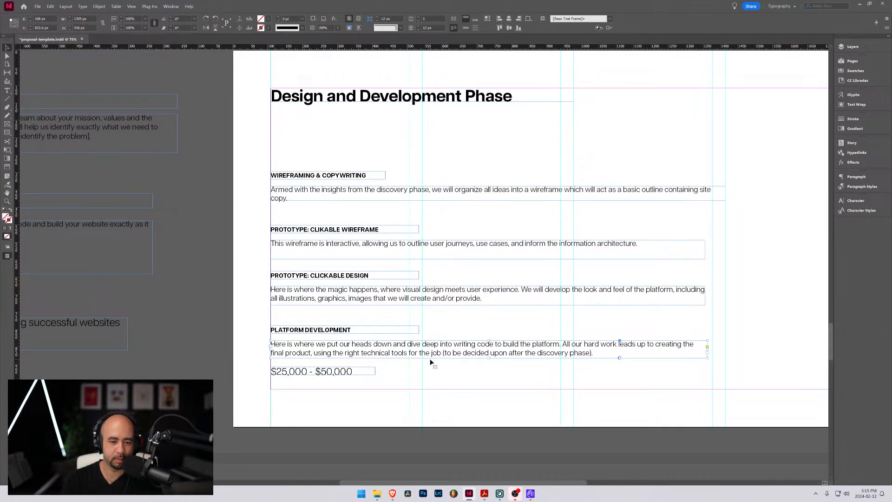
{"action": "left_click_drag", "start_coordinate": [369, 329], "coordinate": [369, 275]}
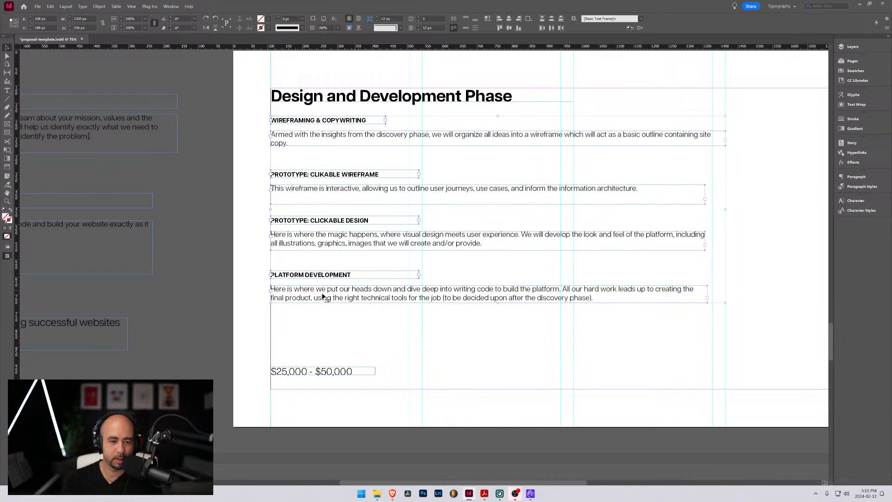
Duplicate the Platform Development heading and description directly below the original, and retitle the copied heading "TESTING AND LAUNCH"
{"action": "left_click", "coordinate": [260, 272]}
{"action": "left_click_drag", "start_coordinate": [318, 306], "coordinate": [313, 342]}
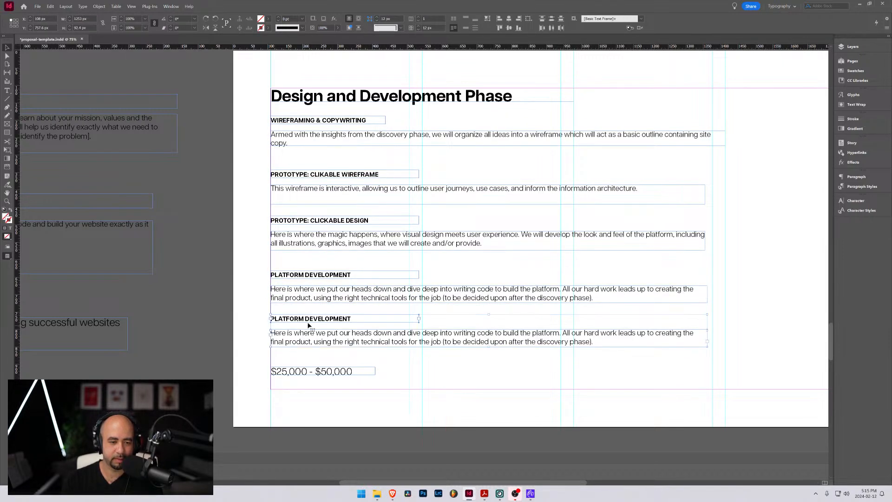
{"action": "double_click", "coordinate": [309, 319]}
{"action": "triple_click", "coordinate": [309, 319]}
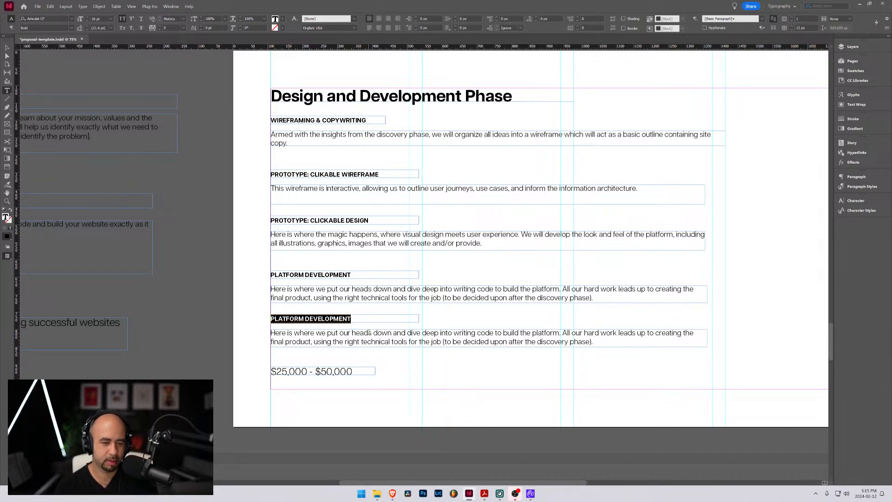
{"action": "type", "text": "TESTING AND"}
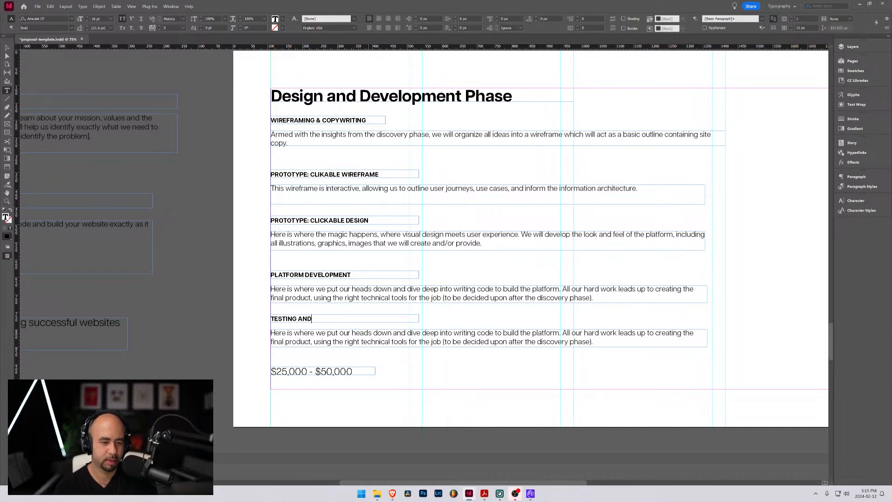
{"action": "type", "text": " LAUH"}
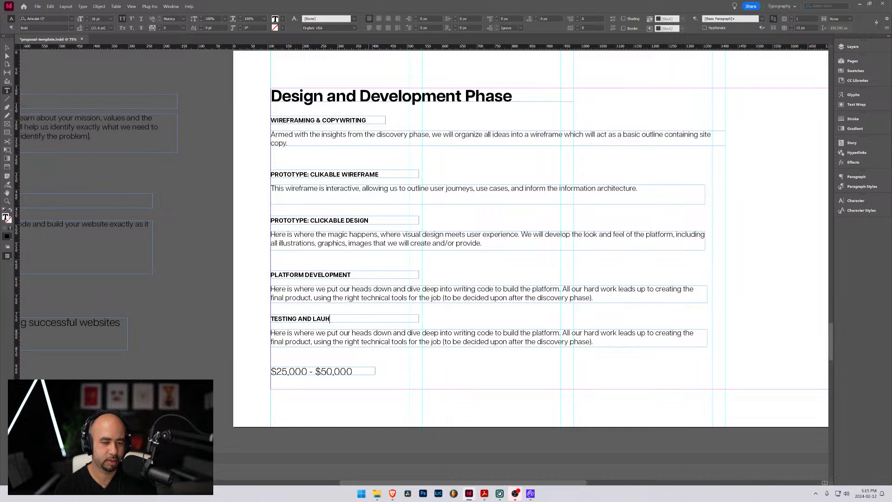
{"action": "key", "text": "BackSpace"}
{"action": "key", "text": "BackSpace"}
{"action": "type", "text": "UNCH"}
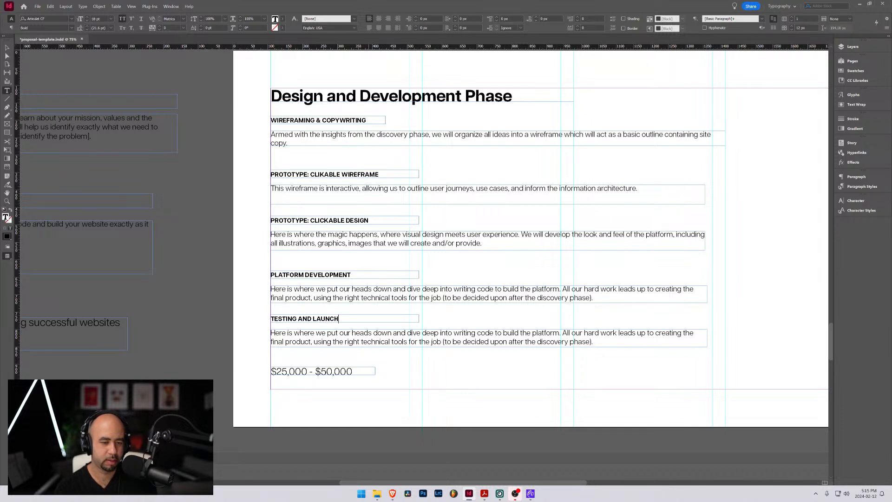
Replace the whole description under Testing and Launch with "We'll run through a rigous testing process to"
{"action": "double_click", "coordinate": [386, 342]}
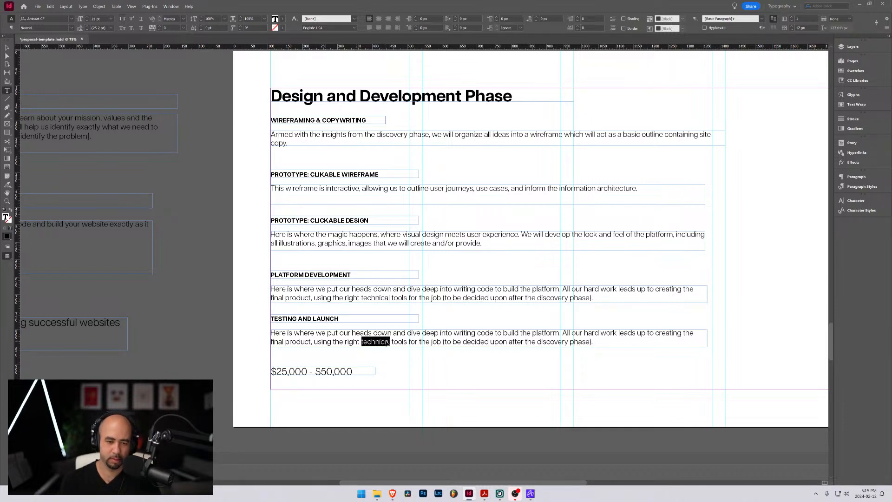
{"action": "double_click", "coordinate": [386, 341]}
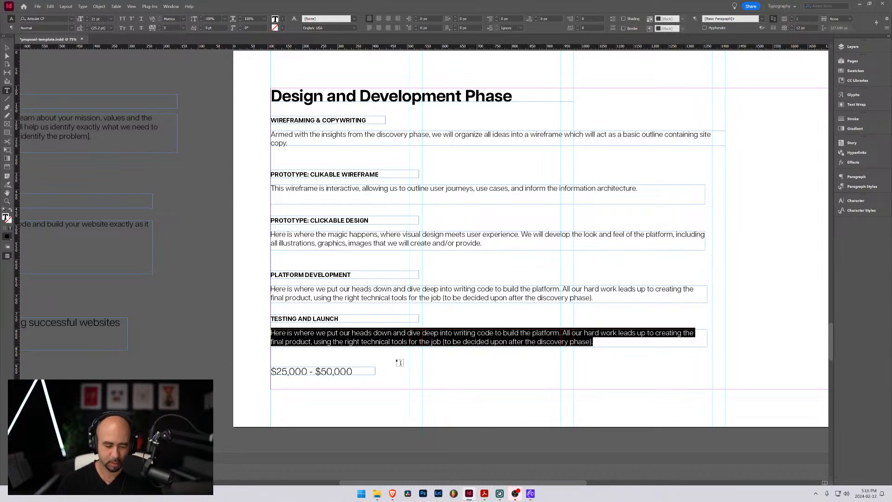
{"action": "type", "text": "We"}
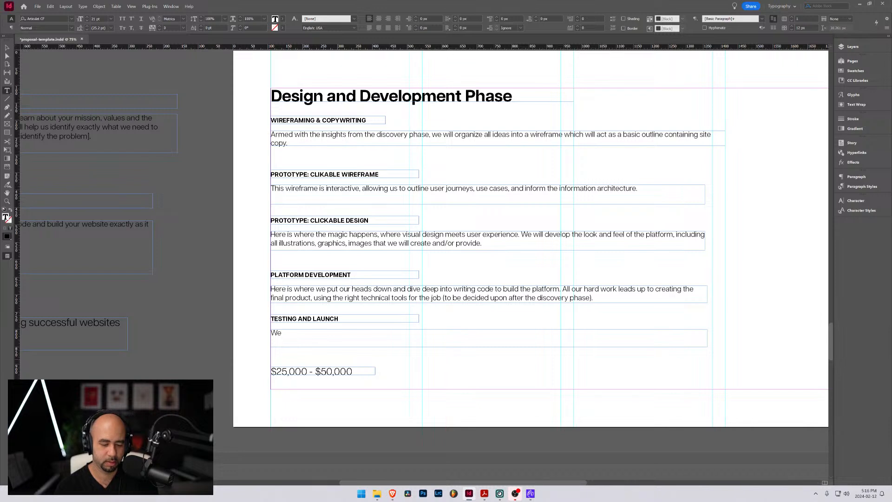
{"action": "type", "text": "'ll"}
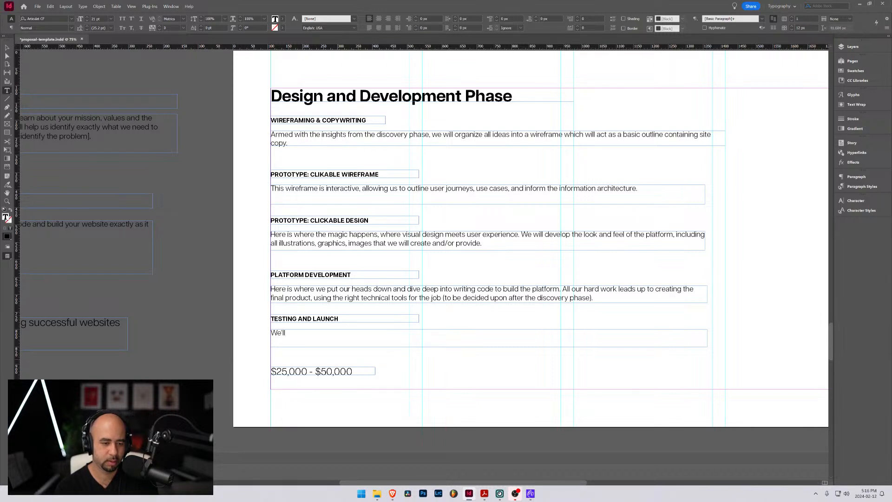
{"action": "type", "text": " run through a"}
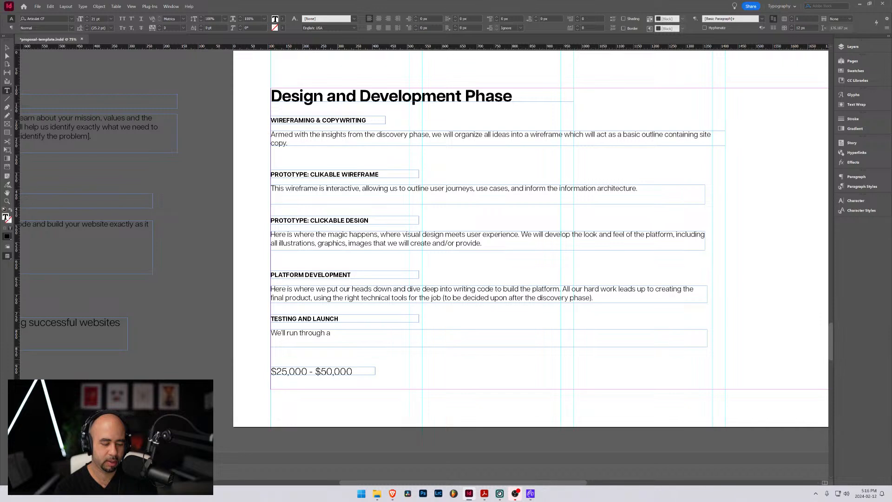
{"action": "type", "text": " rigous"}
{"action": "type", "text": " tr"}
{"action": "type", "text": "esting p"}
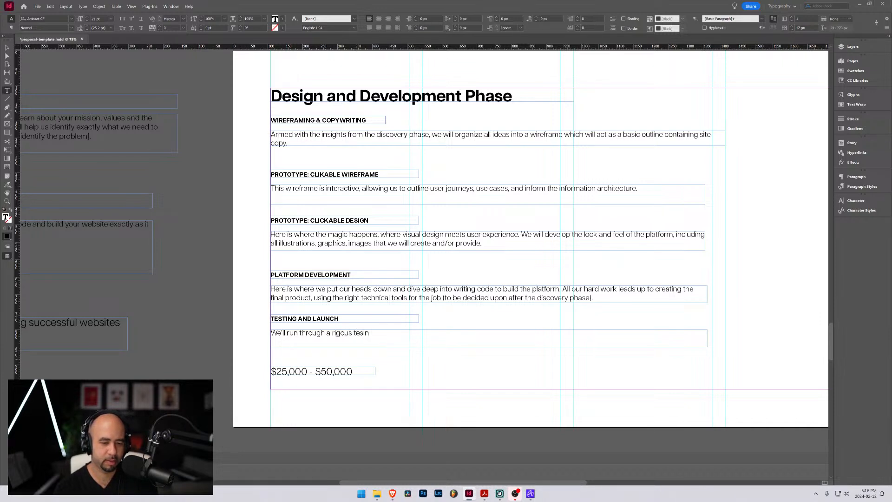
{"action": "type", "text": "rocess to"}
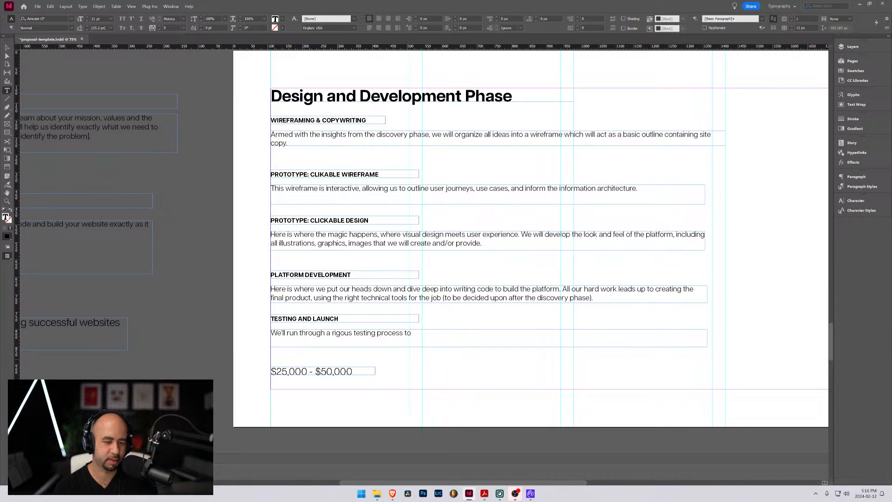
{"action": "type", "text": " ensu"}
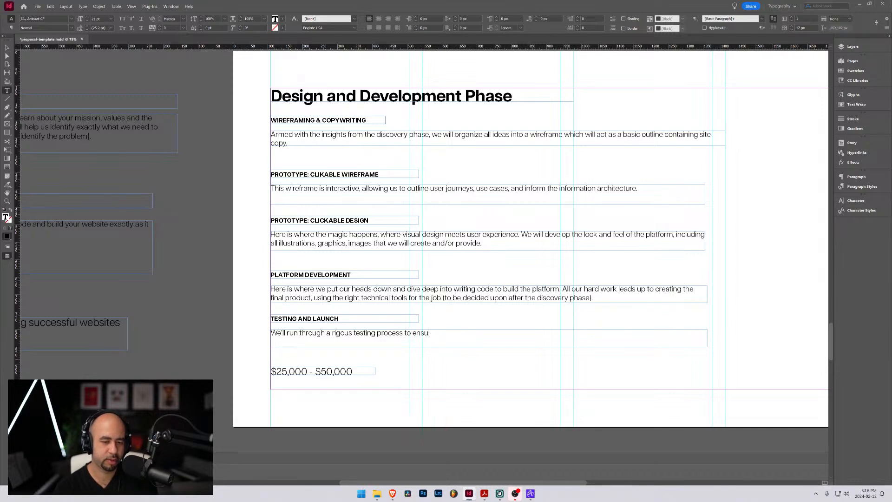
{"action": "type", "text": "re the functionali"}
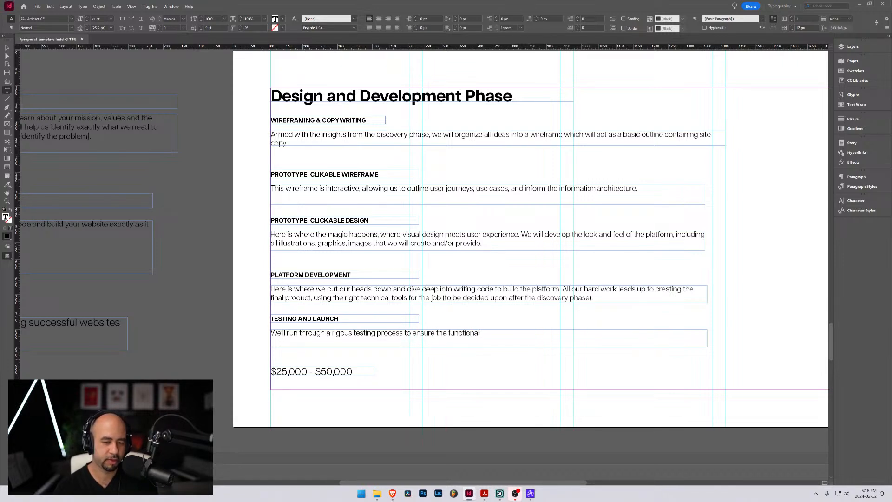
{"action": "type", "text": "ty of the platform is "}
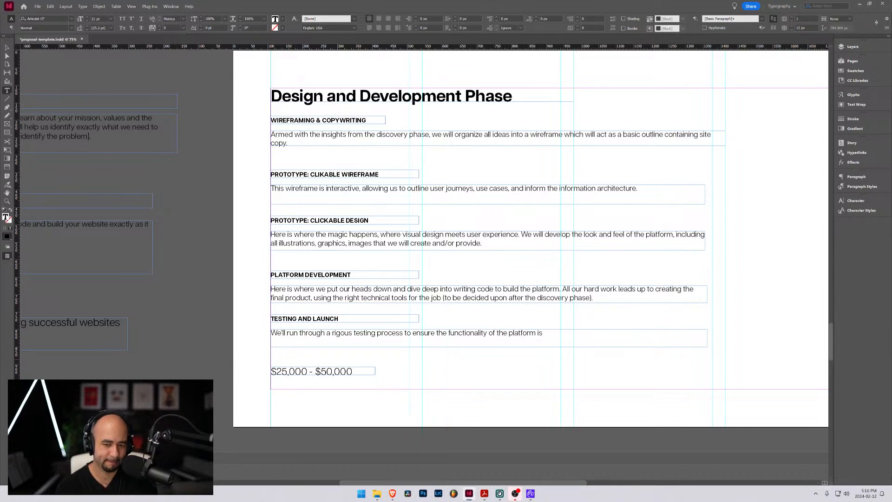
{"action": "type", "text": "working at 1"}
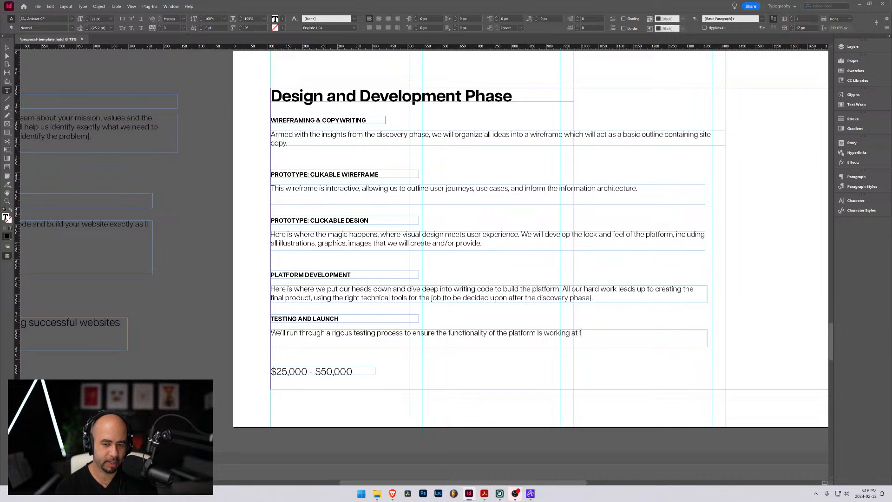
{"action": "type", "text": "00%,"}
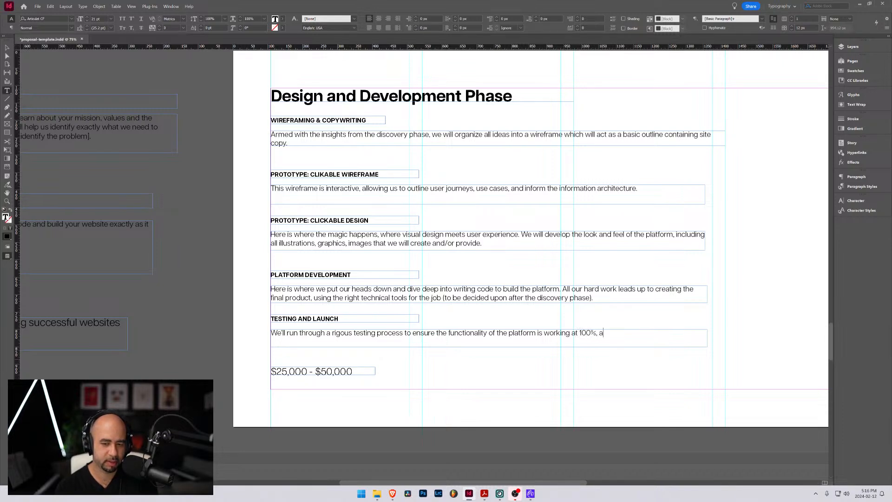
{"action": "type", "text": " and"}
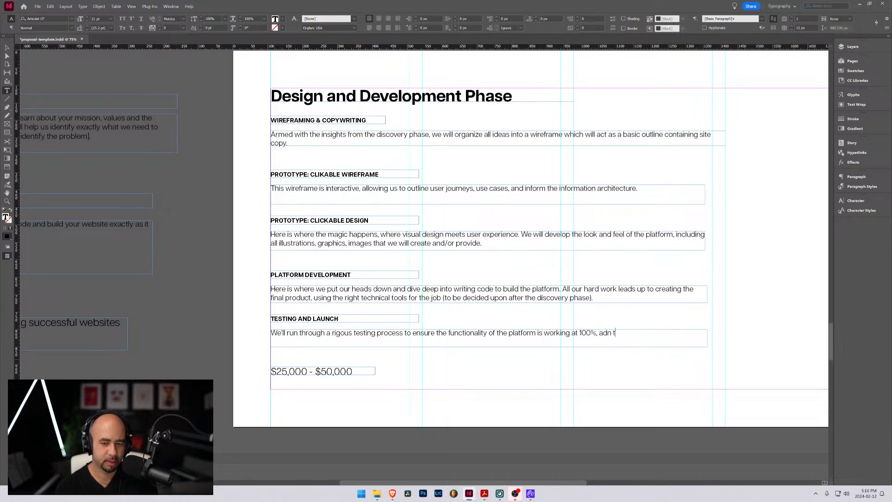
{"action": "type", "text": " that the "}
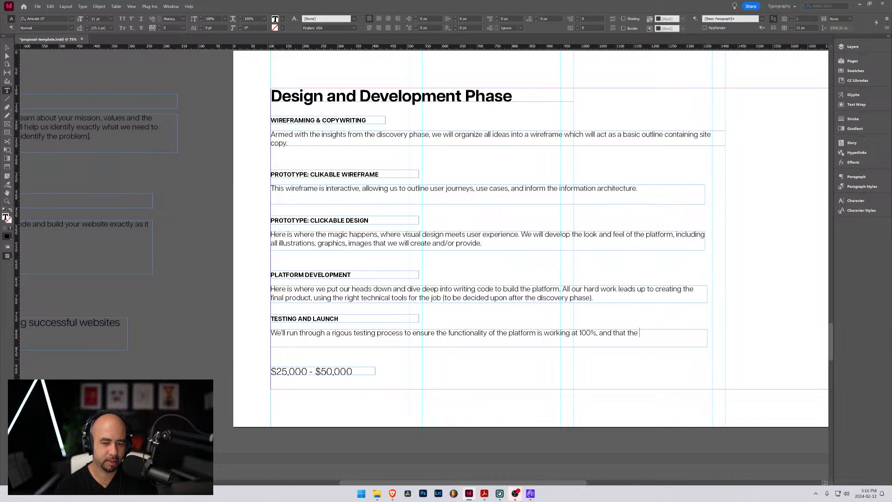
{"action": "type", "text": "website "}
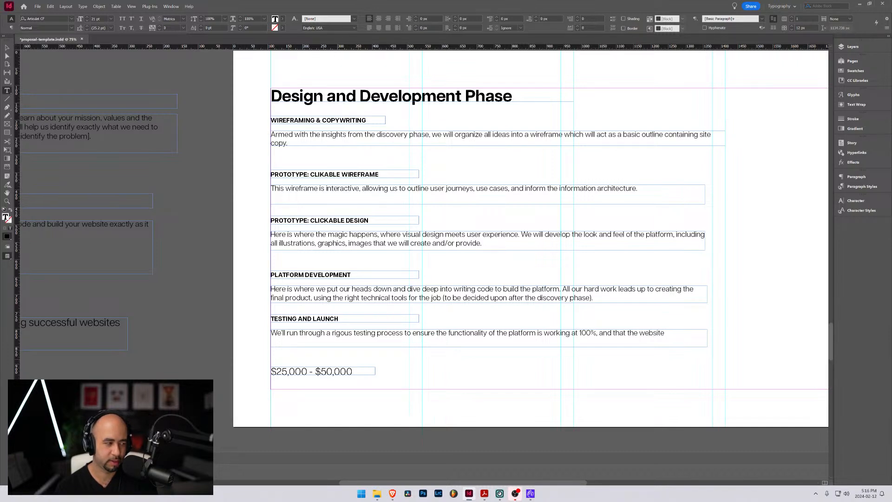
{"action": "type", "text": "works"}
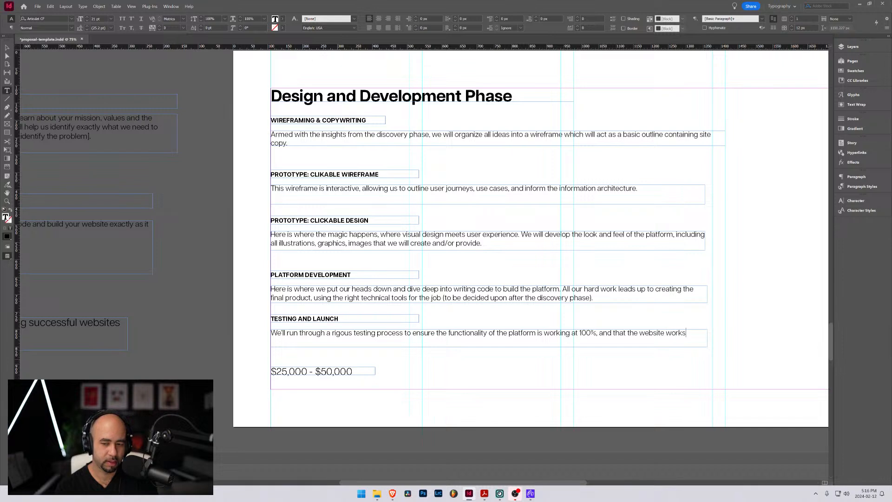
Finish the Testing and Launch sentence with "and that the website works on all devise."
{"action": "type", "text": "on all plat"}
{"action": "type", "text": "form"}
{"action": "key", "text": "BackSpace"}
{"action": "key", "text": "BackSpace"}
{"action": "key", "text": "BackSpace"}
{"action": "key", "text": "BackSpace"}
{"action": "key", "text": "BackSpace"}
{"action": "key", "text": "BackSpace"}
{"action": "key", "text": "BackSpace"}
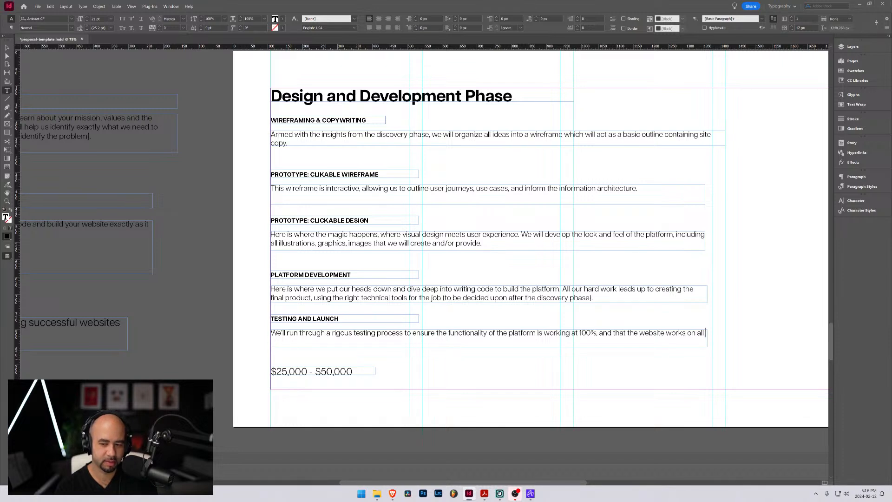
{"action": "type", "text": "devise."}
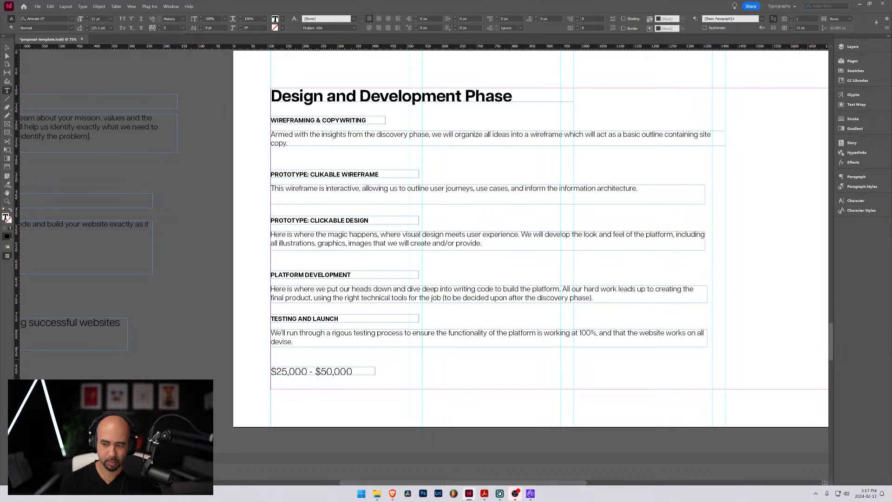
Extend the Platform Development description's text frame downward to make room for another line
{"action": "left_click", "coordinate": [7, 48]}
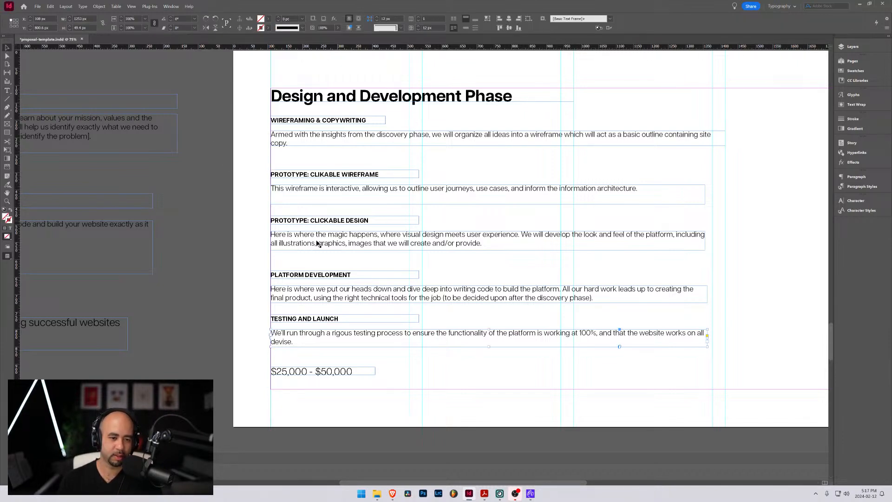
{"action": "double_click", "coordinate": [597, 296]}
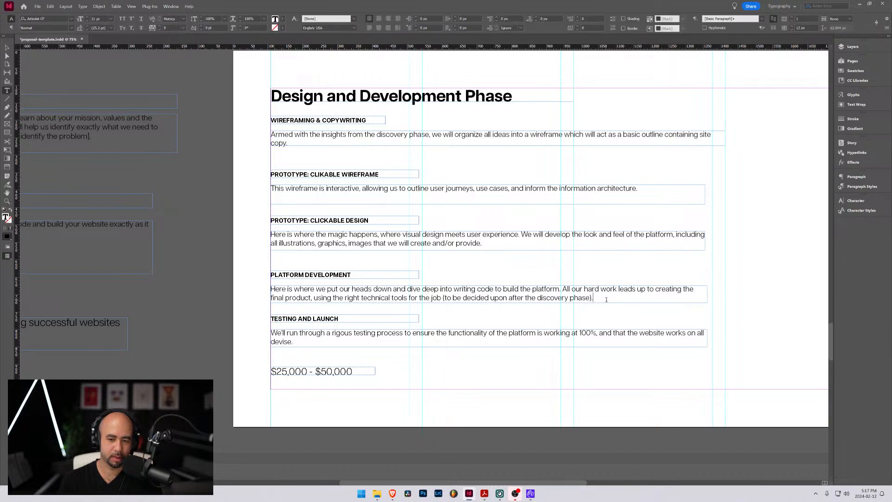
{"action": "key", "text": "Escape"}
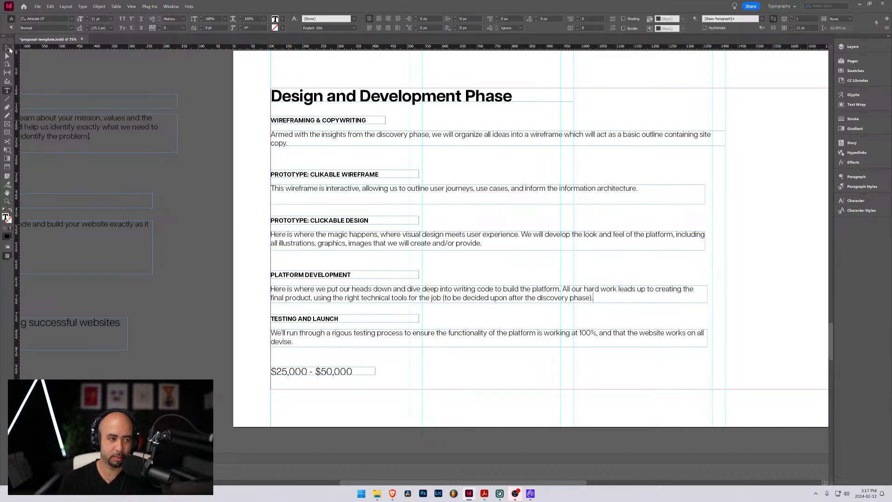
{"action": "left_click_drag", "start_coordinate": [489, 302], "coordinate": [491, 312]}
Append "Every website that we develop goes through" to the end of the Platform Development description
{"action": "double_click", "coordinate": [600, 300]}
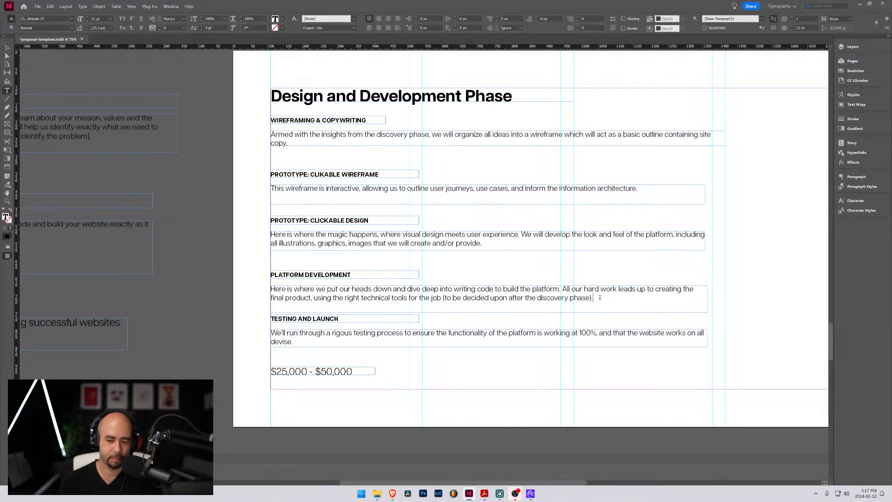
{"action": "type", "text": "Every "}
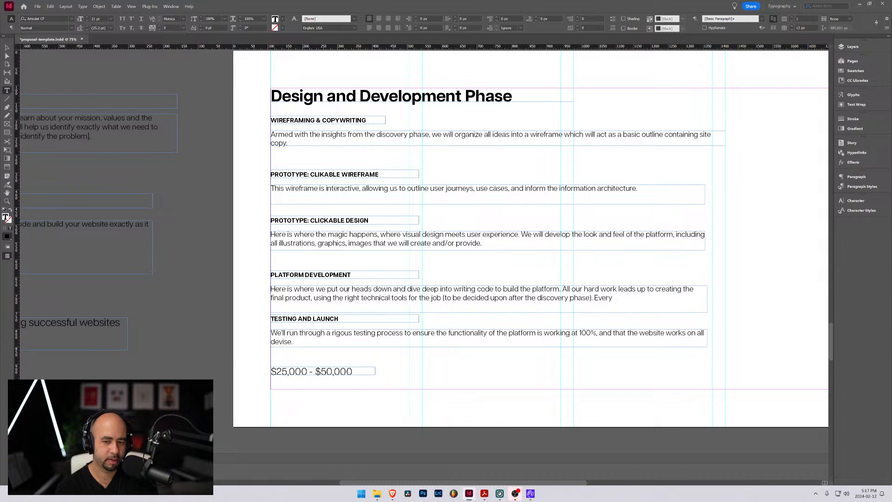
{"action": "type", "text": "website t"}
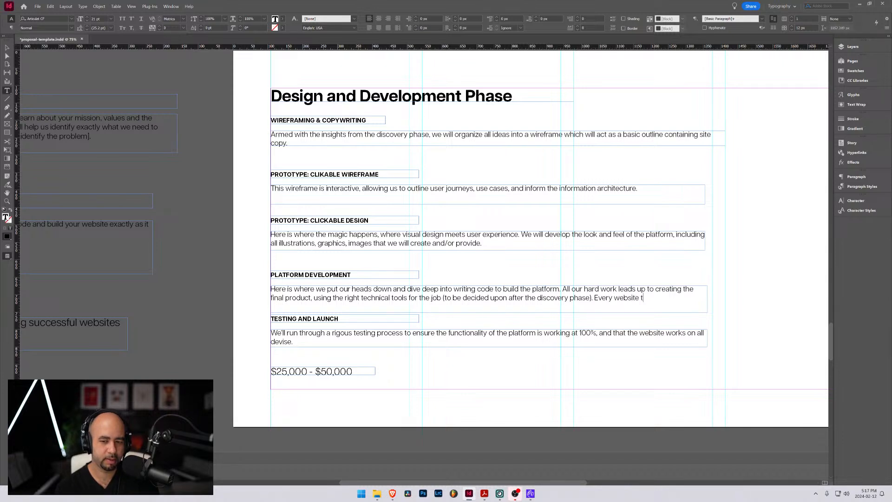
{"action": "type", "text": "hat we develop "}
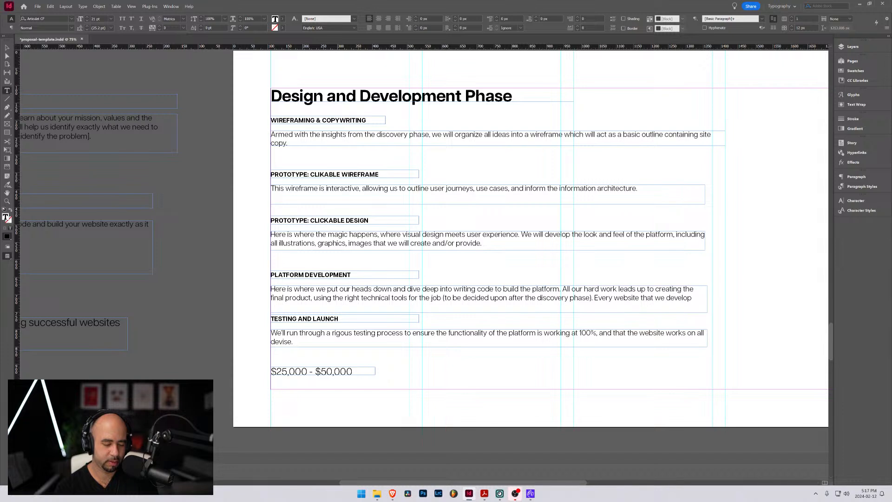
{"action": "type", "text": "goes through"}
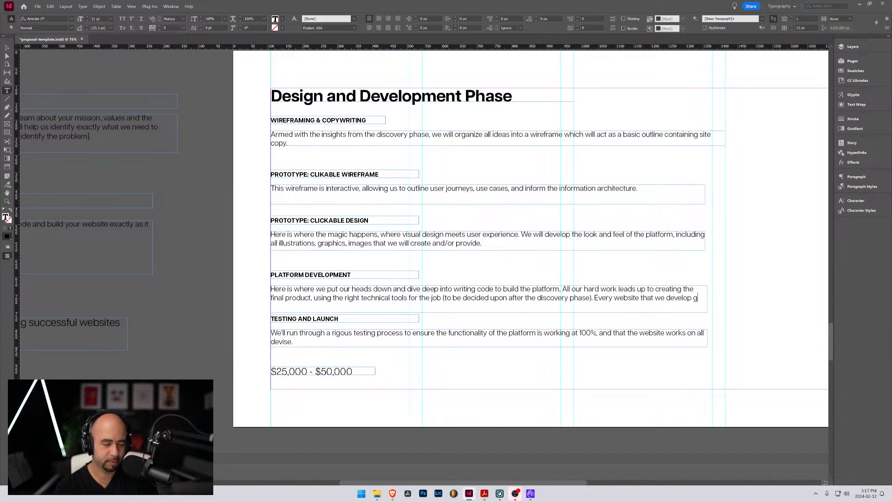
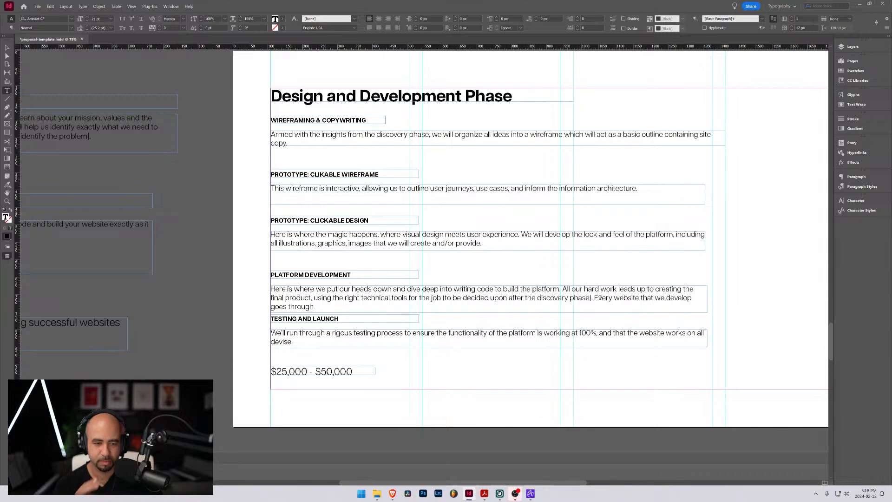
Try replacing "Every website that we develop goes through" in the Platform Development description with "Accessibiltiy, search"
{"action": "left_click_drag", "start_coordinate": [594, 297], "coordinate": [318, 309]}
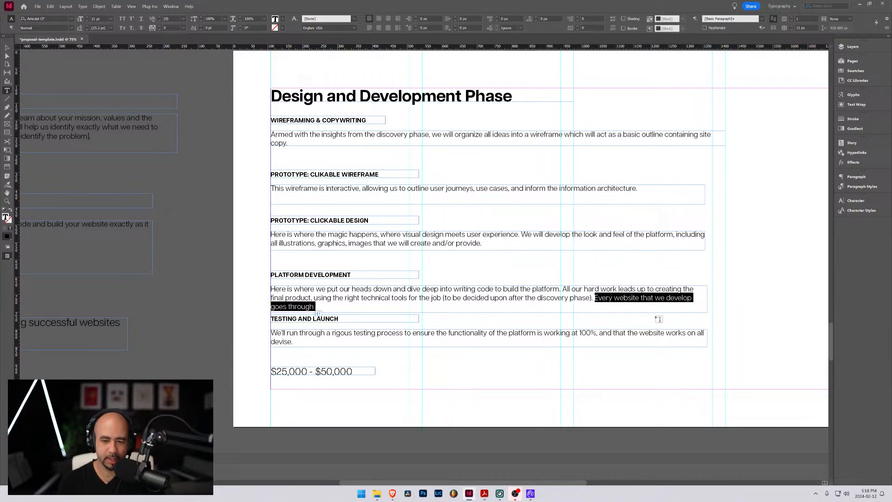
{"action": "type", "text": "Asse"}
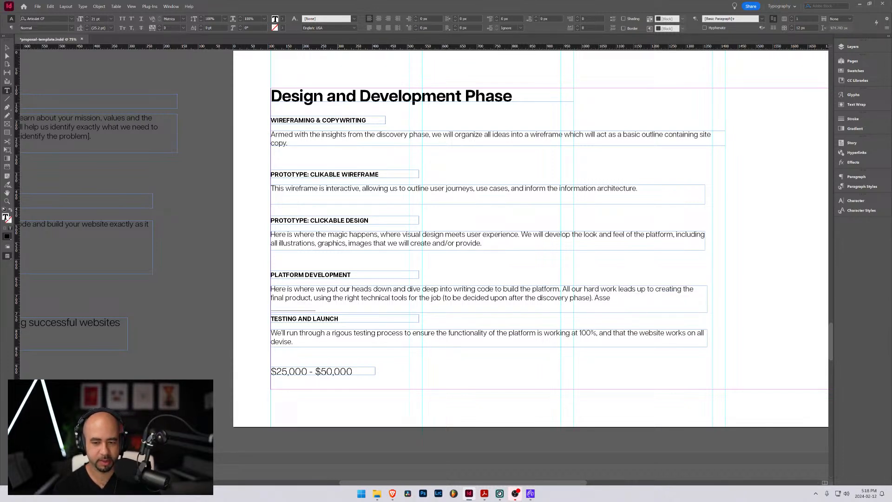
{"action": "key", "text": "BackSpace"}
{"action": "key", "text": "BackSpace"}
{"action": "key", "text": "BackSpace"}
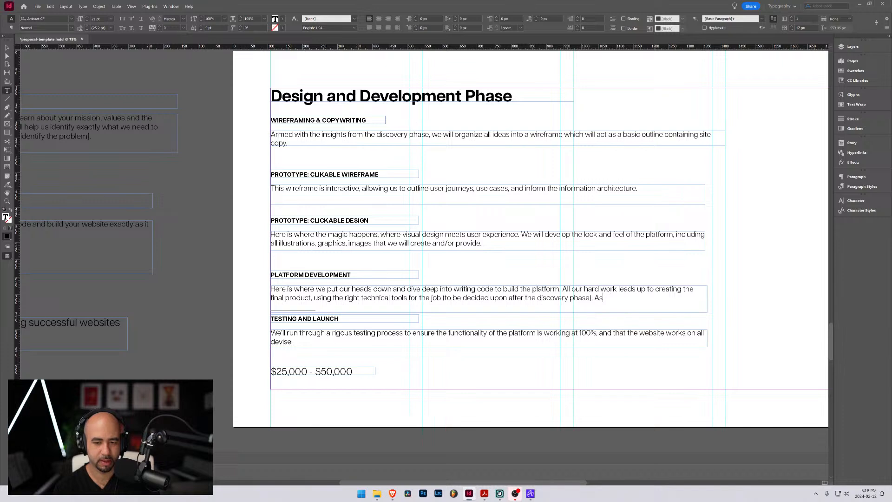
{"action": "type", "text": "ccessi"}
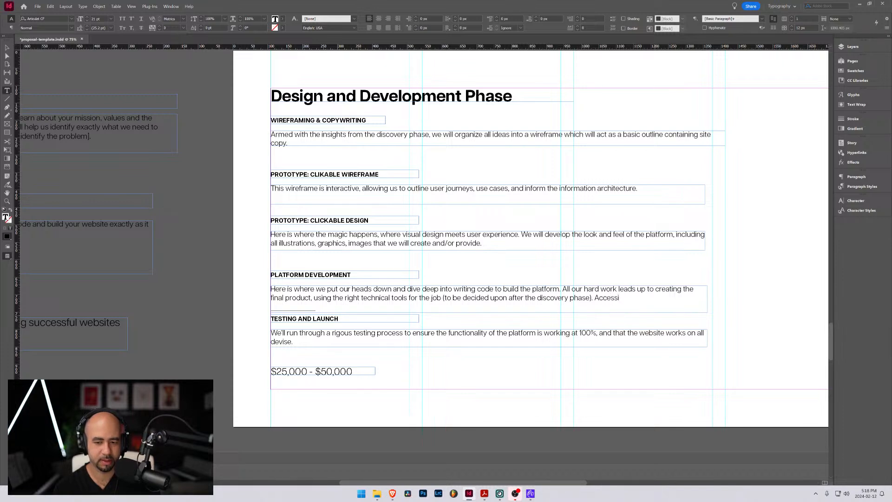
{"action": "type", "text": "ibiltiy, "}
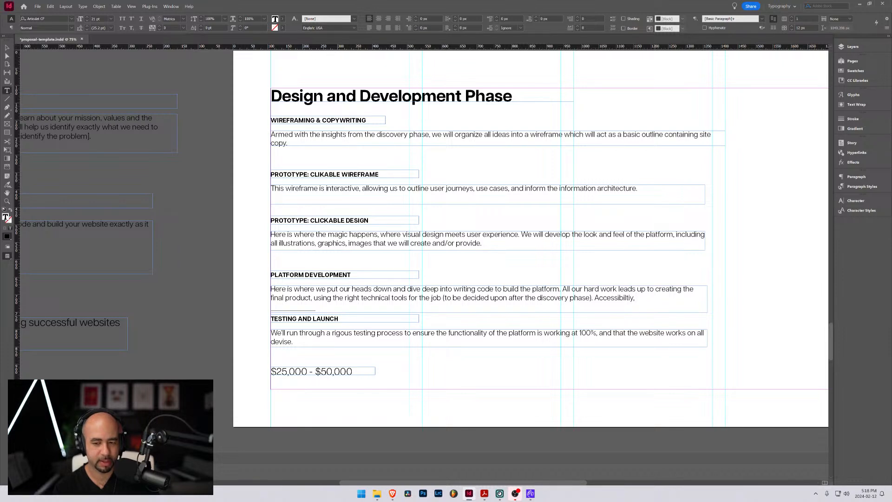
{"action": "type", "text": "serach"}
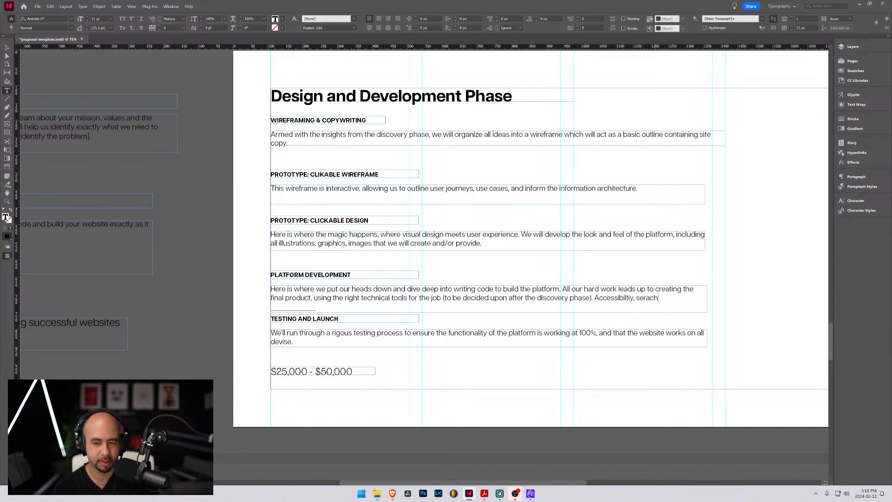
{"action": "key", "text": "BackSpace"}
{"action": "key", "text": "BackSpace"}
{"action": "key", "text": "BackSpace"}
{"action": "key", "text": "BackSpace"}
{"action": "type", "text": "arch"}
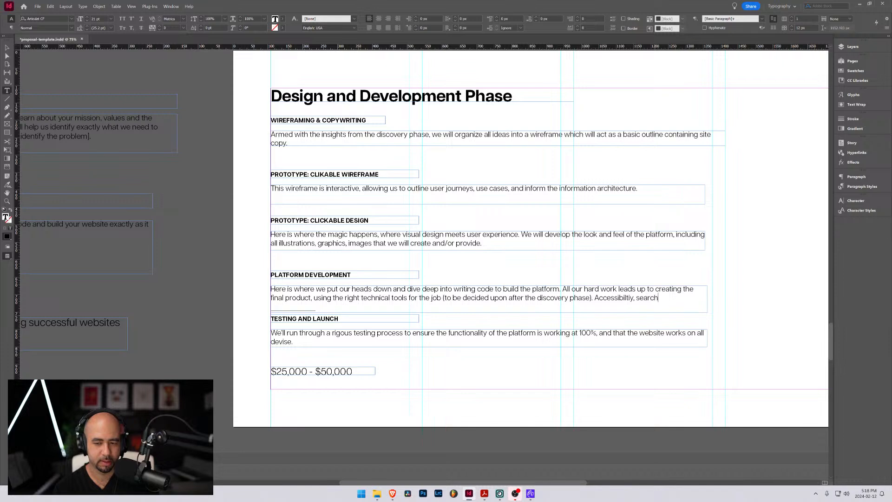
{"action": "type", "text": " engine"}
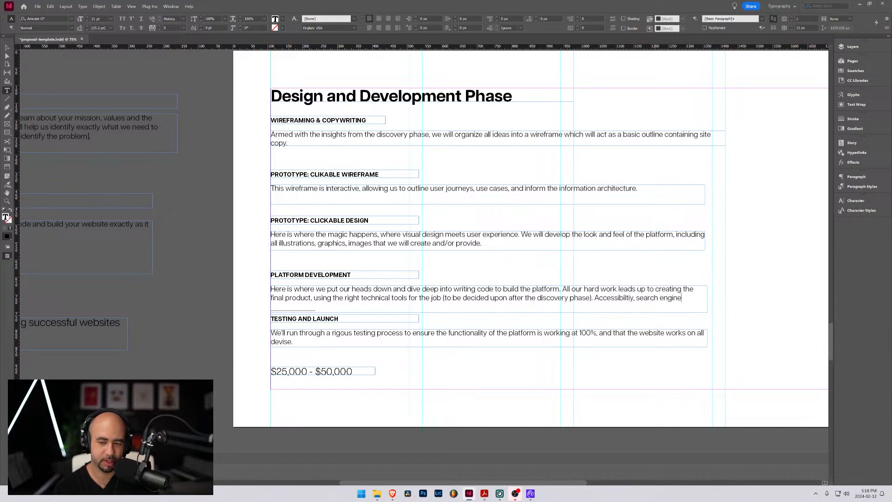
{"action": "type", "text": " optimization"}
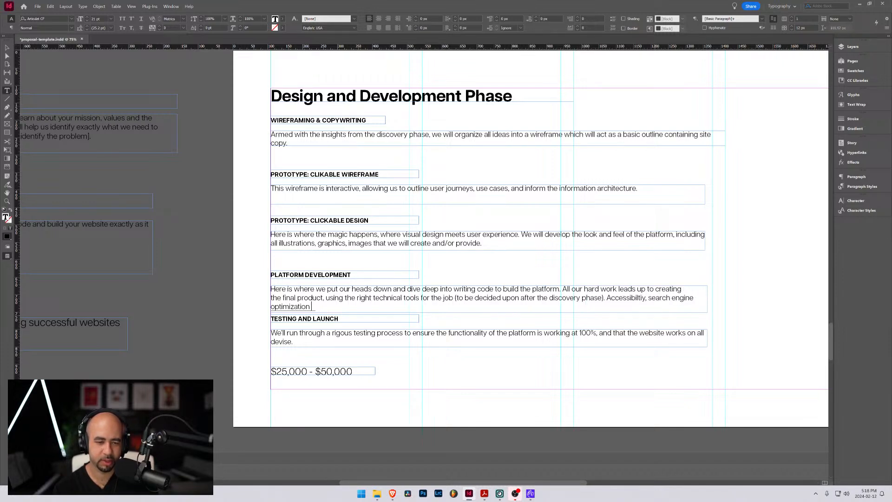
{"action": "type", "text": " and mobile res"}
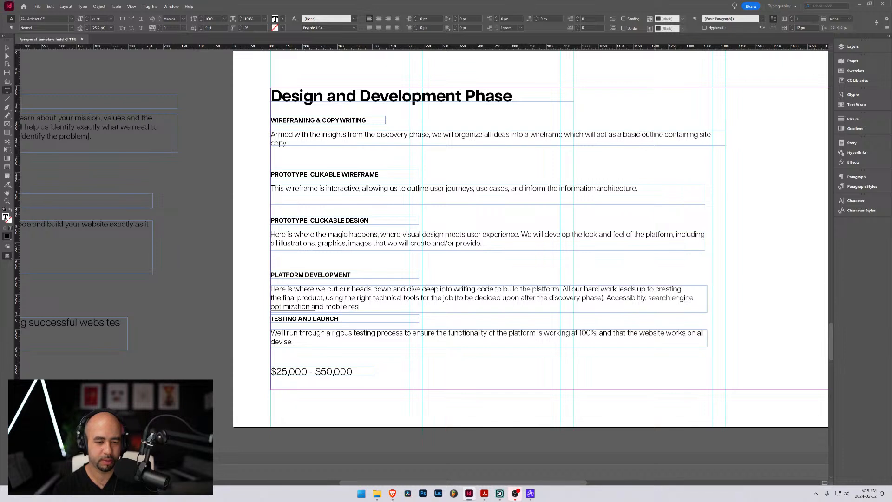
{"action": "type", "text": "ponsive"}
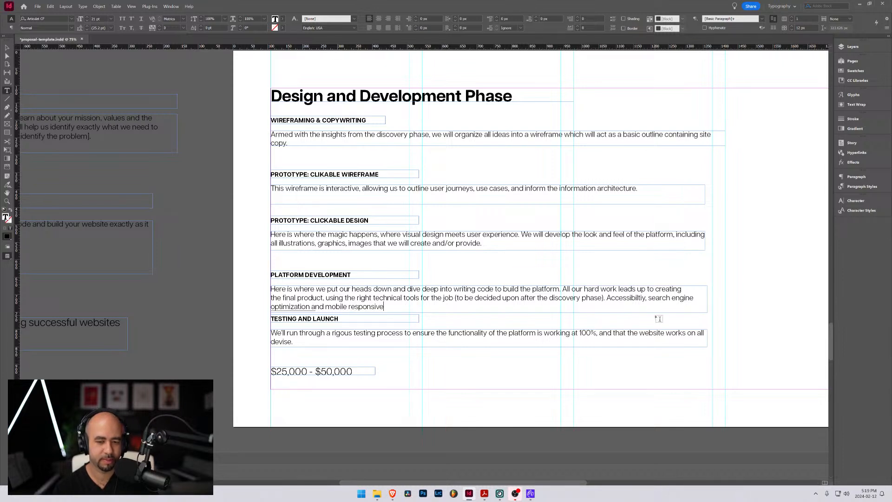
Delete the unfinished sentence after "(to be decided upon after the discovery phase)." in the Platform Development description and deselect its frame
{"action": "left_click_drag", "start_coordinate": [385, 307], "coordinate": [608, 300]}
{"action": "key", "text": "BackSpace"}
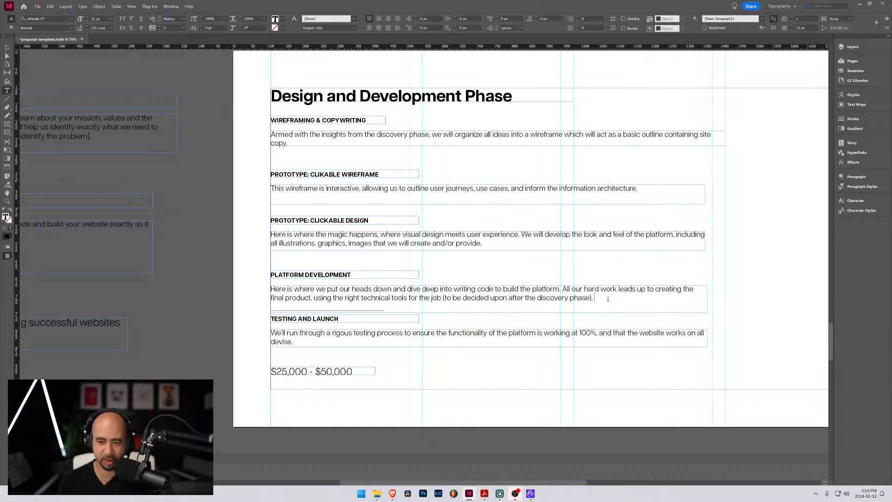
{"action": "left_click", "coordinate": [9, 48]}
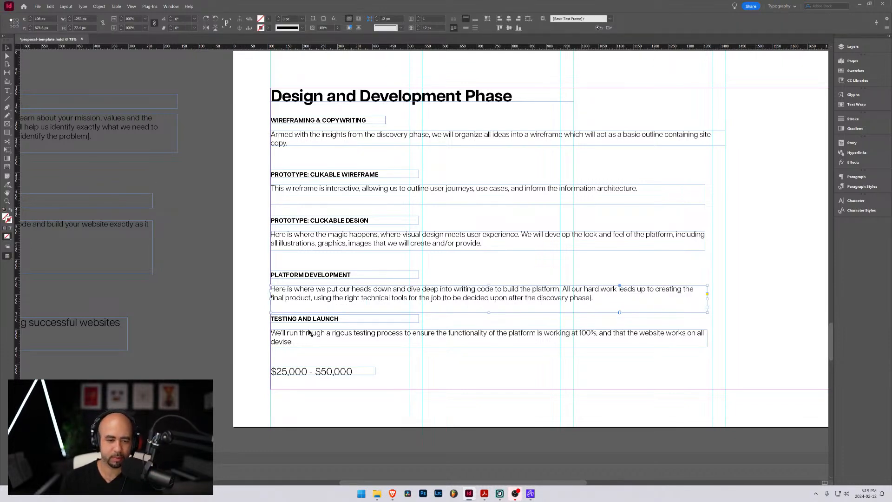
{"action": "left_click", "coordinate": [254, 316]}
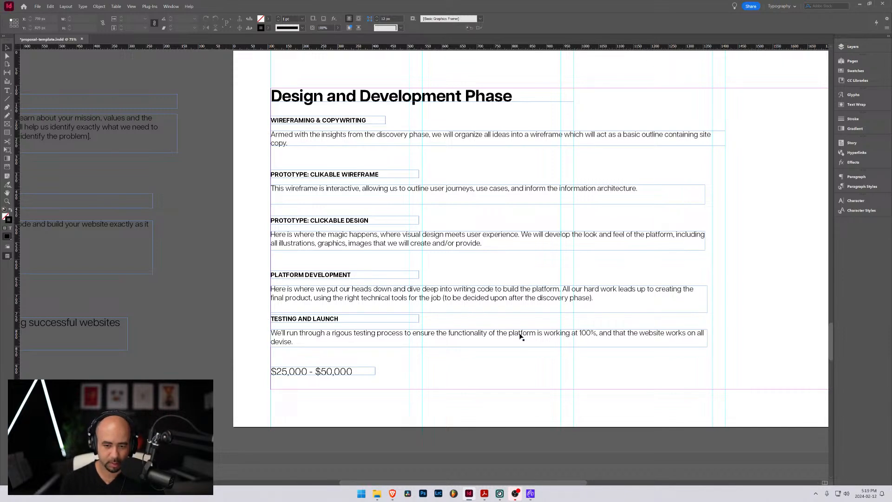
Insert "on all major browsers and operating systems" after "100%" in the Testing and Launch description
{"action": "double_click", "coordinate": [596, 333]}
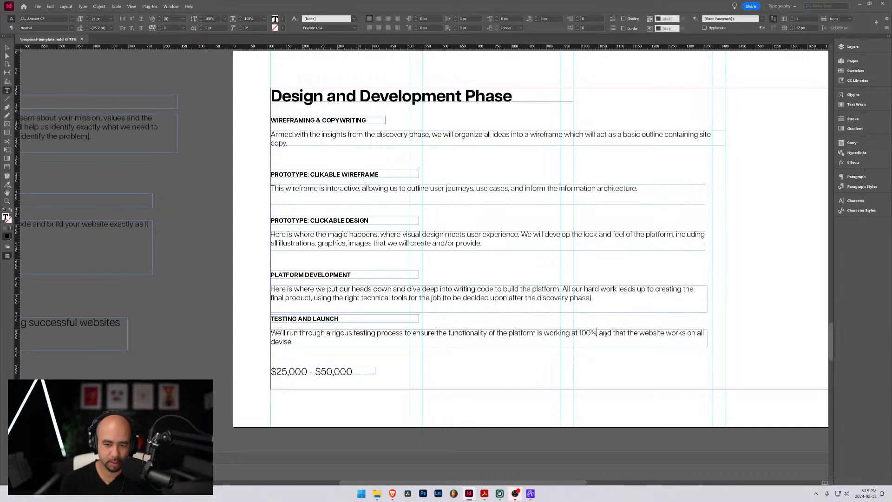
{"action": "type", "text": "on all"}
{"action": "type", "text": "major "}
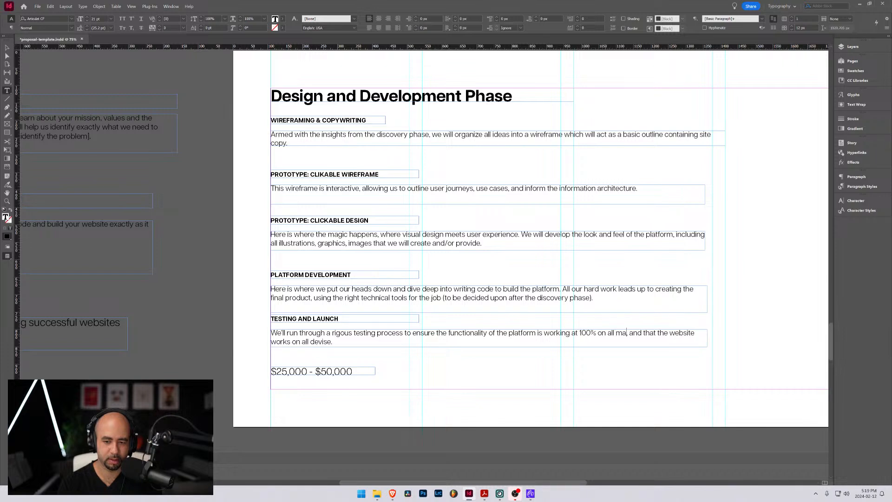
{"action": "type", "text": "browsers and "}
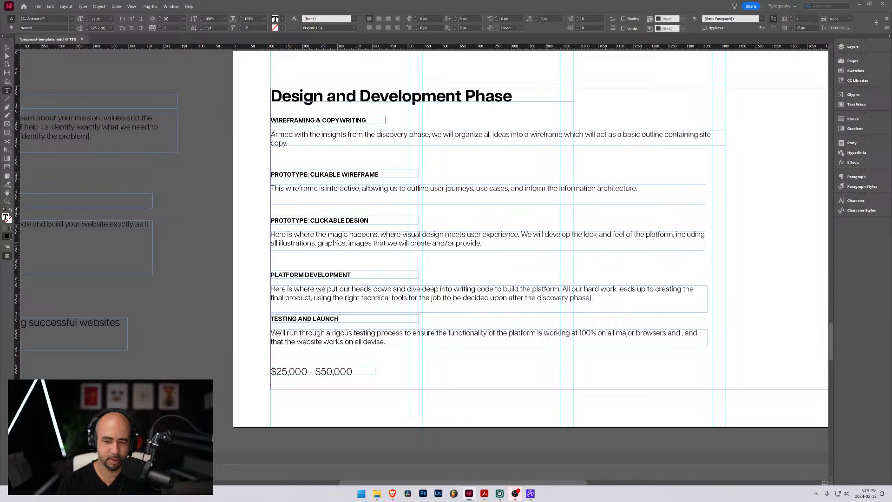
{"action": "type", "text": "operatio, and that the website works on all devise."}
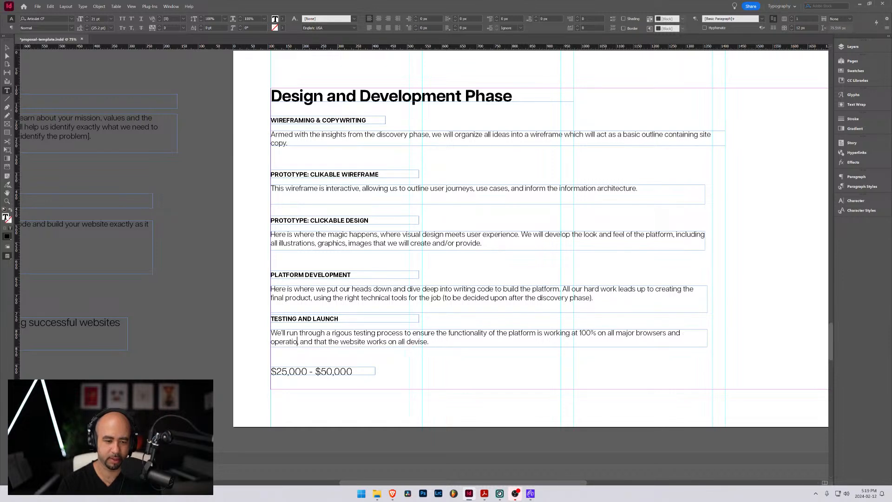
{"action": "type", "text": "ng systems"}
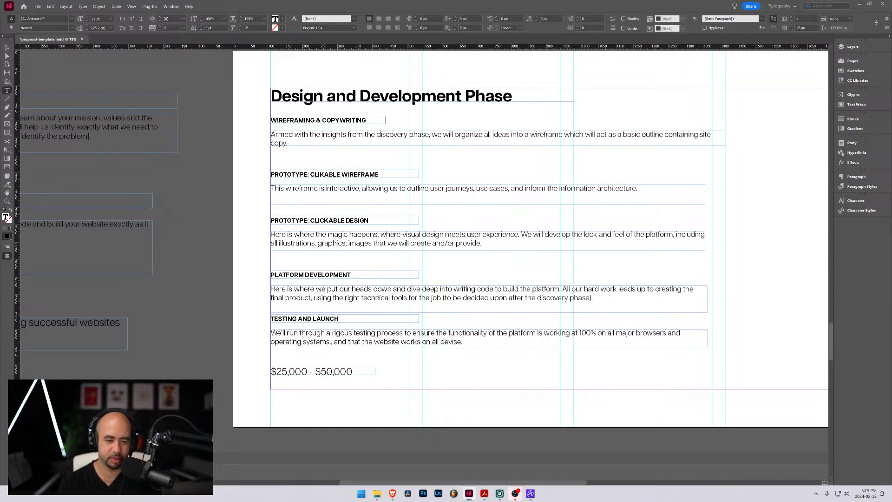
{"action": "type", "text": "."}
End the Testing and Launch sentence with a period after "operating systems" and delete "and that the website works on all devise."
{"action": "left_click_drag", "start_coordinate": [330, 341], "coordinate": [462, 341]}
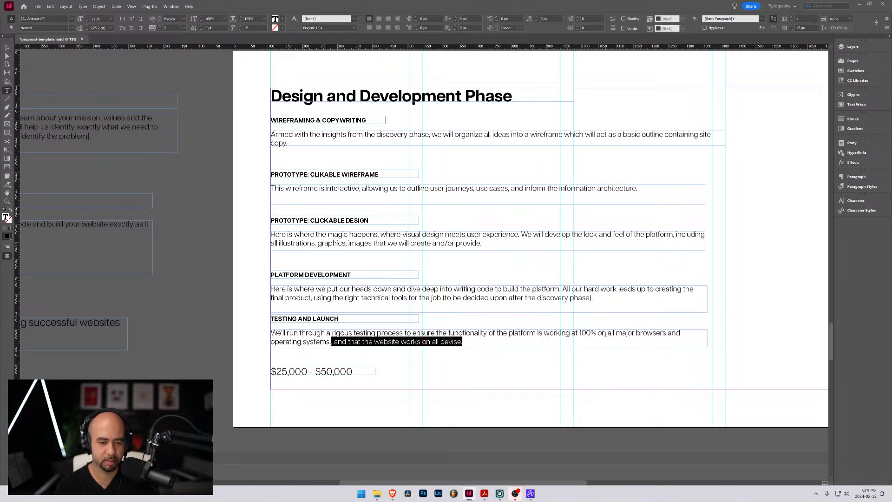
{"action": "key", "text": "BackSpace"}
Start a second sentence in the Testing and Launch description with "We will also ensure that"
{"action": "type", "text": "We "}
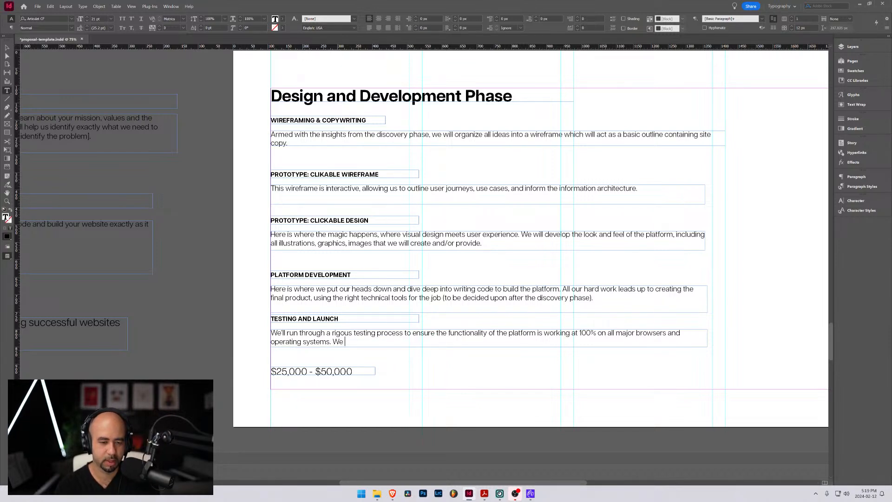
{"action": "type", "text": "will als"}
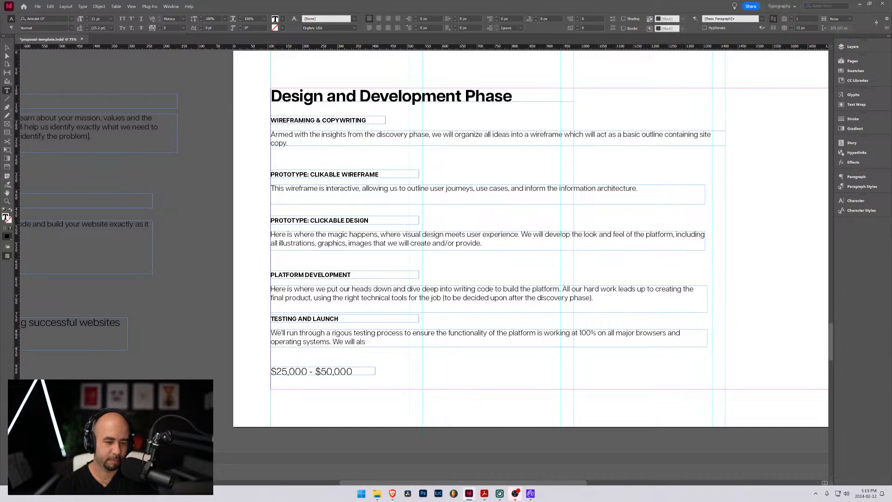
{"action": "type", "text": "o ensore"}
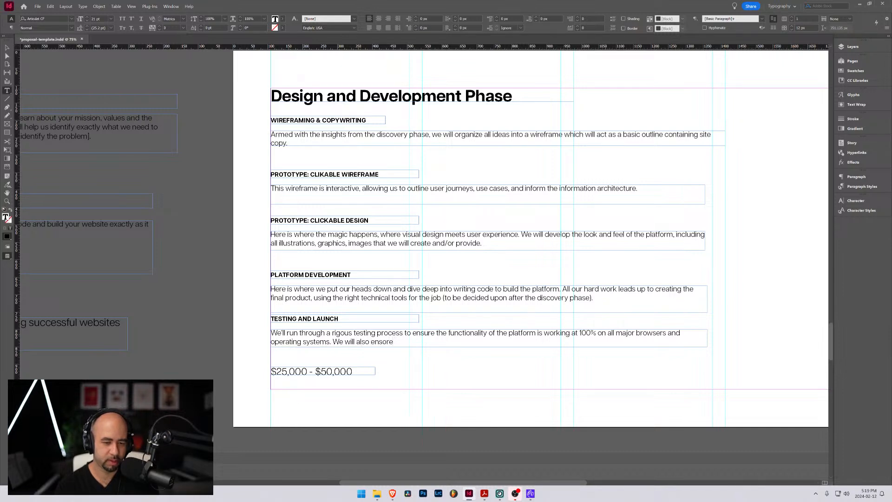
{"action": "key", "text": "BackSpace"}
{"action": "key", "text": "BackSpace"}
{"action": "key", "text": "BackSpace"}
{"action": "type", "text": "ure that the webiste"}
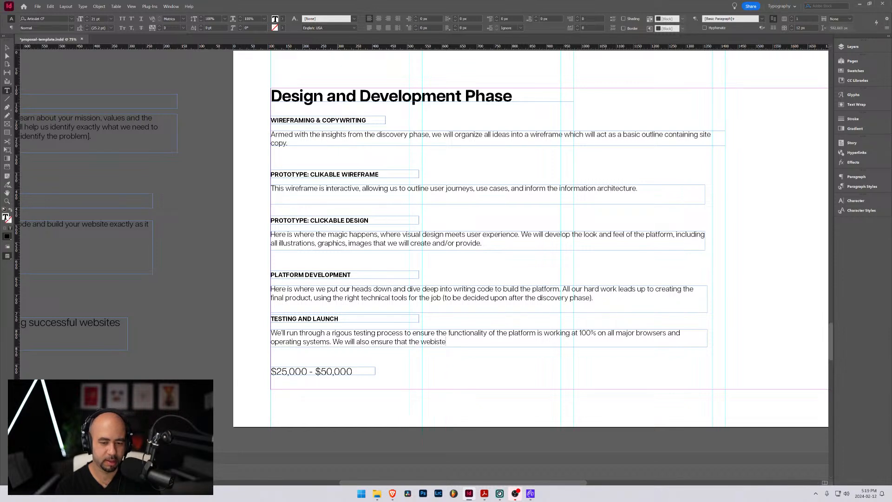
Try continuing the second Testing and Launch sentence with "the website wor", and delete everything after "operating systems"
{"action": "key", "text": "BackSpace"}
{"action": "key", "text": "BackSpace"}
{"action": "key", "text": "BackSpace"}
{"action": "type", "text": "sit"}
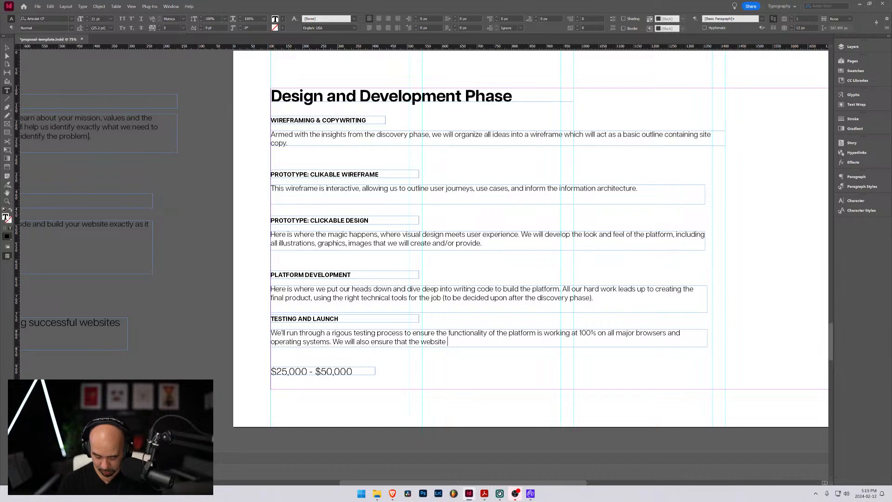
{"action": "type", "text": "e"}
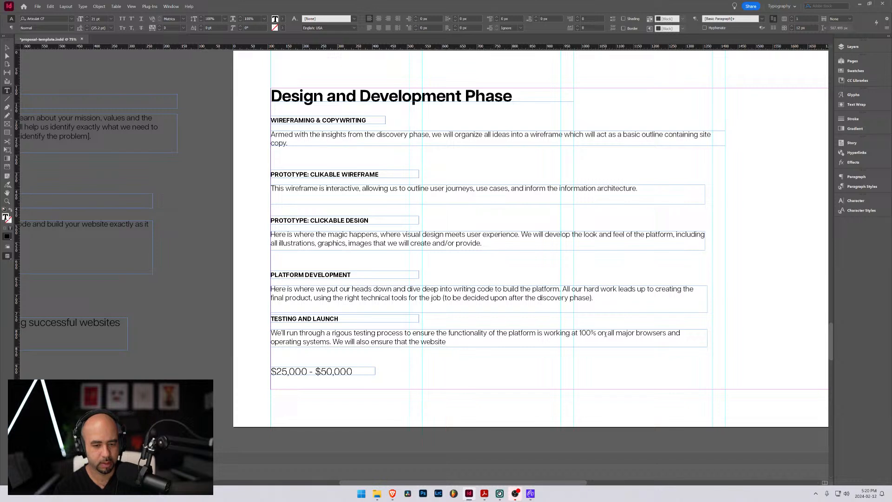
{"action": "type", "text": "works"}
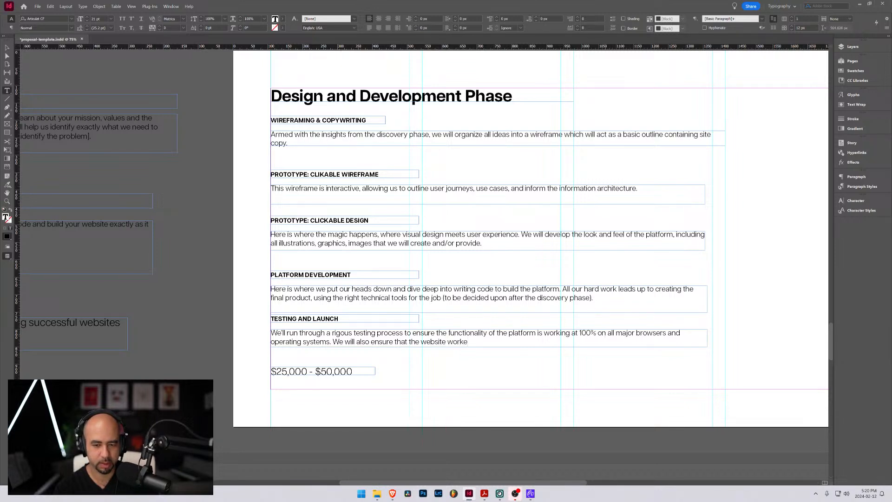
{"action": "key", "text": "BackSpace"}
{"action": "key", "text": "BackSpace"}
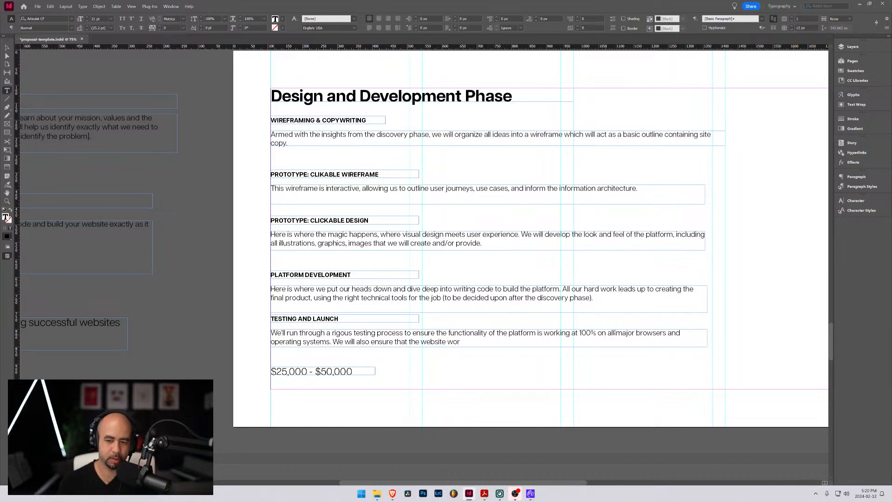
{"action": "left_click_drag", "start_coordinate": [460, 342], "coordinate": [330, 341]}
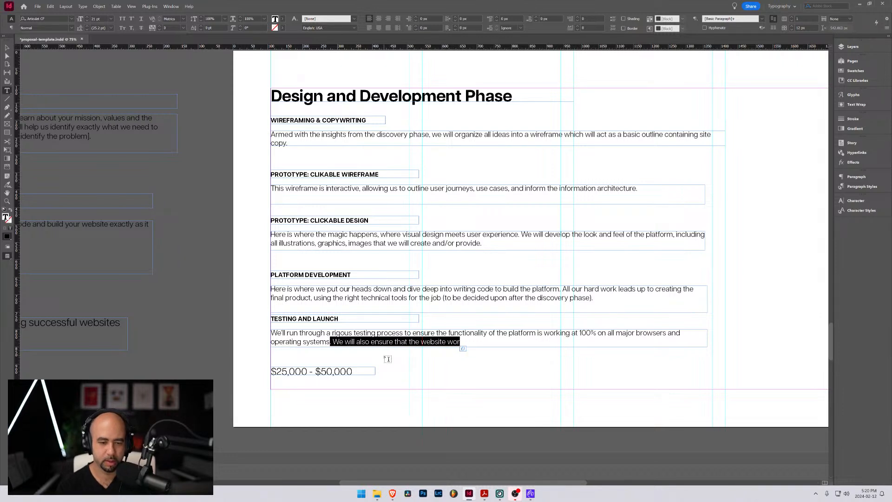
{"action": "key", "text": "BackSpace"}
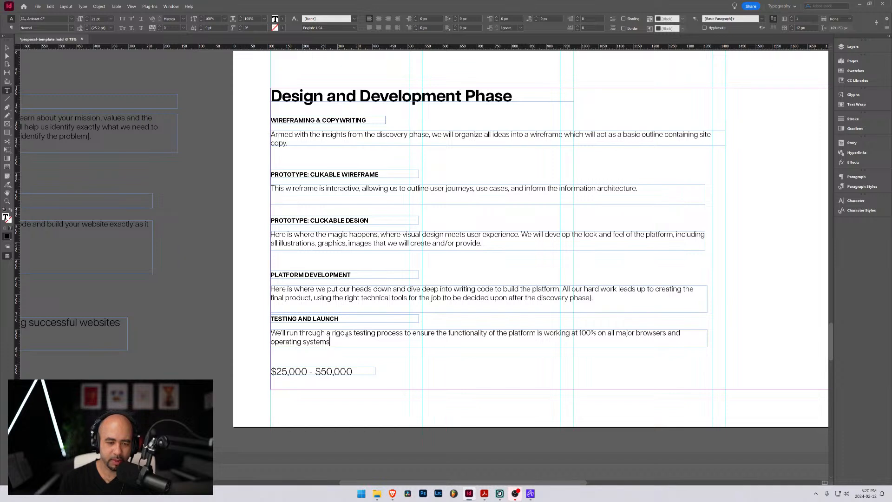
Replace "We'll" at the start of the Testing and Launch description with "Once the platform has been built,"
{"action": "left_click_drag", "start_coordinate": [288, 333], "coordinate": [281, 333]}
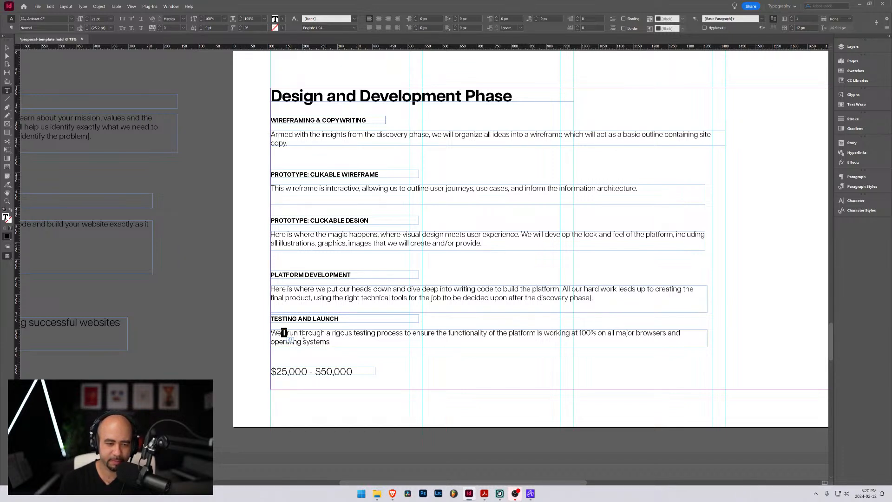
{"action": "left_click", "coordinate": [283, 332]}
{"action": "double_click", "coordinate": [284, 332]}
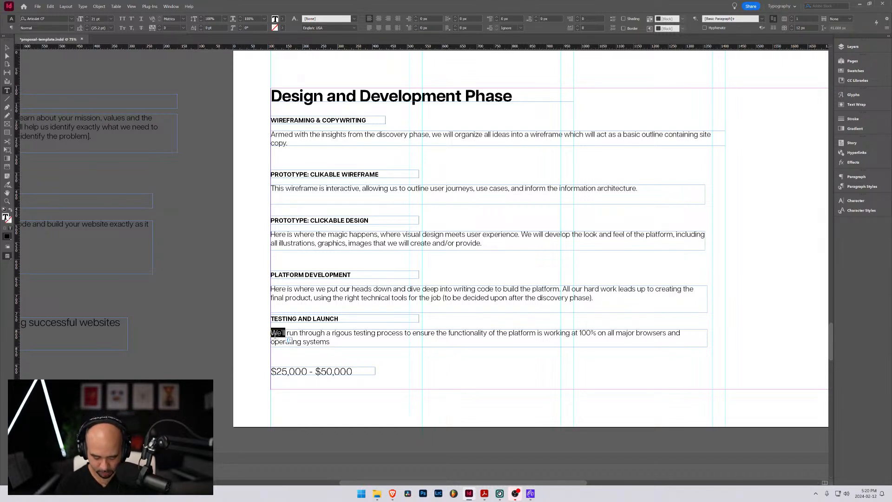
{"action": "type", "text": "Once"}
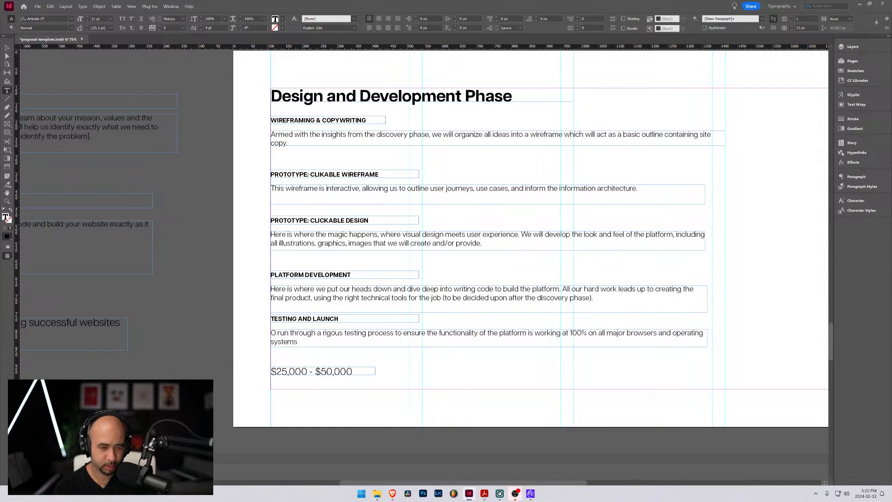
{"action": "type", "text": " the pa"}
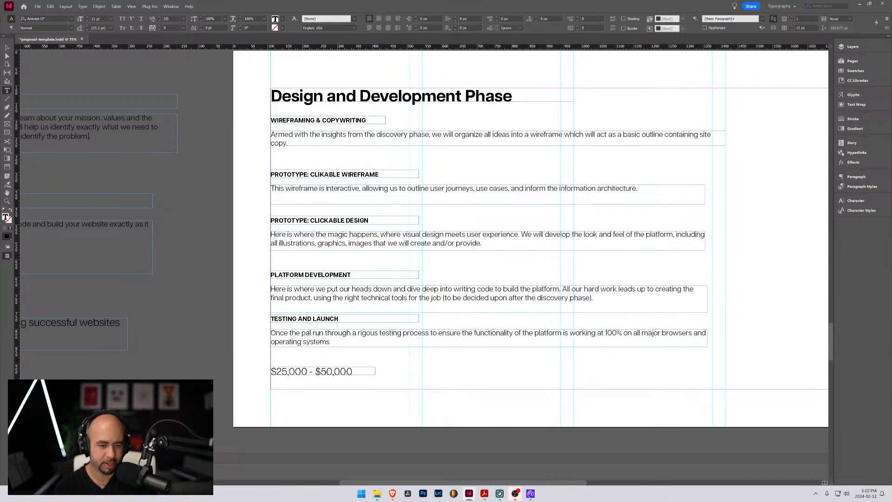
{"action": "key", "text": "BackSpace"}
{"action": "type", "text": "latform h"}
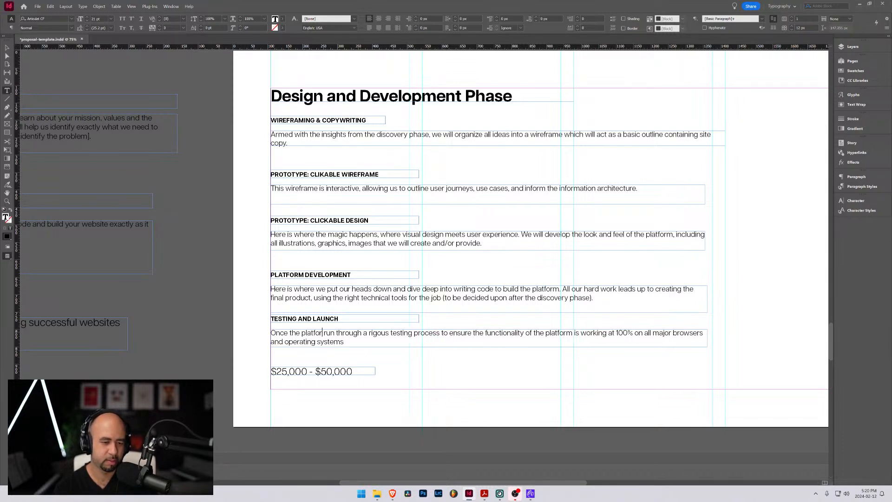
{"action": "type", "text": "as"}
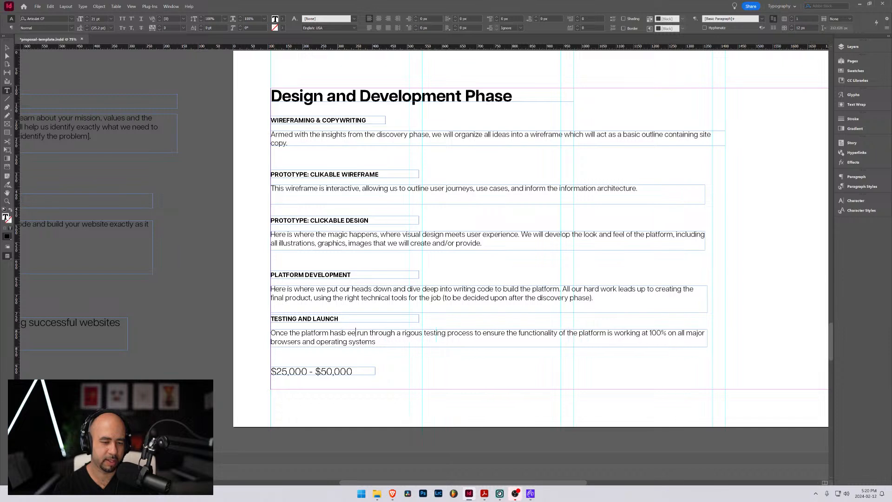
{"action": "type", "text": " been build"}
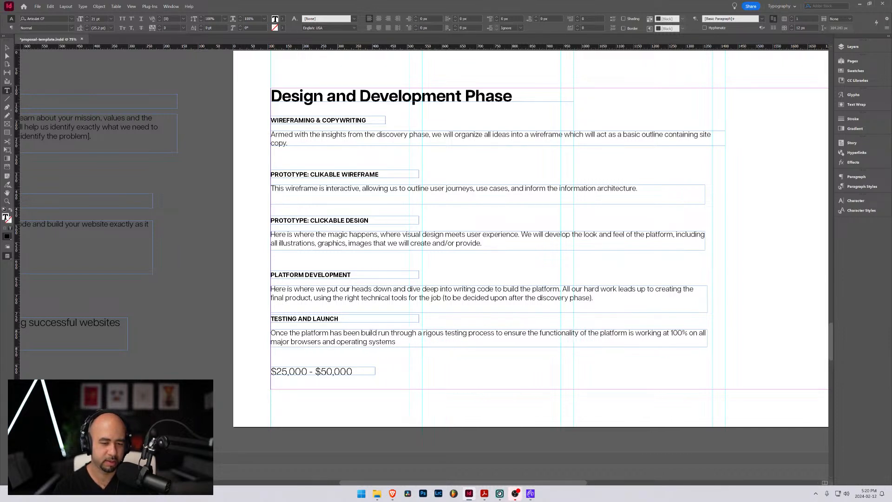
{"action": "key", "text": "BackSpace"}
{"action": "type", "text": "t, th"}
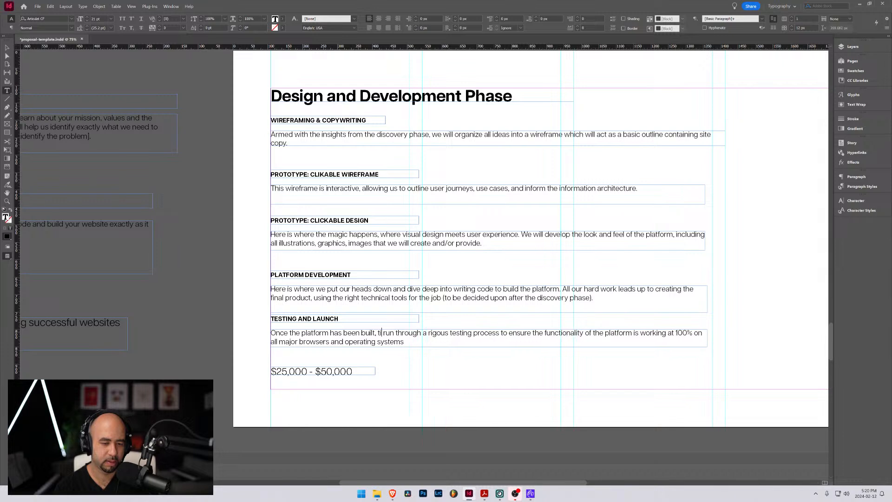
{"action": "key", "text": "BackSpace"}
{"action": "key", "text": "BackSpace"}
Finish the Testing and Launch opening sentence with "it's time to test it in the real world." and begin the following sentence with "We'll"
{"action": "type", "text": "it's time to "}
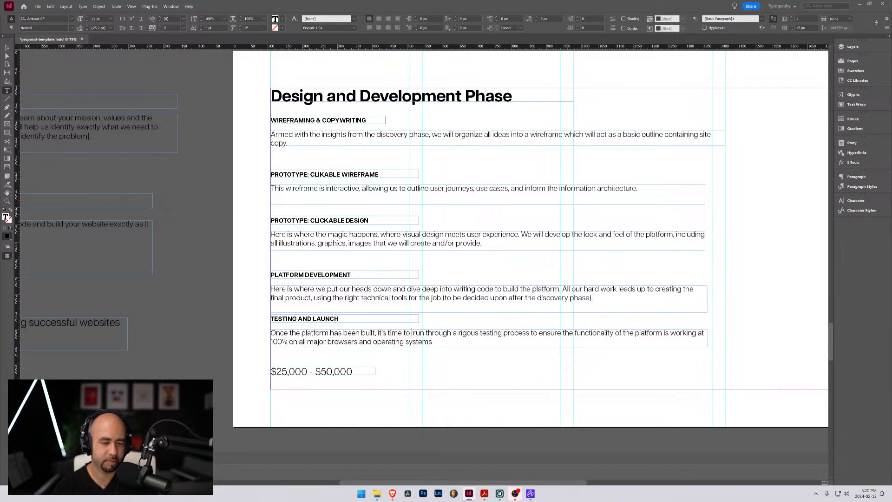
{"action": "type", "text": "test it in the "}
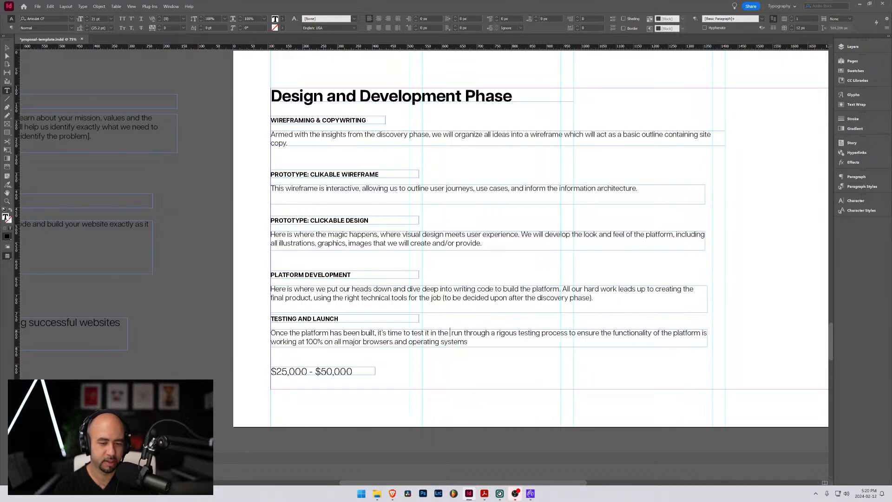
{"action": "type", "text": "real work"}
{"action": "key", "text": "BackSpace"}
{"action": "type", "text": "ld. "}
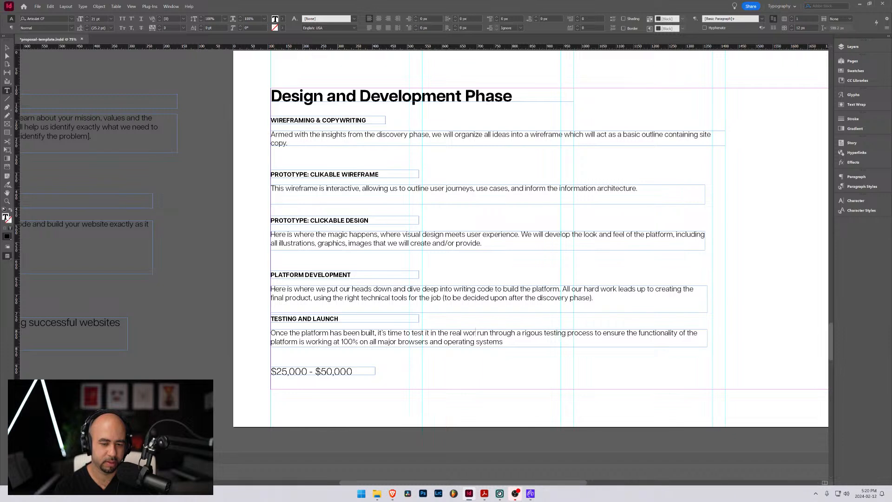
{"action": "type", "text": "We'll"}
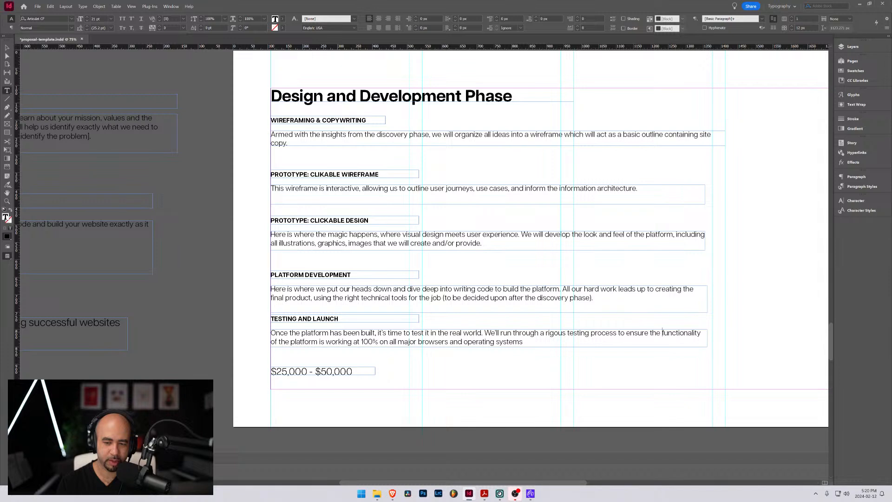
Replace "functionality of the platform is working at 100%" with "platform works" in the Testing and Launch description
{"action": "double_click", "coordinate": [663, 333]}
{"action": "type", "text": "platform"}
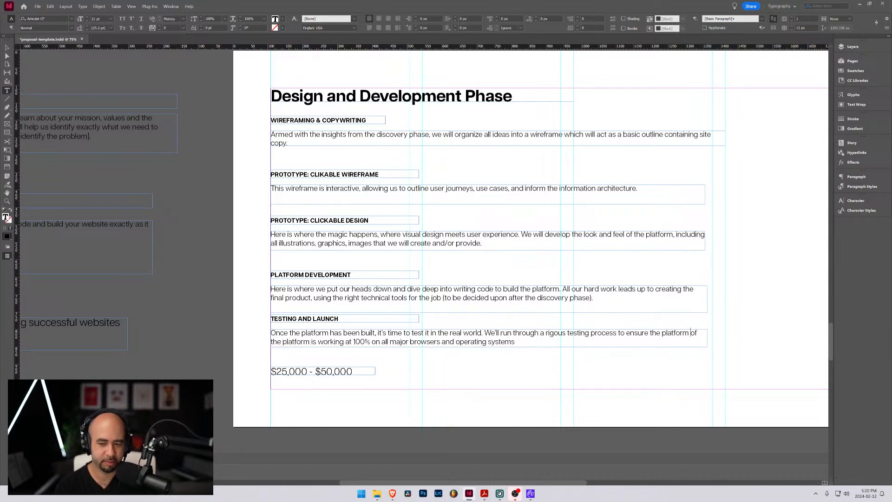
{"action": "type", "text": " works"}
{"action": "key", "text": "ctrl+shift+Right"}
{"action": "key", "text": "ctrl+shift+Right"}
{"action": "key", "text": "ctrl+shift+Right"}
{"action": "key", "text": "ctrl+shift+Right"}
{"action": "key", "text": "ctrl+shift+Right"}
{"action": "key", "text": "ctrl+shift+Right"}
{"action": "key", "text": "ctrl+shift+Right"}
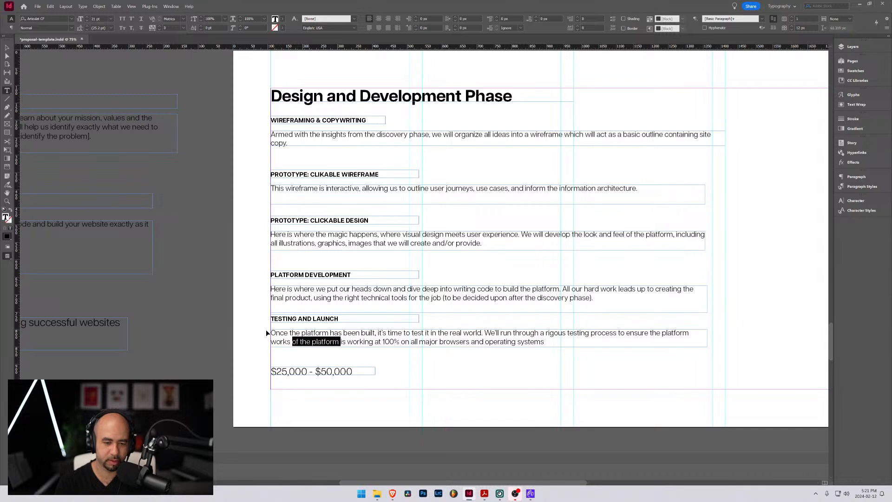
{"action": "key", "text": "BackSpace"}
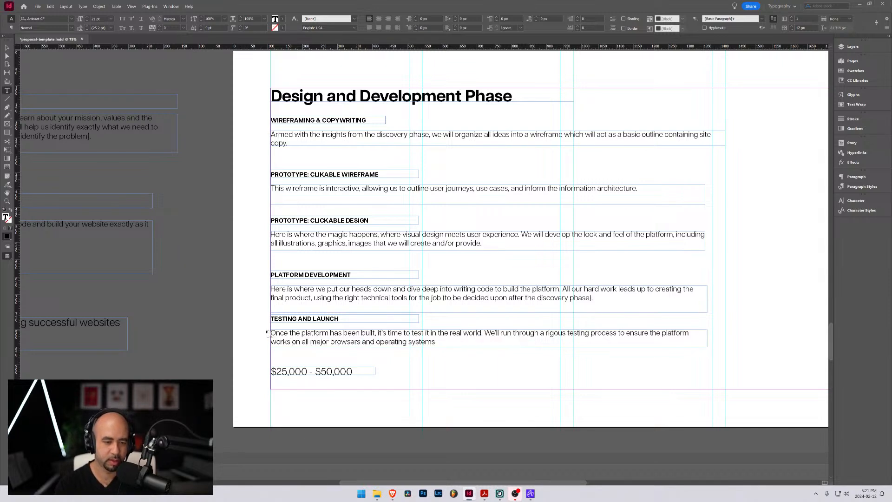
Try ending the Testing and Launch description with "accross all divices" after "operating systems"
{"action": "left_click", "coordinate": [331, 342]}
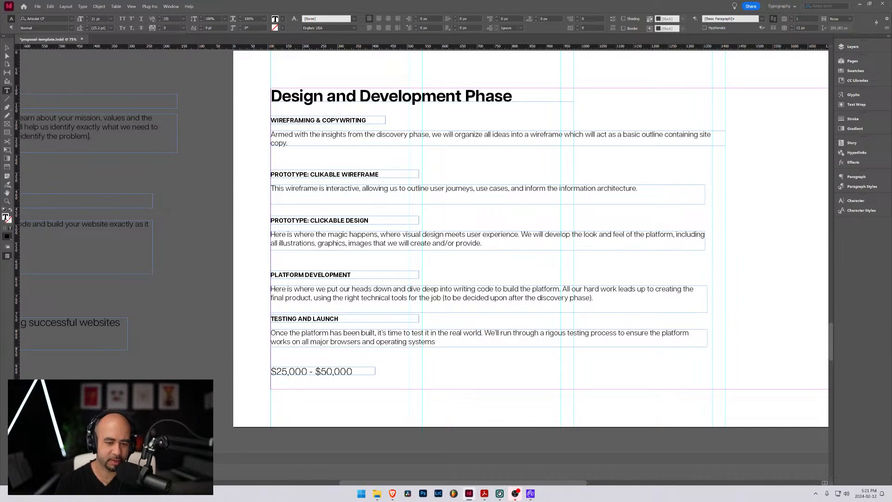
{"action": "key", "text": "ctrl+Right"}
{"action": "type", "text": "acc"}
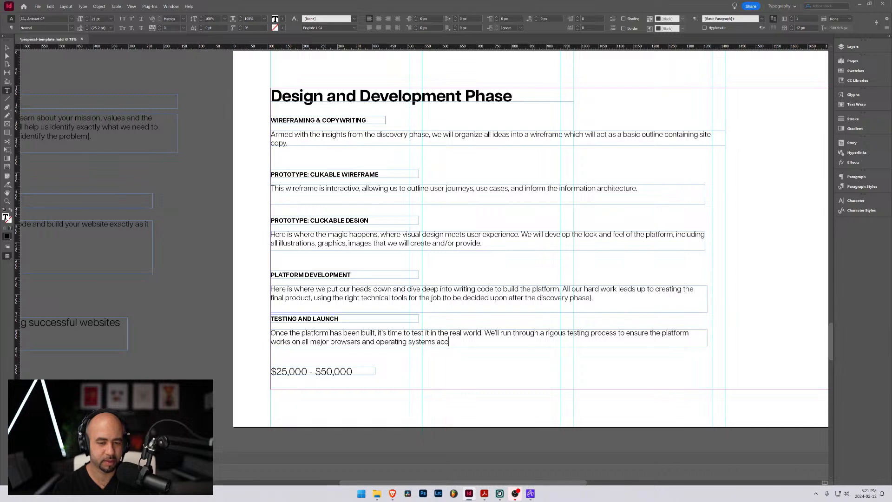
{"action": "type", "text": "ross a"}
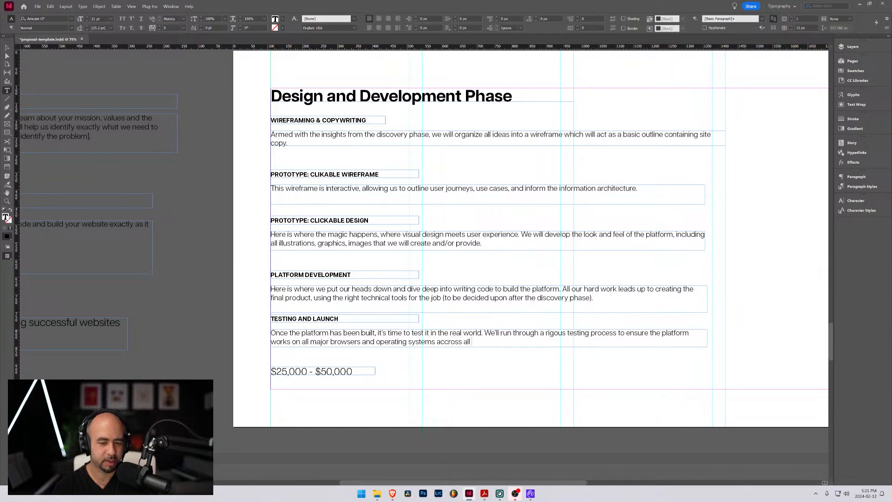
{"action": "type", "text": "ll"}
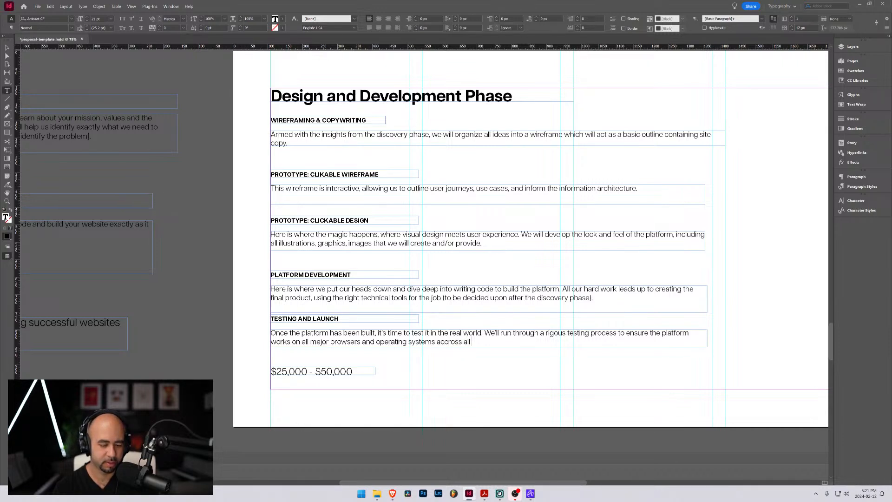
{"action": "type", "text": " divices"}
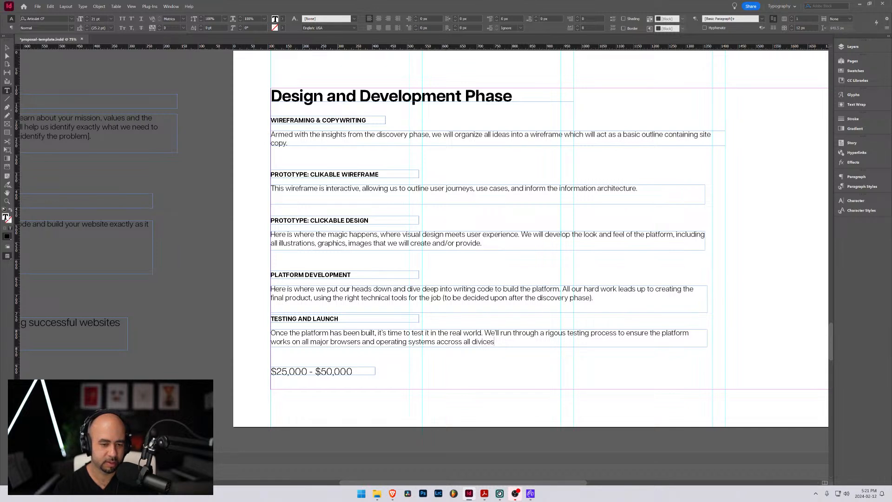
Replace everything after "browsers" in the Testing and Launch description with ", operating systems, and devices."
{"action": "key", "text": "BackSpace"}
{"action": "key", "text": "BackSpace"}
{"action": "key", "text": "BackSpace"}
{"action": "key", "text": "BackSpace"}
{"action": "key", "text": "BackSpace"}
{"action": "key", "text": "BackSpace"}
{"action": "key", "text": "BackSpace"}
{"action": "key", "text": "BackSpace"}
{"action": "key", "text": "BackSpace"}
{"action": "key", "text": "BackSpace"}
{"action": "key", "text": "BackSpace"}
{"action": "key", "text": "BackSpace"}
{"action": "key", "text": "BackSpace"}
{"action": "key", "text": "BackSpace"}
{"action": "key", "text": "BackSpace"}
{"action": "key", "text": "BackSpace"}
{"action": "key", "text": "BackSpace"}
{"action": "key", "text": "BackSpace"}
{"action": "key", "text": "BackSpace"}
{"action": "key", "text": "BackSpace"}
{"action": "key", "text": "BackSpace"}
{"action": "key", "text": "BackSpace"}
{"action": "key", "text": "BackSpace"}
{"action": "key", "text": "BackSpace"}
{"action": "key", "text": "BackSpace"}
{"action": "key", "text": "BackSpace"}
{"action": "key", "text": "BackSpace"}
{"action": "key", "text": "BackSpace"}
{"action": "key", "text": "BackSpace"}
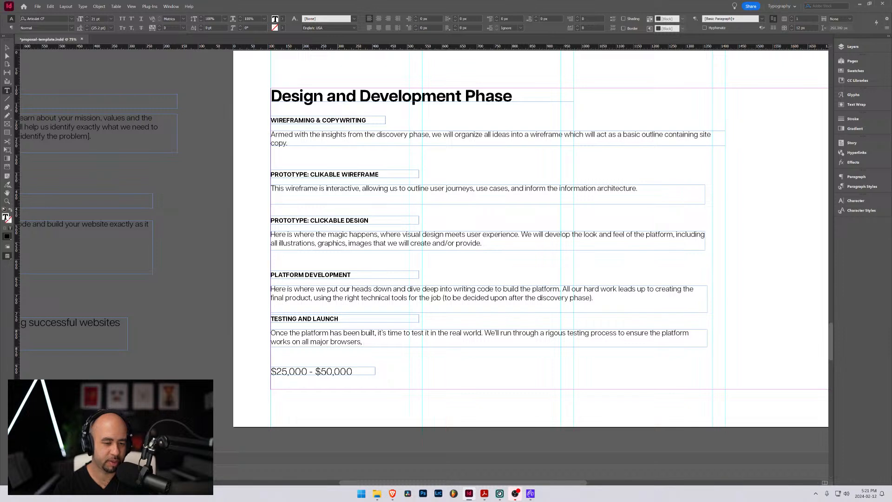
{"action": "type", "text": "operating syst"}
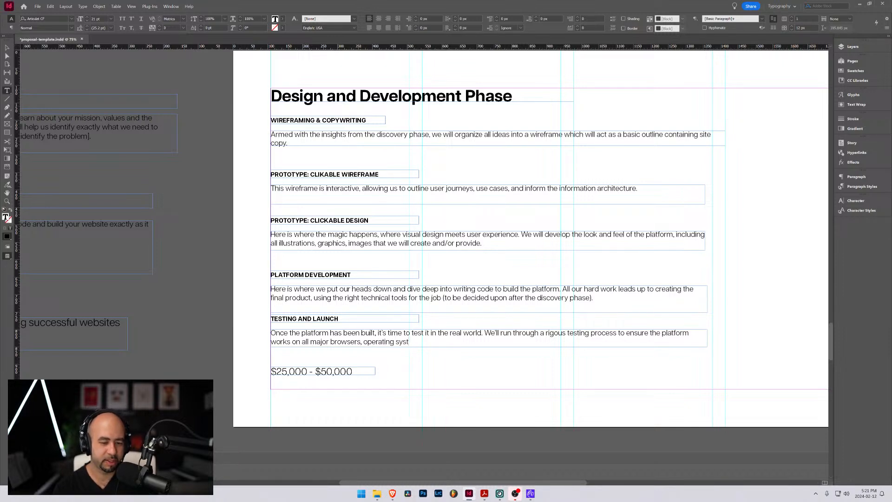
{"action": "type", "text": "ems, and de"}
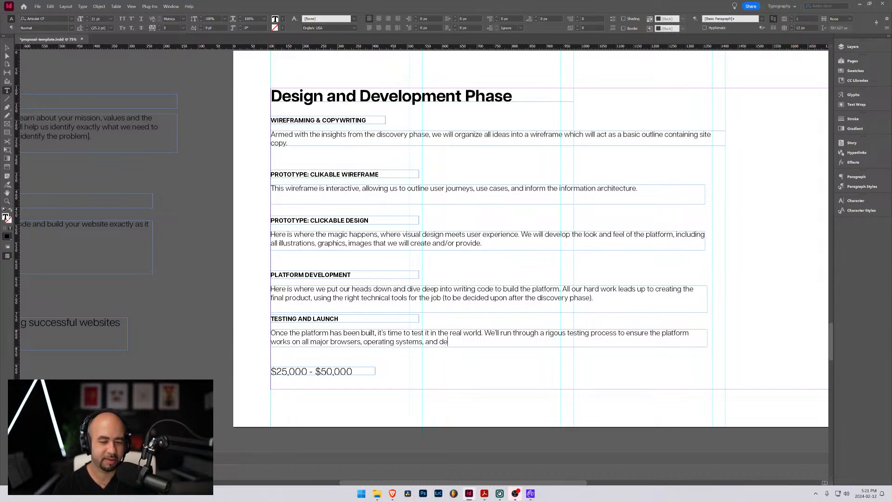
{"action": "type", "text": "vices."}
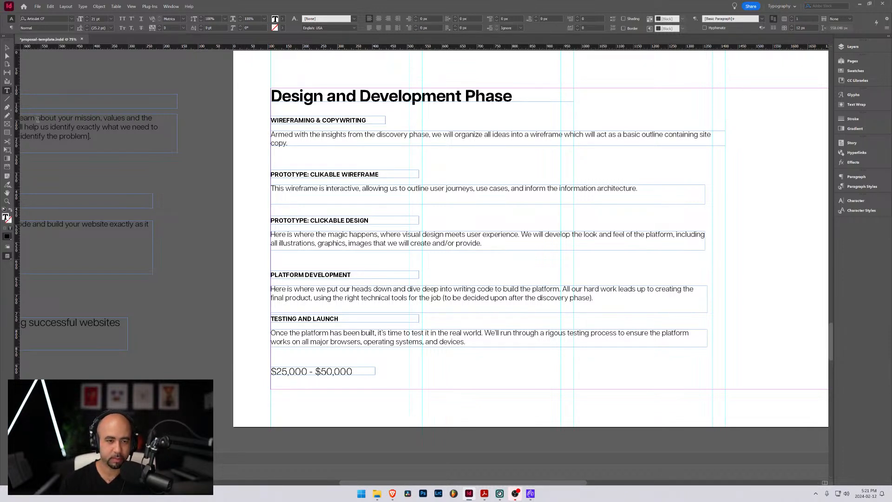
Move the $25,000 - $50,000 price below the page margin and duplicate the Testing and Launch heading and description beneath the originals
{"action": "left_click", "coordinate": [7, 47]}
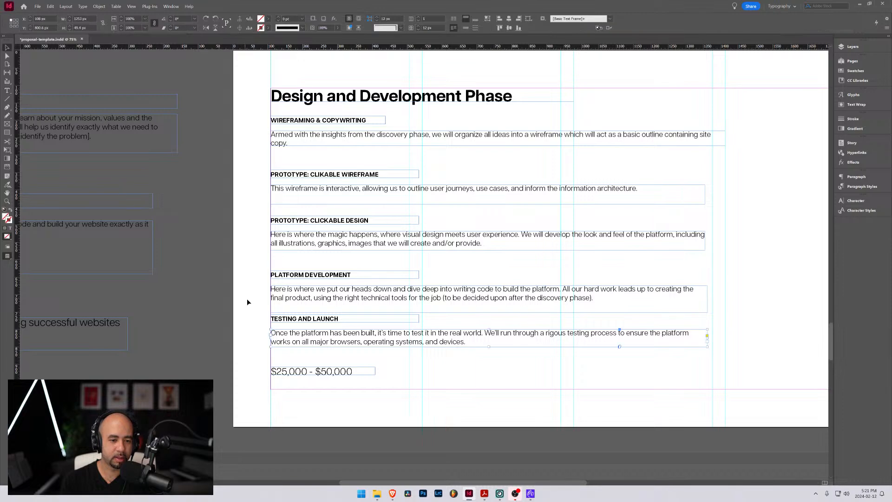
{"action": "scroll", "coordinate": [247, 298], "scroll_direction": "down", "scroll_amount": 2}
{"action": "left_click_drag", "start_coordinate": [260, 281], "coordinate": [314, 336]}
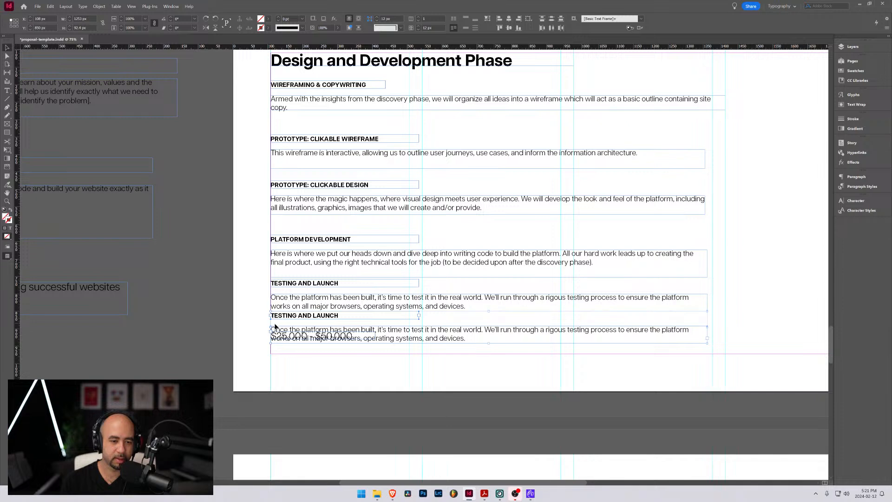
{"action": "key", "text": "ctrl+z"}
{"action": "left_click_drag", "start_coordinate": [283, 339], "coordinate": [288, 373]}
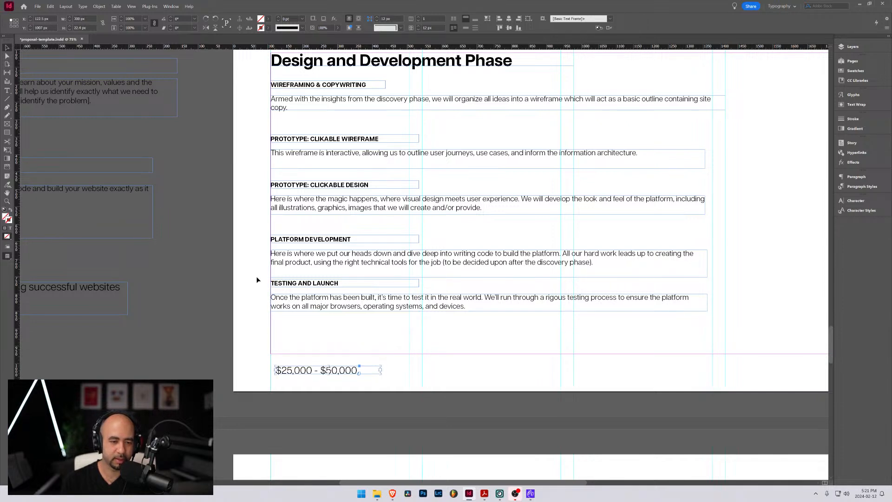
{"action": "left_click_drag", "start_coordinate": [259, 279], "coordinate": [296, 336]}
Replace the duplicated Testing and Launch heading with "ONGOING SUPPORT"
{"action": "left_click", "coordinate": [302, 324]}
{"action": "triple_click", "coordinate": [301, 324]}
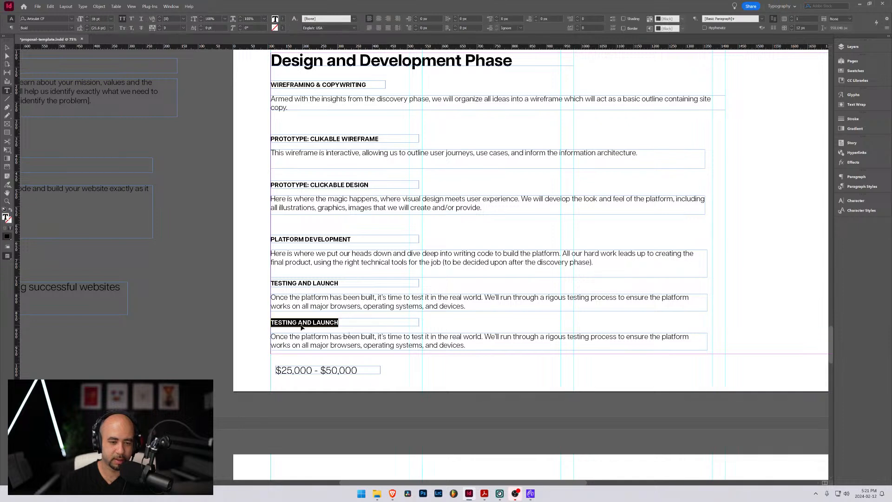
{"action": "type", "text": "ONGOING"}
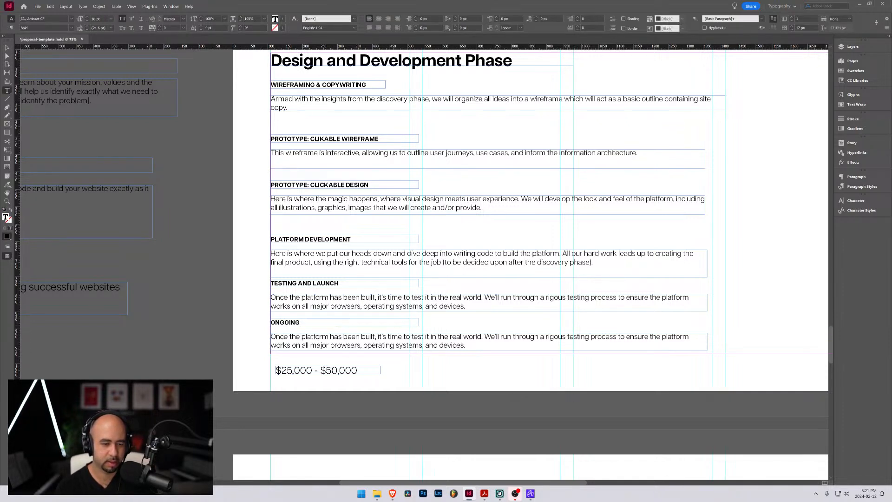
{"action": "type", "text": " SUPPORT"}
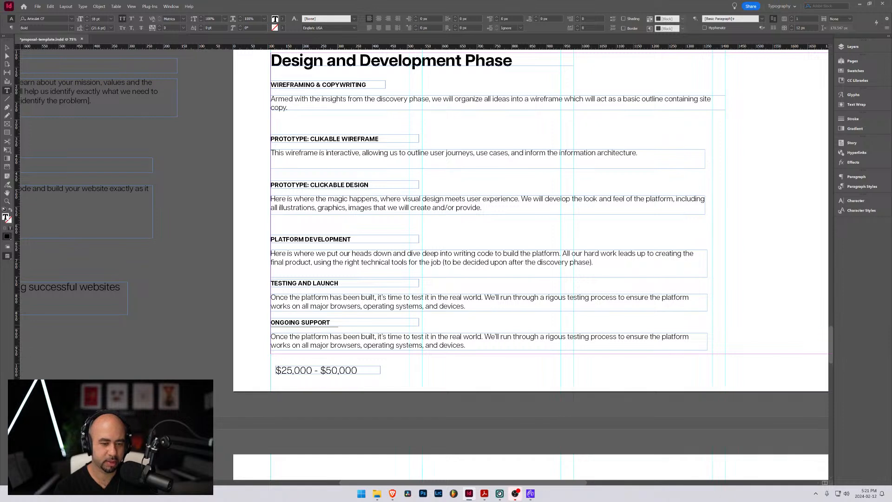
{"action": "type", "text": " AND MAINTEANCE"}
Try extending the Ongoing Support heading with "AND MAINTEANCE", and delete the addition
{"action": "key", "text": "BackSpace"}
{"action": "key", "text": "BackSpace"}
{"action": "key", "text": "BackSpace"}
{"action": "key", "text": "BackSpace"}
{"action": "key", "text": "BackSpace"}
{"action": "key", "text": "BackSpace"}
{"action": "key", "text": "BackSpace"}
{"action": "key", "text": "BackSpace"}
{"action": "key", "text": "BackSpace"}
{"action": "key", "text": "BackSpace"}
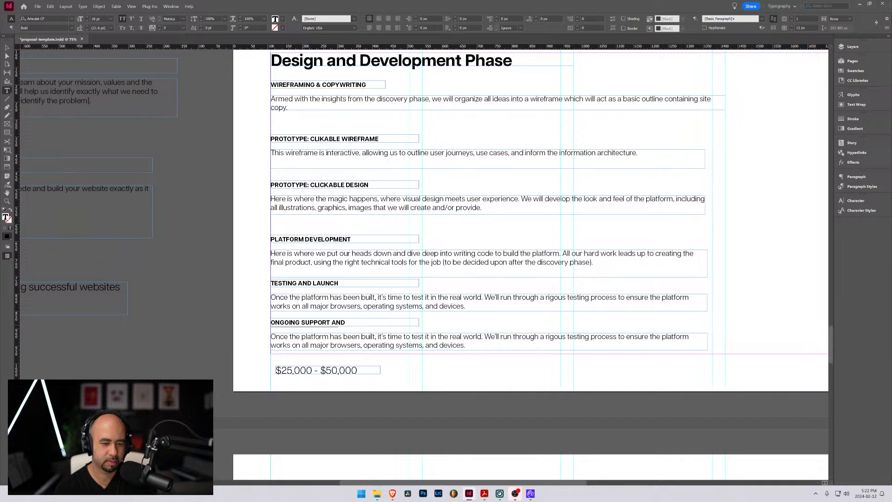
{"action": "key", "text": "BackSpace"}
{"action": "key", "text": "BackSpace"}
Insert "TRAINING AND" at the start of the Ongoing Support heading
{"action": "key", "text": "Home"}
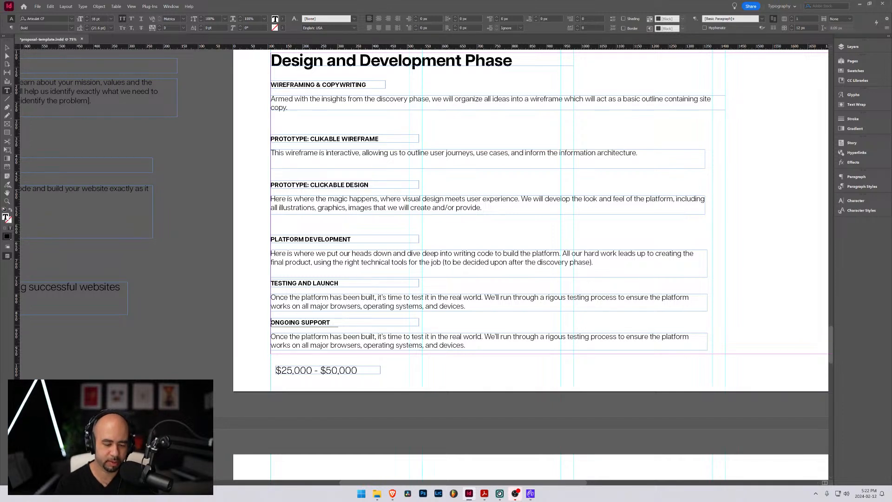
{"action": "type", "text": "TRAINIGN"}
{"action": "key", "text": "BackSpace"}
{"action": "key", "text": "BackSpace"}
{"action": "key", "text": "BackSpace"}
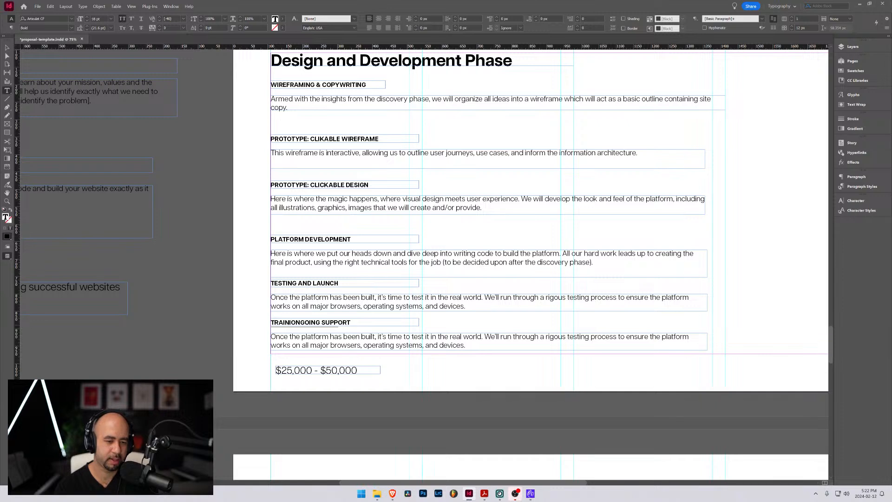
{"action": "type", "text": "NG AND"}
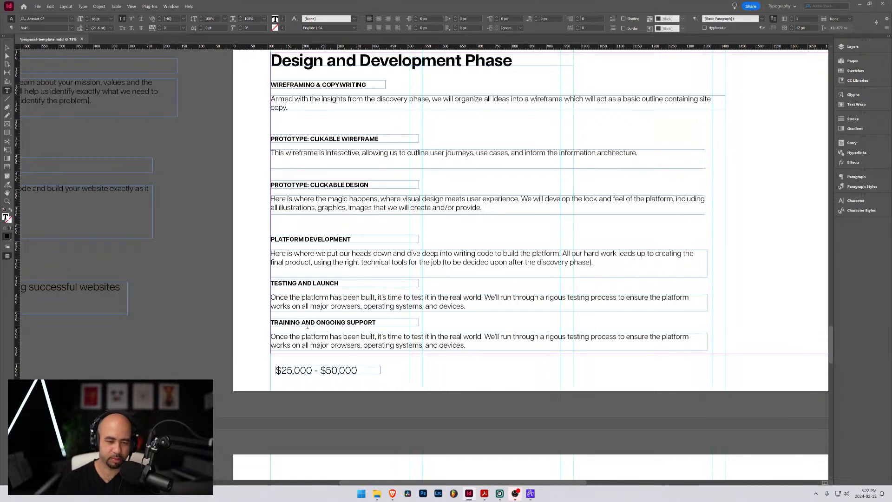
Replace the duplicated description under Training and Ongoing Support with "Once the platform has been launched, we'll provide"
{"action": "triple_click", "coordinate": [339, 344]}
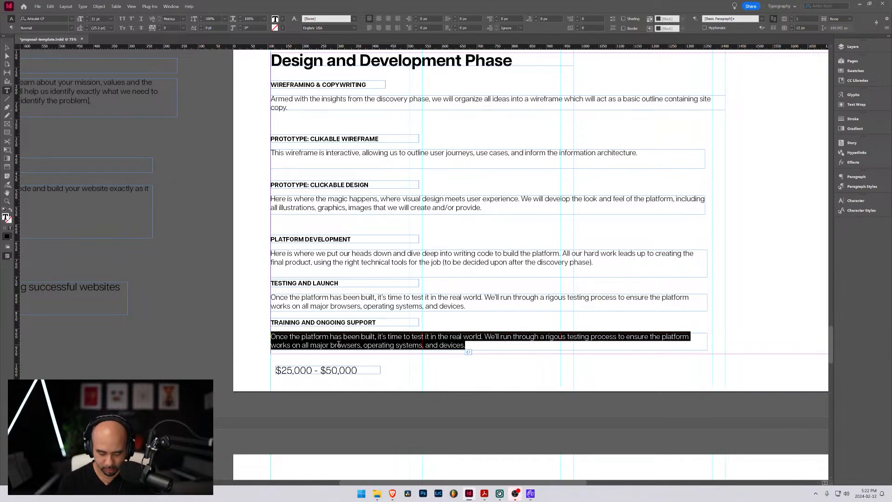
{"action": "type", "text": "Once th"}
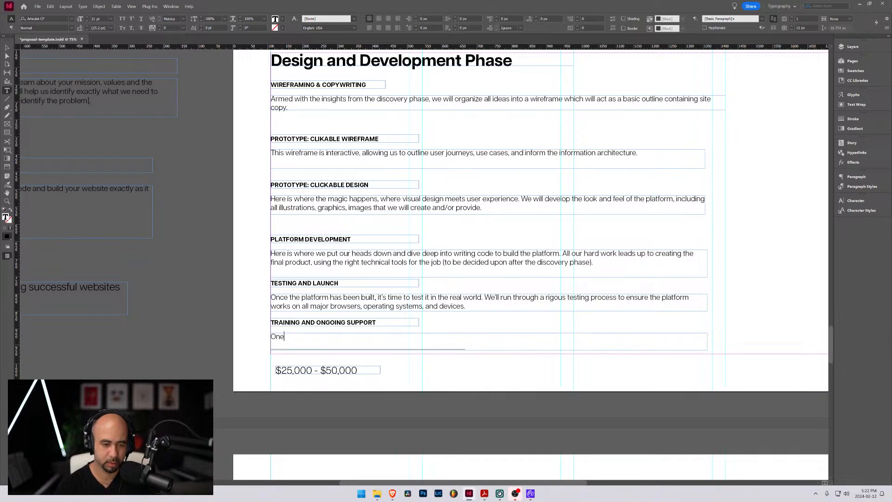
{"action": "type", "text": "e"}
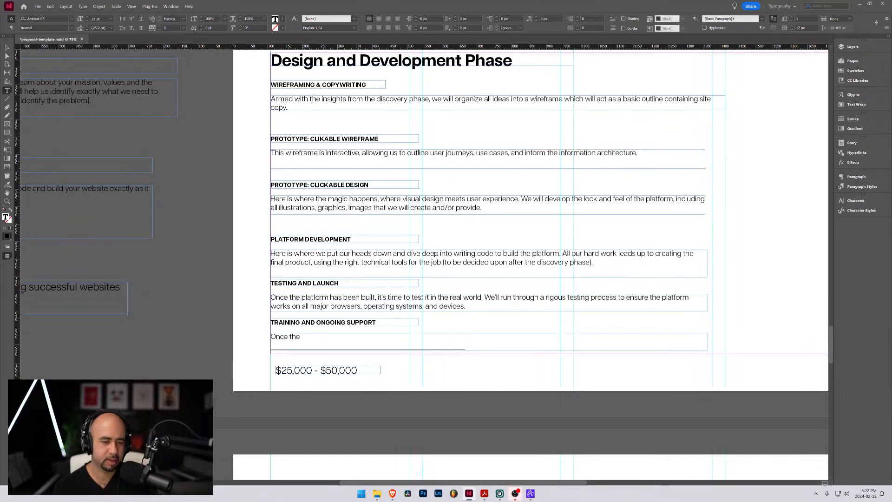
{"action": "type", "text": " platform hab"}
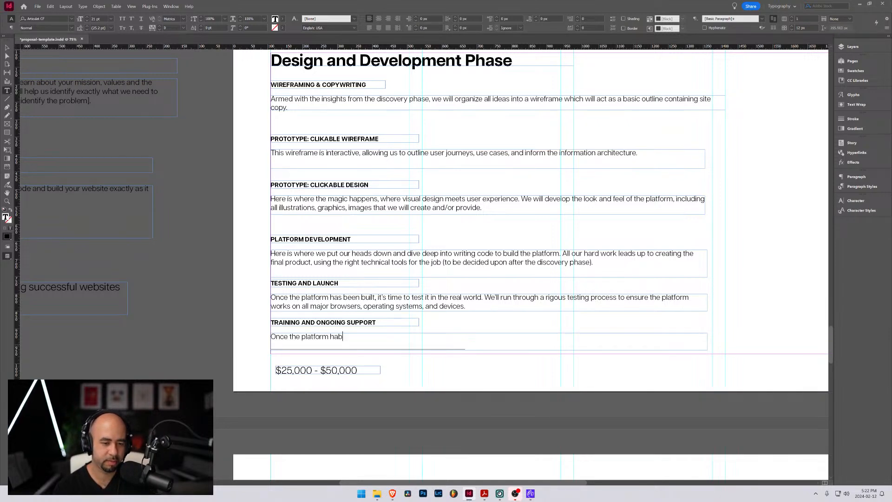
{"action": "key", "text": "BackSpace"}
{"action": "type", "text": "s been lau"}
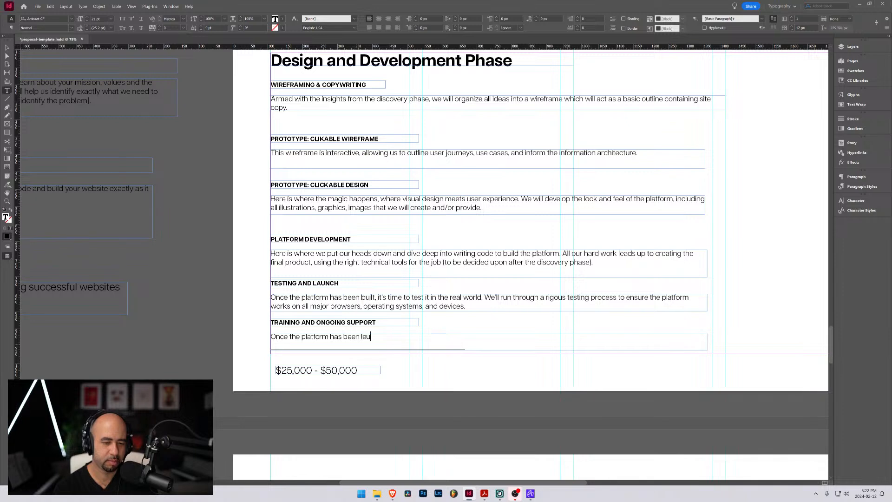
{"action": "type", "text": "nched, we'll"}
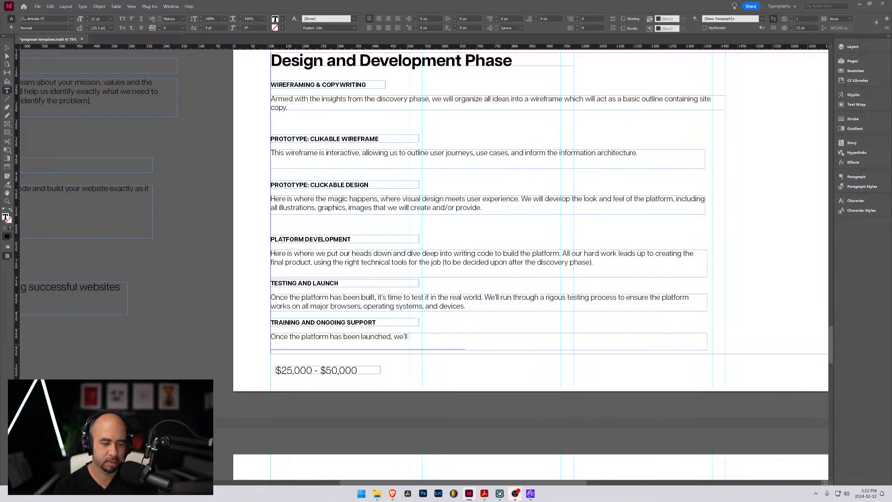
{"action": "type", "text": " provide"}
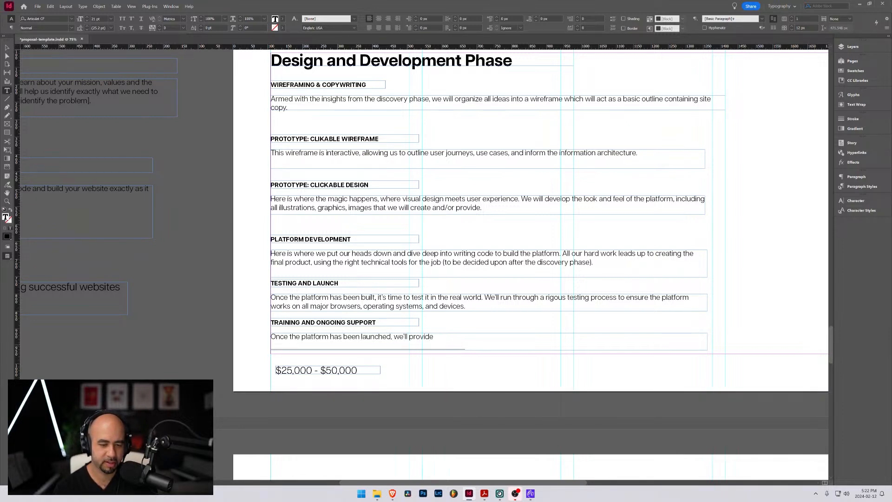
{"action": "type", "text": " the"}
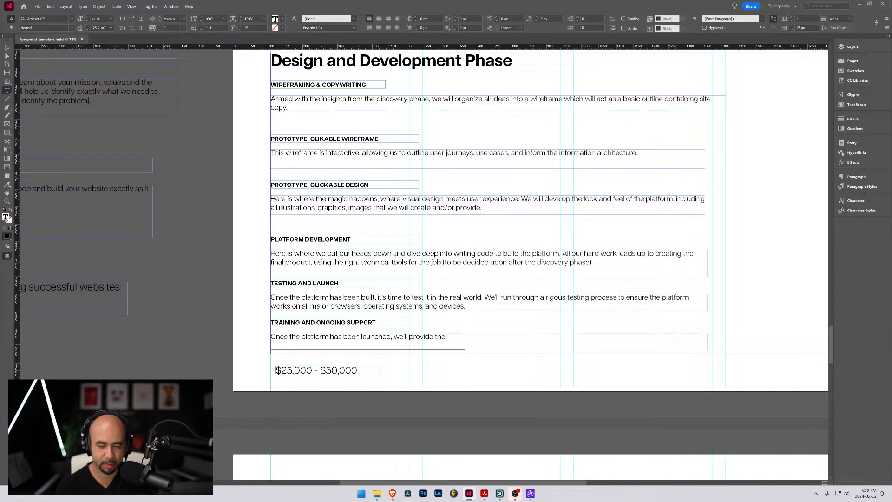
Continue the Training and Ongoing Support description with "training to the oppropriate staff on how"
{"action": "key", "text": "BackSpace"}
{"action": "key", "text": "BackSpace"}
{"action": "key", "text": "BackSpace"}
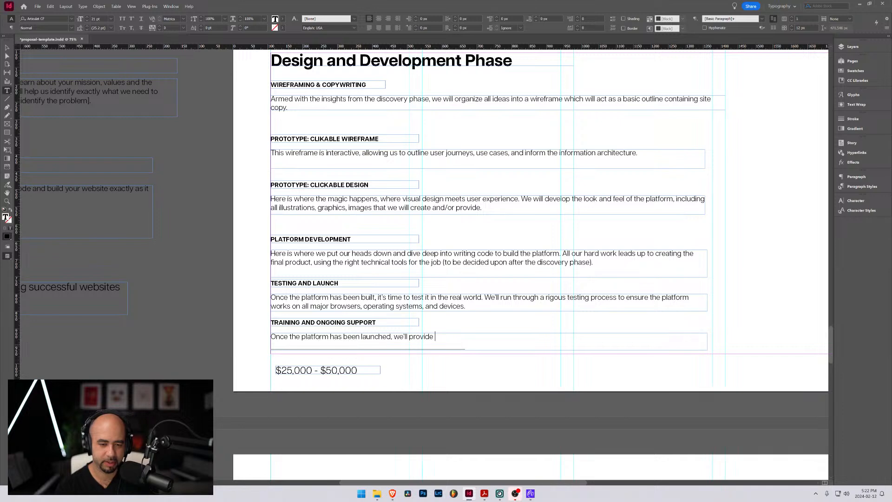
{"action": "type", "text": "training to the a"}
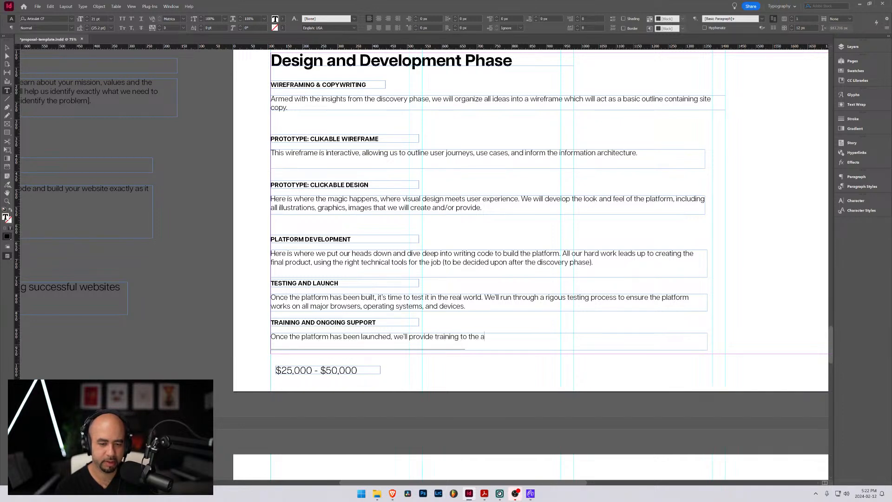
{"action": "key", "text": "BackSpace"}
{"action": "type", "text": "oppropriate a"}
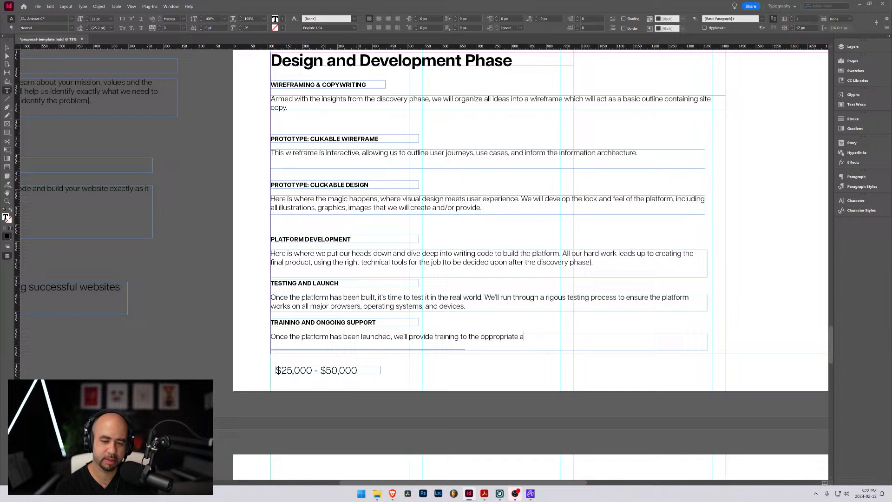
{"action": "key", "text": "BackSpace"}
{"action": "type", "text": "staff on how"}
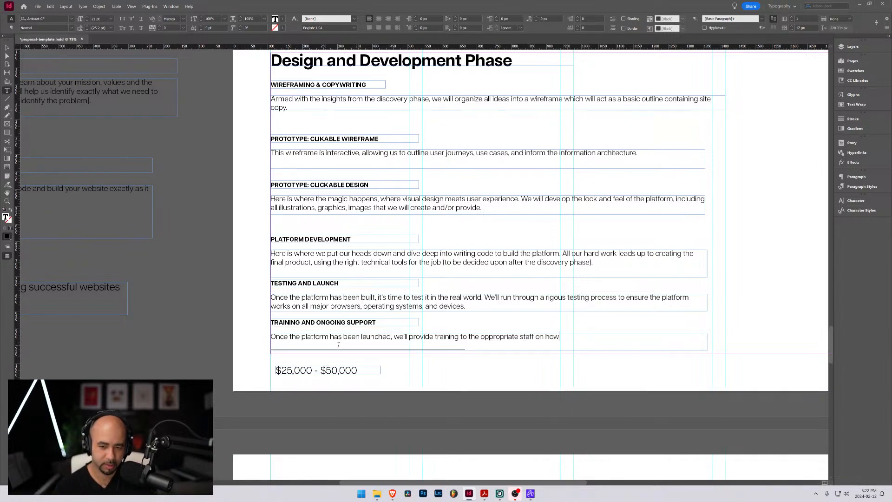
{"action": "type", "text": " to use and "}
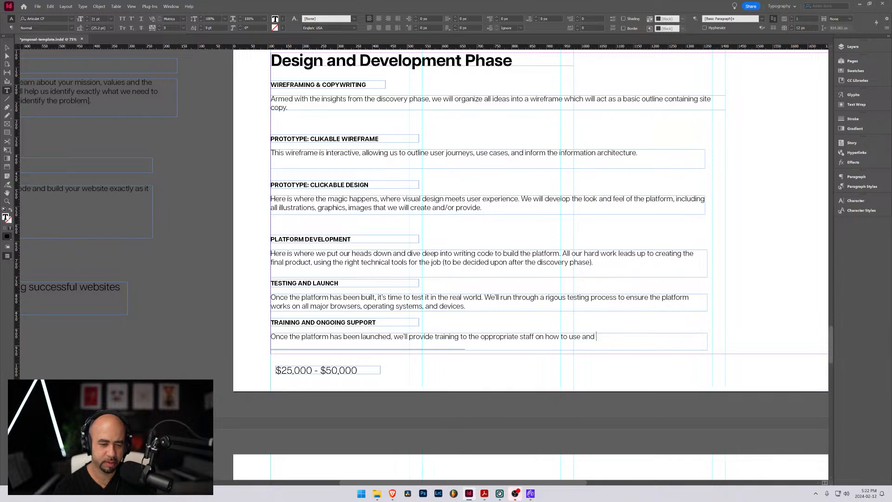
{"action": "type", "text": "update teh s"}
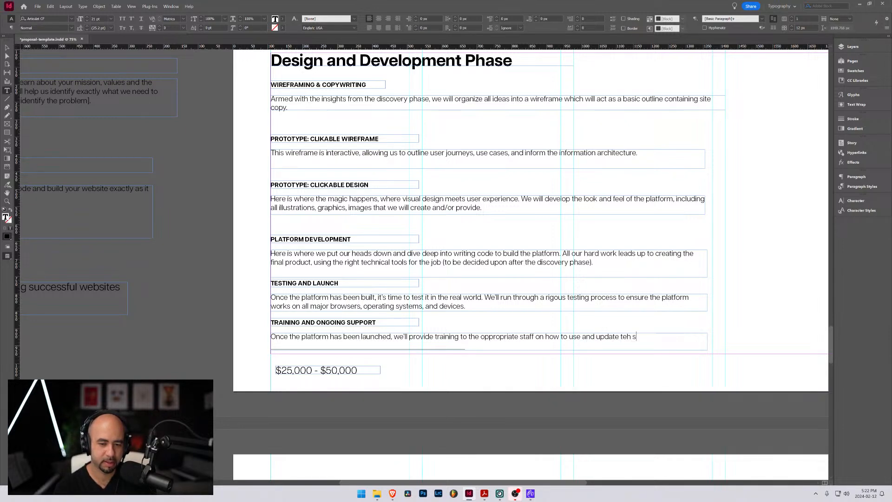
Finish the first sentence of the Training and Ongoing Support description with "to use and update the site."
{"action": "key", "text": "BackSpace"}
{"action": "key", "text": "BackSpace"}
{"action": "key", "text": "BackSpace"}
{"action": "key", "text": "BackSpace"}
{"action": "type", "text": "he site."}
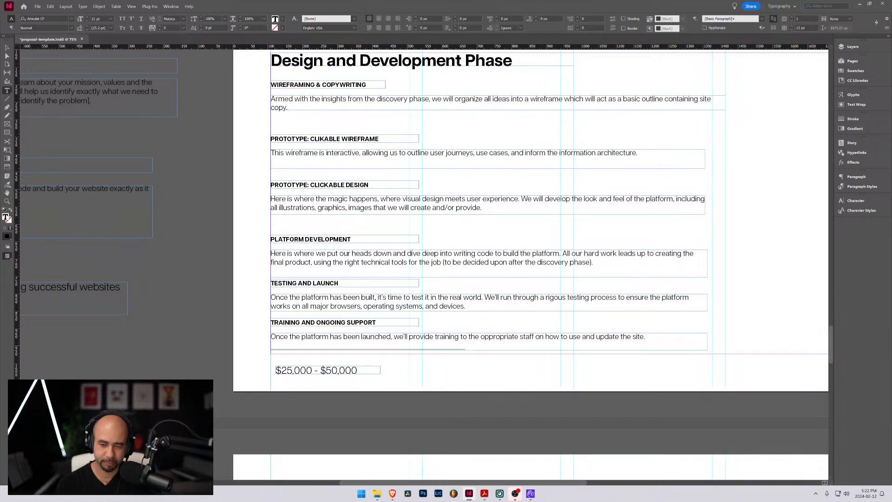
Start a second sentence in the Training and Ongoing Support description with "The level of ongoing support"
{"action": "type", "text": "The "}
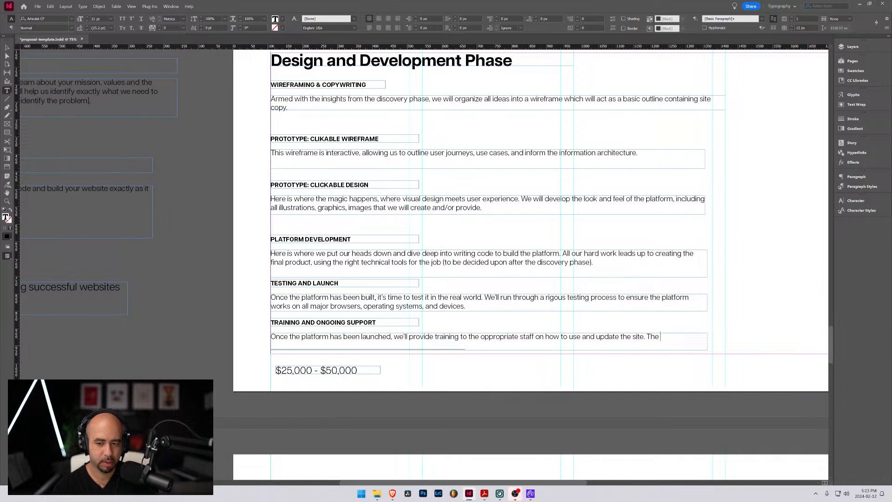
{"action": "type", "text": "level of on"}
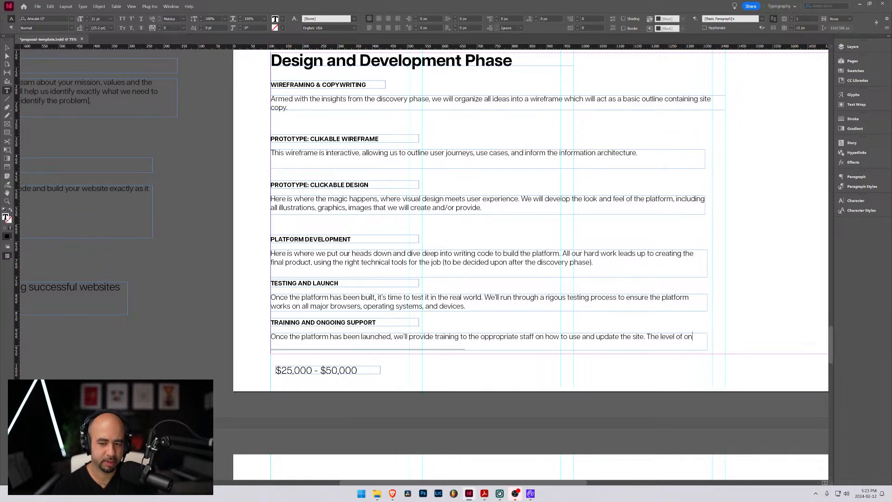
{"action": "type", "text": "going support "}
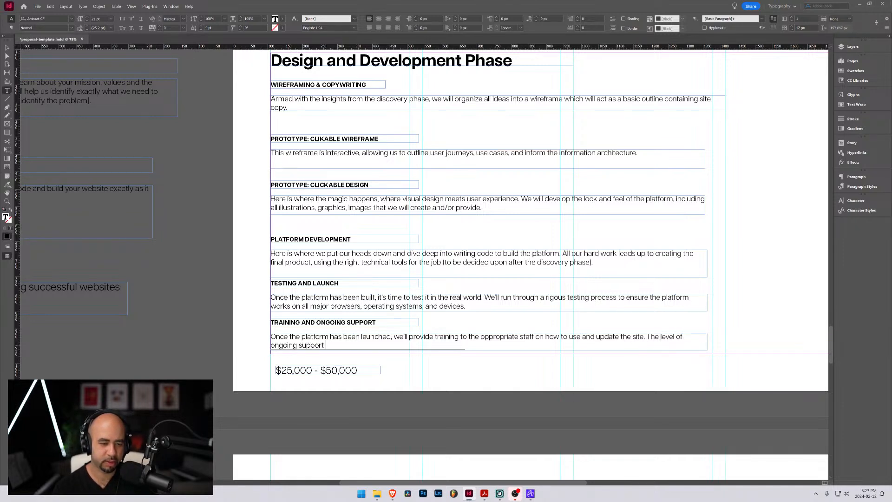
{"action": "type", "text": "will"}
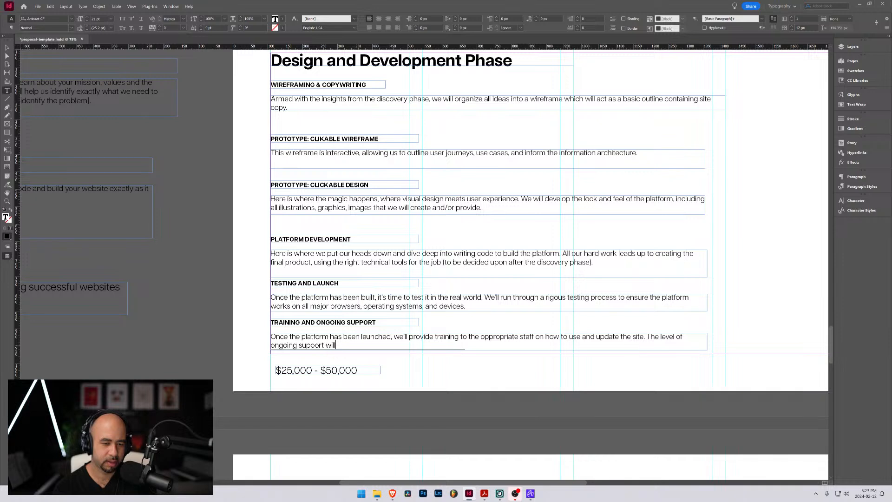
{"action": "type", "text": " be"}
{"action": "key", "text": "BackSpace"}
{"action": "key", "text": "BackSpace"}
{"action": "key", "text": "BackSpace"}
{"action": "key", "text": "BackSpace"}
{"action": "key", "text": "BackSpace"}
{"action": "key", "text": "BackSpace"}
{"action": "key", "text": "BackSpace"}
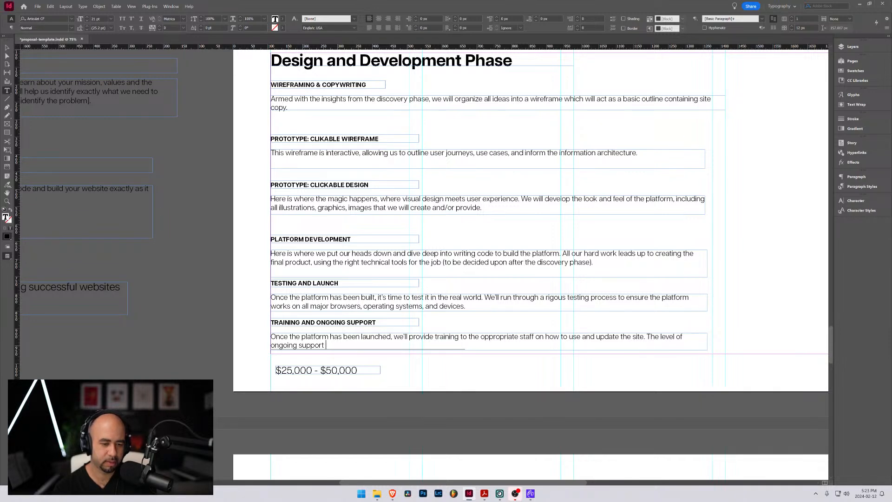
Continue the ongoing support sentence with "need will be dependent on the"
{"action": "type", "text": "need will be depen"}
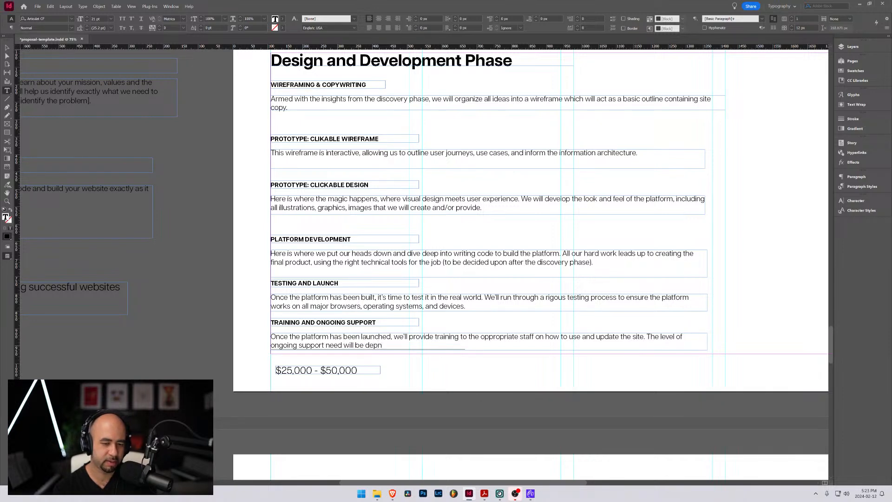
{"action": "key", "text": "BackSpace"}
{"action": "type", "text": "endent on the "}
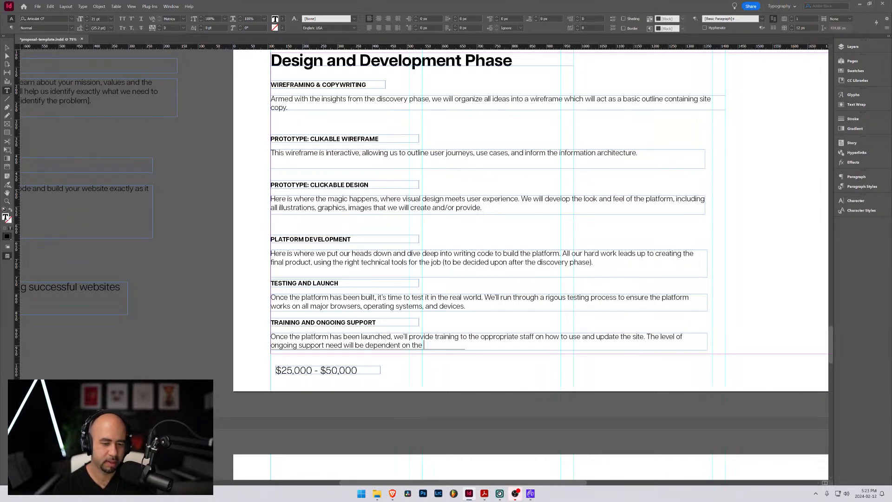
{"action": "type", "text": "complexit"}
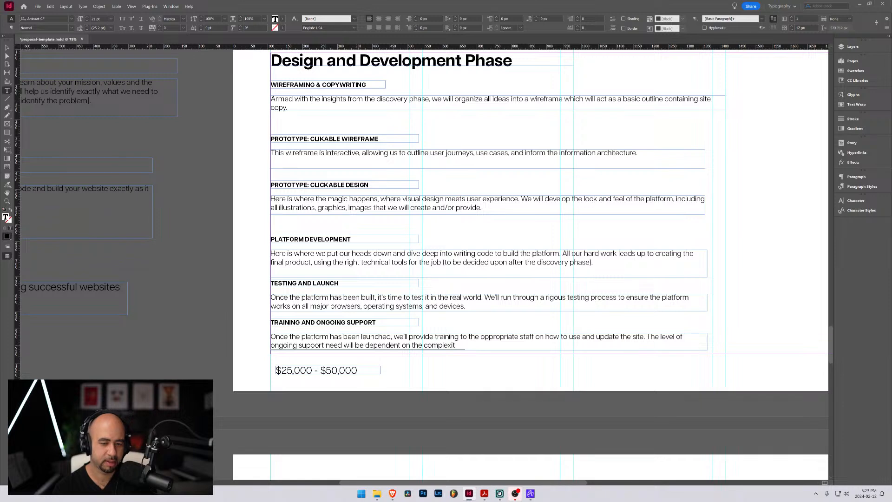
{"action": "type", "text": "y of the platform that will"}
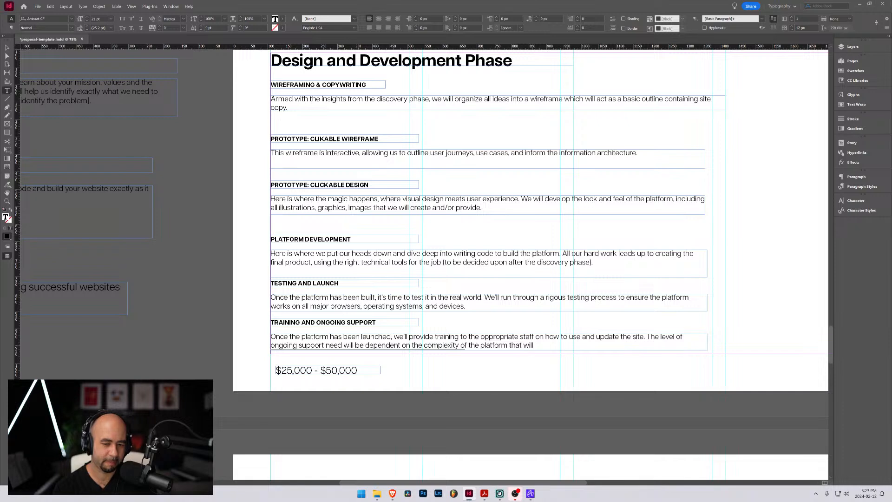
Add "complexity of the platform" to the ongoing support sentence, removing the extra words "that will"
{"action": "key", "text": "BackSpace"}
{"action": "key", "text": "BackSpace"}
{"action": "key", "text": "BackSpace"}
{"action": "key", "text": "BackSpace"}
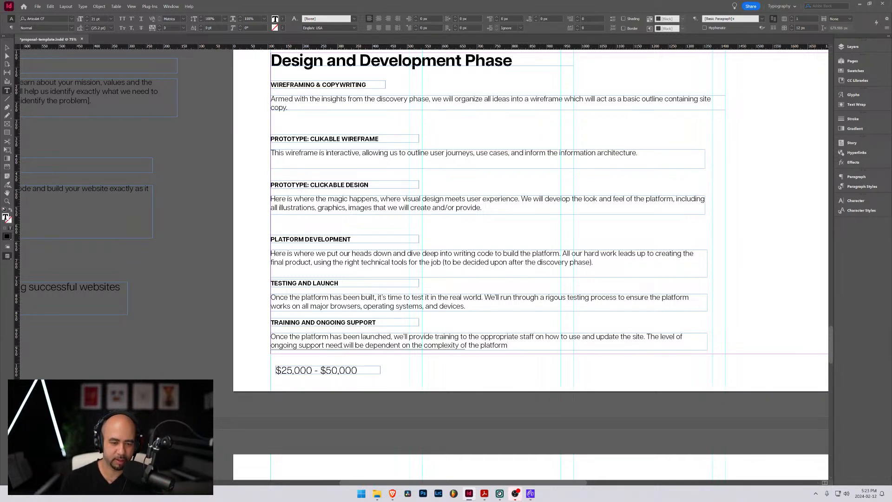
Correct "need" to "needed" in the ongoing support sentence and end it with a period after "platform"
{"action": "left_click", "coordinate": [349, 345]}
{"action": "type", "text": "ed"}
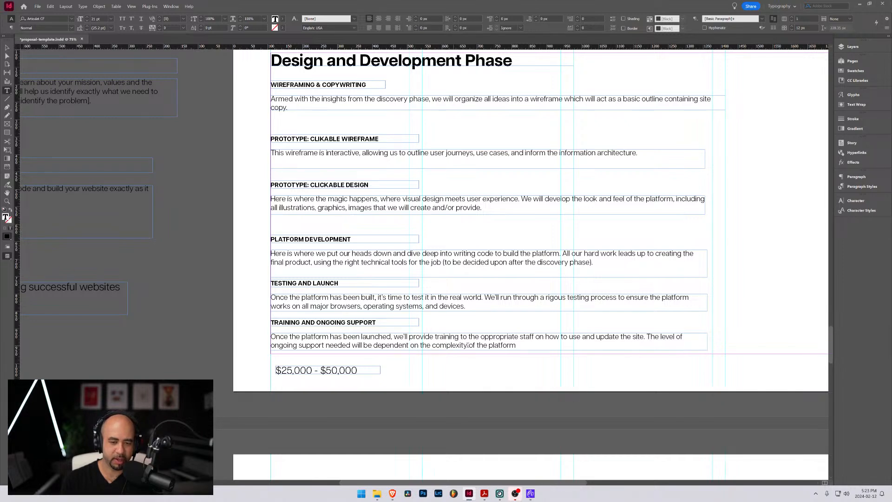
{"action": "left_click", "coordinate": [518, 345]}
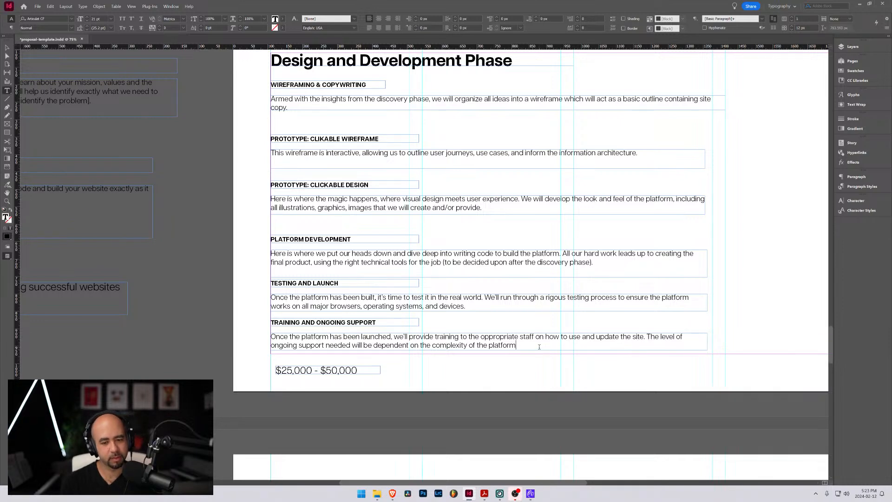
{"action": "type", "text": "that"}
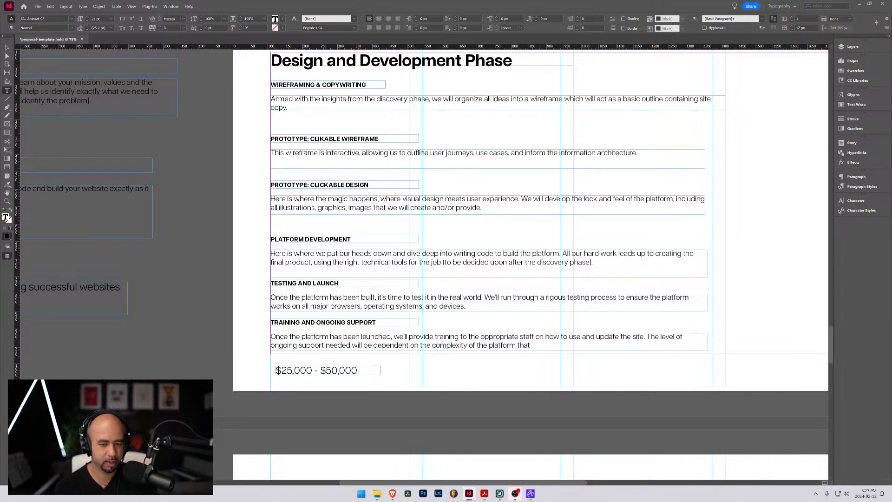
{"action": "key", "text": "BackSpace"}
{"action": "key", "text": "BackSpace"}
{"action": "key", "text": "BackSpace"}
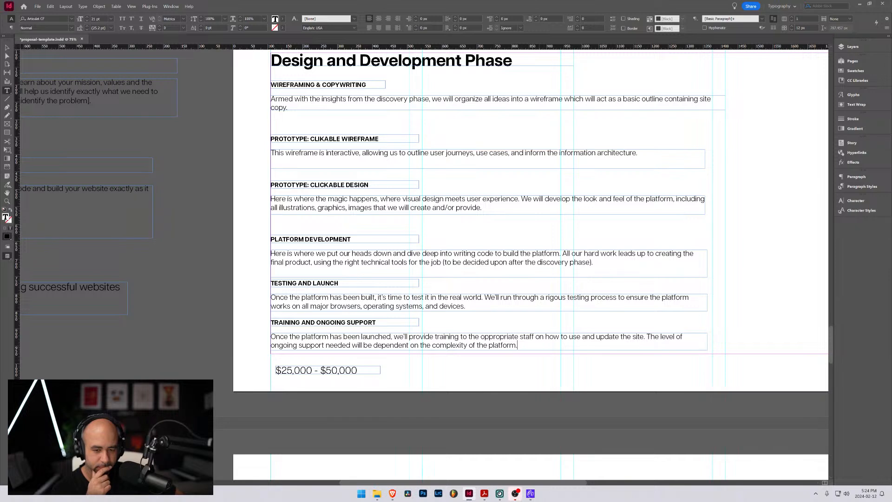
Try extending the ongoing support sentence with "and will" after "platform", delete the addition and leave text editing
{"action": "key", "text": "Left"}
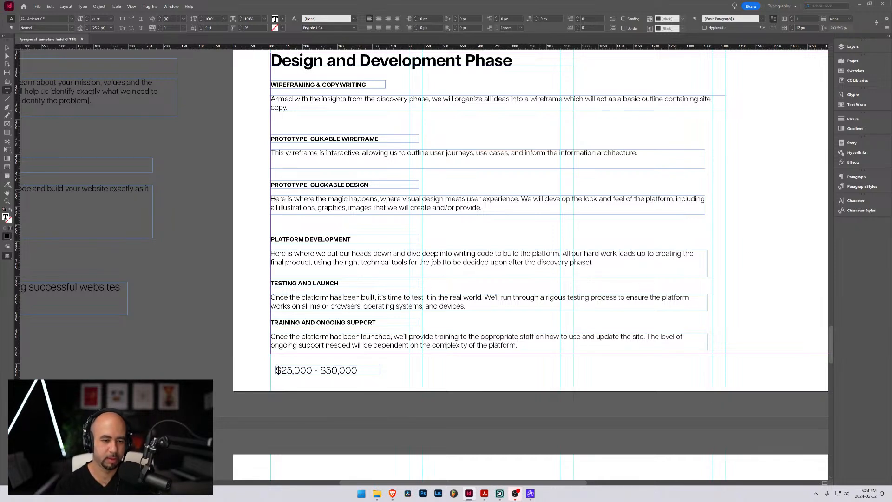
{"action": "type", "text": "and will"}
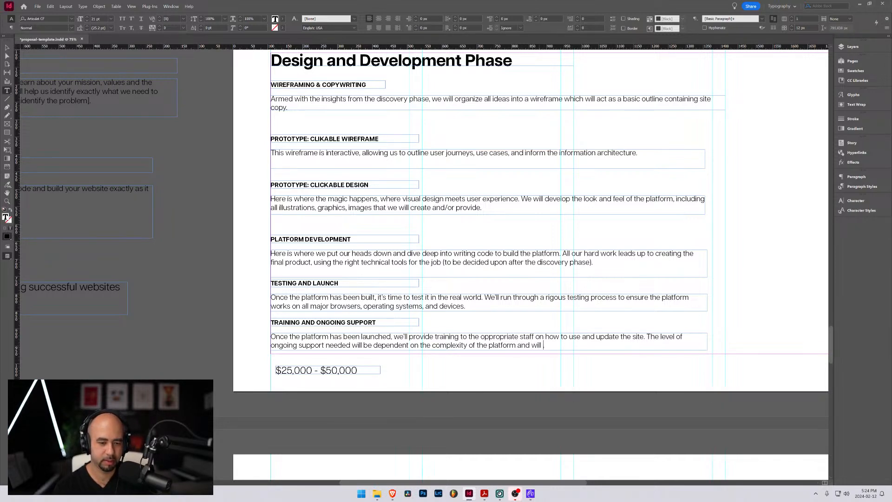
{"action": "key", "text": "BackSpace"}
{"action": "key", "text": "BackSpace"}
{"action": "key", "text": "BackSpace"}
{"action": "key", "text": "BackSpace"}
{"action": "key", "text": "BackSpace"}
{"action": "key", "text": "BackSpace"}
{"action": "key", "text": "BackSpace"}
{"action": "key", "text": "BackSpace"}
{"action": "key", "text": "BackSpace"}
{"action": "key", "text": "BackSpace"}
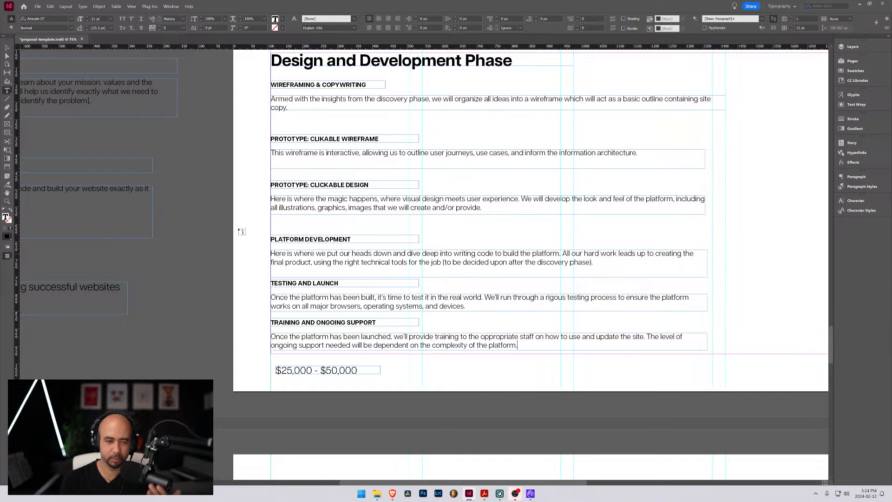
{"action": "key", "text": "Escape"}
{"action": "scroll", "coordinate": [279, 183], "scroll_direction": "up", "scroll_amount": 2}
{"action": "scroll", "coordinate": [279, 183], "scroll_direction": "up", "scroll_amount": 4}
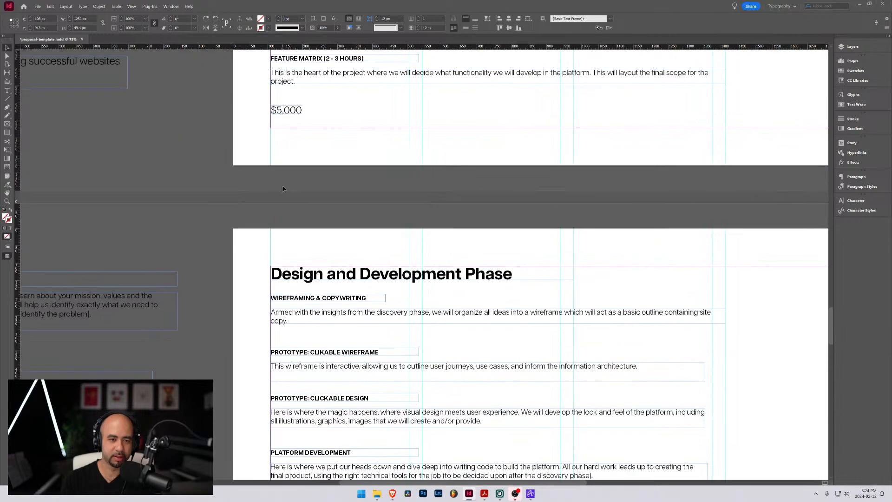
{"action": "scroll", "coordinate": [283, 186], "scroll_direction": "down", "scroll_amount": 12}
{"action": "scroll", "coordinate": [283, 189], "scroll_direction": "down", "scroll_amount": 3}
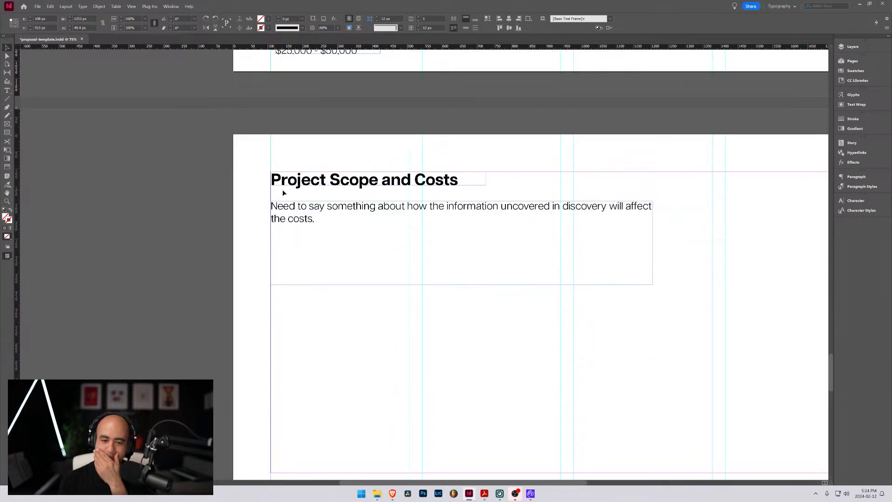
{"action": "scroll", "coordinate": [282, 189], "scroll_direction": "up", "scroll_amount": 13}
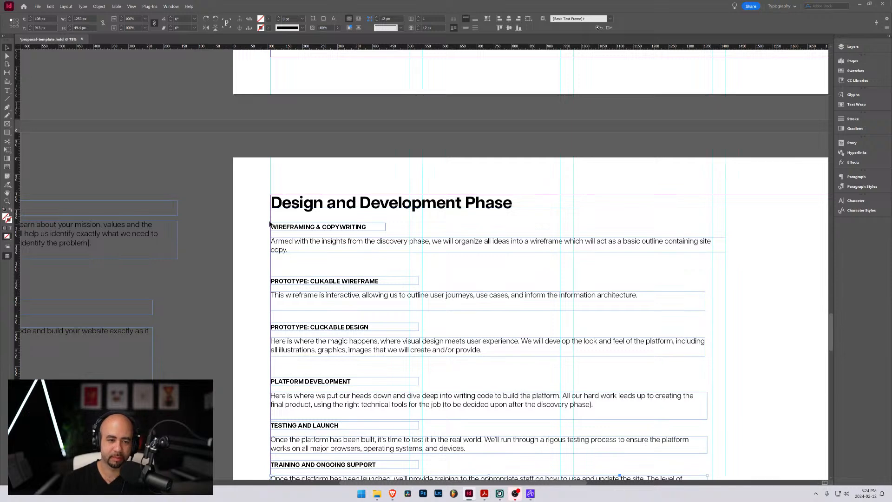
Move the Prototype: Clikable Wireframe heading and description up to about 60 px below the Wireframing & Copywriting description
{"action": "left_click_drag", "start_coordinate": [256, 267], "coordinate": [292, 278]}
{"action": "scroll", "coordinate": [249, 282], "scroll_direction": "down", "scroll_amount": 5}
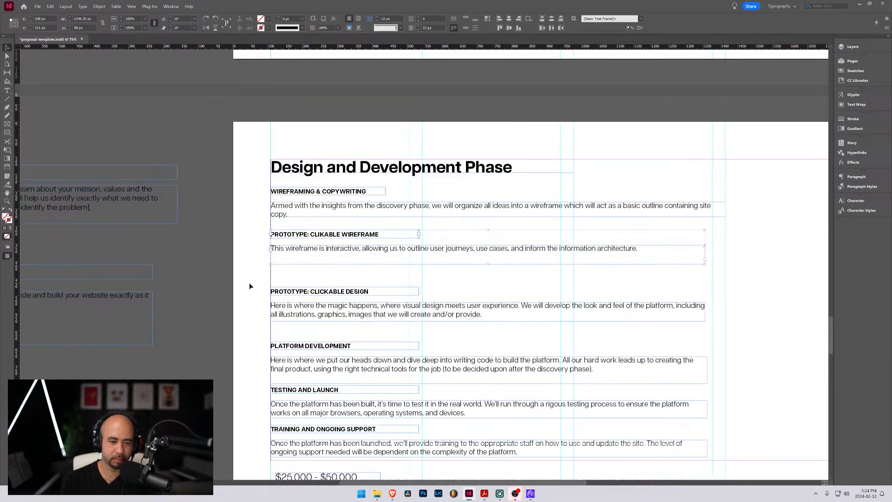
{"action": "scroll", "coordinate": [249, 282], "scroll_direction": "up", "scroll_amount": 3}
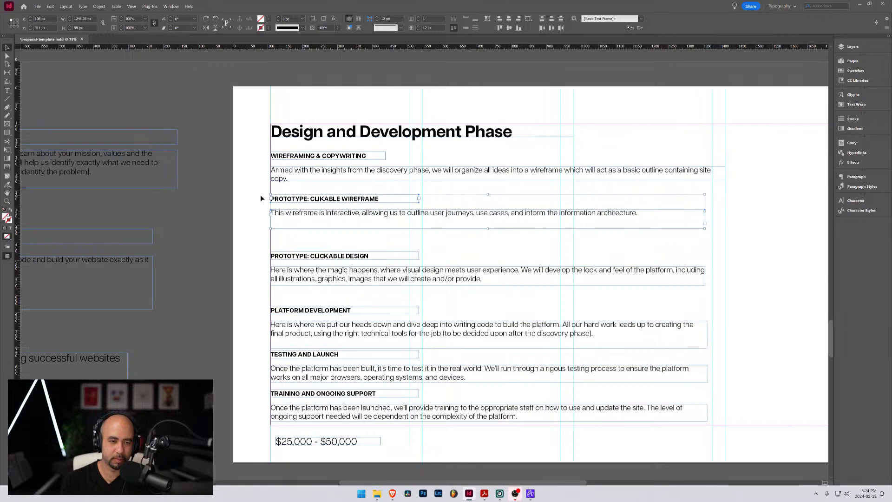
{"action": "left_click_drag", "start_coordinate": [261, 195], "coordinate": [302, 207]}
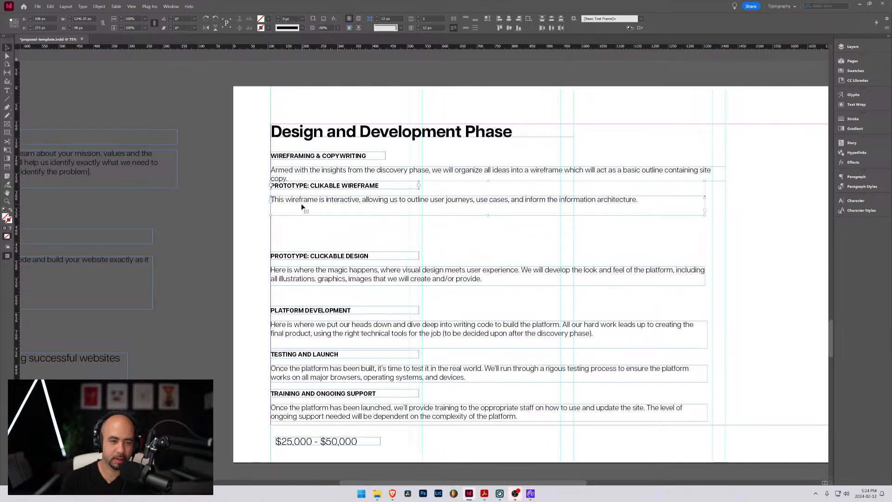
{"action": "key", "text": "shift+Down"}
{"action": "key", "text": "shift+Down"}
{"action": "key", "text": "shift+Down"}
{"action": "key", "text": "shift+Down"}
{"action": "key", "text": "shift+Down"}
{"action": "key", "text": "shift+Down"}
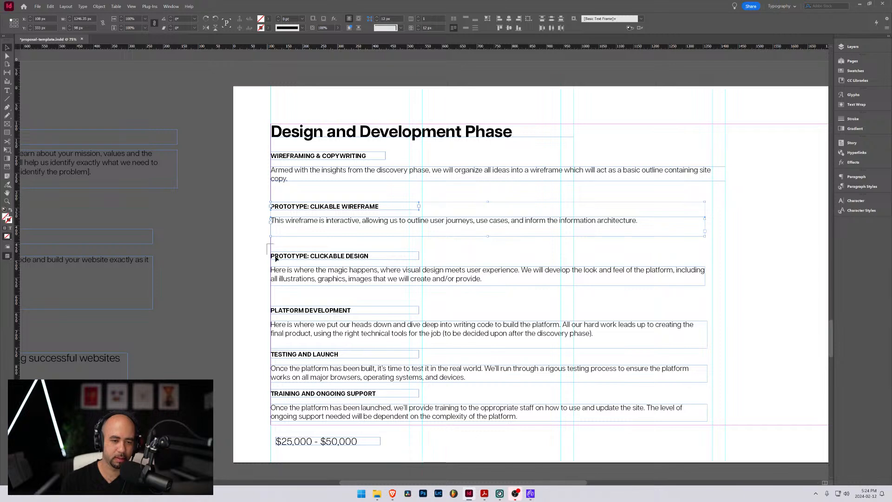
Reposition the Prototype: Clickable Design and Platform Development sections, each about 60 px below the preceding section's description frame
{"action": "left_click_drag", "start_coordinate": [267, 244], "coordinate": [305, 268]}
{"action": "key", "text": "shift+Down"}
{"action": "key", "text": "shift+Down"}
{"action": "key", "text": "shift+Down"}
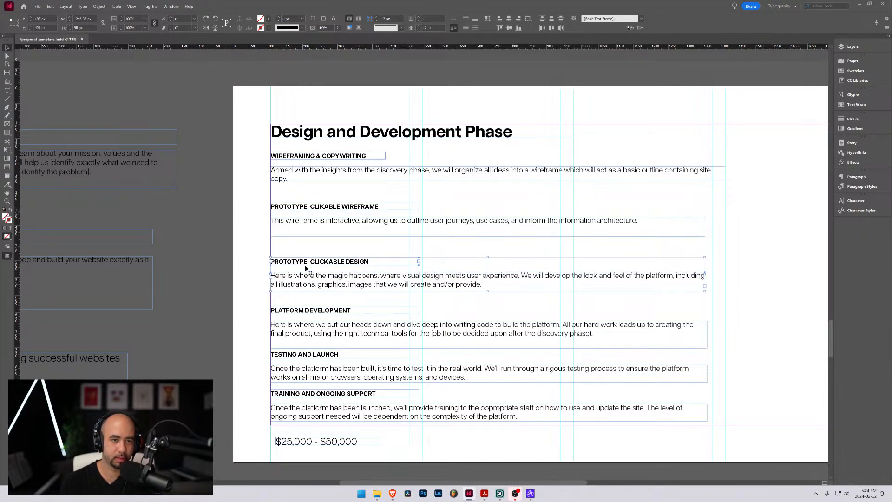
{"action": "left_click_drag", "start_coordinate": [263, 301], "coordinate": [300, 316]}
{"action": "key", "text": "shift+Down"}
{"action": "key", "text": "shift+Down"}
{"action": "key", "text": "shift+Down"}
{"action": "key", "text": "shift+Down"}
{"action": "key", "text": "shift+Down"}
{"action": "key", "text": "shift+Down"}
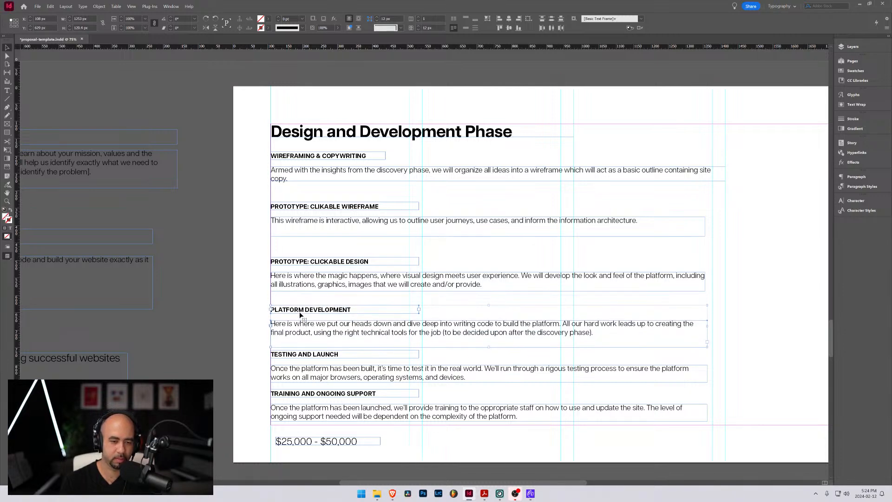
Move all sections from Prototype: Clikable Wireframe through Training and Ongoing Support up together by 20 px
{"action": "scroll", "coordinate": [280, 309], "scroll_direction": "down", "scroll_amount": 3}
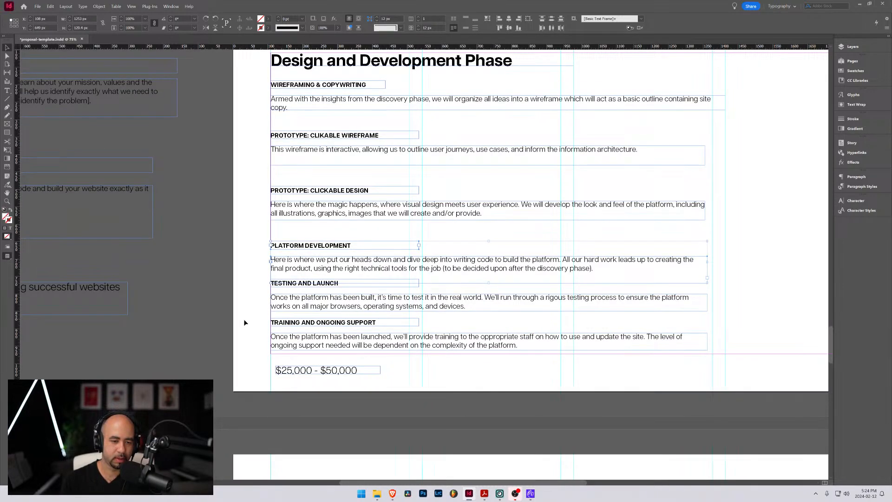
{"action": "scroll", "coordinate": [268, 307], "scroll_direction": "up", "scroll_amount": 5}
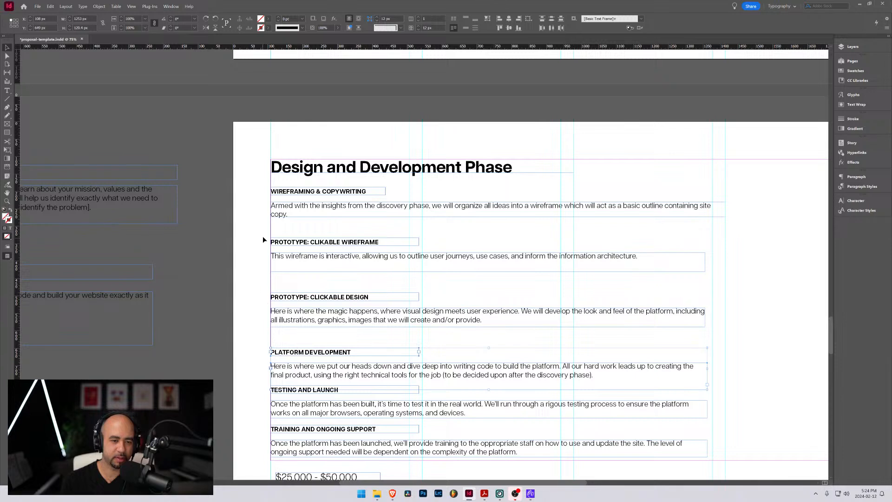
{"action": "left_click_drag", "start_coordinate": [264, 237], "coordinate": [379, 451]}
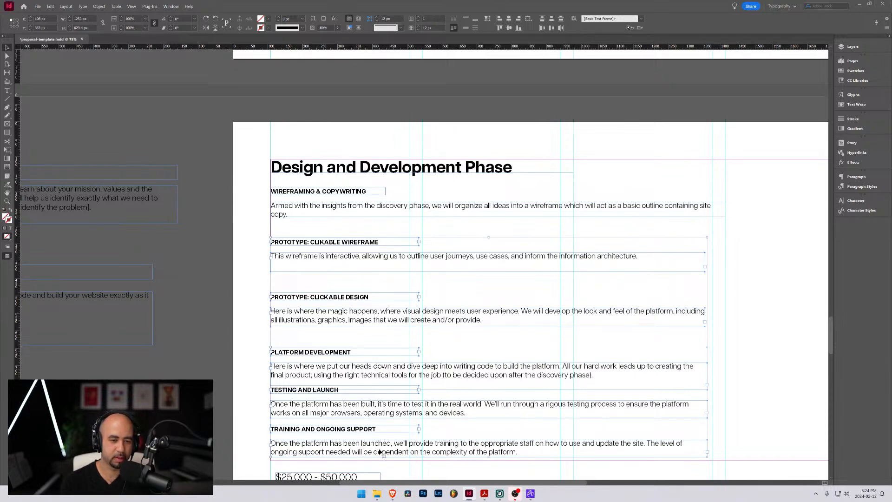
{"action": "key", "text": "shift+Up"}
{"action": "key", "text": "shift+Up"}
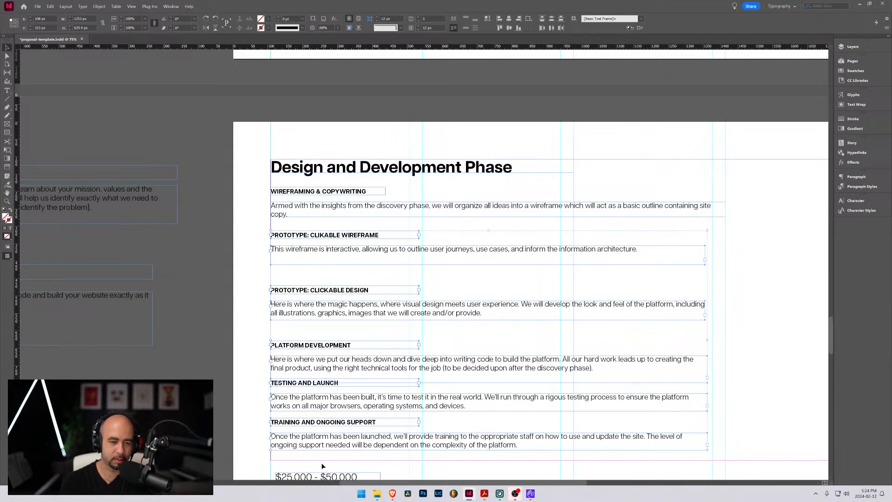
Move the Prototype: Clickable Design section up 20 px and the Platform Development section up 40 px
{"action": "left_click", "coordinate": [258, 286]}
{"action": "left_click_drag", "start_coordinate": [258, 279], "coordinate": [330, 321]}
{"action": "key", "text": "shift+Up"}
{"action": "key", "text": "shift+Up"}
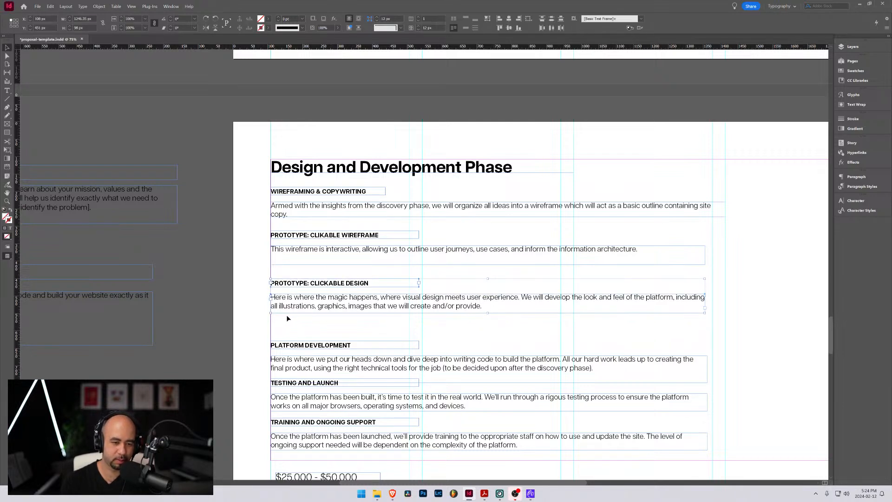
{"action": "left_click_drag", "start_coordinate": [263, 336], "coordinate": [321, 380]}
{"action": "key", "text": "shift+Up"}
{"action": "key", "text": "shift+Up"}
{"action": "key", "text": "shift+Up"}
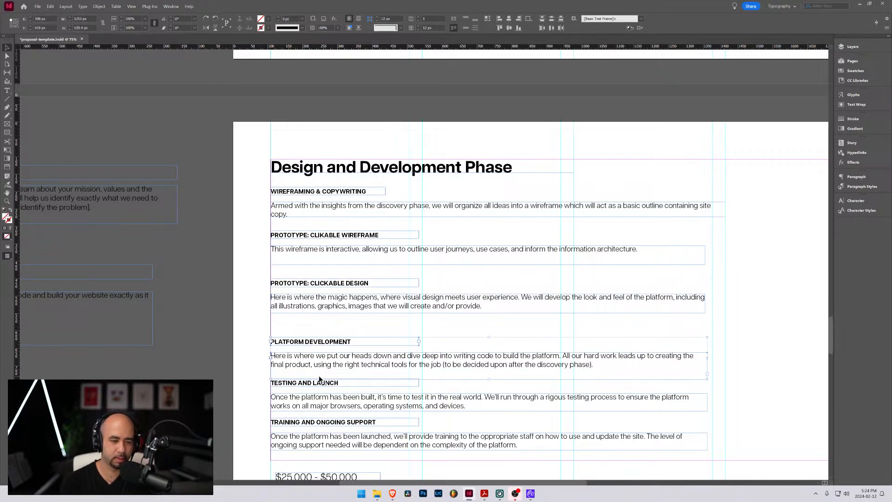
{"action": "key", "text": "shift+Up"}
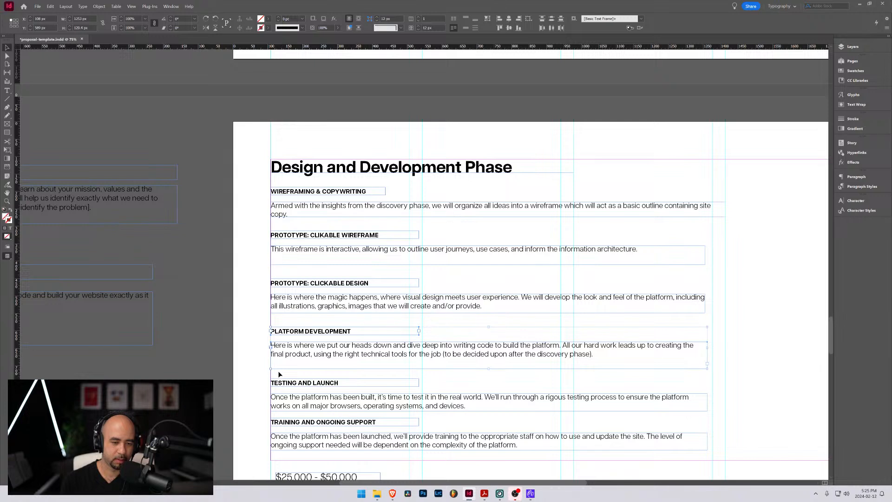
Fit the Clikable Wireframe description frame to its text and place the Prototype: Clickable Design section 50 px below it
{"action": "left_click", "coordinate": [292, 253]}
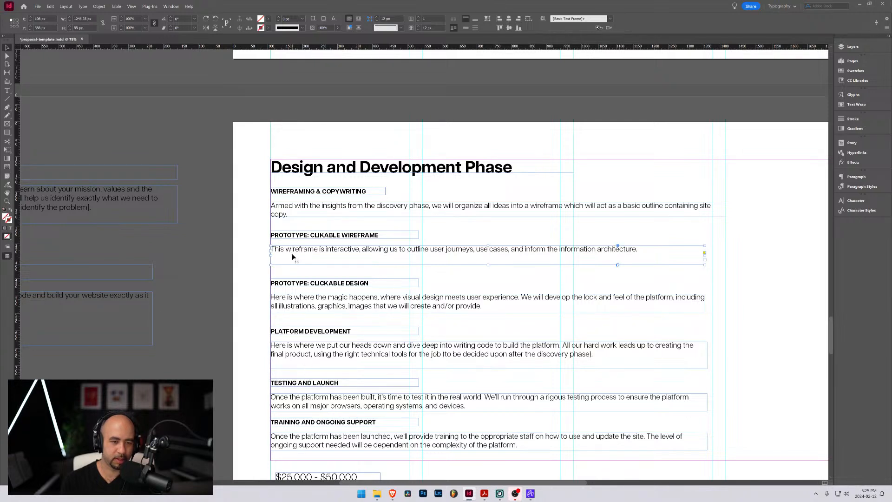
{"action": "key", "text": "ctrl+alt+c"}
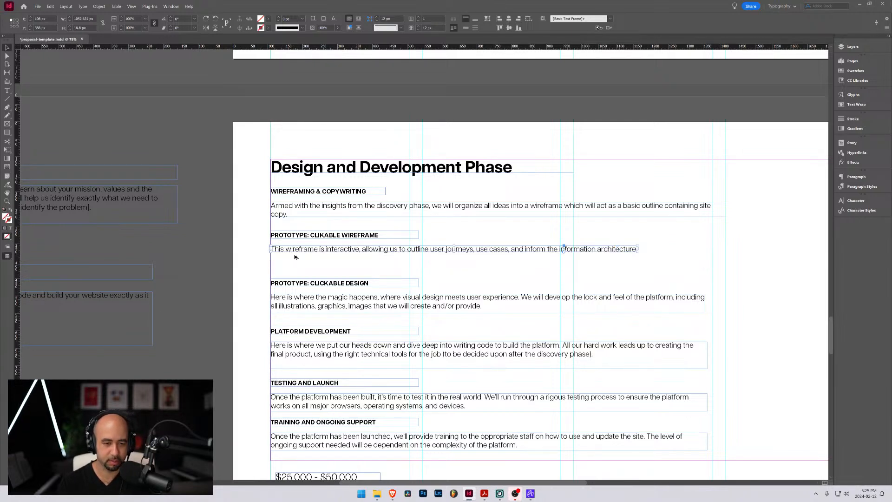
{"action": "left_click_drag", "start_coordinate": [264, 269], "coordinate": [305, 277]}
{"action": "key", "text": "shift+Down"}
{"action": "key", "text": "shift+Down"}
{"action": "key", "text": "shift+Down"}
{"action": "key", "text": "shift+Down"}
{"action": "key", "text": "shift+Down"}
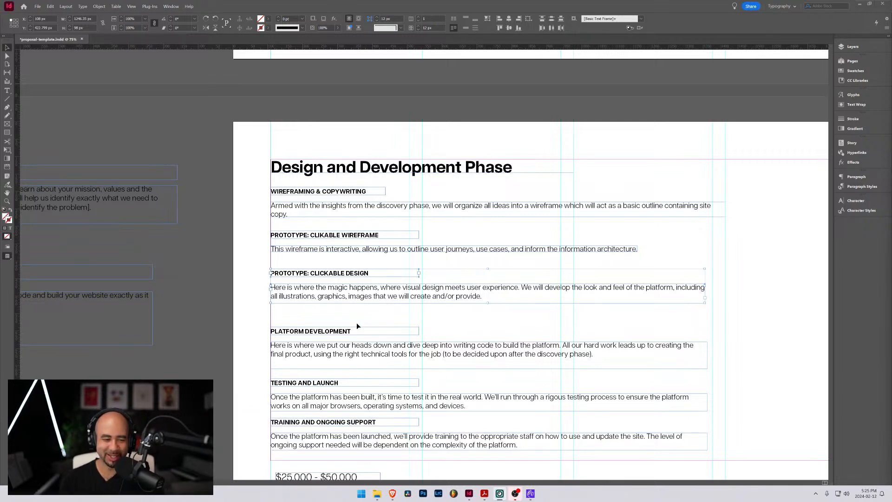
Fit the Clickable Design description frame to its text and place the Platform Development section 50 px below it
{"action": "left_click", "coordinate": [313, 297]}
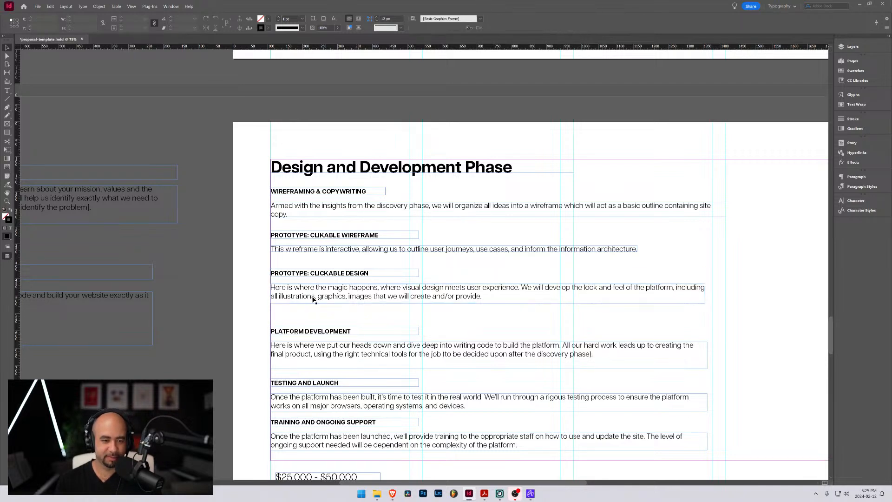
{"action": "key", "text": "ctrl+alt+c"}
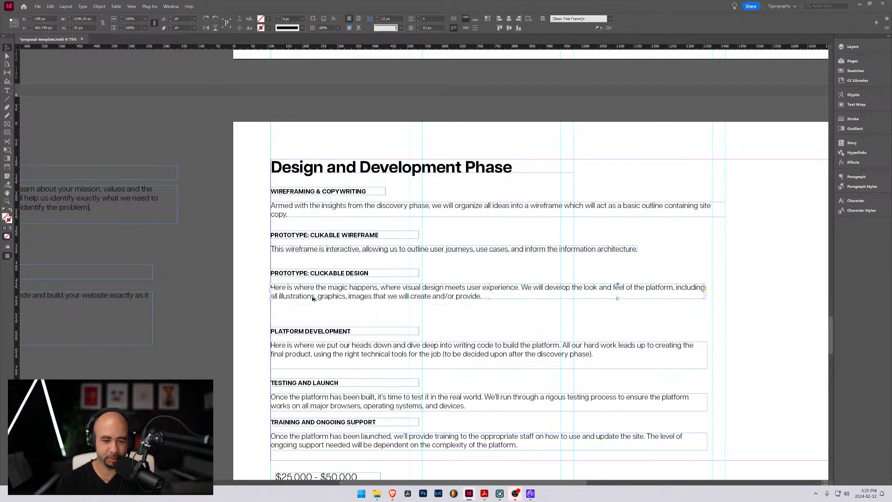
{"action": "left_click_drag", "start_coordinate": [260, 318], "coordinate": [314, 325]}
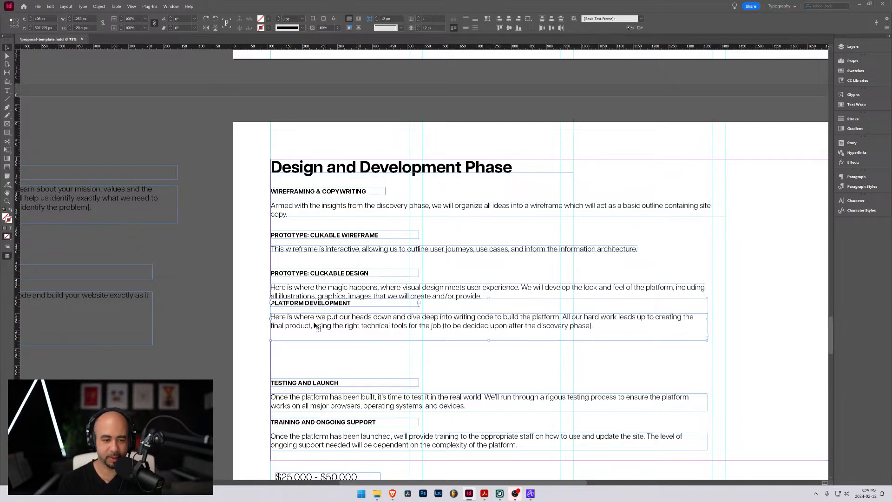
{"action": "key", "text": "shift+Down"}
{"action": "key", "text": "shift+Down"}
{"action": "key", "text": "shift+Down"}
{"action": "key", "text": "shift+Down"}
{"action": "key", "text": "shift+Down"}
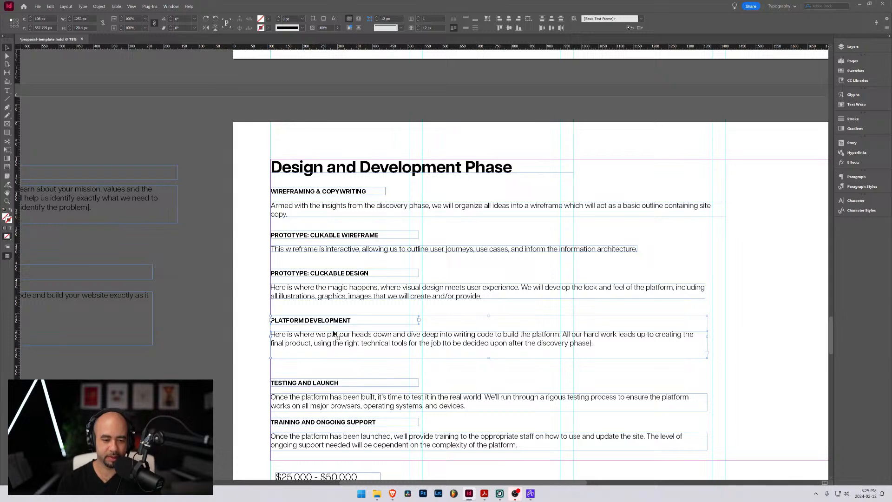
Fit the Platform Development description frame to its text and place the Testing and Launch section 50 px below it
{"action": "scroll", "coordinate": [265, 344], "scroll_direction": "down", "scroll_amount": 2}
{"action": "left_click", "coordinate": [298, 274]}
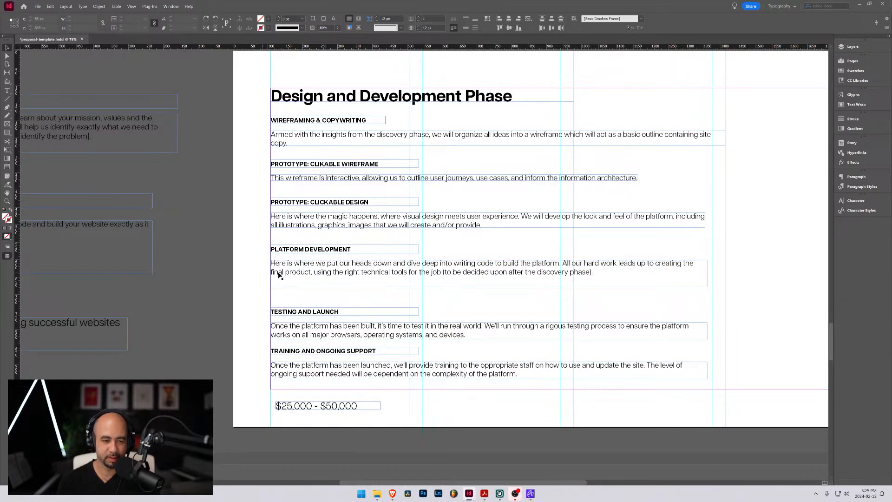
{"action": "key", "text": "ctrl+alt+c"}
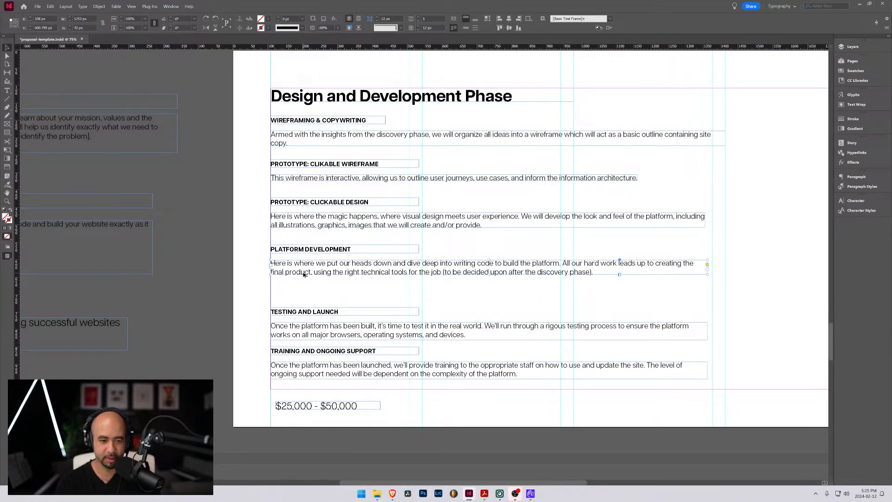
{"action": "left_click_drag", "start_coordinate": [264, 293], "coordinate": [313, 294]}
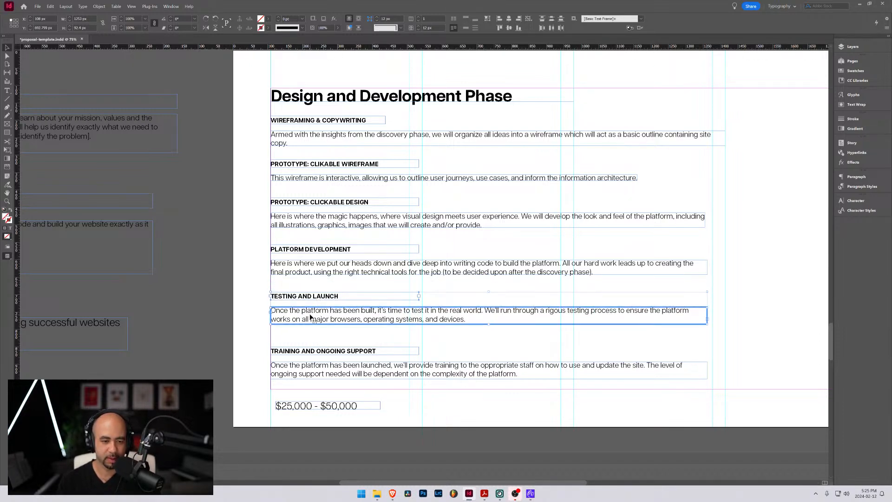
Fit the Testing and Launch and the Training and Ongoing Support description frames to their text
{"action": "left_click", "coordinate": [293, 317]}
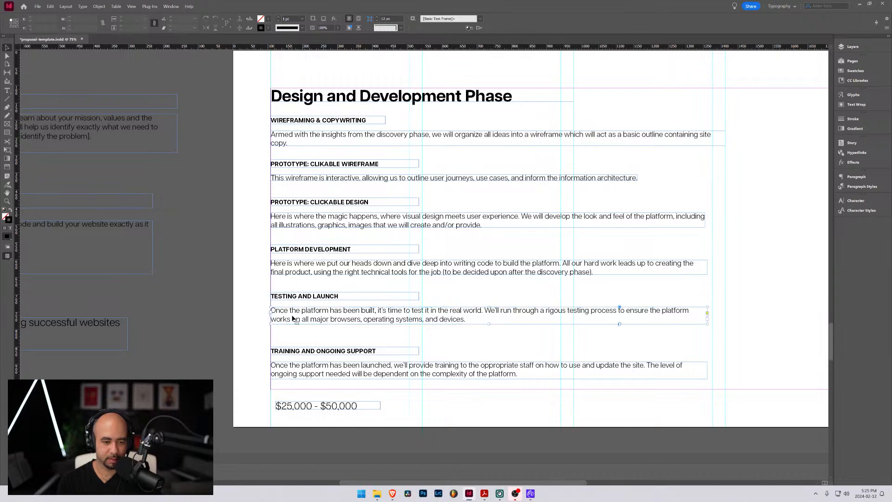
{"action": "left_click", "coordinate": [325, 371]}
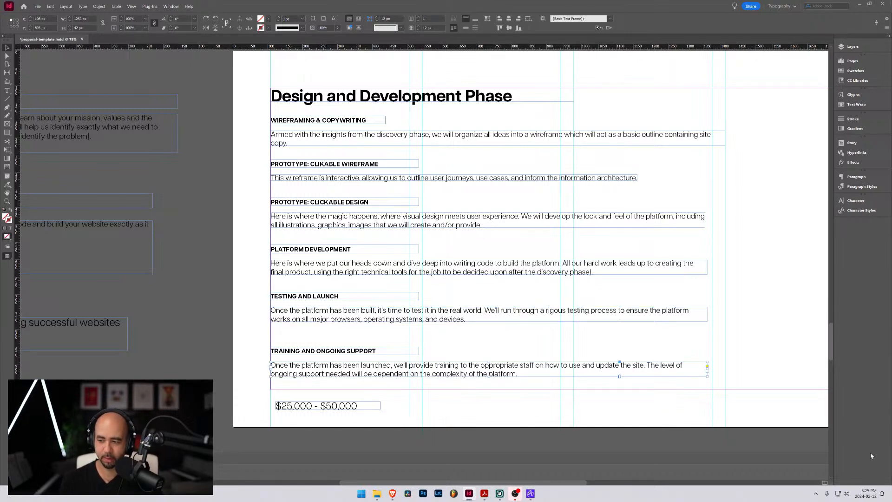
{"action": "key", "text": "alt+Tab"}
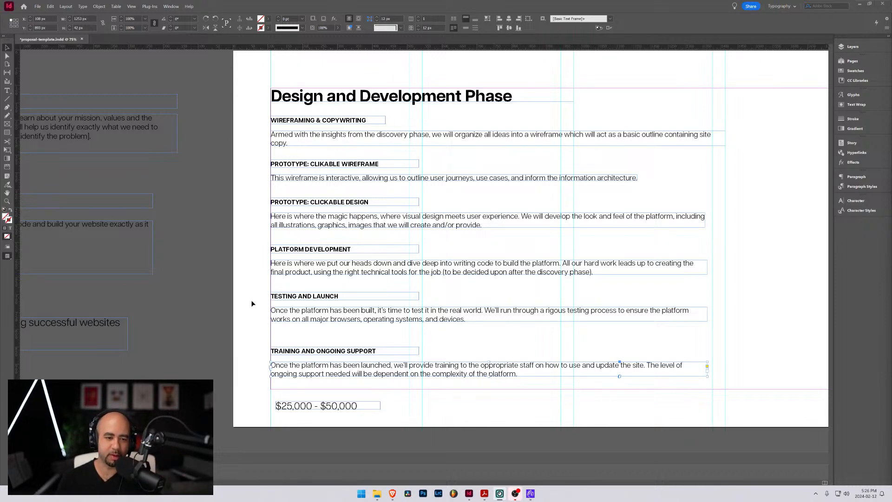
Try moving the Testing and Launch section up 40 px, and return it to its previous position
{"action": "left_click_drag", "start_coordinate": [263, 285], "coordinate": [323, 321]}
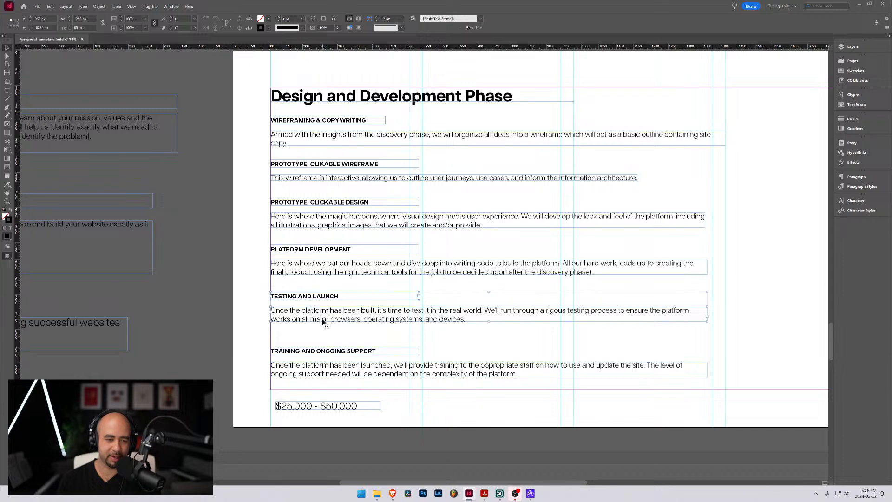
{"action": "key", "text": "shift+Up"}
{"action": "key", "text": "shift+Up"}
{"action": "key", "text": "shift+Up"}
{"action": "key", "text": "shift+Up"}
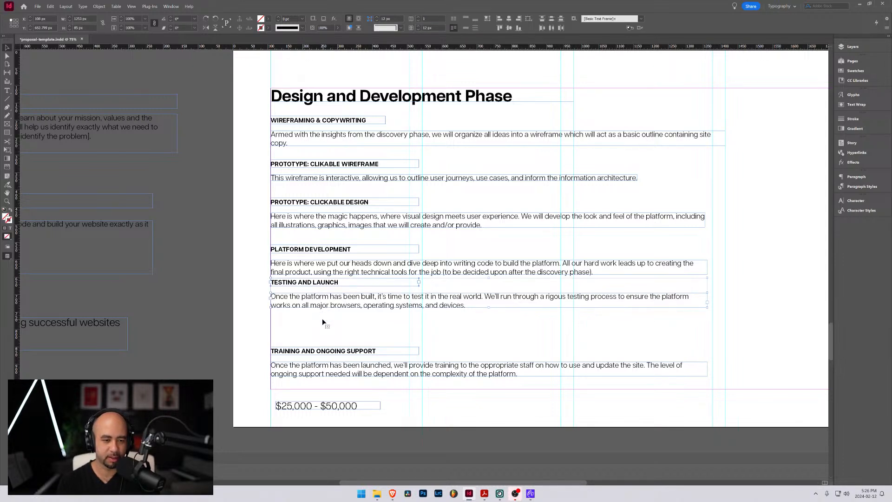
{"action": "key", "text": "shift+Down"}
{"action": "key", "text": "shift+Down"}
{"action": "key", "text": "shift+Down"}
{"action": "key", "text": "shift+Down"}
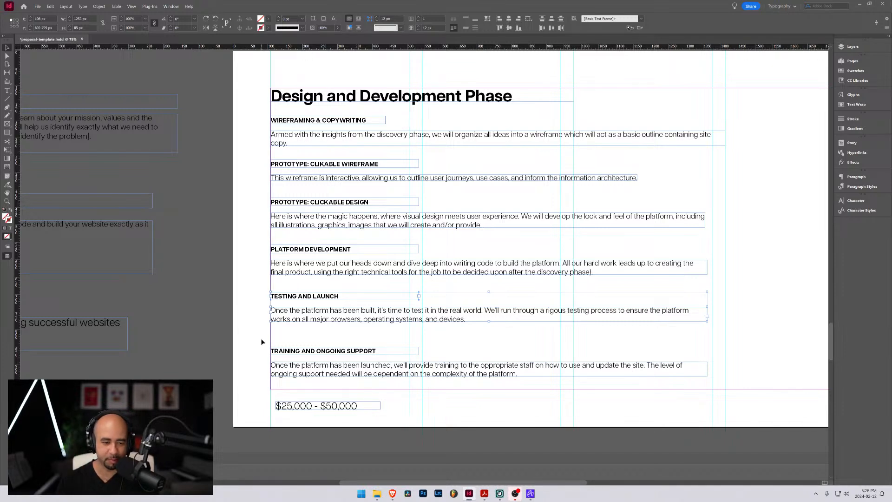
Move the Training and Ongoing Support section up to 50 px below the Testing and Launch description
{"action": "left_click_drag", "start_coordinate": [261, 338], "coordinate": [323, 332]}
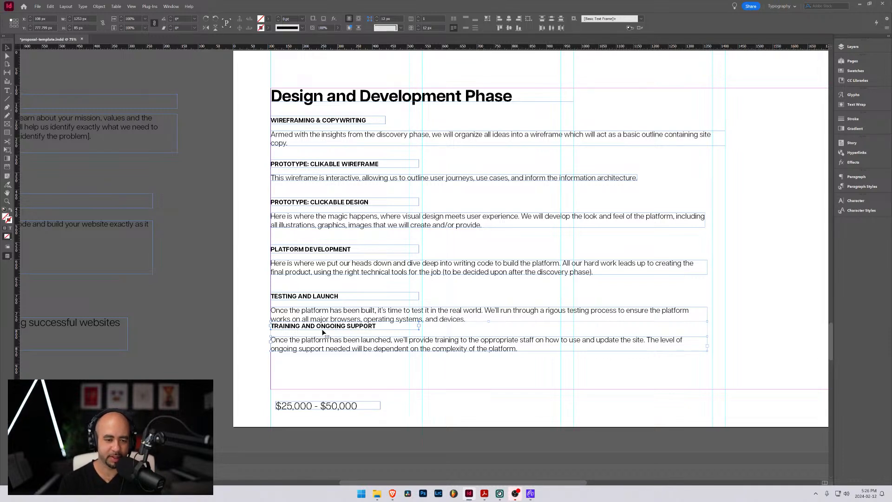
{"action": "key", "text": "shift+Down"}
{"action": "key", "text": "shift+Down"}
{"action": "key", "text": "shift+Down"}
{"action": "key", "text": "shift+Down"}
{"action": "key", "text": "shift+Down"}
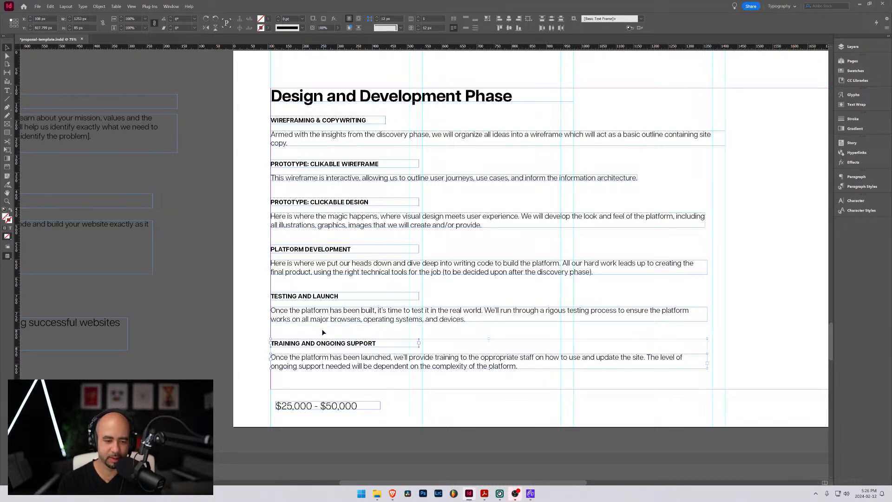
Move the $25,000 - $50,000 price range to the page's left margin, with its frame resting on the bottom margin
{"action": "left_click_drag", "start_coordinate": [303, 402], "coordinate": [305, 386]}
{"action": "left_click", "coordinate": [417, 389]}
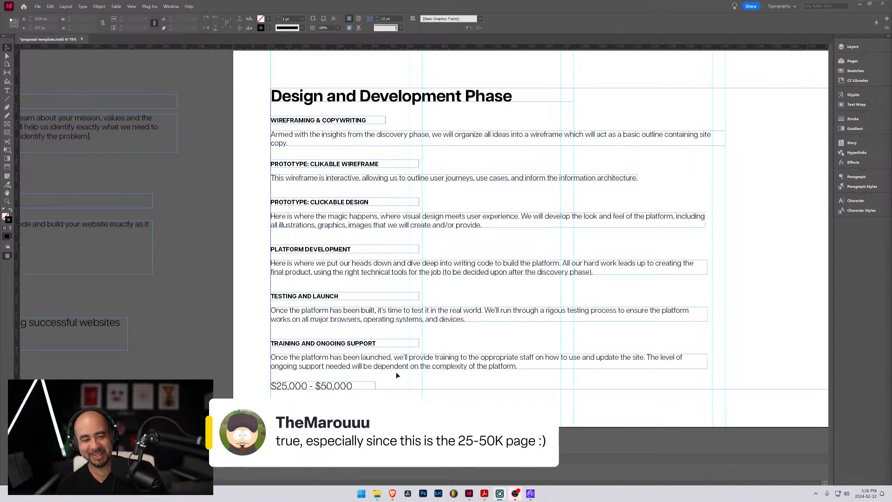
{"action": "left_click", "coordinate": [253, 344]}
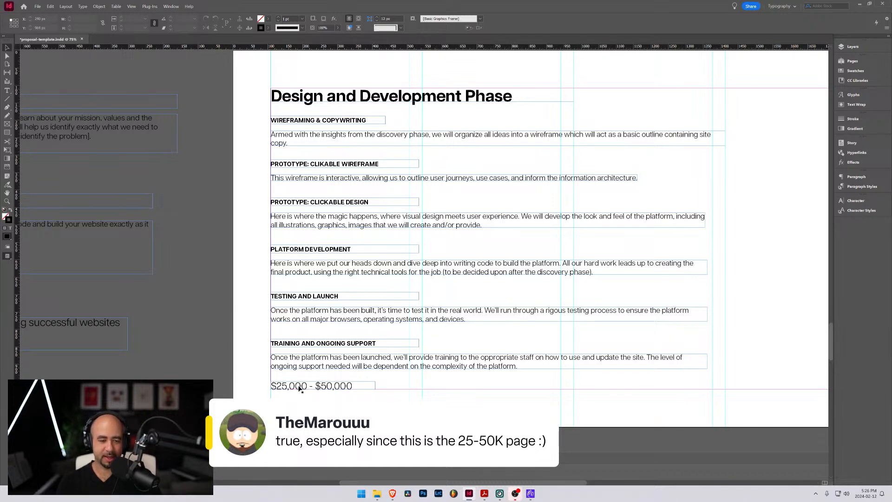
{"action": "scroll", "coordinate": [372, 379], "scroll_direction": "up", "scroll_amount": 5}
{"action": "scroll", "coordinate": [374, 371], "scroll_direction": "down", "scroll_amount": 6}
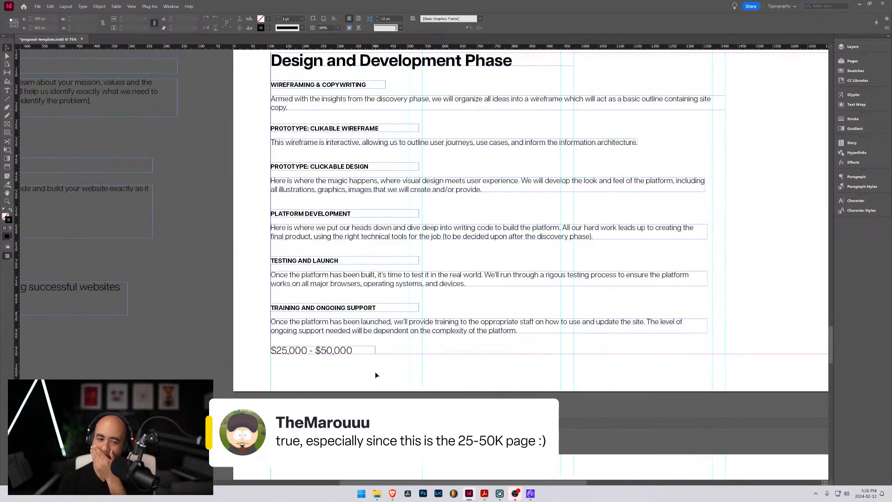
{"action": "scroll", "coordinate": [371, 358], "scroll_direction": "up", "scroll_amount": 4}
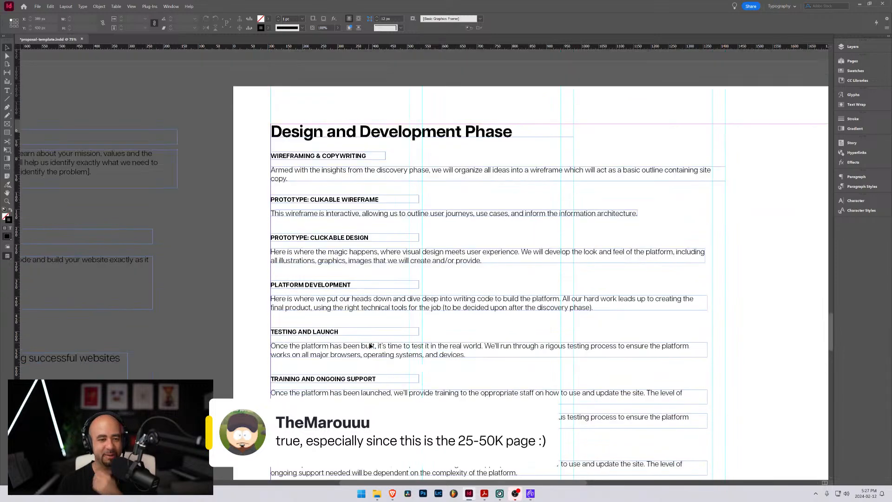
Change the Design and Development Phase price range to $25,000 - $75,000
{"action": "scroll", "coordinate": [369, 343], "scroll_direction": "down", "scroll_amount": 2}
{"action": "scroll", "coordinate": [369, 343], "scroll_direction": "down", "scroll_amount": 5}
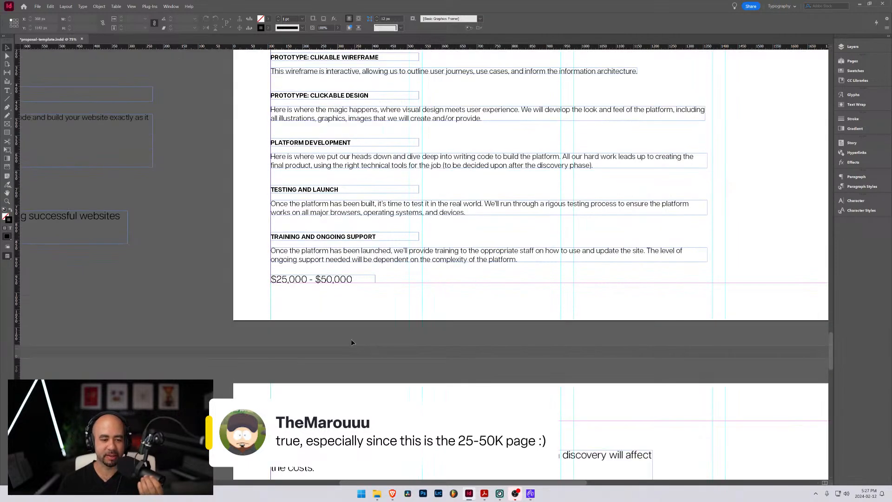
{"action": "double_click", "coordinate": [323, 279]}
{"action": "left_click_drag", "start_coordinate": [332, 280], "coordinate": [321, 279]}
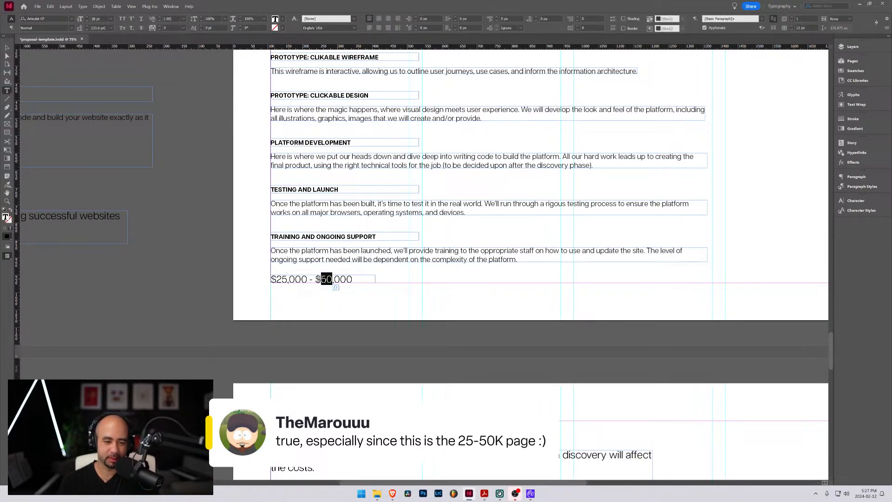
{"action": "type", "text": "75"}
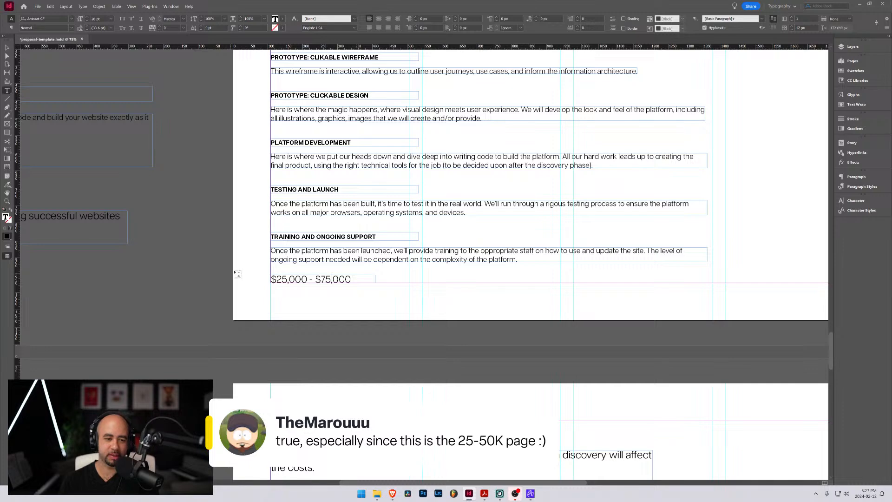
{"action": "key", "text": "Escape"}
{"action": "left_click", "coordinate": [254, 275]}
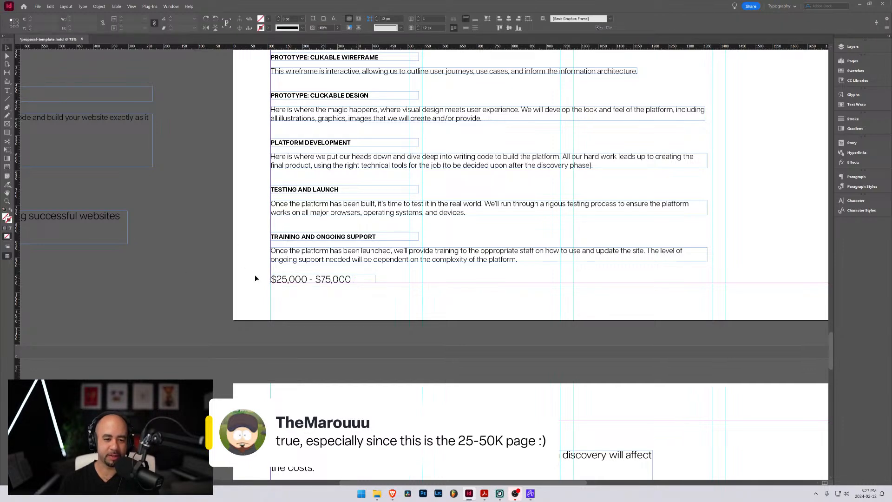
{"action": "scroll", "coordinate": [286, 290], "scroll_direction": "up", "scroll_amount": 4}
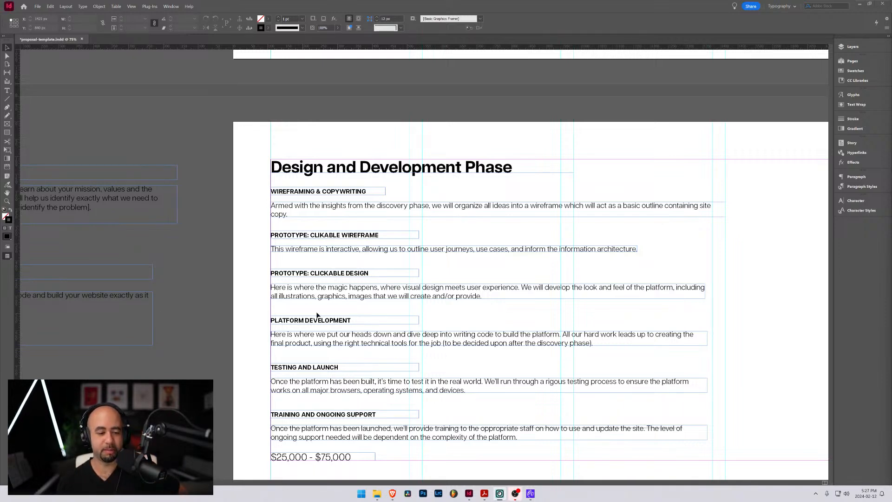
{"action": "scroll", "coordinate": [321, 316], "scroll_direction": "down", "scroll_amount": 3}
{"action": "scroll", "coordinate": [247, 279], "scroll_direction": "down", "scroll_amount": 2}
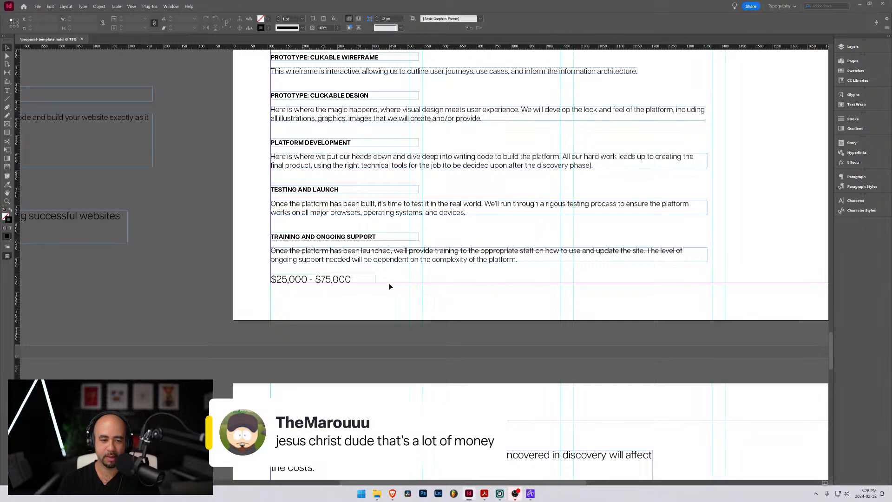
{"action": "scroll", "coordinate": [393, 295], "scroll_direction": "up", "scroll_amount": 2}
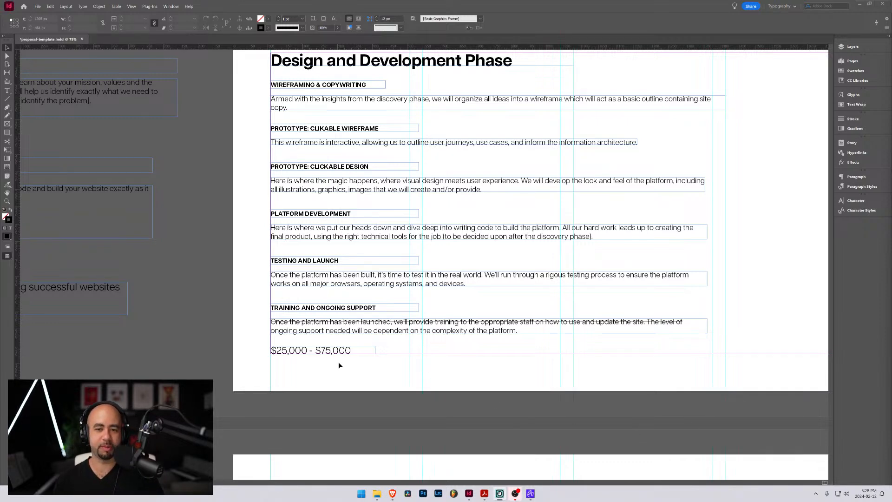
{"action": "scroll", "coordinate": [263, 313], "scroll_direction": "down", "scroll_amount": 3}
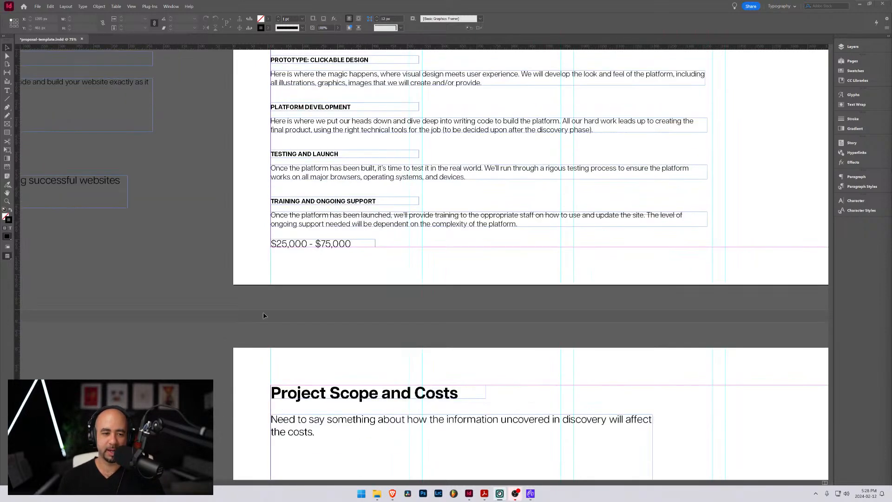
{"action": "scroll", "coordinate": [263, 315], "scroll_direction": "up", "scroll_amount": 3}
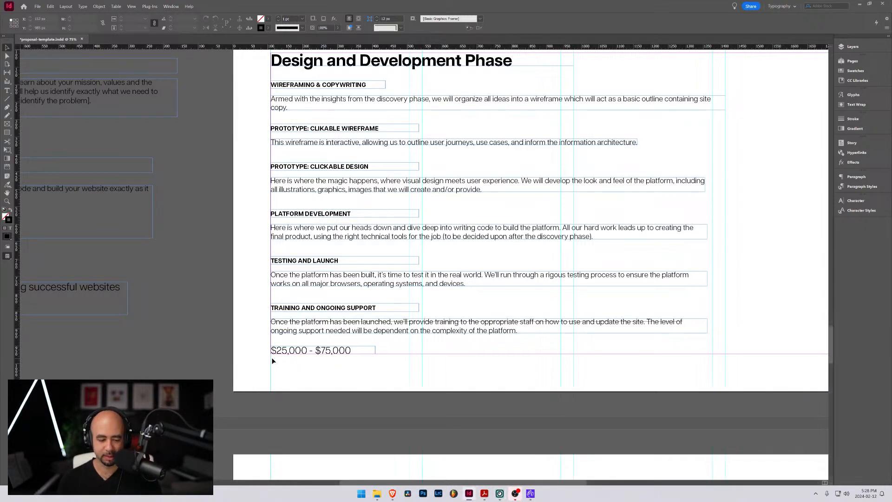
Preview the layout without frames and guides, and compare the Design and Development Phase page with the Discovery Phase page
{"action": "key", "text": "w"}
{"action": "scroll", "coordinate": [238, 277], "scroll_direction": "up", "scroll_amount": 2}
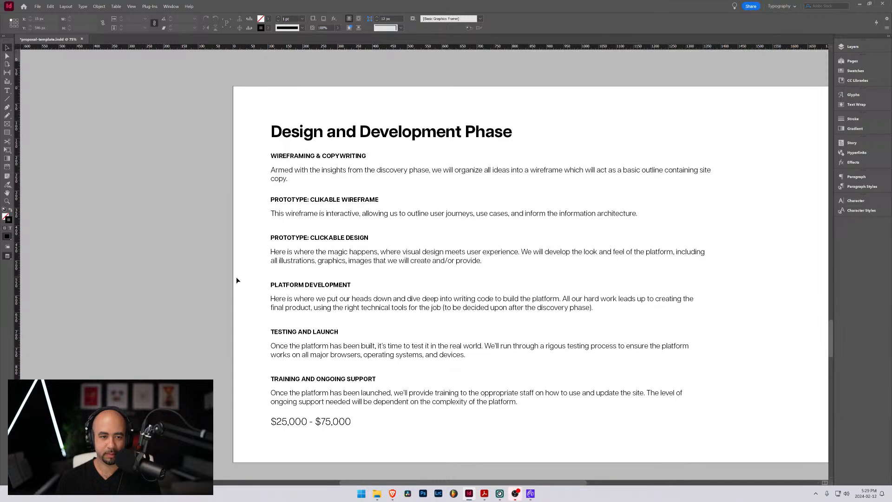
{"action": "scroll", "coordinate": [234, 281], "scroll_direction": "down", "scroll_amount": 1}
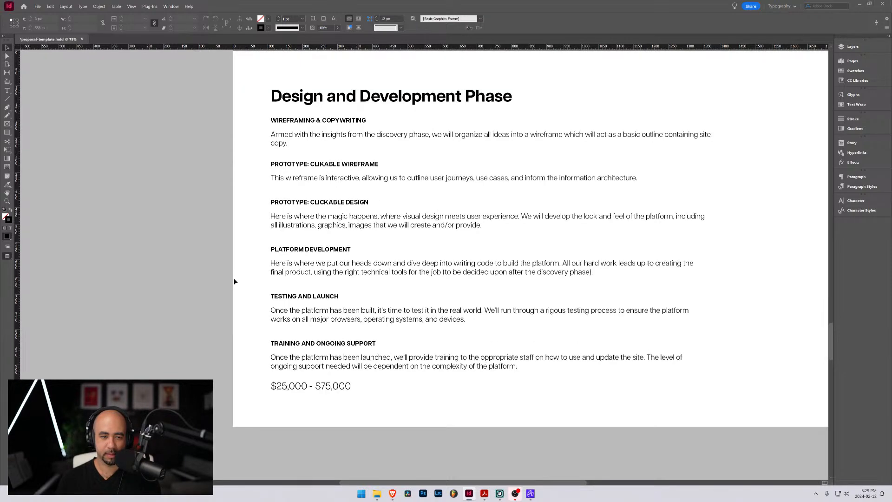
{"action": "key", "text": "w"}
{"action": "key", "text": "w"}
{"action": "scroll", "coordinate": [280, 294], "scroll_direction": "down", "scroll_amount": 2}
{"action": "scroll", "coordinate": [281, 296], "scroll_direction": "up", "scroll_amount": 20}
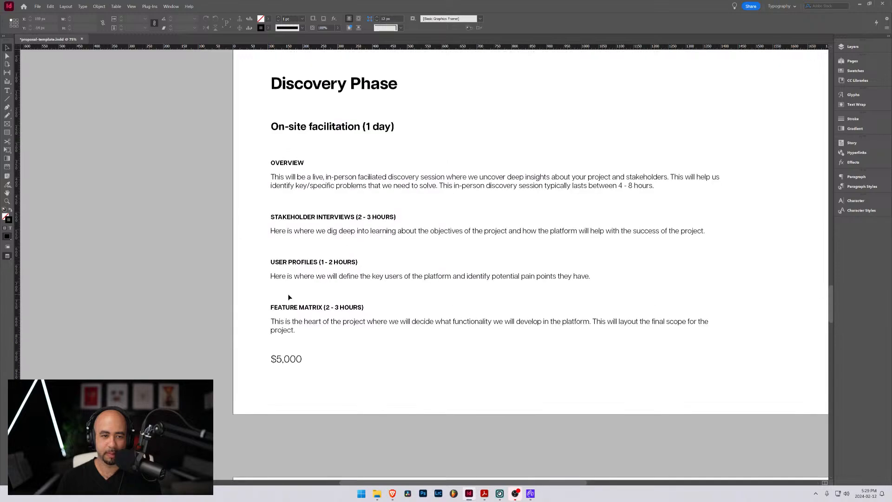
{"action": "scroll", "coordinate": [344, 294], "scroll_direction": "down", "scroll_amount": 15}
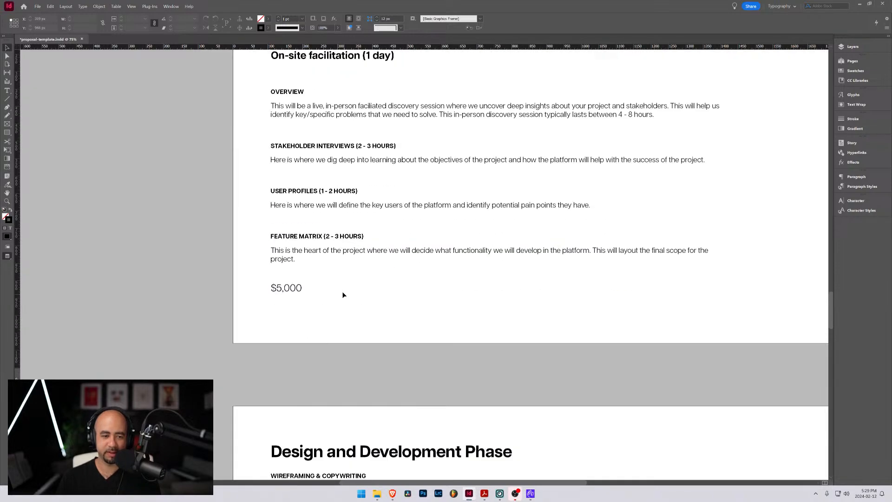
{"action": "scroll", "coordinate": [363, 294], "scroll_direction": "down", "scroll_amount": 8}
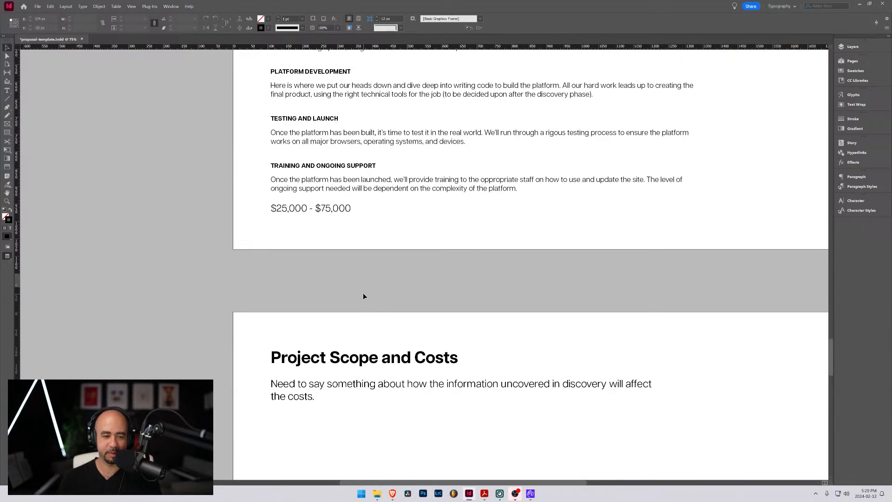
{"action": "scroll", "coordinate": [353, 286], "scroll_direction": "up", "scroll_amount": 6}
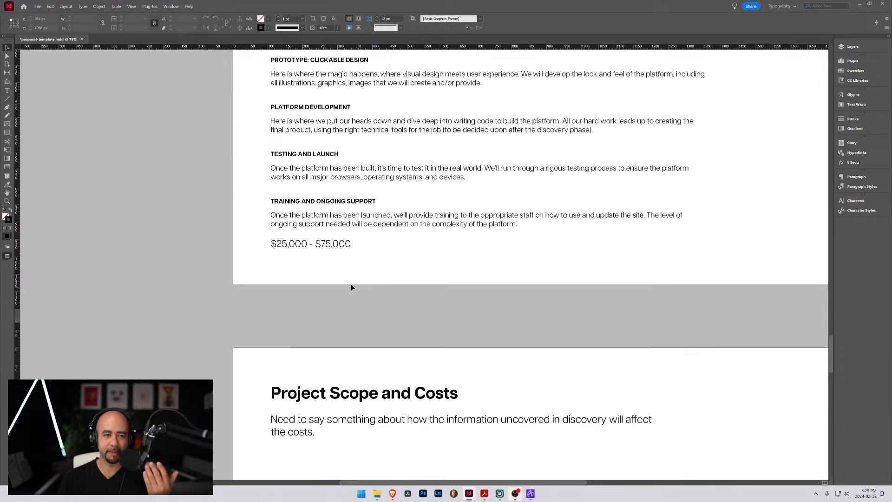
{"action": "double_click", "coordinate": [331, 280]}
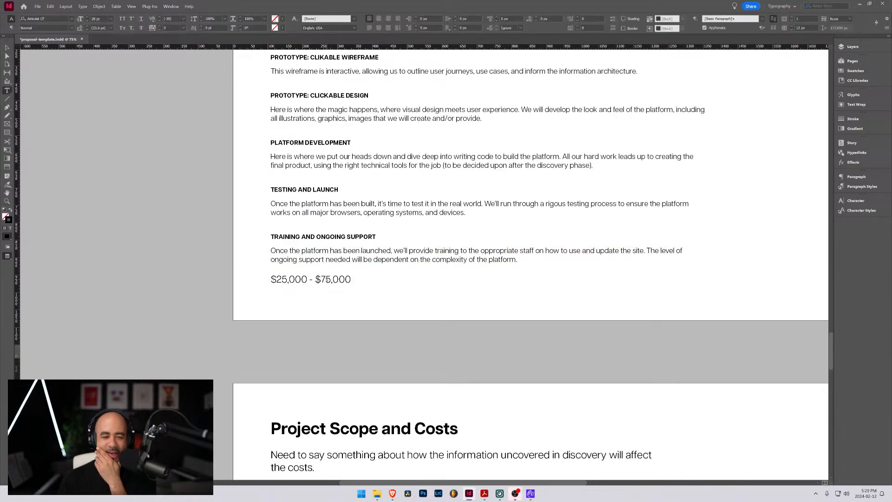
{"action": "left_click_drag", "start_coordinate": [330, 279], "coordinate": [322, 280]}
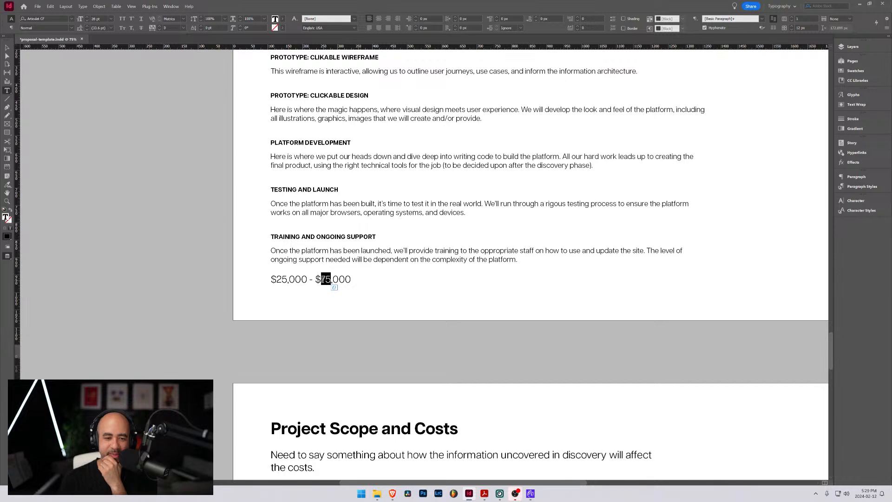
{"action": "left_click", "coordinate": [384, 291]}
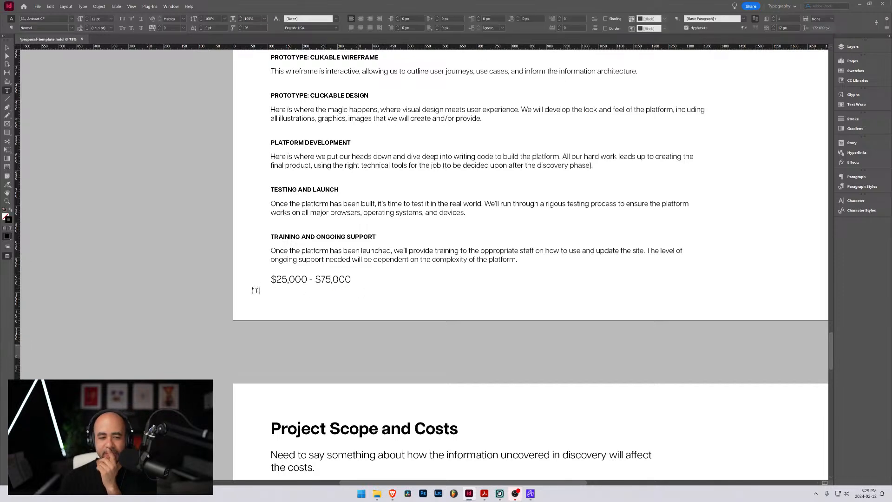
{"action": "left_click", "coordinate": [7, 47]}
Check the Project Scope and Costs page, restore the view with frames and guides, and look back through the earlier pages to the cover
{"action": "scroll", "coordinate": [405, 346], "scroll_direction": "down", "scroll_amount": 1}
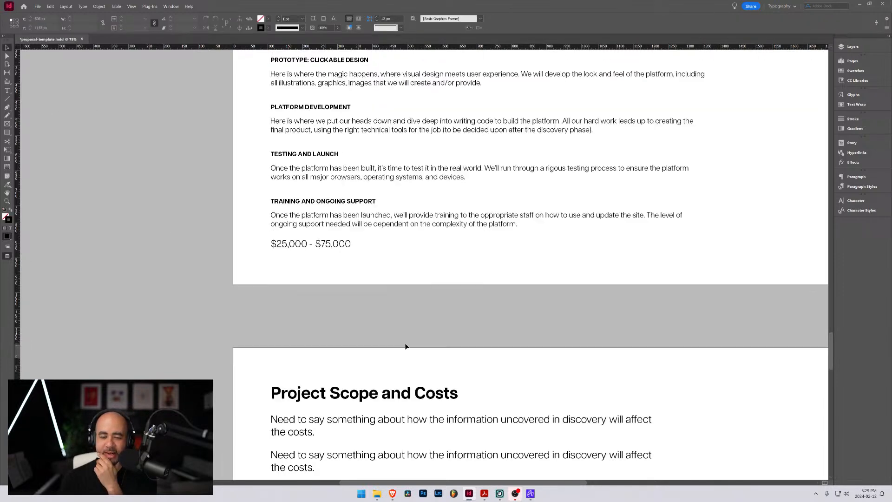
{"action": "scroll", "coordinate": [404, 344], "scroll_direction": "down", "scroll_amount": 3}
{"action": "scroll", "coordinate": [401, 338], "scroll_direction": "down", "scroll_amount": 3}
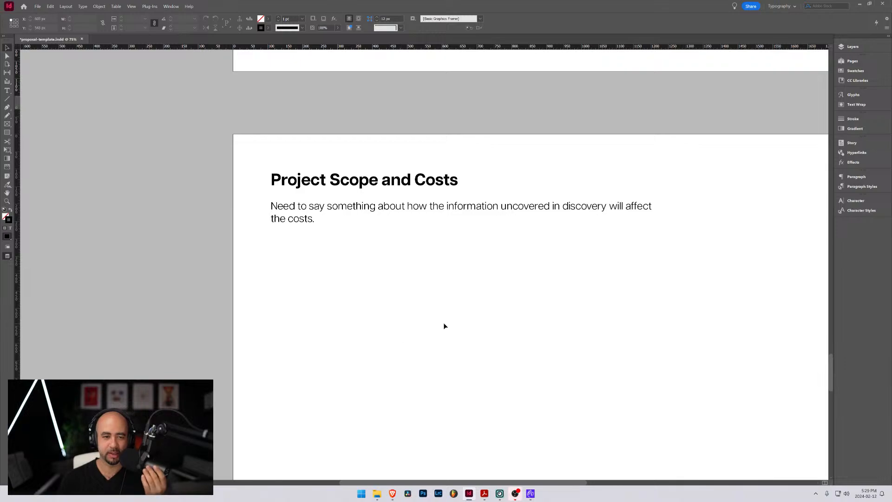
{"action": "scroll", "coordinate": [443, 323], "scroll_direction": "up", "scroll_amount": 4}
{"action": "key", "text": "w"}
{"action": "left_click_drag", "start_coordinate": [605, 183], "coordinate": [437, 202]}
{"action": "scroll", "coordinate": [383, 230], "scroll_direction": "up", "scroll_amount": 1}
{"action": "scroll", "coordinate": [382, 230], "scroll_direction": "up", "scroll_amount": 1}
{"action": "scroll", "coordinate": [380, 230], "scroll_direction": "down", "scroll_amount": 3}
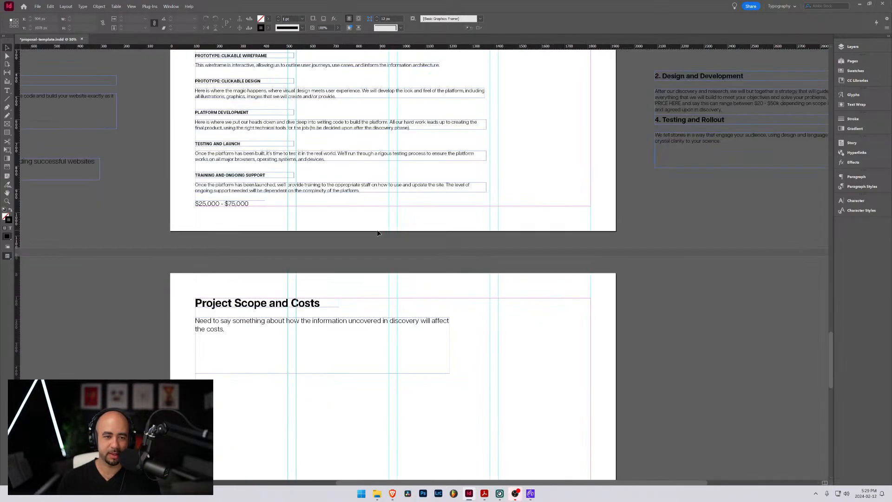
{"action": "scroll", "coordinate": [340, 225], "scroll_direction": "up", "scroll_amount": 9}
{"action": "scroll", "coordinate": [341, 223], "scroll_direction": "up", "scroll_amount": 15}
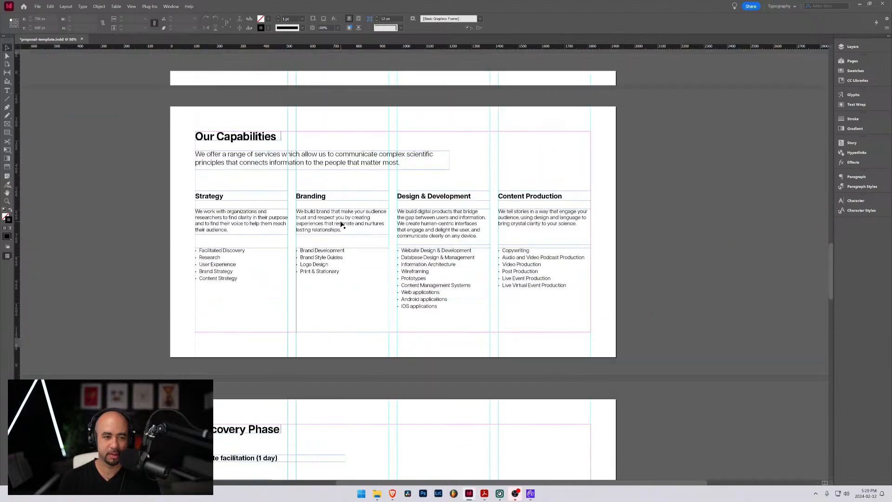
{"action": "scroll", "coordinate": [341, 219], "scroll_direction": "up", "scroll_amount": 12}
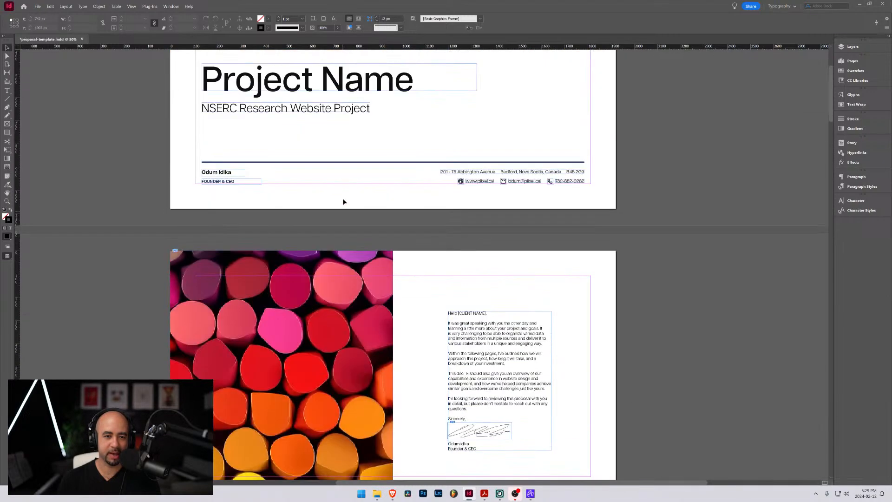
Review the proposal pages in order from the introductory letter through to the Timeline page
{"action": "scroll", "coordinate": [432, 206], "scroll_direction": "down", "scroll_amount": 7}
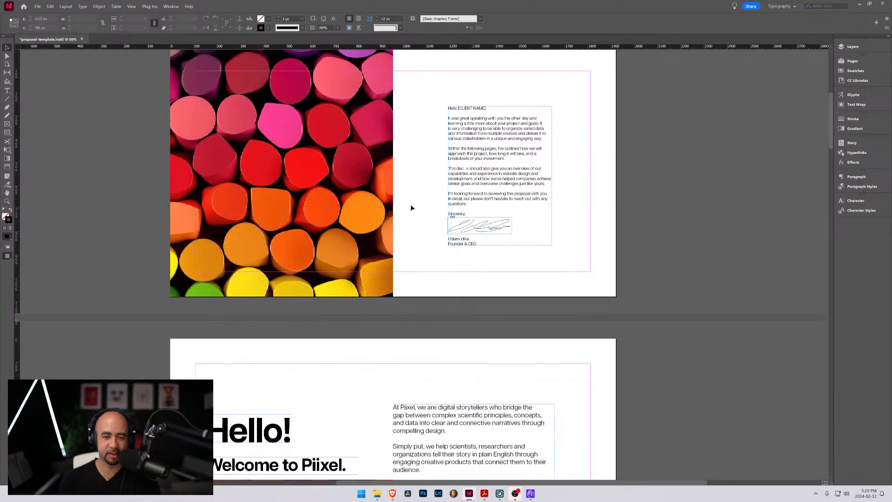
{"action": "scroll", "coordinate": [439, 199], "scroll_direction": "down", "scroll_amount": 4}
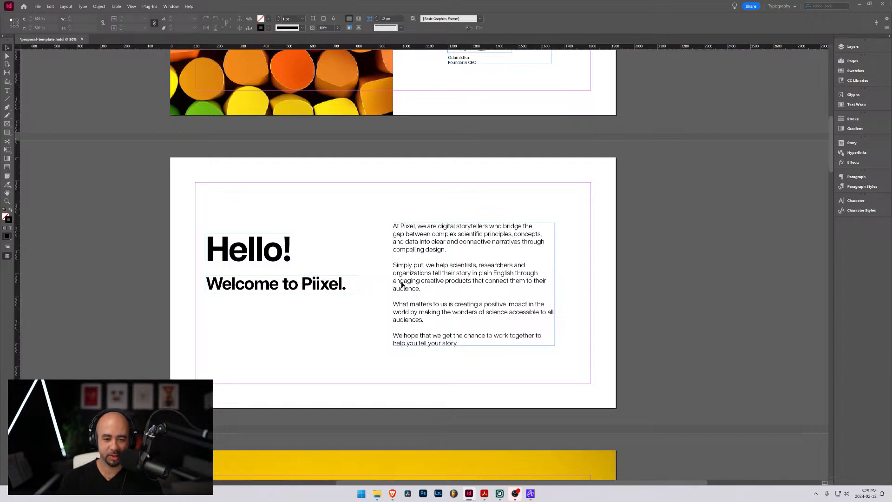
{"action": "scroll", "coordinate": [403, 285], "scroll_direction": "down", "scroll_amount": 1}
{"action": "scroll", "coordinate": [402, 285], "scroll_direction": "down", "scroll_amount": 6}
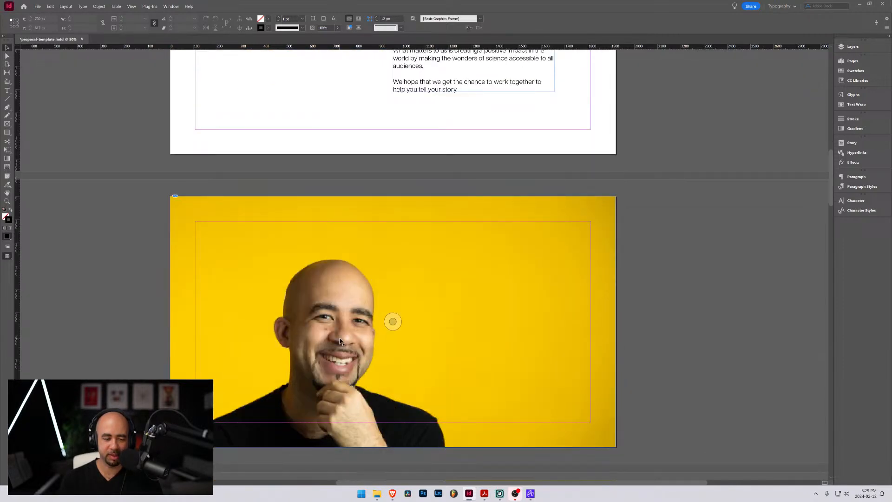
{"action": "scroll", "coordinate": [393, 320], "scroll_direction": "up", "scroll_amount": 5}
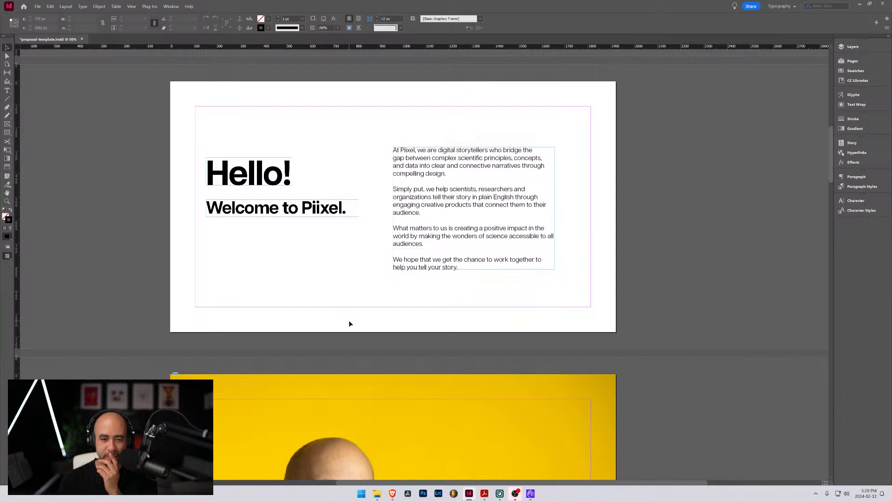
{"action": "scroll", "coordinate": [349, 324], "scroll_direction": "down", "scroll_amount": 4}
{"action": "scroll", "coordinate": [351, 324], "scroll_direction": "up", "scroll_amount": 4}
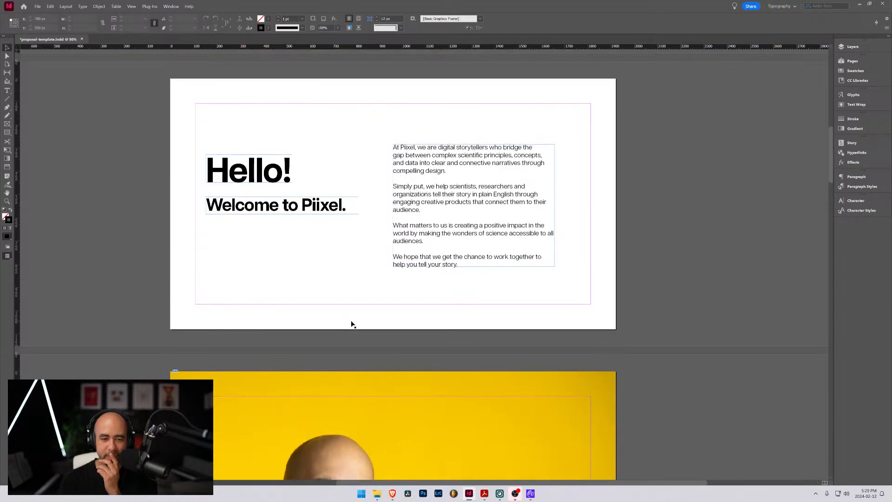
{"action": "scroll", "coordinate": [395, 357], "scroll_direction": "down", "scroll_amount": 4}
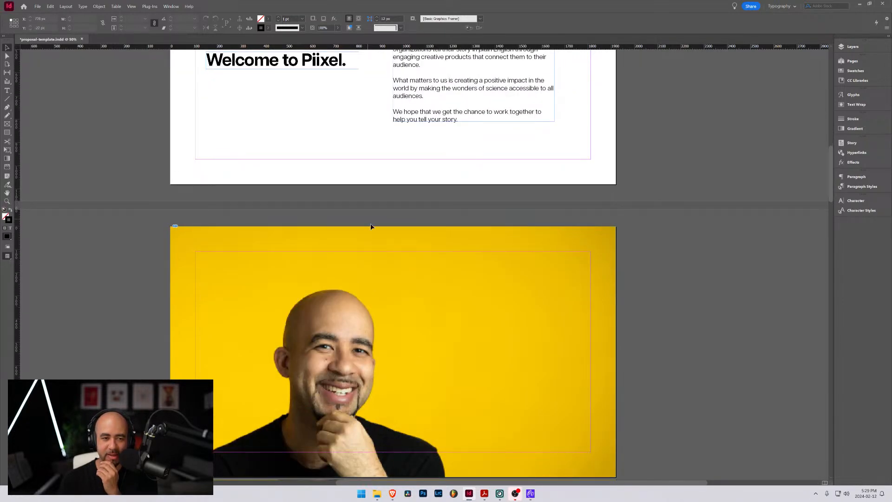
{"action": "scroll", "coordinate": [371, 226], "scroll_direction": "up", "scroll_amount": 2}
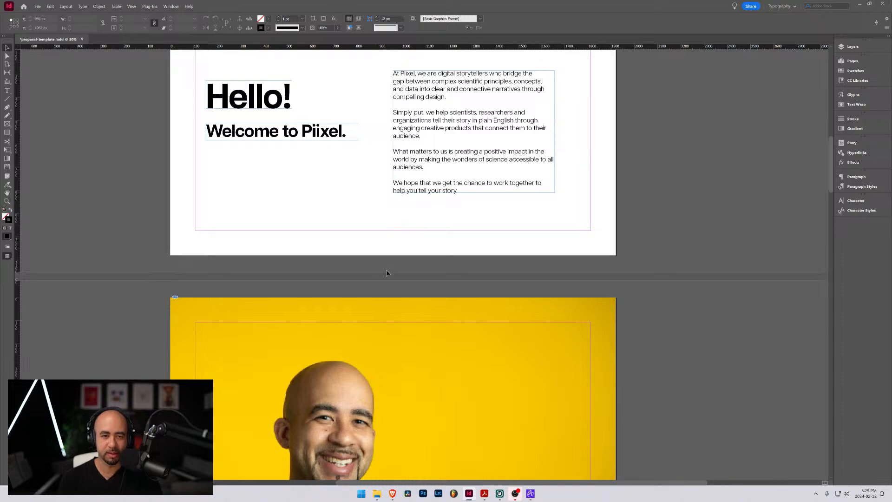
{"action": "scroll", "coordinate": [383, 286], "scroll_direction": "down", "scroll_amount": 12}
{"action": "scroll", "coordinate": [385, 293], "scroll_direction": "down", "scroll_amount": 3}
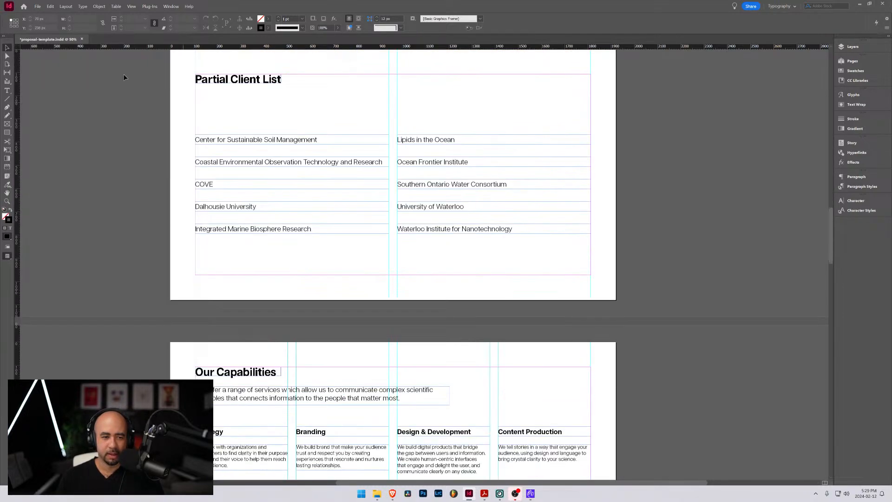
{"action": "scroll", "coordinate": [311, 187], "scroll_direction": "down", "scroll_amount": 12}
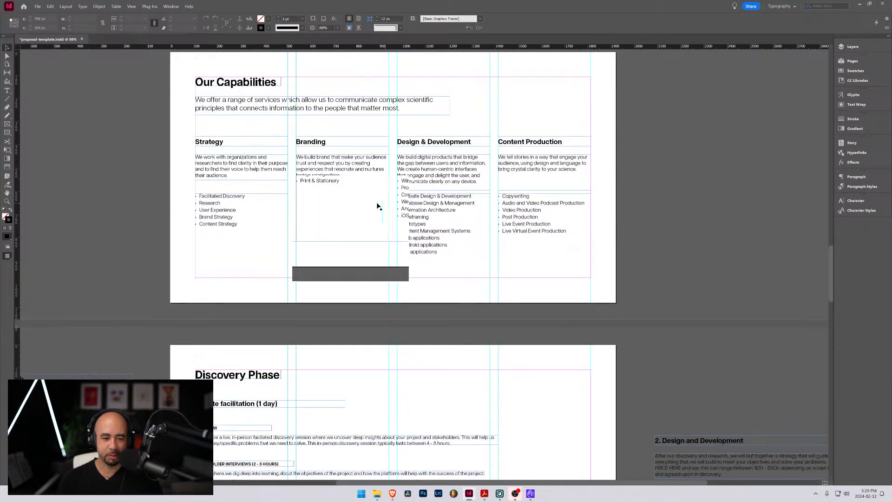
{"action": "scroll", "coordinate": [292, 200], "scroll_direction": "down", "scroll_amount": 10}
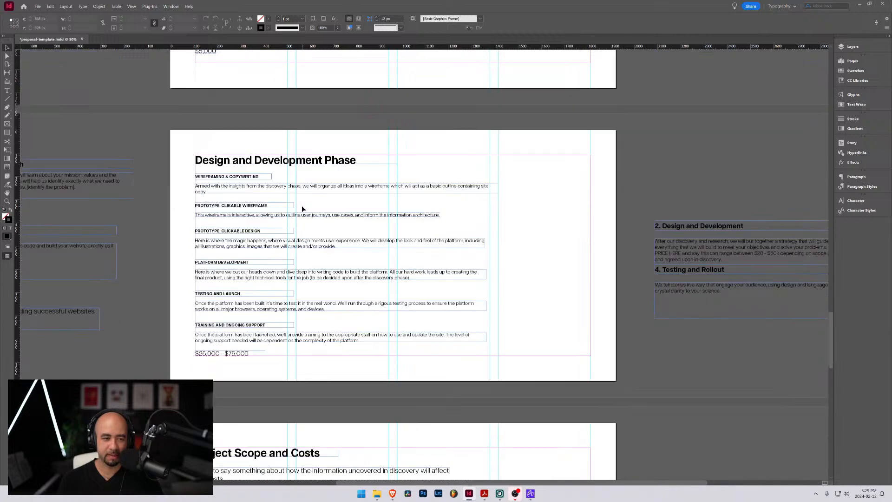
{"action": "scroll", "coordinate": [302, 209], "scroll_direction": "down", "scroll_amount": 17}
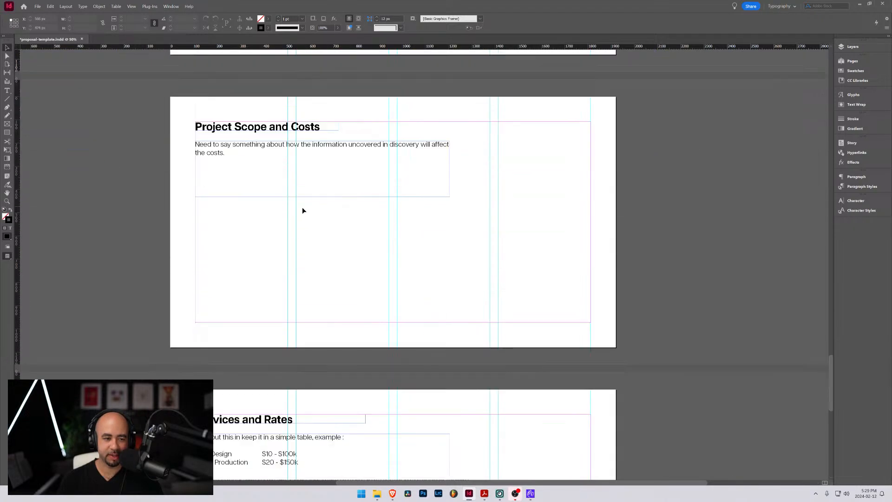
{"action": "scroll", "coordinate": [320, 235], "scroll_direction": "down", "scroll_amount": 5}
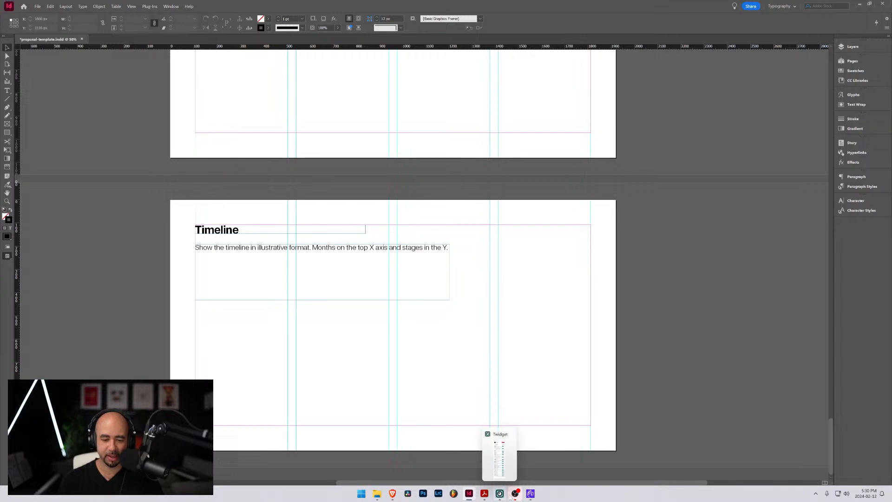
Switch to Acrobat's Proposal_Template.pdf, enlarge the Project Timeline reference window and move it off the working screen
{"action": "mouse_move", "coordinate": [530, 495]}
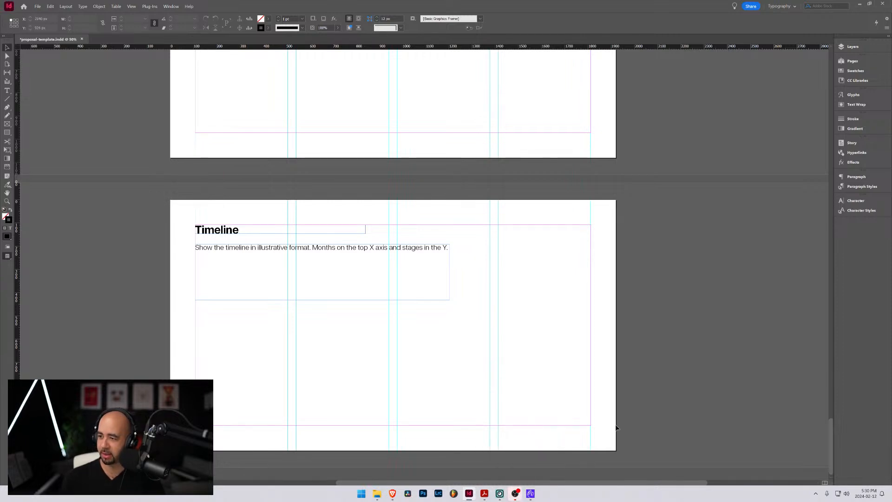
{"action": "left_click", "coordinate": [484, 495]}
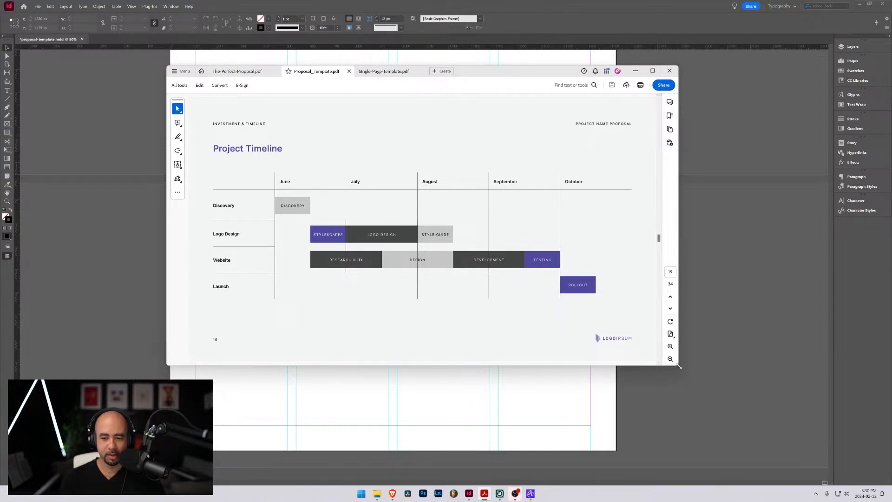
{"action": "left_click_drag", "start_coordinate": [678, 367], "coordinate": [837, 440]}
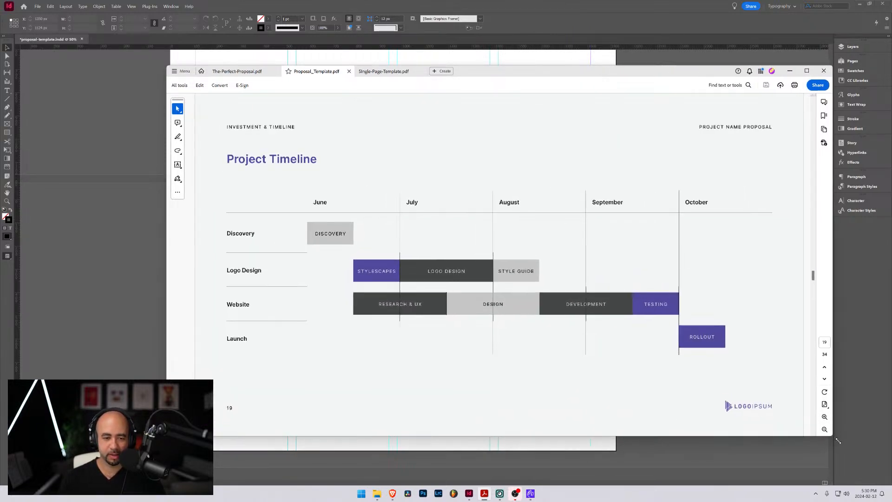
{"action": "left_click_drag", "start_coordinate": [510, 71], "coordinate": [453, 60]}
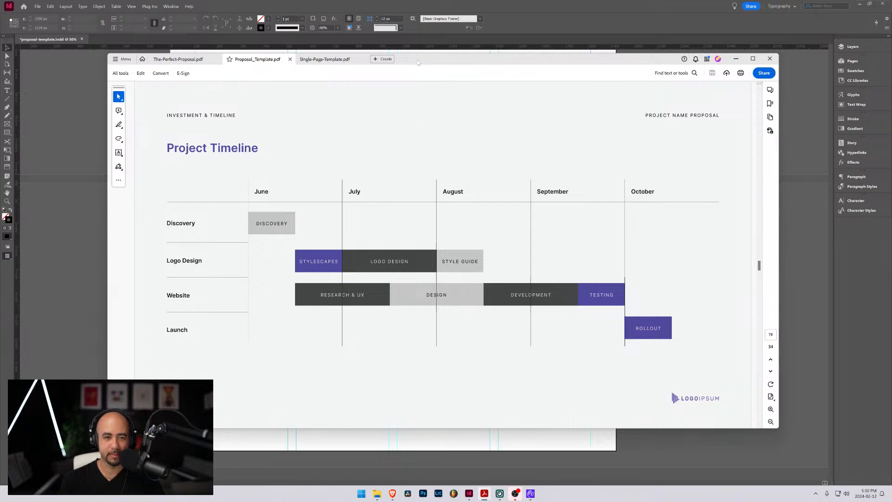
{"action": "left_click_drag", "start_coordinate": [417, 62], "coordinate": [891, 188]}
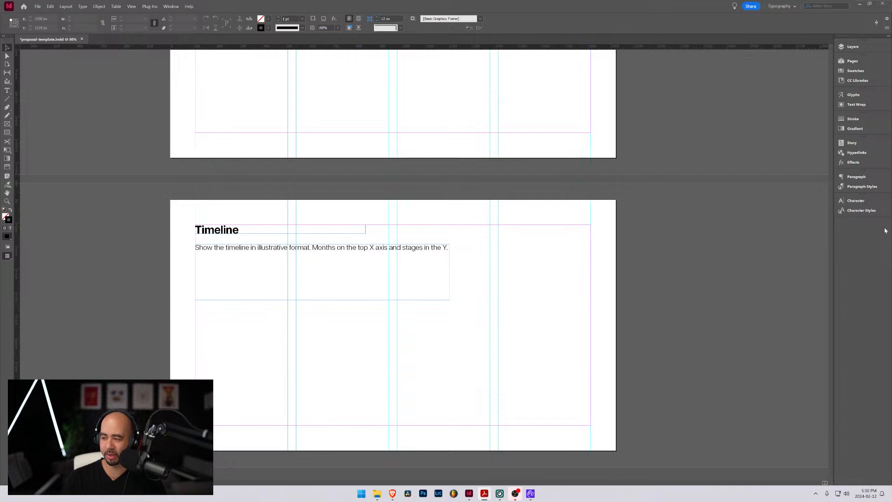
Look over the Project Scope and Costs and Services and Rates pages, and bring up the document's page thumbnails
{"action": "scroll", "coordinate": [385, 228], "scroll_direction": "up", "scroll_amount": 4}
{"action": "scroll", "coordinate": [383, 225], "scroll_direction": "up", "scroll_amount": 2}
{"action": "scroll", "coordinate": [295, 232], "scroll_direction": "down", "scroll_amount": 3}
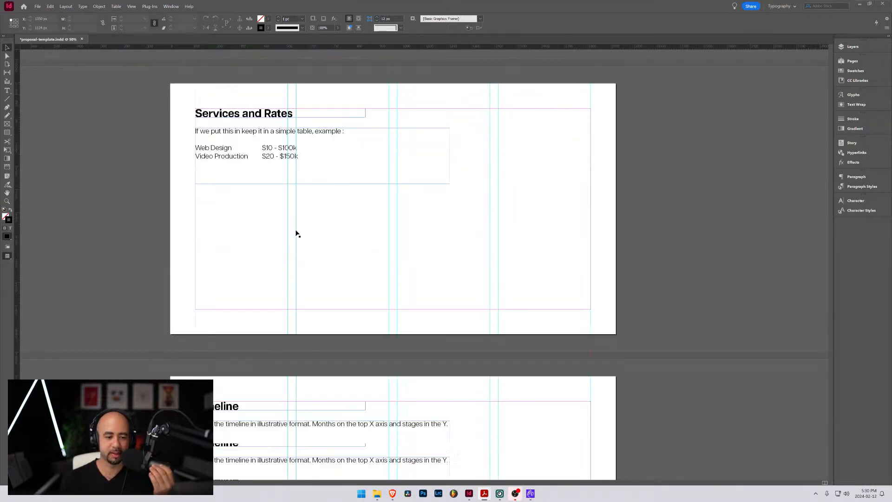
{"action": "scroll", "coordinate": [295, 231], "scroll_direction": "up", "scroll_amount": 2}
{"action": "scroll", "coordinate": [295, 230], "scroll_direction": "up", "scroll_amount": 7}
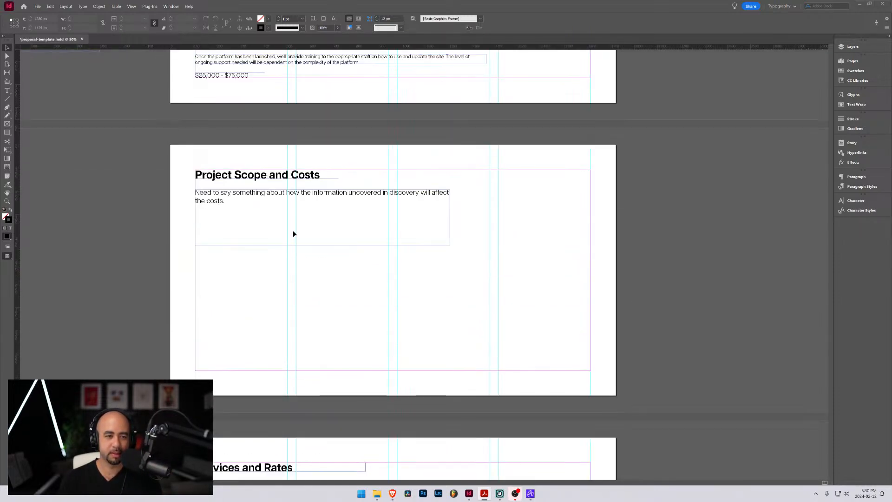
{"action": "scroll", "coordinate": [293, 230], "scroll_direction": "down", "scroll_amount": 2}
{"action": "left_click", "coordinate": [850, 47]}
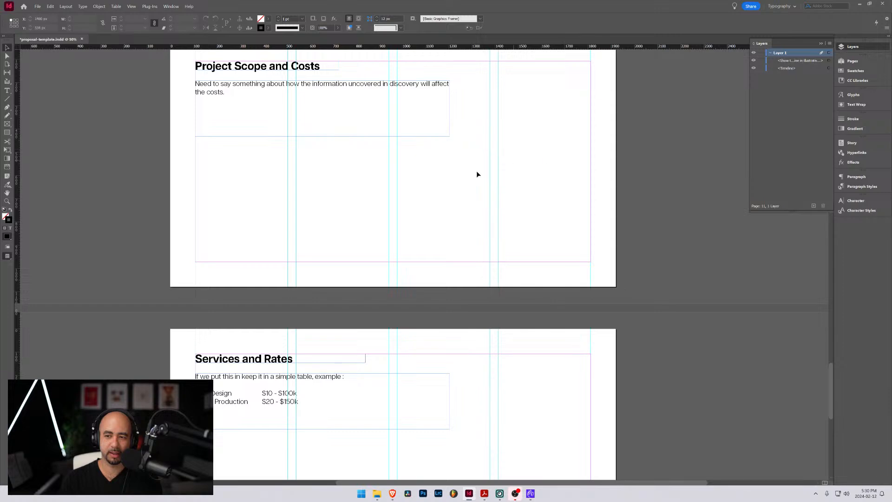
{"action": "scroll", "coordinate": [451, 190], "scroll_direction": "up", "scroll_amount": 6}
{"action": "scroll", "coordinate": [450, 190], "scroll_direction": "down", "scroll_amount": 5}
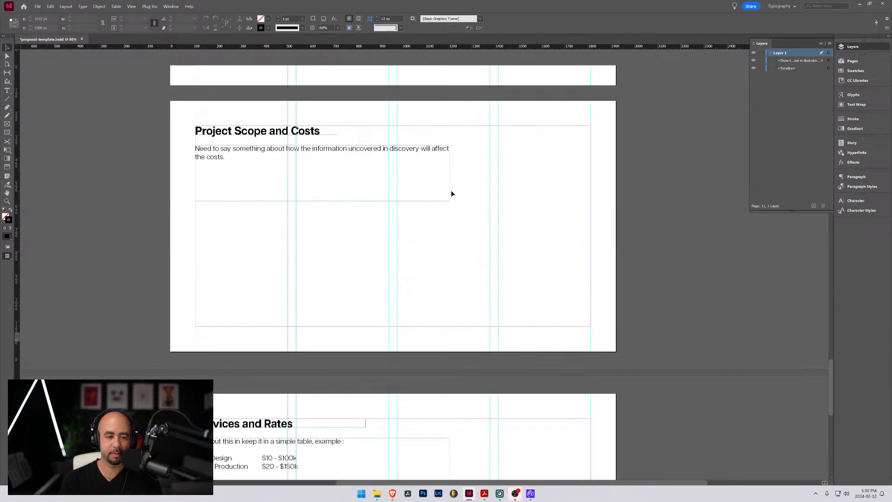
{"action": "scroll", "coordinate": [451, 191], "scroll_direction": "up", "scroll_amount": 1}
{"action": "left_click", "coordinate": [853, 61]}
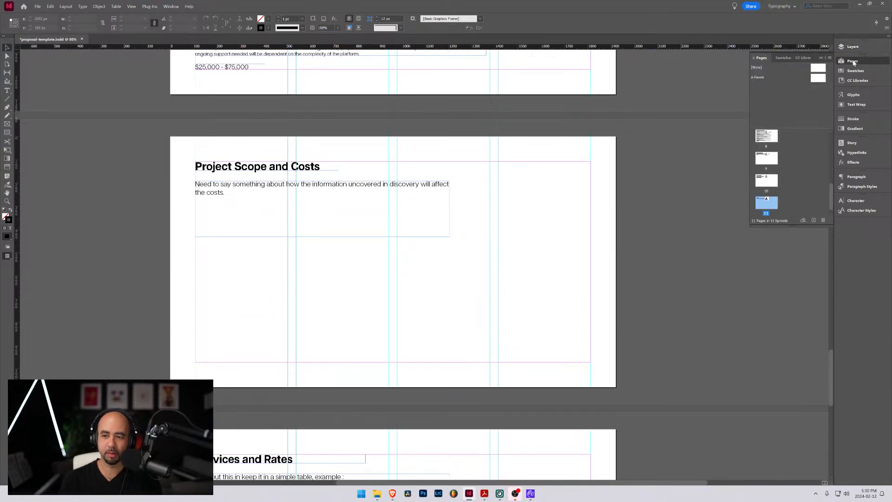
Try to reorder the Timeline page ahead of Project Scope and Costs among the page thumbnails, and undo the move
{"action": "left_click_drag", "start_coordinate": [770, 207], "coordinate": [764, 155]}
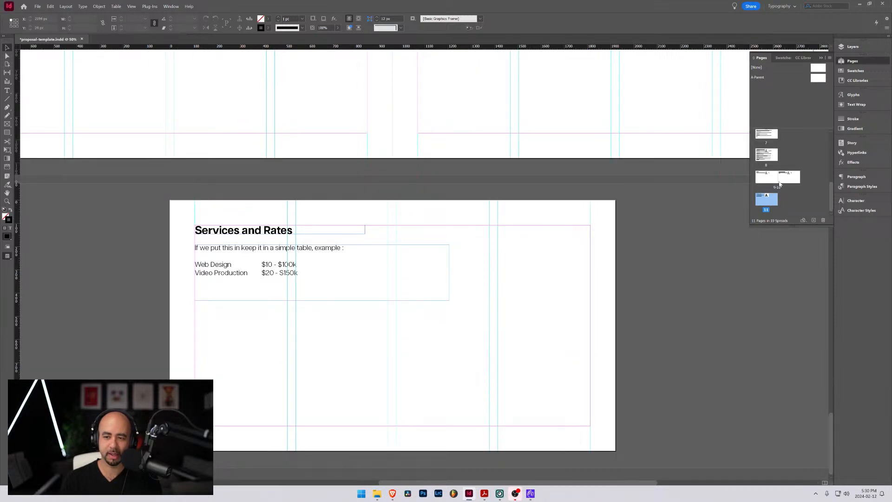
{"action": "key", "text": "ctrl+z"}
{"action": "mouse_move", "coordinate": [762, 203]}
{"action": "left_mouse_down"}
{"action": "mouse_move", "coordinate": [777, 172]}
{"action": "mouse_move", "coordinate": [760, 170]}
{"action": "mouse_move", "coordinate": [754, 144]}
{"action": "mouse_move", "coordinate": [757, 211]}
{"action": "left_mouse_up"}
Move the Timeline page, page 11, to after page 8 within the current document
{"action": "right_click", "coordinate": [764, 204]}
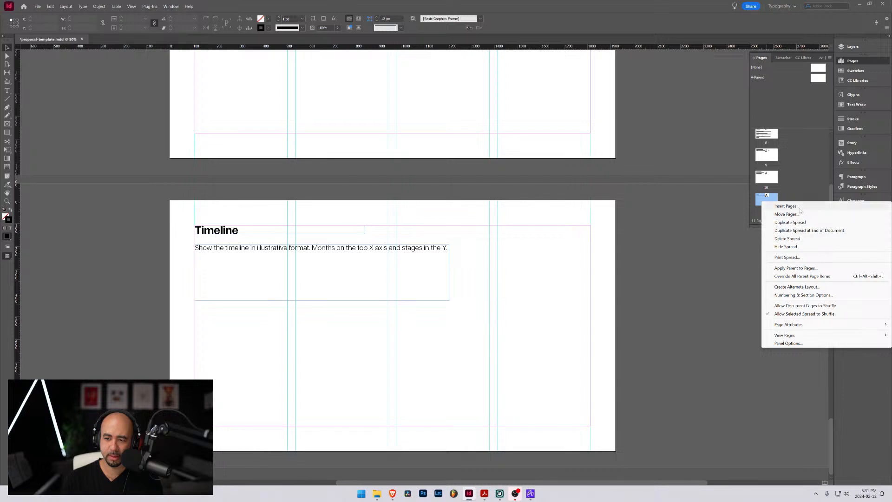
{"action": "left_click", "coordinate": [785, 214]}
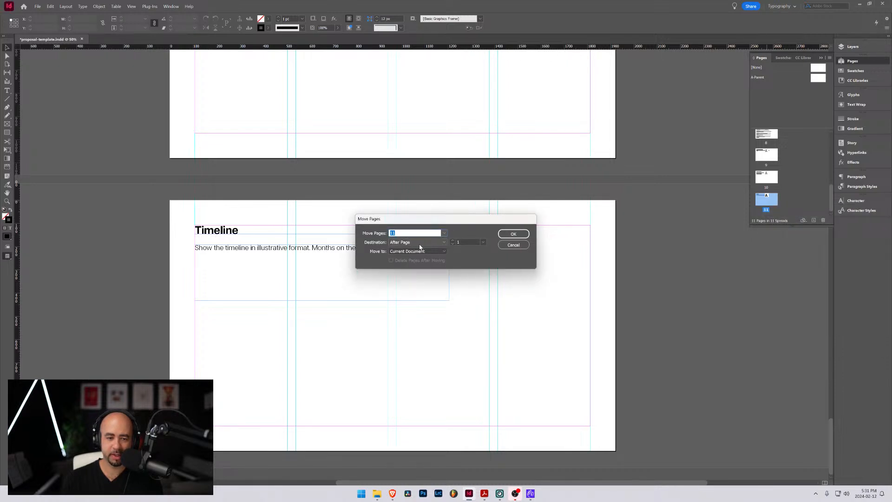
{"action": "left_click", "coordinate": [453, 241]}
{"action": "left_click", "coordinate": [453, 241]}
{"action": "left_click", "coordinate": [453, 241]}
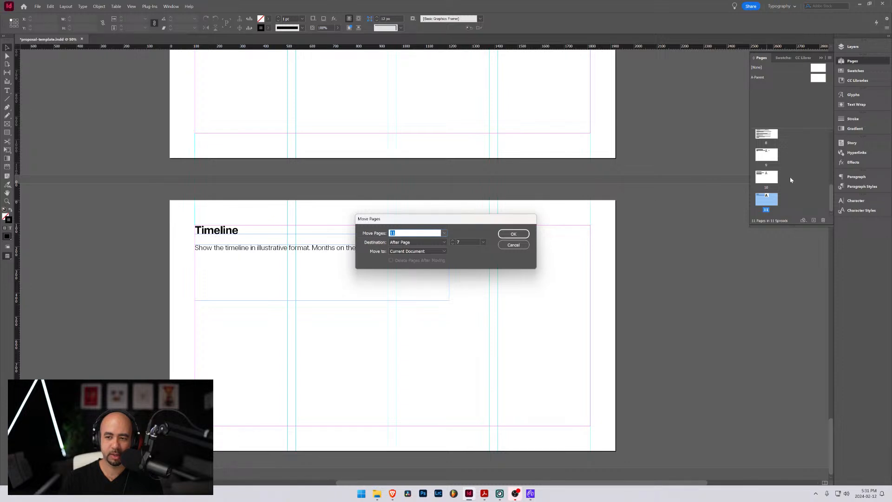
{"action": "left_click", "coordinate": [513, 233]}
Check the Timeline page's new place in the page sequence and bring up the Proposal_Template.pdf reference again
{"action": "scroll", "coordinate": [427, 223], "scroll_direction": "up", "scroll_amount": 3}
{"action": "scroll", "coordinate": [428, 223], "scroll_direction": "up", "scroll_amount": 15}
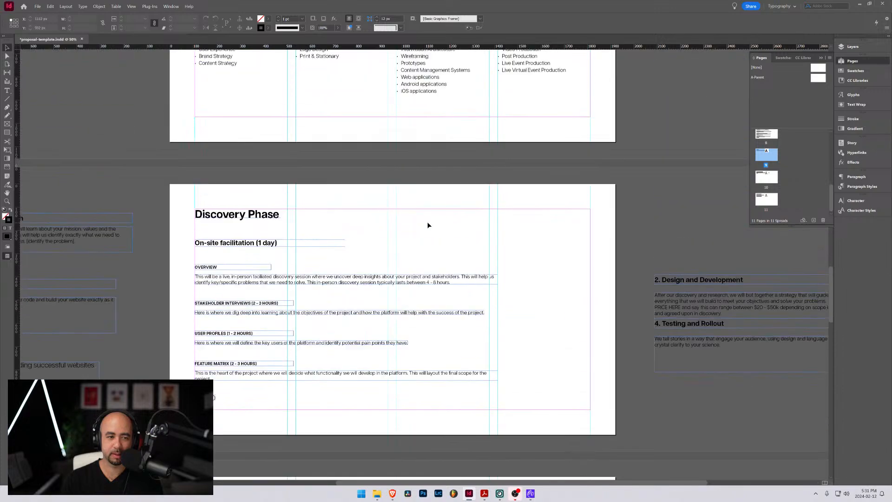
{"action": "scroll", "coordinate": [424, 227], "scroll_direction": "up", "scroll_amount": 3}
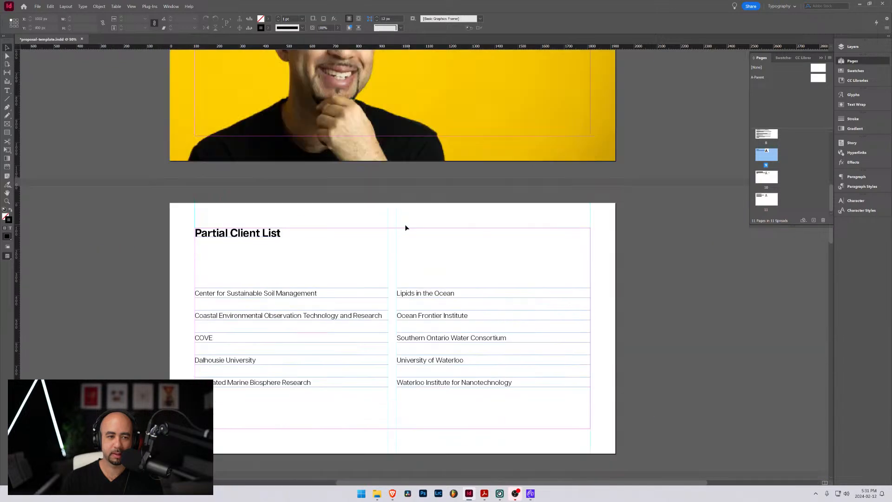
{"action": "scroll", "coordinate": [406, 227], "scroll_direction": "down", "scroll_amount": 17}
{"action": "scroll", "coordinate": [399, 234], "scroll_direction": "down", "scroll_amount": 5}
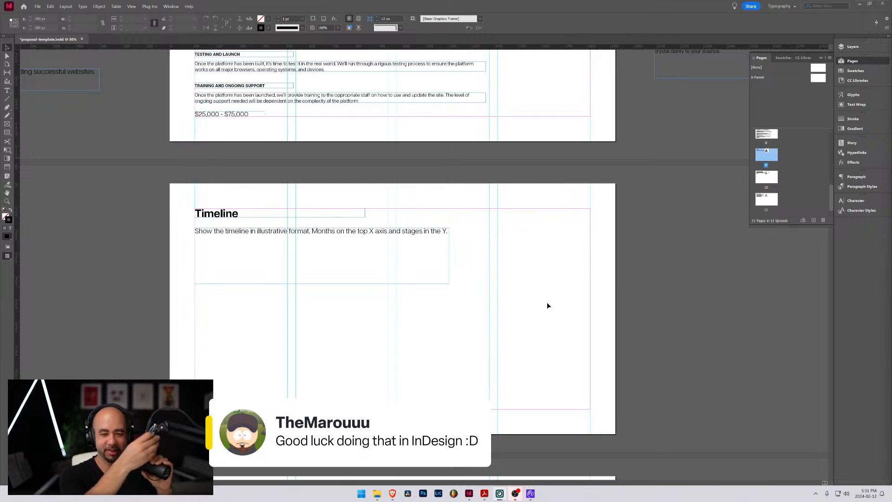
{"action": "mouse_move", "coordinate": [530, 498]}
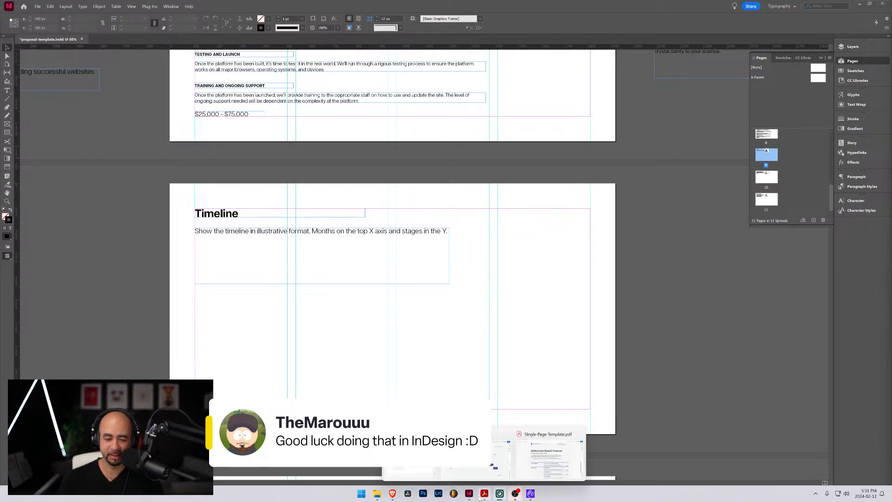
{"action": "mouse_move", "coordinate": [485, 499]}
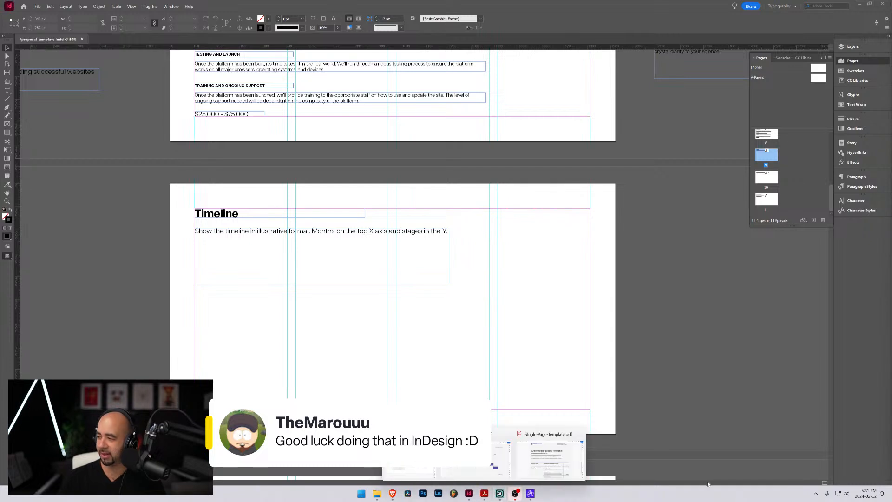
{"action": "left_click", "coordinate": [476, 458]}
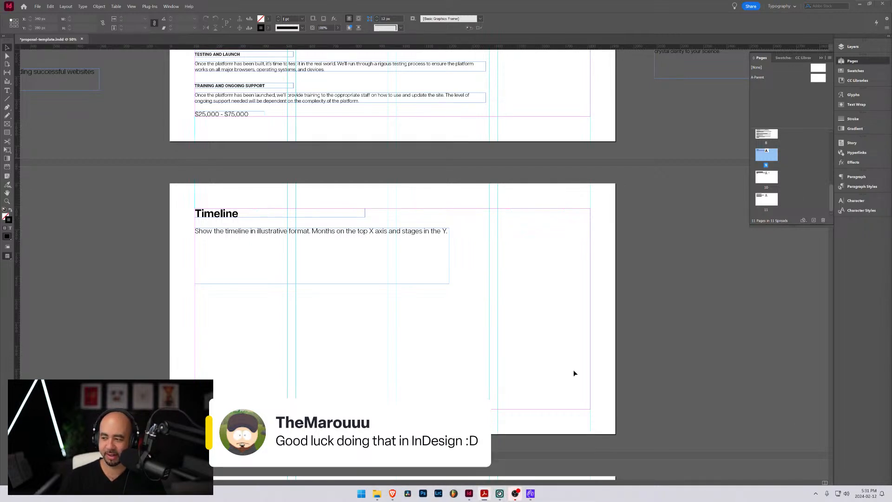
Move the Timeline page's body text frame further below the heading and replace its text with "March"
{"action": "left_click", "coordinate": [250, 232]}
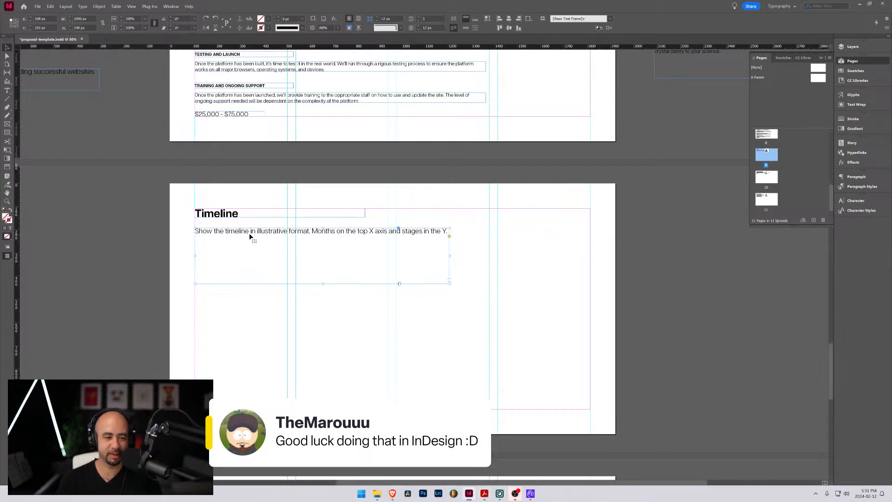
{"action": "left_click_drag", "start_coordinate": [251, 239], "coordinate": [286, 260]}
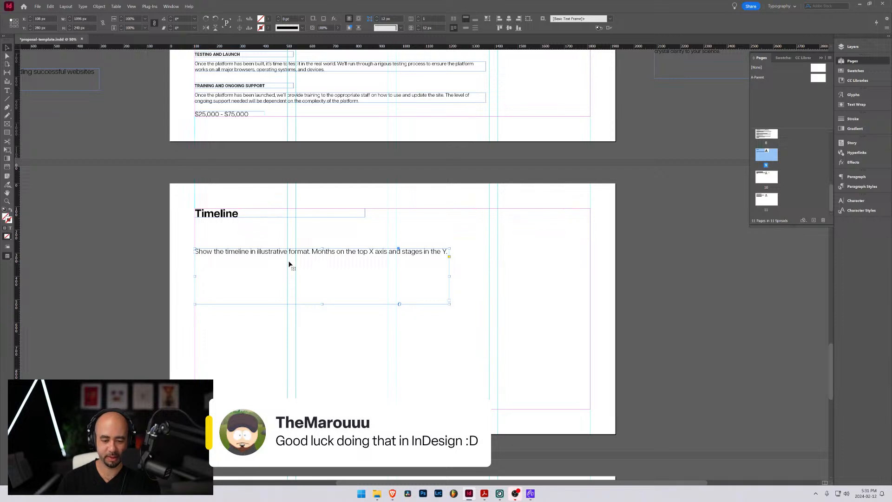
{"action": "double_click", "coordinate": [322, 253]}
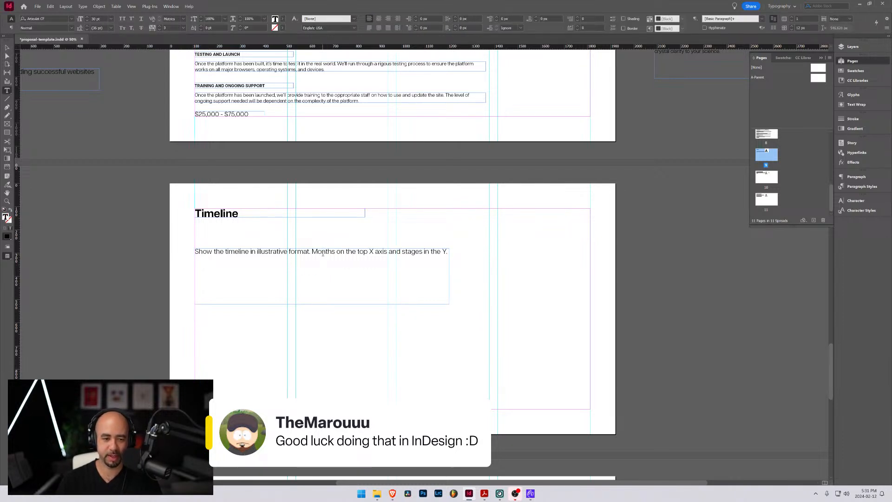
{"action": "triple_click", "coordinate": [323, 253]}
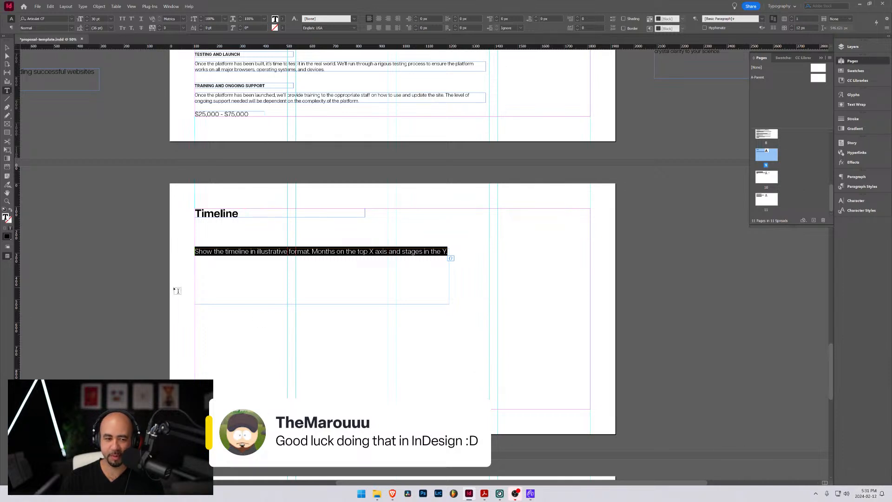
{"action": "type", "text": "March"}
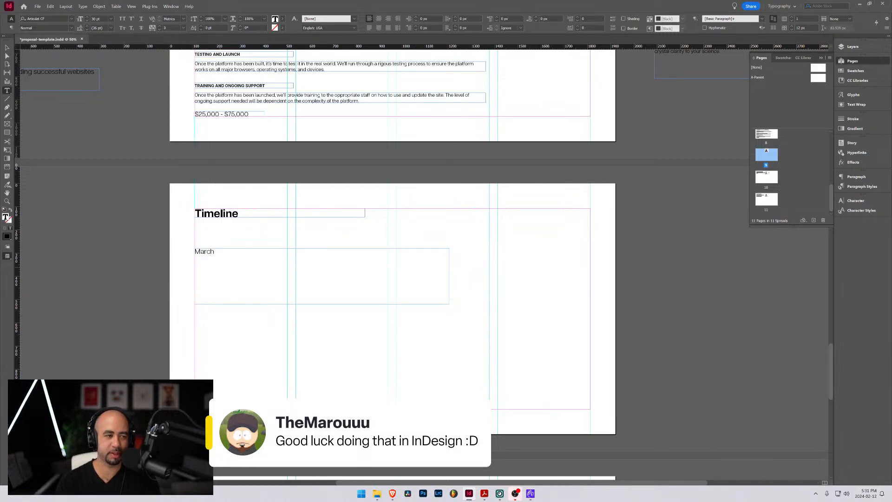
Fit the text frame to the "March" label and move it across to the first column's right-hand guide
{"action": "key", "text": "Escape"}
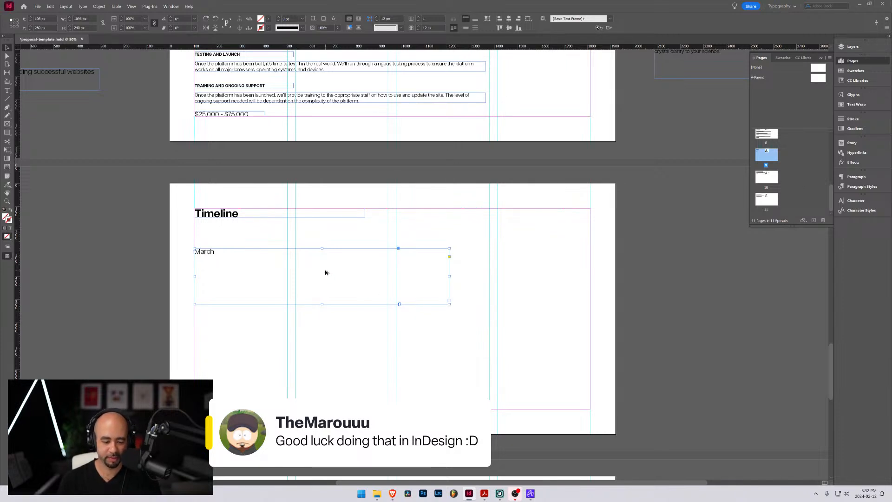
{"action": "key", "text": "ctrl+alt+c"}
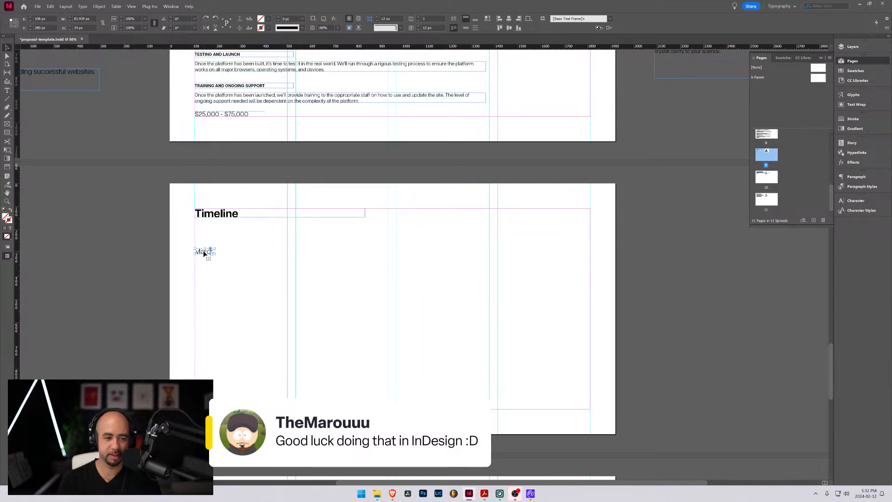
{"action": "left_click_drag", "start_coordinate": [203, 253], "coordinate": [305, 257]}
{"action": "left_click", "coordinate": [181, 194]}
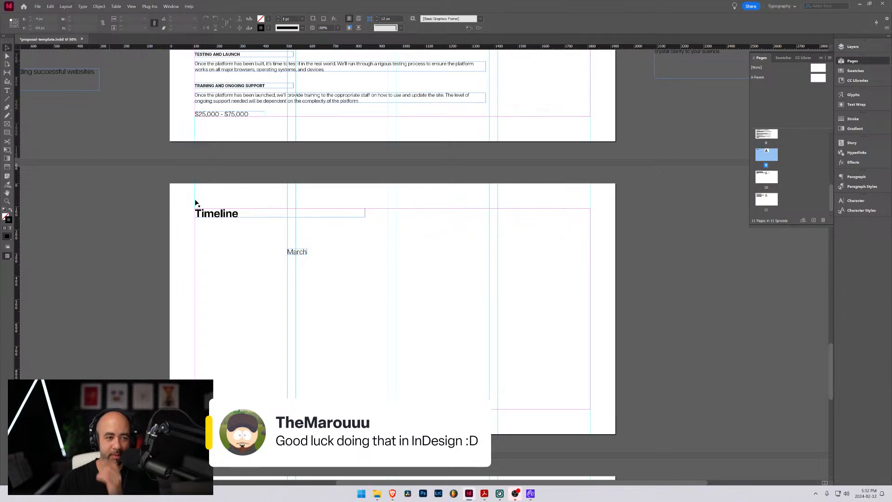
Create guides for 5 columns on the Timeline page, fitted to the margins
{"action": "left_click", "coordinate": [61, 6]}
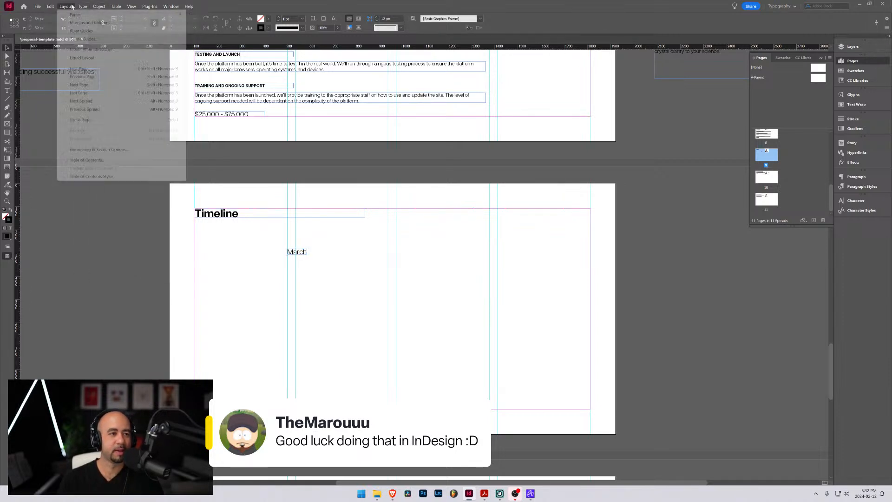
{"action": "left_click", "coordinate": [81, 39]}
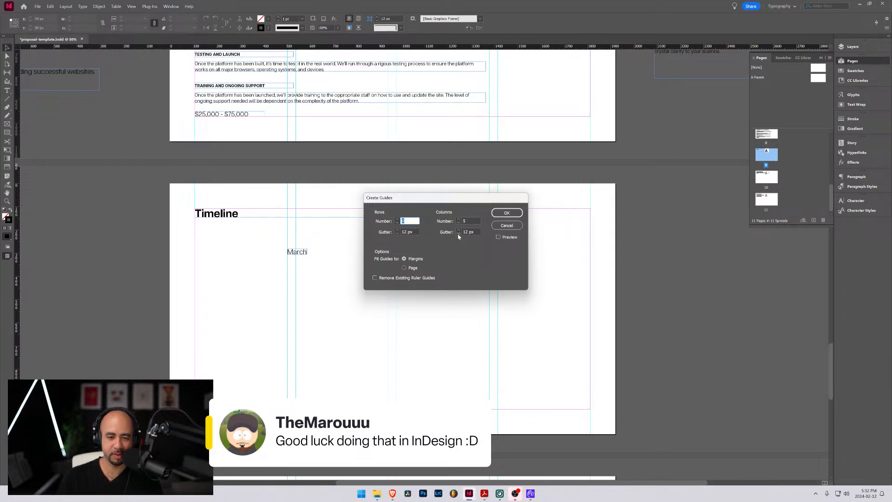
{"action": "left_click", "coordinate": [458, 235]}
{"action": "left_click", "coordinate": [506, 214]}
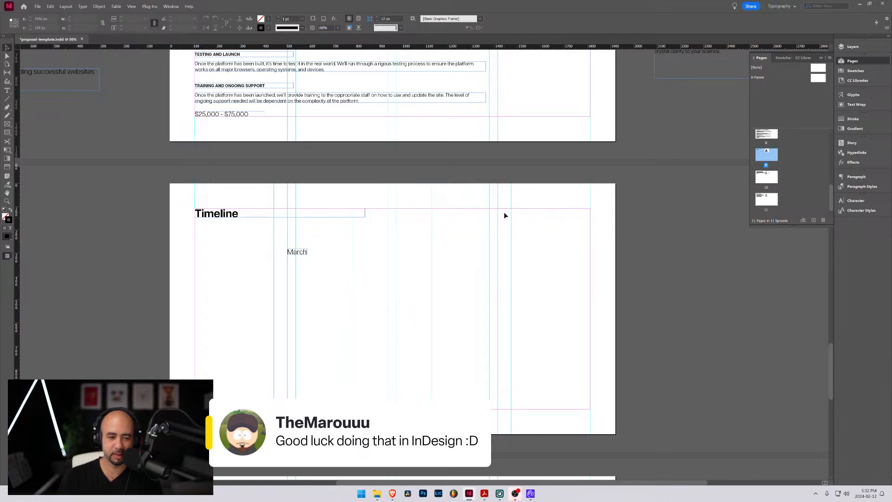
Replace the Timeline page's ruler guides with 5 column guides with a 0 px gutter, fitted to the margins
{"action": "right_click", "coordinate": [193, 197]}
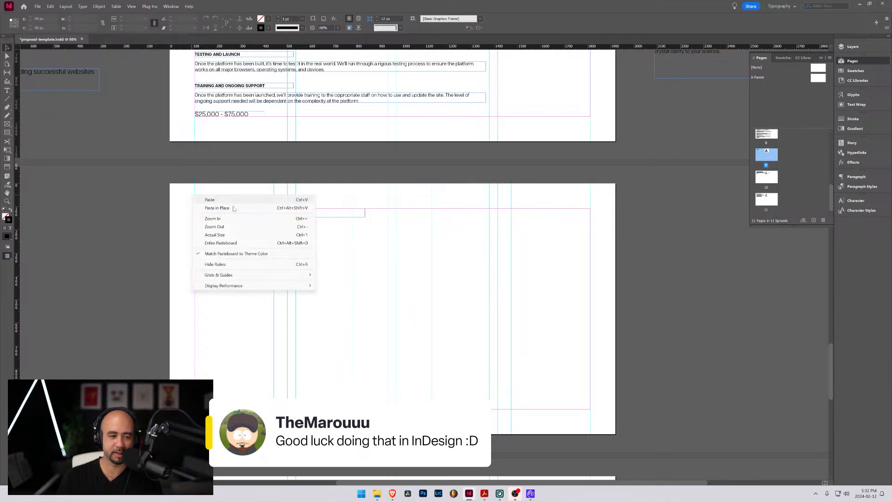
{"action": "left_click", "coordinate": [71, 7]}
{"action": "mouse_move", "coordinate": [80, 6]}
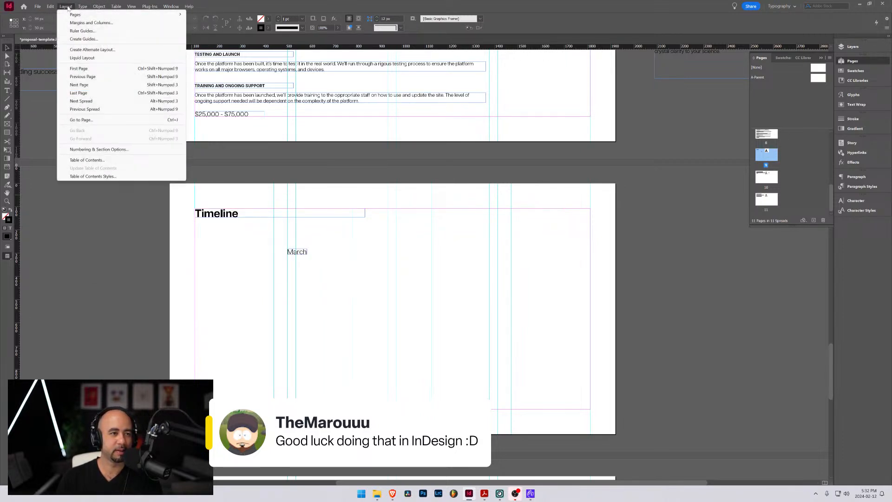
{"action": "left_click", "coordinate": [85, 41]}
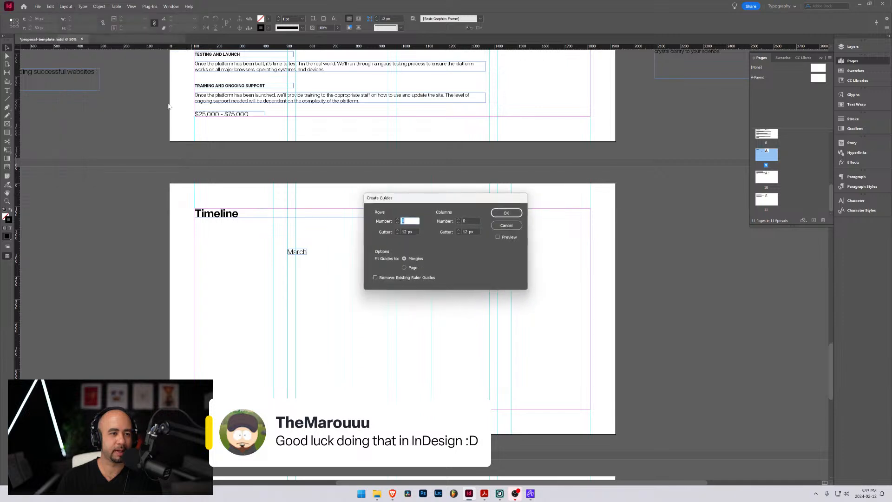
{"action": "left_click", "coordinate": [375, 277]}
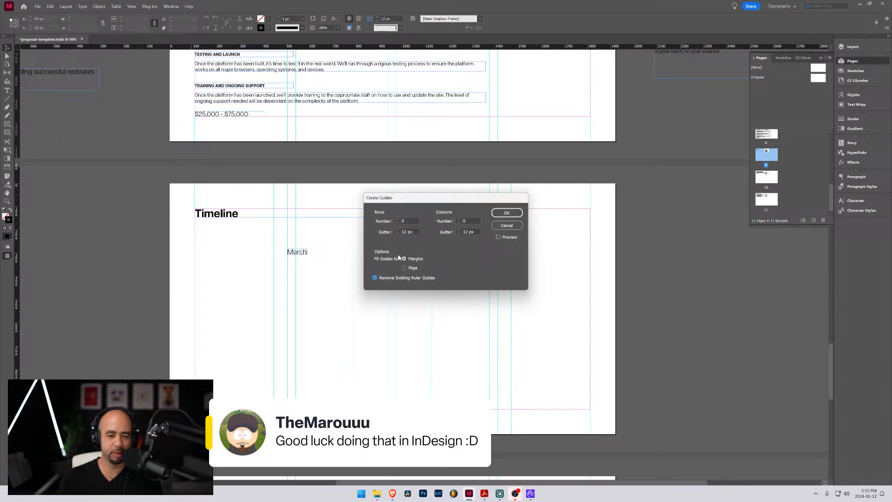
{"action": "left_click", "coordinate": [470, 221]}
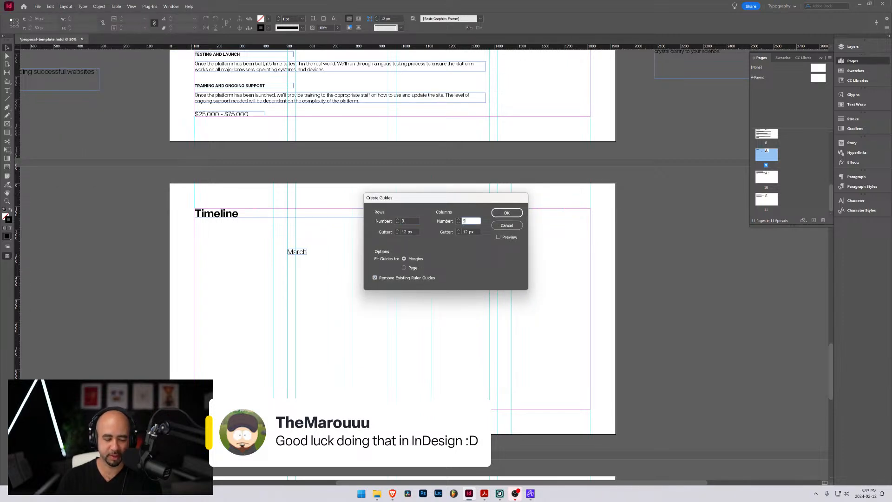
{"action": "type", "text": "5"}
{"action": "left_click", "coordinate": [474, 232]}
{"action": "double_click", "coordinate": [473, 232]}
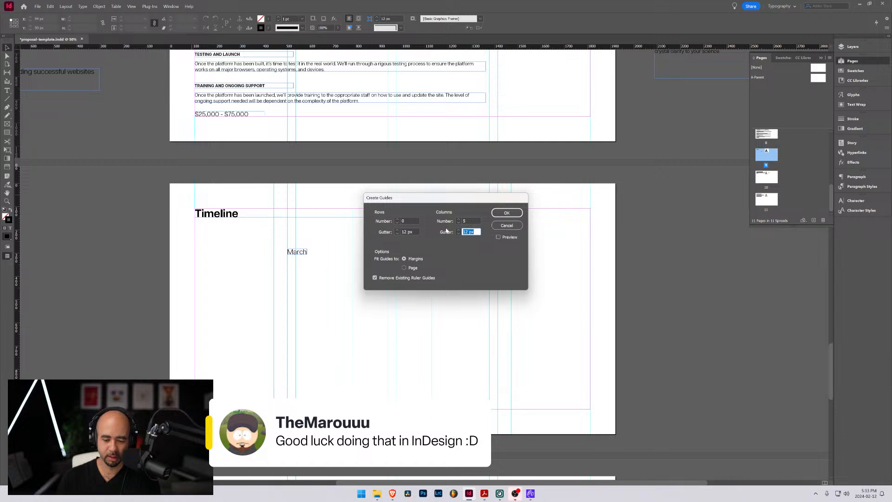
{"action": "type", "text": "0"}
{"action": "left_click", "coordinate": [501, 214]}
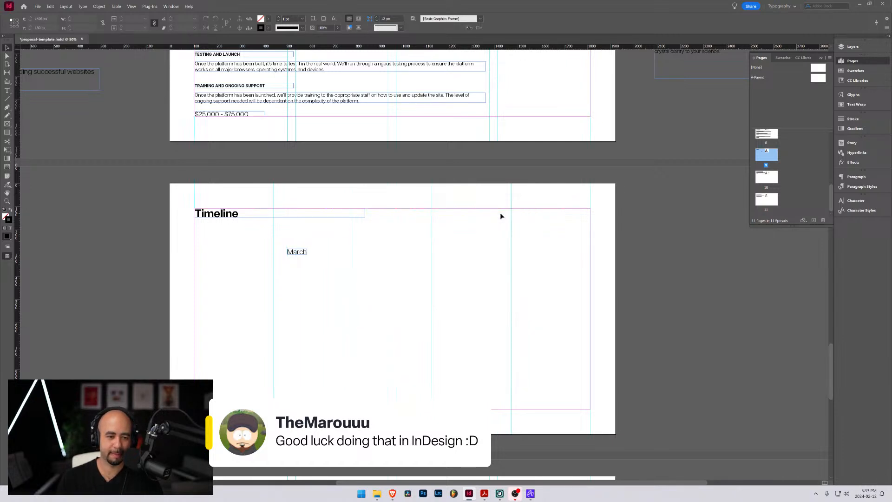
Align the "March" label with the first inner column guide and place a copy reading "April" at the next guide
{"action": "left_click_drag", "start_coordinate": [298, 252], "coordinate": [283, 256]}
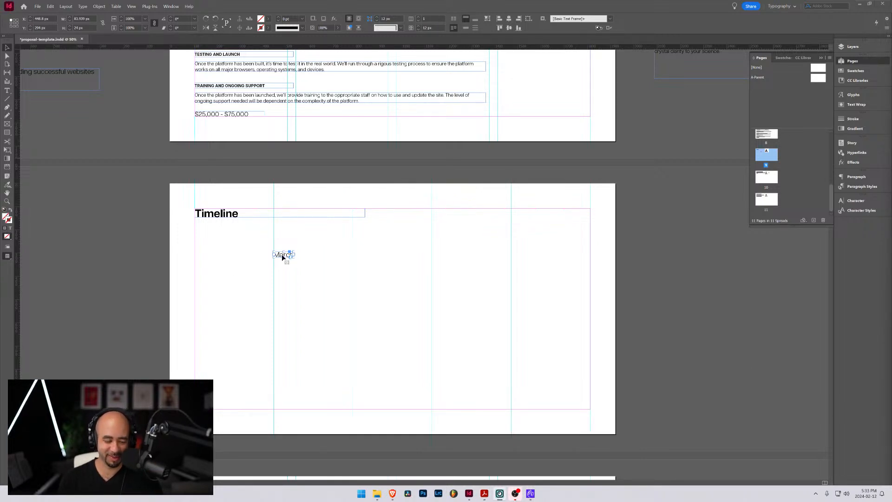
{"action": "left_click_drag", "start_coordinate": [280, 259], "coordinate": [360, 258]}
{"action": "double_click", "coordinate": [361, 255]}
{"action": "double_click", "coordinate": [362, 254]}
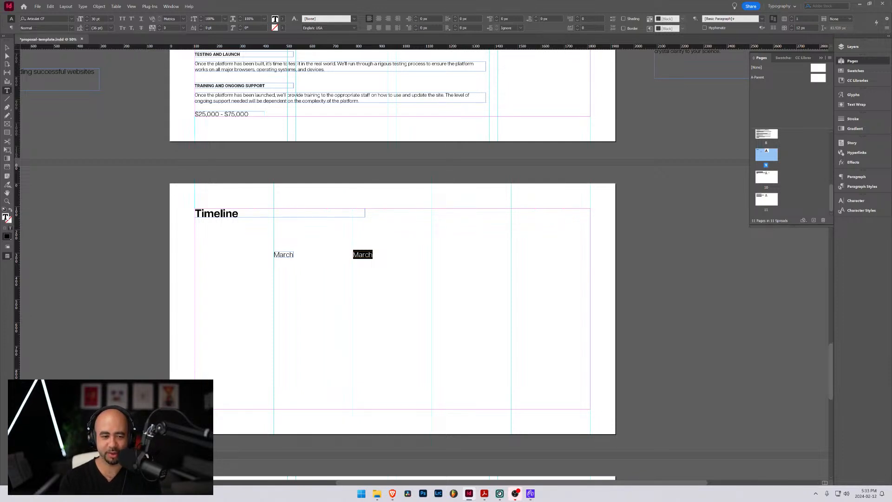
{"action": "type", "text": "April"}
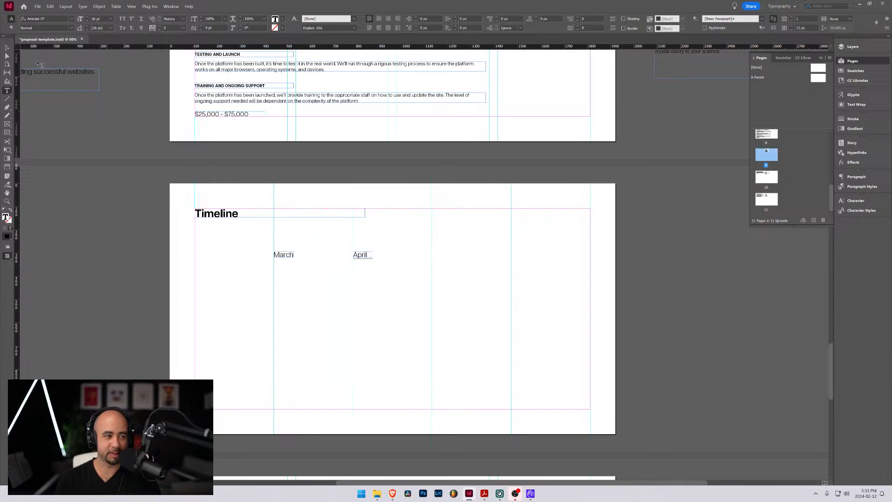
{"action": "key", "text": "Escape"}
Duplicate the "April" label to the next column guide and change the copy's text to "May"
{"action": "left_click_drag", "start_coordinate": [360, 256], "coordinate": [438, 256]}
{"action": "double_click", "coordinate": [439, 256]}
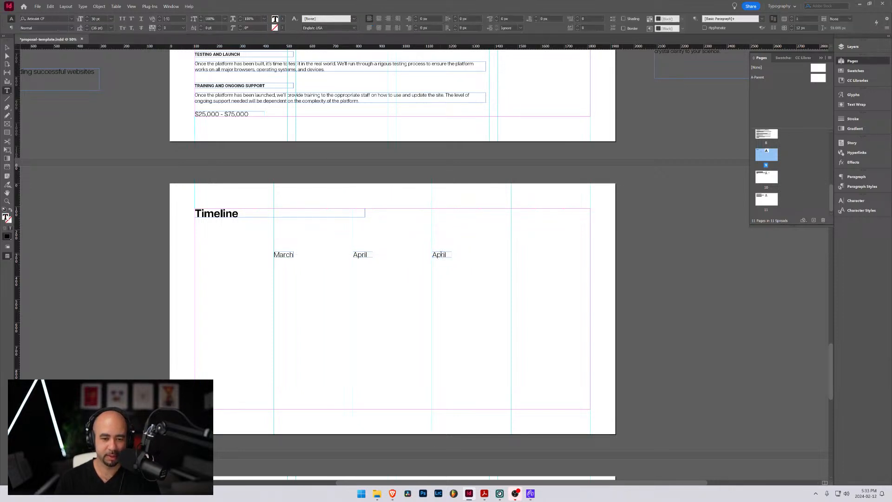
{"action": "double_click", "coordinate": [438, 256]}
{"action": "type", "text": "May"}
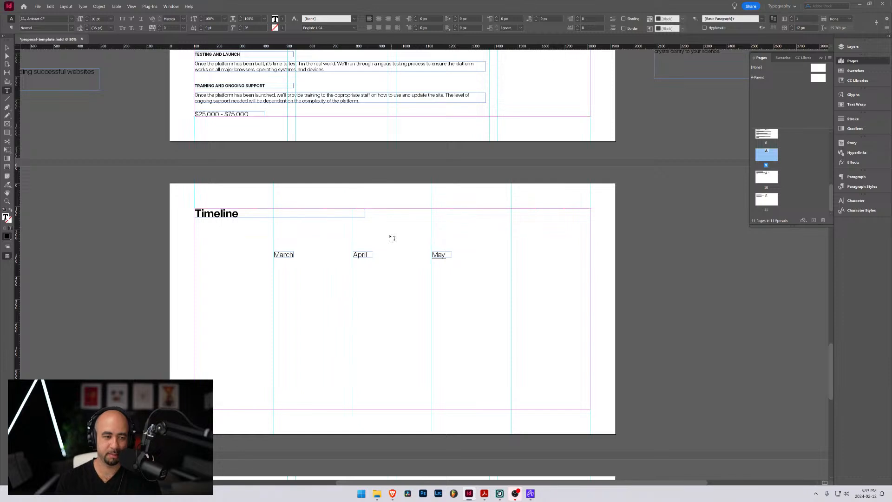
{"action": "key", "text": "Escape"}
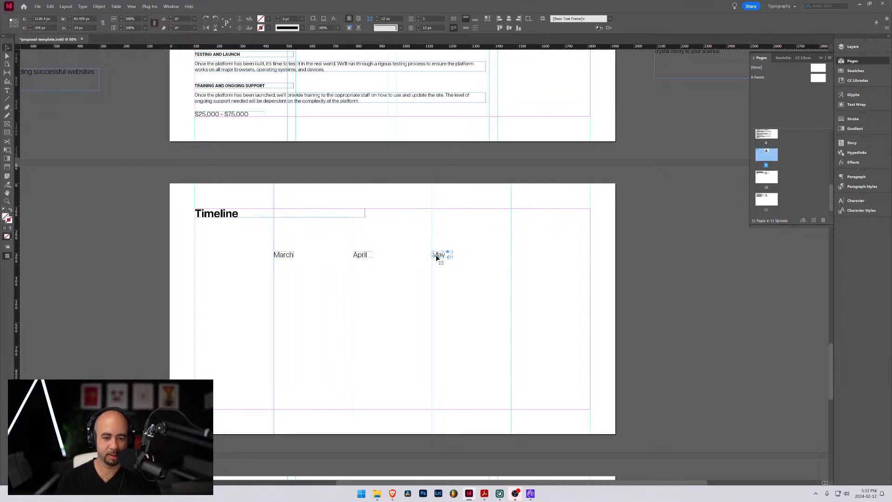
Duplicate the "May" label to the last inner column guide and change the copy's text to "June"
{"action": "left_click_drag", "start_coordinate": [438, 255], "coordinate": [518, 255]}
{"action": "double_click", "coordinate": [520, 255]}
{"action": "double_click", "coordinate": [520, 255]}
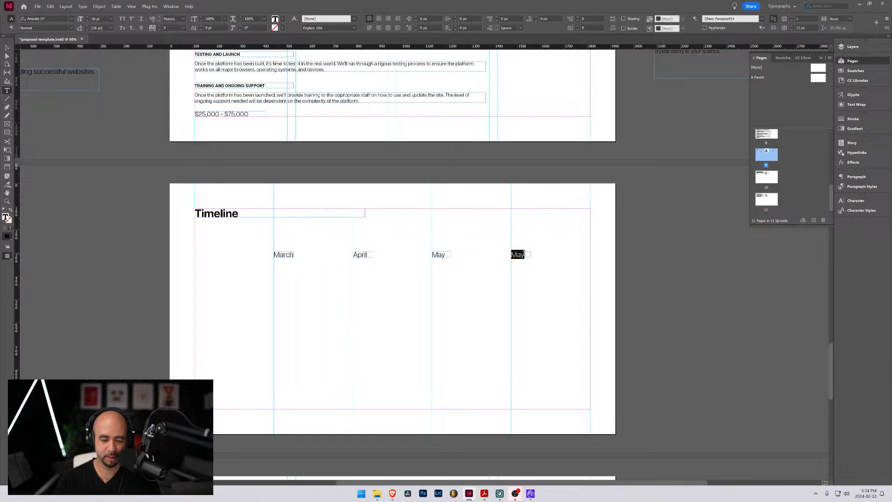
{"action": "type", "text": "Ju"}
{"action": "type", "text": "nm"}
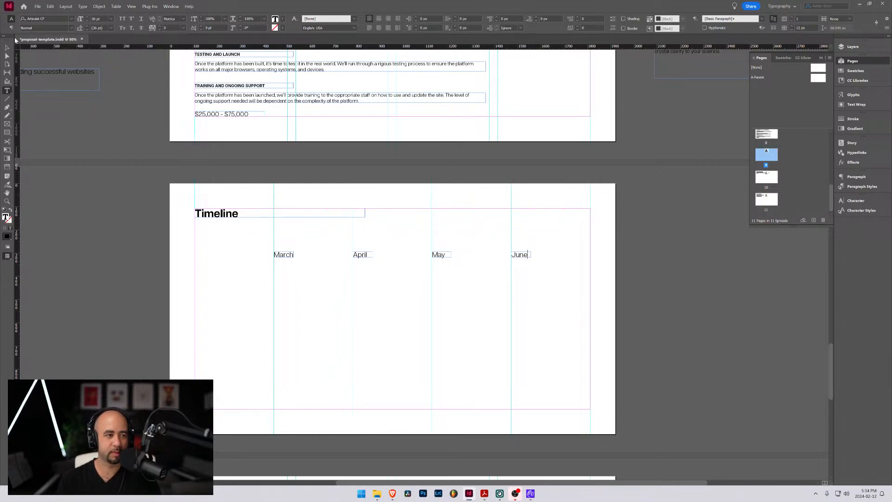
{"action": "left_click", "coordinate": [7, 47]}
Place a copy of the "March" label at the page's left margin, just below the row of months
{"action": "left_click", "coordinate": [284, 256]}
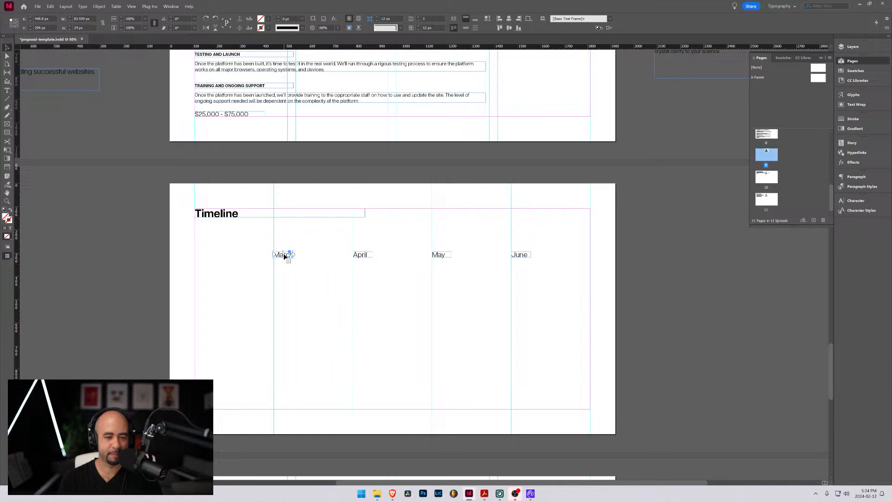
{"action": "left_click_drag", "start_coordinate": [284, 257], "coordinate": [207, 276]}
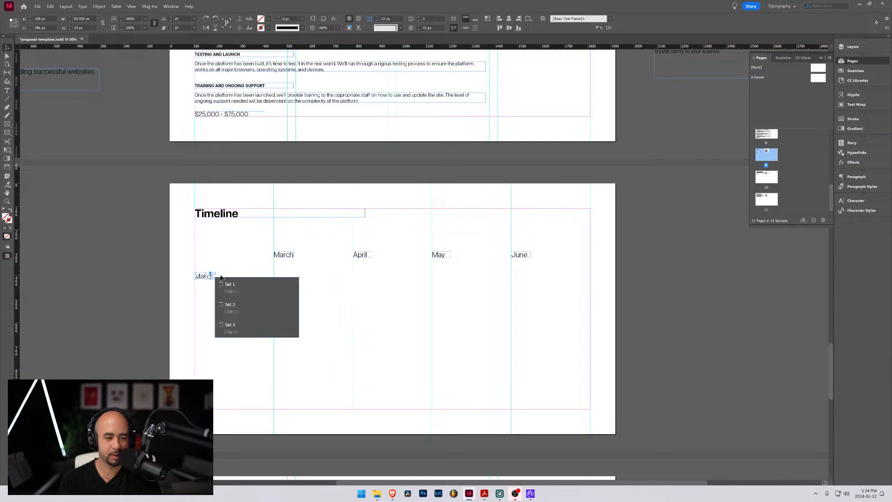
{"action": "left_click", "coordinate": [216, 275]}
{"action": "left_click", "coordinate": [214, 276]}
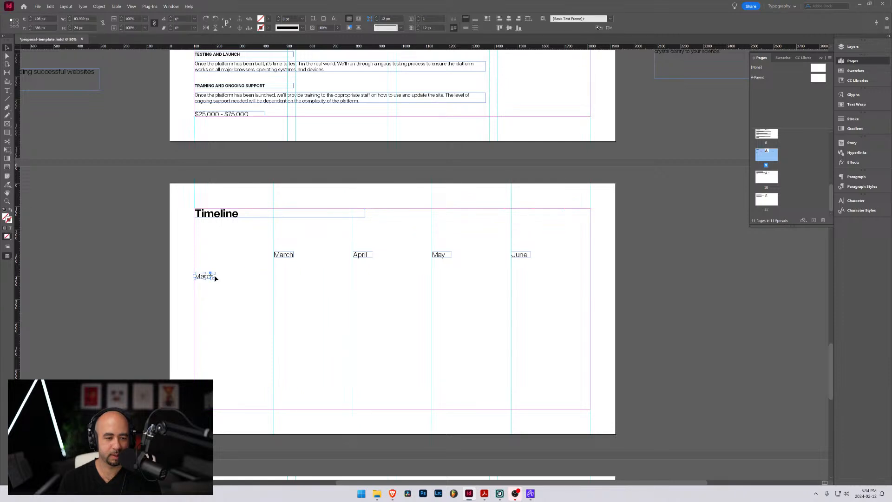
Widen the copied label's frame to fill the first column and replace its text with "Discovery"
{"action": "scroll", "coordinate": [198, 283], "scroll_direction": "up", "scroll_amount": 2}
{"action": "scroll", "coordinate": [229, 270], "scroll_direction": "up", "scroll_amount": 1}
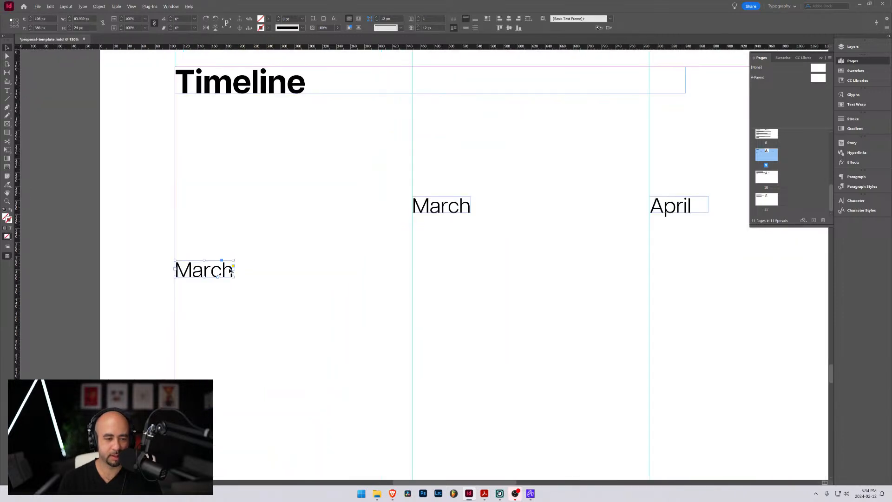
{"action": "left_click_drag", "start_coordinate": [236, 270], "coordinate": [413, 269]}
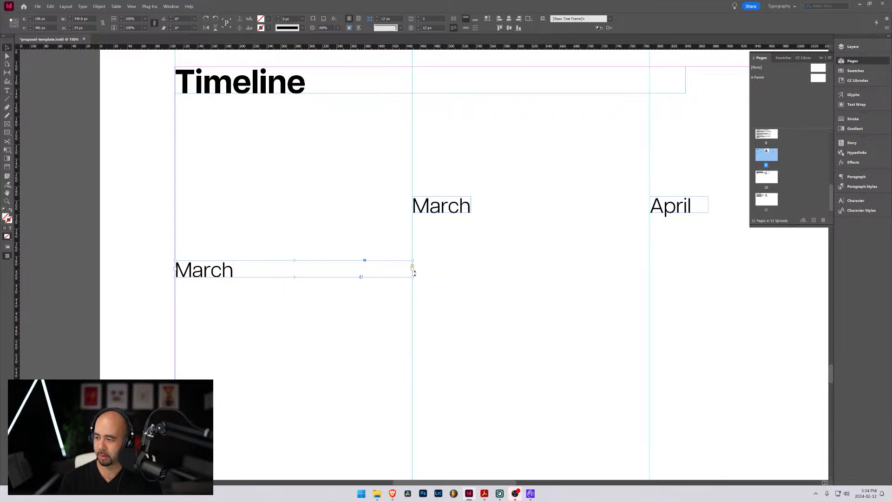
{"action": "double_click", "coordinate": [235, 270]}
{"action": "type", "text": "Discovery"}
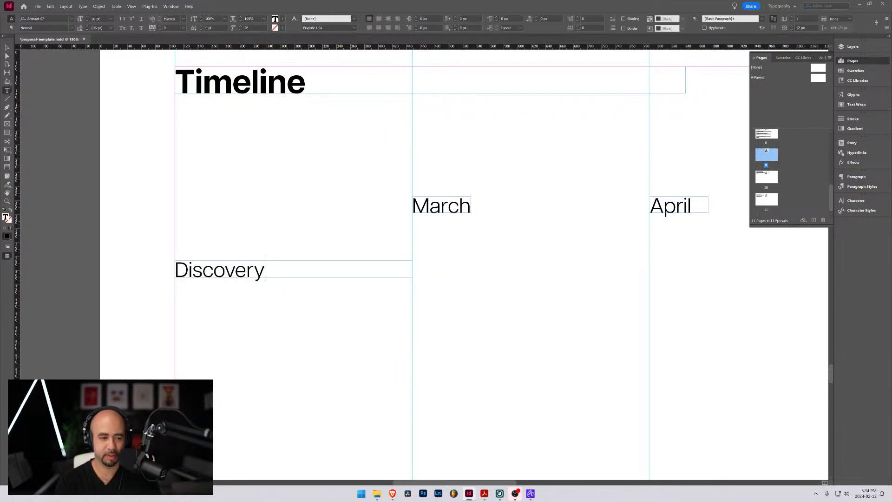
{"action": "key", "text": "Escape"}
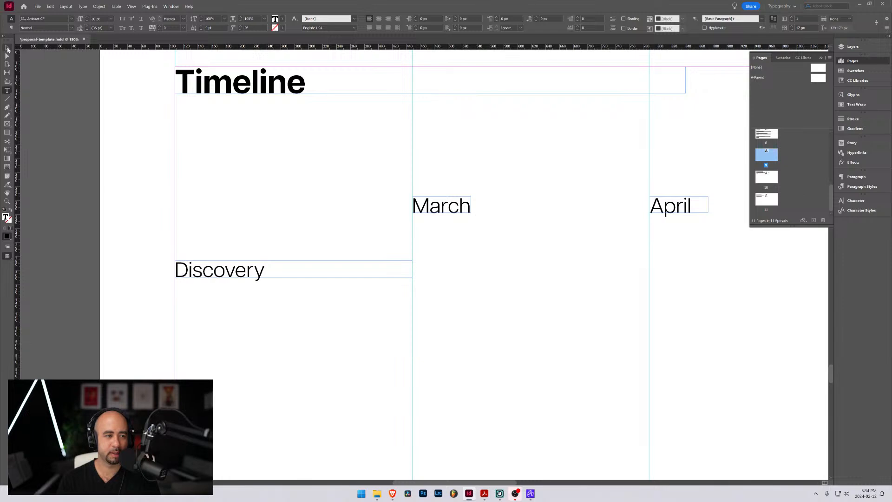
Review the Discovery Phase and Design and Development Phase pages for the stages to list on the timeline
{"action": "scroll", "coordinate": [259, 243], "scroll_direction": "down", "scroll_amount": 5}
{"action": "scroll", "coordinate": [383, 267], "scroll_direction": "up", "scroll_amount": 3}
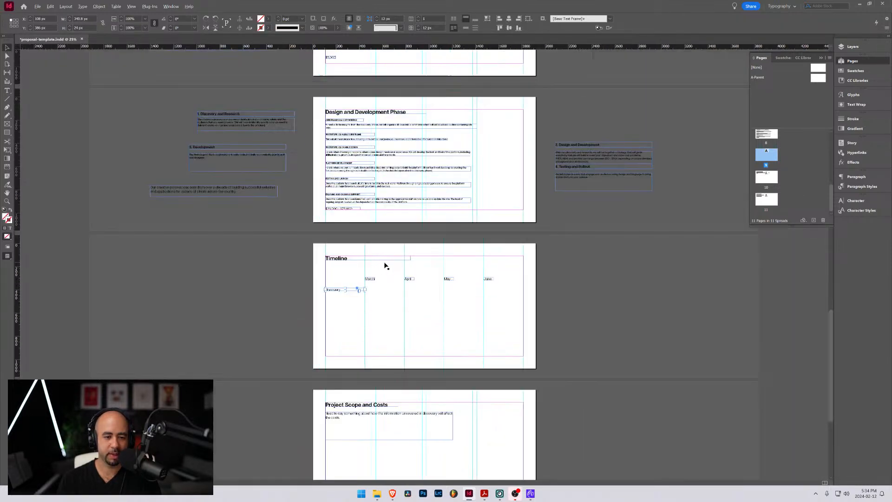
{"action": "scroll", "coordinate": [381, 270], "scroll_direction": "down", "scroll_amount": 2}
{"action": "scroll", "coordinate": [441, 296], "scroll_direction": "up", "scroll_amount": 6}
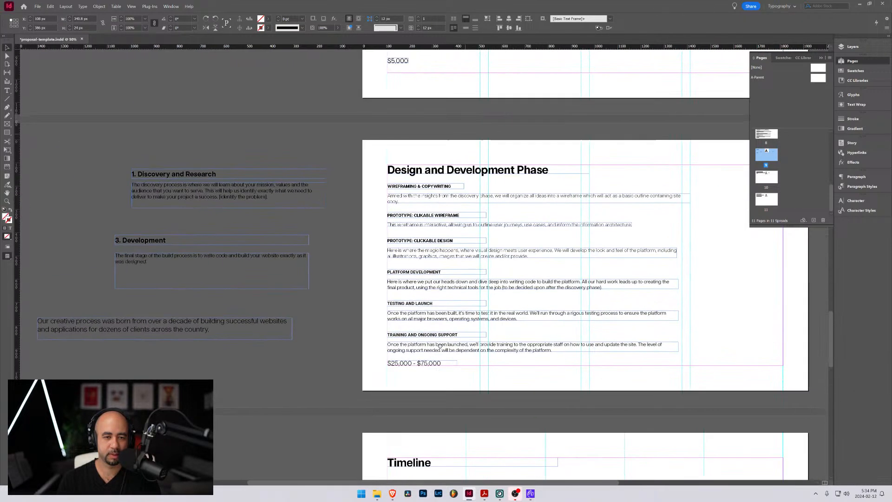
{"action": "scroll", "coordinate": [441, 295], "scroll_direction": "up", "scroll_amount": 5}
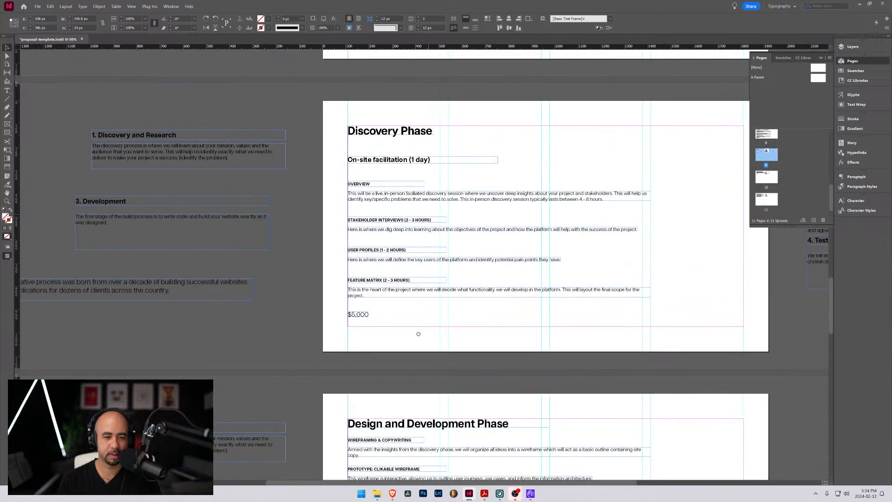
{"action": "scroll", "coordinate": [417, 261], "scroll_direction": "down", "scroll_amount": 2}
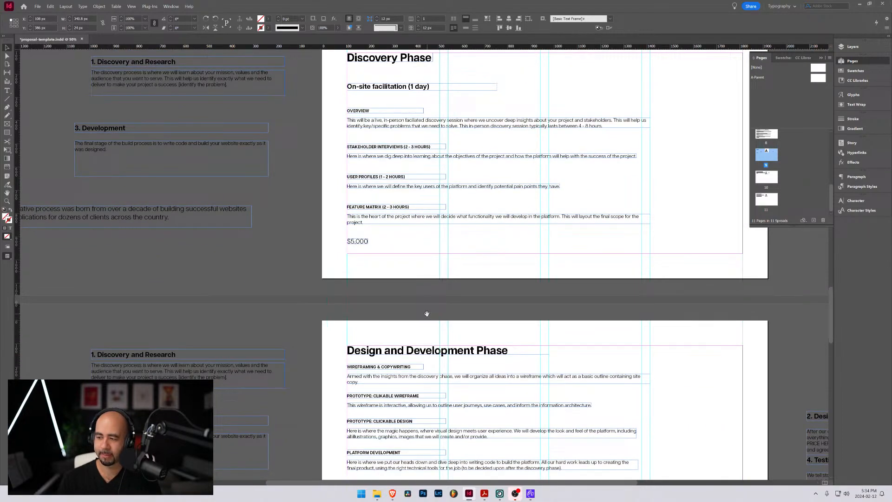
{"action": "scroll", "coordinate": [427, 313], "scroll_direction": "down", "scroll_amount": 5}
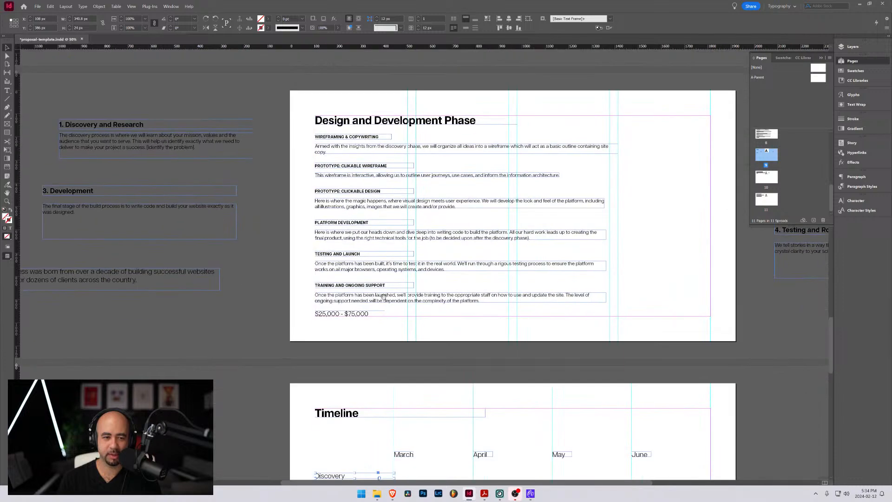
{"action": "scroll", "coordinate": [382, 296], "scroll_direction": "down", "scroll_amount": 3}
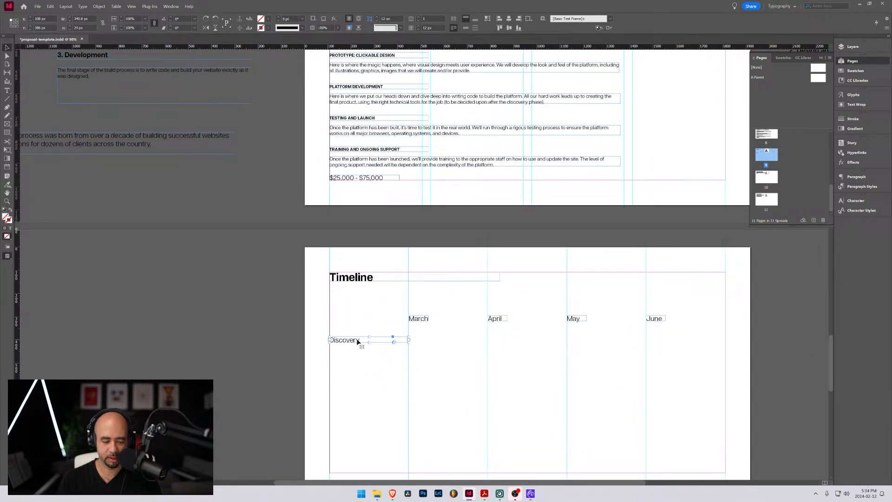
Duplicate the "Discovery" label straight below itself in the first column and change the copy's text to "Design"
{"action": "left_click_drag", "start_coordinate": [345, 342], "coordinate": [345, 372]}
{"action": "double_click", "coordinate": [346, 372]}
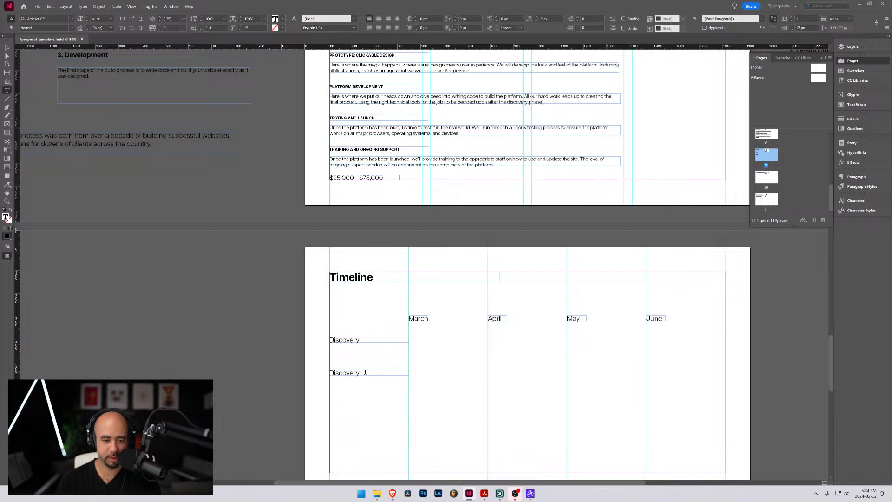
{"action": "double_click", "coordinate": [365, 371]}
{"action": "type", "text": "Desig"}
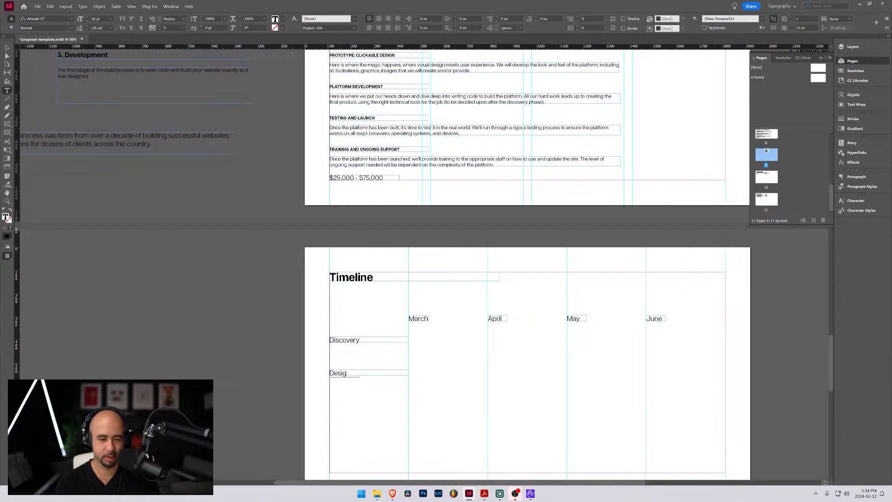
{"action": "type", "text": "n"}
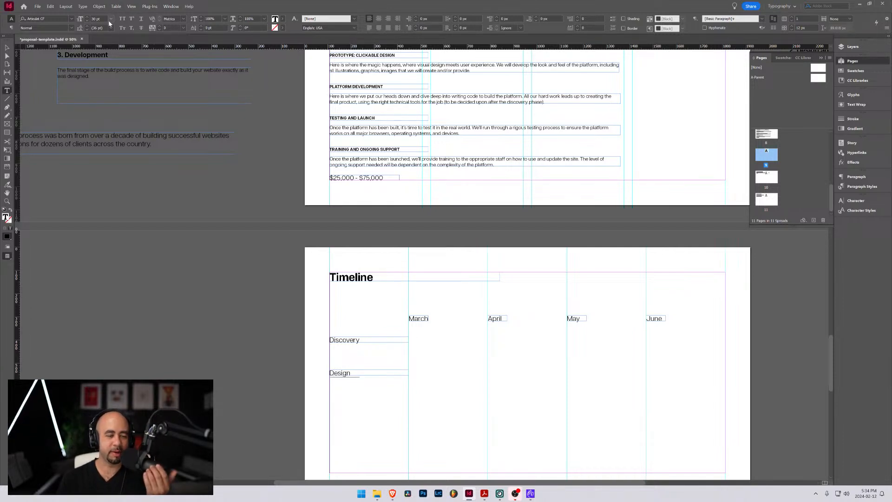
Create row guides on the Timeline page with 8 rows and a 0 px gutter, fitted to the margins
{"action": "left_click", "coordinate": [66, 6]}
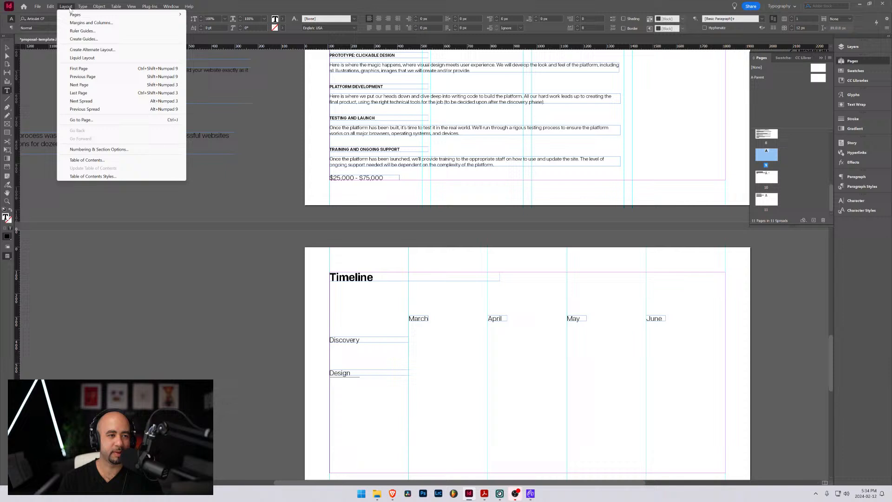
{"action": "left_click", "coordinate": [83, 39]}
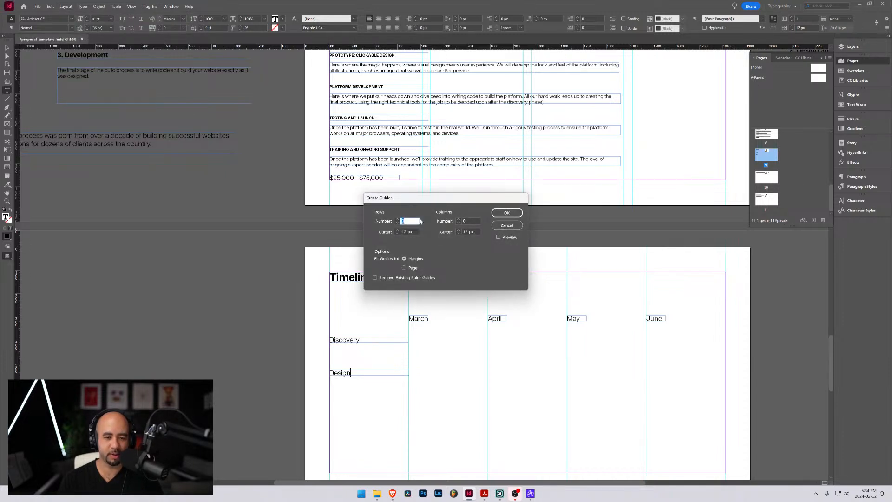
{"action": "key", "text": "Tab"}
{"action": "type", "text": "0"}
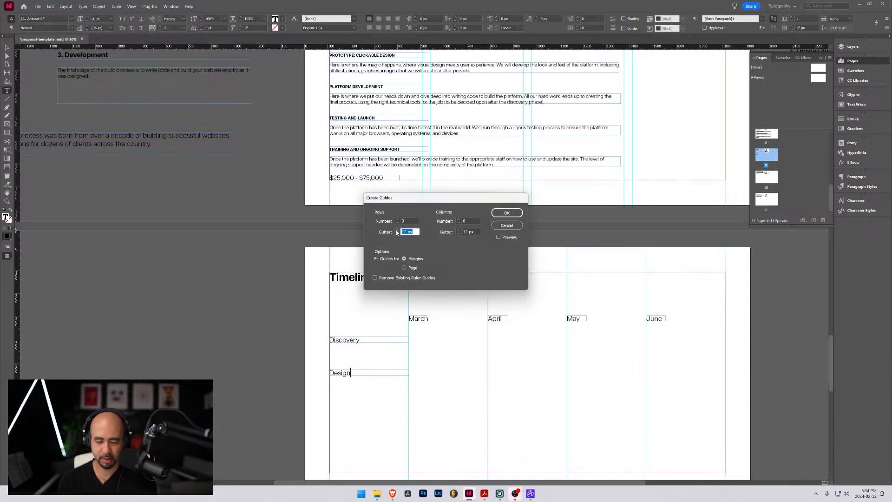
{"action": "left_click", "coordinate": [398, 218]}
{"action": "left_click", "coordinate": [398, 219]}
{"action": "left_click", "coordinate": [399, 219]}
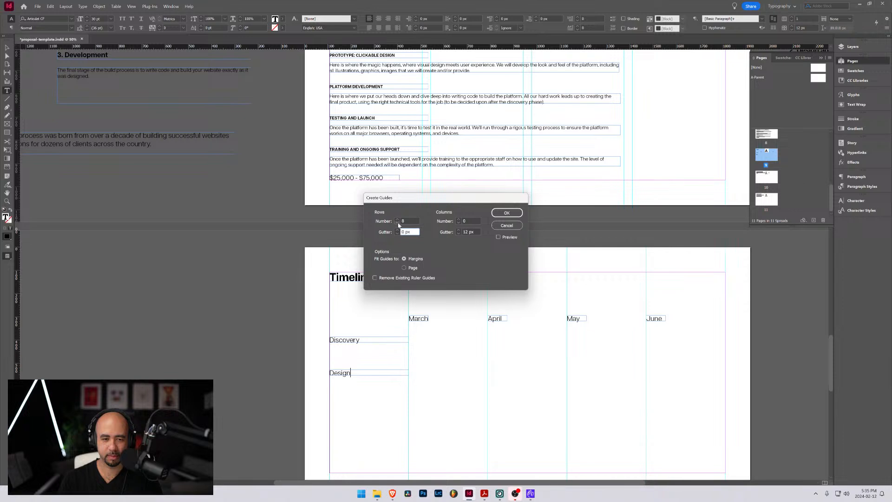
{"action": "left_click", "coordinate": [505, 213]}
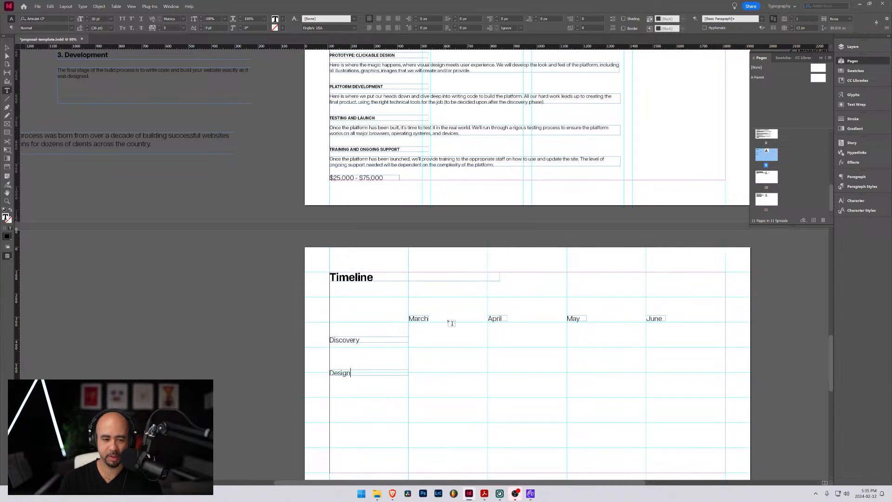
Move the March, April, May and June labels down together so their frames rest on the row guide beneath them
{"action": "scroll", "coordinate": [419, 322], "scroll_direction": "down", "scroll_amount": 3}
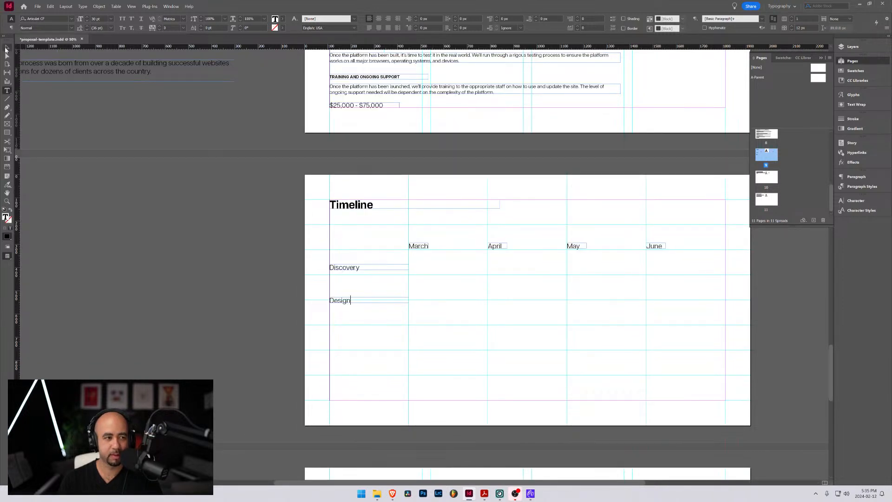
{"action": "key", "text": "Escape"}
{"action": "left_click", "coordinate": [422, 249]}
{"action": "left_click", "coordinate": [498, 247], "text": "shift"}
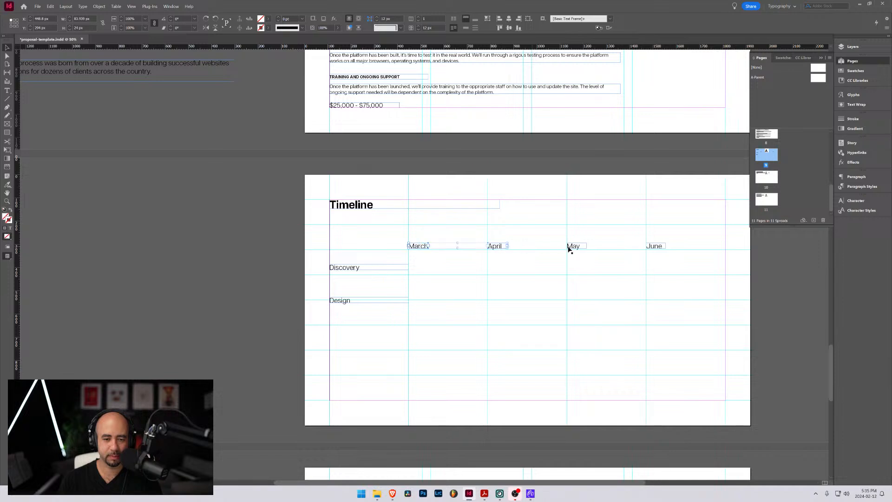
{"action": "left_click", "coordinate": [573, 247], "text": "shift"}
{"action": "left_click", "coordinate": [655, 249], "text": "shift"}
{"action": "left_click_drag", "start_coordinate": [653, 249], "coordinate": [649, 253]}
Move the "Discovery" and "Design" labels vertically so their frames rest on the next two row guides below the months
{"action": "left_click", "coordinate": [354, 268]}
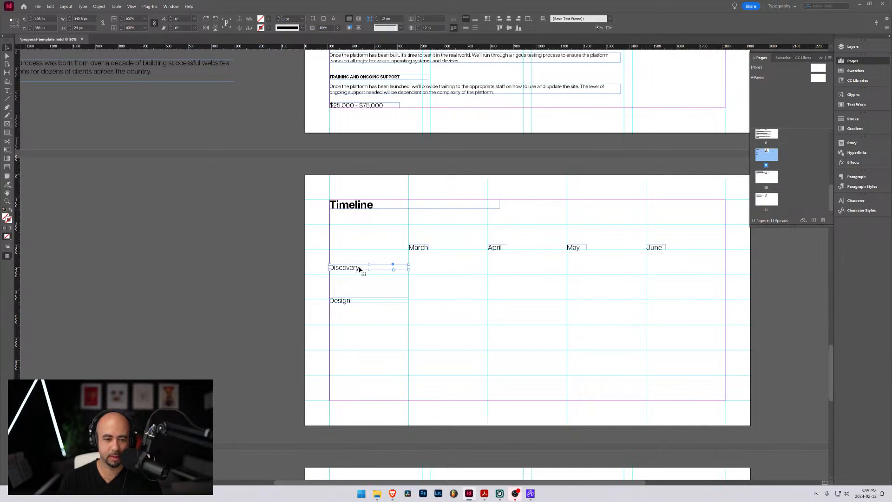
{"action": "left_click_drag", "start_coordinate": [358, 268], "coordinate": [351, 296]}
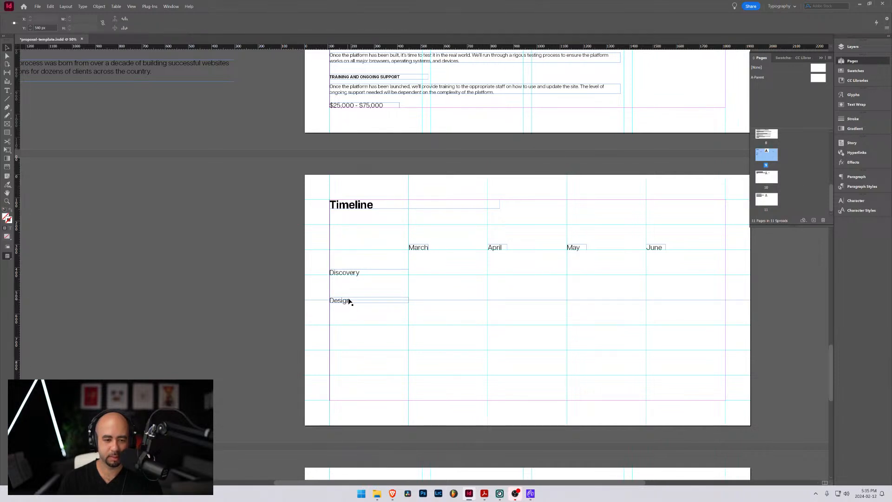
{"action": "left_click", "coordinate": [360, 301]}
{"action": "left_click_drag", "start_coordinate": [361, 303], "coordinate": [361, 300]}
{"action": "left_click", "coordinate": [364, 315]}
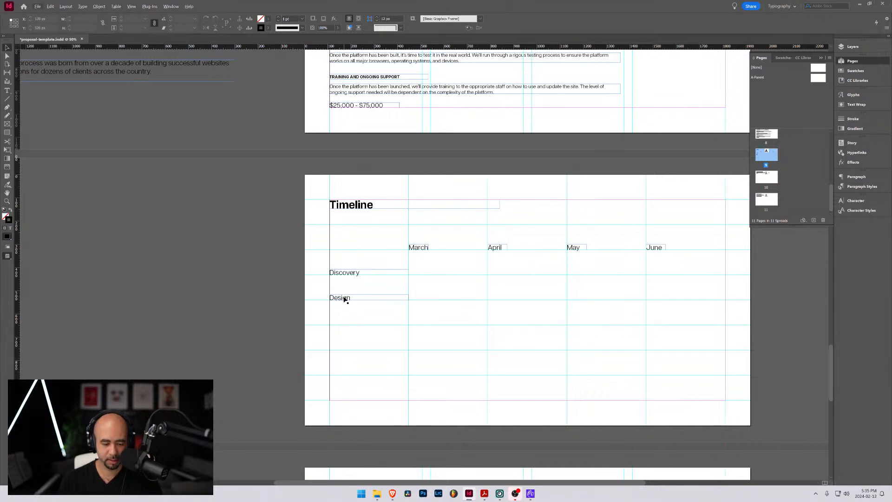
Duplicate the "Design" label one row below itself and change the copy's text to "Development"
{"action": "left_click_drag", "start_coordinate": [344, 299], "coordinate": [344, 323]}
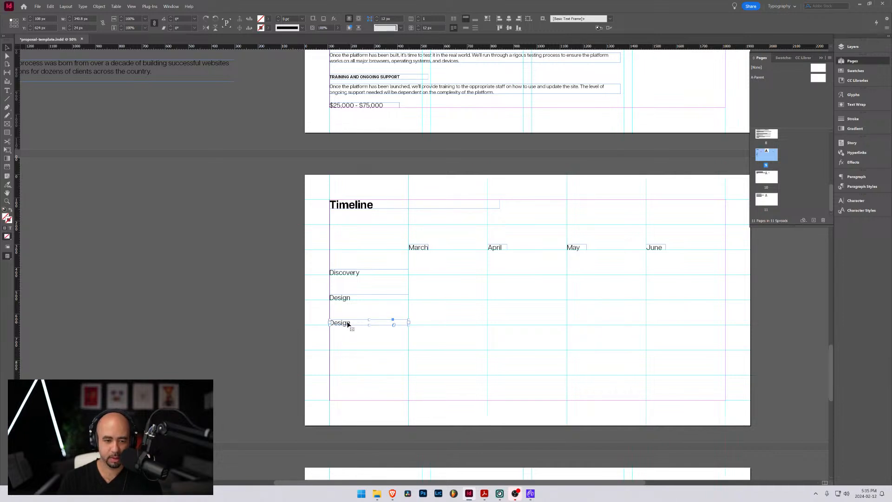
{"action": "double_click", "coordinate": [347, 322]}
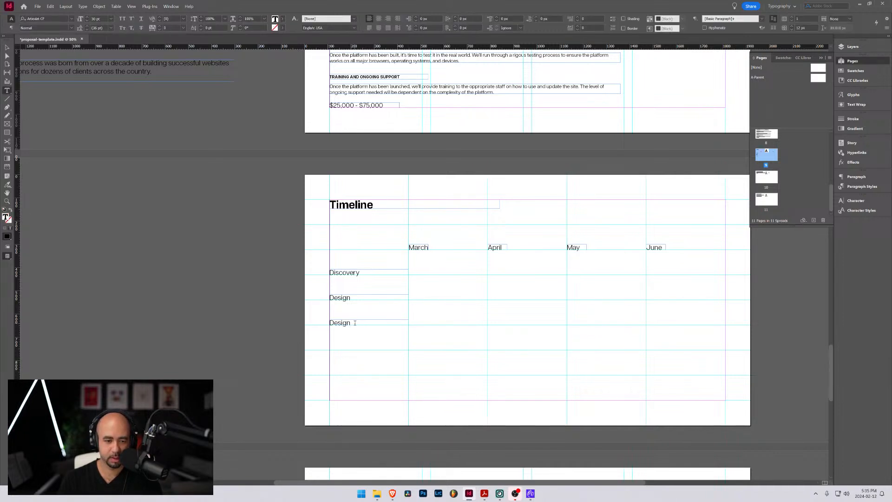
{"action": "key", "text": "shift+Left"}
{"action": "key", "text": "shift+Left"}
{"action": "key", "text": "shift+Left"}
{"action": "key", "text": "shift+Left"}
{"action": "type", "text": "ve"}
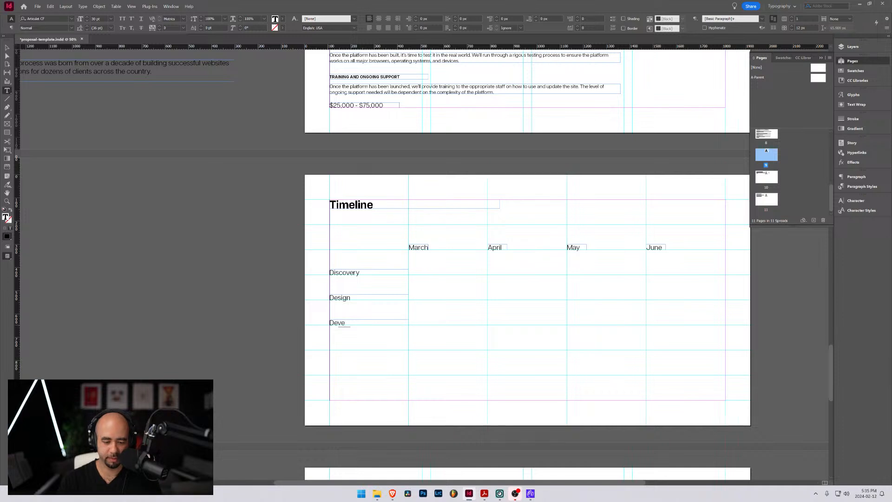
{"action": "type", "text": "lopment"}
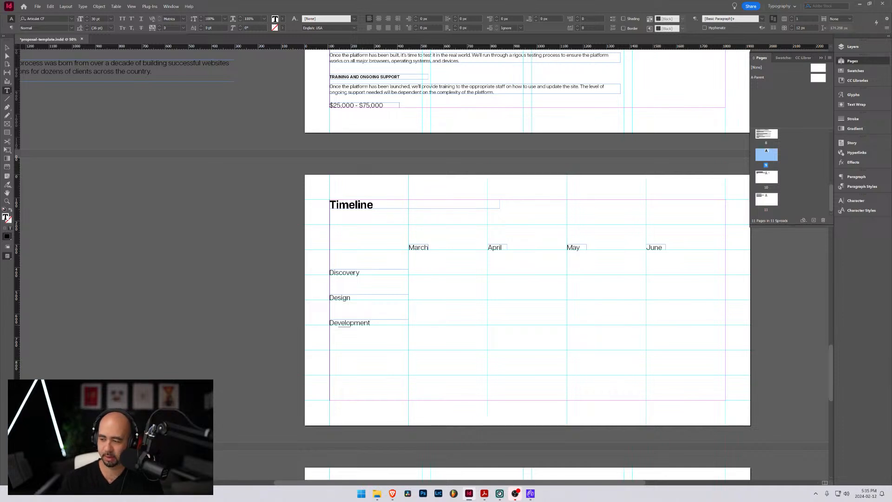
Duplicate the "Development" label one row below itself and replace the copy's text with "Launch"
{"action": "left_click", "coordinate": [7, 55]}
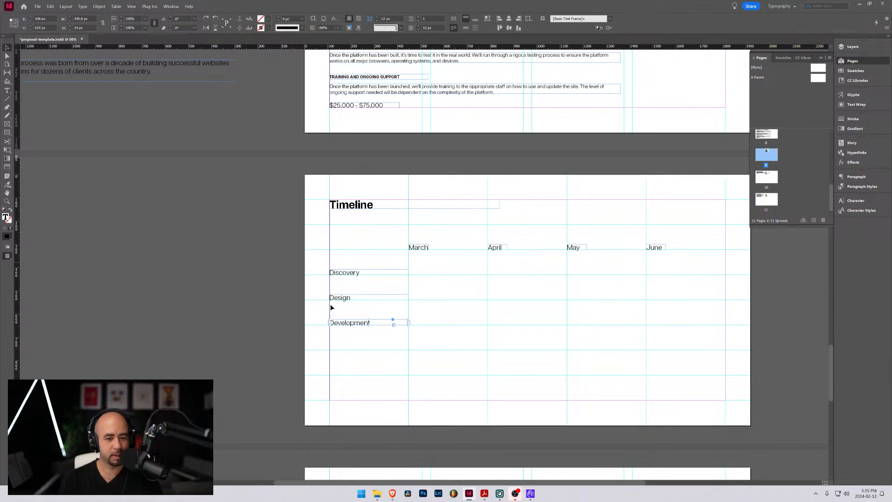
{"action": "left_click_drag", "start_coordinate": [359, 322], "coordinate": [356, 347]}
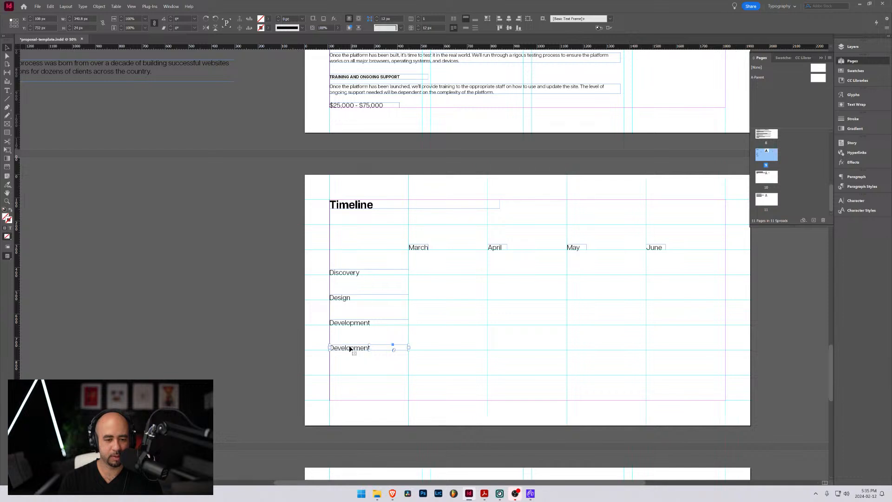
{"action": "double_click", "coordinate": [355, 347]}
{"action": "double_click", "coordinate": [354, 346]}
{"action": "type", "text": "Launch"}
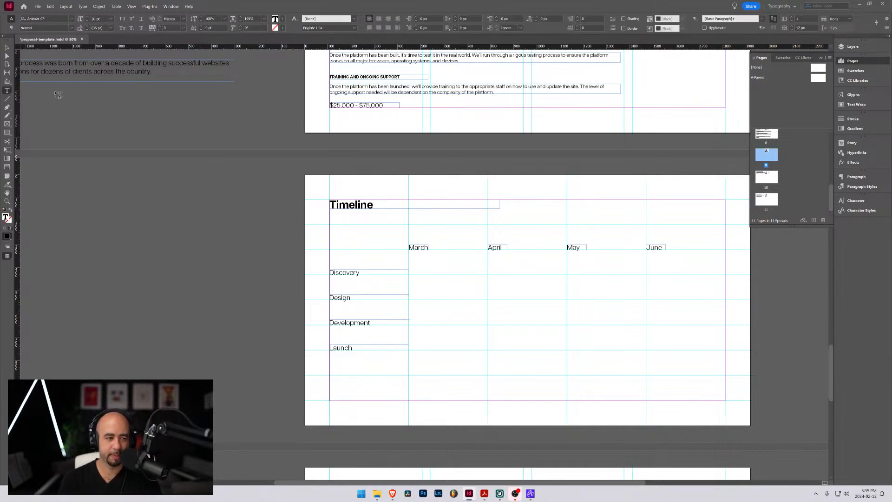
{"action": "left_click", "coordinate": [7, 48]}
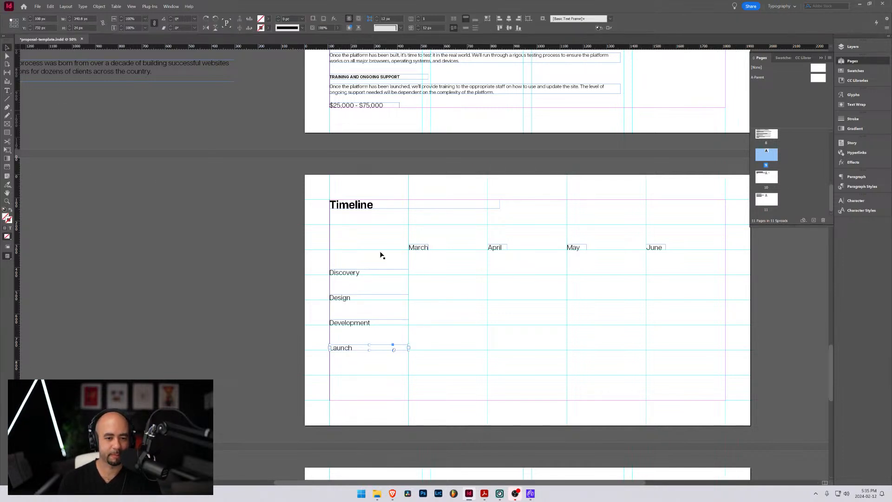
{"action": "left_click", "coordinate": [352, 273], "text": "shift"}
{"action": "left_click", "coordinate": [348, 298], "text": "shift"}
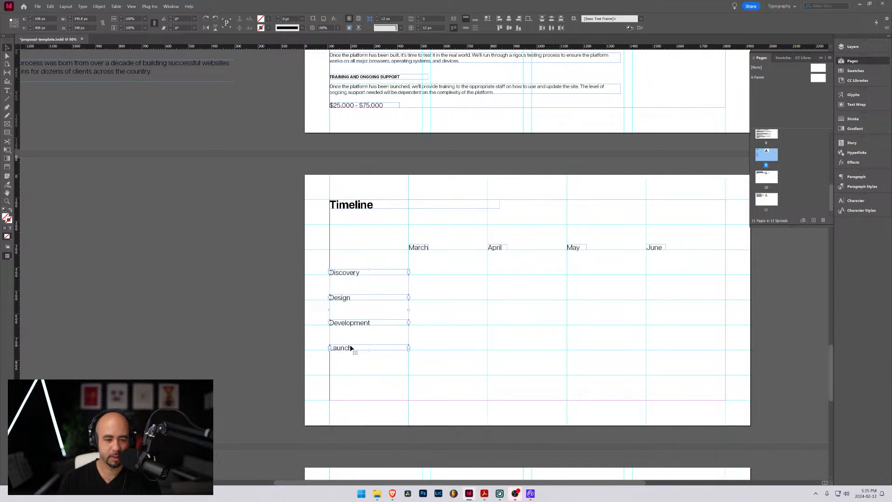
{"action": "left_click", "coordinate": [365, 366]}
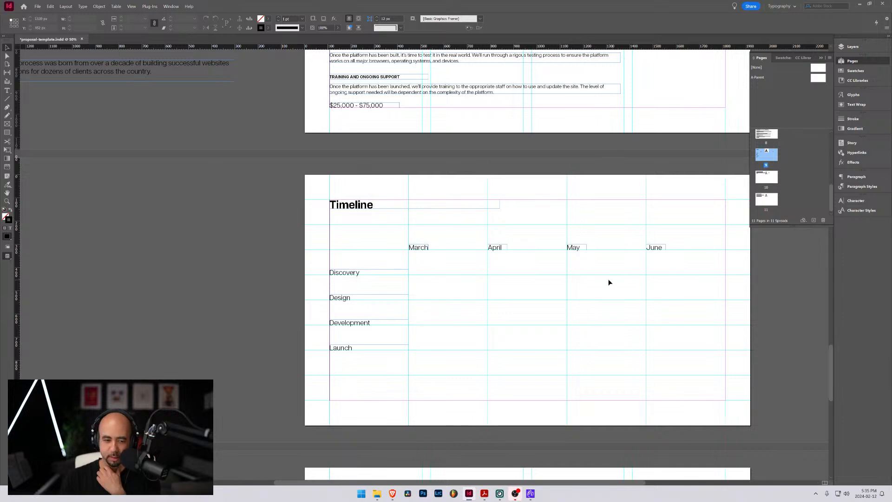
{"action": "left_click", "coordinate": [325, 223]}
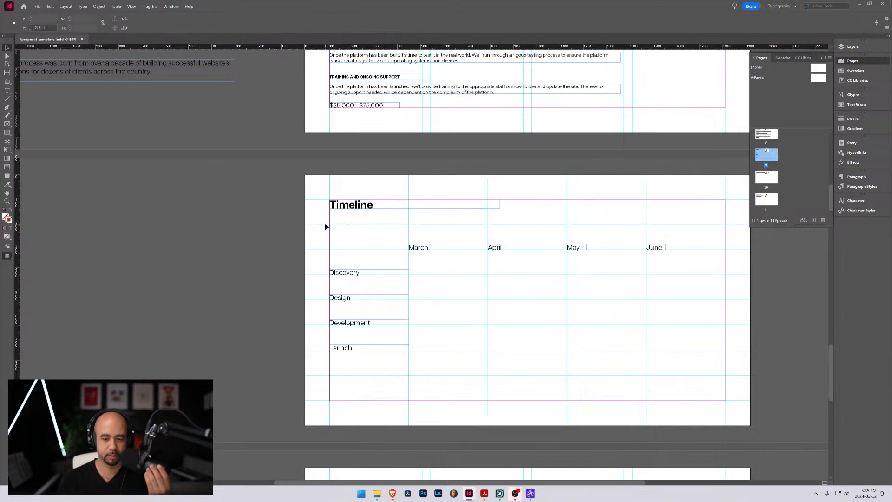
Collapse the page thumbnails and preview the Timeline page without guides and frame edges before returning to the normal view
{"action": "scroll", "coordinate": [560, 306], "scroll_direction": "up", "scroll_amount": 1}
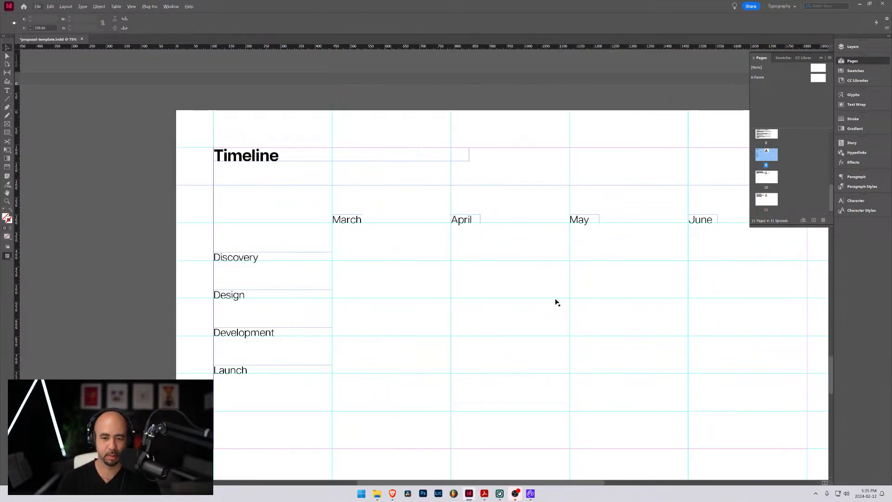
{"action": "left_click_drag", "start_coordinate": [540, 319], "coordinate": [486, 285]}
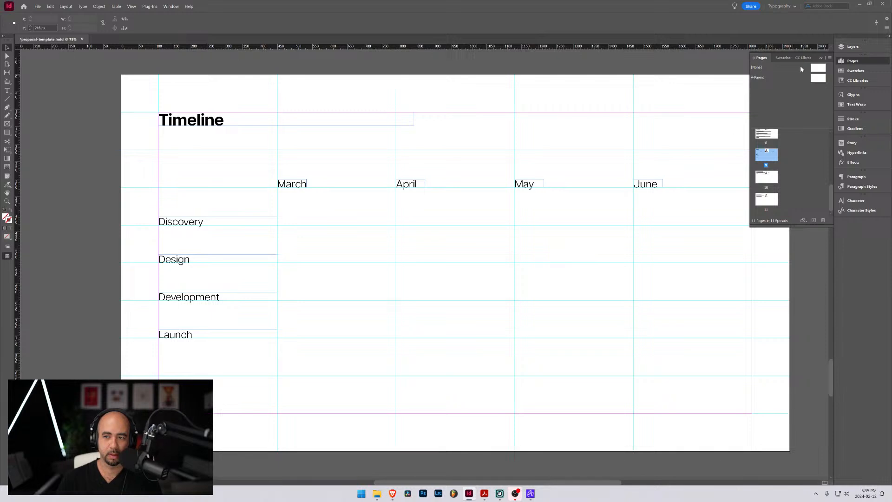
{"action": "left_click", "coordinate": [822, 58]}
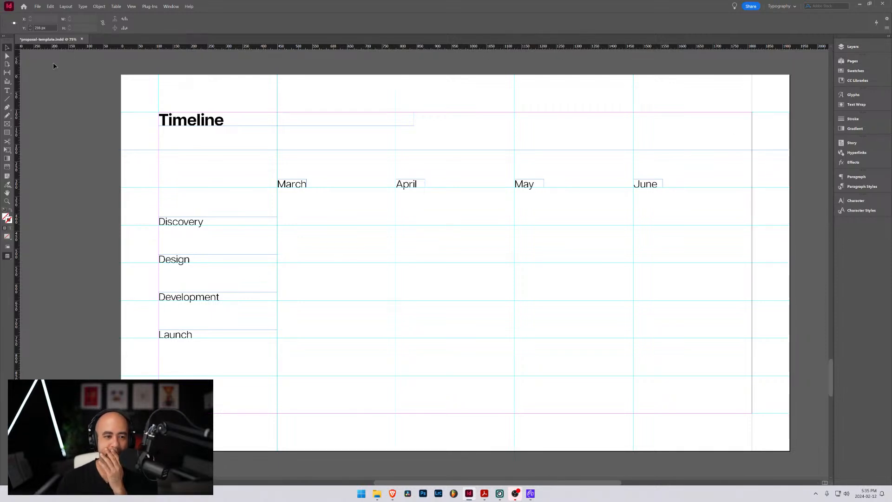
{"action": "key", "text": "w"}
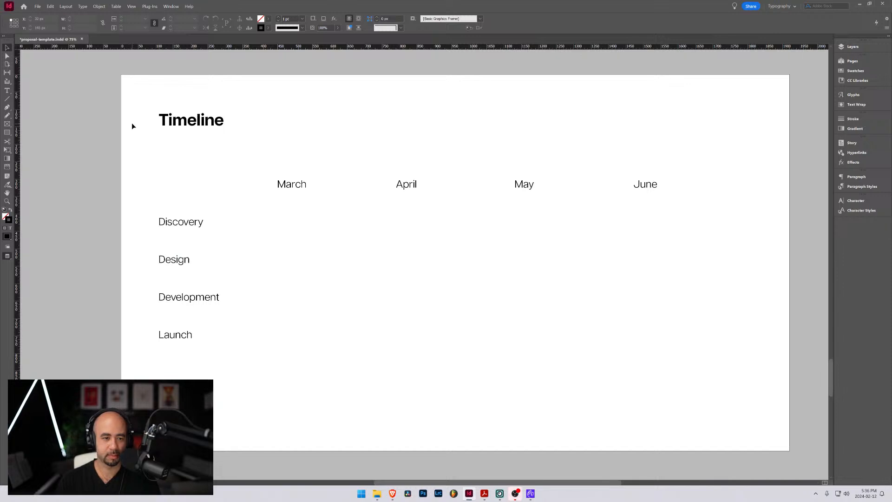
{"action": "key", "text": "w"}
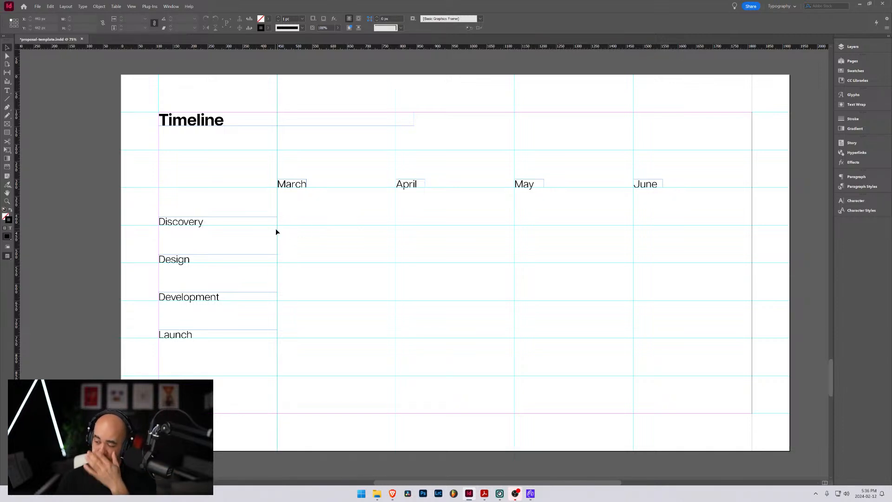
Draw a rectangle about 166 × 78 px at the start of the March column in the Discovery row and enter "Discovery" inside it
{"action": "left_click", "coordinate": [9, 133]}
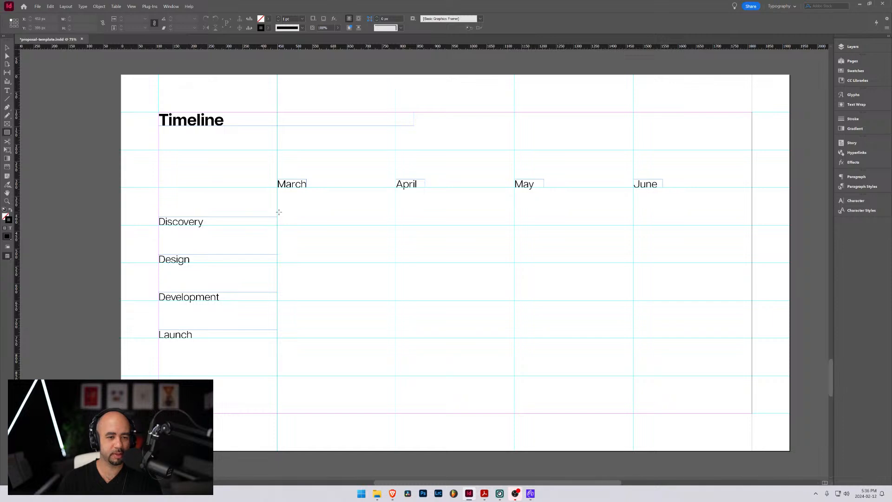
{"action": "mouse_move", "coordinate": [278, 208]}
{"action": "left_mouse_down"}
{"action": "mouse_move", "coordinate": [341, 232]}
{"action": "mouse_move", "coordinate": [324, 226]}
{"action": "mouse_move", "coordinate": [324, 239]}
{"action": "mouse_move", "coordinate": [342, 232]}
{"action": "mouse_move", "coordinate": [324, 230]}
{"action": "mouse_move", "coordinate": [336, 234]}
{"action": "left_mouse_up"}
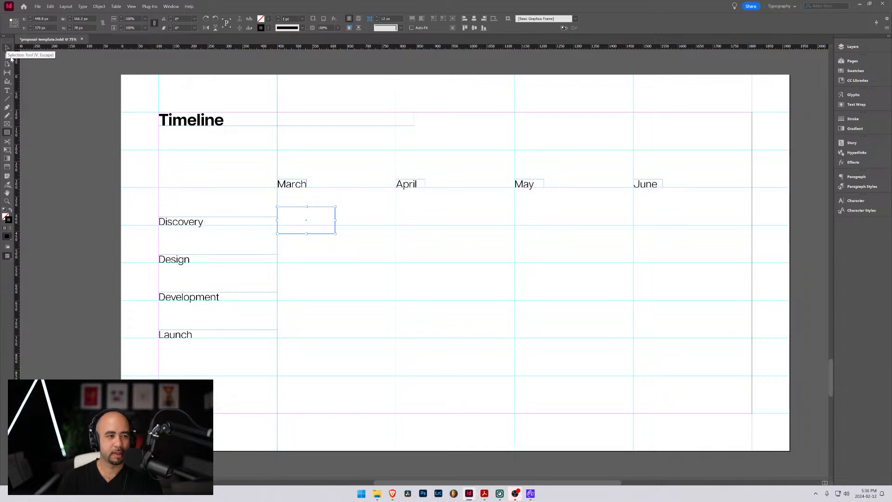
{"action": "key", "text": "t"}
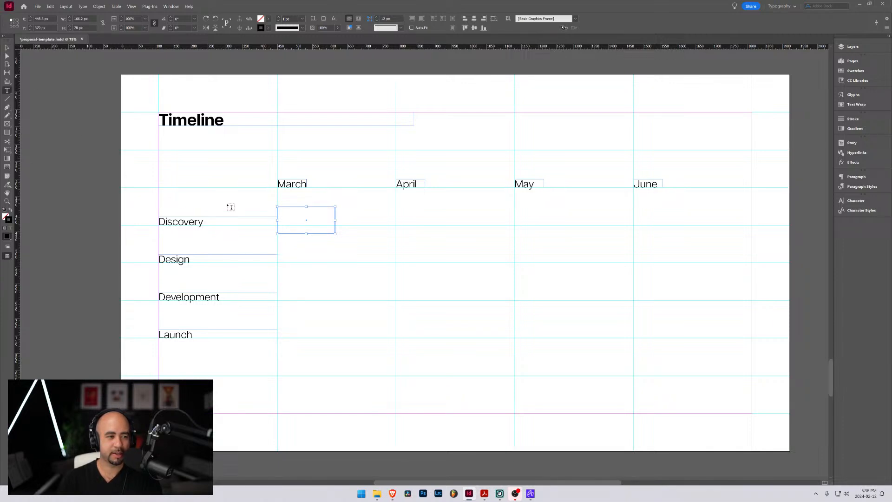
{"action": "left_click", "coordinate": [286, 222]}
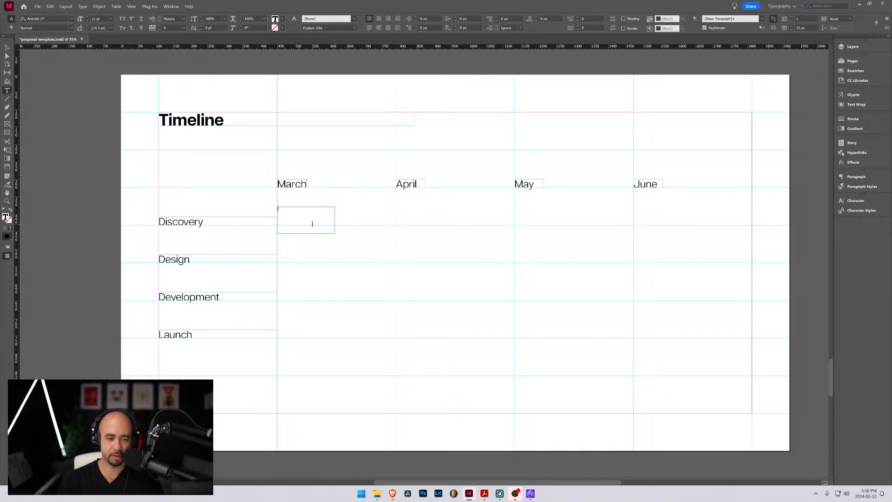
{"action": "type", "text": "Discover"}
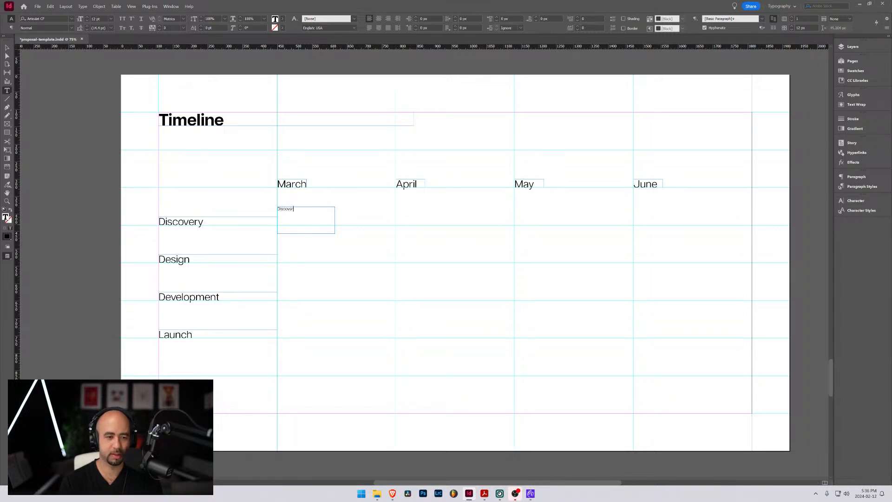
{"action": "type", "text": "y"}
Format the rectangle's "Discovery" text as all caps in Demi Bold and centre it horizontally
{"action": "key", "text": "ctrl+a"}
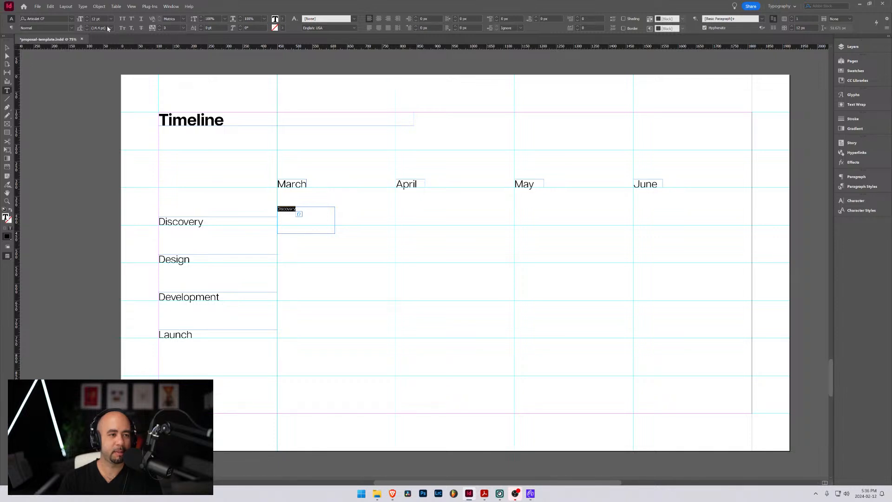
{"action": "left_click", "coordinate": [122, 19]}
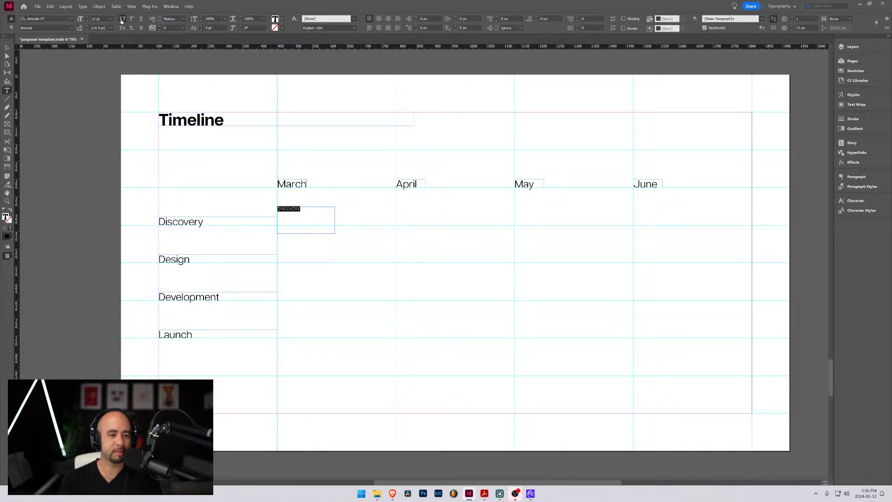
{"action": "left_click", "coordinate": [88, 17]}
{"action": "left_click", "coordinate": [87, 20]}
{"action": "left_click", "coordinate": [71, 28]}
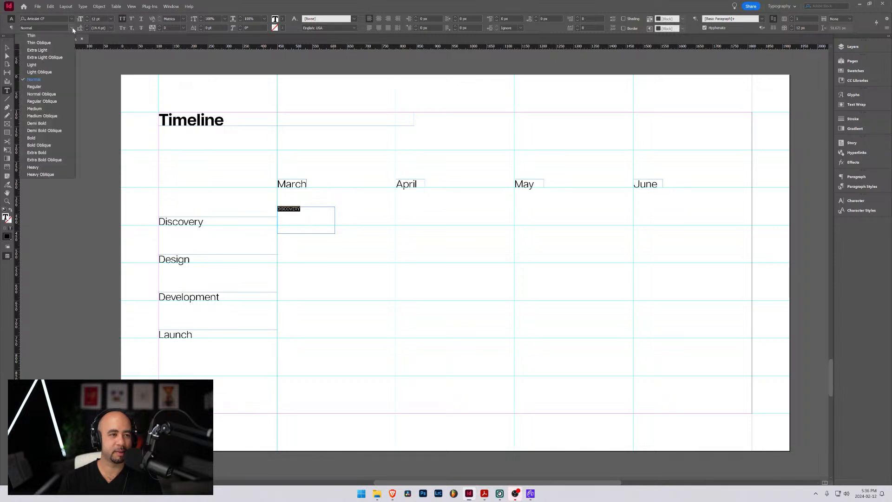
{"action": "left_click", "coordinate": [40, 123]}
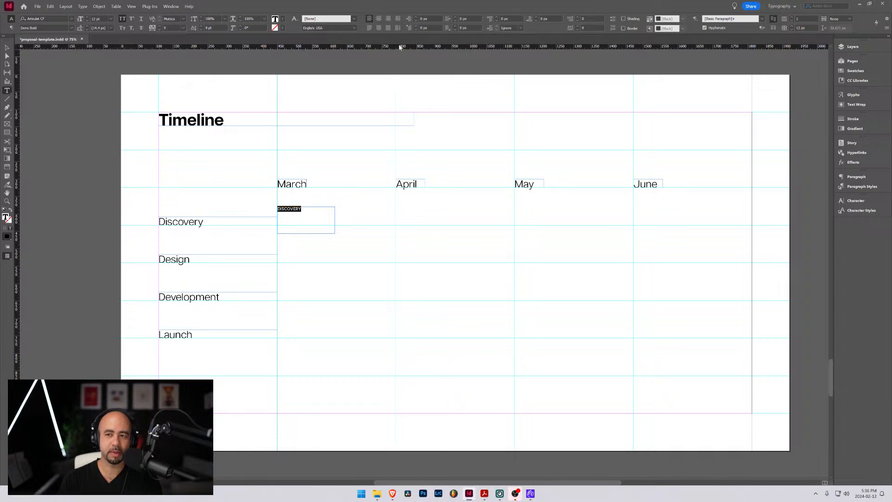
{"action": "left_click", "coordinate": [379, 19]}
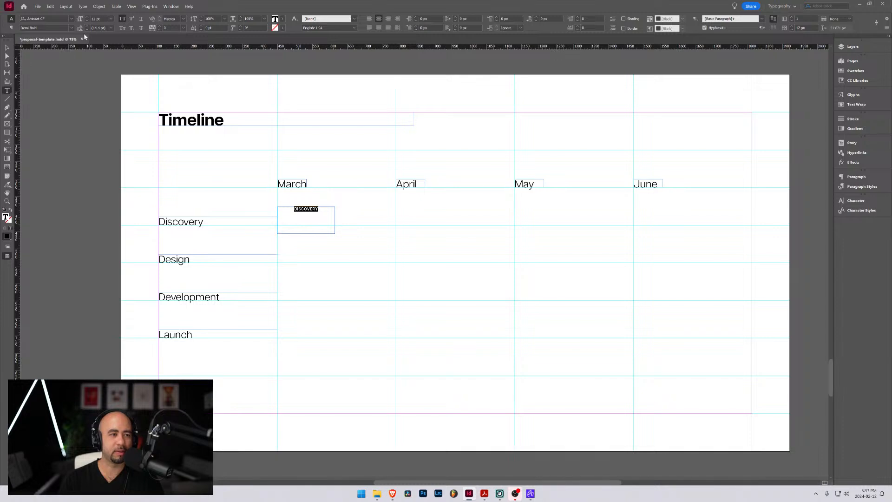
Examine the character, paragraph, baseline-grid and paragraph-style options for a way to position the "DISCOVERY" text vertically within its rectangle
{"action": "left_click", "coordinate": [11, 28]}
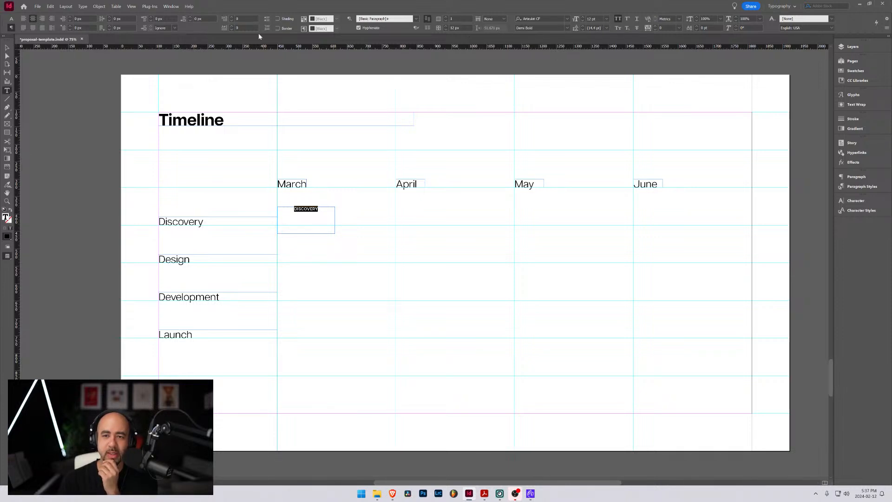
{"action": "left_click", "coordinate": [10, 19]}
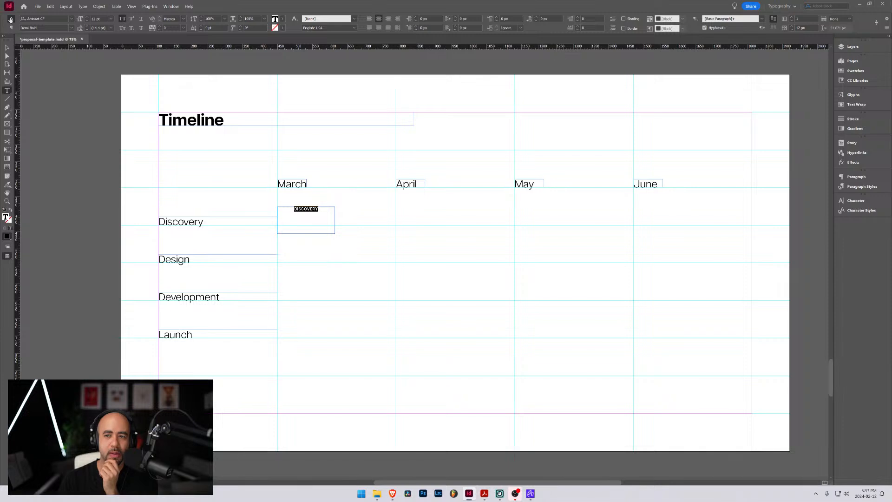
{"action": "left_click", "coordinate": [775, 28]}
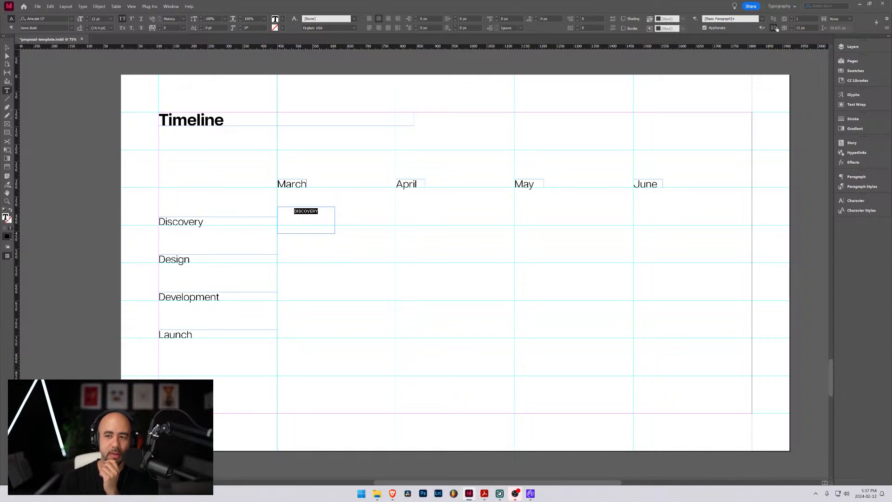
{"action": "left_click", "coordinate": [774, 20]}
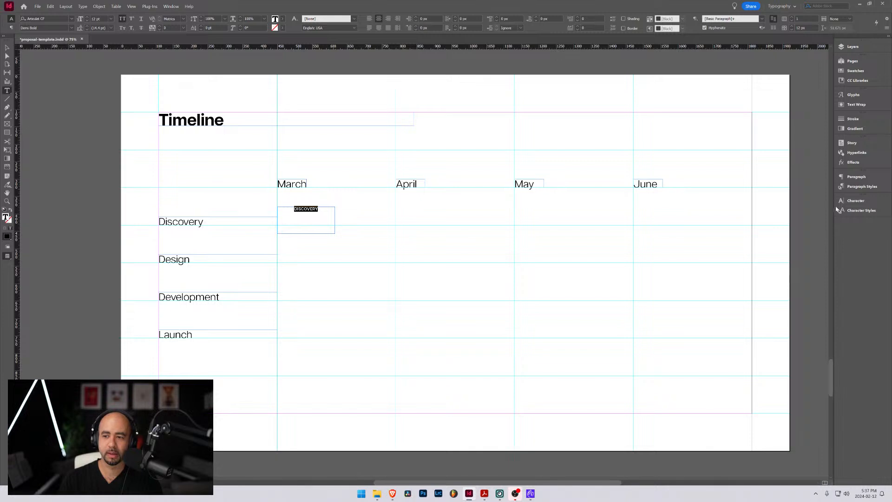
{"action": "left_click", "coordinate": [858, 201]}
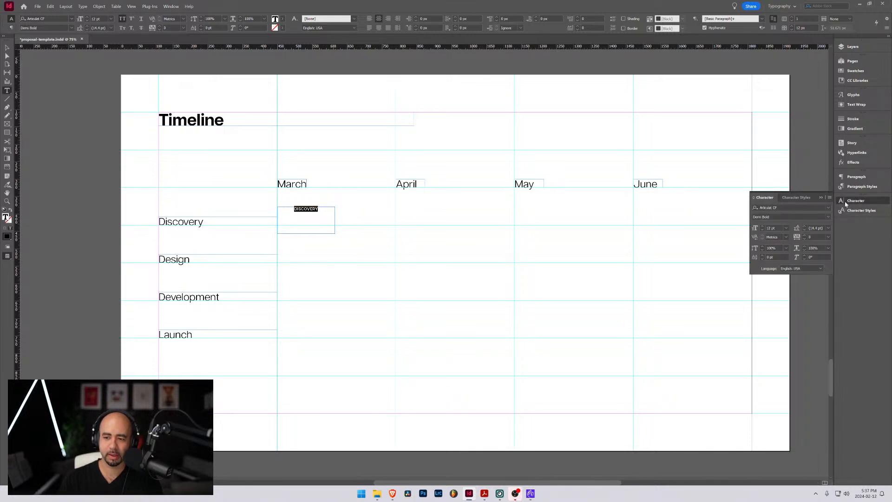
{"action": "left_click", "coordinate": [857, 176]}
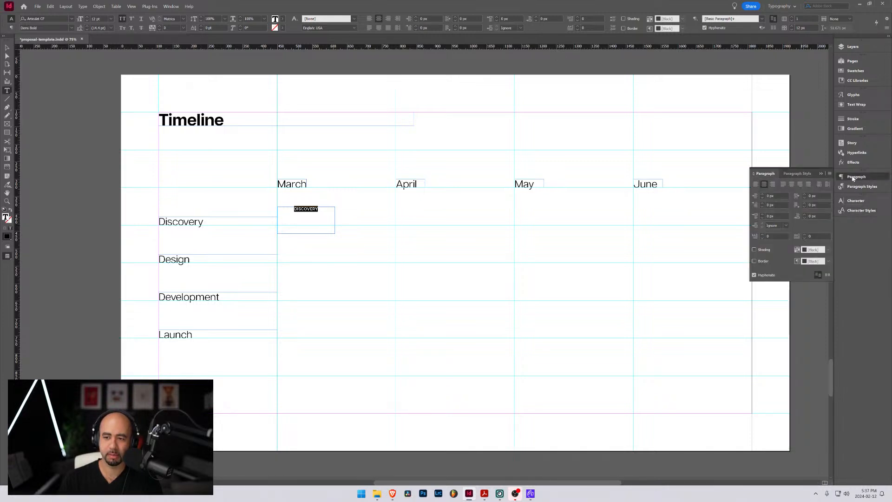
{"action": "left_click", "coordinate": [799, 174]}
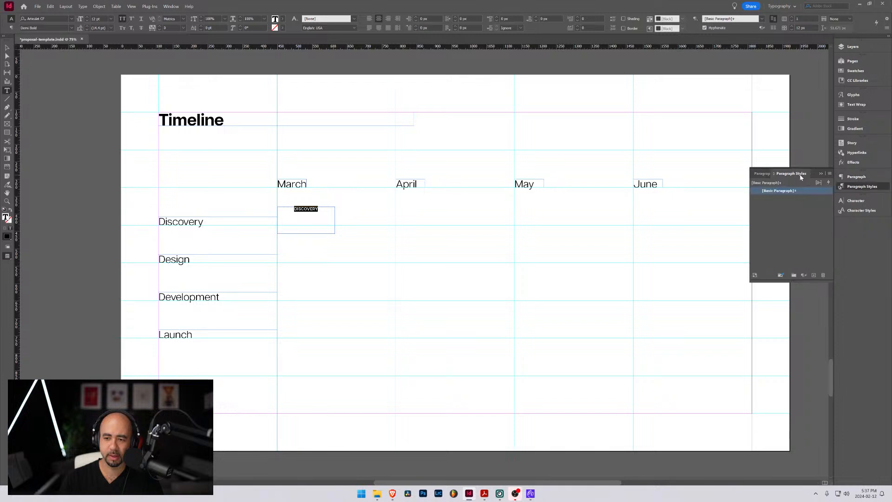
{"action": "left_click", "coordinate": [764, 173]}
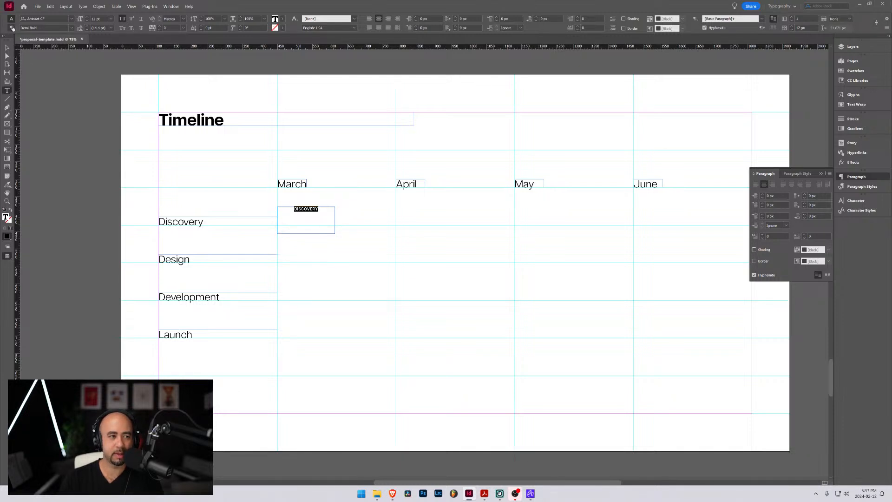
{"action": "left_click", "coordinate": [12, 28]}
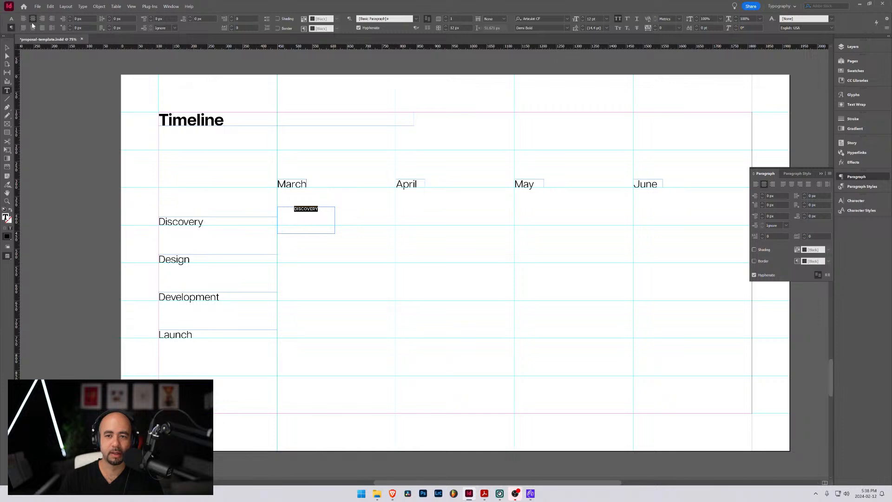
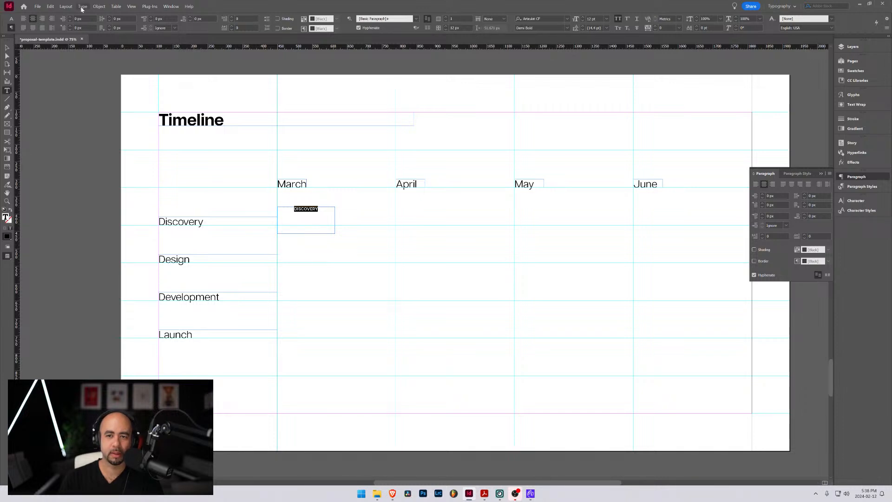
Switch to the Brave browser and search the web for "indesign how to vertically align text in a shape"
{"action": "left_click", "coordinate": [11, 18]}
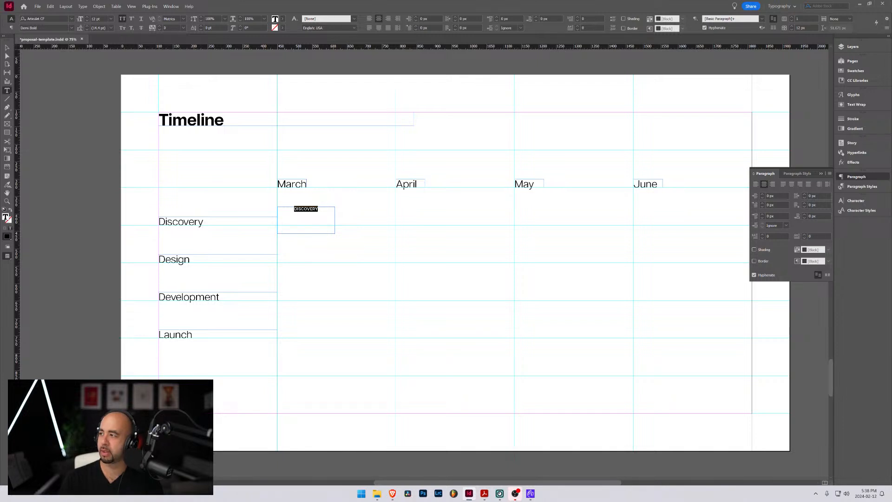
{"action": "key", "text": "alt+Tab"}
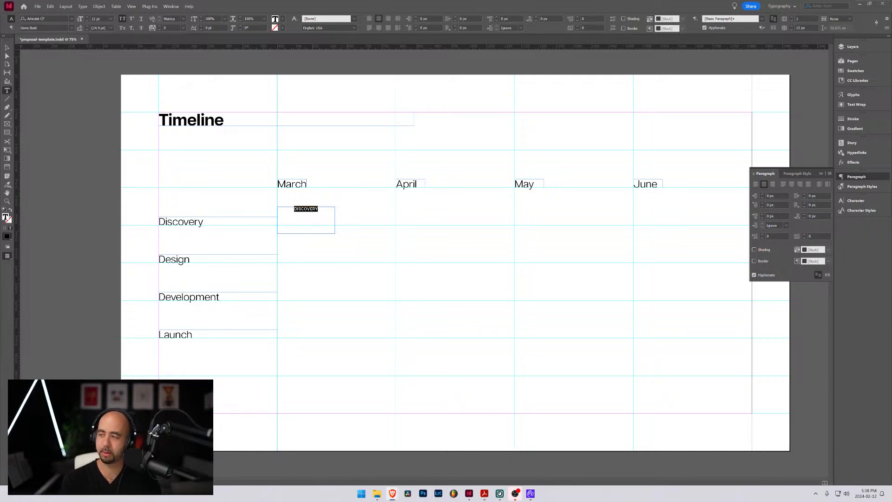
{"action": "left_click_drag", "start_coordinate": [423, 69], "coordinate": [381, 2]}
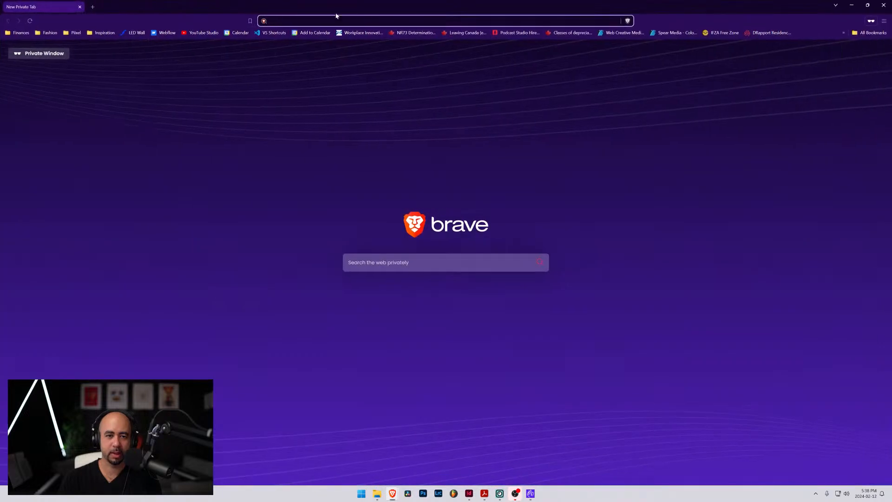
{"action": "type", "text": "indesign "}
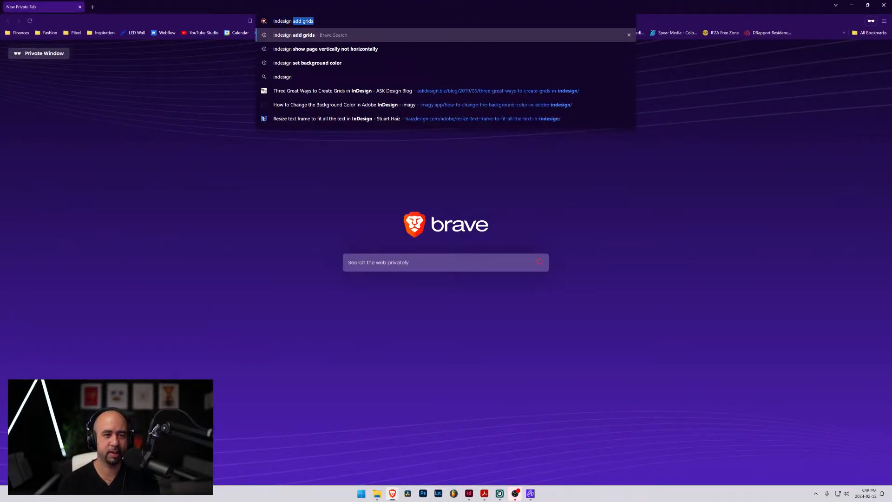
{"action": "type", "text": "how to verti"}
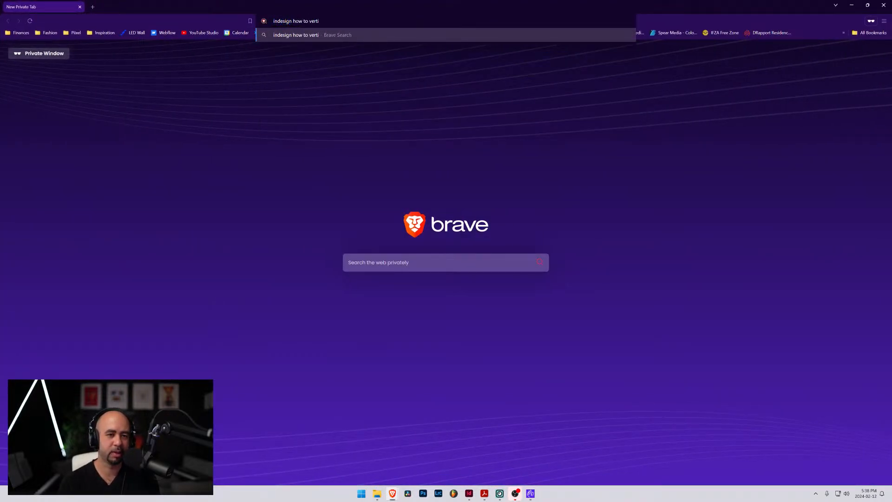
{"action": "type", "text": "cally align"}
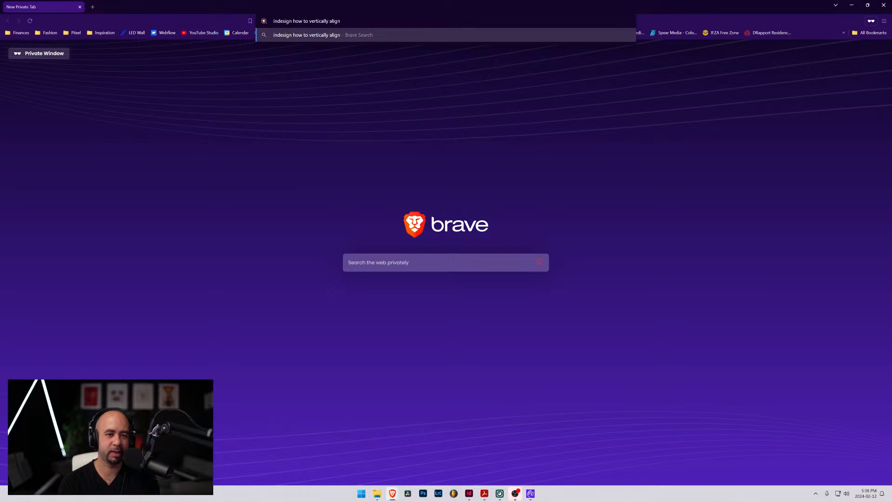
{"action": "type", "text": " text in a"}
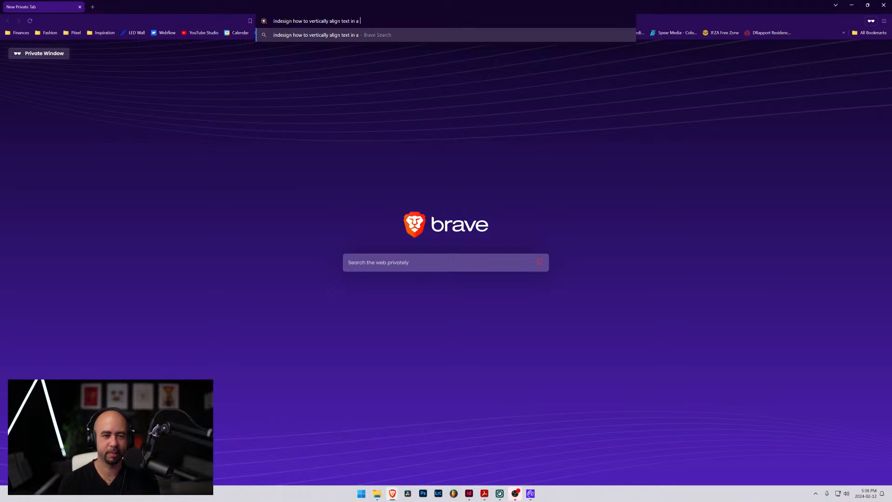
{"action": "type", "text": " shape"}
{"action": "key", "text": "Return"}
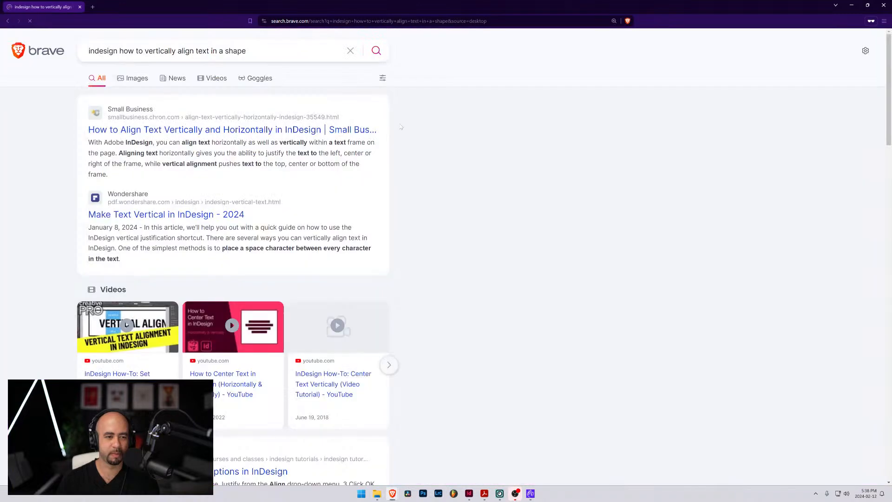
Open the article on aligning text vertically and horizontally in InDesign, read its vertical-alignment instructions, and return to InDesign
{"action": "left_click", "coordinate": [298, 128]}
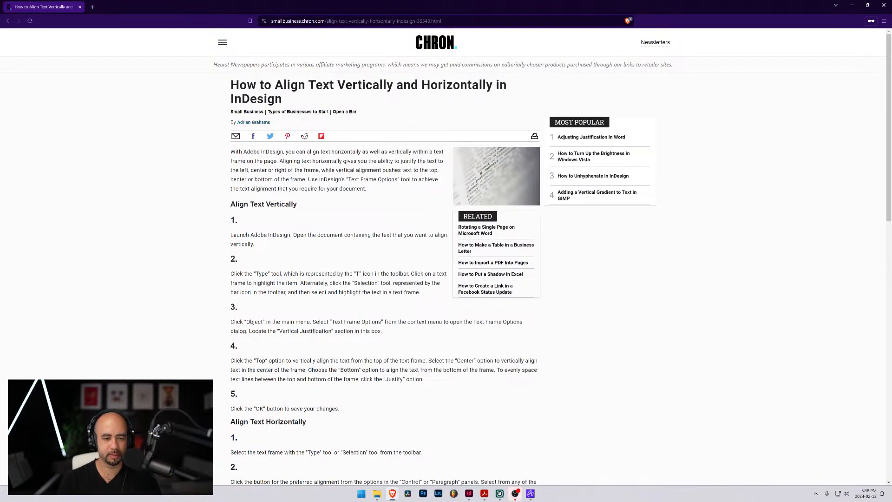
{"action": "scroll", "coordinate": [301, 234], "scroll_direction": "down", "scroll_amount": 4}
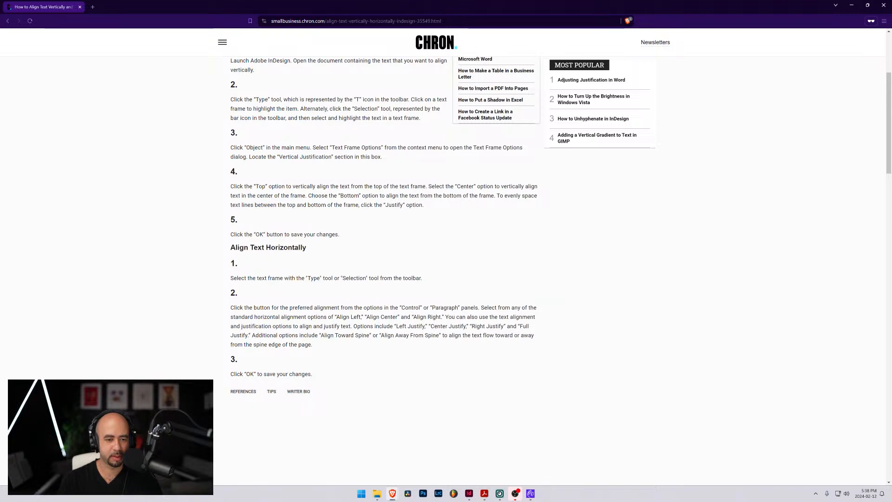
{"action": "scroll", "coordinate": [384, 261], "scroll_direction": "up", "scroll_amount": 4}
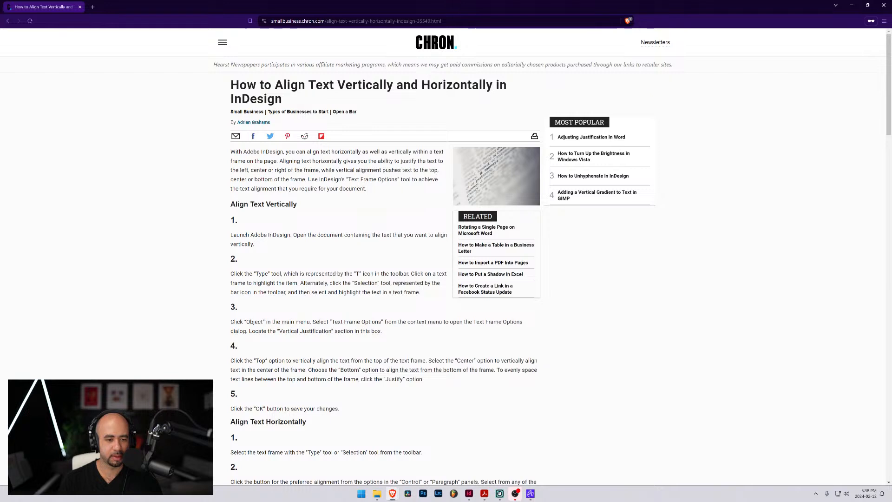
{"action": "left_click_drag", "start_coordinate": [237, 321], "coordinate": [366, 331]}
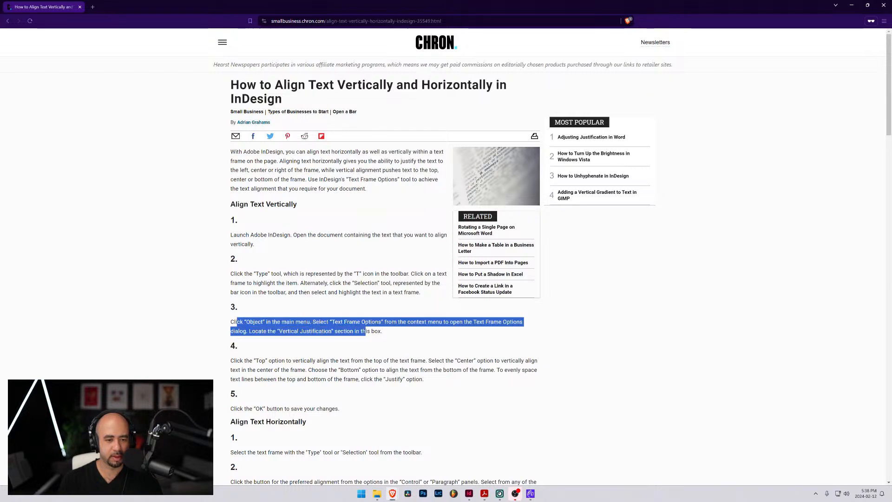
{"action": "left_click", "coordinate": [328, 326]}
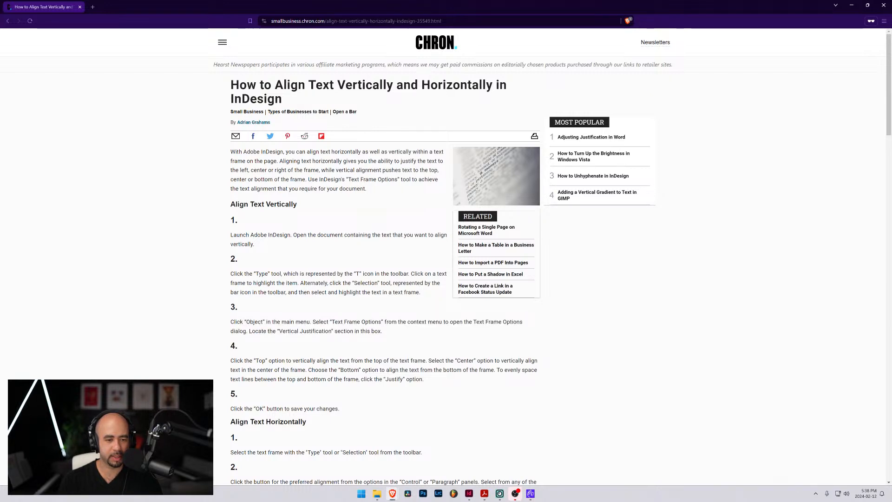
{"action": "left_click_drag", "start_coordinate": [303, 321], "coordinate": [385, 321]}
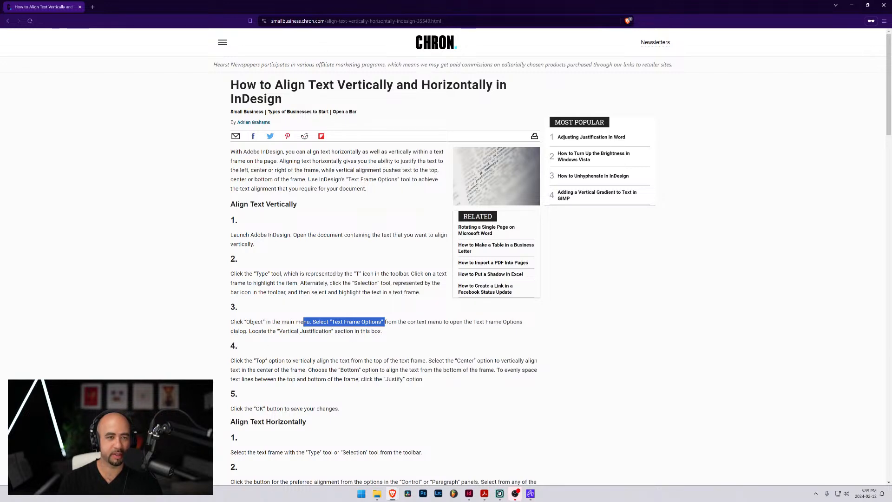
{"action": "left_click_drag", "start_coordinate": [281, 7], "coordinate": [891, 28]}
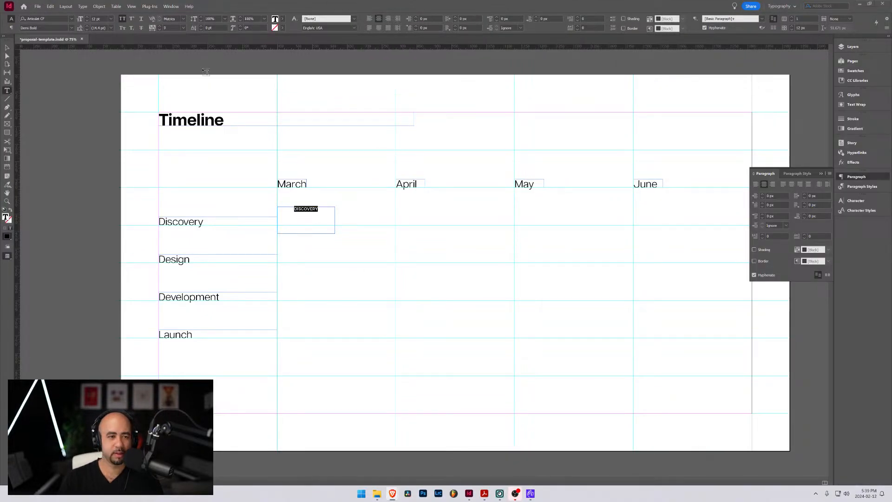
Set the "DISCOVERY" rectangle's vertical justification to Center in Text Frame Options, with the preview turned on
{"action": "left_click", "coordinate": [99, 7]}
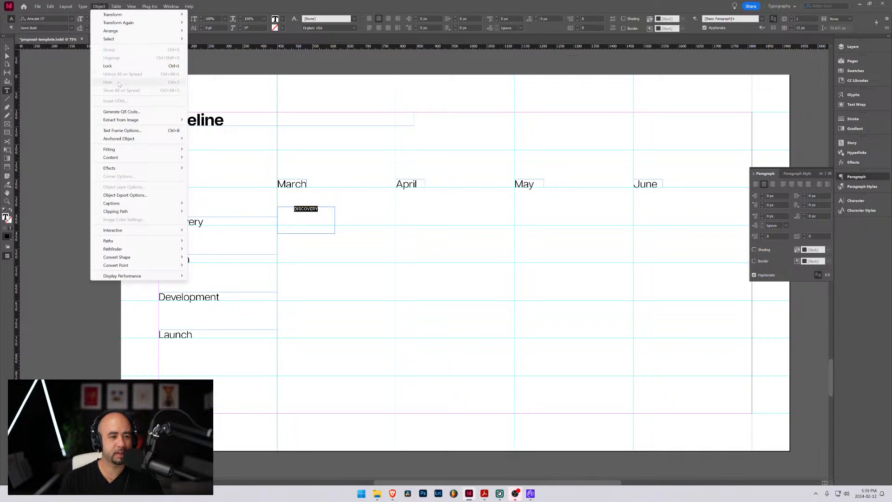
{"action": "left_click", "coordinate": [134, 131]}
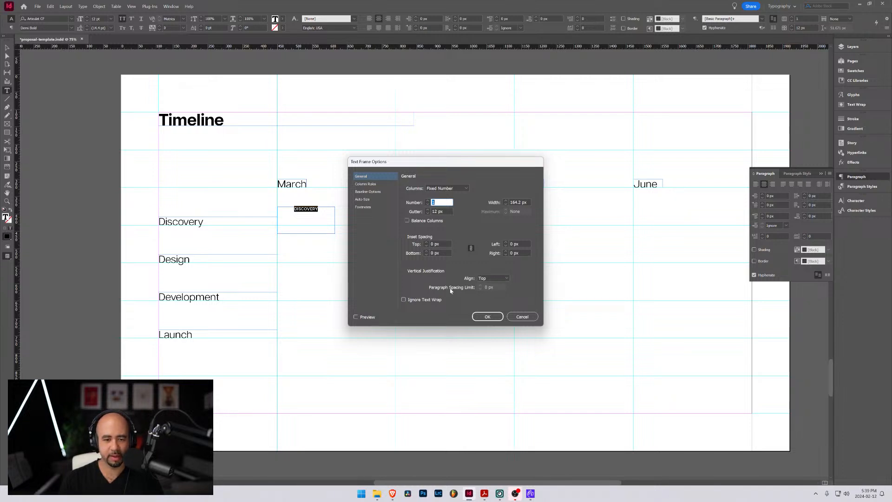
{"action": "left_click", "coordinate": [371, 193]}
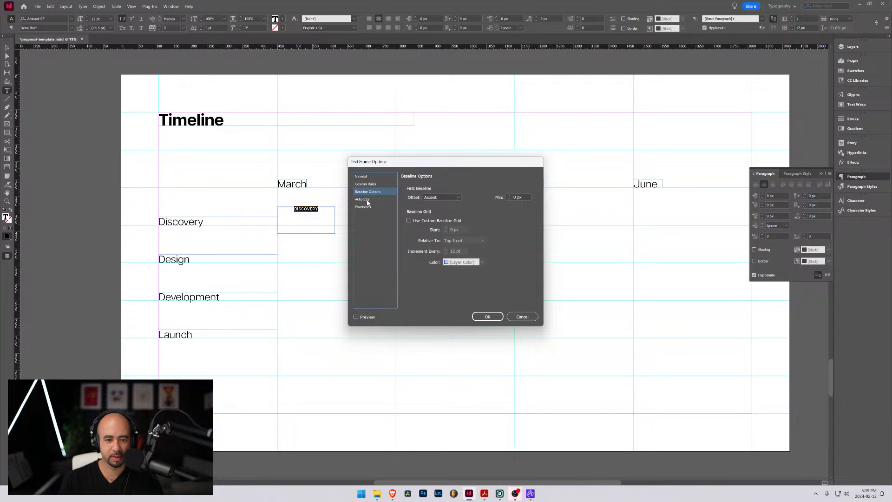
{"action": "left_click", "coordinate": [368, 200]}
{"action": "left_click", "coordinate": [367, 208]}
{"action": "left_click", "coordinate": [367, 177]}
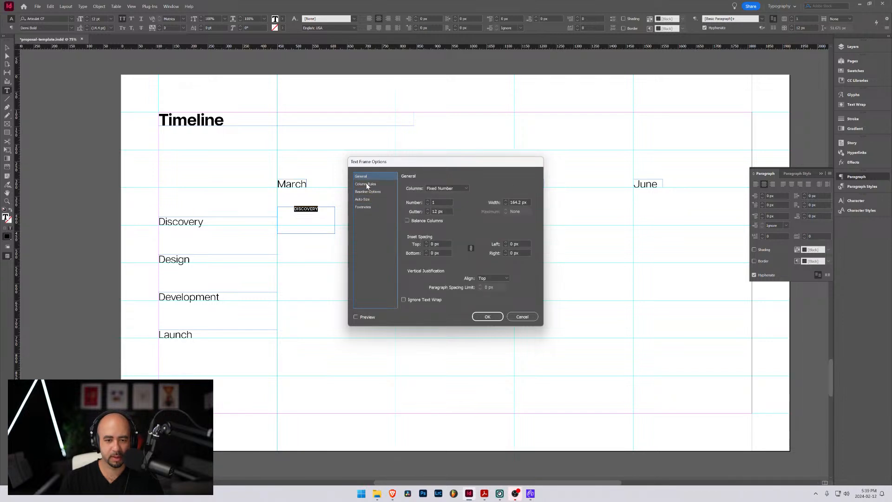
{"action": "left_click", "coordinate": [506, 279]}
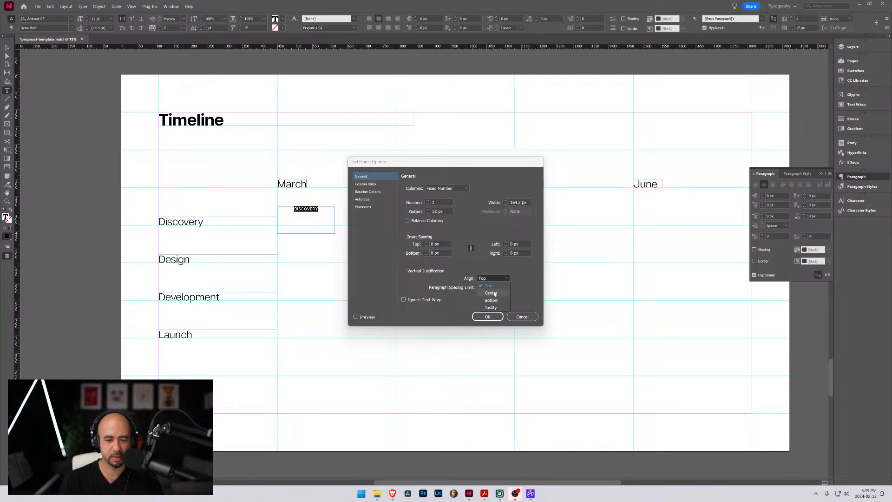
{"action": "left_click", "coordinate": [491, 293]}
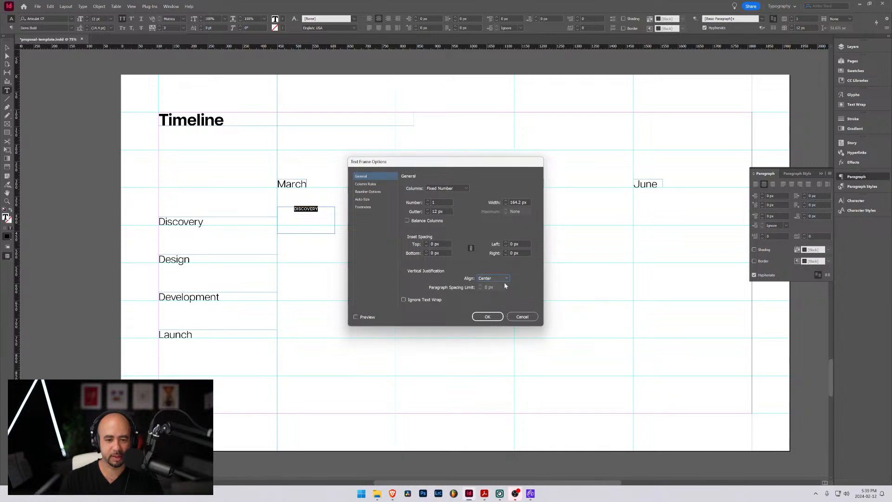
{"action": "left_click", "coordinate": [355, 317]}
{"action": "left_click", "coordinate": [487, 316]}
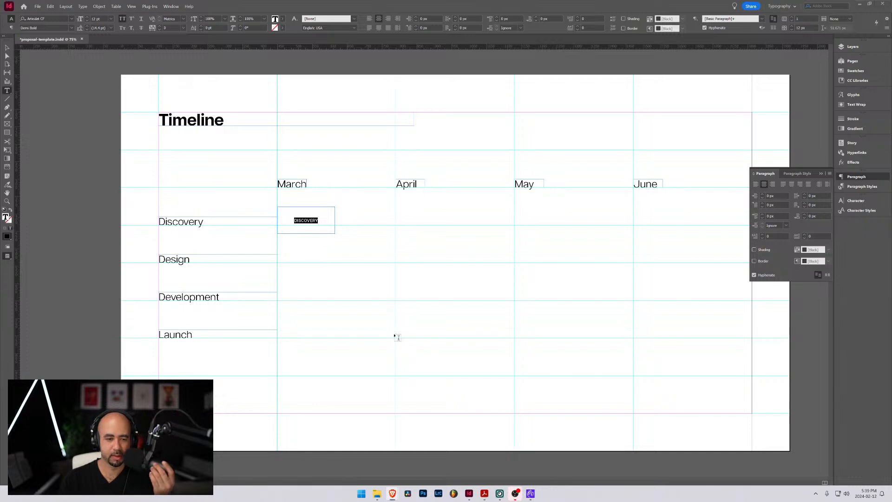
Leave text editing and set the "DISCOVERY" rectangle's stroke to None
{"action": "key", "text": "Escape"}
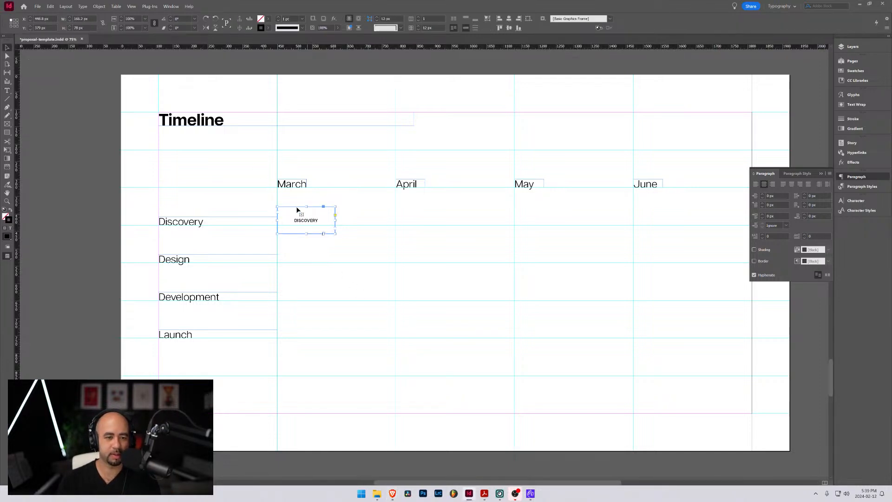
{"action": "left_click", "coordinate": [268, 29]}
{"action": "left_click", "coordinate": [199, 50]}
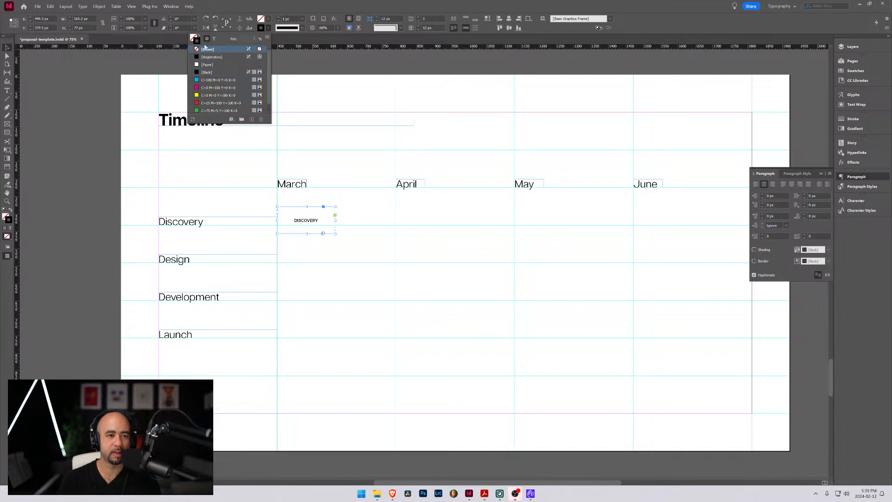
Open the Color Picker for the "DISCOVERY" rectangle's fill and pick a deep blue, RGB 0, 28, 207
{"action": "left_click", "coordinate": [268, 20]}
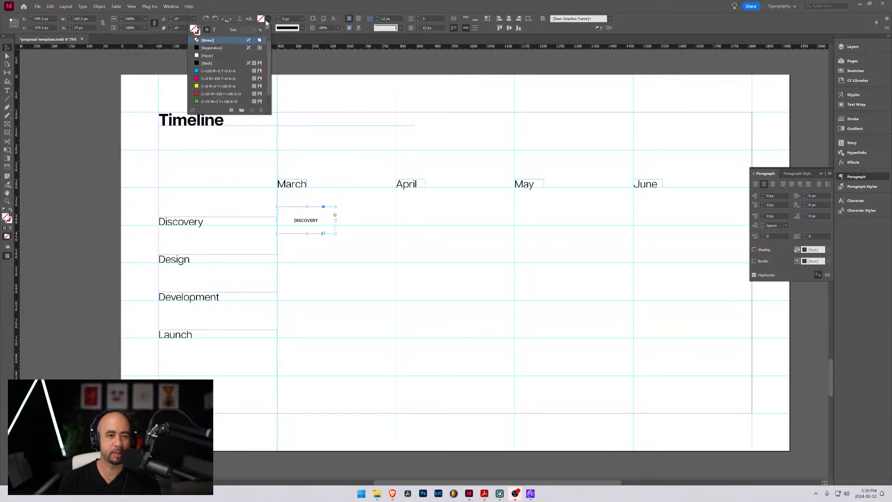
{"action": "double_click", "coordinate": [261, 20]}
{"action": "left_click_drag", "start_coordinate": [208, 137], "coordinate": [563, 91]}
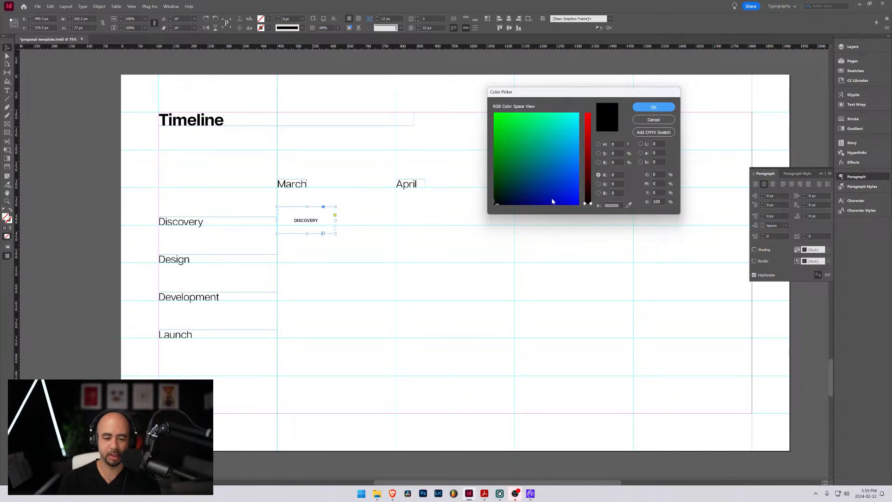
{"action": "left_click_drag", "start_coordinate": [552, 201], "coordinate": [562, 195]}
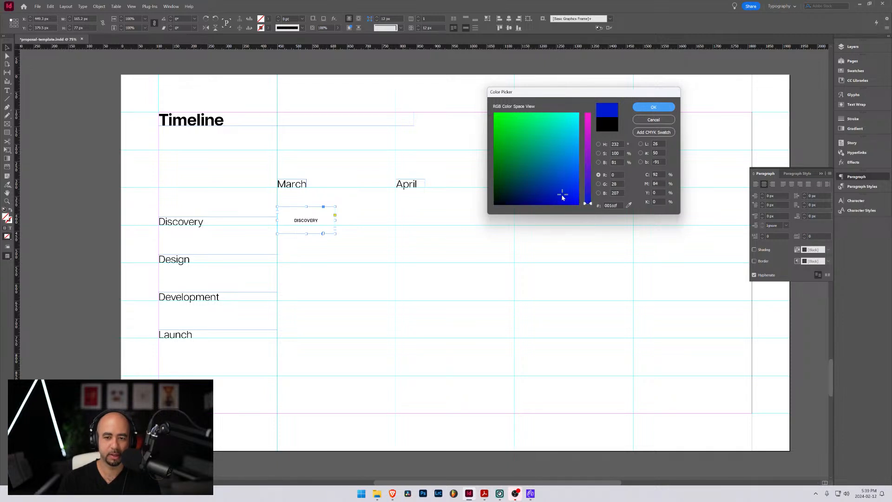
Switch to the Brave browser and go from the Piixel site's Webflow Designer to the Webflow dashboard
{"action": "mouse_move", "coordinate": [392, 493]}
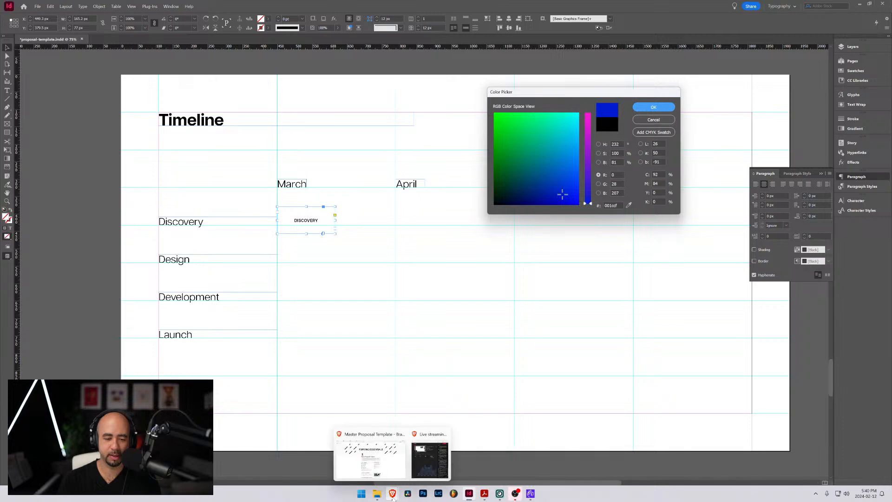
{"action": "left_click", "coordinate": [359, 472]}
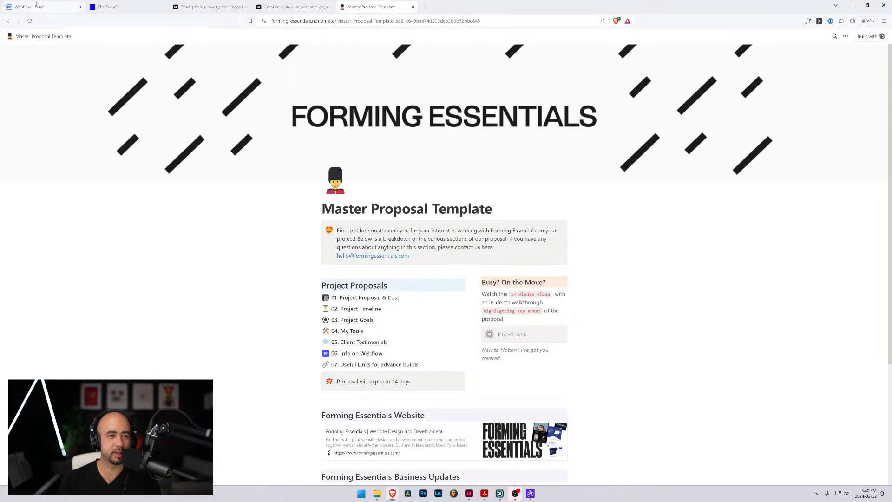
{"action": "left_click", "coordinate": [60, 8]}
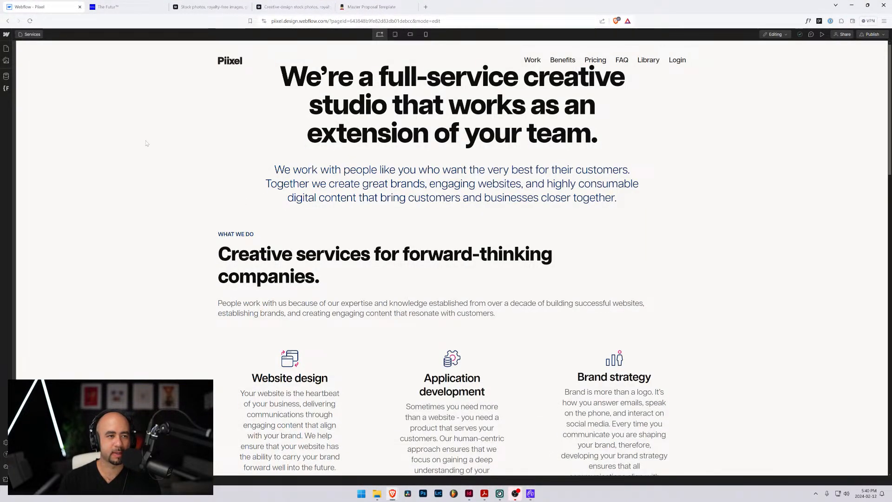
{"action": "left_click", "coordinate": [6, 36]}
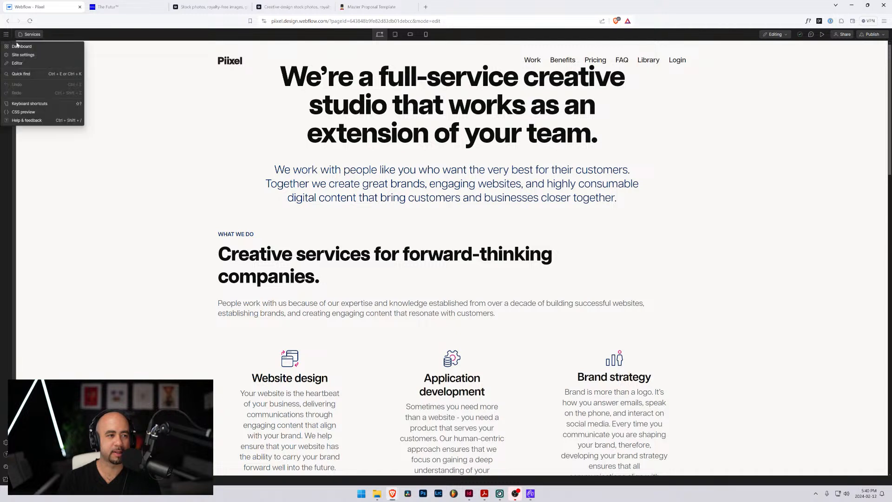
{"action": "left_click", "coordinate": [20, 46]}
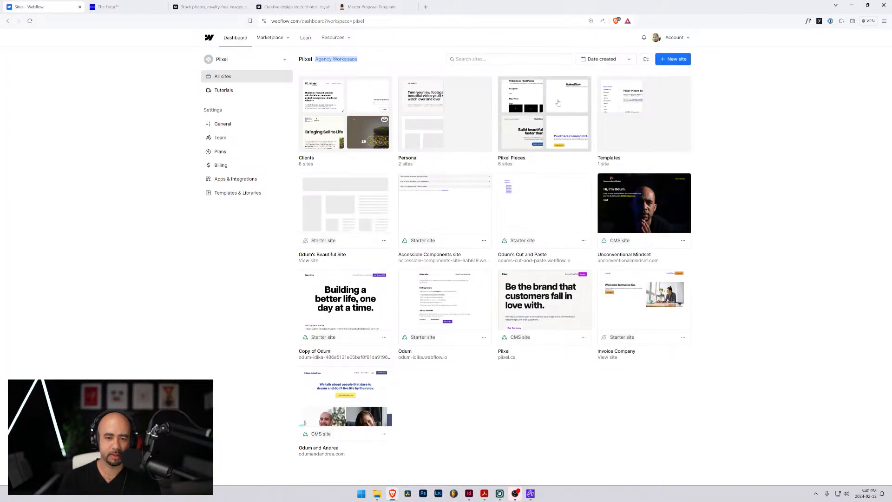
Open the Piixel Pieces site from its folder in the Webflow Designer and show its variables for brand colours
{"action": "left_click", "coordinate": [544, 116]}
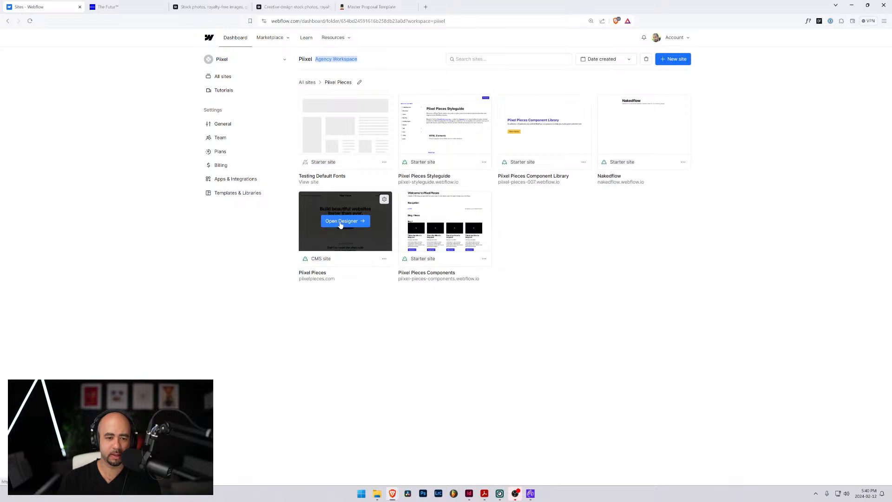
{"action": "left_click", "coordinate": [341, 221]}
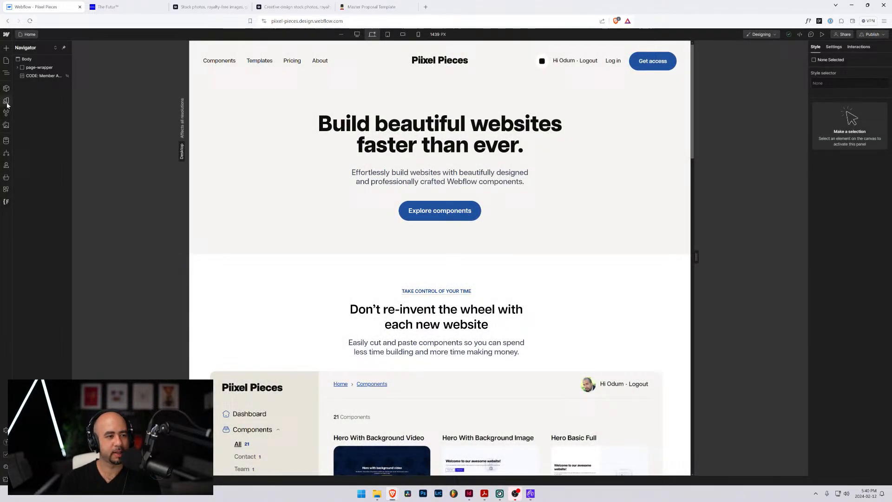
{"action": "left_click", "coordinate": [7, 104]}
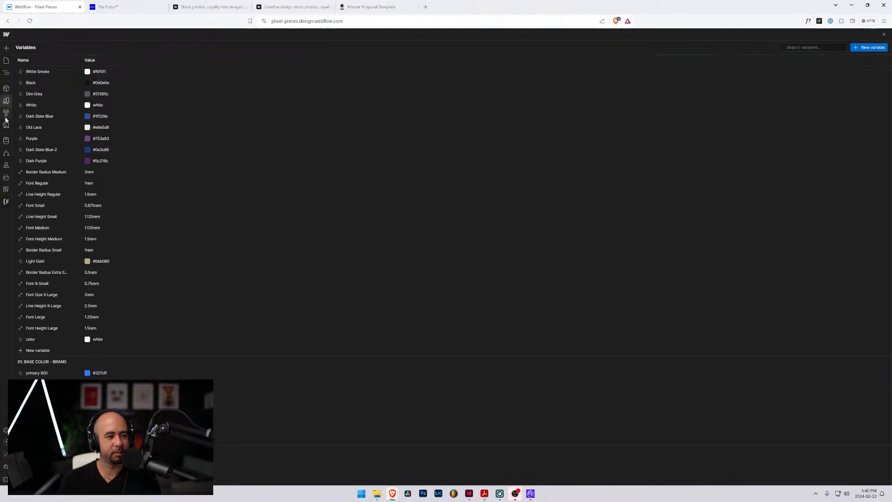
Copy the brand blue from the Webflow variables, return to InDesign and apply hex 0c60f5 as the "DISCOVERY" rectangle's fill
{"action": "left_click", "coordinate": [6, 101]}
{"action": "left_click", "coordinate": [6, 102]}
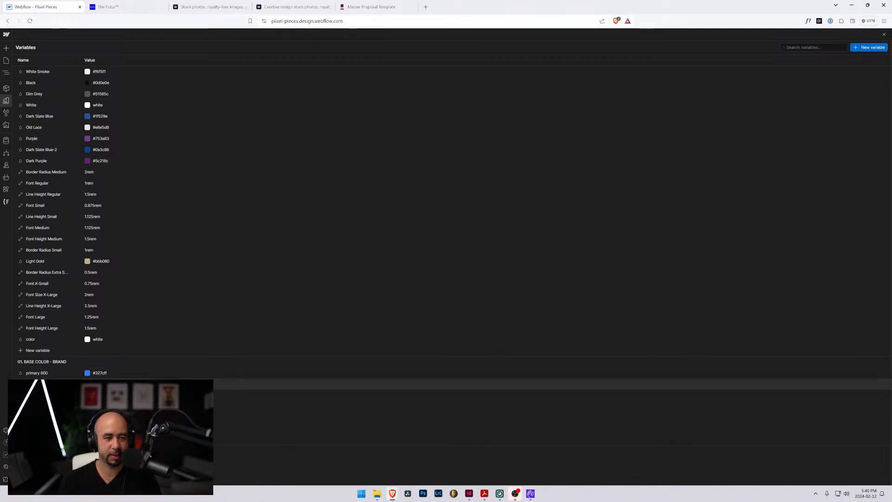
{"action": "key", "text": "alt+Tab"}
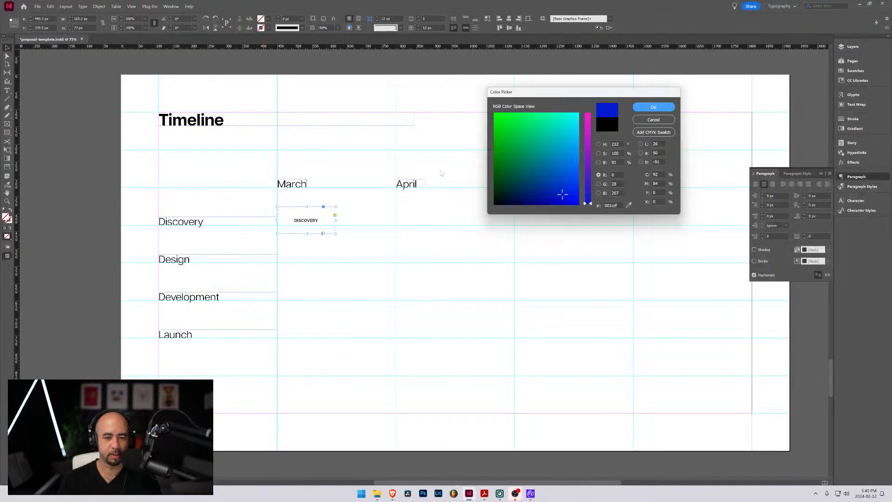
{"action": "left_click", "coordinate": [606, 206]}
{"action": "type", "text": "0c60f5"}
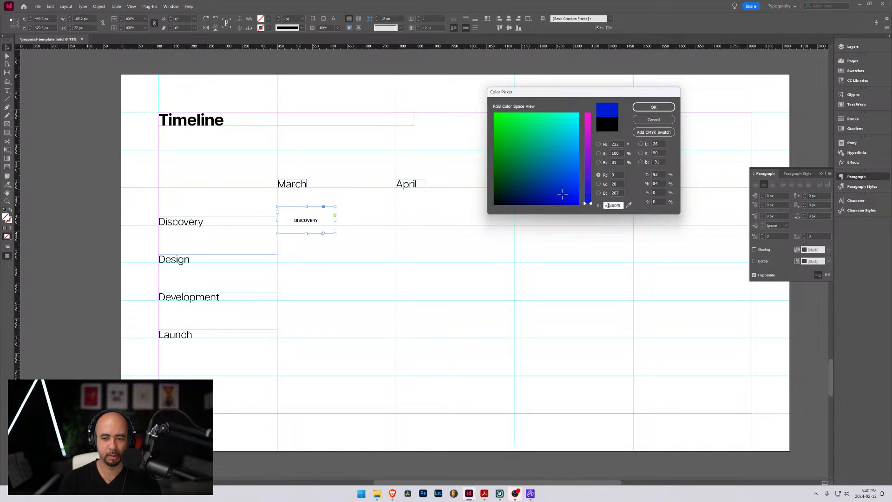
{"action": "key", "text": "Tab"}
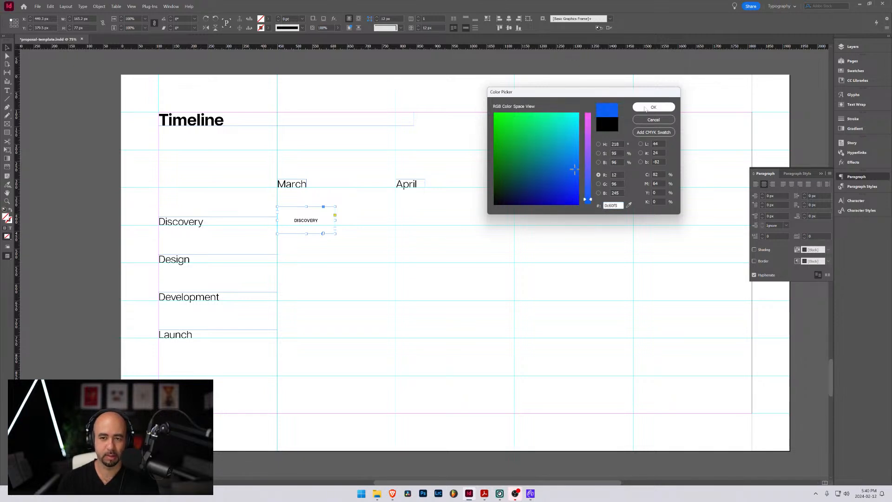
{"action": "left_click", "coordinate": [646, 109]}
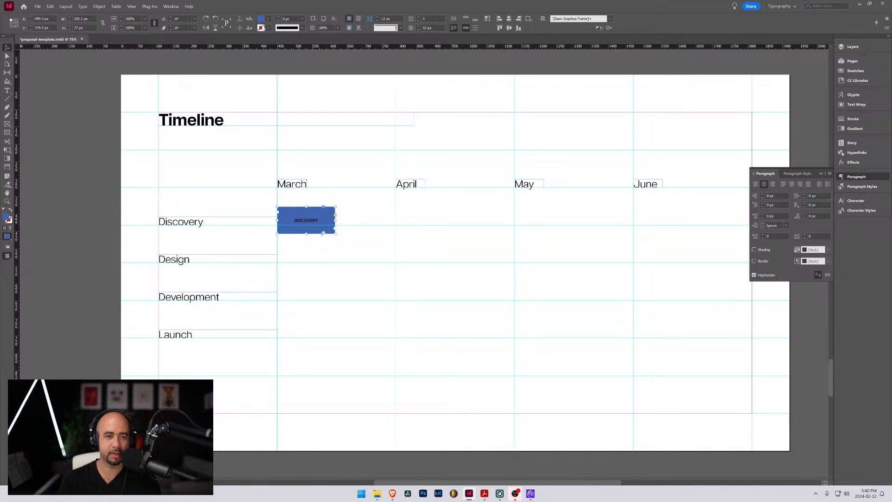
Reopen the rectangle's fill colour, glance back at the Webflow variables in the browser and enter hex 0c60f5 again in InDesign
{"action": "double_click", "coordinate": [262, 20]}
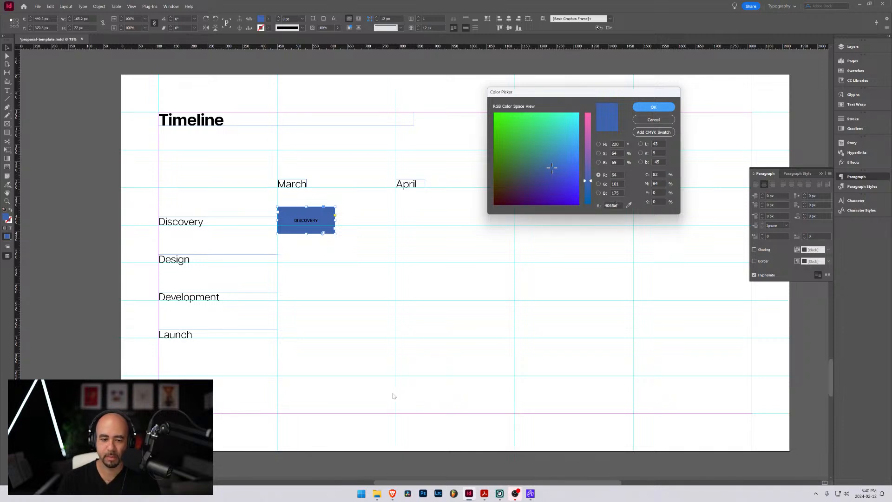
{"action": "key", "text": "alt+Tab"}
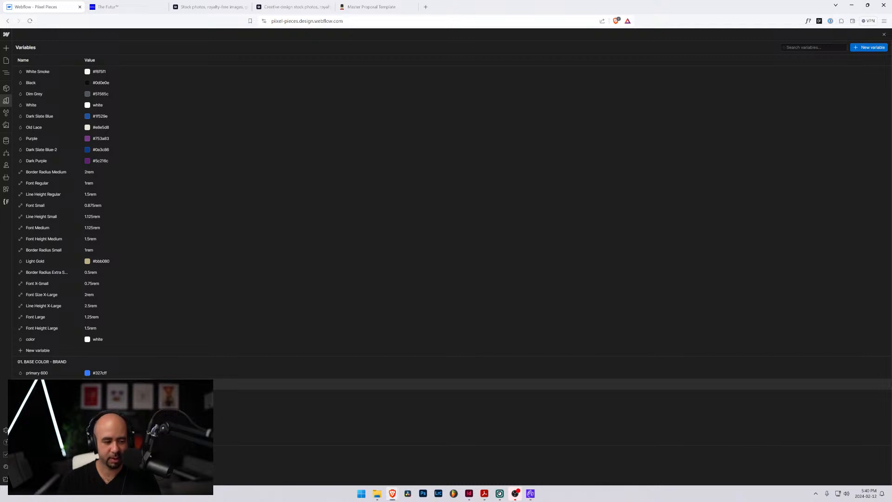
{"action": "key", "text": "alt+Tab"}
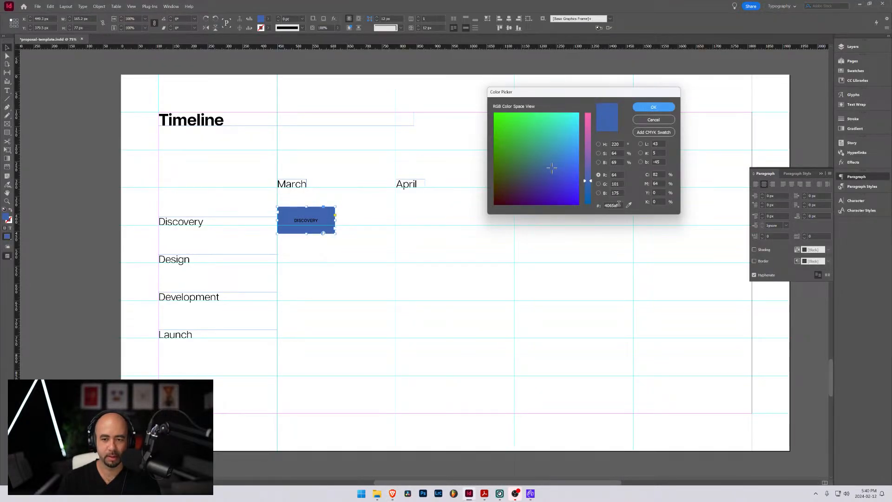
{"action": "double_click", "coordinate": [612, 205]}
{"action": "type", "text": "#3c60f5"}
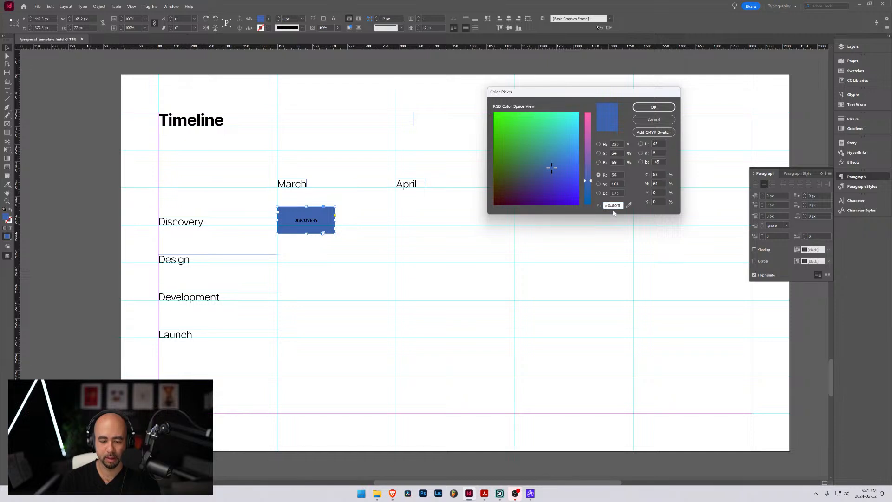
{"action": "key", "text": "Tab"}
{"action": "left_click", "coordinate": [650, 108]}
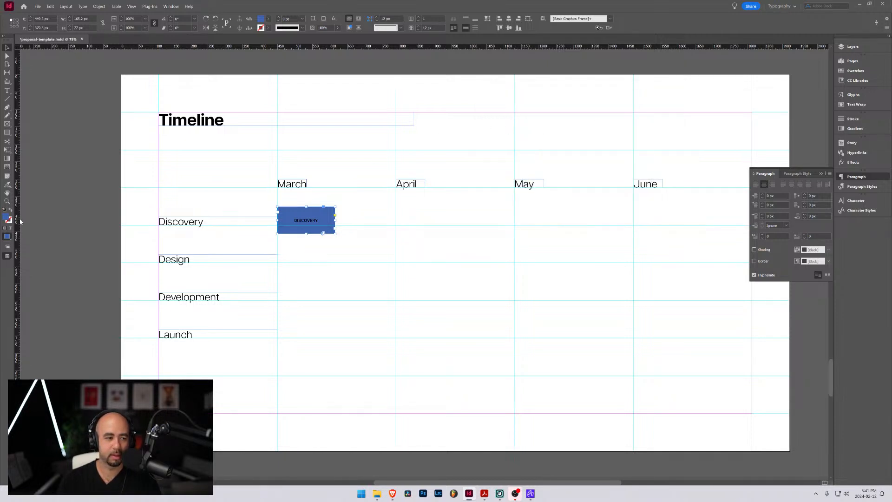
Try to fill the "DISCOVERY" rectangle with hex 0c60f5, removing the leading # from the code
{"action": "left_click", "coordinate": [261, 20]}
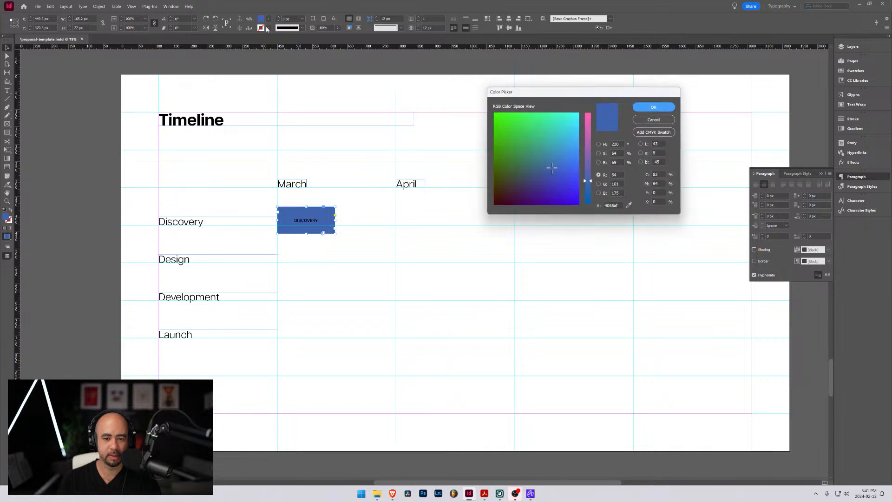
{"action": "left_click", "coordinate": [619, 205]}
{"action": "key", "text": "ctrl+a"}
{"action": "type", "text": "#0c60f5"}
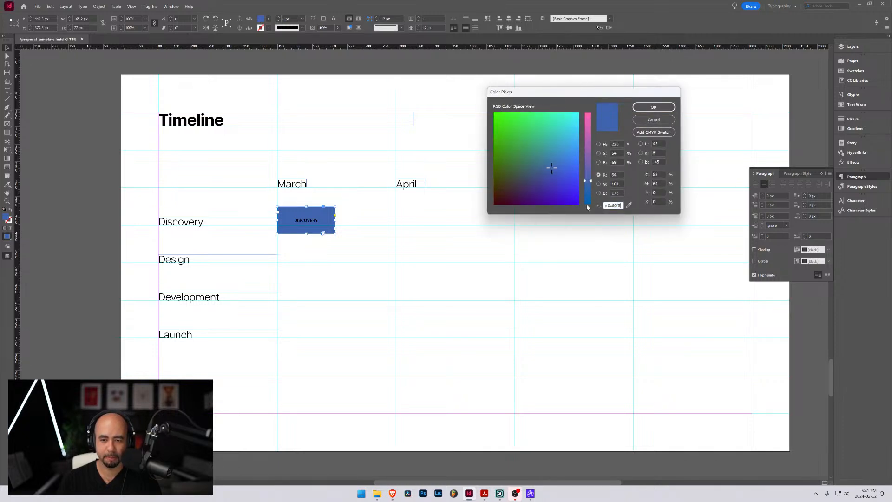
{"action": "left_click", "coordinate": [608, 204]}
{"action": "key", "text": "BackSpace"}
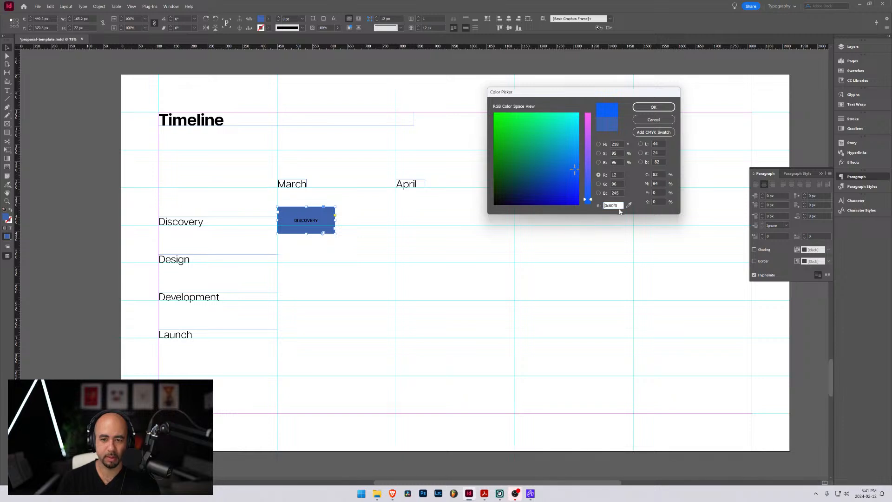
{"action": "double_click", "coordinate": [618, 205]}
{"action": "key", "text": "ctrl+c"}
{"action": "left_click", "coordinate": [650, 109]}
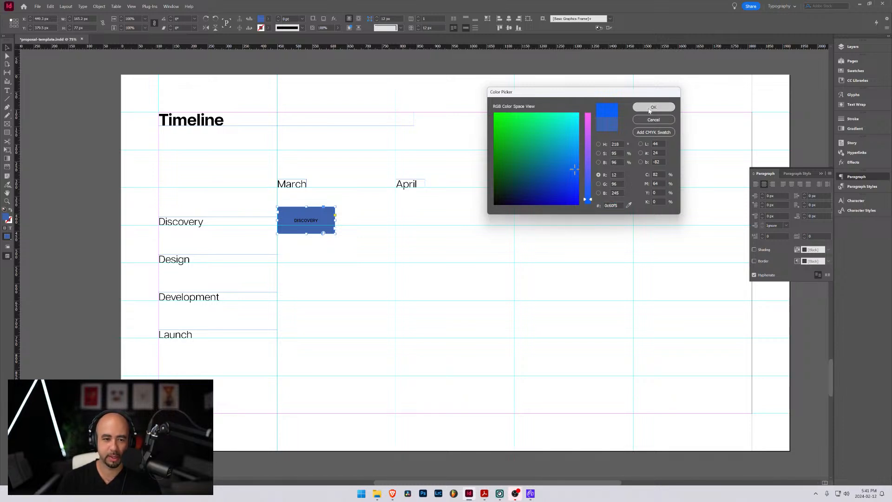
Retry the copied brand blue hex code as the selected rectangle's fill colour
{"action": "double_click", "coordinate": [8, 218]}
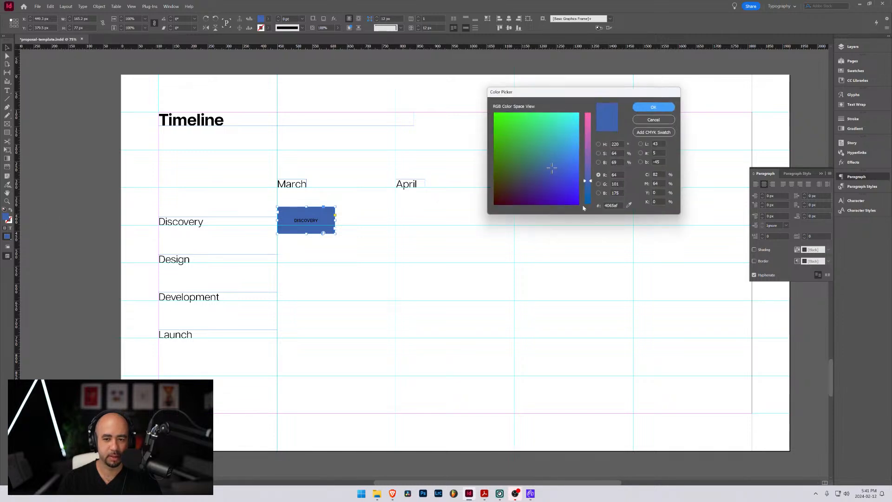
{"action": "left_click_drag", "start_coordinate": [618, 205], "coordinate": [590, 207]}
{"action": "key", "text": "ctrl+v"}
{"action": "key", "text": "Return"}
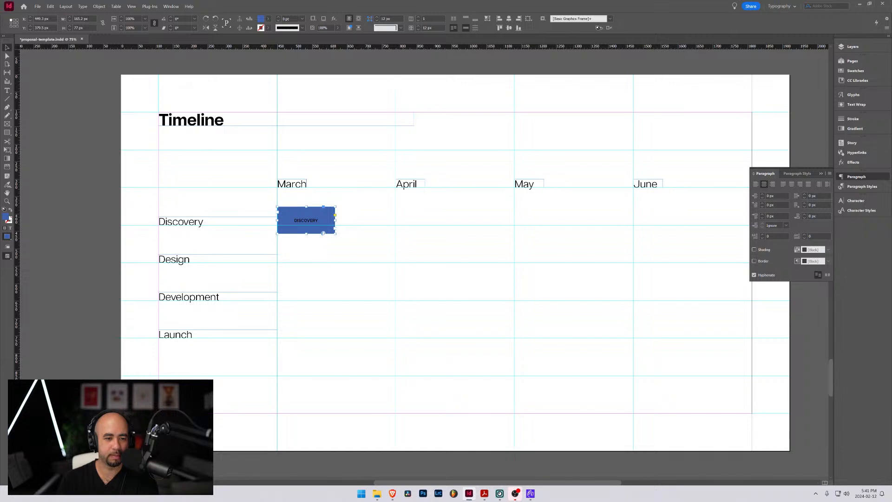
Collapse the floating paragraph settings and shorten the "DISCOVERY" rectangle from its lower edge to about 67.5 px high
{"action": "left_click", "coordinate": [821, 173]}
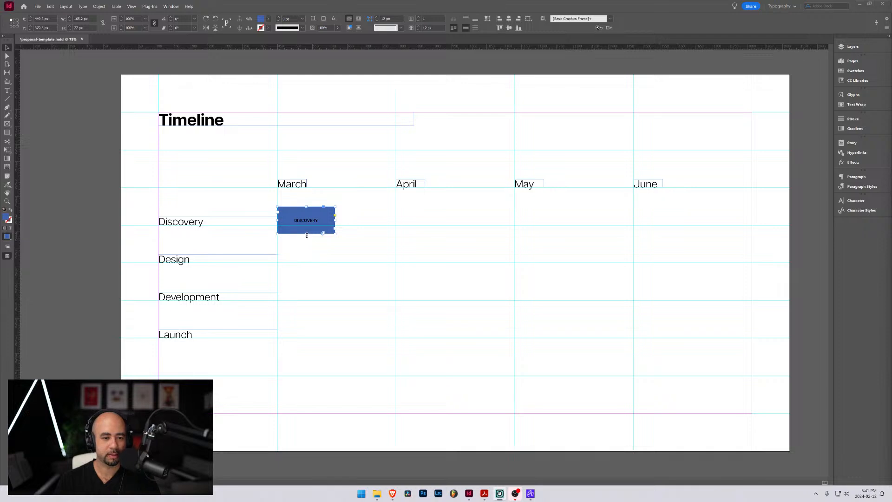
{"action": "left_click_drag", "start_coordinate": [306, 235], "coordinate": [306, 230]}
{"action": "double_click", "coordinate": [306, 217]}
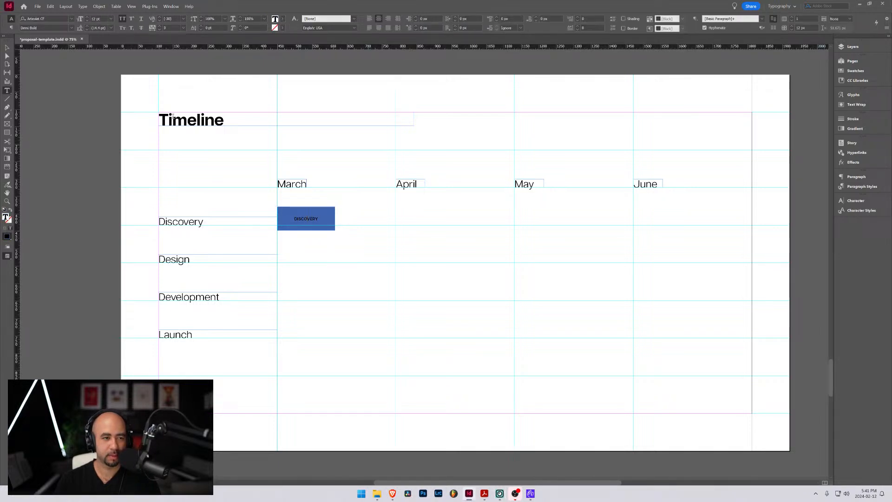
{"action": "key", "text": "Escape"}
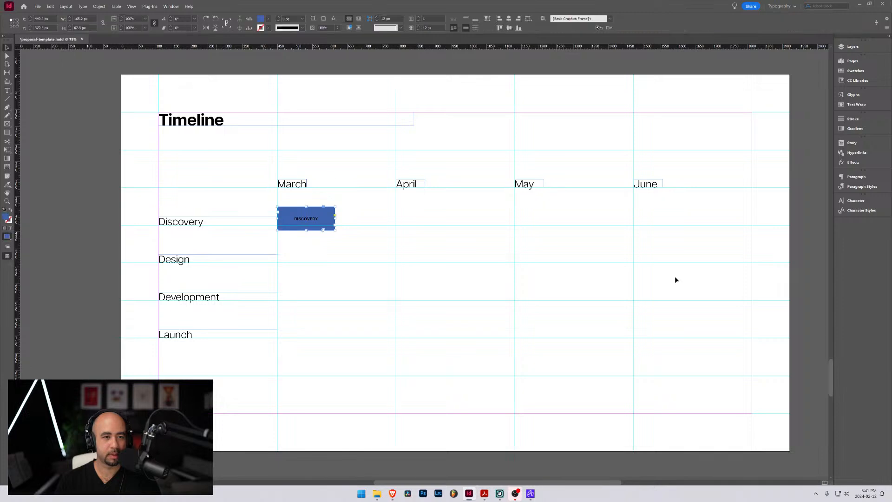
Try a bright green fill, RGB 63, 212, 71, on the "DISCOVERY" rectangle
{"action": "double_click", "coordinate": [261, 19]}
{"action": "left_click", "coordinate": [516, 128]}
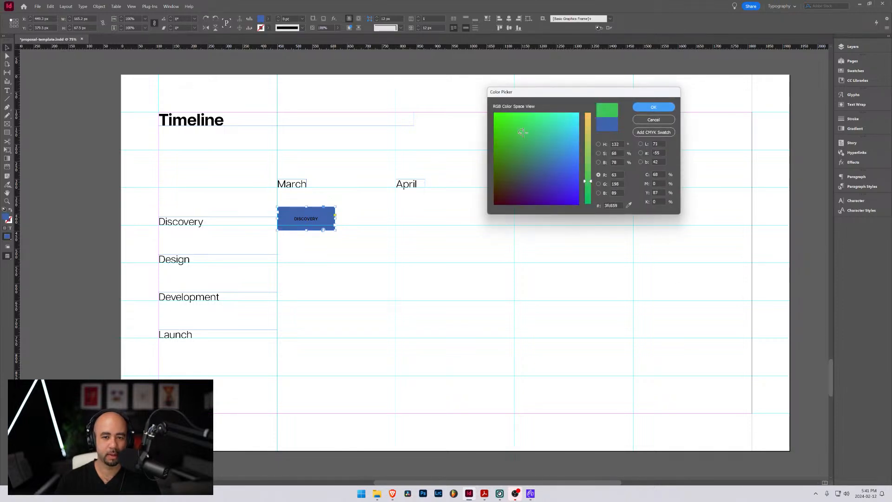
{"action": "left_click", "coordinate": [659, 109]}
Pick a vivid blue, RGB 24, 58, 232, as the "DISCOVERY" rectangle's fill in place of the green
{"action": "double_click", "coordinate": [261, 19]}
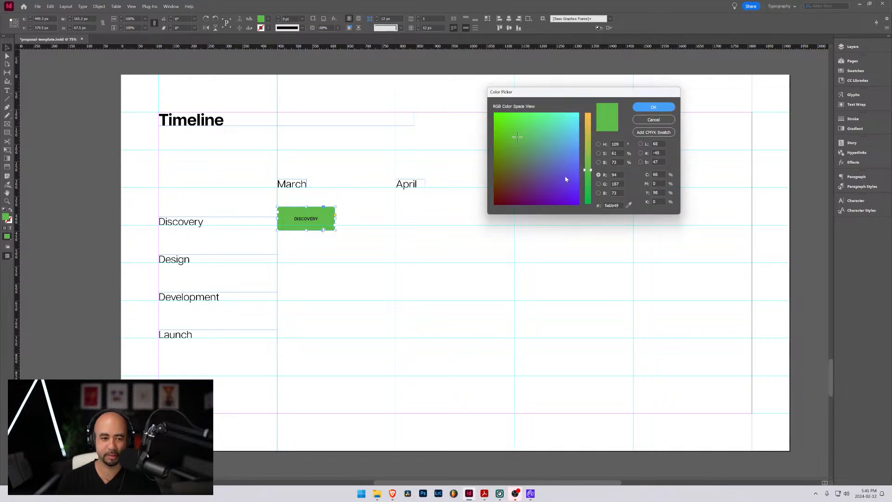
{"action": "left_click", "coordinate": [572, 144]}
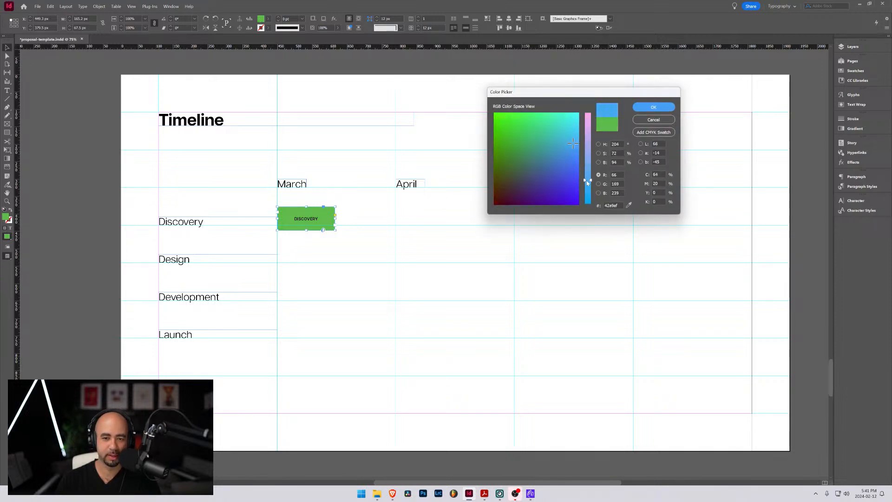
{"action": "left_click_drag", "start_coordinate": [573, 173], "coordinate": [582, 194]}
{"action": "left_click", "coordinate": [573, 184]}
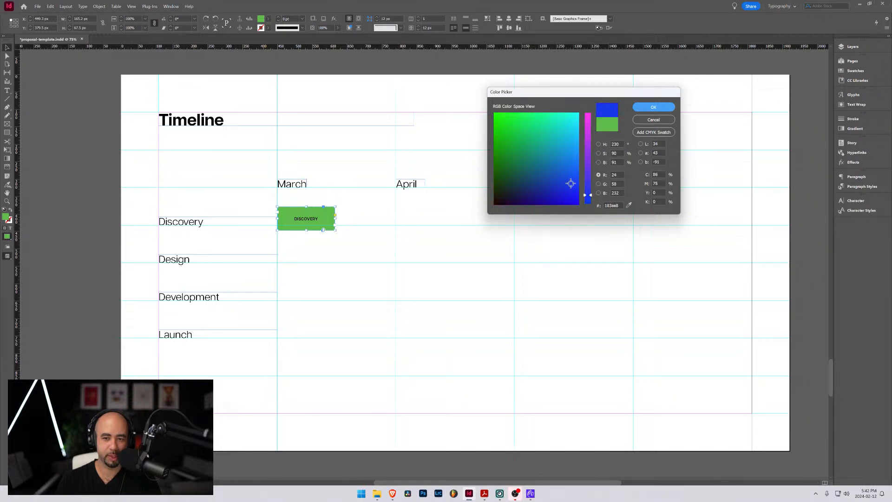
{"action": "left_click", "coordinate": [642, 112]}
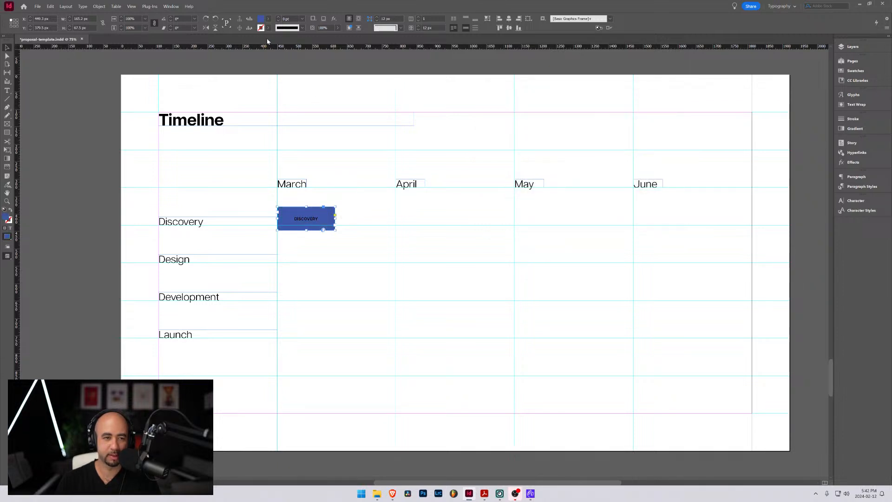
Shift the "DISCOVERY" rectangle's fill to a slightly deeper, more violet blue in the Color Picker
{"action": "double_click", "coordinate": [261, 19]}
{"action": "mouse_move", "coordinate": [575, 185]}
{"action": "left_mouse_down"}
{"action": "mouse_move", "coordinate": [565, 199]}
{"action": "mouse_move", "coordinate": [586, 193]}
{"action": "left_mouse_up"}
{"action": "left_click", "coordinate": [653, 106]}
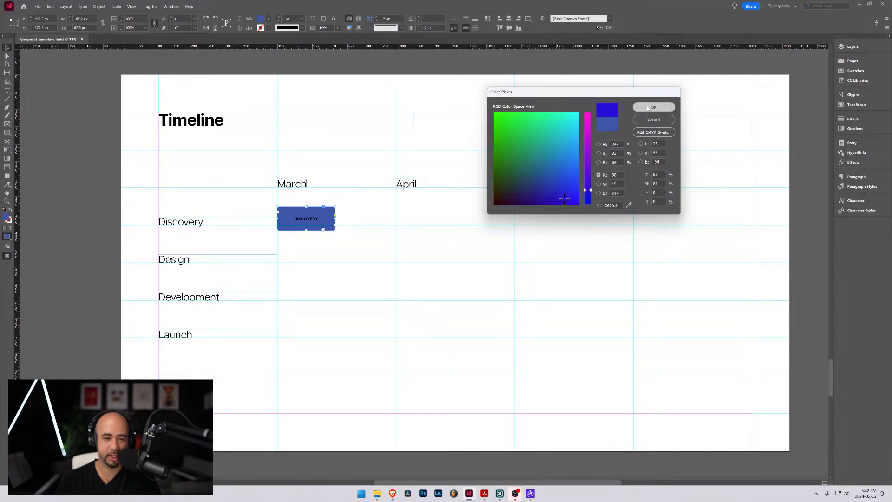
Select the "DISCOVERY" label text inside the rectangle and set its fill colour to white
{"action": "double_click", "coordinate": [300, 220]}
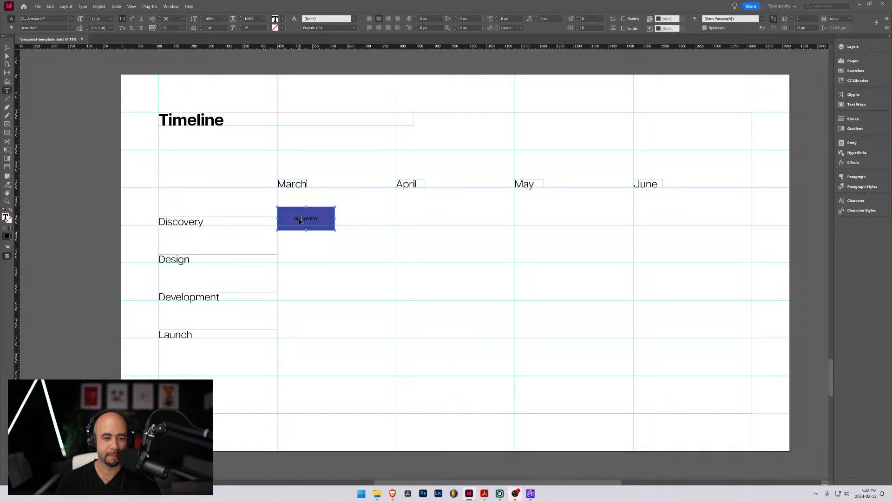
{"action": "key", "text": "ctrl+a"}
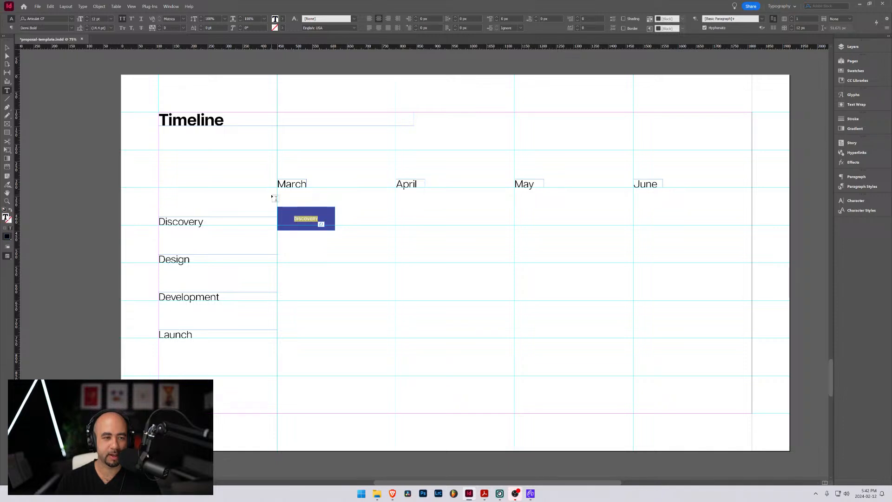
{"action": "left_click", "coordinate": [283, 19]}
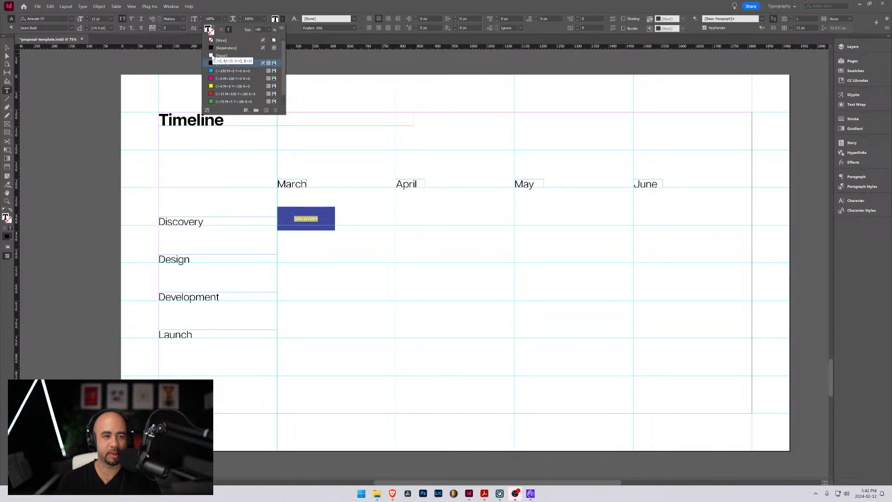
{"action": "left_click", "coordinate": [207, 28]}
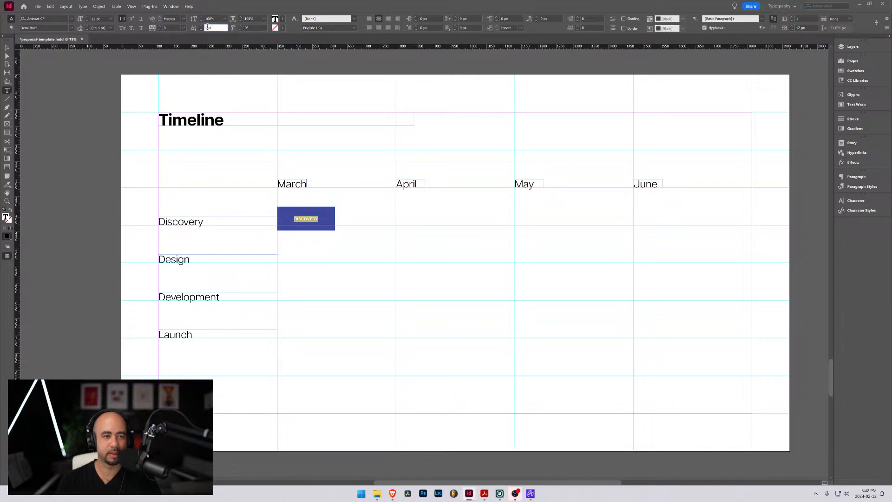
{"action": "double_click", "coordinate": [275, 19]}
{"action": "left_click_drag", "start_coordinate": [559, 123], "coordinate": [603, 96]}
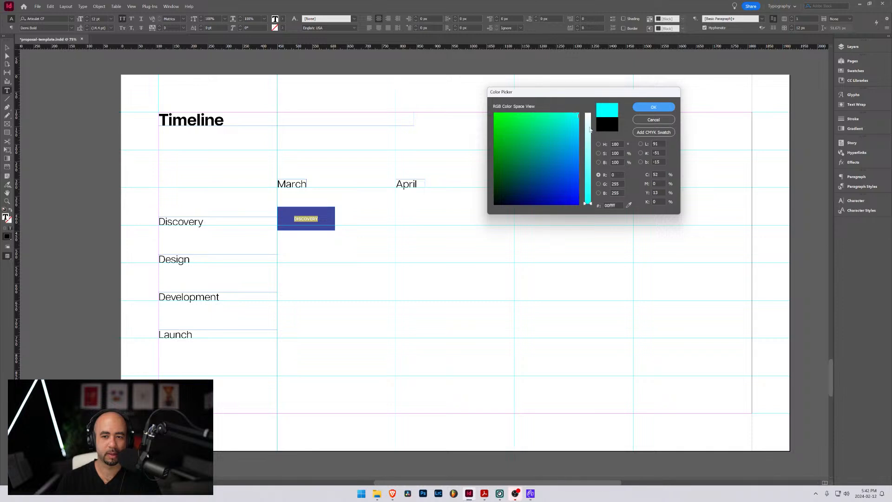
{"action": "left_click_drag", "start_coordinate": [590, 129], "coordinate": [596, 94]}
{"action": "left_click", "coordinate": [654, 107]}
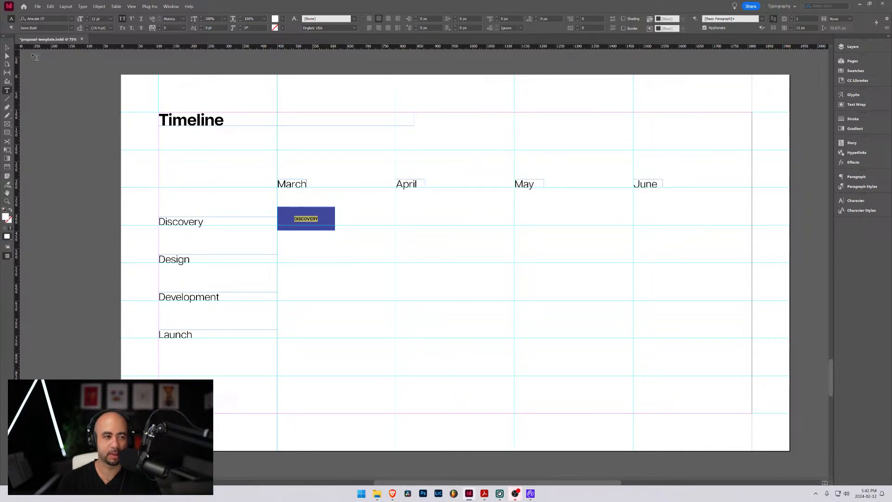
{"action": "key", "text": "Escape"}
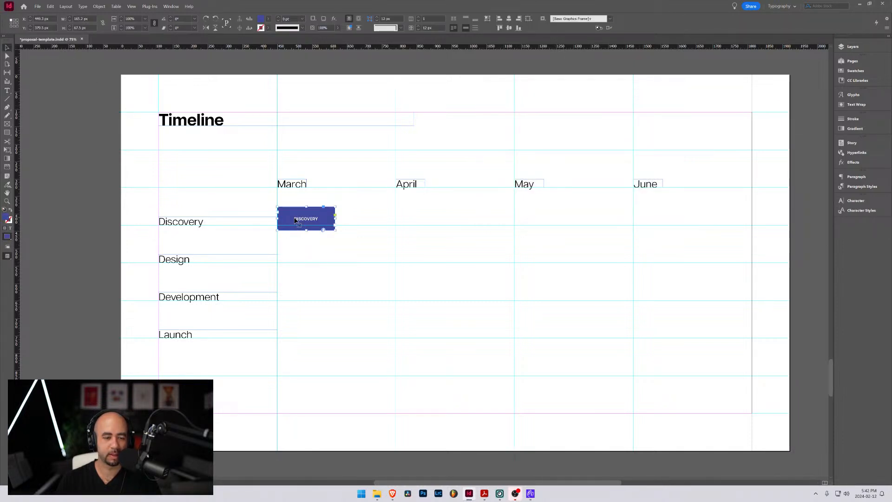
Set the "DISCOVERY" label's font size to 14 pt and narrow its rectangle to about 137.7 px wide
{"action": "double_click", "coordinate": [305, 219]}
{"action": "double_click", "coordinate": [305, 219]}
{"action": "left_click", "coordinate": [88, 18]}
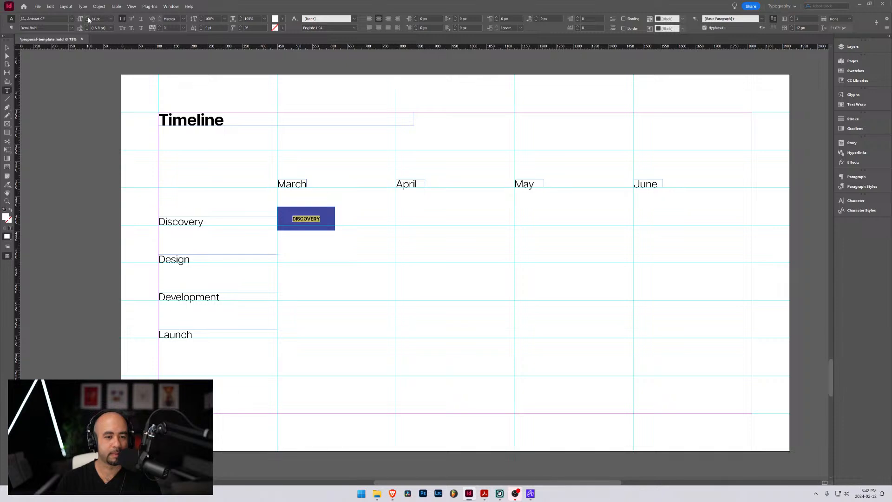
{"action": "left_click", "coordinate": [7, 47]}
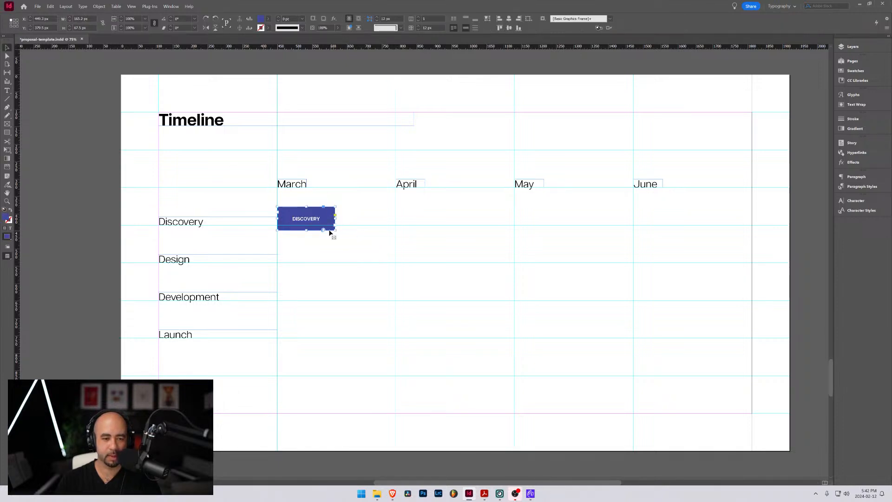
{"action": "mouse_move", "coordinate": [335, 219]}
{"action": "left_mouse_down"}
{"action": "mouse_move", "coordinate": [357, 219]}
{"action": "mouse_move", "coordinate": [325, 219]}
{"action": "left_mouse_up"}
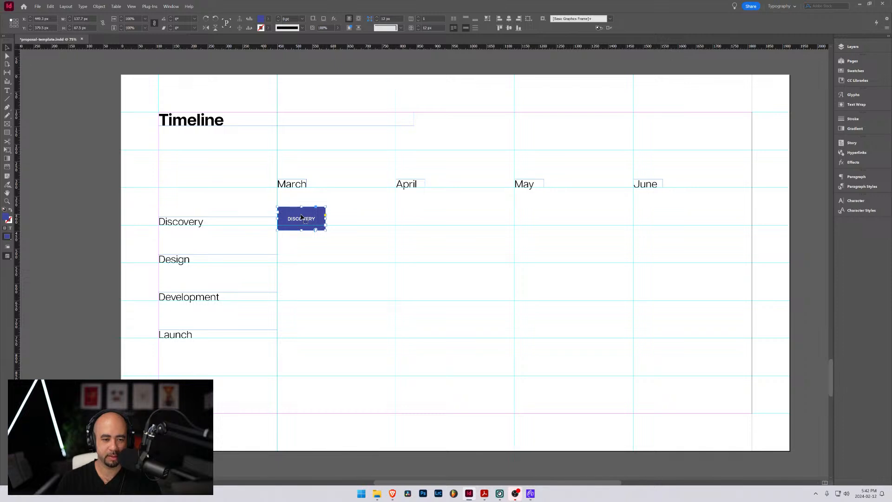
Duplicate the "DISCOVERY" rectangle into the Design row, starting where the first bar ends, and select the copy's label text
{"action": "left_click_drag", "start_coordinate": [302, 218], "coordinate": [351, 259]}
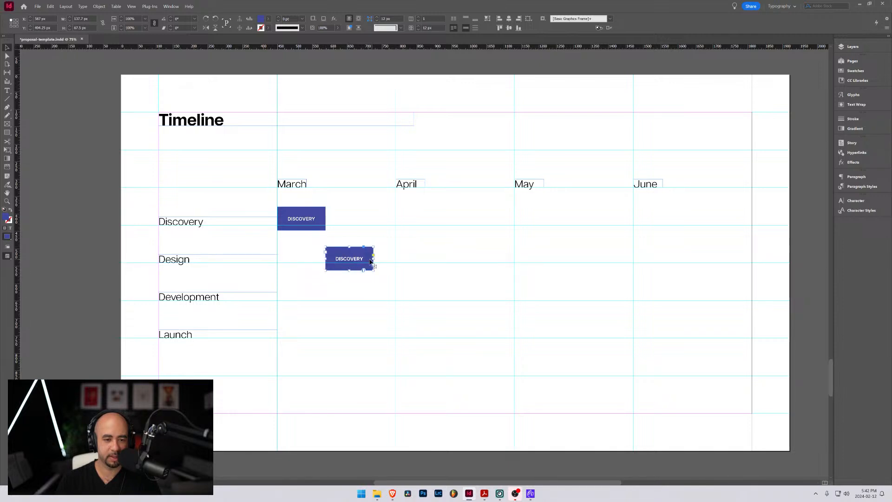
{"action": "double_click", "coordinate": [353, 258]}
{"action": "double_click", "coordinate": [353, 257]}
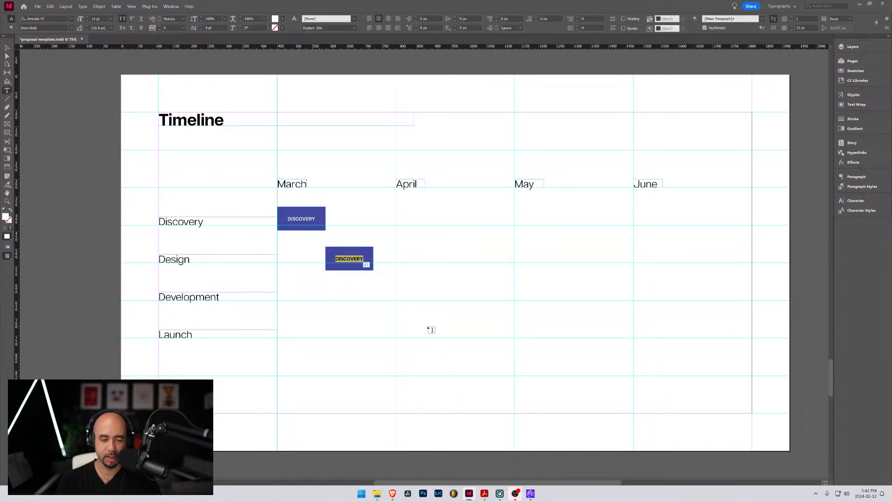
Review the Design and Development Phase page for the stage names that belong on the timeline bars
{"action": "mouse_move", "coordinate": [387, 484]}
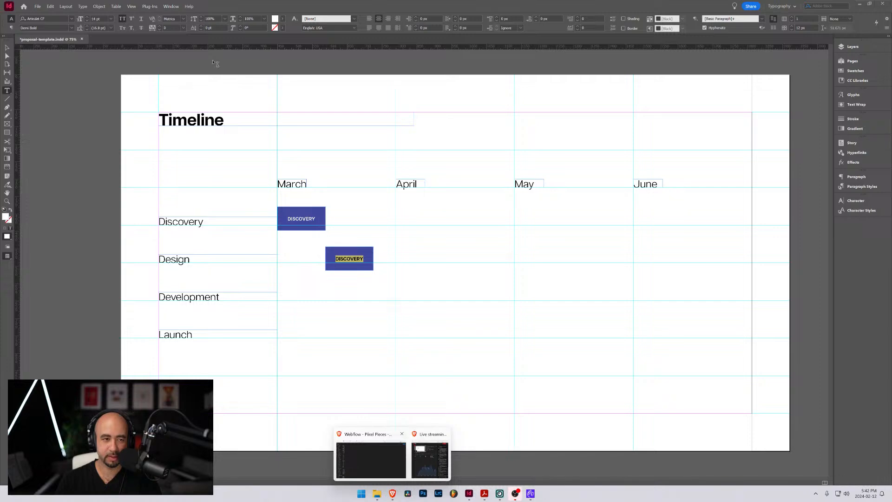
{"action": "scroll", "coordinate": [325, 160], "scroll_direction": "up", "scroll_amount": 4}
{"action": "scroll", "coordinate": [335, 176], "scroll_direction": "left", "scroll_amount": 2}
{"action": "scroll", "coordinate": [336, 176], "scroll_direction": "right", "scroll_amount": 1}
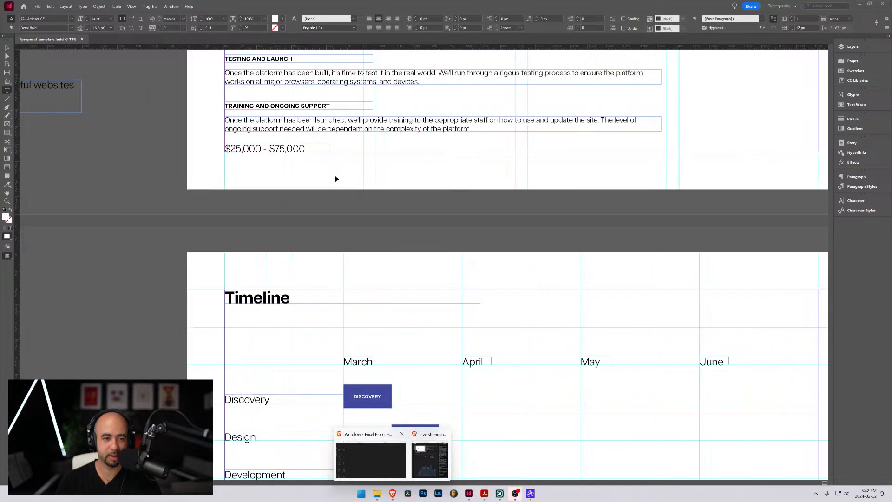
{"action": "scroll", "coordinate": [336, 176], "scroll_direction": "down", "scroll_amount": 2}
{"action": "scroll", "coordinate": [335, 179], "scroll_direction": "down", "scroll_amount": 1}
{"action": "scroll", "coordinate": [379, 160], "scroll_direction": "up", "scroll_amount": 3}
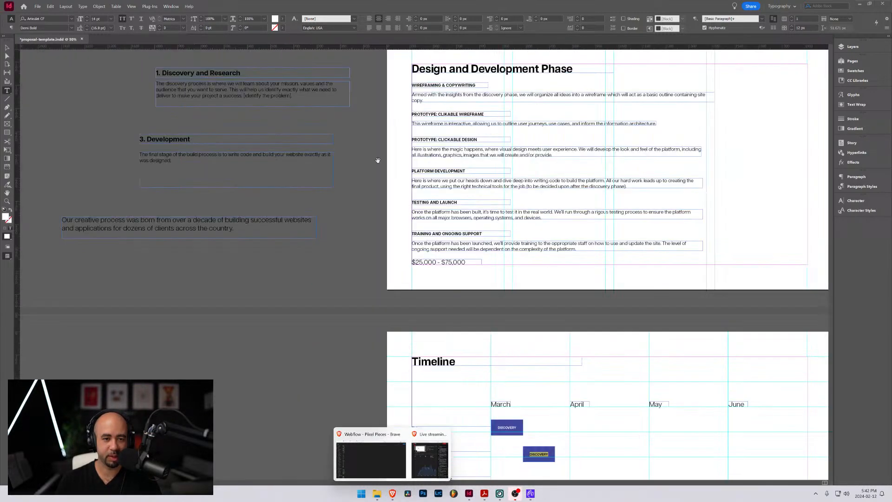
{"action": "left_click_drag", "start_coordinate": [648, 179], "coordinate": [568, 241]}
{"action": "key", "text": "ctrl+z"}
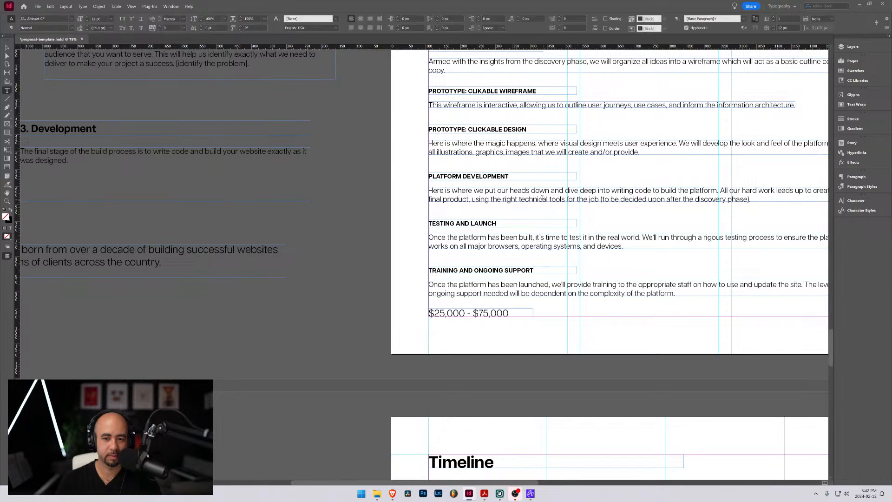
{"action": "left_click_drag", "start_coordinate": [541, 198], "coordinate": [414, 389]}
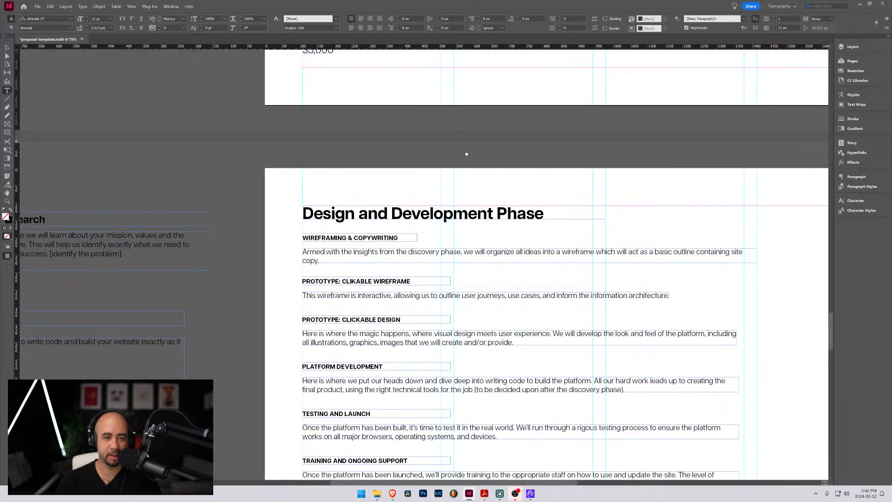
{"action": "left_click_drag", "start_coordinate": [466, 151], "coordinate": [455, 180]}
{"action": "left_click_drag", "start_coordinate": [451, 288], "coordinate": [455, 143]}
{"action": "left_click_drag", "start_coordinate": [454, 308], "coordinate": [444, 158]}
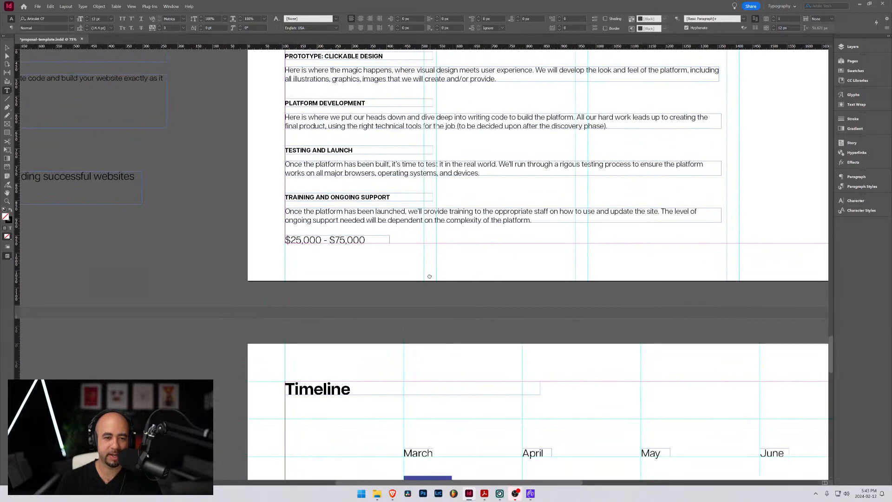
{"action": "left_click_drag", "start_coordinate": [428, 275], "coordinate": [428, 127]}
{"action": "left_click_drag", "start_coordinate": [465, 269], "coordinate": [410, 147]}
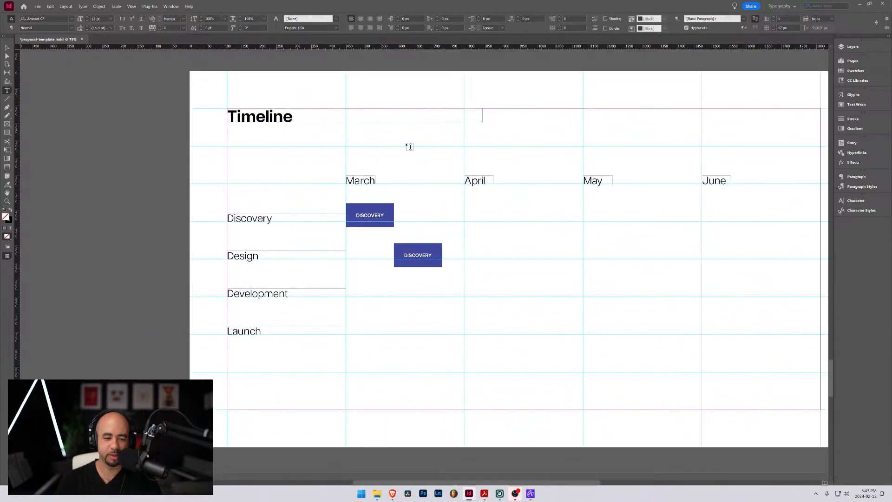
Relabel the Design row's bar as "WIREFRAMING" and widen it to 202.6 px so it reaches the April guide
{"action": "double_click", "coordinate": [406, 255]}
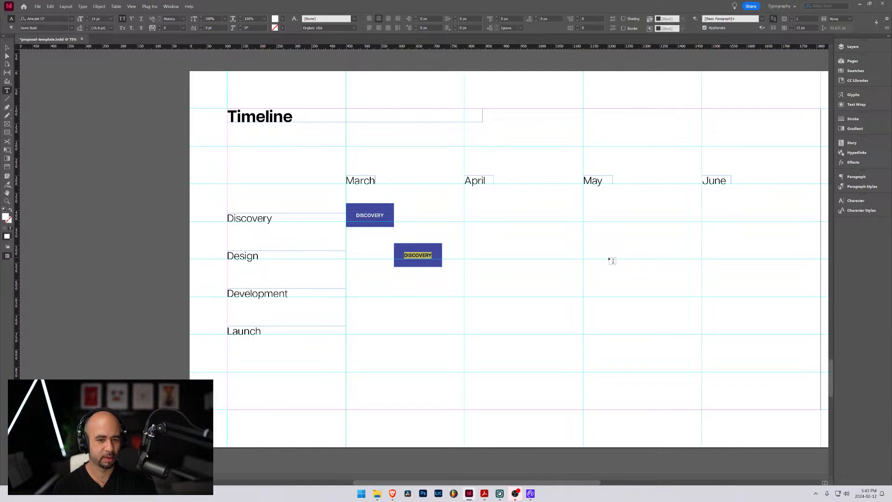
{"action": "type", "text": "wireframe"}
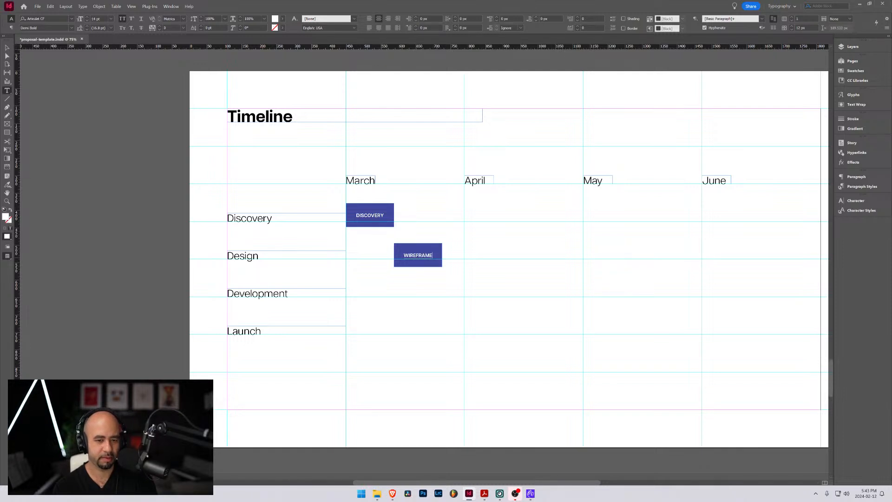
{"action": "key", "text": "BackSpace"}
{"action": "type", "text": "ing"}
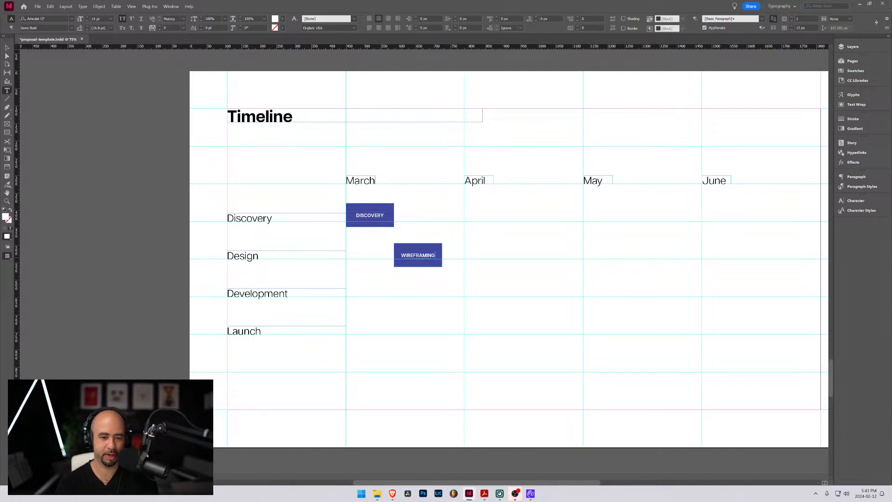
{"action": "key", "text": "Escape"}
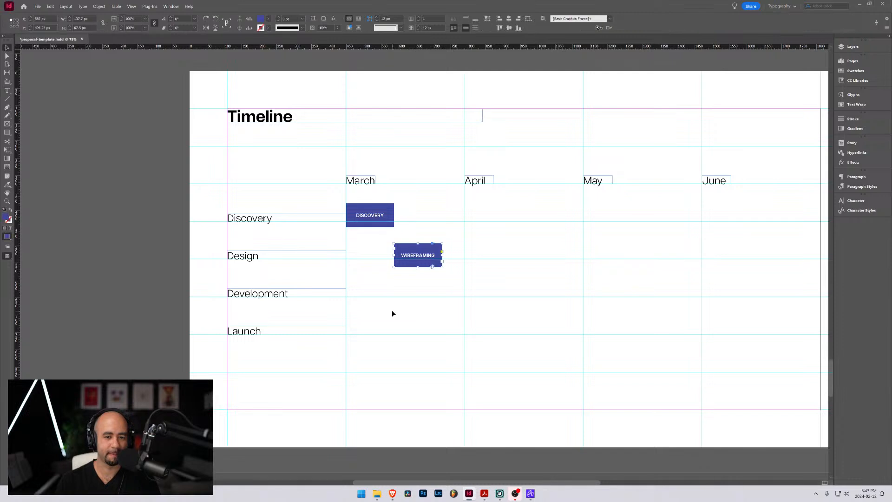
{"action": "left_click_drag", "start_coordinate": [442, 255], "coordinate": [465, 257]}
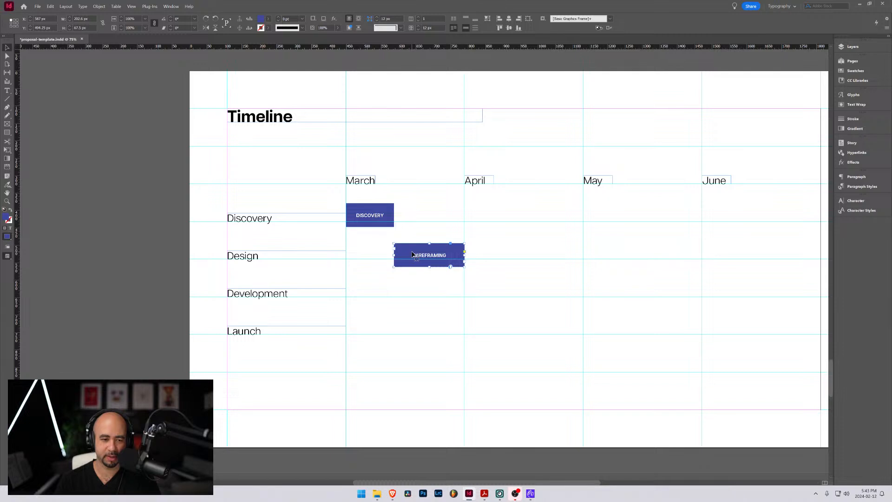
Duplicate the "WIREFRAMING" bar so the copy starts at the April guide, and check the Design and Development Phase page for the next stage name
{"action": "left_click_drag", "start_coordinate": [412, 255], "coordinate": [484, 255]}
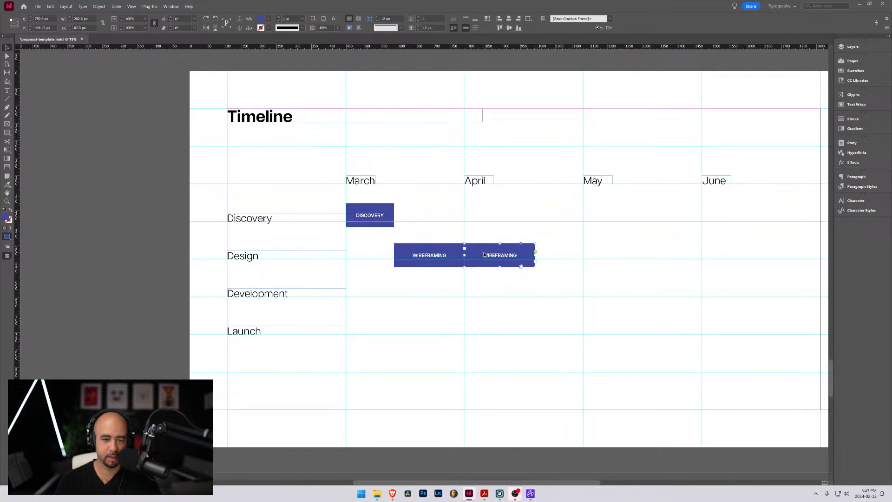
{"action": "double_click", "coordinate": [496, 256]}
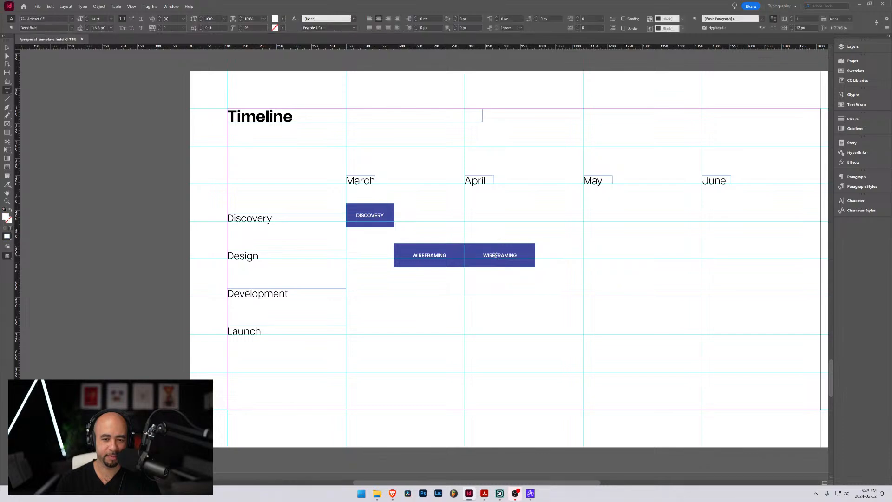
{"action": "scroll", "coordinate": [411, 247], "scroll_direction": "up", "scroll_amount": 15}
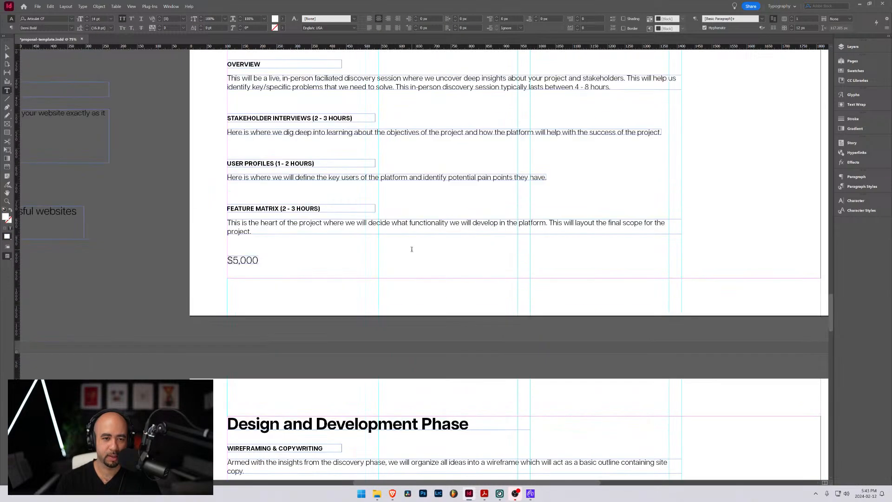
{"action": "scroll", "coordinate": [411, 249], "scroll_direction": "down", "scroll_amount": 12}
{"action": "scroll", "coordinate": [361, 231], "scroll_direction": "up", "scroll_amount": 2}
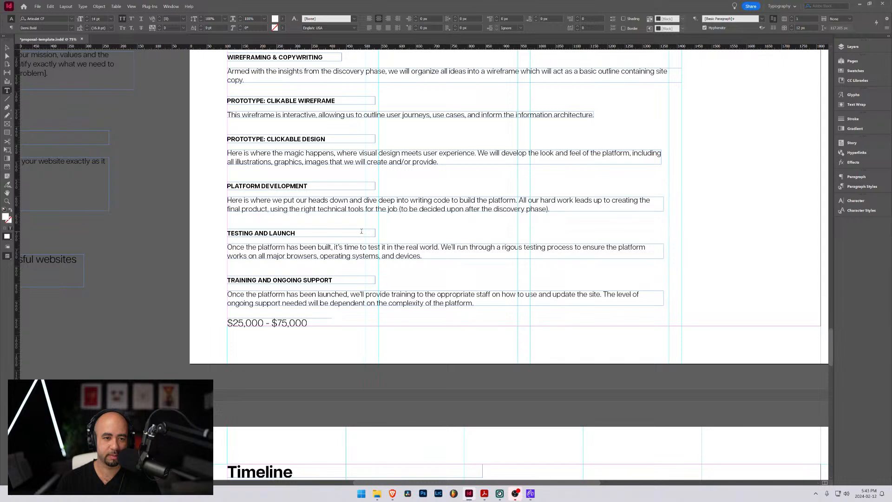
{"action": "scroll", "coordinate": [361, 231], "scroll_direction": "down", "scroll_amount": 6}
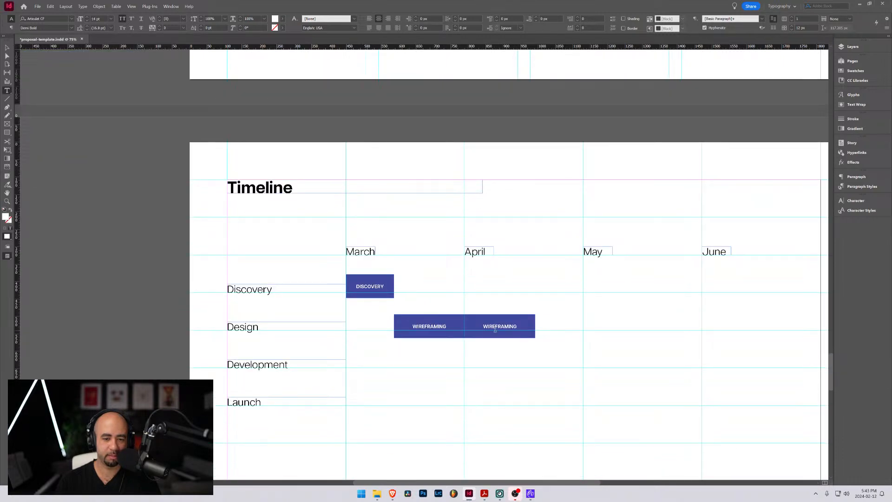
Replace the label of the duplicated bar under April with "PROTOTYPE: WIREFRAME"
{"action": "left_click_drag", "start_coordinate": [484, 325], "coordinate": [517, 329]}
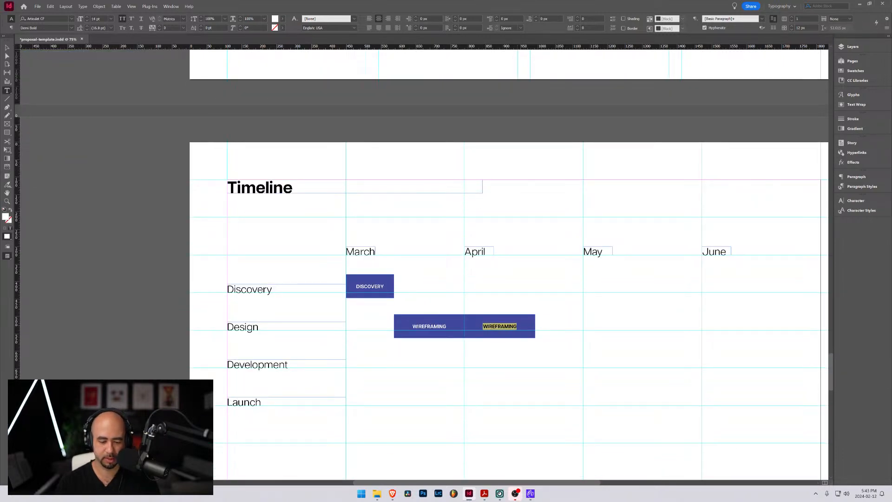
{"action": "type", "text": "PROT"}
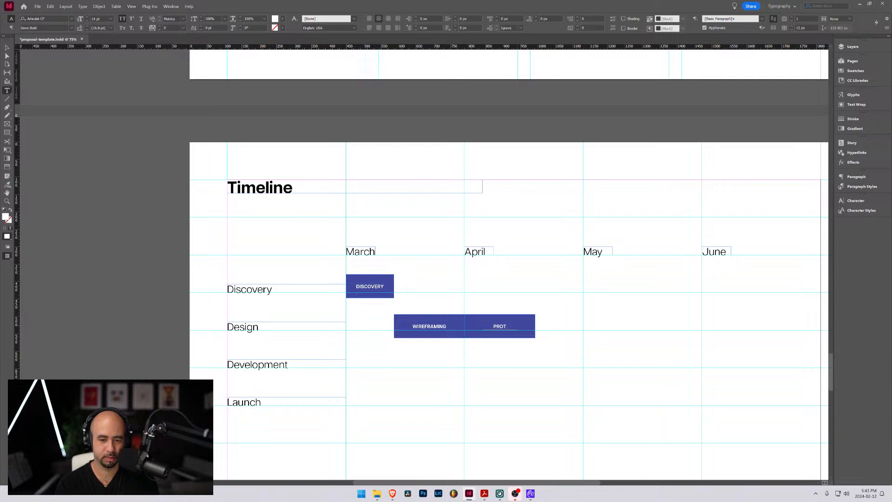
{"action": "type", "text": "OTYPE"}
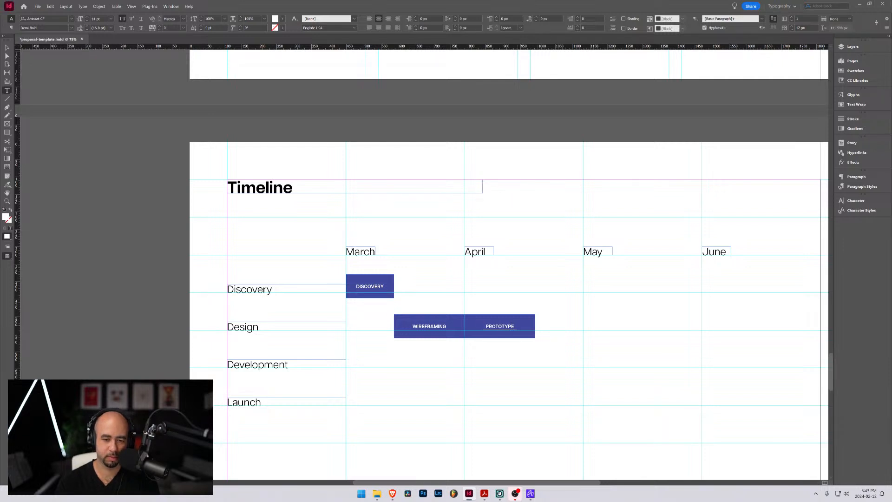
{"action": "type", "text": ":"}
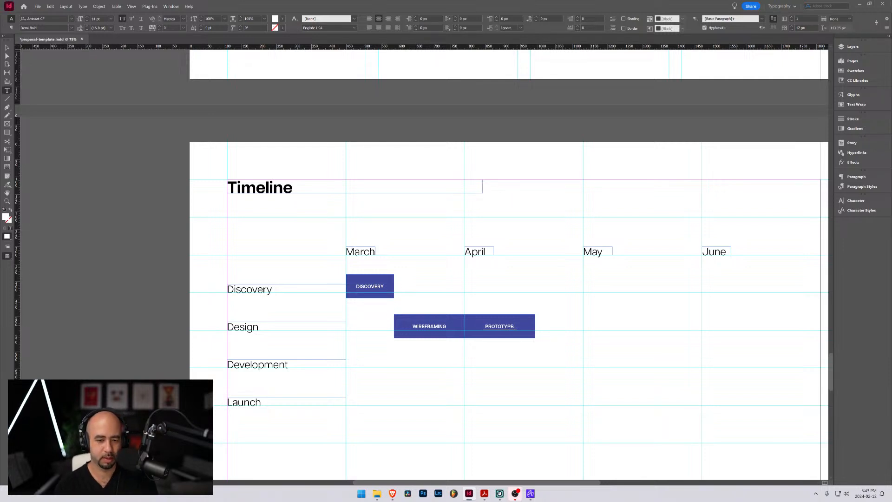
{"action": "type", "text": " CLIKABLE WIRE"}
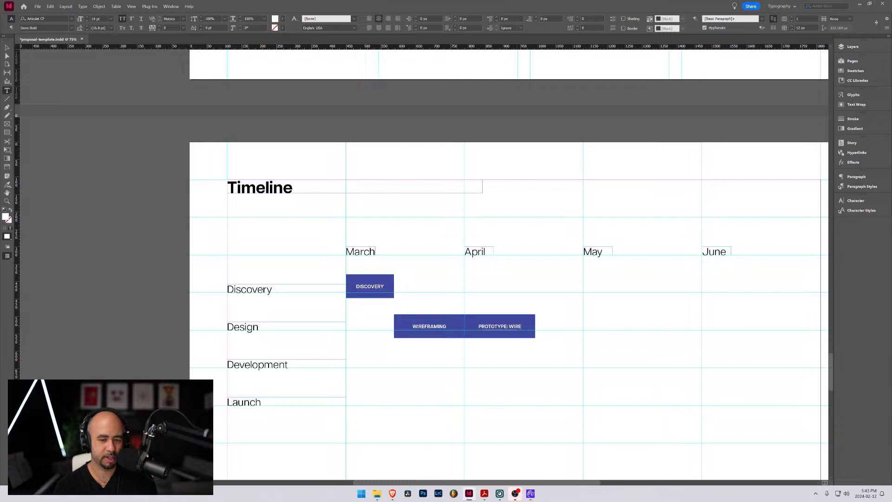
{"action": "type", "text": "FR"}
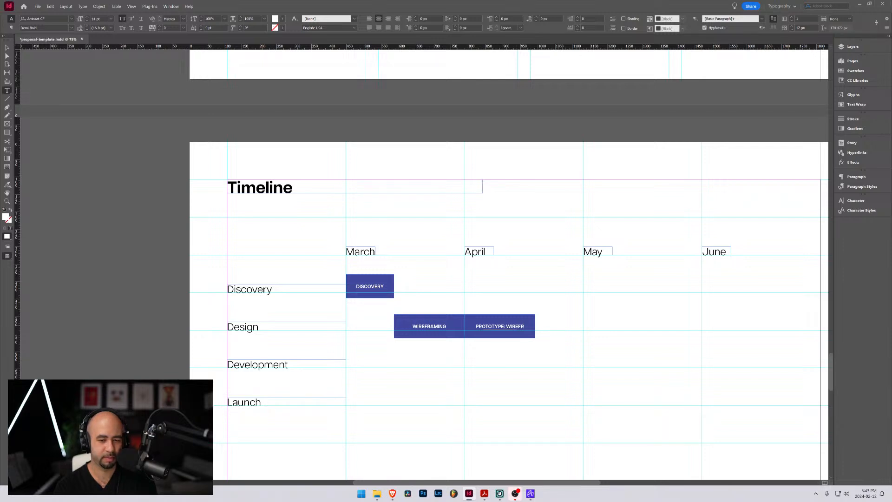
{"action": "type", "text": "AME"}
{"action": "scroll", "coordinate": [548, 344], "scroll_direction": "up", "scroll_amount": 6}
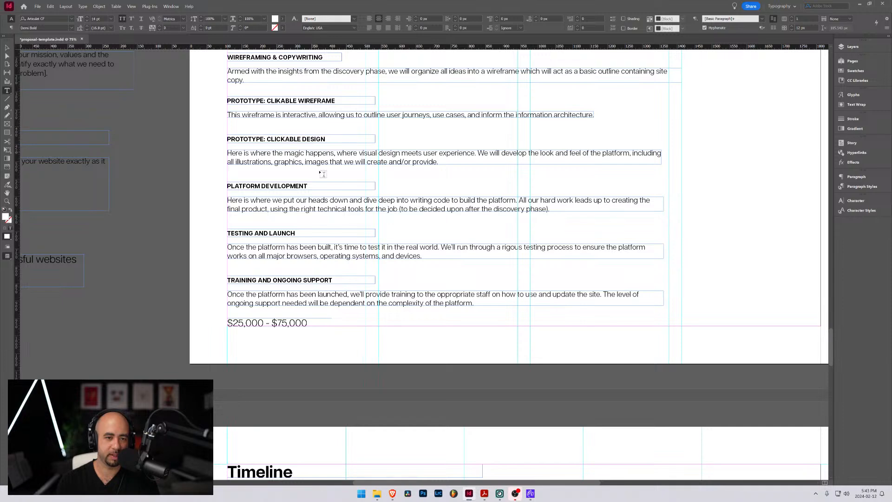
{"action": "scroll", "coordinate": [322, 173], "scroll_direction": "down", "scroll_amount": 6}
{"action": "key", "text": "Escape"}
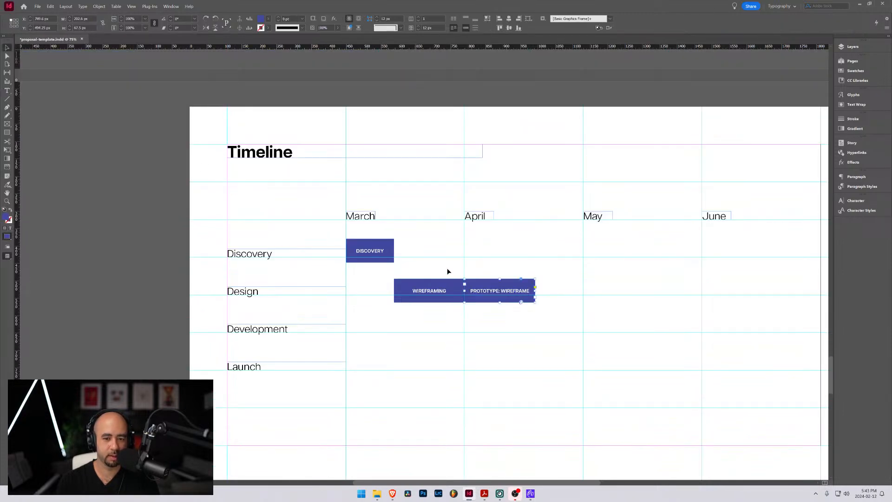
Narrow the "PROTOTYPE: WIREFRAME" bar to 137.7 px and turn off hyphenation for its label
{"action": "left_click_drag", "start_coordinate": [536, 291], "coordinate": [512, 293]}
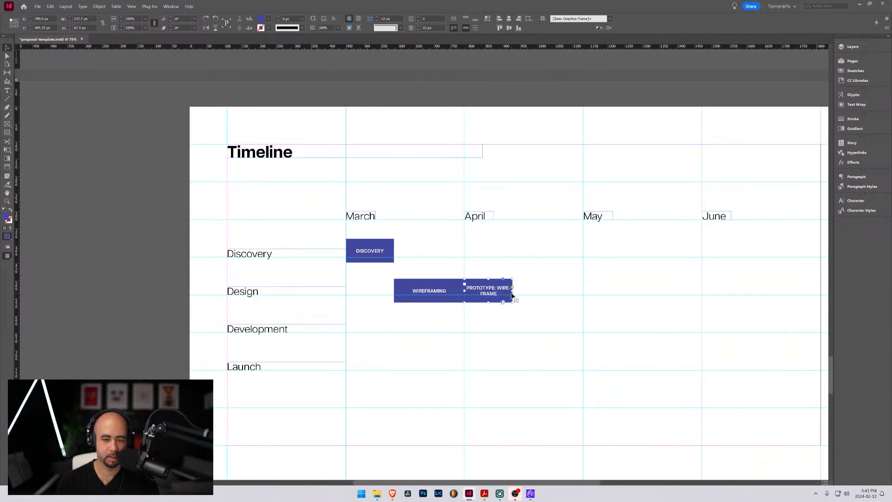
{"action": "double_click", "coordinate": [493, 290]}
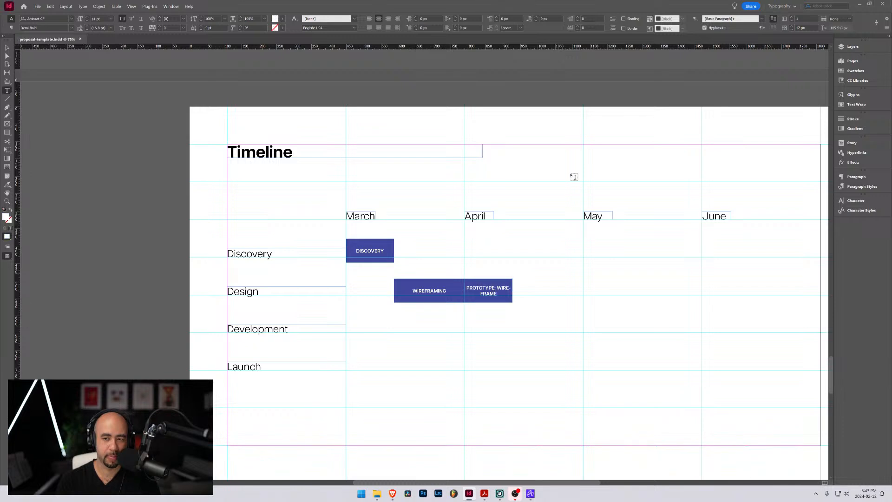
{"action": "left_click", "coordinate": [704, 27]}
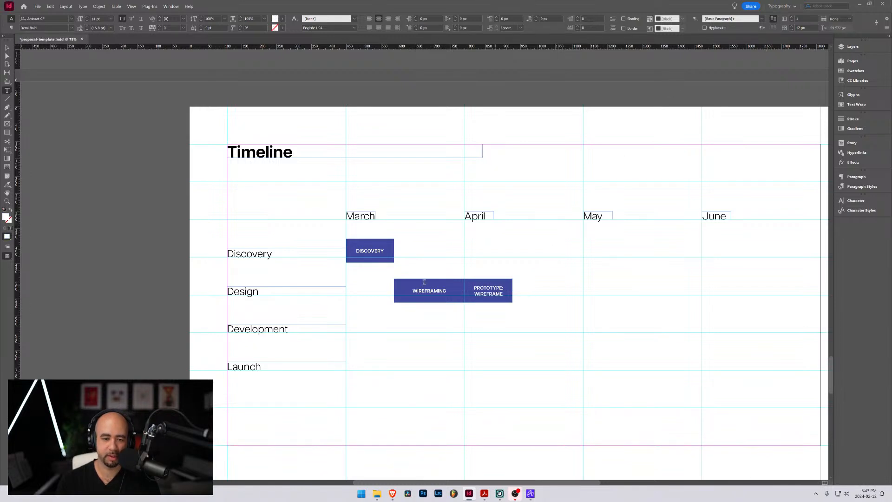
{"action": "left_click", "coordinate": [7, 48]}
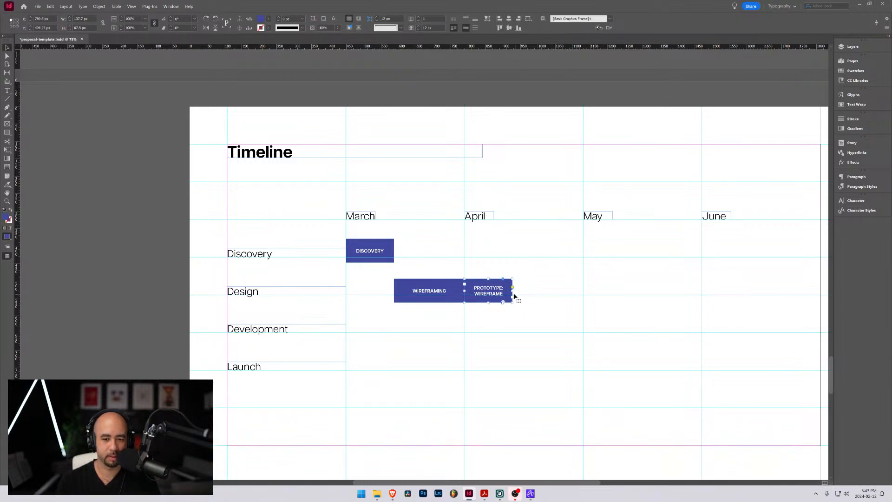
Narrow the "PROTOTYPE: WIREFRAME" bar to about 124.4 px, duplicate it directly after itself, and relabel the copy "PROTOTYPE: DESIGN"
{"action": "left_click_drag", "start_coordinate": [509, 292], "coordinate": [528, 289]}
{"action": "double_click", "coordinate": [528, 289]}
{"action": "double_click", "coordinate": [529, 293]}
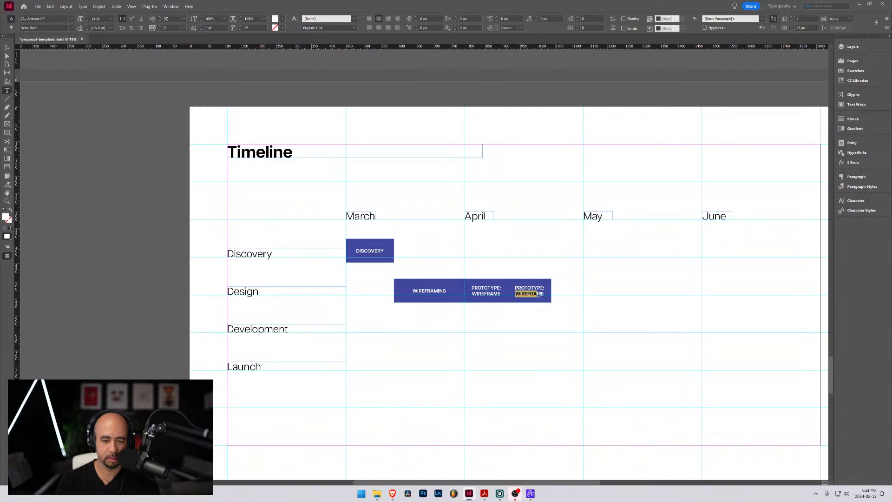
{"action": "type", "text": "DESIGN"}
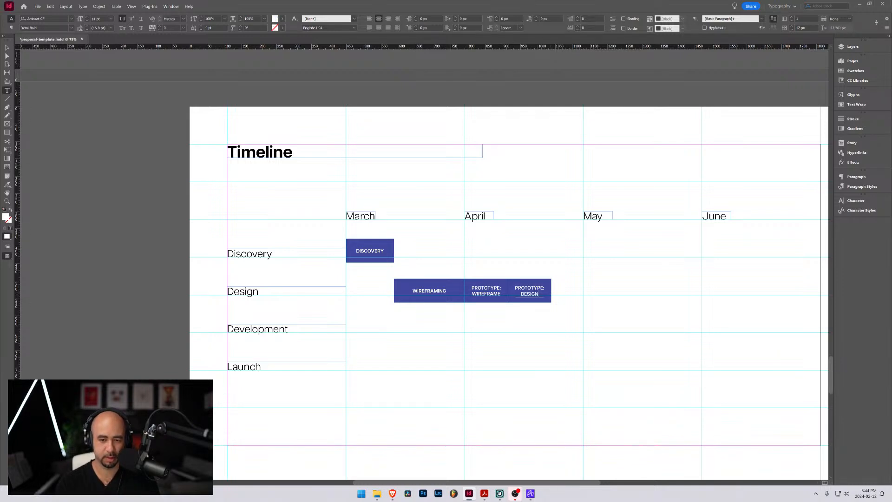
{"action": "key", "text": "Escape"}
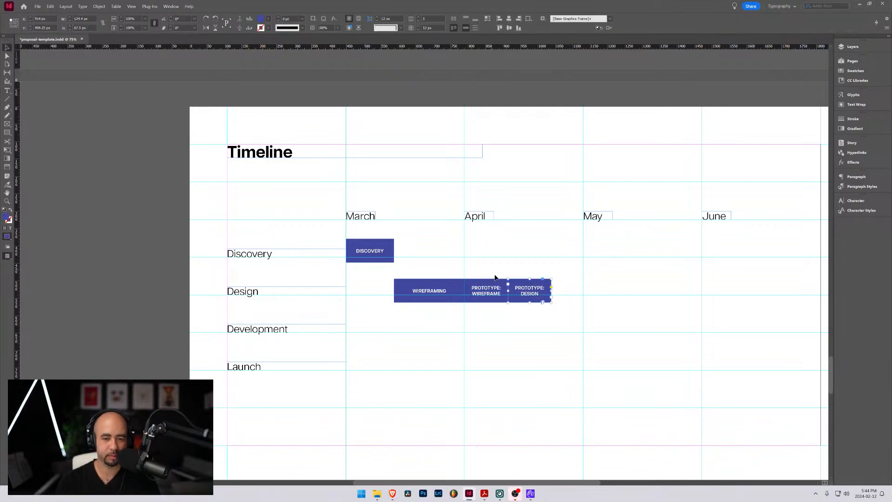
Duplicate the "PROTOTYPE: DESIGN" bar into the Development row, stretch it from that bar's end to late May, and relabel it "DEVELOPMENT"
{"action": "left_click_drag", "start_coordinate": [524, 285], "coordinate": [673, 324]}
{"action": "double_click", "coordinate": [638, 329]}
{"action": "key", "text": "ctrl+a"}
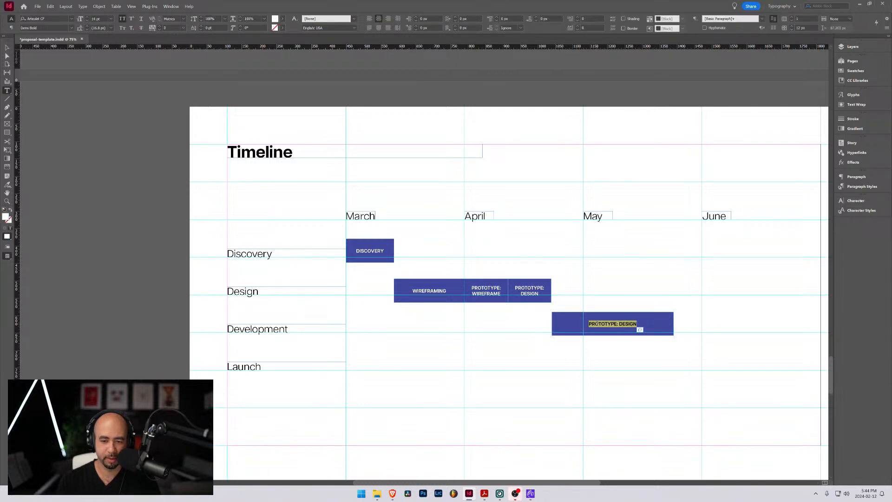
{"action": "type", "text": "DEVELOPMENT"}
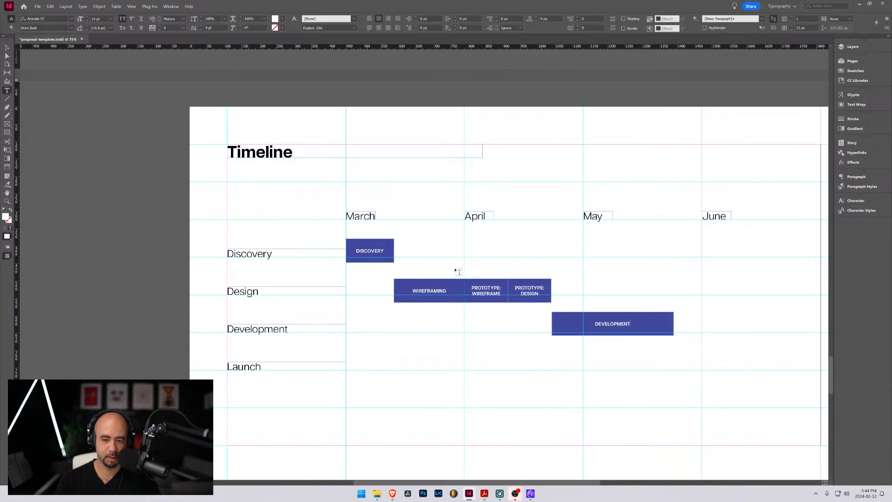
{"action": "key", "text": "Escape"}
Duplicate the "DEVELOPMENT" bar into the Launch row, fit it between that bar's end and the June guide, and label it "TESTING"
{"action": "left_click_drag", "start_coordinate": [614, 332], "coordinate": [675, 361]}
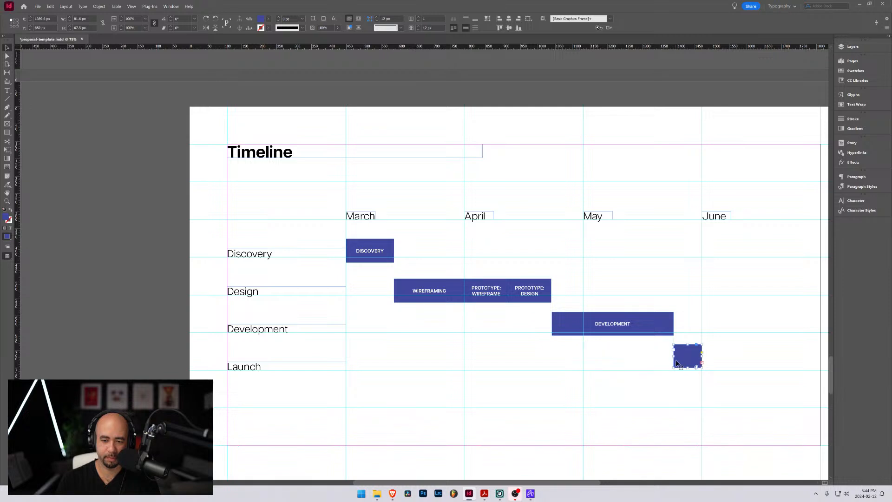
{"action": "double_click", "coordinate": [685, 356]}
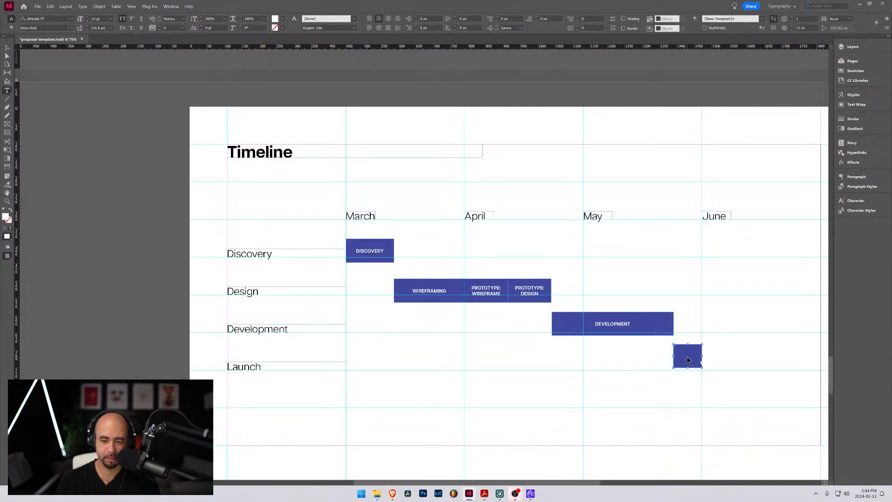
{"action": "type", "text": "TESTING"}
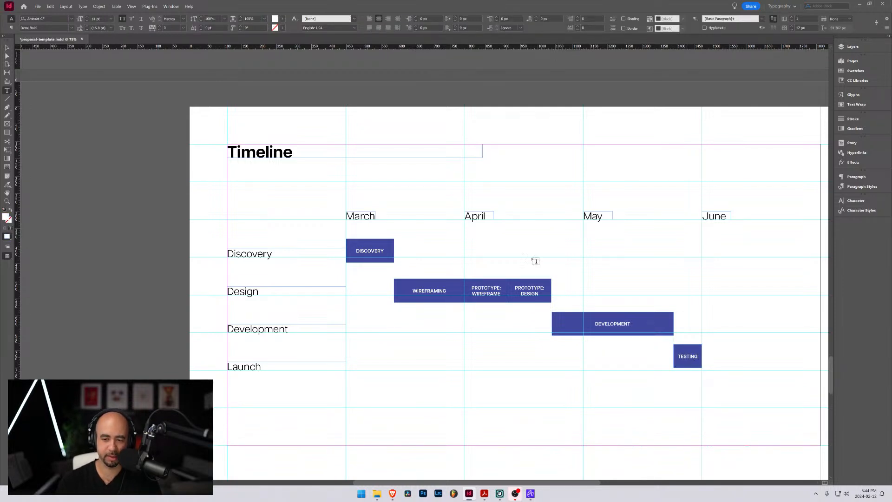
{"action": "key", "text": "Escape"}
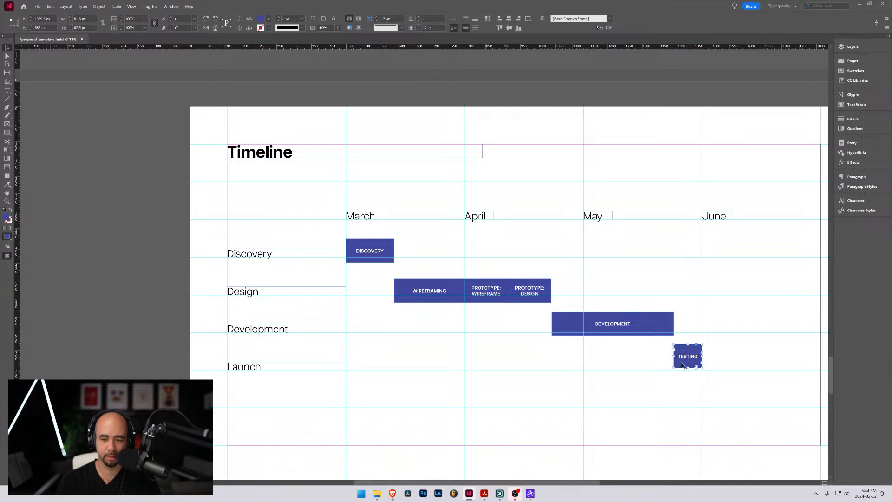
Duplicate the "TESTING" bar below it from the June guide, relabel it "TRAINING AND SUPPORT", and make it about 142.8 px wide
{"action": "left_click_drag", "start_coordinate": [687, 354], "coordinate": [761, 381]}
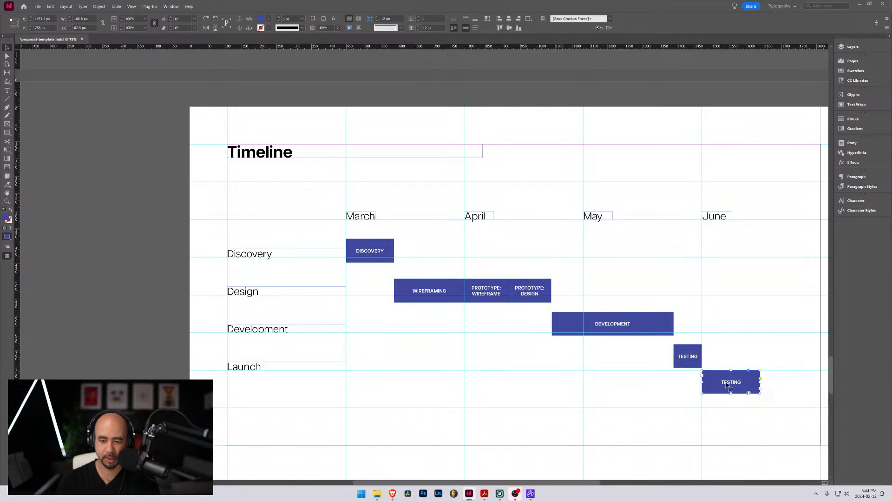
{"action": "double_click", "coordinate": [728, 382]}
{"action": "double_click", "coordinate": [729, 382]}
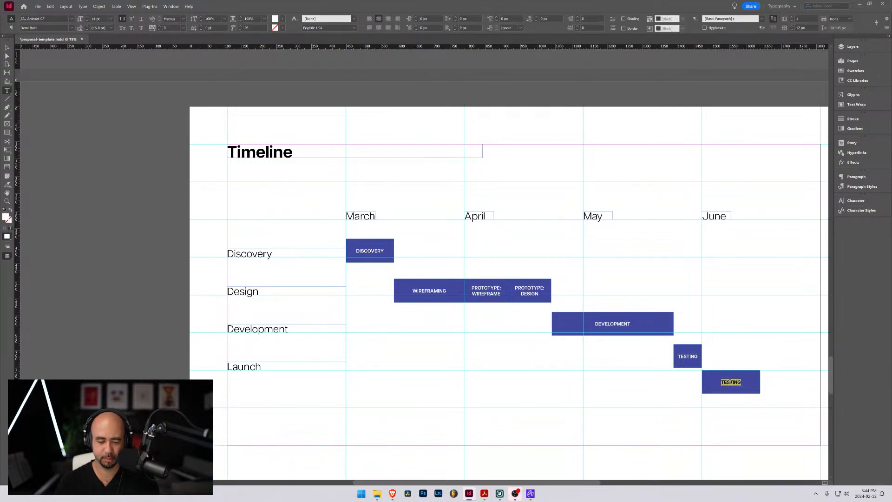
{"action": "type", "text": "TRAINING"}
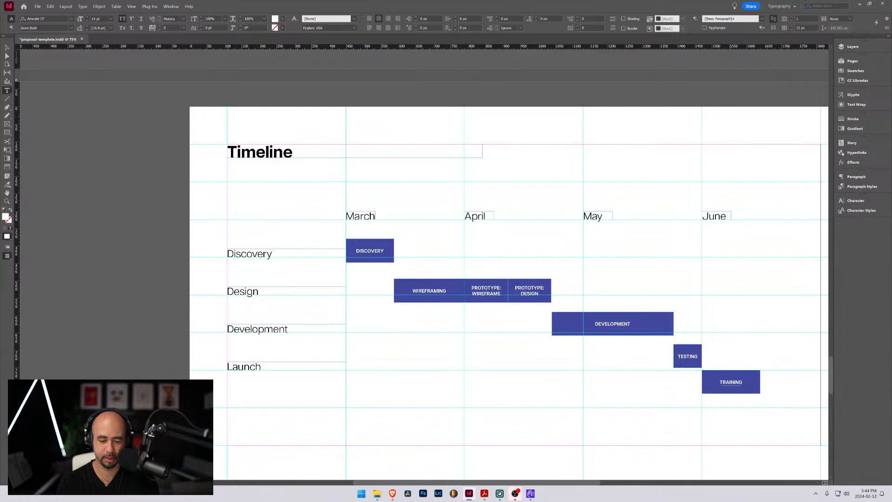
{"action": "type", "text": " AND SUPPORT"}
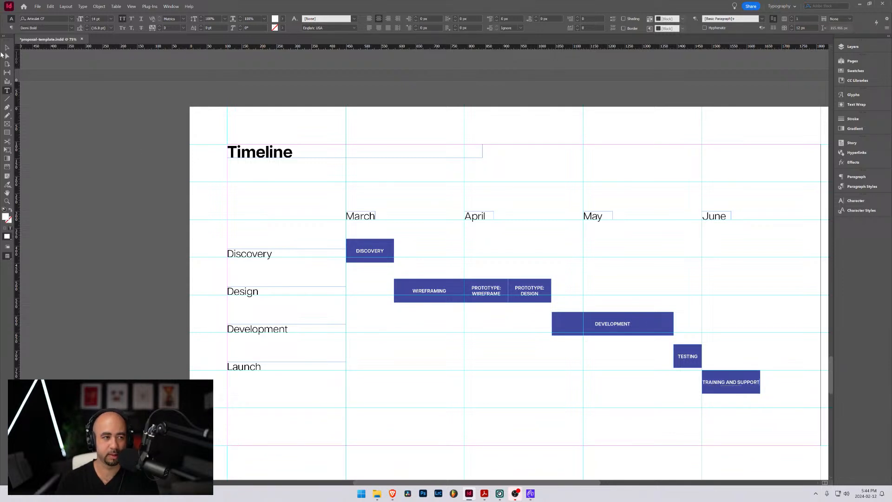
{"action": "key", "text": "Escape"}
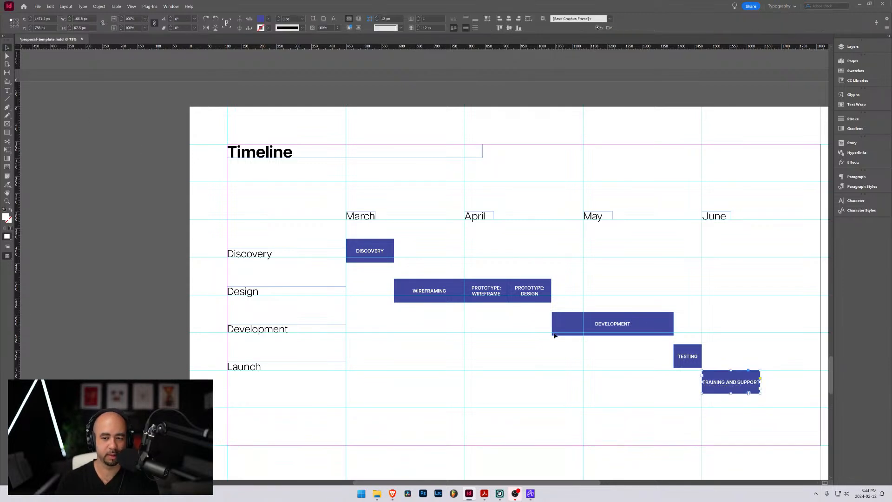
{"action": "left_click_drag", "start_coordinate": [760, 381], "coordinate": [752, 382]}
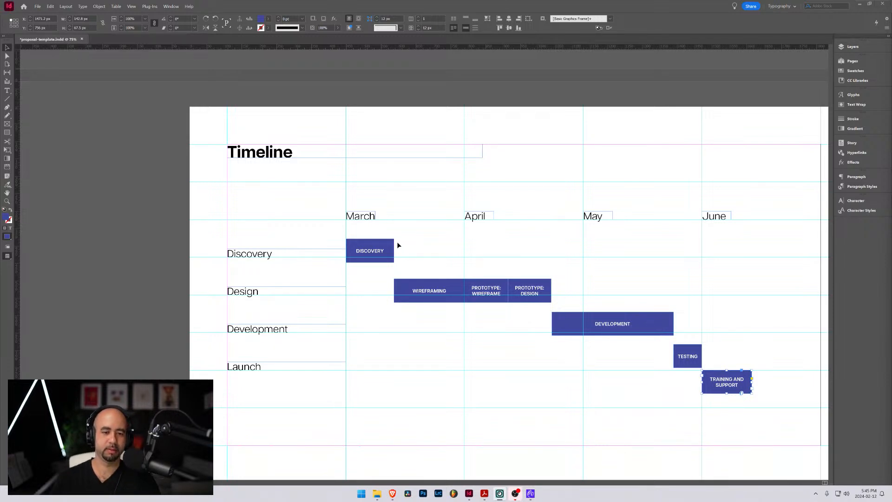
Widen the "DISCOVERY" bar to about 158.7 px and shift the start of the "WIREFRAMING" bar to meet its new end
{"action": "double_click", "coordinate": [381, 247]}
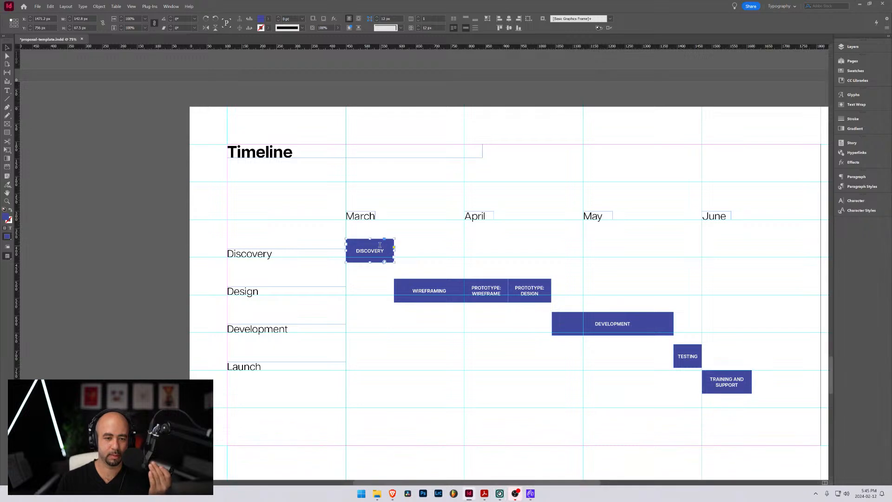
{"action": "key", "text": "ctrl+a"}
{"action": "key", "text": "Escape"}
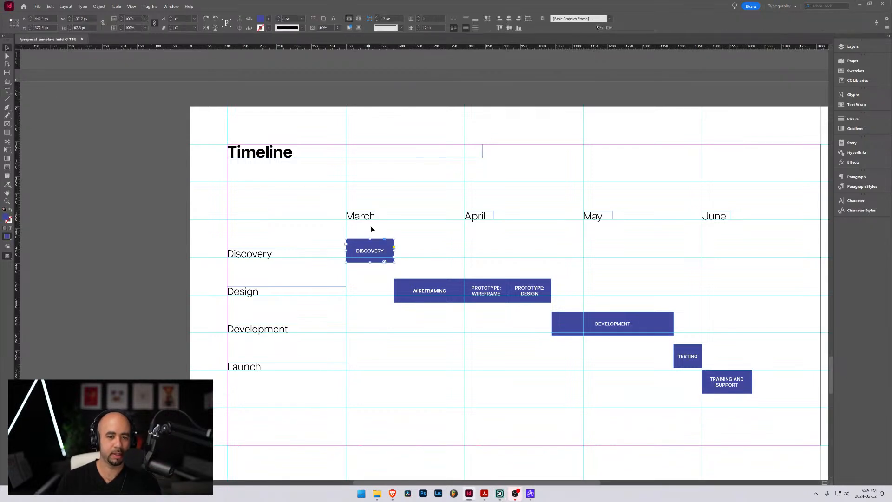
{"action": "left_click_drag", "start_coordinate": [394, 251], "coordinate": [401, 252]}
{"action": "left_click", "coordinate": [394, 291]}
{"action": "left_click_drag", "start_coordinate": [395, 291], "coordinate": [401, 290]}
{"action": "left_click", "coordinate": [417, 246]}
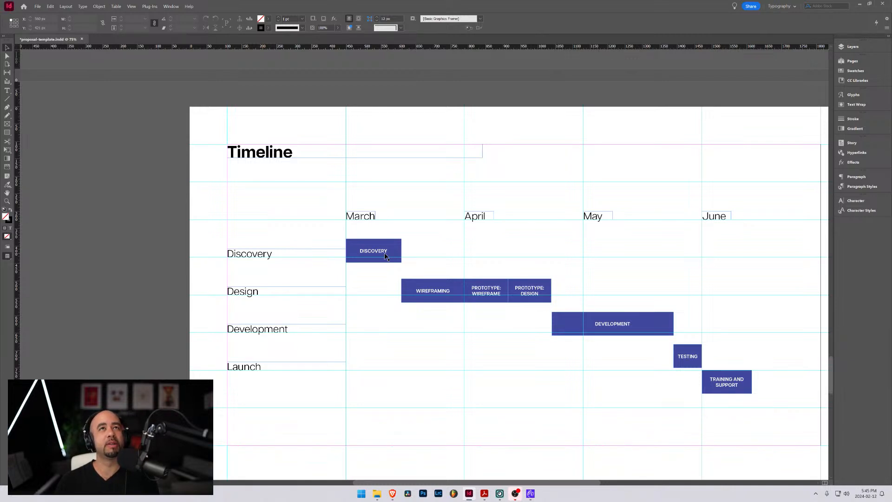
Try narrower widths for the "DISCOVERY" bar and realign its end with the start of the "WIREFRAMING" bar
{"action": "left_click", "coordinate": [398, 253]}
{"action": "left_click_drag", "start_coordinate": [401, 251], "coordinate": [393, 251]}
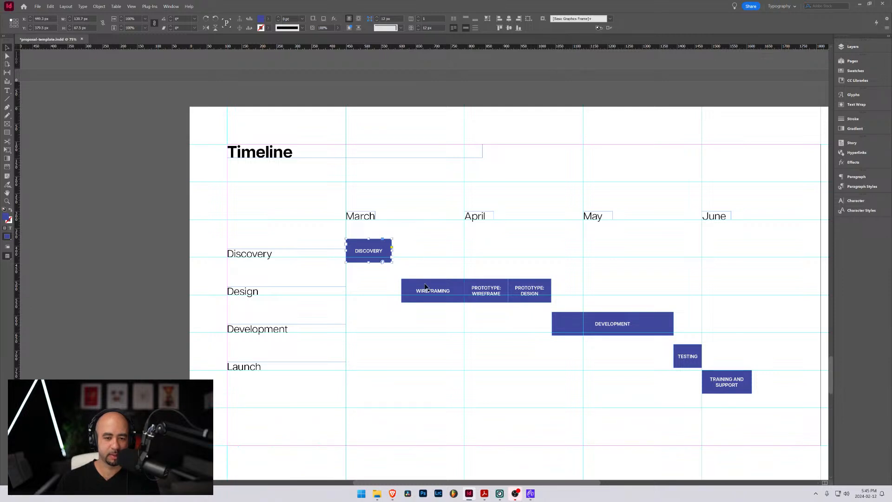
{"action": "left_click_drag", "start_coordinate": [392, 251], "coordinate": [396, 251]}
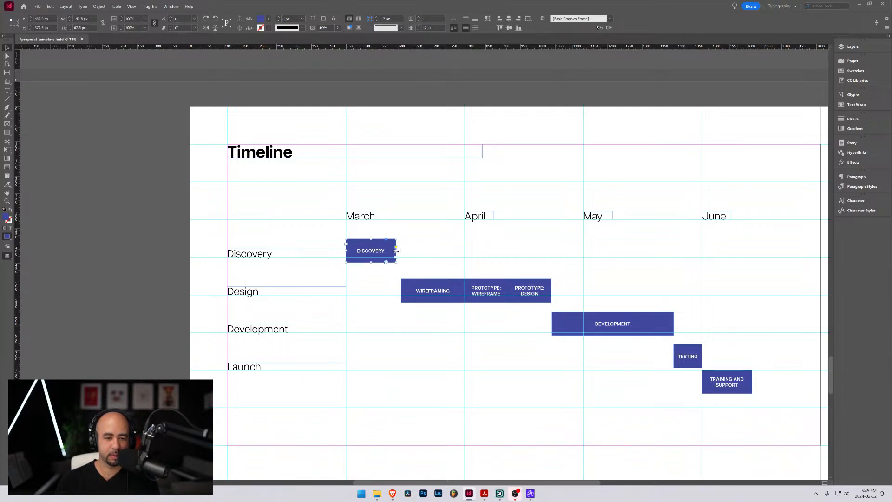
{"action": "left_click", "coordinate": [403, 293]}
{"action": "left_click", "coordinate": [393, 249]}
{"action": "left_click_drag", "start_coordinate": [397, 251], "coordinate": [402, 251]}
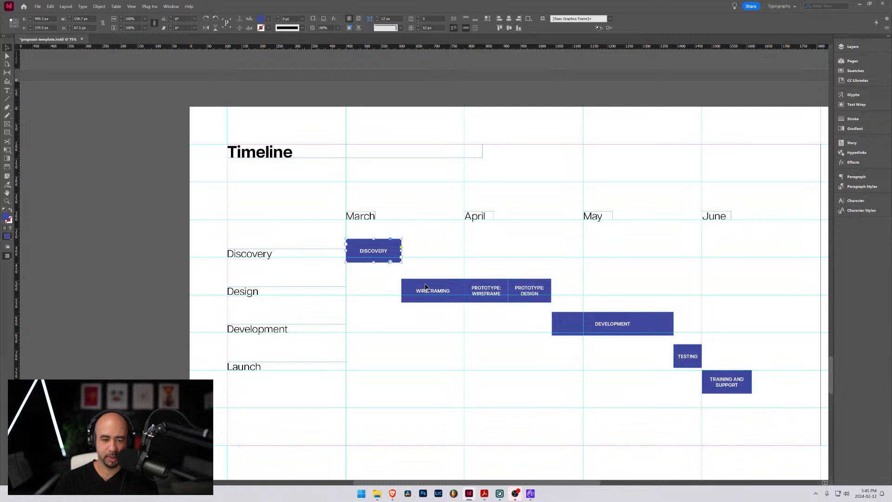
Open the fill colour of the "PROTOTYPE: WIREFRAME" bar for editing
{"action": "left_click", "coordinate": [450, 285]}
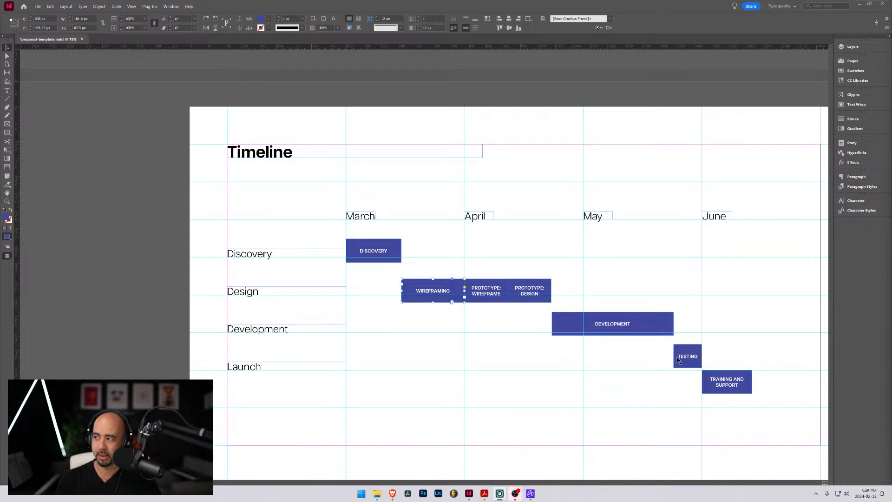
{"action": "left_click", "coordinate": [478, 285]}
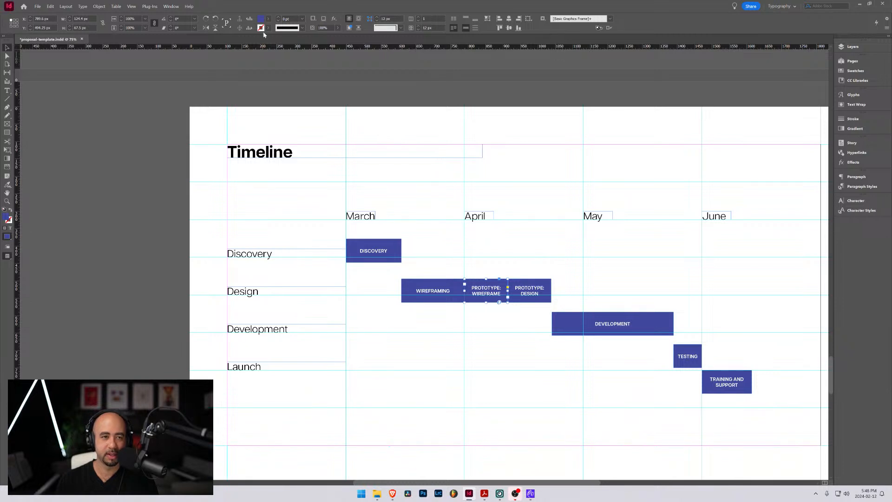
{"action": "double_click", "coordinate": [261, 19]}
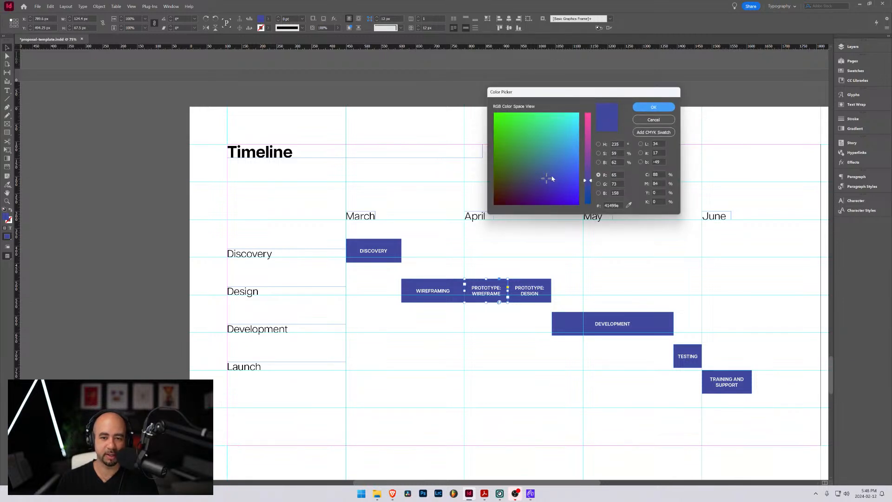
Try cyan, magenta, olive, pink and pale purple shades as the fill for the "PROTOTYPE: WIREFRAME" bar
{"action": "left_click_drag", "start_coordinate": [549, 177], "coordinate": [568, 125]}
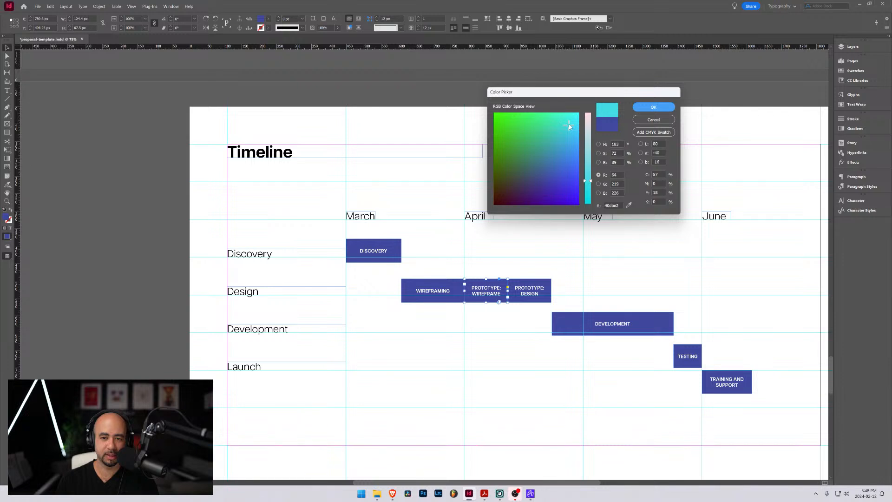
{"action": "mouse_move", "coordinate": [567, 125]}
{"action": "left_mouse_down"}
{"action": "mouse_move", "coordinate": [545, 199]}
{"action": "mouse_move", "coordinate": [525, 195]}
{"action": "left_mouse_up"}
{"action": "left_click_drag", "start_coordinate": [590, 181], "coordinate": [591, 142]}
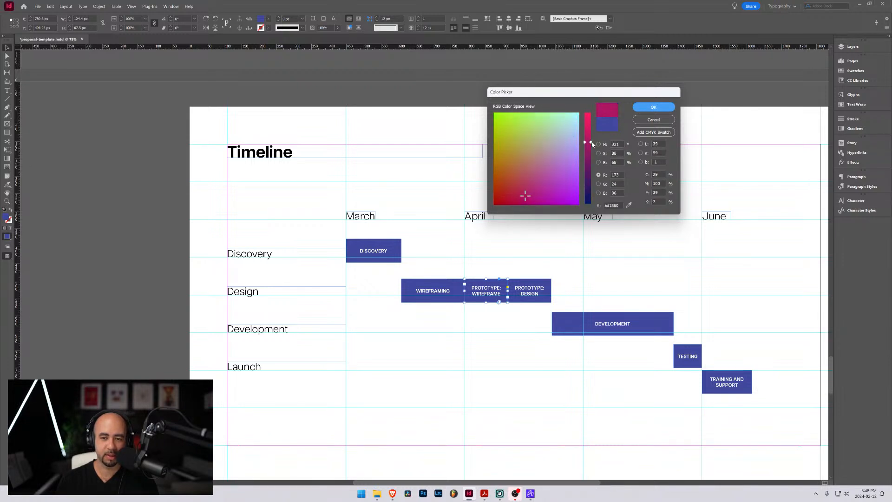
{"action": "left_click", "coordinate": [515, 144]}
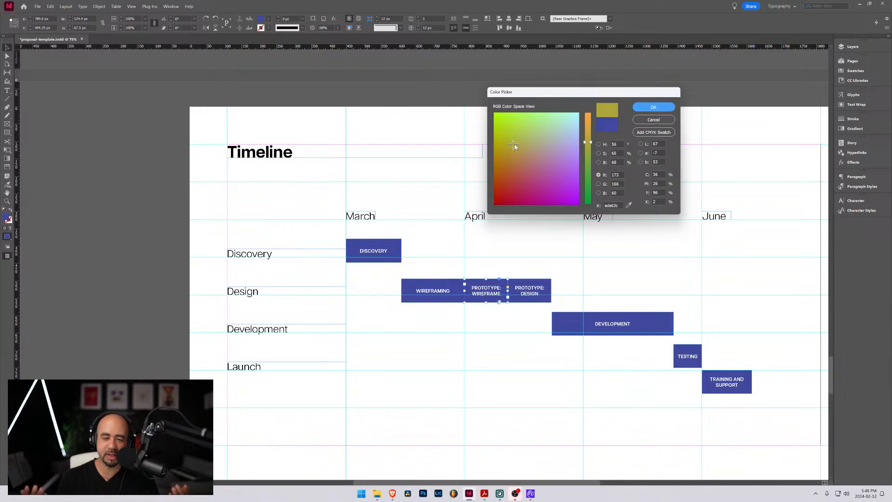
{"action": "left_click_drag", "start_coordinate": [515, 144], "coordinate": [529, 181]}
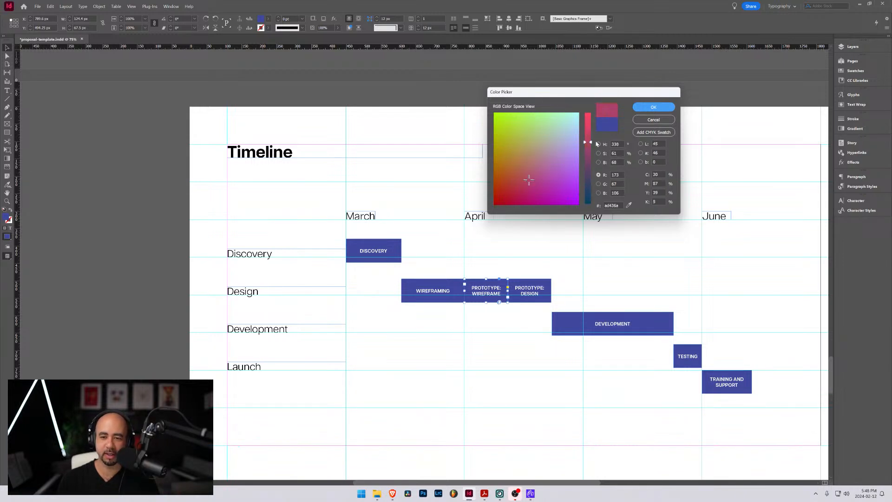
{"action": "mouse_move", "coordinate": [590, 143]}
{"action": "left_mouse_down"}
{"action": "mouse_move", "coordinate": [592, 167]}
{"action": "mouse_move", "coordinate": [591, 134]}
{"action": "left_mouse_up"}
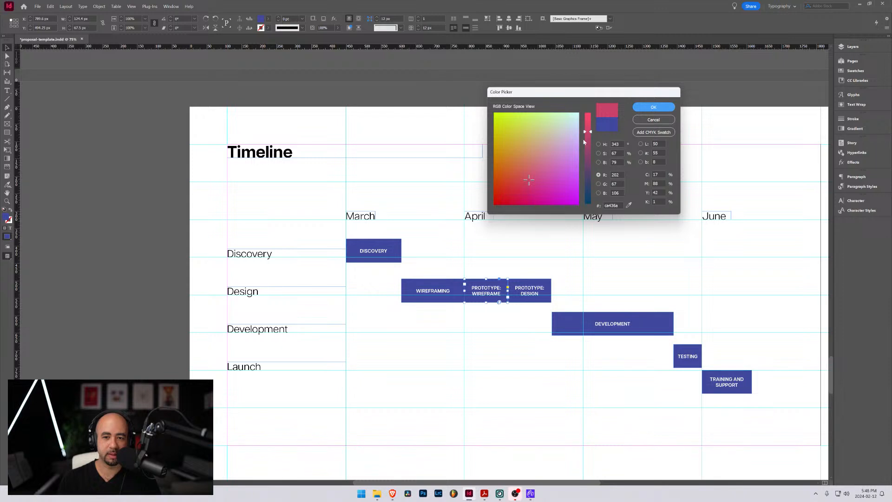
{"action": "mouse_move", "coordinate": [530, 180]}
{"action": "left_mouse_down"}
{"action": "mouse_move", "coordinate": [522, 184]}
{"action": "mouse_move", "coordinate": [567, 135]}
{"action": "mouse_move", "coordinate": [562, 143]}
{"action": "left_mouse_up"}
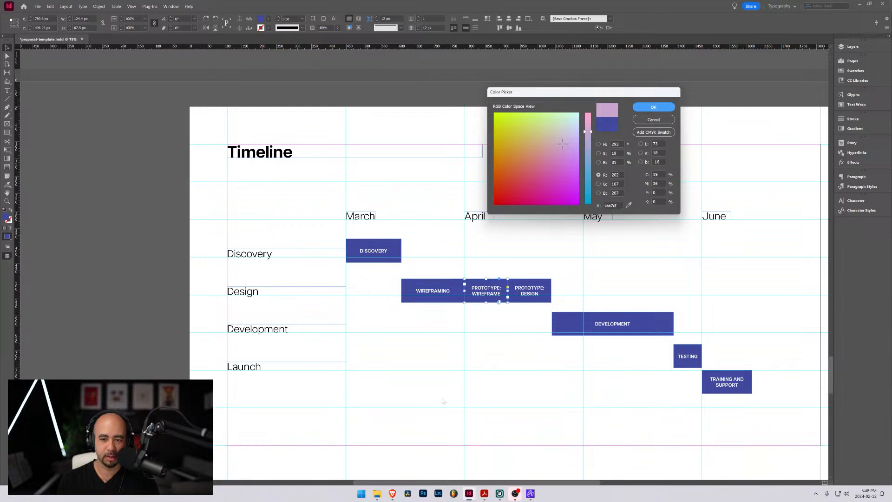
Check the Webflow variables page in Brave, return to InDesign, and set the "PROTOTYPE: WIREFRAME" bar's fill to orange #f6ad12
{"action": "key", "text": "alt+Tab"}
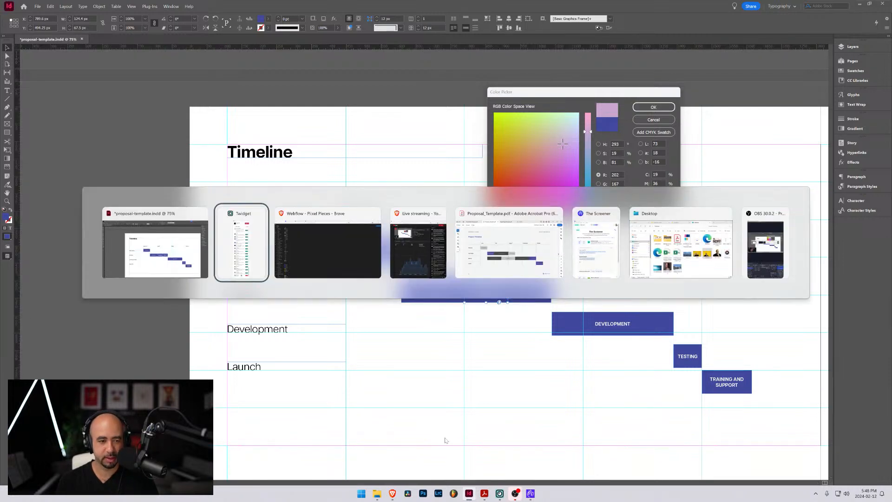
{"action": "key", "text": "Tab"}
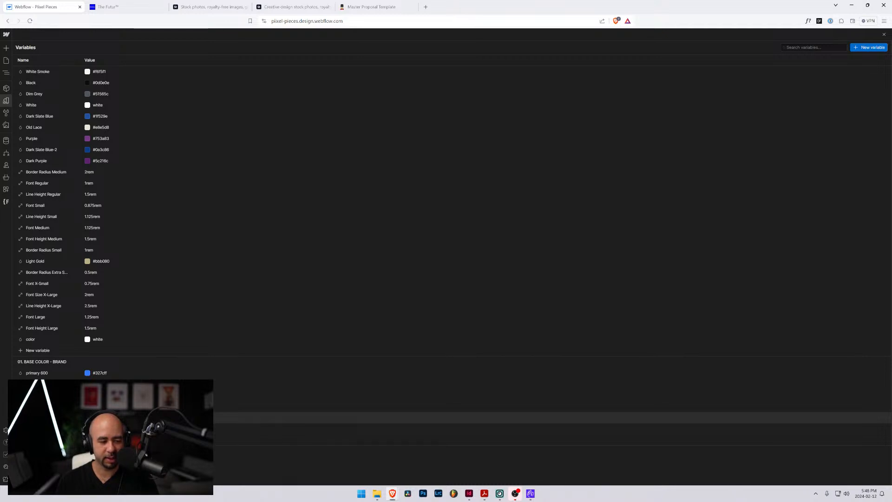
{"action": "key", "text": "alt+Tab"}
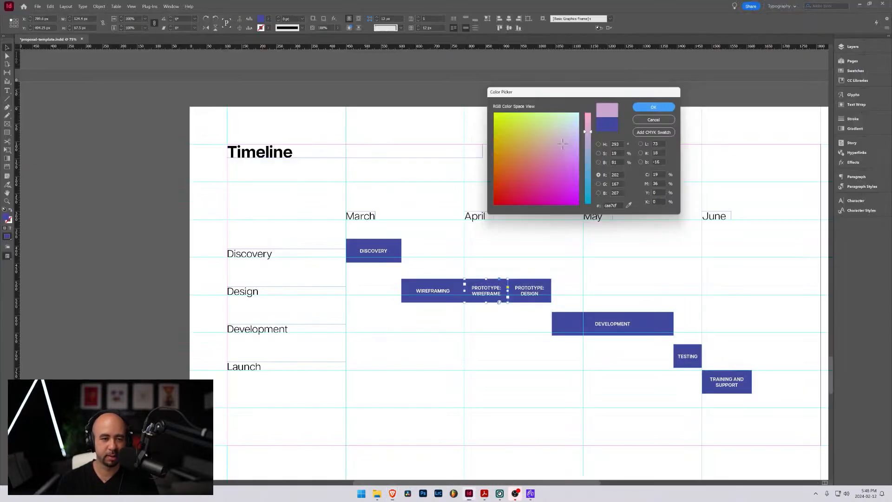
{"action": "left_click_drag", "start_coordinate": [618, 205], "coordinate": [591, 209]}
{"action": "key", "text": "ctrl+v"}
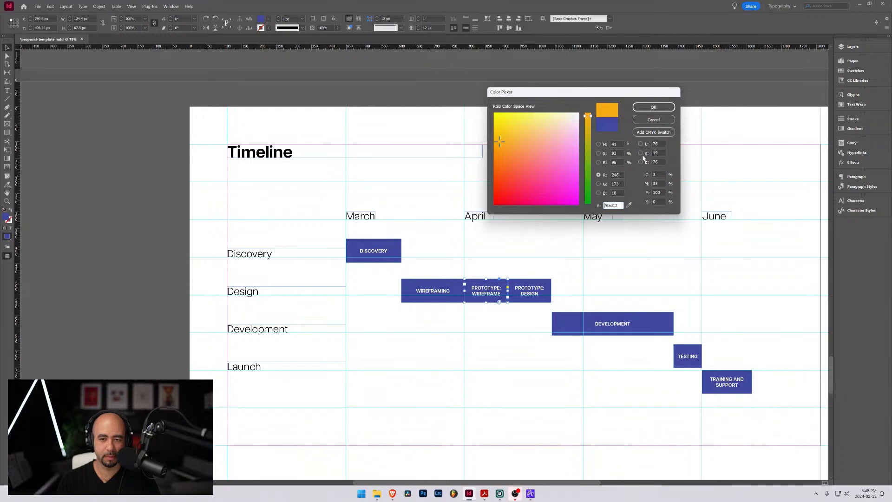
{"action": "left_click", "coordinate": [650, 110]}
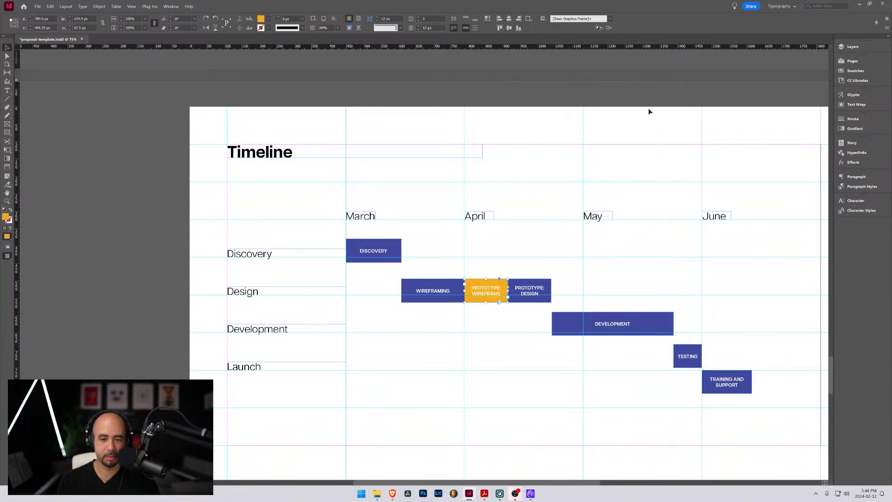
{"action": "double_click", "coordinate": [481, 292]}
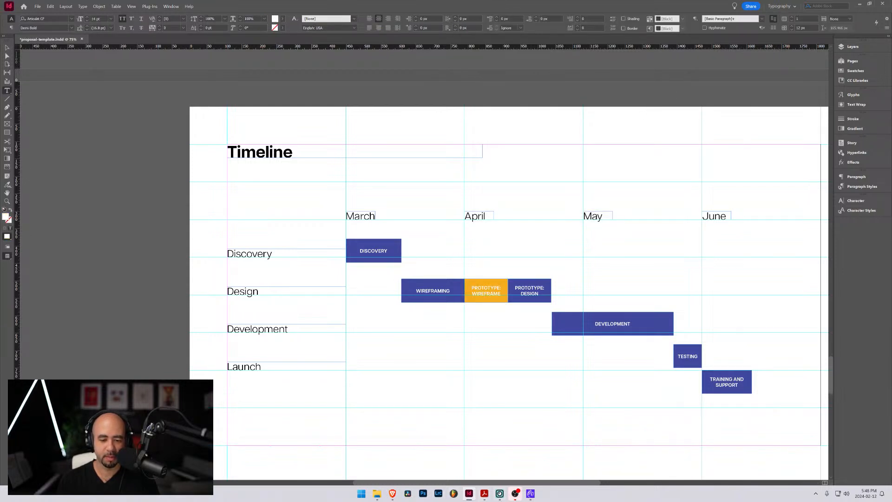
{"action": "mouse_move", "coordinate": [469, 499]}
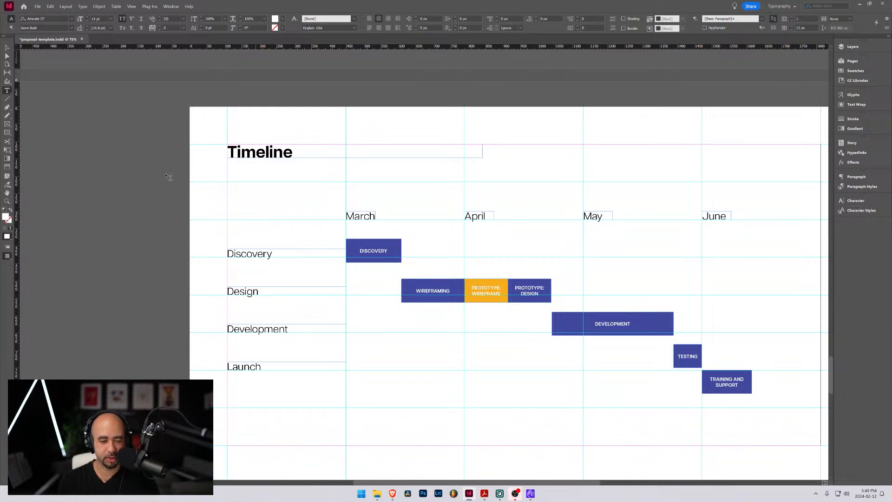
{"action": "key", "text": "Escape"}
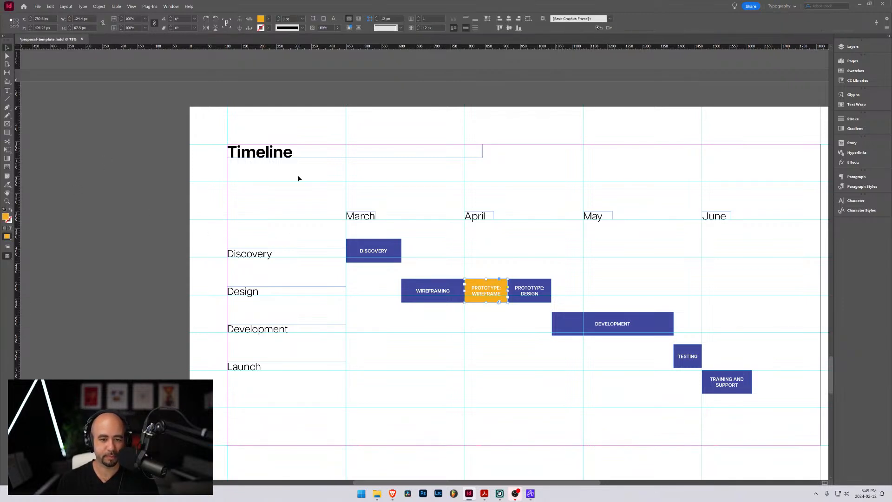
Set the fill of the "PROTOTYPE: WIREFRAME" bar to dark grey #333333
{"action": "double_click", "coordinate": [261, 19]}
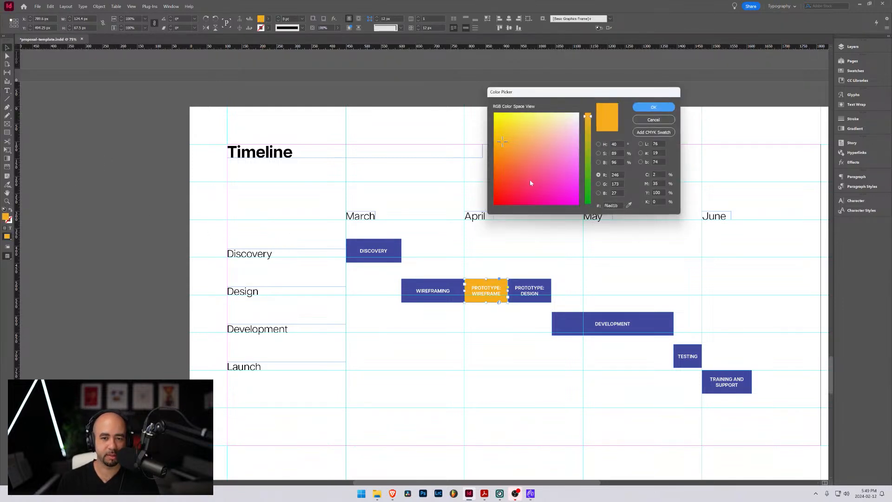
{"action": "left_click_drag", "start_coordinate": [568, 188], "coordinate": [545, 204]}
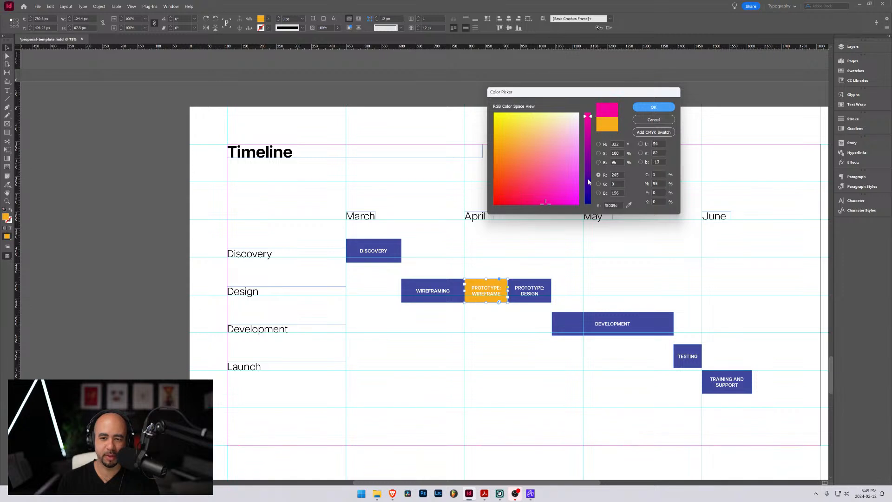
{"action": "left_click_drag", "start_coordinate": [591, 119], "coordinate": [503, 193]}
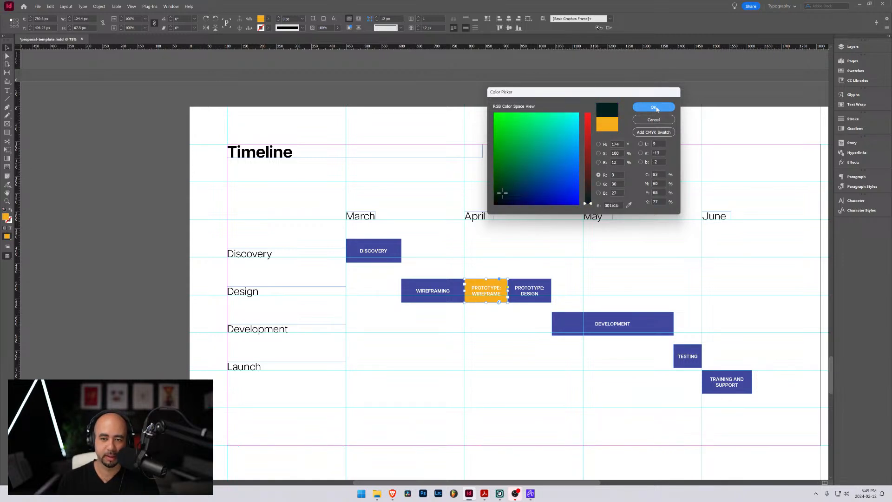
{"action": "double_click", "coordinate": [619, 204]}
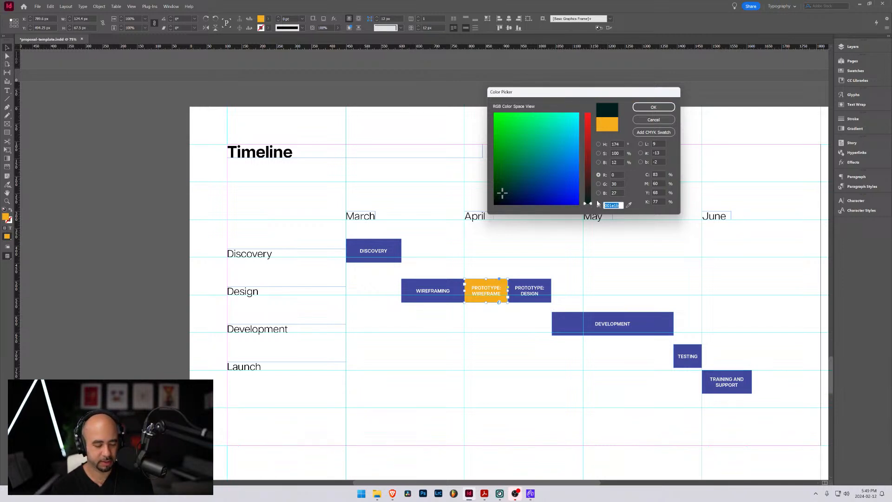
{"action": "type", "text": "333333"}
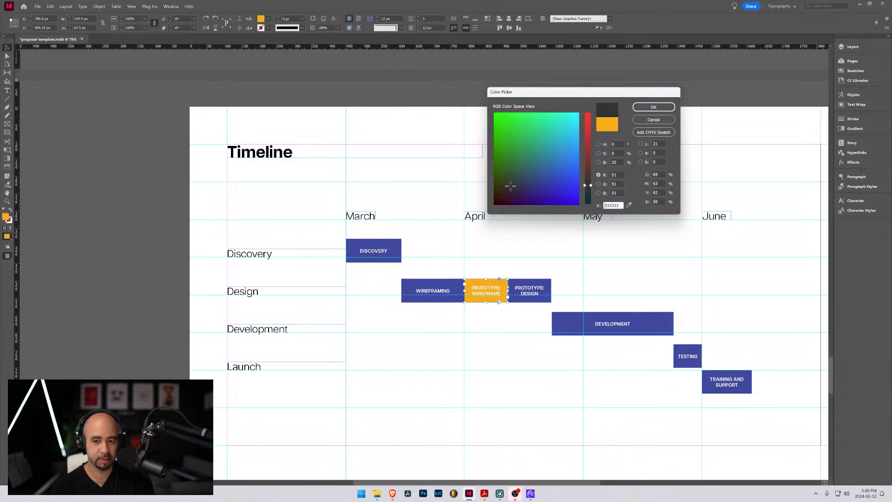
{"action": "key", "text": "Return"}
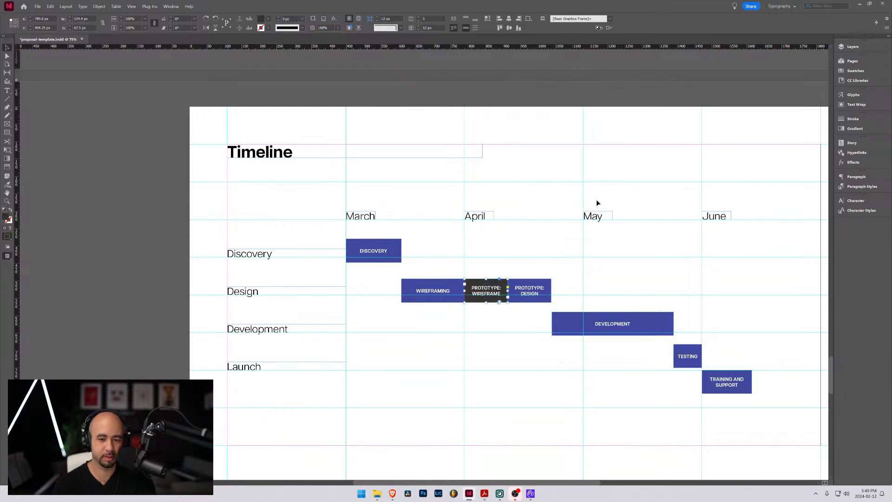
{"action": "left_click", "coordinate": [542, 285]}
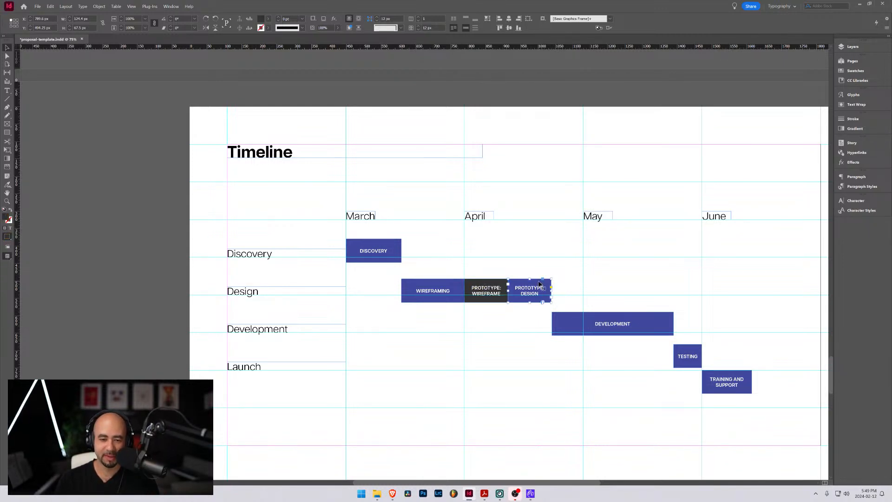
{"action": "left_click", "coordinate": [509, 330]}
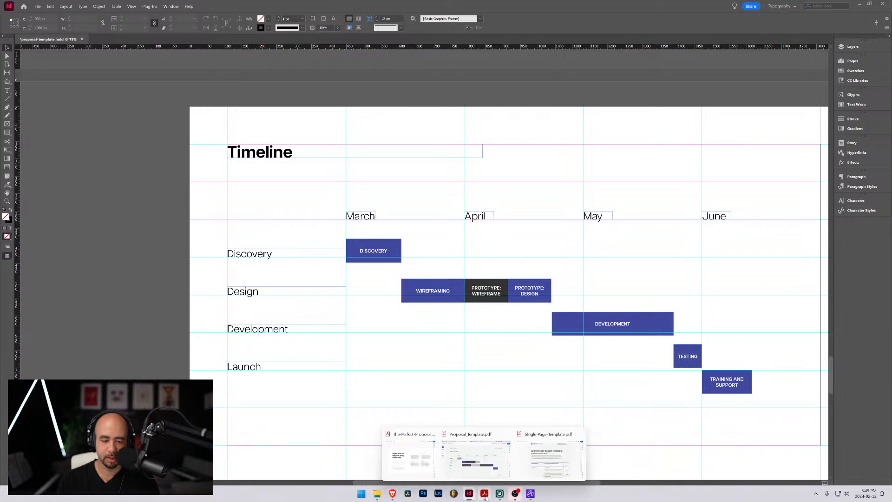
Check the Project Timeline page of Proposal_Template.pdf in Acrobat as a colour reference, then return to InDesign
{"action": "left_click", "coordinate": [483, 463]}
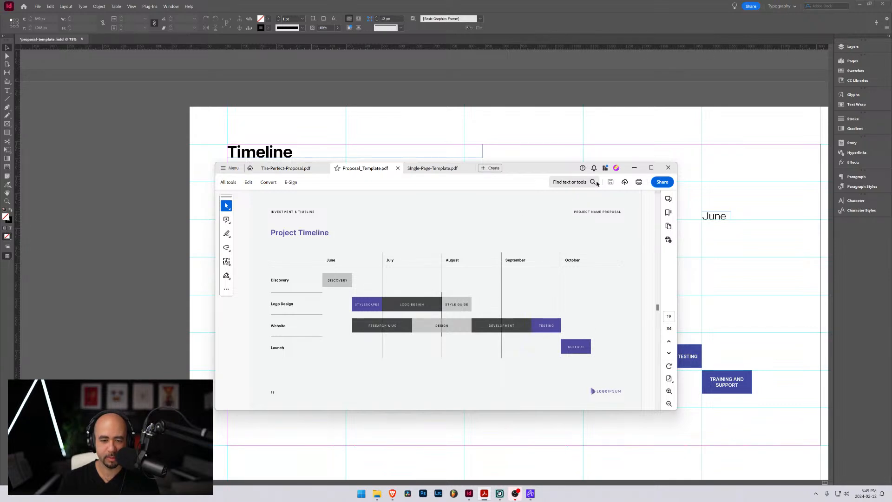
{"action": "left_click_drag", "start_coordinate": [554, 173], "coordinate": [741, 181]}
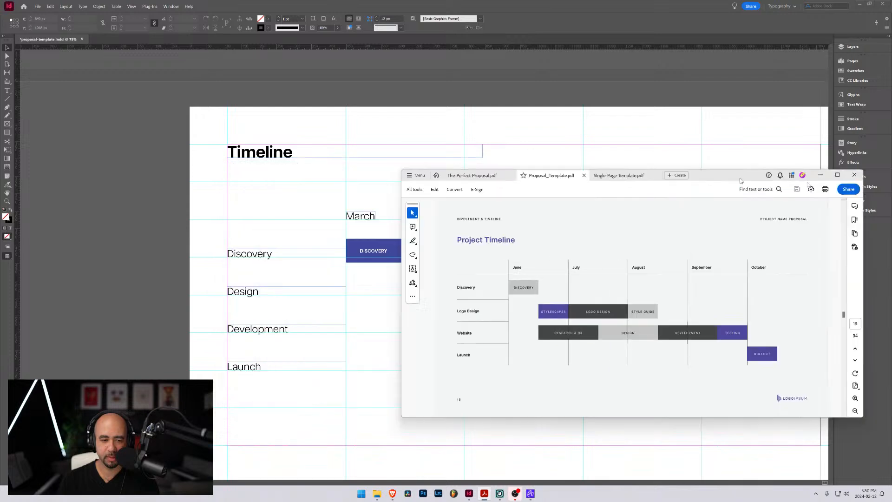
{"action": "left_click", "coordinate": [821, 175]}
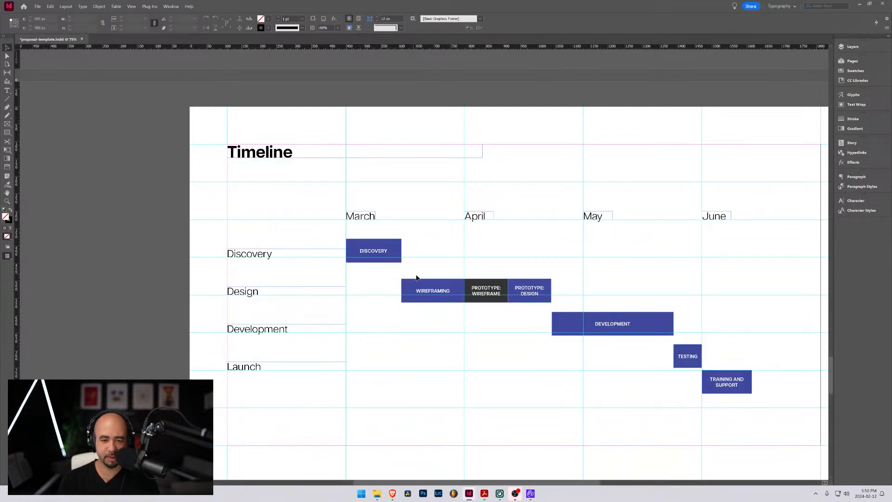
Reposition the "WIREFRAMING", "PROTOTYPE: WIREFRAME" and "PROTOTYPE: DESIGN" bars together vertically so they line up with the Design row
{"action": "left_click_drag", "start_coordinate": [414, 275], "coordinate": [553, 302]}
{"action": "left_click_drag", "start_coordinate": [420, 291], "coordinate": [564, 291]}
{"action": "left_click", "coordinate": [369, 288]}
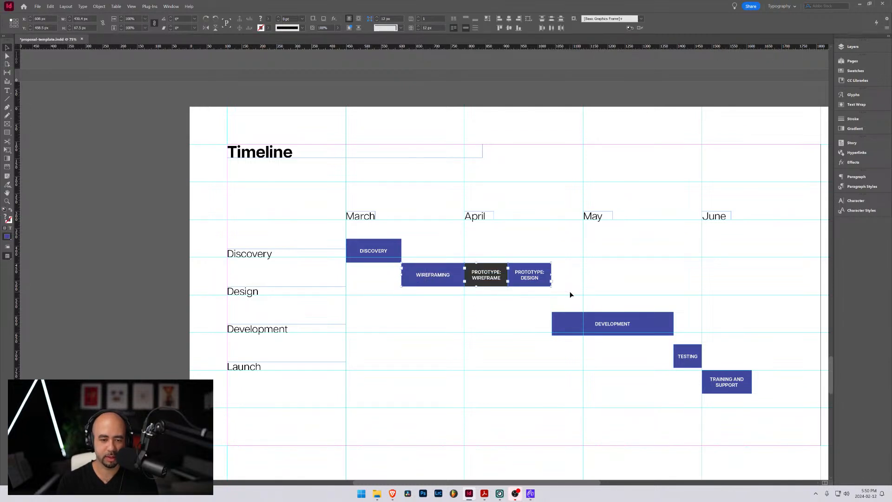
{"action": "key", "text": "shift+Down"}
{"action": "key", "text": "shift+Down"}
{"action": "key", "text": "shift+Down"}
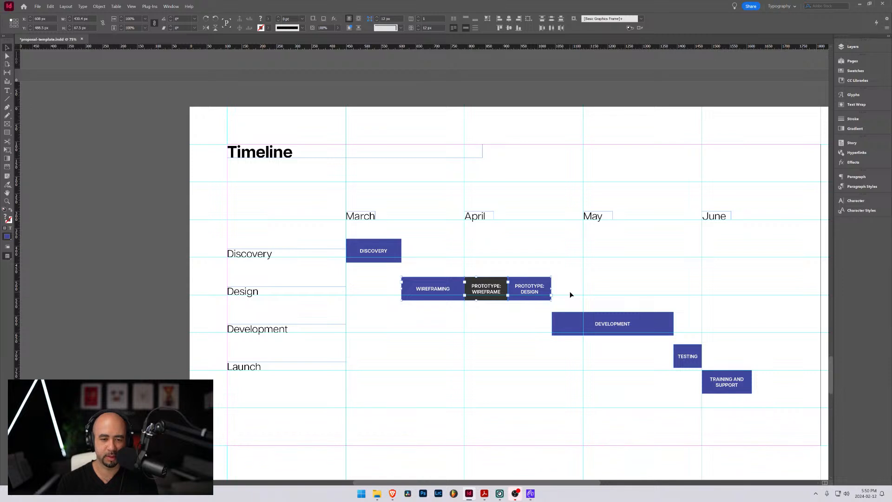
{"action": "left_click", "coordinate": [516, 323]}
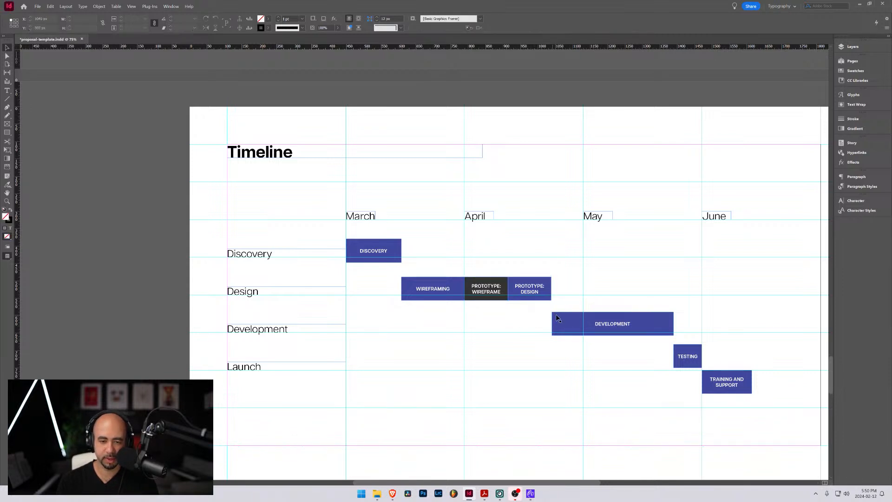
Move the "DEVELOPMENT" bar slightly down in its row and set its fill to light grey #dddddd
{"action": "left_click_drag", "start_coordinate": [567, 319], "coordinate": [563, 324]}
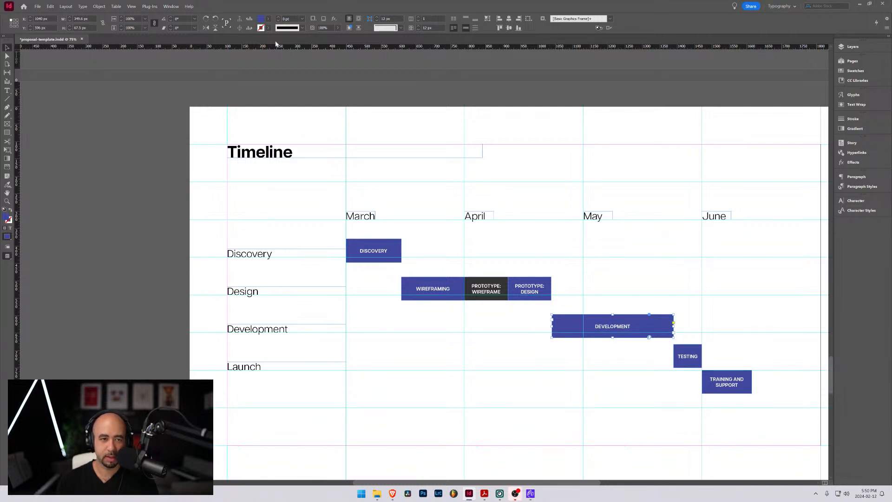
{"action": "double_click", "coordinate": [261, 21]}
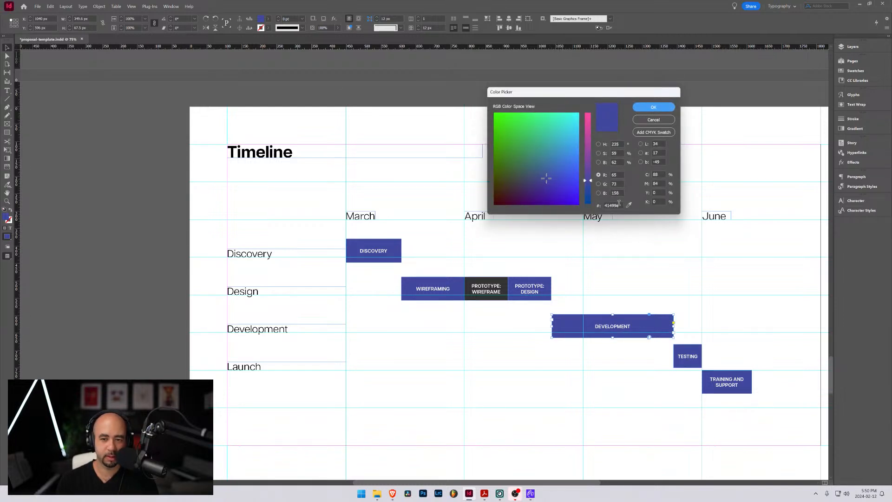
{"action": "left_click_drag", "start_coordinate": [619, 205], "coordinate": [602, 206]}
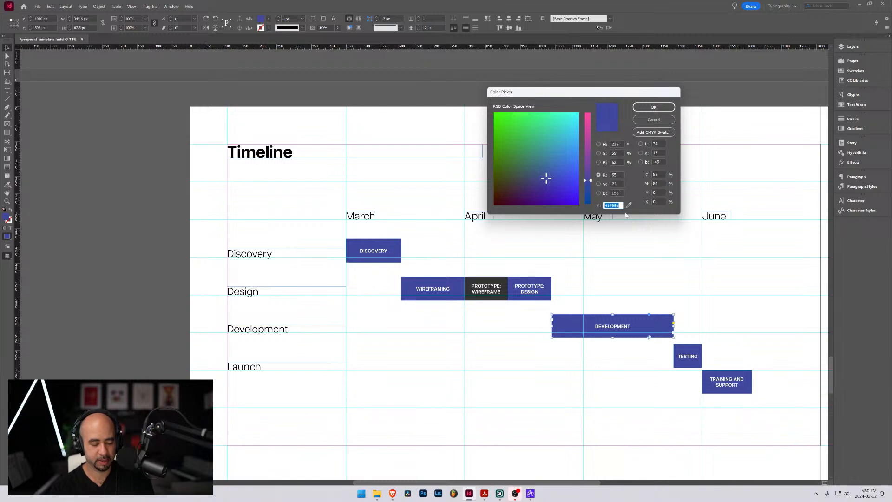
{"action": "type", "text": "dddddd"}
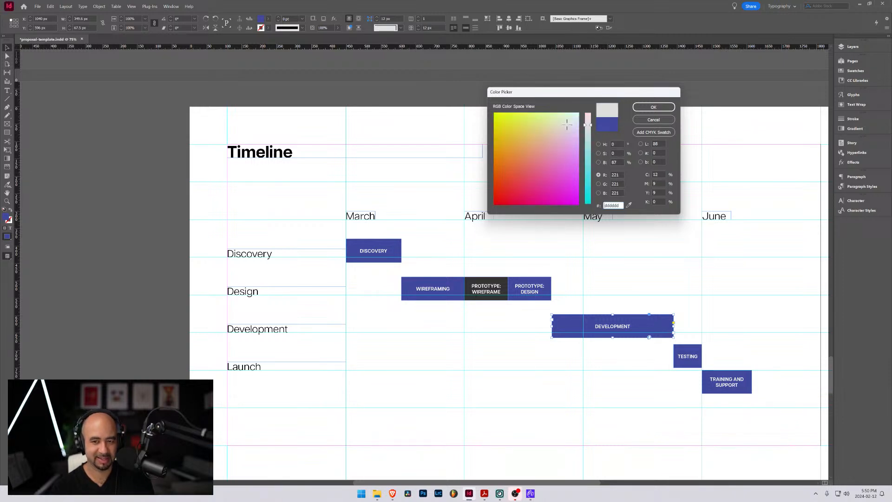
{"action": "key", "text": "Return"}
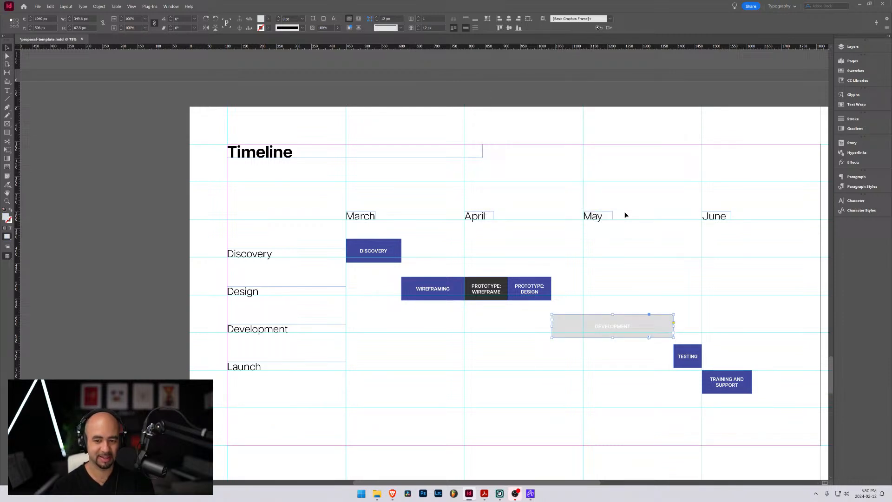
Change the "DEVELOPMENT" bar's label text to black #000000
{"action": "double_click", "coordinate": [618, 326]}
{"action": "left_click_drag", "start_coordinate": [596, 326], "coordinate": [631, 326]}
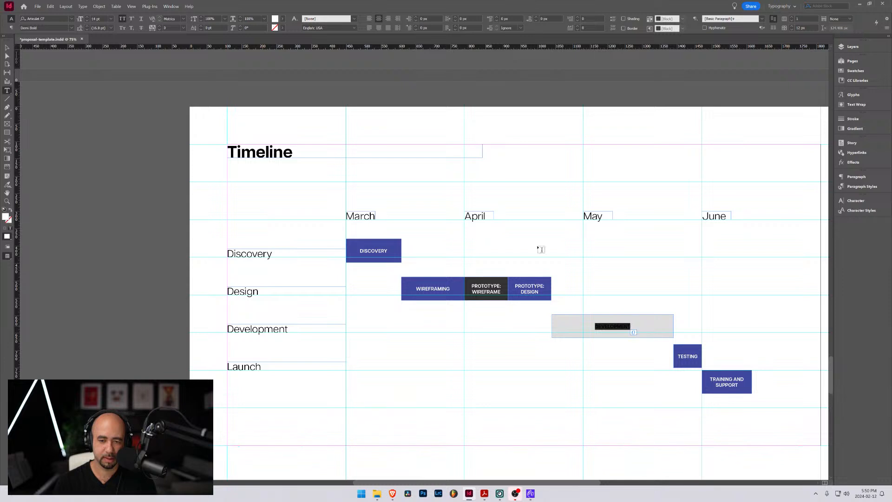
{"action": "double_click", "coordinate": [276, 20]}
{"action": "left_click", "coordinate": [546, 203]}
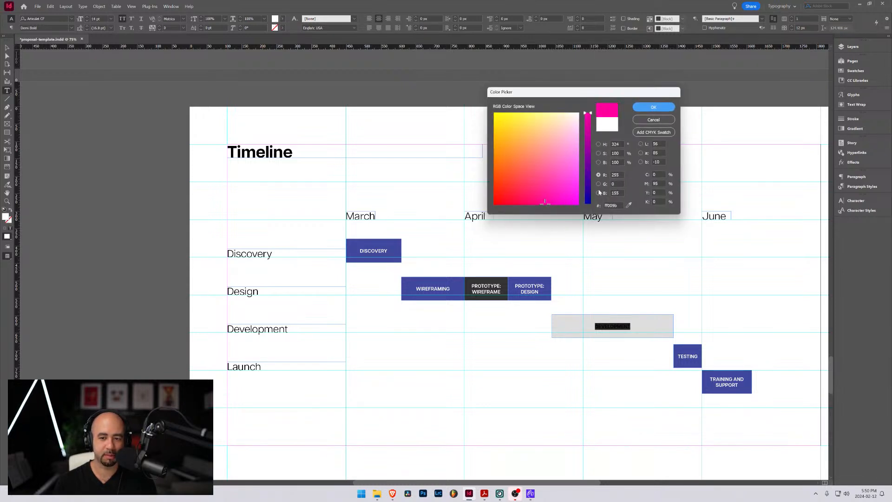
{"action": "left_click", "coordinate": [588, 202]}
{"action": "left_click_drag", "start_coordinate": [539, 203], "coordinate": [467, 209]}
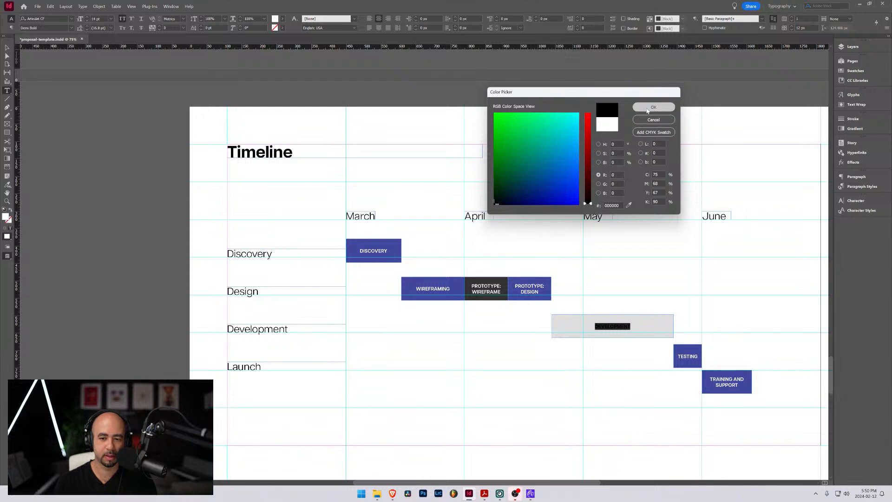
{"action": "left_click", "coordinate": [653, 107]}
{"action": "left_click", "coordinate": [6, 47]}
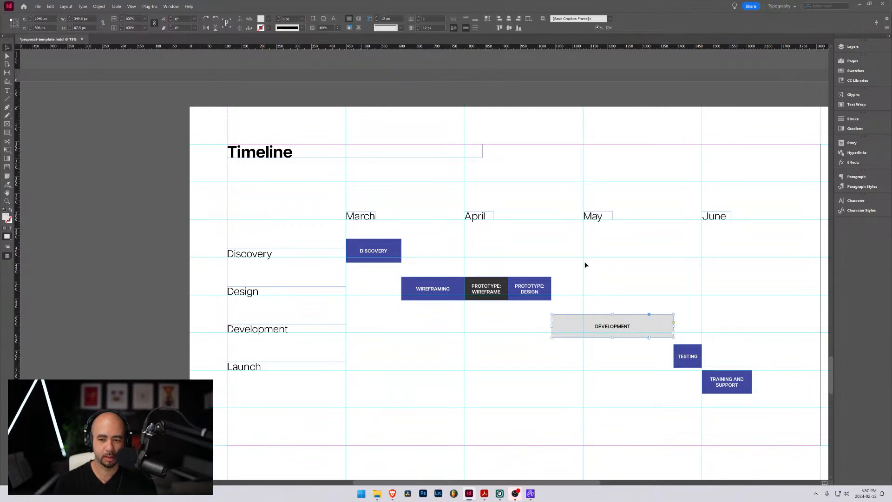
{"action": "left_click", "coordinate": [608, 281]}
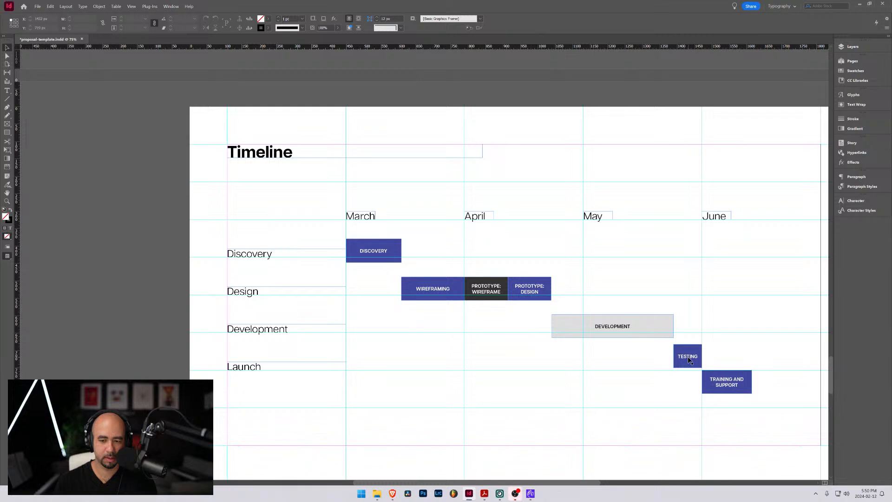
Move the "TESTING" bar down and the "TRAINING AND SUPPORT" bar up so both sit side by side in the Launch row
{"action": "left_click_drag", "start_coordinate": [688, 360], "coordinate": [691, 354]}
{"action": "key", "text": "shift+Down"}
{"action": "key", "text": "shift+Down"}
{"action": "key", "text": "shift+Down"}
{"action": "key", "text": "shift+Down"}
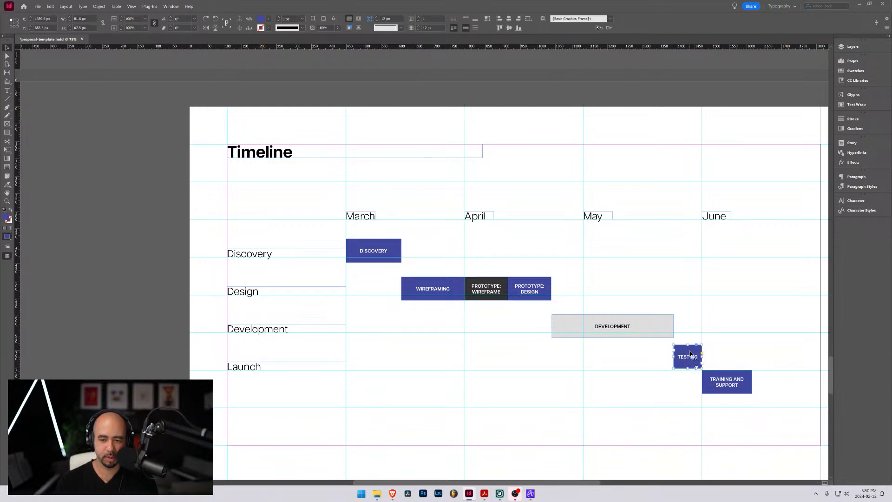
{"action": "left_click_drag", "start_coordinate": [718, 379], "coordinate": [716, 358]}
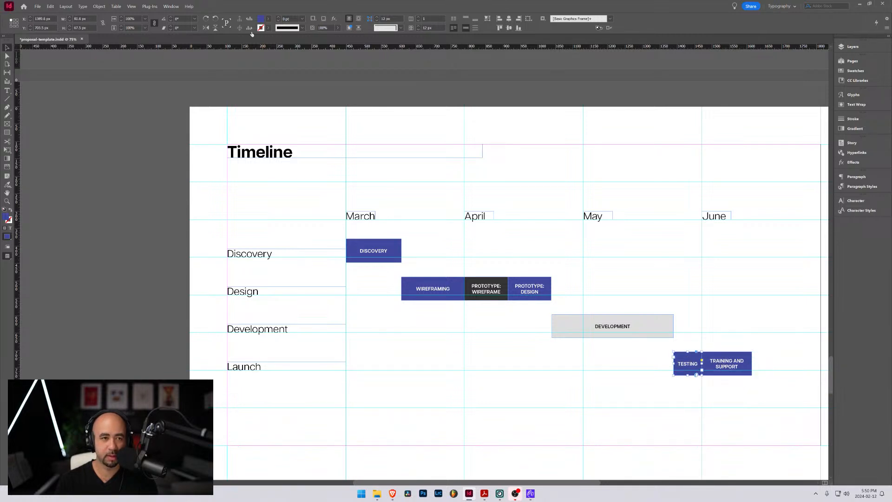
Try light grey #dddddd as the fill of the "TESTING" bar
{"action": "double_click", "coordinate": [260, 19]}
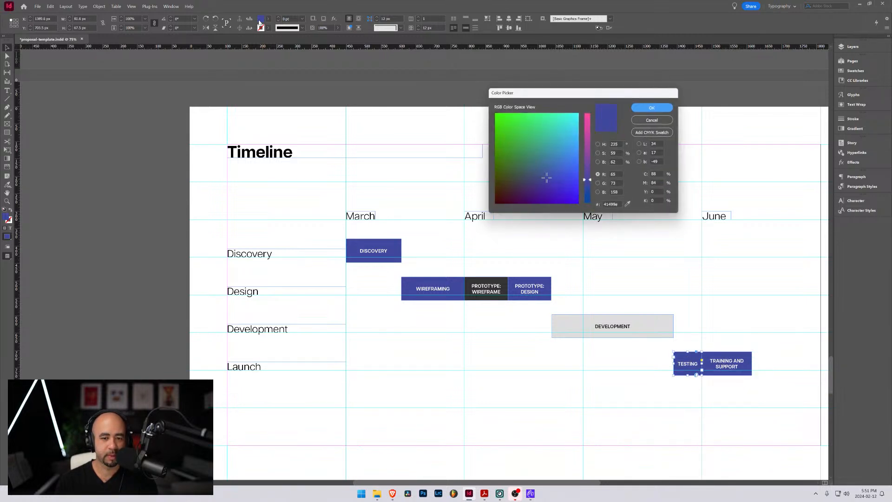
{"action": "double_click", "coordinate": [614, 206]}
{"action": "type", "text": "dddddd"}
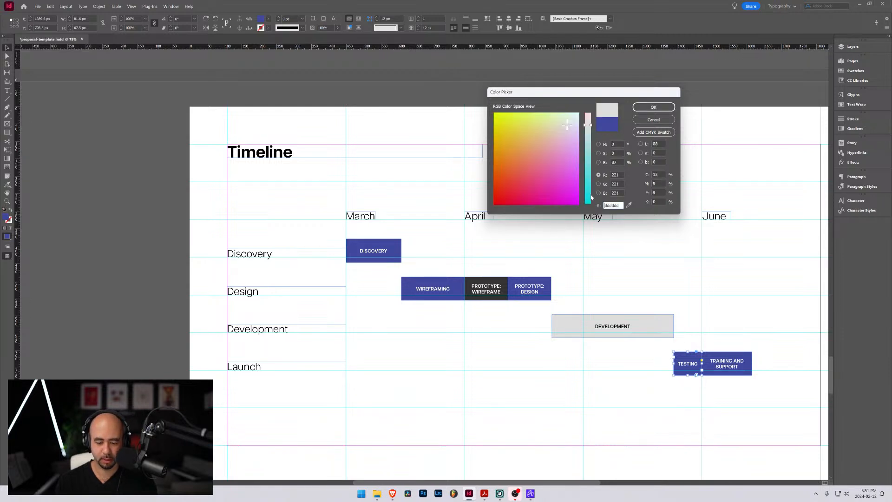
{"action": "key", "text": "Return"}
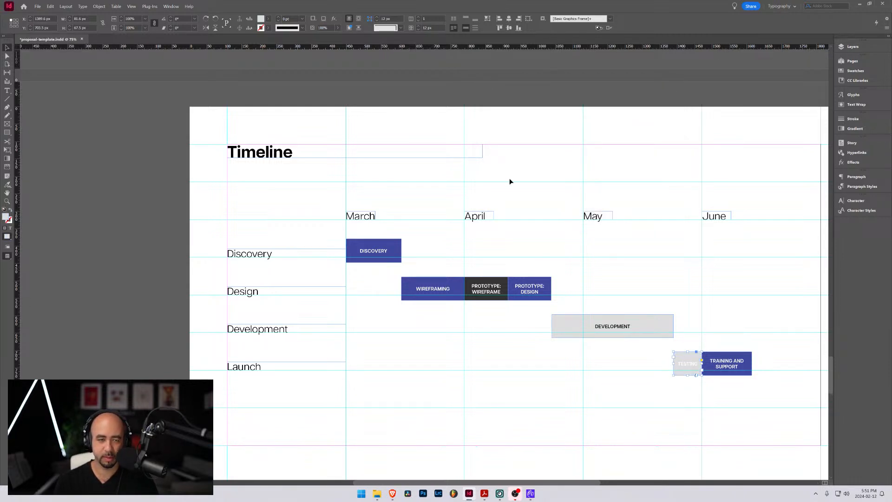
Set the fill of the "TESTING" bar to dark grey #333333
{"action": "left_click", "coordinate": [261, 19], "text": "shift"}
{"action": "double_click", "coordinate": [618, 205]}
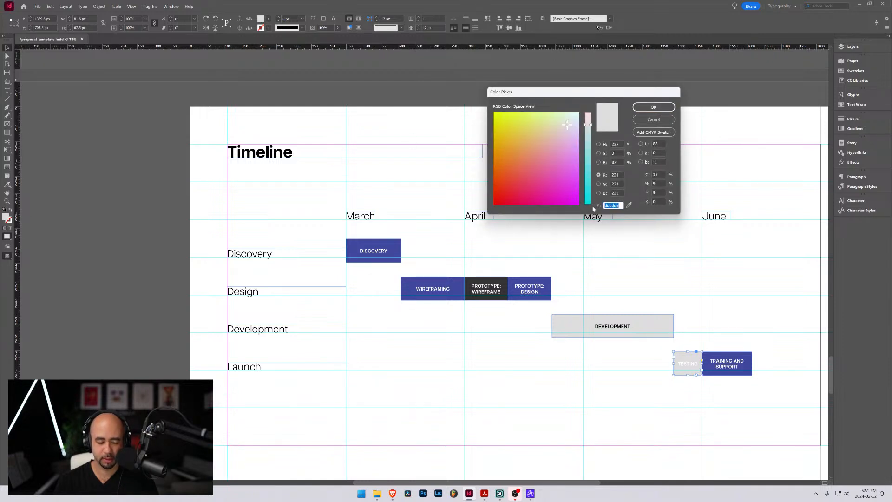
{"action": "type", "text": "333333"}
{"action": "key", "text": "Tab"}
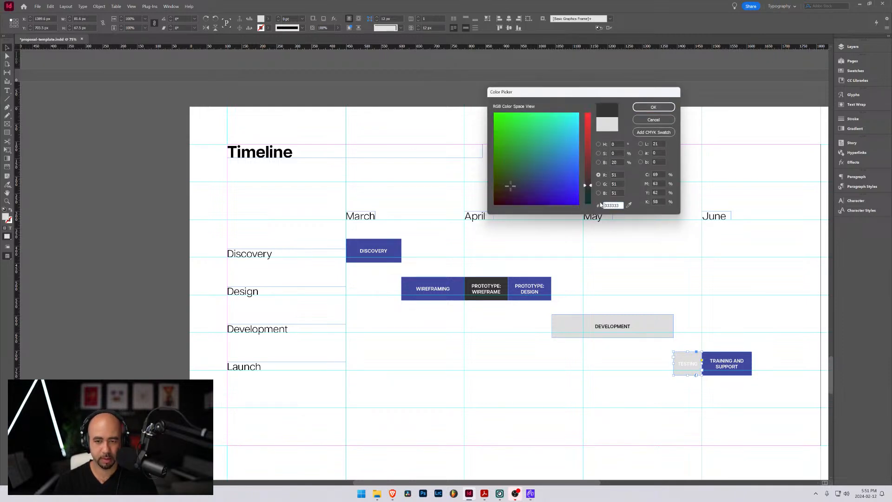
{"action": "left_click", "coordinate": [654, 108]}
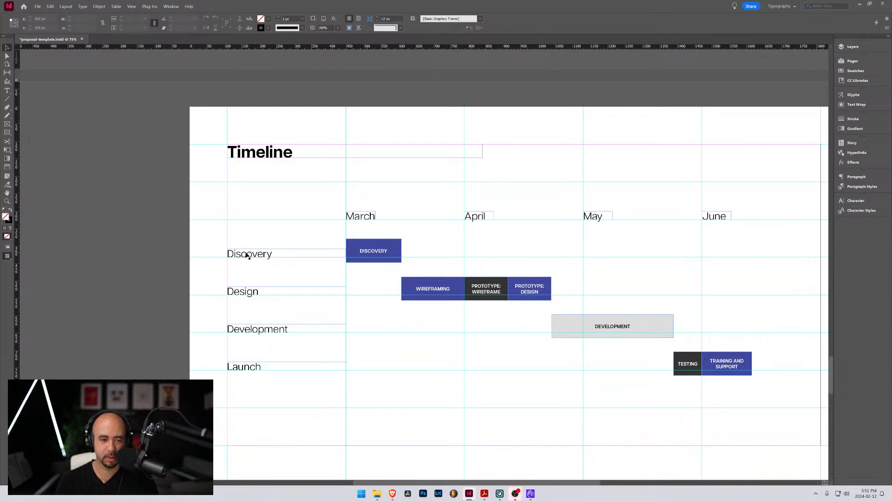
Nudge the Discovery, Design, Development and Launch row labels up slightly so each centres vertically on its bars
{"action": "left_click", "coordinate": [248, 255]}
{"action": "left_click_drag", "start_coordinate": [248, 255], "coordinate": [248, 253]}
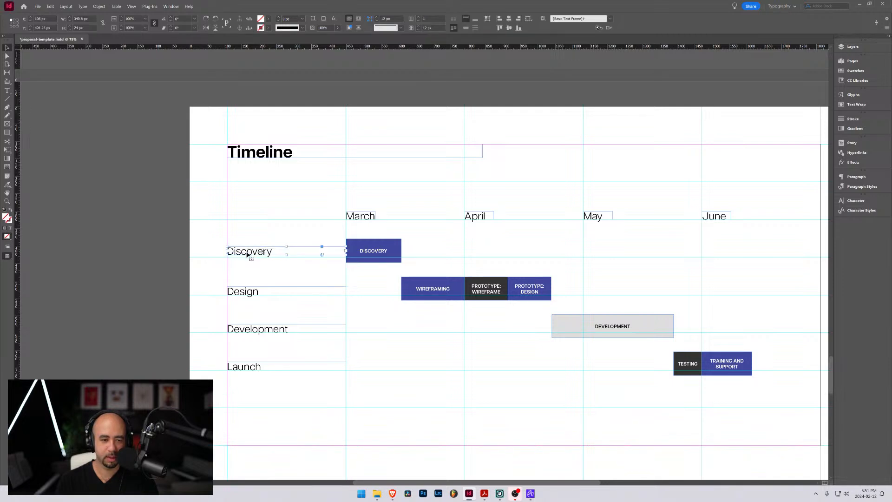
{"action": "left_click_drag", "start_coordinate": [248, 294], "coordinate": [248, 292]}
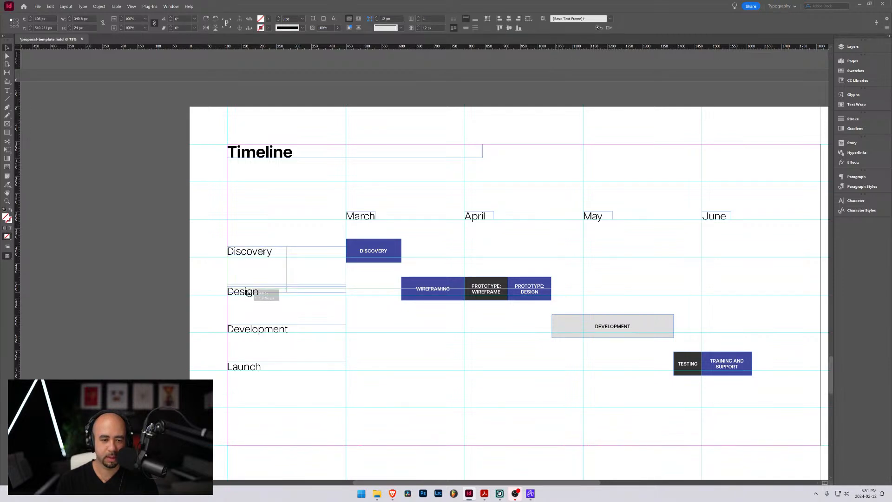
{"action": "double_click", "coordinate": [250, 330]}
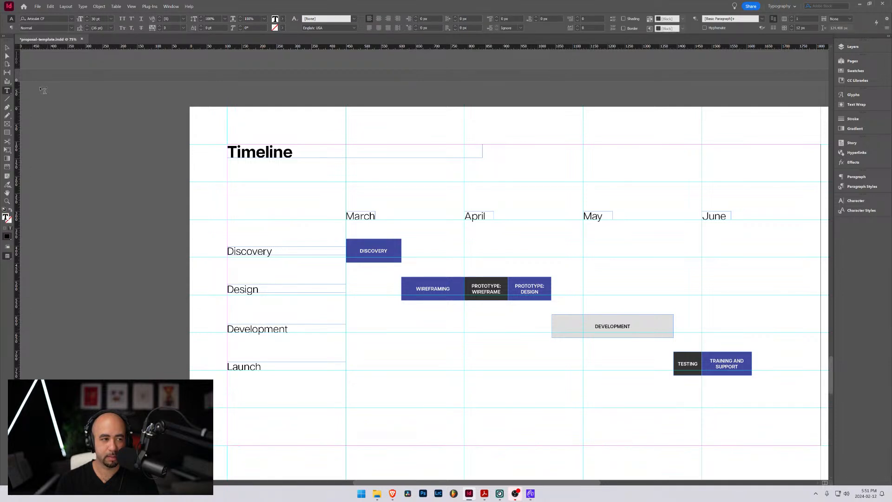
{"action": "key", "text": "Escape"}
{"action": "left_click_drag", "start_coordinate": [282, 329], "coordinate": [283, 326]}
{"action": "left_click_drag", "start_coordinate": [256, 370], "coordinate": [255, 367]}
{"action": "left_click", "coordinate": [350, 381]}
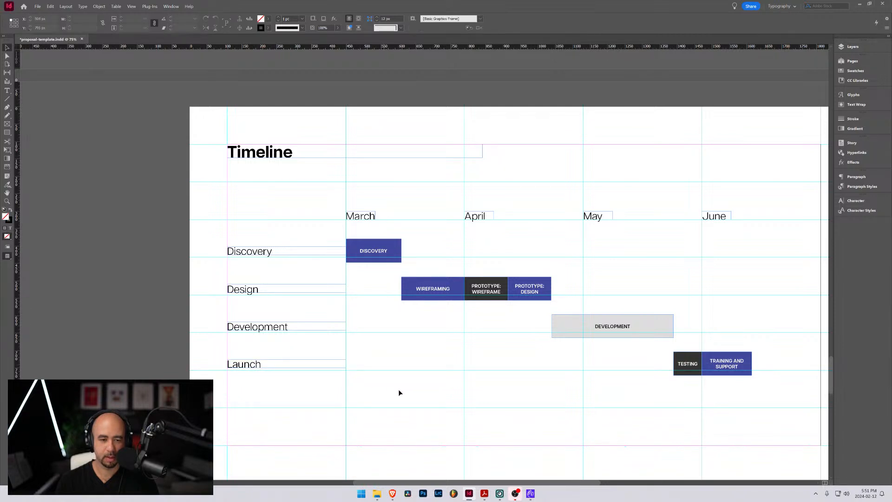
Preview the Timeline page without guides and frame edges to check the aligned rows, and return to the normal view
{"action": "key", "text": "w"}
{"action": "scroll", "coordinate": [517, 357], "scroll_direction": "down", "scroll_amount": 1}
{"action": "left_click_drag", "start_coordinate": [517, 357], "coordinate": [404, 341]}
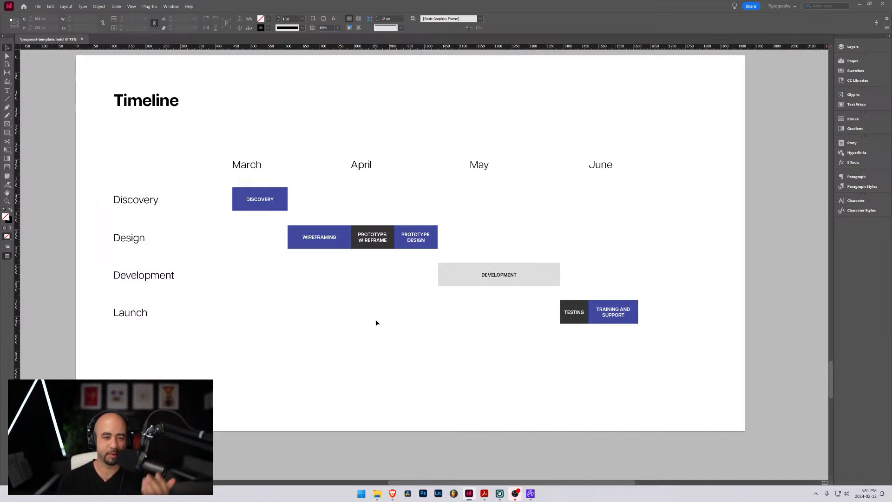
{"action": "left_click", "coordinate": [8, 56]}
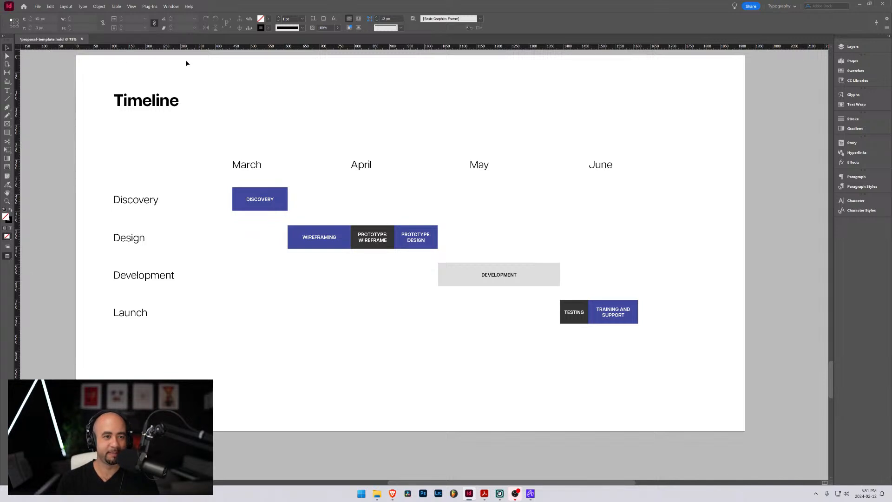
{"action": "key", "text": "w"}
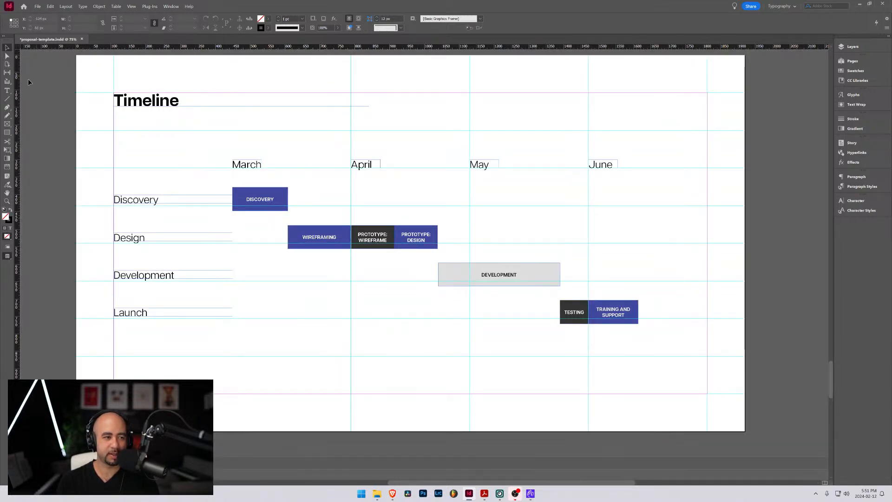
Draw a vertical line about 513 px long from under the March heading past the Launch row, with stroke colour #aaaaaa
{"action": "key", "text": "backslash"}
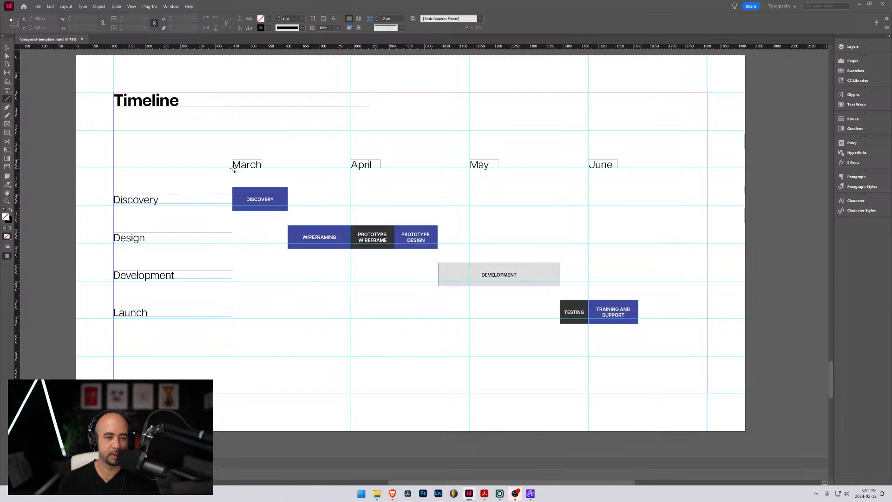
{"action": "mouse_move", "coordinate": [233, 170]}
{"action": "left_mouse_down"}
{"action": "mouse_move", "coordinate": [252, 355]}
{"action": "mouse_move", "coordinate": [252, 341]}
{"action": "mouse_move", "coordinate": [250, 348]}
{"action": "left_mouse_up"}
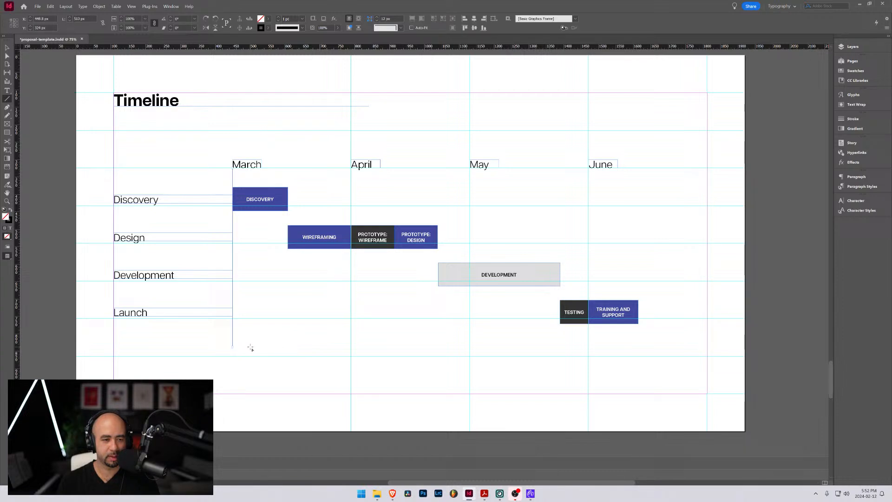
{"action": "double_click", "coordinate": [261, 29]}
{"action": "double_click", "coordinate": [602, 205]}
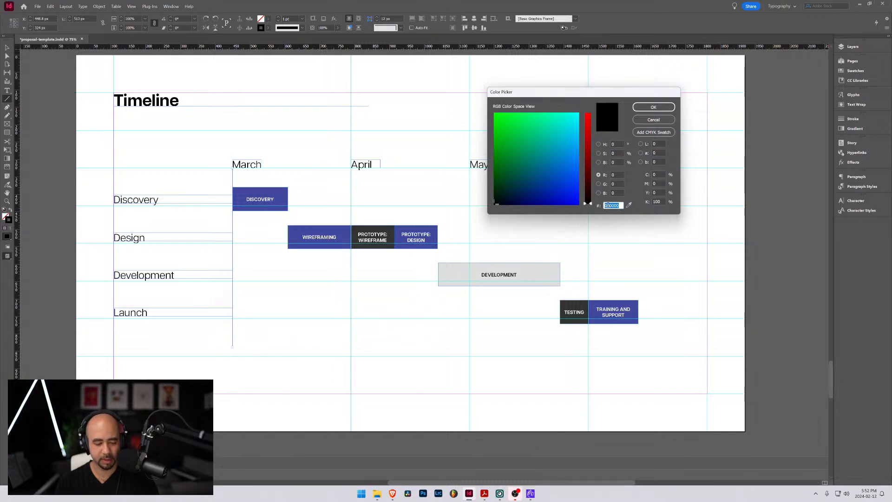
{"action": "type", "text": "aaaaaa"}
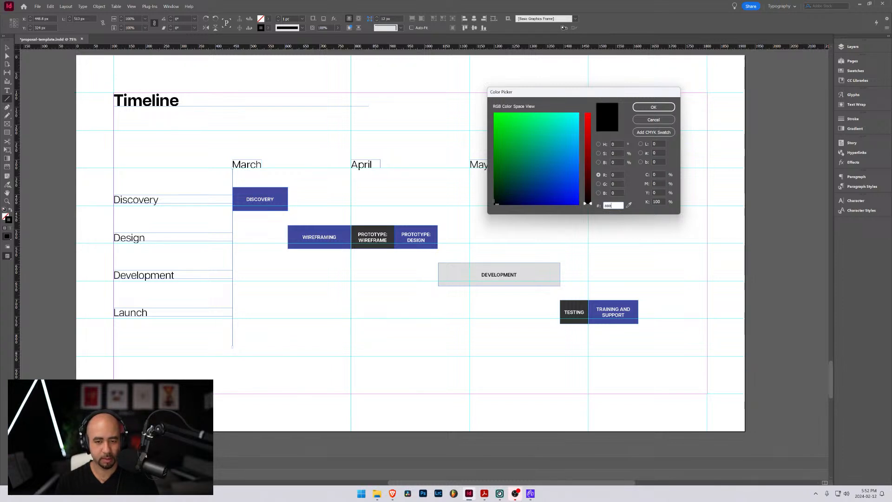
{"action": "left_click", "coordinate": [653, 107]}
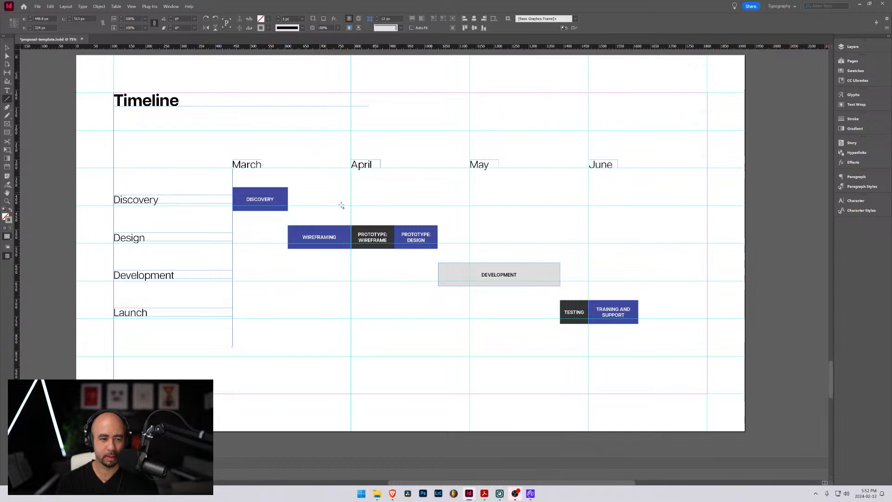
Check the new grey March line in preview mode, and return to the normal view
{"action": "key", "text": "w"}
{"action": "left_click", "coordinate": [7, 48]}
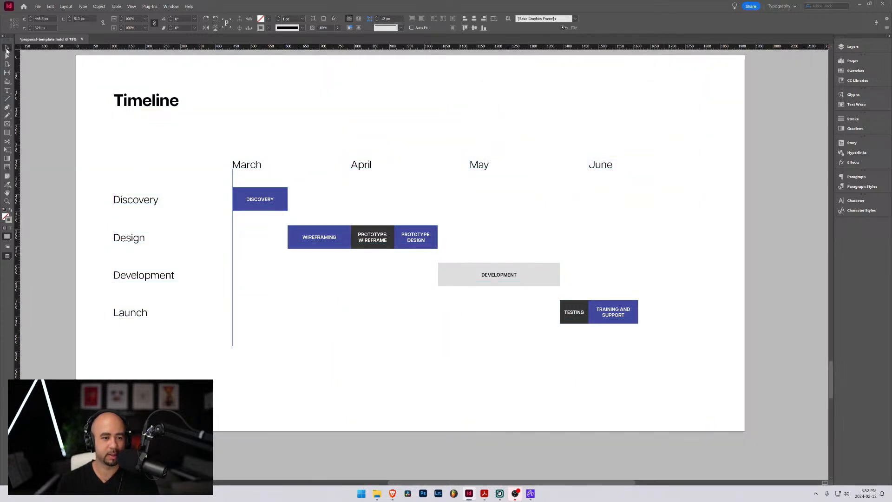
{"action": "left_click", "coordinate": [106, 145]}
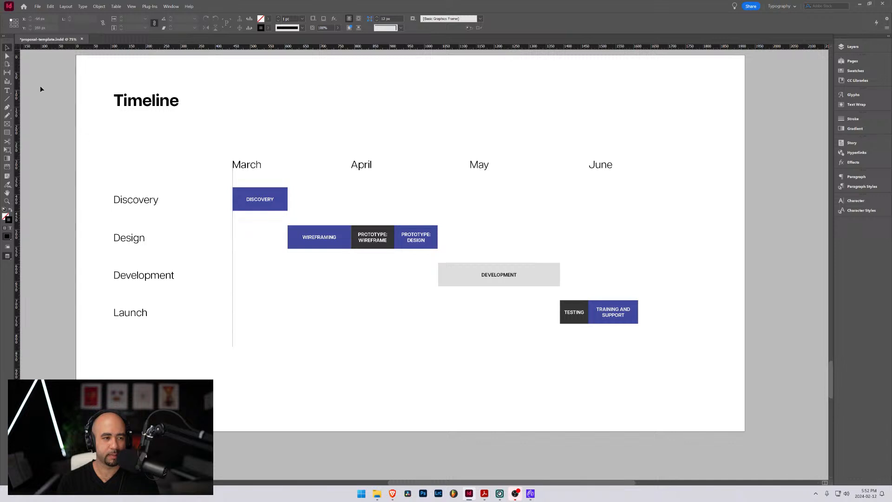
{"action": "key", "text": "w"}
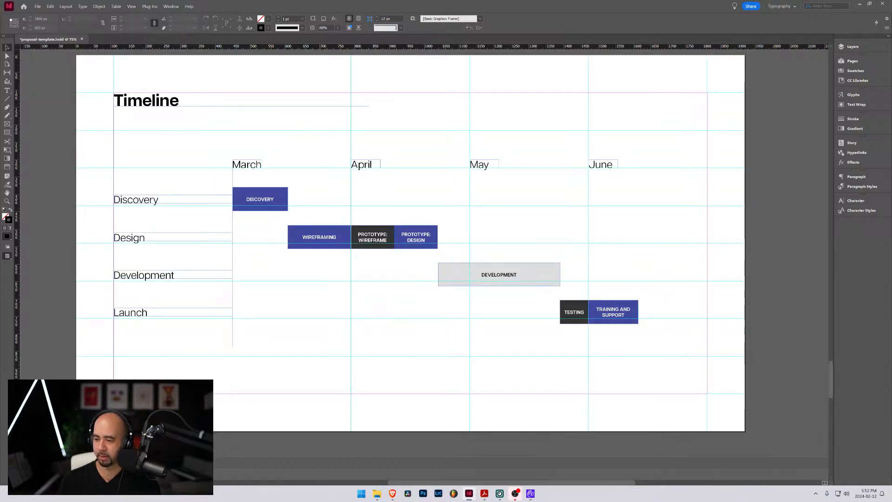
{"action": "key", "text": "alt+Tab"}
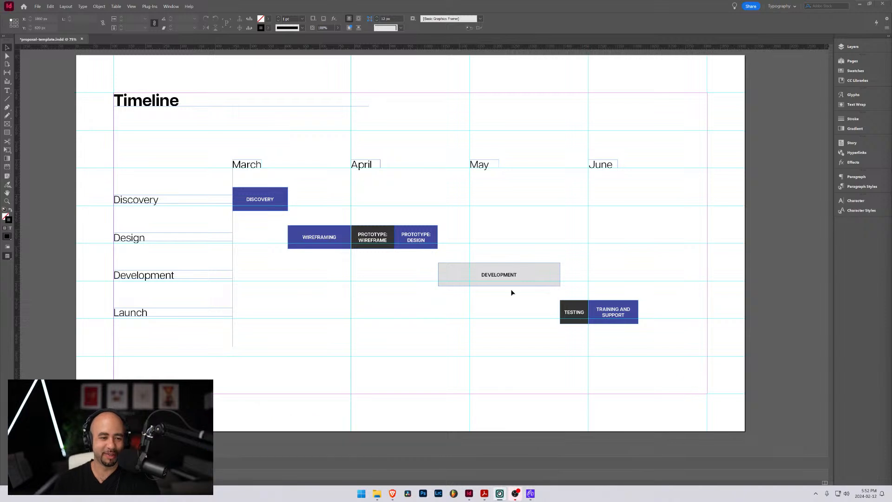
Shift the March, April, May and June headings together 20 px to the right
{"action": "left_click", "coordinate": [248, 165]}
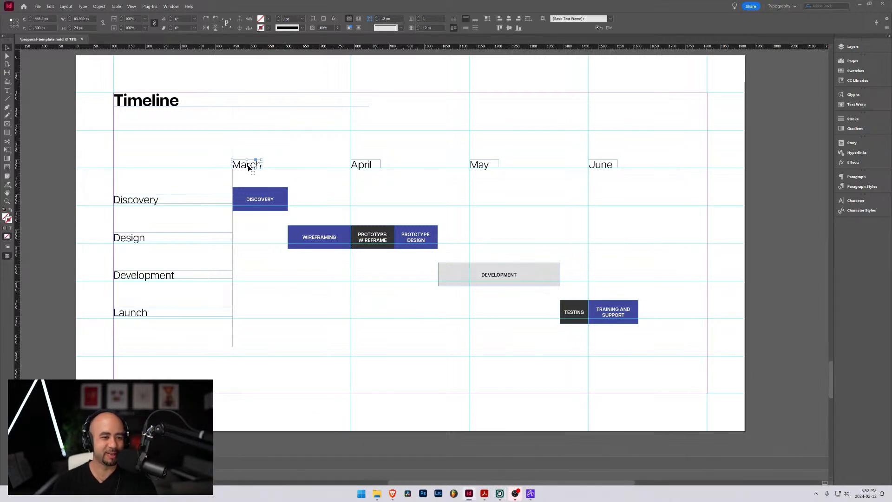
{"action": "left_click", "coordinate": [362, 166], "text": "shift"}
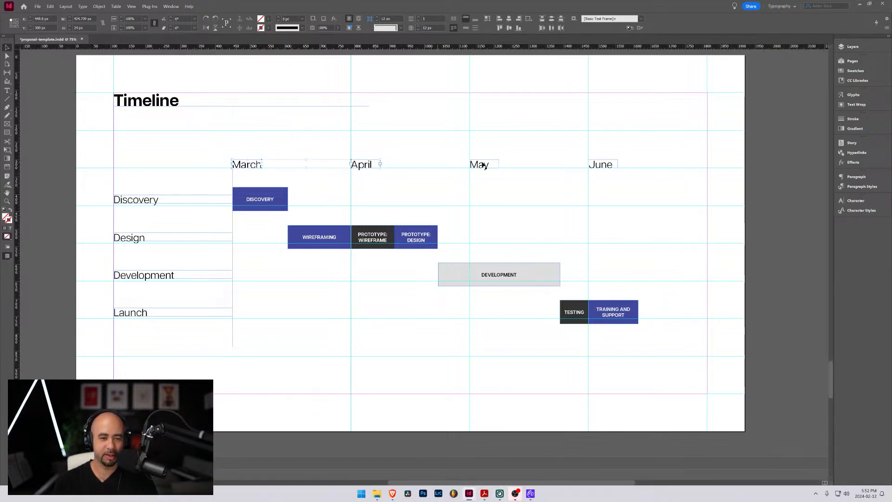
{"action": "left_click", "coordinate": [483, 165], "text": "shift"}
{"action": "left_click", "coordinate": [595, 166], "text": "shift"}
{"action": "key", "text": "shift+Right"}
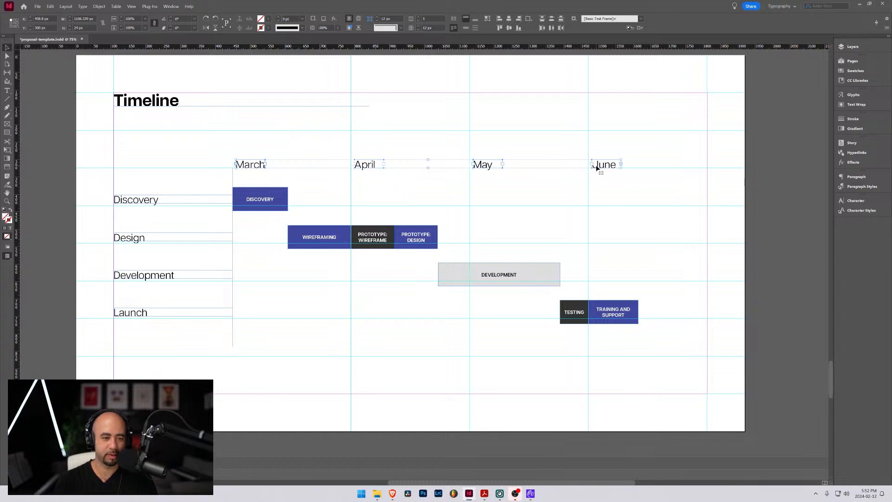
{"action": "key", "text": "shift+Right"}
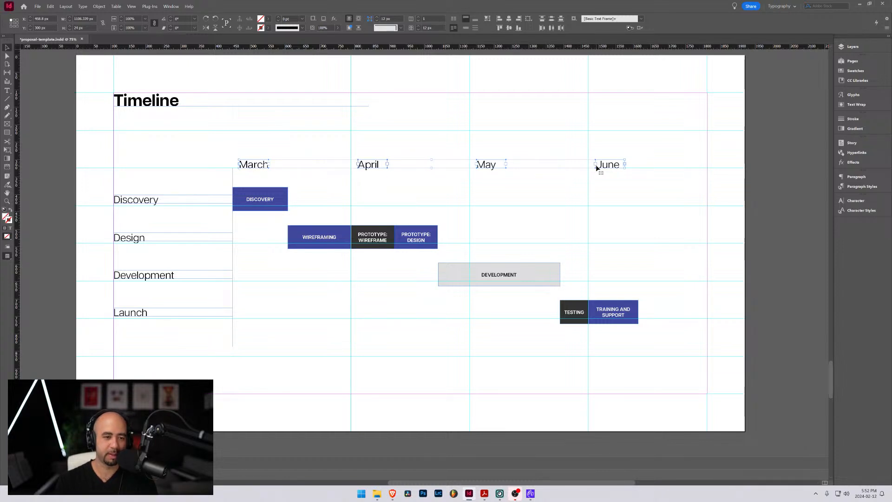
Try to copy the March vertical line to the start of the April column directly on the page
{"action": "left_click", "coordinate": [7, 98]}
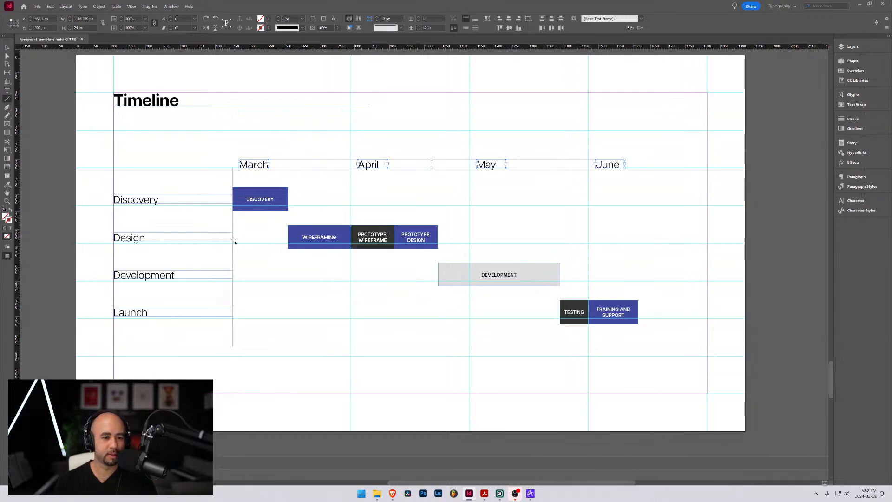
{"action": "left_click", "coordinate": [7, 48]}
{"action": "left_click_drag", "start_coordinate": [232, 220], "coordinate": [233, 219]}
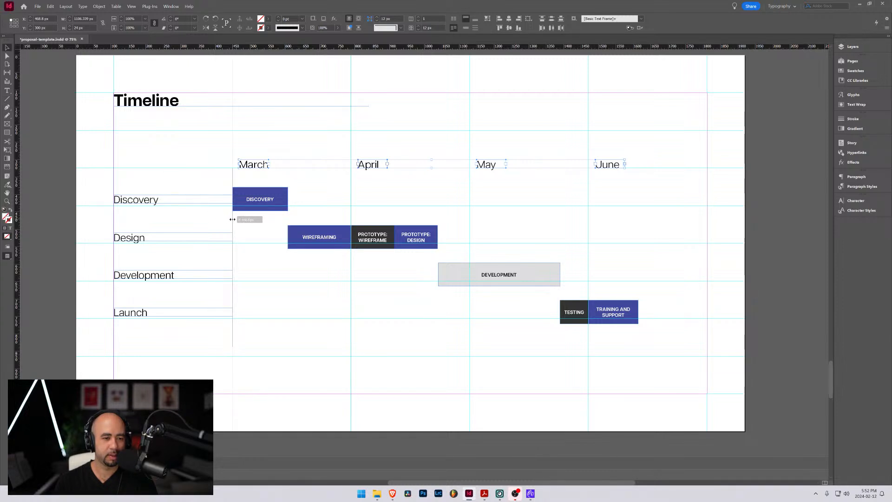
{"action": "left_click_drag", "start_coordinate": [232, 220], "coordinate": [353, 229]}
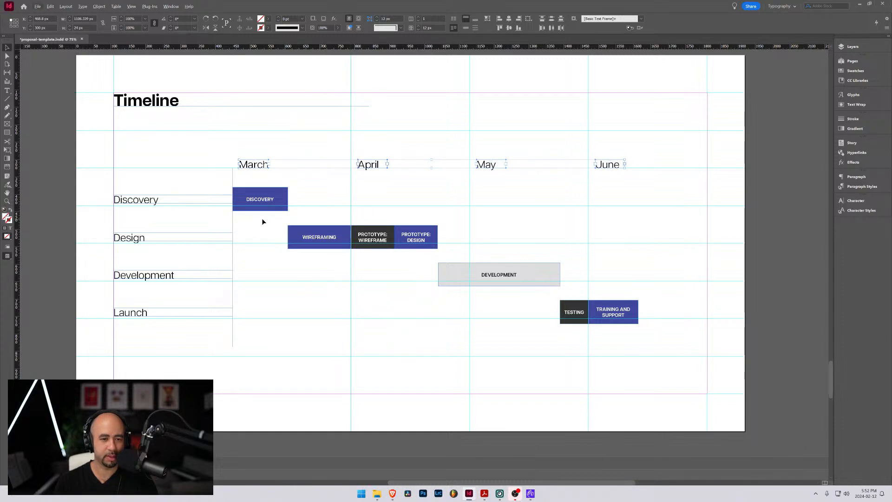
Select the March line through its layer entry and place a copy at the start of the April column, level with the original
{"action": "left_click", "coordinate": [853, 48]}
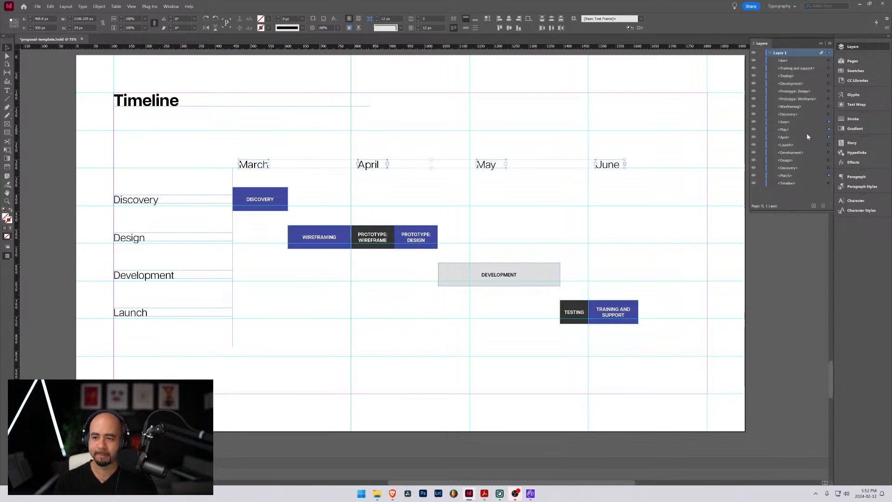
{"action": "left_click", "coordinate": [785, 60]}
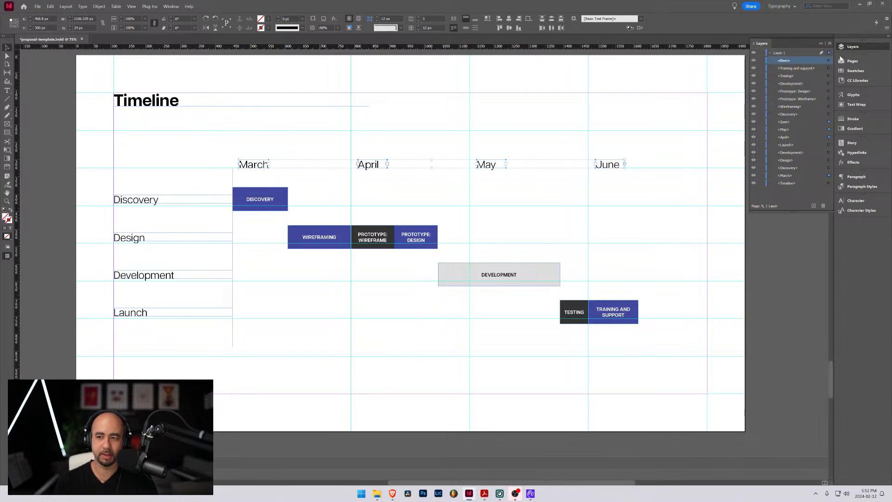
{"action": "left_click", "coordinate": [828, 61]}
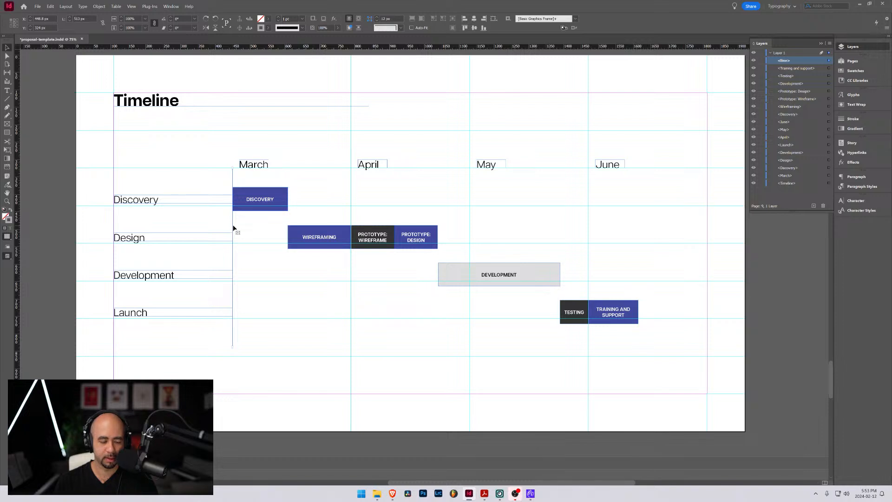
{"action": "scroll", "coordinate": [232, 226], "scroll_direction": "up", "scroll_amount": 2}
{"action": "scroll", "coordinate": [234, 227], "scroll_direction": "up", "scroll_amount": 2}
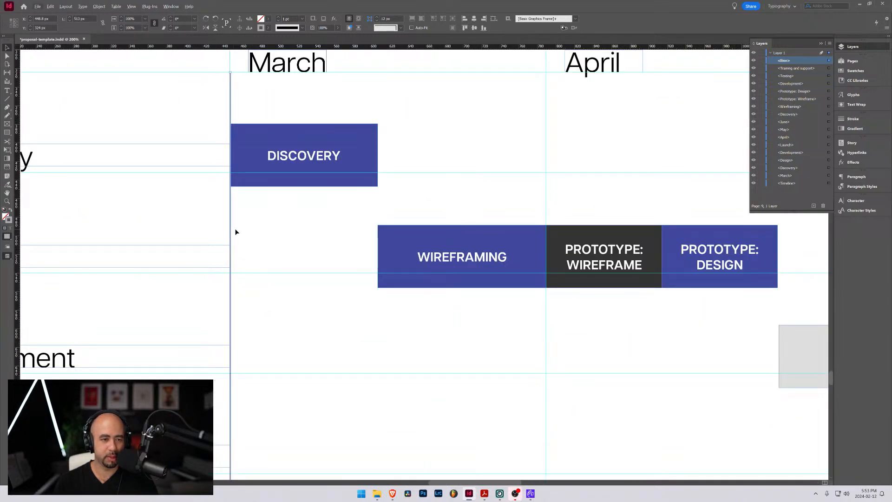
{"action": "left_click_drag", "start_coordinate": [232, 229], "coordinate": [680, 263]}
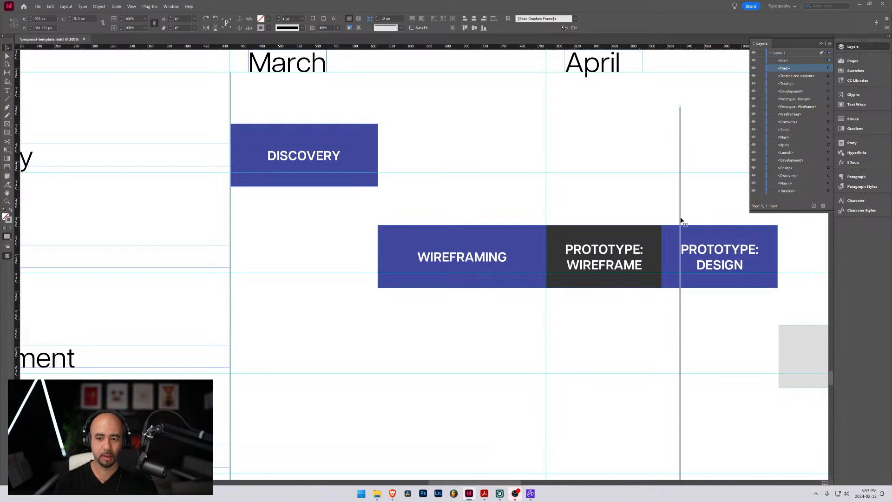
{"action": "left_click_drag", "start_coordinate": [681, 221], "coordinate": [548, 185]}
Copy the vertical line to the start of the May and June columns, and hide the guides
{"action": "scroll", "coordinate": [631, 184], "scroll_direction": "down", "scroll_amount": 3}
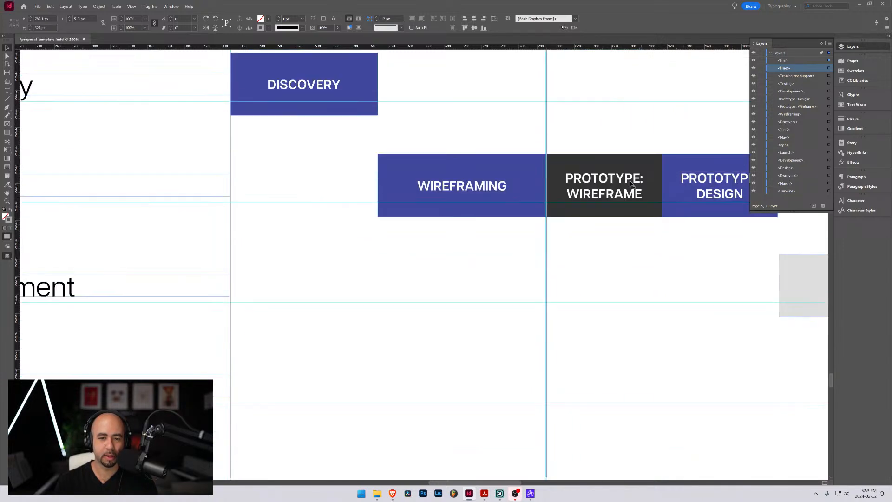
{"action": "left_click_drag", "start_coordinate": [679, 303], "coordinate": [333, 374]}
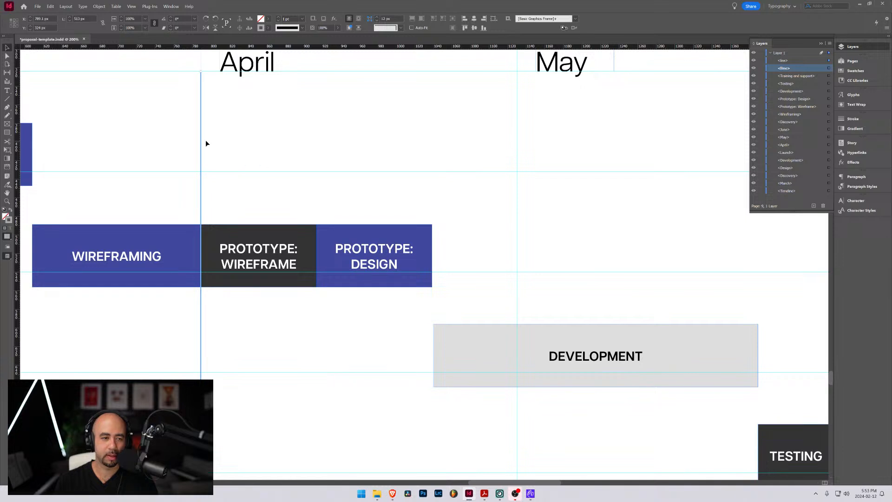
{"action": "left_click_drag", "start_coordinate": [200, 146], "coordinate": [520, 147]}
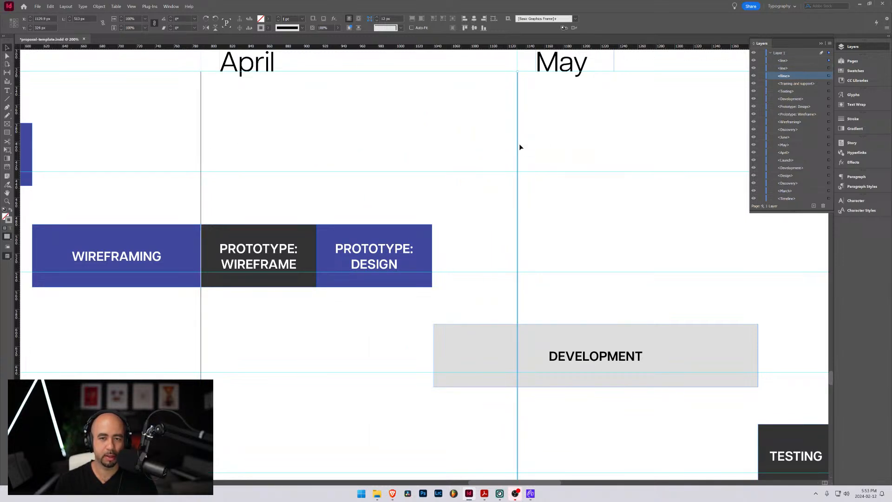
{"action": "left_click_drag", "start_coordinate": [719, 241], "coordinate": [437, 303]}
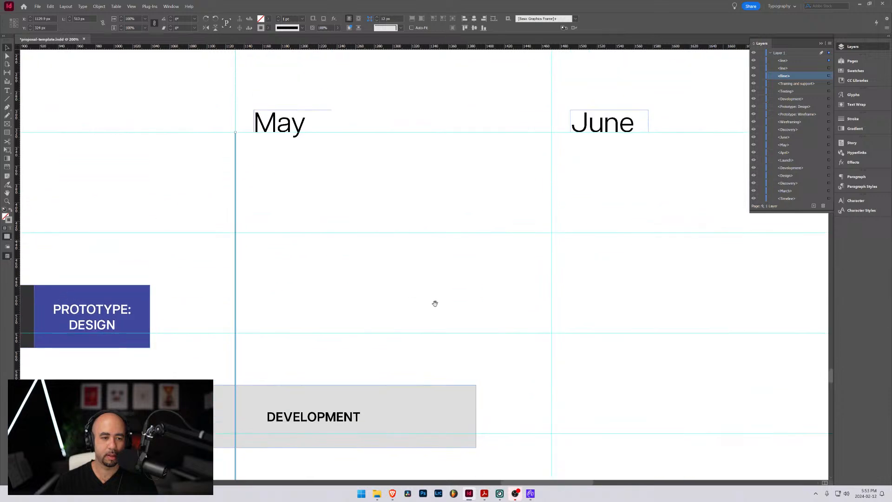
{"action": "left_click_drag", "start_coordinate": [235, 203], "coordinate": [554, 204]}
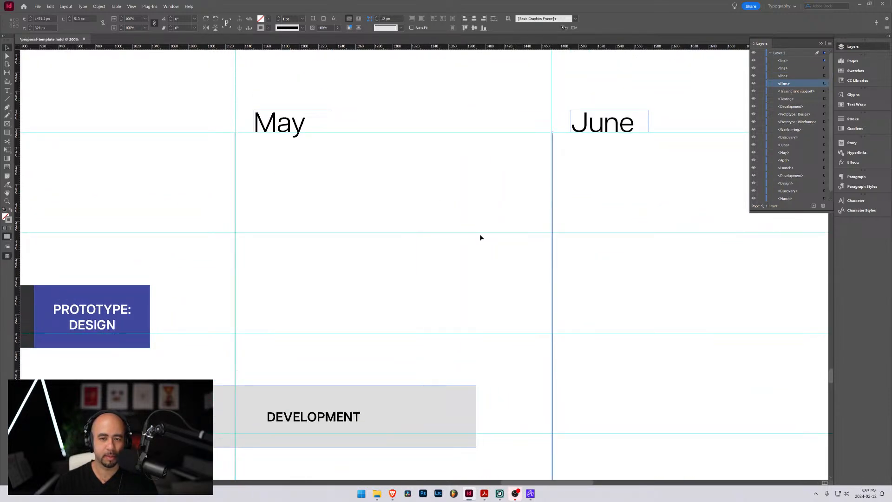
{"action": "left_click_drag", "start_coordinate": [435, 266], "coordinate": [463, 130]}
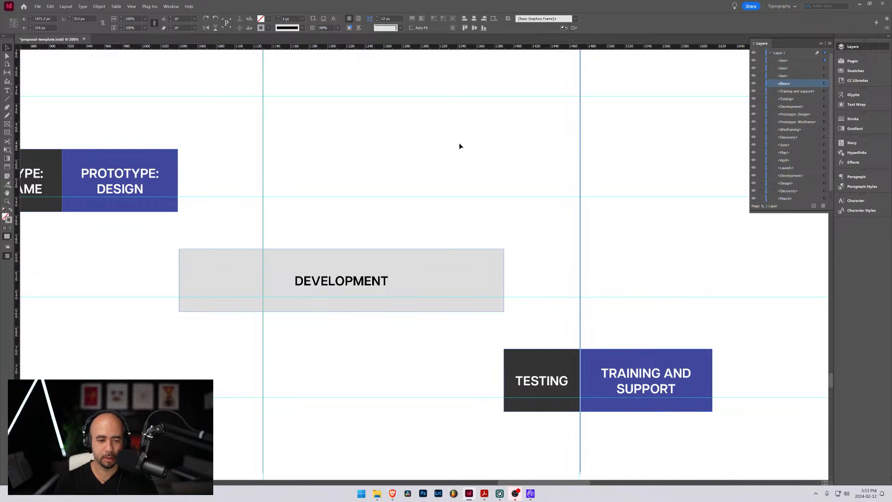
{"action": "key", "text": "ctrl+semicolon"}
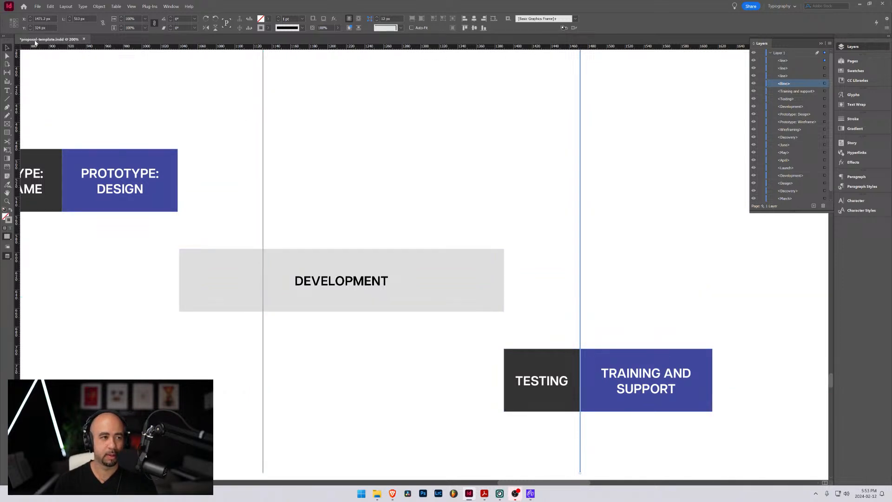
Draw a horizontal line about 1165 px long between the Discovery and Design rows, from the March vertical line to the timeline's end
{"action": "scroll", "coordinate": [245, 189], "scroll_direction": "down", "scroll_amount": 3}
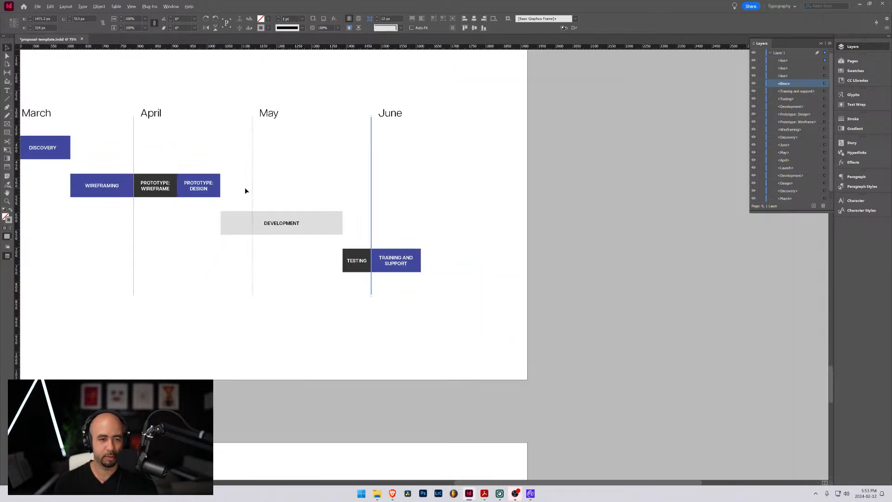
{"action": "left_click_drag", "start_coordinate": [211, 272], "coordinate": [507, 286]}
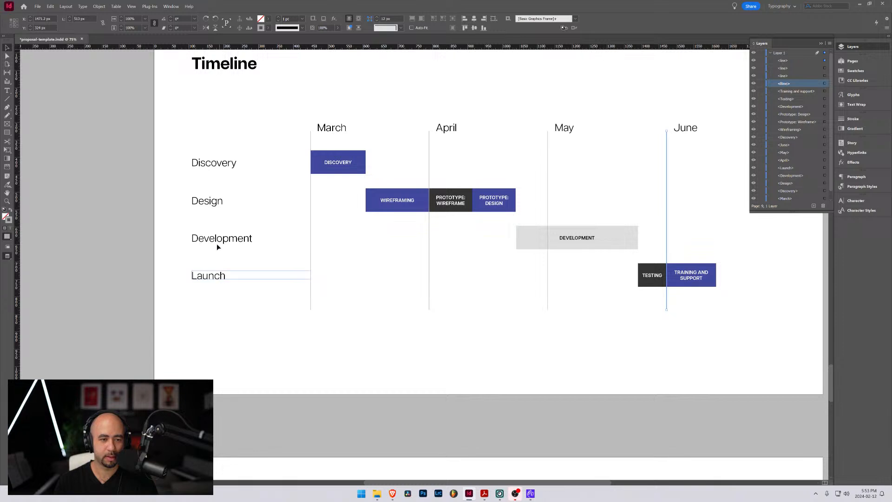
{"action": "left_click", "coordinate": [182, 137]}
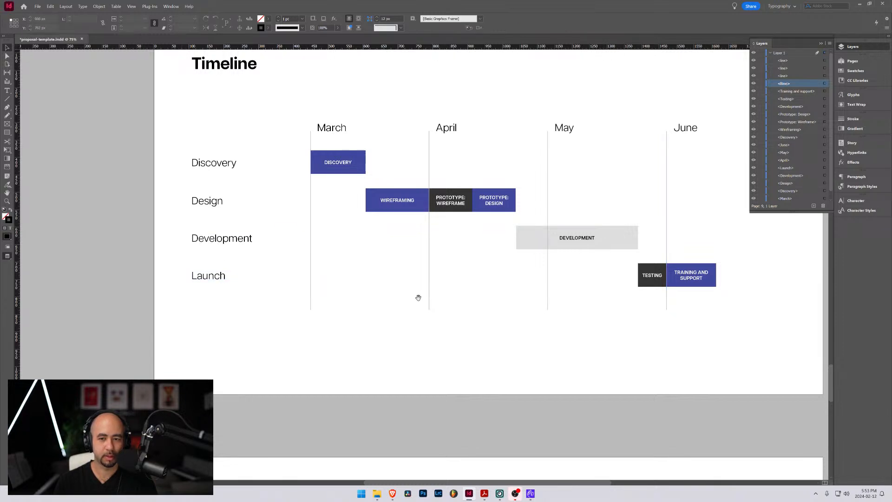
{"action": "left_click_drag", "start_coordinate": [419, 294], "coordinate": [313, 301]}
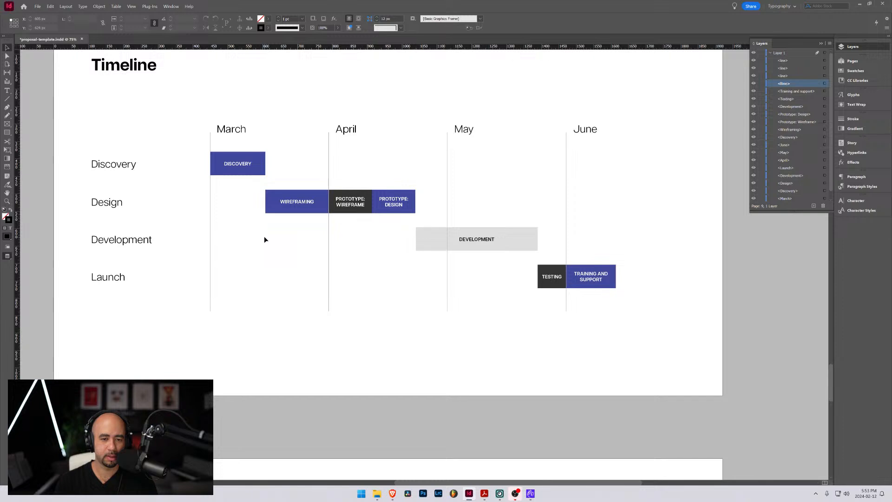
{"action": "key", "text": "w"}
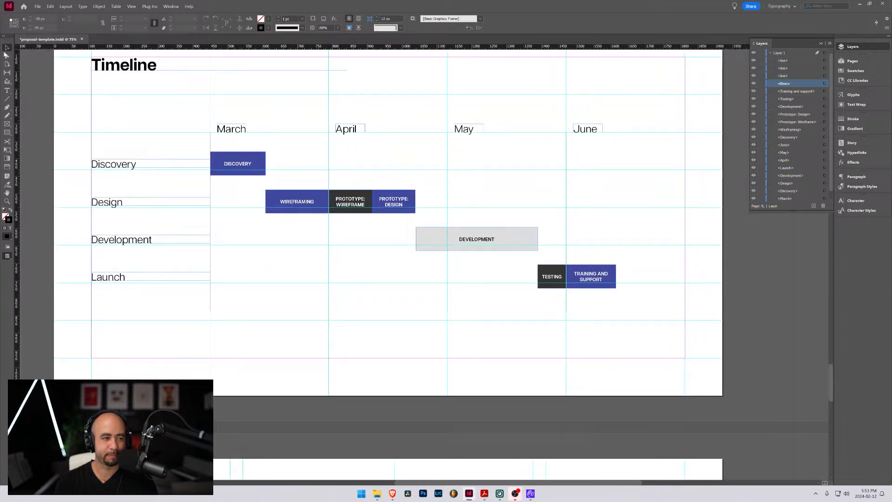
{"action": "left_click", "coordinate": [7, 91]}
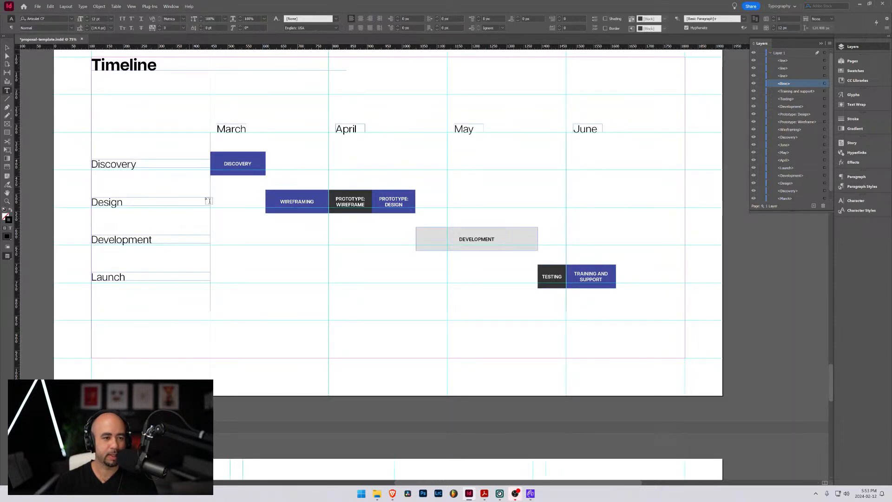
{"action": "left_click", "coordinate": [7, 100]}
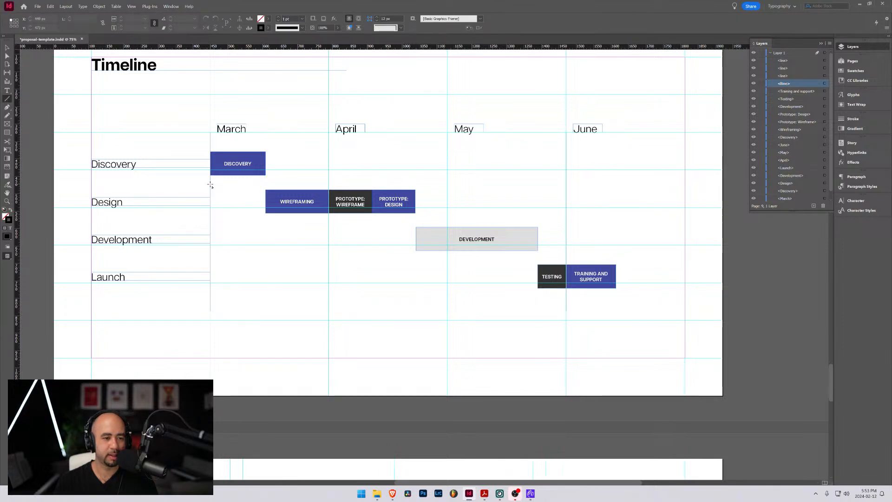
{"action": "left_click_drag", "start_coordinate": [210, 185], "coordinate": [616, 197]}
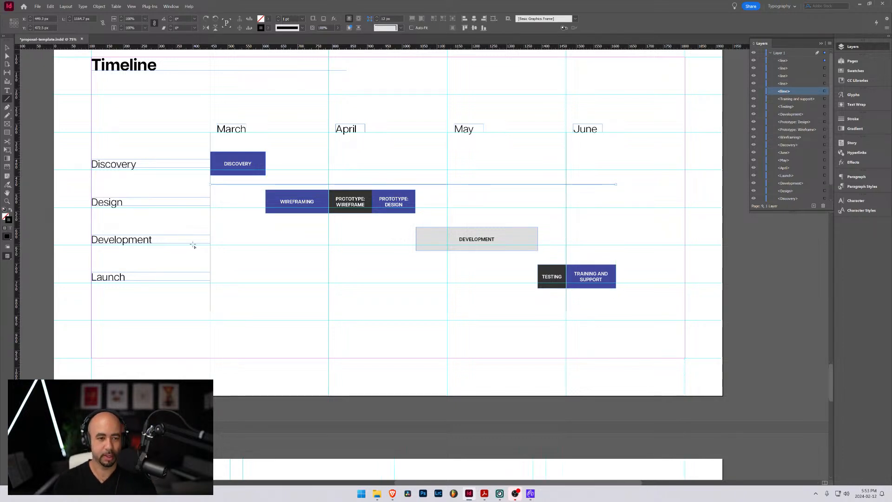
Nudge the horizontal line to Y 467.5 px so it sits midway between the Discovery and Wireframing bars
{"action": "key", "text": "Up"}
{"action": "key", "text": "Up"}
{"action": "key", "text": "Up"}
{"action": "key", "text": "Up"}
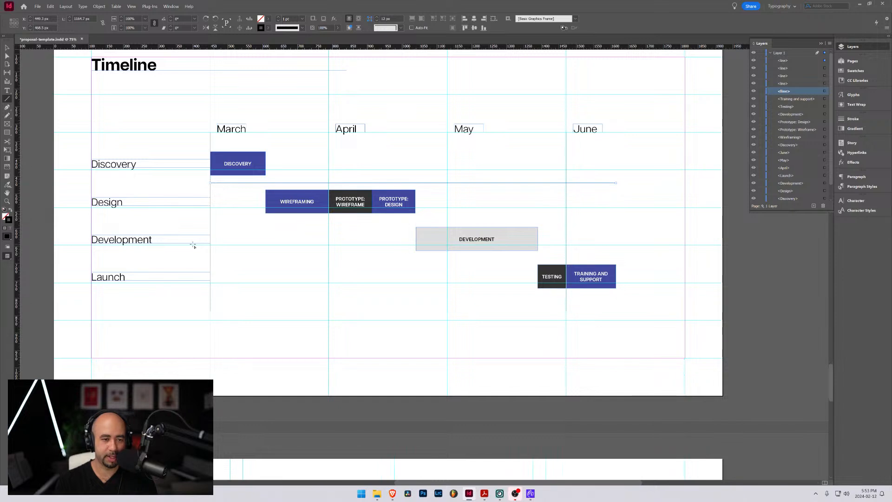
{"action": "key", "text": "shift+Up"}
{"action": "key", "text": "shift+Up"}
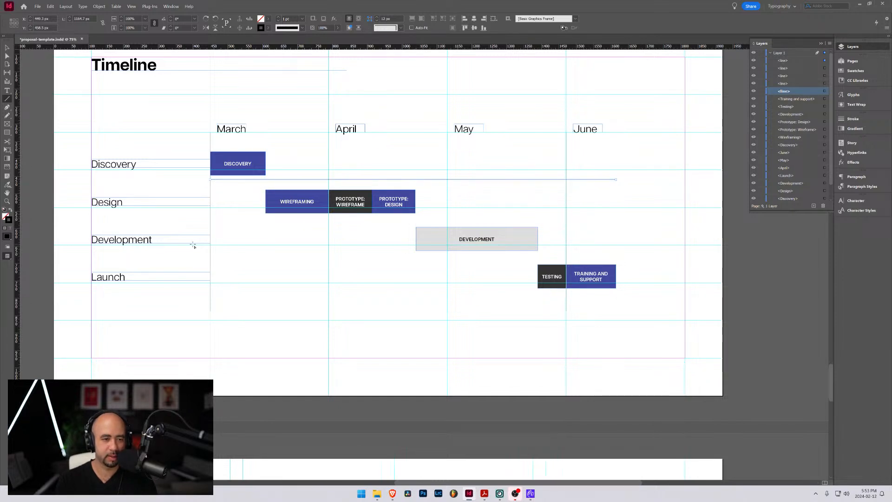
{"action": "key", "text": "Down"}
{"action": "key", "text": "Up"}
{"action": "key", "text": "Up"}
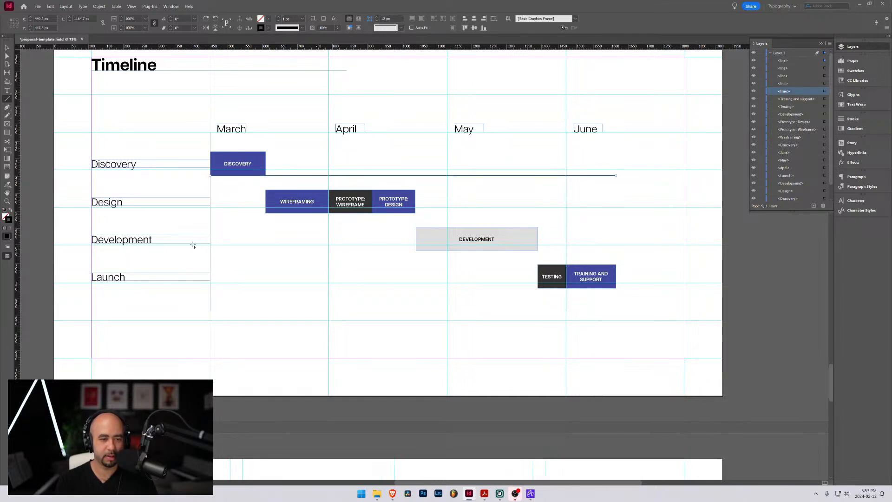
{"action": "key", "text": "shift+Down"}
{"action": "key", "text": "shift+Down"}
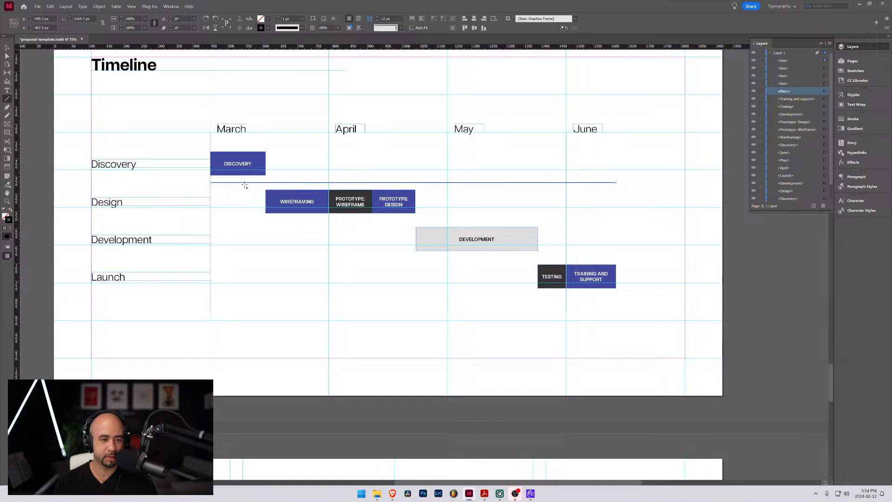
Set the horizontal line's stroke colour to the grey aaaaaa
{"action": "double_click", "coordinate": [260, 28]}
{"action": "double_click", "coordinate": [608, 205]}
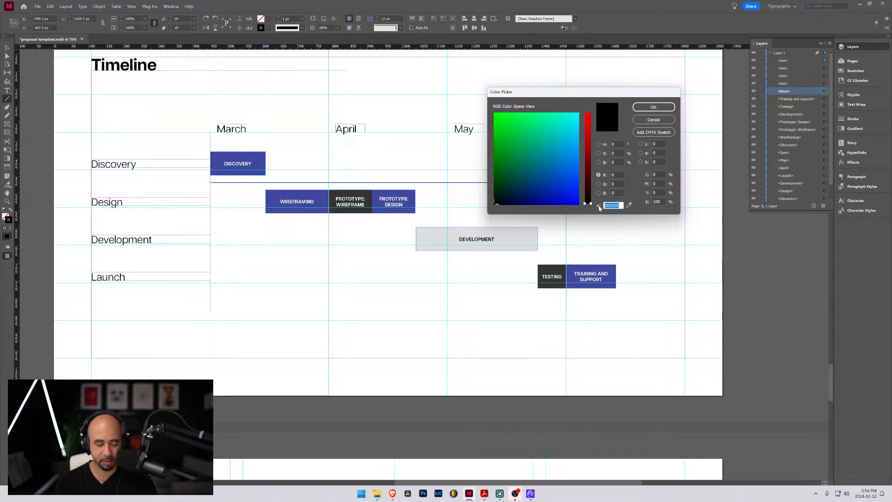
{"action": "type", "text": "dddddd"}
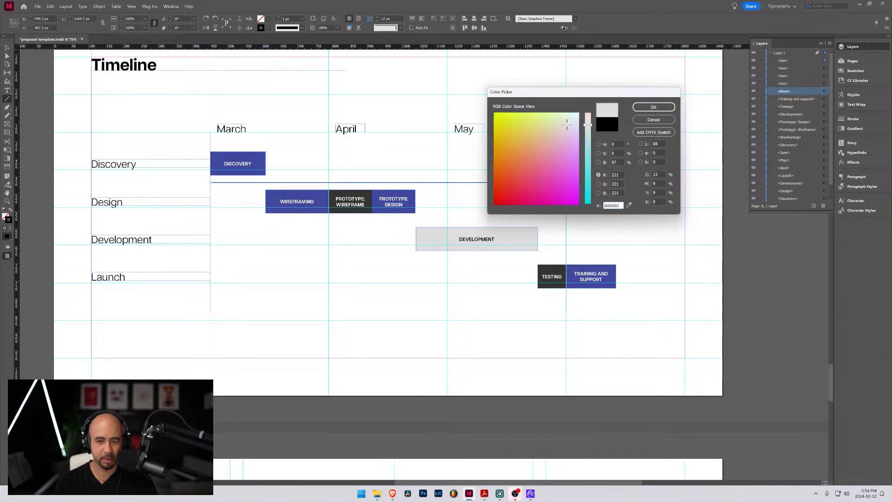
{"action": "double_click", "coordinate": [620, 205]}
{"action": "type", "text": "aaaaaa"}
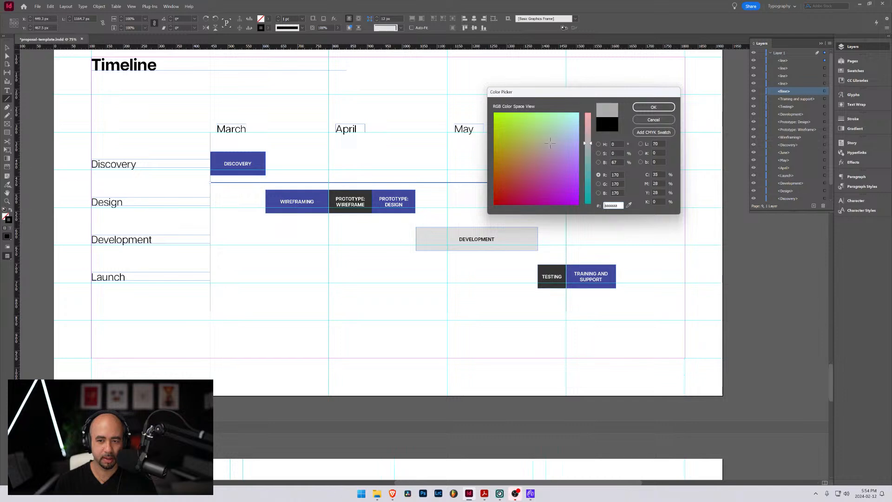
{"action": "key", "text": "Return"}
Copy the grey horizontal line straight down to the gap between the Design and Development rows, at about Y 576 px
{"action": "left_click", "coordinate": [7, 48]}
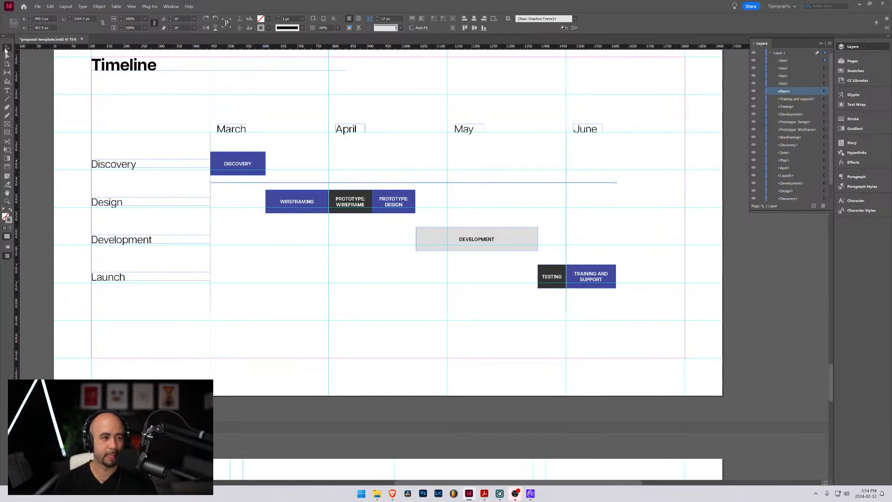
{"action": "left_click_drag", "start_coordinate": [204, 223], "coordinate": [200, 220]}
{"action": "scroll", "coordinate": [200, 220], "scroll_direction": "up", "scroll_amount": 6}
{"action": "left_click_drag", "start_coordinate": [234, 158], "coordinate": [233, 349]}
{"action": "left_click", "coordinate": [242, 202]}
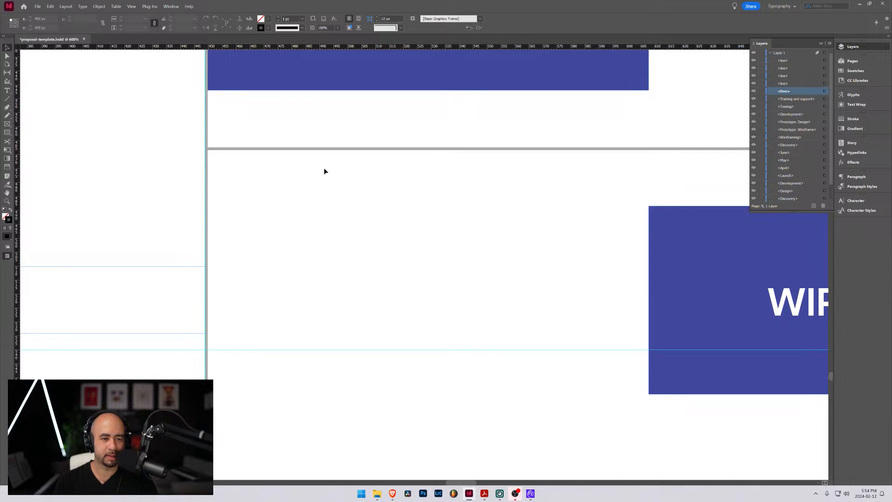
{"action": "left_click", "coordinate": [329, 150]}
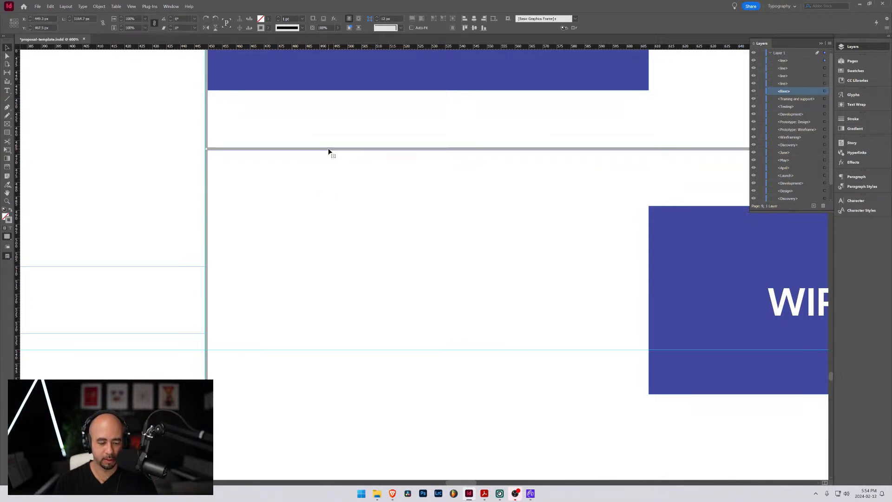
{"action": "left_click_drag", "start_coordinate": [328, 151], "coordinate": [332, 398]}
{"action": "key", "text": "shift+Down"}
{"action": "key", "text": "shift+Down"}
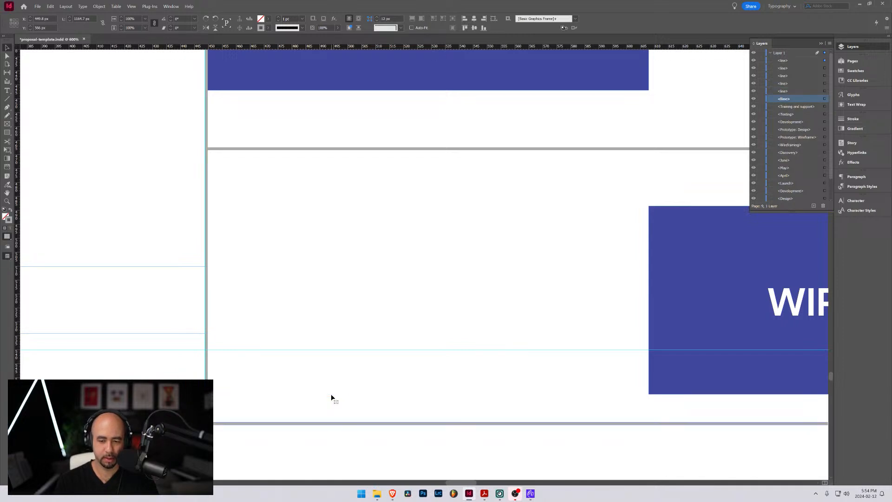
Copy the horizontal line down to the gap between the Development and Launch rows, at about Y 685 px, and hide the guides
{"action": "scroll", "coordinate": [339, 390], "scroll_direction": "down", "scroll_amount": 10}
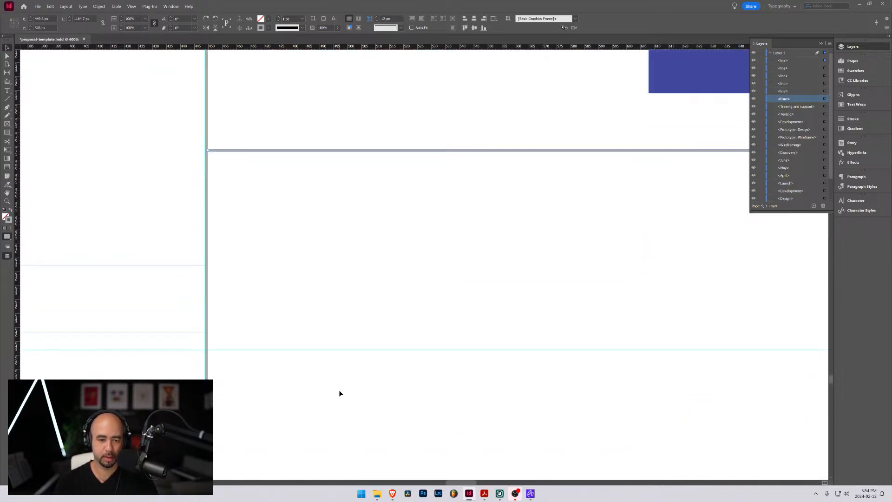
{"action": "scroll", "coordinate": [339, 388], "scroll_direction": "up", "scroll_amount": 3}
{"action": "scroll", "coordinate": [339, 387], "scroll_direction": "down", "scroll_amount": 3}
{"action": "scroll", "coordinate": [339, 390], "scroll_direction": "down", "scroll_amount": 2}
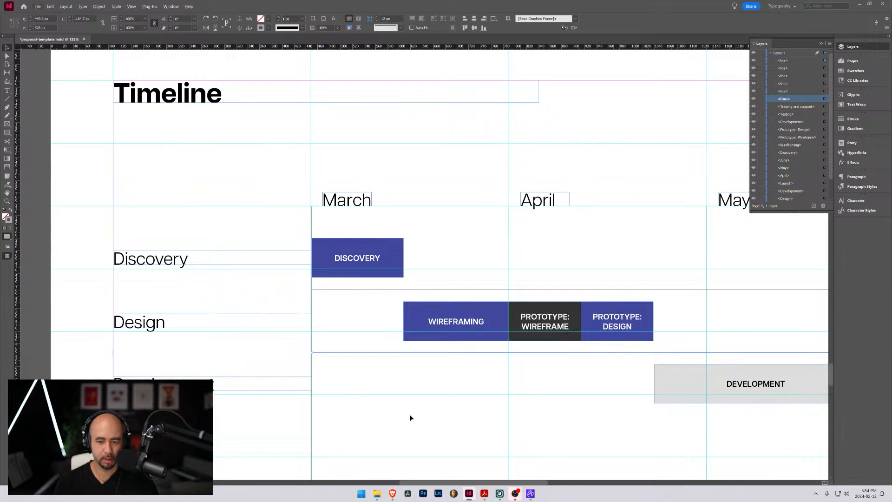
{"action": "left_click_drag", "start_coordinate": [410, 418], "coordinate": [377, 340]}
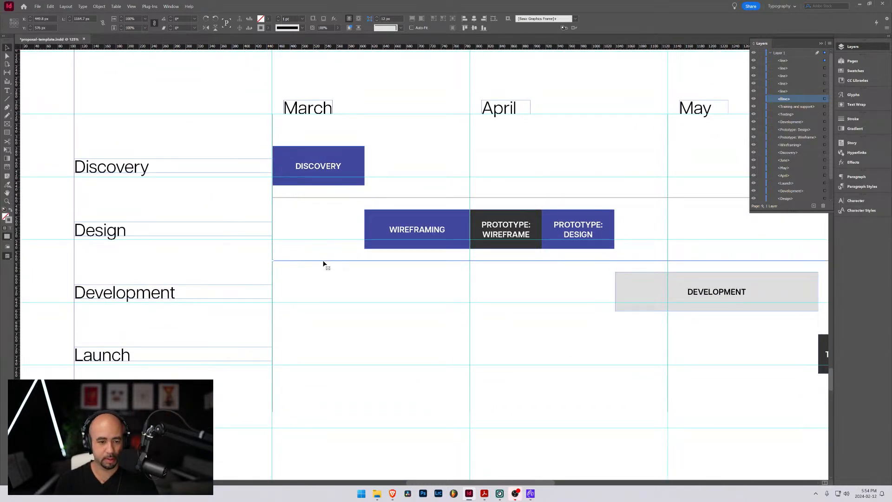
{"action": "left_click_drag", "start_coordinate": [325, 262], "coordinate": [325, 328]}
{"action": "scroll", "coordinate": [342, 327], "scroll_direction": "down", "scroll_amount": 3}
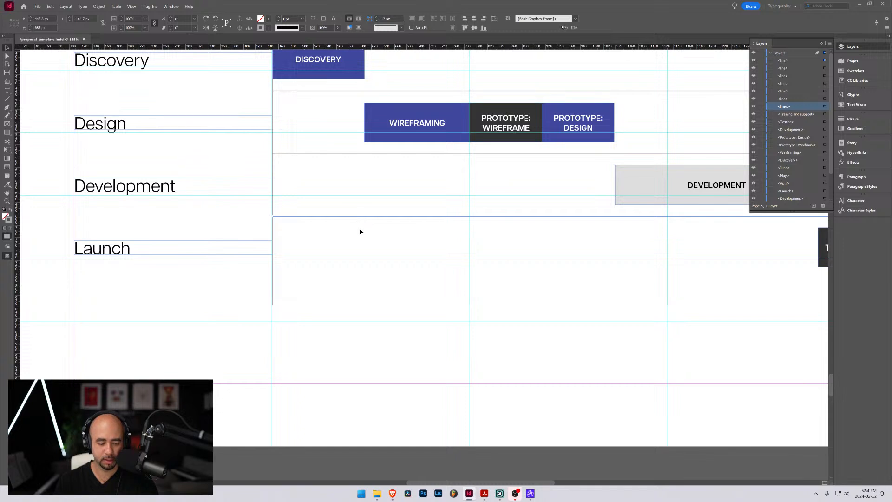
{"action": "scroll", "coordinate": [366, 258], "scroll_direction": "down", "scroll_amount": 3}
{"action": "key", "text": "alt+w"}
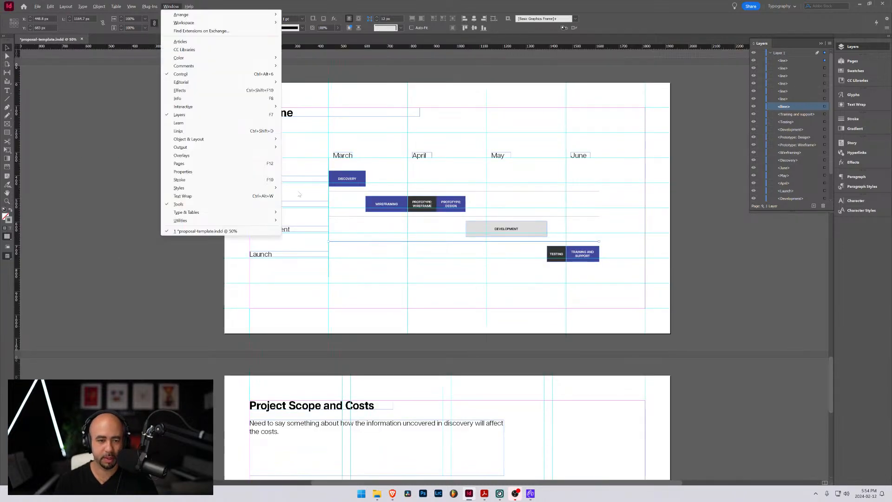
{"action": "left_click", "coordinate": [298, 143]}
{"action": "key", "text": "w"}
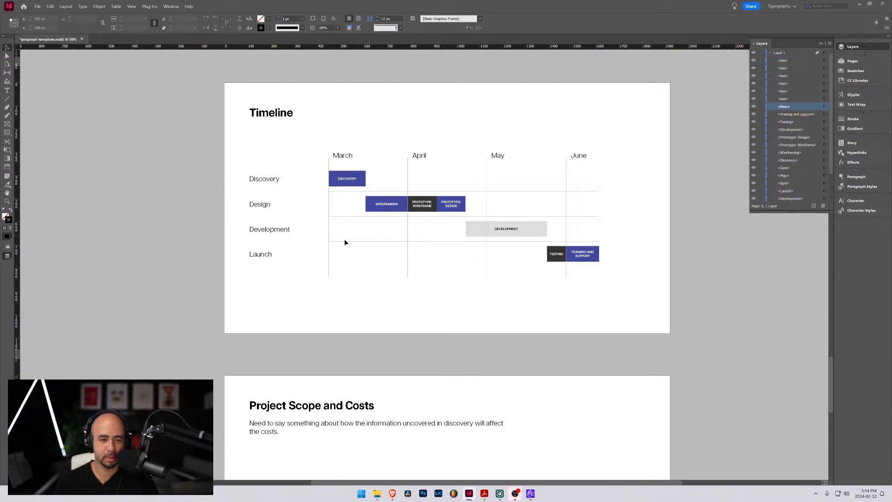
Select the four vertical month lines through their layer entries and shorten their lower ends to just below the Launch bars
{"action": "scroll", "coordinate": [370, 247], "scroll_direction": "up", "scroll_amount": 2}
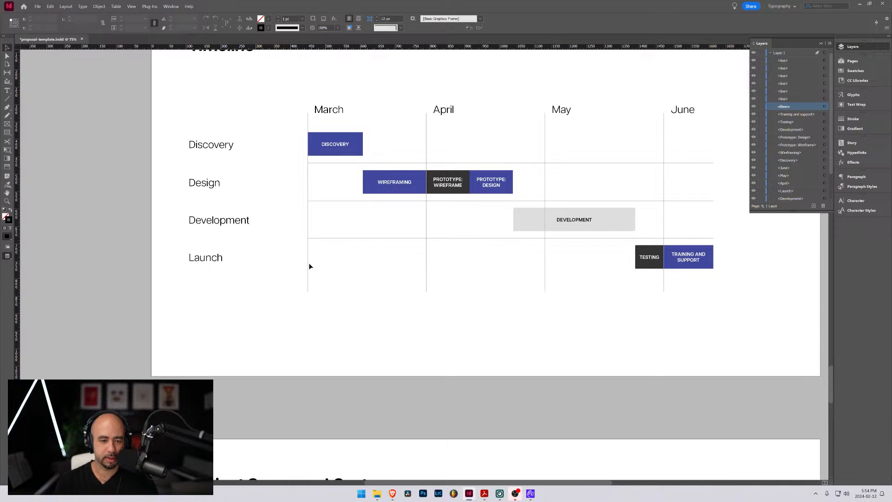
{"action": "key", "text": "w"}
{"action": "left_click", "coordinate": [308, 277]}
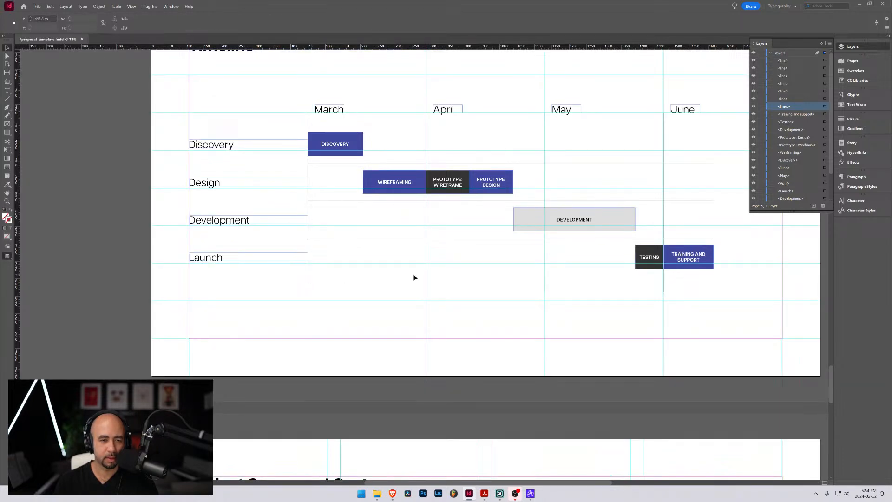
{"action": "left_click", "coordinate": [825, 106]}
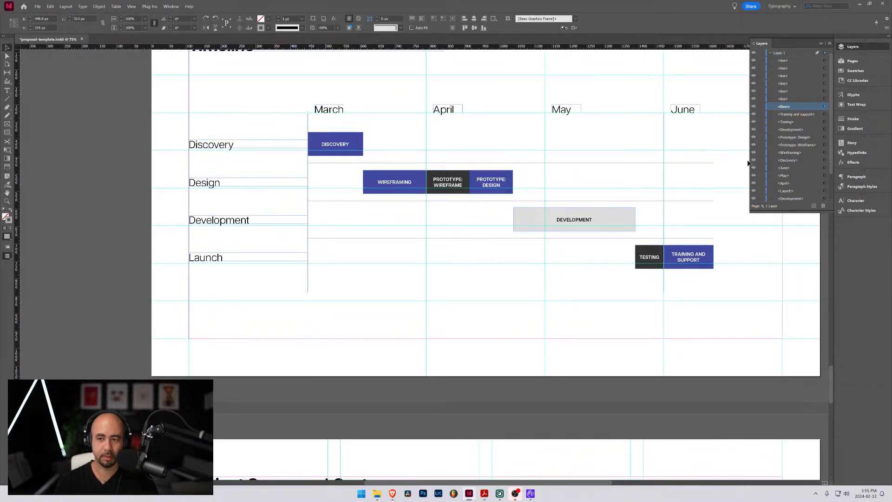
{"action": "left_click", "coordinate": [825, 99], "text": "shift"}
{"action": "left_click", "coordinate": [825, 91], "text": "shift"}
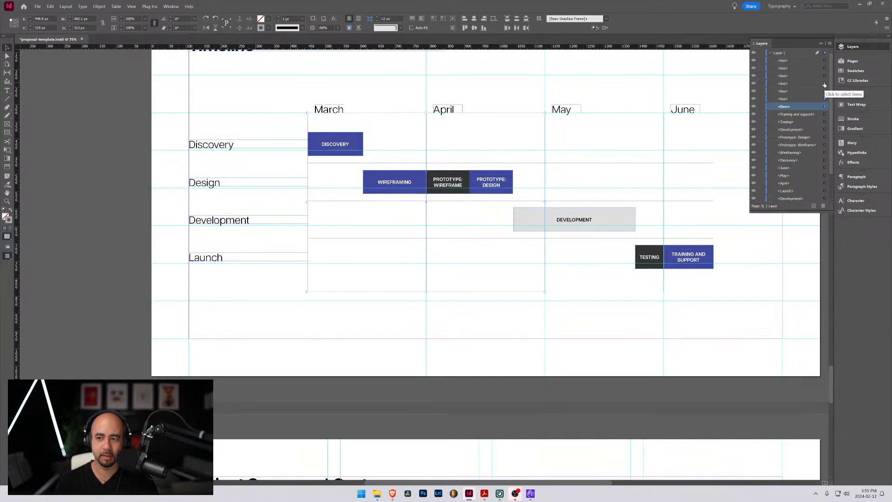
{"action": "left_click", "coordinate": [825, 83], "text": "shift"}
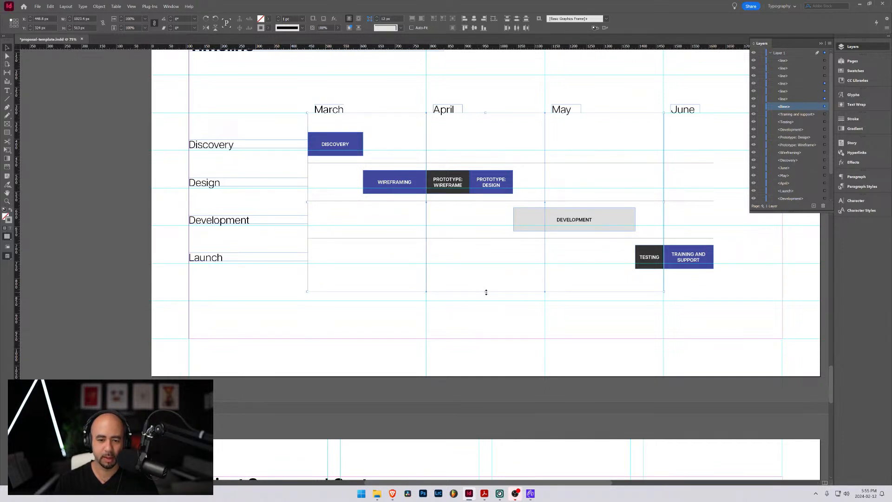
{"action": "left_click_drag", "start_coordinate": [486, 293], "coordinate": [489, 276]}
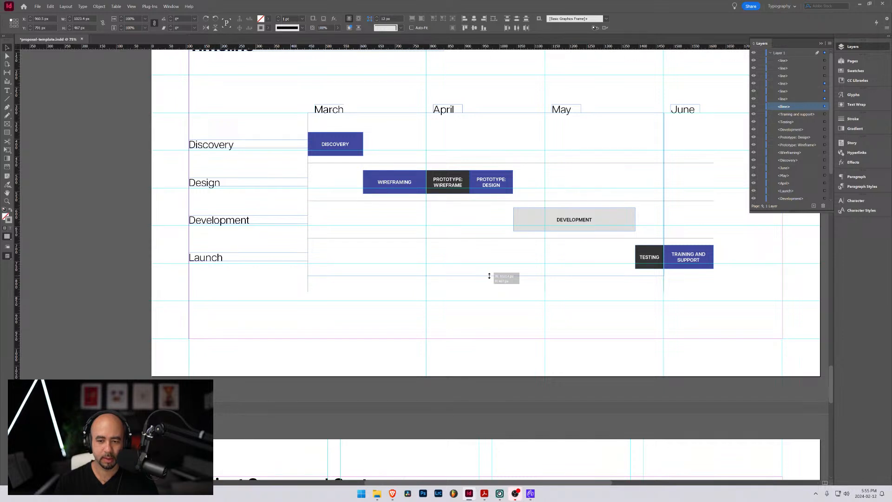
{"action": "left_click_drag", "start_coordinate": [490, 276], "coordinate": [489, 279]}
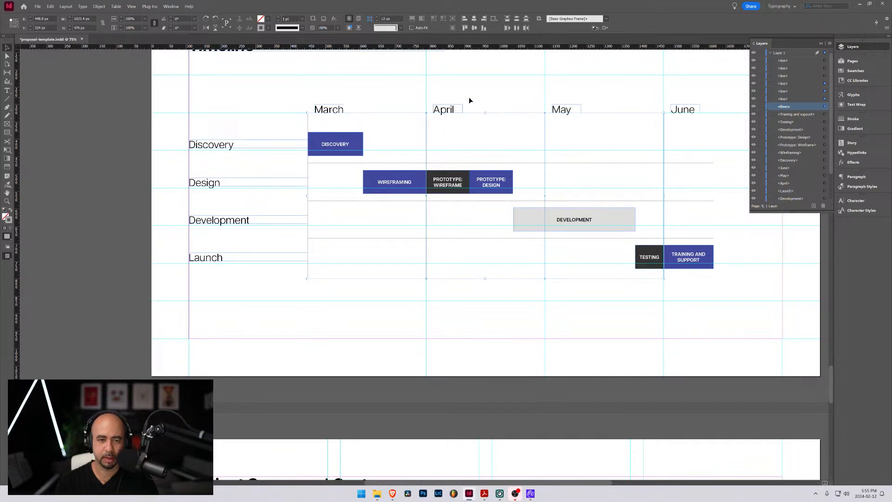
Trim the upper ends of the four vertical lines to leave a gap below the month headings, and hide the guides
{"action": "mouse_move", "coordinate": [485, 114]}
{"action": "left_mouse_down"}
{"action": "mouse_move", "coordinate": [486, 132]}
{"action": "mouse_move", "coordinate": [483, 122]}
{"action": "left_mouse_up"}
{"action": "left_click", "coordinate": [261, 119]}
{"action": "key", "text": "w"}
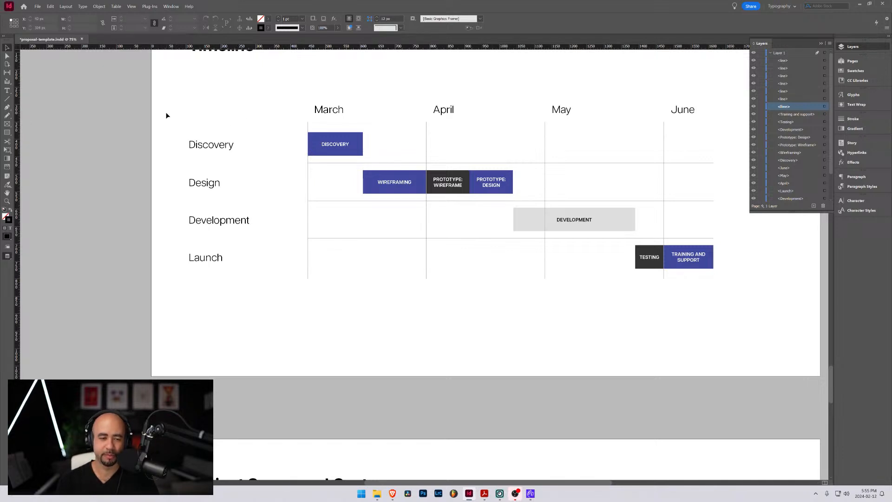
Extend the three horizontal row dividers to the page's left margin, at X 108 px, beneath the phase labels, and hide the guides
{"action": "key", "text": "w"}
{"action": "left_click", "coordinate": [825, 61]}
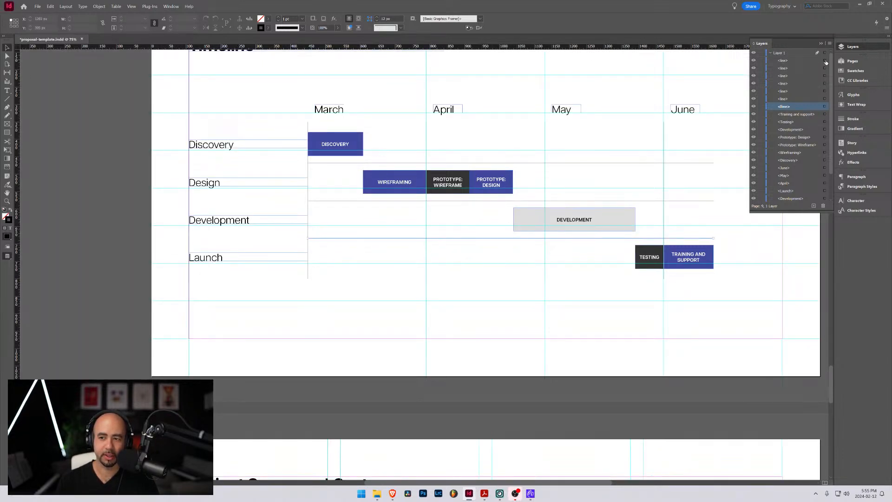
{"action": "left_click", "coordinate": [825, 68], "text": "shift"}
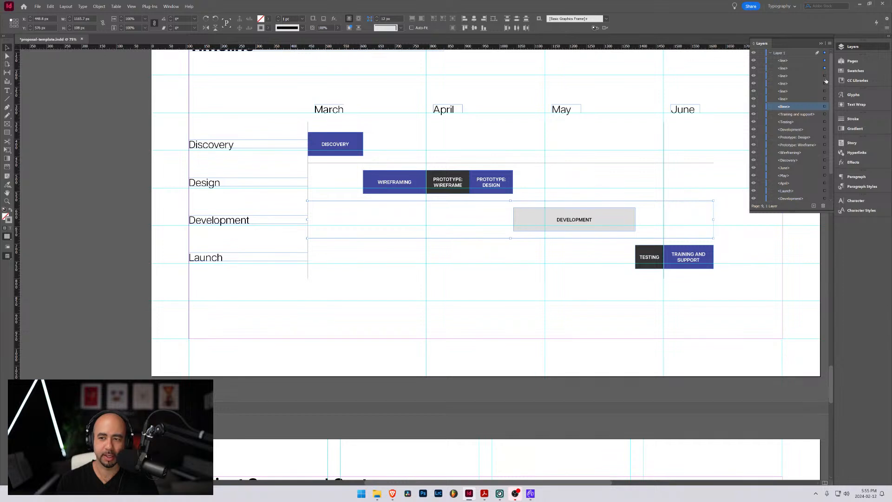
{"action": "left_click", "coordinate": [824, 76], "text": "shift"}
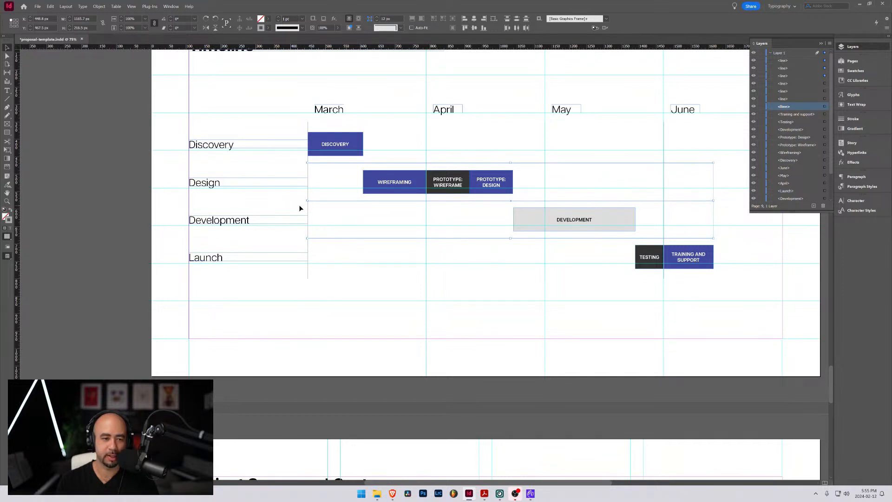
{"action": "left_click_drag", "start_coordinate": [307, 200], "coordinate": [189, 204]}
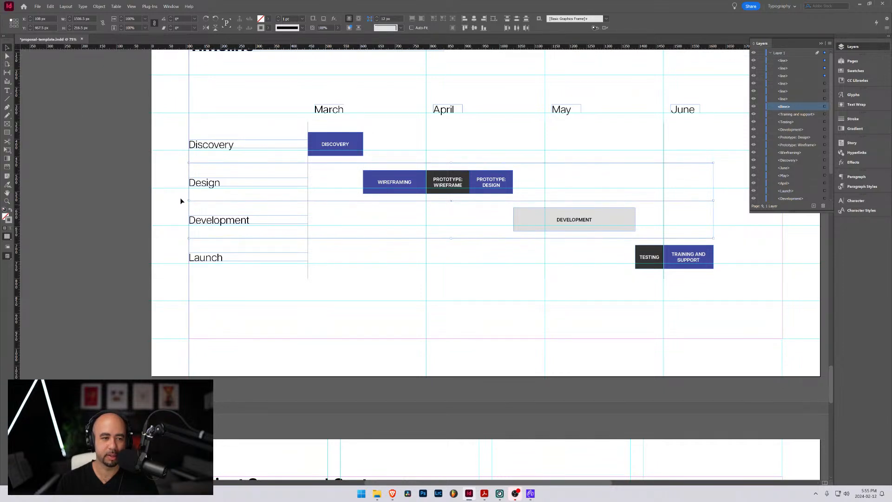
{"action": "left_click", "coordinate": [165, 104]}
{"action": "key", "text": "w"}
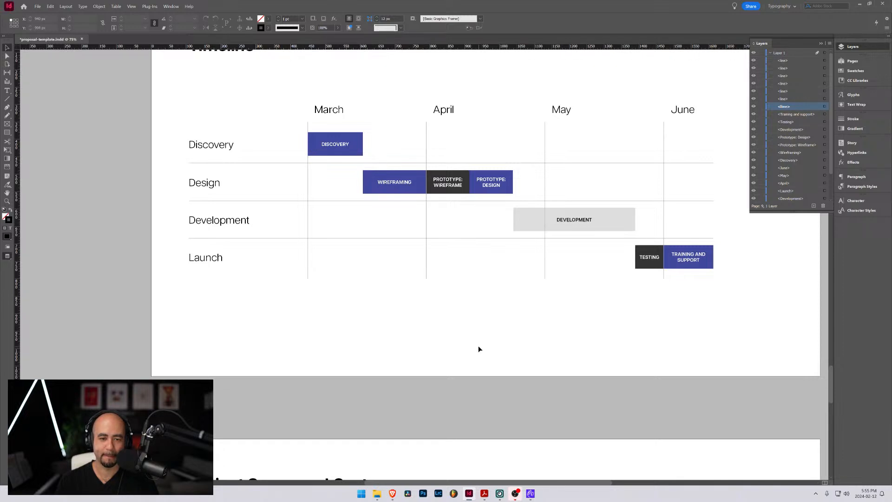
Look over the whole Timeline page without guides and check the page that follows it
{"action": "scroll", "coordinate": [477, 342], "scroll_direction": "up", "scroll_amount": 3}
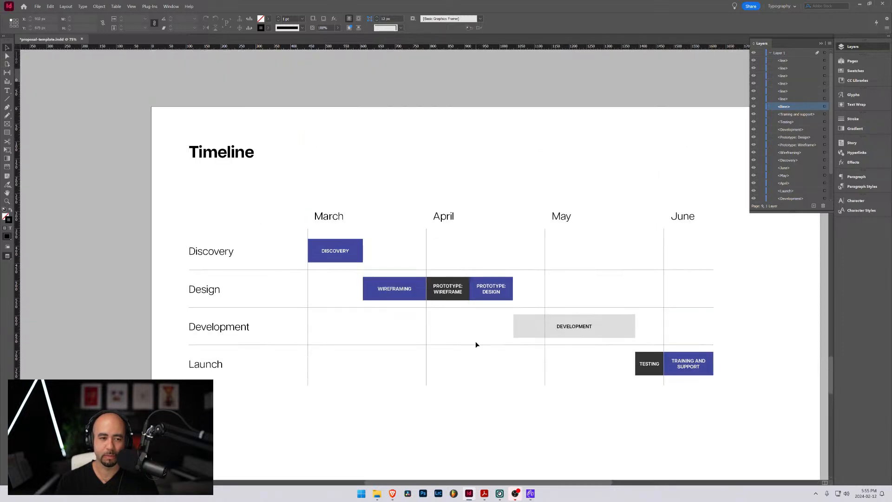
{"action": "scroll", "coordinate": [475, 341], "scroll_direction": "down", "scroll_amount": 1}
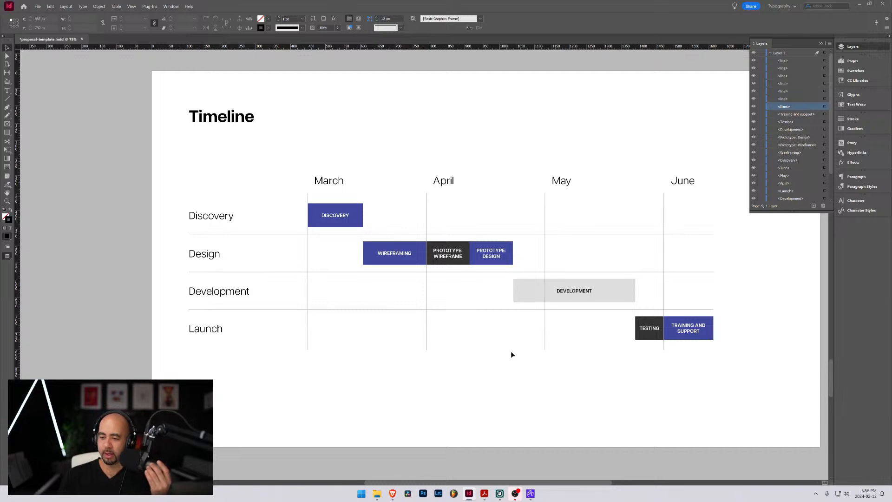
{"action": "key", "text": "alt+Tab"}
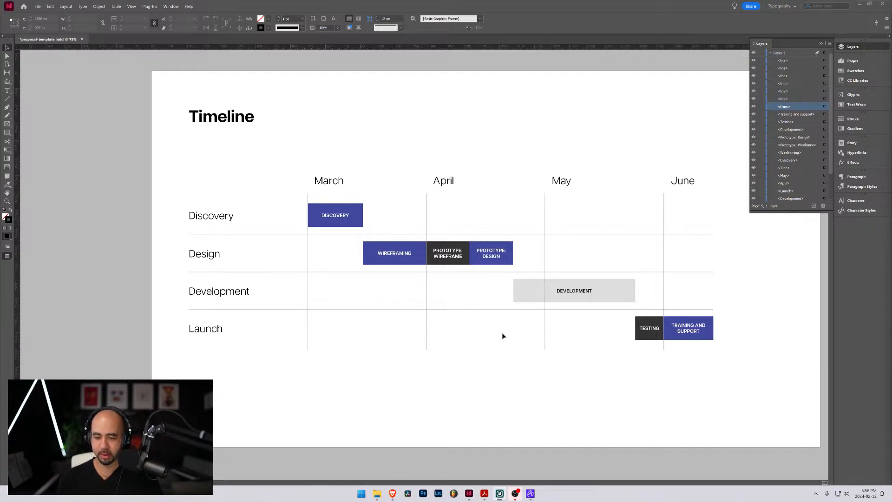
{"action": "scroll", "coordinate": [730, 96], "scroll_direction": "down", "scroll_amount": 1}
{"action": "key", "text": "alt+Tab"}
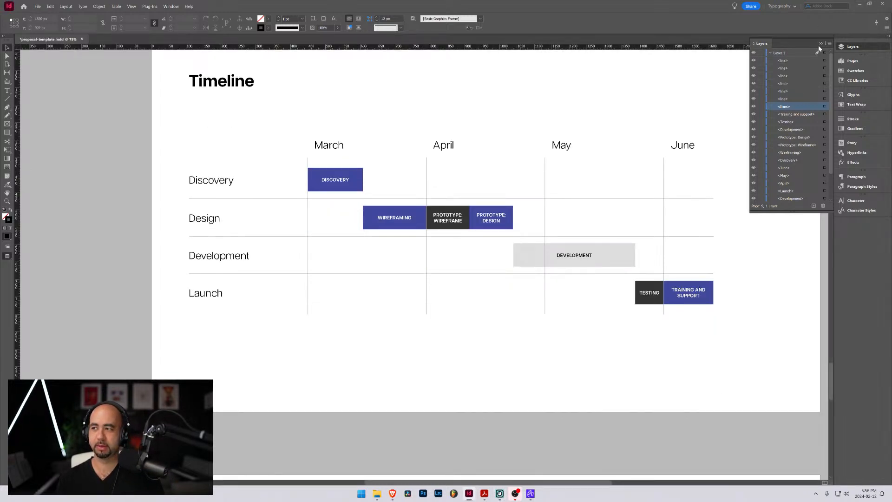
{"action": "left_click", "coordinate": [821, 44]}
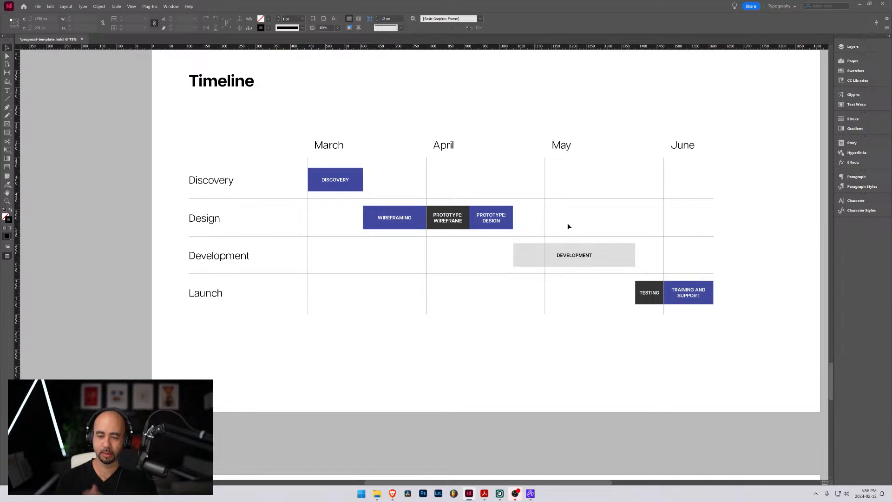
{"action": "scroll", "coordinate": [449, 273], "scroll_direction": "up", "scroll_amount": 2}
{"action": "scroll", "coordinate": [444, 265], "scroll_direction": "down", "scroll_amount": 8}
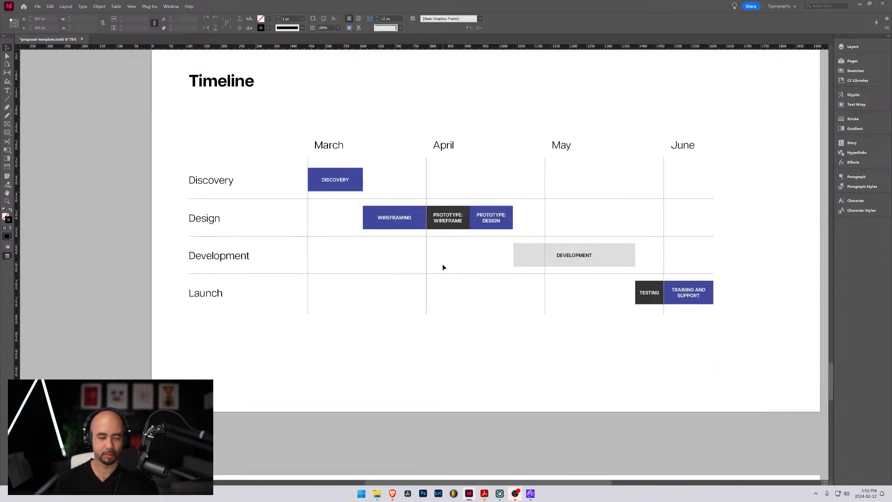
{"action": "scroll", "coordinate": [442, 266], "scroll_direction": "up", "scroll_amount": 4}
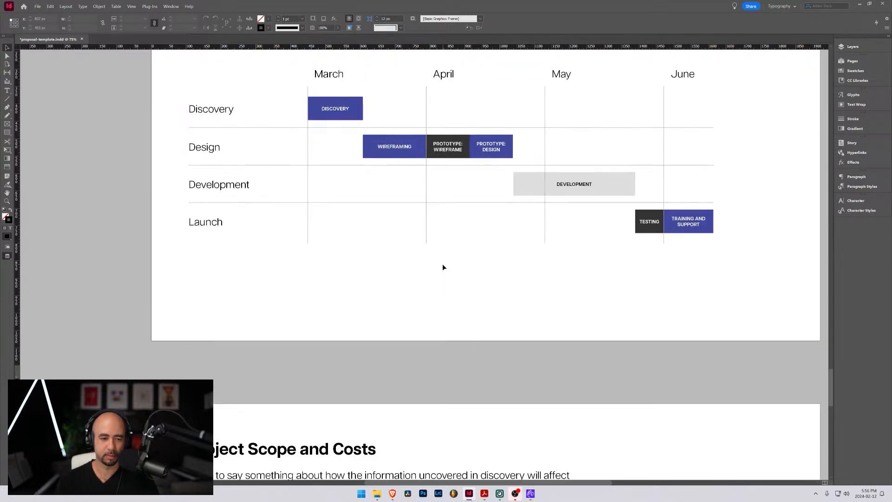
{"action": "scroll", "coordinate": [382, 269], "scroll_direction": "down", "scroll_amount": 6}
Show the guides and delete the Project Scope and Costs spread, including its objects
{"action": "key", "text": "w"}
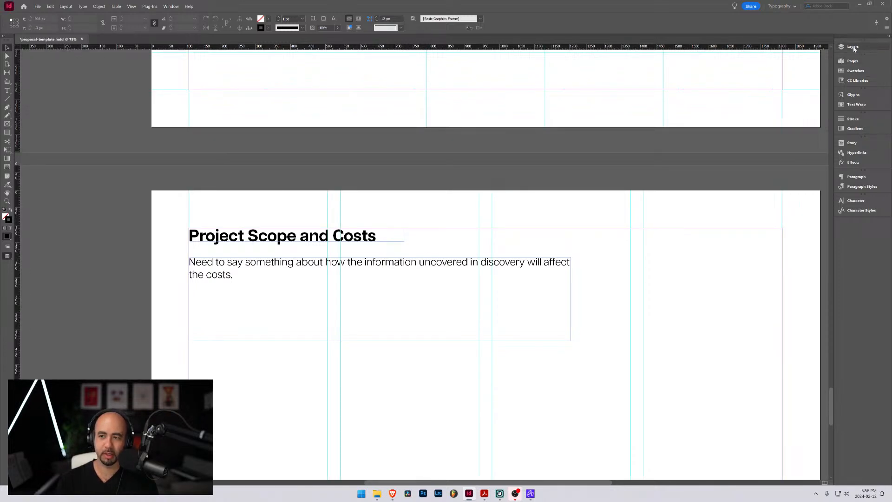
{"action": "left_click", "coordinate": [863, 62]}
{"action": "right_click", "coordinate": [768, 209]}
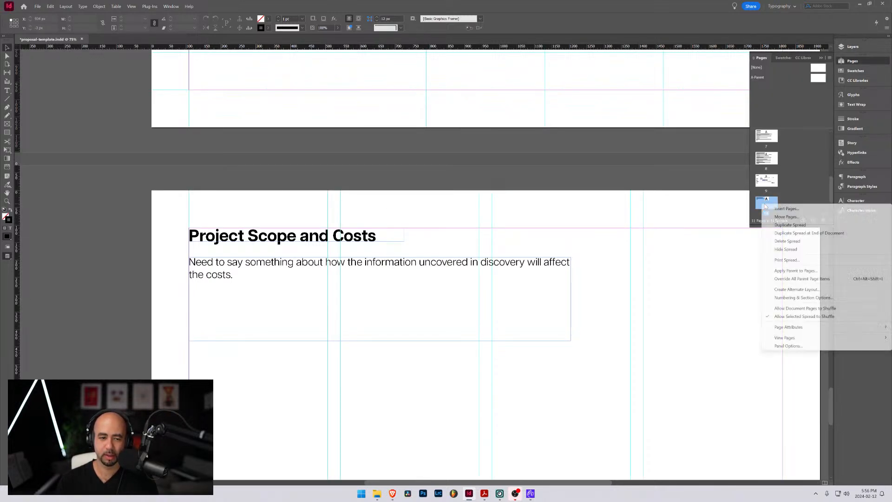
{"action": "left_click", "coordinate": [792, 241]}
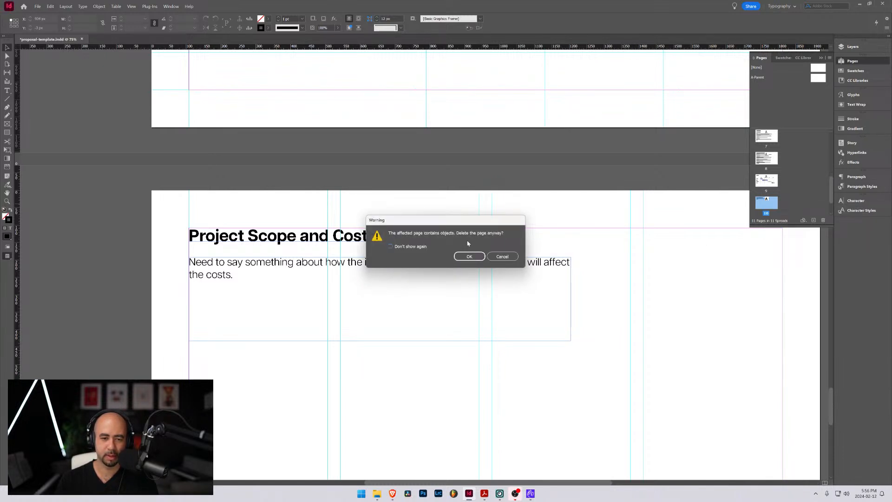
{"action": "left_click", "coordinate": [467, 257]}
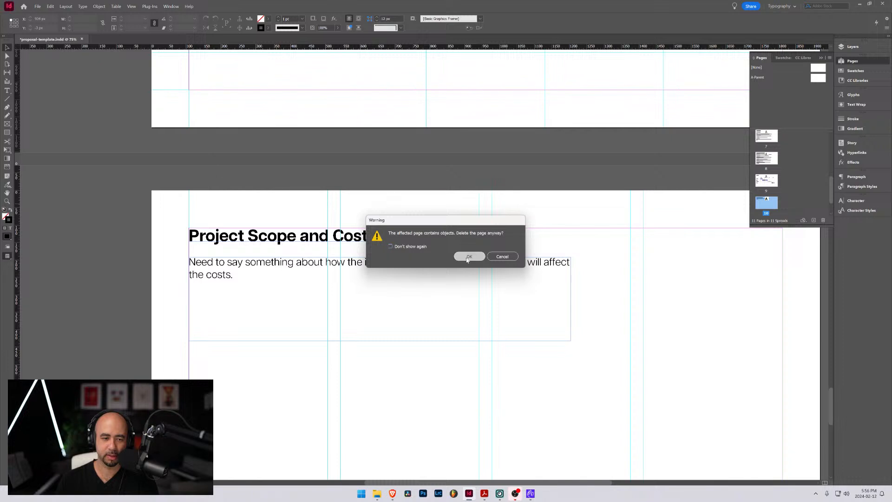
Delete the Services and Rates spread that follows the Timeline page, including its objects
{"action": "scroll", "coordinate": [329, 214], "scroll_direction": "down", "scroll_amount": 3}
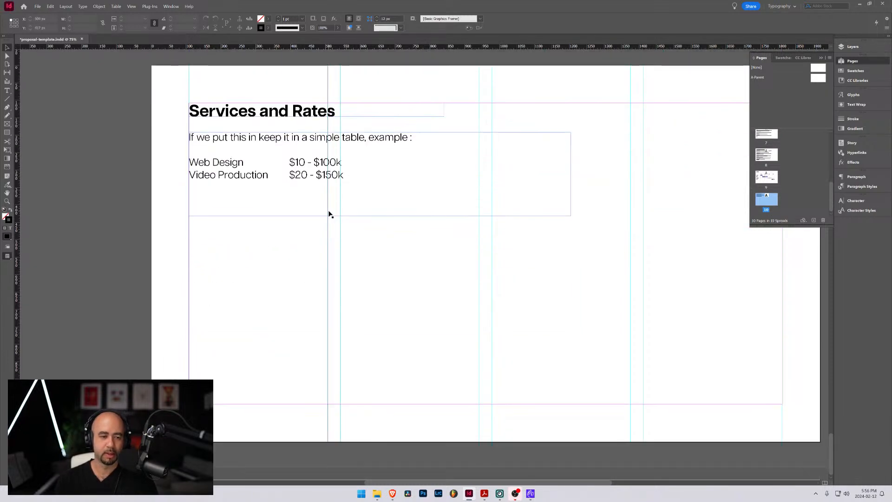
{"action": "scroll", "coordinate": [351, 221], "scroll_direction": "up", "scroll_amount": 3}
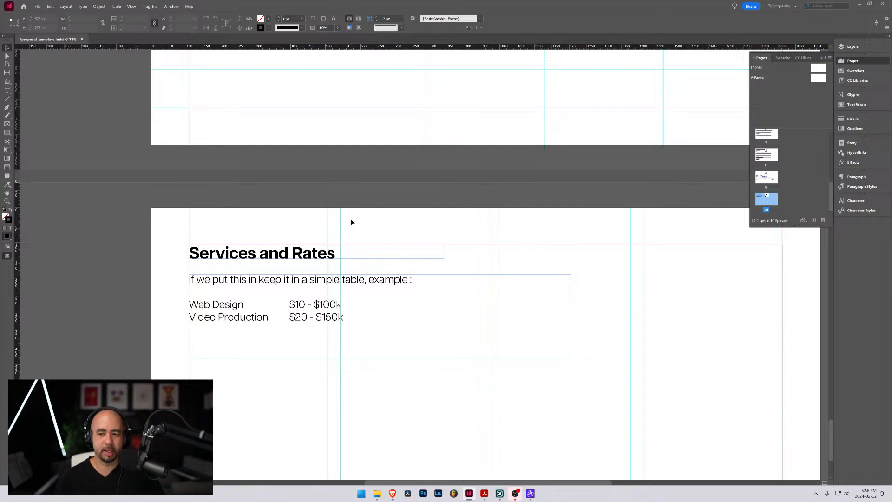
{"action": "left_click", "coordinate": [767, 175]}
{"action": "left_click", "coordinate": [767, 198]}
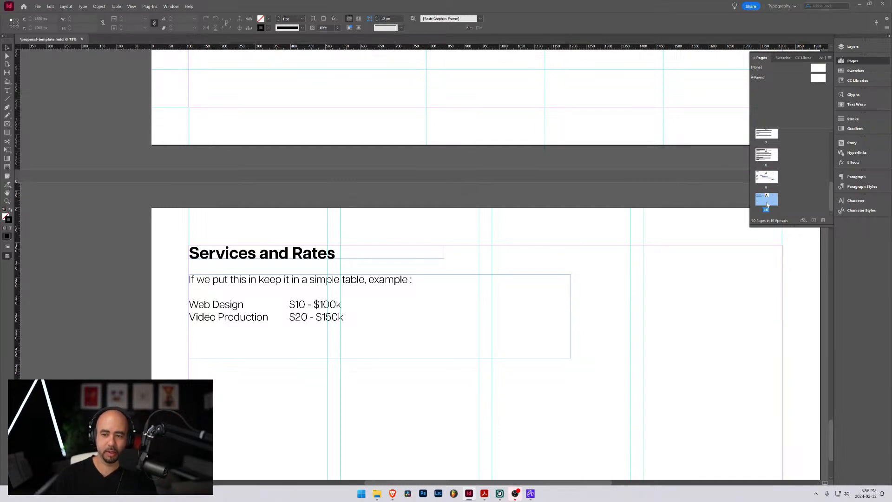
{"action": "right_click", "coordinate": [767, 200]}
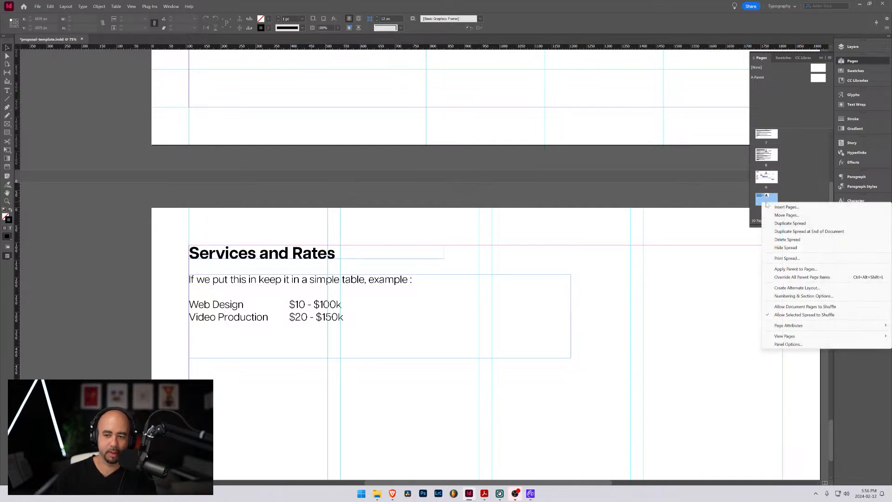
{"action": "left_click", "coordinate": [791, 240]}
{"action": "left_click", "coordinate": [471, 259]}
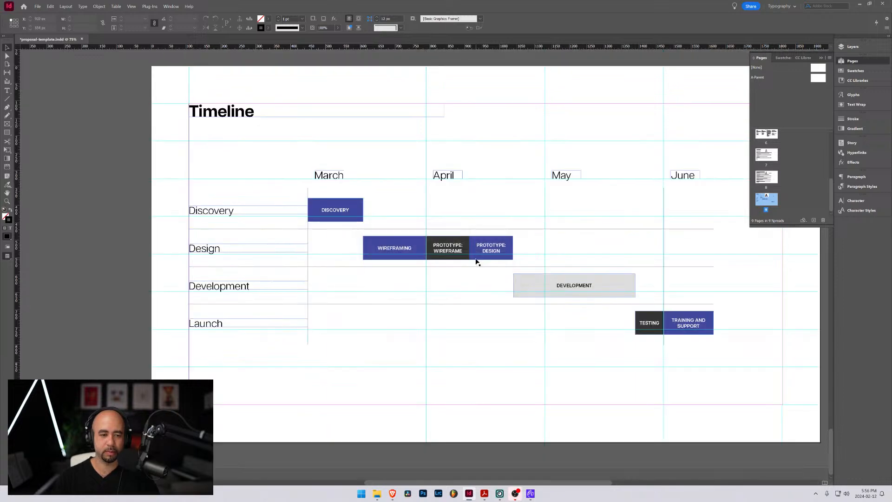
Review the full set of pages, and examine the opening pages from the cover letter to the Hello page up close
{"action": "scroll", "coordinate": [475, 262], "scroll_direction": "up", "scroll_amount": 4}
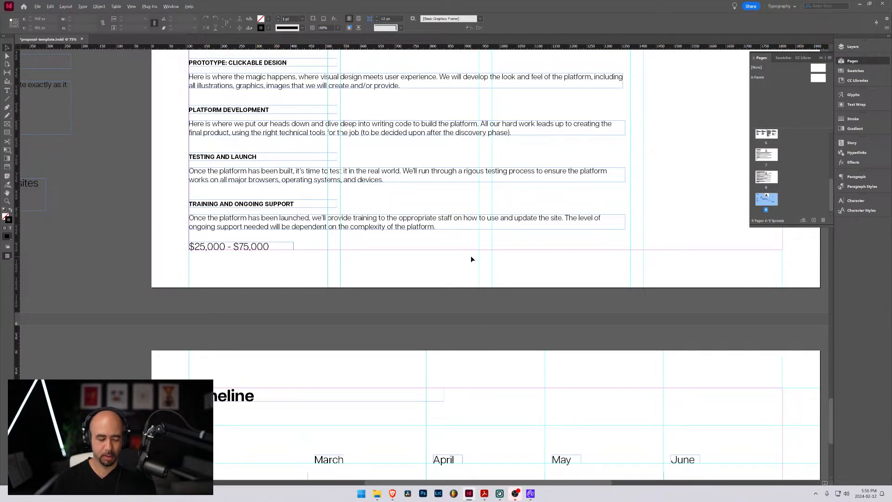
{"action": "key", "text": "ctrl+alt+shift+0"}
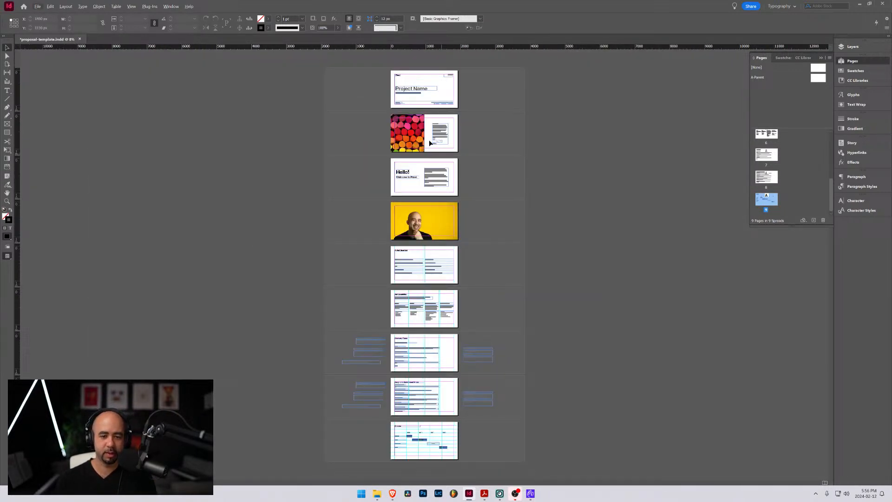
{"action": "left_click", "coordinate": [415, 86]}
{"action": "key", "text": "ctrl+5"}
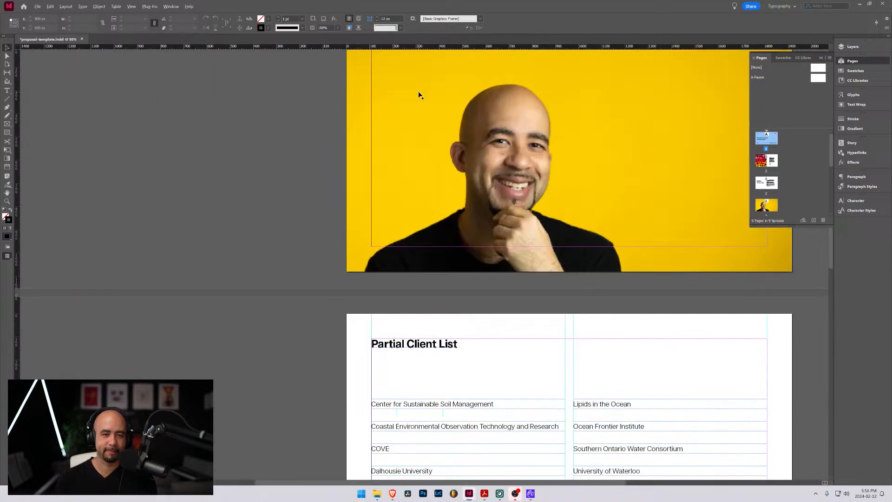
{"action": "scroll", "coordinate": [558, 158], "scroll_direction": "up", "scroll_amount": 3}
{"action": "left_click_drag", "start_coordinate": [459, 338], "coordinate": [459, 341]}
{"action": "left_click_drag", "start_coordinate": [444, 141], "coordinate": [437, 343]}
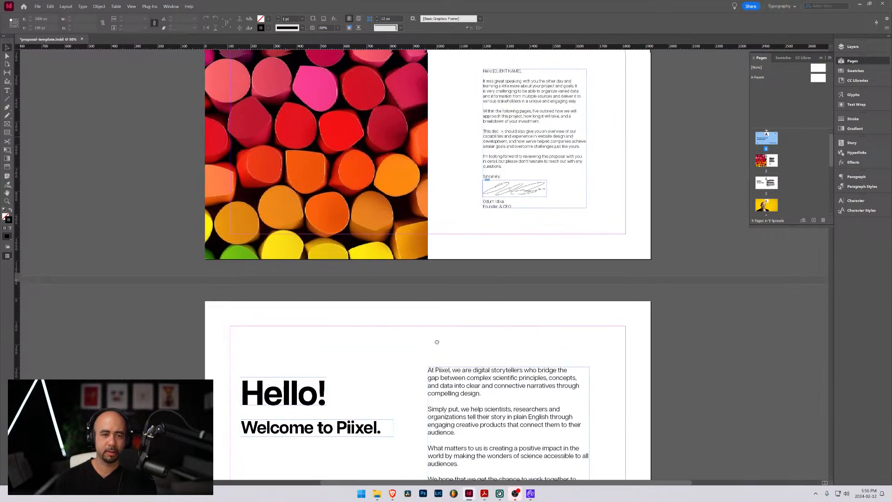
{"action": "left_click_drag", "start_coordinate": [413, 80], "coordinate": [446, 107]}
{"action": "left_click_drag", "start_coordinate": [440, 359], "coordinate": [447, 93]}
{"action": "left_click_drag", "start_coordinate": [430, 211], "coordinate": [409, 310]}
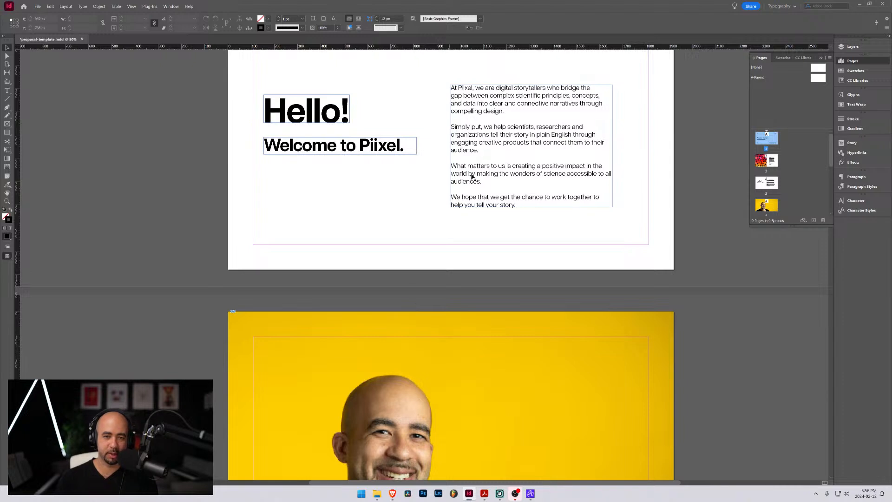
Enlarge the portrait photo inside its page 4 frame to about 290% and shift the image up within the frame
{"action": "left_click", "coordinate": [324, 336]}
{"action": "scroll", "coordinate": [325, 307], "scroll_direction": "down", "scroll_amount": 3}
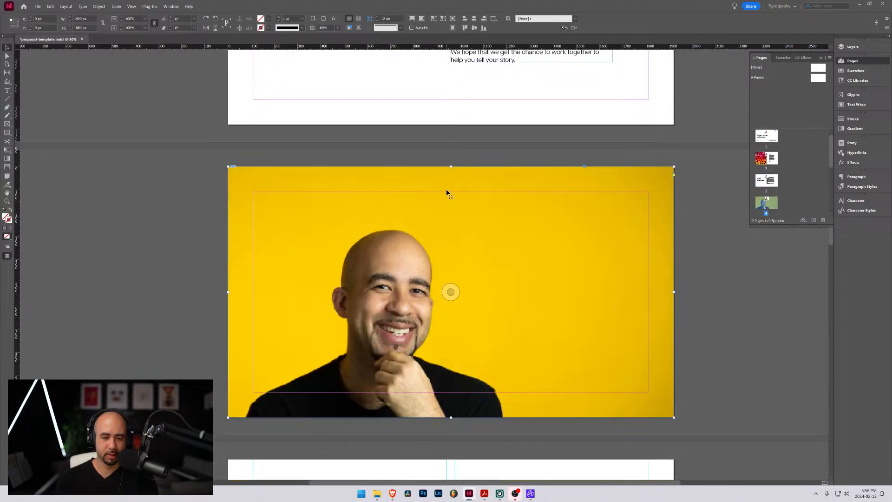
{"action": "left_click", "coordinate": [451, 291]}
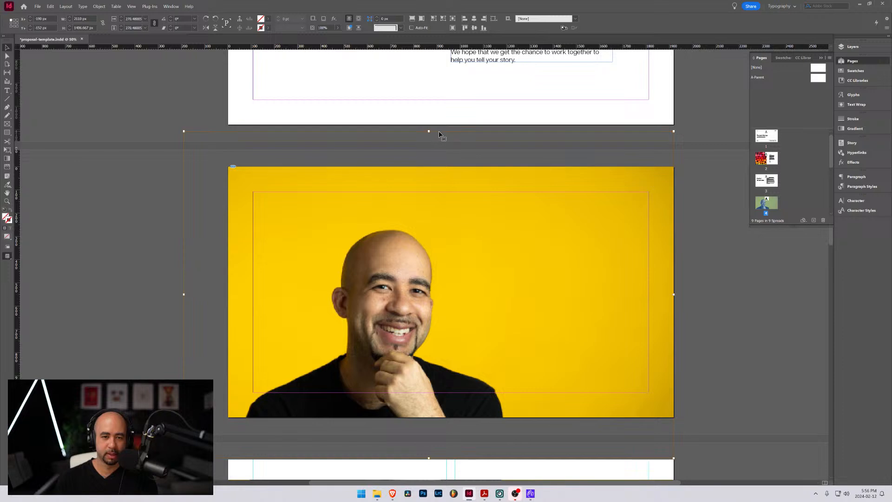
{"action": "mouse_move", "coordinate": [448, 293]}
{"action": "left_mouse_down"}
{"action": "mouse_move", "coordinate": [450, 312]}
{"action": "mouse_move", "coordinate": [448, 280]}
{"action": "mouse_move", "coordinate": [450, 290]}
{"action": "left_mouse_up"}
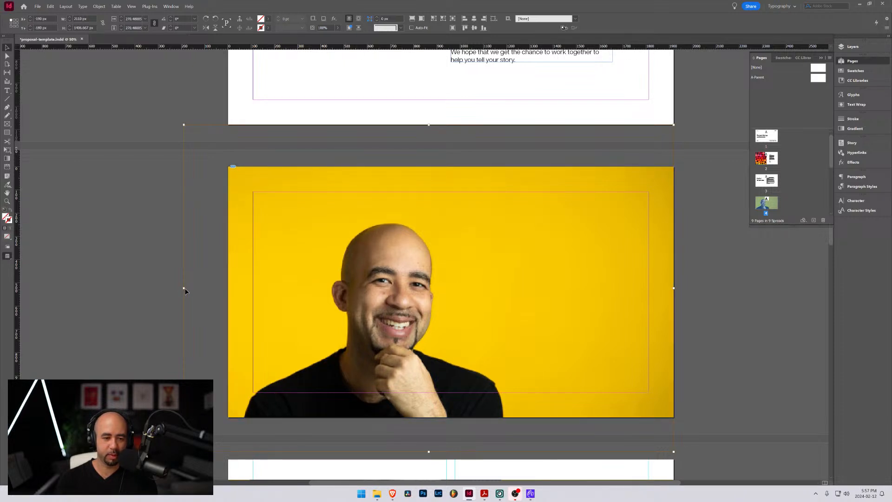
{"action": "left_click_drag", "start_coordinate": [184, 289], "coordinate": [148, 289]}
{"action": "key", "text": "ctrl+z"}
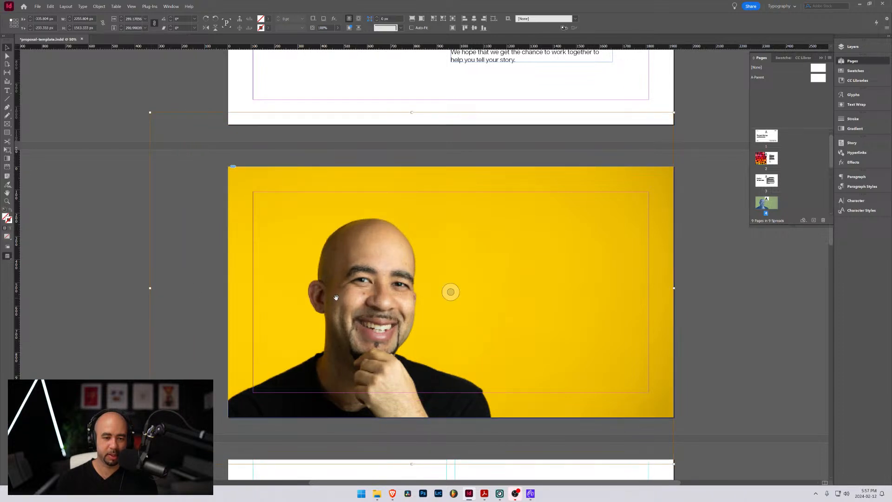
{"action": "left_click_drag", "start_coordinate": [335, 297], "coordinate": [335, 276]}
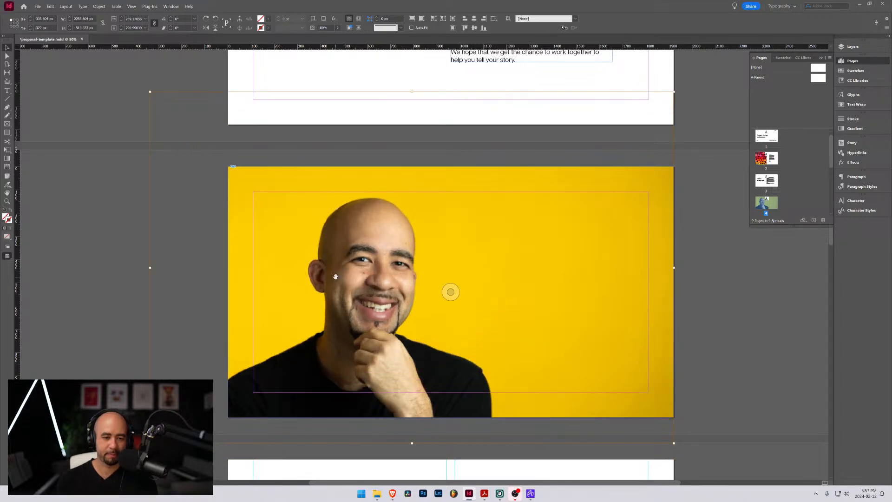
Move the introductory text frame from the Hello page onto the empty yellow area beside the portrait, at about X 1062 px, Y 232 px
{"action": "scroll", "coordinate": [451, 279], "scroll_direction": "up", "scroll_amount": 3}
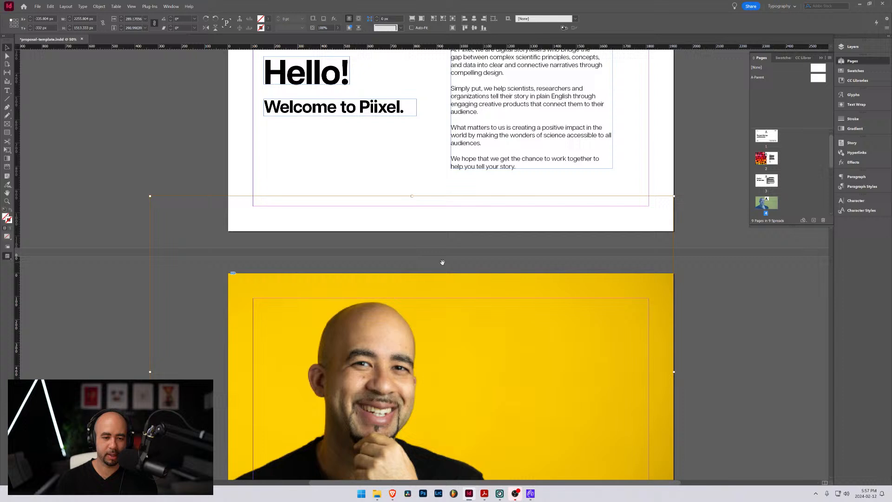
{"action": "left_click", "coordinate": [485, 135]}
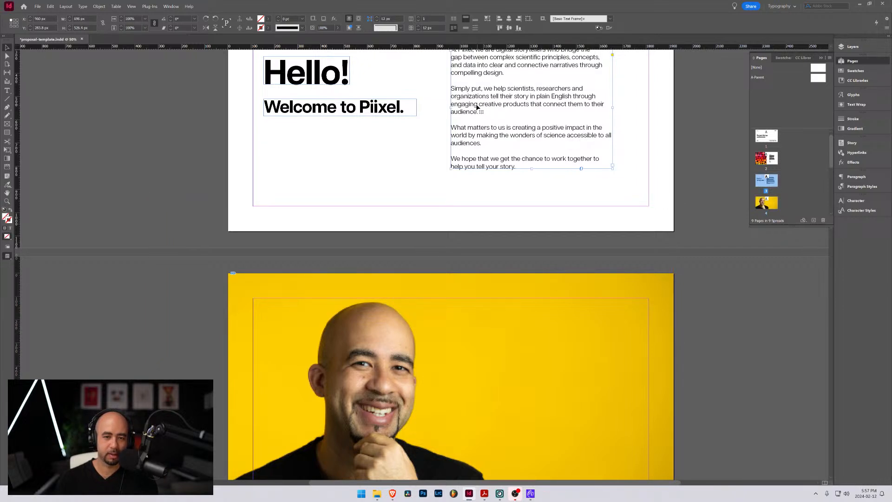
{"action": "left_click_drag", "start_coordinate": [474, 106], "coordinate": [495, 362]}
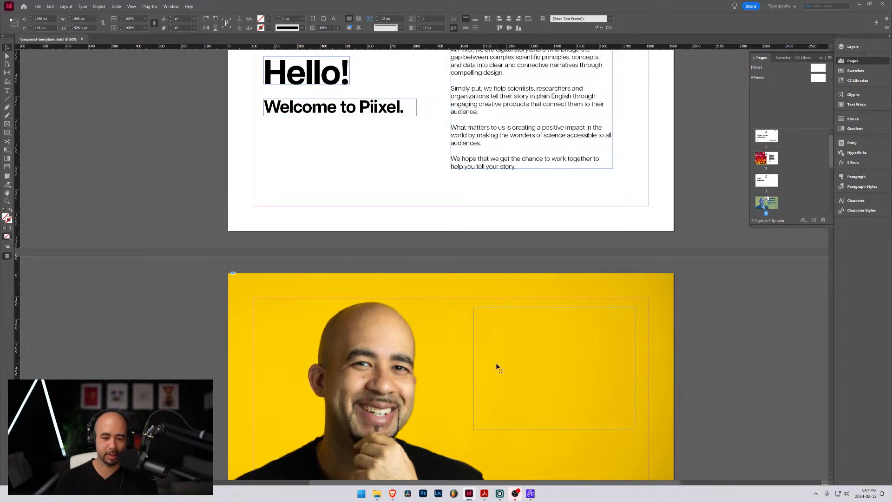
{"action": "scroll", "coordinate": [498, 358], "scroll_direction": "down", "scroll_amount": 3}
{"action": "left_click_drag", "start_coordinate": [503, 270], "coordinate": [505, 283]}
{"action": "scroll", "coordinate": [505, 283], "scroll_direction": "up", "scroll_amount": 5}
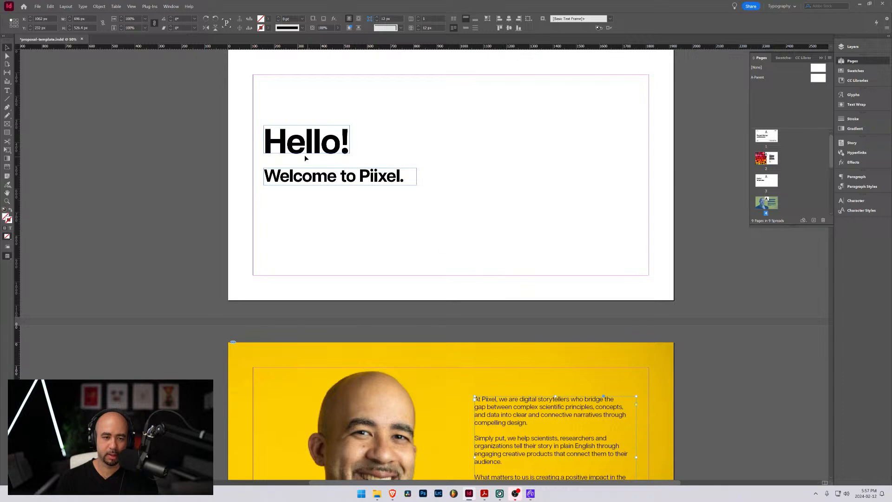
Move the "Welcome to Piixel." heading above the introductory text on the yellow portrait page and reword it to "Hello, welcome to Piixel."
{"action": "left_click", "coordinate": [314, 182]}
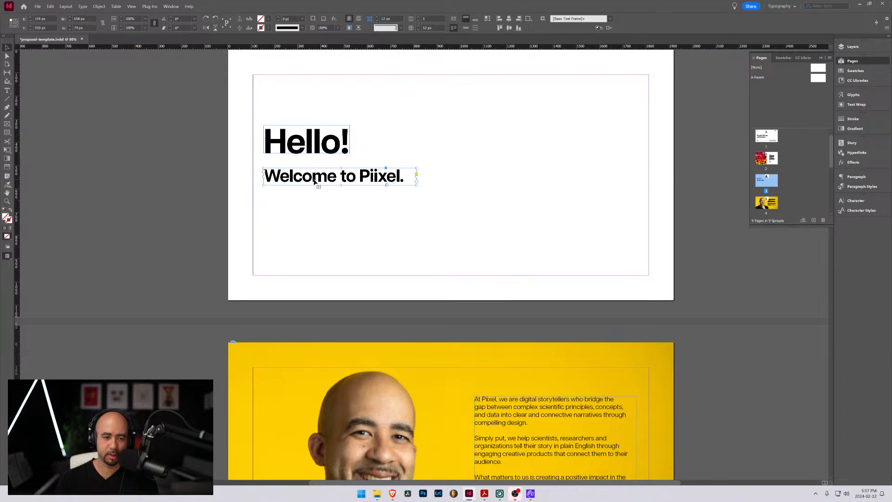
{"action": "left_click_drag", "start_coordinate": [314, 182], "coordinate": [525, 381]}
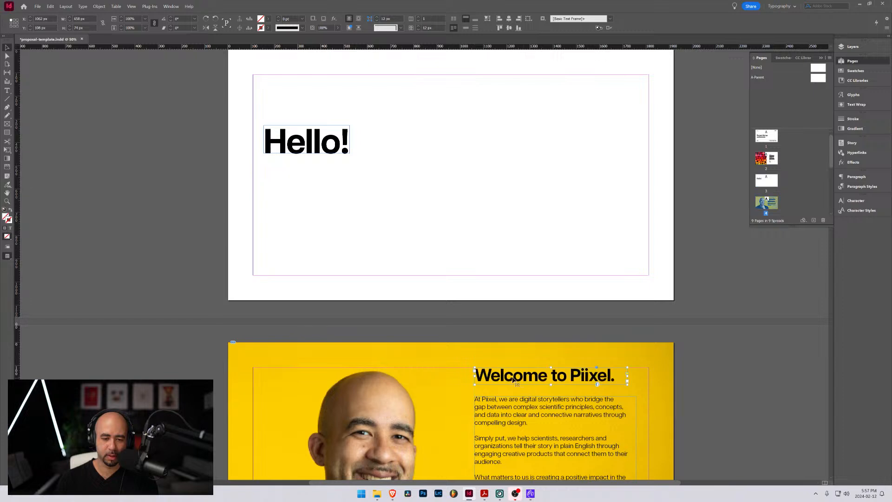
{"action": "double_click", "coordinate": [497, 376]}
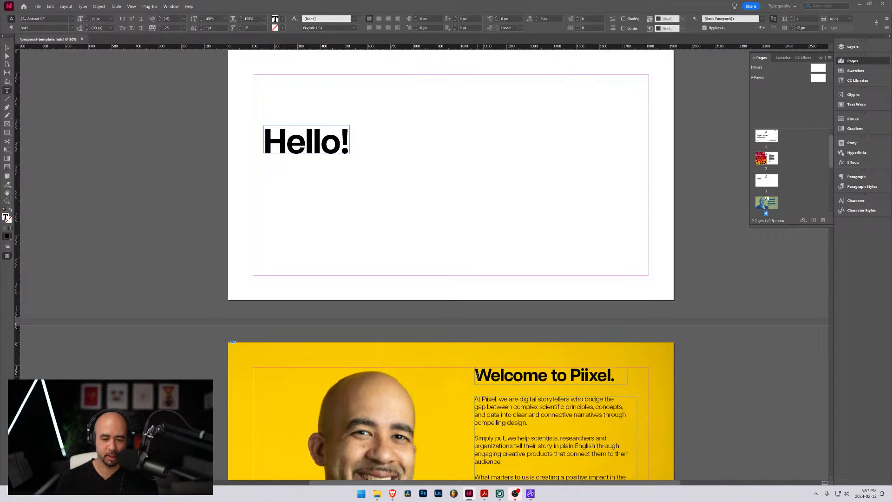
{"action": "type", "text": "Hello,"}
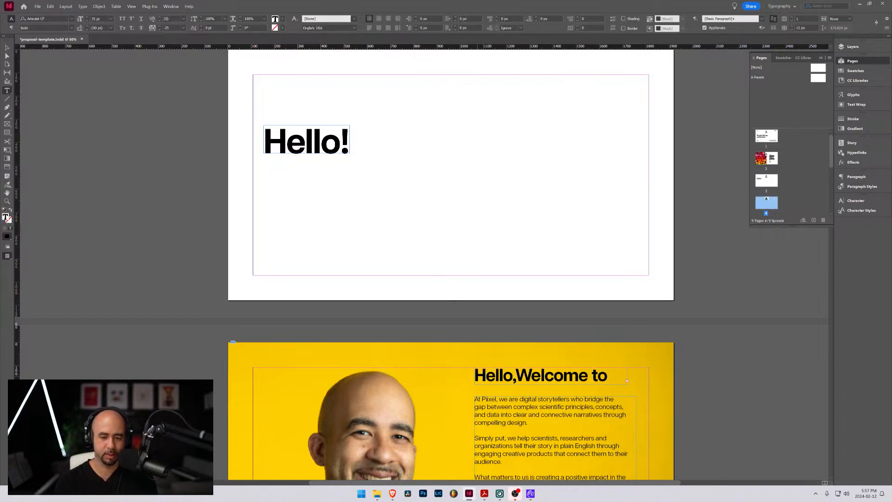
{"action": "key", "text": "shift+Right"}
{"action": "type", "text": "w"}
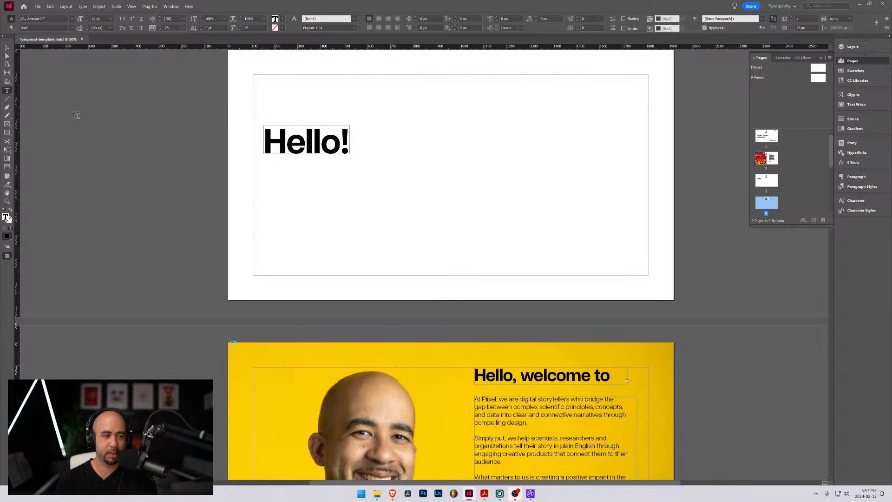
Reduce the font size of the whole welcome heading to 59 pt so it fits on one line in its frame
{"action": "key", "text": "ctrl+a"}
{"action": "left_click", "coordinate": [88, 19]}
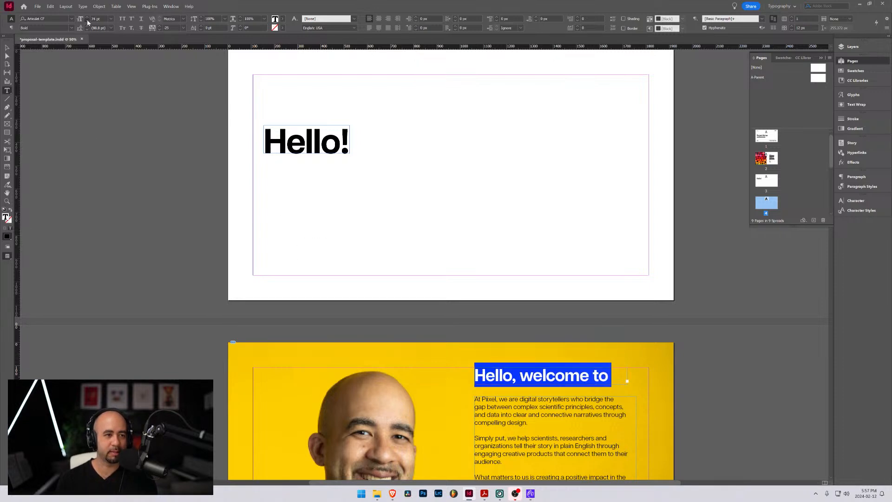
{"action": "left_click", "coordinate": [87, 19]}
{"action": "left_click", "coordinate": [88, 20]}
{"action": "left_click", "coordinate": [88, 19]}
{"action": "left_click", "coordinate": [87, 21]}
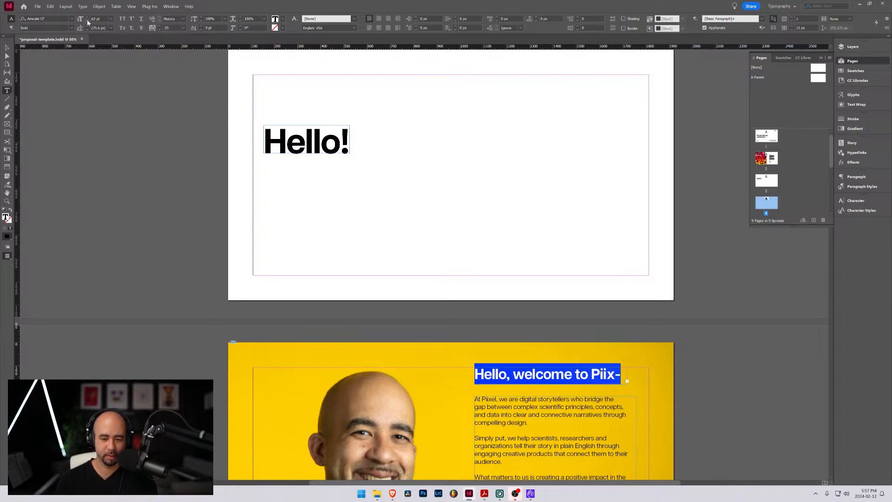
{"action": "left_click", "coordinate": [87, 21]}
{"action": "left_click", "coordinate": [87, 20]}
{"action": "left_click", "coordinate": [88, 20]}
{"action": "left_click", "coordinate": [87, 21]}
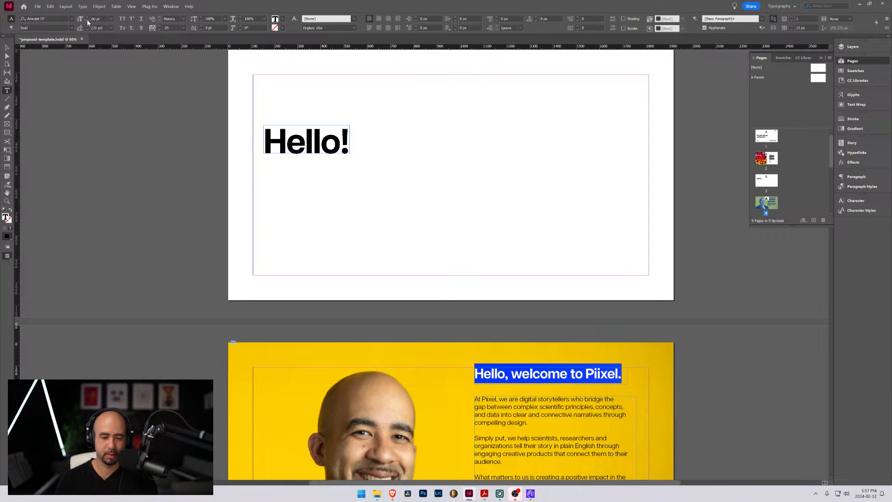
{"action": "left_click", "coordinate": [87, 20]}
Replace the period at the end of the welcome heading with an exclamation mark
{"action": "left_click", "coordinate": [613, 372]}
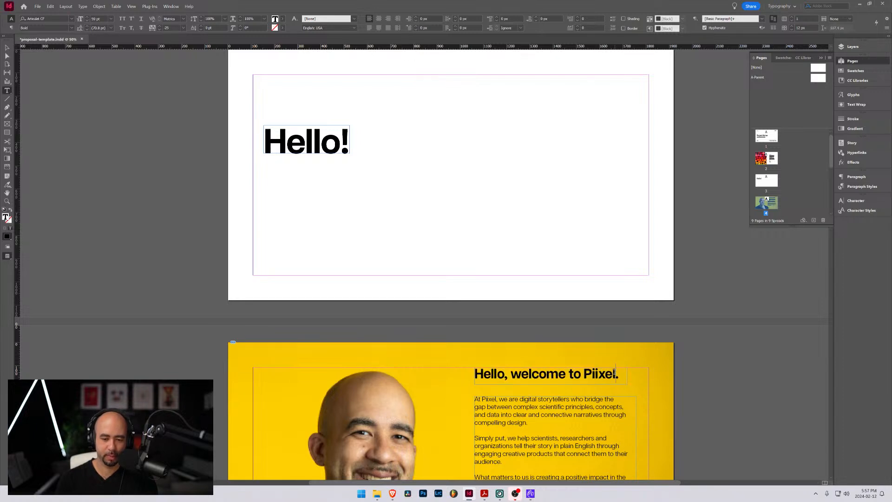
{"action": "key", "text": "BackSpace"}
{"action": "type", "text": "@"}
{"action": "key", "text": "BackSpace"}
{"action": "type", "text": "!"}
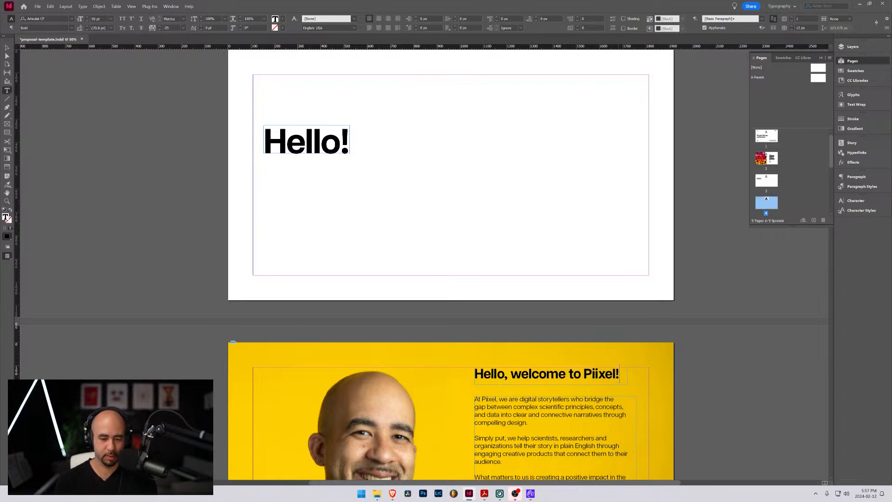
{"action": "key", "text": "Escape"}
Move the welcome heading and introductory text together slightly down and against the page's right margin, and preview the page without guides
{"action": "scroll", "coordinate": [472, 343], "scroll_direction": "down", "scroll_amount": 4}
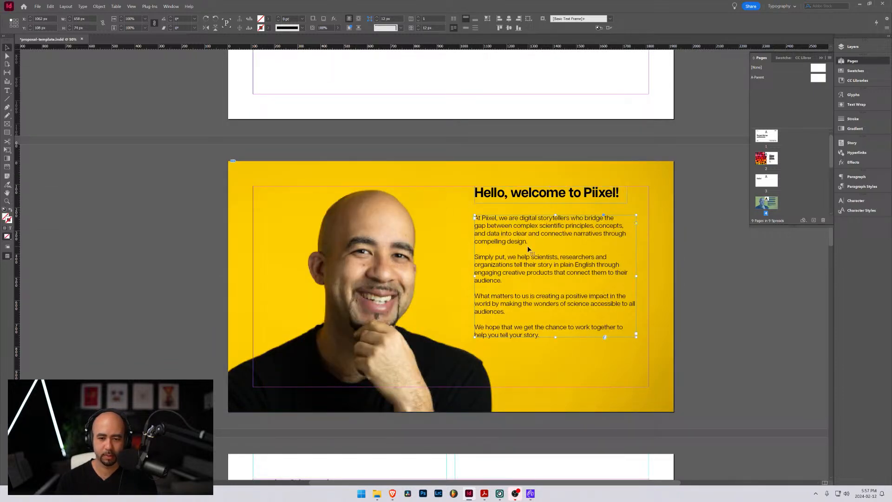
{"action": "left_click", "coordinate": [511, 198], "text": "shift"}
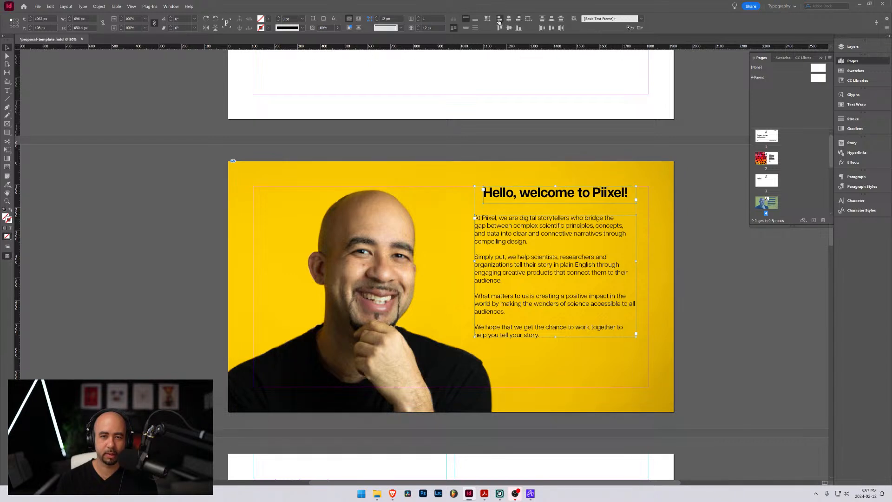
{"action": "mouse_move", "coordinate": [520, 233]}
{"action": "left_mouse_down"}
{"action": "mouse_move", "coordinate": [539, 242]}
{"action": "mouse_move", "coordinate": [530, 241]}
{"action": "left_mouse_up"}
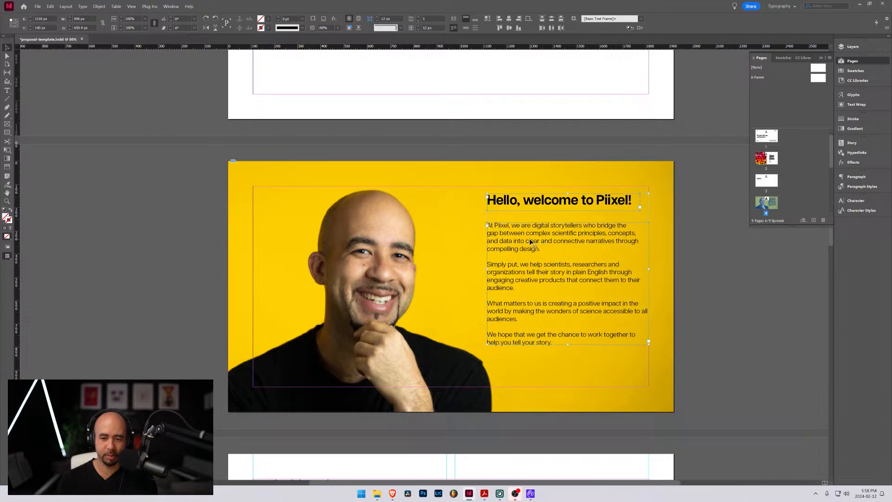
{"action": "left_click", "coordinate": [458, 241]}
{"action": "key", "text": "w"}
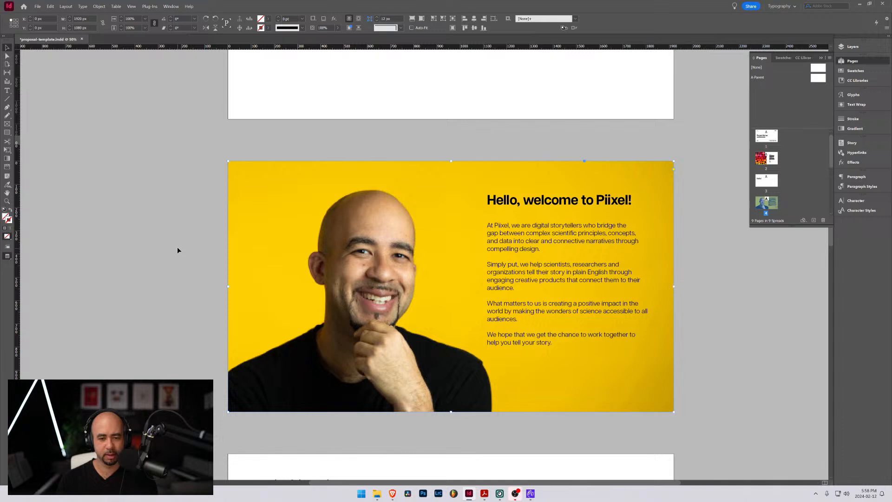
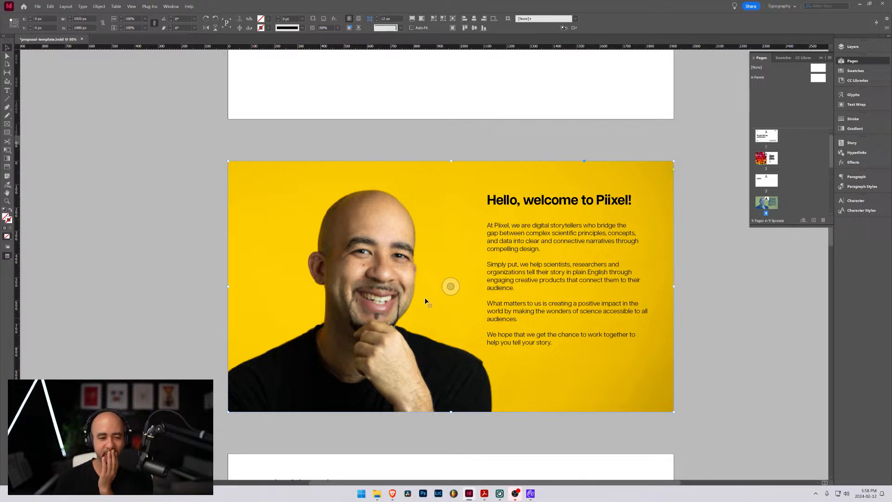
Switch the document from preview to normal view with guides and frames shown, and deselect the portrait image
{"action": "left_click", "coordinate": [451, 286]}
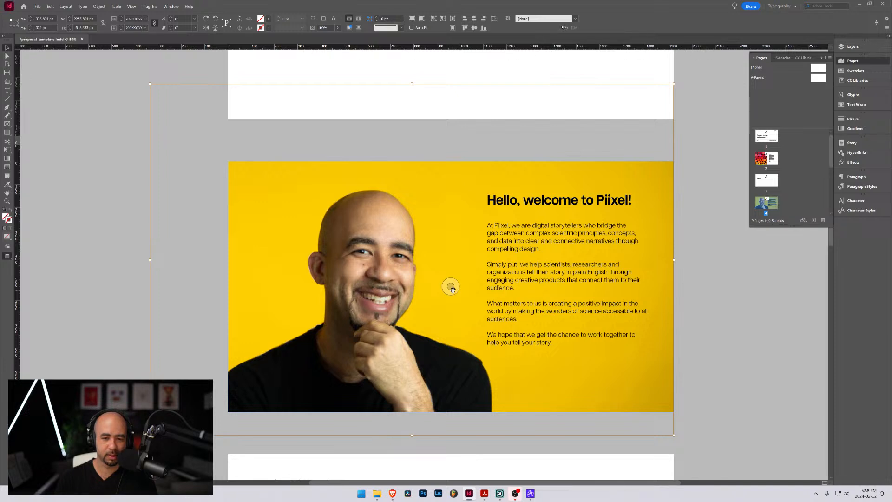
{"action": "key", "text": "w"}
{"action": "left_click", "coordinate": [183, 163]}
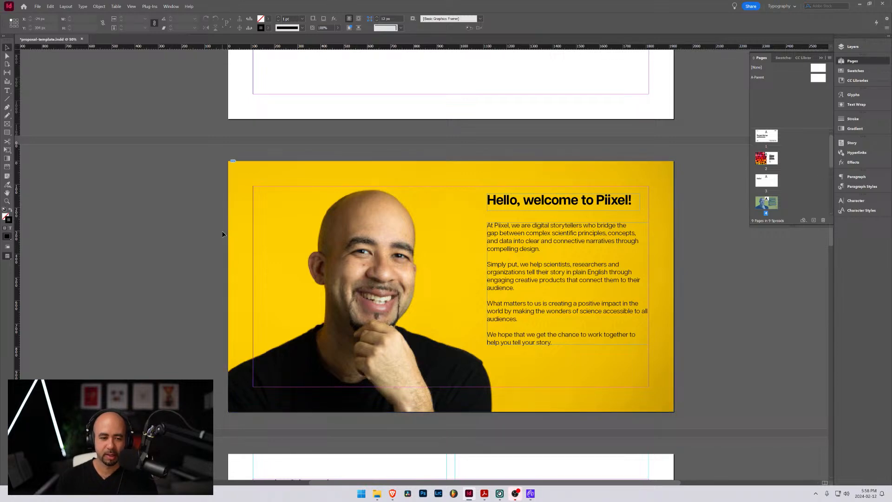
Delete page 3, the page that holds only the "Hello!" text
{"action": "scroll", "coordinate": [202, 243], "scroll_direction": "down", "scroll_amount": 3}
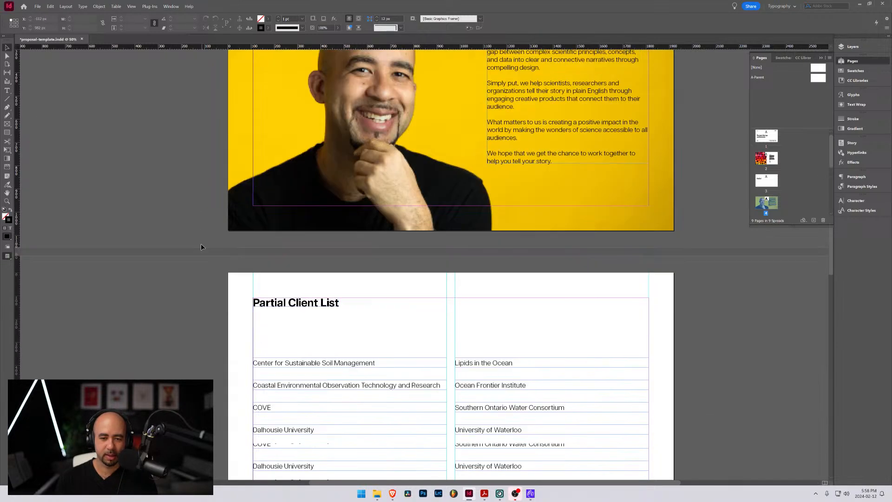
{"action": "scroll", "coordinate": [202, 243], "scroll_direction": "up", "scroll_amount": 8}
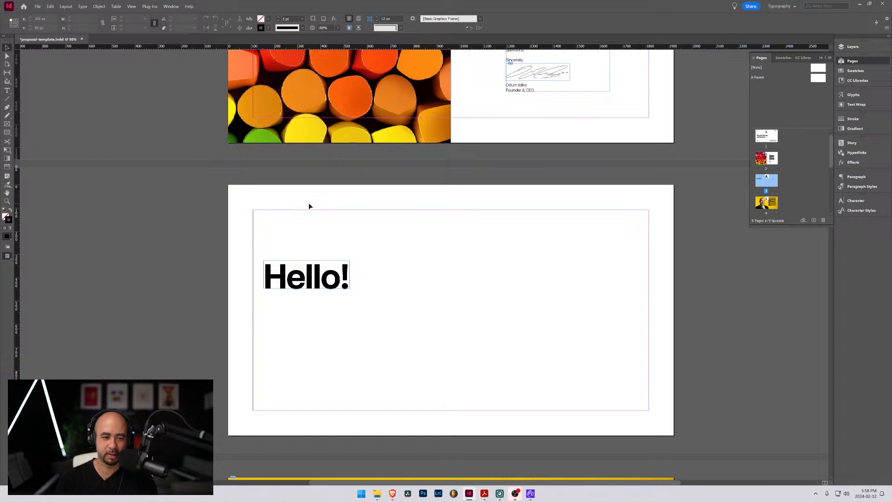
{"action": "right_click", "coordinate": [766, 183]}
{"action": "left_click", "coordinate": [787, 217]}
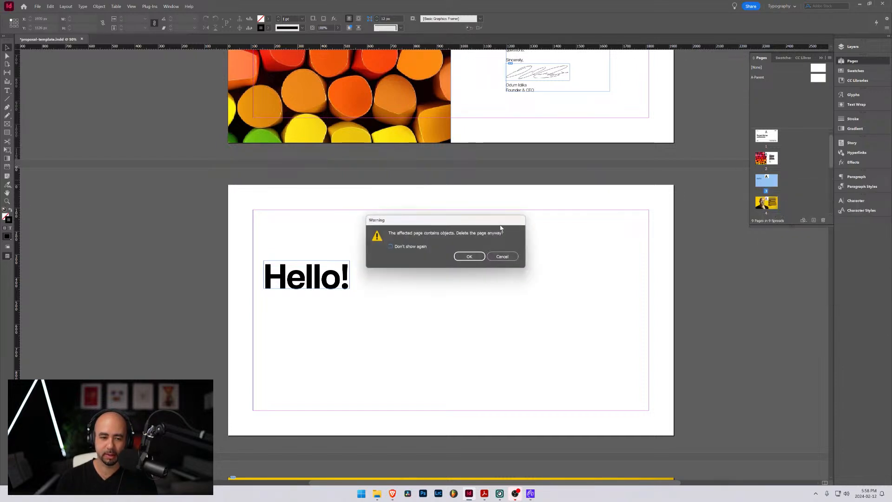
{"action": "left_click", "coordinate": [469, 257]}
Close the gap in "dec k" in the third paragraph of the page 2 letter so it reads "deck"
{"action": "scroll", "coordinate": [250, 218], "scroll_direction": "up", "scroll_amount": 6}
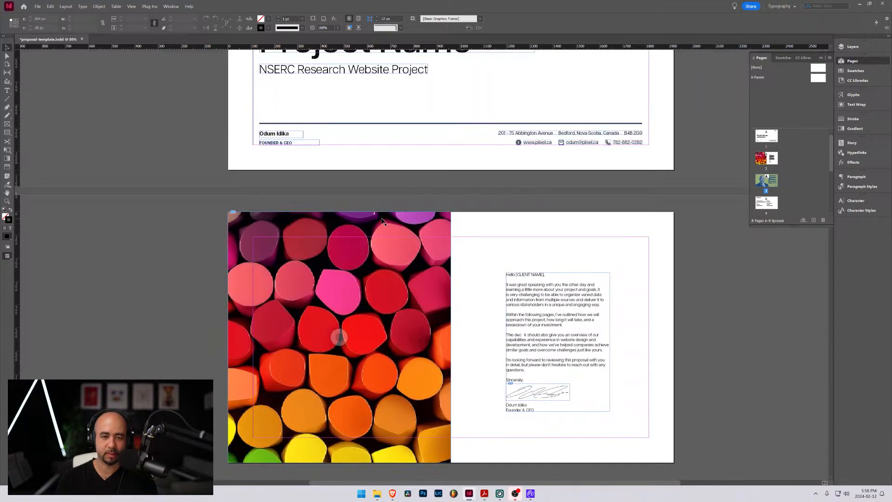
{"action": "scroll", "coordinate": [395, 216], "scroll_direction": "up", "scroll_amount": 2}
{"action": "scroll", "coordinate": [410, 208], "scroll_direction": "down", "scroll_amount": 2}
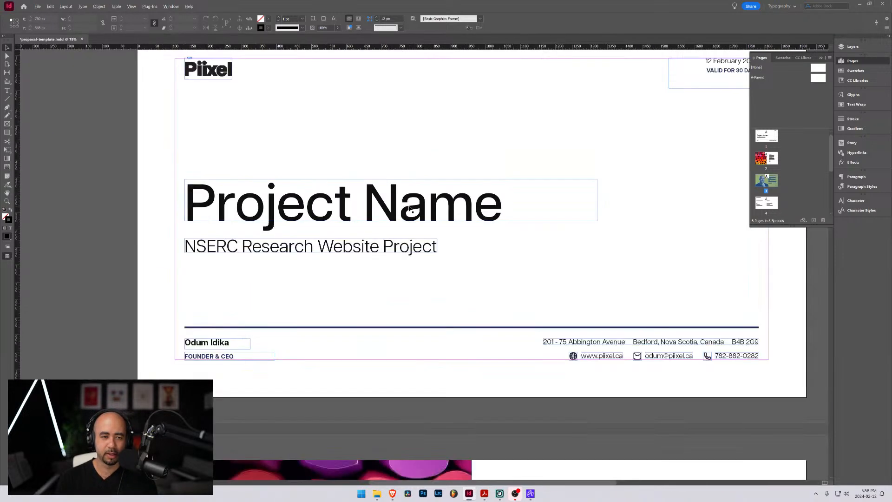
{"action": "scroll", "coordinate": [400, 184], "scroll_direction": "up", "scroll_amount": 1}
{"action": "scroll", "coordinate": [454, 215], "scroll_direction": "down", "scroll_amount": 10}
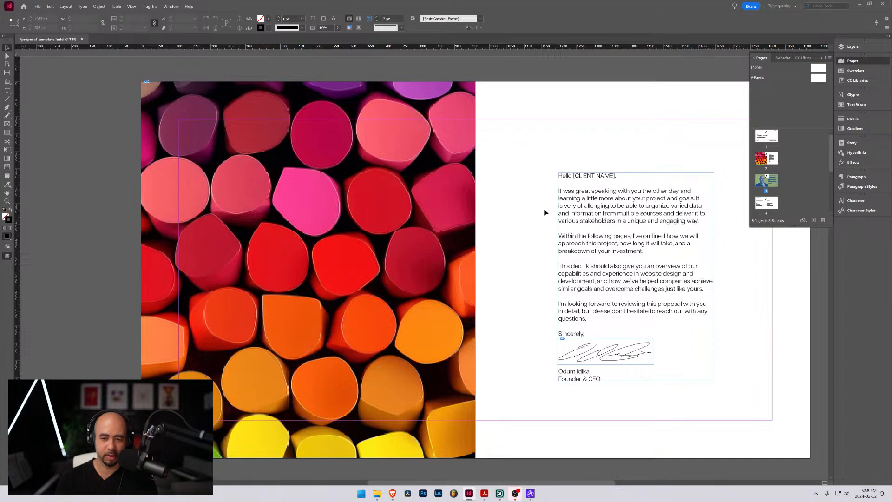
{"action": "left_click", "coordinate": [621, 276]}
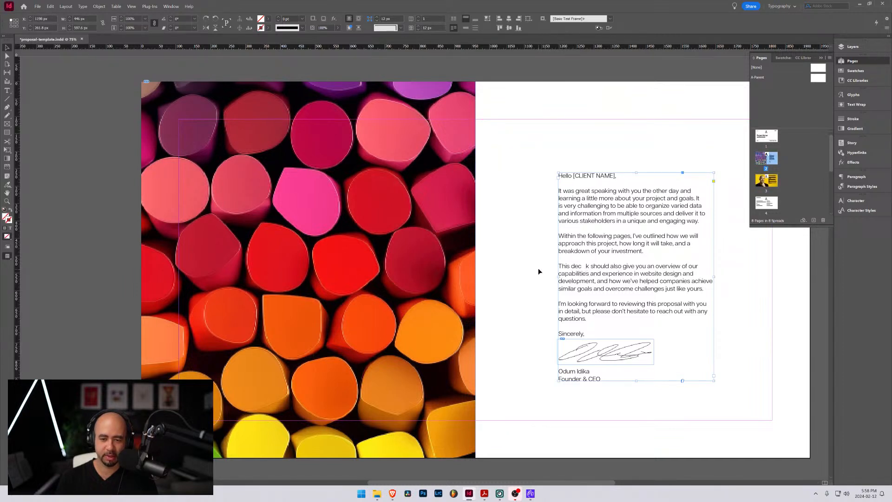
{"action": "double_click", "coordinate": [590, 270]}
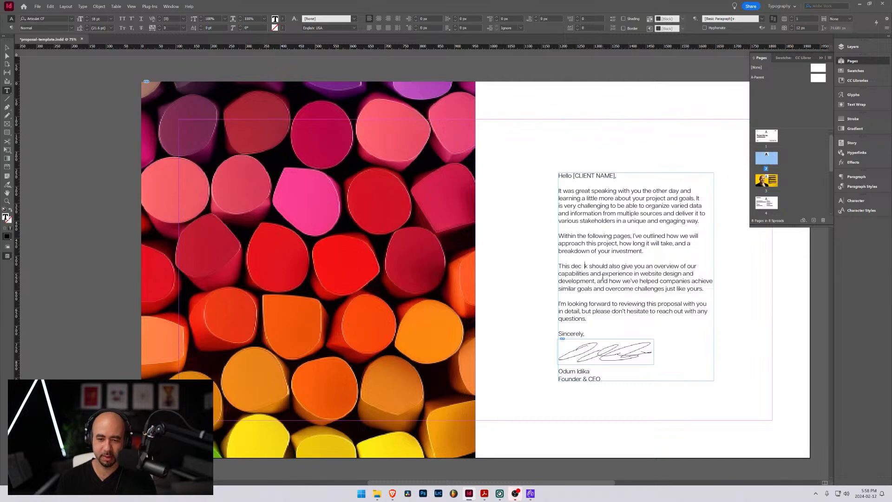
{"action": "key", "text": "Escape"}
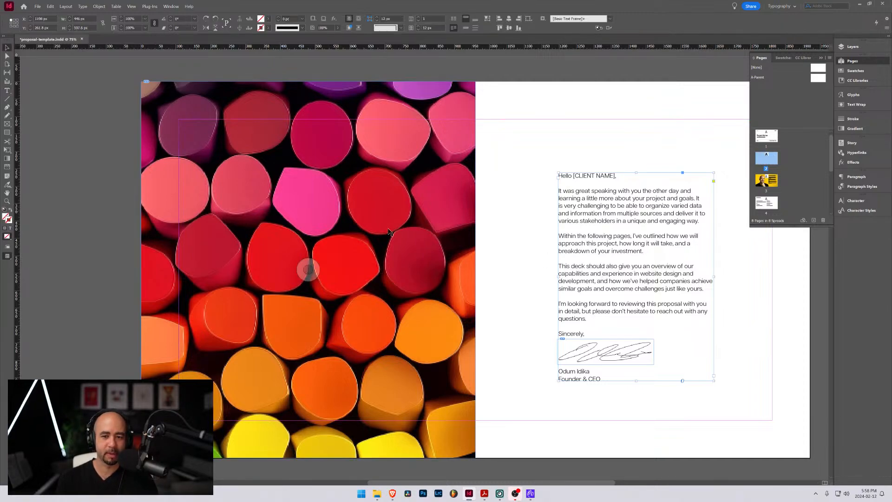
Review the welcome, Partial Client List and Our Capabilities pages, collapsing the page thumbnails and switching to preview display
{"action": "scroll", "coordinate": [466, 251], "scroll_direction": "down", "scroll_amount": 3}
{"action": "scroll", "coordinate": [466, 252], "scroll_direction": "down", "scroll_amount": 13}
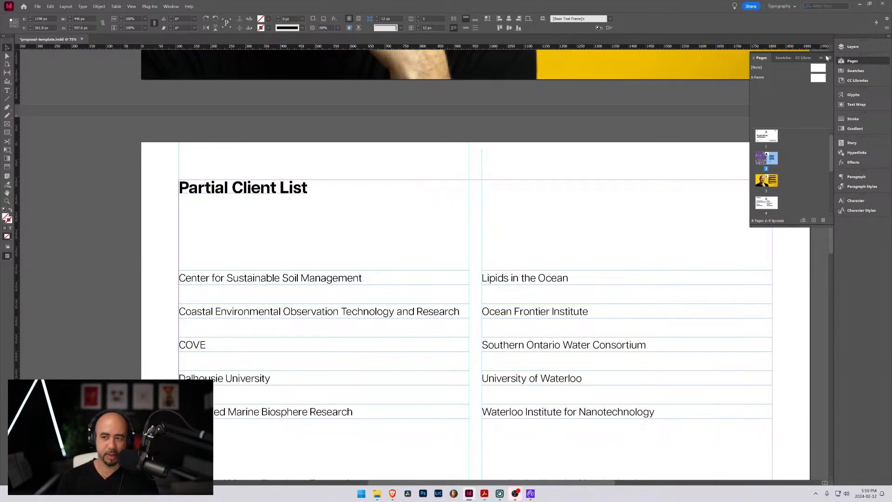
{"action": "left_click", "coordinate": [826, 57]}
{"action": "scroll", "coordinate": [509, 171], "scroll_direction": "down", "scroll_amount": 2}
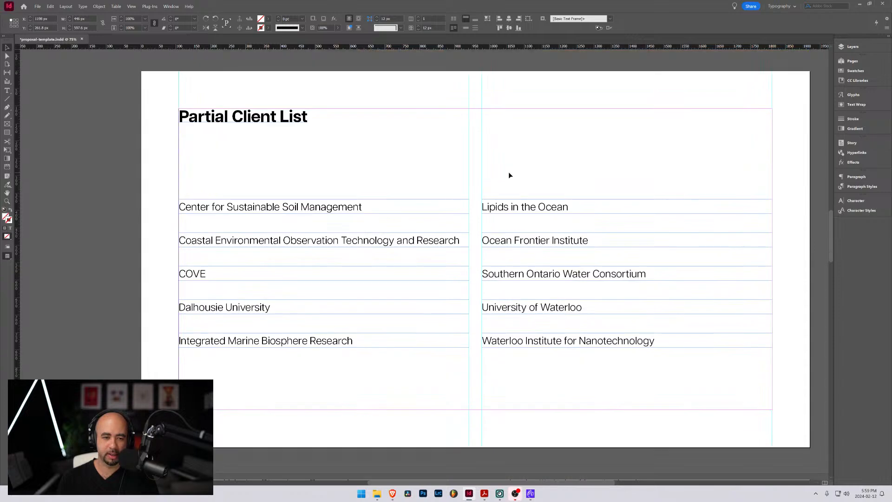
{"action": "key", "text": "w"}
{"action": "scroll", "coordinate": [278, 194], "scroll_direction": "down", "scroll_amount": 10}
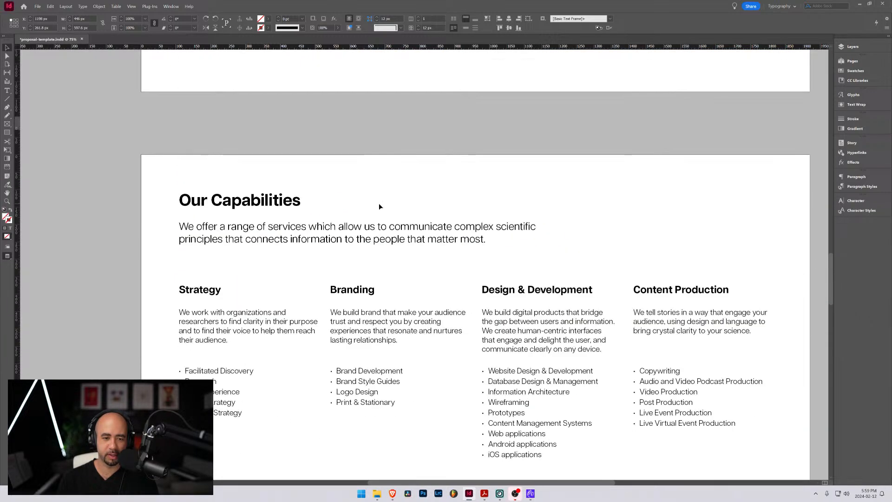
{"action": "scroll", "coordinate": [430, 205], "scroll_direction": "up", "scroll_amount": 1}
{"action": "scroll", "coordinate": [430, 205], "scroll_direction": "left", "scroll_amount": 1}
{"action": "left_click_drag", "start_coordinate": [430, 205], "coordinate": [439, 197]}
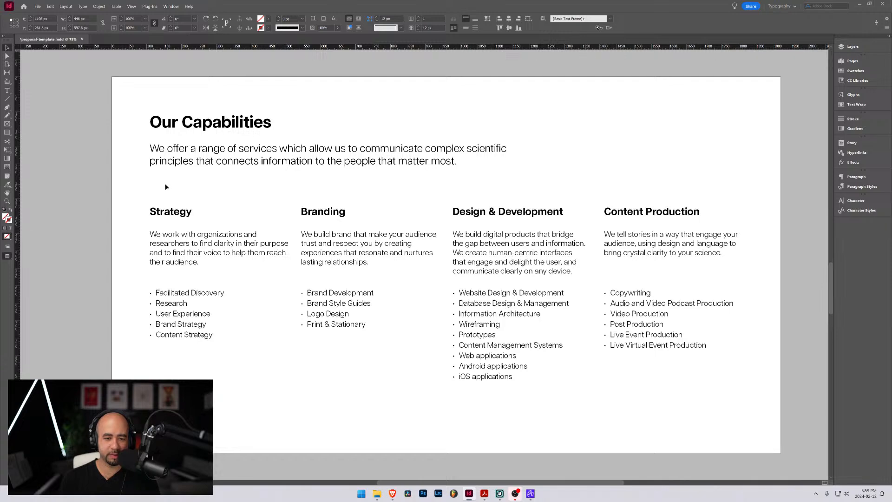
Read through the Discovery Phase, Design and Development Phase and Timeline pages in preview display
{"action": "scroll", "coordinate": [255, 235], "scroll_direction": "down", "scroll_amount": 10}
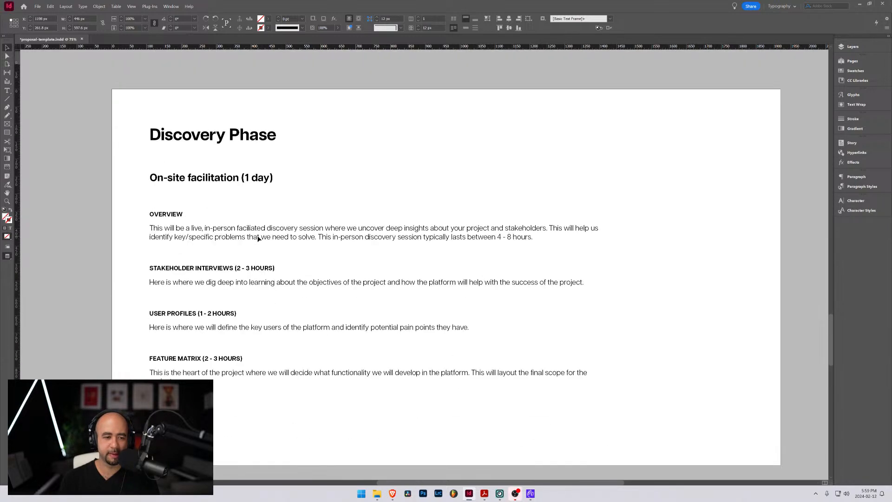
{"action": "scroll", "coordinate": [258, 238], "scroll_direction": "down", "scroll_amount": 2}
{"action": "scroll", "coordinate": [255, 235], "scroll_direction": "up", "scroll_amount": 2}
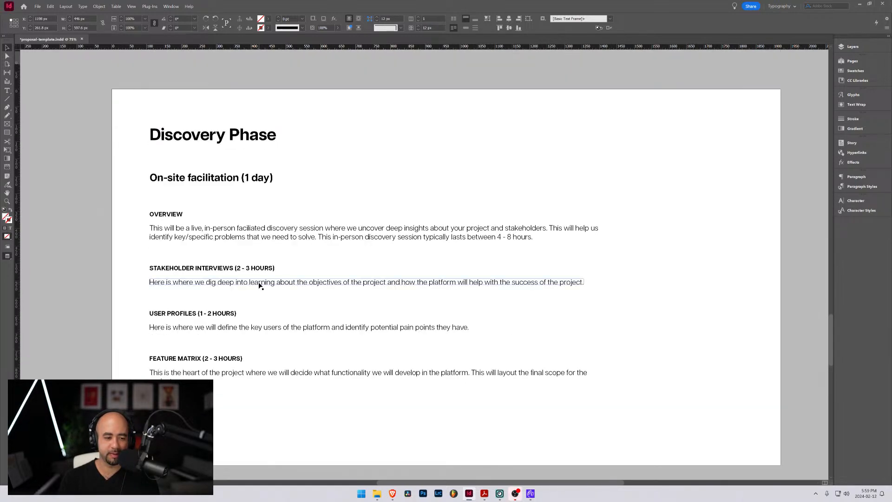
{"action": "scroll", "coordinate": [259, 284], "scroll_direction": "down", "scroll_amount": 1}
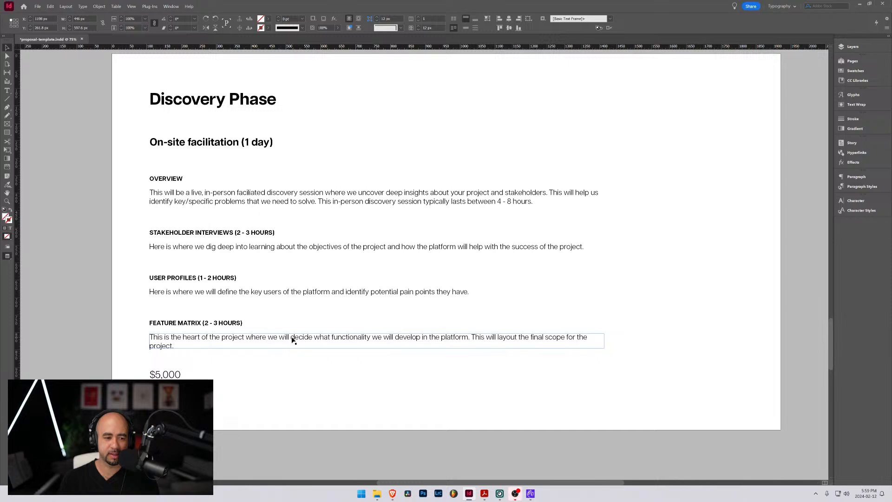
{"action": "scroll", "coordinate": [292, 340], "scroll_direction": "down", "scroll_amount": 10}
{"action": "scroll", "coordinate": [280, 326], "scroll_direction": "down", "scroll_amount": 1}
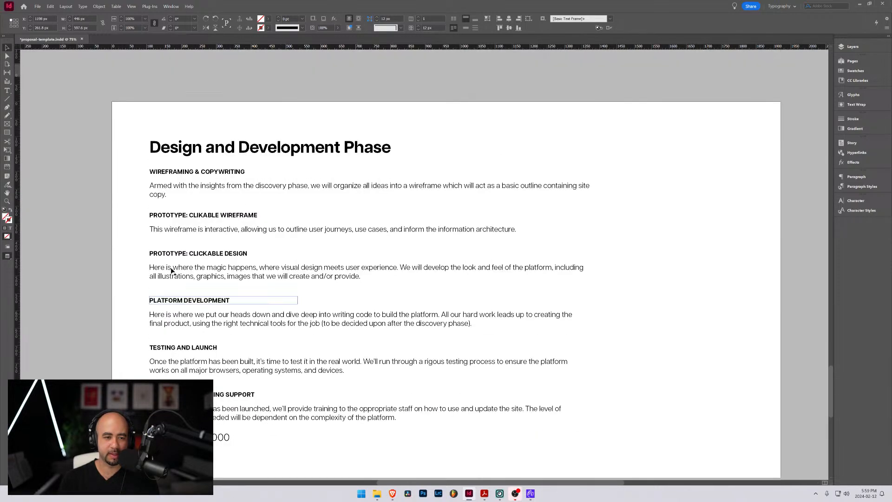
{"action": "scroll", "coordinate": [172, 271], "scroll_direction": "down", "scroll_amount": 1}
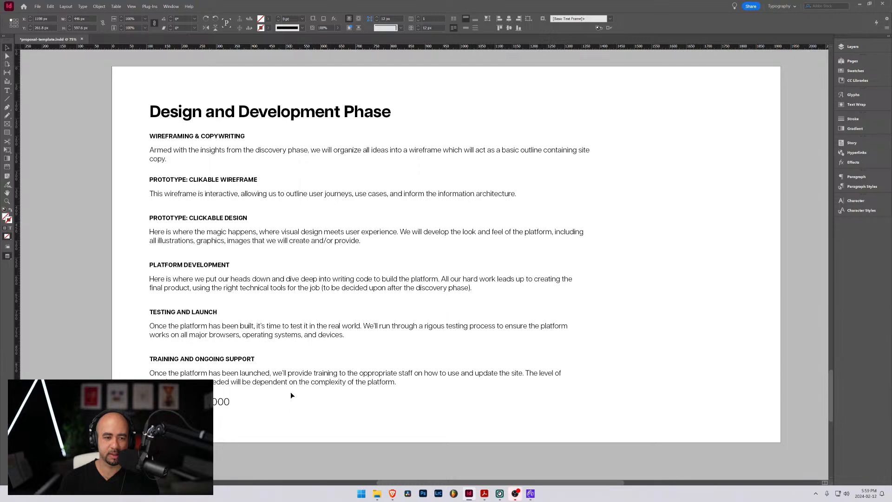
{"action": "scroll", "coordinate": [290, 391], "scroll_direction": "down", "scroll_amount": 12}
{"action": "scroll", "coordinate": [291, 383], "scroll_direction": "down", "scroll_amount": 1}
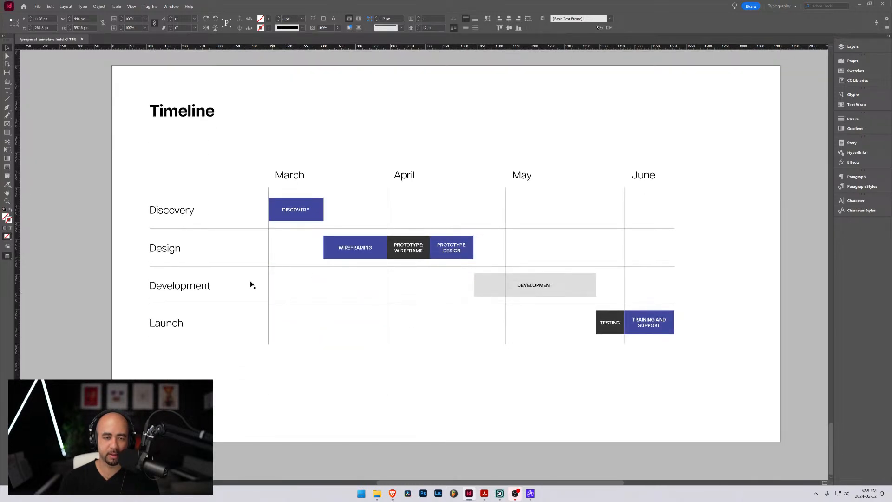
Return to normal view with guides on the Timeline page and show the thumbnails of the document's last pages
{"action": "key", "text": "w"}
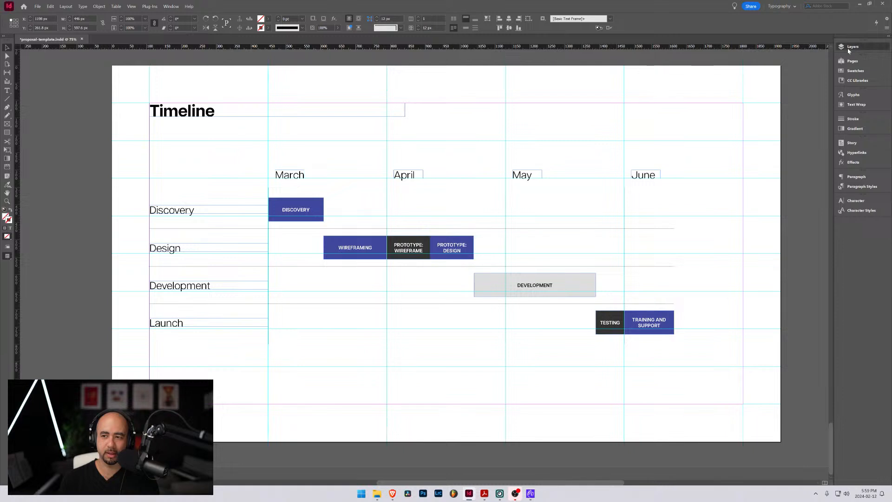
{"action": "left_click", "coordinate": [849, 49]}
{"action": "left_click", "coordinate": [841, 63]}
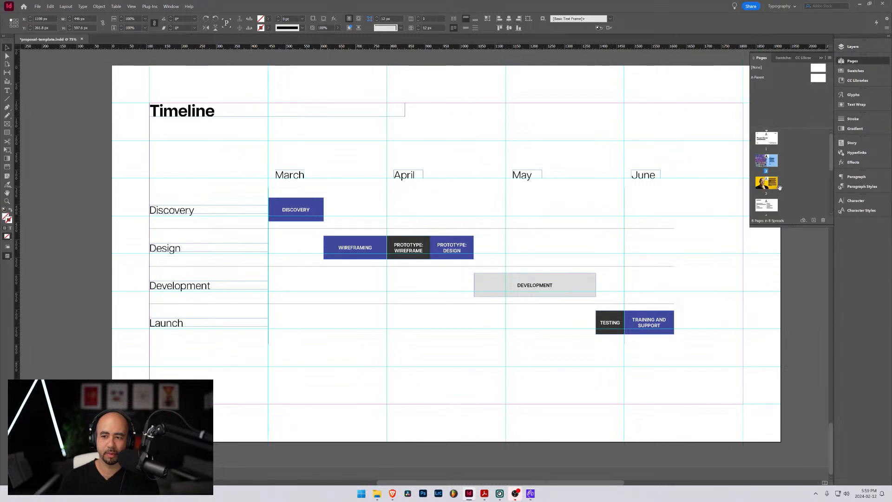
{"action": "scroll", "coordinate": [780, 186], "scroll_direction": "down", "scroll_amount": 4}
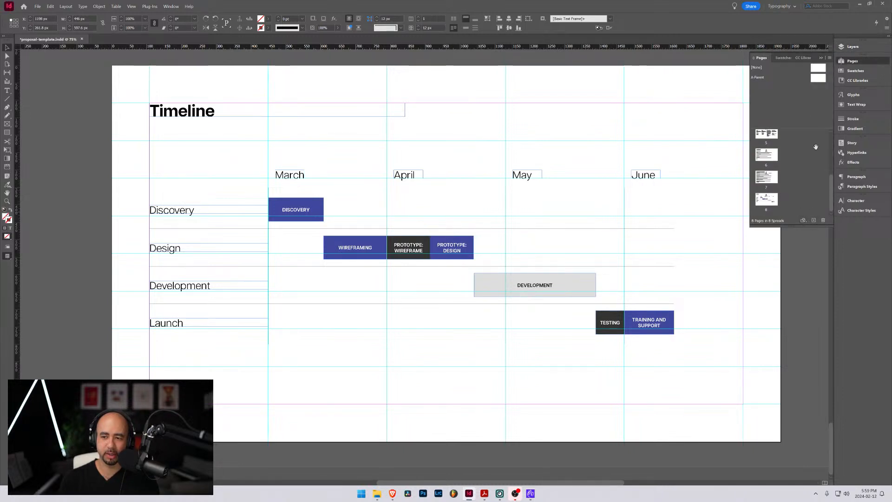
{"action": "left_click", "coordinate": [813, 221]}
{"action": "scroll", "coordinate": [771, 198], "scroll_direction": "down", "scroll_amount": 5}
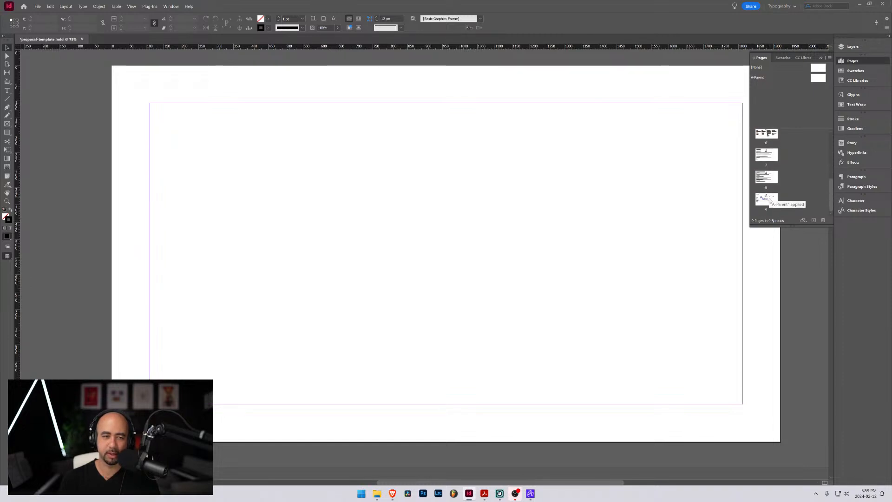
{"action": "scroll", "coordinate": [769, 199], "scroll_direction": "up", "scroll_amount": 4}
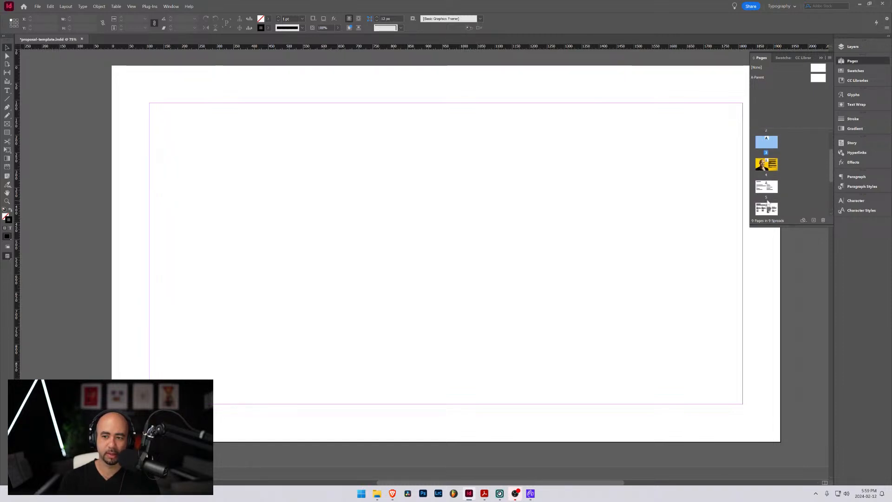
{"action": "key", "text": "ctrl+z"}
Add a blank page after the Timeline page at the end of the document
{"action": "scroll", "coordinate": [766, 195], "scroll_direction": "down", "scroll_amount": 3}
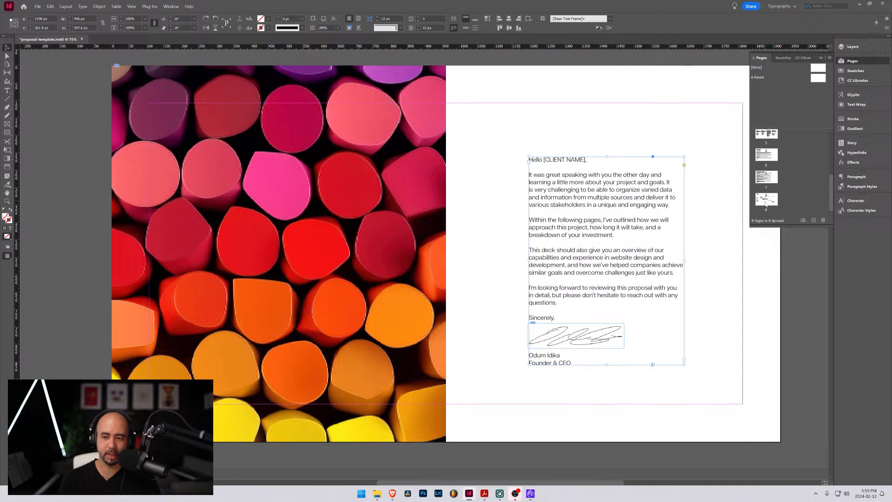
{"action": "left_click", "coordinate": [814, 220]}
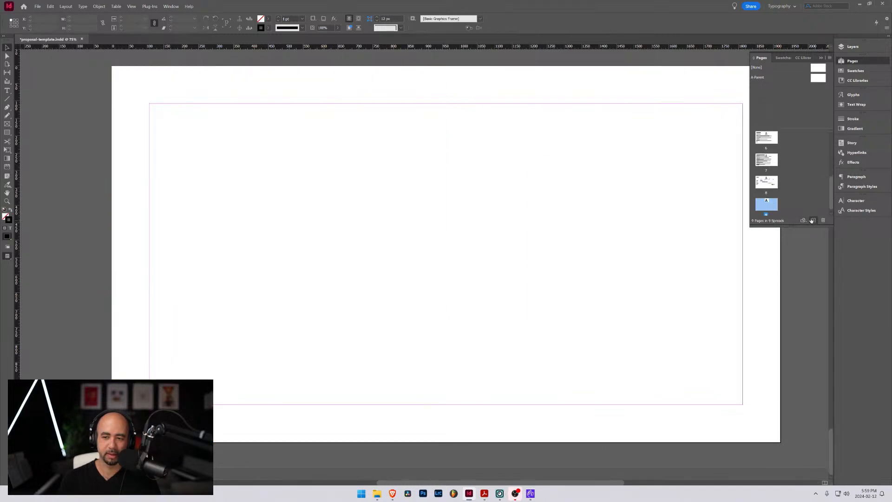
{"action": "scroll", "coordinate": [411, 191], "scroll_direction": "down", "scroll_amount": 4}
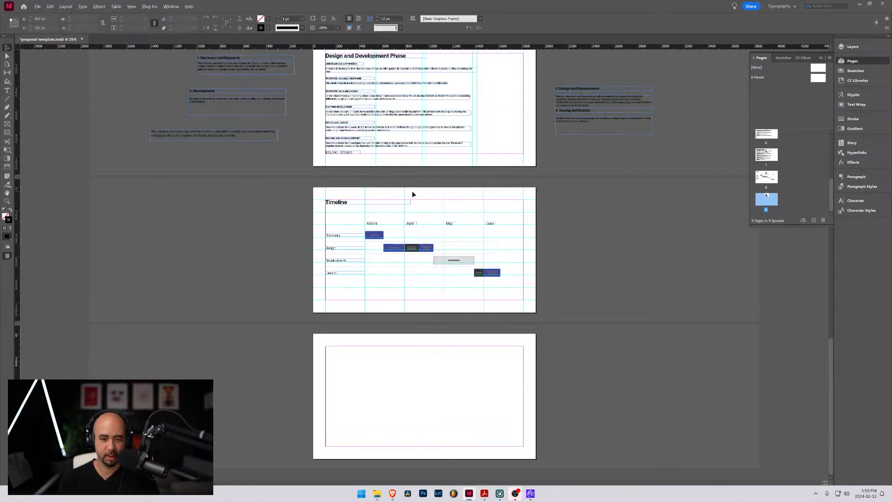
{"action": "scroll", "coordinate": [405, 261], "scroll_direction": "up", "scroll_amount": 2}
{"action": "scroll", "coordinate": [497, 278], "scroll_direction": "down", "scroll_amount": 5}
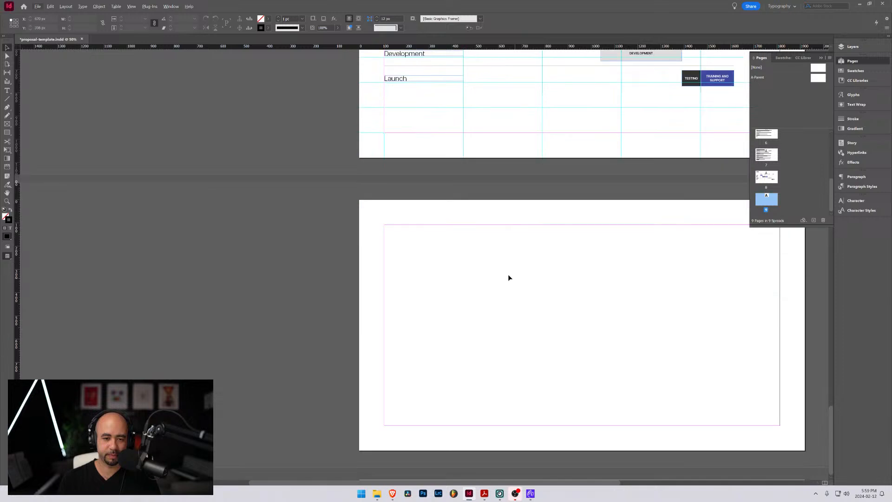
Create a wide text frame around the middle of the blank last page and enter "Thank you" in it
{"action": "left_click", "coordinate": [7, 90]}
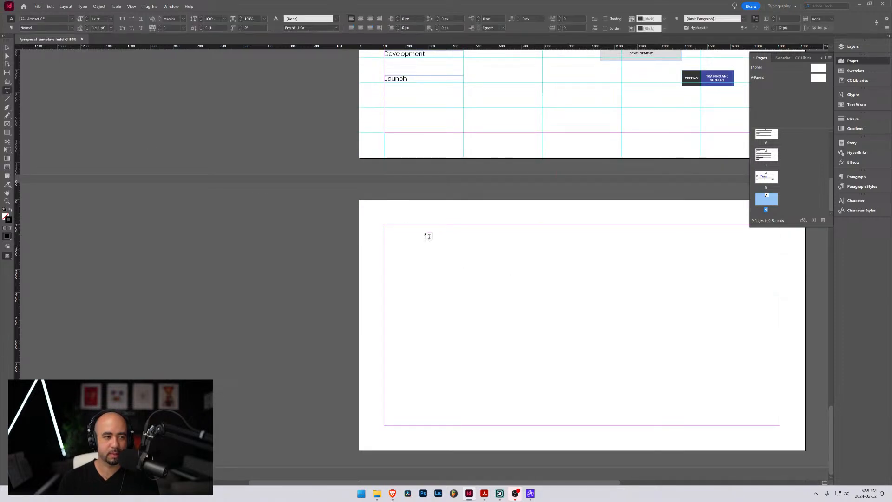
{"action": "left_click_drag", "start_coordinate": [499, 282], "coordinate": [700, 344]}
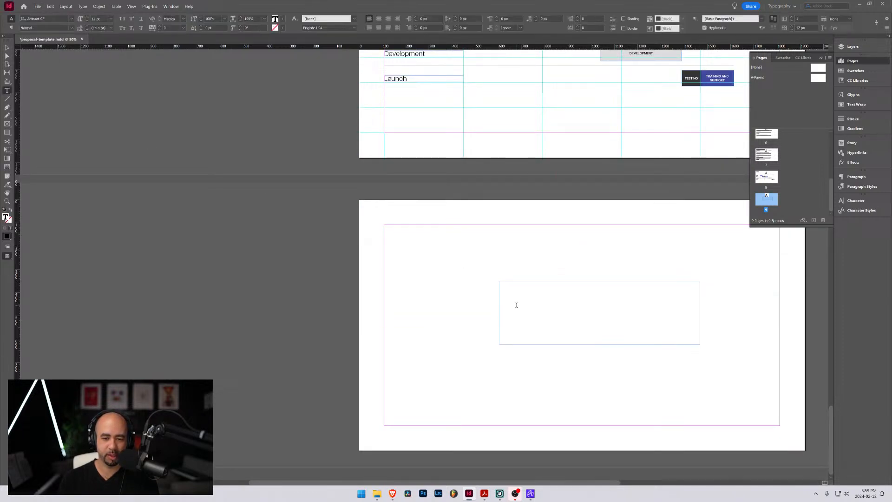
{"action": "type", "text": "Thank you!"}
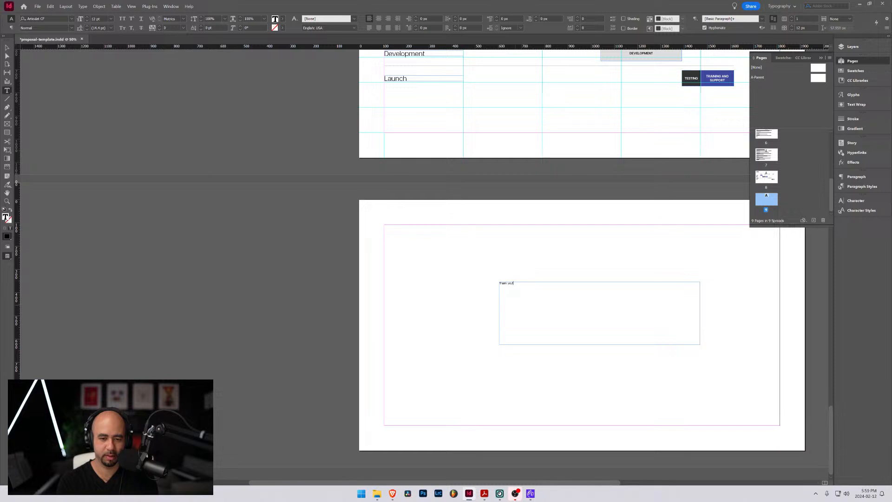
Set the whole "Thank you!" text on the last page to 150 pt in the Bold style
{"action": "key", "text": "ctrl+a"}
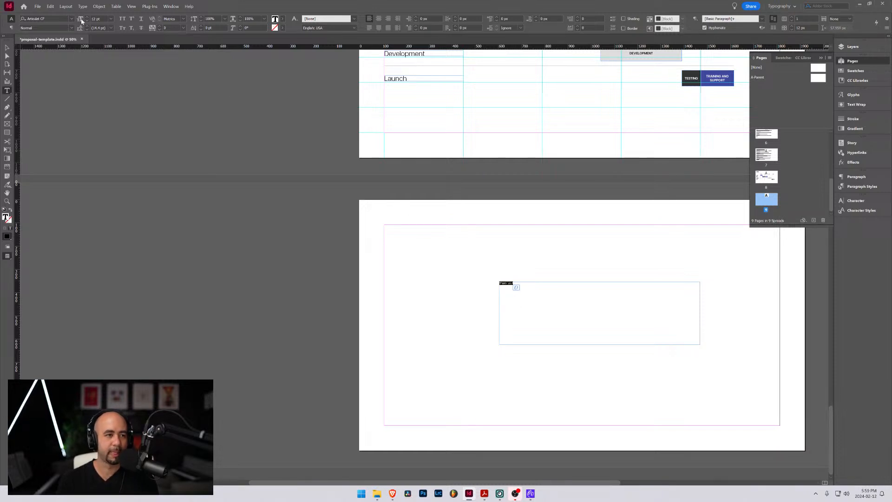
{"action": "left_click", "coordinate": [95, 19]}
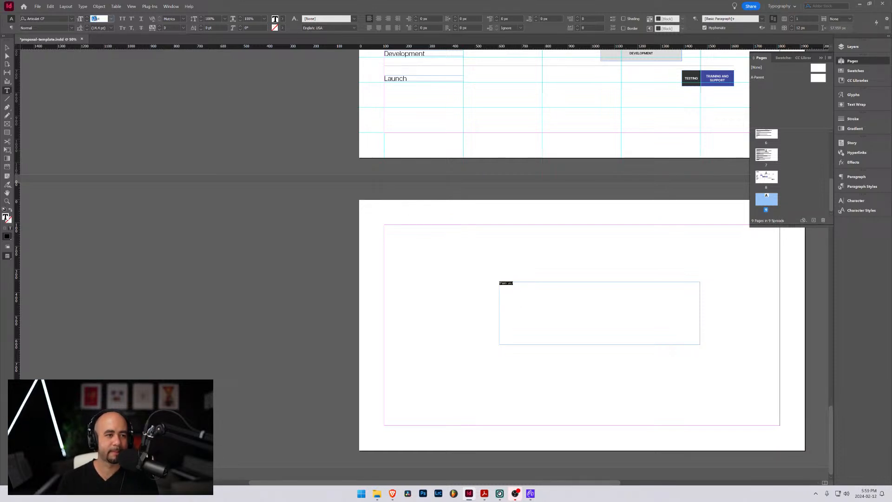
{"action": "type", "text": "150"}
{"action": "key", "text": "Return"}
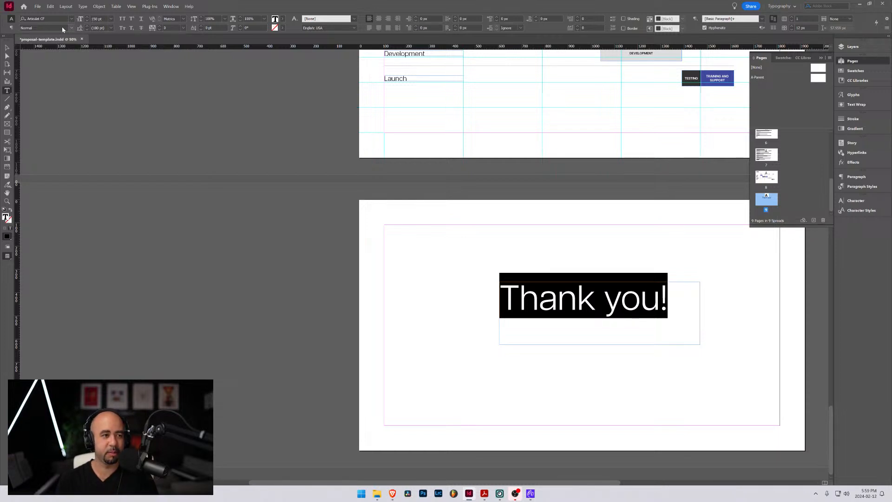
{"action": "left_click", "coordinate": [71, 29]}
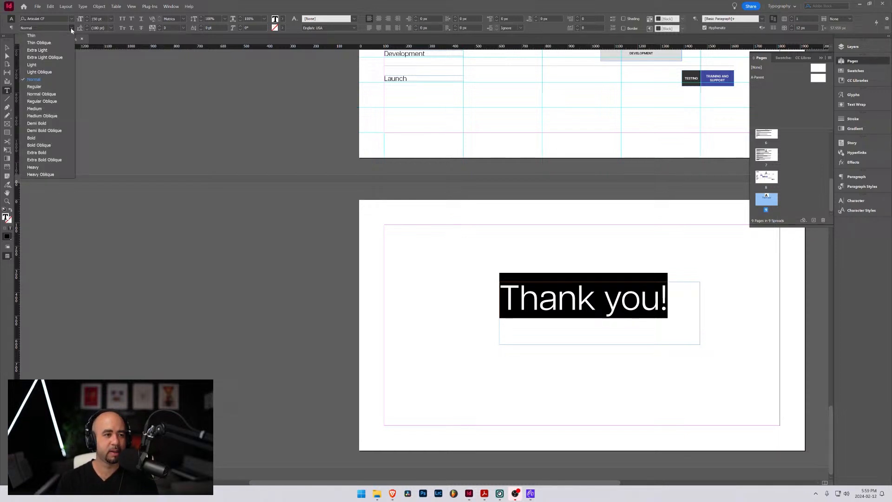
{"action": "left_click", "coordinate": [43, 139]}
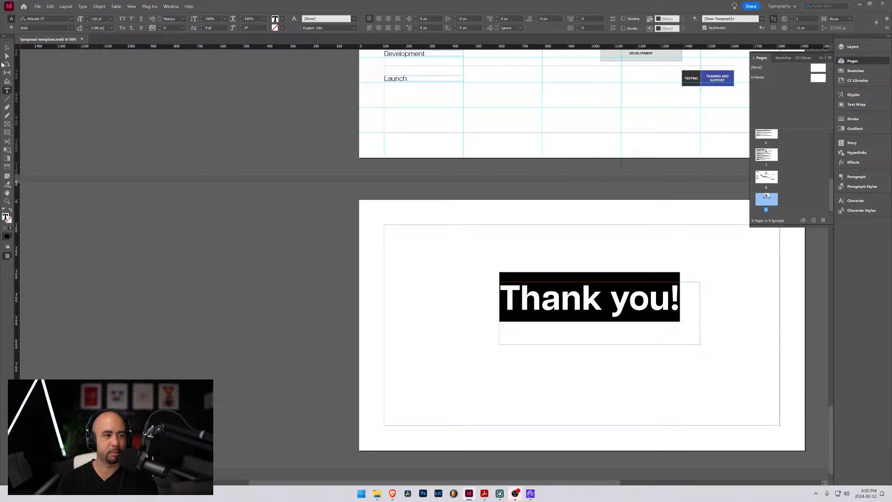
Select the "Thank you!" line again and tighten its tracking to -25
{"action": "left_click", "coordinate": [7, 47]}
{"action": "triple_click", "coordinate": [585, 312]}
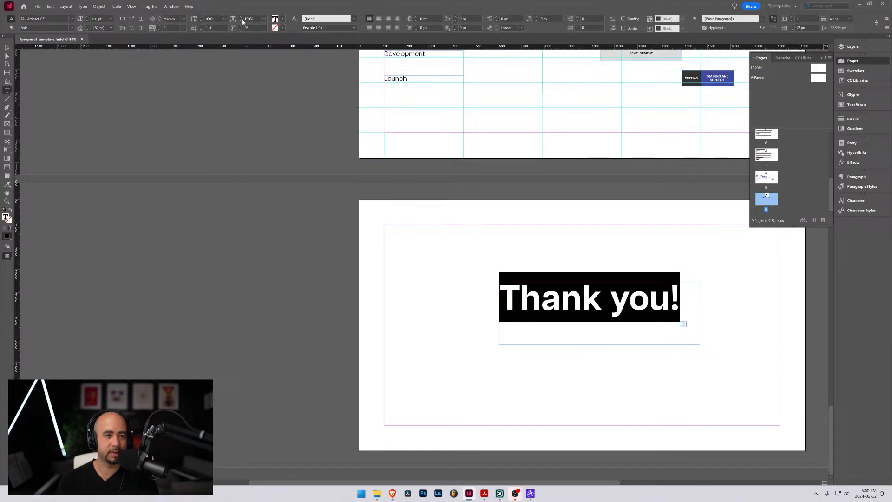
{"action": "left_click", "coordinate": [183, 28]}
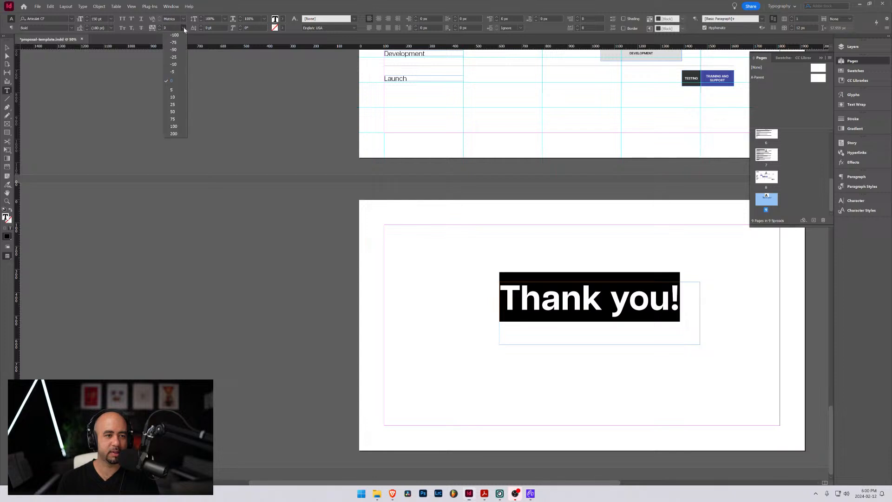
{"action": "left_click", "coordinate": [178, 57]}
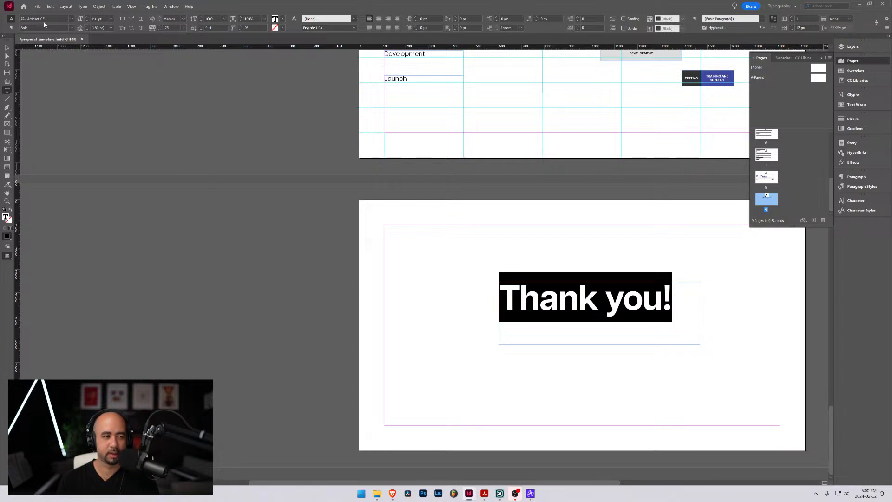
Fit the "Thank you!" frame to its text, align the text to the frame's vertical centre and move it to the middle of the page
{"action": "left_click", "coordinate": [8, 48]}
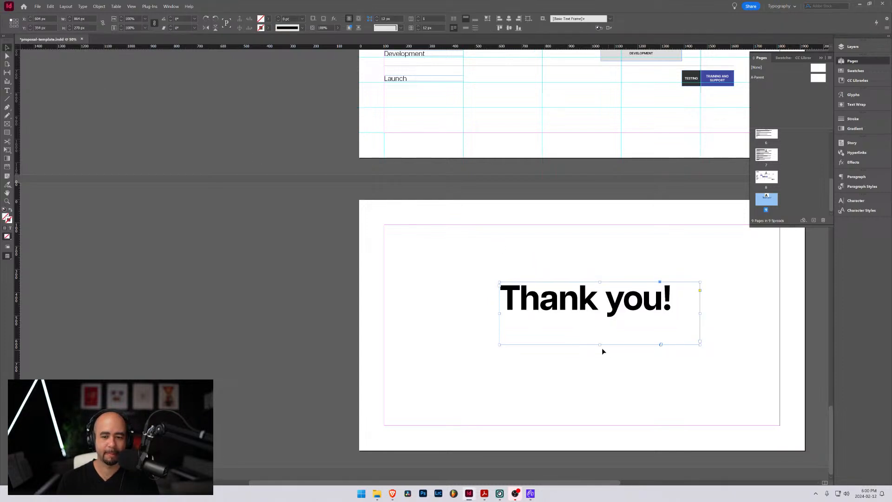
{"action": "left_click_drag", "start_coordinate": [598, 344], "coordinate": [597, 324]}
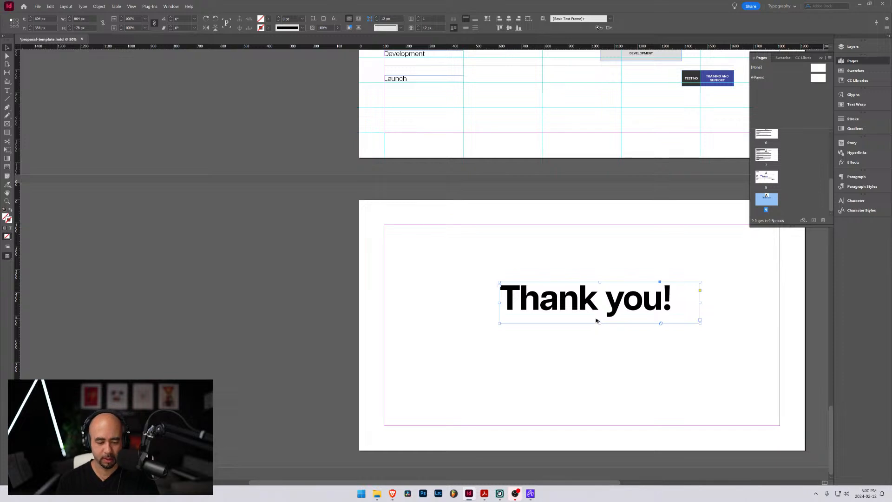
{"action": "key", "text": "ctrl+alt+c"}
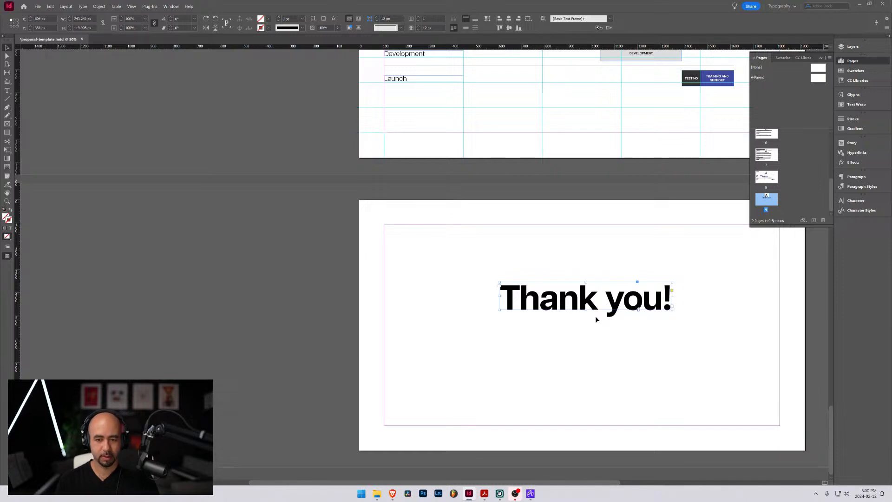
{"action": "left_click", "coordinate": [465, 30]}
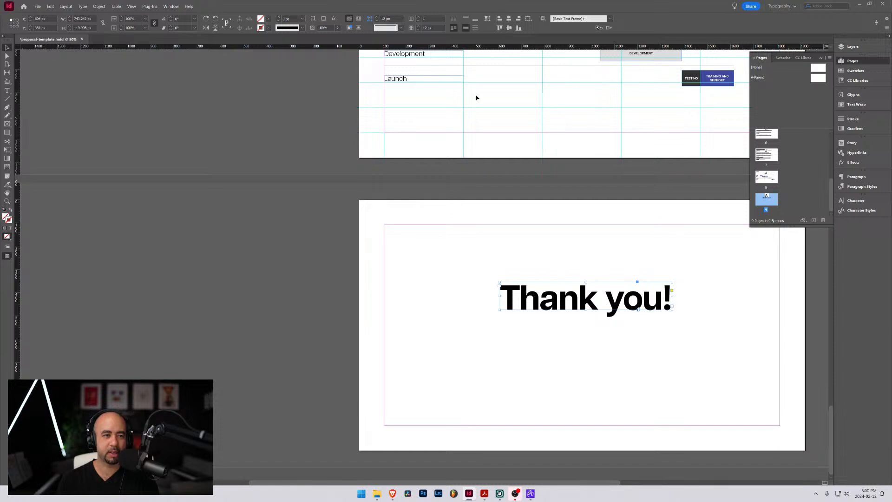
{"action": "left_click_drag", "start_coordinate": [556, 296], "coordinate": [553, 327]}
{"action": "left_click", "coordinate": [504, 274]}
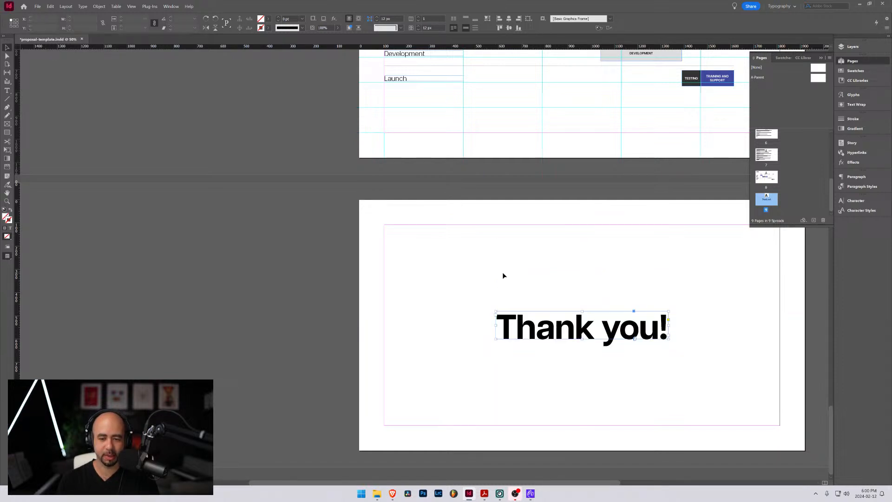
Check the closing page in preview display, return to normal view with guides and collapse the page thumbnails
{"action": "key", "text": "w"}
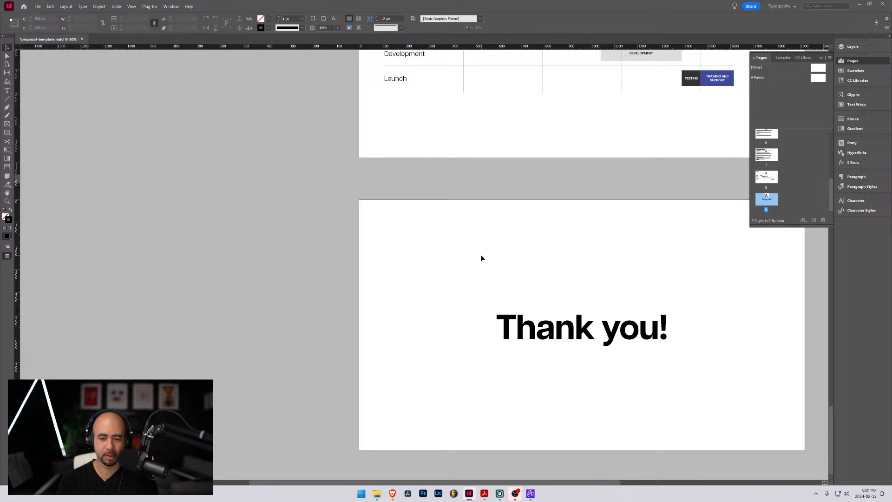
{"action": "key", "text": "w"}
{"action": "key", "text": "w"}
{"action": "key", "text": "w"}
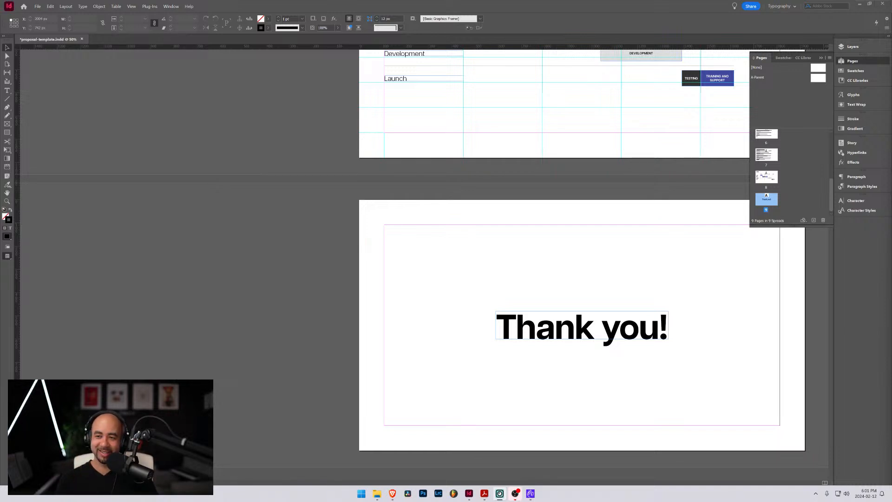
{"action": "left_click", "coordinate": [821, 59]}
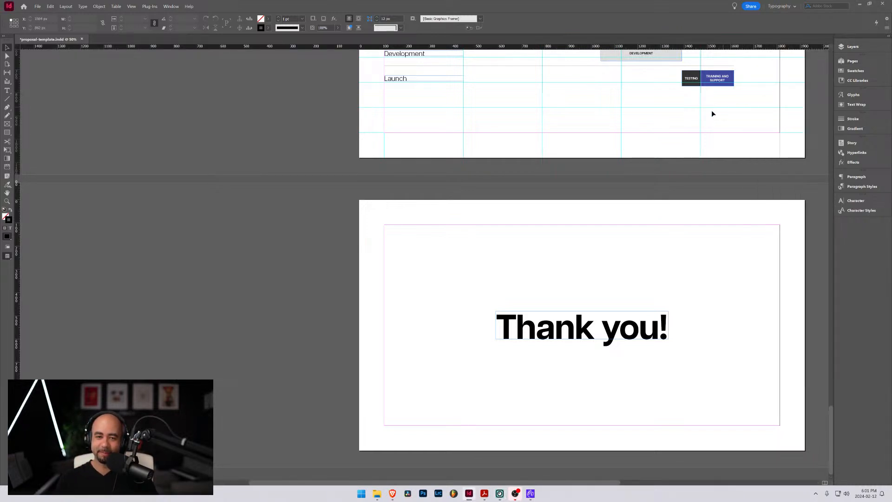
Look back through the proposal in preview display from the Timeline page up to the cover
{"action": "left_click_drag", "start_coordinate": [543, 137], "coordinate": [474, 198]}
{"action": "left_click_drag", "start_coordinate": [463, 145], "coordinate": [466, 243]}
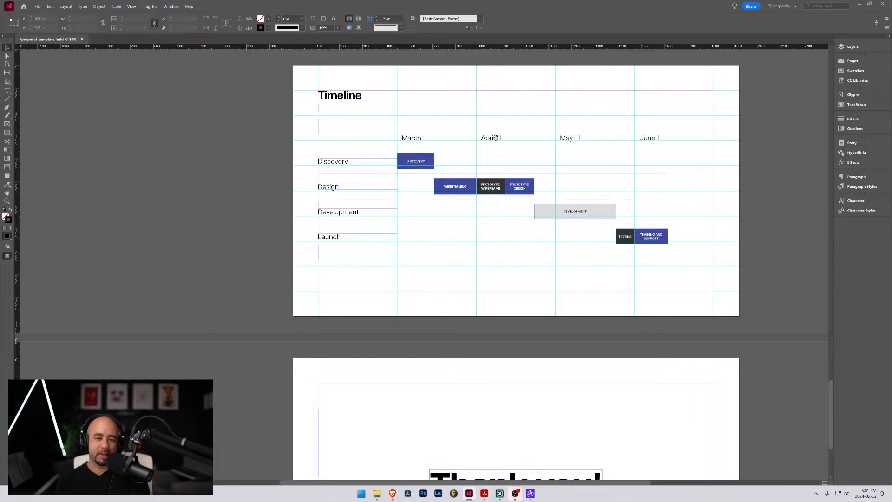
{"action": "scroll", "coordinate": [492, 155], "scroll_direction": "up", "scroll_amount": 5}
{"action": "key", "text": "w"}
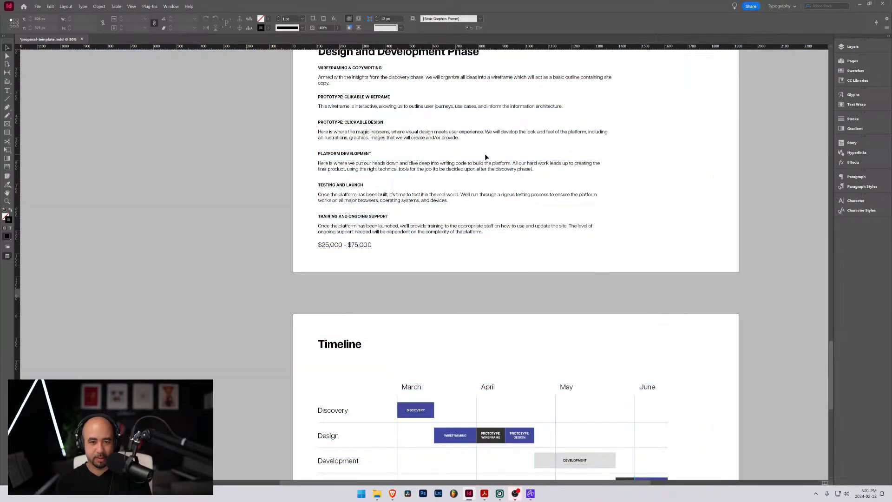
{"action": "scroll", "coordinate": [484, 155], "scroll_direction": "up", "scroll_amount": 3}
{"action": "scroll", "coordinate": [479, 159], "scroll_direction": "up", "scroll_amount": 11}
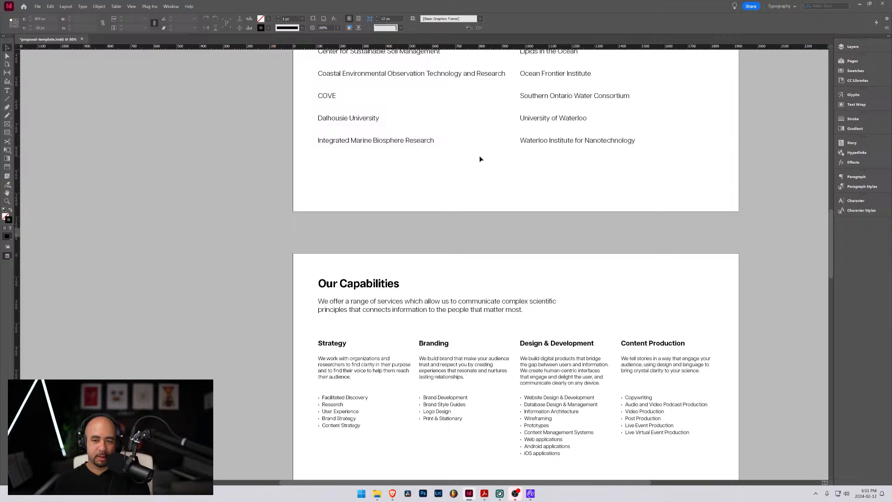
{"action": "scroll", "coordinate": [480, 159], "scroll_direction": "up", "scroll_amount": 7}
{"action": "scroll", "coordinate": [480, 159], "scroll_direction": "up", "scroll_amount": 15}
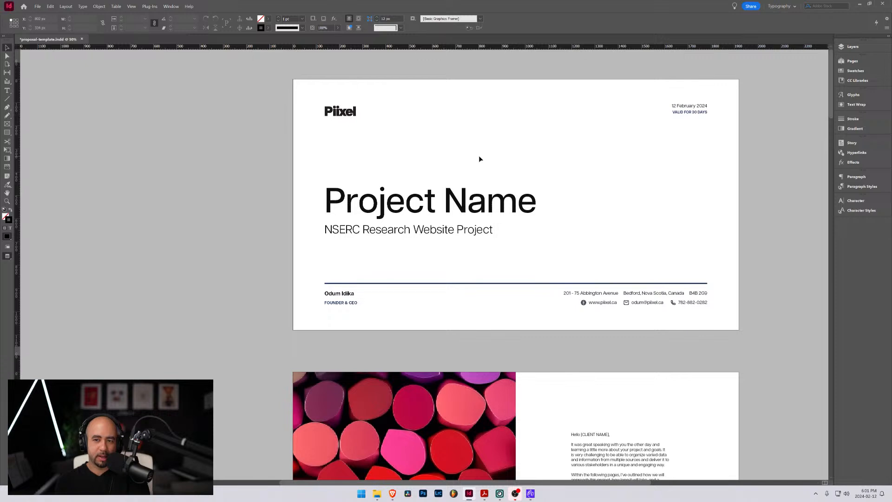
Change the day in the cover page's date to 13, giving 13 February 2024
{"action": "double_click", "coordinate": [676, 108]}
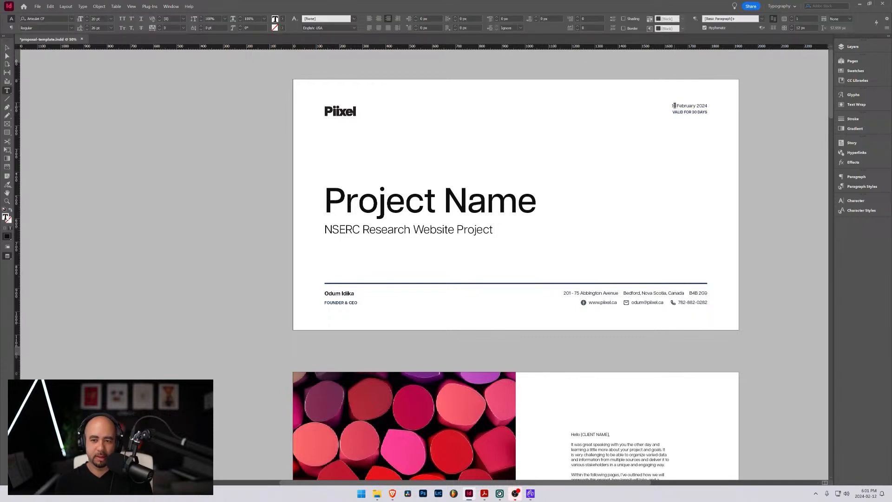
{"action": "double_click", "coordinate": [674, 105]}
{"action": "type", "text": "13"}
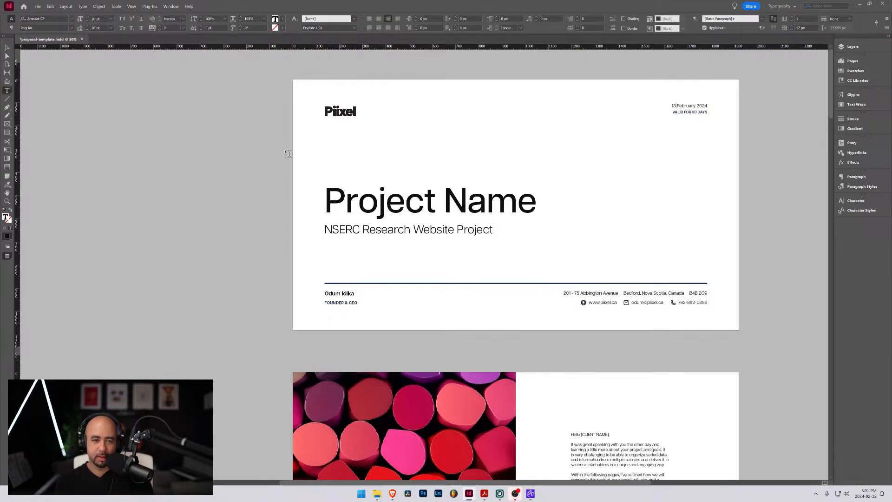
{"action": "left_click", "coordinate": [7, 47]}
Review the pages in order from the cover letter and welcome page through to the Design and Development Phase page
{"action": "scroll", "coordinate": [601, 192], "scroll_direction": "down", "scroll_amount": 1}
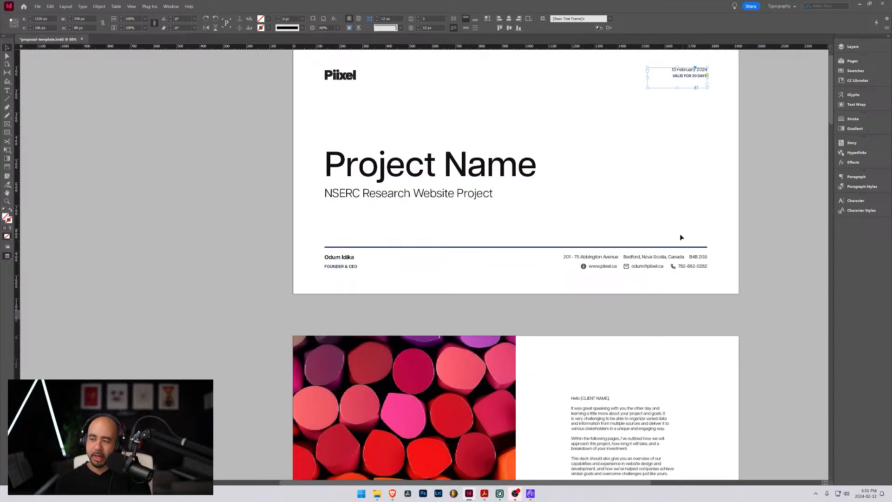
{"action": "scroll", "coordinate": [679, 236], "scroll_direction": "down", "scroll_amount": 7}
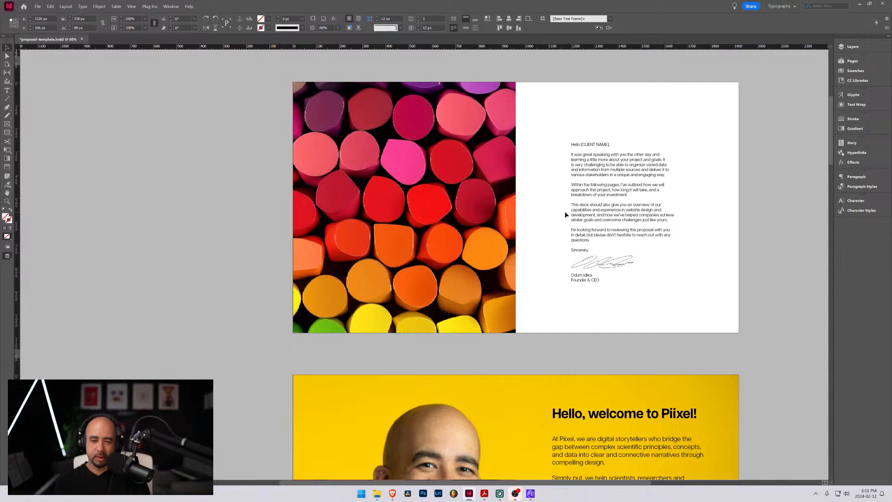
{"action": "scroll", "coordinate": [556, 258], "scroll_direction": "down", "scroll_amount": 8}
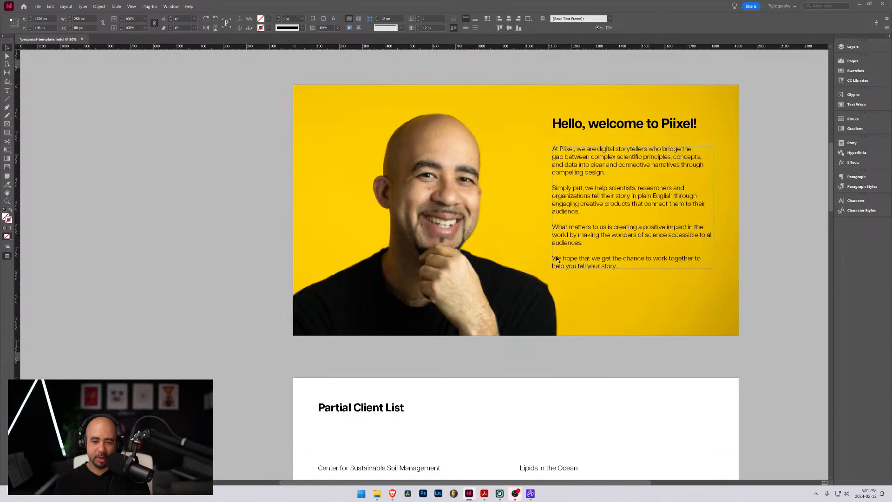
{"action": "scroll", "coordinate": [557, 259], "scroll_direction": "down", "scroll_amount": 11}
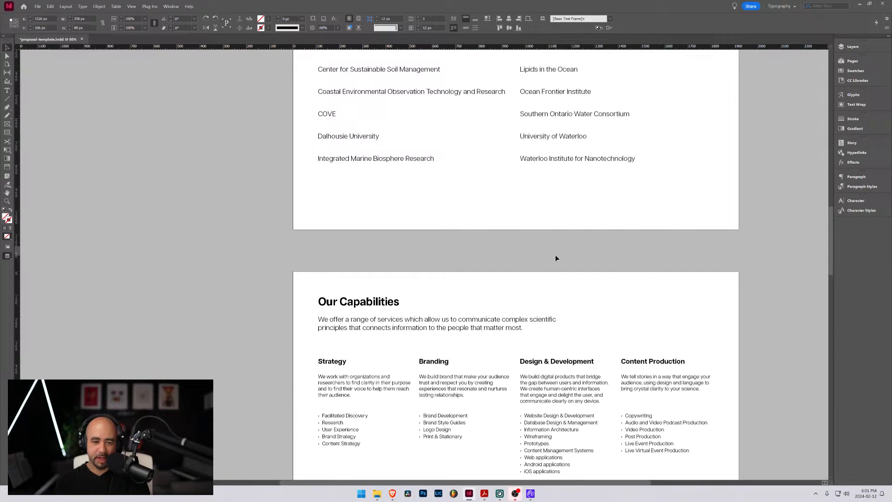
{"action": "scroll", "coordinate": [556, 258], "scroll_direction": "down", "scroll_amount": 4}
{"action": "scroll", "coordinate": [557, 258], "scroll_direction": "down", "scroll_amount": 12}
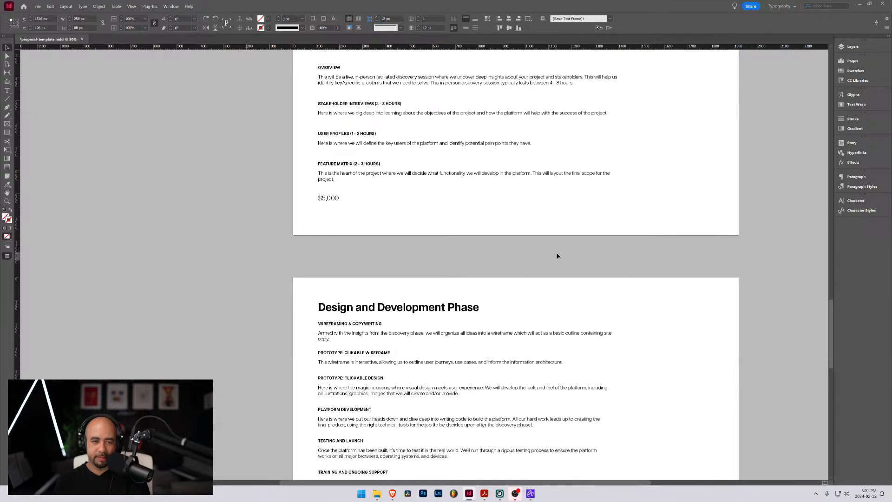
{"action": "scroll", "coordinate": [556, 254], "scroll_direction": "down", "scroll_amount": 3}
{"action": "scroll", "coordinate": [556, 253], "scroll_direction": "down", "scroll_amount": 1}
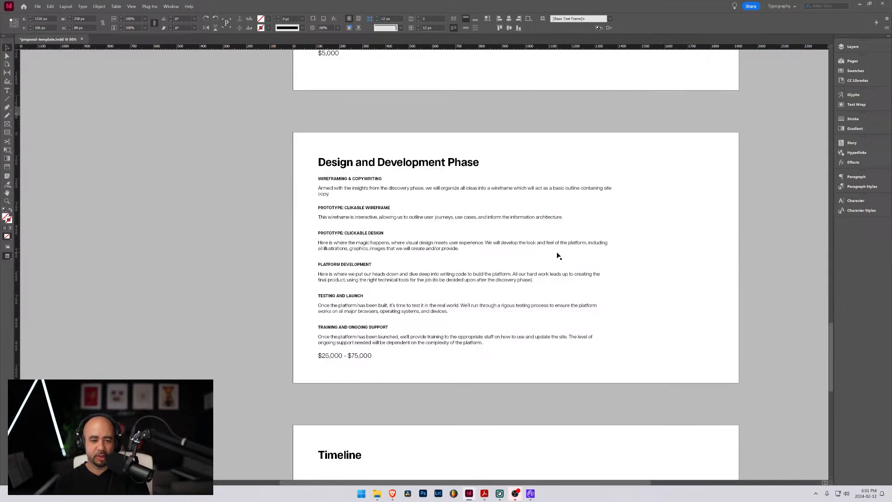
Go back over the Our Capabilities and Discovery Phase pages and compare their layout and content
{"action": "scroll", "coordinate": [625, 236], "scroll_direction": "up", "scroll_amount": 7}
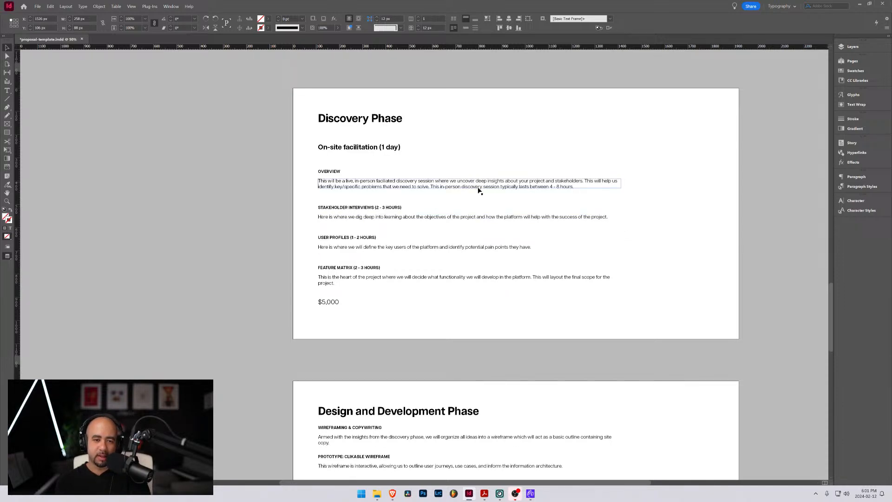
{"action": "scroll", "coordinate": [478, 217], "scroll_direction": "up", "scroll_amount": 7}
{"action": "scroll", "coordinate": [488, 217], "scroll_direction": "up", "scroll_amount": 6}
{"action": "scroll", "coordinate": [488, 217], "scroll_direction": "down", "scroll_amount": 9}
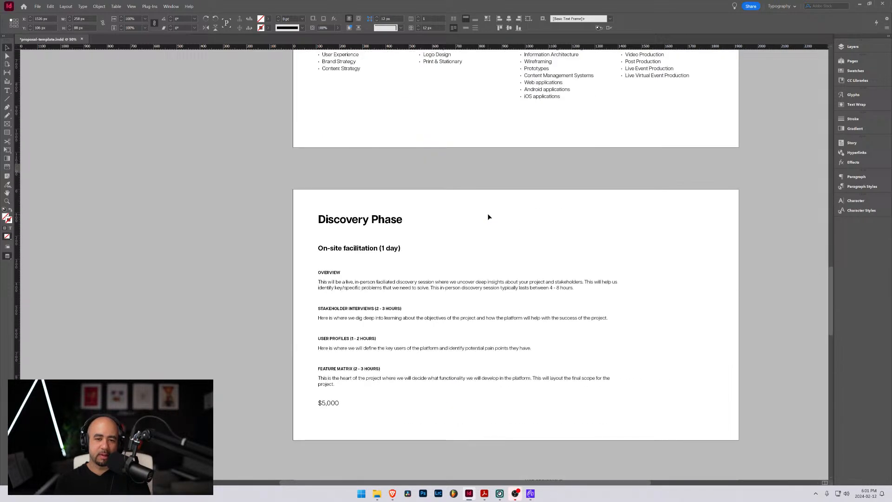
{"action": "scroll", "coordinate": [488, 217], "scroll_direction": "up", "scroll_amount": 5}
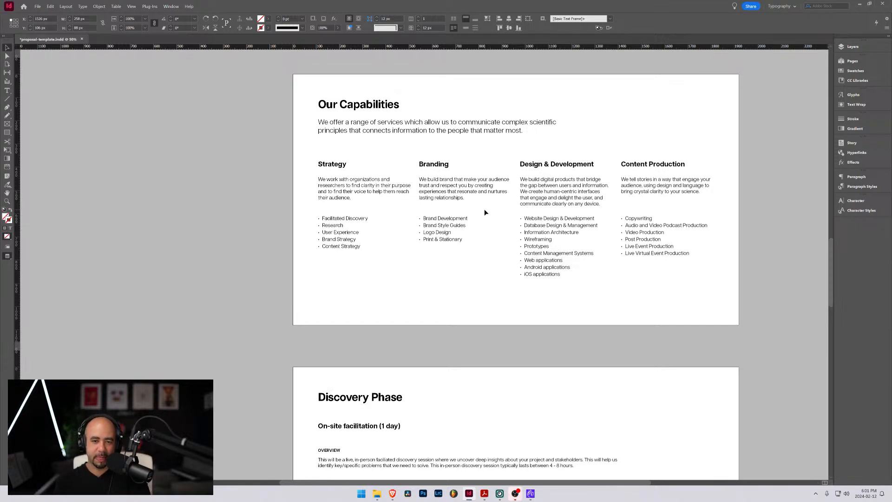
{"action": "scroll", "coordinate": [462, 217], "scroll_direction": "down", "scroll_amount": 3}
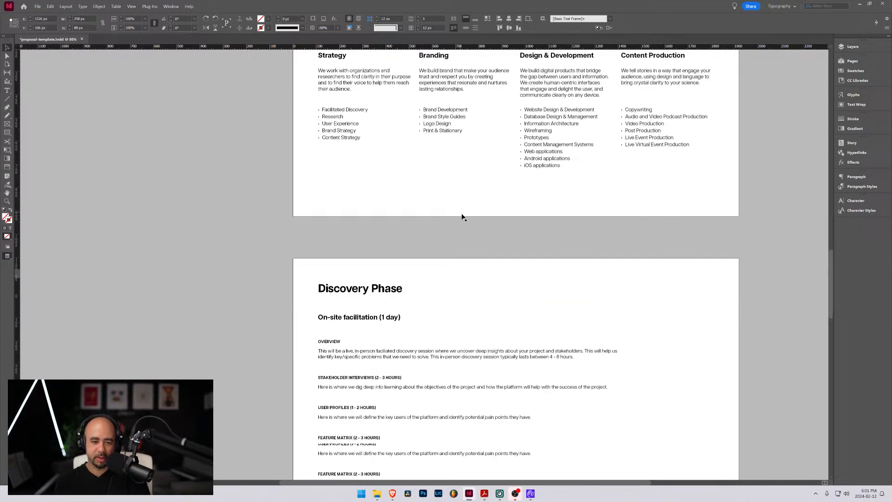
{"action": "scroll", "coordinate": [463, 217], "scroll_direction": "down", "scroll_amount": 6}
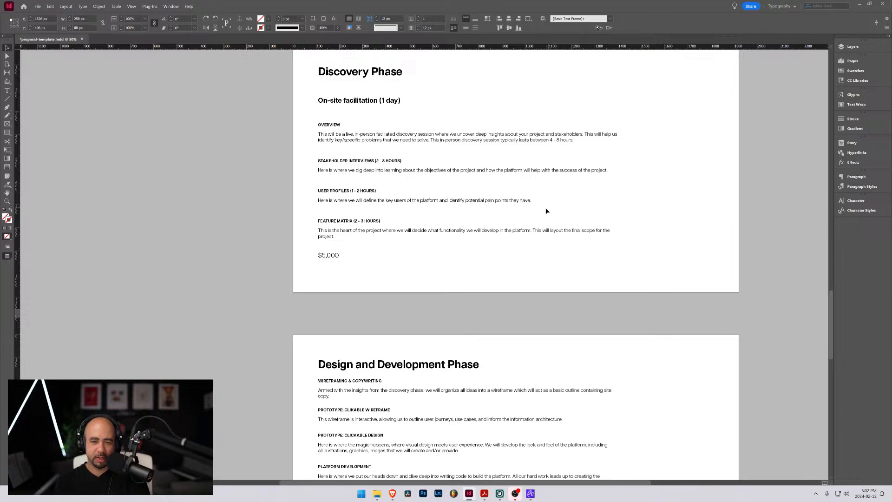
{"action": "scroll", "coordinate": [530, 239], "scroll_direction": "up", "scroll_amount": 7}
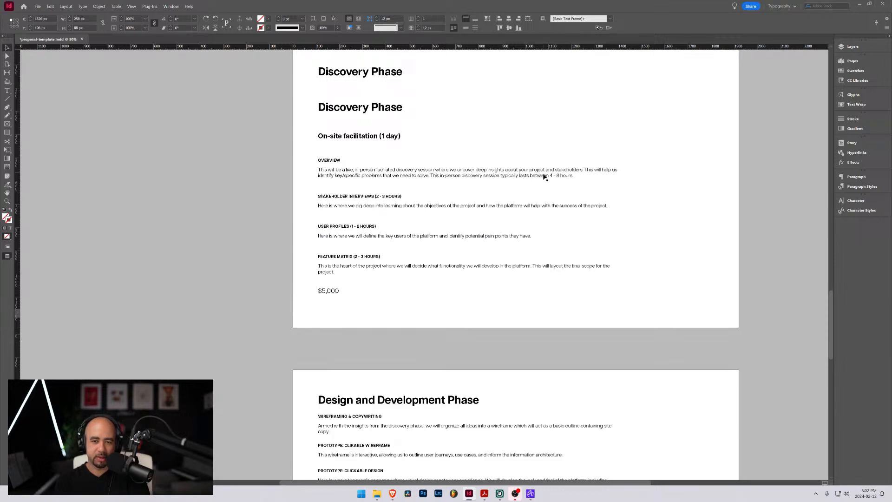
{"action": "scroll", "coordinate": [525, 243], "scroll_direction": "down", "scroll_amount": 5}
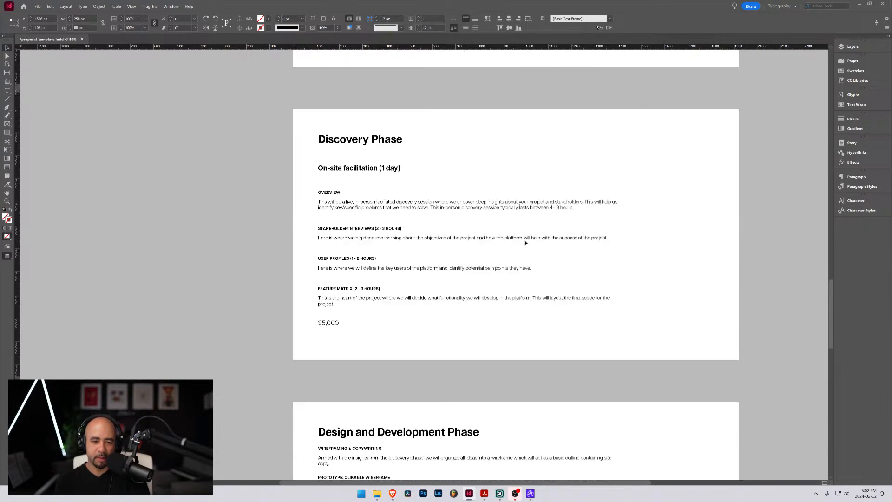
Review the Design and Development Phase, Timeline and closing "Thank you!" pages
{"action": "scroll", "coordinate": [577, 190], "scroll_direction": "down", "scroll_amount": 5}
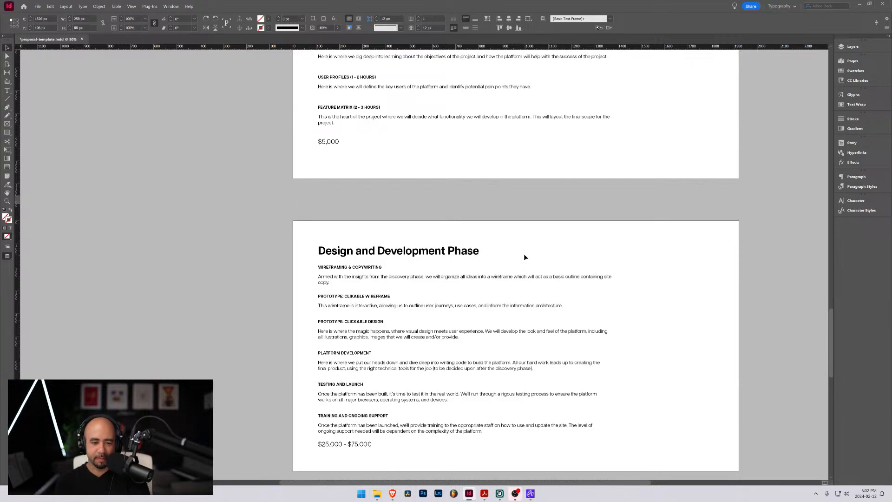
{"action": "scroll", "coordinate": [524, 255], "scroll_direction": "down", "scroll_amount": 10}
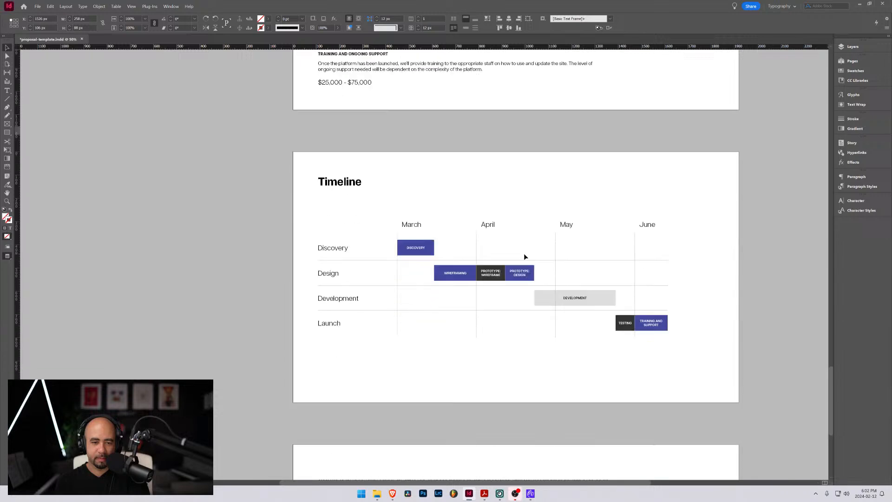
{"action": "scroll", "coordinate": [524, 256], "scroll_direction": "down", "scroll_amount": 2}
{"action": "scroll", "coordinate": [524, 254], "scroll_direction": "down", "scroll_amount": 5}
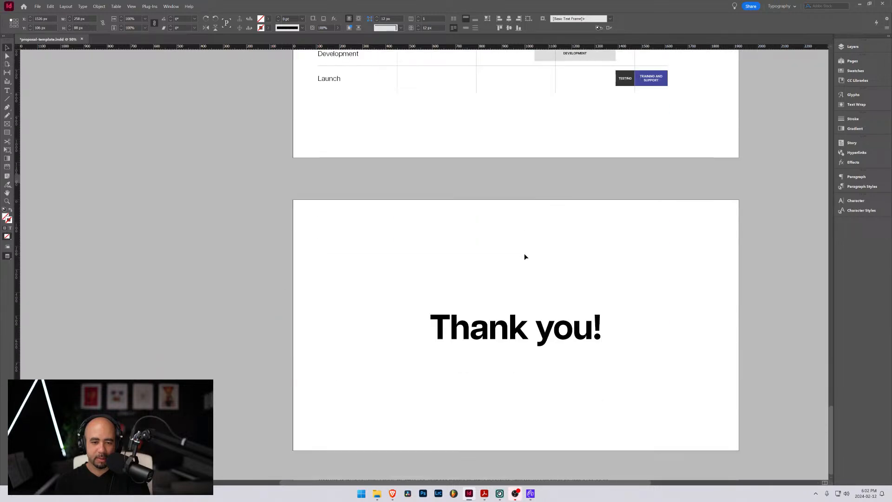
{"action": "scroll", "coordinate": [524, 254], "scroll_direction": "up", "scroll_amount": 5}
{"action": "scroll", "coordinate": [524, 255], "scroll_direction": "up", "scroll_amount": 15}
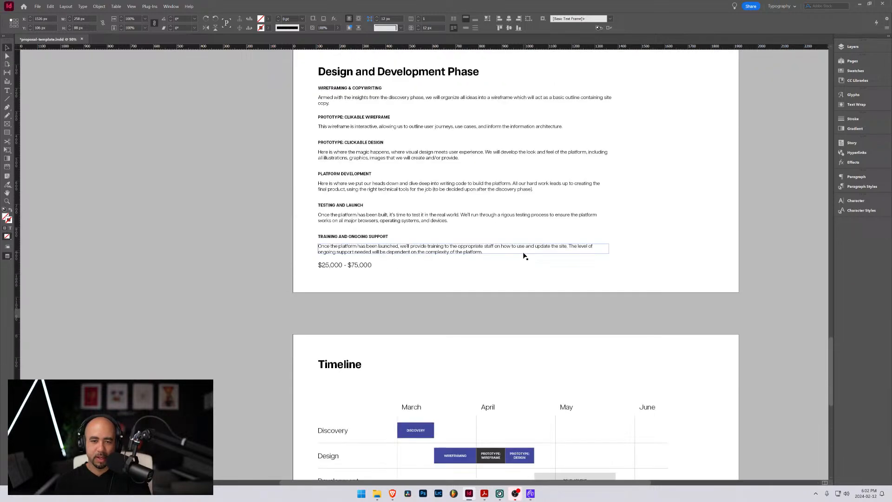